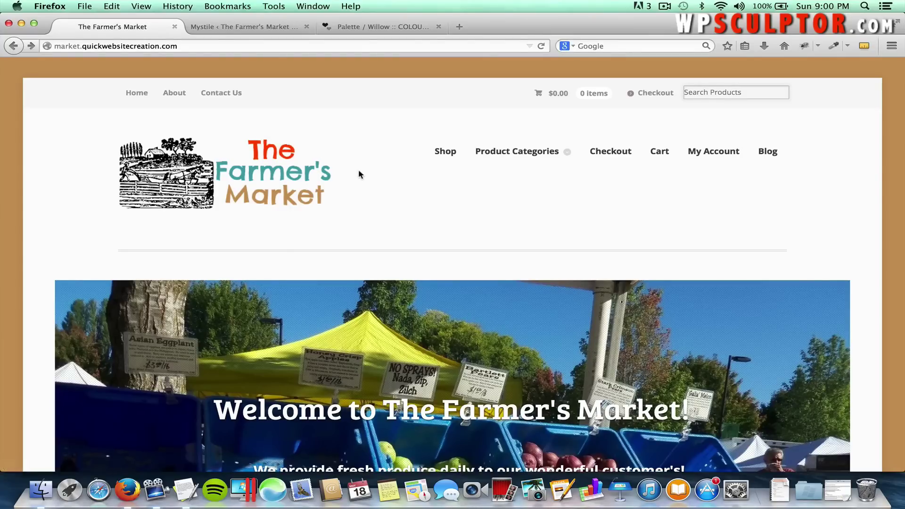
Skim the home page and highlight the 'Welcome to The Farmer's Market' heading and subtitle.
scroll(359, 174, "down", 5)
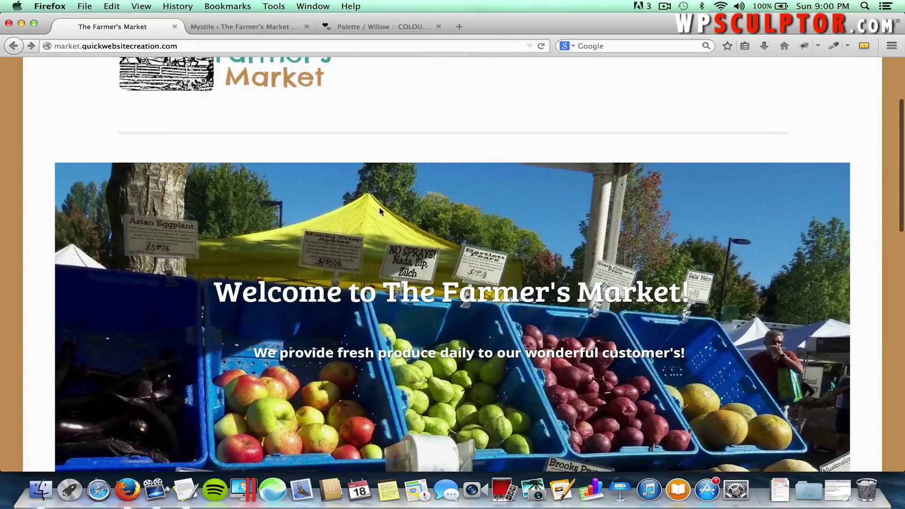
scroll(413, 212, "up", 3)
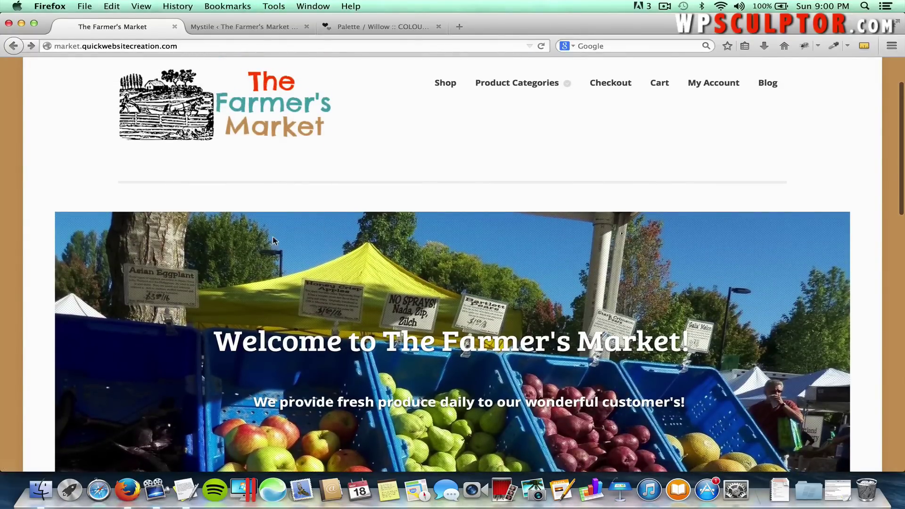
scroll(312, 258, "down", 6)
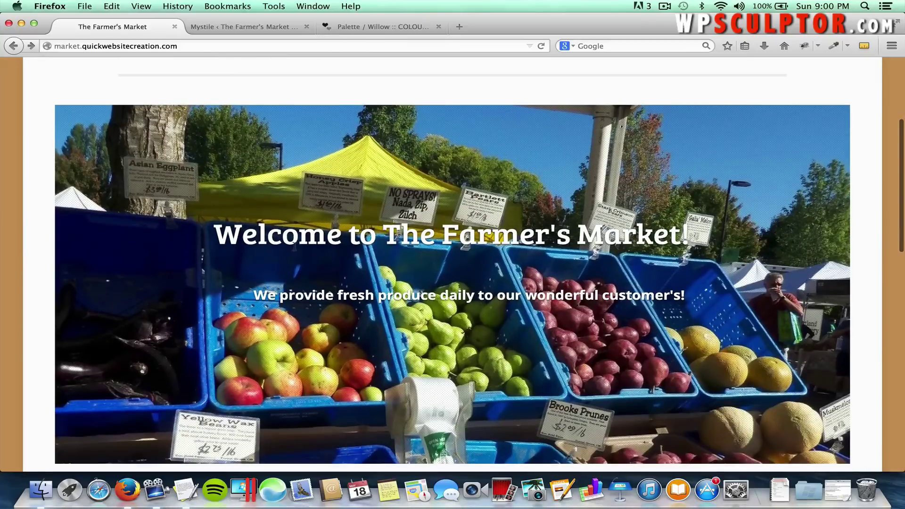
scroll(408, 264, "down", 2)
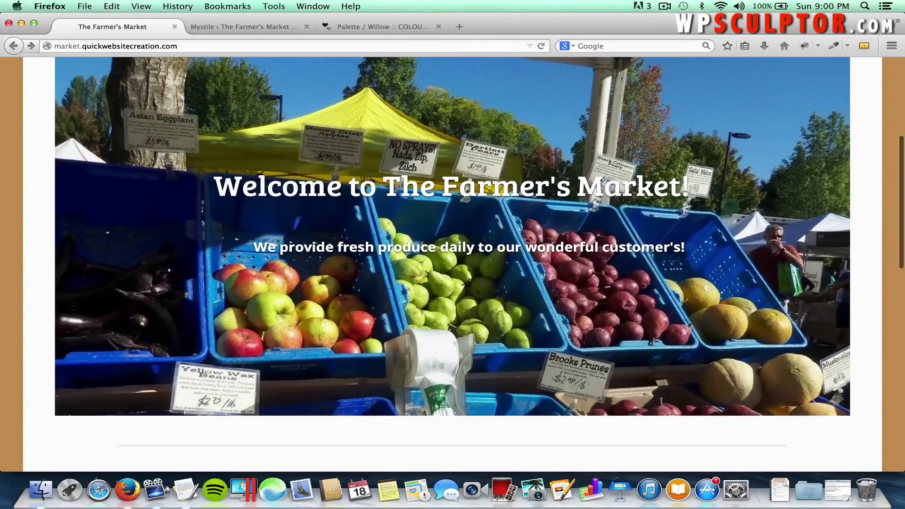
scroll(408, 264, "up", 2)
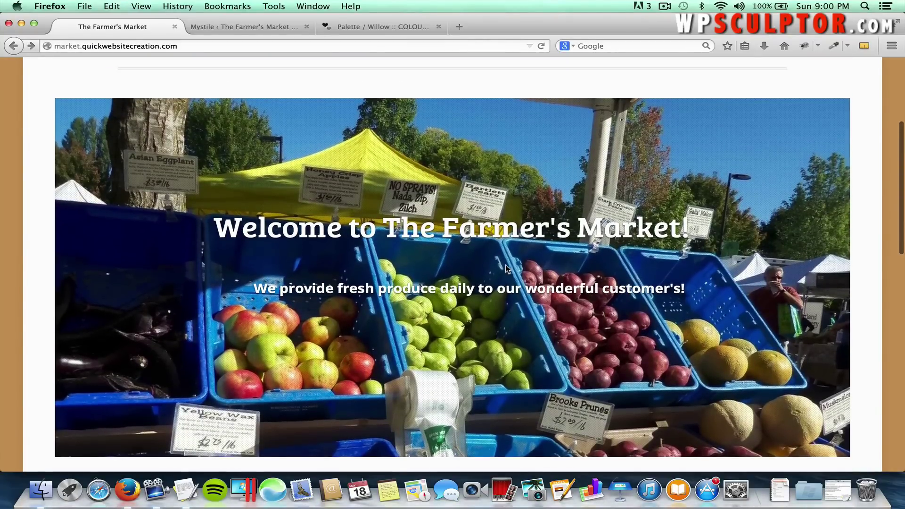
left_click_drag(690, 228, 327, 228)
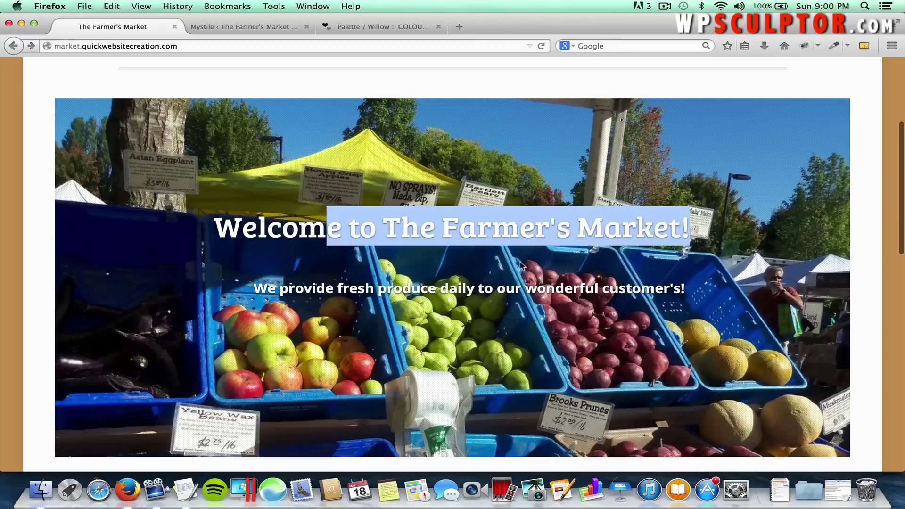
left_click_drag(686, 288, 366, 288)
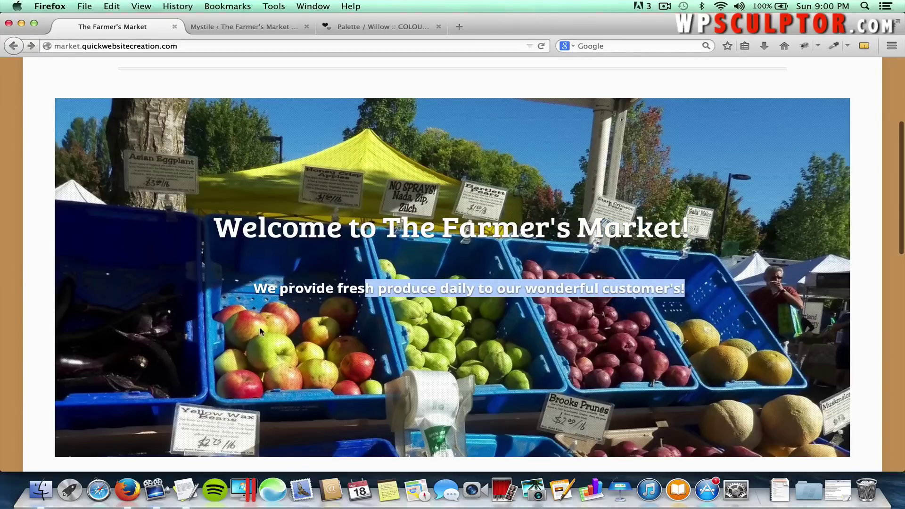
Scroll down to the footer, then back up, and go to the About page.
scroll(263, 327, "down", 3)
scroll(263, 331, "down", 5)
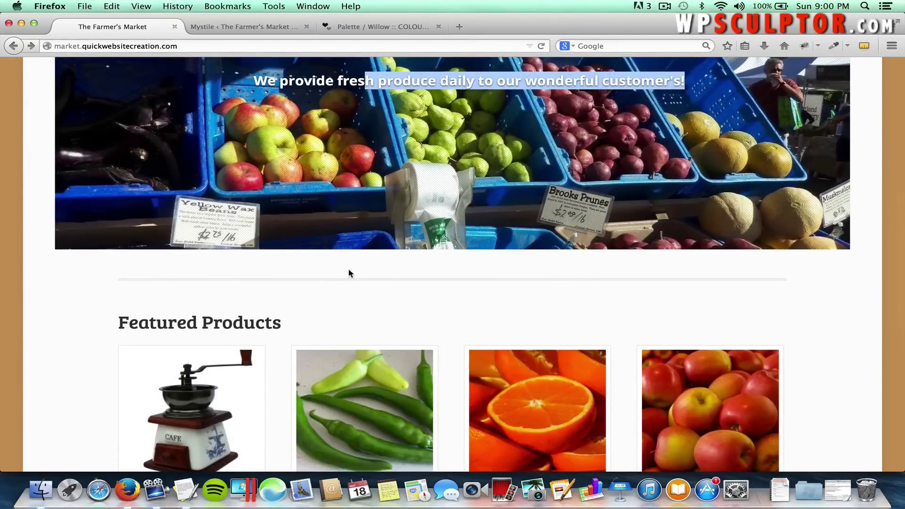
scroll(349, 272, "down", 1)
scroll(349, 273, "down", 2)
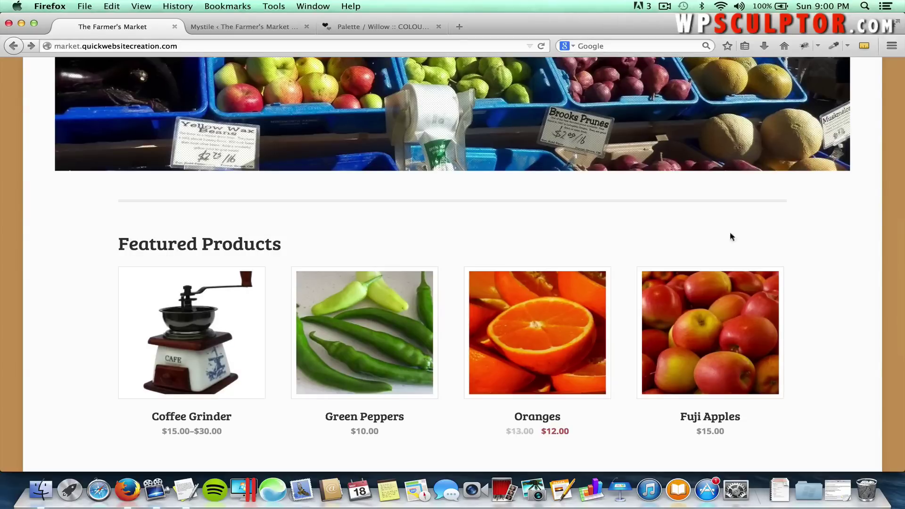
scroll(765, 249, "down", 3)
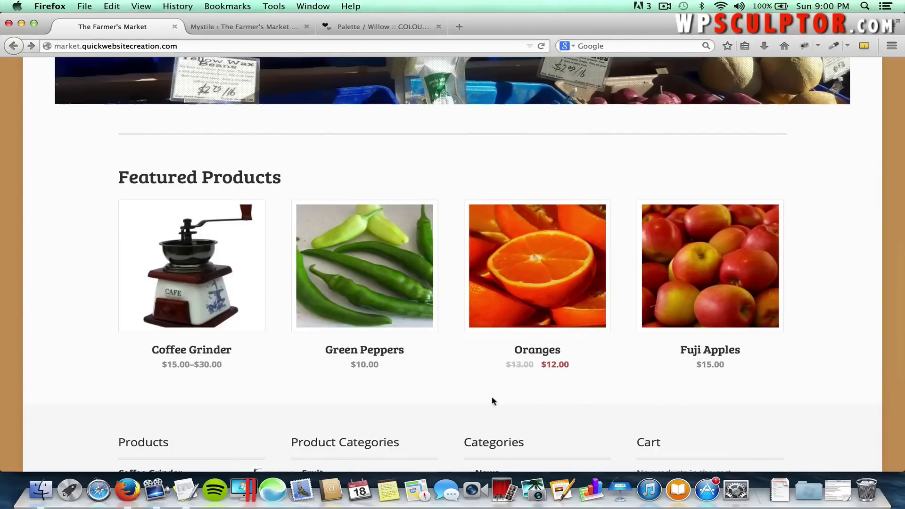
scroll(493, 400, "down", 1)
scroll(493, 400, "down", 5)
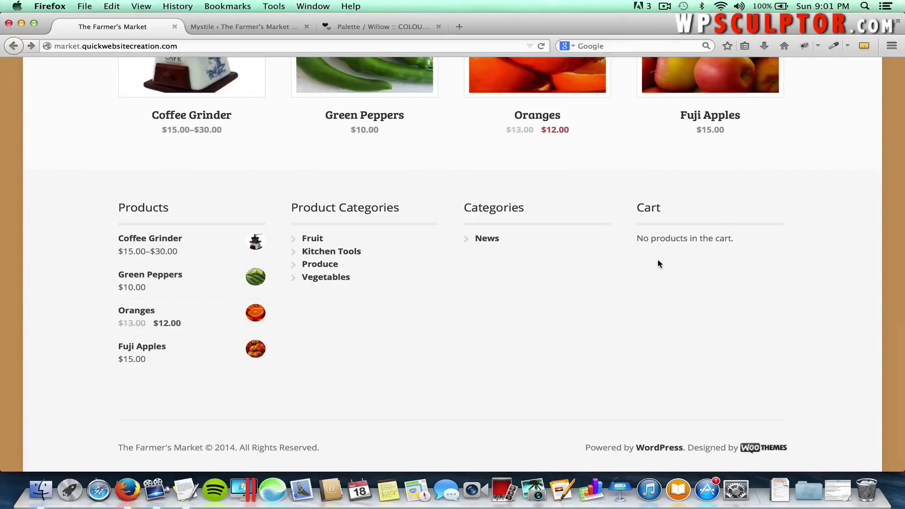
scroll(658, 259, "up", 20)
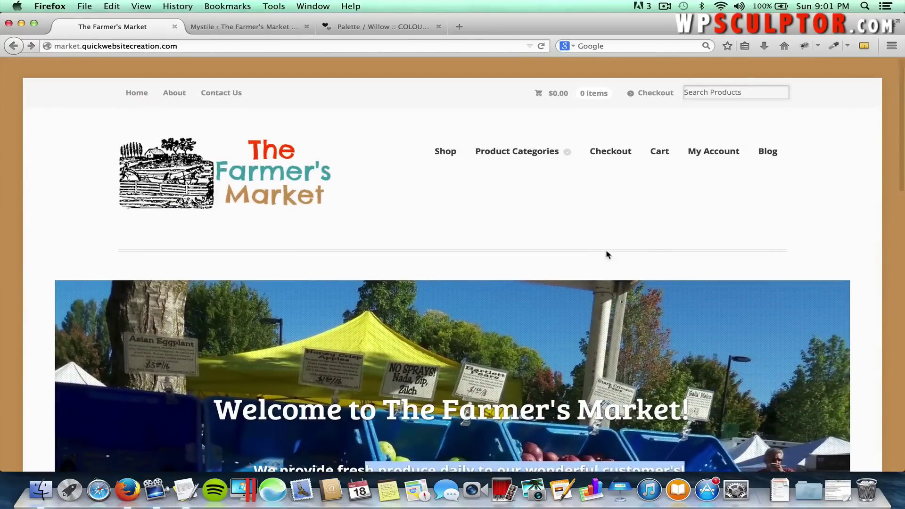
left_click(179, 96)
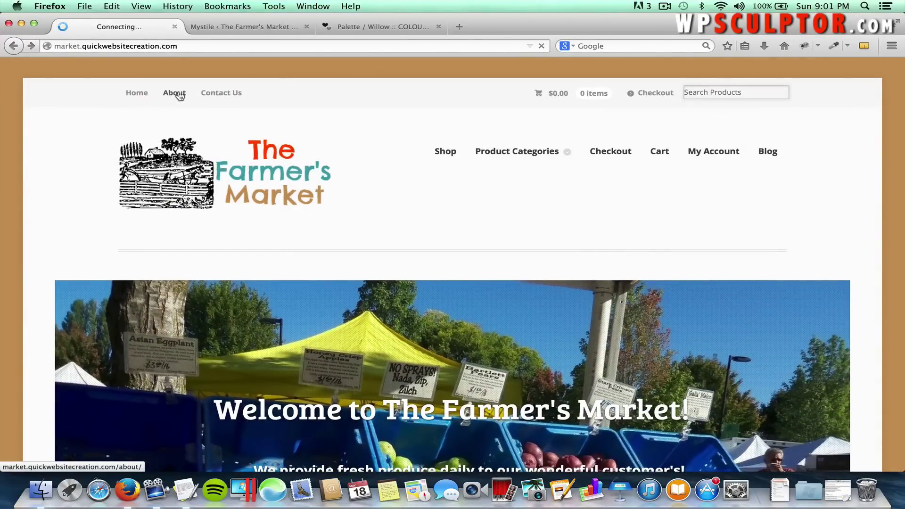
Read the About page, highlighting then clearing the welcome heading and bullet list text.
scroll(319, 257, "down", 3)
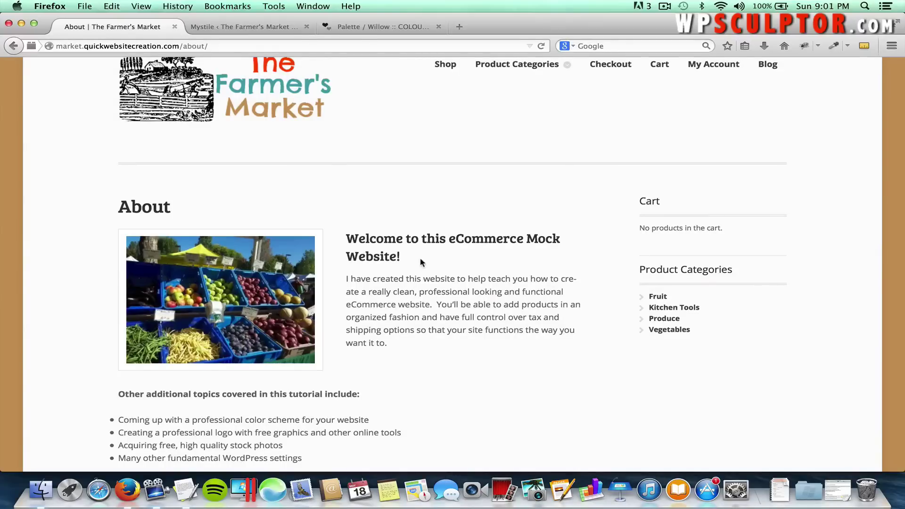
left_click_drag(421, 263, 344, 236)
left_click(403, 256)
scroll(404, 257, "down", 2)
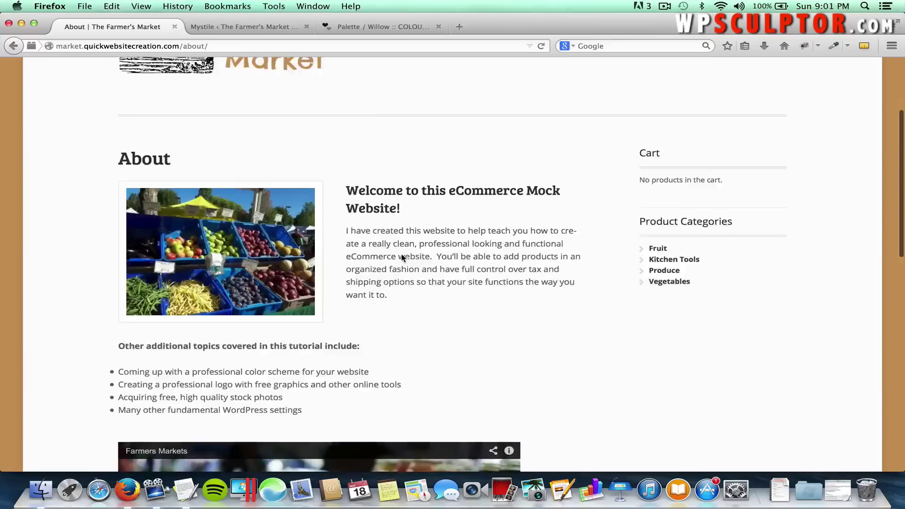
scroll(403, 257, "down", 2)
left_click_drag(319, 368, 111, 327)
left_click(415, 349)
Scroll to the bottom of the About page and go to Contact Us.
scroll(423, 350, "down", 6)
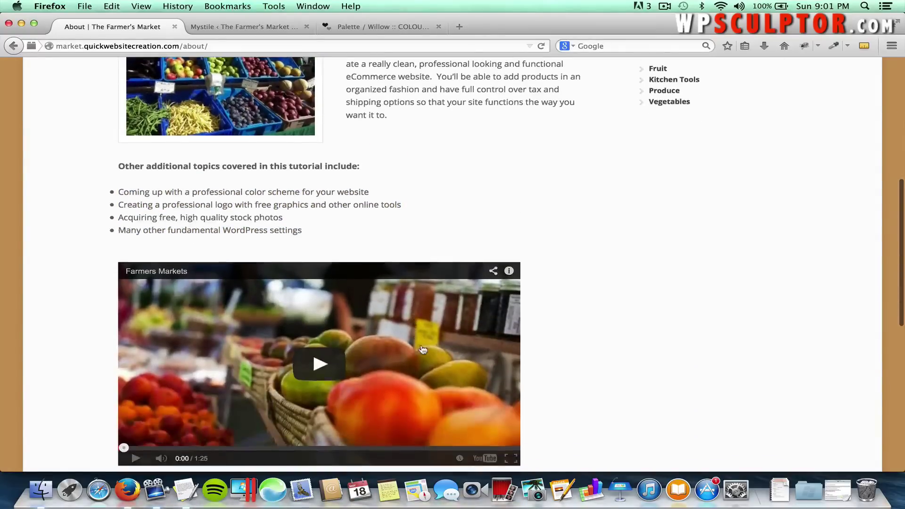
scroll(433, 372, "down", 5)
scroll(436, 372, "up", 10)
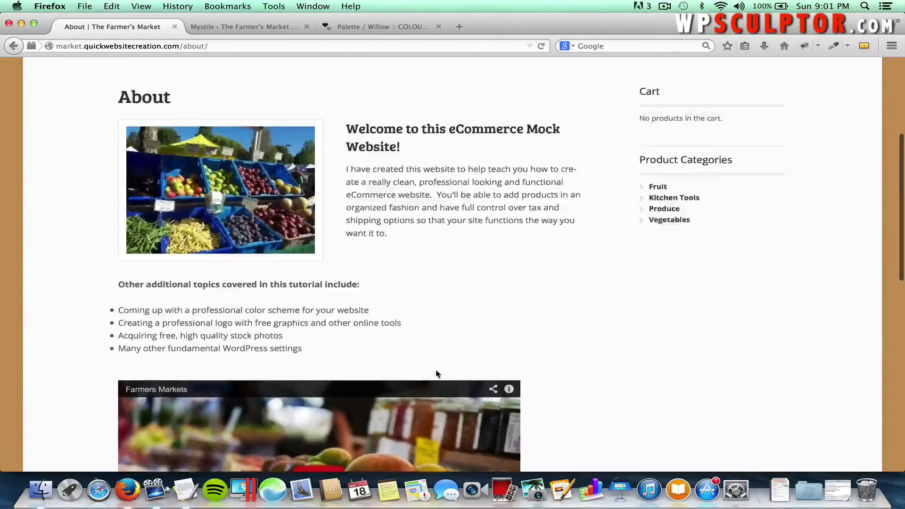
scroll(436, 374, "up", 9)
left_click(233, 95)
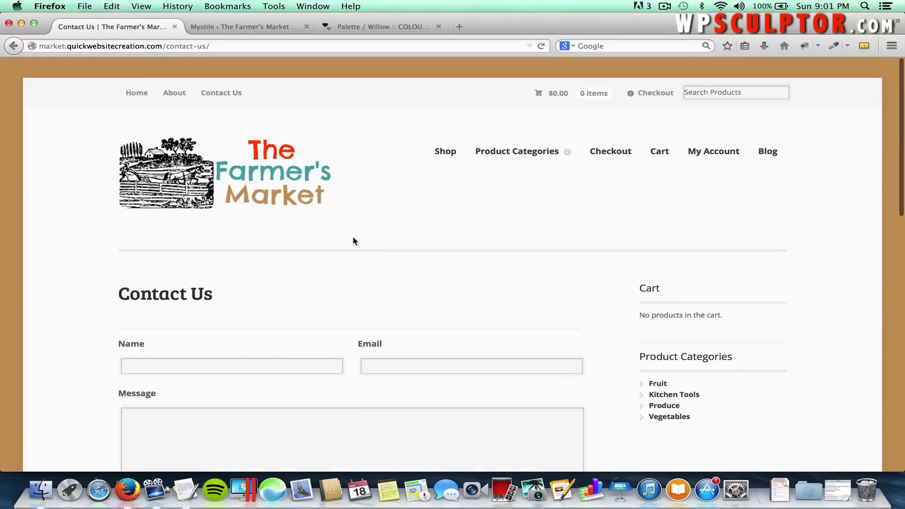
Scroll to the contact form's Submit button, then reveal the Produce, Fruit, Vegetables and Kitchen Tools categories.
scroll(345, 261, "down", 5)
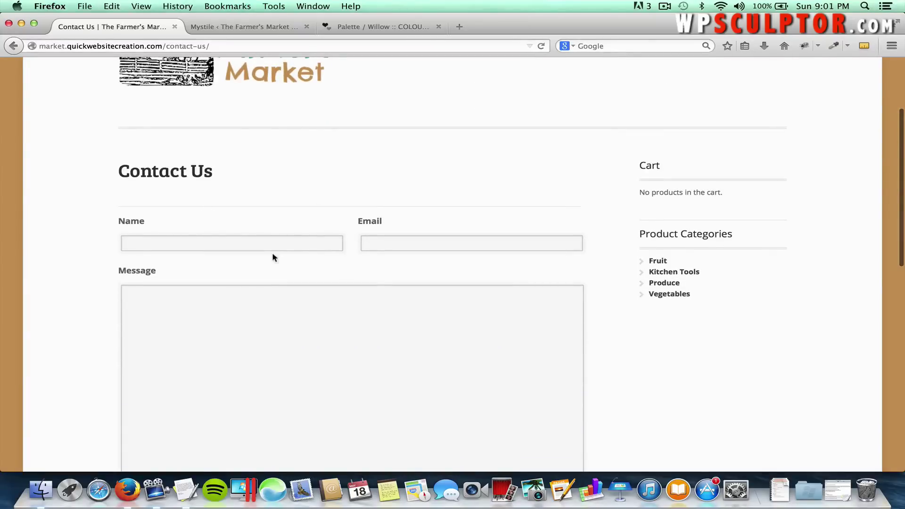
scroll(272, 253, "down", 8)
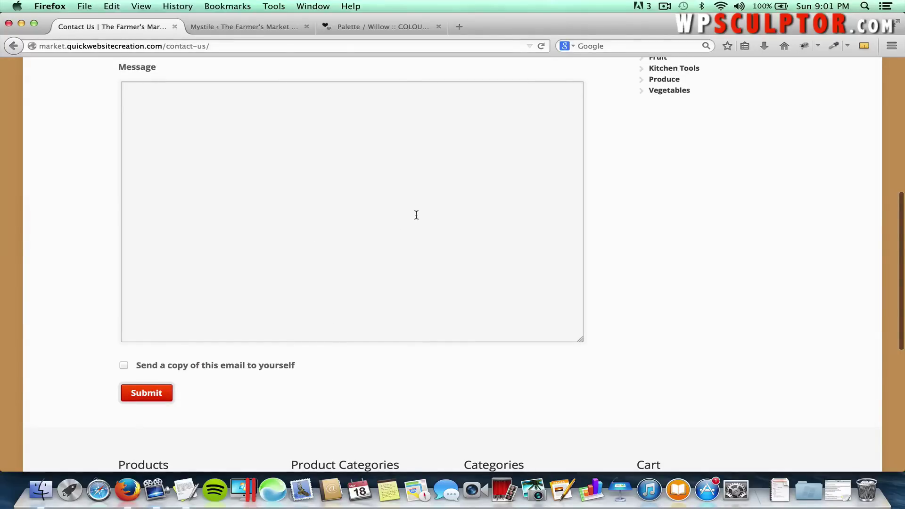
scroll(416, 215, "up", 12)
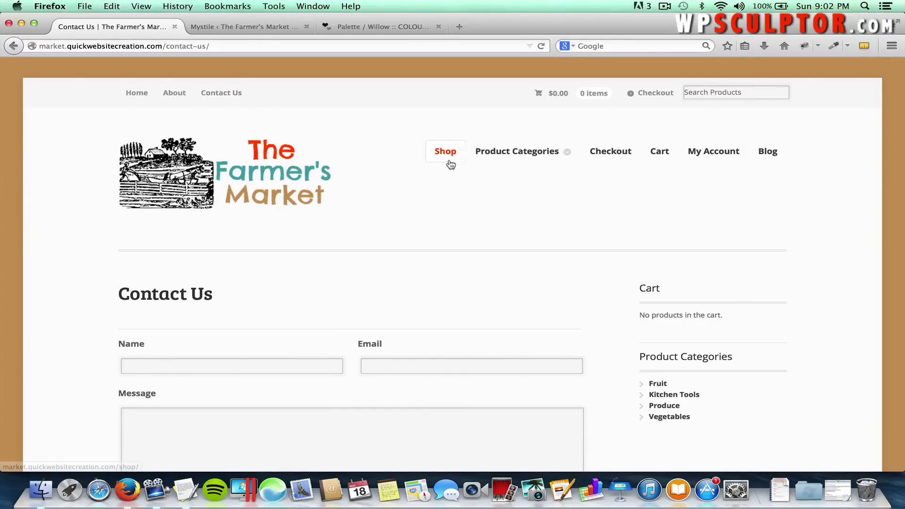
mouse_move(548, 155)
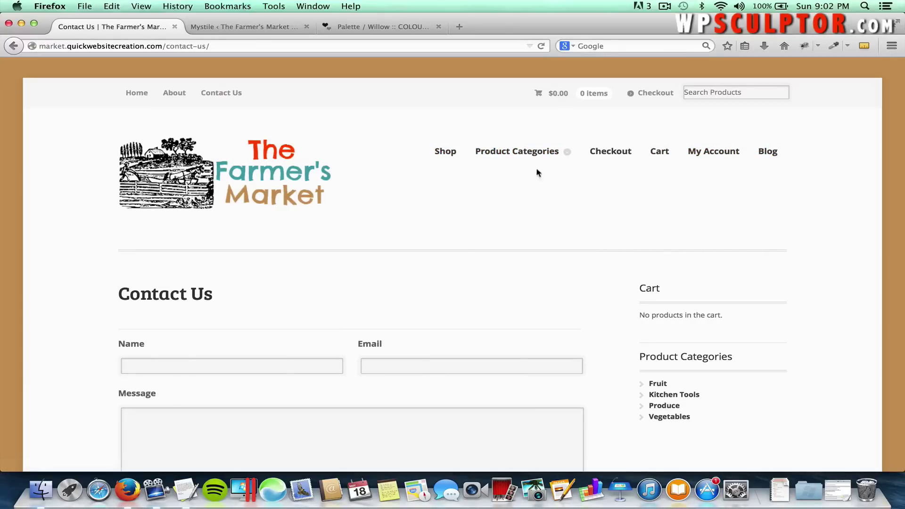
mouse_move(581, 155)
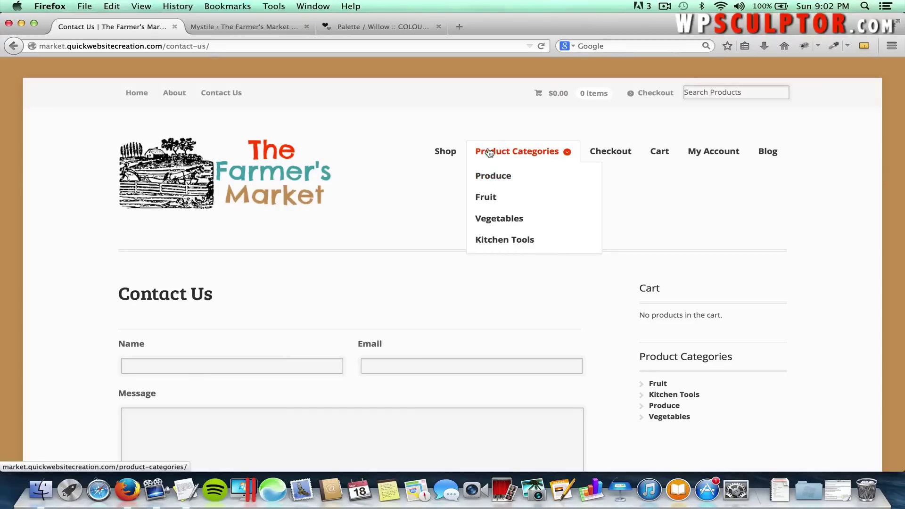
left_click(524, 155)
scroll(427, 248, "down", 3)
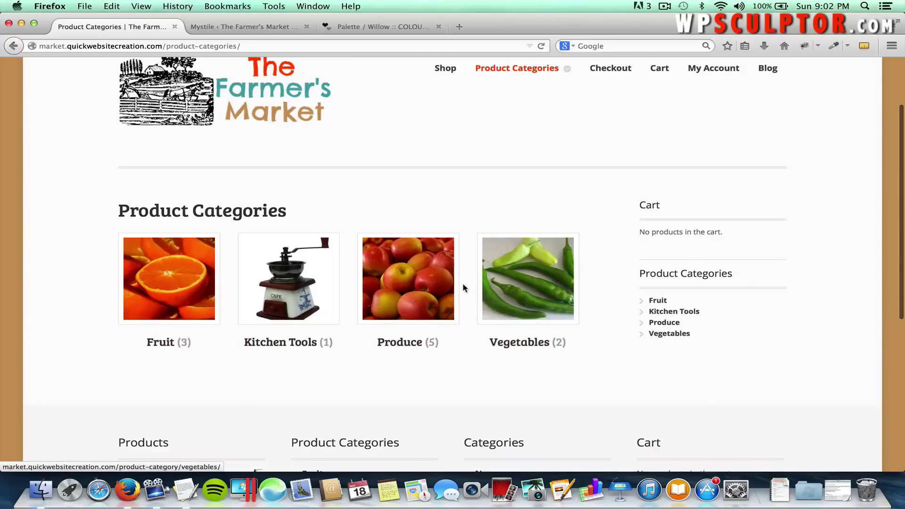
left_click(417, 285)
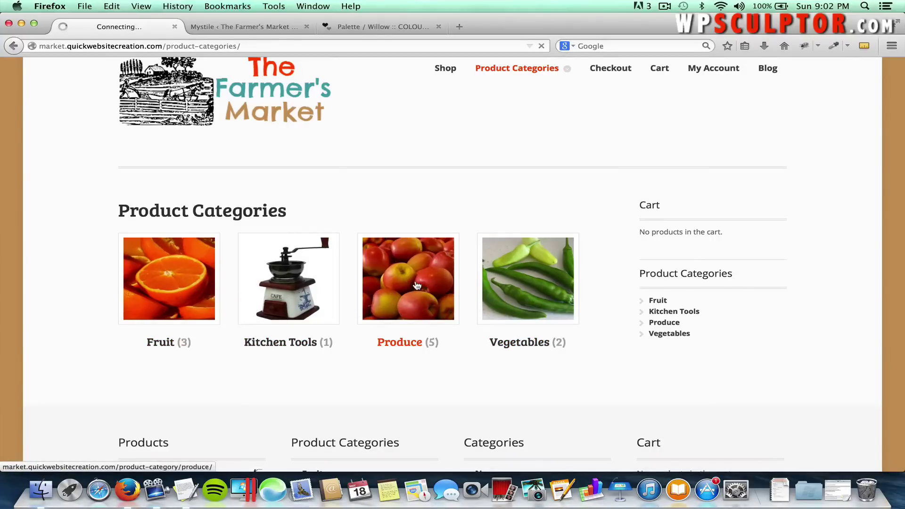
scroll(414, 282, "down", 4)
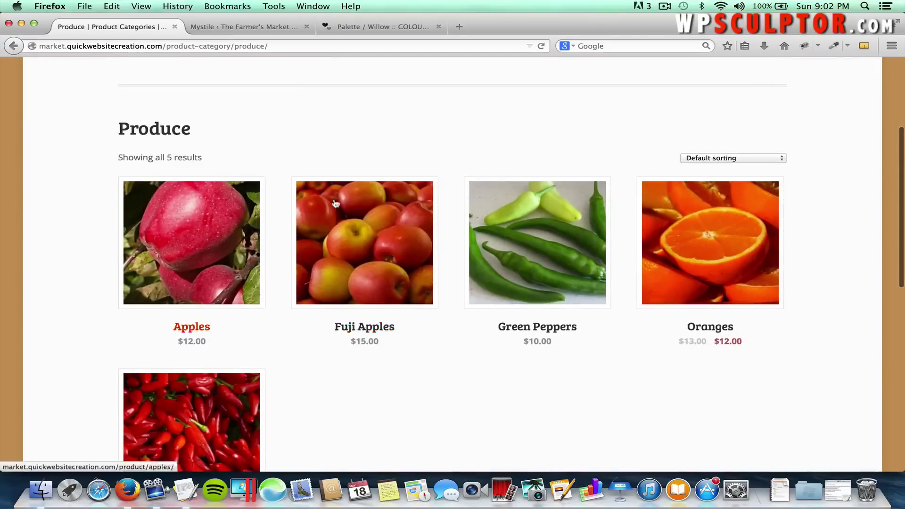
scroll(461, 361, "down", 4)
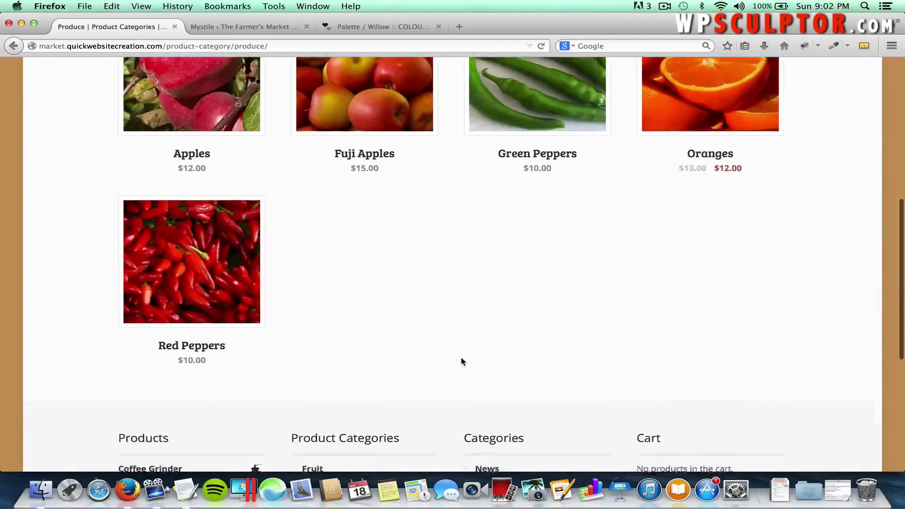
scroll(460, 361, "up", 8)
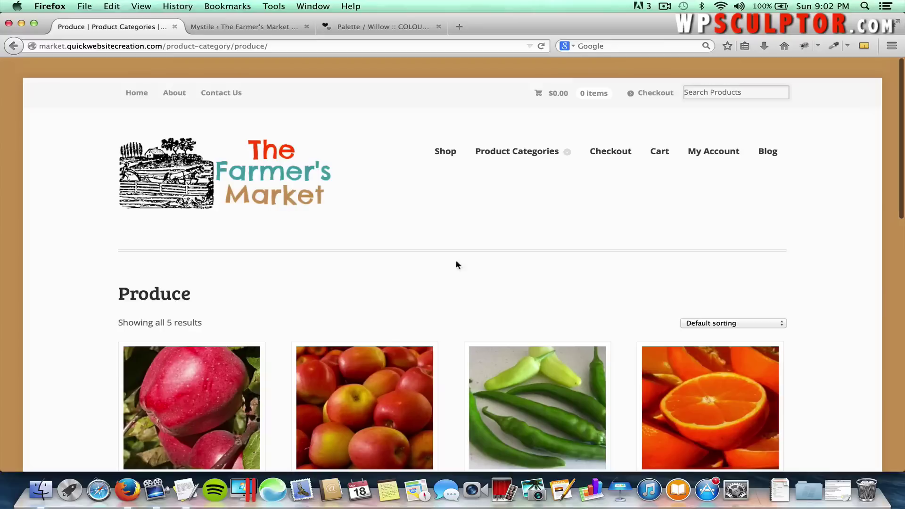
left_click(451, 160)
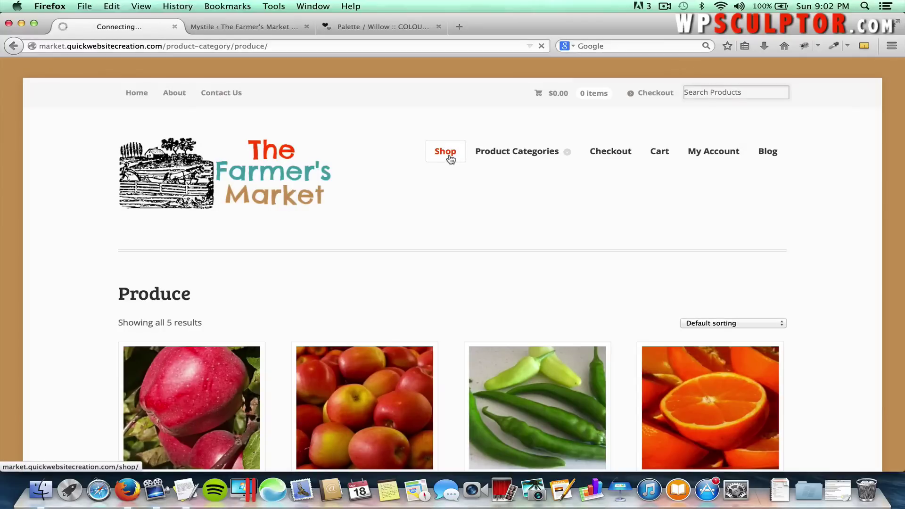
scroll(568, 176, "down", 3)
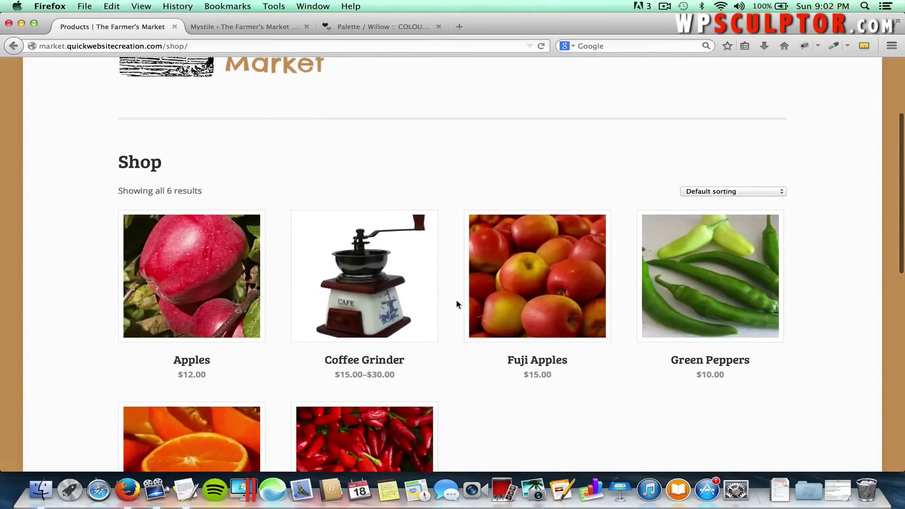
scroll(481, 390, "down", 2)
scroll(482, 367, "down", 1)
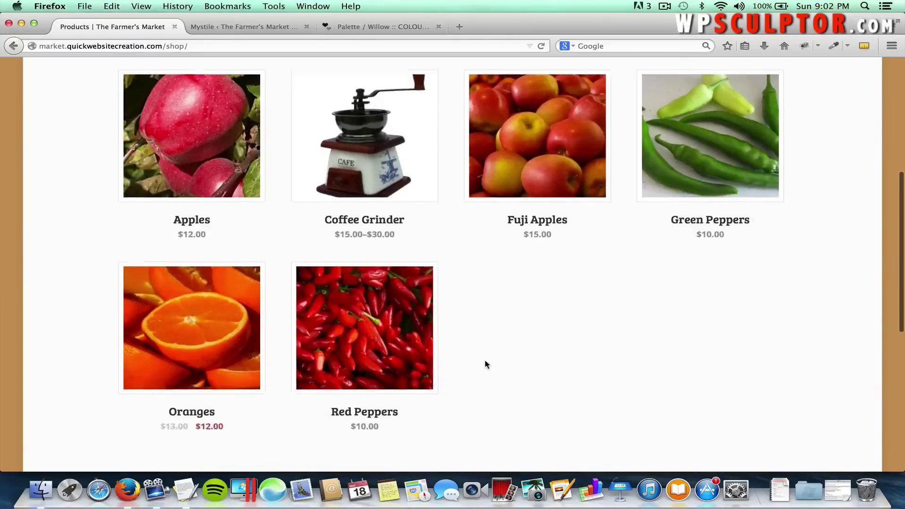
scroll(485, 364, "up", 2)
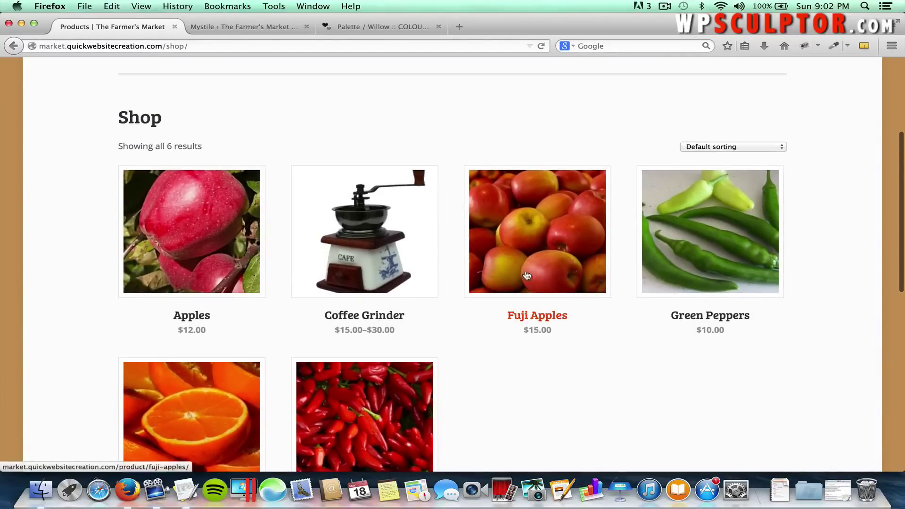
View the $15.00 Fuji Apples product, highlighting its short description and scrolling to the thumbnails.
left_click(527, 248)
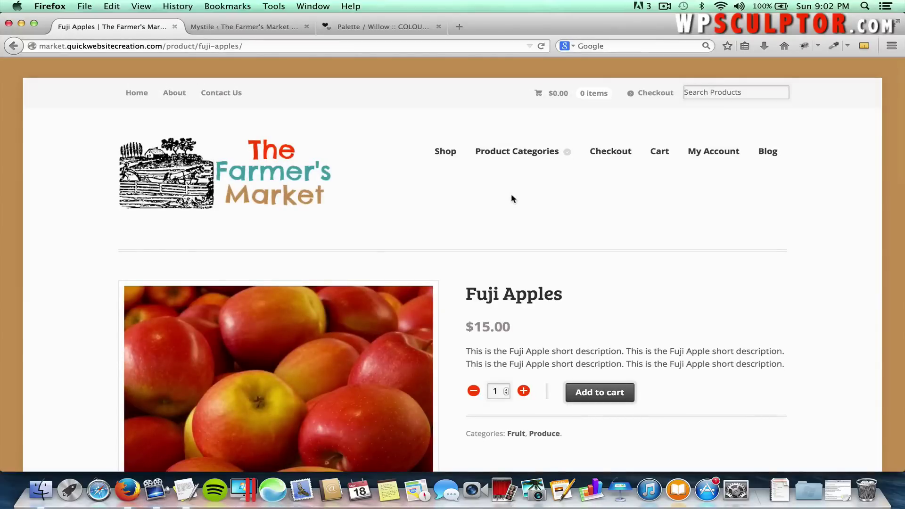
scroll(511, 197, "down", 3)
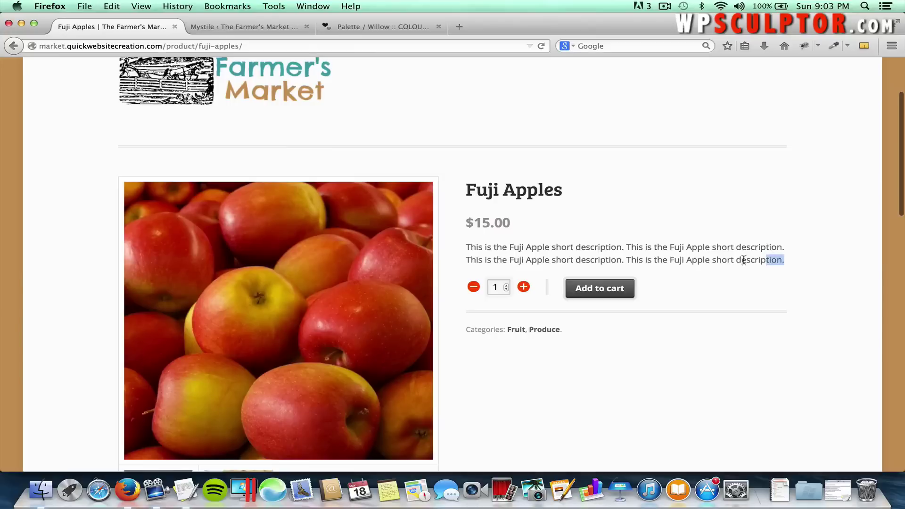
left_click_drag(743, 260, 575, 245)
left_click(588, 228)
scroll(588, 231, "down", 3)
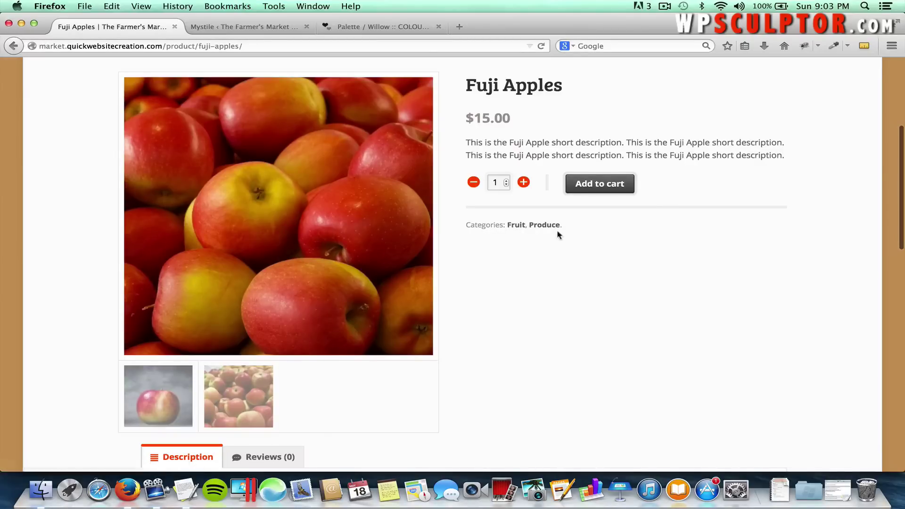
scroll(502, 278, "down", 2)
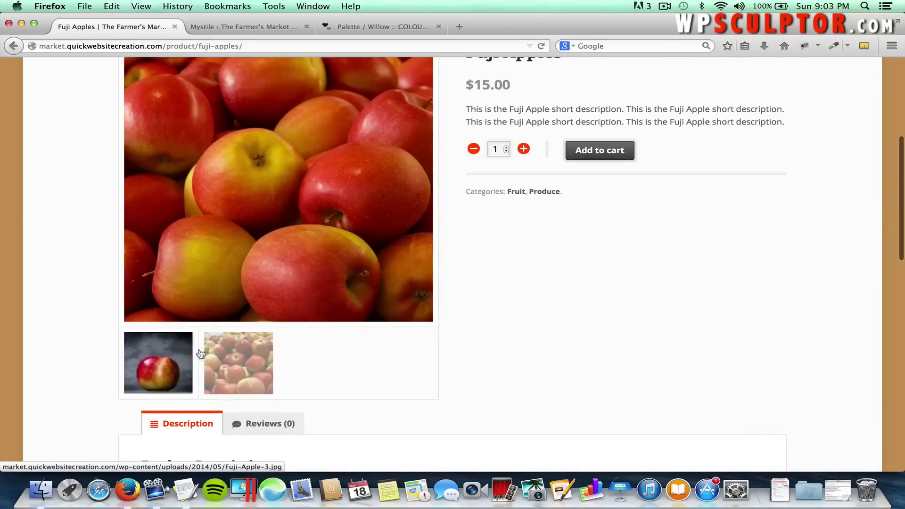
Browse the Fuji Apples photos in the enlarged gallery, expanding one nearly full screen, then close it.
left_click(165, 350)
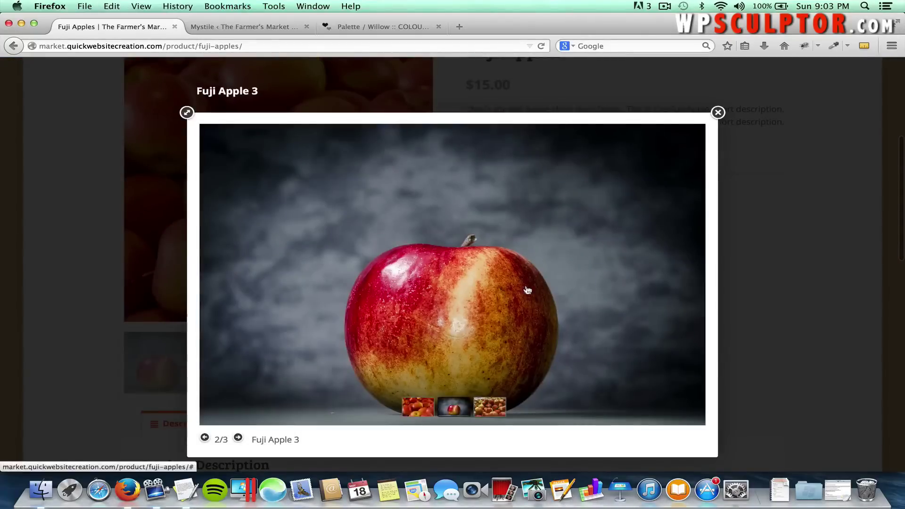
left_click(690, 262)
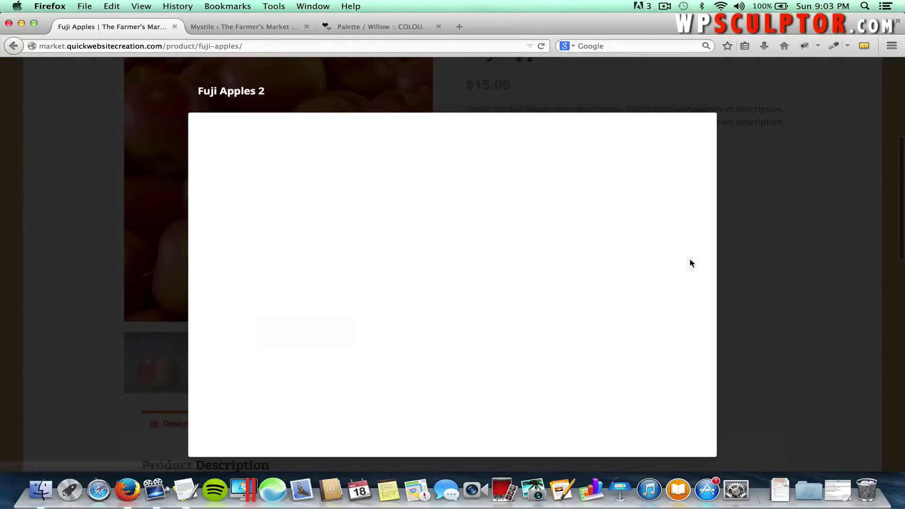
left_click(690, 263)
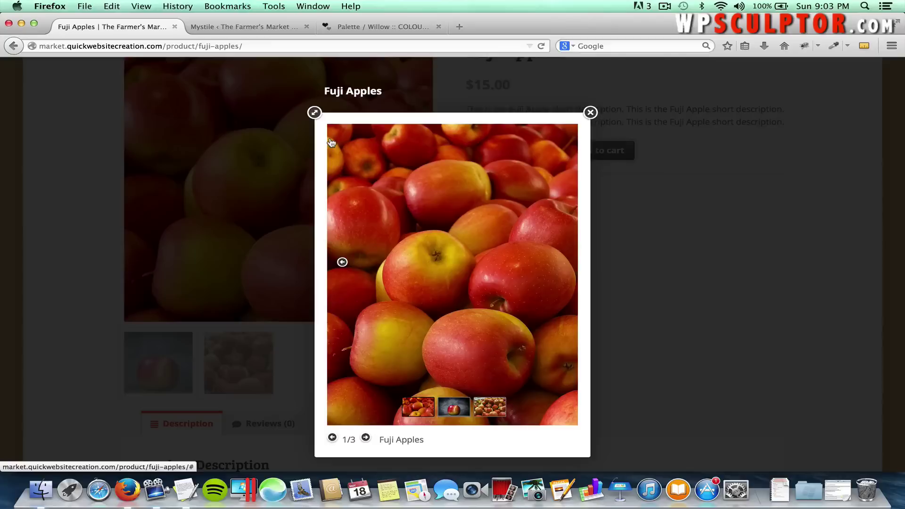
left_click(316, 114)
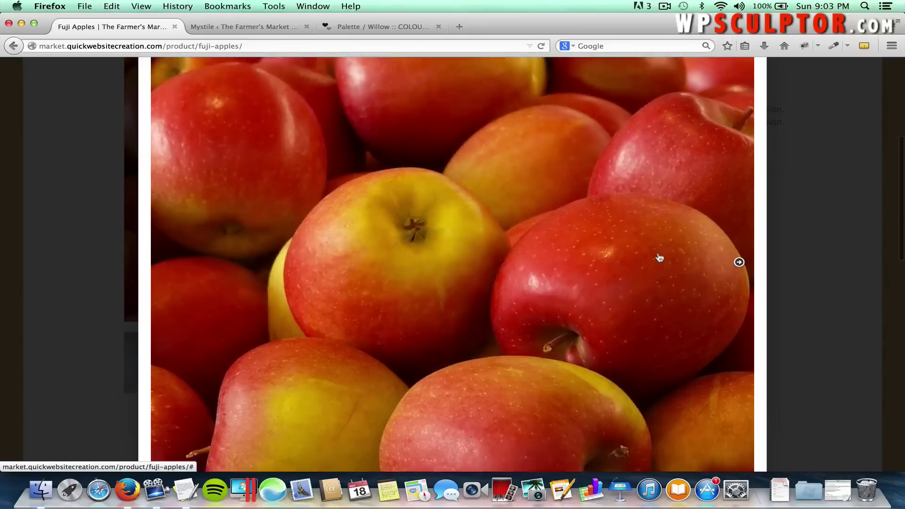
left_click(745, 266)
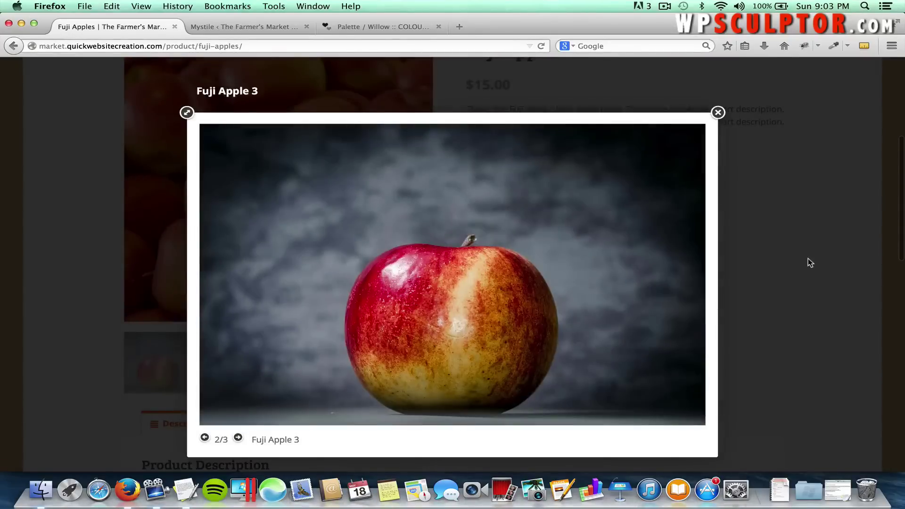
left_click(807, 258)
Highlight the long description, then show the Reviews (0) tab.
scroll(807, 262, "down", 3)
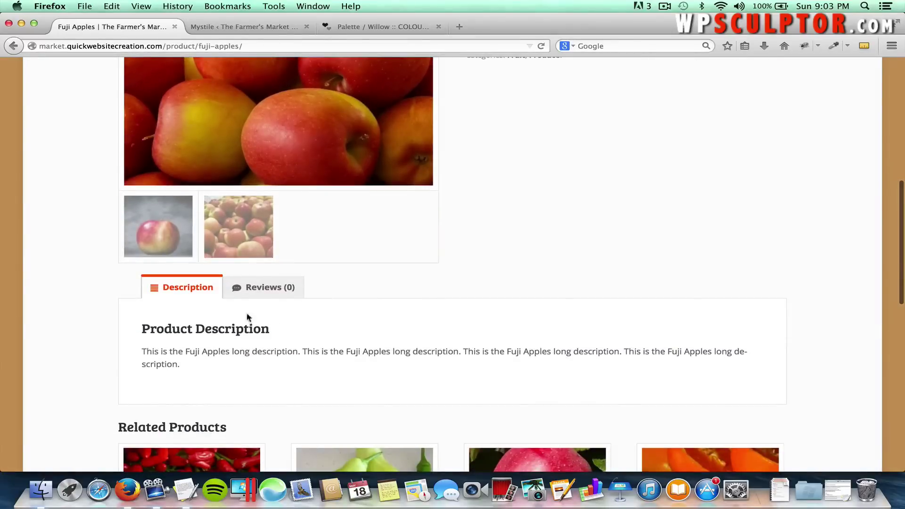
left_click_drag(248, 377, 133, 351)
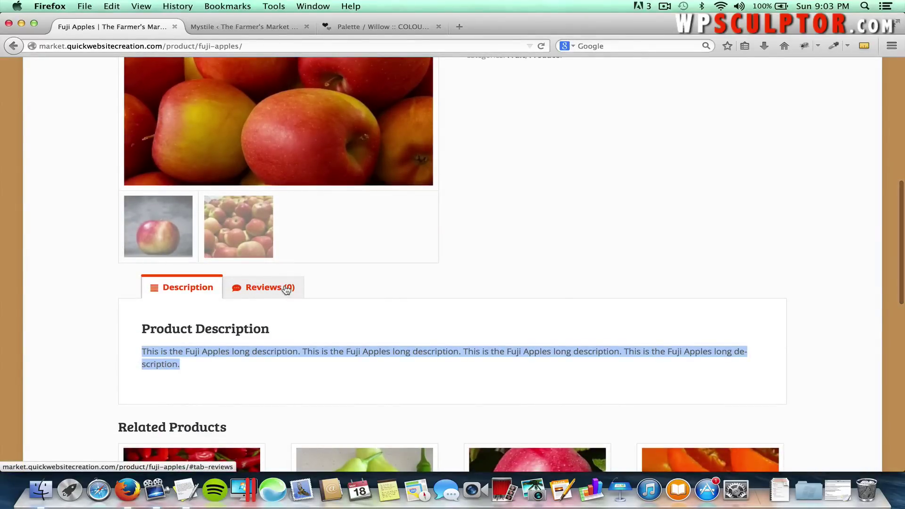
left_click(254, 289)
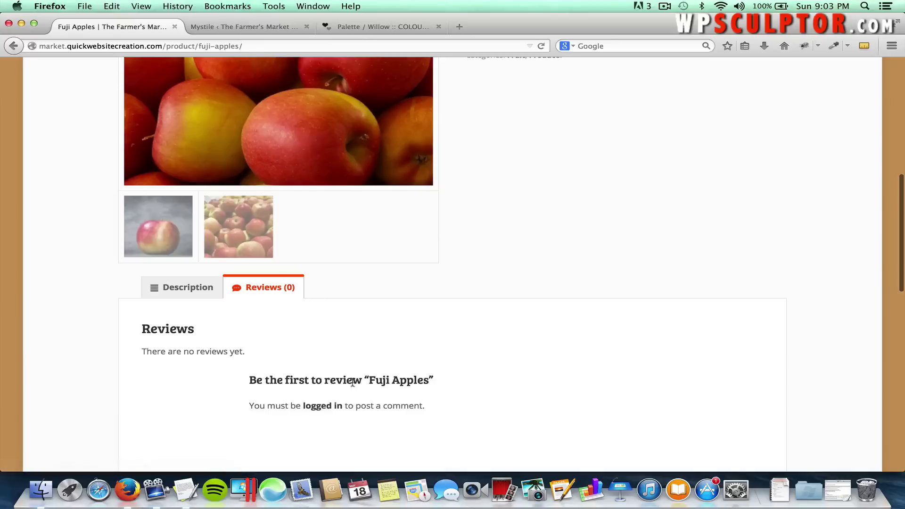
scroll(357, 364, "down", 5)
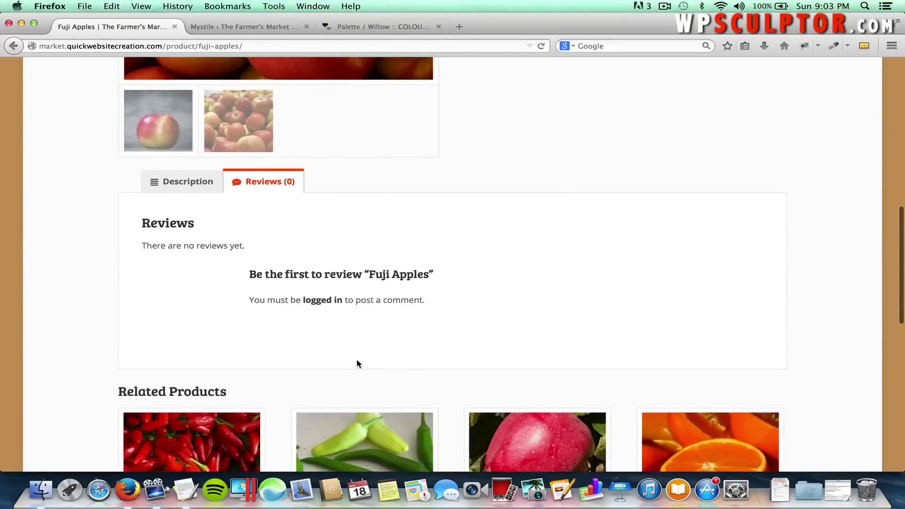
scroll(357, 363, "up", 10)
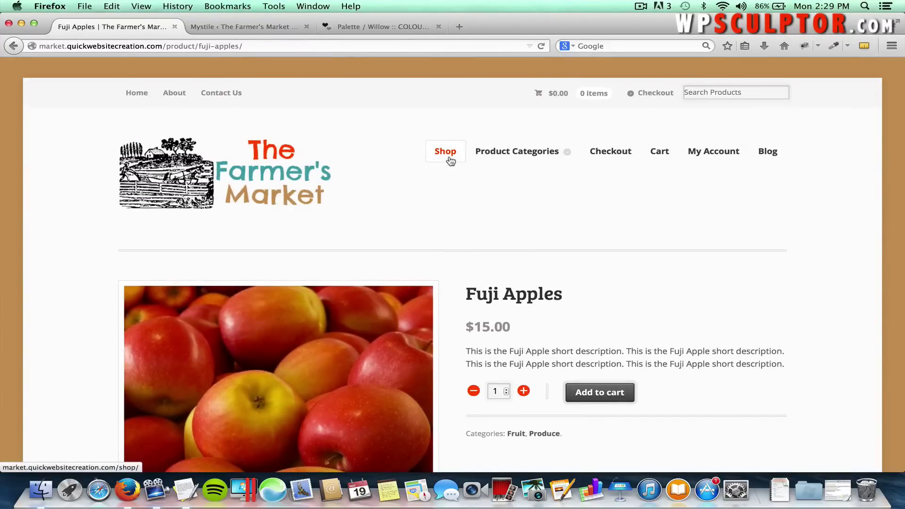
Return to the Shop page and scroll through its 6-product grid.
left_click(450, 160)
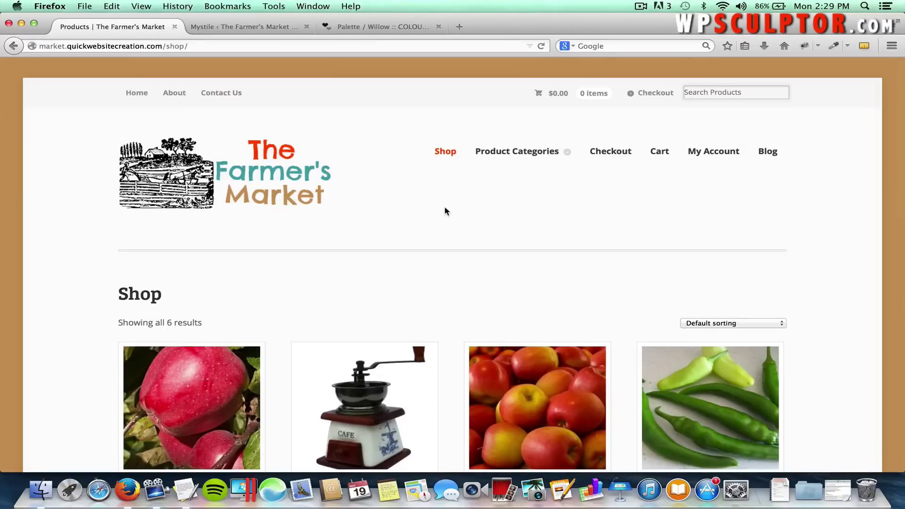
scroll(444, 210, "down", 2)
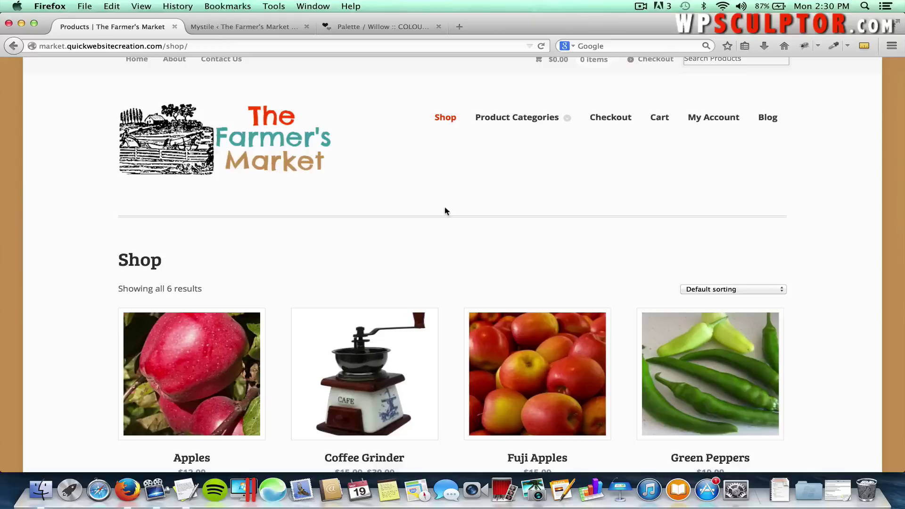
scroll(445, 211, "down", 2)
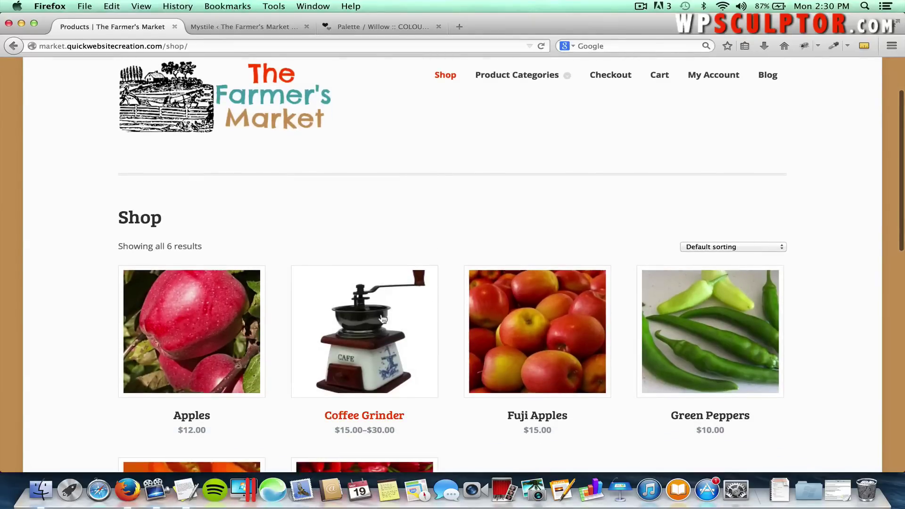
On the Coffee Grinder page, choose the Standard model and Medium size ($15.00).
left_click(381, 319)
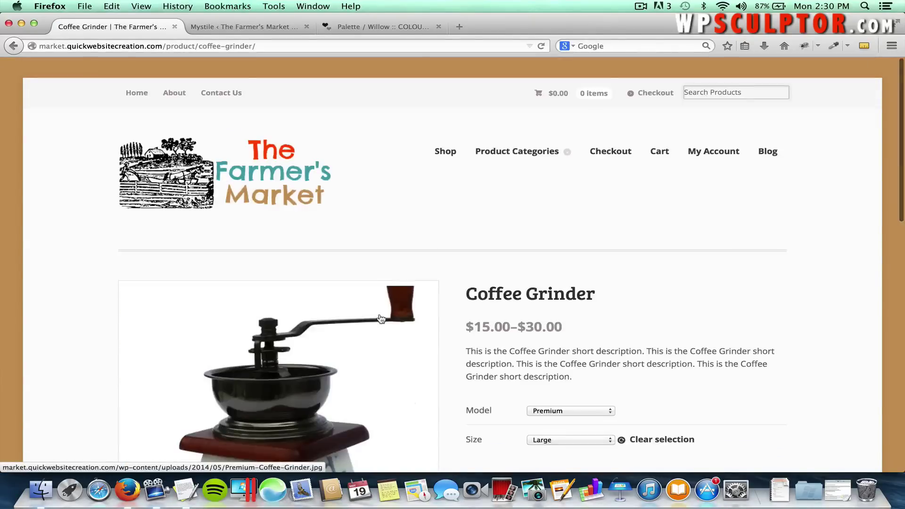
scroll(381, 318, "down", 2)
scroll(381, 319, "down", 5)
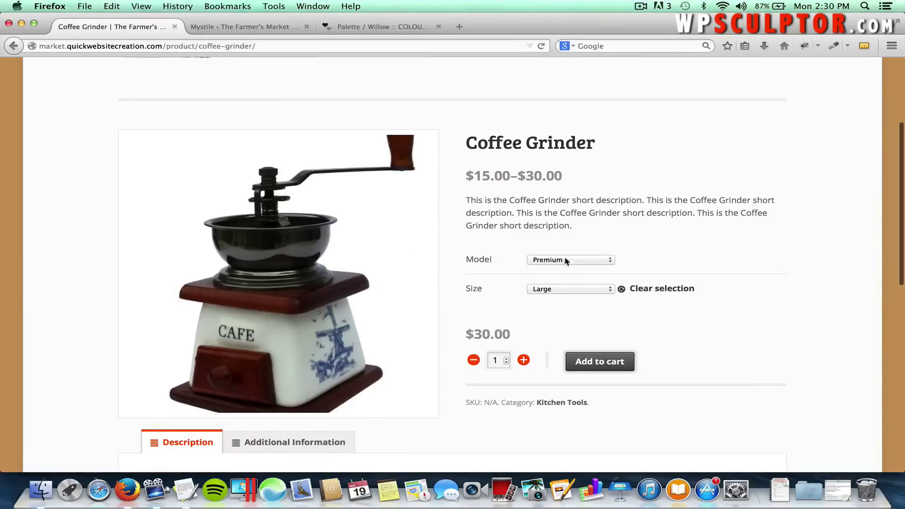
left_click(565, 260)
left_click(531, 246)
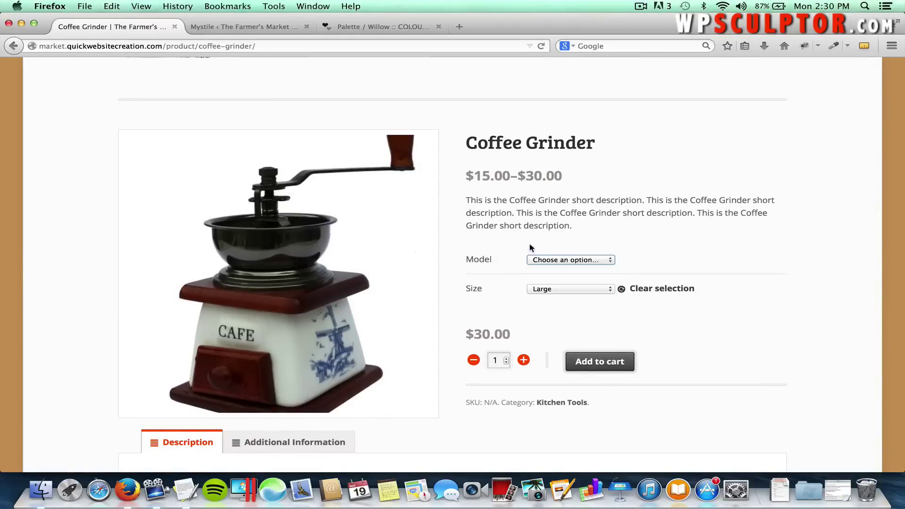
left_click(537, 290)
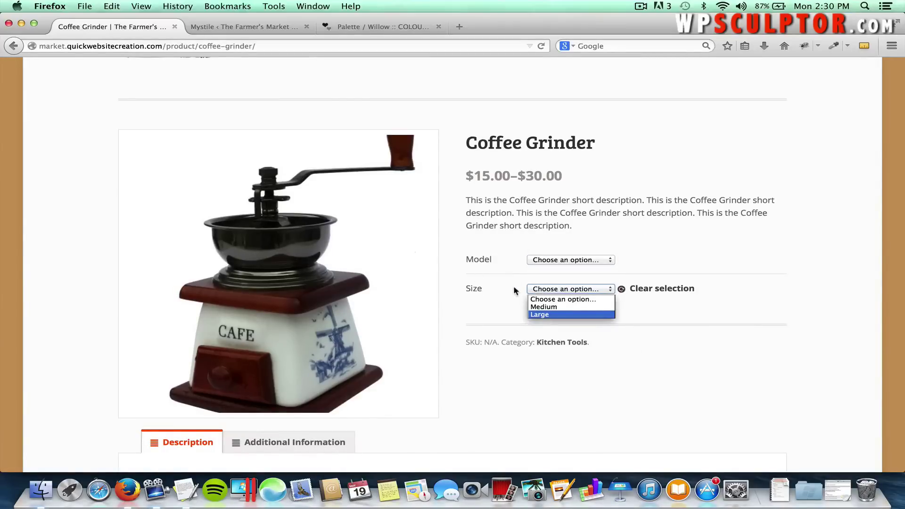
left_click(524, 282)
left_click(544, 261)
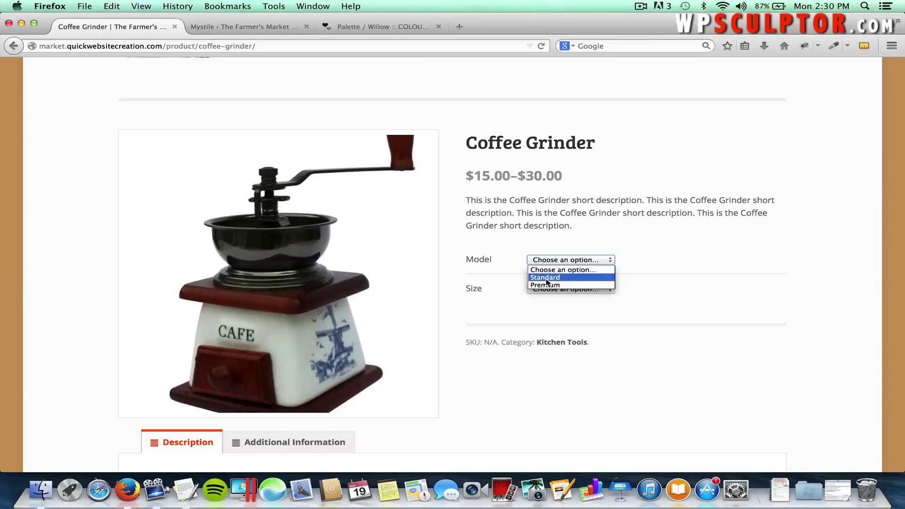
left_click(546, 280)
left_click(545, 291)
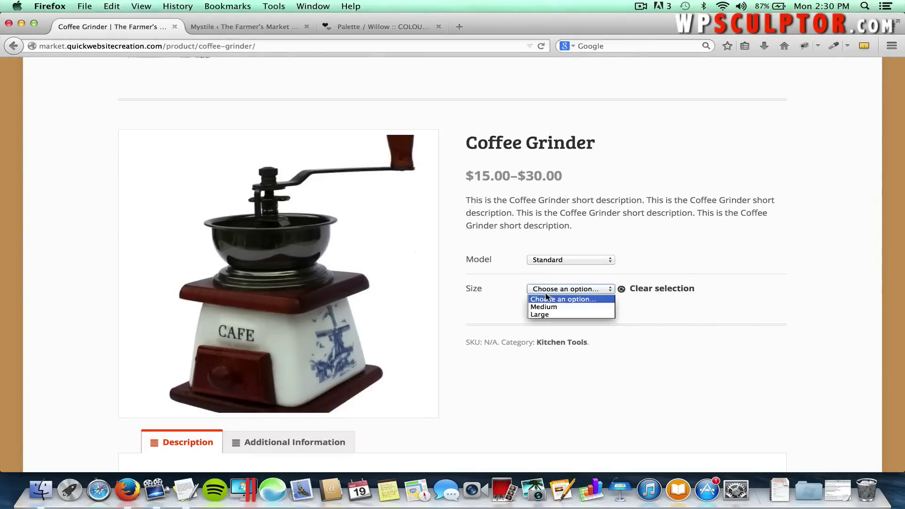
left_click(544, 307)
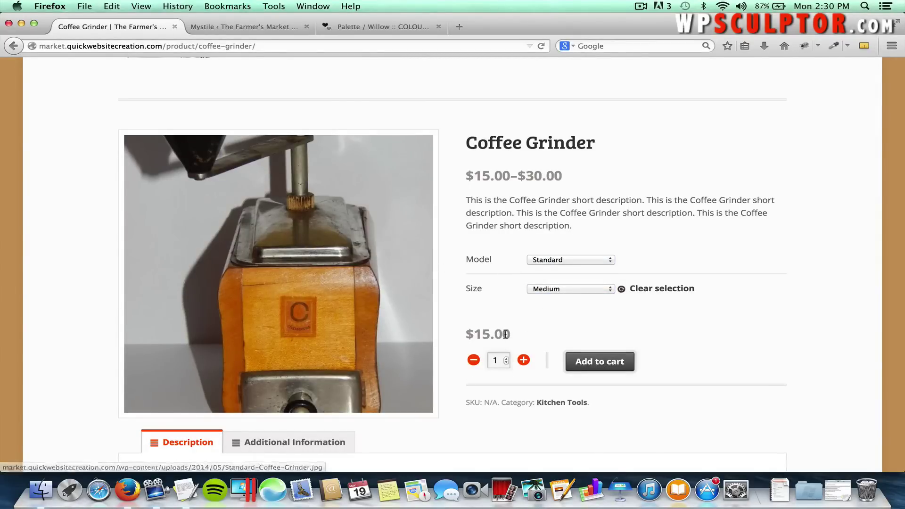
Switch to the Premium model and Large size ($30.00), then check the additional information.
left_click(550, 261)
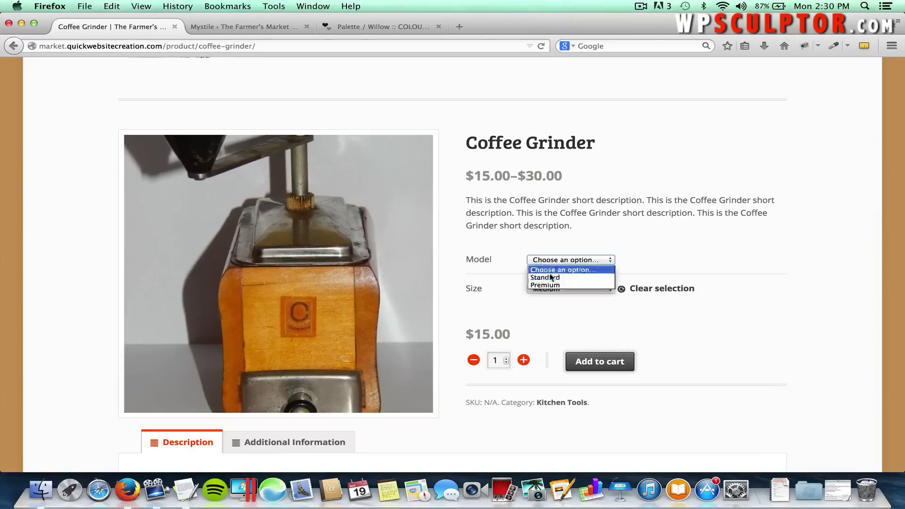
left_click(546, 285)
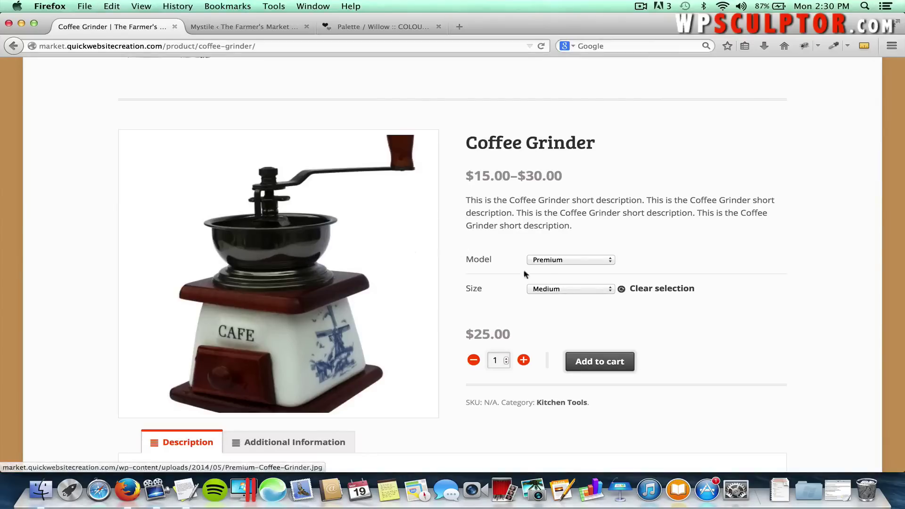
left_click(544, 290)
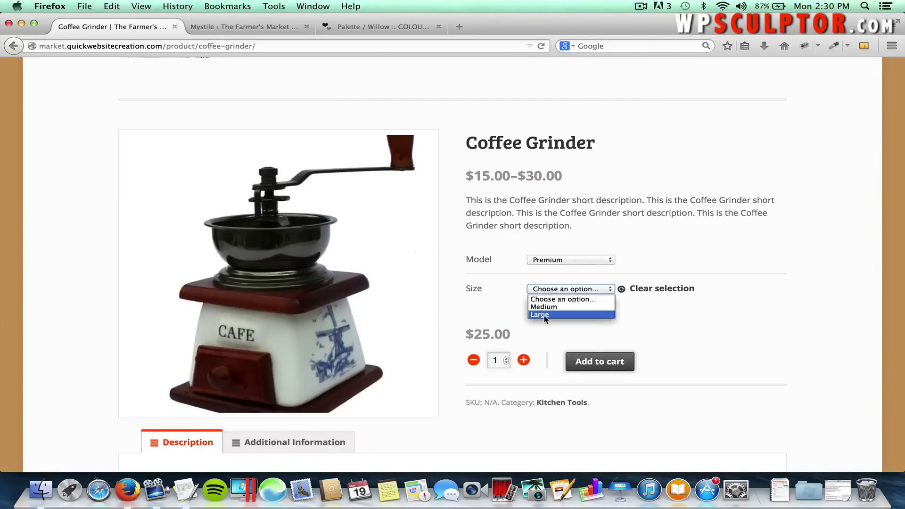
left_click(540, 315)
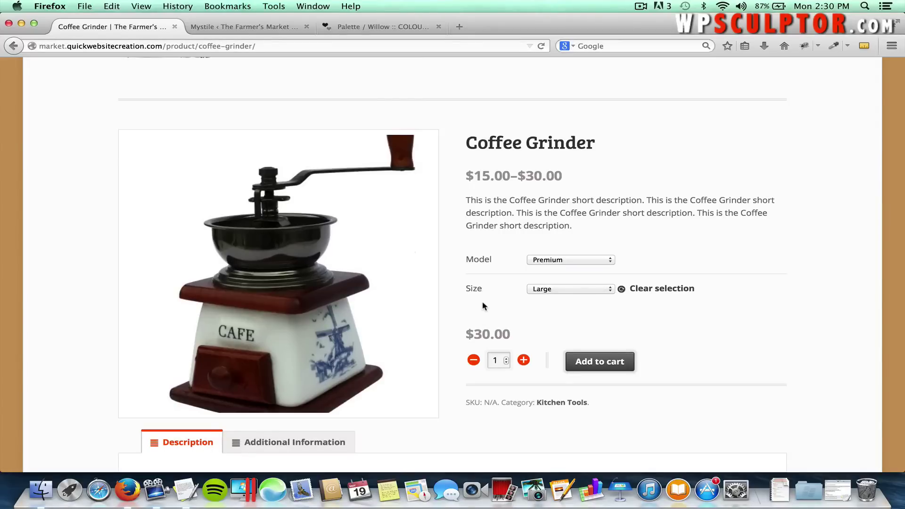
scroll(440, 310, "down", 5)
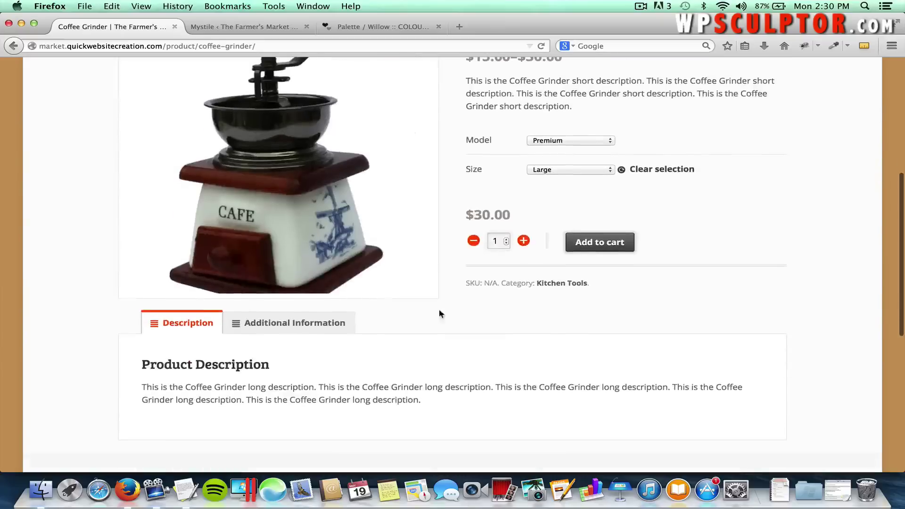
left_click(308, 325)
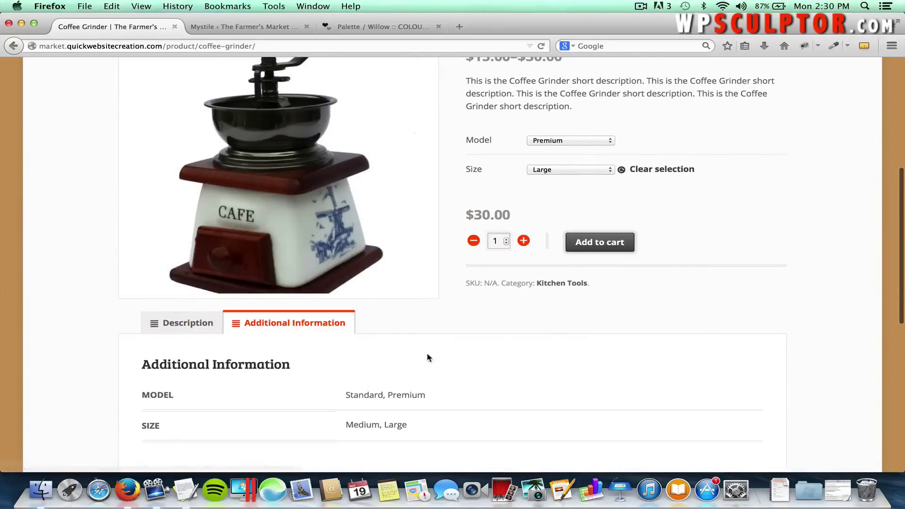
scroll(428, 358, "down", 2)
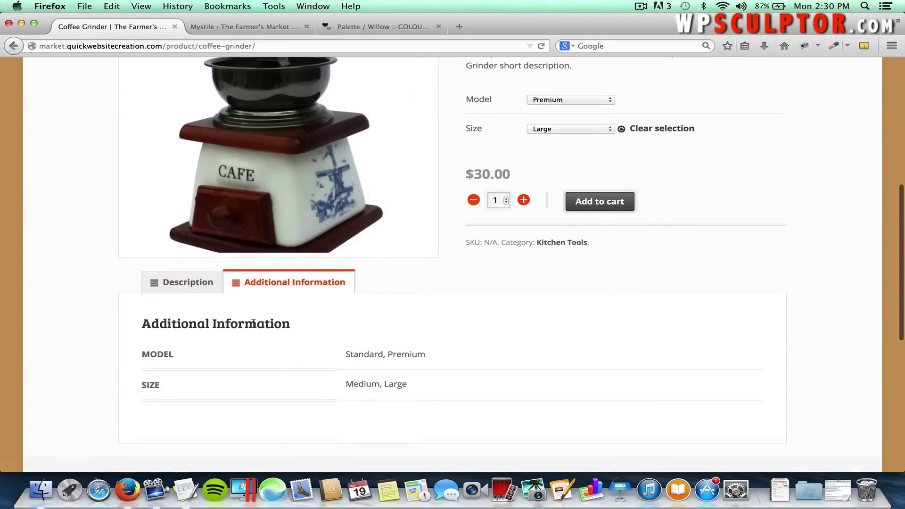
scroll(460, 267, "up", 7)
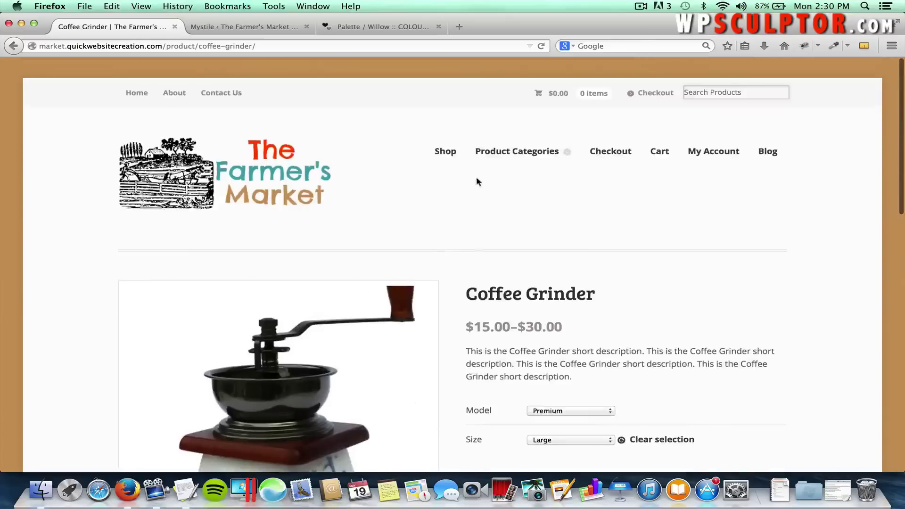
Add 2 Apples to the cart from the Apples product page.
left_click(451, 158)
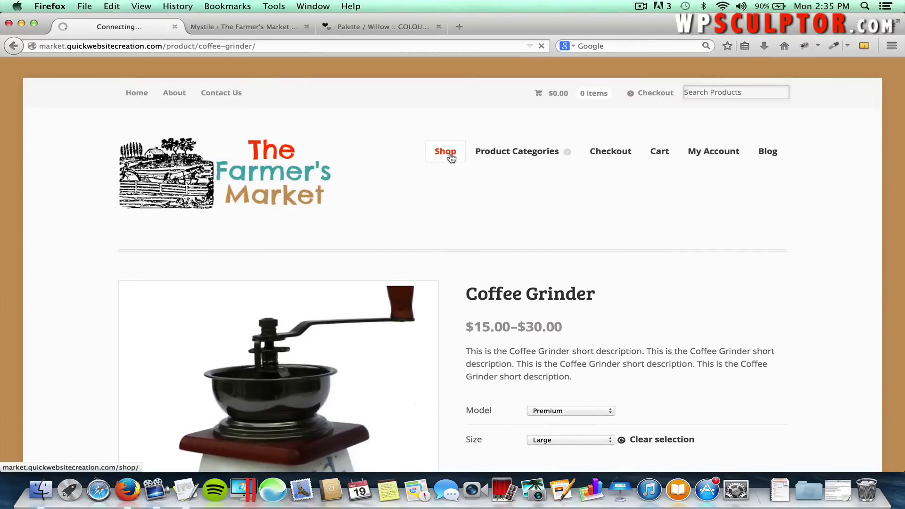
scroll(381, 237, "down", 5)
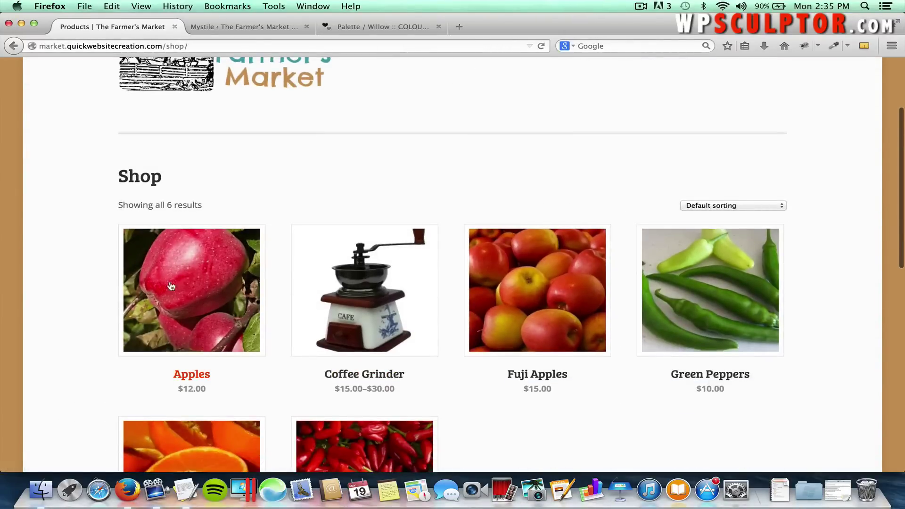
left_click(182, 303)
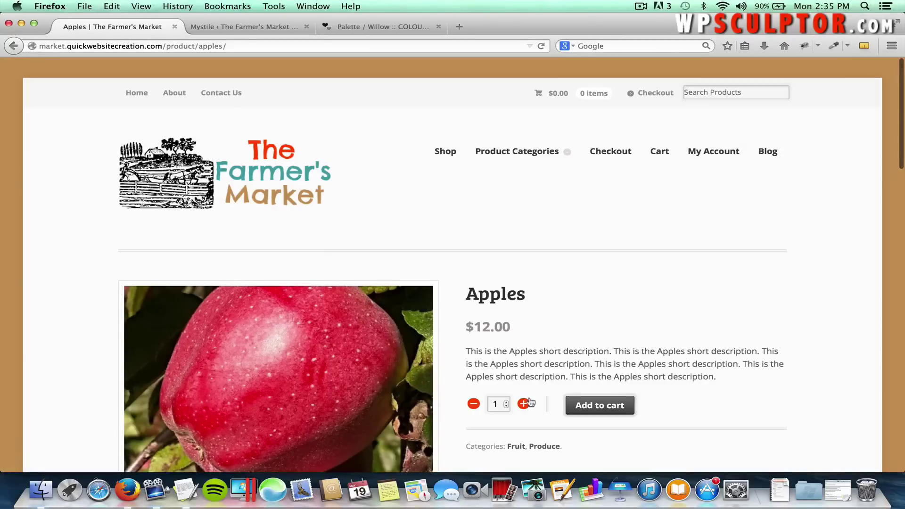
left_click(527, 407)
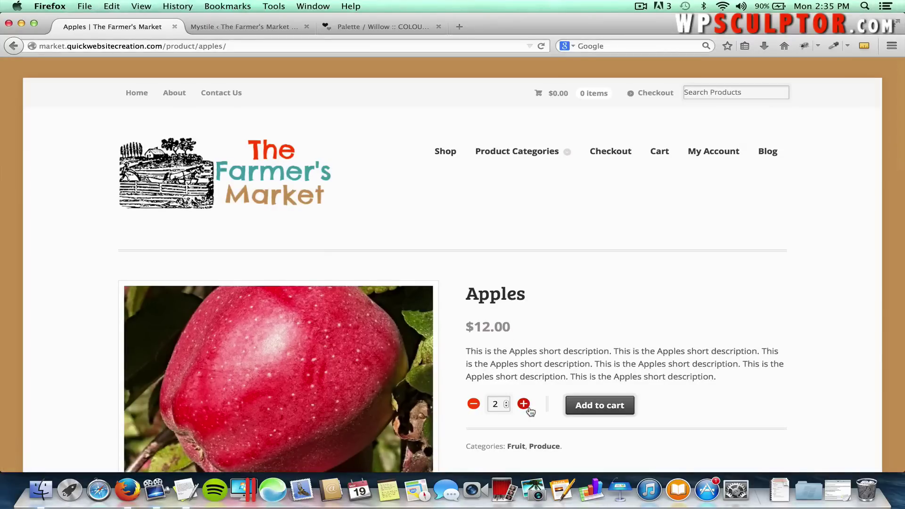
left_click(596, 409)
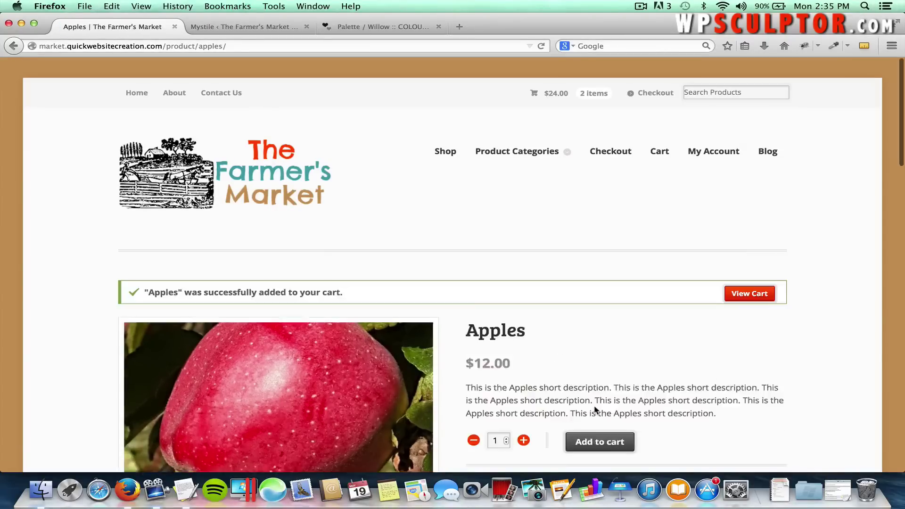
Go to the About page and scroll through it.
left_click(183, 99)
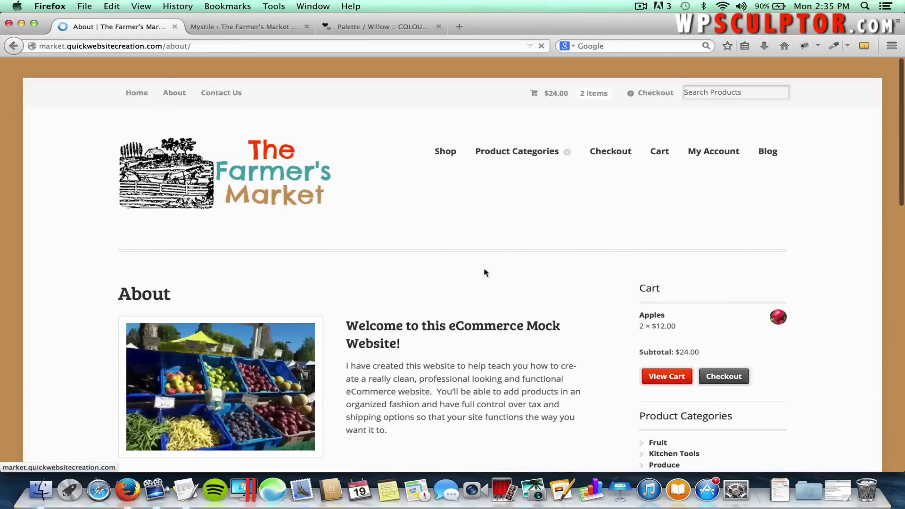
scroll(533, 302, "down", 3)
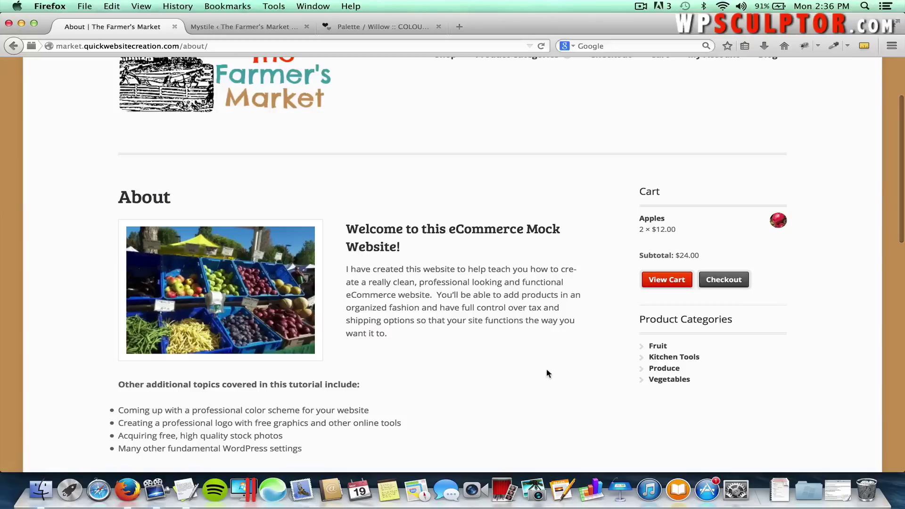
scroll(549, 363, "down", 3)
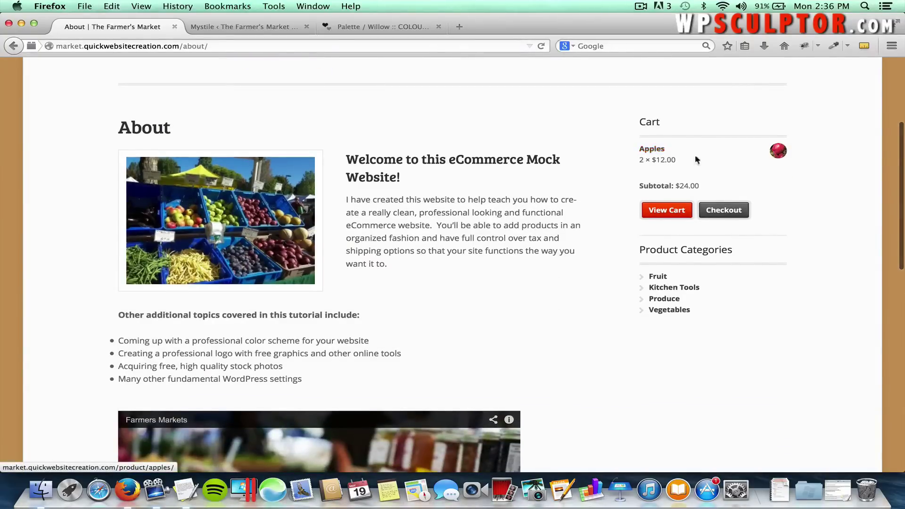
scroll(787, 292, "down", 20)
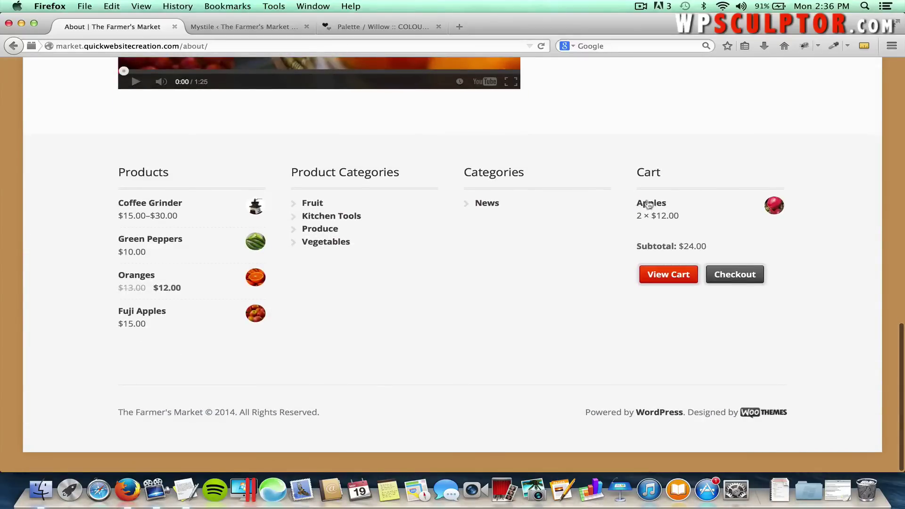
scroll(636, 176, "up", 20)
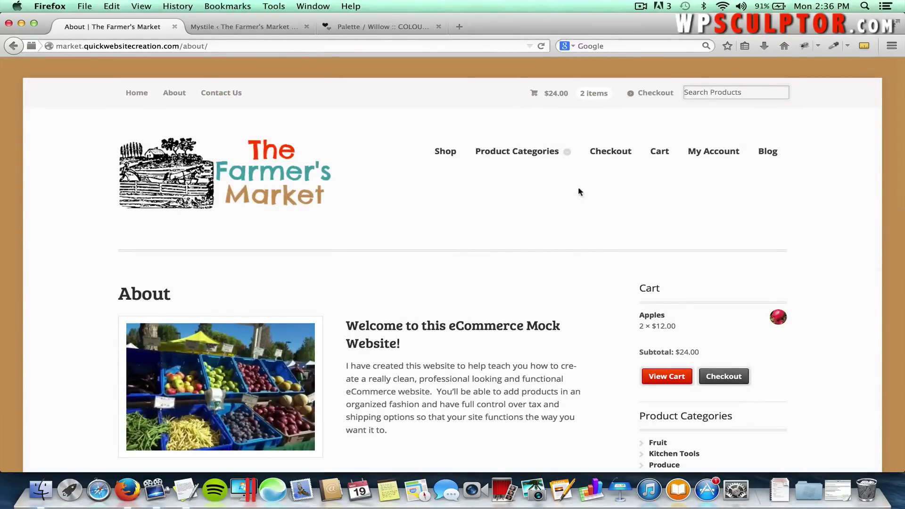
Open the cart and review its 2 Apples, $5.00 Ground Shipping and $29.00 total.
left_click(542, 96)
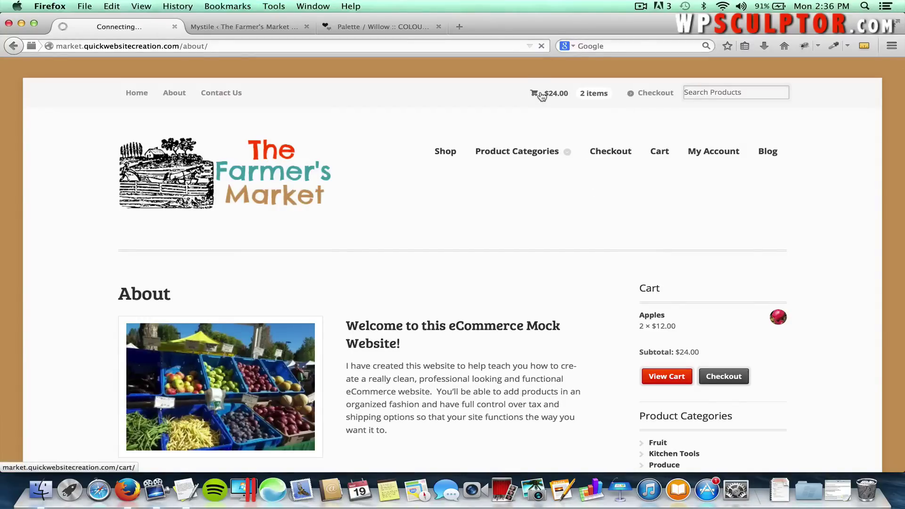
scroll(487, 196, "down", 3)
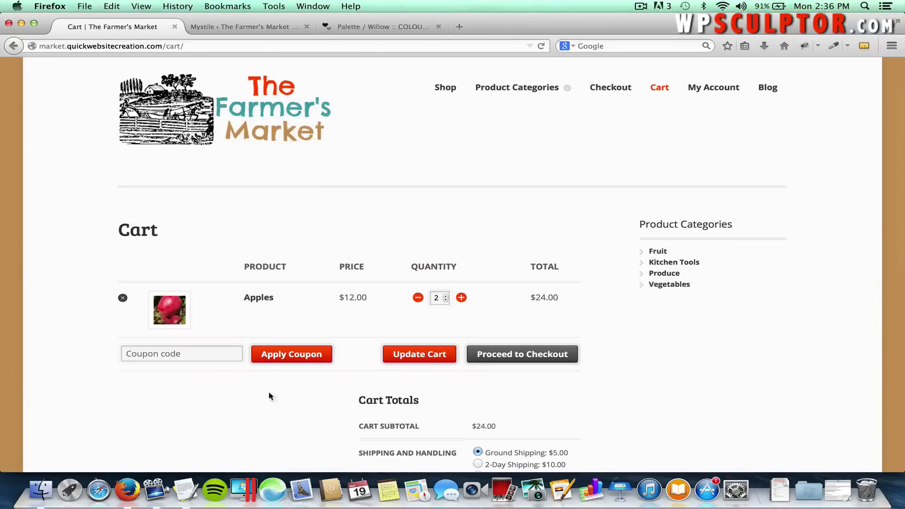
scroll(290, 403, "down", 4)
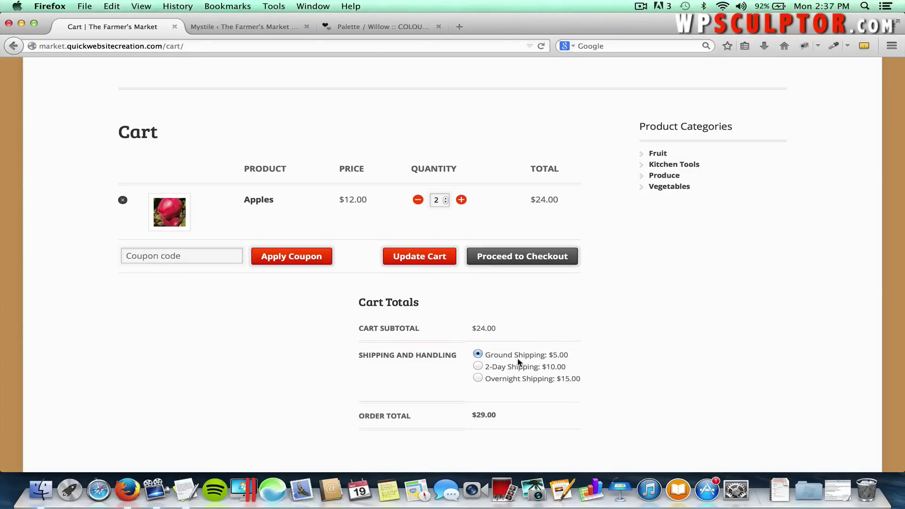
scroll(520, 372, "down", 2)
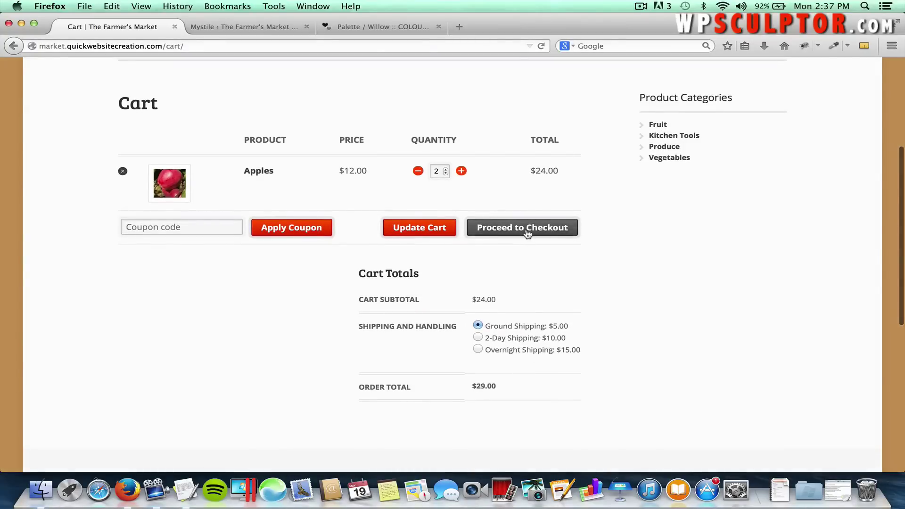
Proceed from the cart to the Checkout page and look over the billing form.
left_click(527, 235)
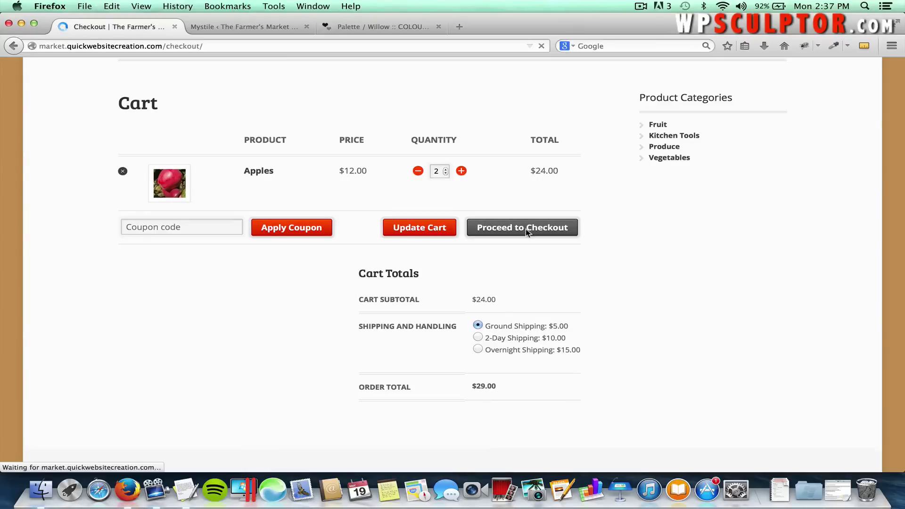
scroll(475, 272, "down", 3)
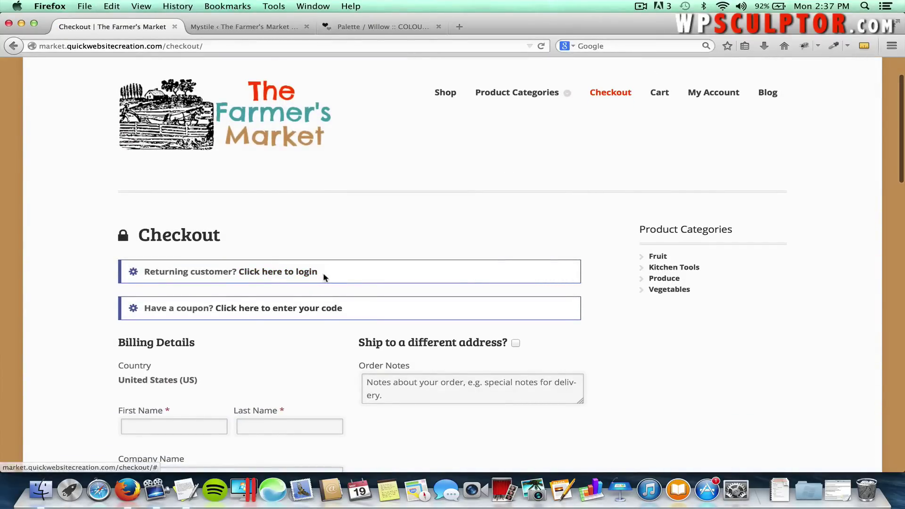
scroll(324, 279, "down", 10)
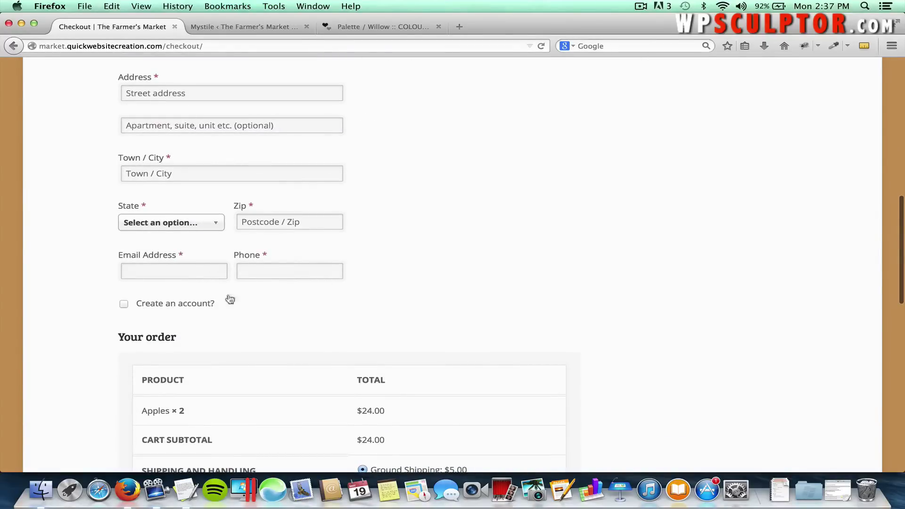
scroll(392, 250, "up", 7)
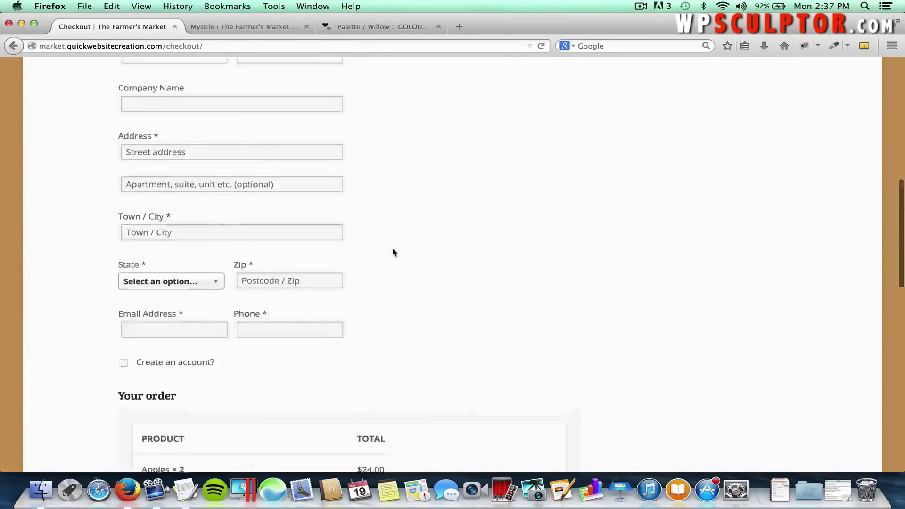
scroll(393, 250, "up", 3)
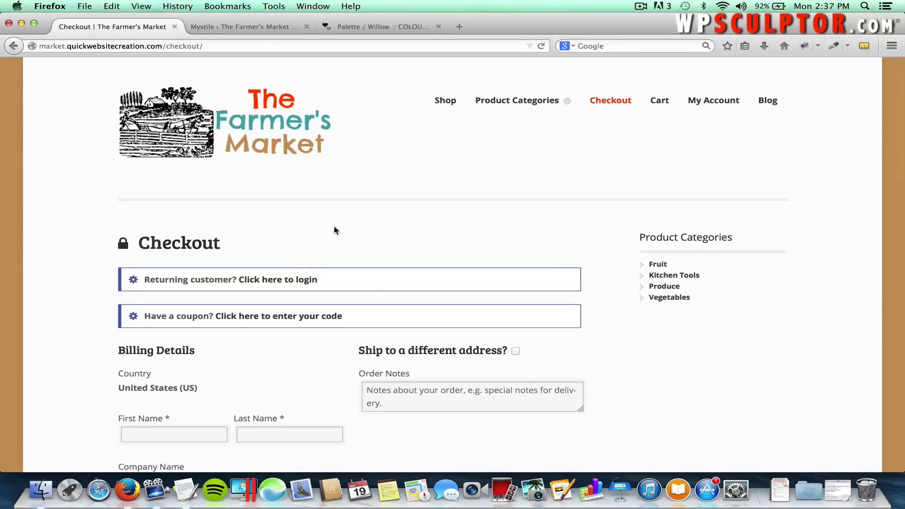
scroll(275, 351, "down", 3)
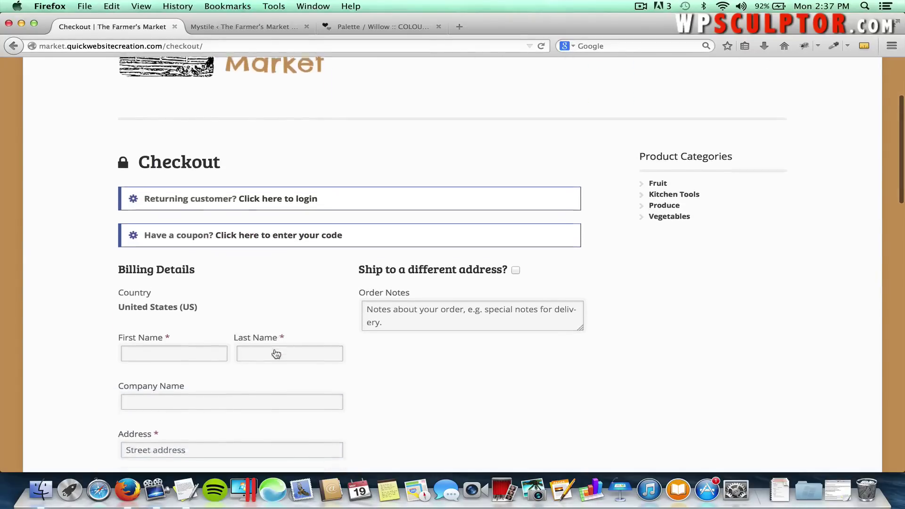
scroll(276, 354, "down", 1)
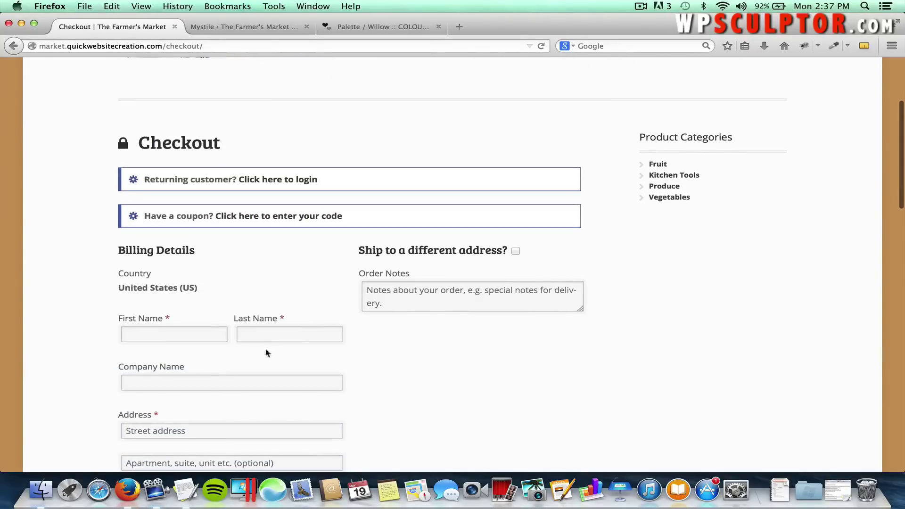
Fill in the customer's first name, last name and street address using autofill suggestions.
left_click(178, 336)
type("JOSH")
key("Tab")
key("shift+Tab")
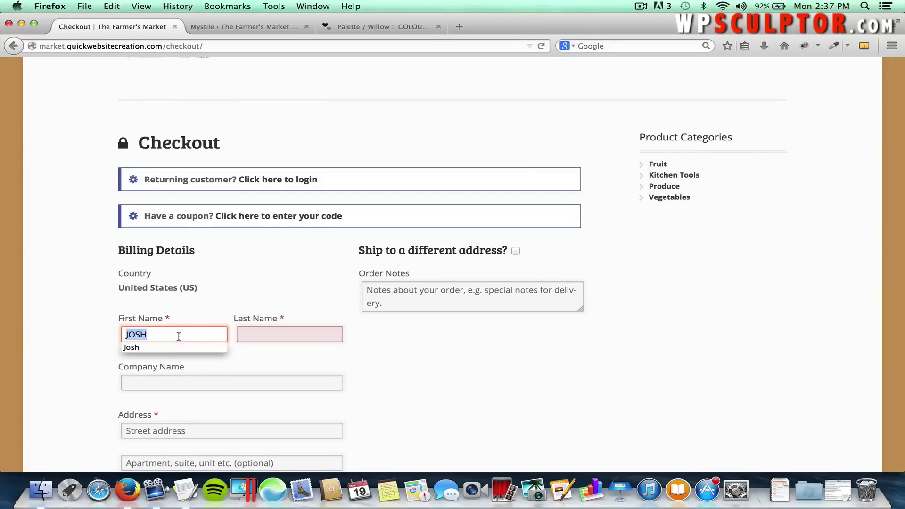
type("J")
key("Down")
key("Tab")
type("Ja")
key("Down")
key("Tab")
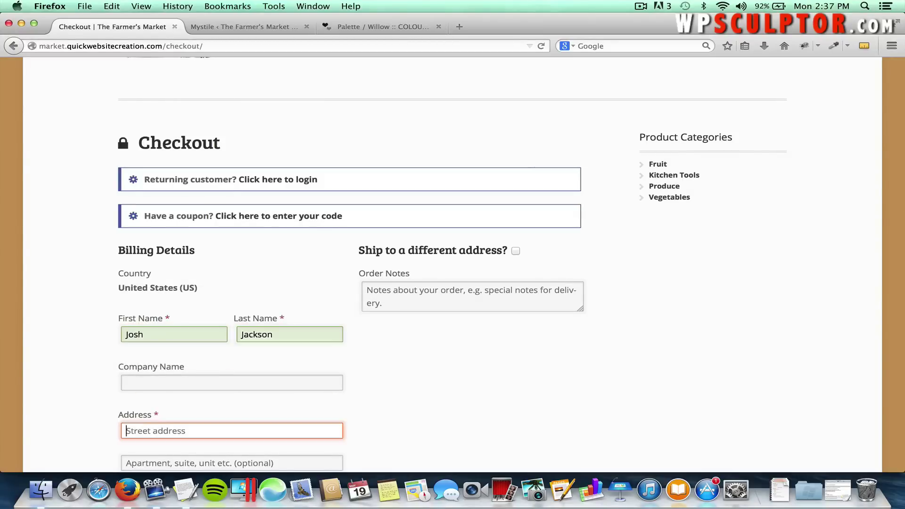
type("888")
key("Down")
key("Tab")
scroll(162, 390, "down", 5)
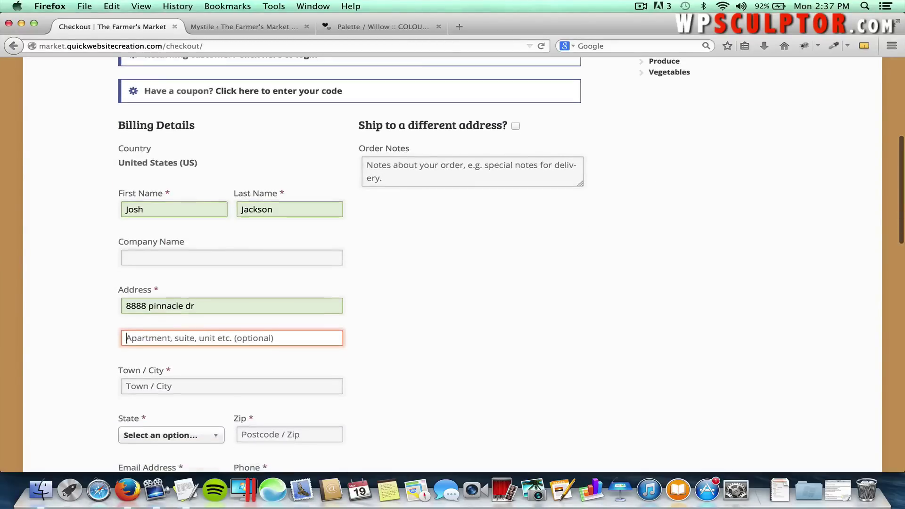
Enter the customer's town/city and choose their state from the State list.
left_click(162, 386)
type("Den")
key("Down")
key("Tab")
left_click(188, 435)
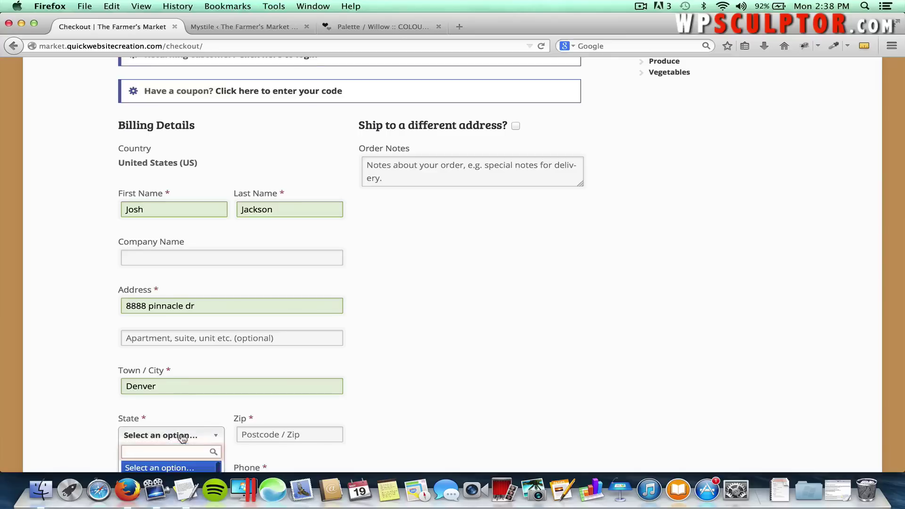
scroll(183, 439, "down", 2)
scroll(182, 437, "down", 2)
left_click(183, 434)
Enter the customer's zip code, e-mail address and phone number.
left_click(249, 372)
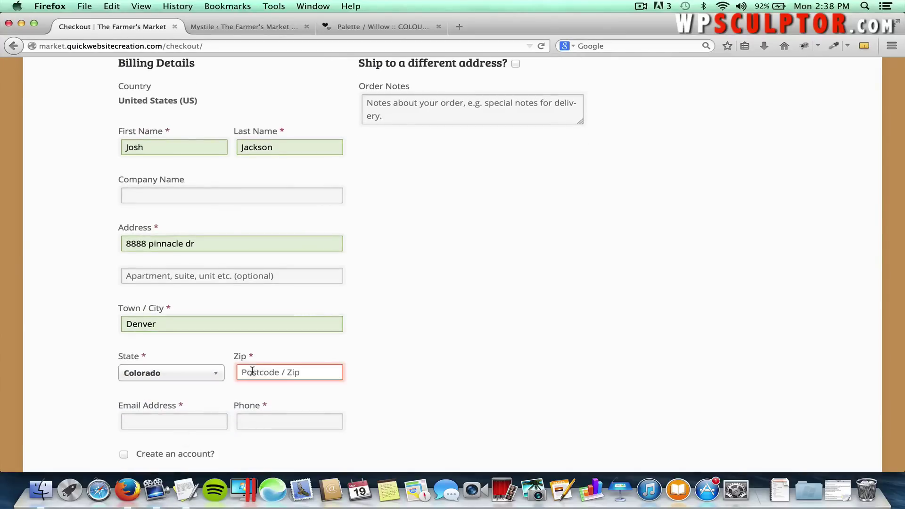
type("80882")
scroll(195, 372, "down", 2)
left_click(195, 367)
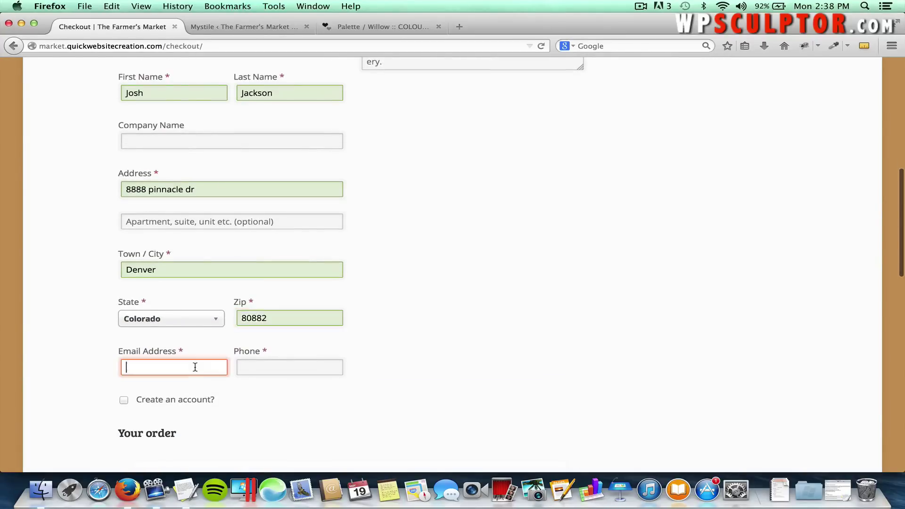
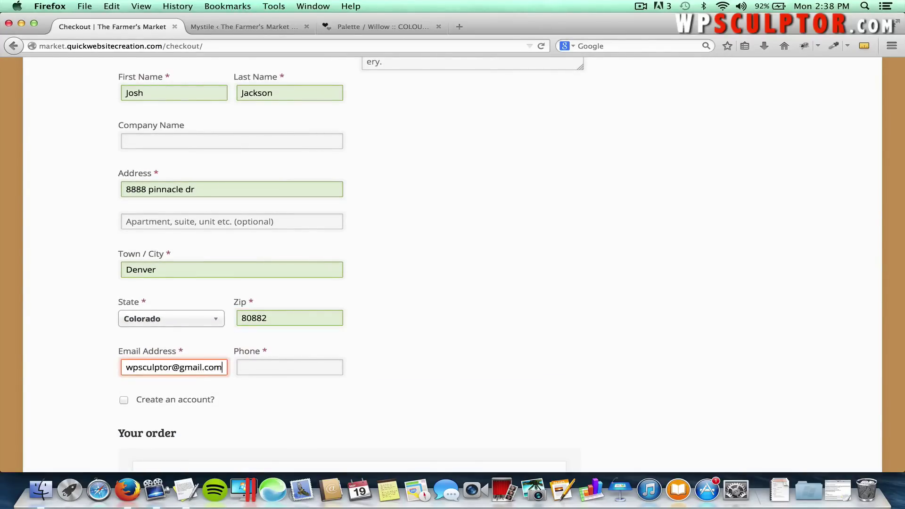
key("Tab")
type("5555555555")
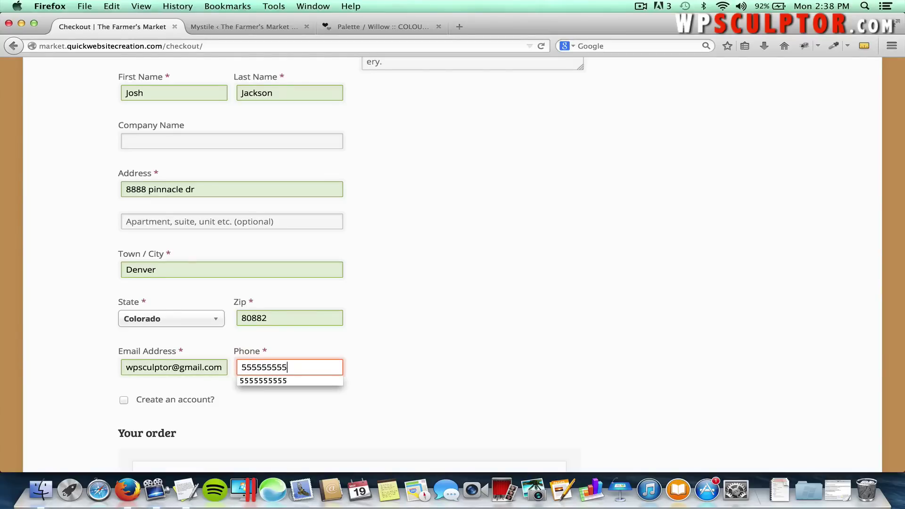
left_click(438, 374)
scroll(456, 366, "down", 4)
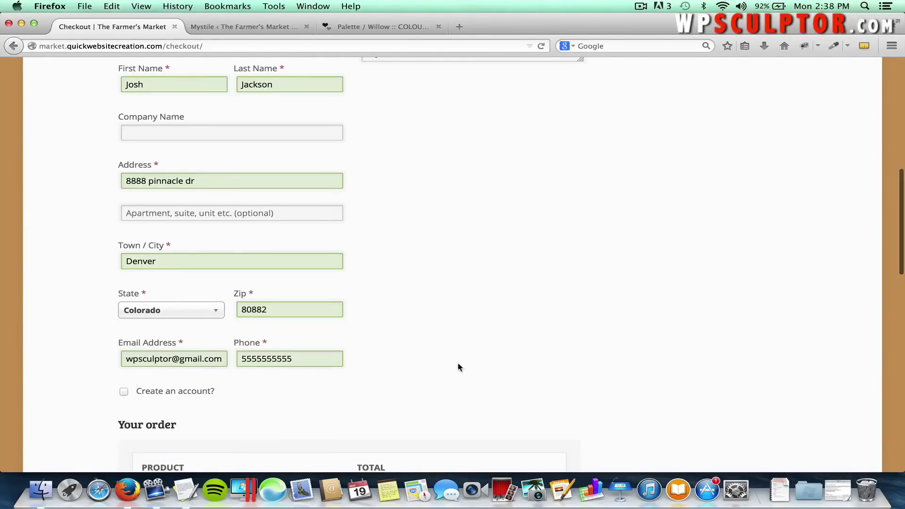
Scroll the checkout page to review the billing fields and the Apples × 2 order summary.
scroll(458, 367, "down", 6)
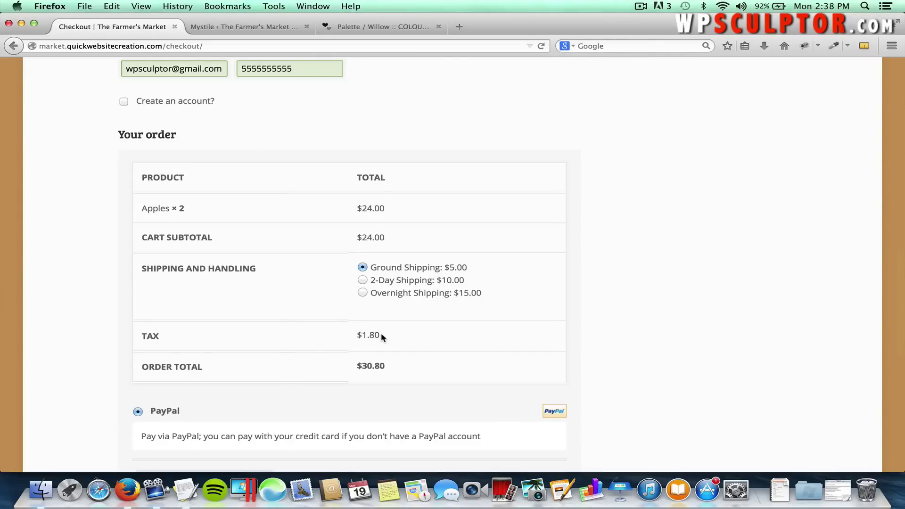
scroll(381, 332, "up", 5)
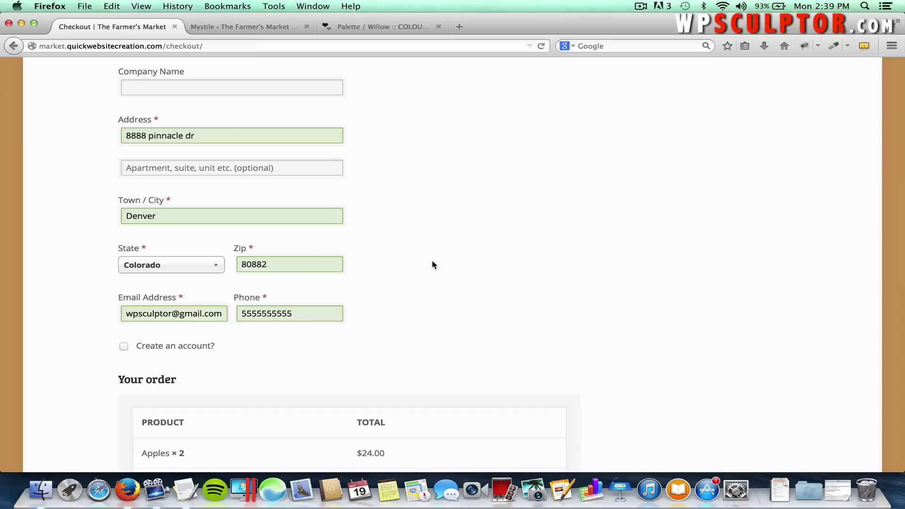
scroll(417, 290, "down", 4)
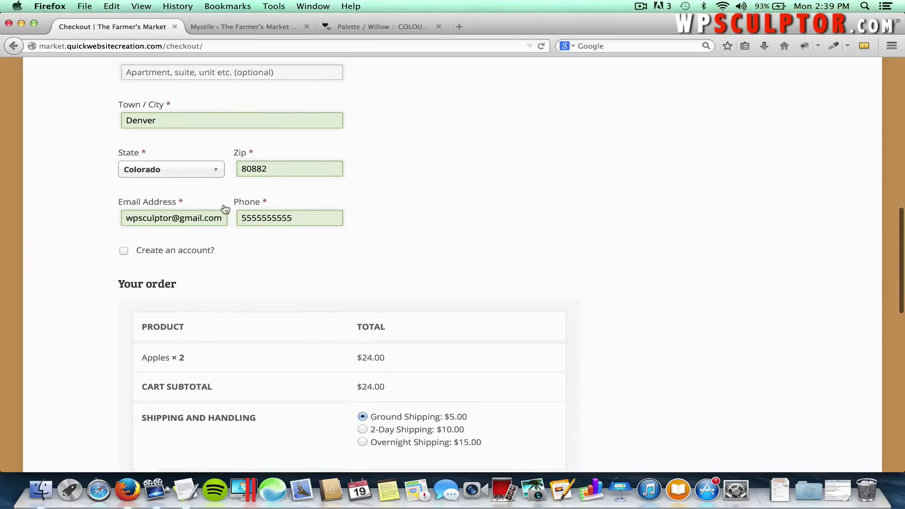
Choose Alabama as the billing state and check the resulting order totals.
left_click(215, 173)
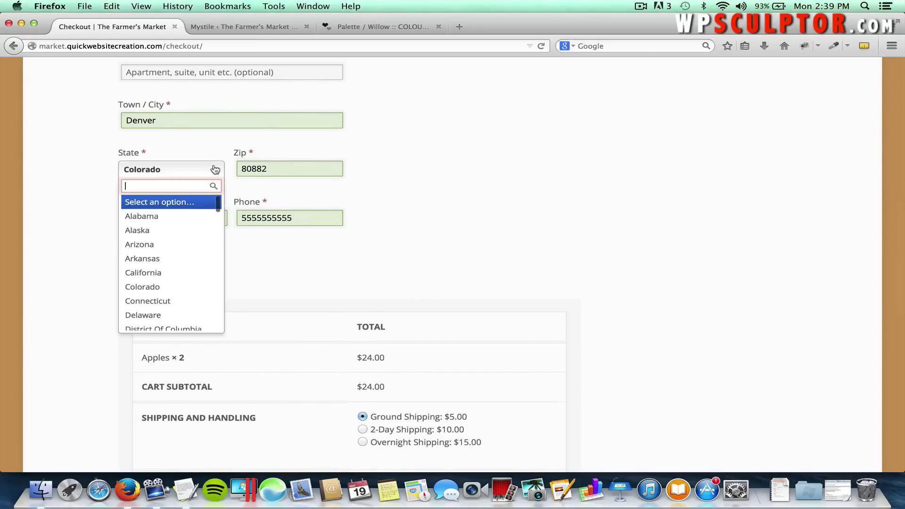
left_click(189, 218)
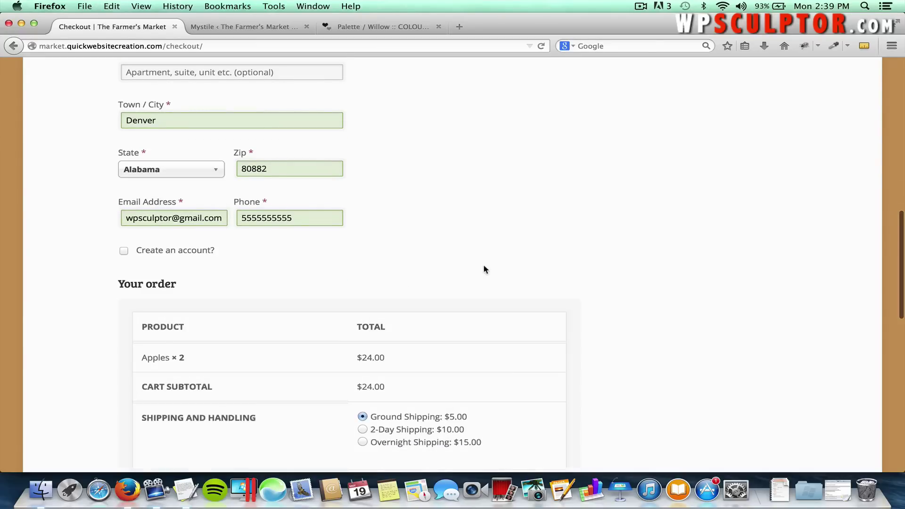
scroll(482, 264, "down", 2)
scroll(484, 267, "down", 2)
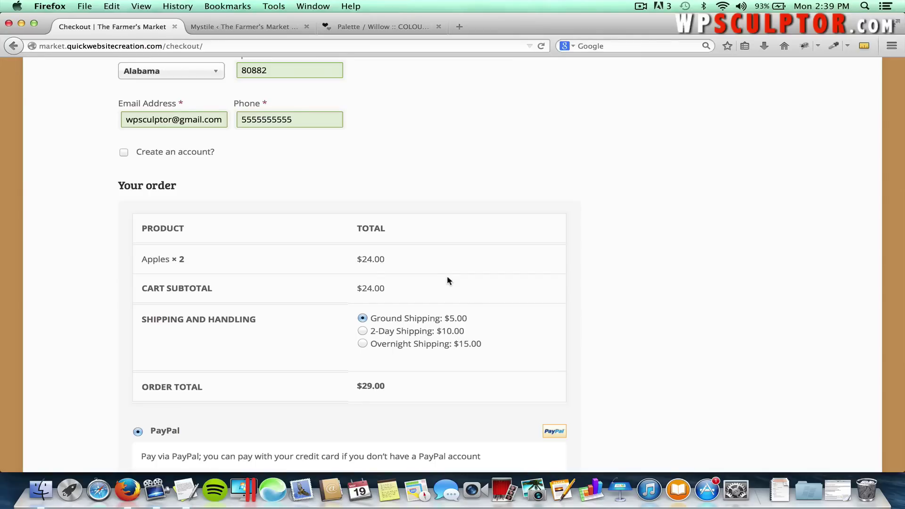
scroll(448, 281, "down", 2)
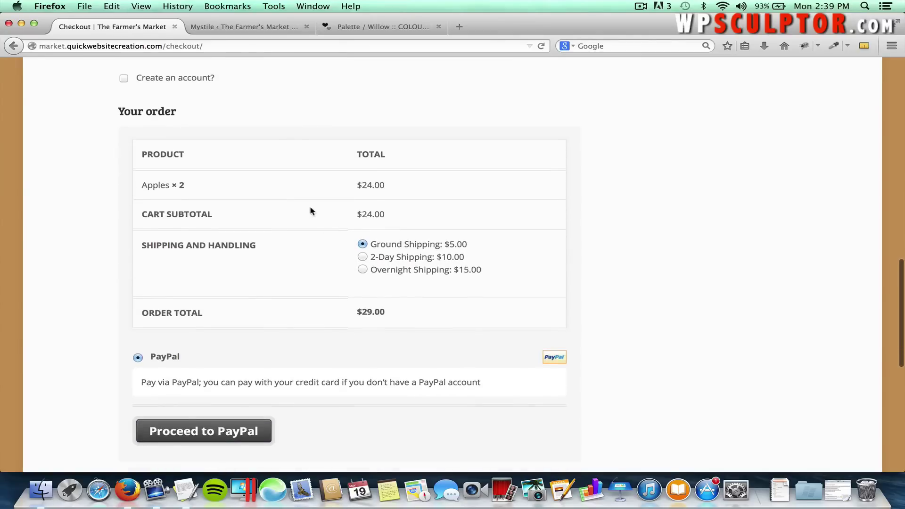
scroll(283, 198, "up", 5)
Switch the billing state back to Colorado, adding $1.80 tax for a $30.80 total.
left_click(198, 151)
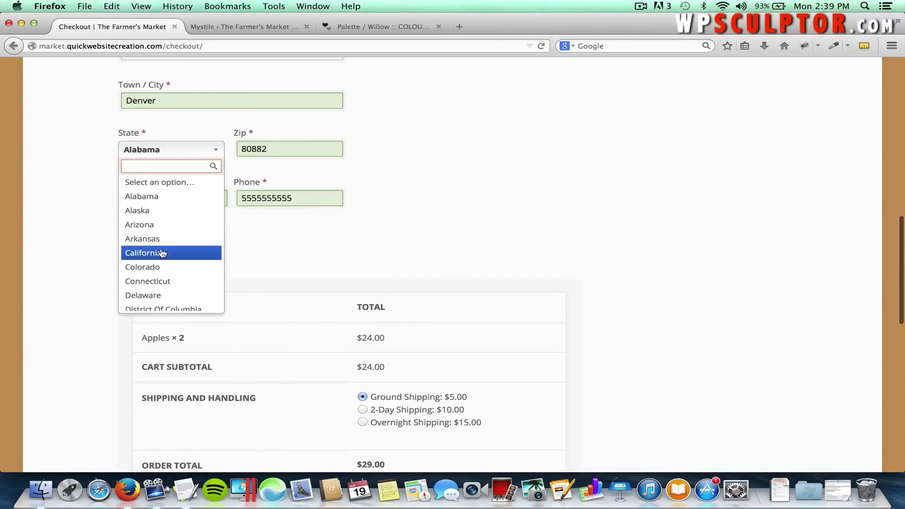
left_click(155, 268)
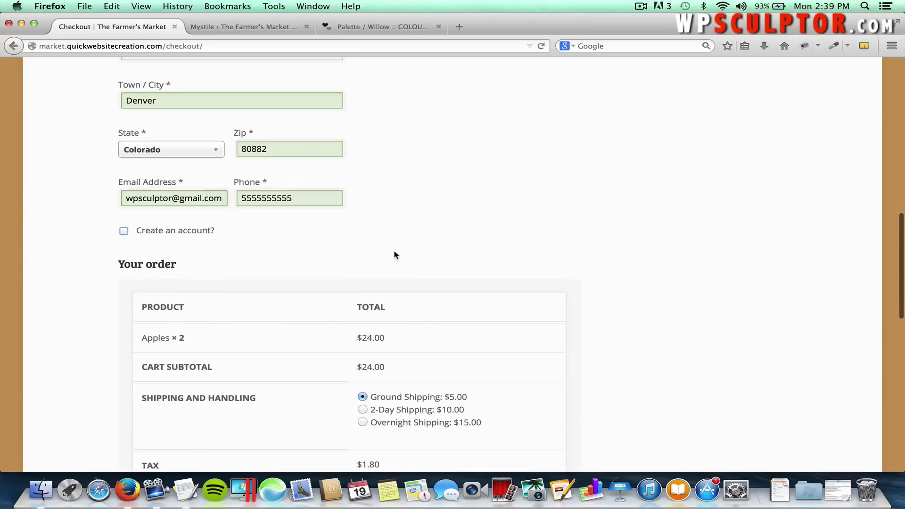
scroll(396, 252, "down", 5)
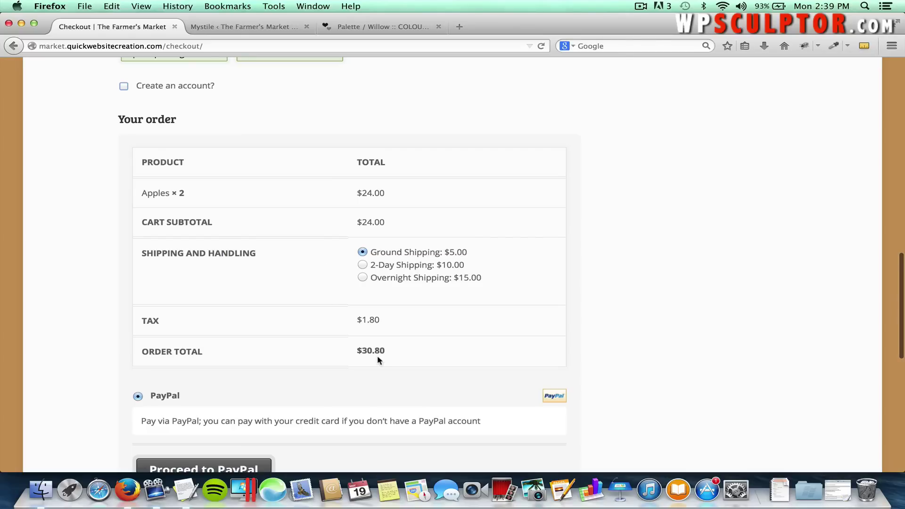
scroll(403, 400, "down", 2)
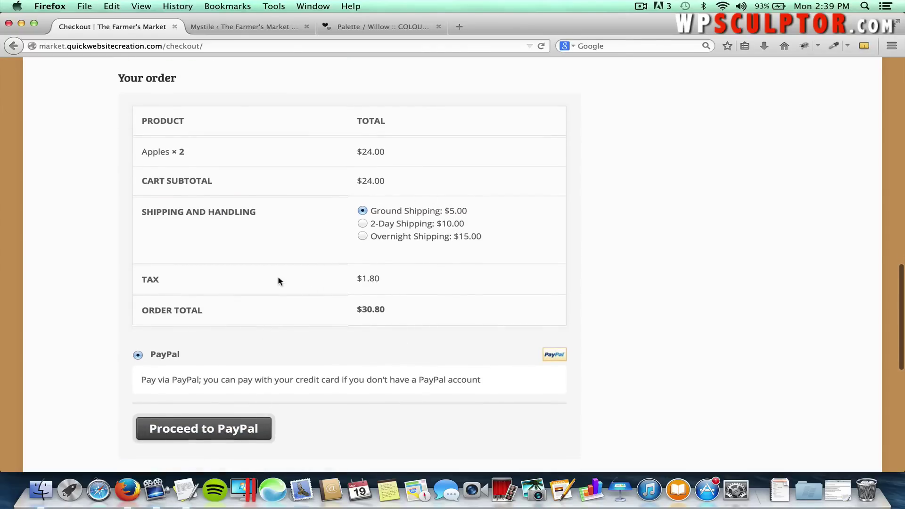
Proceed to PayPal to see the $30.80 order with 2 Apples and $1.80 tax.
left_click(222, 431)
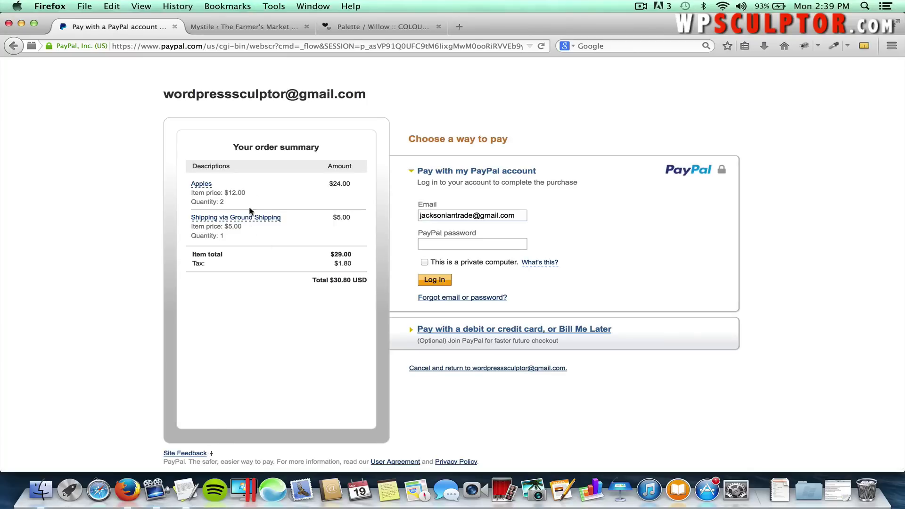
mouse_move(201, 185)
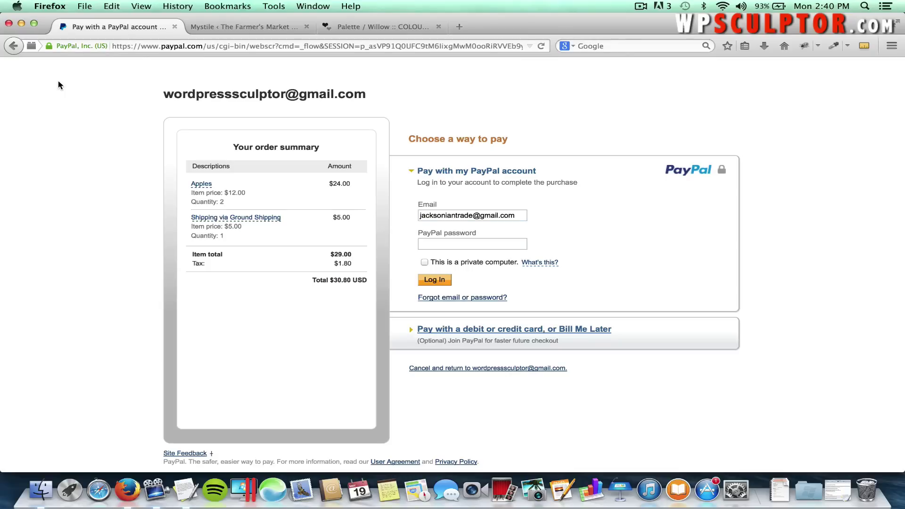
Navigate back from PayPal to the store's cart page.
left_click(13, 46)
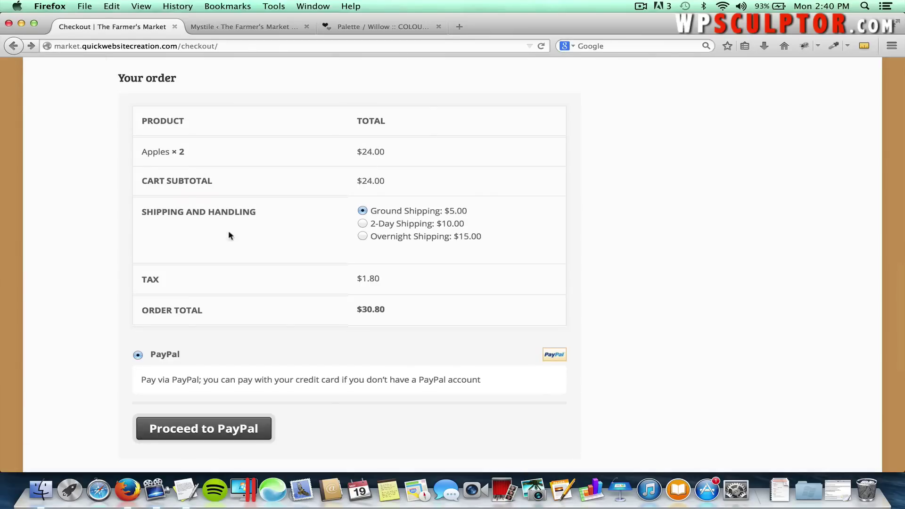
left_click(13, 46)
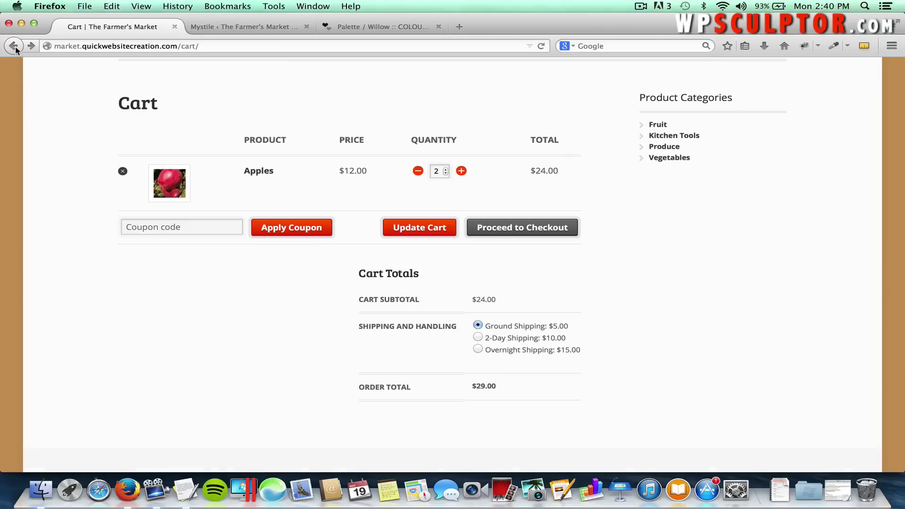
scroll(355, 93, "up", 3)
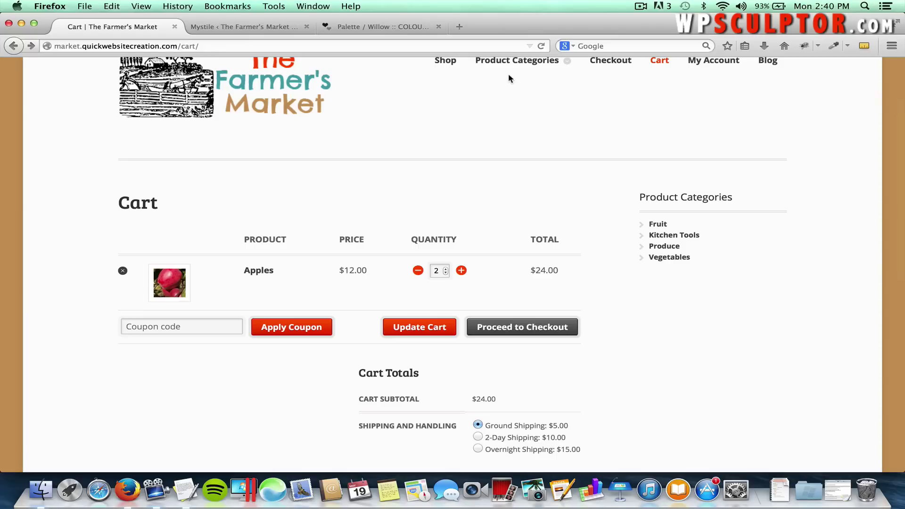
left_click(446, 61)
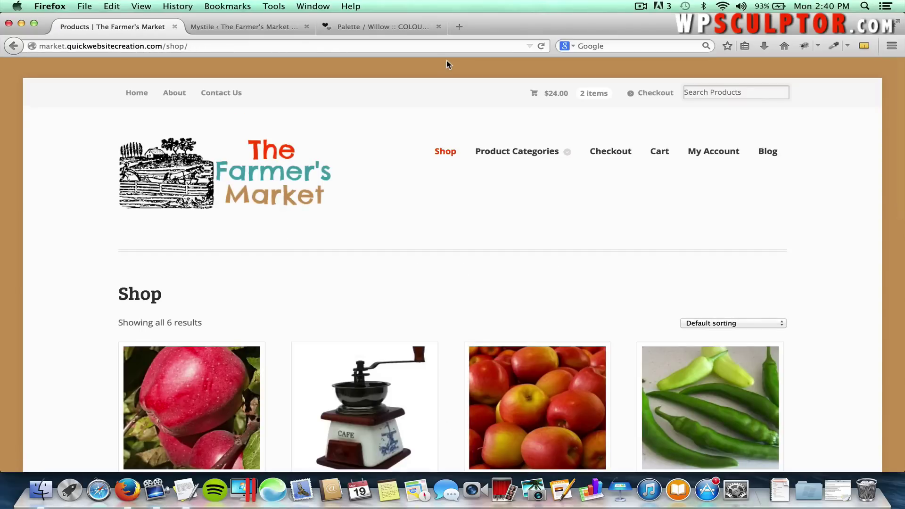
left_click(13, 46)
Lower Apples to 0, update the cart, and show the Shop page.
left_click(420, 272)
left_click(420, 272)
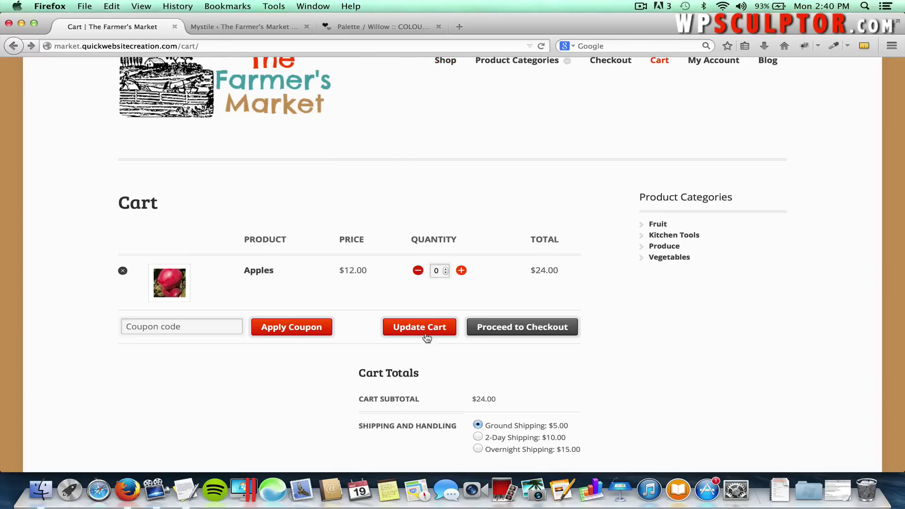
left_click(421, 334)
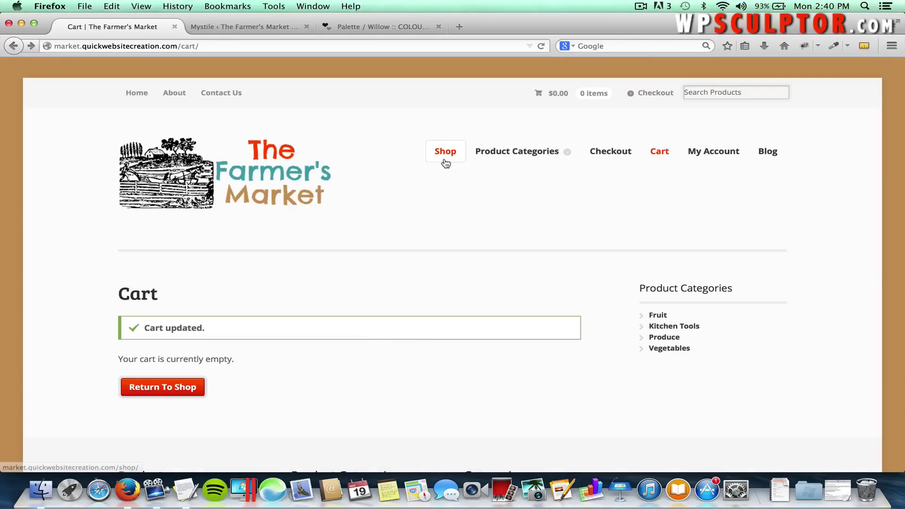
left_click(445, 160)
scroll(384, 239, "down", 5)
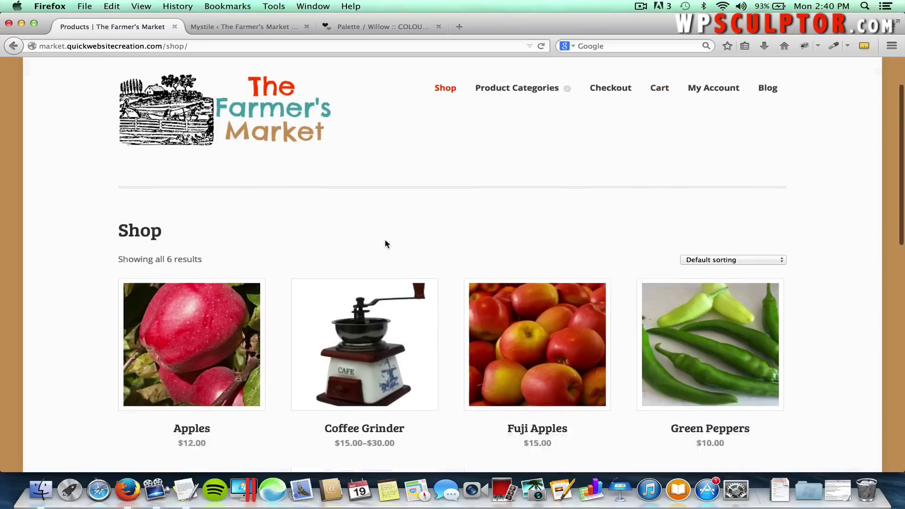
Add a Standard, Large Coffee Grinder to the cart.
left_click(367, 291)
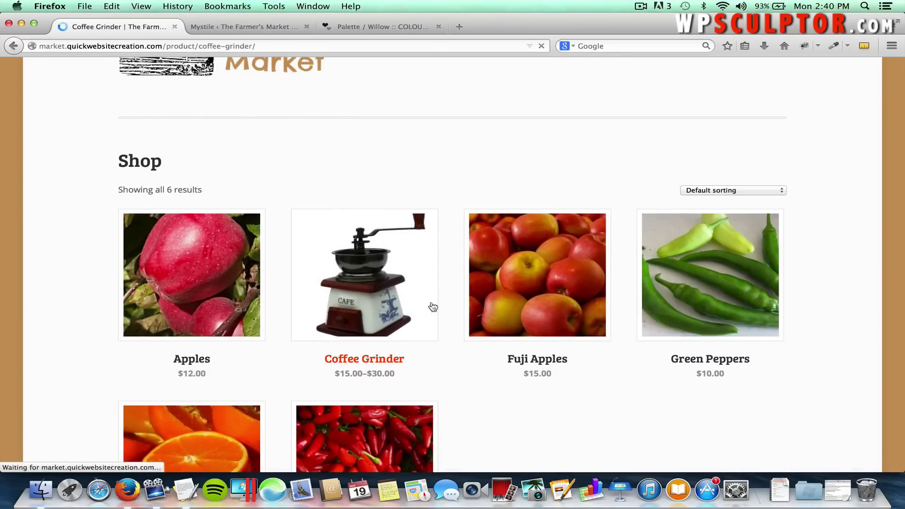
left_click(575, 414)
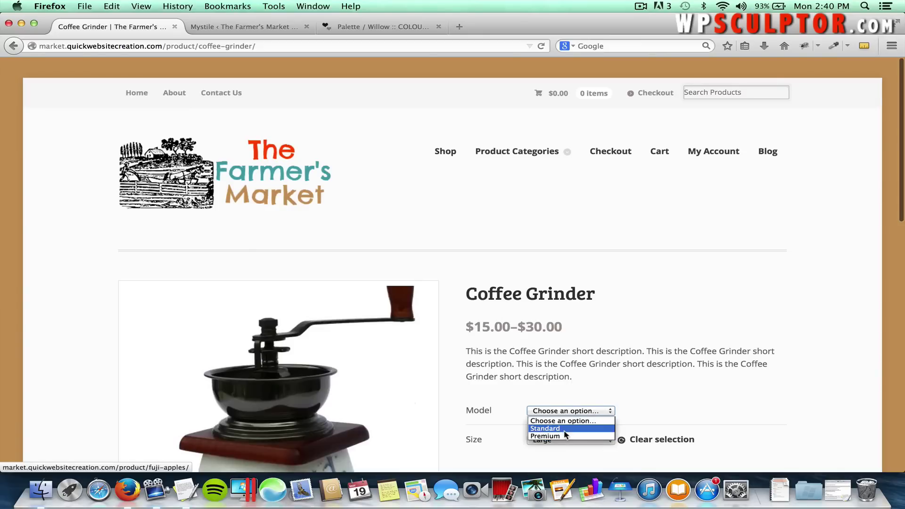
left_click(564, 428)
left_click(657, 374)
scroll(657, 375, "down", 5)
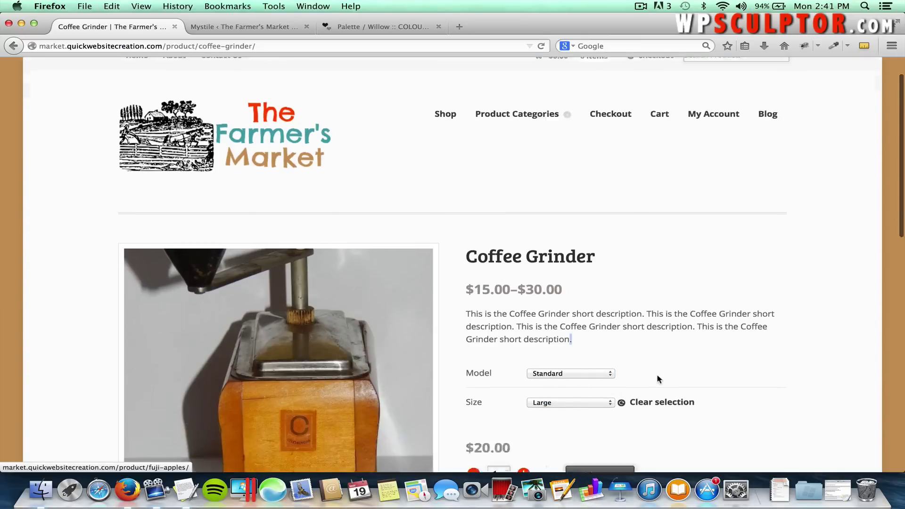
left_click(605, 324)
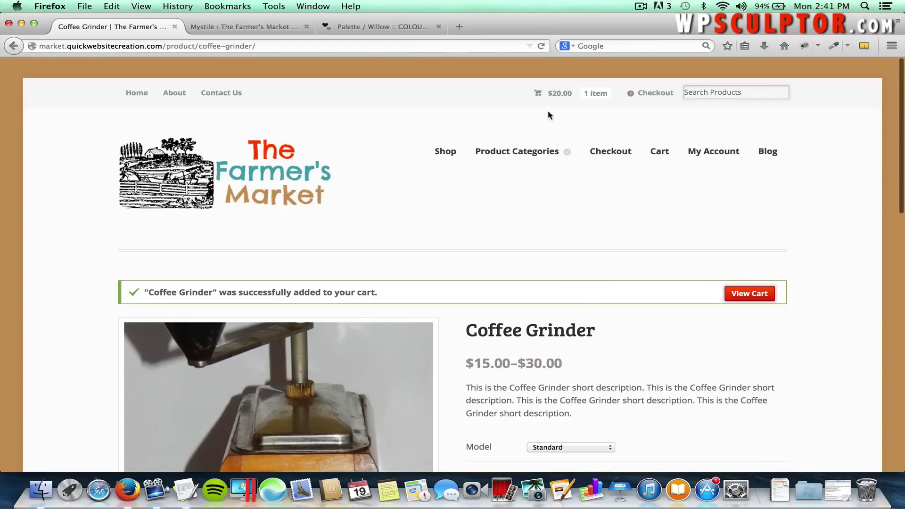
Update the grinder quantity in the cart to 2, for a $40.00 subtotal.
left_click(547, 98)
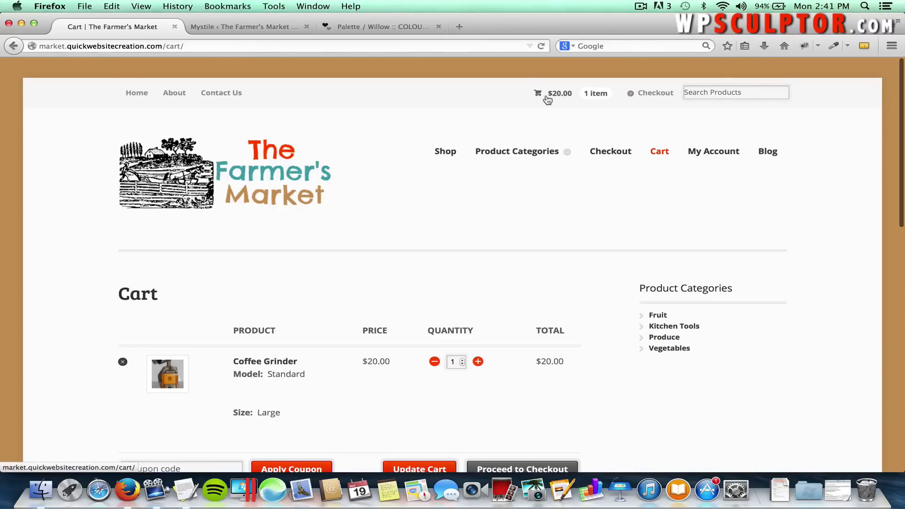
scroll(388, 239, "down", 1)
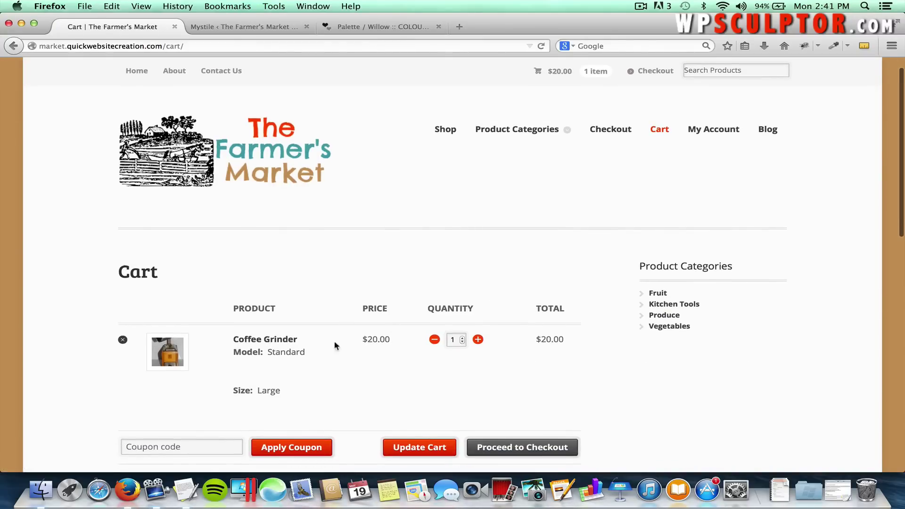
scroll(334, 337, "down", 5)
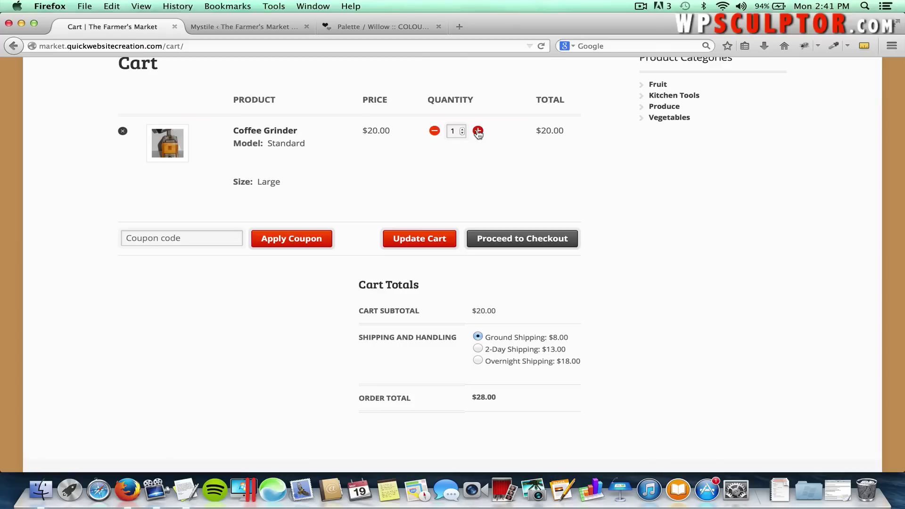
left_click(419, 238)
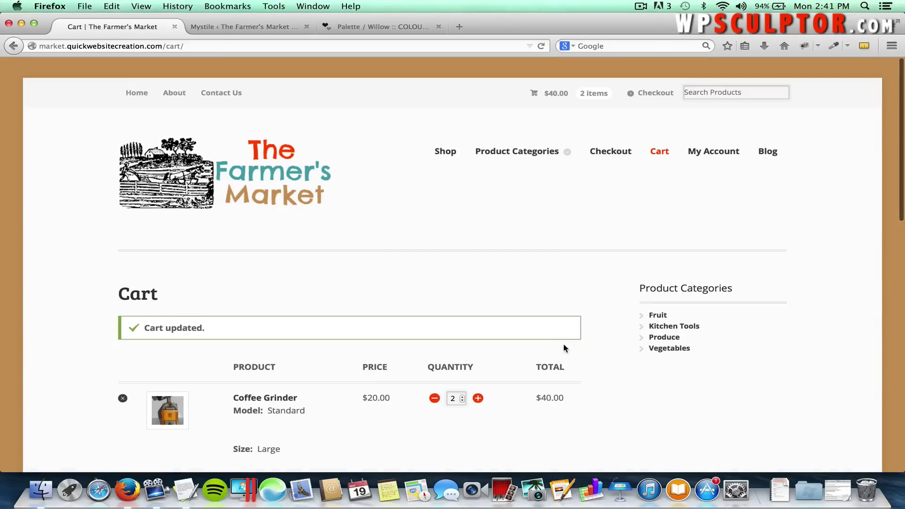
scroll(565, 367, "down", 3)
scroll(569, 385, "down", 2)
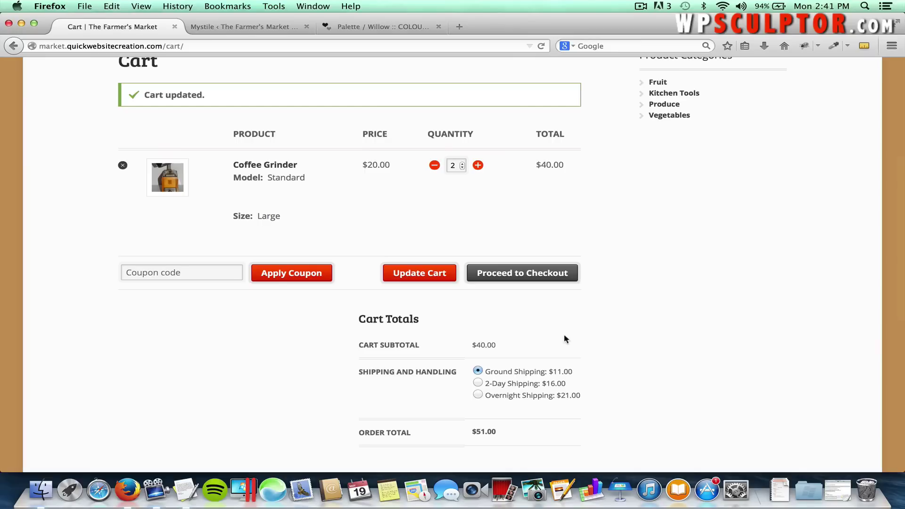
scroll(564, 335, "up", 5)
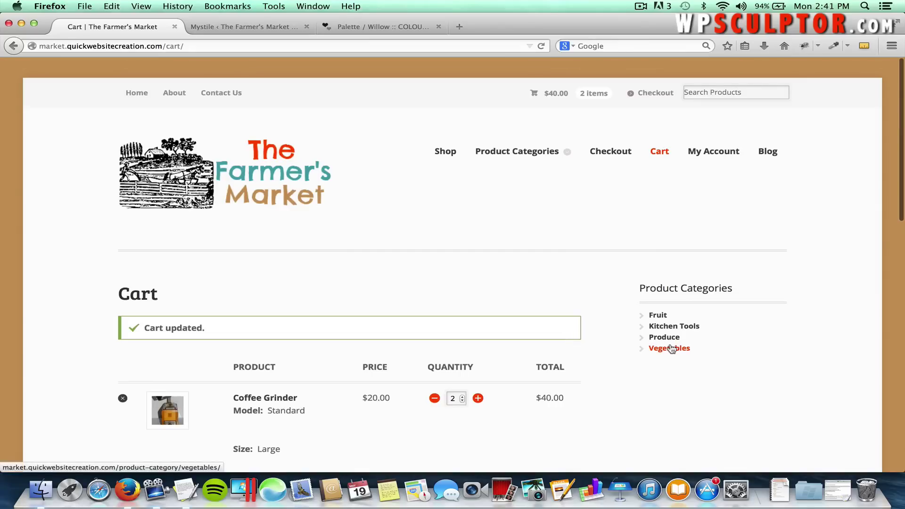
Open the store's home page and shrink the window to preview the mobile layout.
left_click(265, 174)
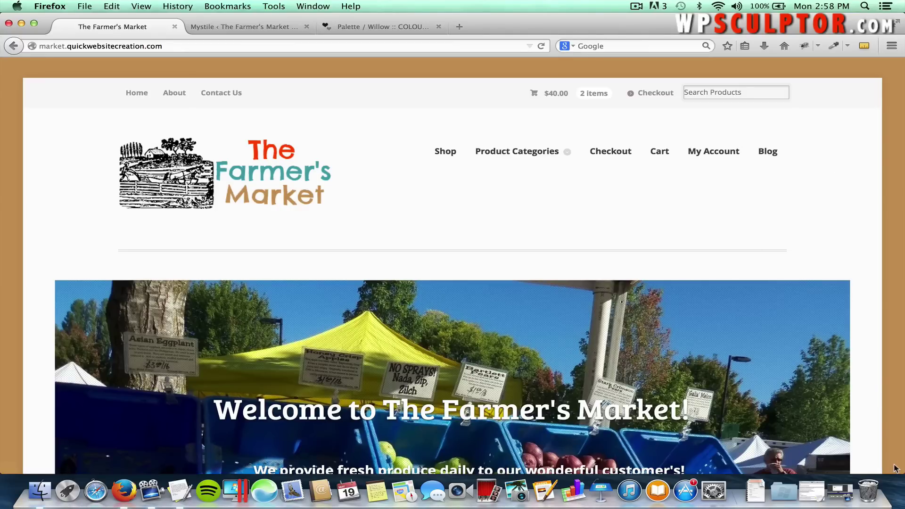
left_click_drag(900, 472, 252, 474)
scroll(218, 440, "down", 10)
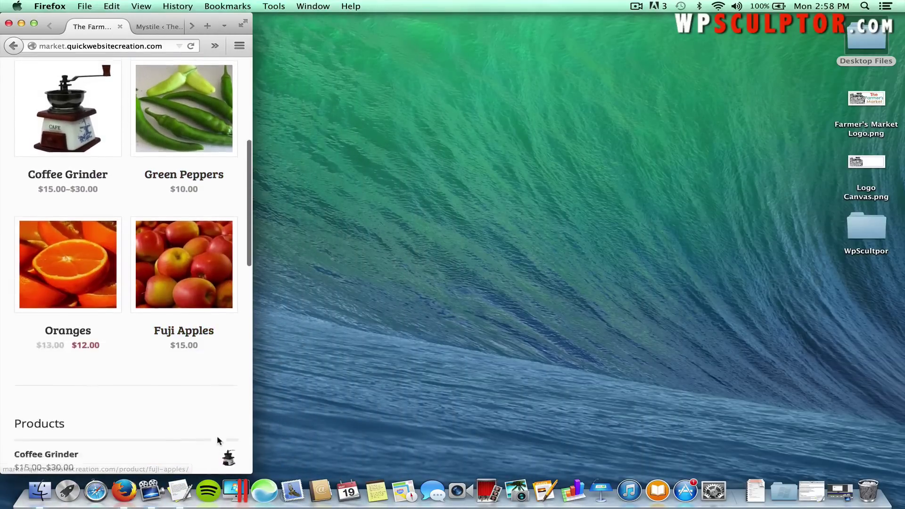
scroll(218, 439, "down", 10)
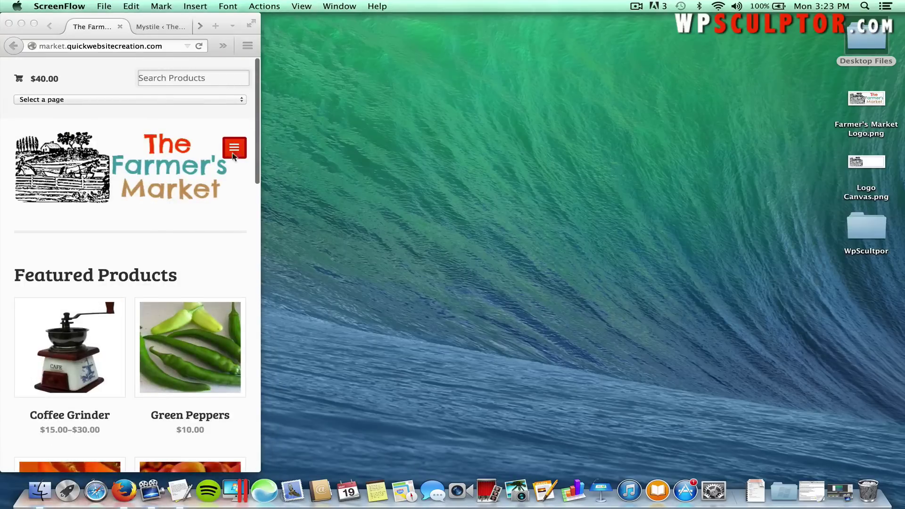
Open and close the mobile page list, then widen the window to full size.
left_click(233, 146)
left_click(234, 147)
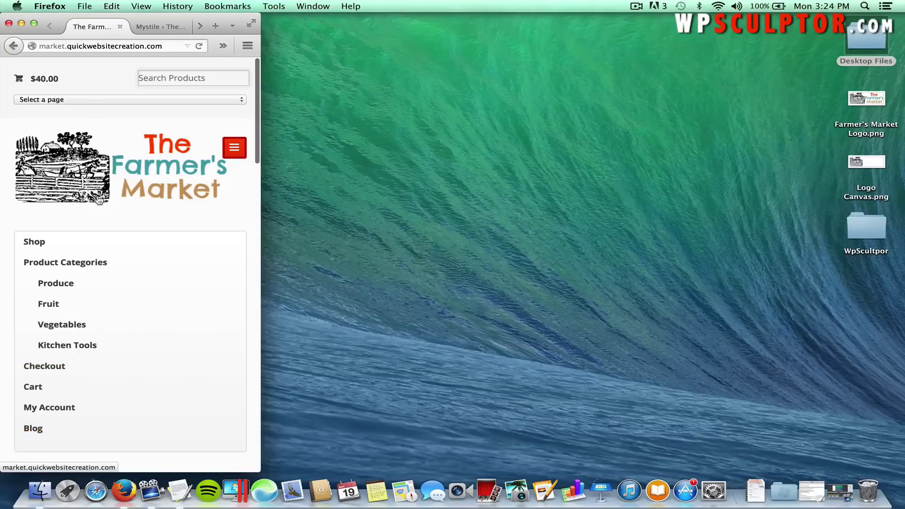
left_click(84, 100)
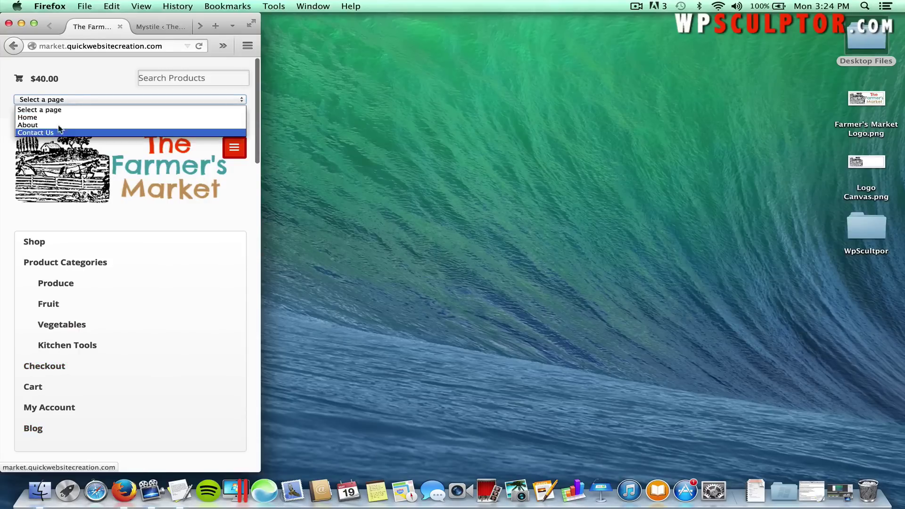
left_click(79, 80)
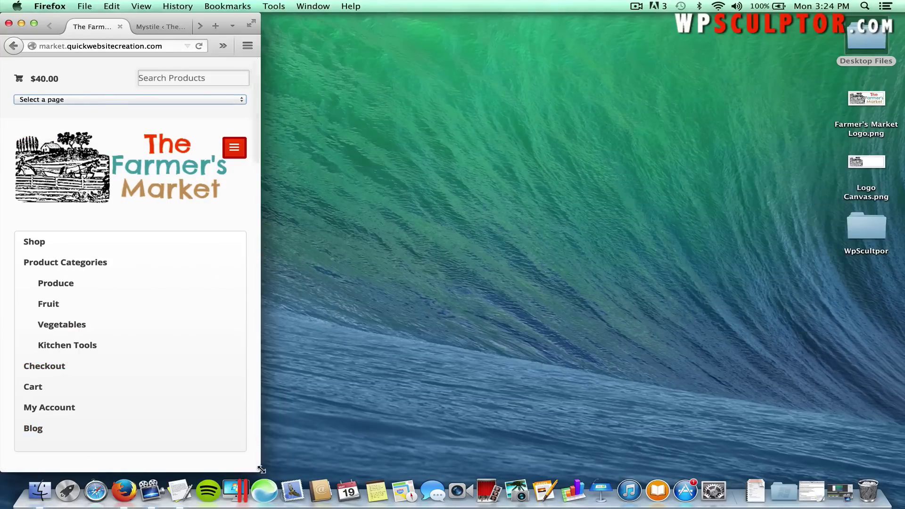
left_click_drag(261, 470, 903, 473)
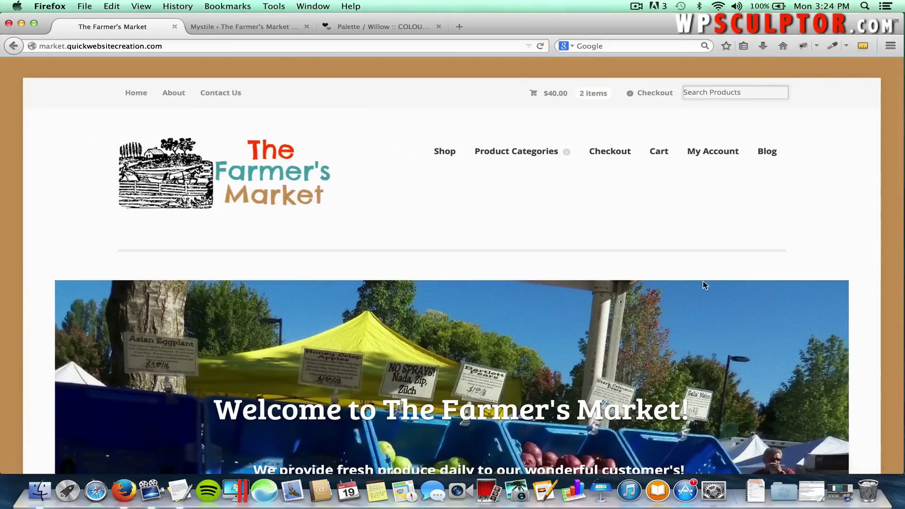
Open the site's Blog page and scroll through its posts.
left_click(769, 154)
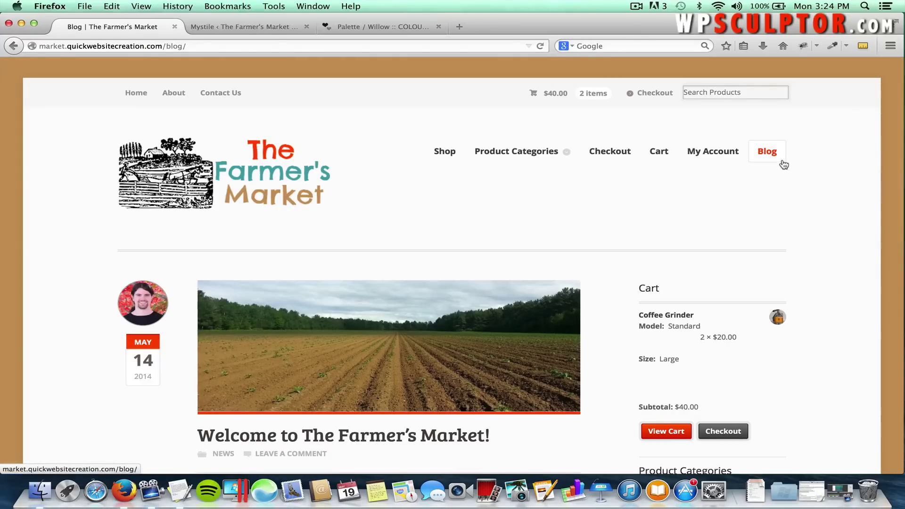
scroll(584, 224, "down", 3)
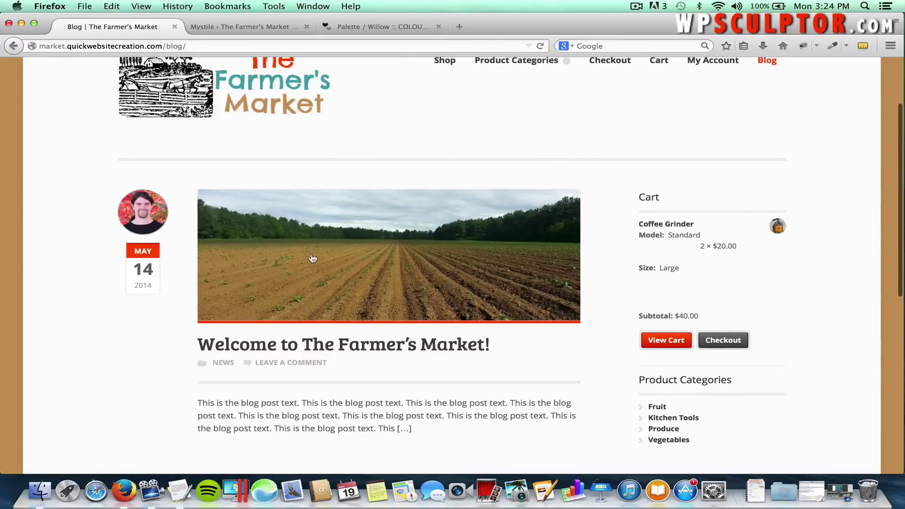
scroll(278, 272, "down", 1)
scroll(278, 273, "down", 3)
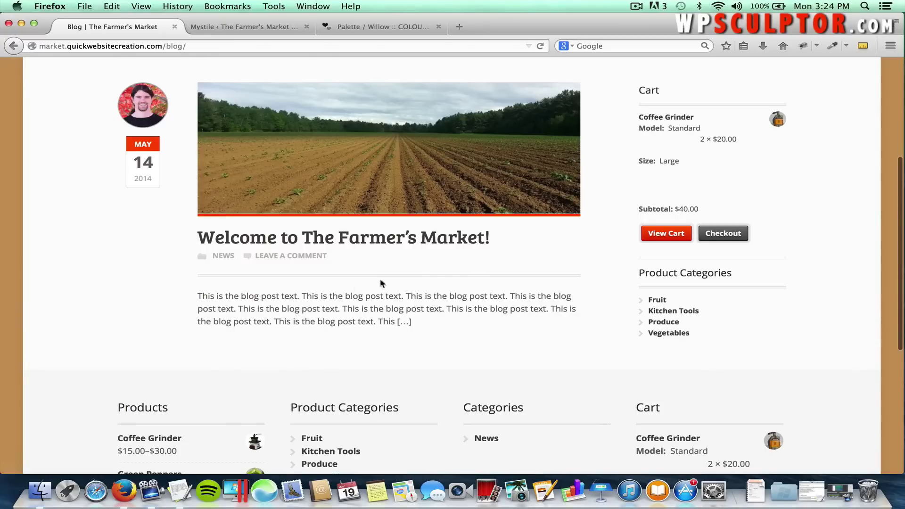
scroll(475, 273, "up", 3)
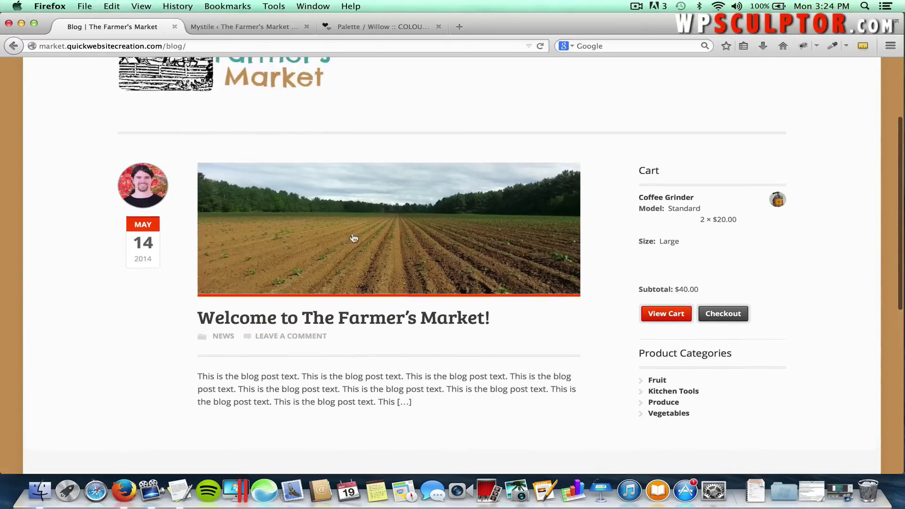
Open the 'Welcome to The Farmer's Market!' post and scroll through it.
left_click(382, 221)
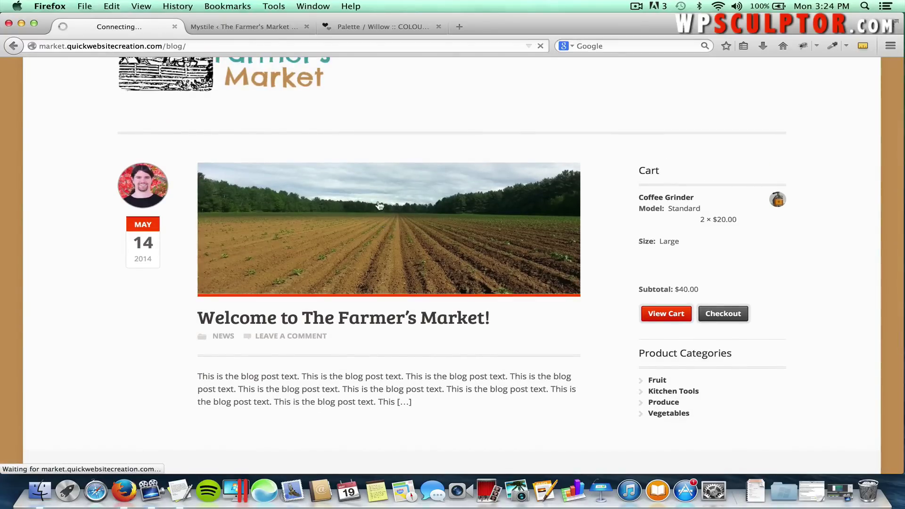
scroll(452, 265, "down", 3)
scroll(452, 267, "down", 4)
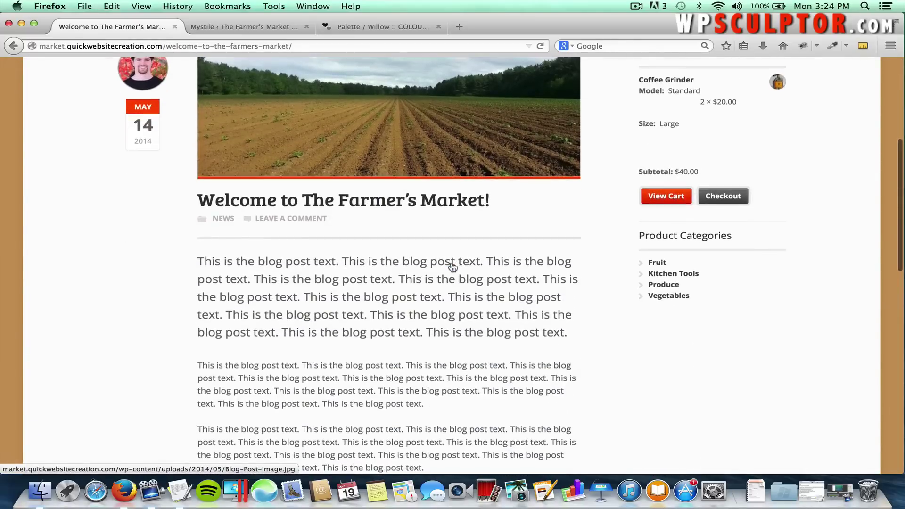
scroll(390, 218, "down", 9)
scroll(395, 238, "down", 3)
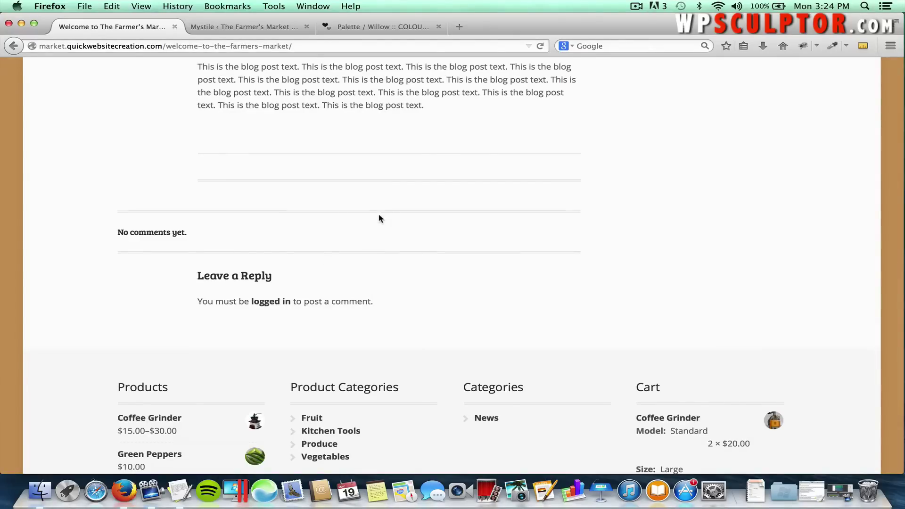
scroll(380, 218, "up", 20)
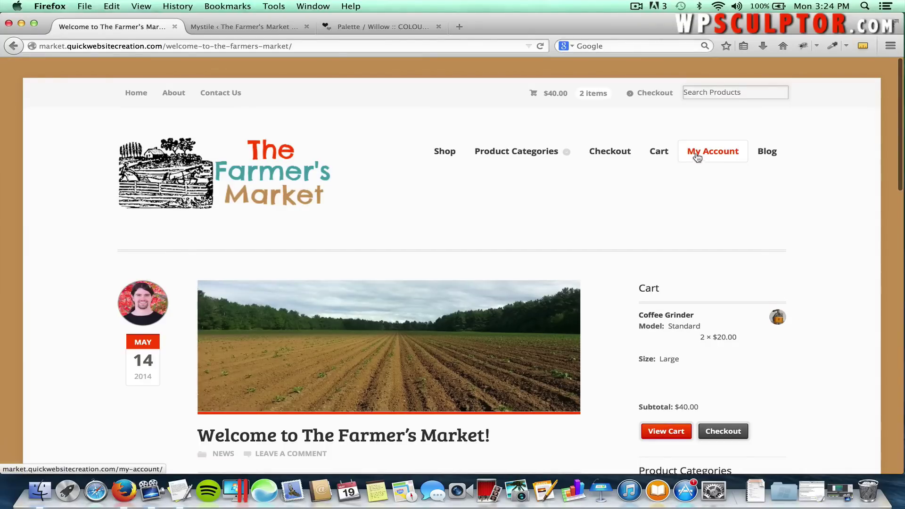
Go to the My Account page and scroll over its login and registration forms.
left_click(699, 158)
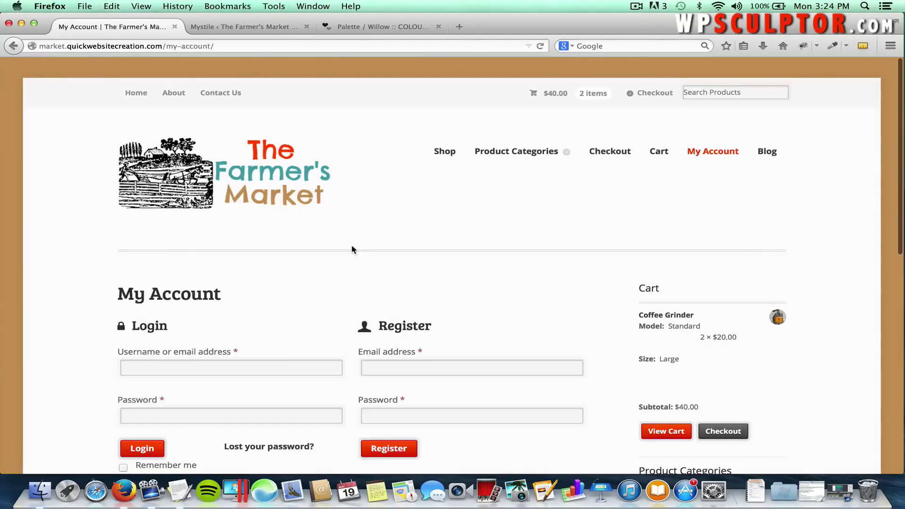
scroll(377, 262, "down", 3)
scroll(408, 230, "up", 3)
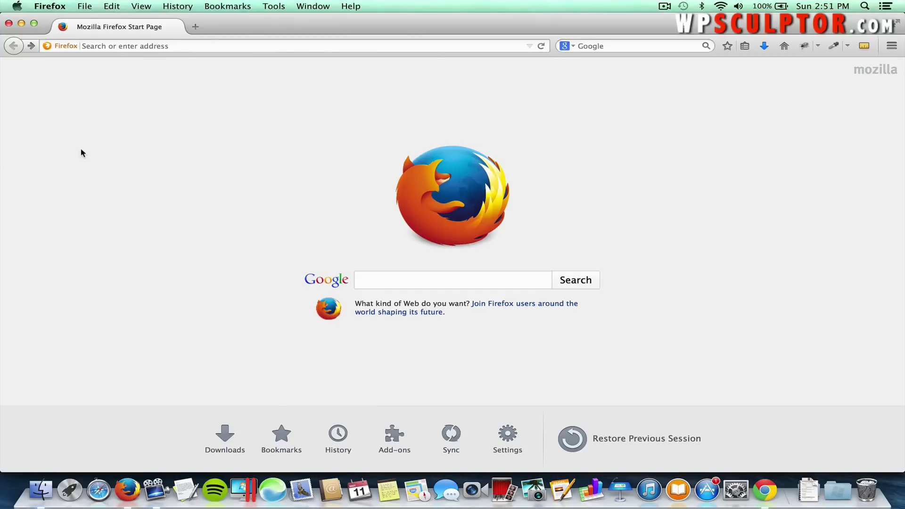
Load the HostGator site, go to Web Hosting plans, and order the Baby Plan.
left_click(137, 50)
type("hostgator.com/")
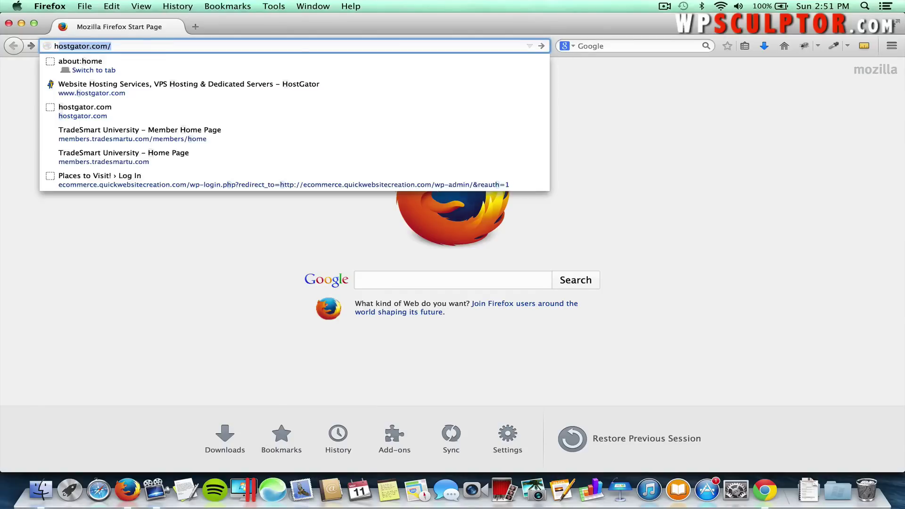
key("Return")
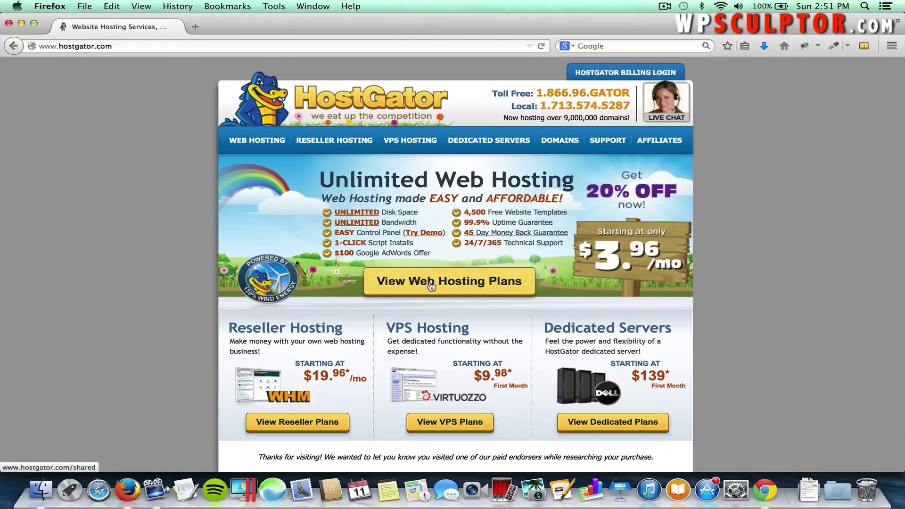
left_click(257, 141)
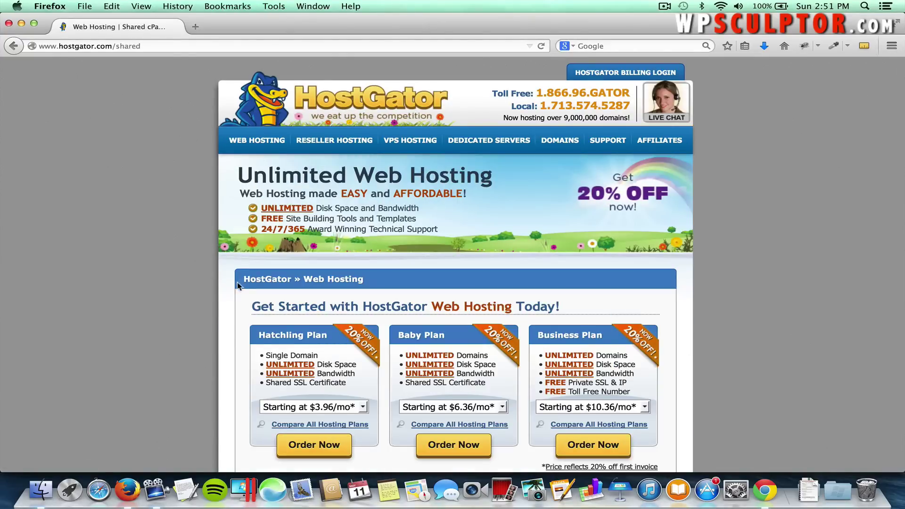
scroll(238, 286, "down", 3)
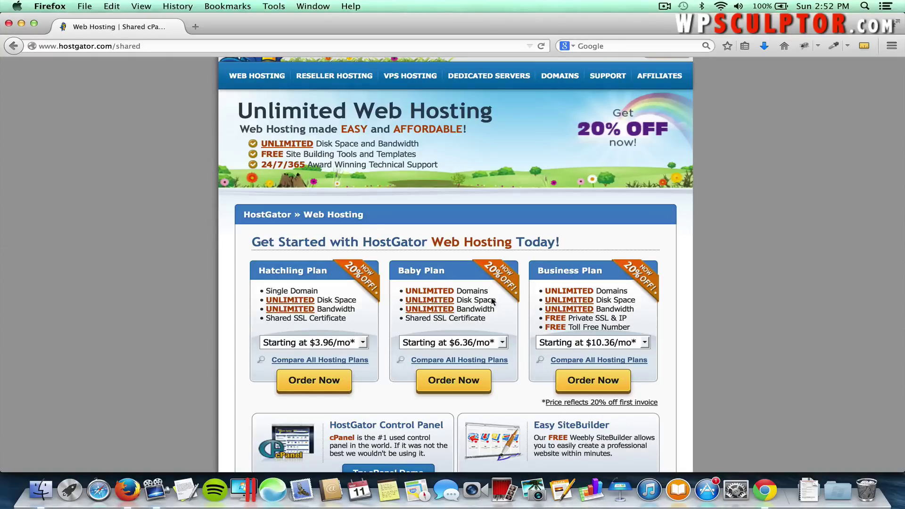
left_click(453, 384)
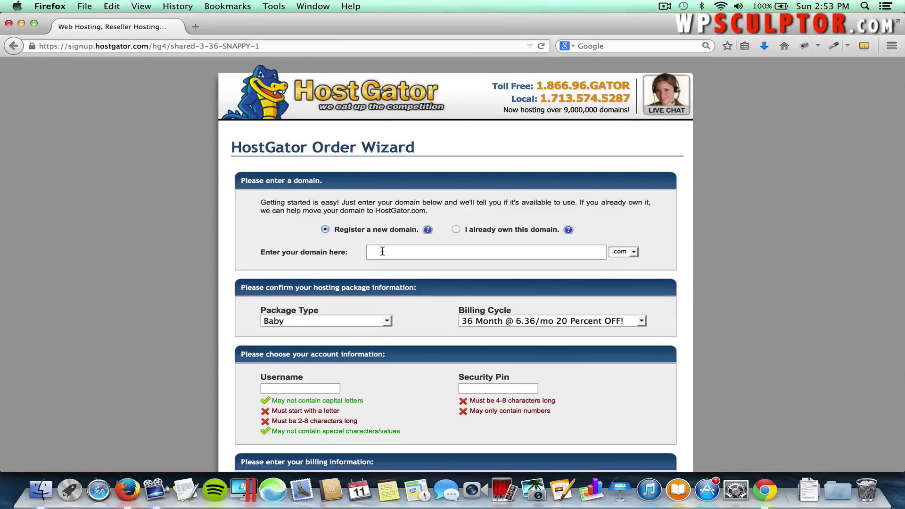
Enter the domain thebestonlinefarmersmarket, keeping .com as the extension.
left_click(382, 251)
type("thebestonlinefarmersmarket")
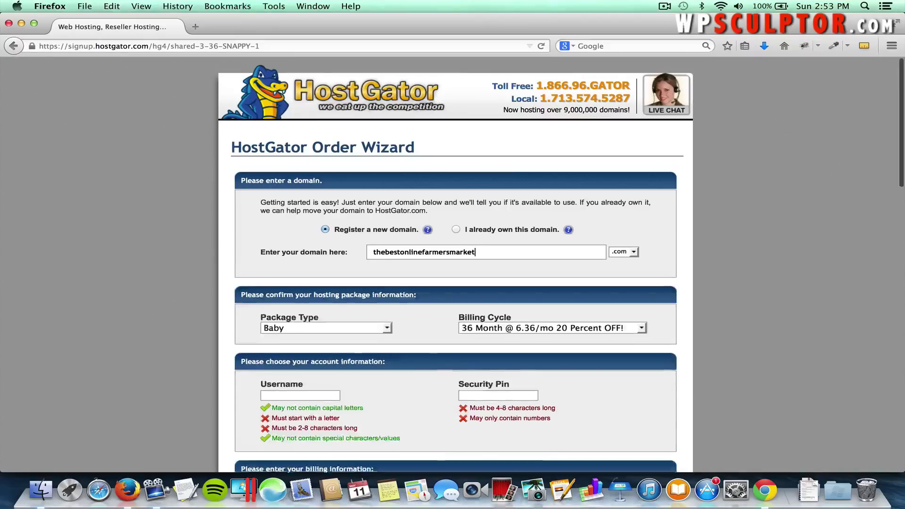
left_click(627, 253)
left_click(626, 253)
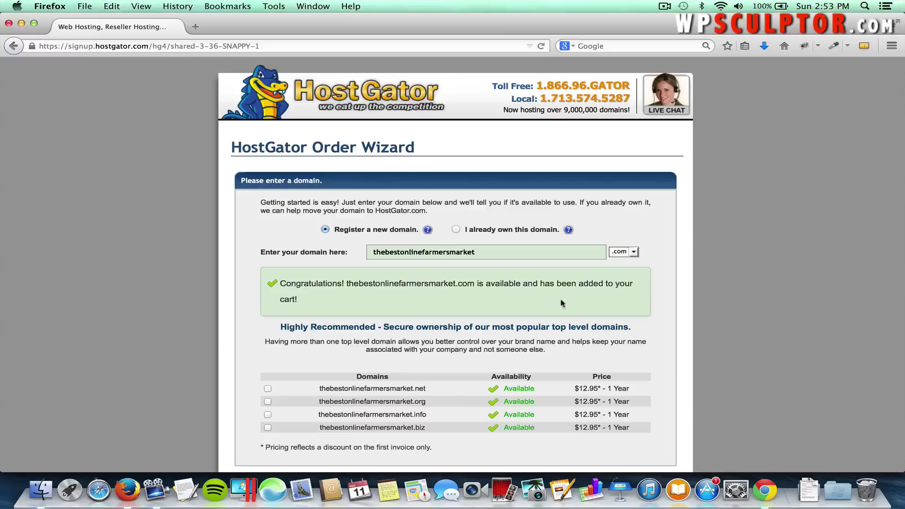
left_click(636, 253)
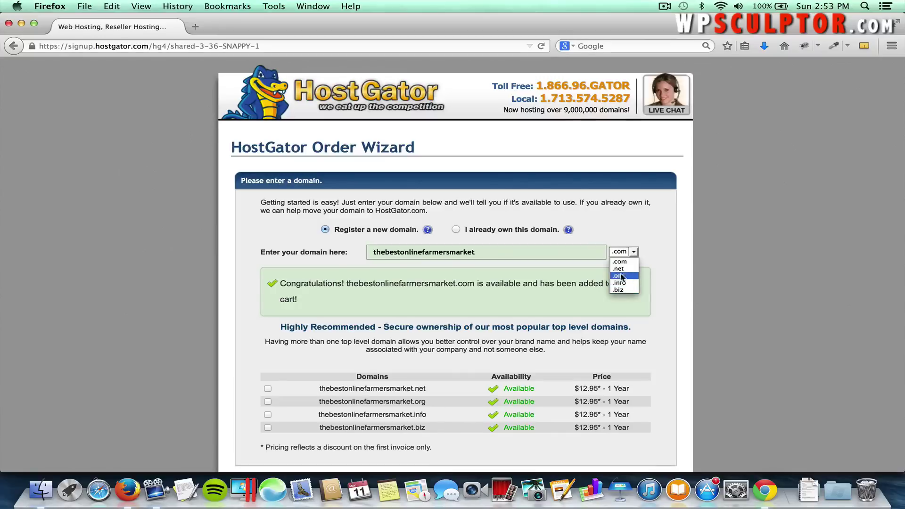
left_click(595, 237)
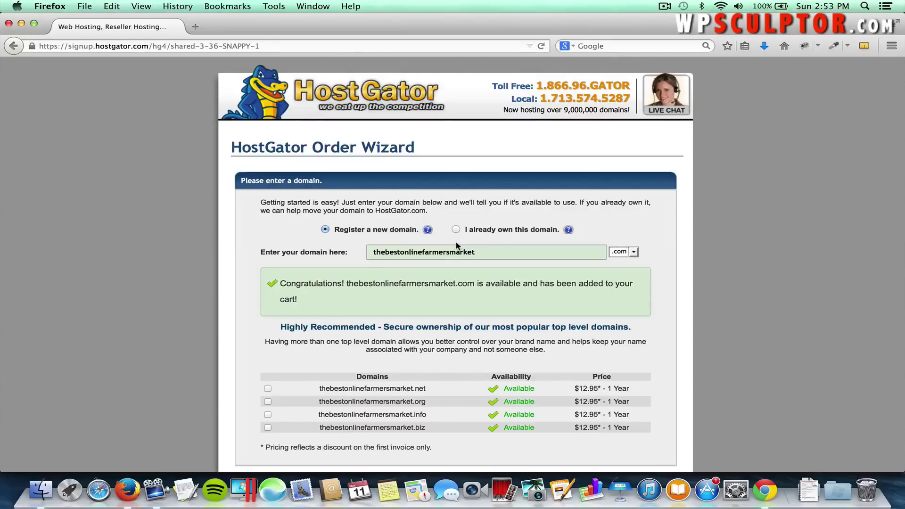
Toggle to an already owned domain and back to Register a new domain, then review the order.
left_click(456, 229)
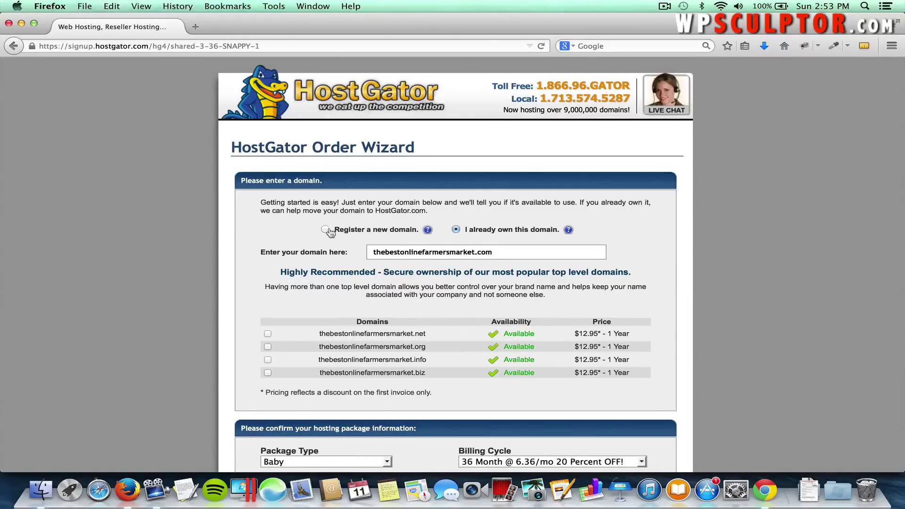
left_click(326, 229)
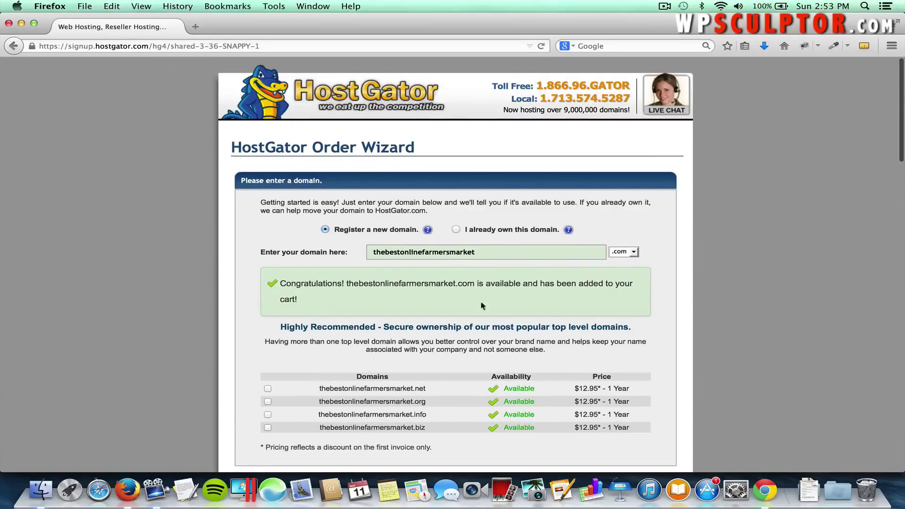
scroll(460, 353, "down", 2)
scroll(461, 353, "down", 1)
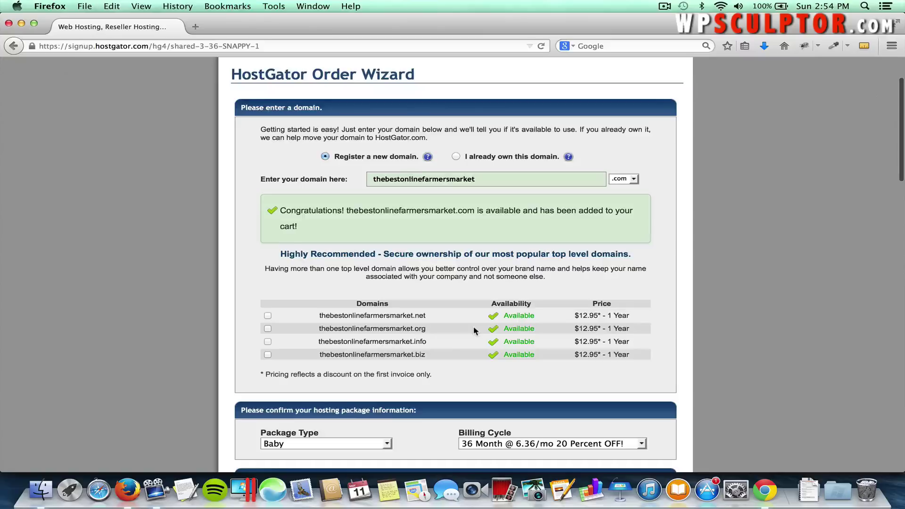
scroll(473, 326, "down", 5)
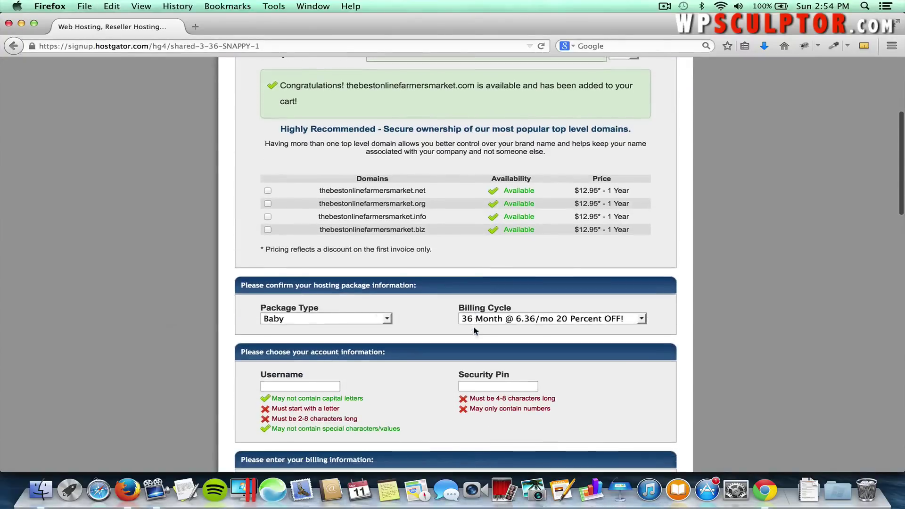
Keep the Baby package and choose the 1 Month @ $7.96/mo, 20 Percent OFF billing cycle.
scroll(473, 326, "down", 1)
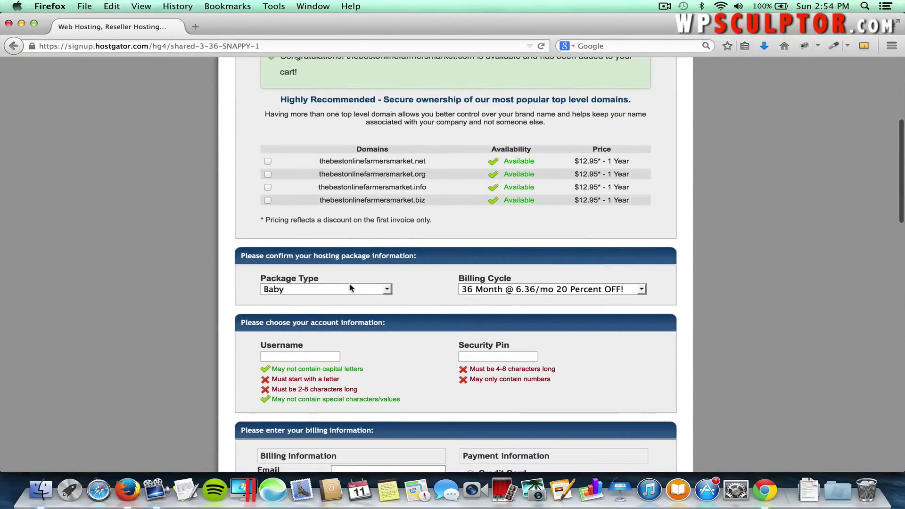
left_click(314, 289)
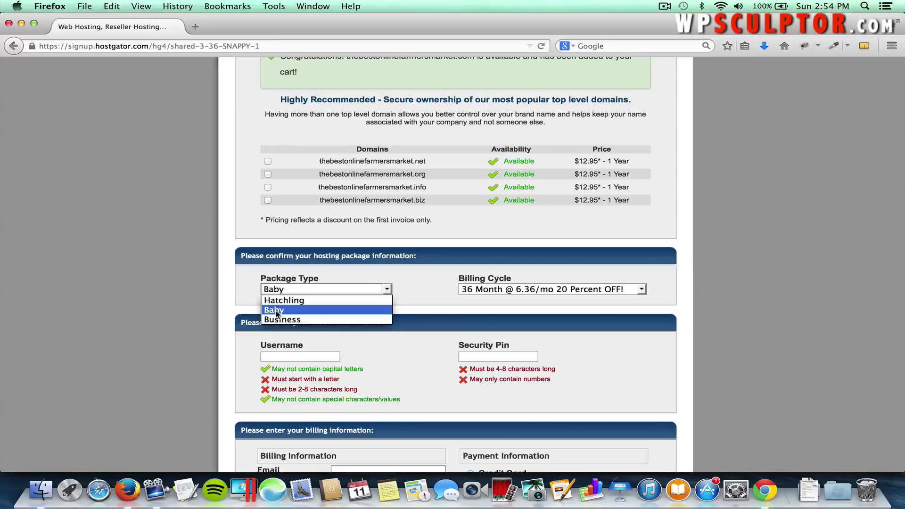
left_click(276, 311)
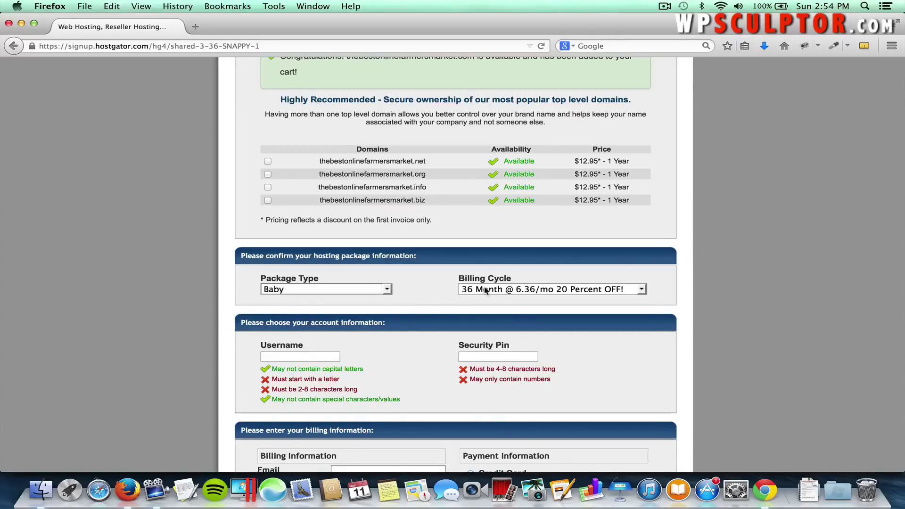
left_click(506, 290)
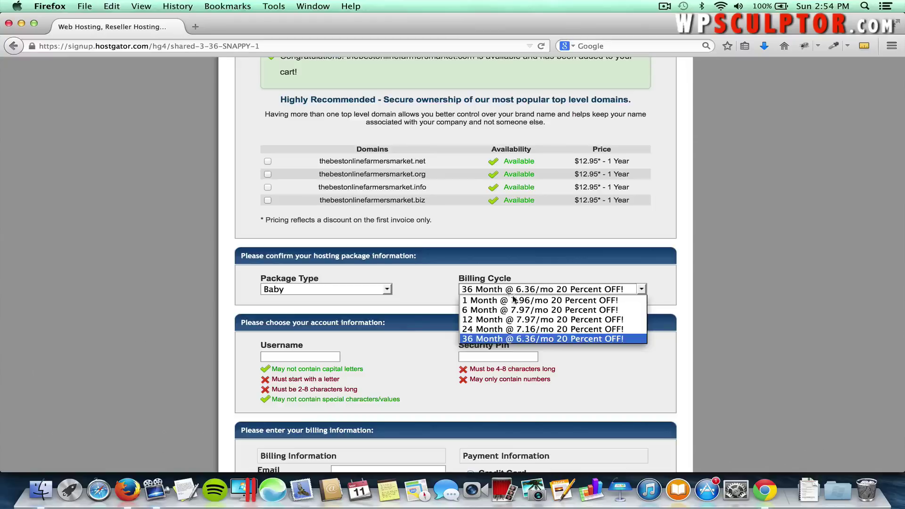
left_click(480, 300)
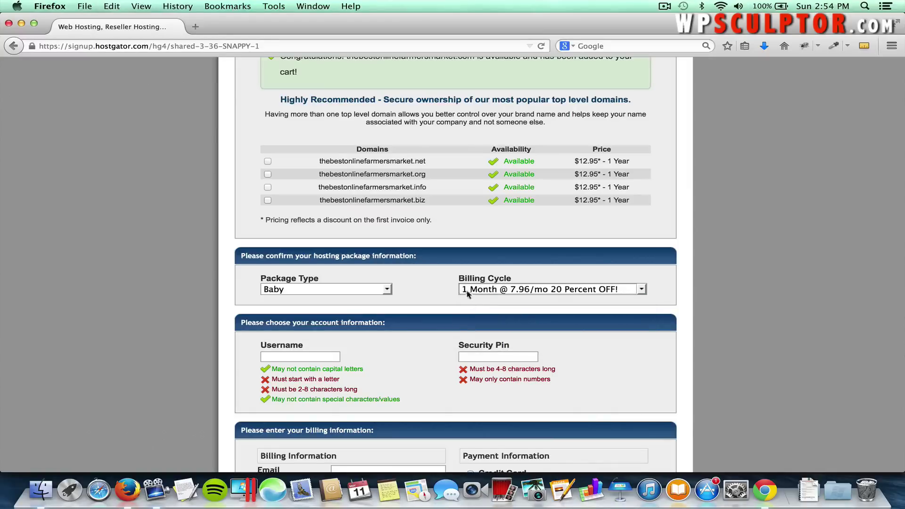
left_click(475, 291)
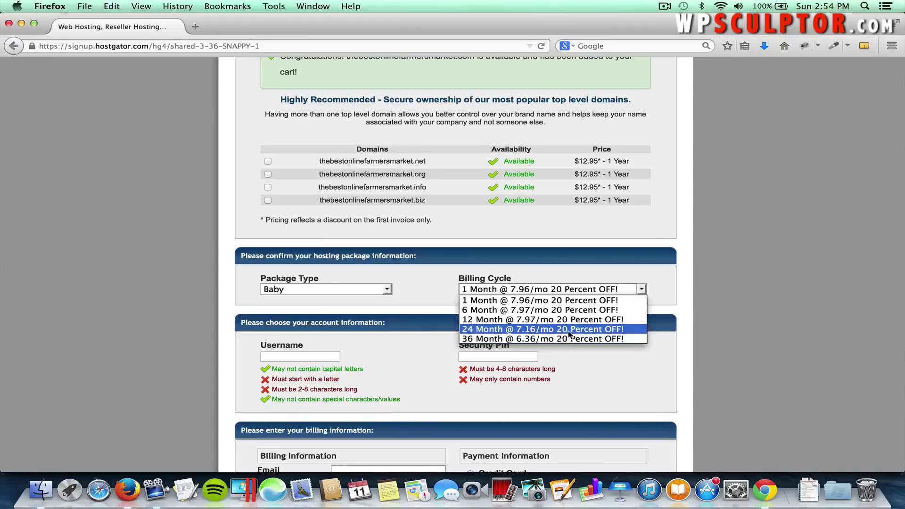
left_click(493, 302)
scroll(398, 344, "down", 2)
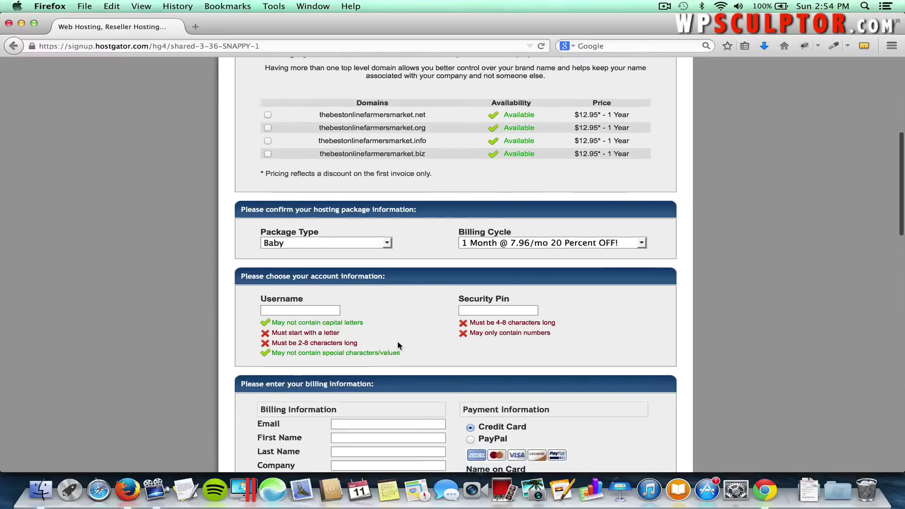
Enter the chosen account username in the Username field and scroll down to the billing form.
left_click(323, 310)
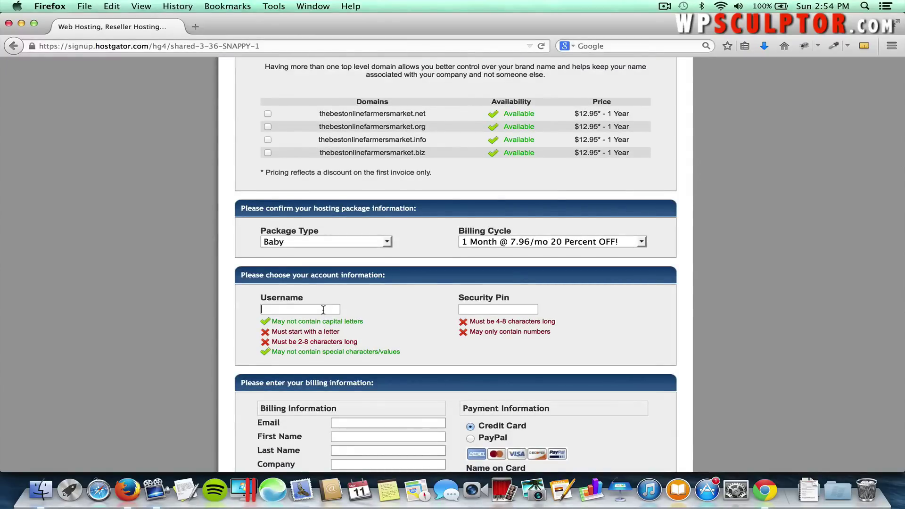
type("wpscu")
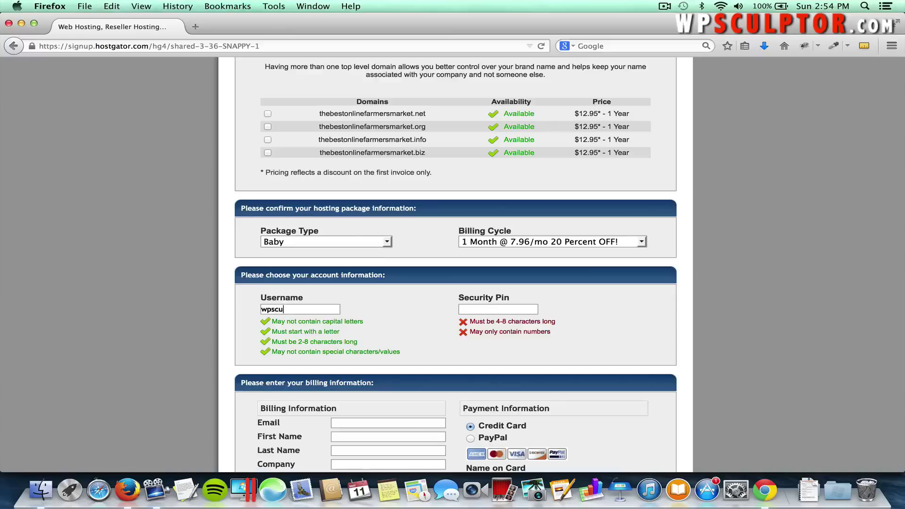
type("lpt")
type("1234")
scroll(451, 345, "down", 5)
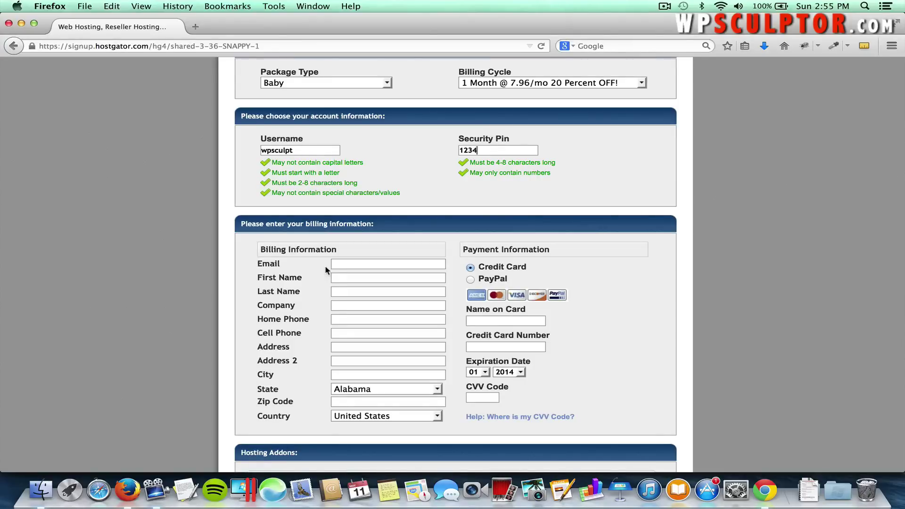
scroll(326, 269, "down", 5)
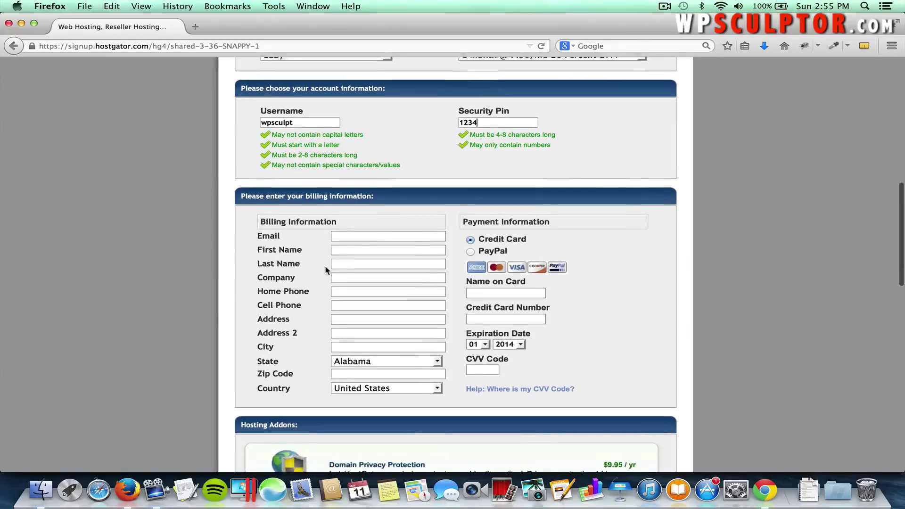
scroll(325, 269, "down", 6)
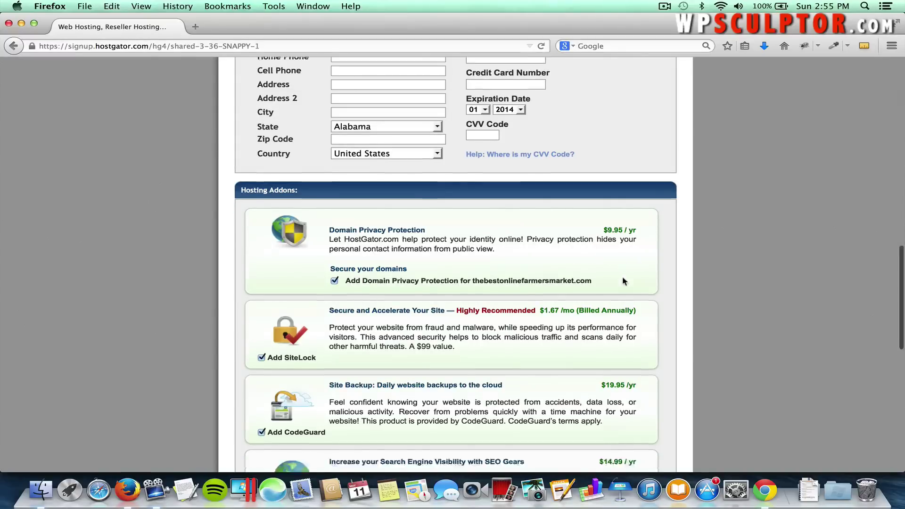
Uncheck Domain Privacy Protection, SiteLock and CodeGuard so hosting add-ons total $0.00.
scroll(623, 281, "down", 3)
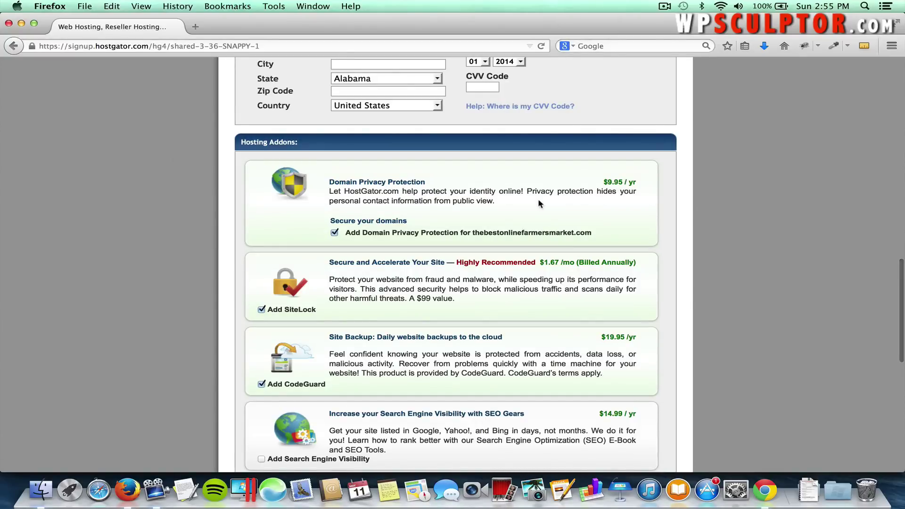
left_click(334, 234)
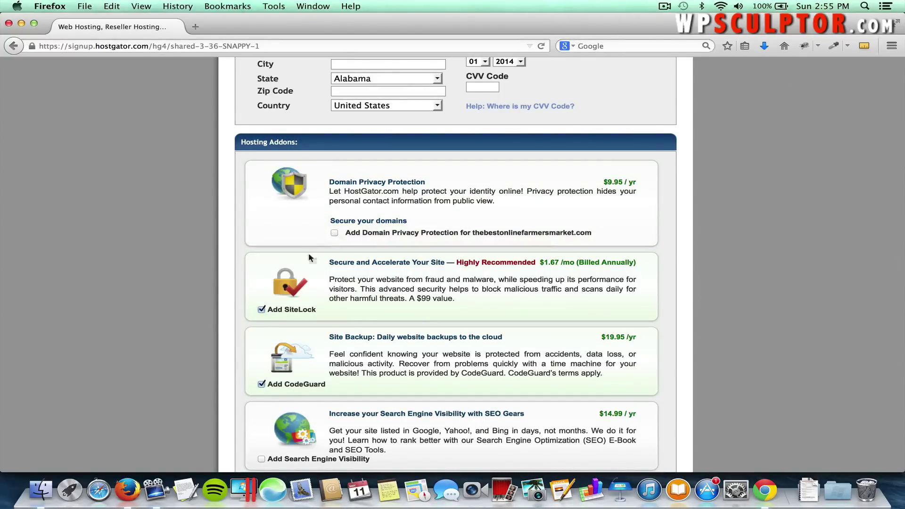
left_click(261, 310)
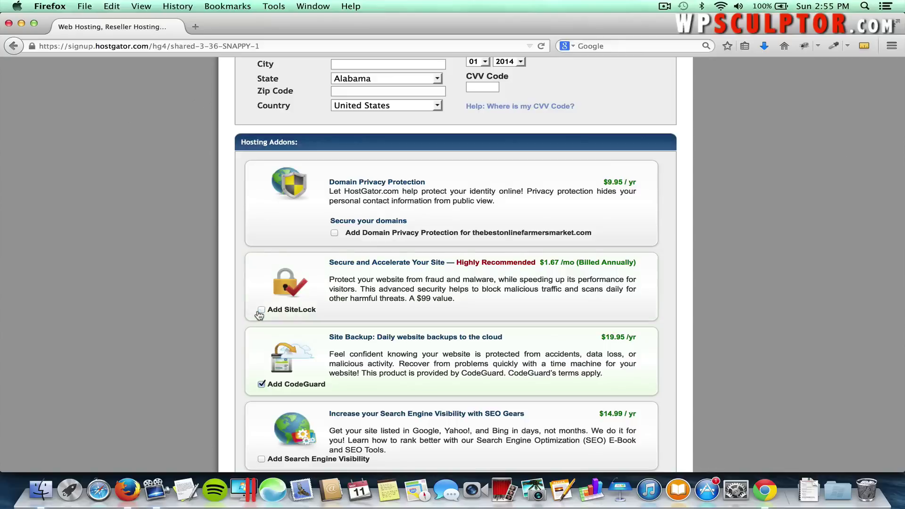
left_click(262, 384)
scroll(423, 359, "down", 3)
scroll(423, 360, "down", 3)
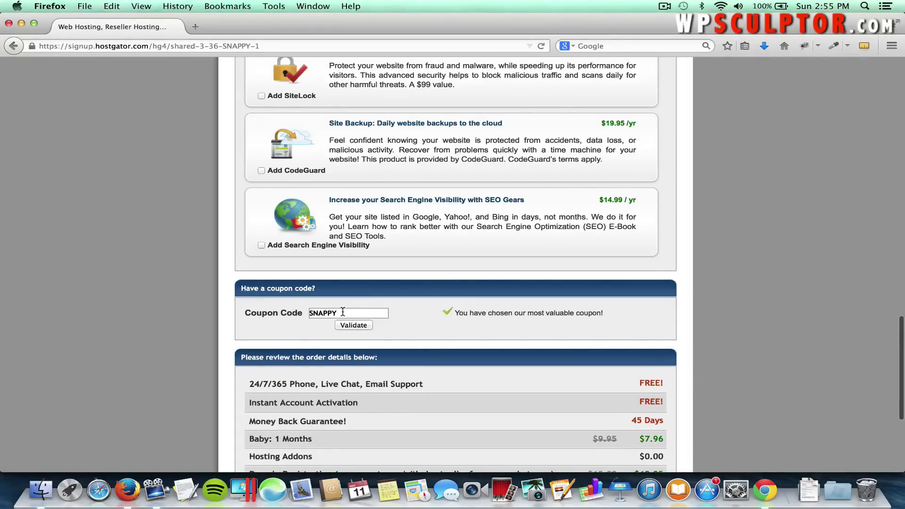
Replace coupon SNAPPY with wpsculptor1cent and validate it.
left_click(341, 313)
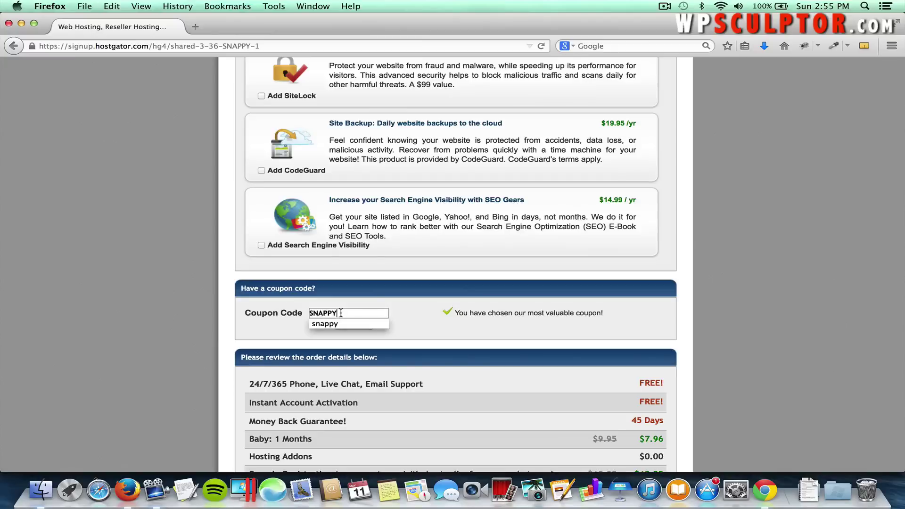
key("Escape")
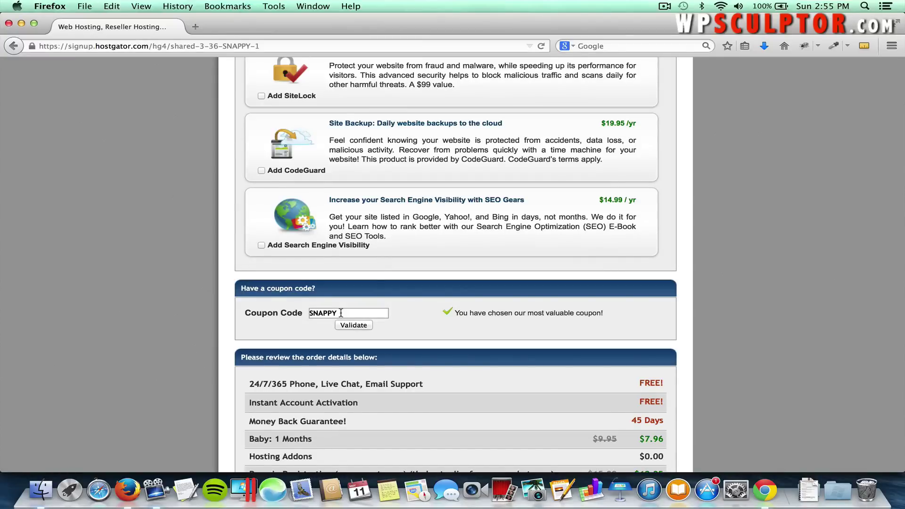
key("BackSpace")
key("BackSpace")
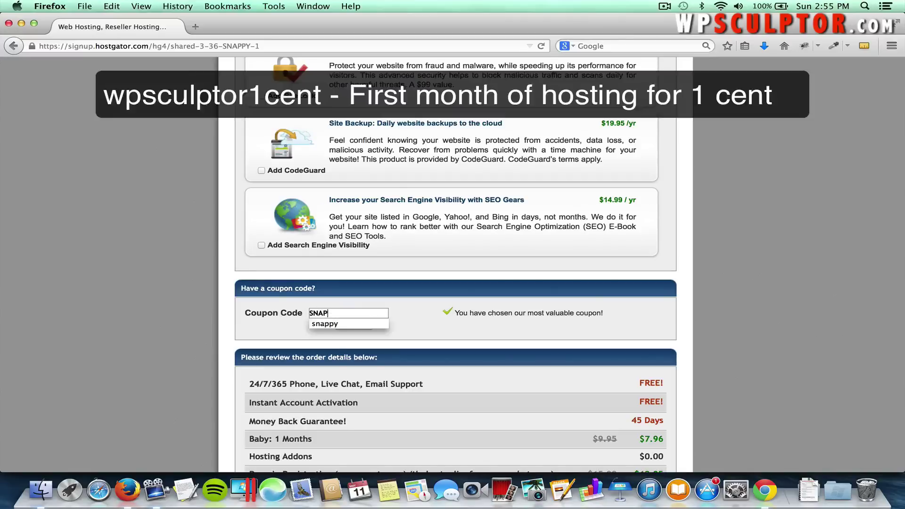
key("BackSpace")
key("BackSpace")
key("BackSpace")
key("BackSpace")
type("wpscu")
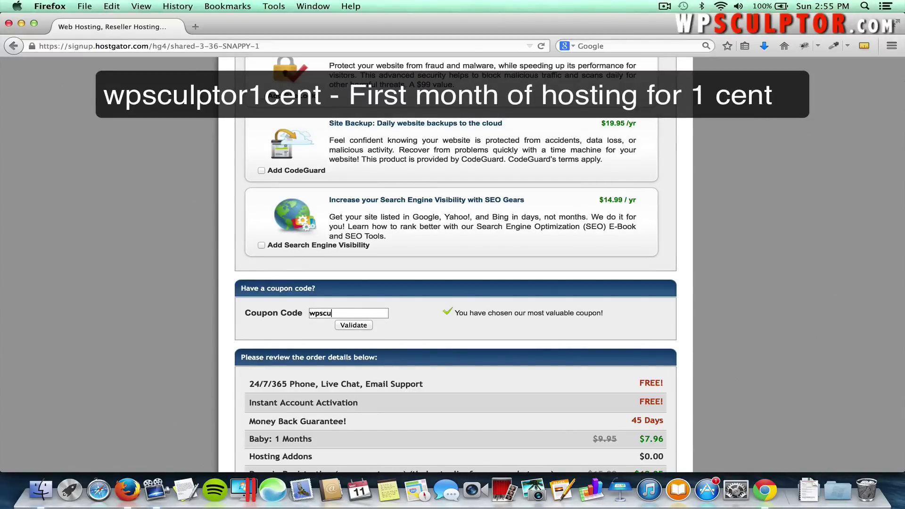
type("lptor1cent")
left_click(364, 326)
Compare coupon wpsculptor25, then reapply wpsculptor1cent and review the order total.
double_click(376, 313)
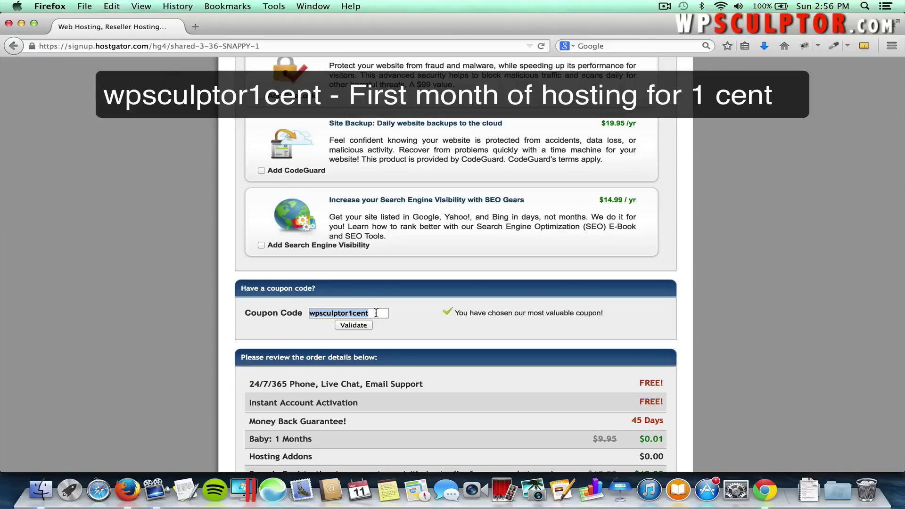
type("wpsculpt")
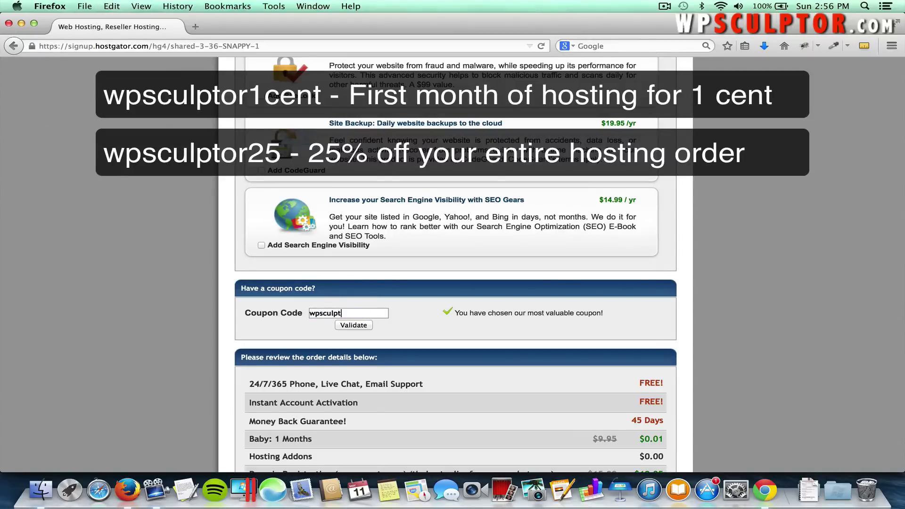
type("or25")
left_click(342, 326)
double_click(360, 309)
type("wpsculptor1cent")
left_click(353, 325)
scroll(390, 329, "down", 1)
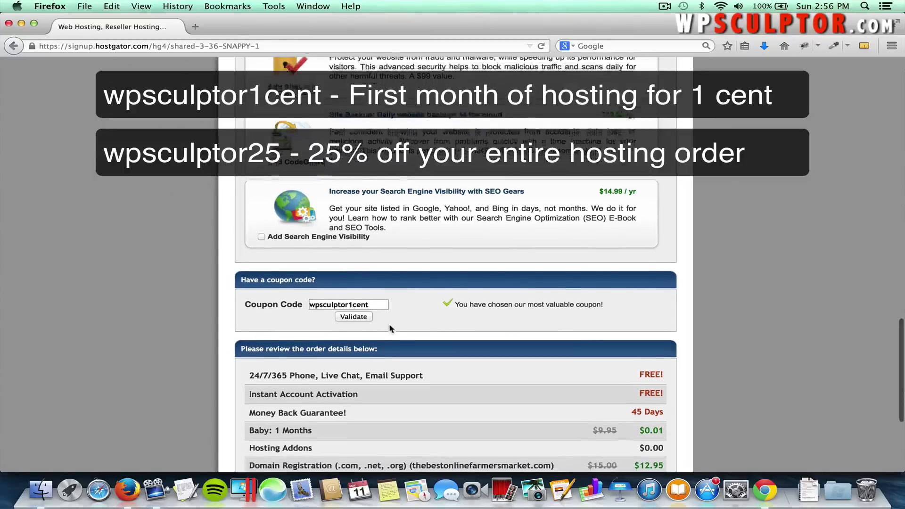
scroll(389, 327, "down", 5)
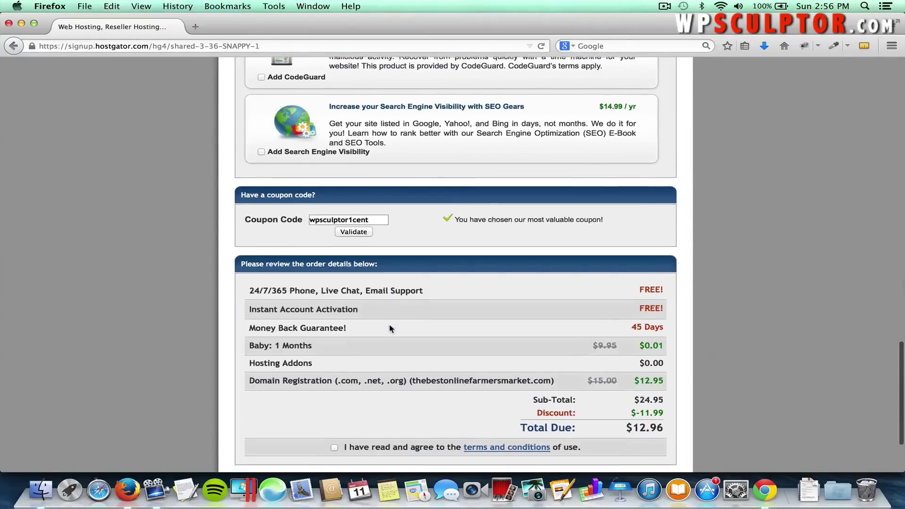
scroll(389, 328, "down", 2)
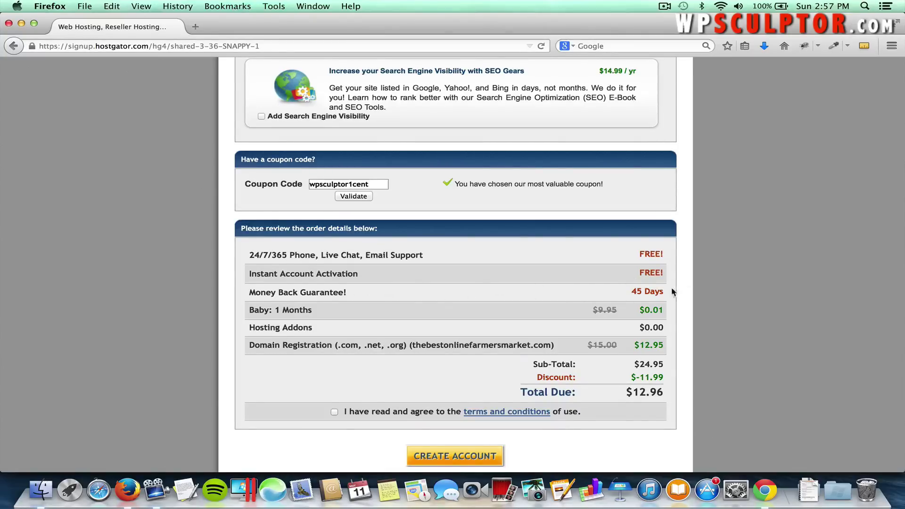
scroll(667, 304, "down", 1)
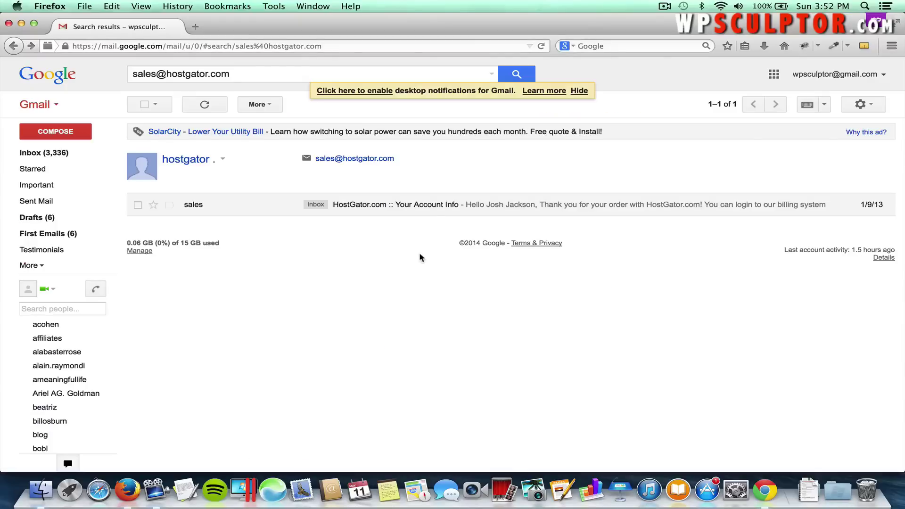
Open HostGator's Your Account Info email and follow its Your Control Panel link.
left_click(376, 210)
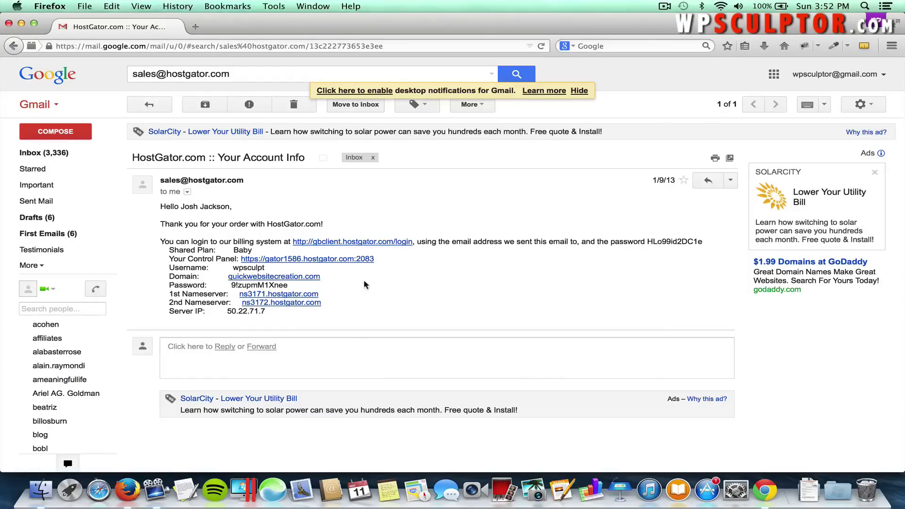
left_click(312, 260)
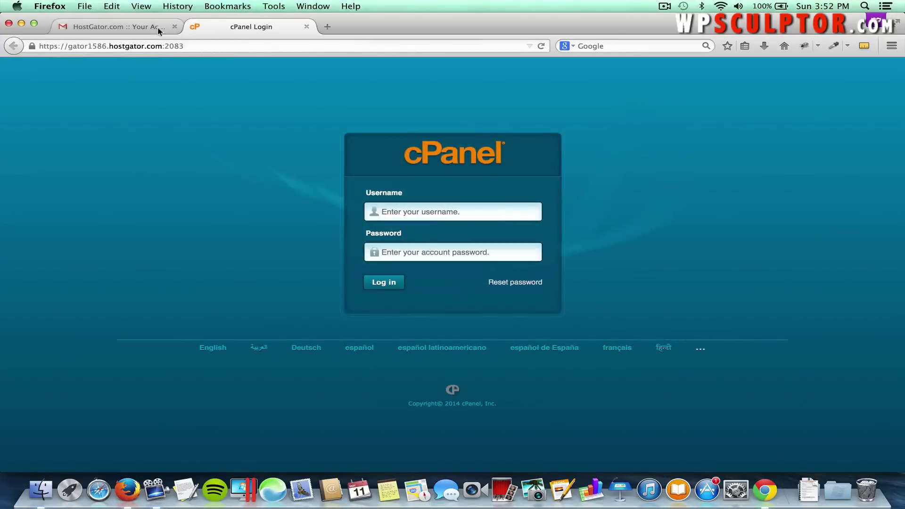
Enter the cPanel username, paste the password copied from the account email, and log in.
left_click(402, 211)
type("wp")
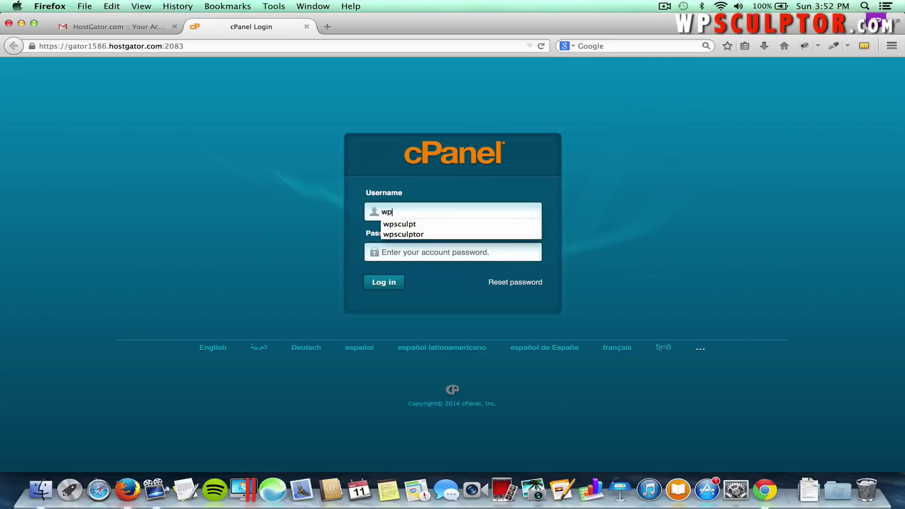
type("sculpt")
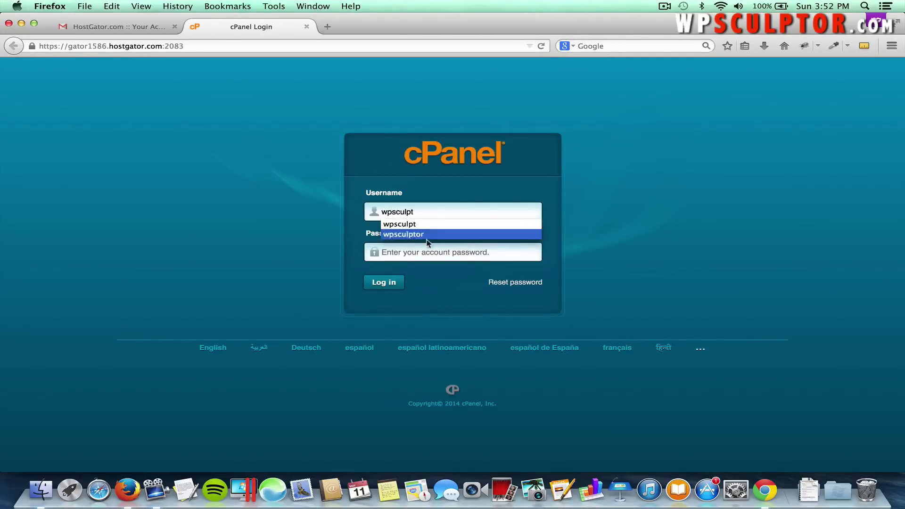
left_click(426, 225)
left_click(137, 27)
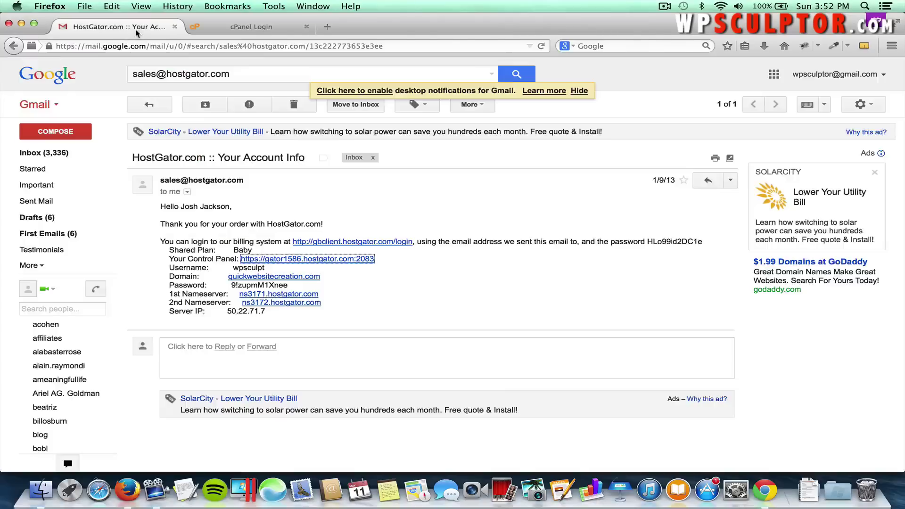
left_click_drag(289, 286, 233, 283)
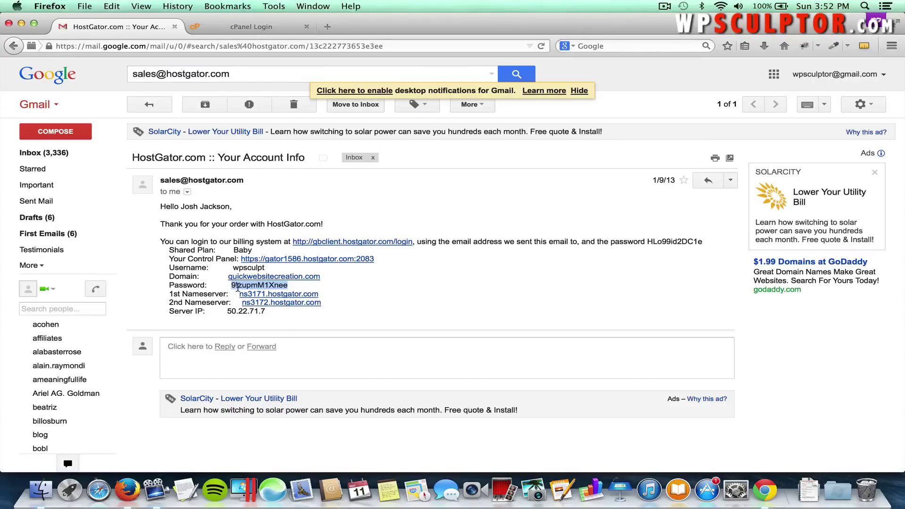
key("super+c")
left_click(254, 27)
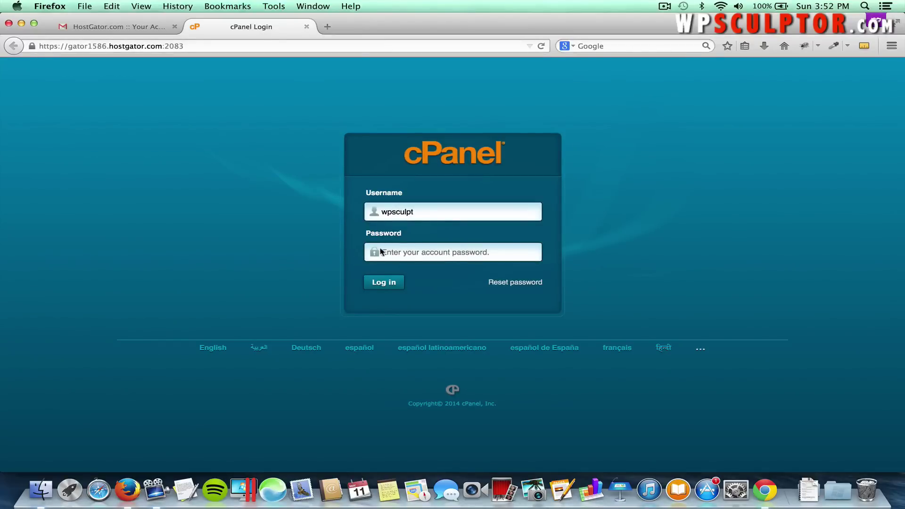
key("super+v")
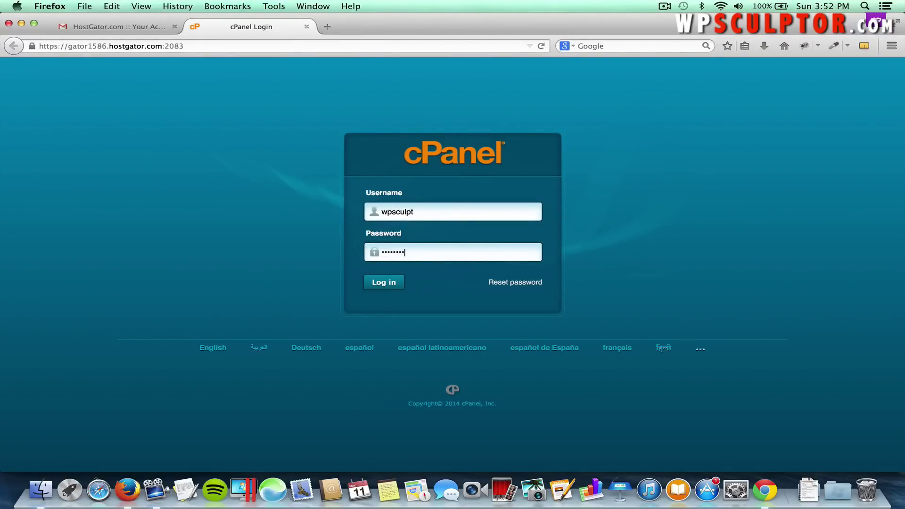
left_click(382, 281)
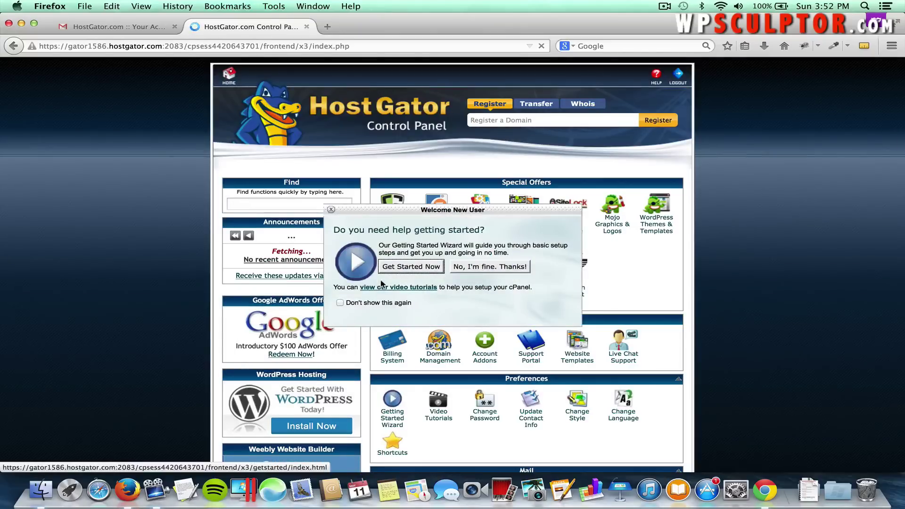
Decline the Welcome New User prompt with "No, I'm fine. Thanks!" and launch QuickInstall from Software/Services.
left_click(331, 209)
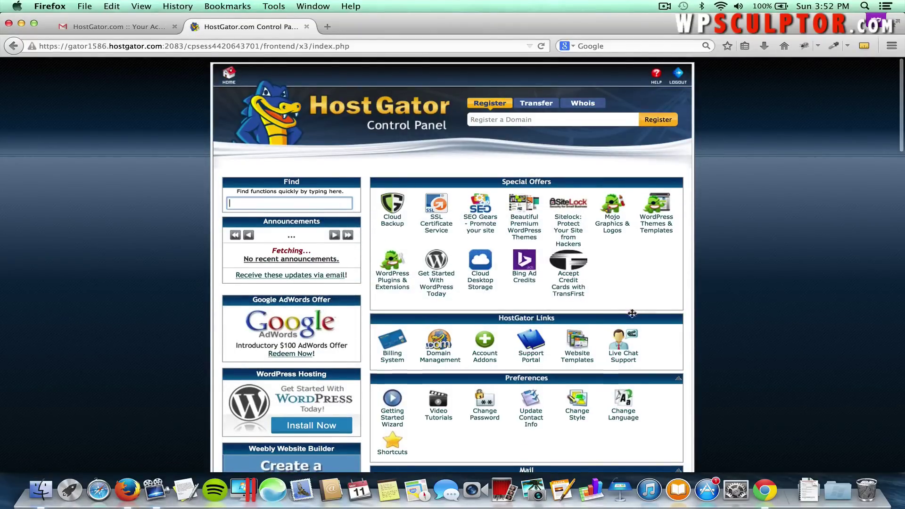
scroll(631, 314, "down", 5)
scroll(632, 313, "down", 7)
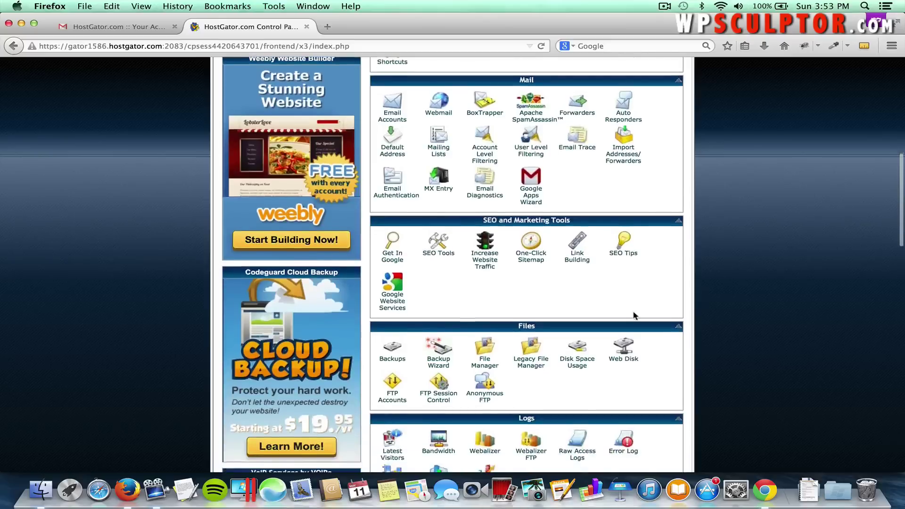
scroll(633, 313, "down", 5)
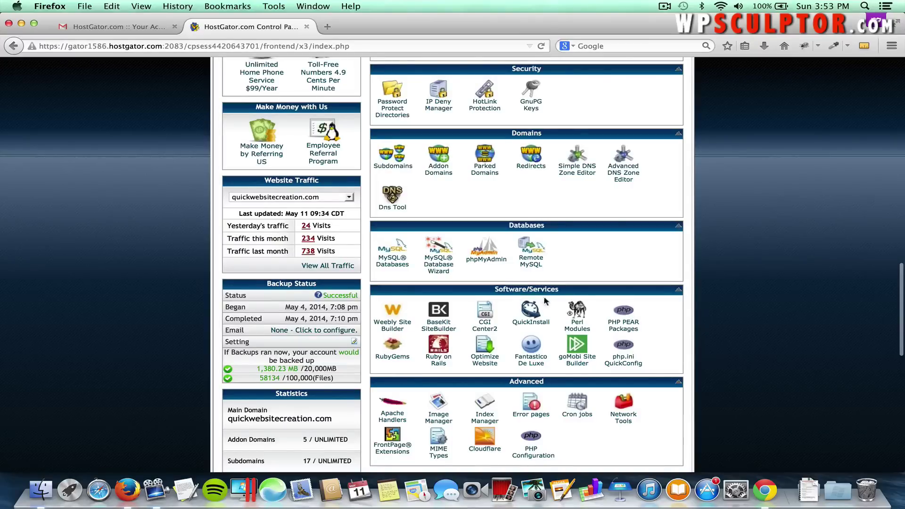
left_click(529, 316)
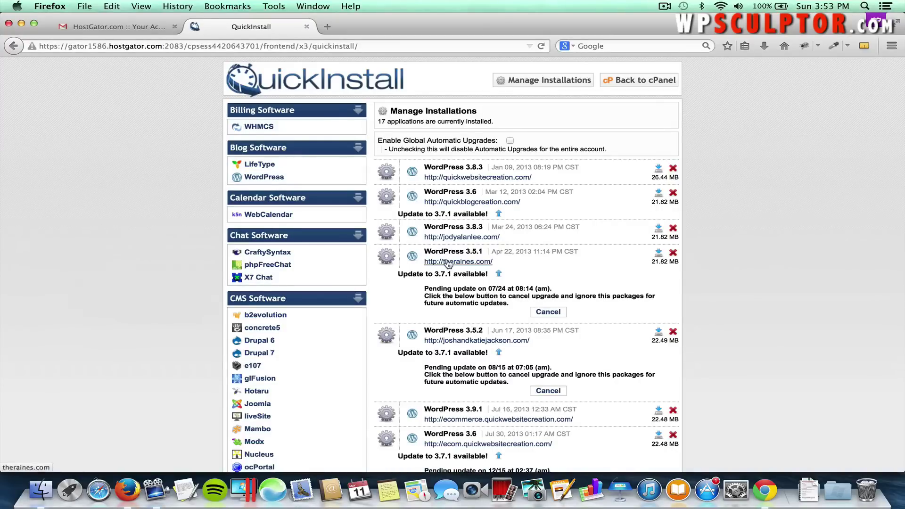
Open the WordPress installer, target market.quickwebsitecreation.com, and untick Enable Auto Upgrades.
left_click(270, 178)
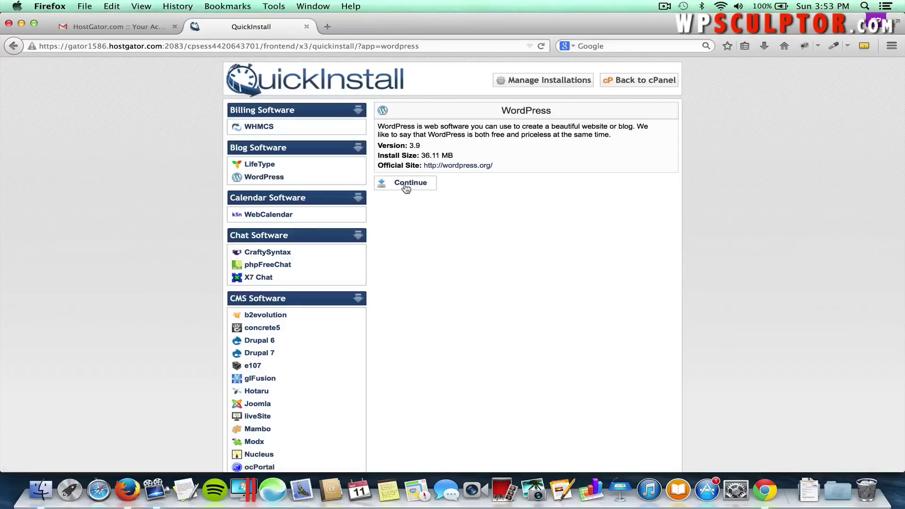
left_click(404, 185)
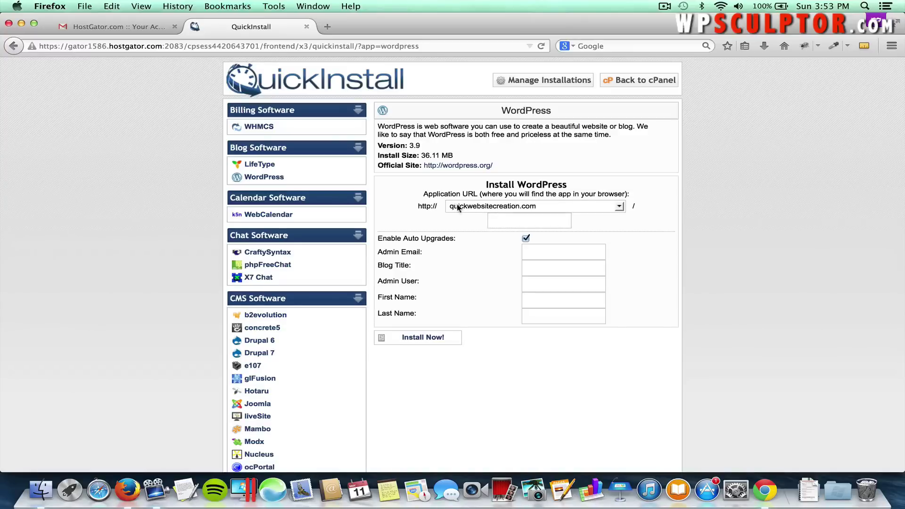
left_click(535, 207)
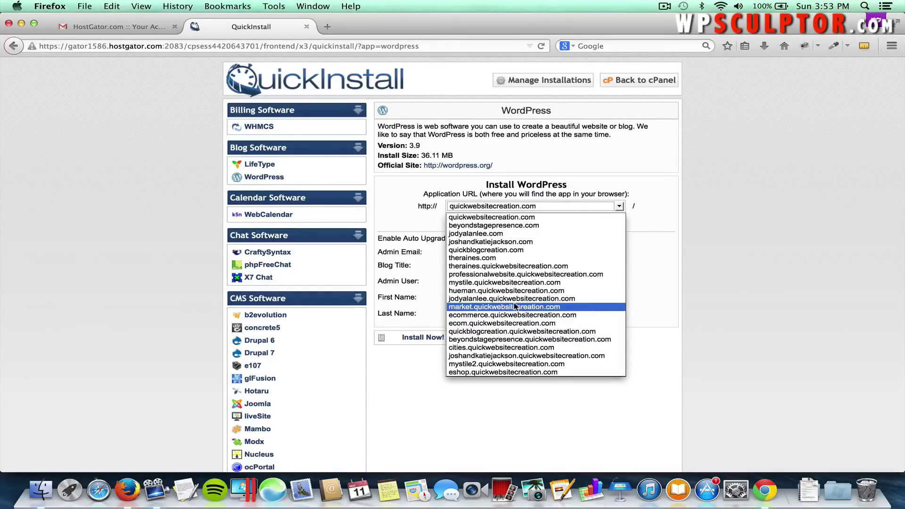
left_click(515, 306)
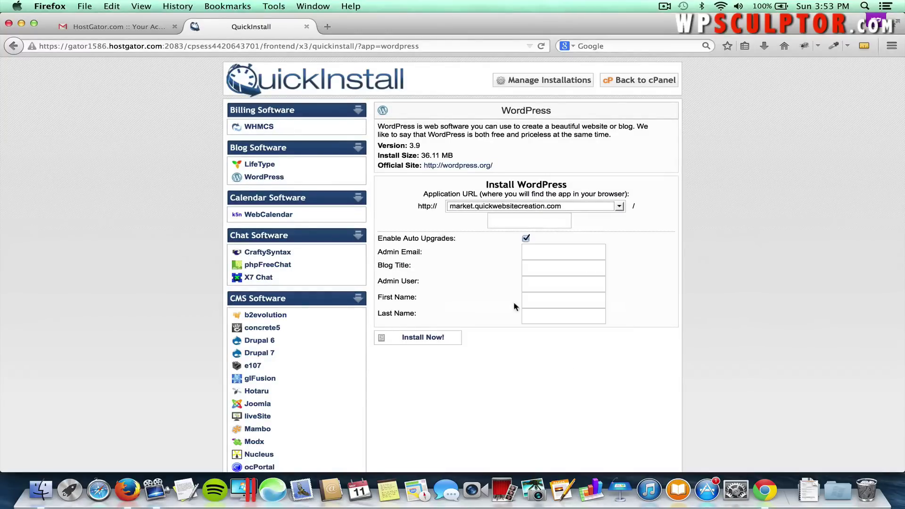
left_click(443, 218)
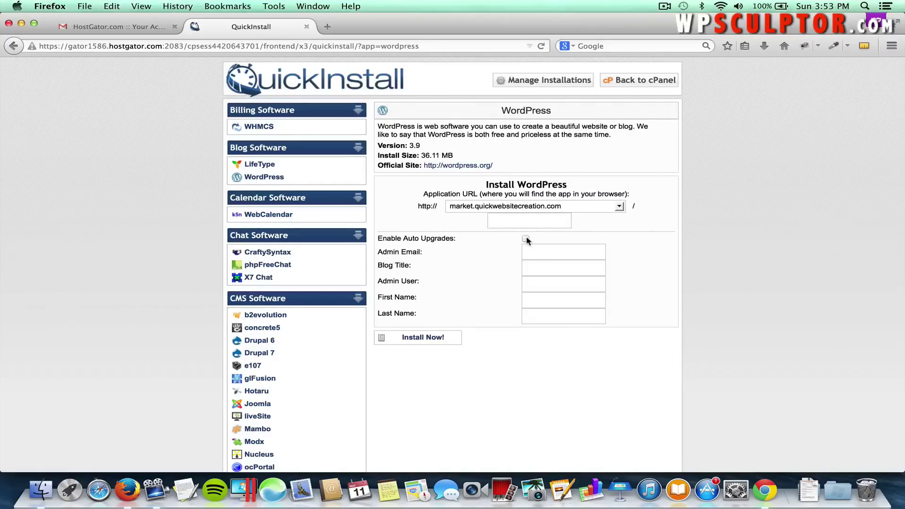
Enter the admin email, blog title Farmer's Market, admin username and names, then Install Now.
left_click(526, 253)
type("Fa")
type("rmer's Market")
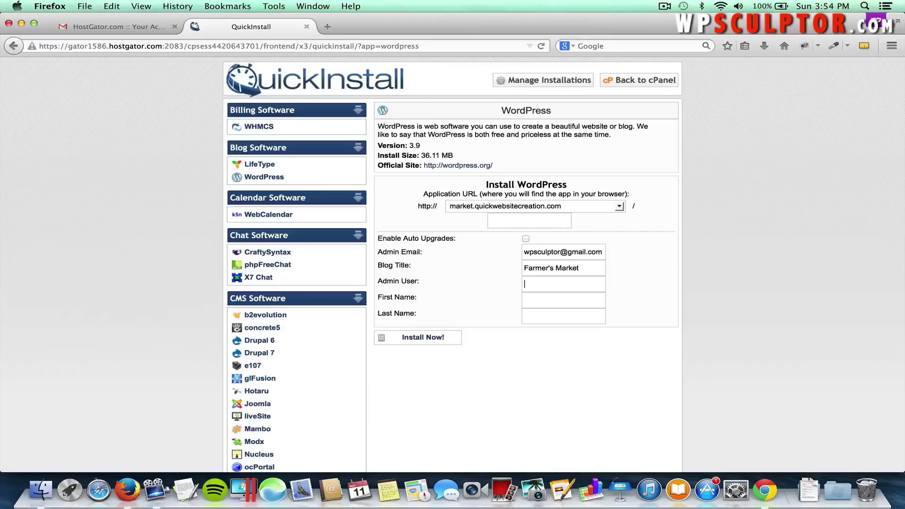
key("Tab")
type("wpscul")
type("Josh")
key("Tab")
type("Jack")
left_click(473, 256)
left_click(431, 337)
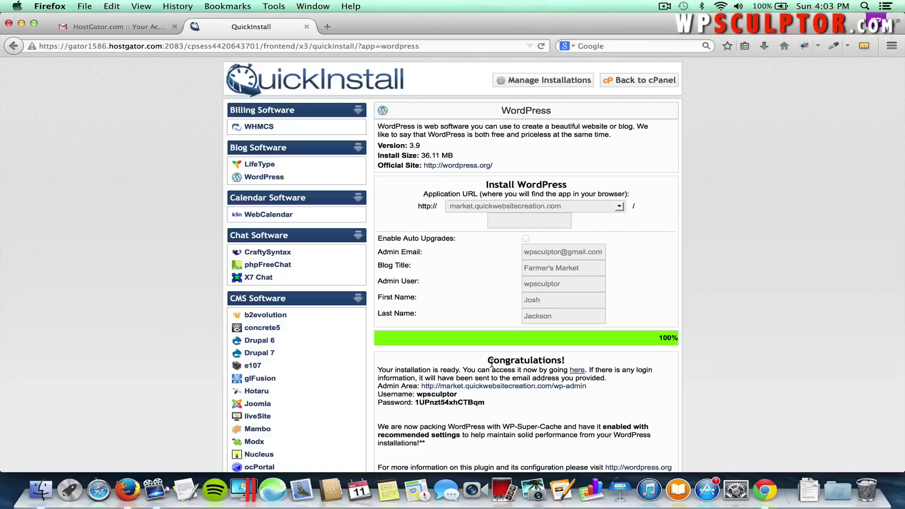
Copy the generated admin password from the Congratulations box.
left_click_drag(485, 404, 417, 405)
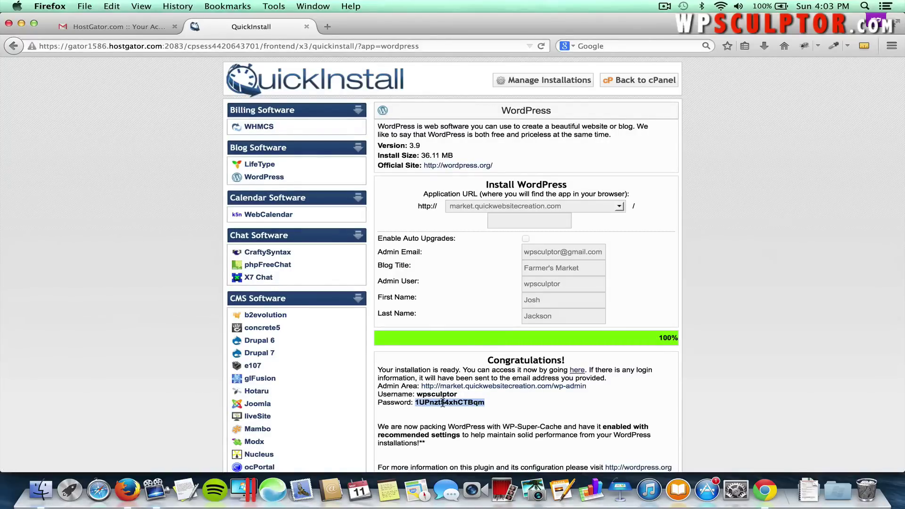
right_click(442, 403)
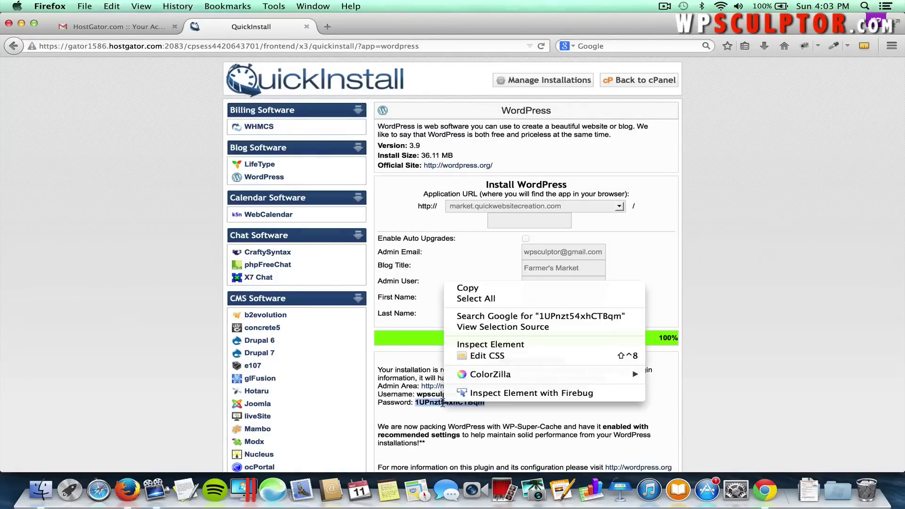
left_click(465, 289)
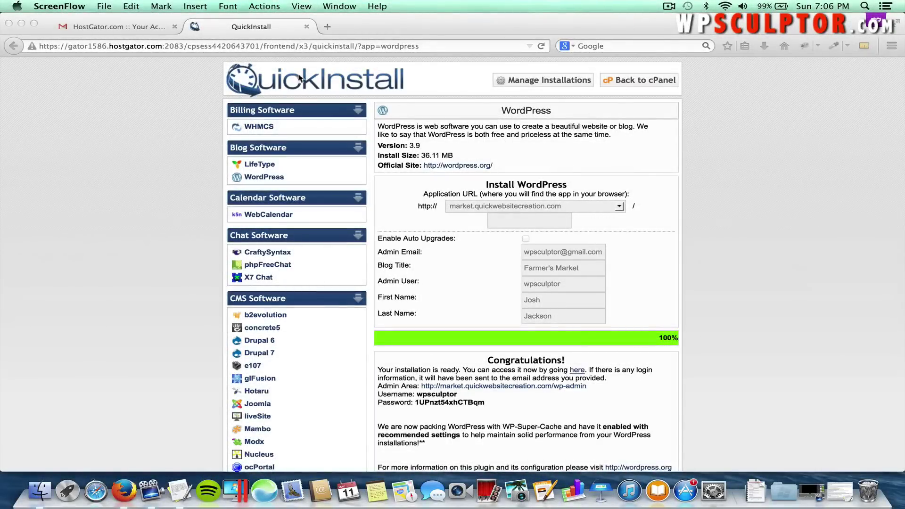
left_click(105, 7)
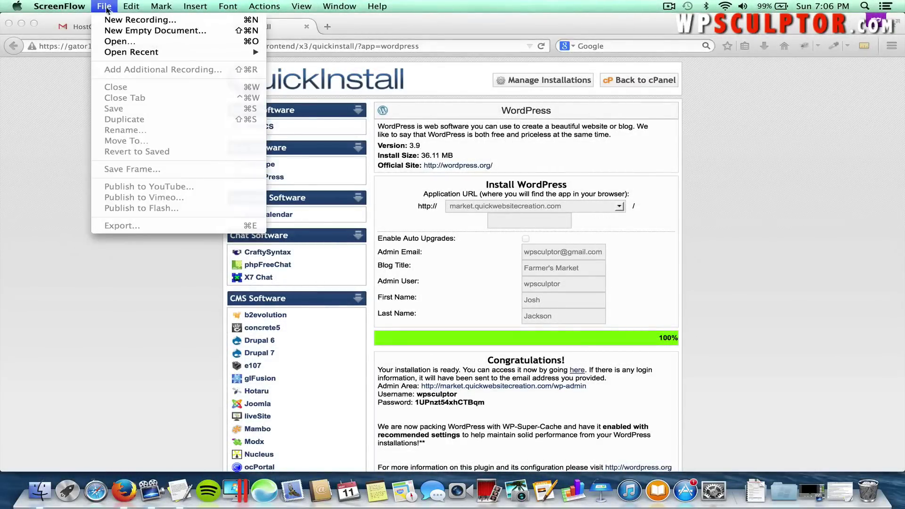
left_click(58, 78)
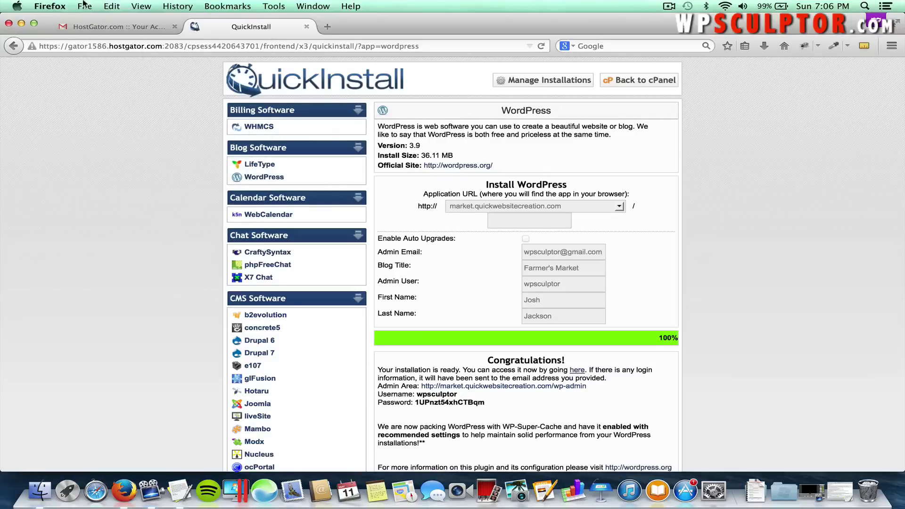
Load market.quickwebsitecreation.com in a new Firefox private window.
left_click(84, 5)
left_click(91, 37)
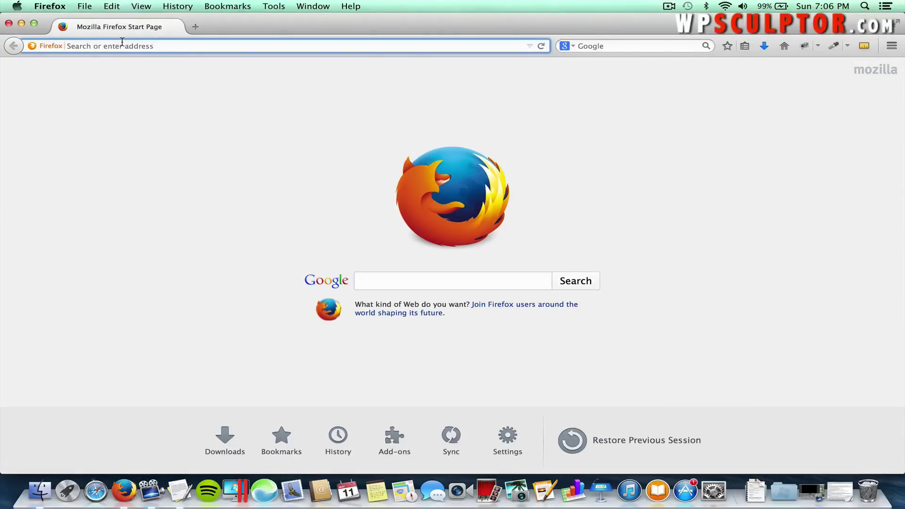
type("market.quickwebsitecreation.com/")
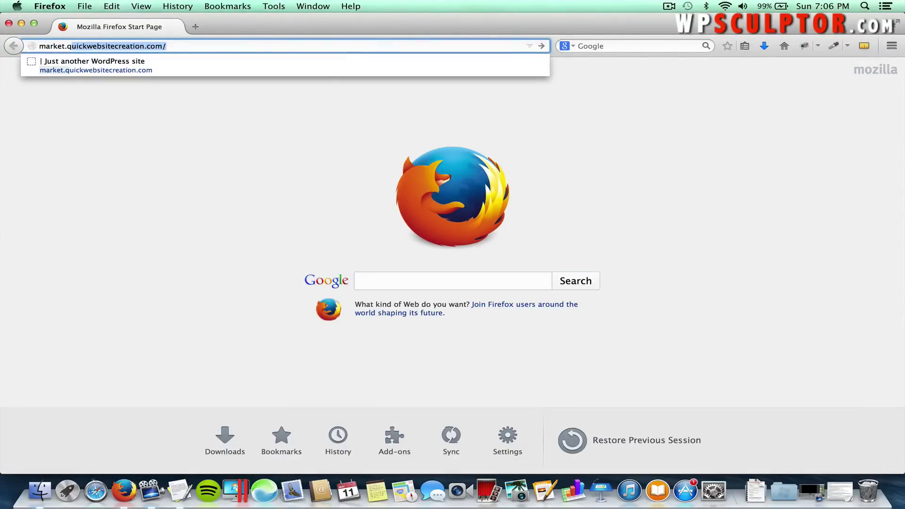
key("Return")
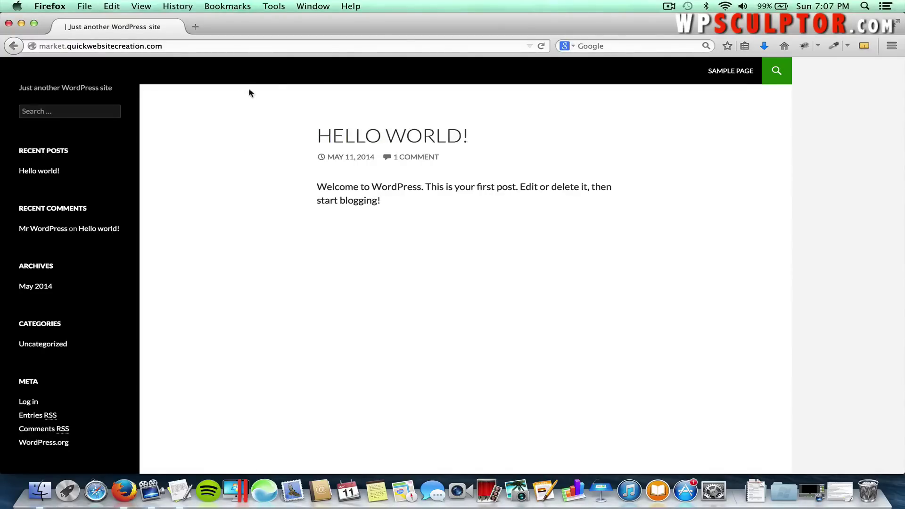
key("ctrl+Up")
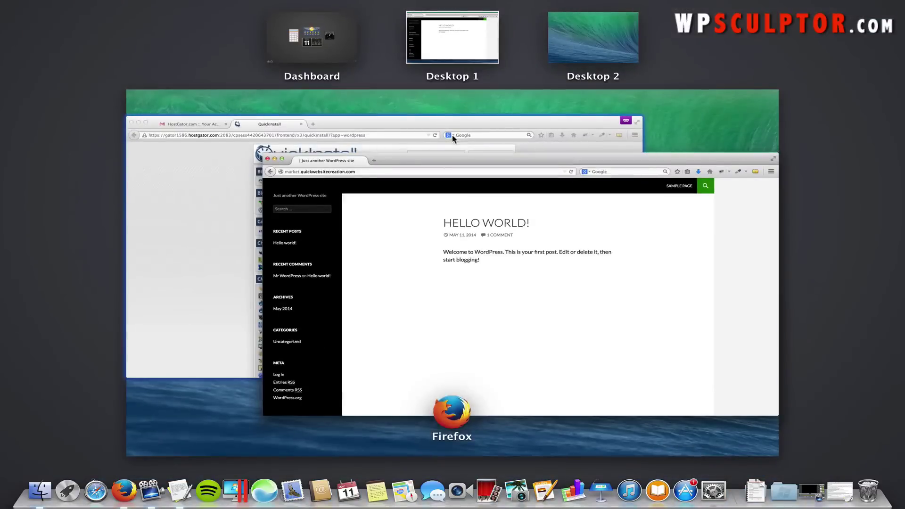
Copy the admin password from the QuickInstall window, then return to the market site window's address bar.
left_click(451, 135)
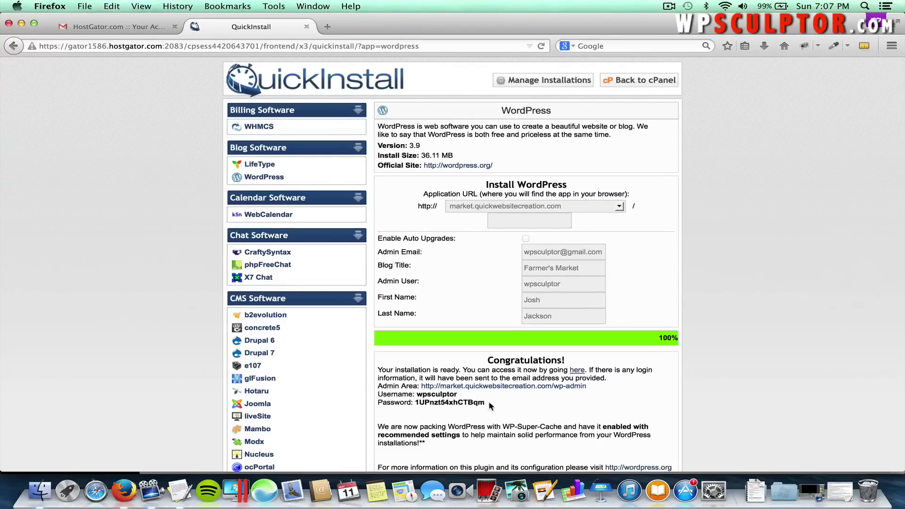
left_click_drag(478, 402, 417, 404)
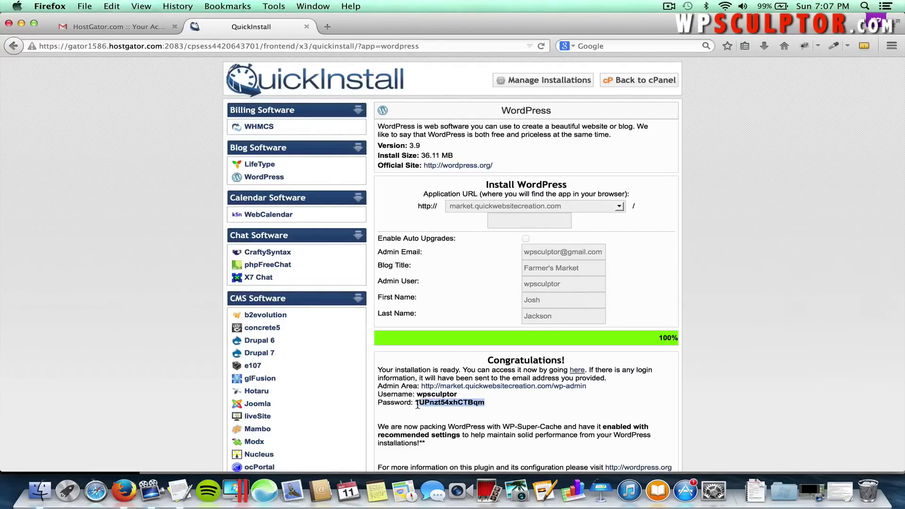
key("super+c")
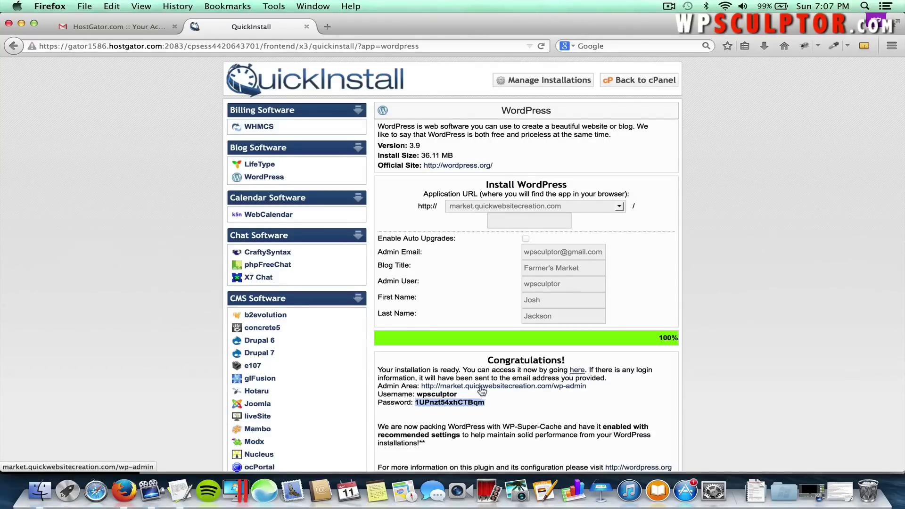
key("ctrl+Up")
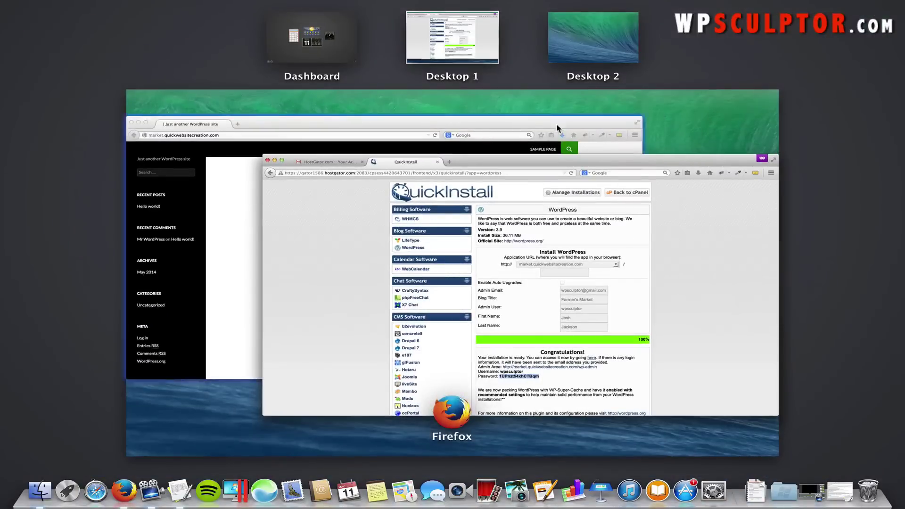
left_click(575, 134)
left_click(220, 46)
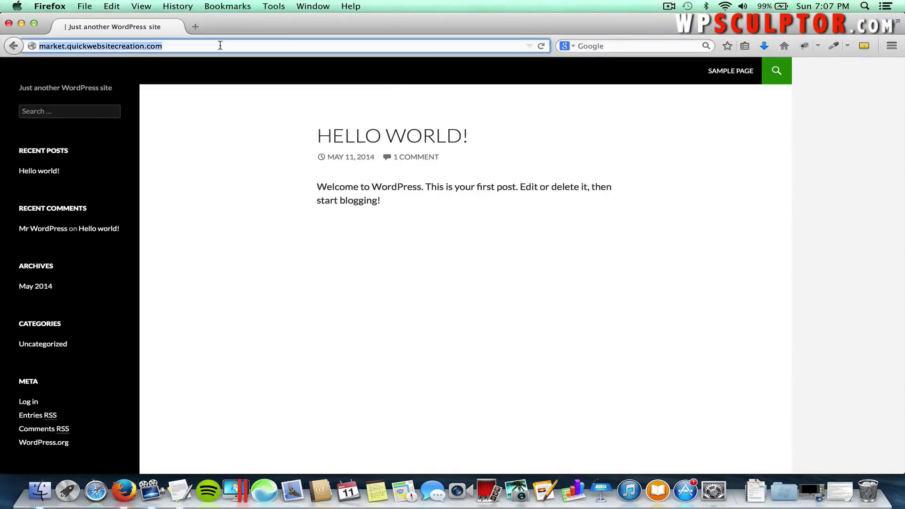
Go to the site's /wp-admin login page.
key("Right")
type("/")
type("wp-")
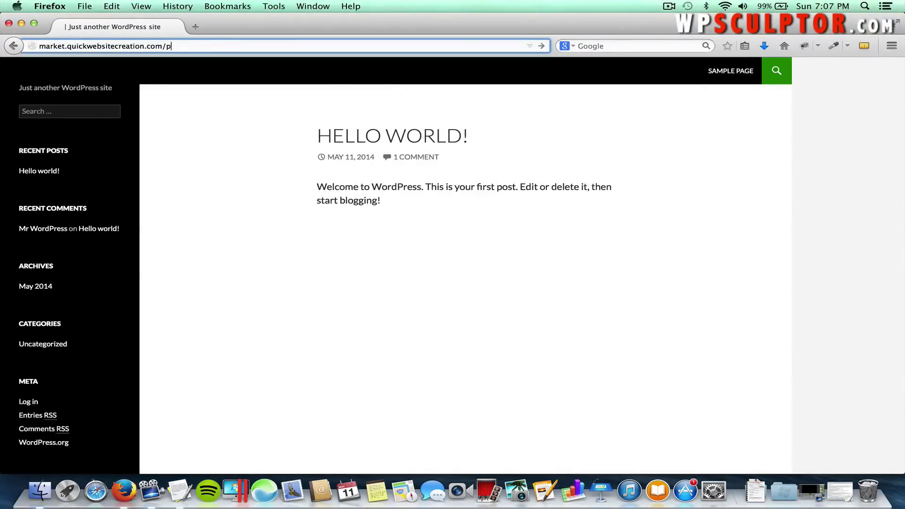
type("admin")
key("Return")
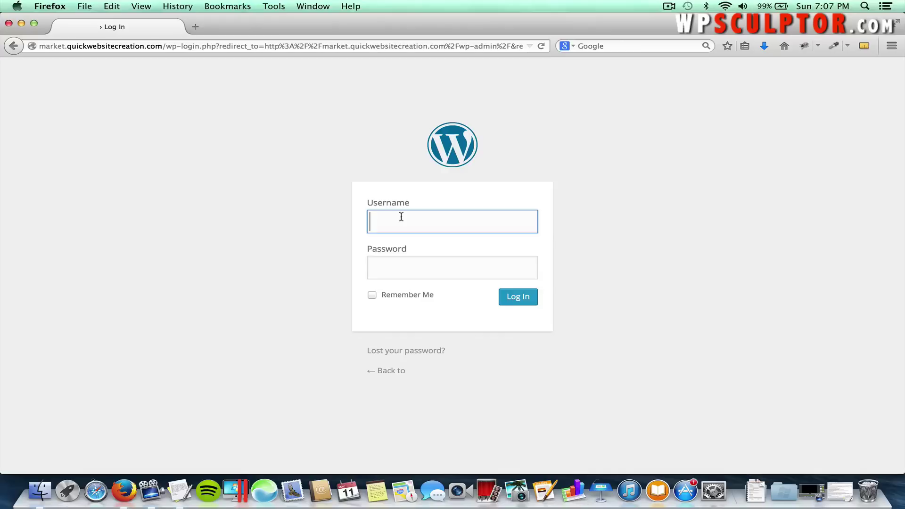
Log in with the admin username and the copied password.
type("wpsculptor")
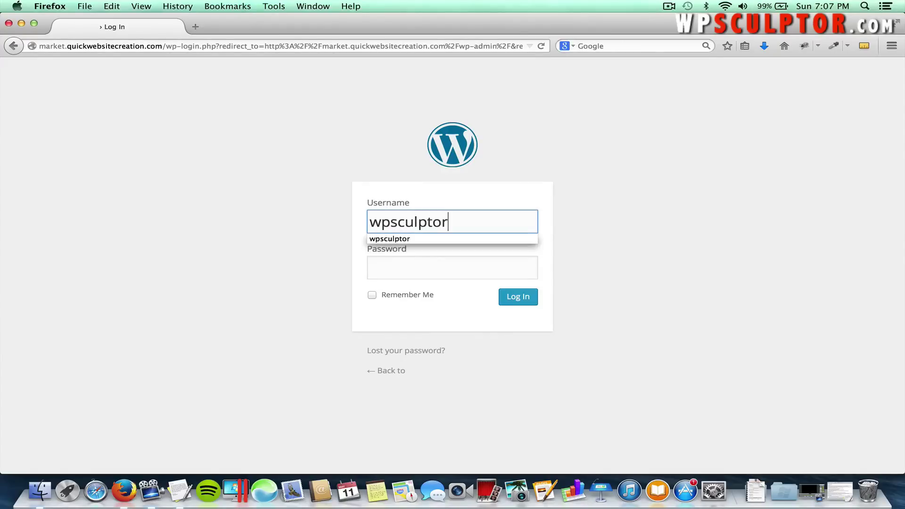
key("Tab")
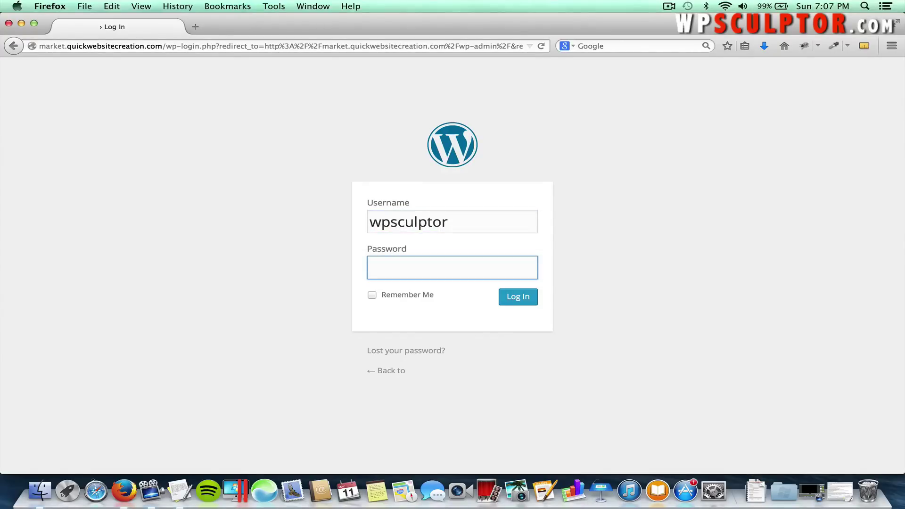
type("•••••••••••••••")
left_click(515, 299)
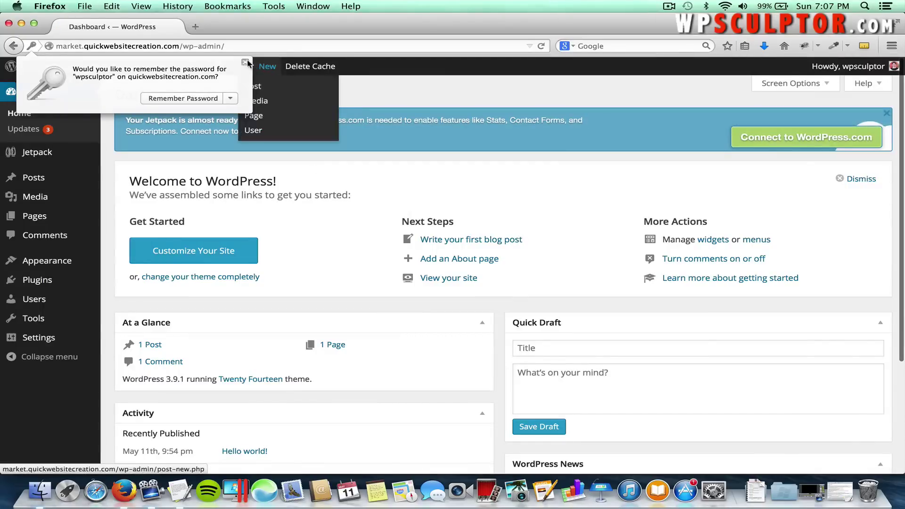
Dismiss the save-password prompt and go to Plugins > Installed Plugins.
left_click(245, 63)
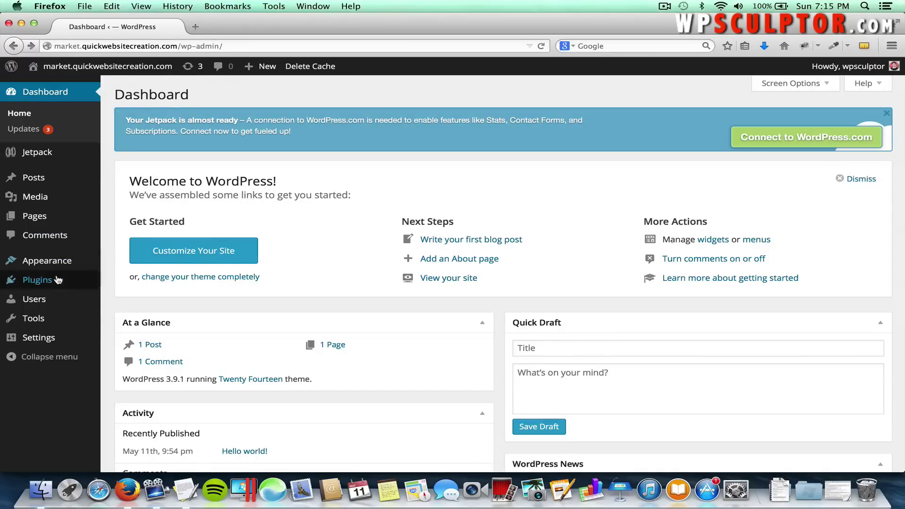
mouse_move(59, 280)
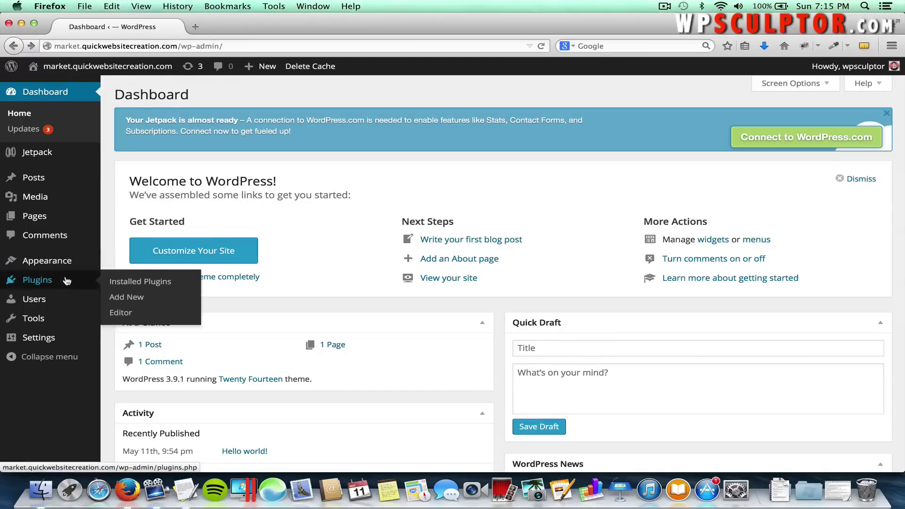
left_click(120, 286)
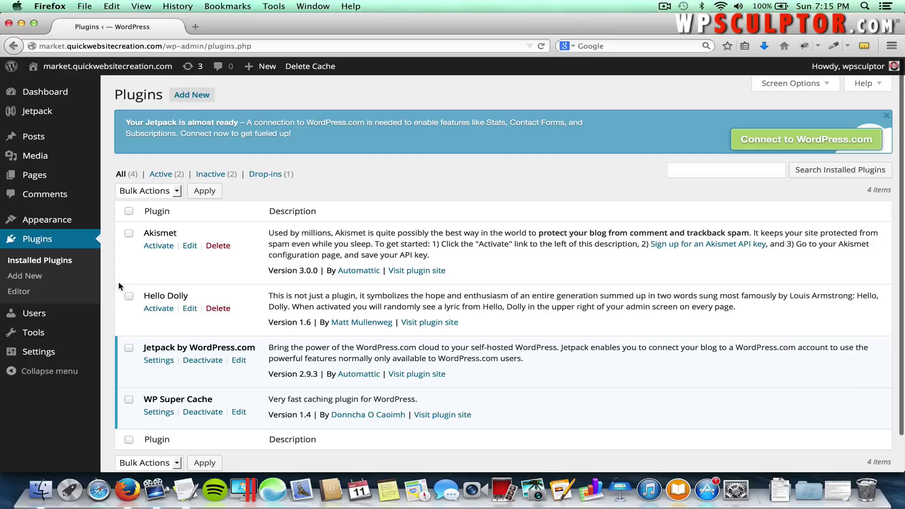
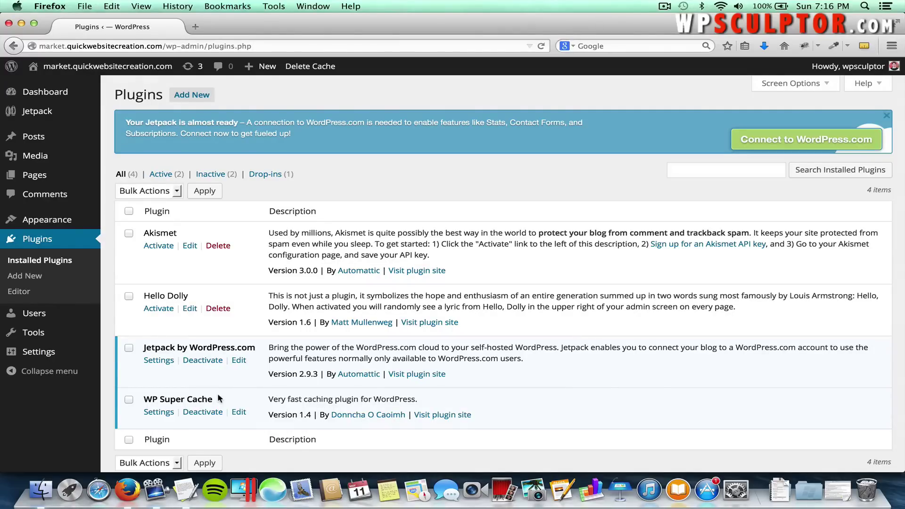
Deactivate WP Super Cache, then delete it along with its files and data.
left_click(198, 415)
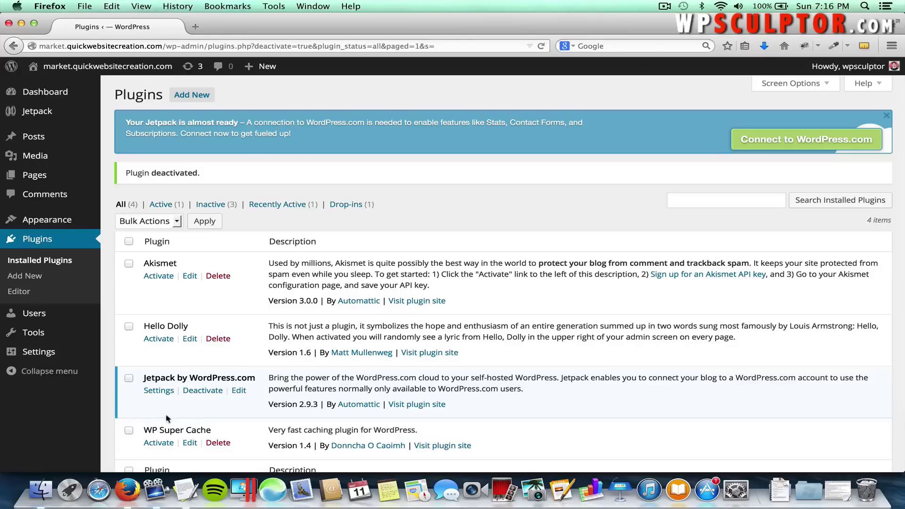
left_click(218, 443)
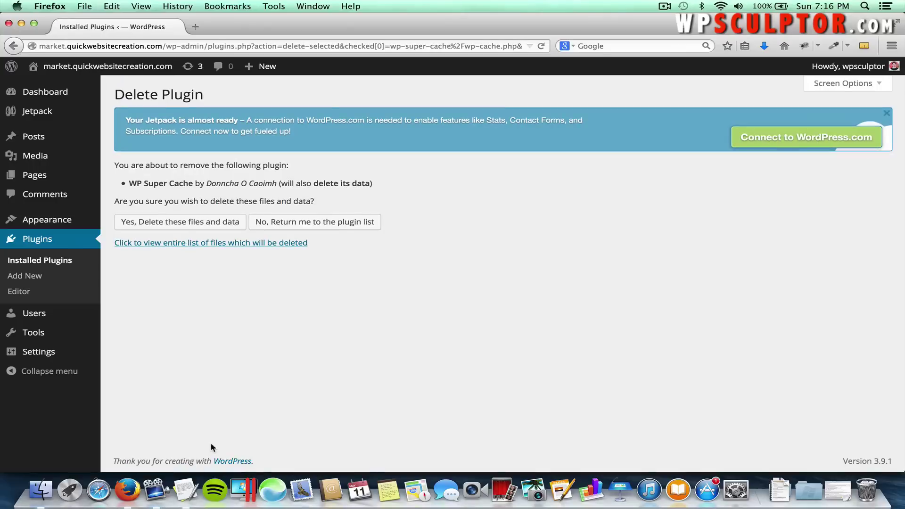
left_click(197, 230)
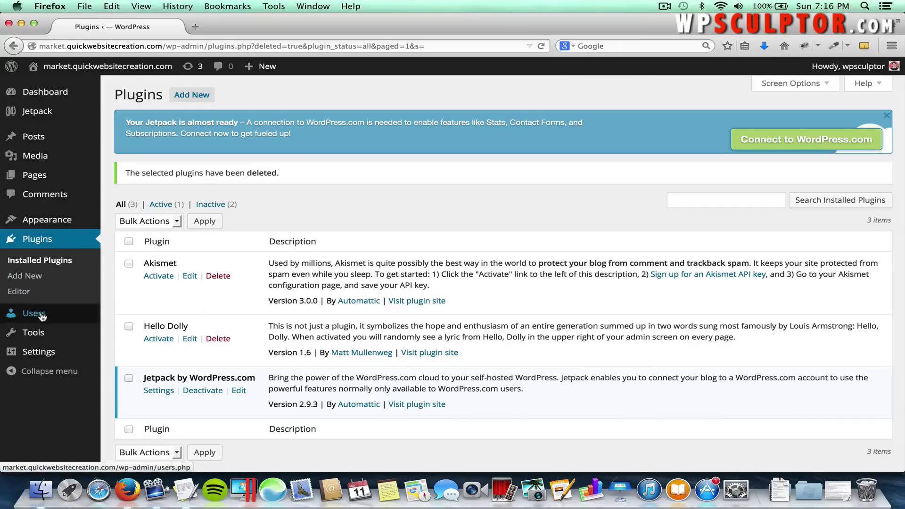
Open the administrator account's profile from Users > All Users.
mouse_move(38, 313)
left_click(118, 315)
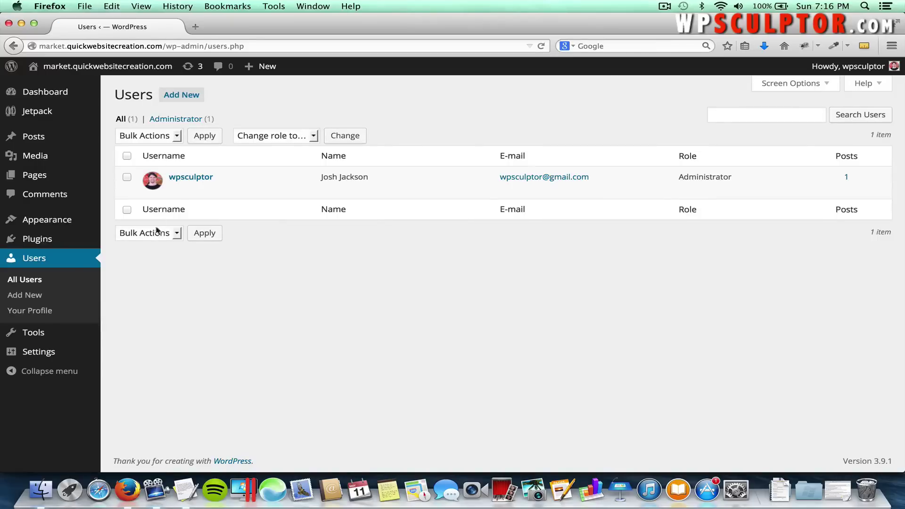
mouse_move(181, 186)
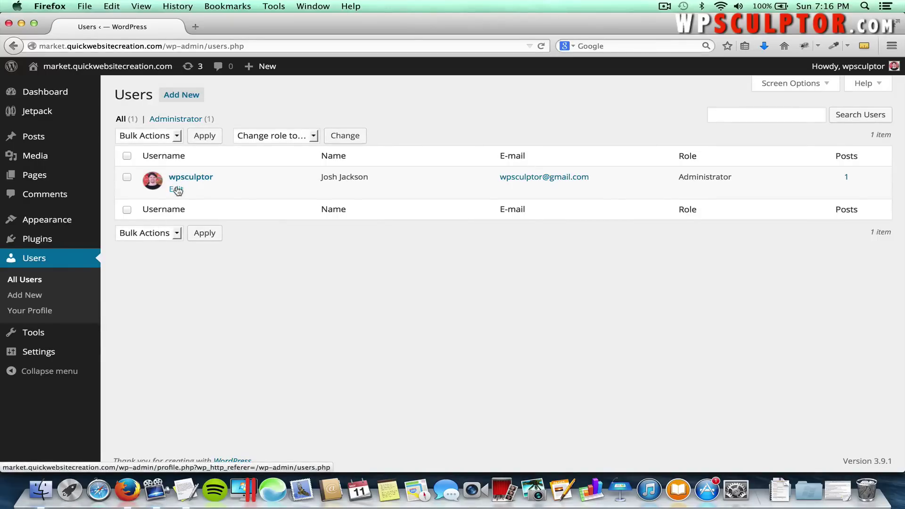
left_click(177, 189)
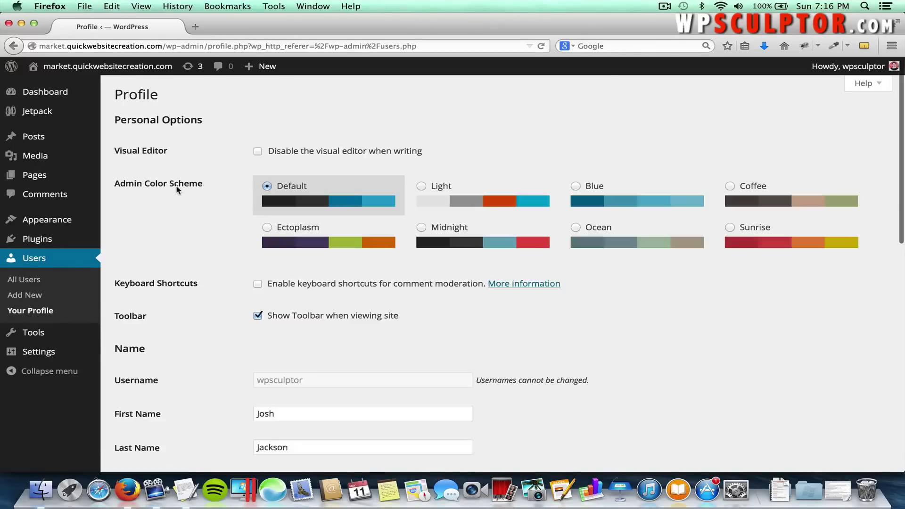
scroll(200, 311, "down", 5)
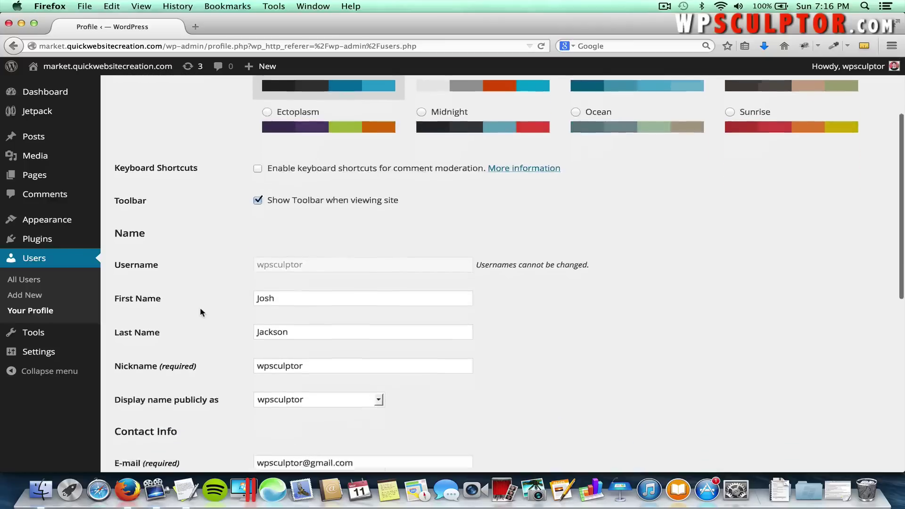
scroll(200, 311, "down", 8)
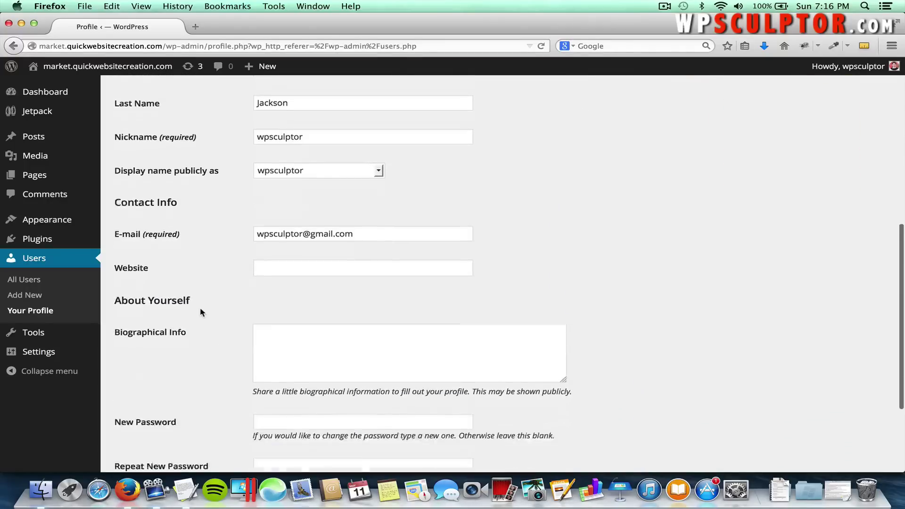
scroll(200, 313, "down", 3)
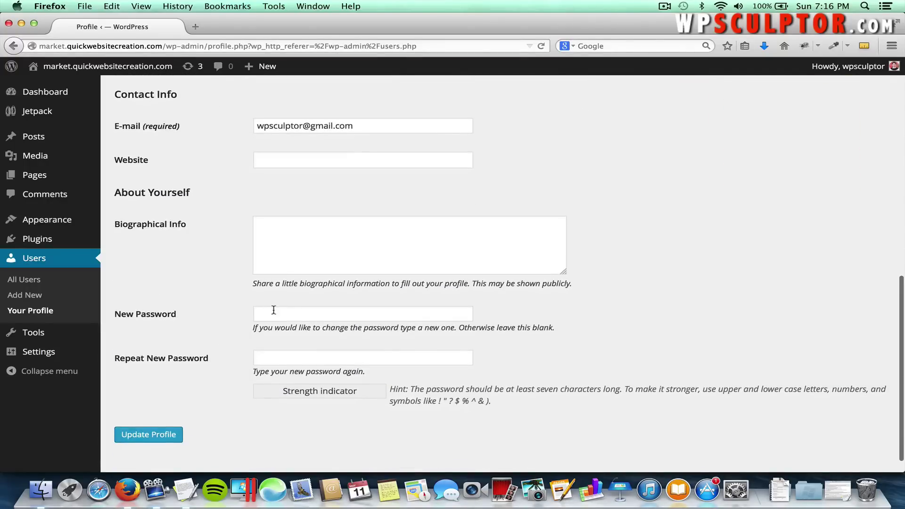
Enter a new strong password twice and update the profile.
left_click(298, 314)
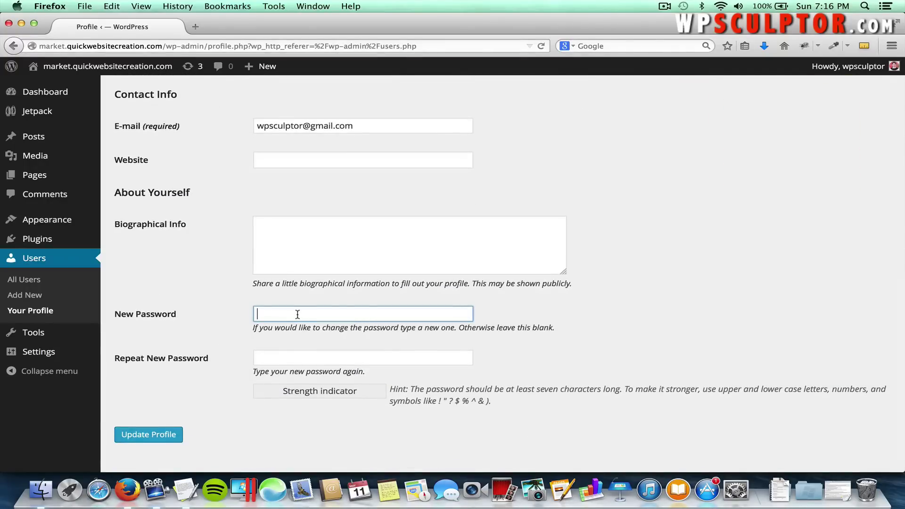
type("******")
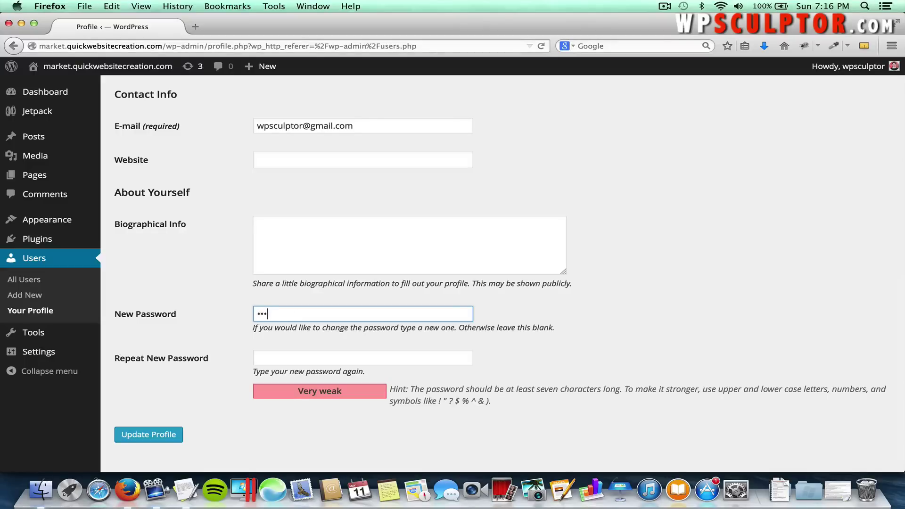
type("***")
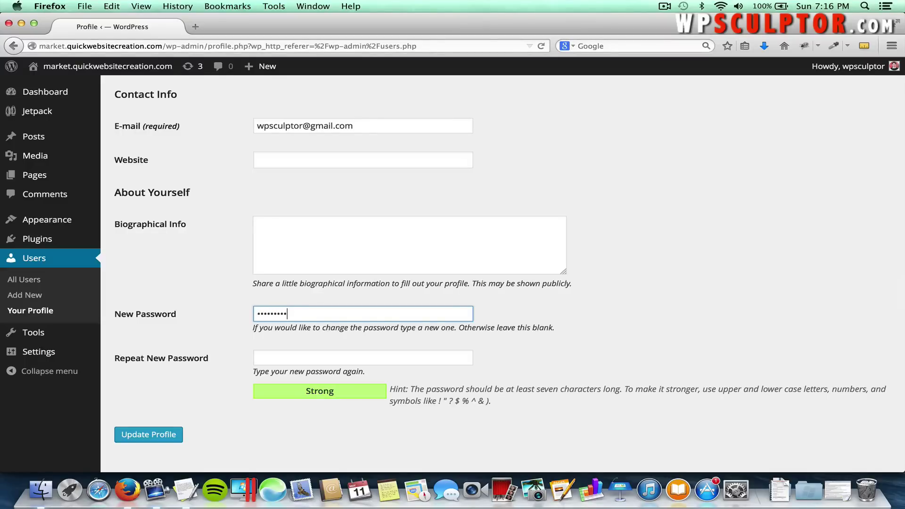
key("Tab")
type("********")
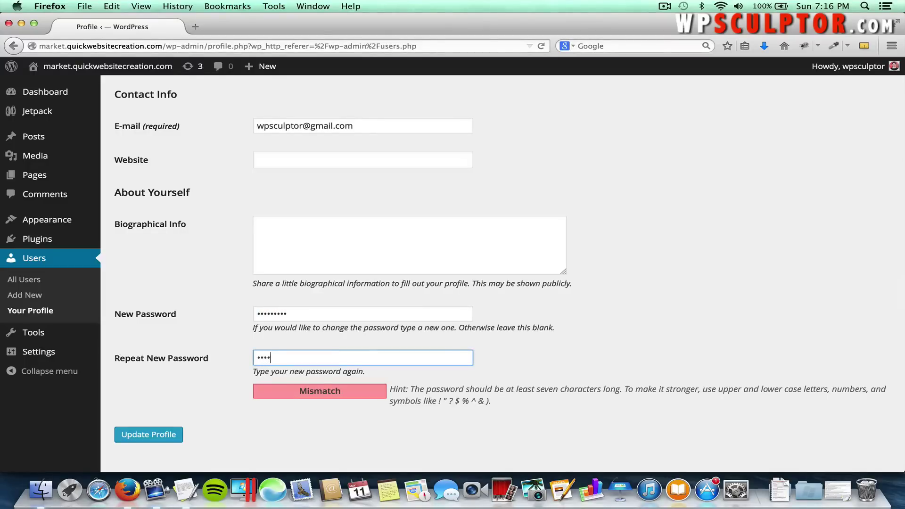
type("*")
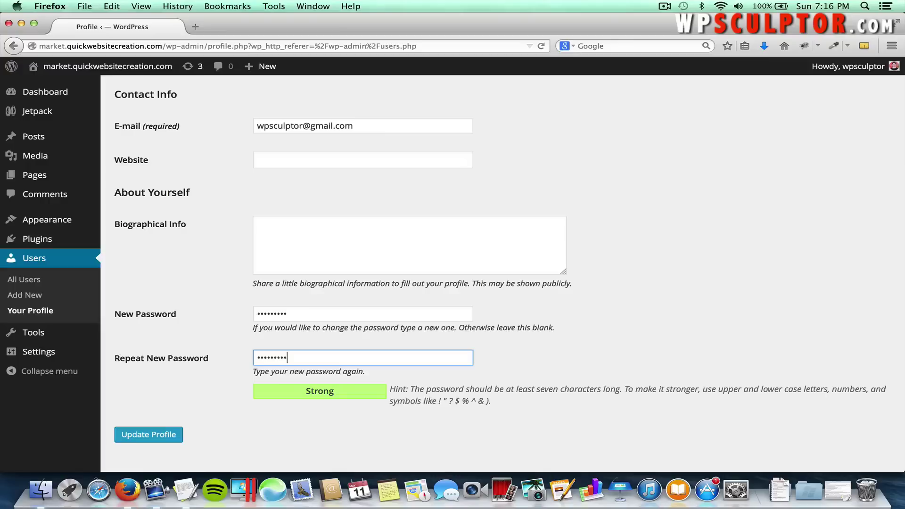
left_click(153, 435)
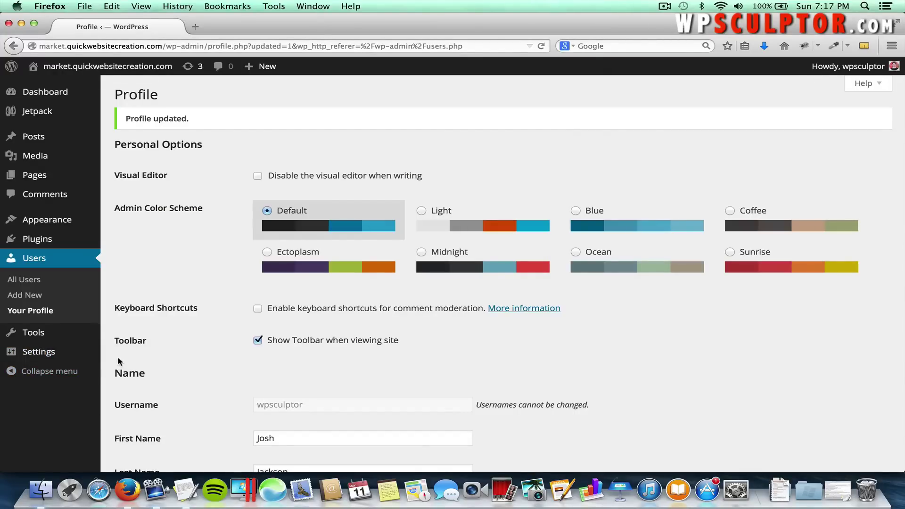
mouse_move(83, 355)
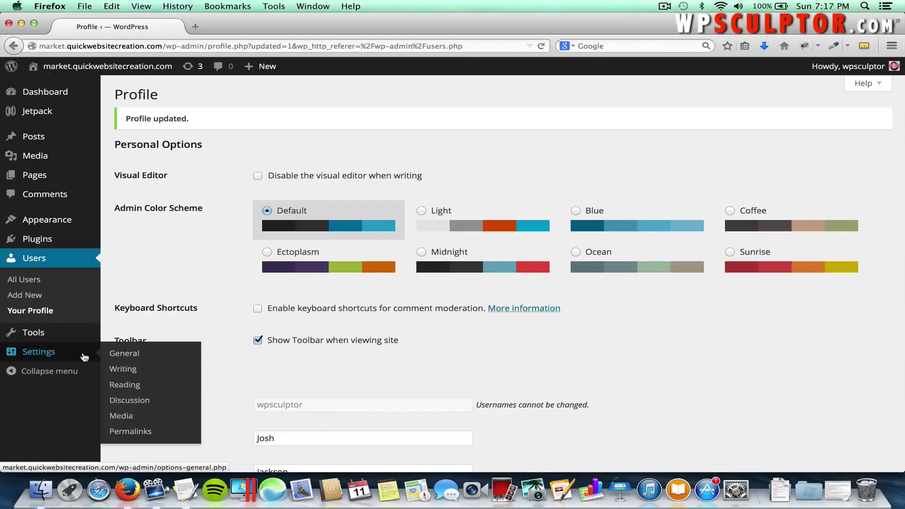
In General Settings, enter the site title 'The Farmer's Market'.
left_click(124, 357)
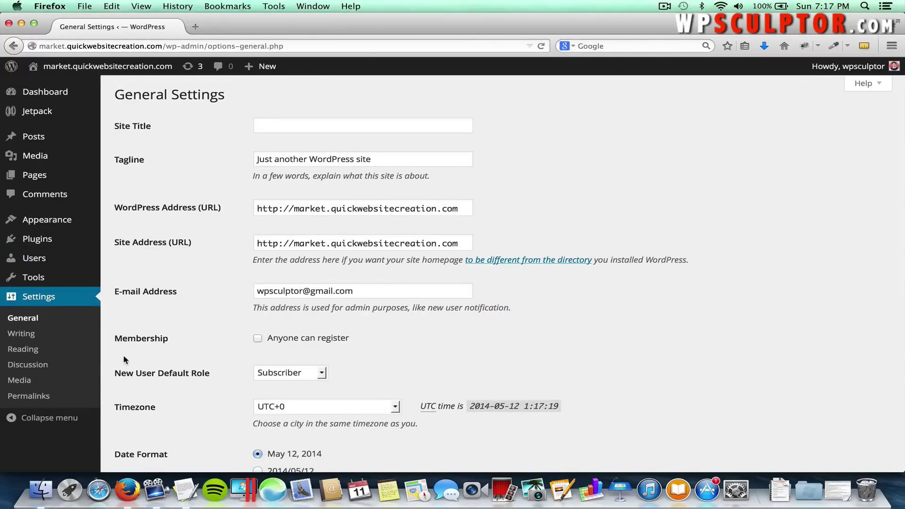
left_click(291, 129)
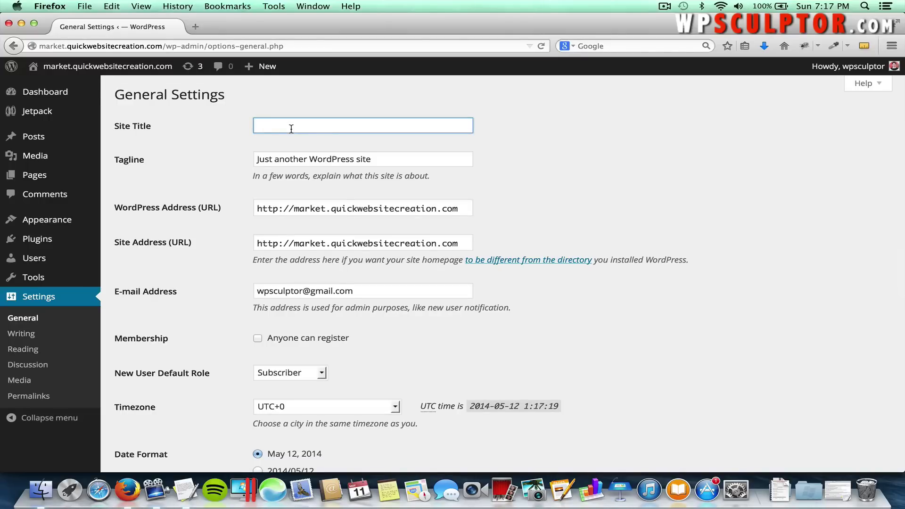
type("Farm")
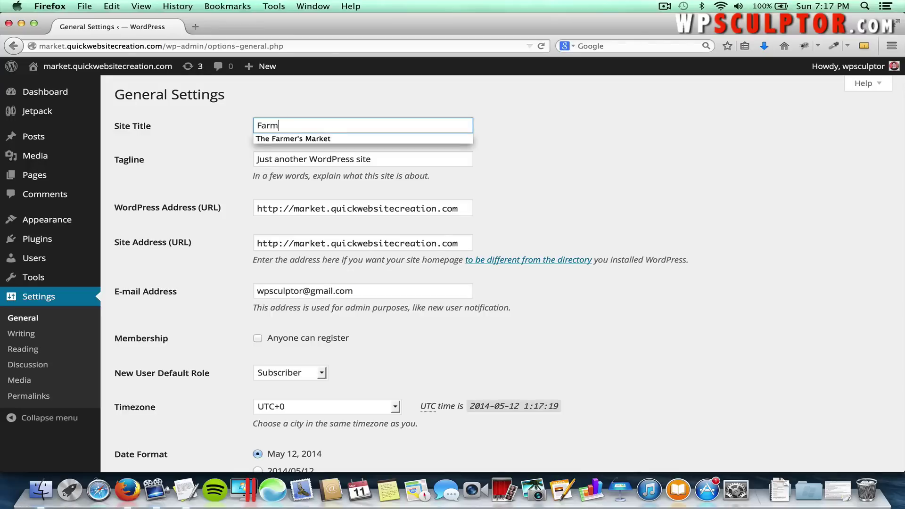
key("BackSpace")
key("BackSpace")
key("BackSpace")
key("BackSpace")
type("The Farmer's Market")
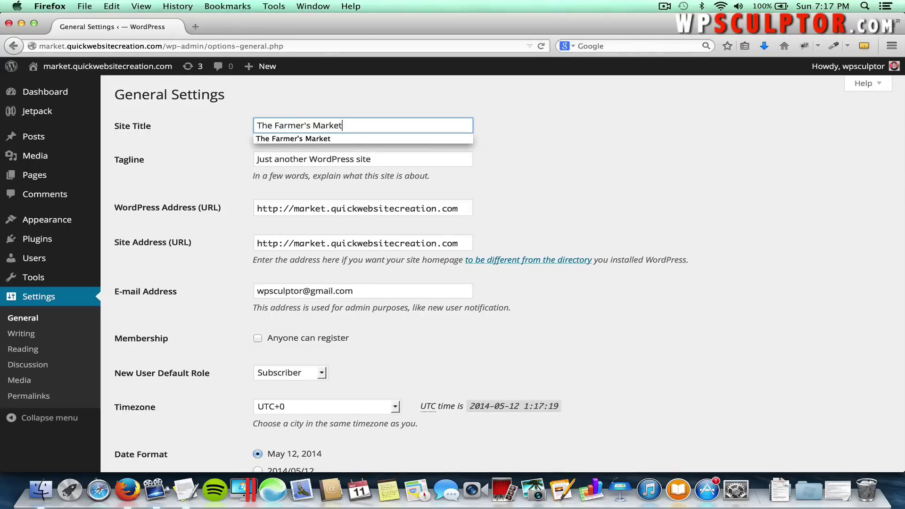
Replace the tagline with 'Welcome to the online Farmer's Market!' and save the settings.
left_click_drag(387, 157, 247, 160)
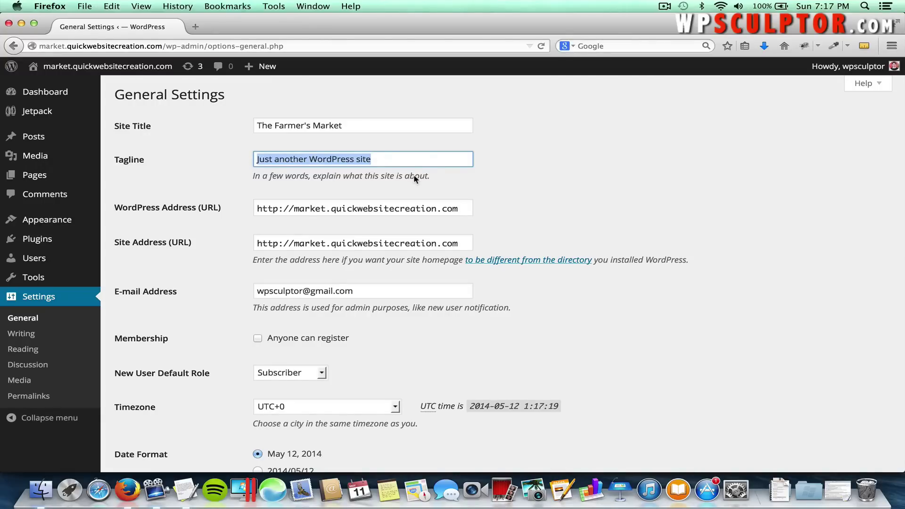
type("W")
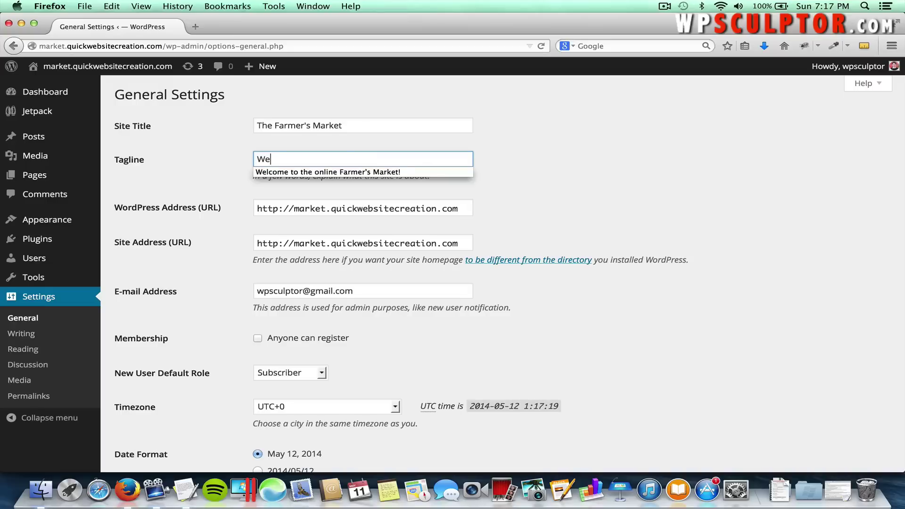
type("e")
key("Down")
key("Return")
key("Tab")
left_click(629, 171)
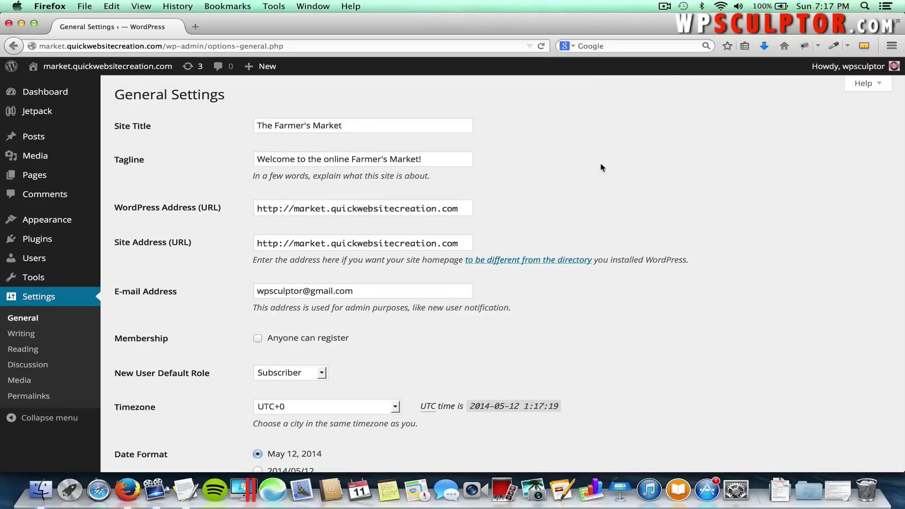
scroll(600, 165, "down", 5)
scroll(601, 167, "down", 2)
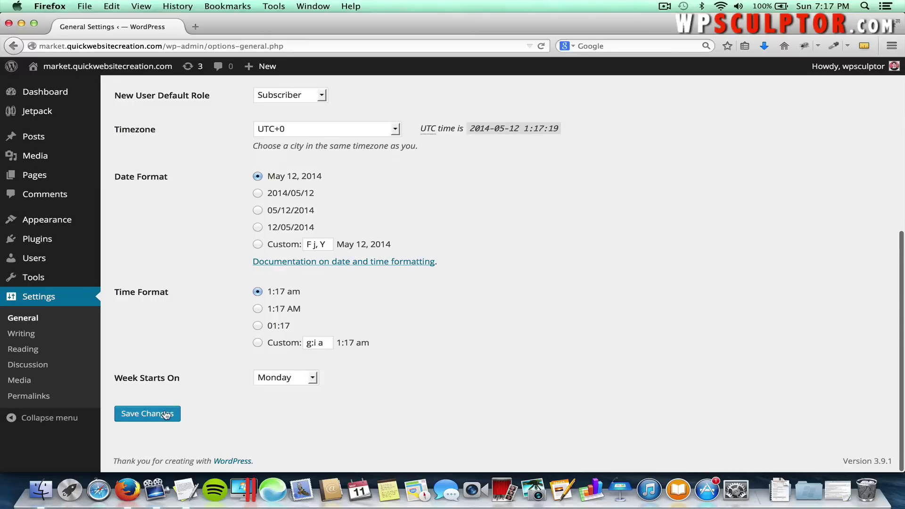
left_click(165, 414)
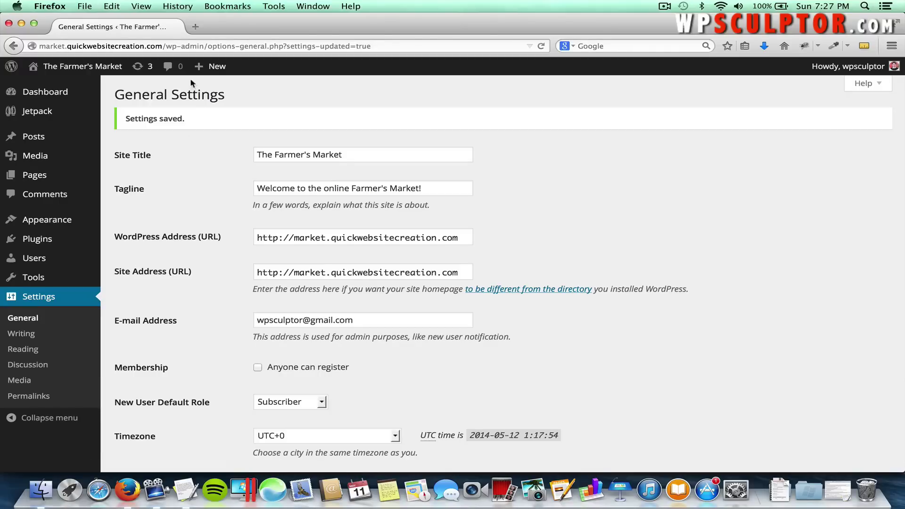
Load woothemes.com in a new tab and browse its theme catalogue.
left_click(195, 27)
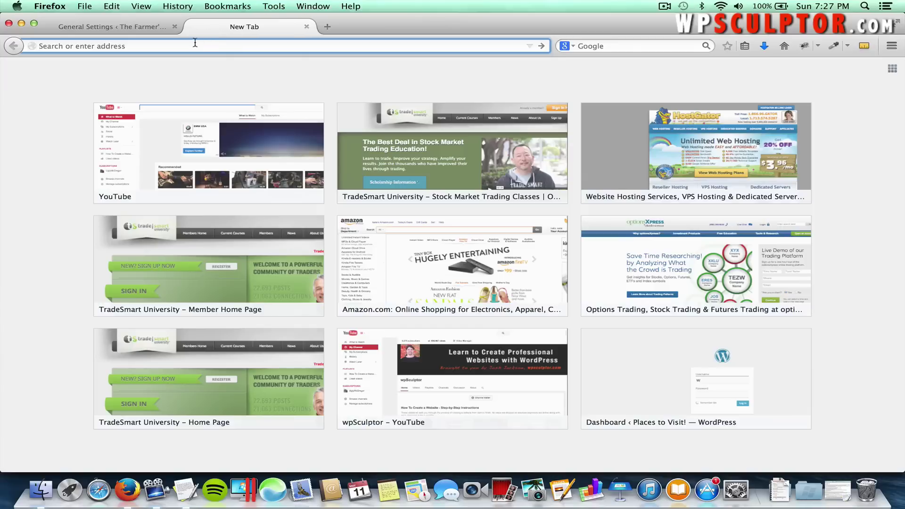
type("woothemes.com")
key("Return")
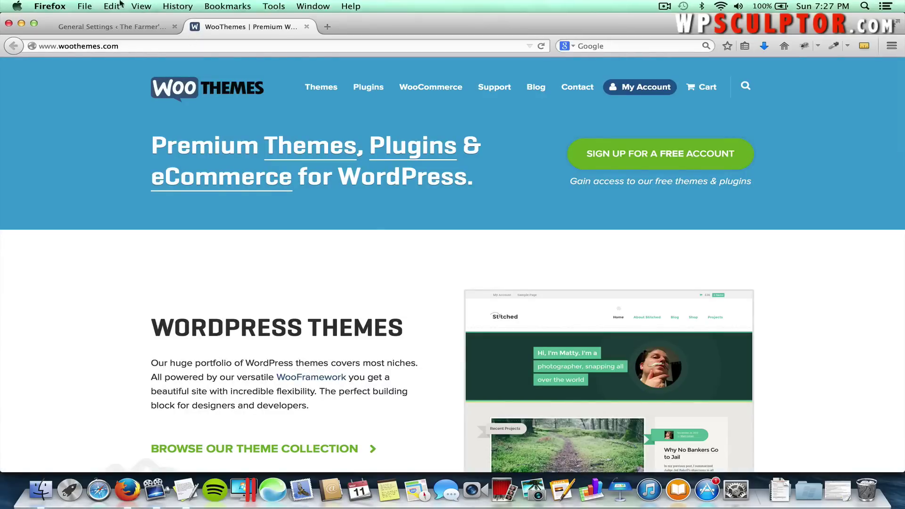
mouse_move(311, 88)
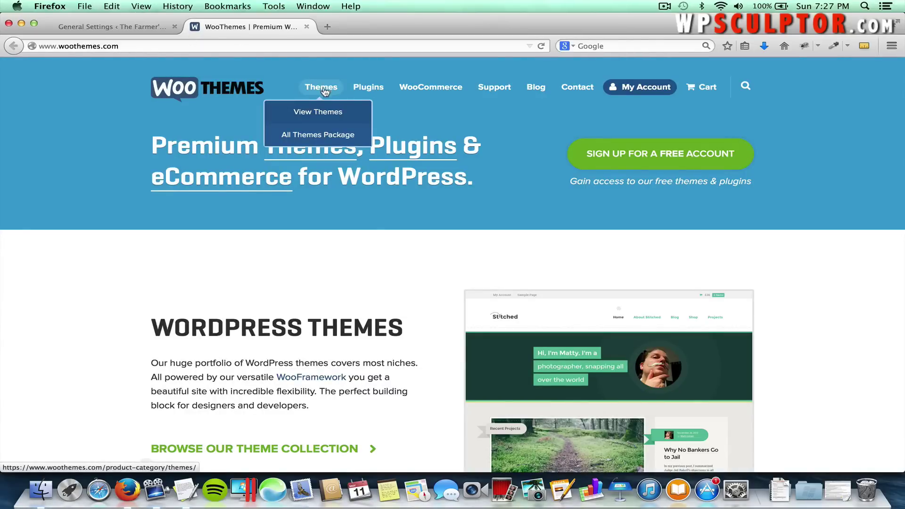
left_click(321, 113)
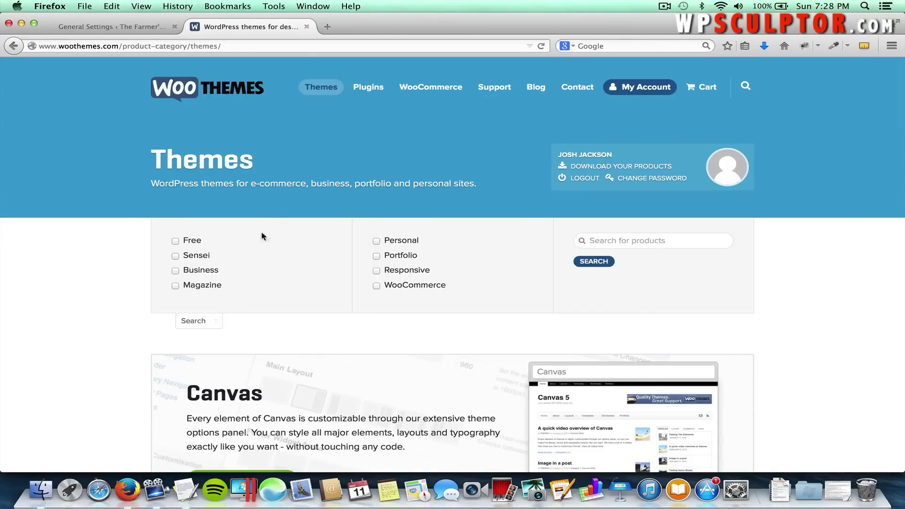
Filter the catalogue to free themes and add Mystile's free download to the cart.
left_click(213, 323)
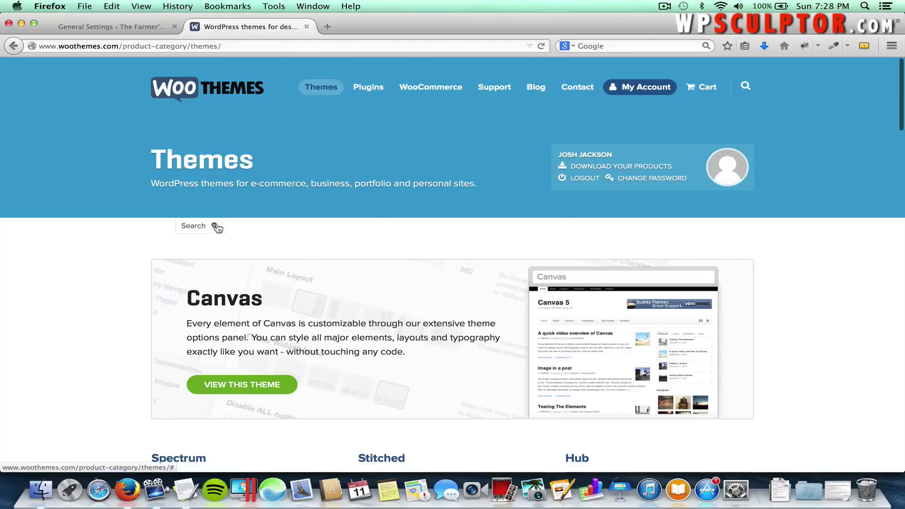
left_click(212, 227)
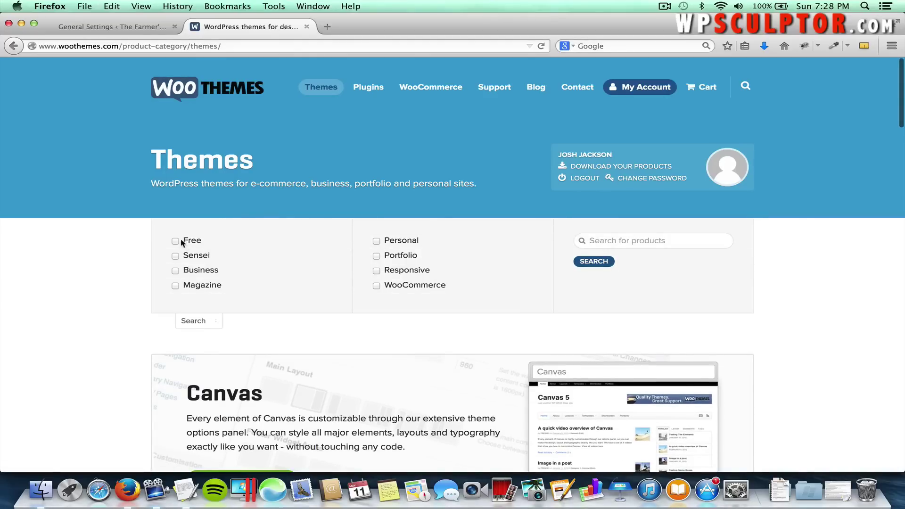
left_click(176, 241)
left_click(587, 266)
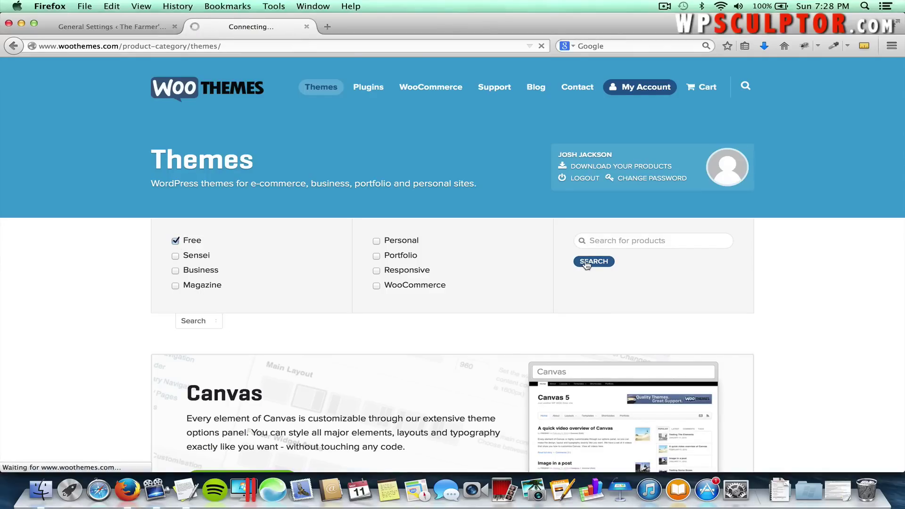
scroll(408, 285, "down", 2)
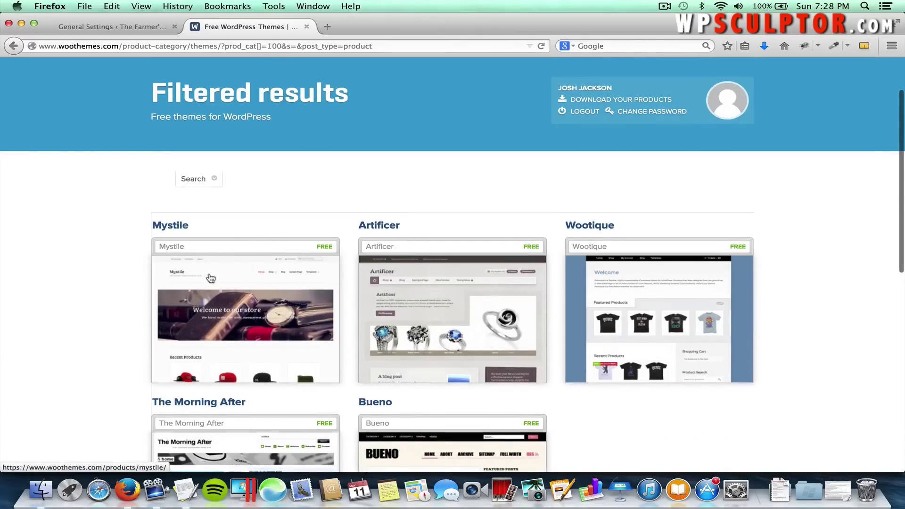
left_click(225, 291)
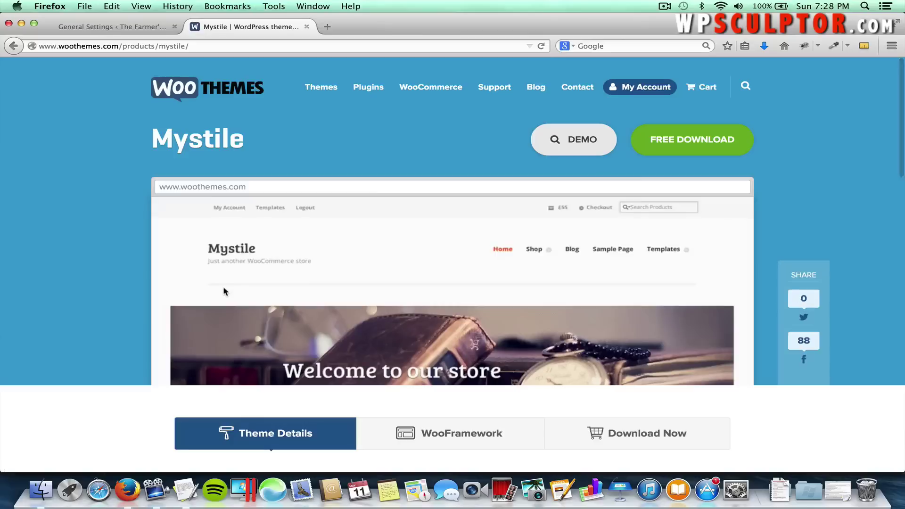
left_click(695, 143)
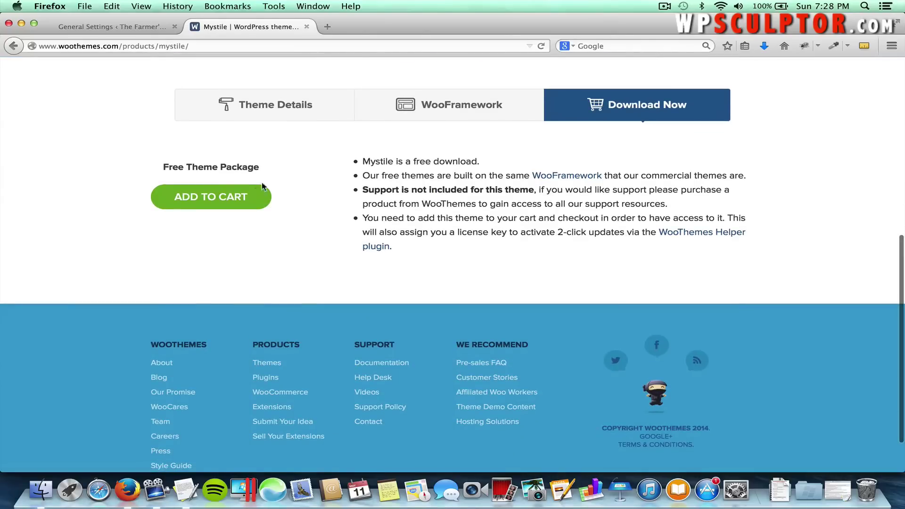
left_click(240, 200)
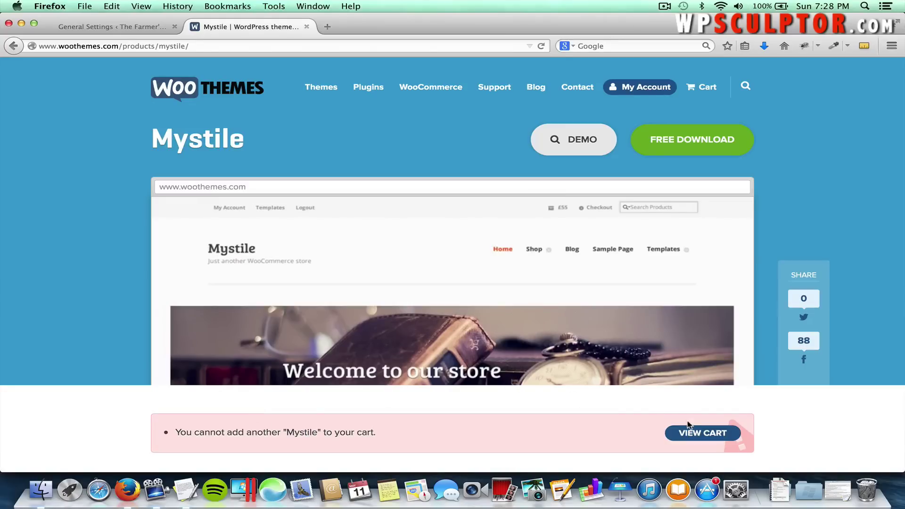
Confirm Mystile is listed under your downloads, cancel the zip save, and return to General Settings.
left_click(689, 435)
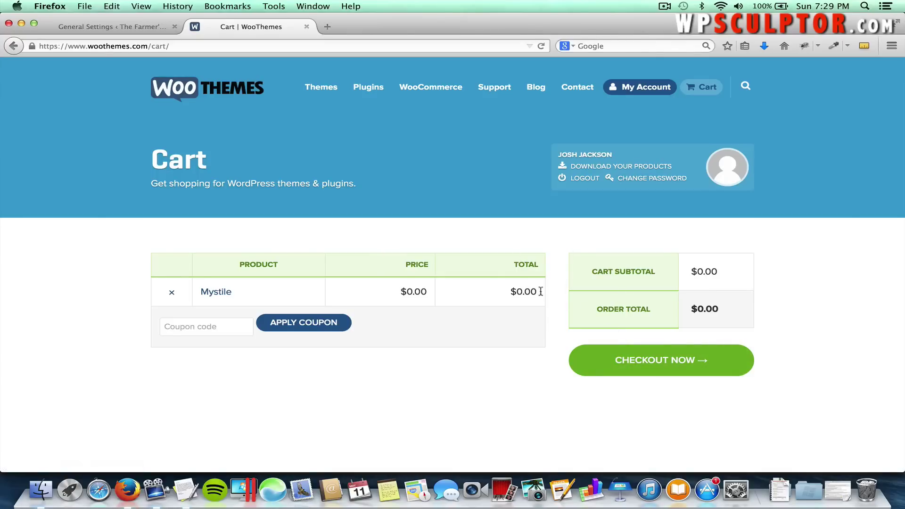
left_click(629, 171)
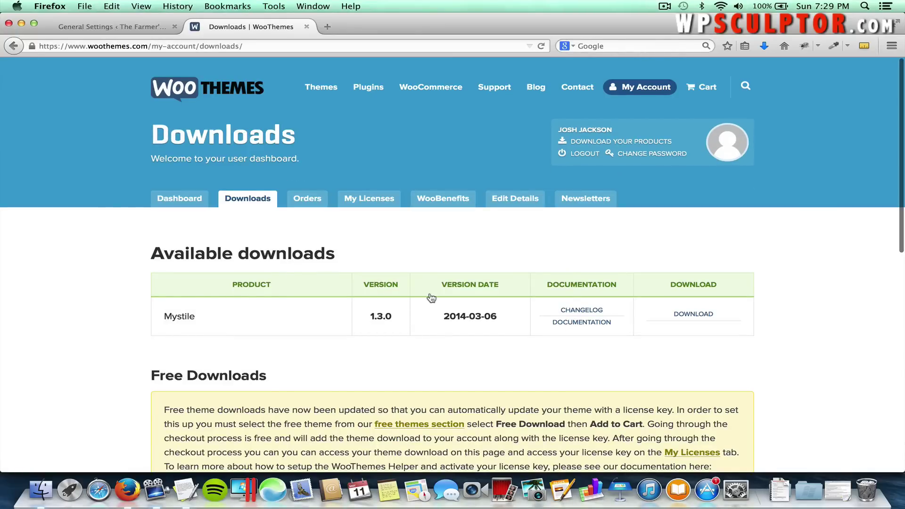
left_click(694, 317)
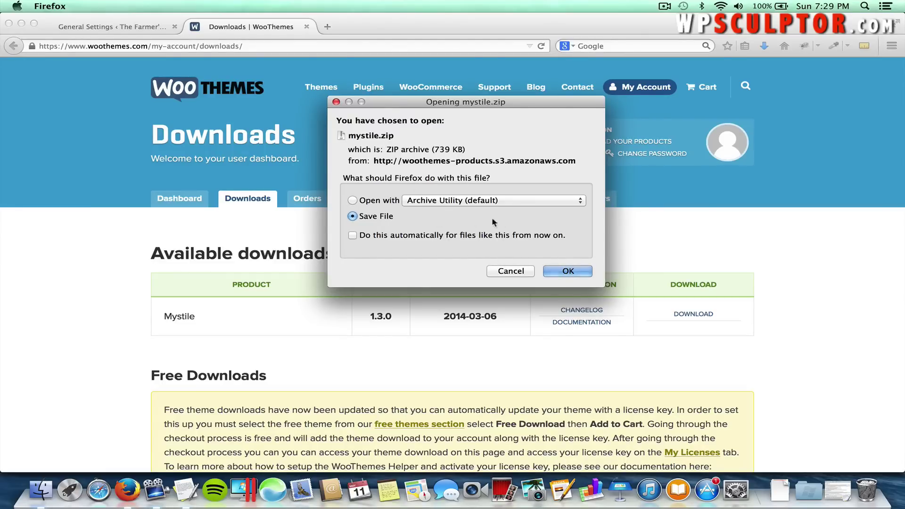
left_click(509, 271)
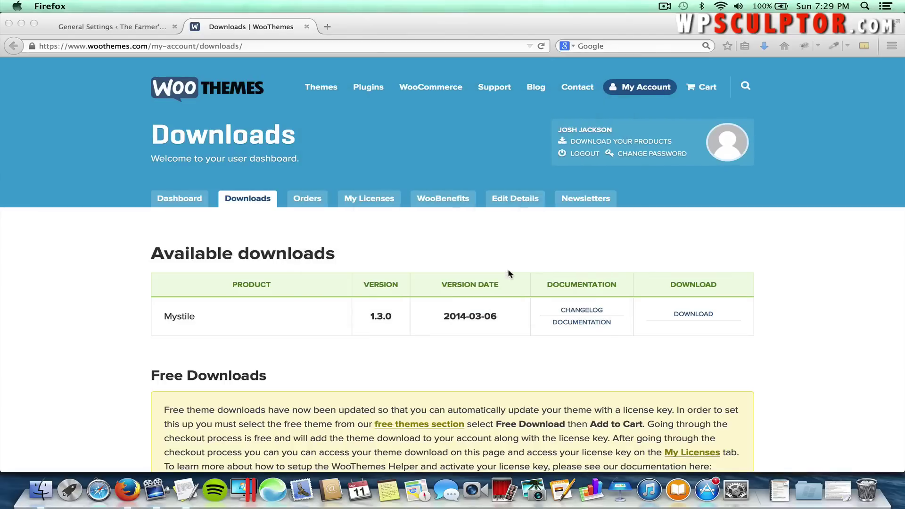
left_click(93, 28)
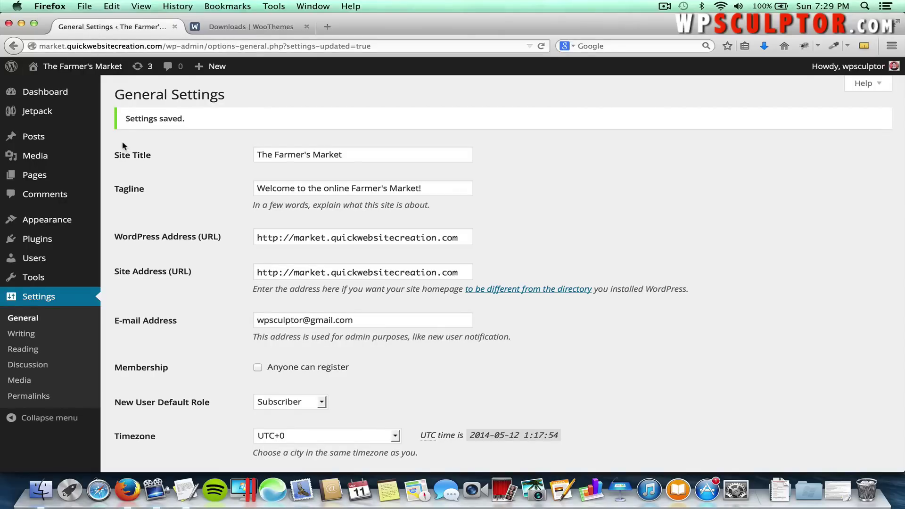
Go to Appearance > Themes and start adding a new theme.
mouse_move(92, 220)
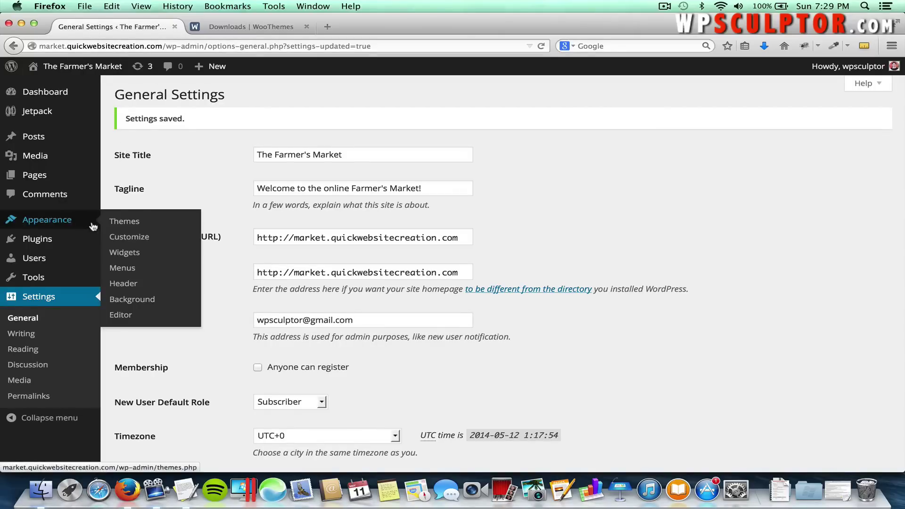
left_click(122, 223)
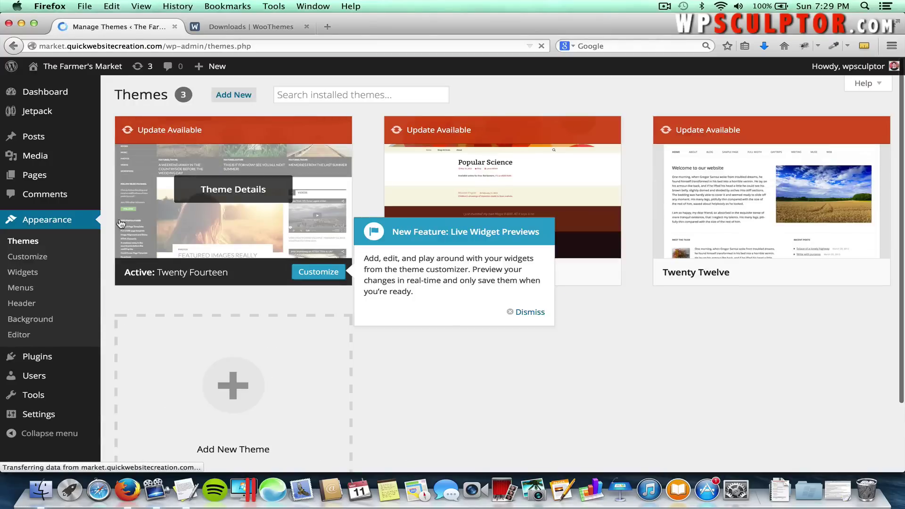
left_click(235, 99)
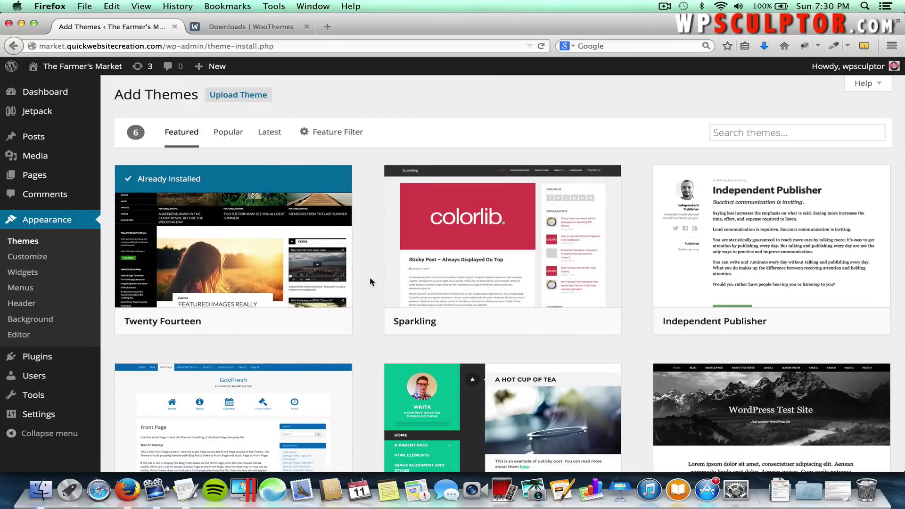
scroll(370, 278, "down", 2)
scroll(369, 282, "down", 5)
scroll(369, 282, "up", 7)
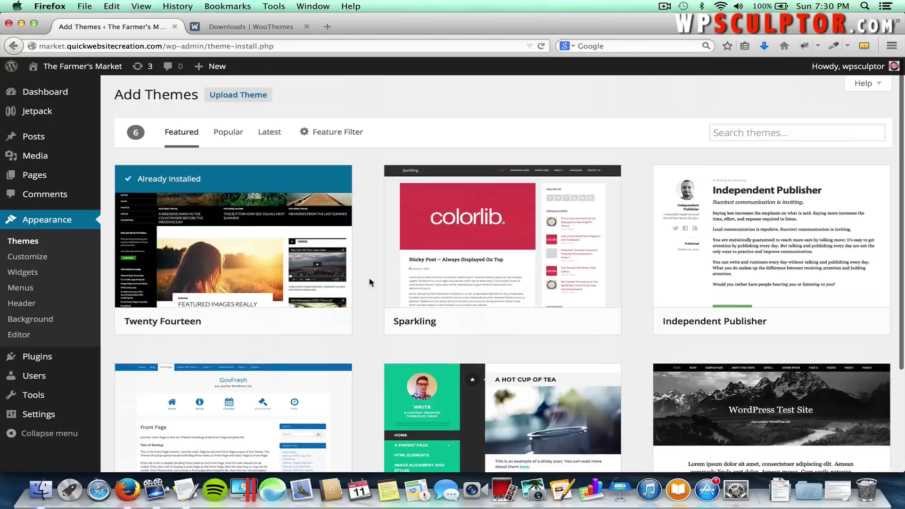
Browse the Popular themes and reveal the Feature Filter options.
left_click(231, 136)
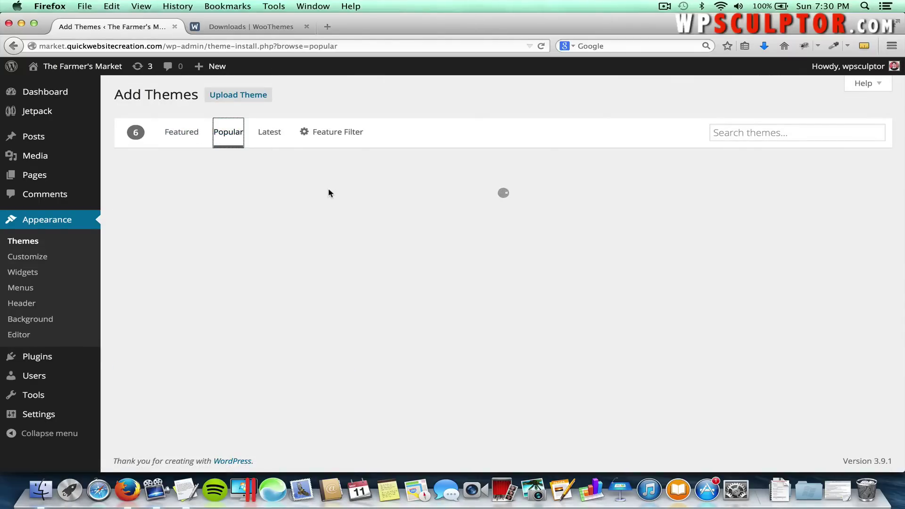
scroll(380, 228, "down", 6)
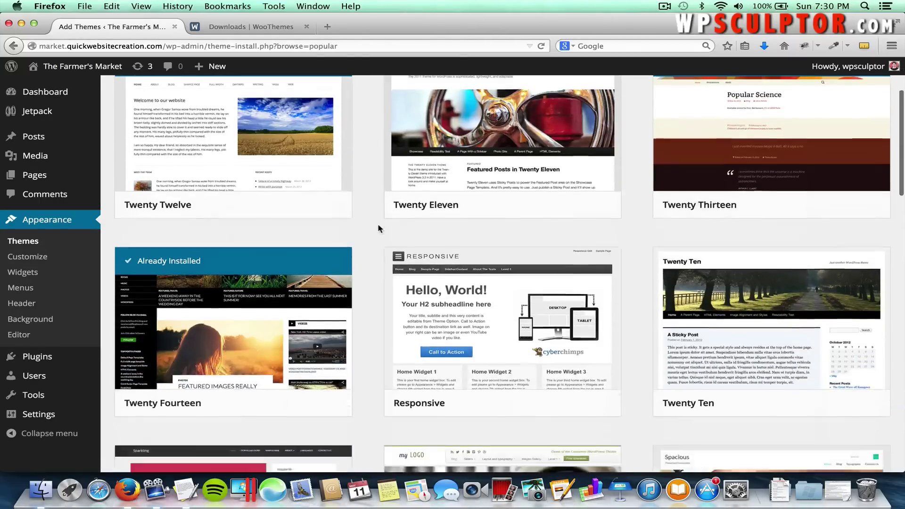
scroll(378, 228, "up", 6)
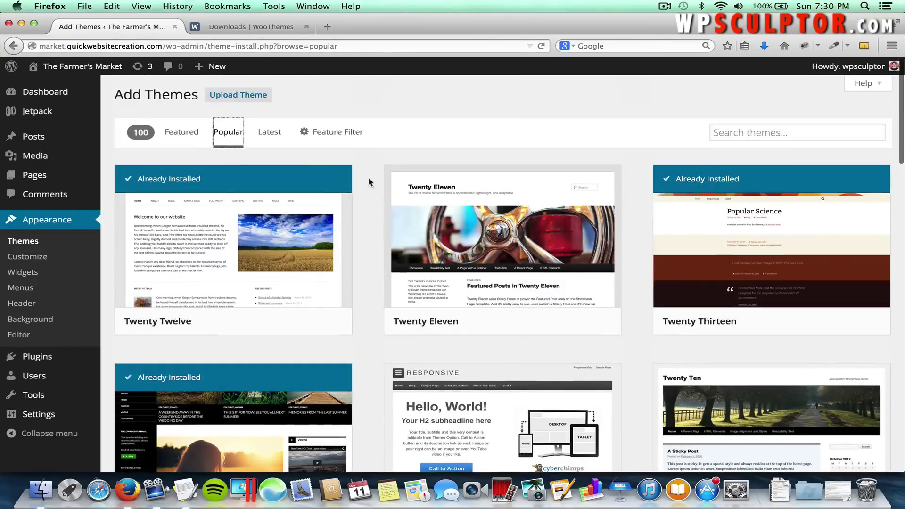
left_click(336, 134)
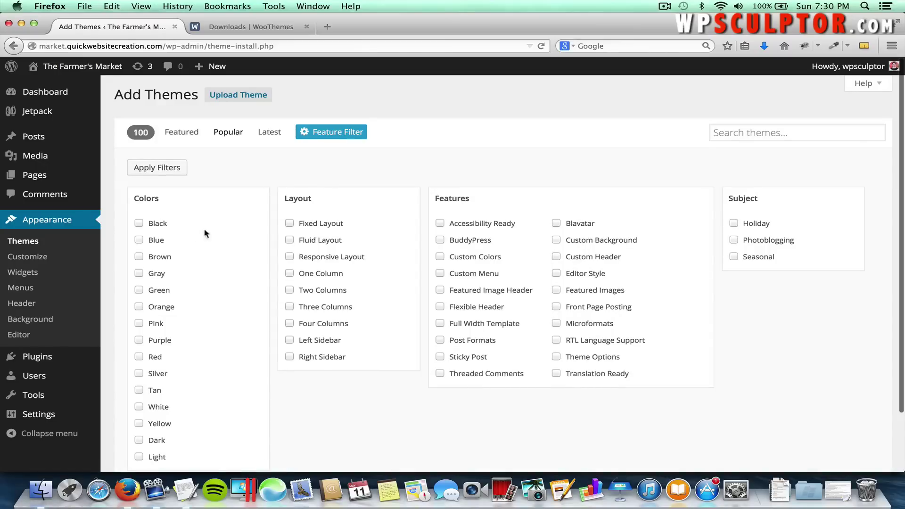
scroll(156, 235, "down", 3)
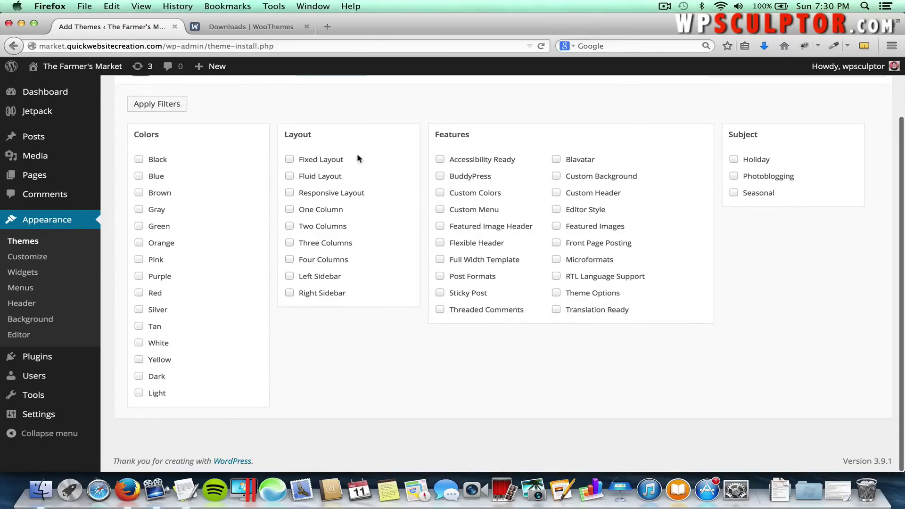
scroll(357, 154, "up", 3)
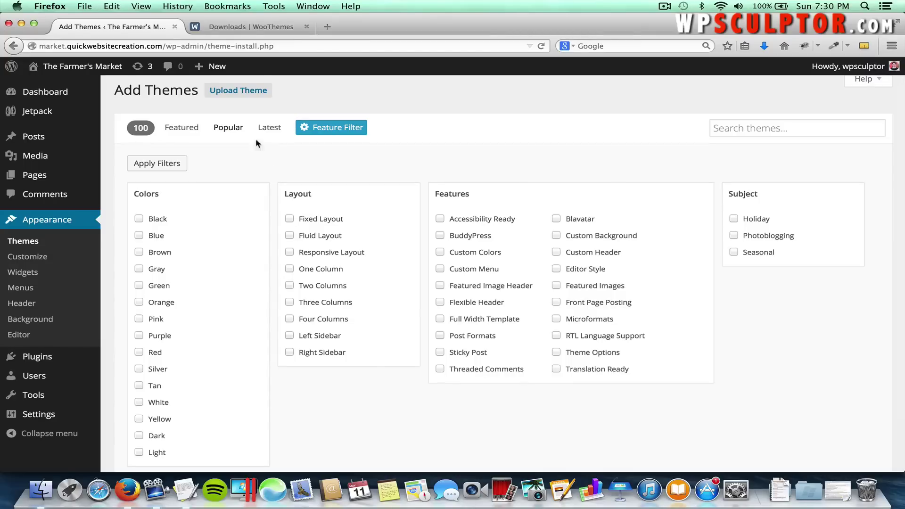
Upload mystile.zip from the Desktop's ecommerce tutorial folder and install it.
left_click(227, 96)
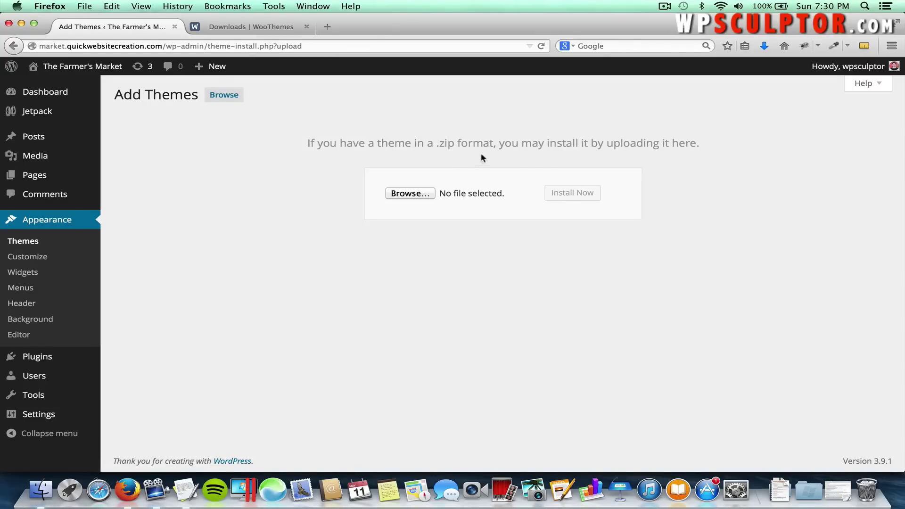
left_click(408, 194)
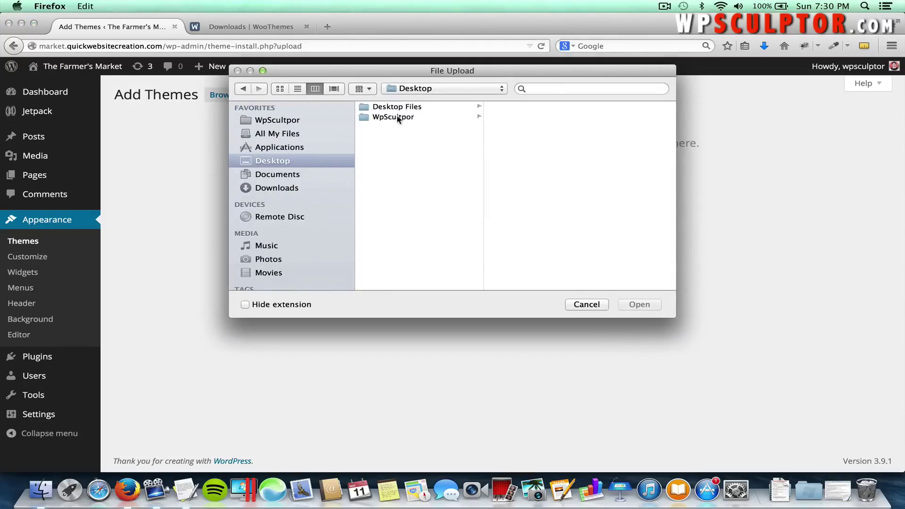
left_click(398, 118)
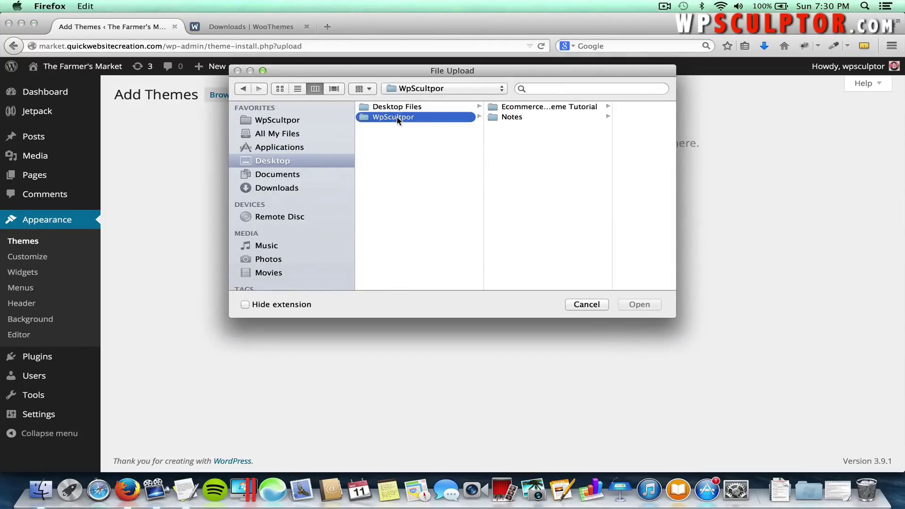
left_click(521, 111)
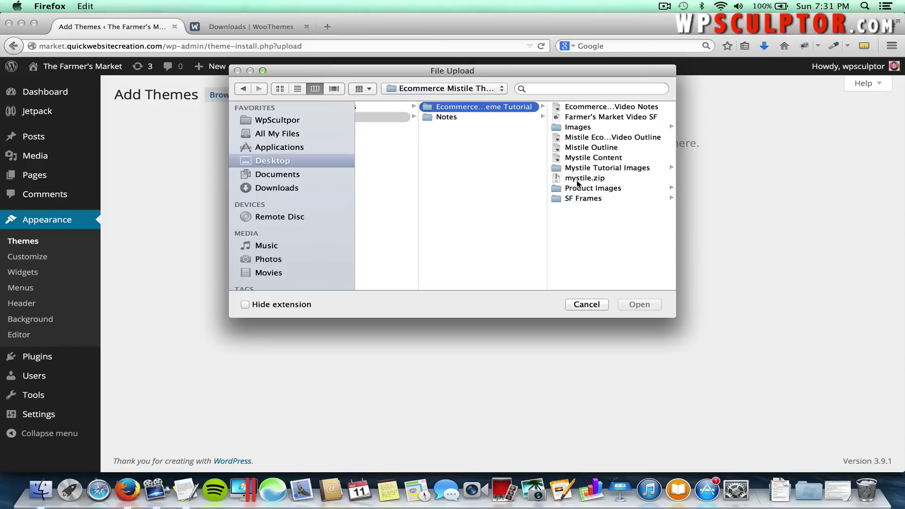
left_click(578, 179)
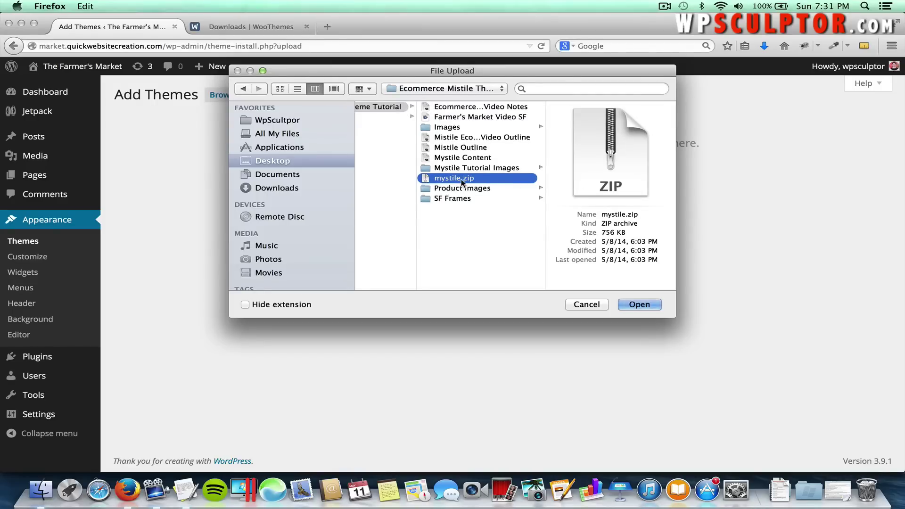
left_click(636, 305)
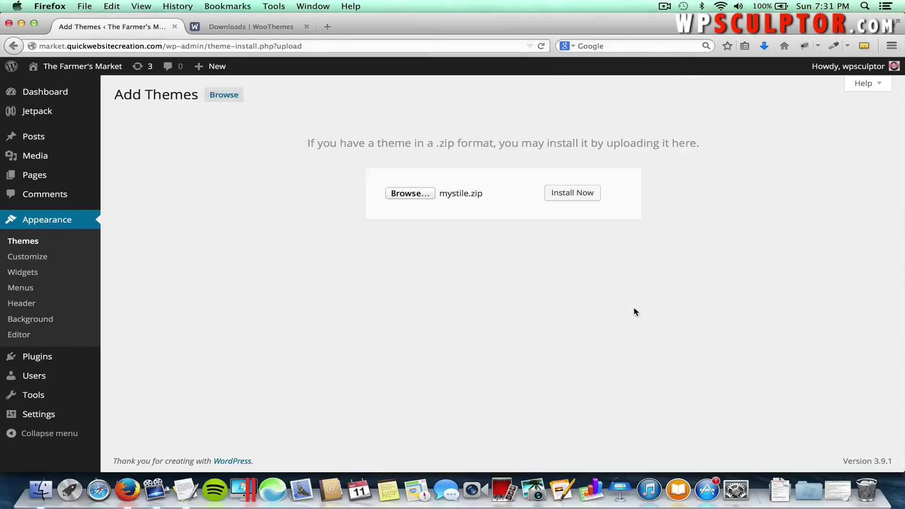
left_click(583, 200)
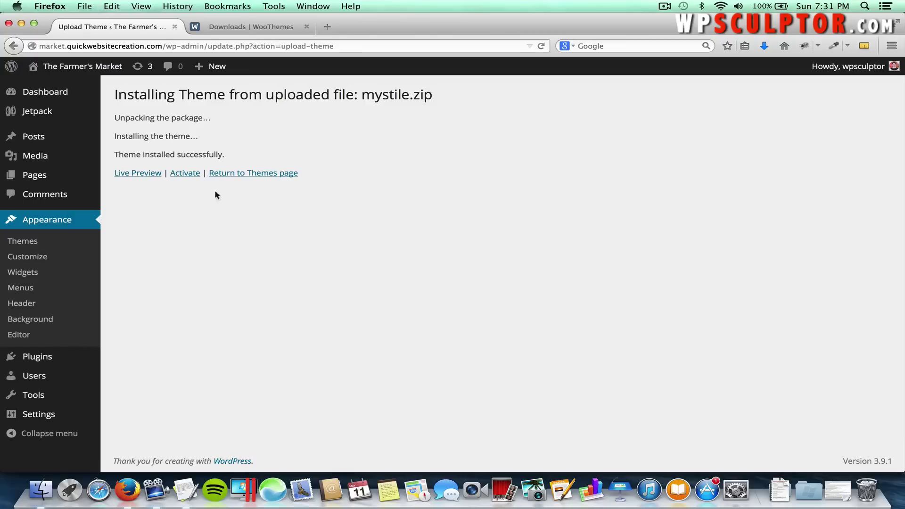
Activate the Mystile theme and view the live Farmer's Market site.
left_click(190, 176)
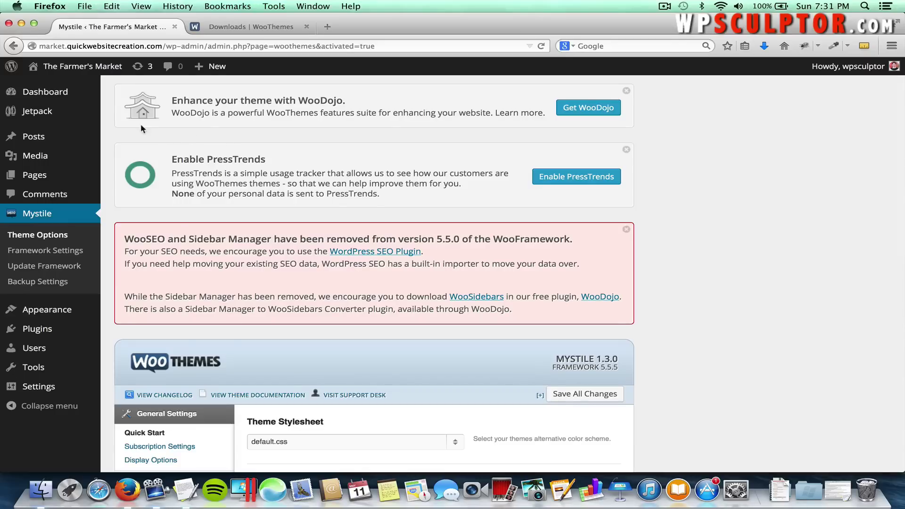
mouse_move(90, 69)
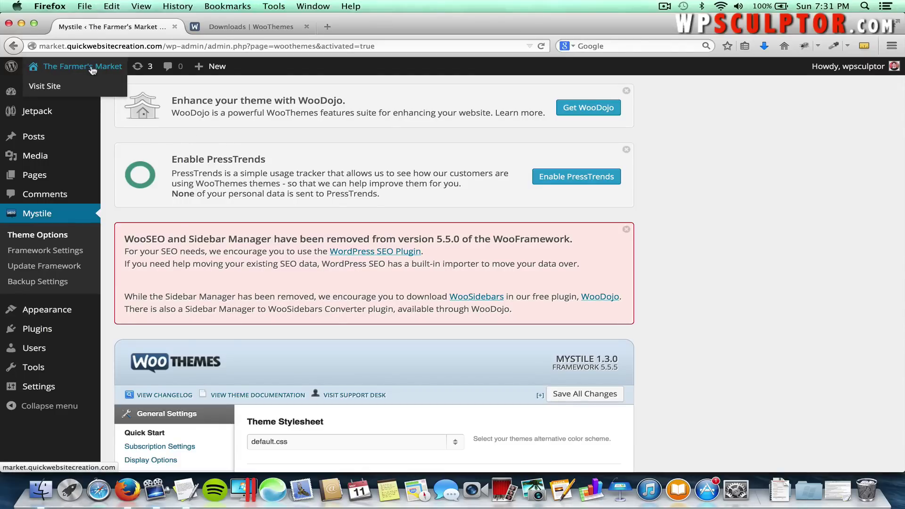
left_click(90, 70)
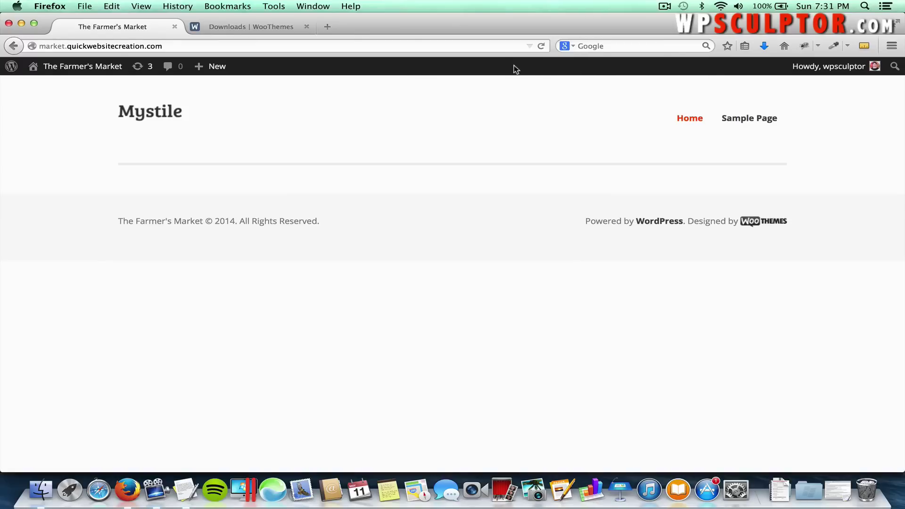
mouse_move(826, 71)
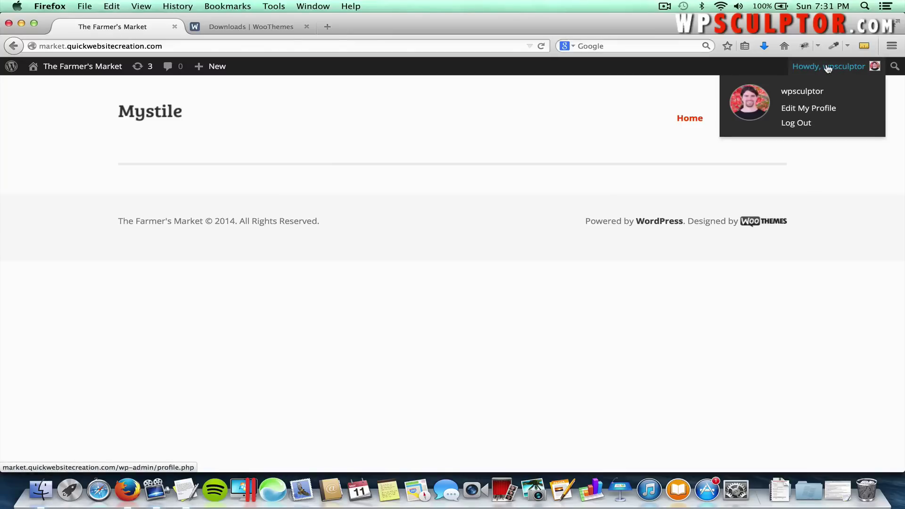
Log out, then go to the site's /wp-admin address.
left_click(803, 122)
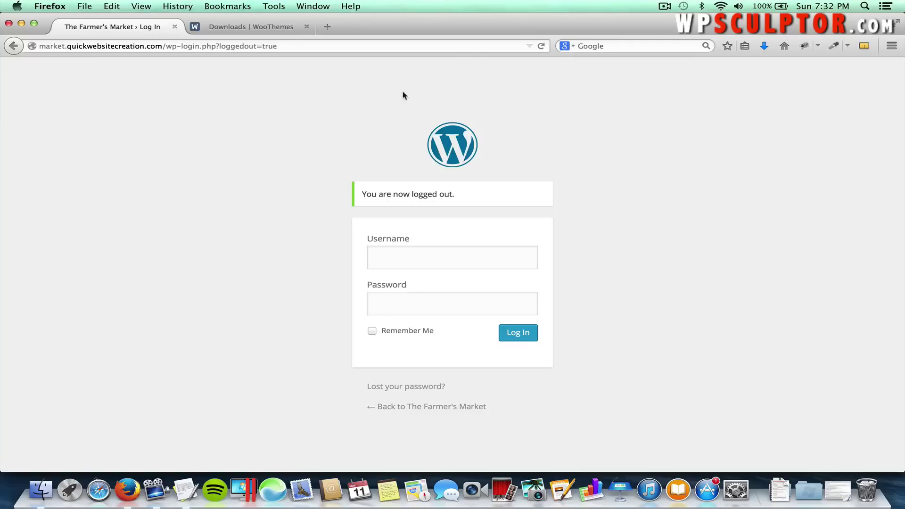
left_click_drag(166, 46, 301, 47)
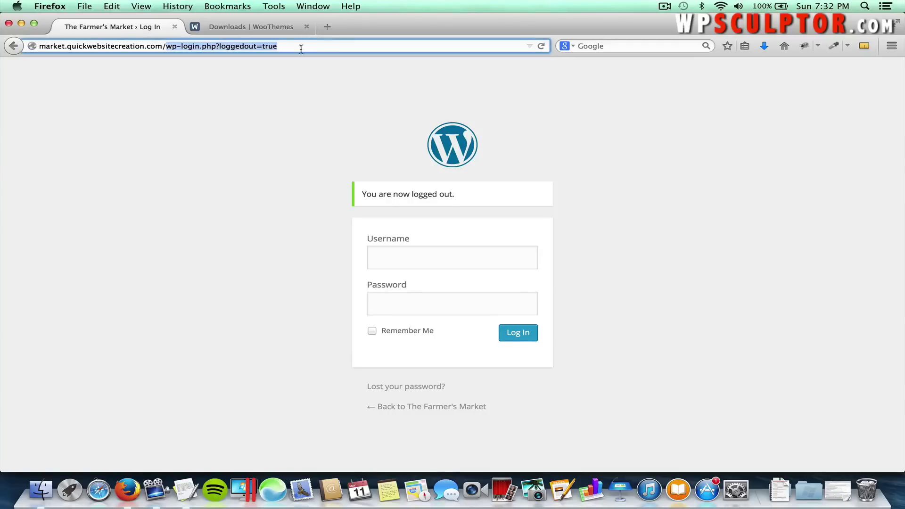
key("BackSpace")
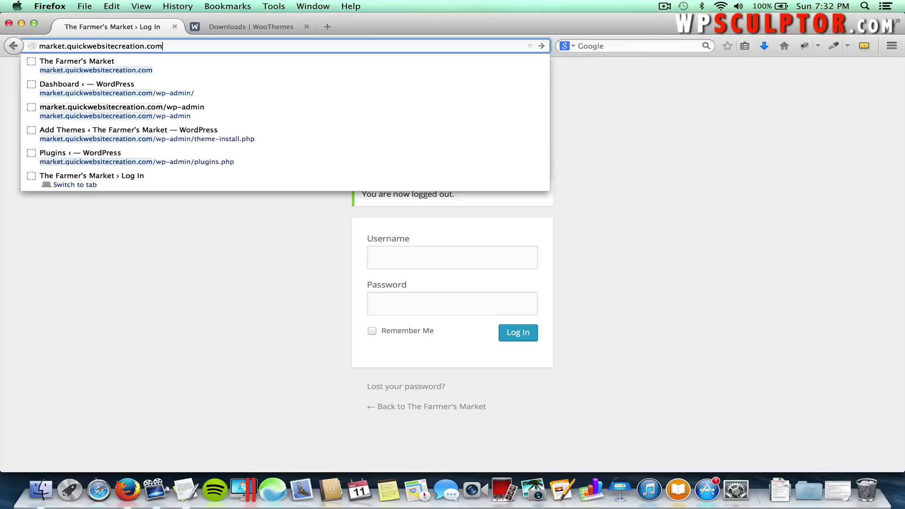
key("Return")
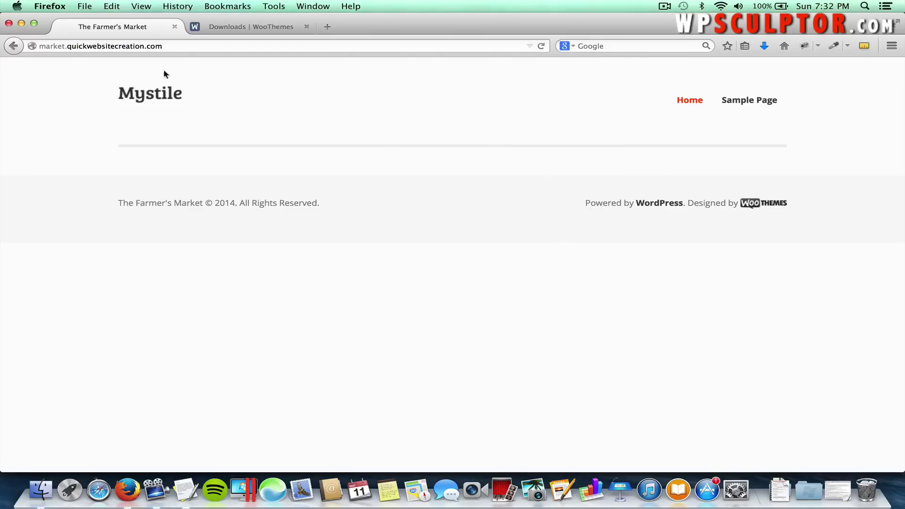
left_click(179, 44)
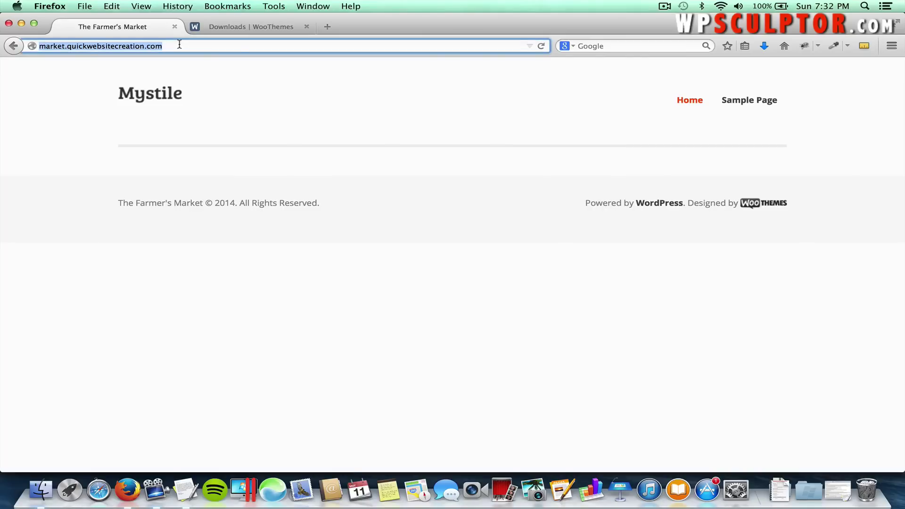
key("Right")
type("/wp")
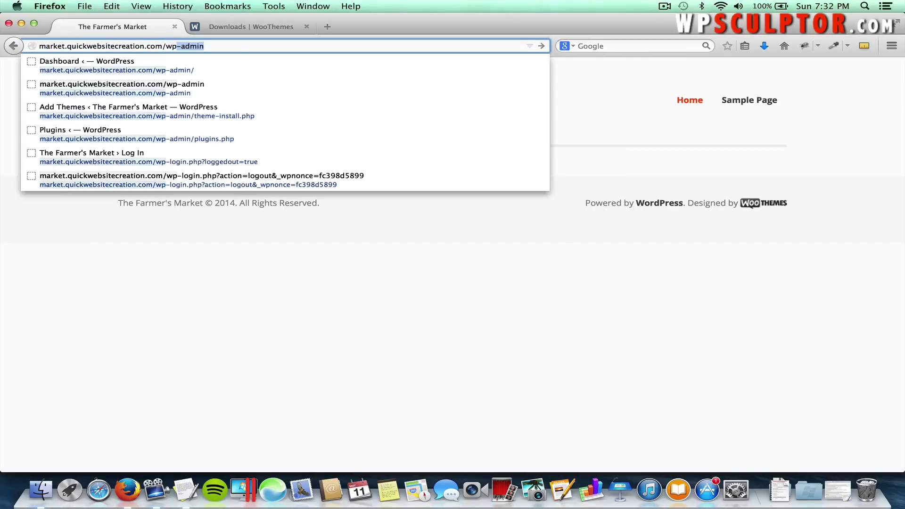
key("Return")
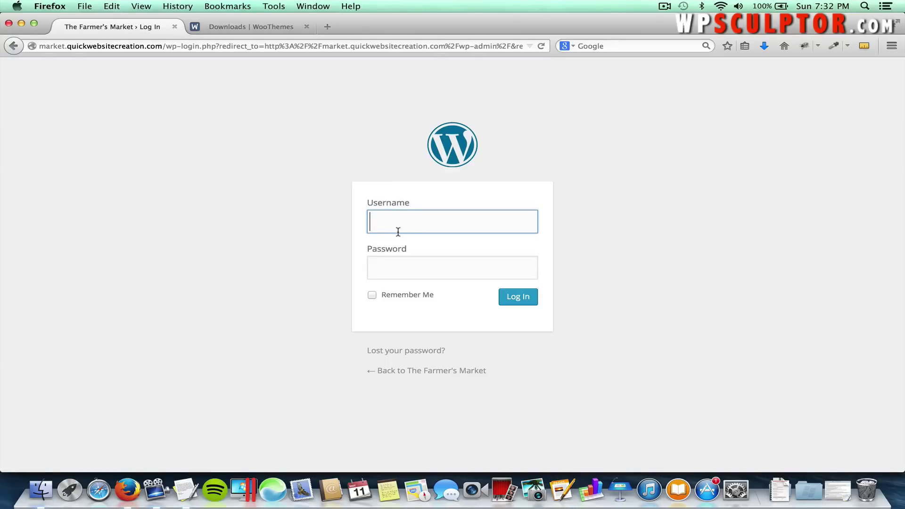
Log back in with the admin username and password.
type("wpsculptor")
key("Tab")
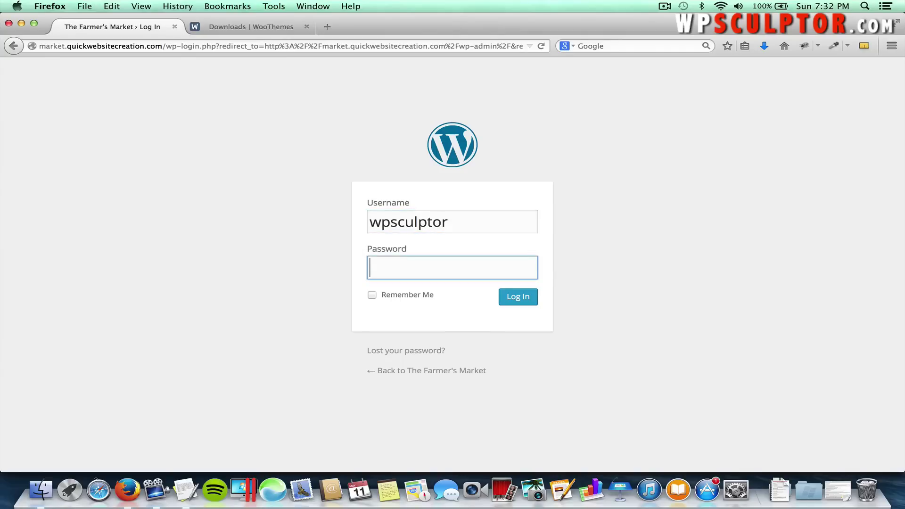
type("•••••••••")
key("Return")
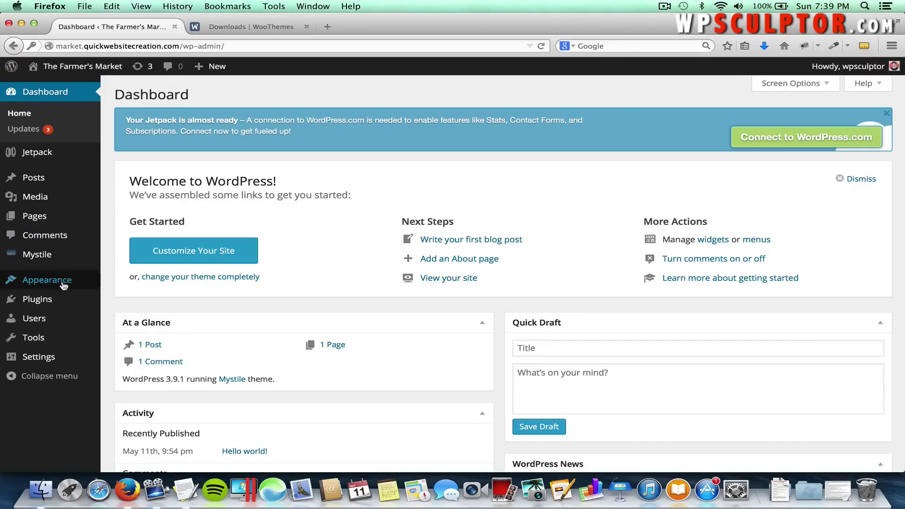
Search Plugins > Add New for woocommerce, then install and activate WooCommerce.
mouse_move(60, 300)
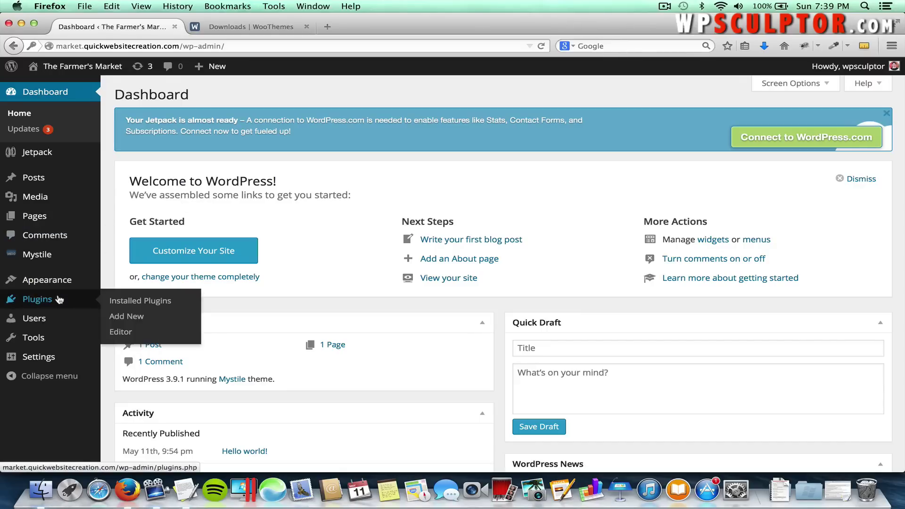
left_click(127, 321)
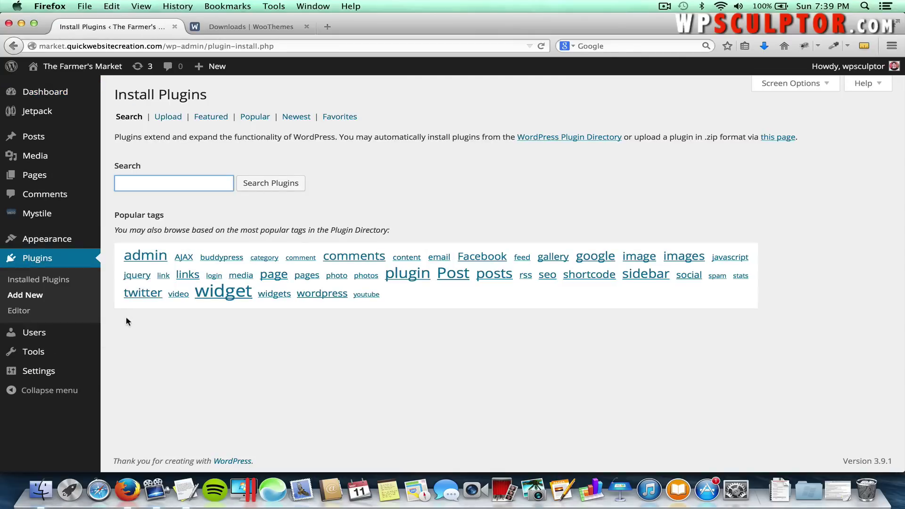
left_click(138, 182)
type("woo")
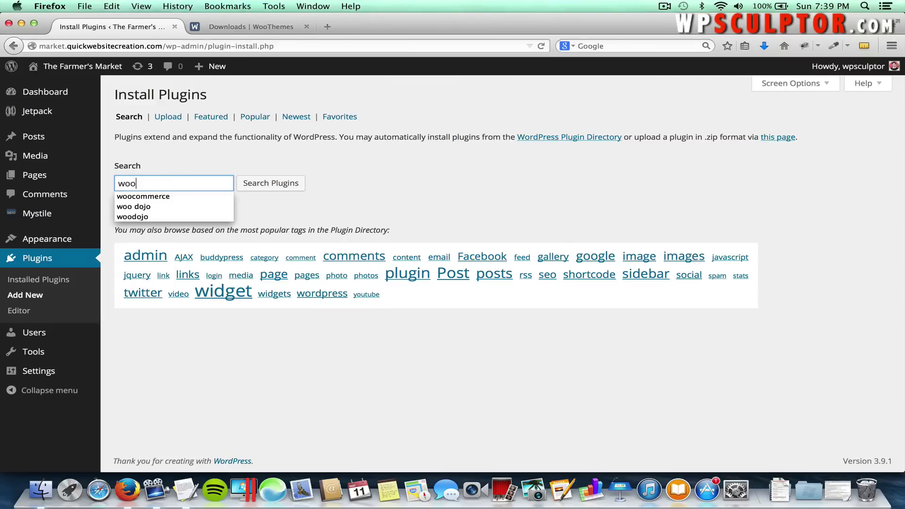
key("Down")
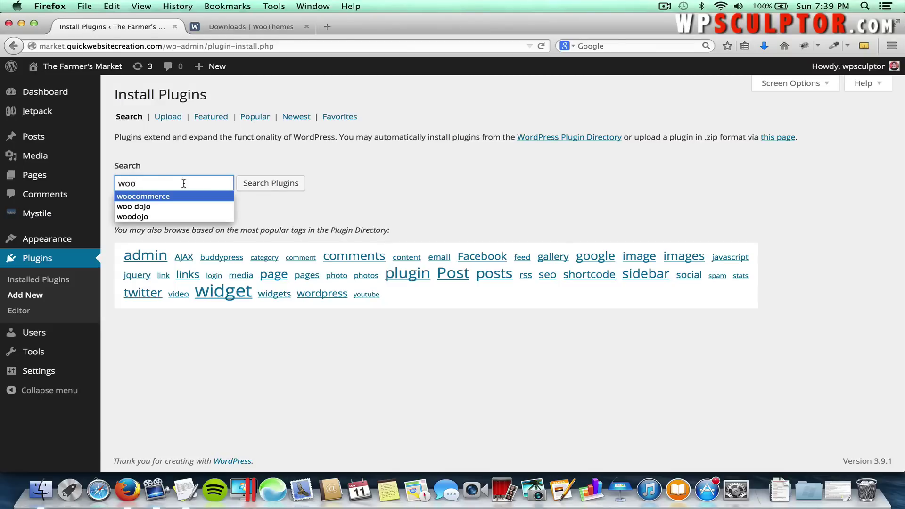
left_click(181, 195)
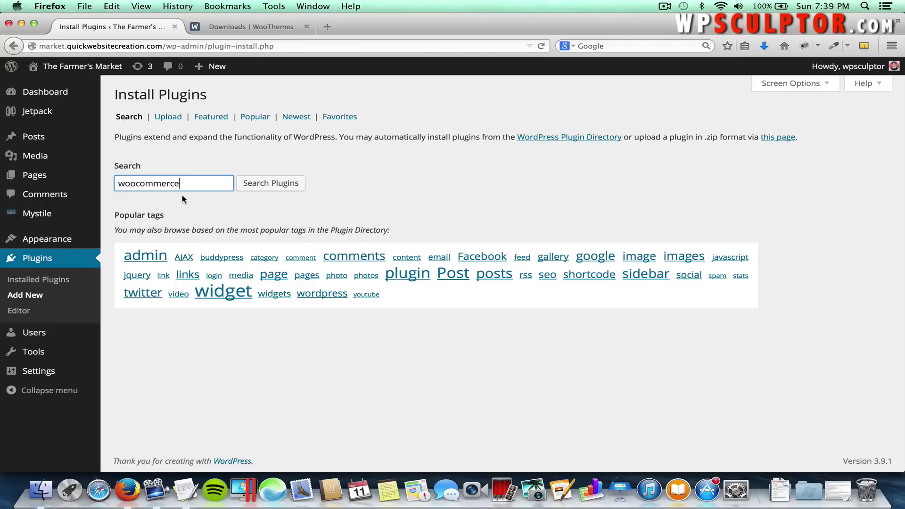
left_click(271, 183)
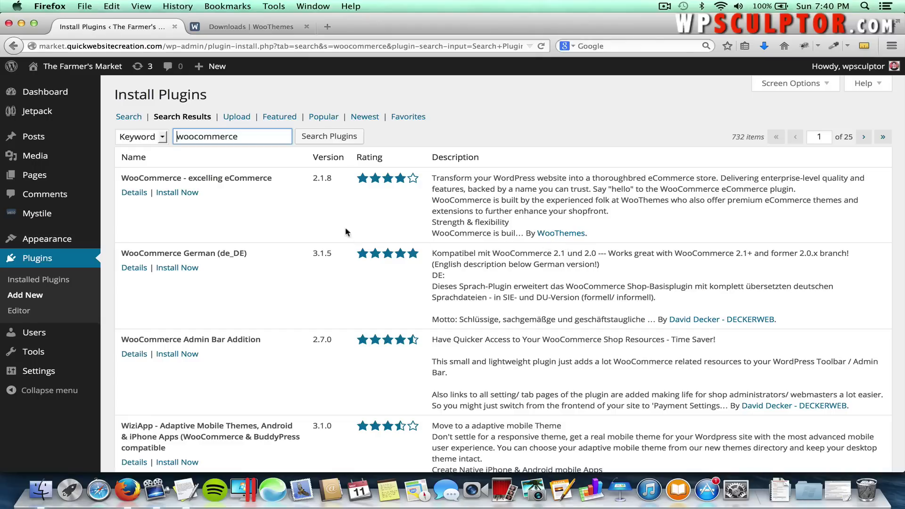
left_click(191, 193)
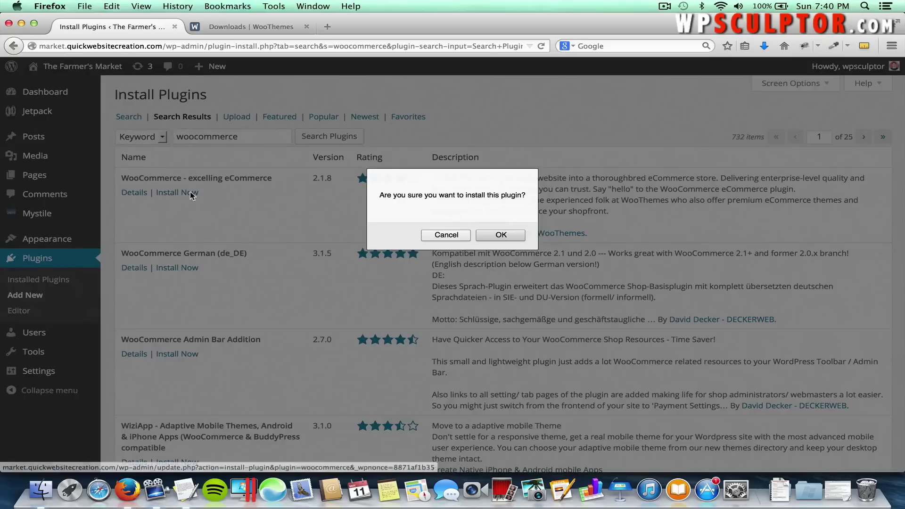
left_click(489, 236)
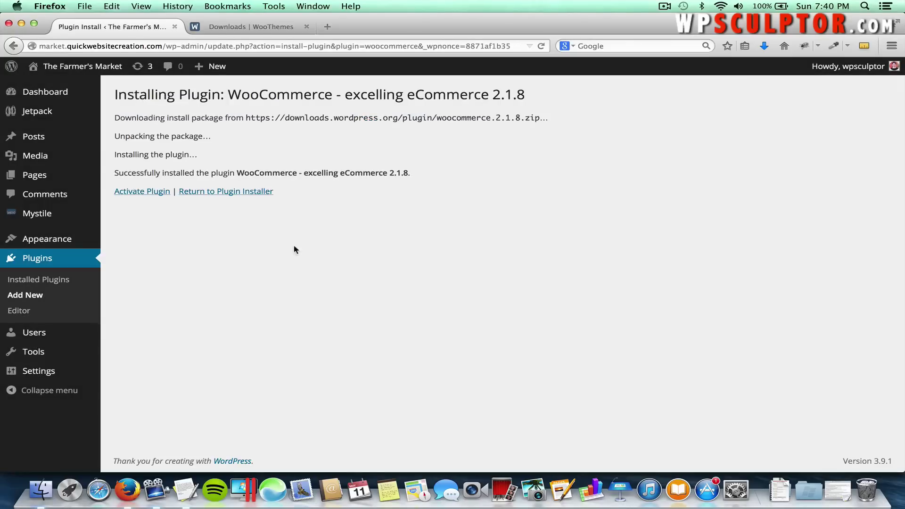
left_click(141, 195)
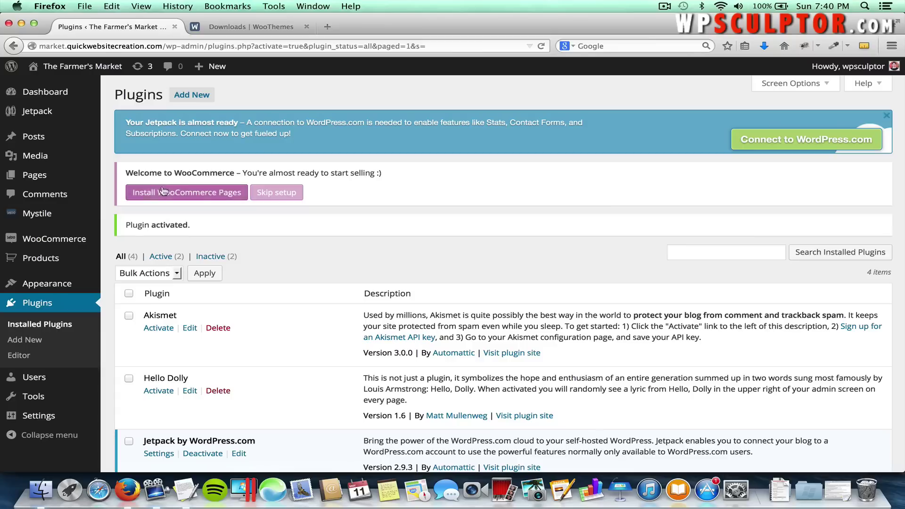
From WooCommerce Settings, install the standard WooCommerce shop pages.
mouse_move(62, 240)
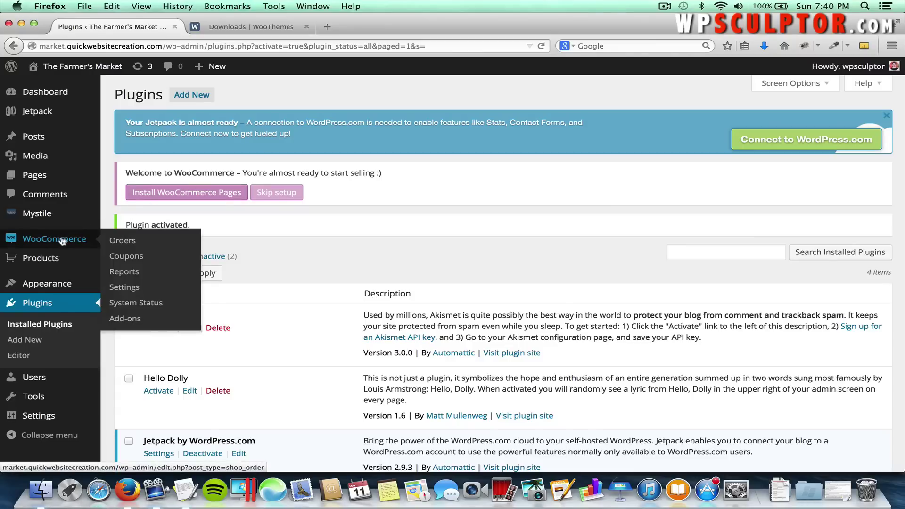
left_click(124, 288)
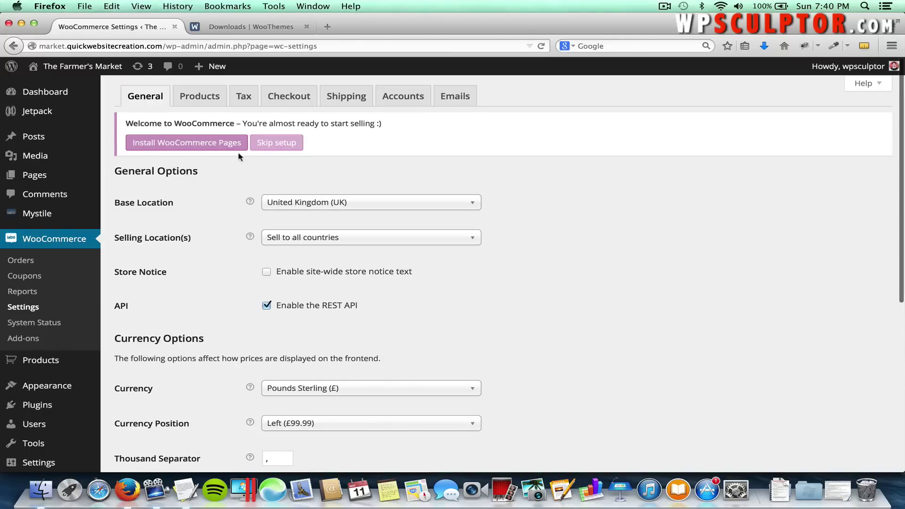
left_click(186, 148)
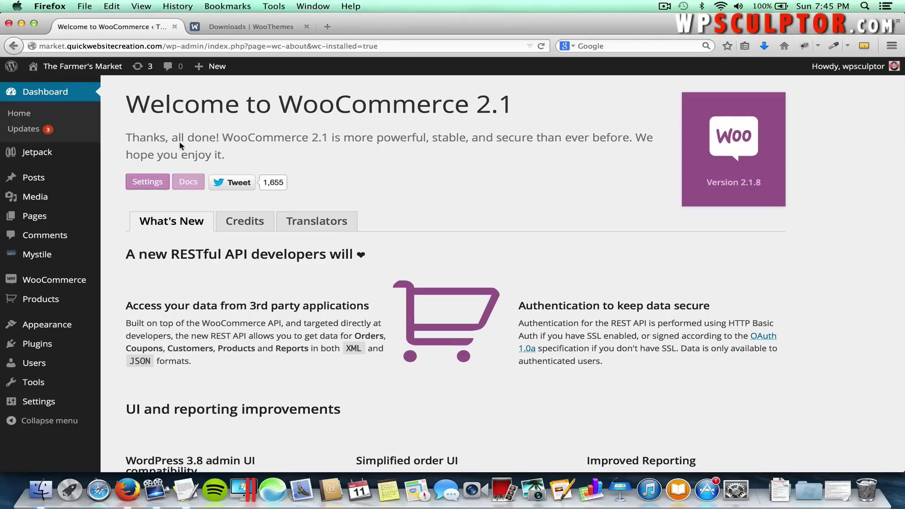
Set the base location to United States (US) — Colorado and sell only to the United States.
mouse_move(85, 284)
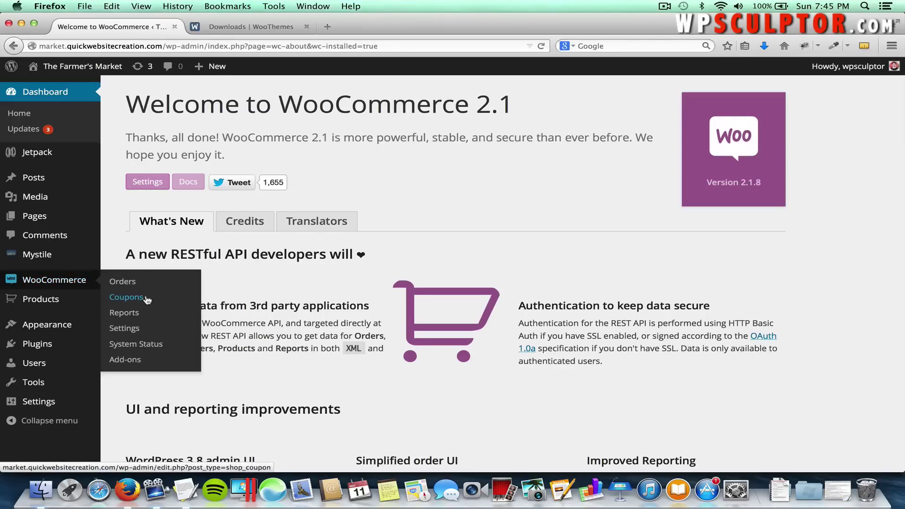
left_click(144, 331)
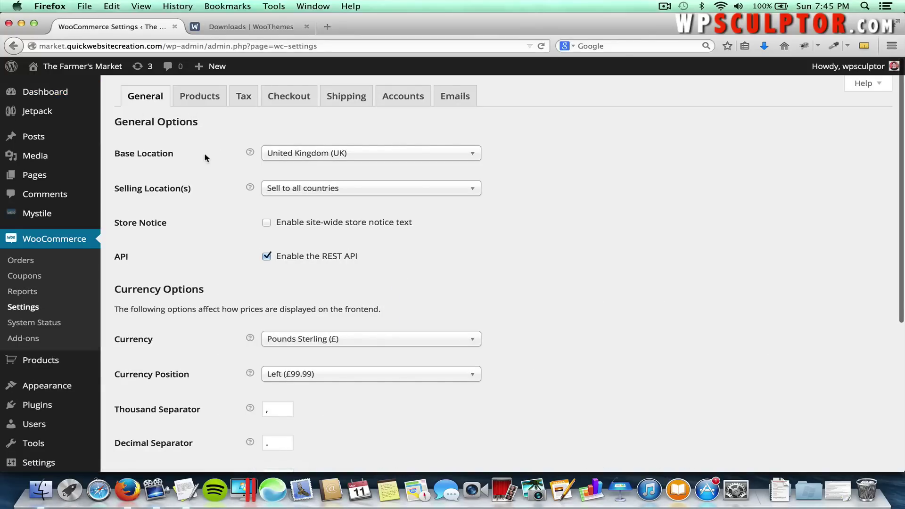
left_click(309, 160)
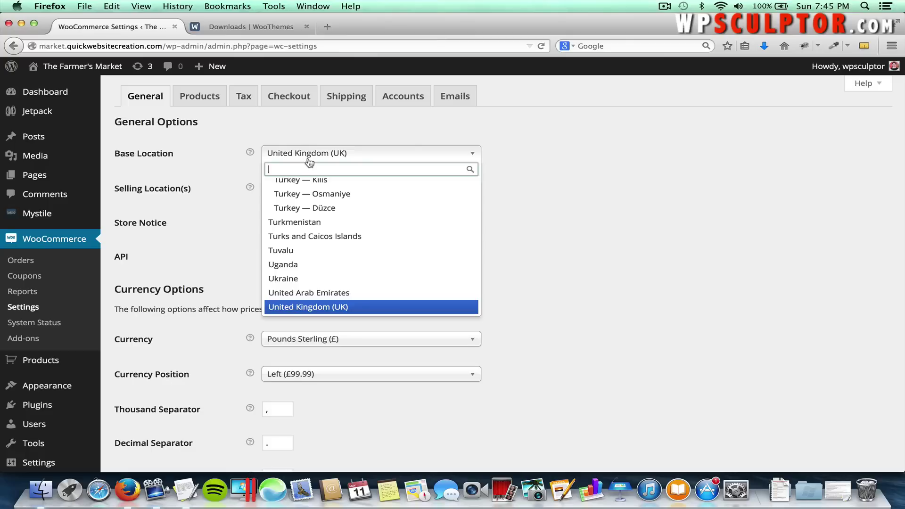
type("colo")
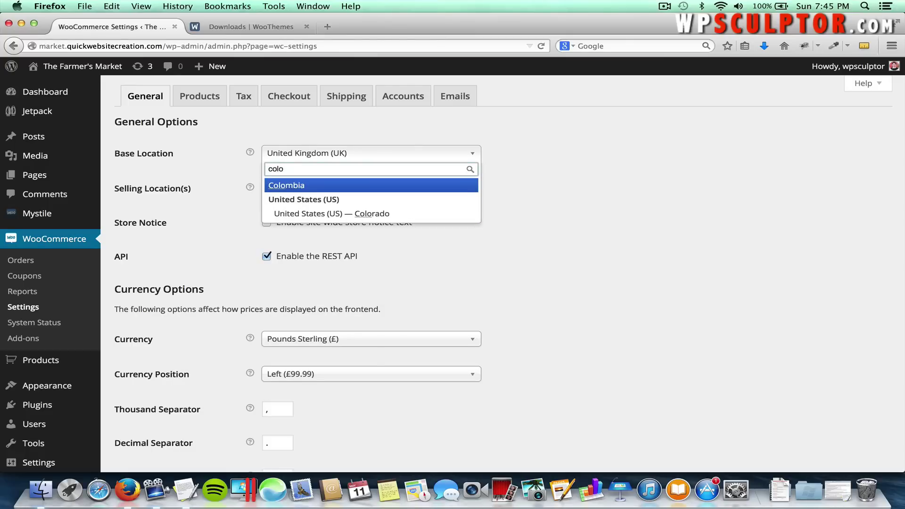
left_click(307, 215)
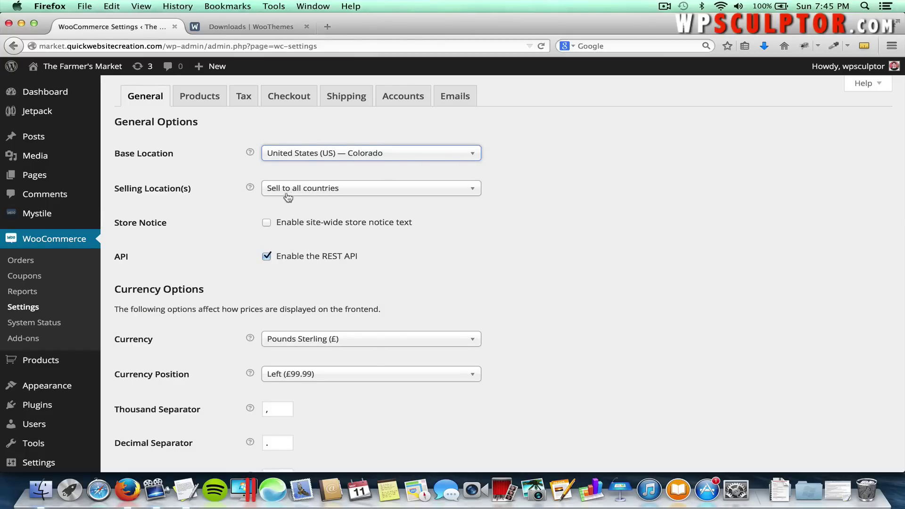
left_click(321, 190)
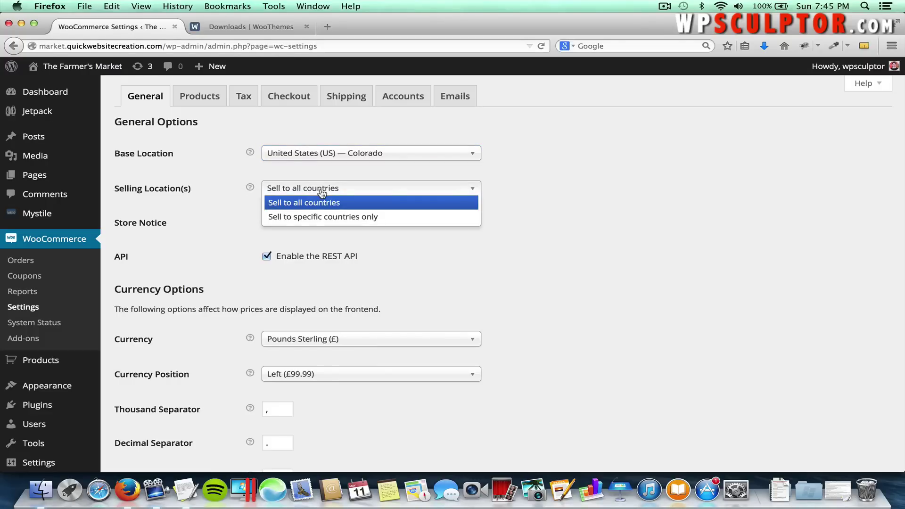
left_click(343, 216)
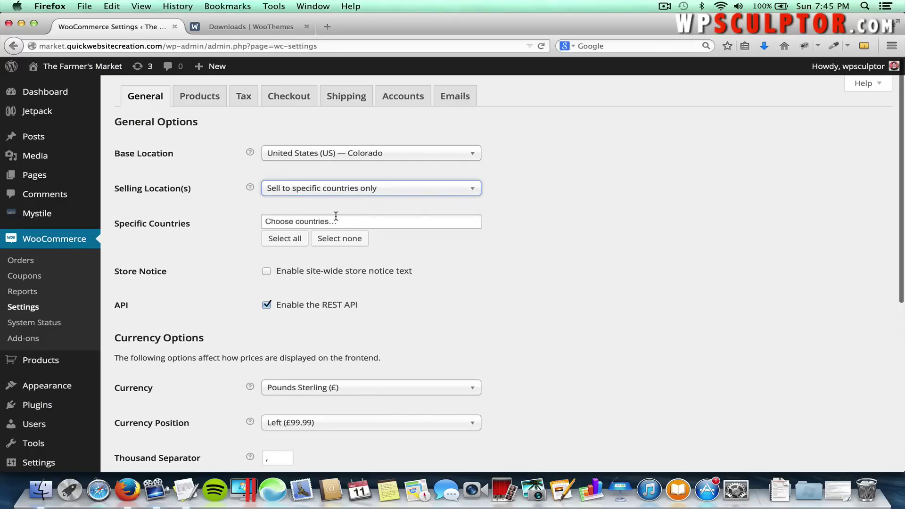
left_click(336, 219)
type("United ")
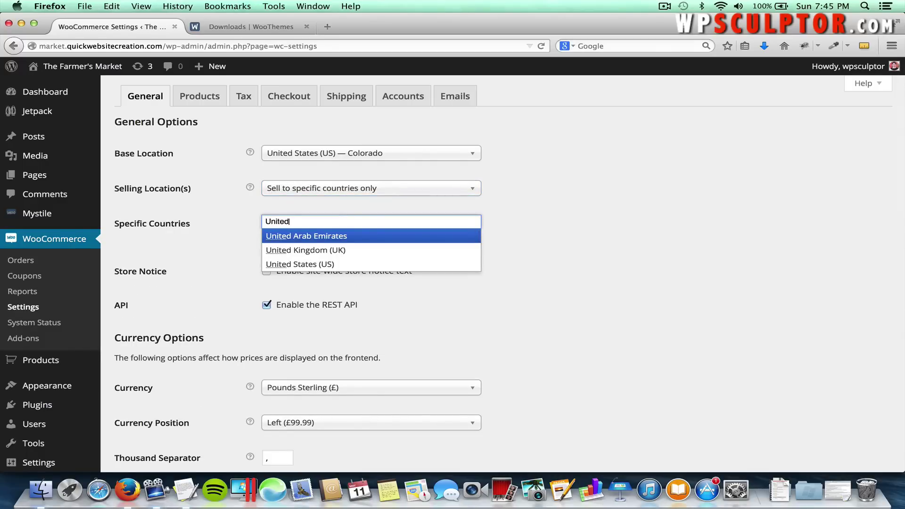
type("States")
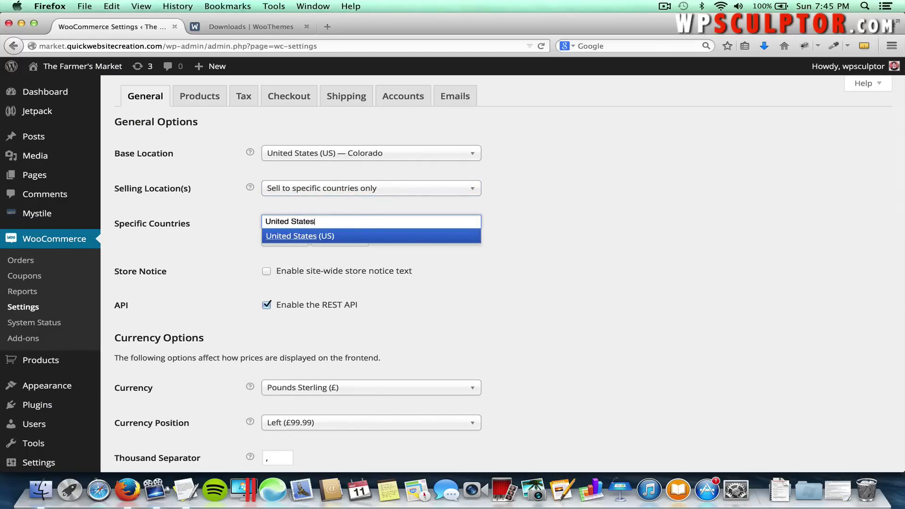
left_click(319, 236)
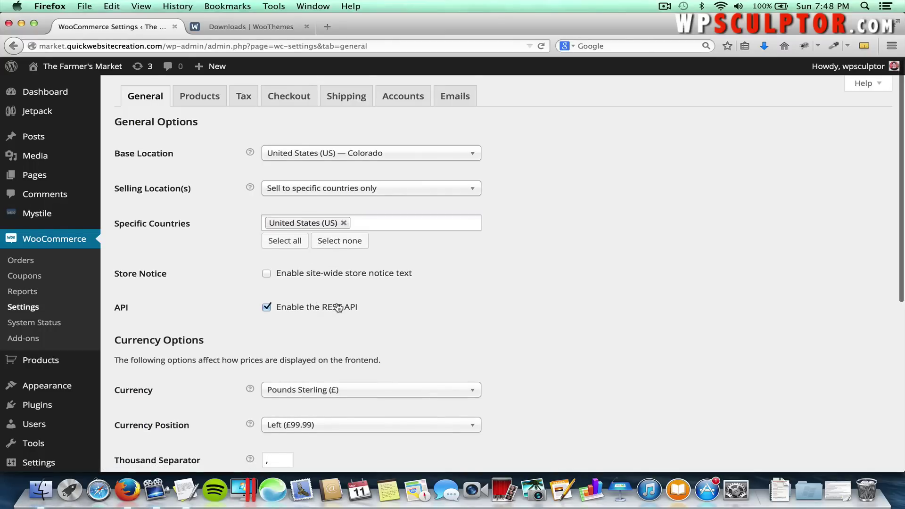
Switch the store currency to US Dollars ($) and save the General settings.
scroll(338, 307, "down", 3)
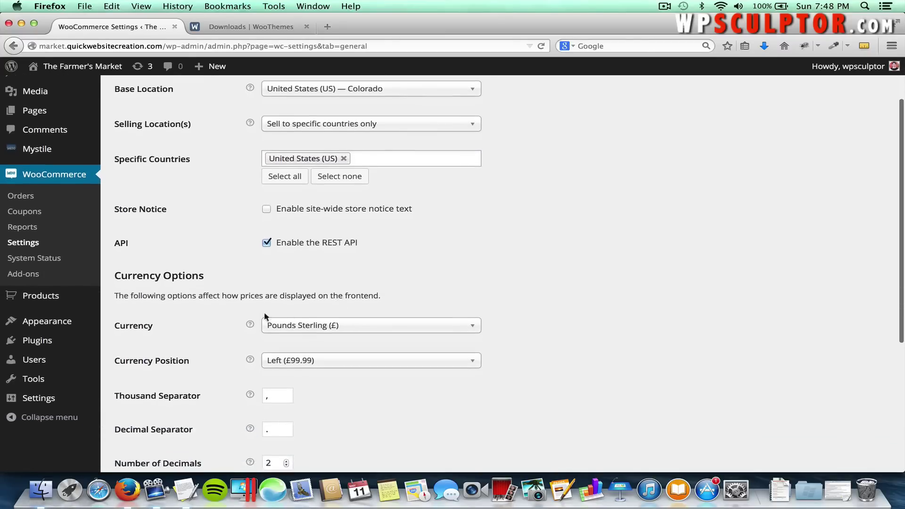
left_click(314, 326)
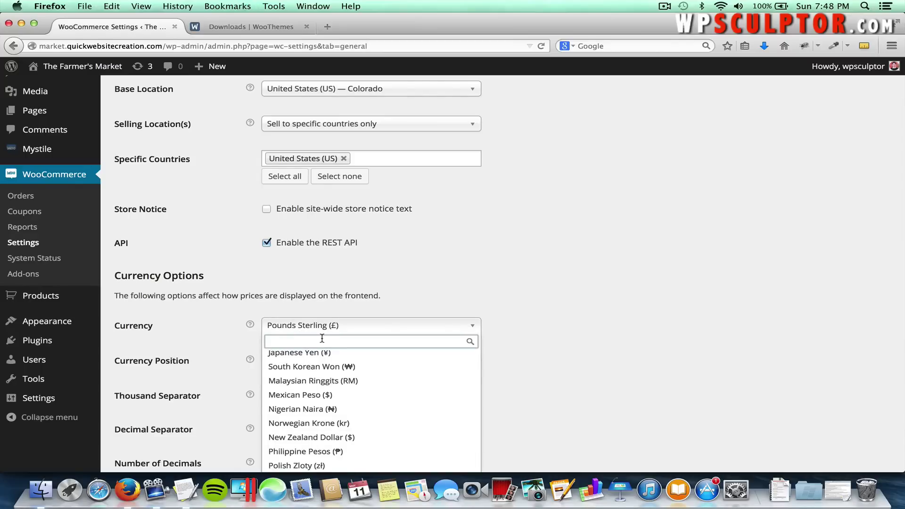
type("doll")
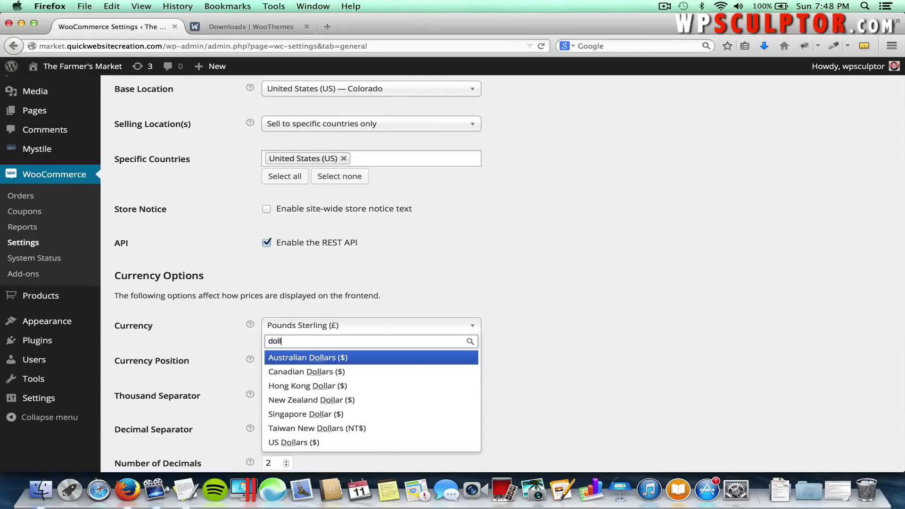
left_click(303, 442)
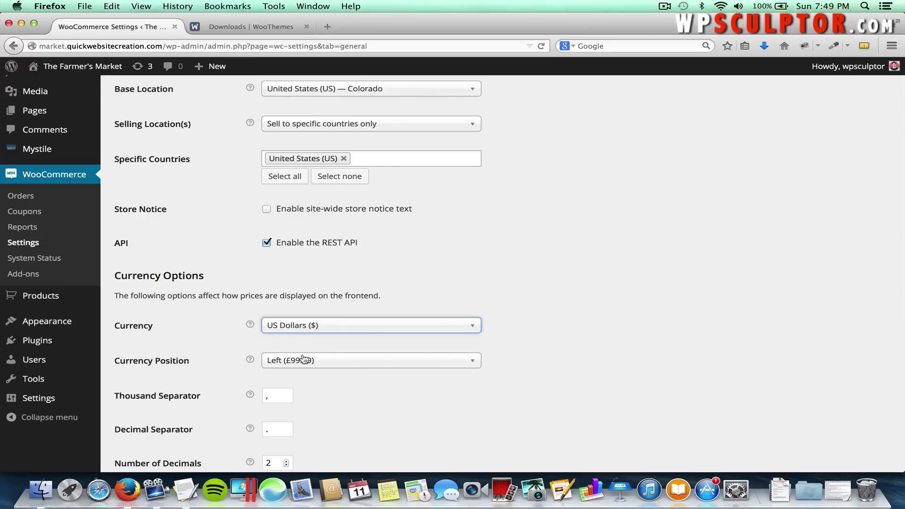
scroll(236, 387, "down", 3)
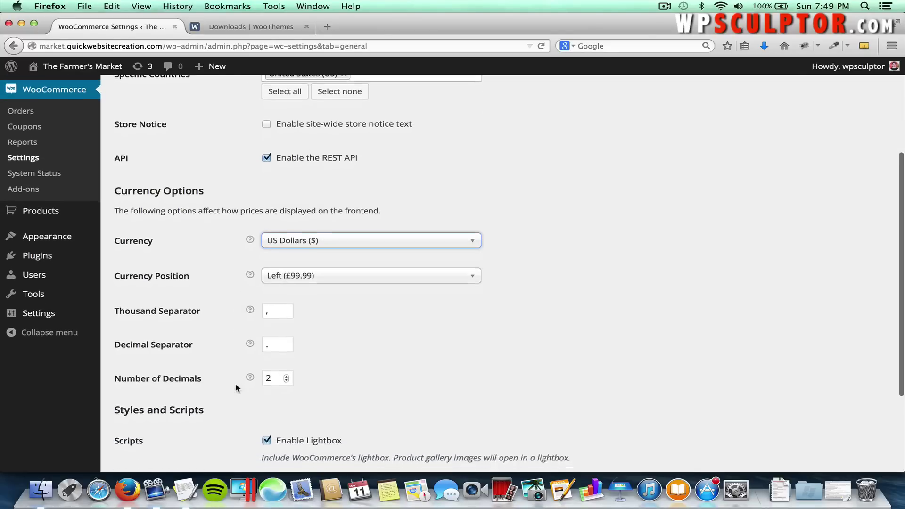
scroll(236, 387, "down", 4)
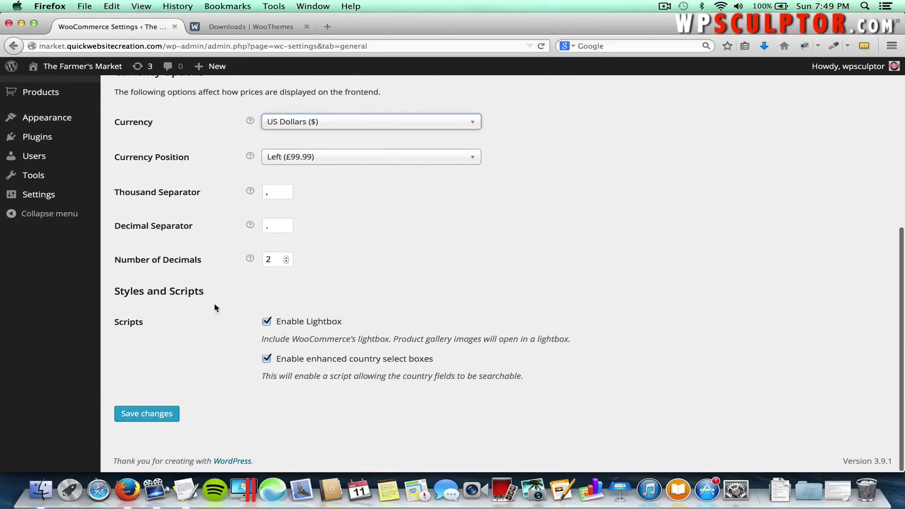
left_click(150, 418)
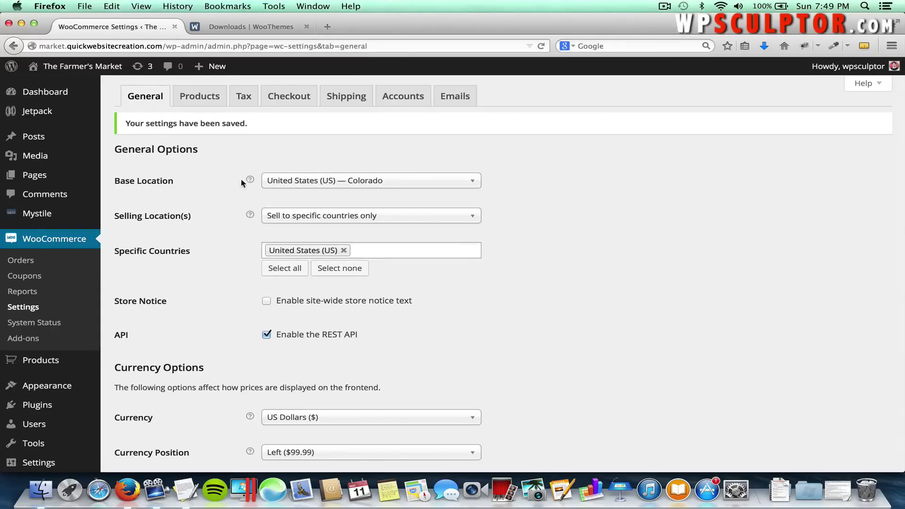
Save the Checkout settings, keeping coupons and guest checkout enabled.
left_click(278, 94)
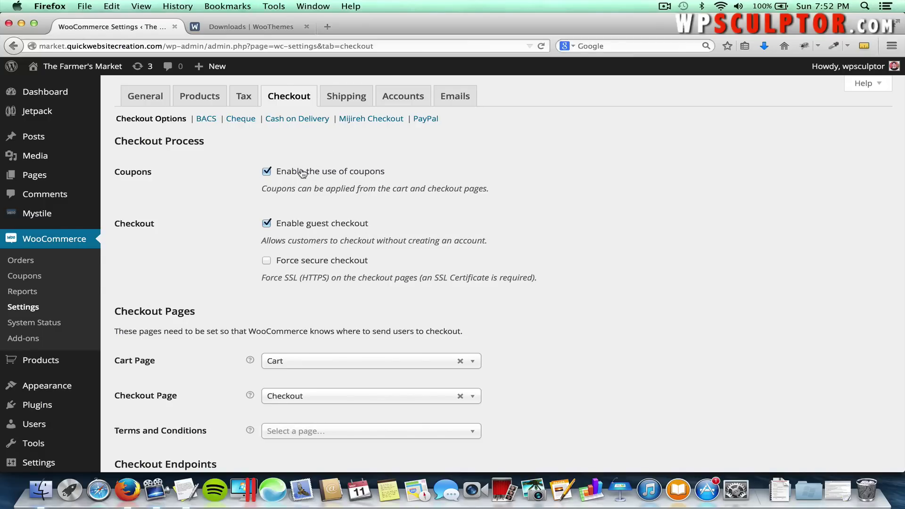
scroll(299, 171, "down", 5)
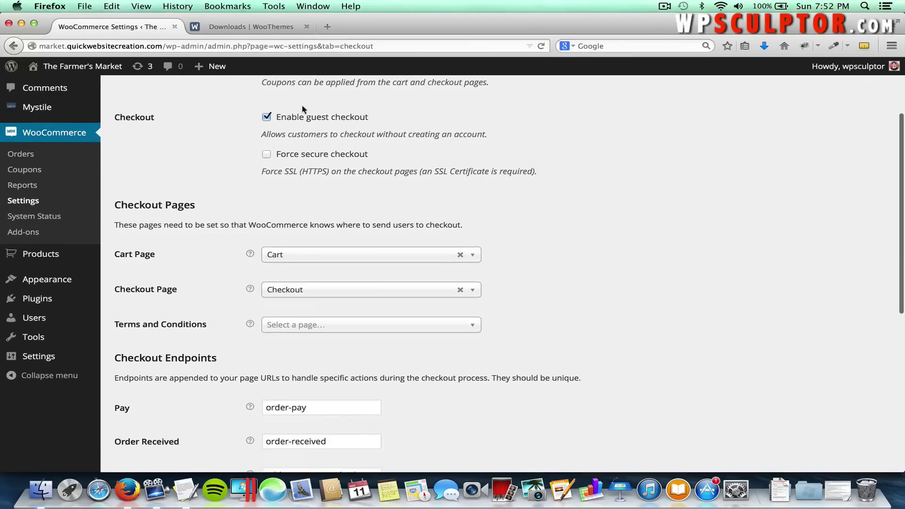
scroll(222, 214, "down", 10)
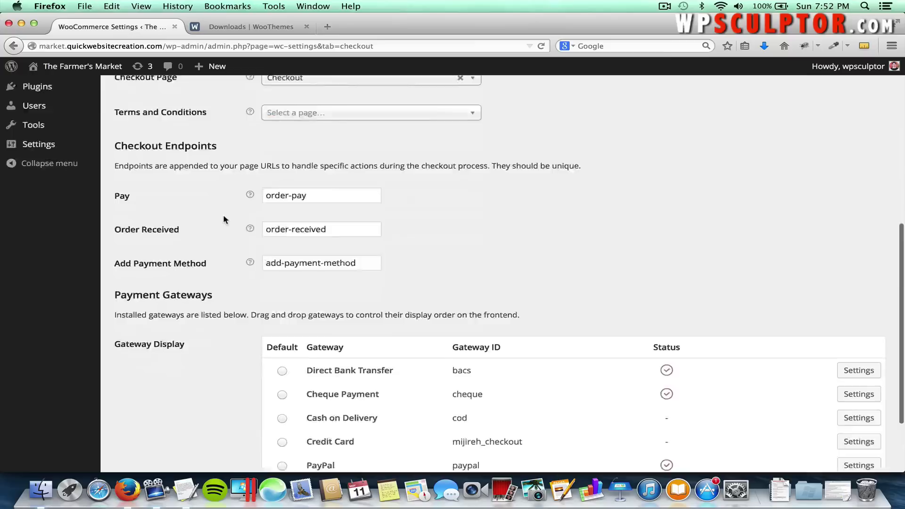
left_click(154, 414)
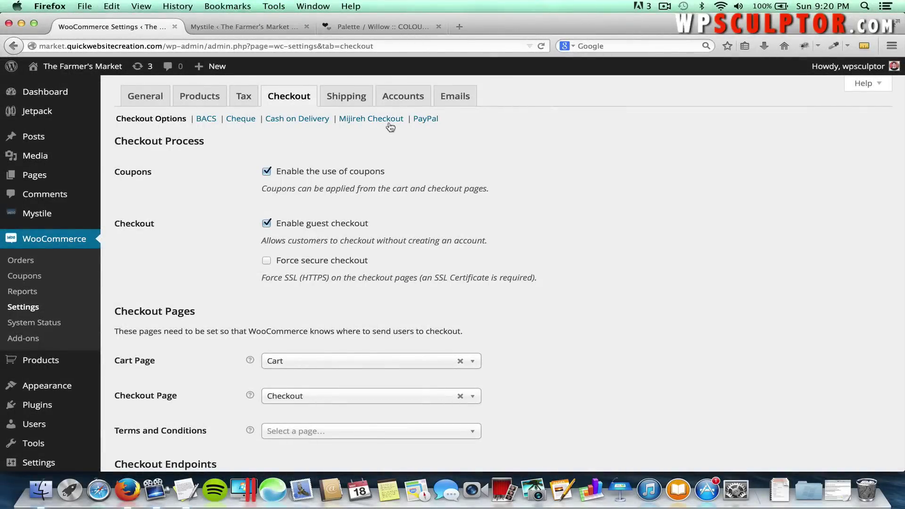
Enable registration on the My Account page and save the Accounts settings.
left_click(406, 98)
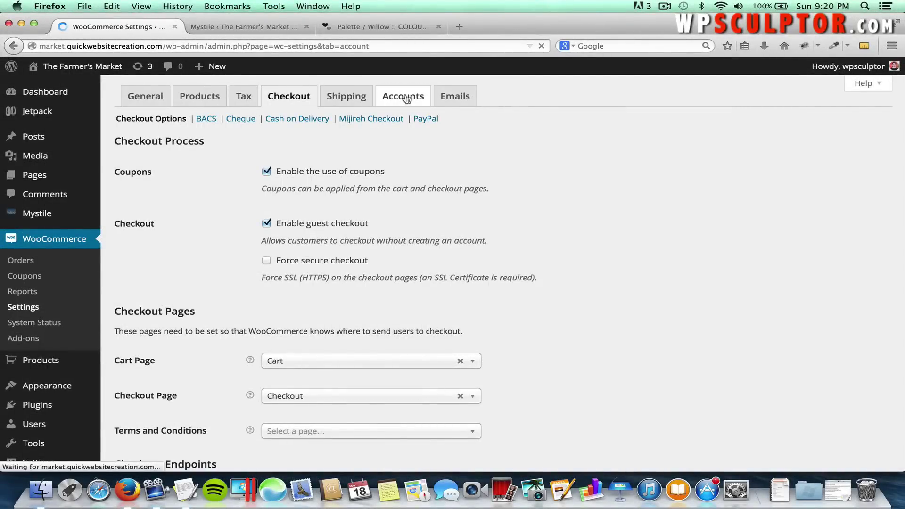
scroll(392, 212, "down", 5)
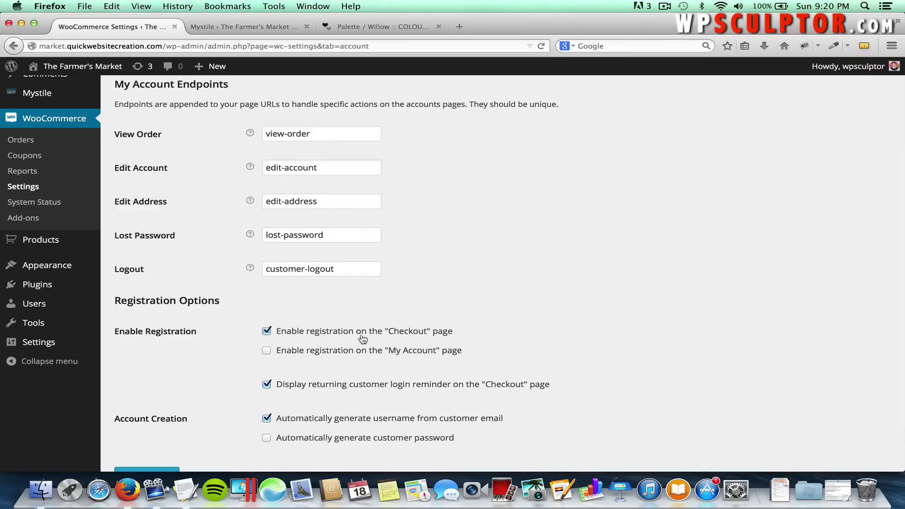
left_click(268, 352)
scroll(377, 361, "down", 2)
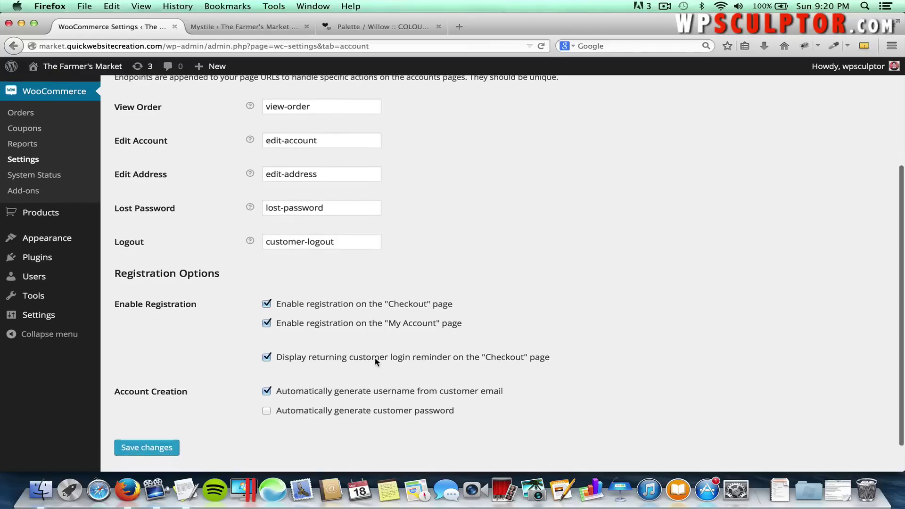
left_click(148, 430)
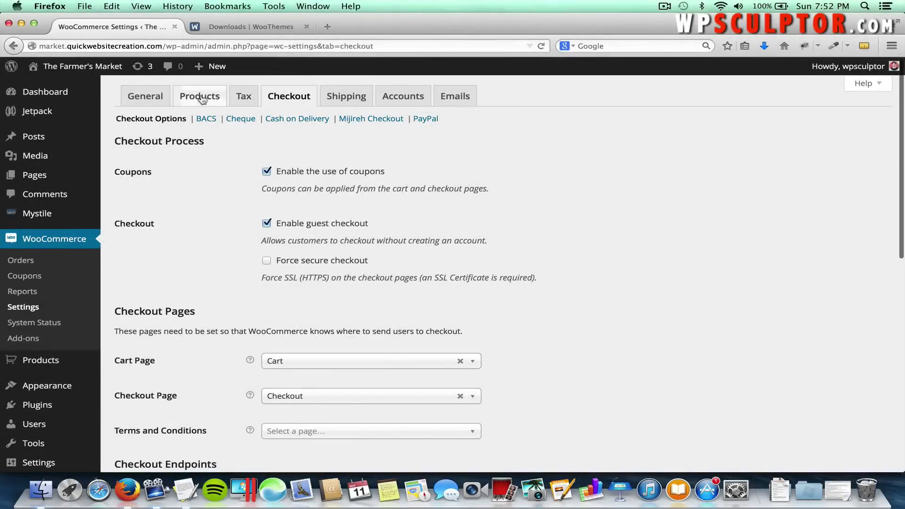
In the Products settings, go to Product Image Sizes and select the 150 Catalog Images width.
left_click(202, 98)
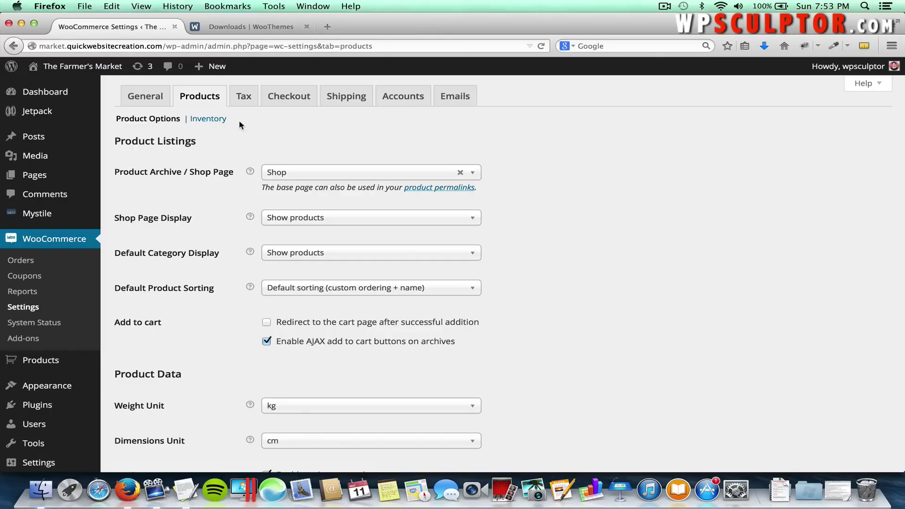
scroll(209, 297, "down", 5)
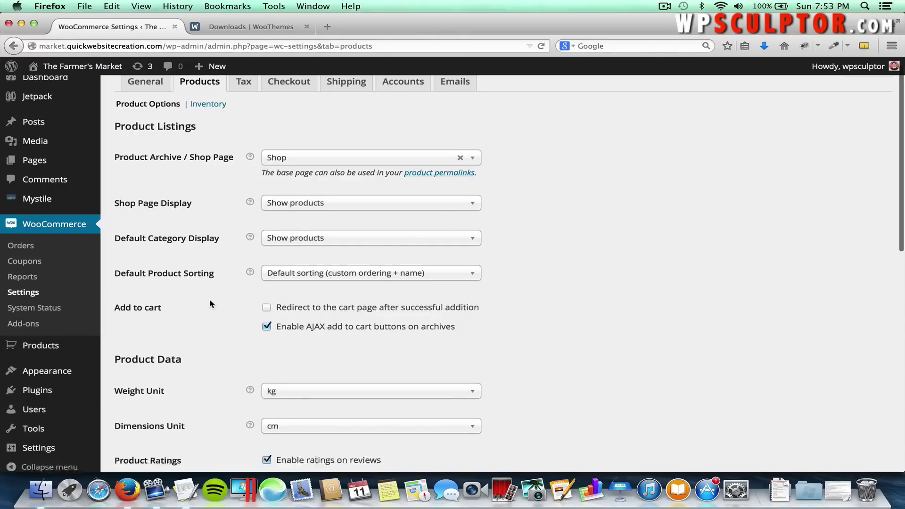
scroll(210, 300, "down", 6)
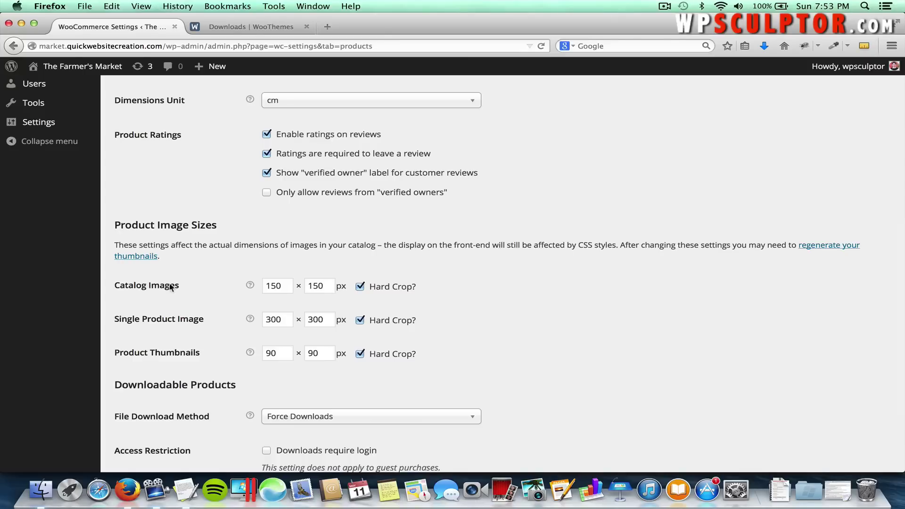
left_click(273, 286)
left_click(272, 287)
double_click(272, 287)
left_click(289, 288)
Set Catalog Images to 220 × 220 px.
double_click(281, 285)
type("220")
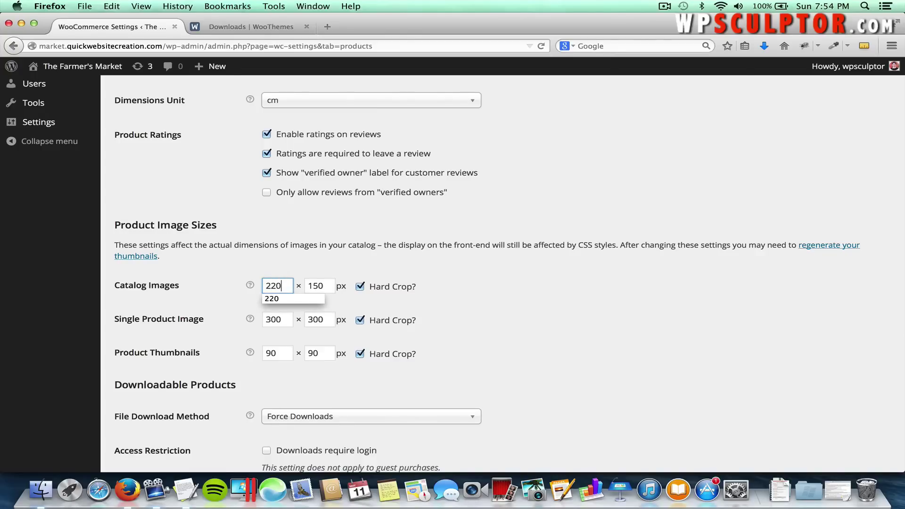
key("Tab")
type("220")
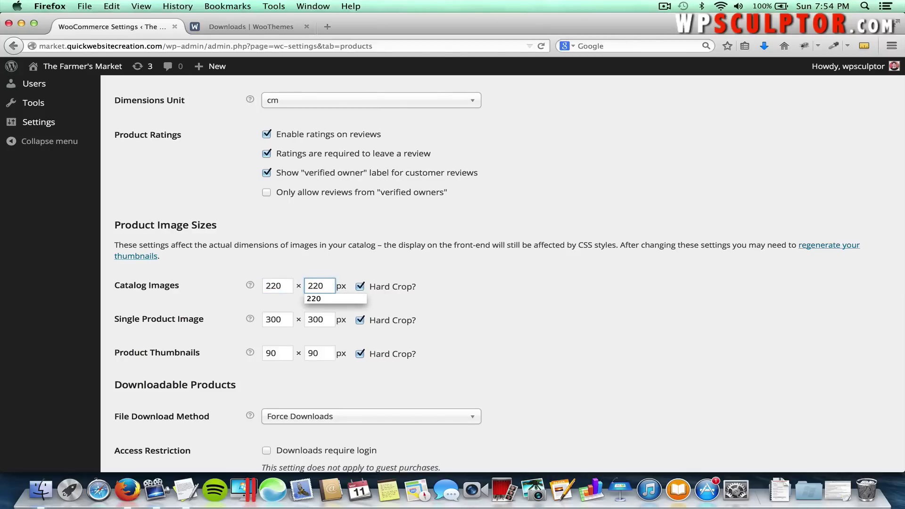
left_click(227, 287)
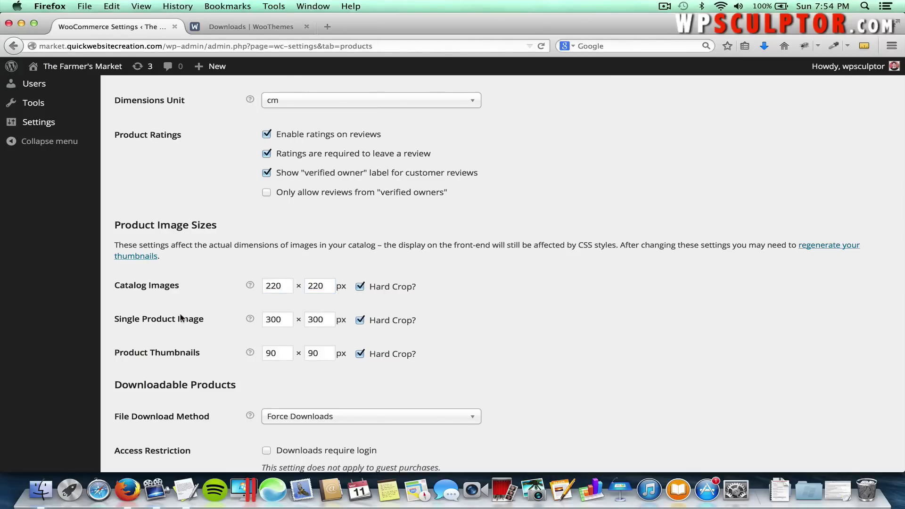
Set Single Product Image to 500 × 500 px and save the product settings.
double_click(286, 318)
type("500")
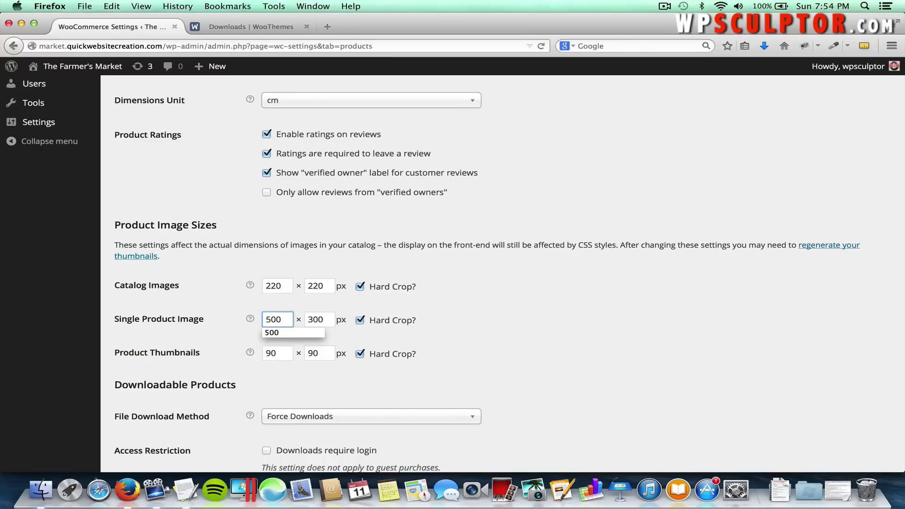
double_click(331, 313)
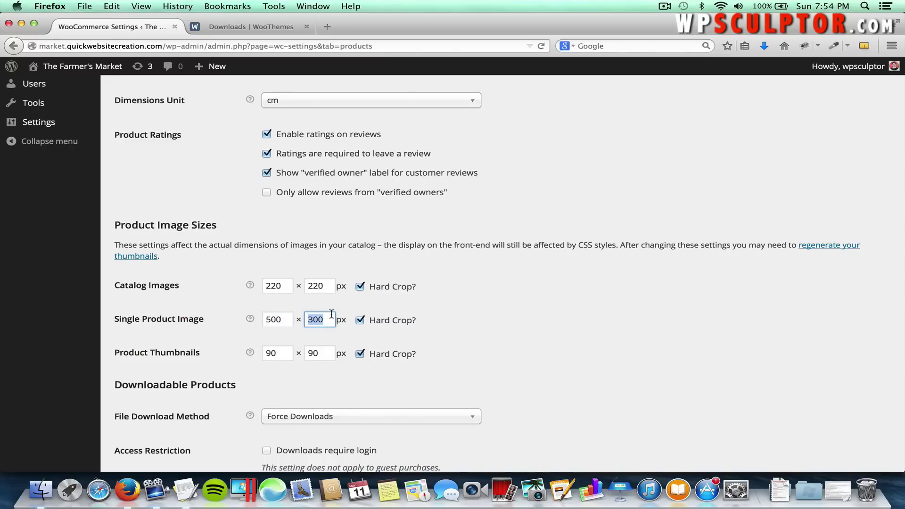
type("500")
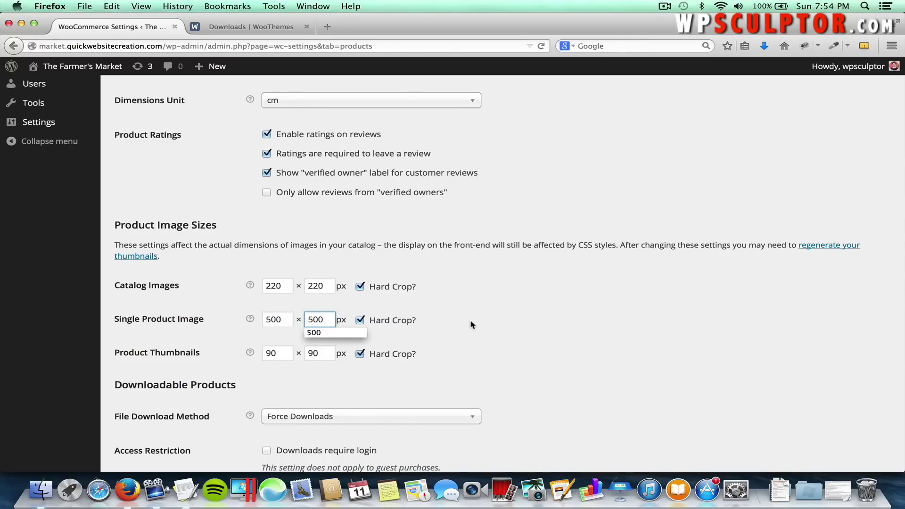
left_click(453, 325)
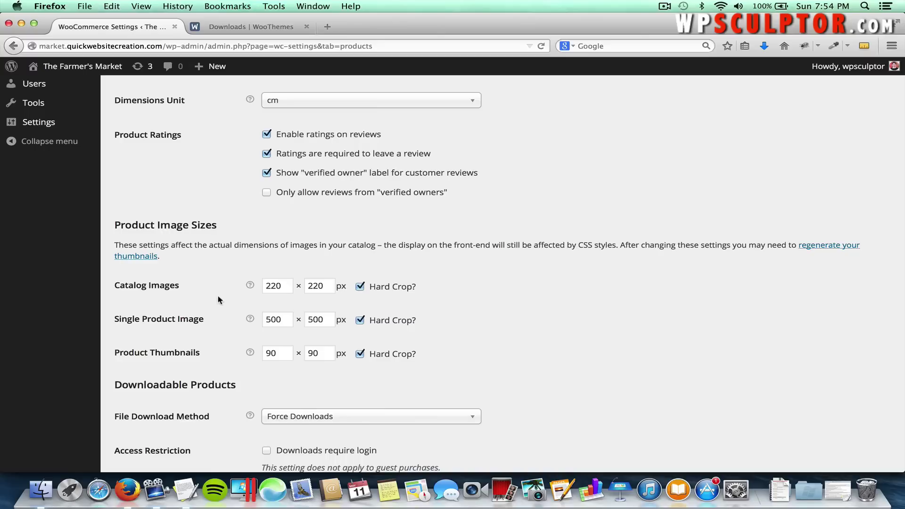
scroll(215, 296, "down", 5)
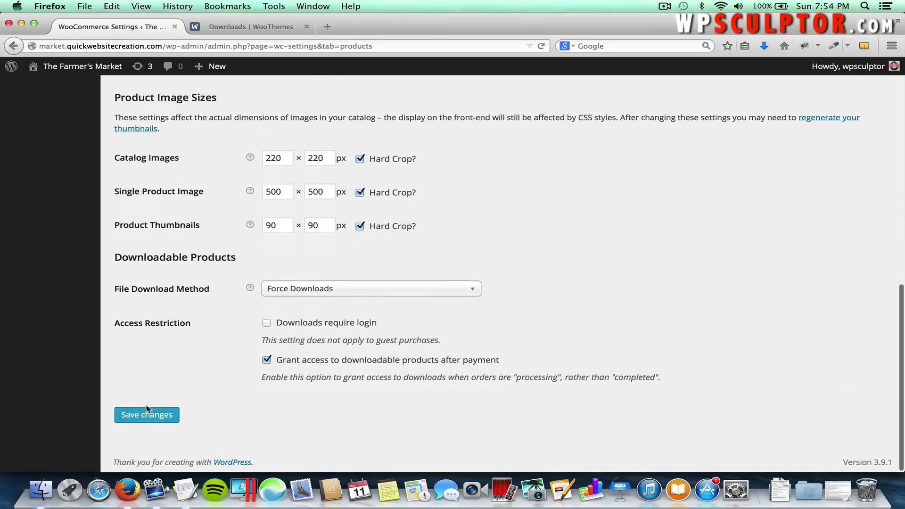
left_click(147, 414)
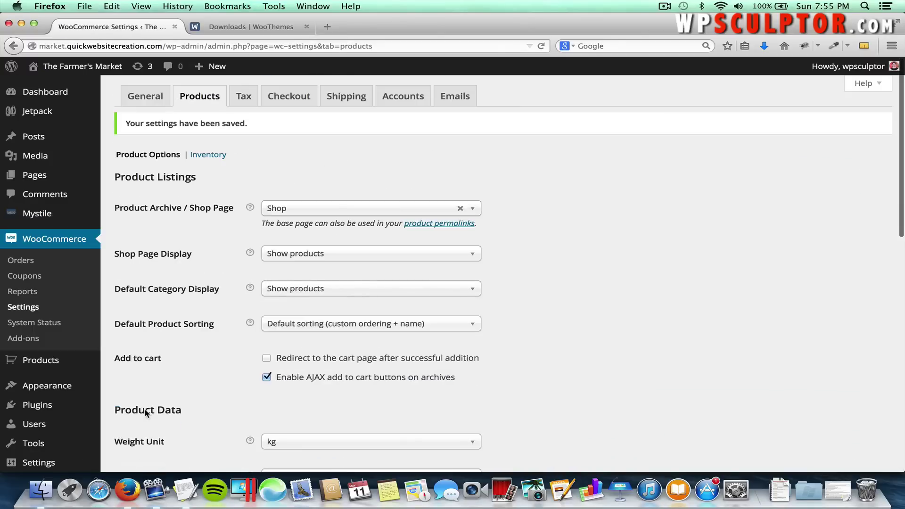
scroll(181, 337, "down", 15)
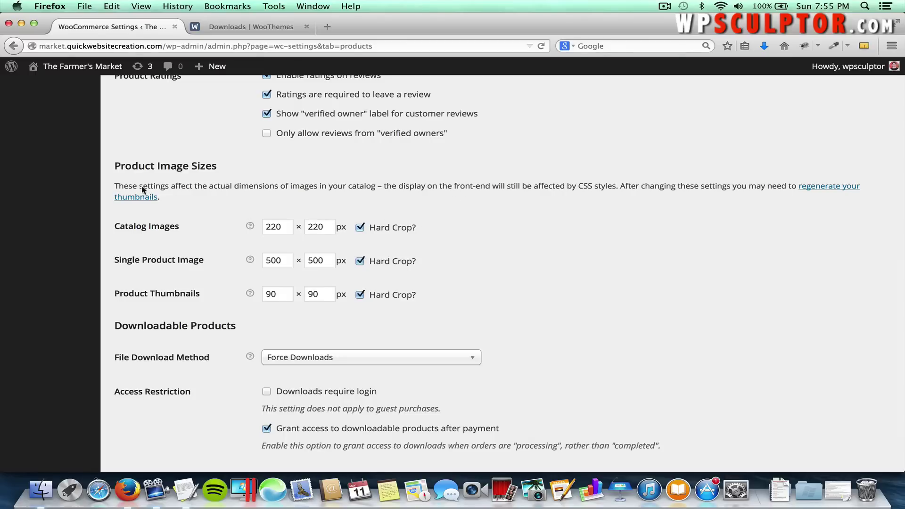
left_click_drag(118, 187, 311, 186)
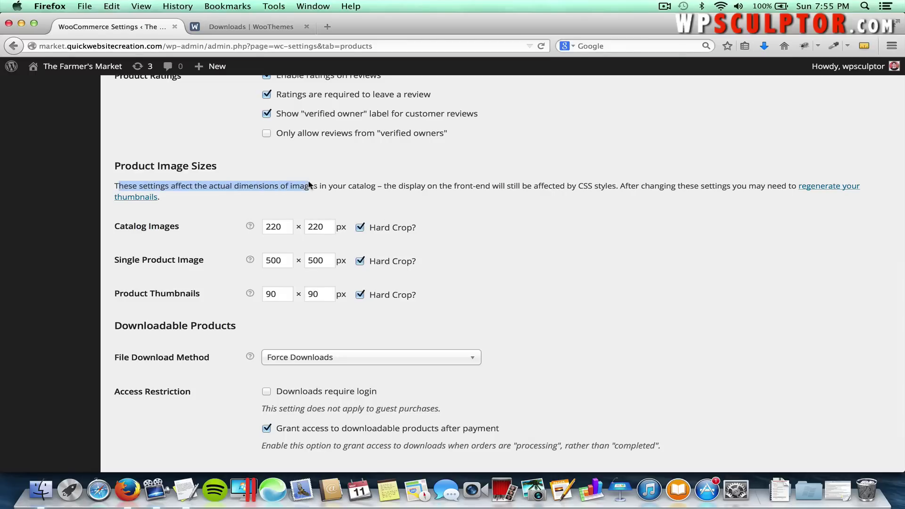
left_click(430, 193)
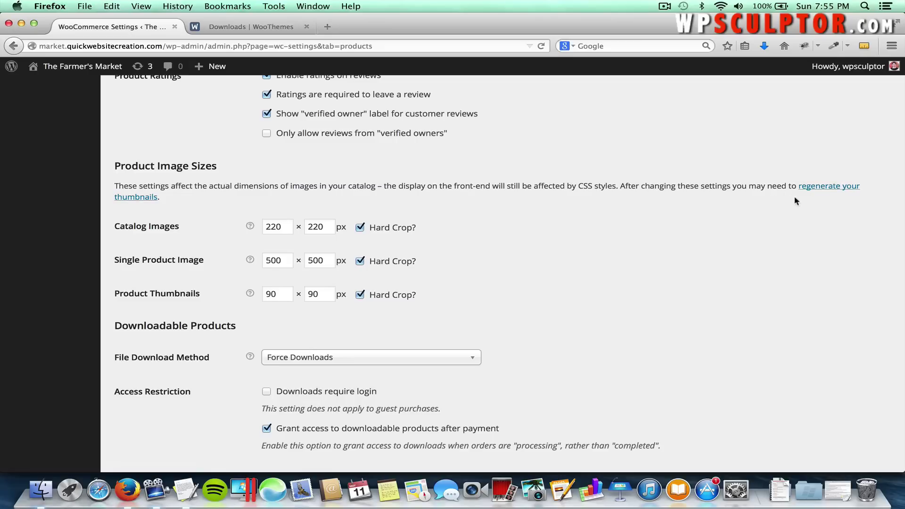
Go to Plugins > Add New to reach the Install Plugins page.
scroll(534, 215, "up", 5)
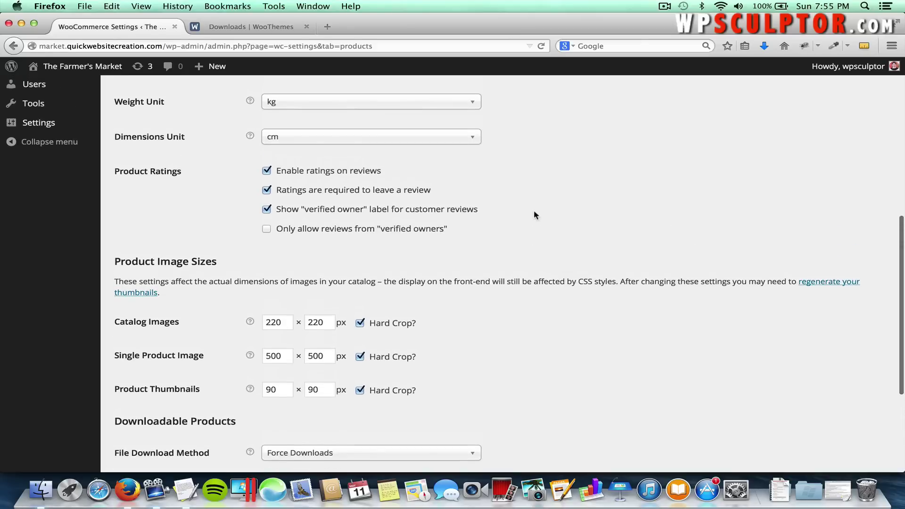
scroll(533, 215, "up", 5)
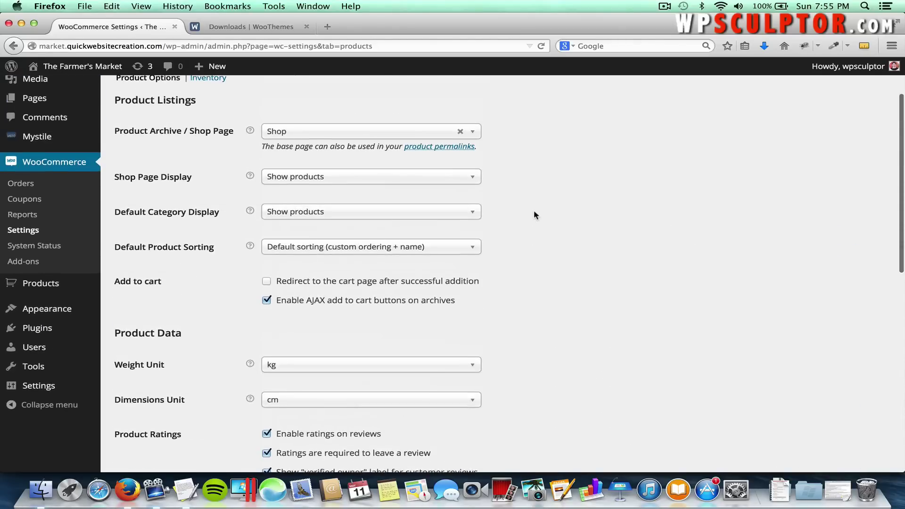
scroll(531, 338, "down", 2)
scroll(500, 338, "up", 5)
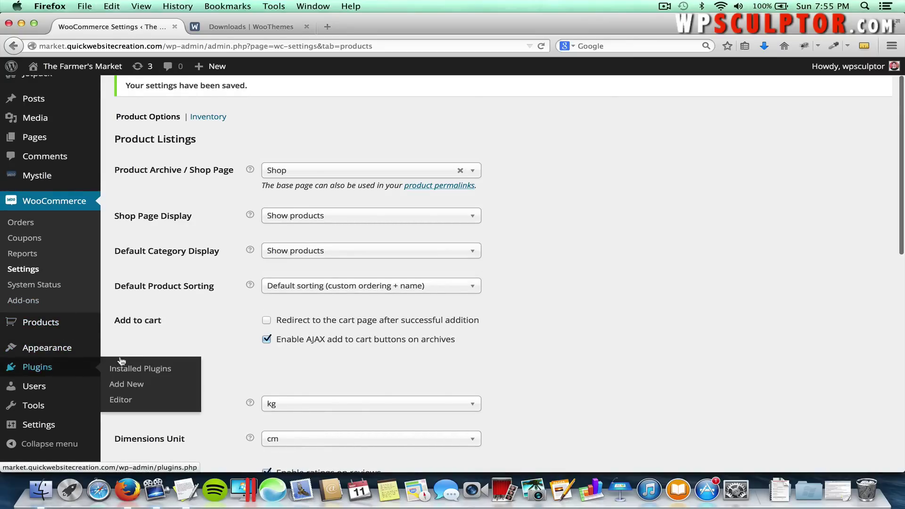
left_click(128, 385)
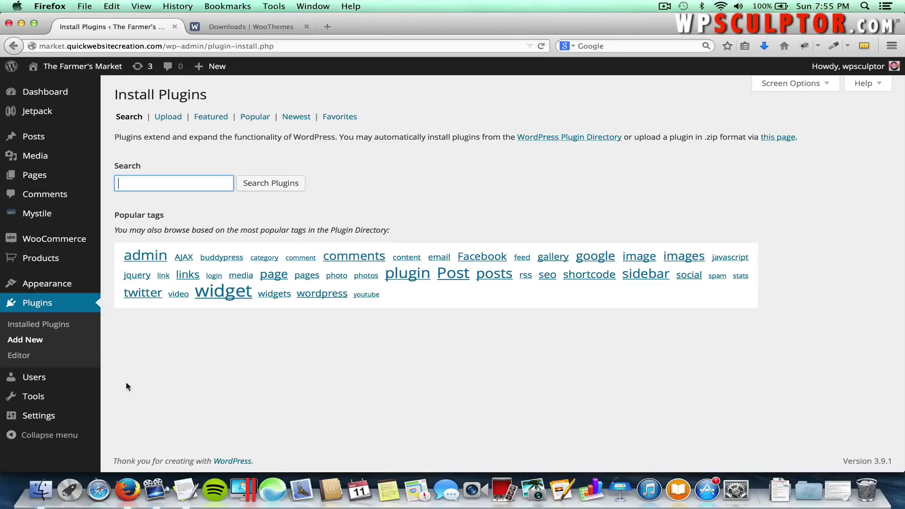
Search plugins for 'regenerate thumbnails', listing 82 results with Regenerate Thumbnails 2.2.4 first.
type("re")
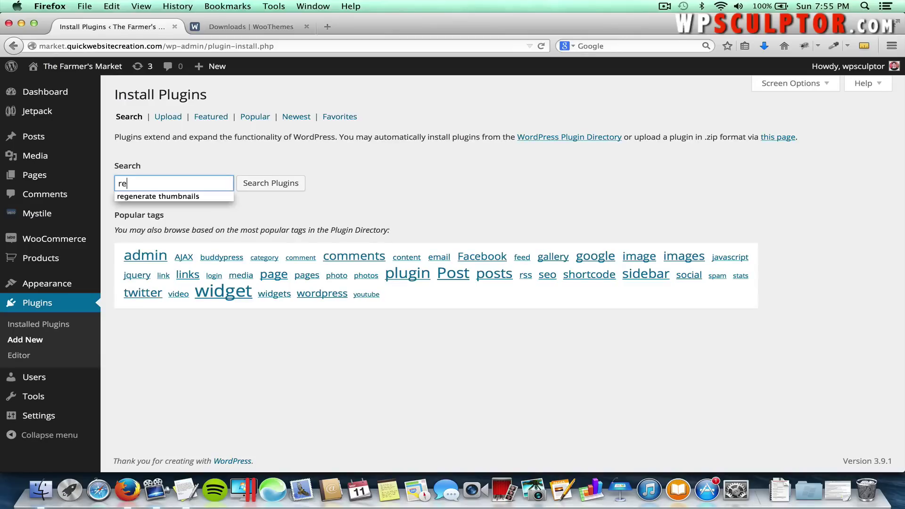
left_click(183, 197)
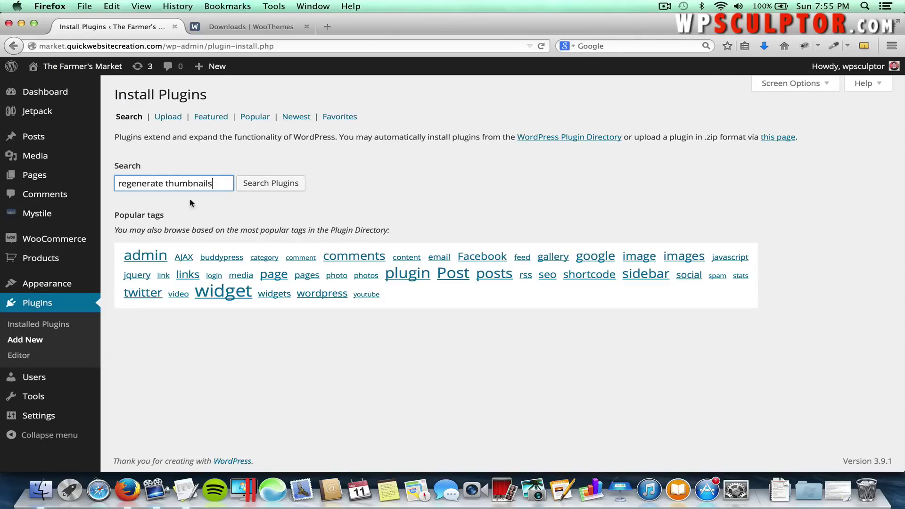
left_click(256, 186)
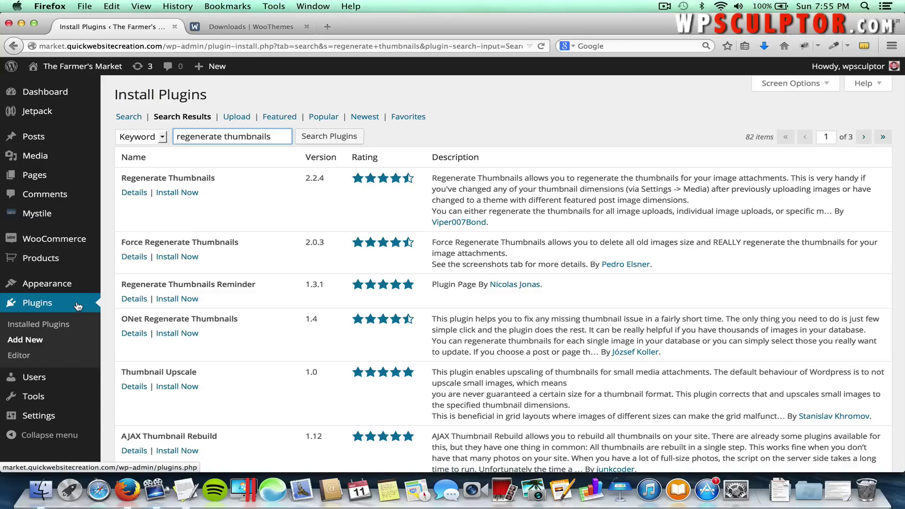
mouse_move(51, 396)
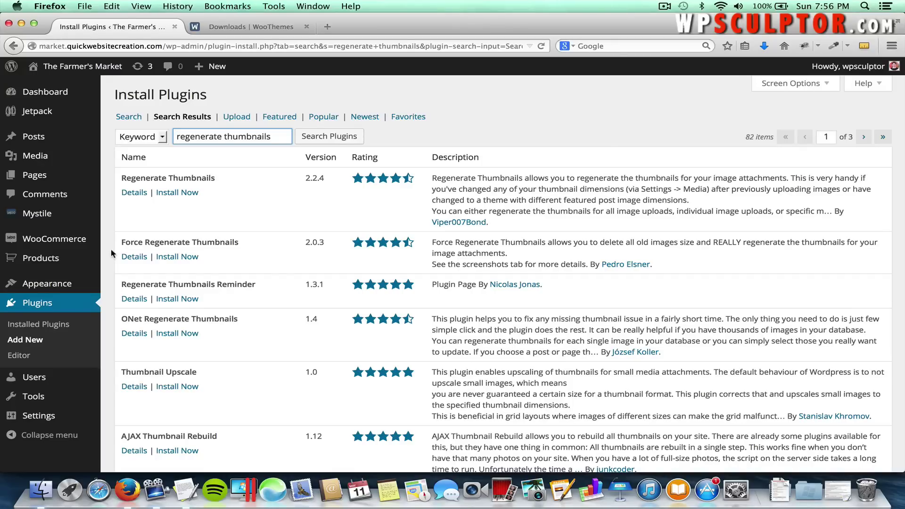
mouse_move(90, 283)
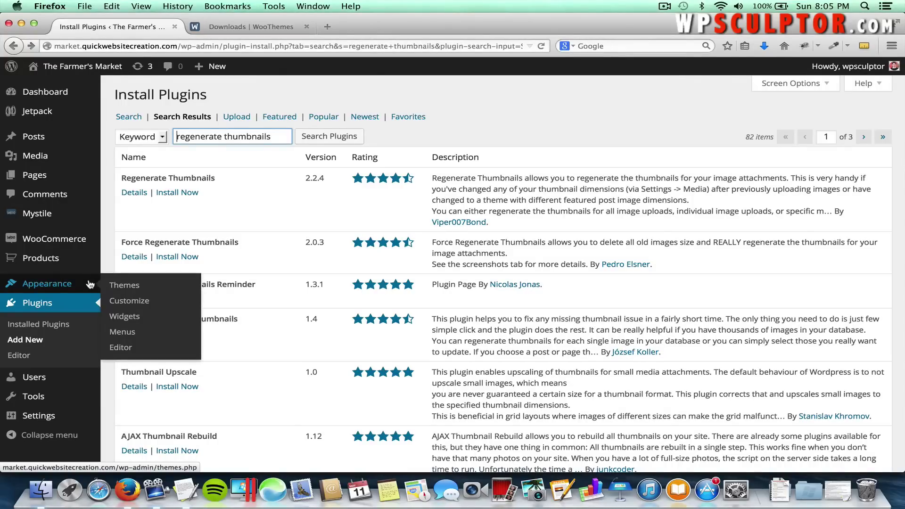
In Mystile Layout Options, enable boxed layout, choose the left-sidebar layout and save all changes.
mouse_move(54, 217)
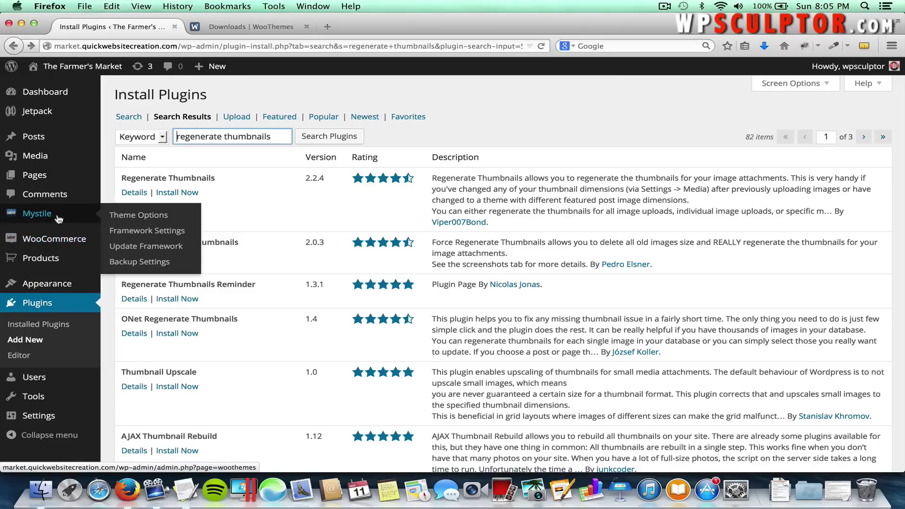
left_click(136, 216)
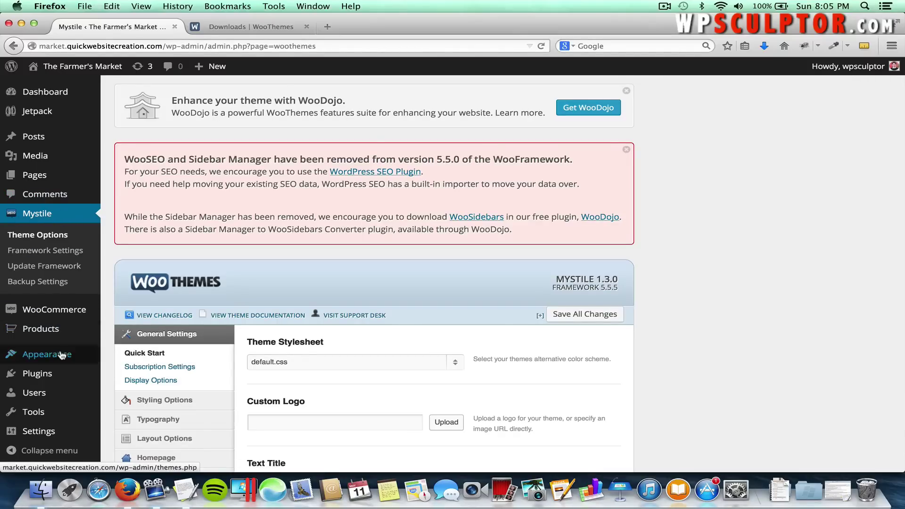
mouse_move(62, 356)
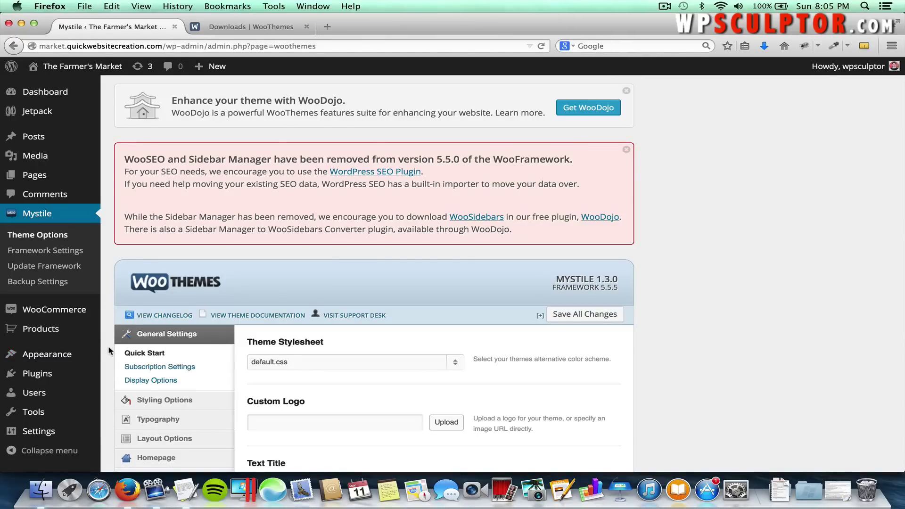
scroll(110, 349, "down", 3)
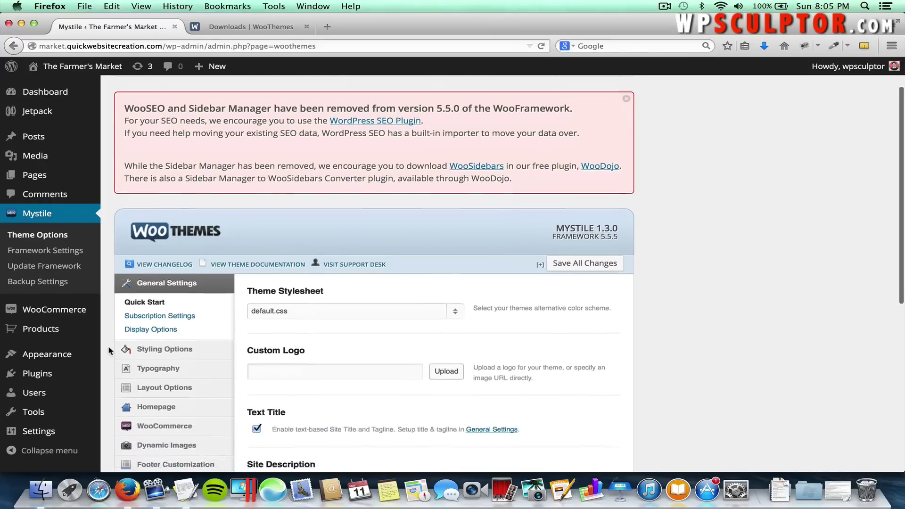
left_click(158, 372)
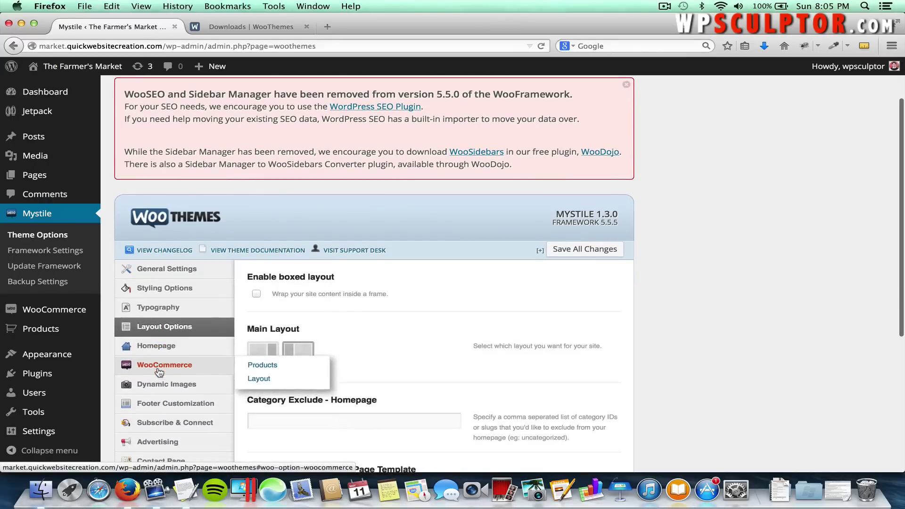
left_click(257, 295)
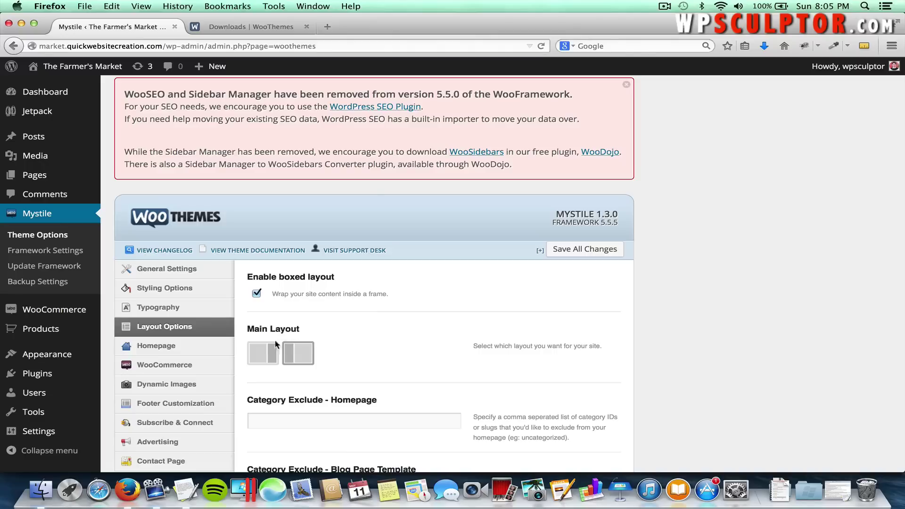
left_click(268, 350)
scroll(313, 359, "down", 5)
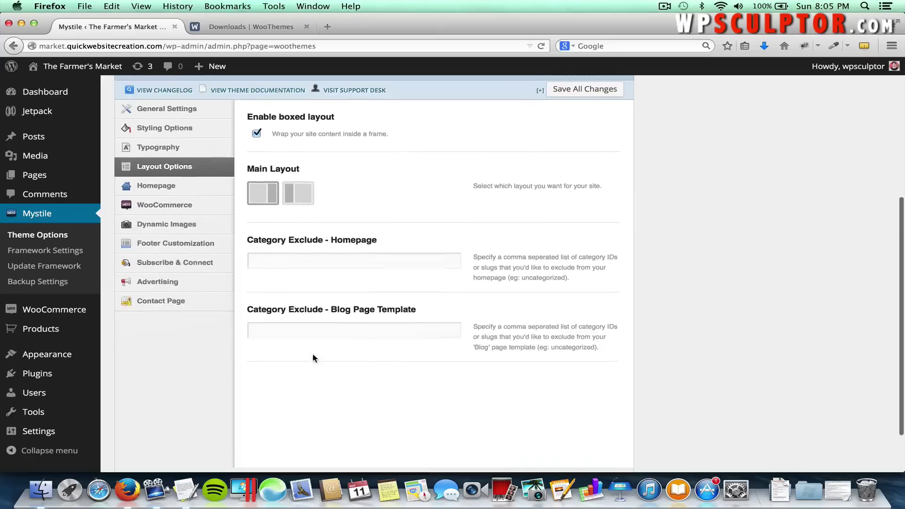
left_click(554, 426)
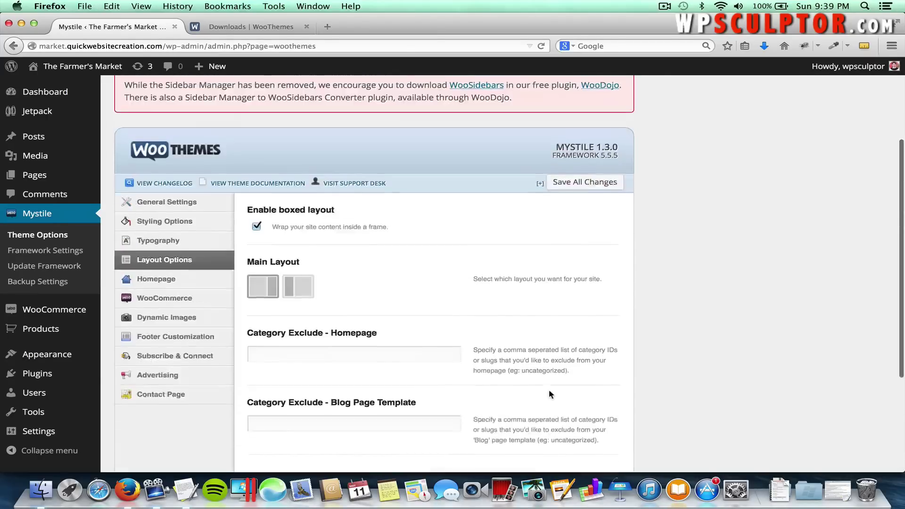
scroll(433, 357, "up", 2)
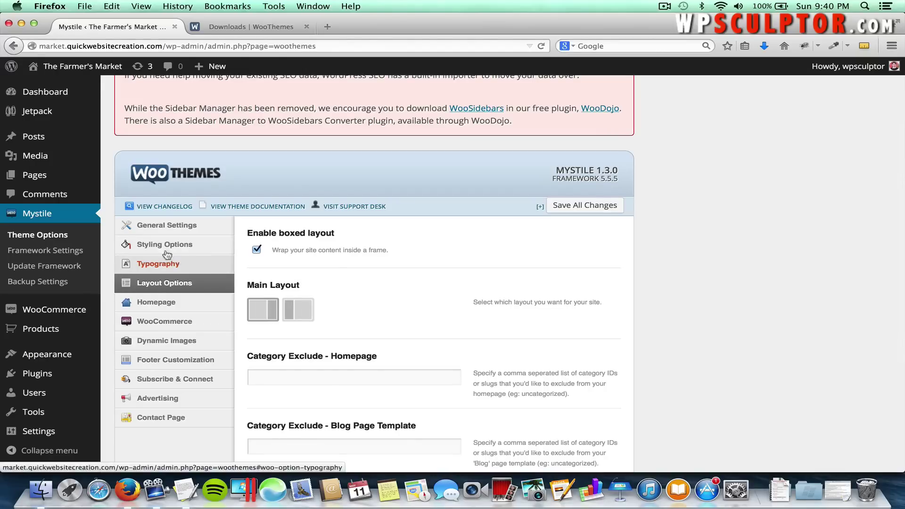
mouse_move(97, 177)
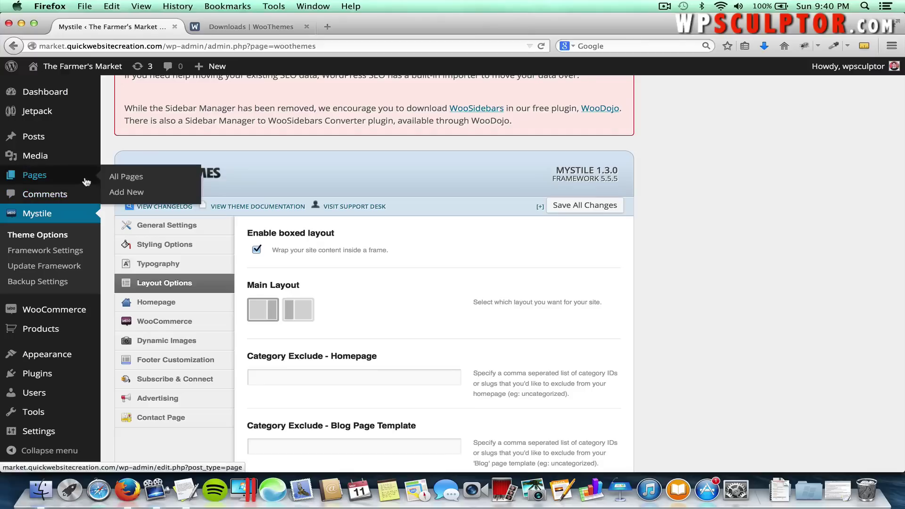
Trash the Sample Page from All Pages and begin a new page.
left_click(116, 180)
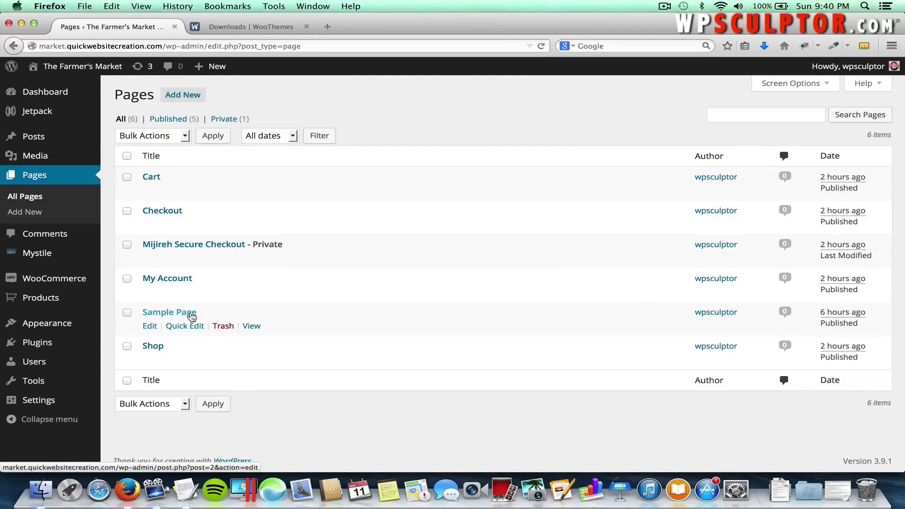
left_click(223, 331)
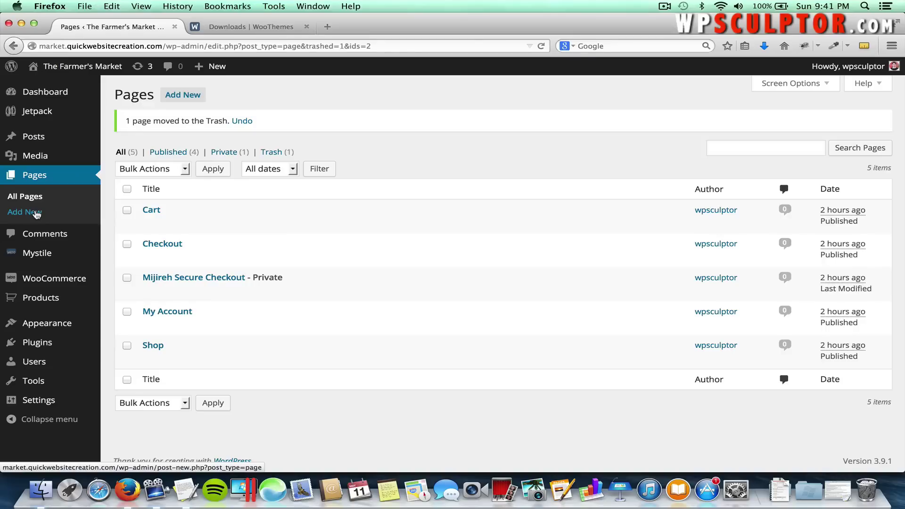
left_click(186, 100)
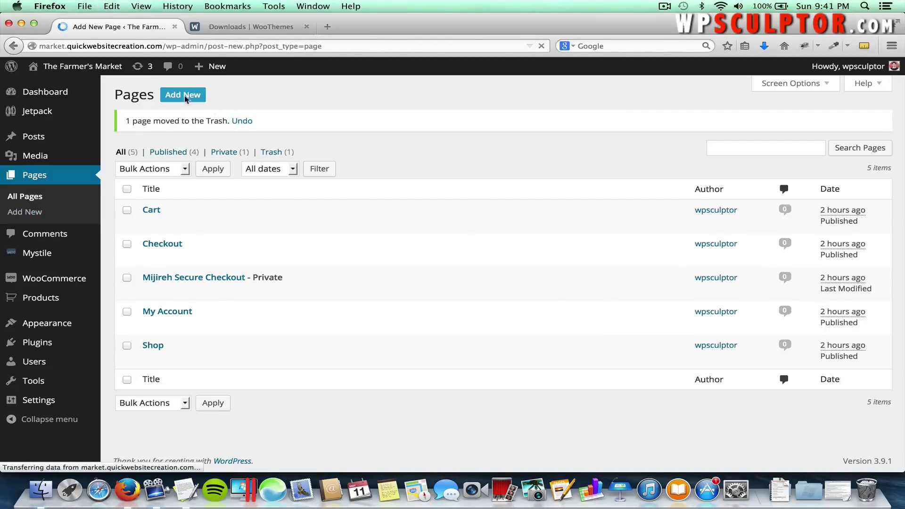
Title the new page 'About', switch Text then Visual, and leave the second toolbar row shown.
type("A")
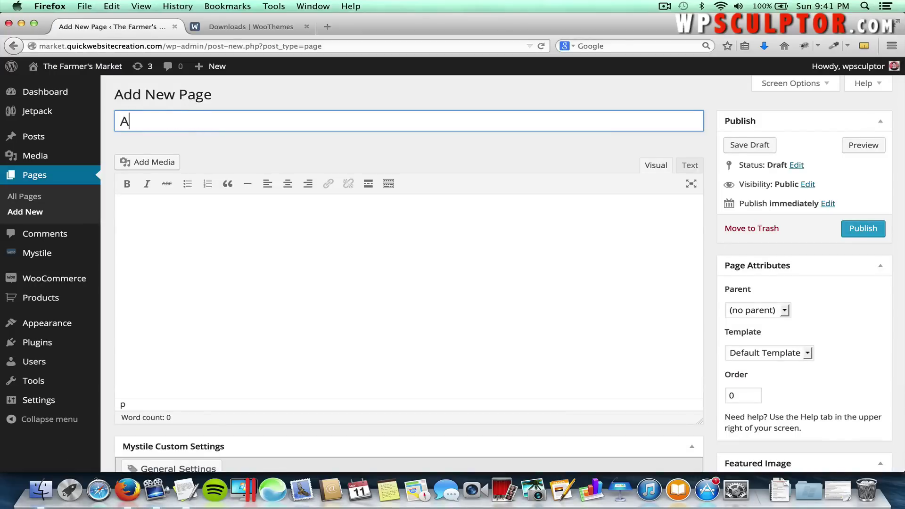
type("bout")
left_click(388, 185)
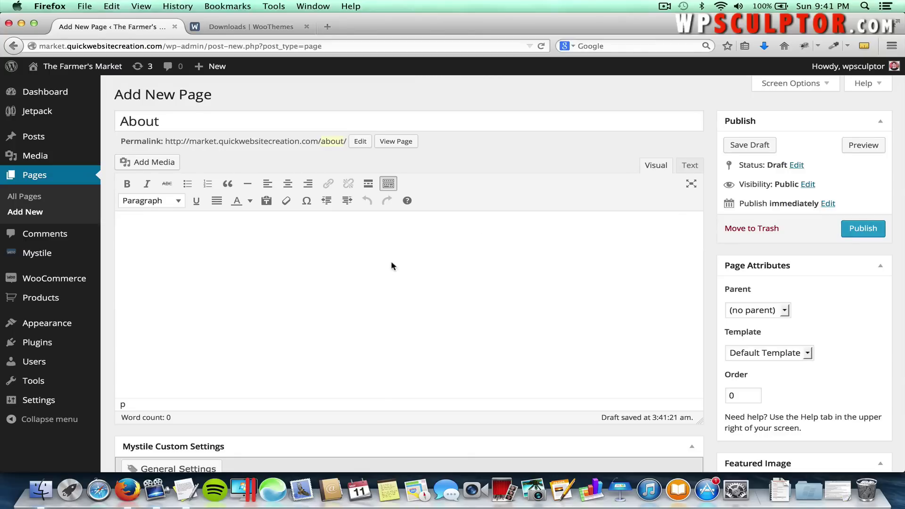
left_click(689, 167)
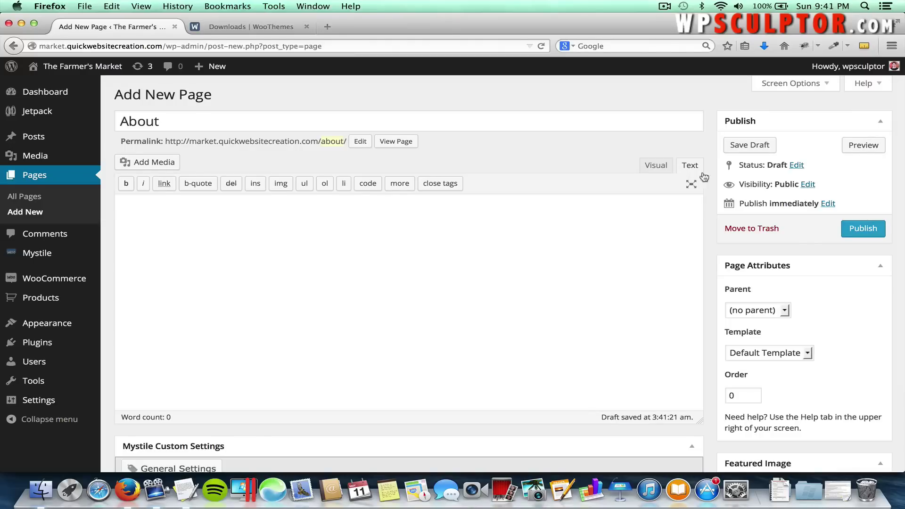
left_click(656, 164)
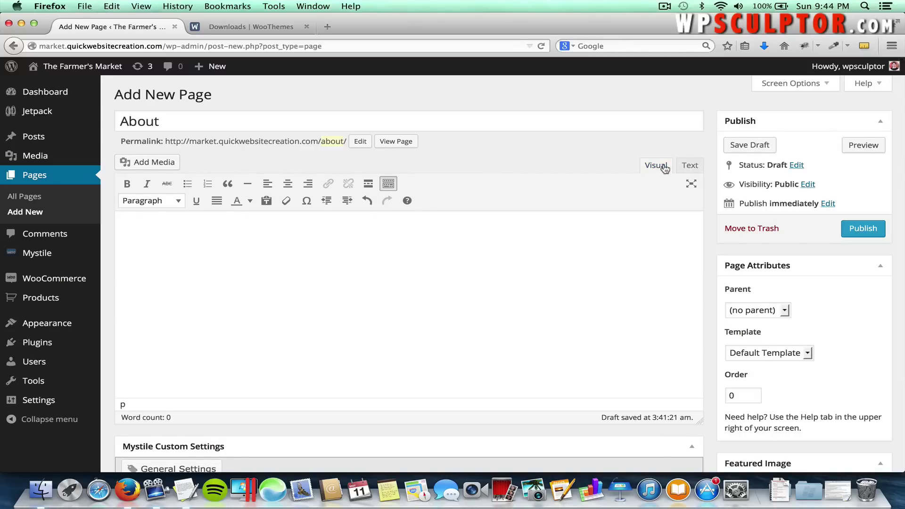
left_click(388, 185)
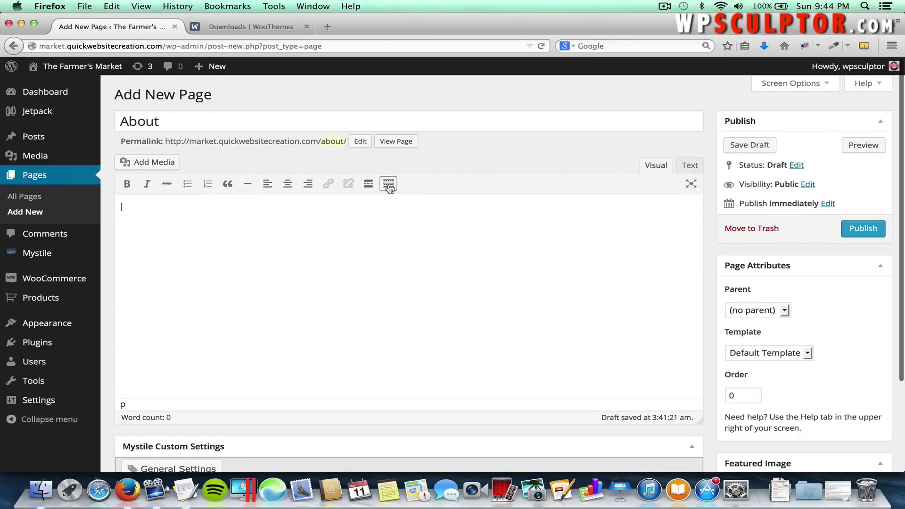
left_click(389, 184)
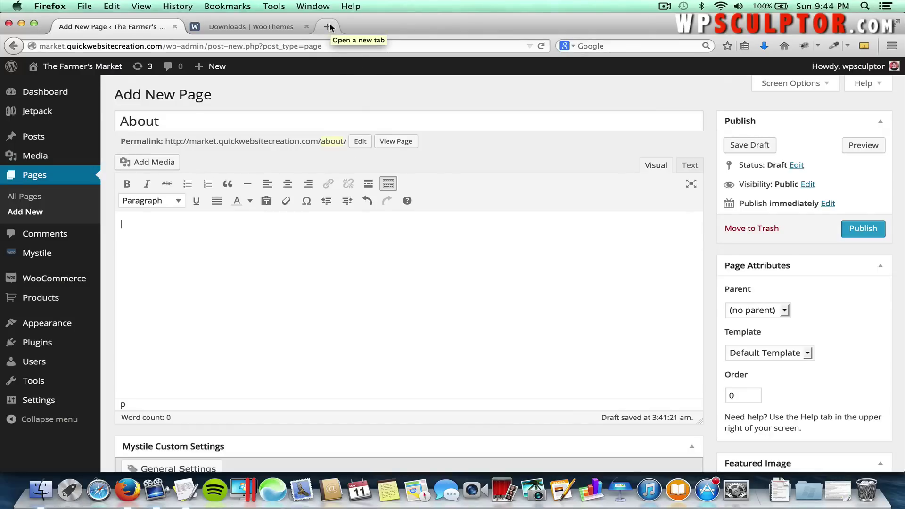
Load pixabay.com in a new third Firefox tab.
left_click(329, 27)
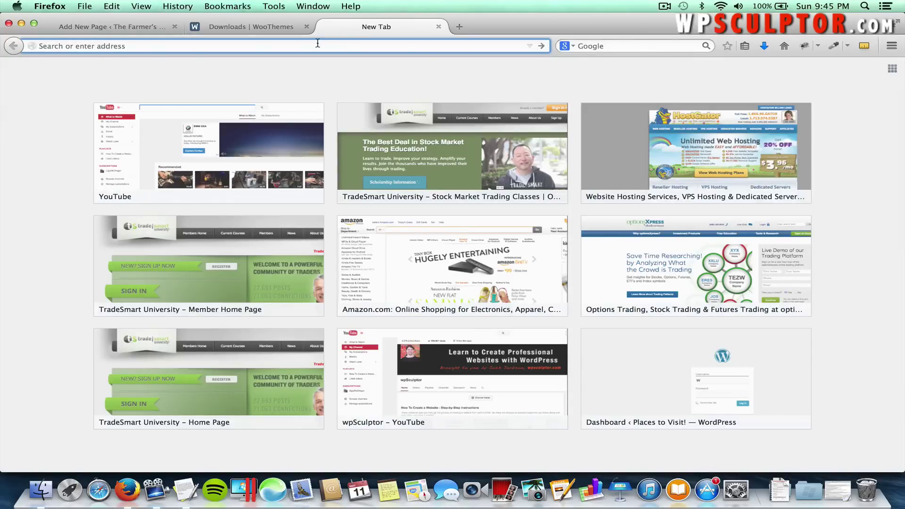
type("pixabay.")
key("BackSpace")
type("com")
key("Return")
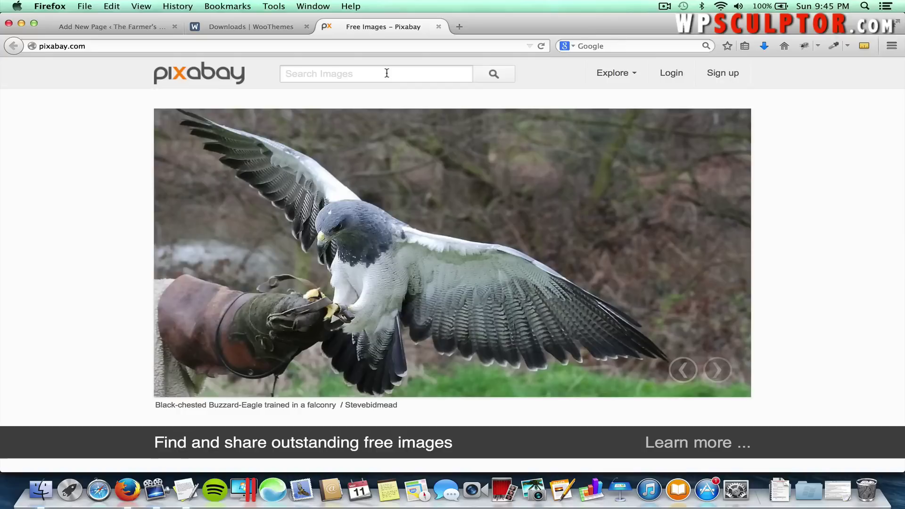
Search Pixabay images for the 'Vegetables Farmers Market' suggestion.
type("Vet")
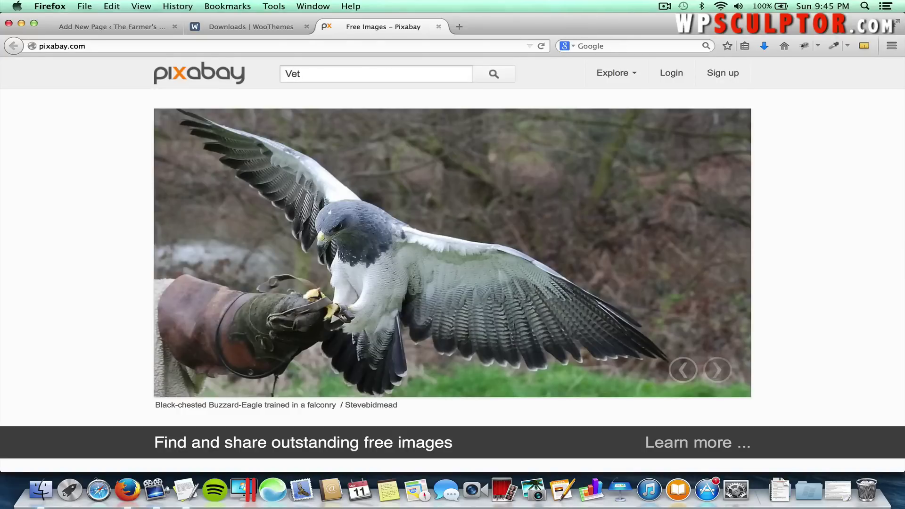
key("BackSpace")
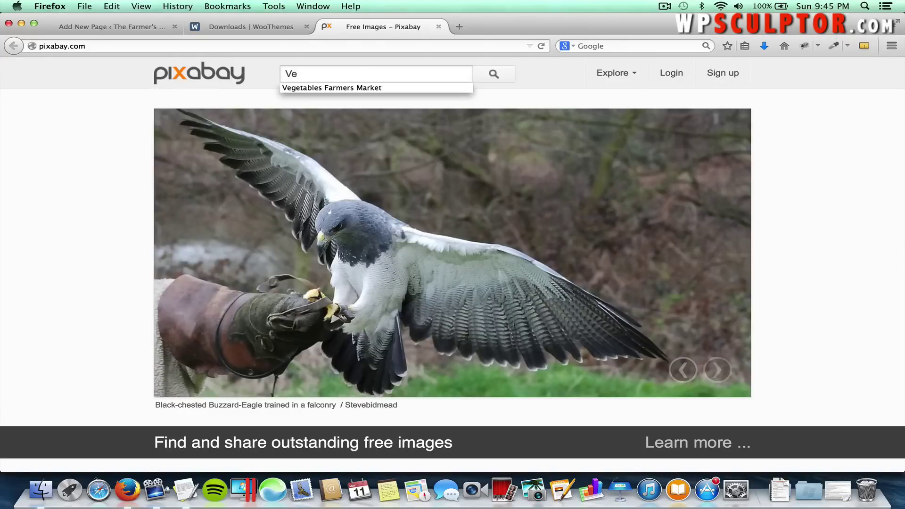
left_click(413, 87)
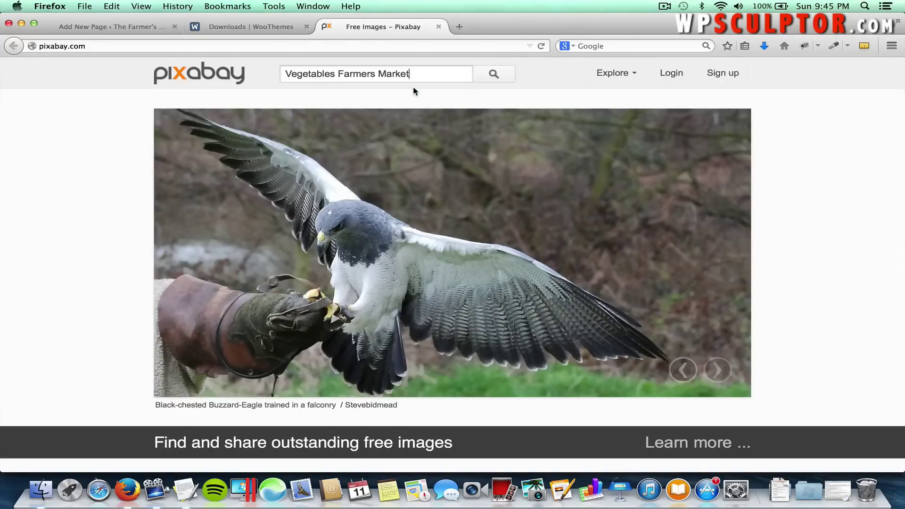
left_click(500, 73)
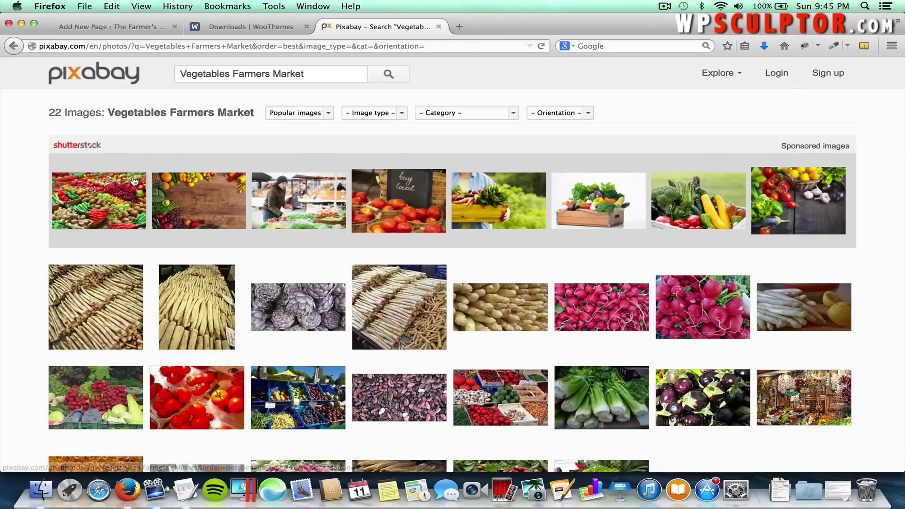
Open the market-stall photo of fruit and vegetables in blue crates from the results.
scroll(830, 322, "down", 3)
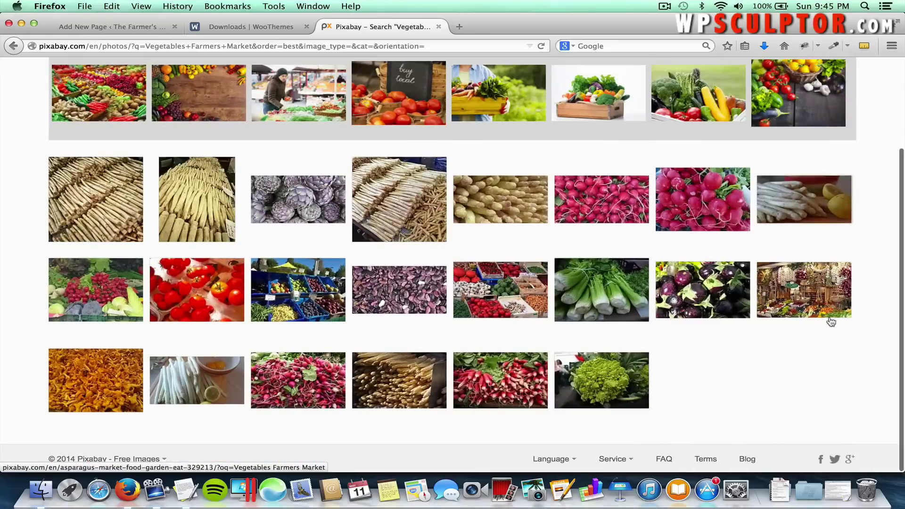
scroll(794, 387, "up", 3)
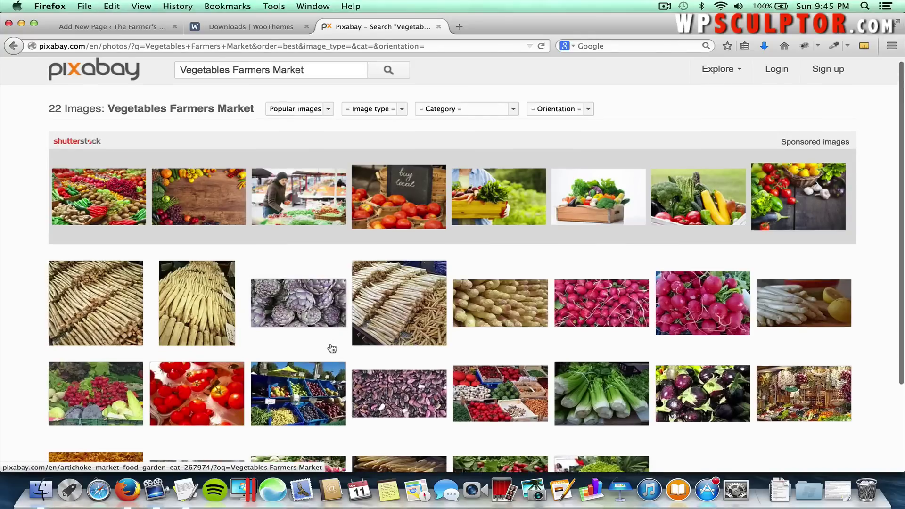
scroll(332, 349, "down", 2)
mouse_move(278, 373)
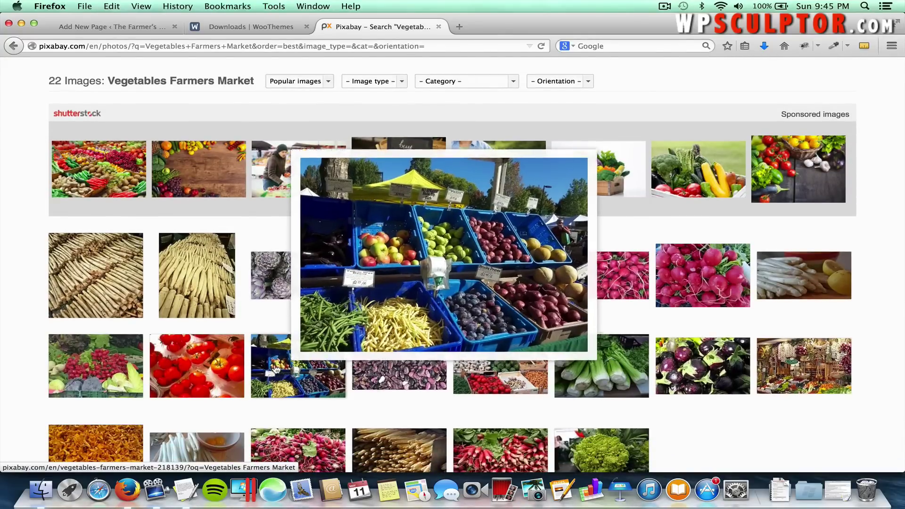
left_click(278, 373)
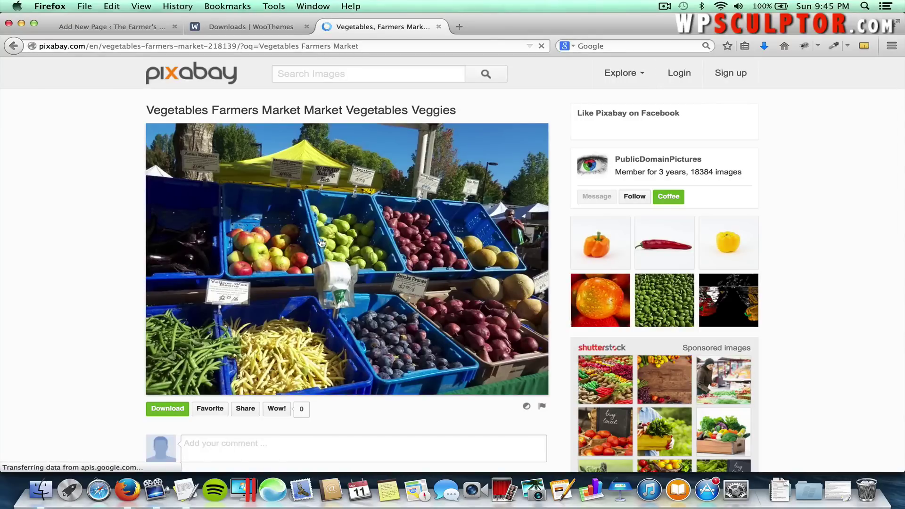
Request the 1280 × 960 JPG download of the farmers market photo.
left_click(333, 215)
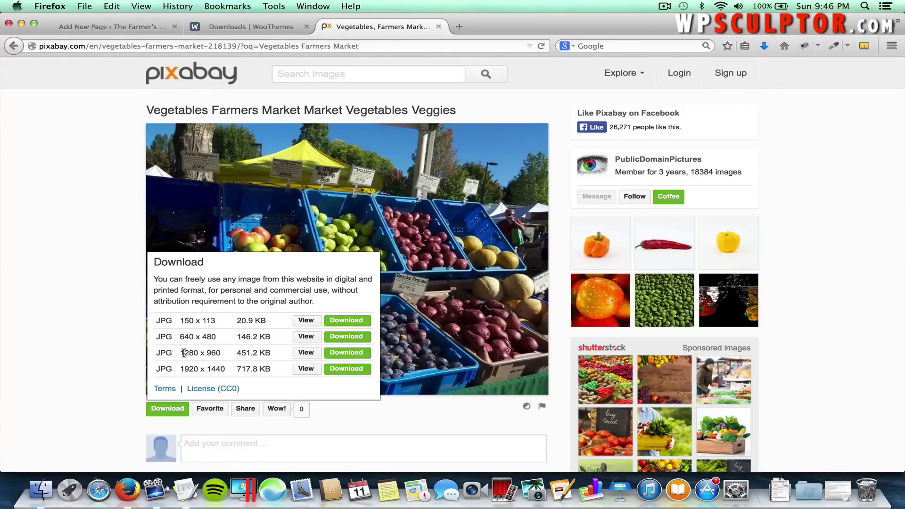
mouse_move(184, 352)
left_mouse_down()
mouse_move(212, 354)
mouse_move(198, 355)
left_mouse_up()
left_click(198, 355)
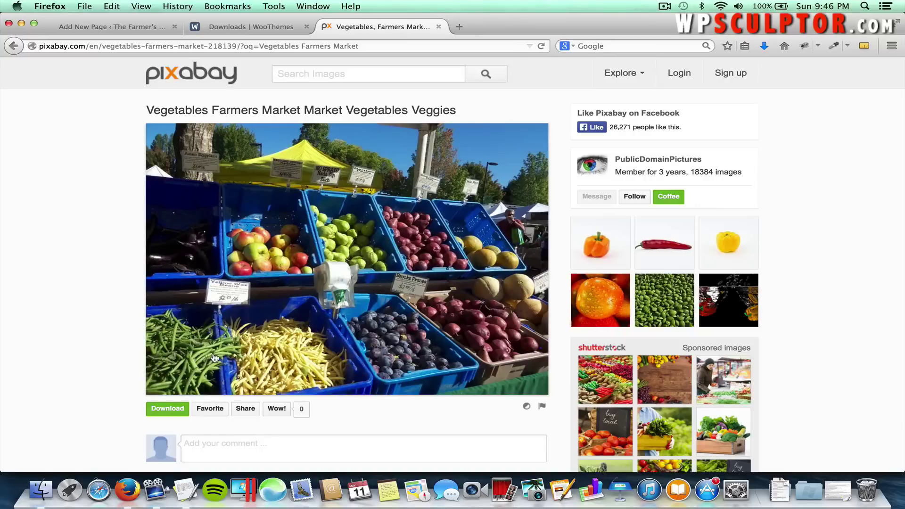
right_click(293, 295)
key("Escape")
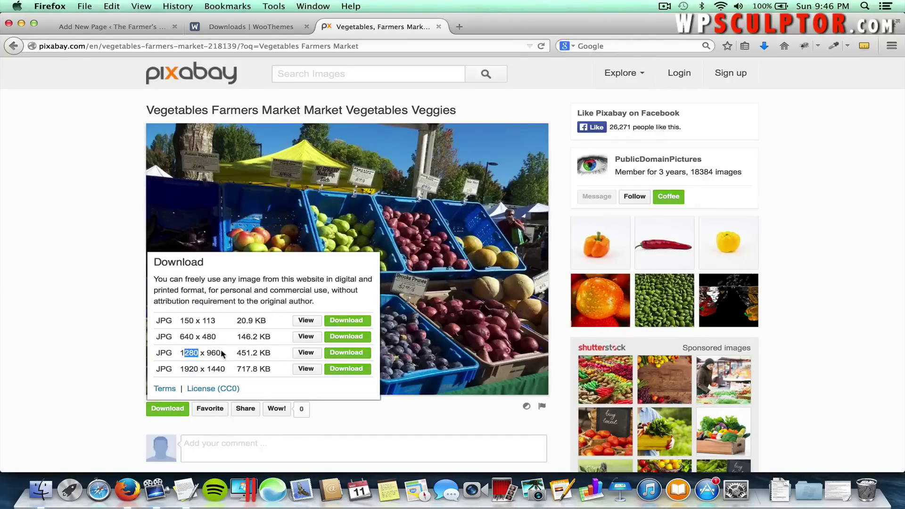
left_click(178, 355)
left_click(344, 354)
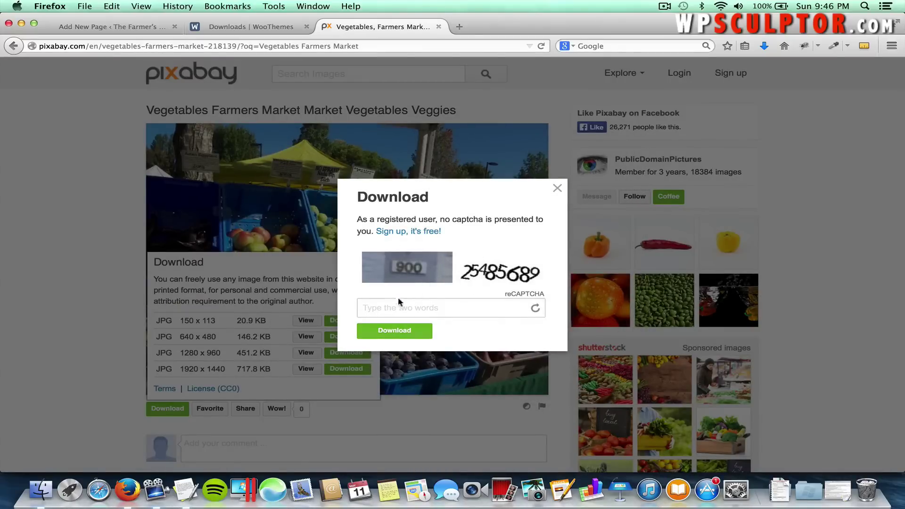
Enter the reCAPTCHA answer to download, then cancel saving vegetables-218139_1280.jpg.
left_click(393, 309)
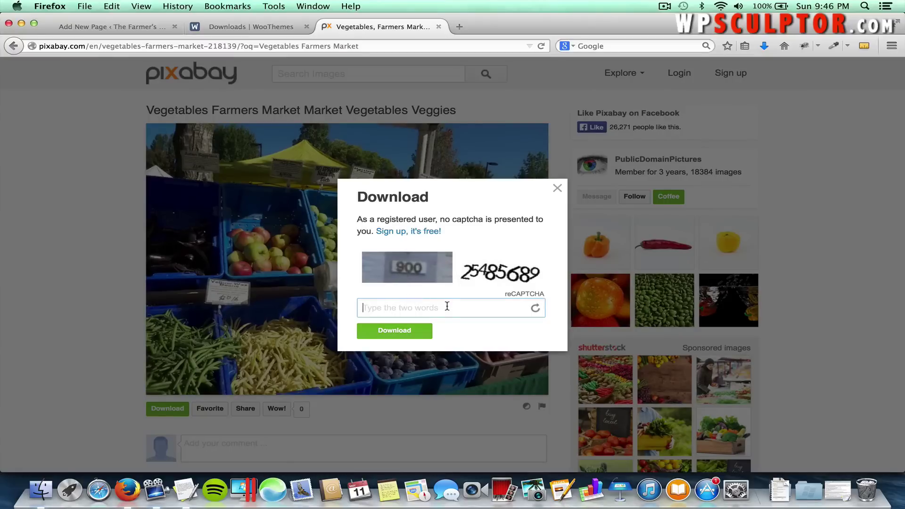
type("90025485689")
left_click(410, 335)
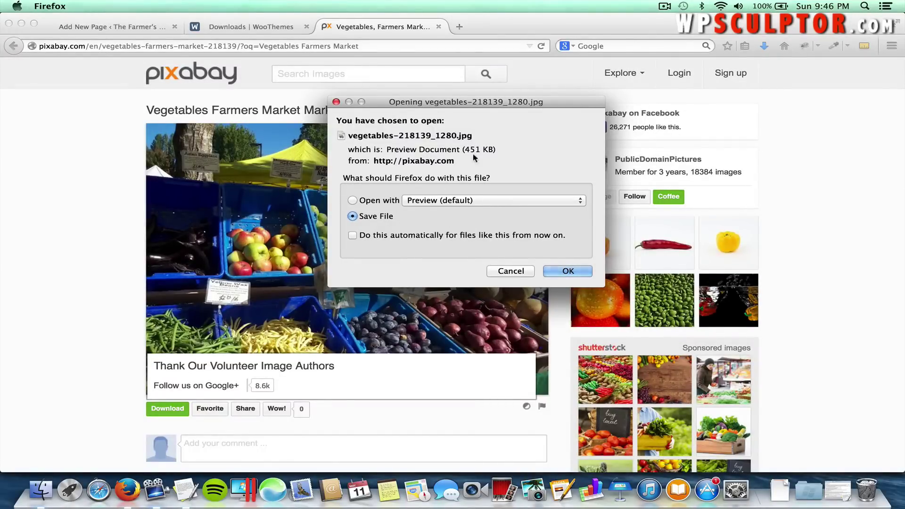
left_click(504, 272)
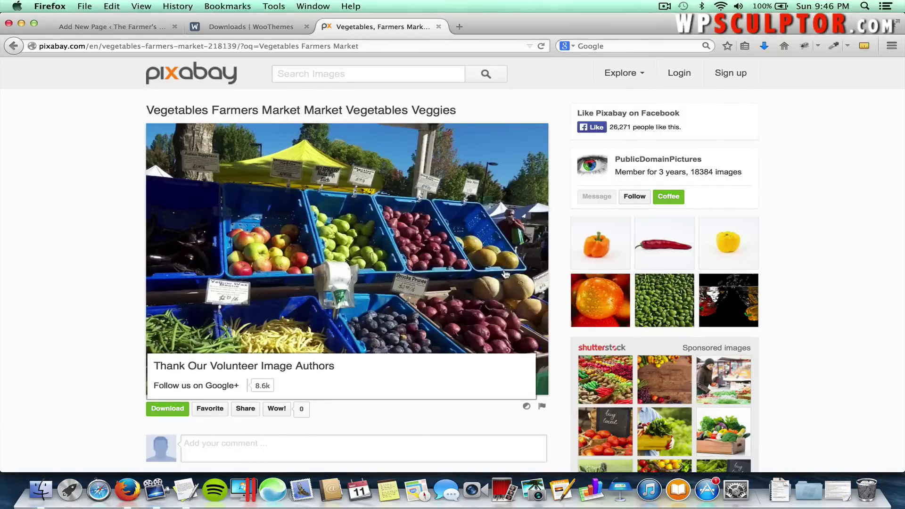
Upload Farmers Market.jpg from Mystile Tutorial Images > Other Images via the About page's Add Media.
left_click(136, 28)
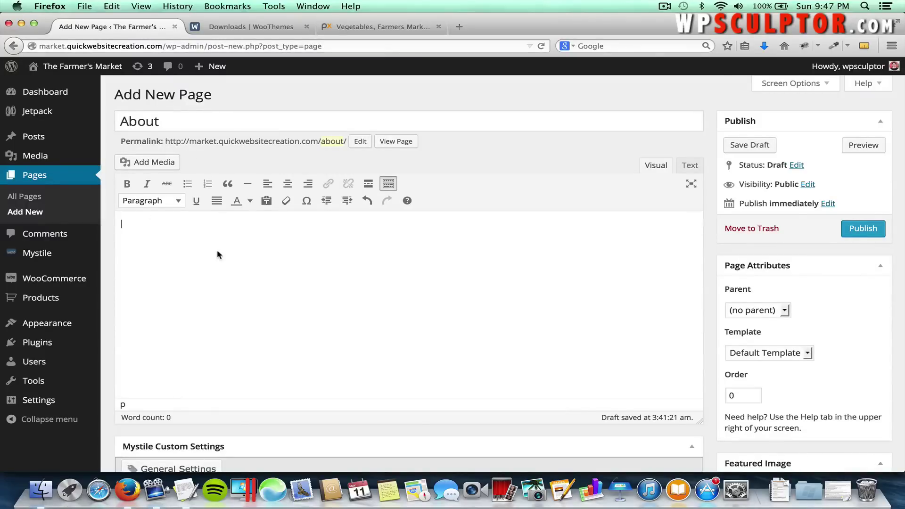
left_click(140, 163)
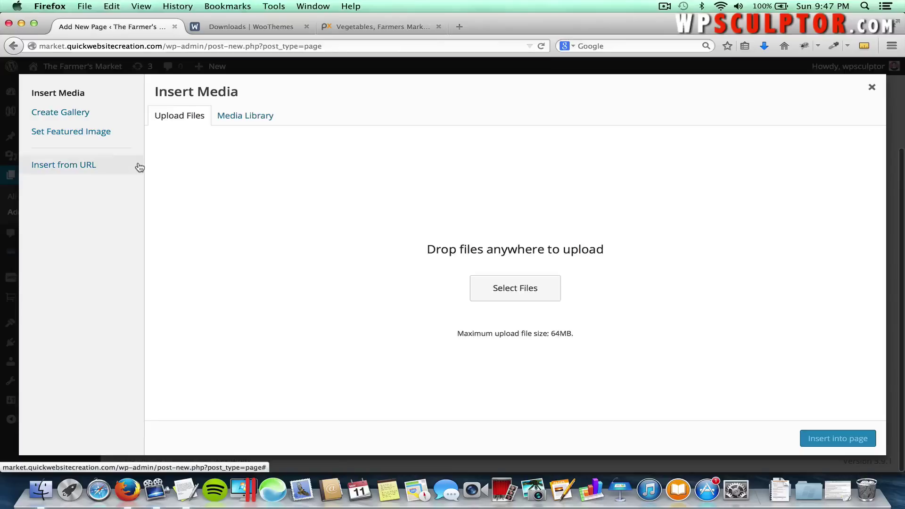
left_click(505, 286)
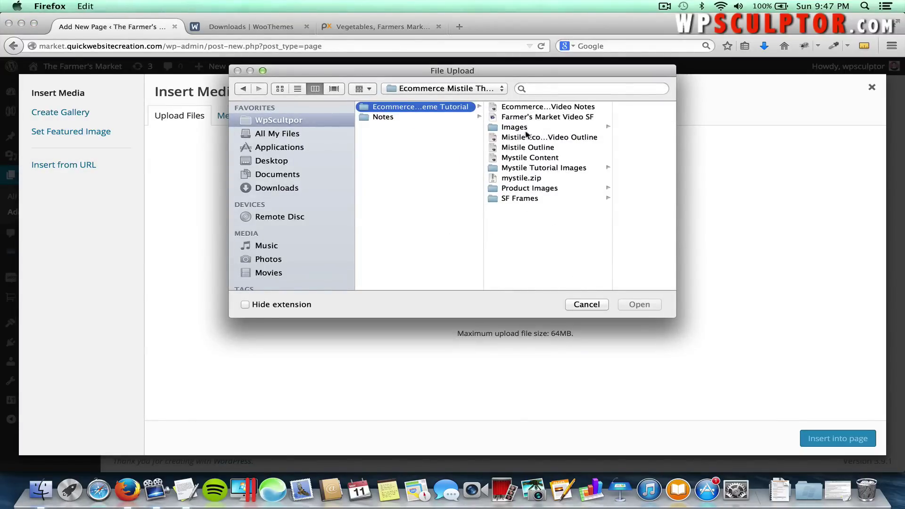
left_click(530, 168)
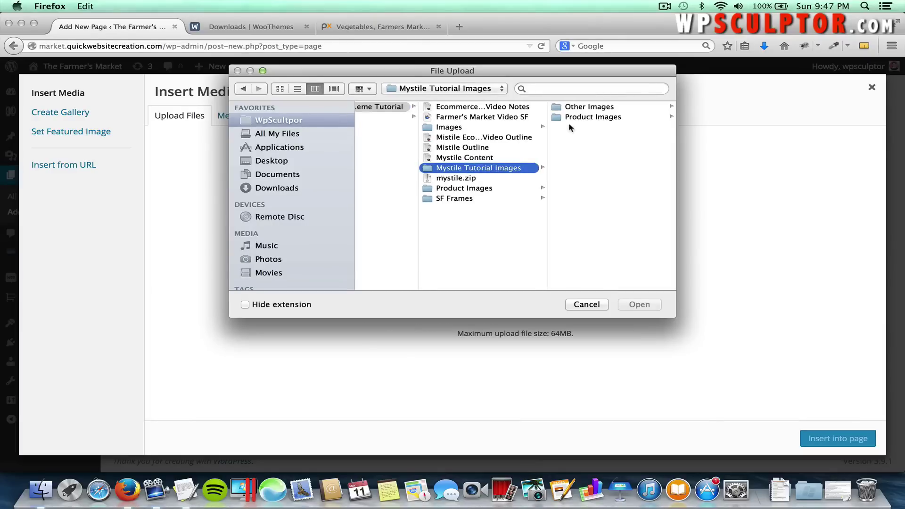
left_click(581, 118)
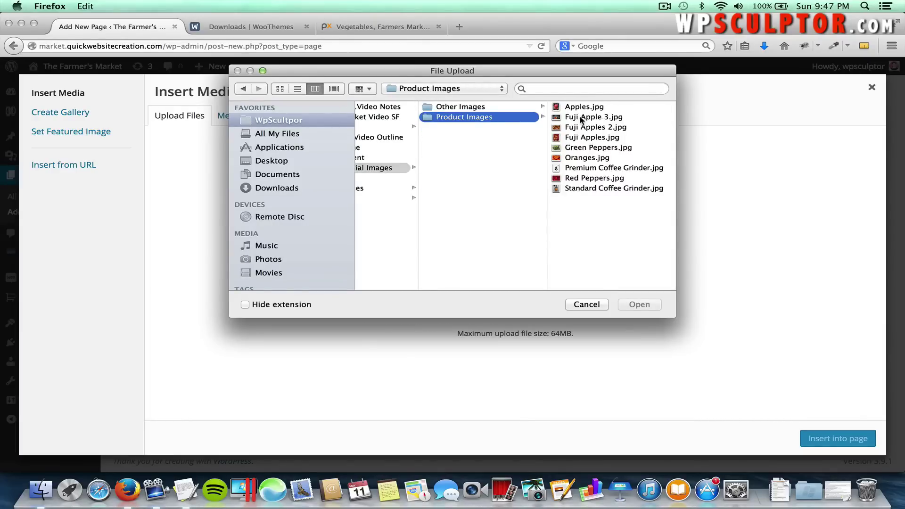
left_click(505, 107)
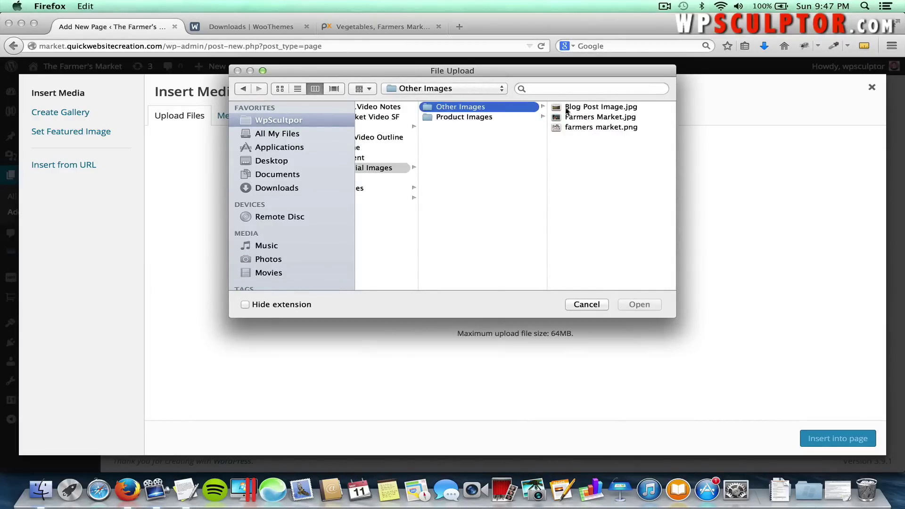
left_click(596, 117)
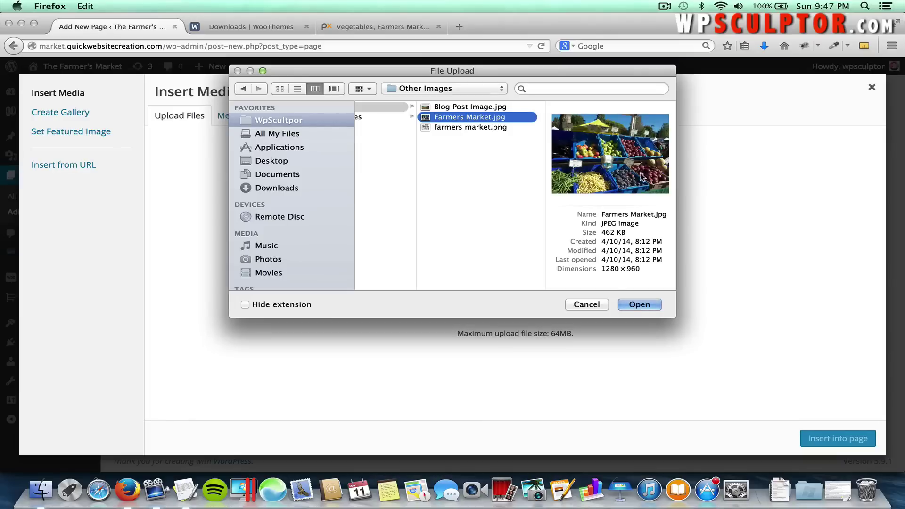
left_click(633, 307)
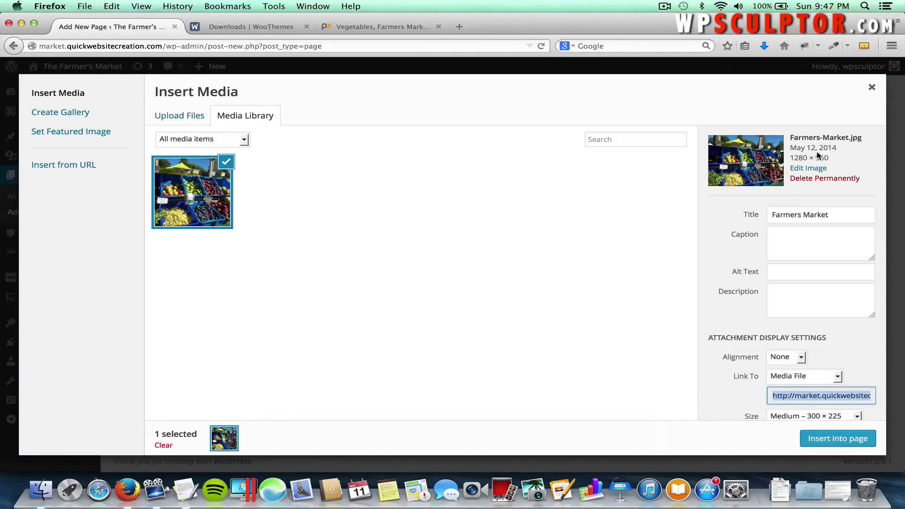
Scale Farmers-Market.jpg to width 300 (height 225) in the image editor.
left_click(816, 169)
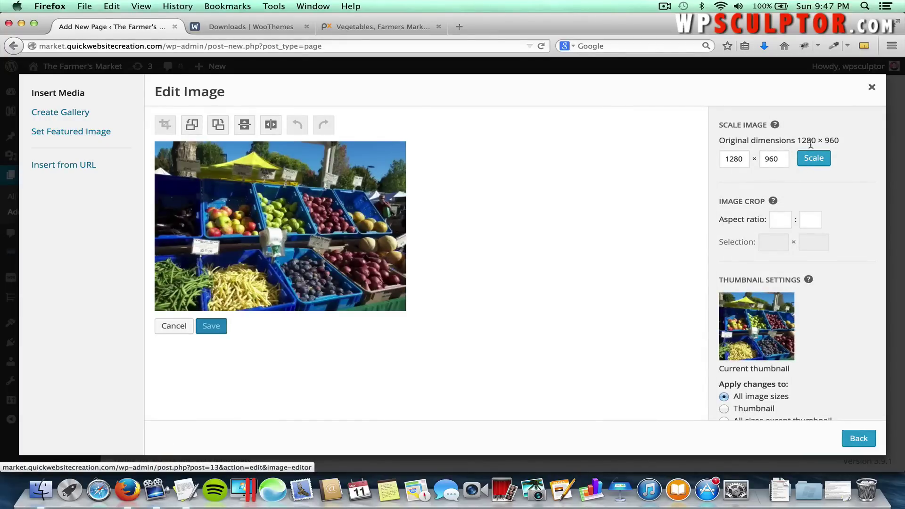
double_click(733, 159)
type("300")
left_click(782, 161)
left_click(814, 159)
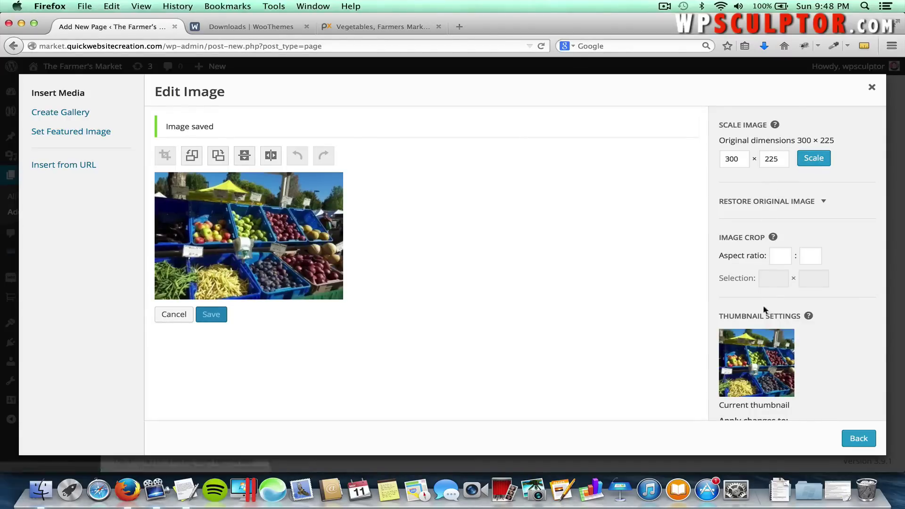
scroll(821, 393, "down", 2)
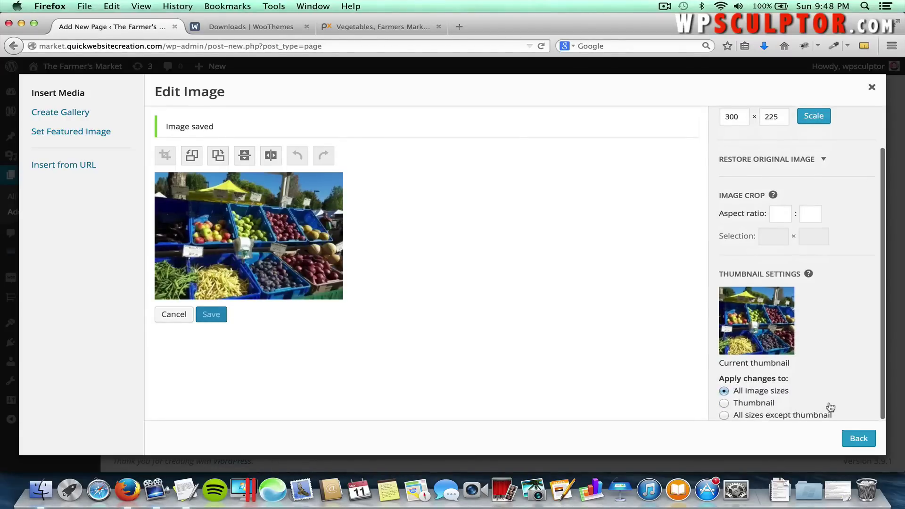
Go back to the 300 × 225 image's details and check its Caption, Alt Text and Description fields.
left_click(856, 443)
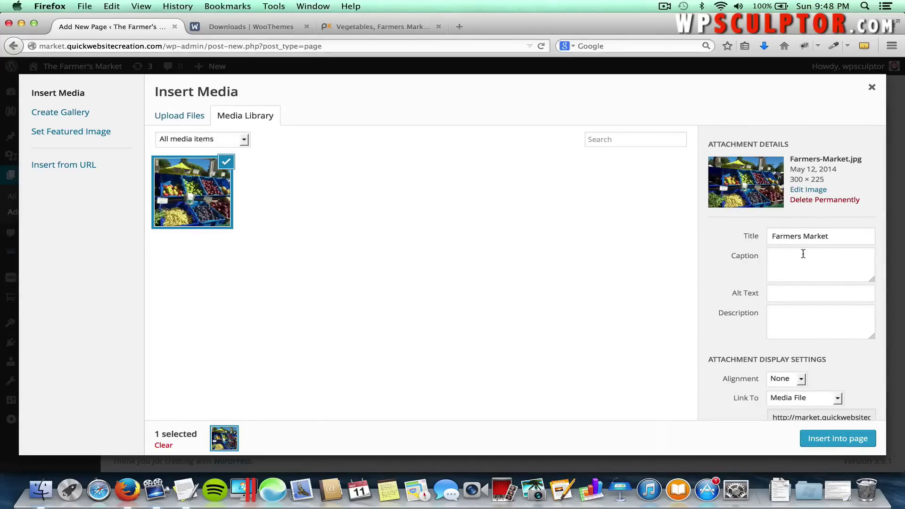
left_click(781, 269)
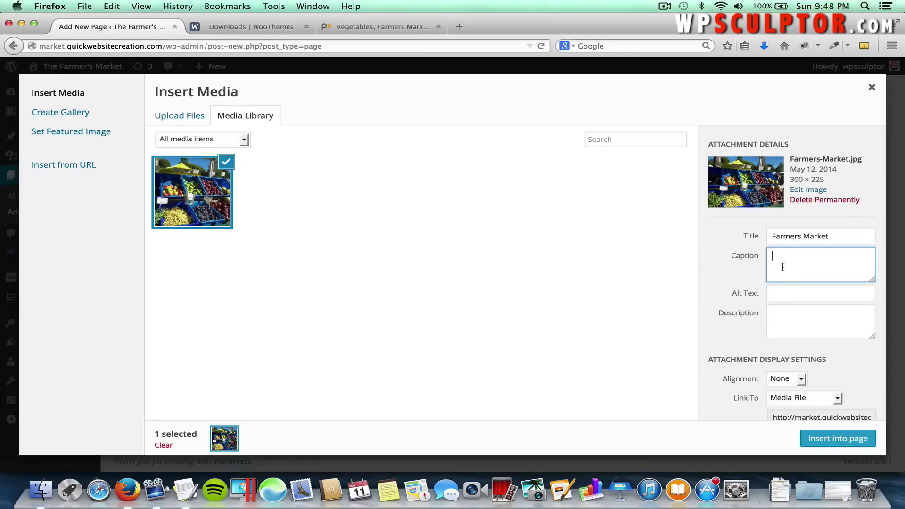
left_click(781, 293)
left_click(780, 323)
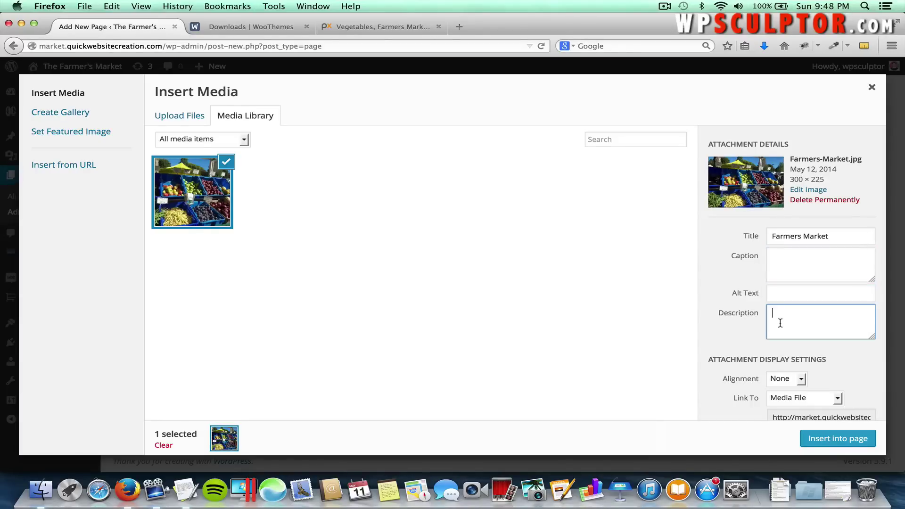
left_click(778, 260)
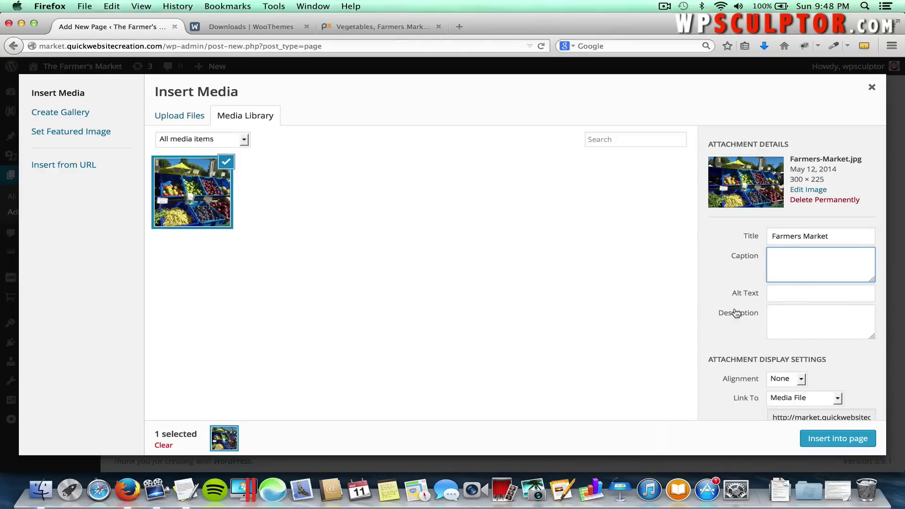
Set the photo's Alignment to Left and Link To to Custom URL, selecting the placeholder.
scroll(763, 352, "down", 1)
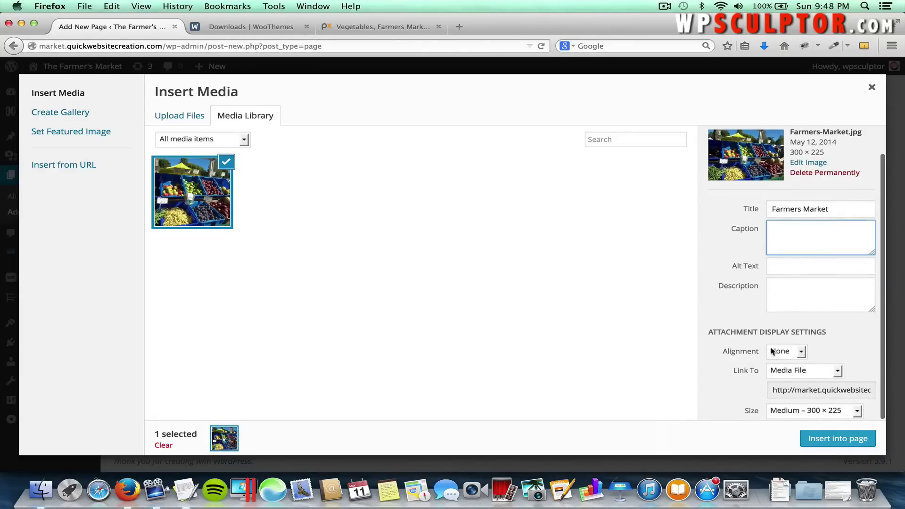
left_click(788, 354)
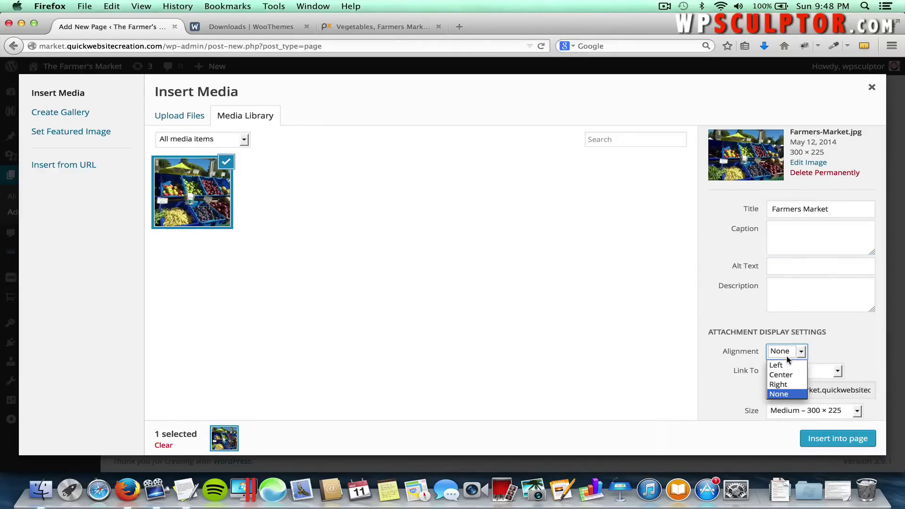
left_click(790, 363)
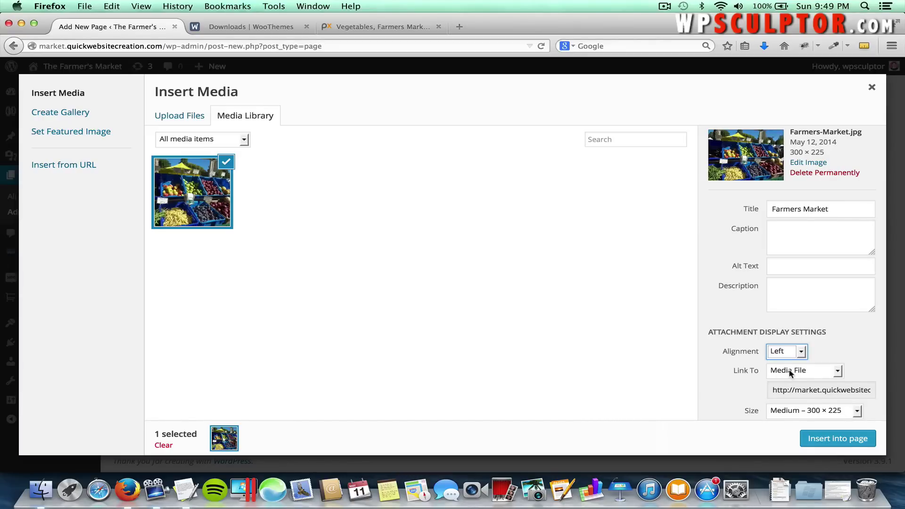
left_click(790, 373)
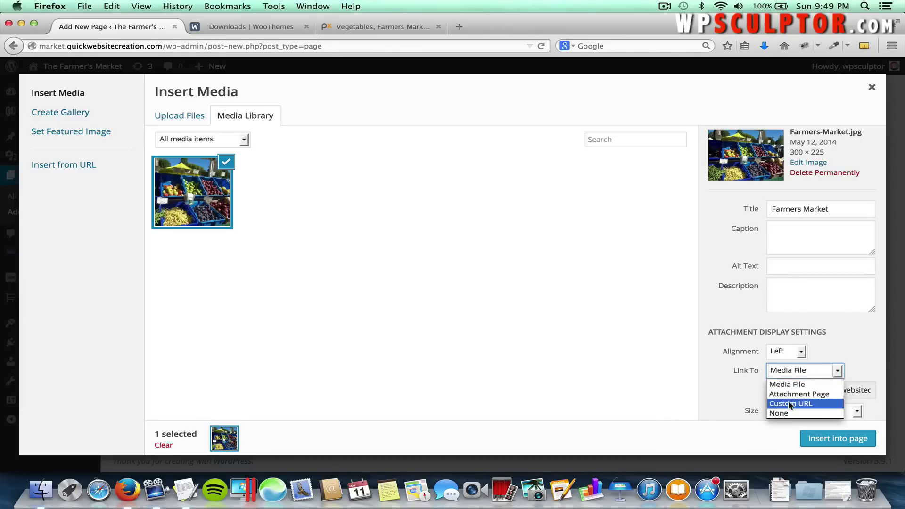
left_click(790, 402)
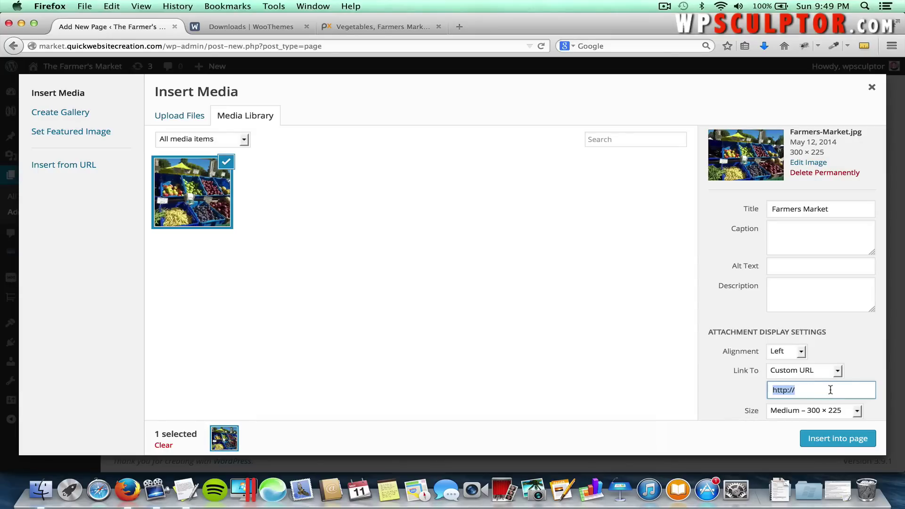
left_click(806, 390)
key("shift+Left")
key("shift+Left")
key("shift+Left")
key("shift+Left")
key("shift+Left")
key("shift+Left")
key("shift+Left")
Load google.com in a new tab, copy its address, and return to the Add New Page tab.
left_click(382, 27)
left_click(458, 27)
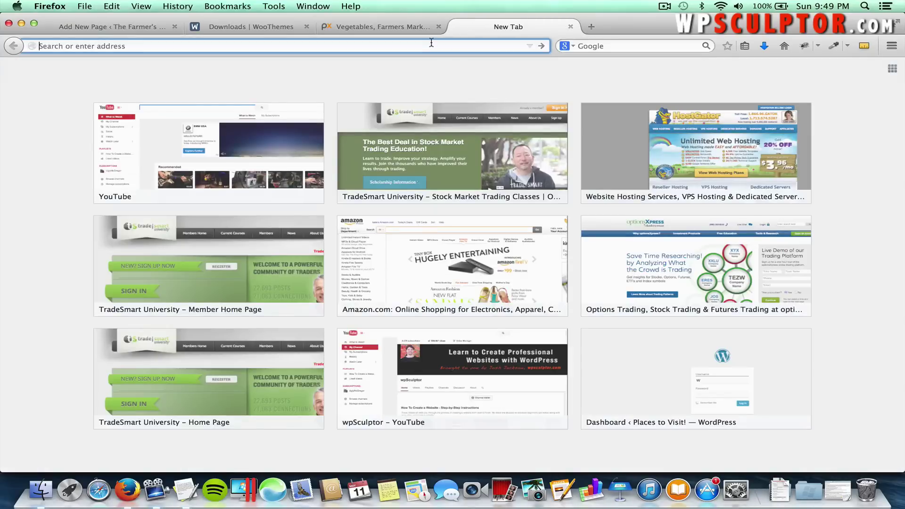
type("google.com/")
key("Return")
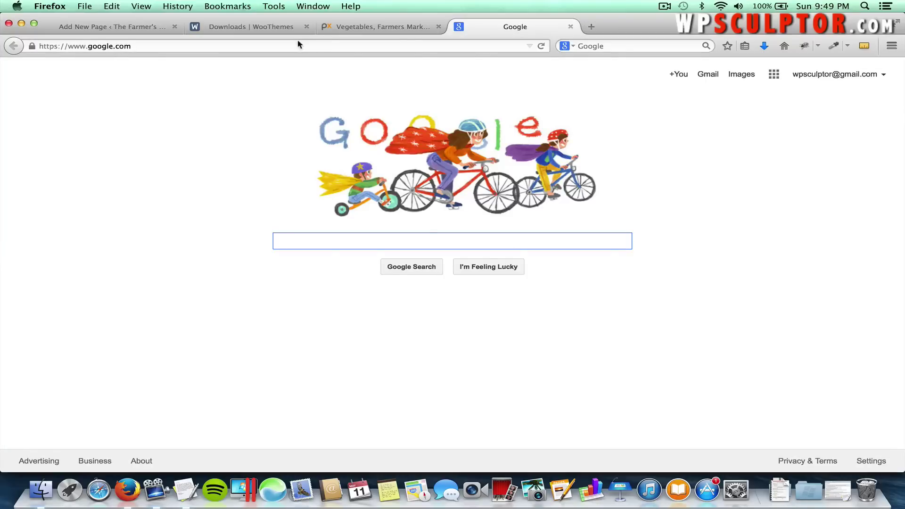
left_click(299, 44)
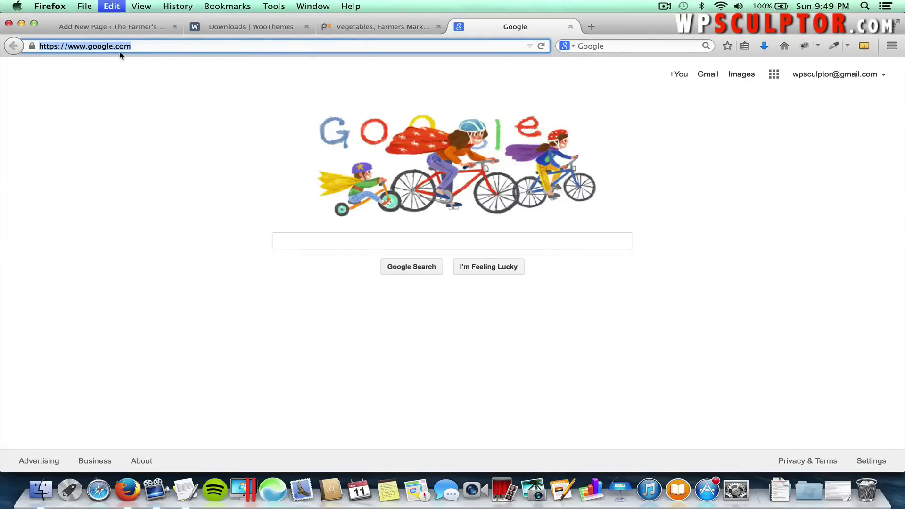
key("super+c")
left_click(141, 27)
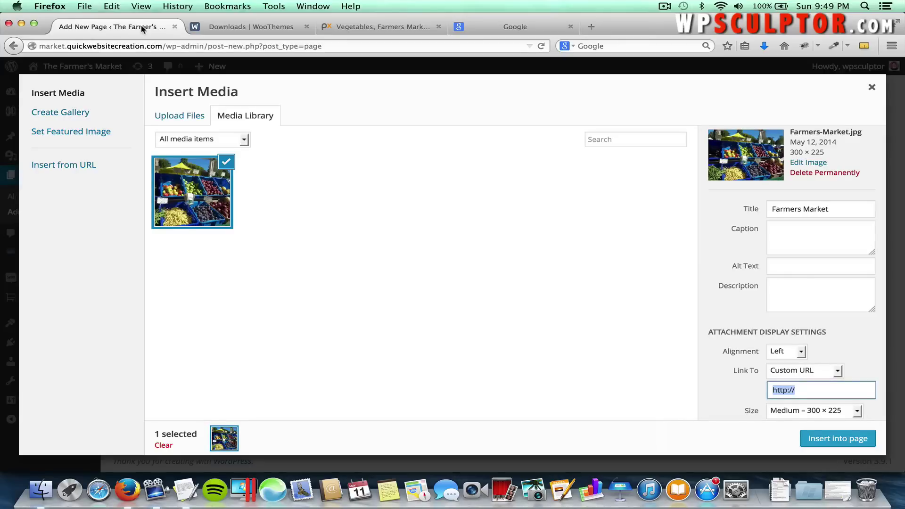
Paste the Google address into the custom link field, then delete it again.
key("super+v")
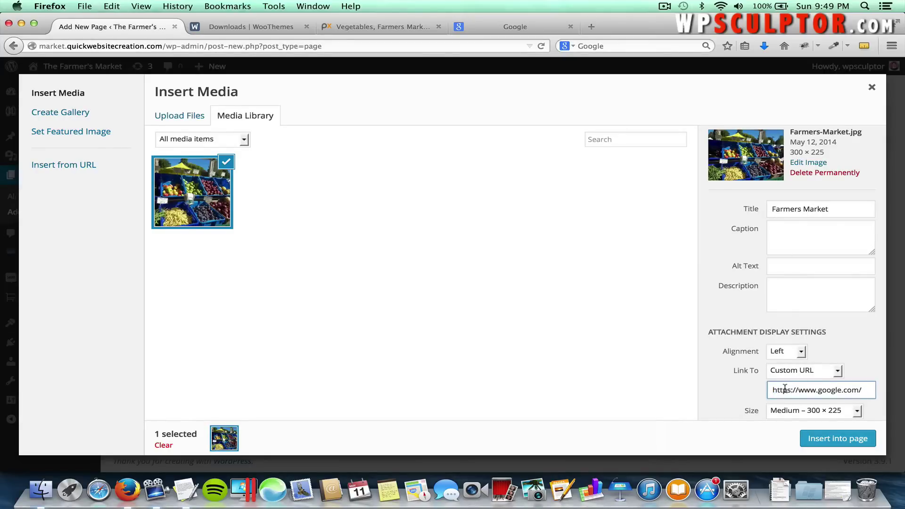
mouse_move(777, 389)
left_mouse_down()
mouse_move(761, 389)
mouse_move(790, 391)
left_mouse_up()
left_click(800, 391)
left_click_drag(858, 391, 766, 392)
key("BackSpace")
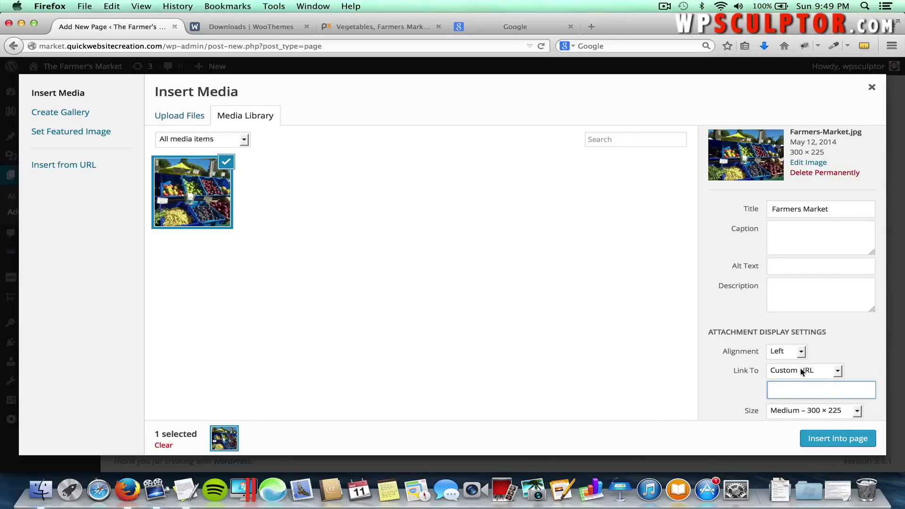
Set Link To: None and Size: Full Size, then insert the photo into the page.
left_click(801, 371)
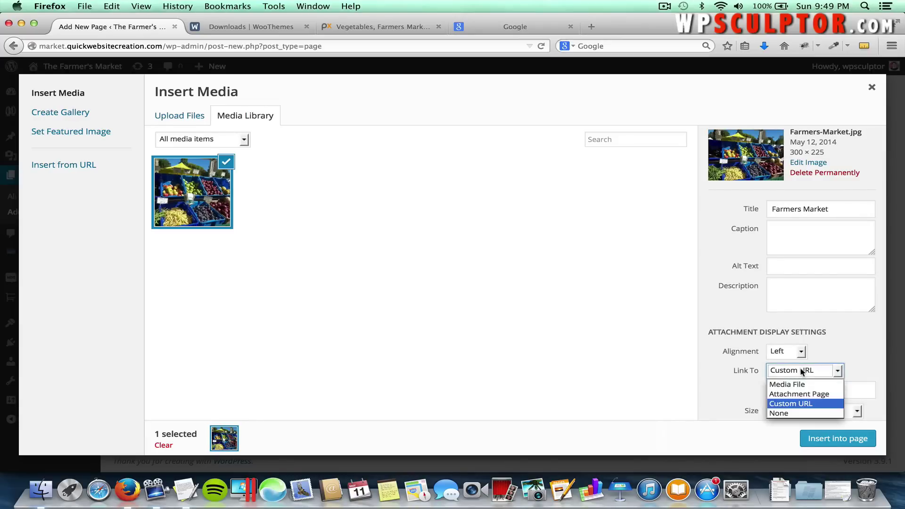
left_click(793, 414)
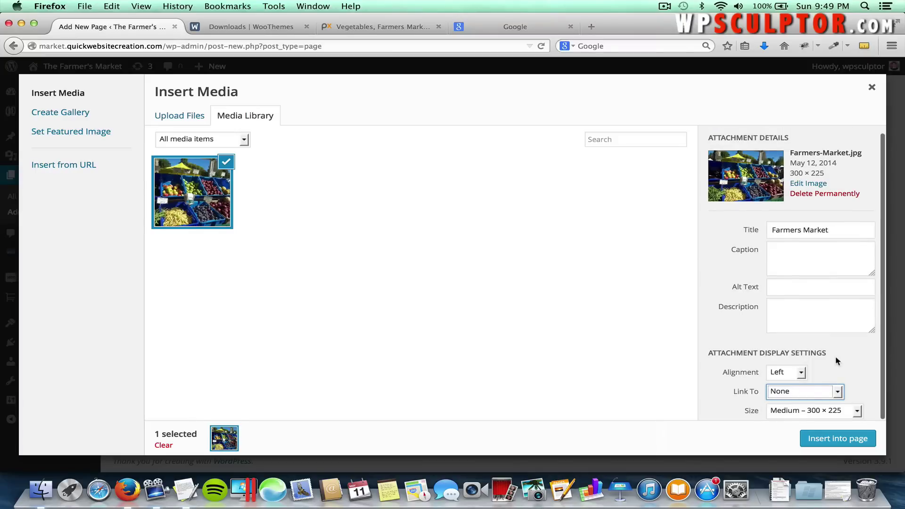
left_click(822, 409)
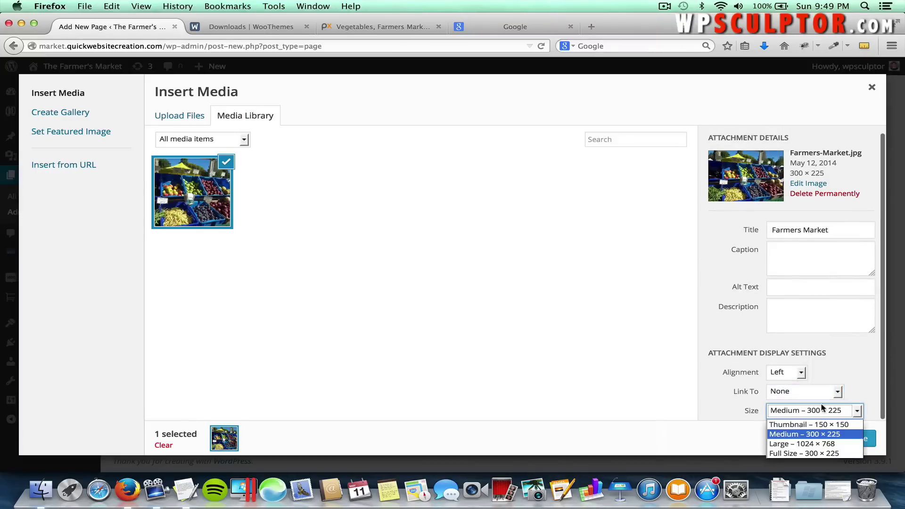
left_click(812, 454)
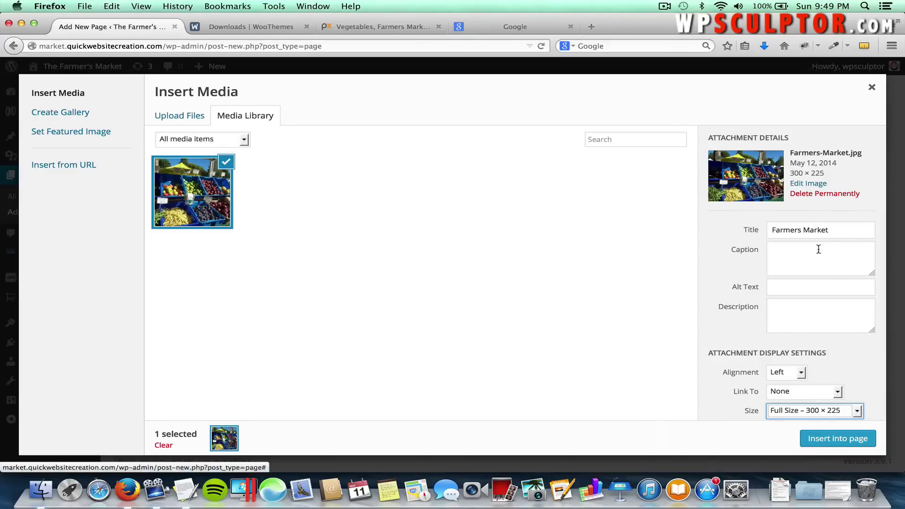
left_click(824, 440)
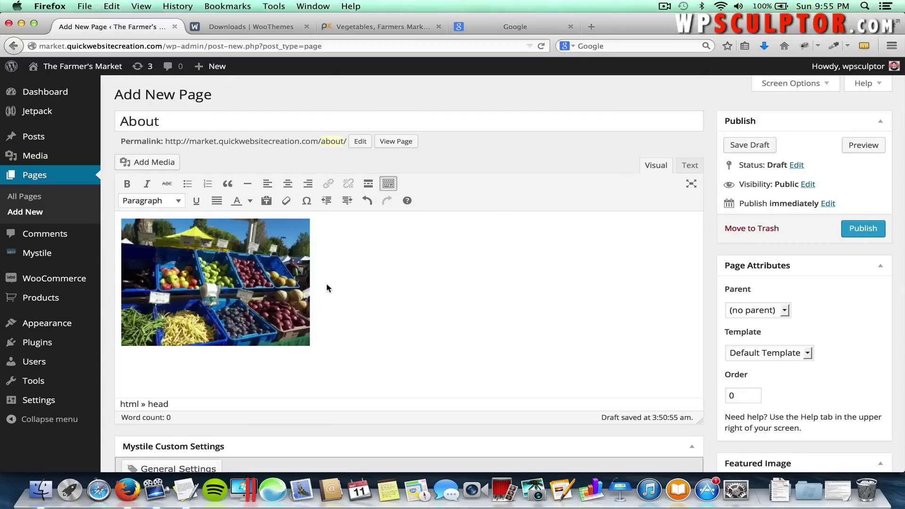
type("the")
double_click(317, 224)
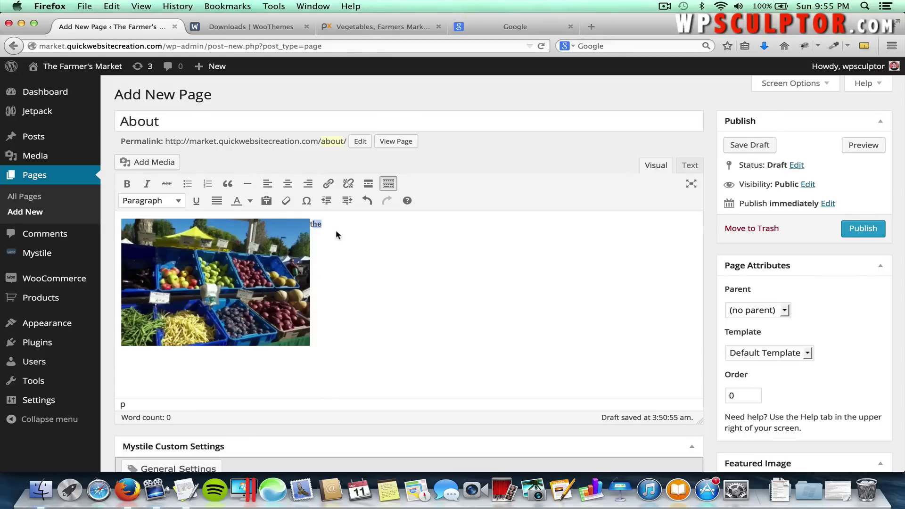
key("BackSpace")
left_click(698, 171)
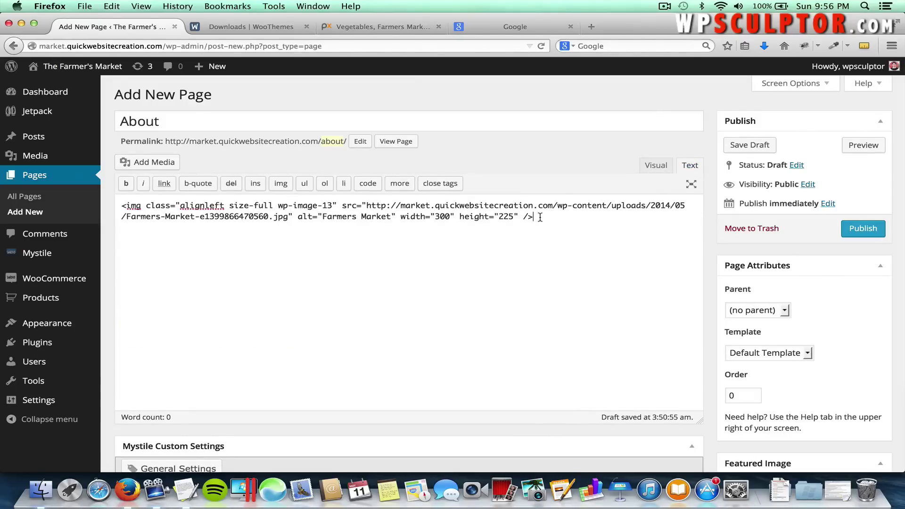
left_click(647, 169)
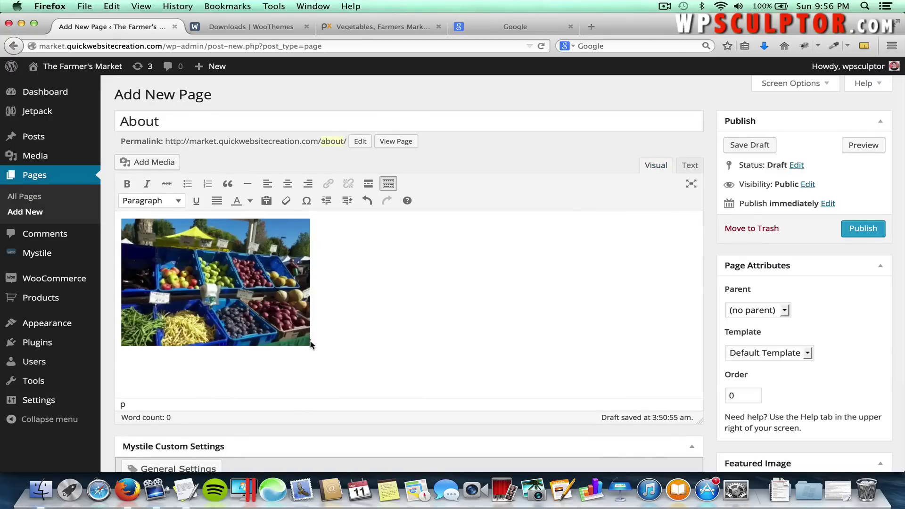
left_click(690, 167)
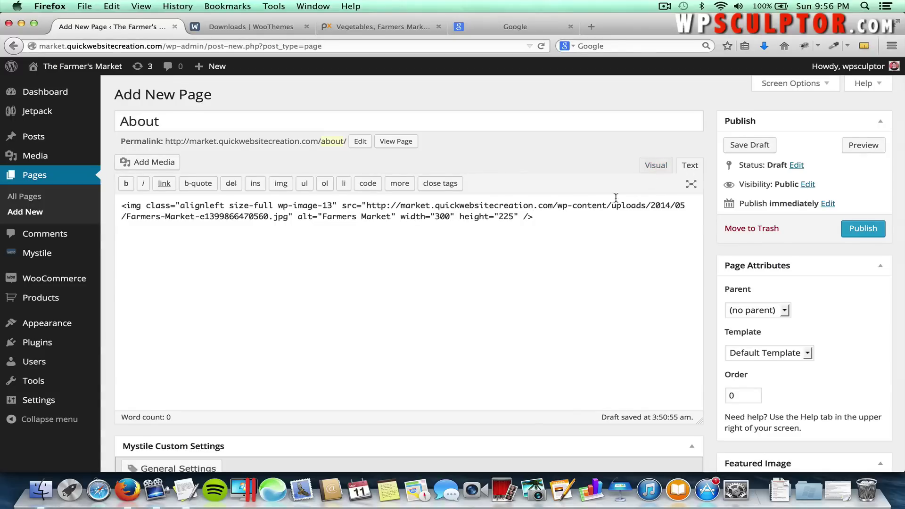
left_click(584, 216)
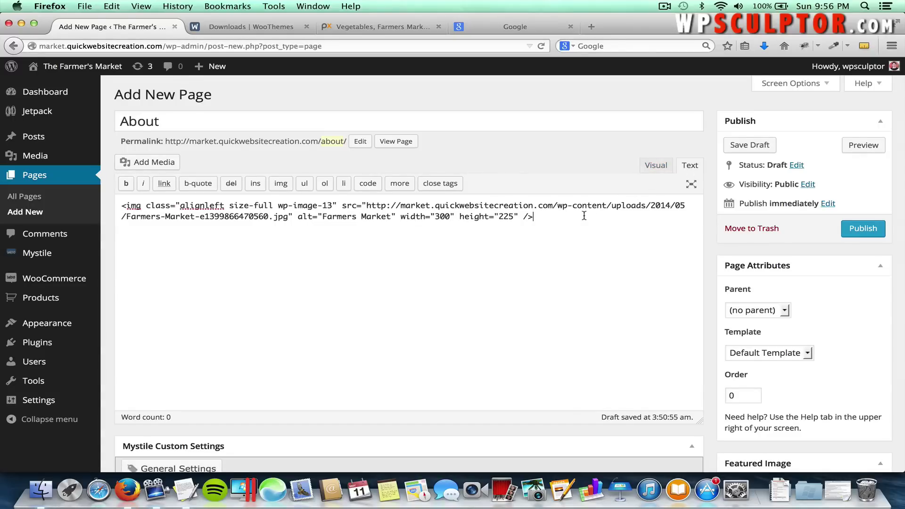
left_click(659, 169)
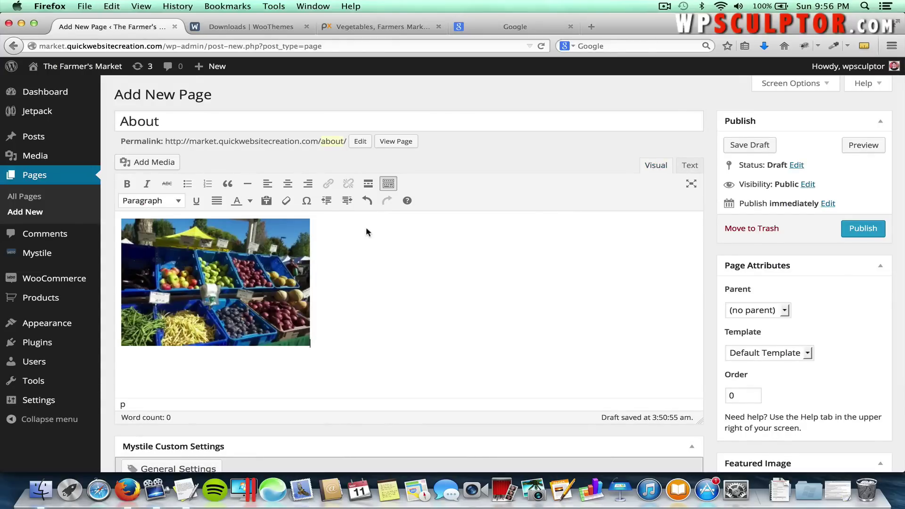
Copy the line 'Welcome to this eCommerce Mock Website!' from the TextEdit source document.
key("super+Tab")
key("super+Tab")
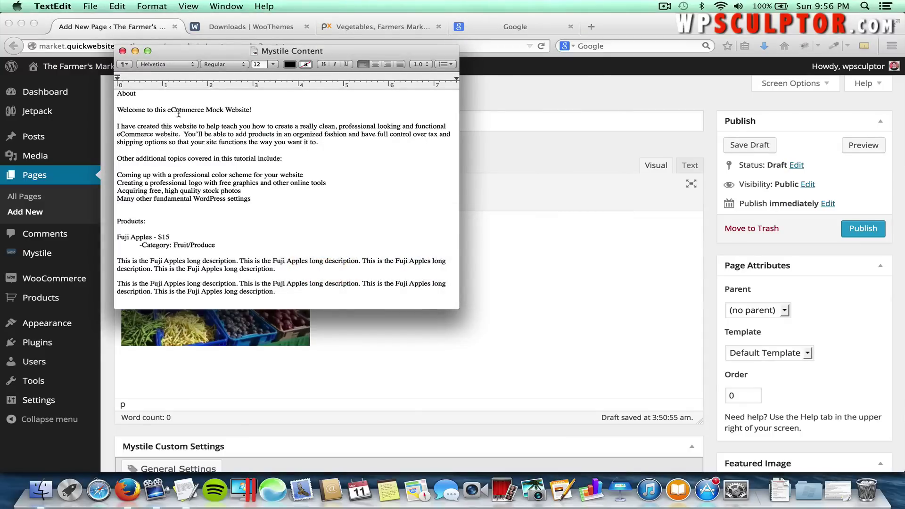
triple_click(179, 114)
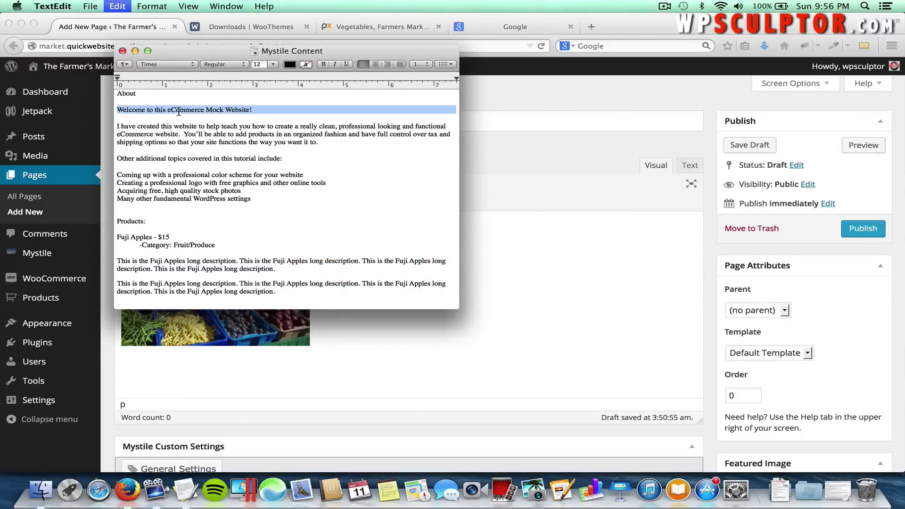
left_click(253, 109)
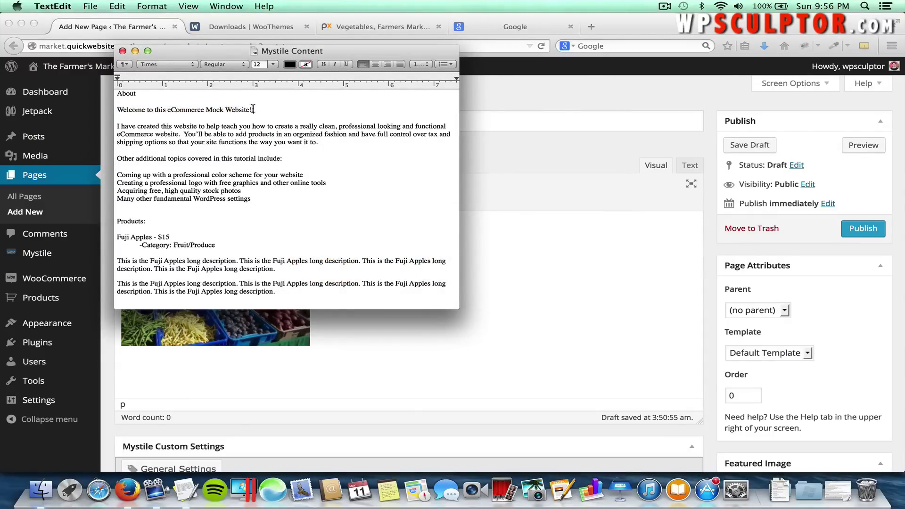
left_click_drag(253, 109, 111, 120)
key("super+c")
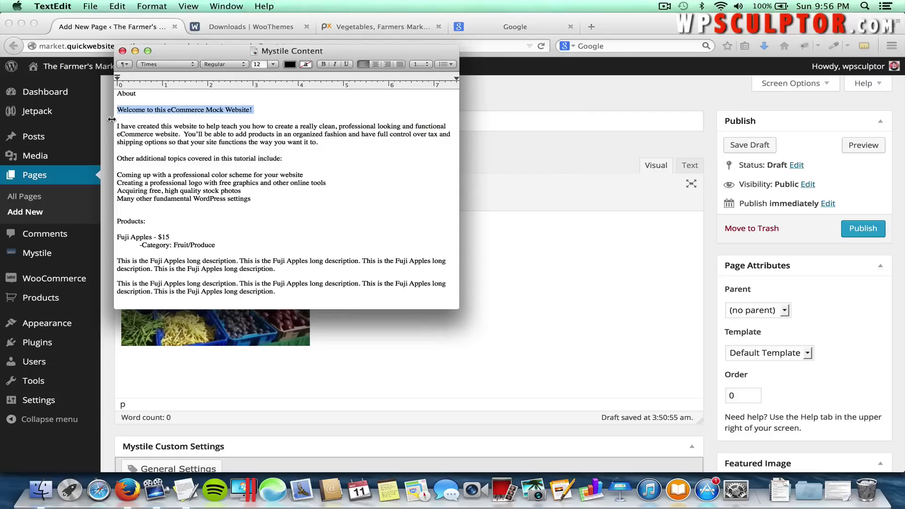
left_click(112, 119)
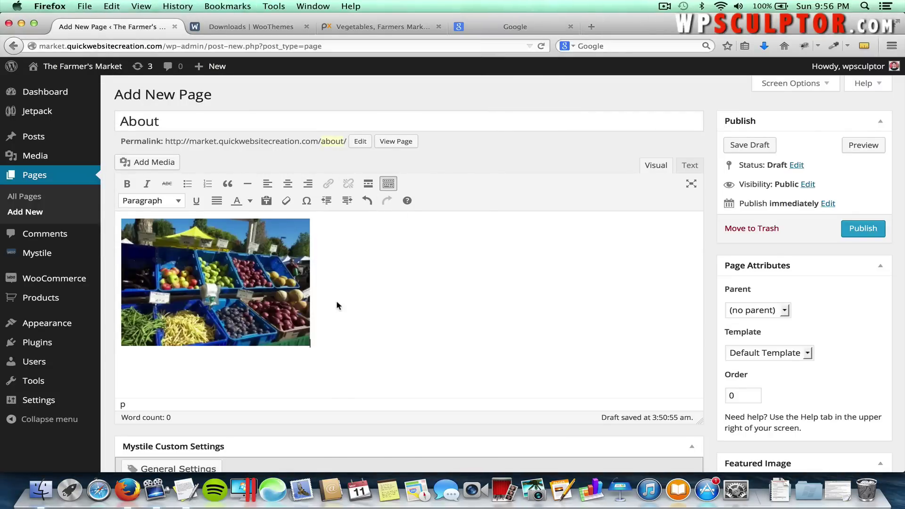
Paste the welcome line beside the photo as a Heading 2 and start a new paragraph below.
key("super+v")
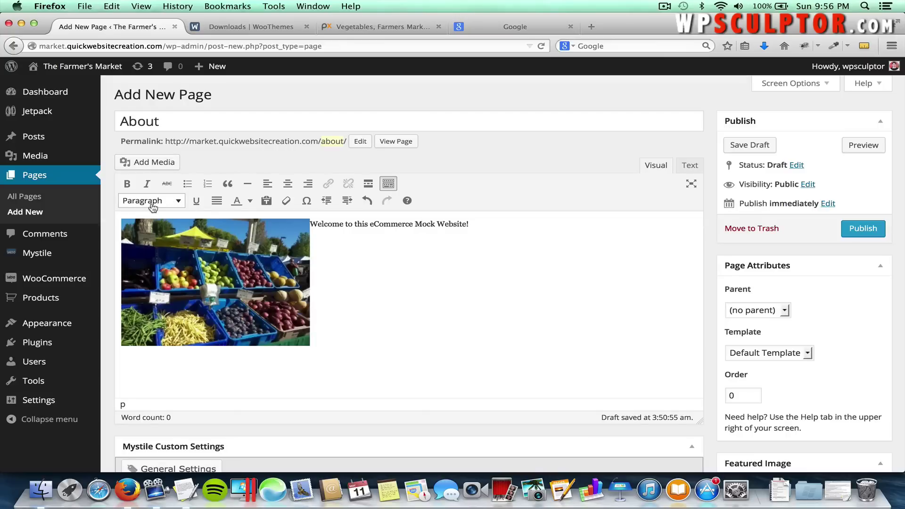
left_click_drag(469, 224, 313, 226)
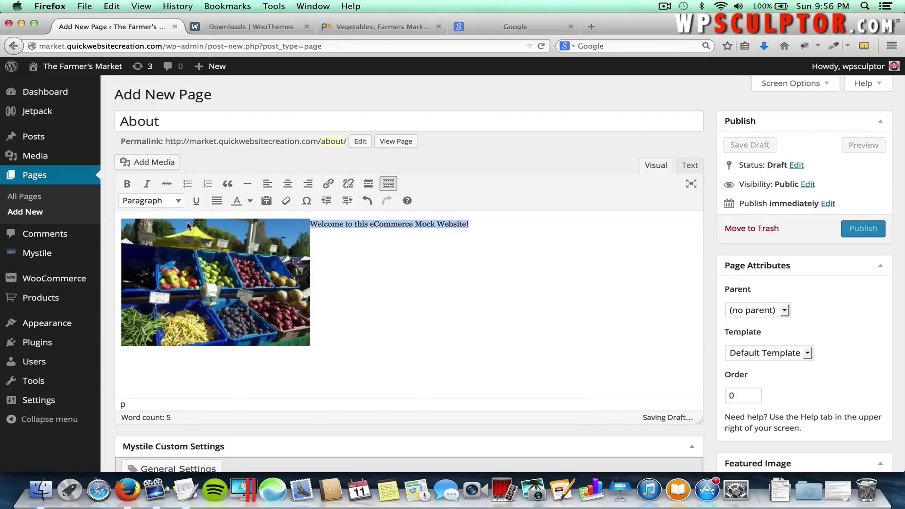
left_click(179, 202)
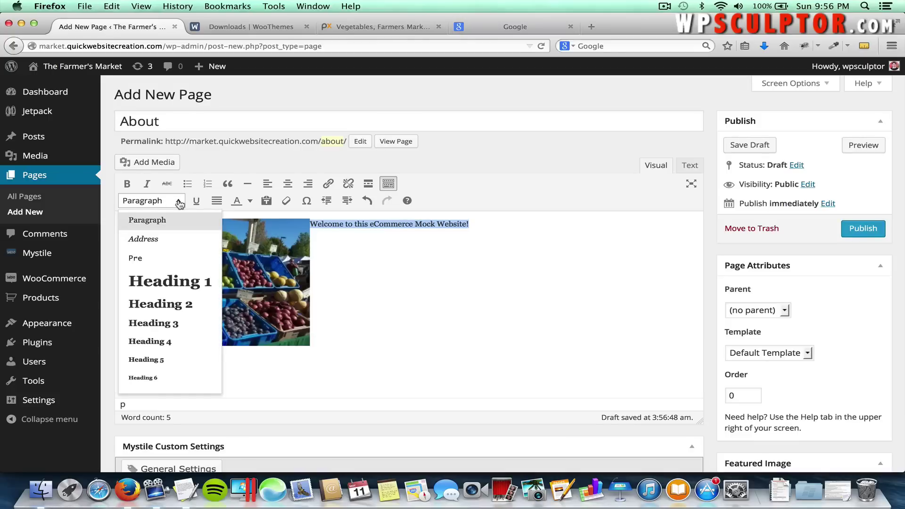
left_click(191, 305)
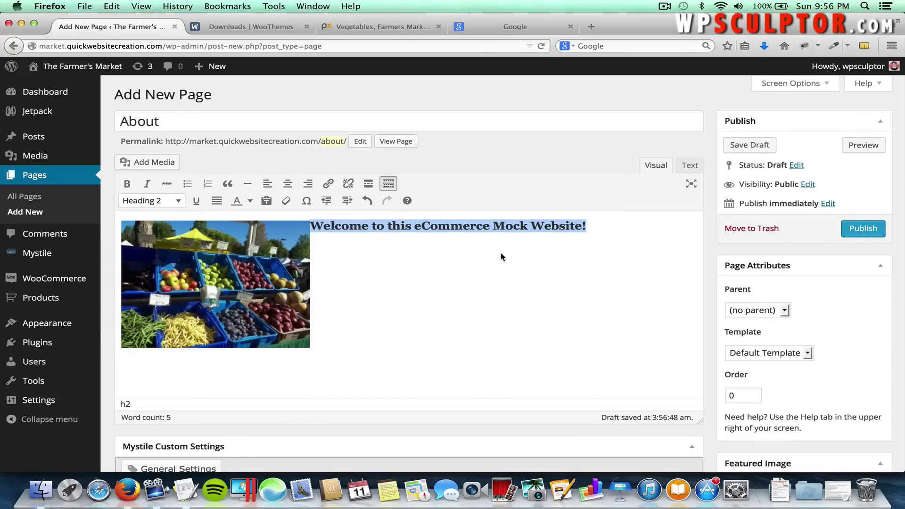
left_click(604, 223)
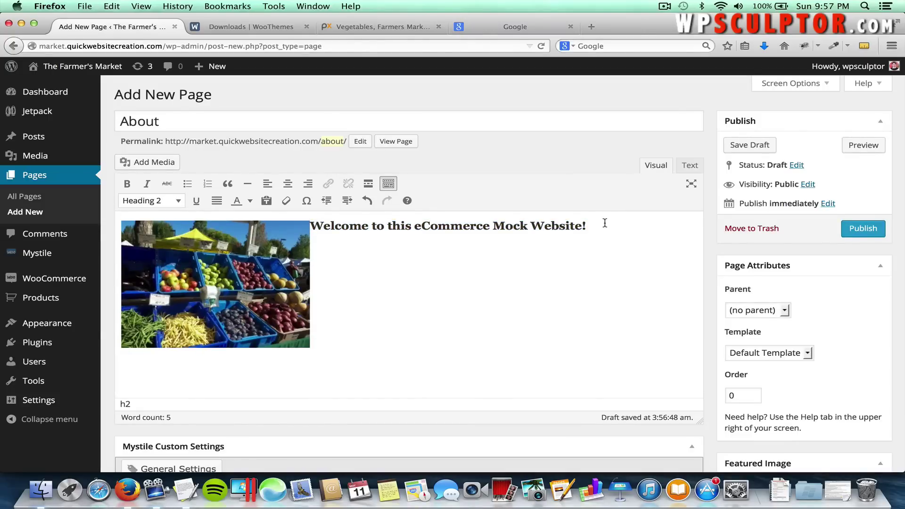
key("Return")
Paste the intro paragraph from TextEdit below the welcome heading.
key("super+Tab")
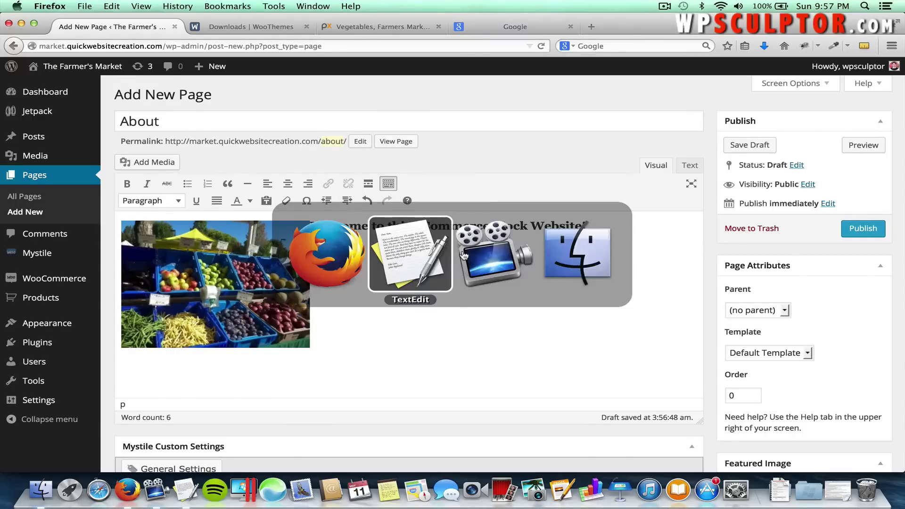
left_click_drag(319, 143, 120, 125)
key("super+c")
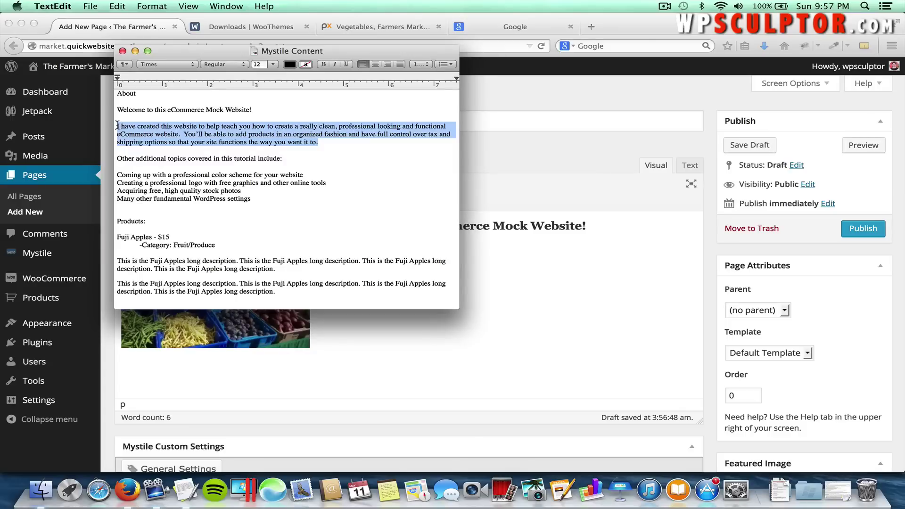
key("super+Tab")
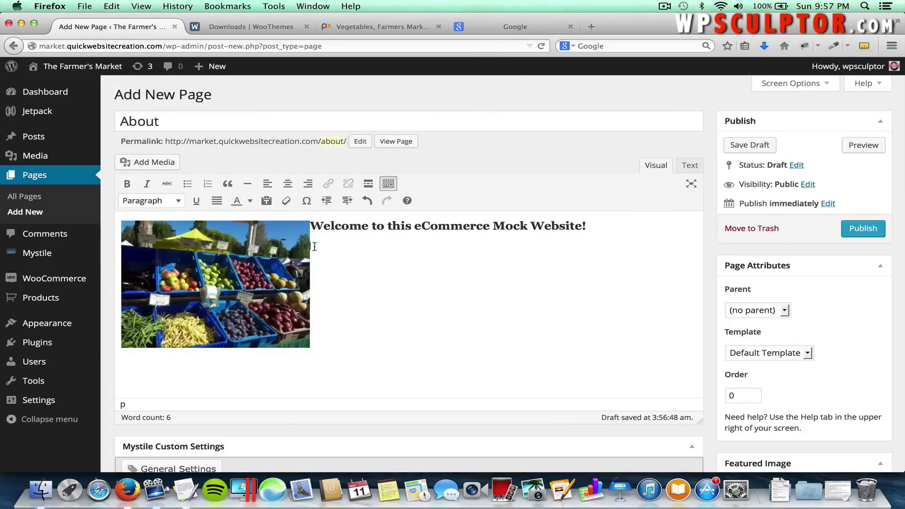
key("super+v")
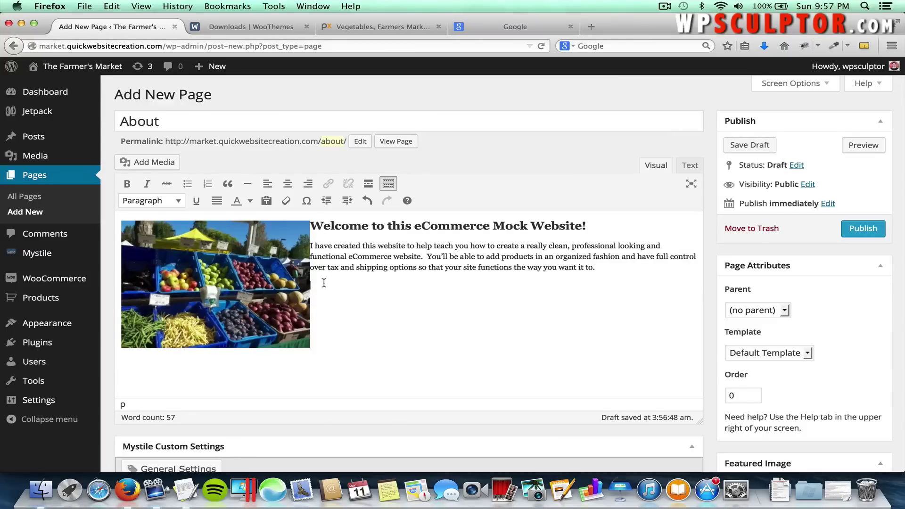
Paste 'Other additional topics covered in this tutorial include:' below the intro paragraph.
key("super+Tab")
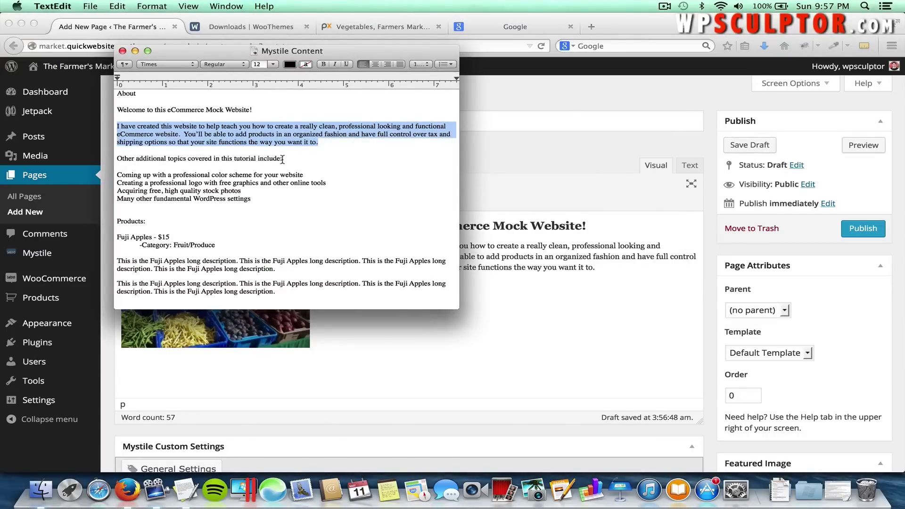
left_click_drag(282, 160, 119, 162)
key("super+c")
key("super+Tab")
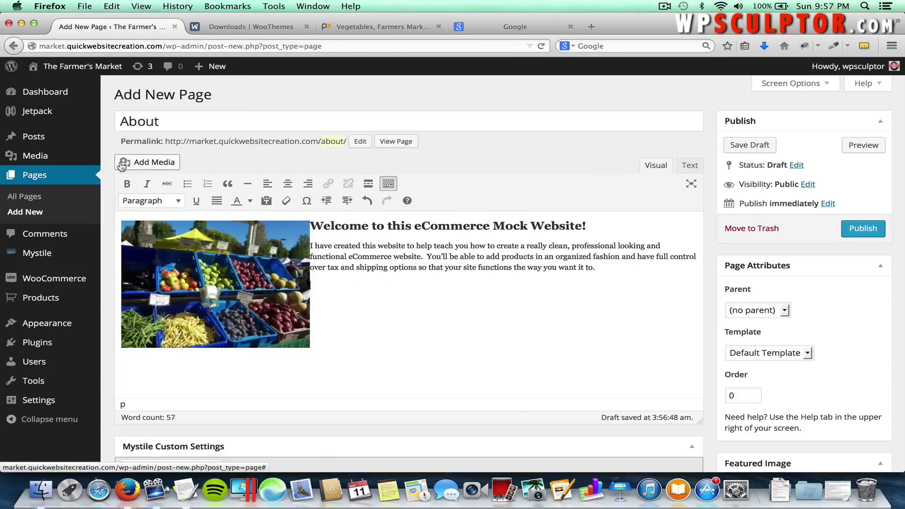
key("super+v")
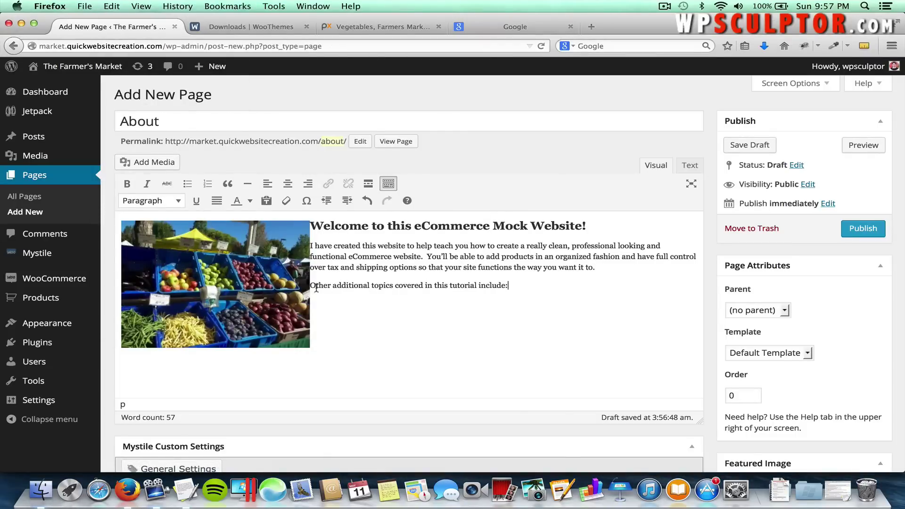
Make the topics introduction line bold and start a new paragraph beneath it.
left_click(311, 286, "shift")
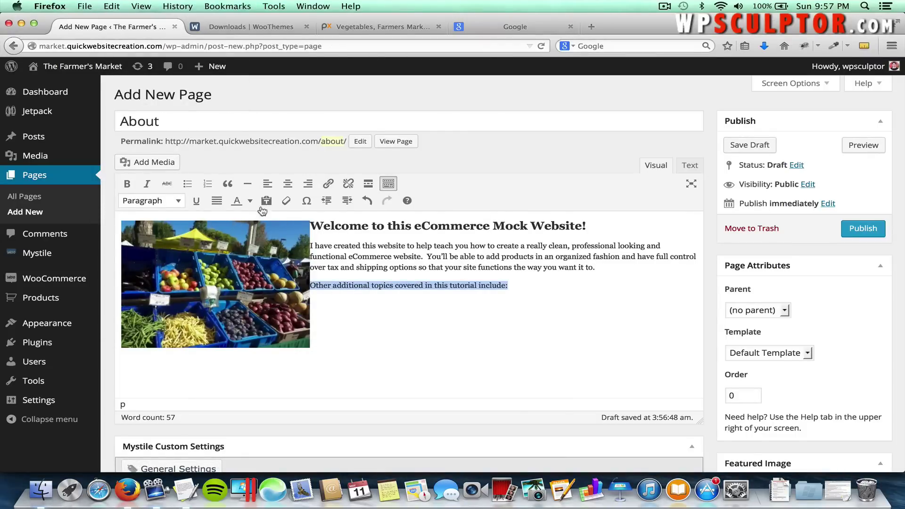
left_click(126, 185)
left_click(576, 286)
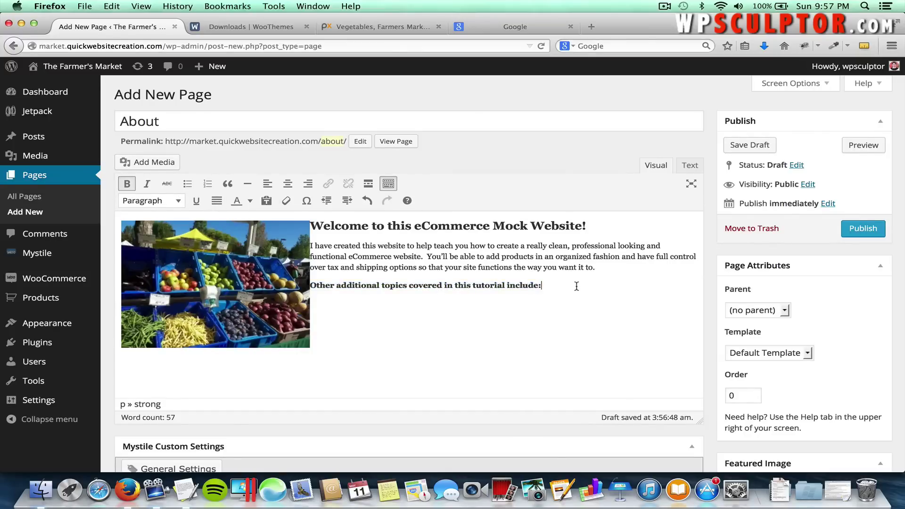
key("Return")
Paste the first two tutorial topic lines from TextEdit under the bold subheading.
key("super+Tab")
left_click_drag(304, 174, 112, 172)
key("super+c")
key("super+Tab")
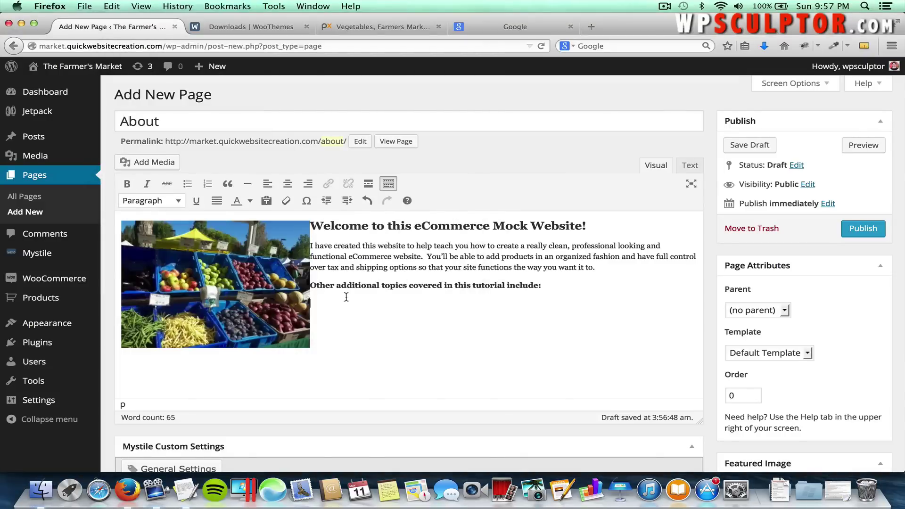
key("super+v")
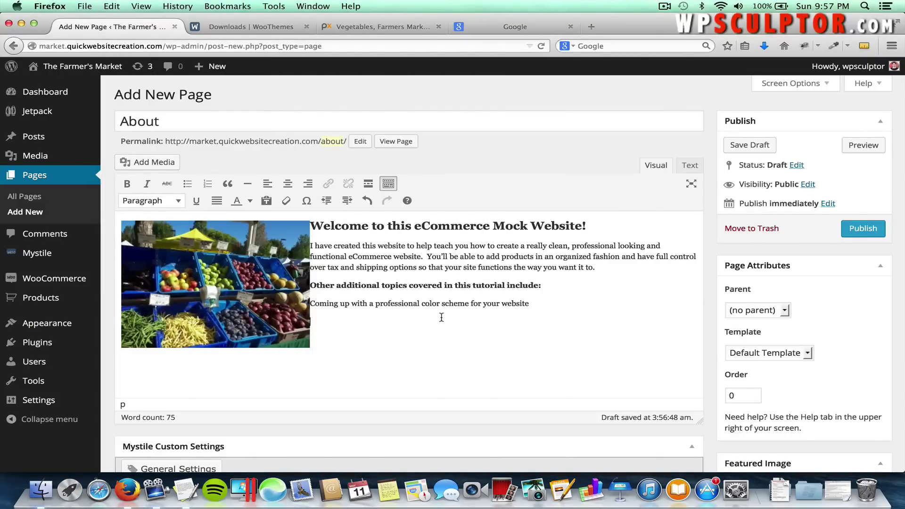
key("super+Tab")
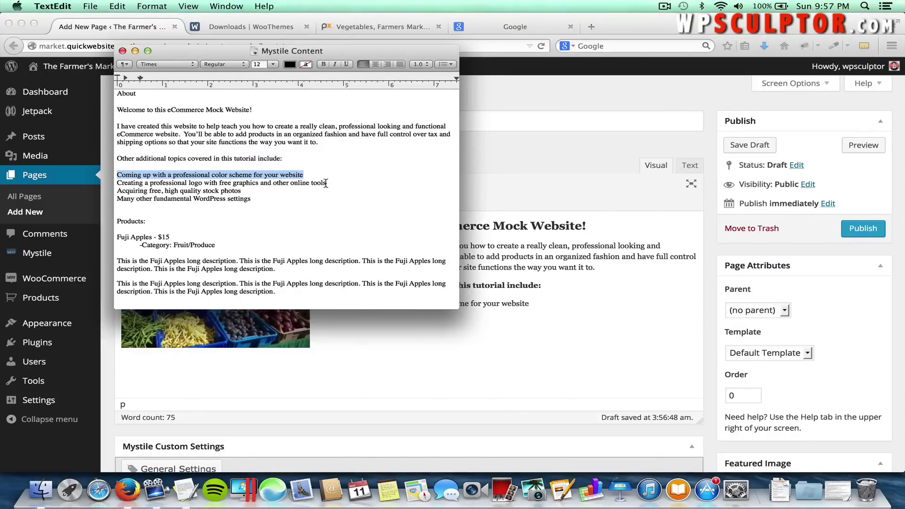
left_click_drag(326, 183, 117, 183)
key("super+c")
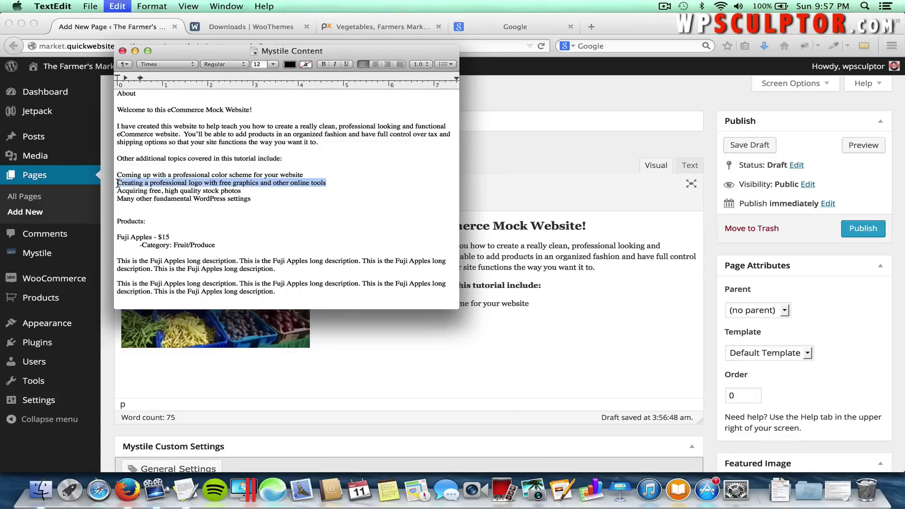
key("super+Tab")
key("super+v")
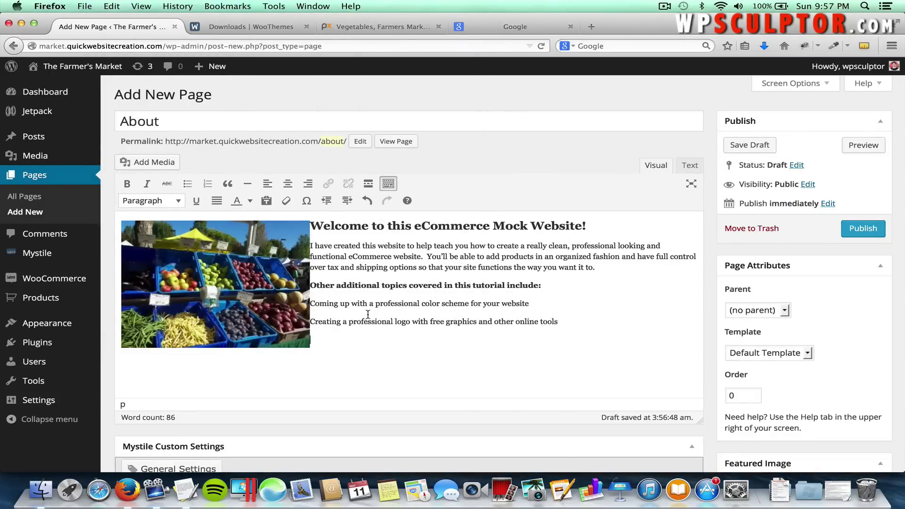
Paste the third topic line and 'Many other fundamental WordPress settings', then select all four lines.
key("super+Tab")
left_click_drag(241, 190, 118, 192)
key("super+c")
key("super+Tab")
key("super+v")
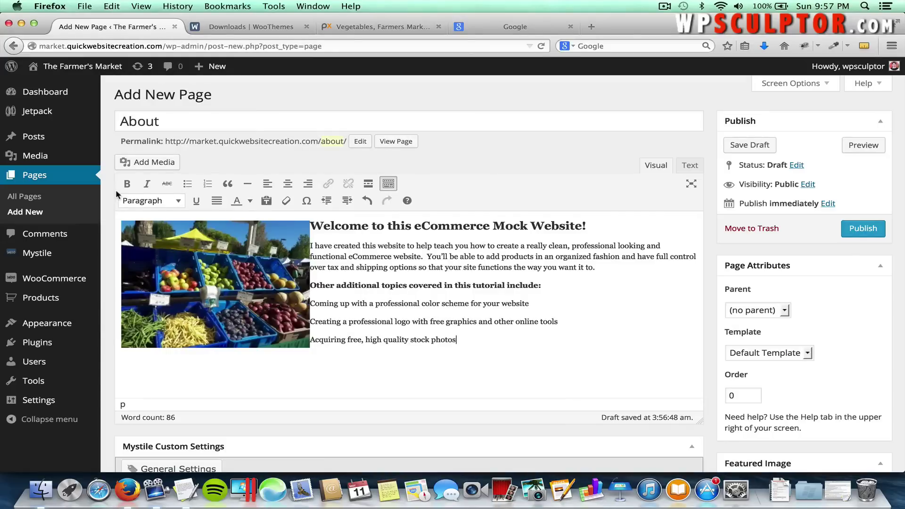
key("super+Tab")
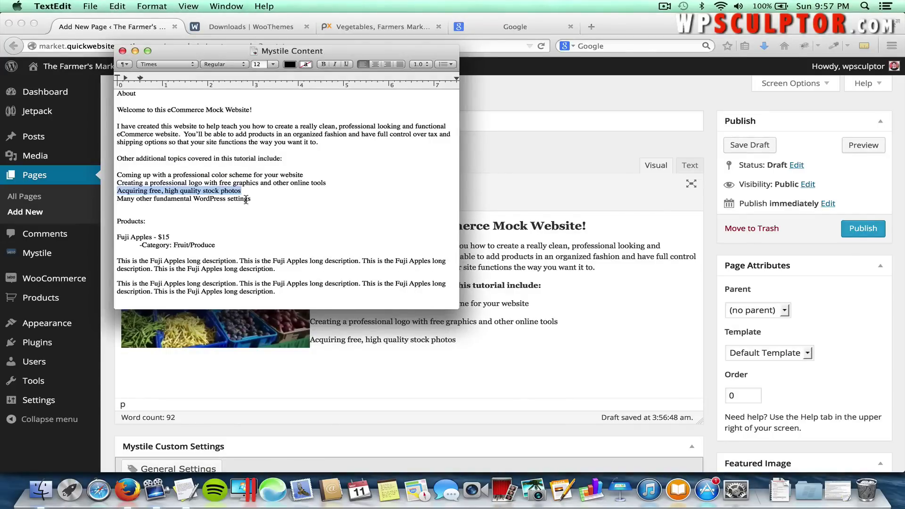
left_click_drag(251, 200, 118, 201)
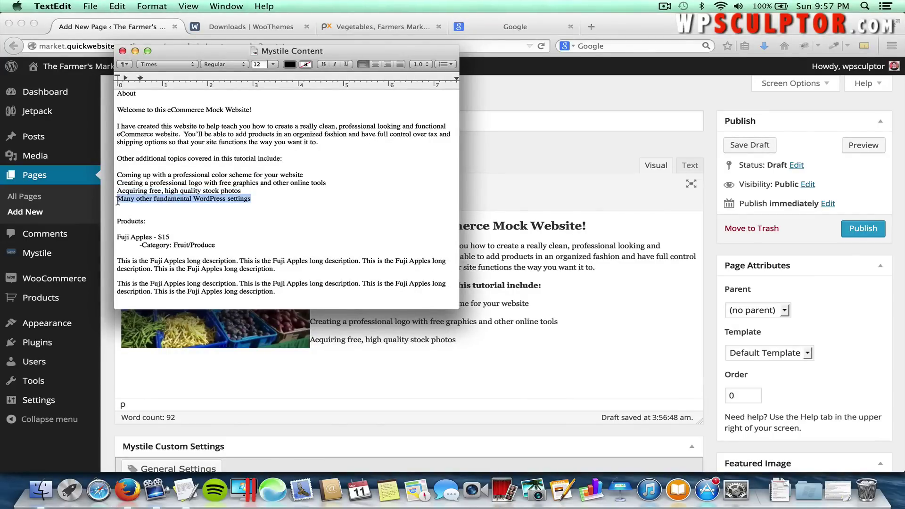
key("super+c")
key("super+Tab")
key("super+v")
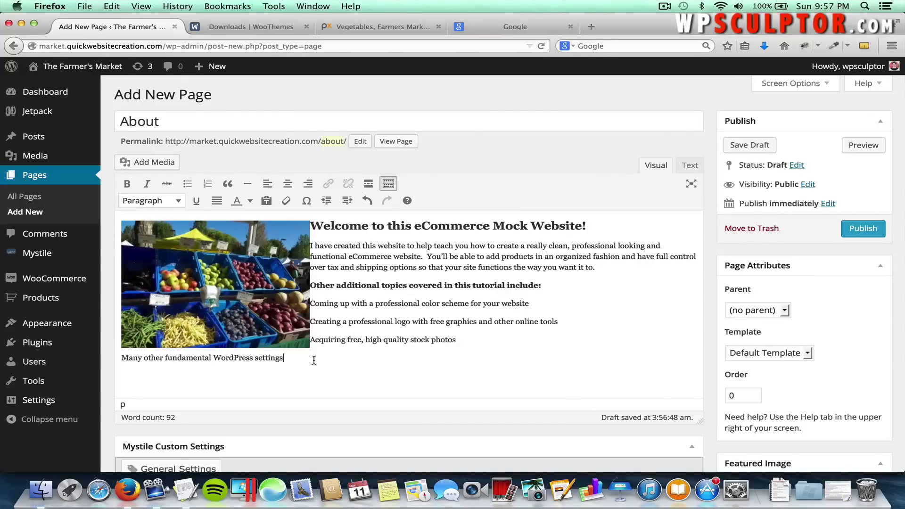
left_click_drag(313, 358, 310, 303)
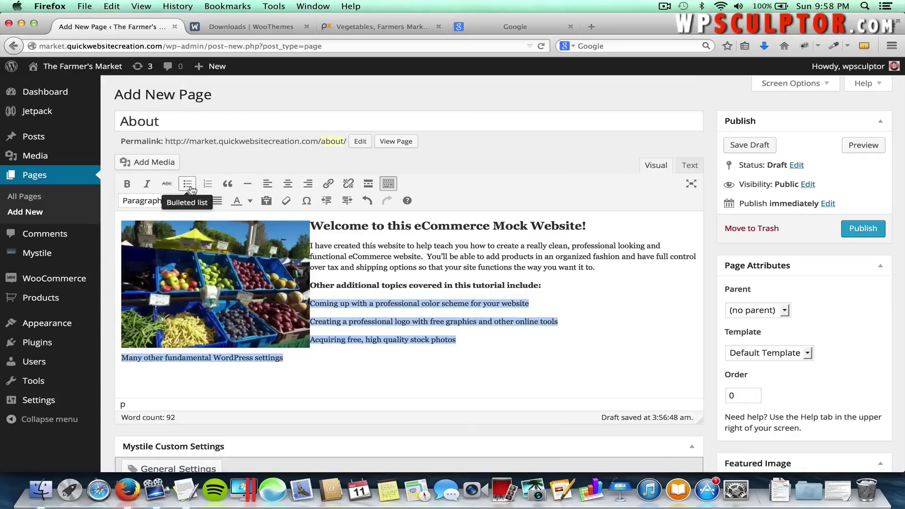
Format the four topic lines as bullets, briefly try a numbered list, then revert to bullets.
left_click(188, 184)
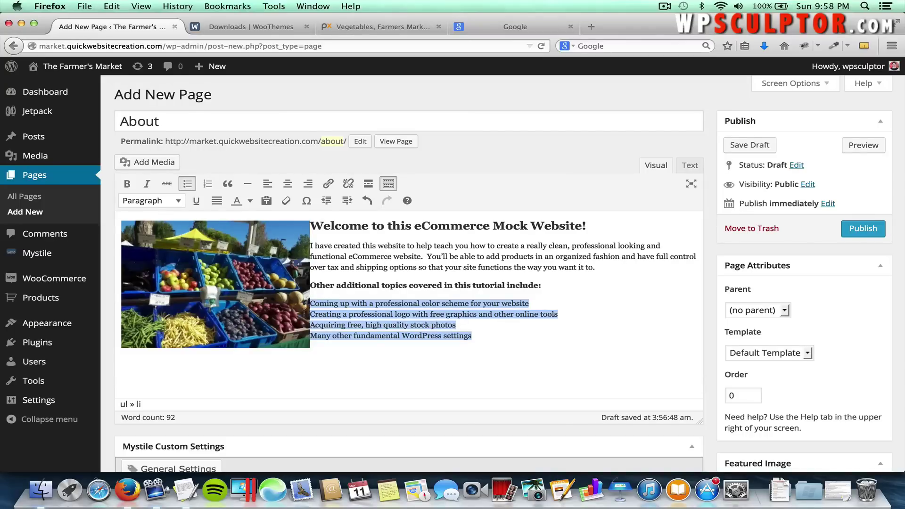
triple_click(303, 314)
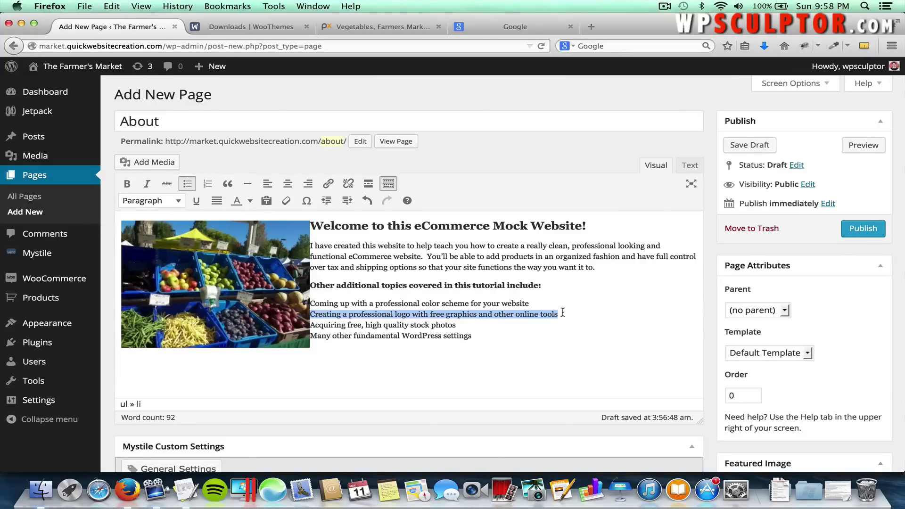
left_click_drag(470, 335, 310, 303)
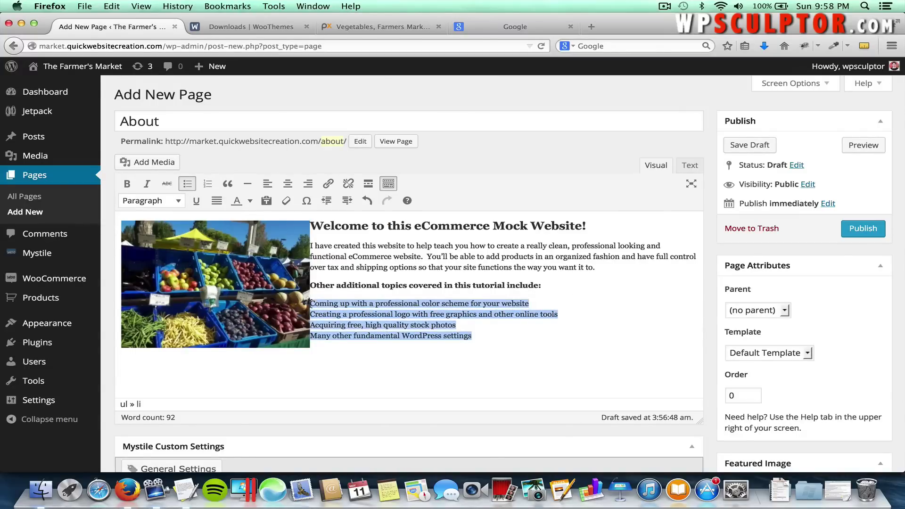
left_click(207, 185)
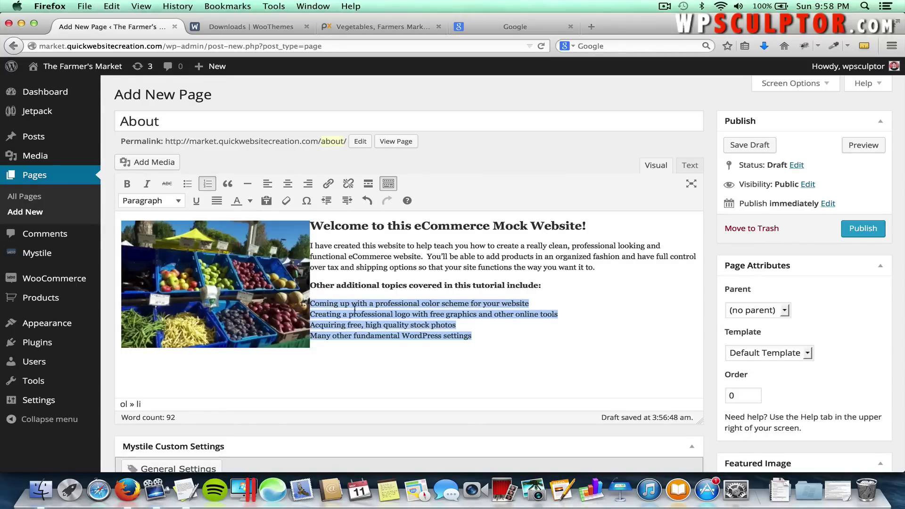
left_click(187, 184)
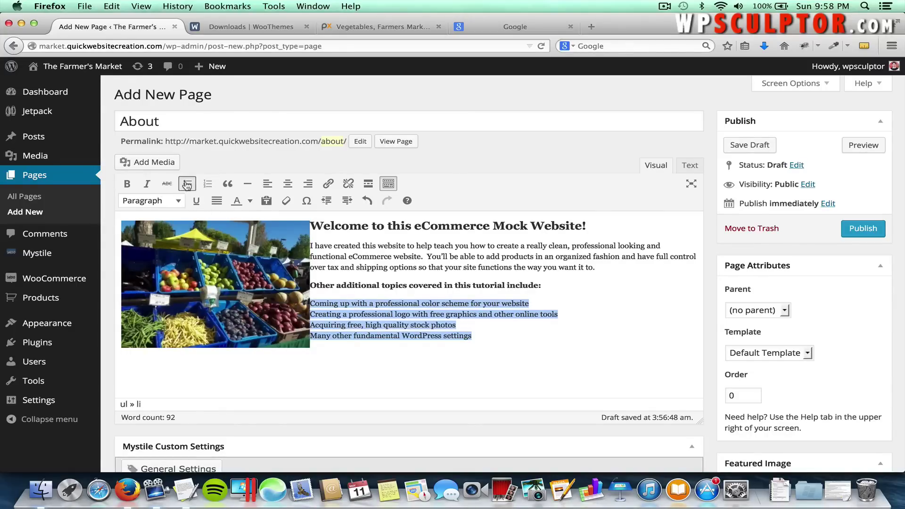
left_click(551, 350)
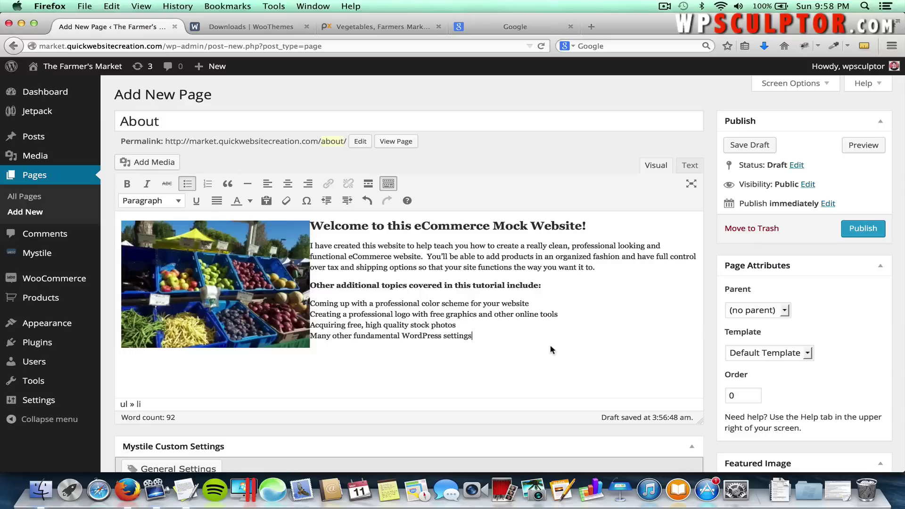
key("super+Tab")
key("super+Tab")
Publish the About page and view the live Farmer's Market front page.
left_click(858, 239)
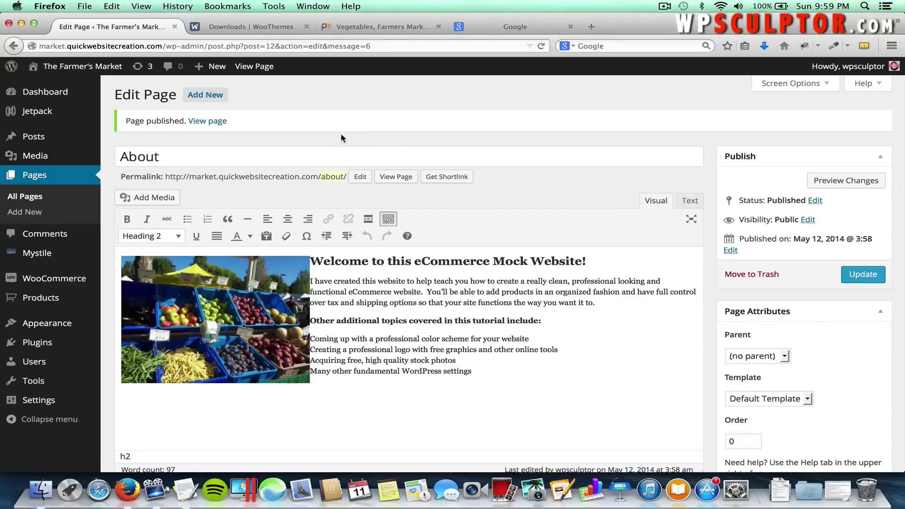
left_click(91, 68)
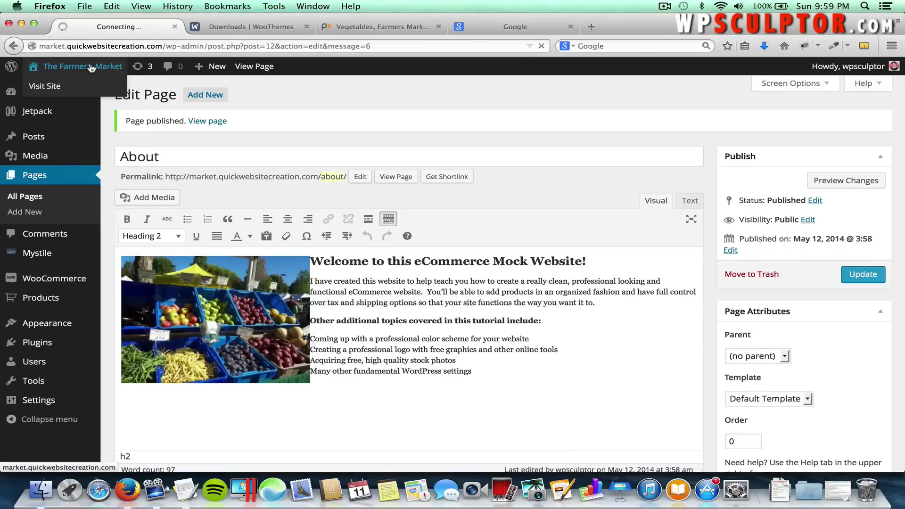
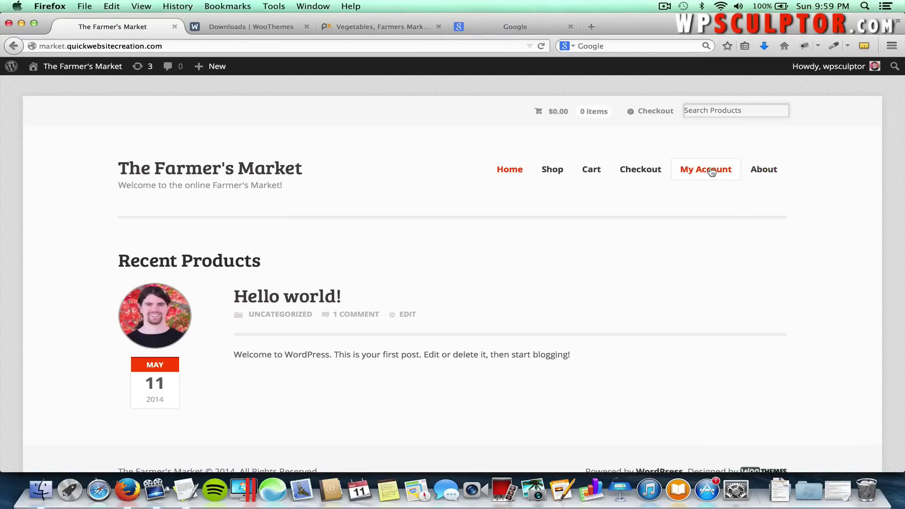
Review the live About page's welcome heading, bold topics line and four-item bulleted list.
left_click(762, 173)
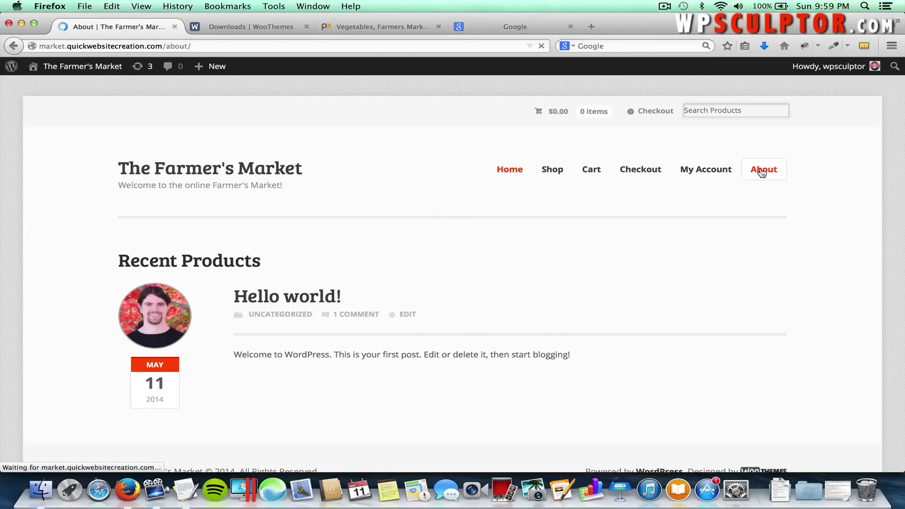
scroll(597, 250, "down", 2)
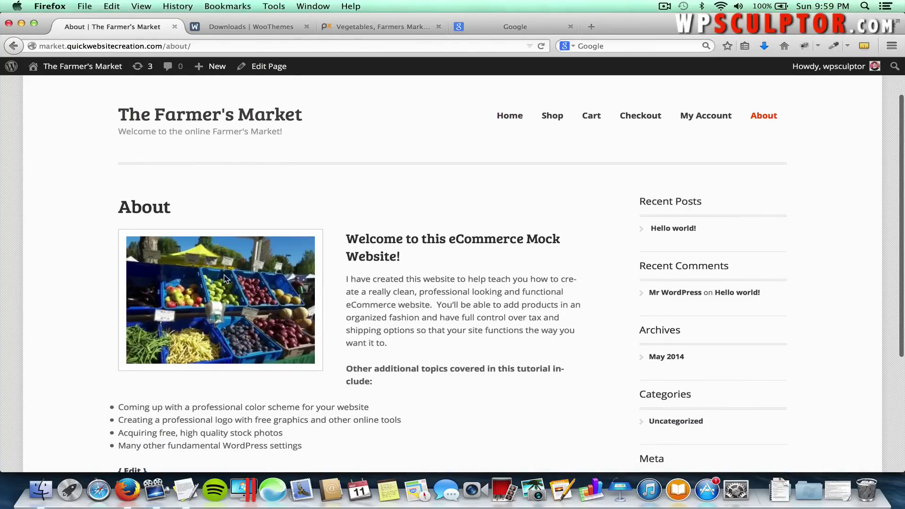
left_click_drag(401, 257, 358, 235)
left_click(391, 278)
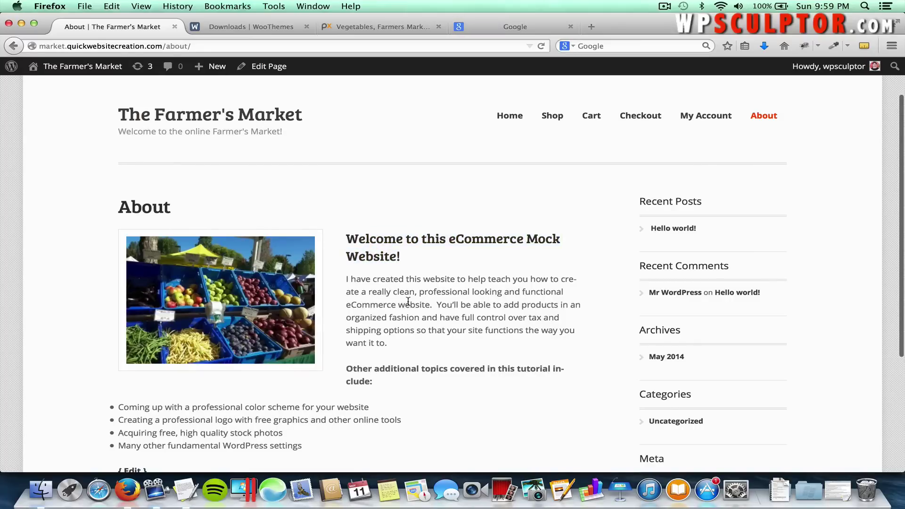
left_click_drag(365, 377, 348, 365)
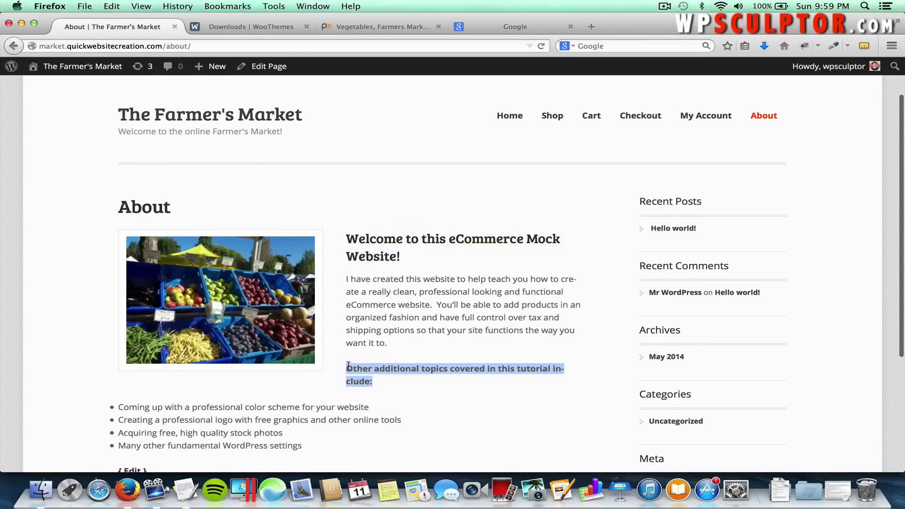
scroll(337, 383, "down", 2)
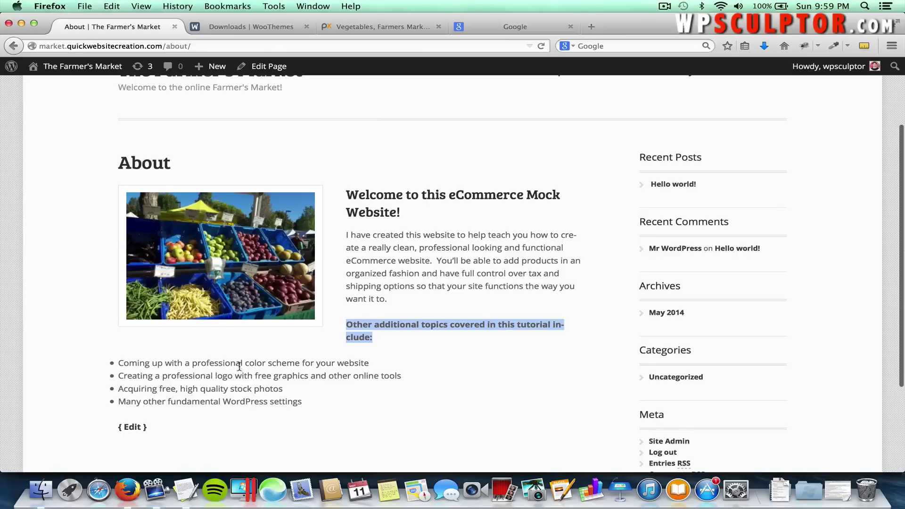
left_click(398, 303)
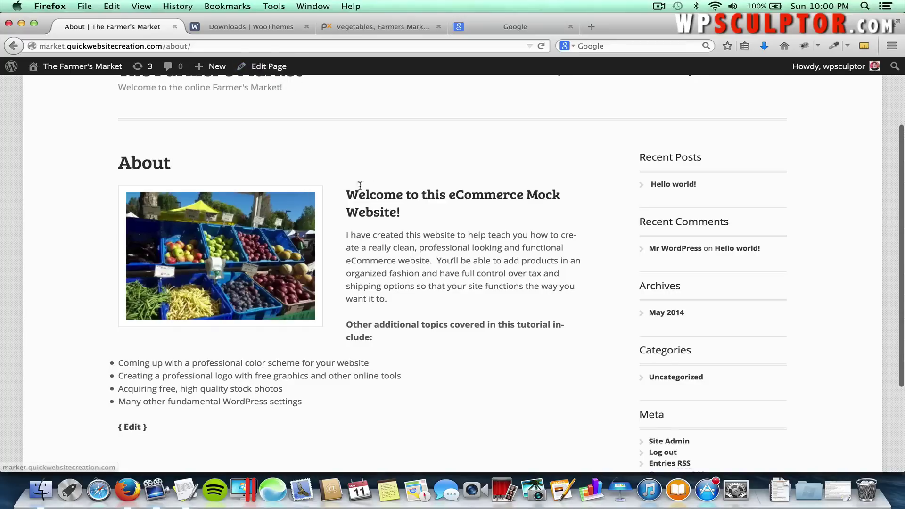
Add a blank line after the 'want it to.' intro paragraph, update the page and view it live.
left_click(265, 67)
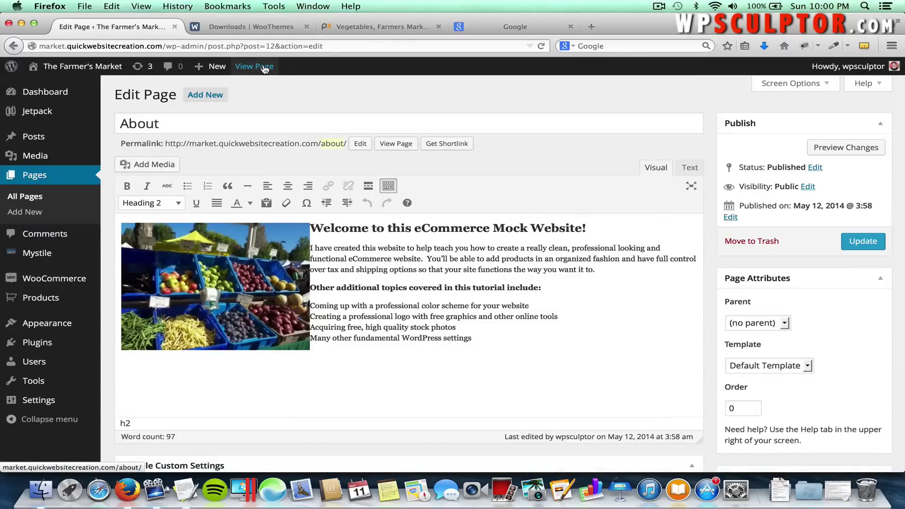
left_click(607, 269)
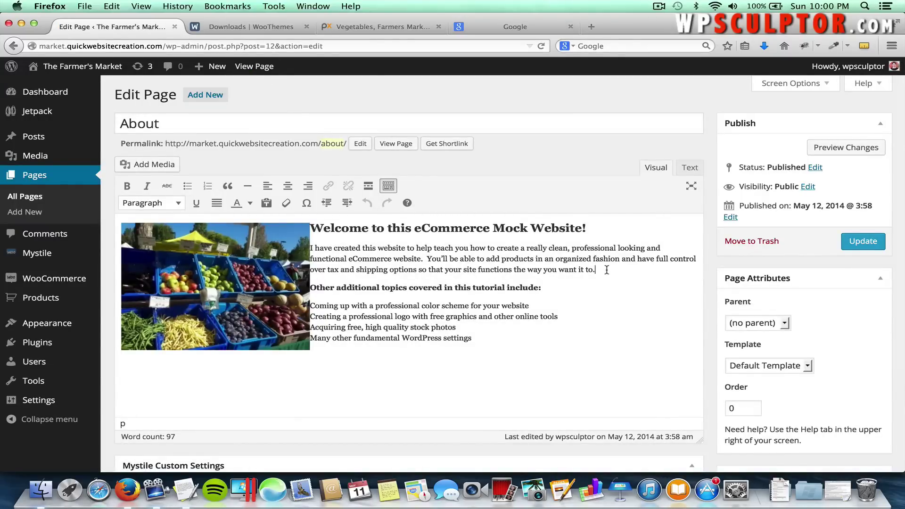
key("Return")
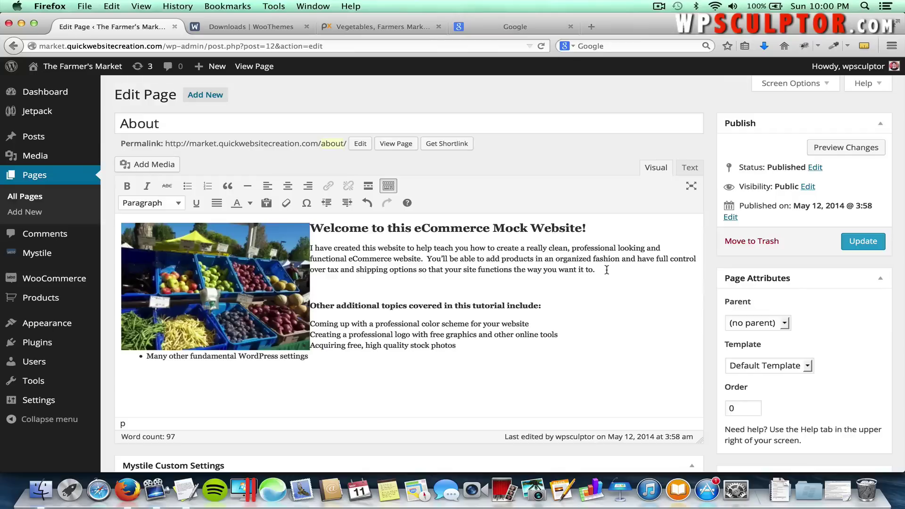
left_click(859, 242)
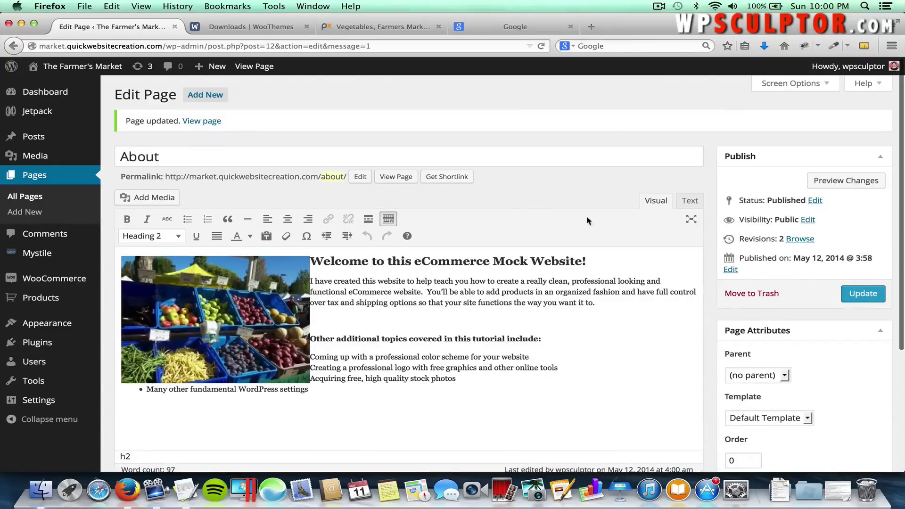
left_click(395, 178)
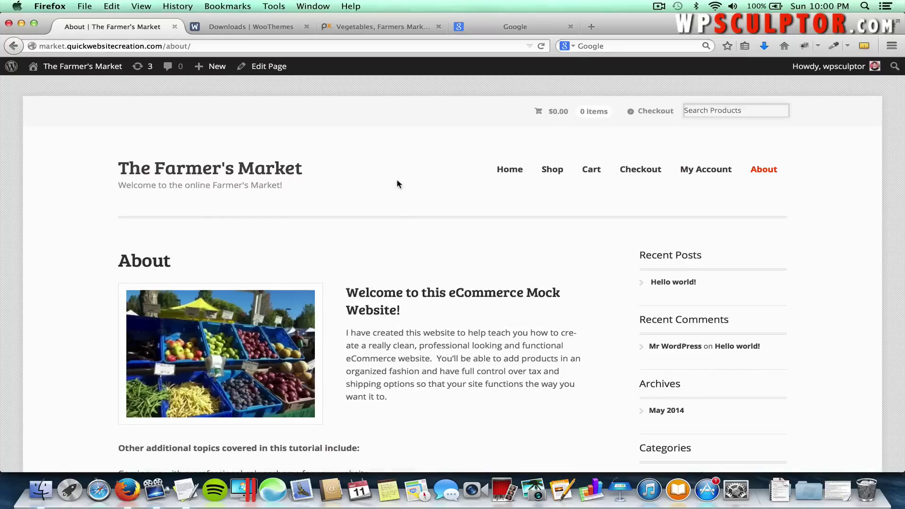
scroll(421, 283, "down", 3)
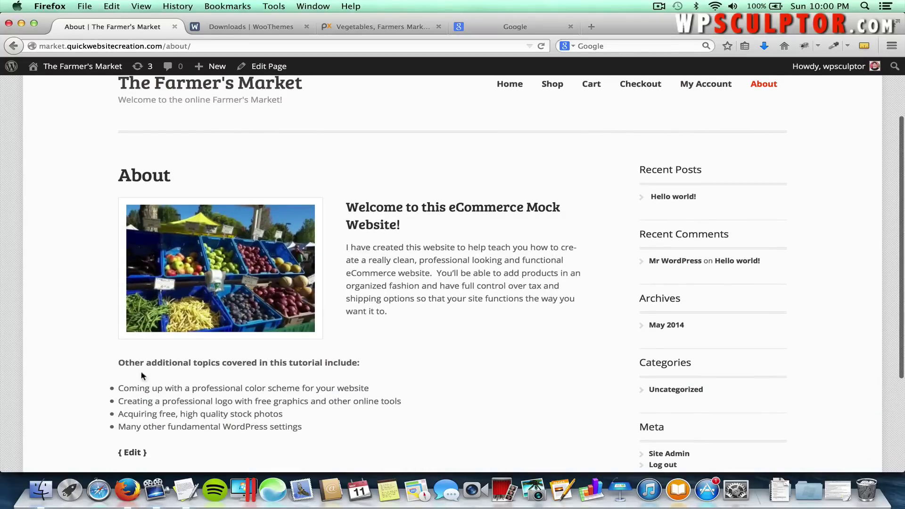
scroll(345, 369, "down", 3)
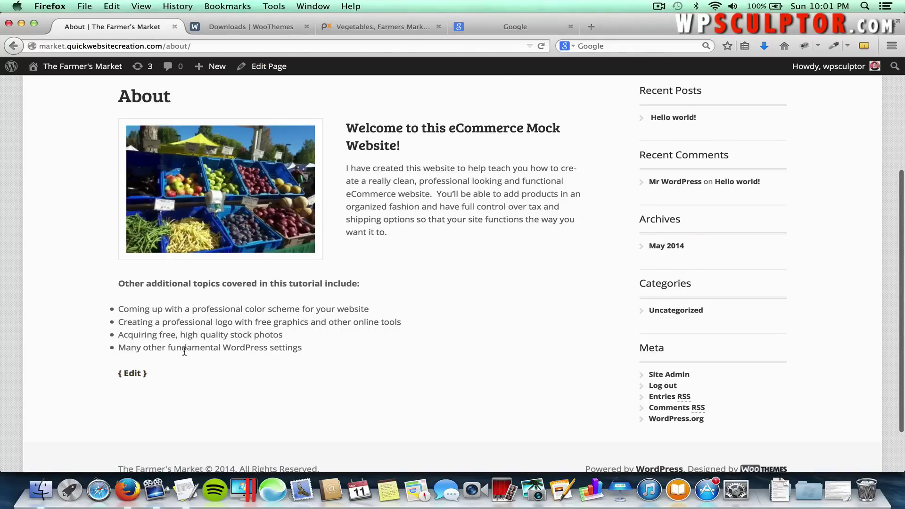
Reopen the About page, remove the extra empty bullet, and show its raw HTML in the Text view.
left_click(133, 374)
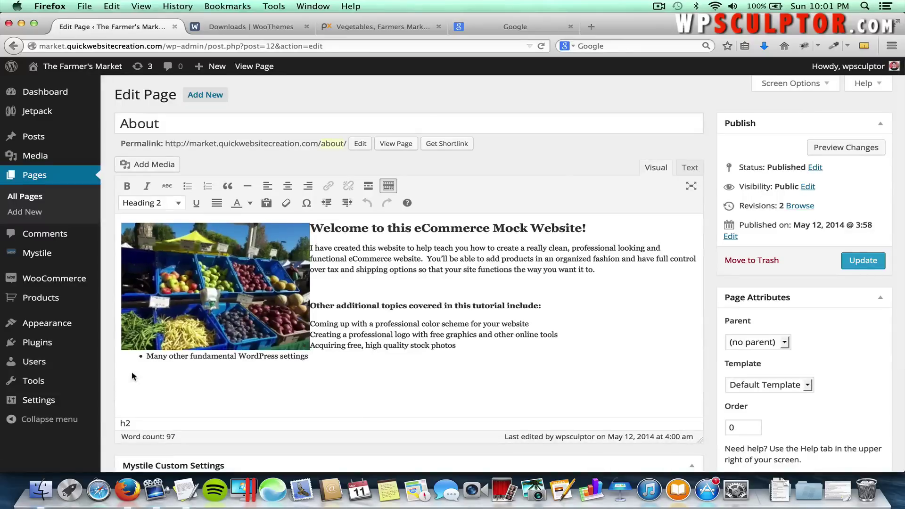
left_click(342, 361)
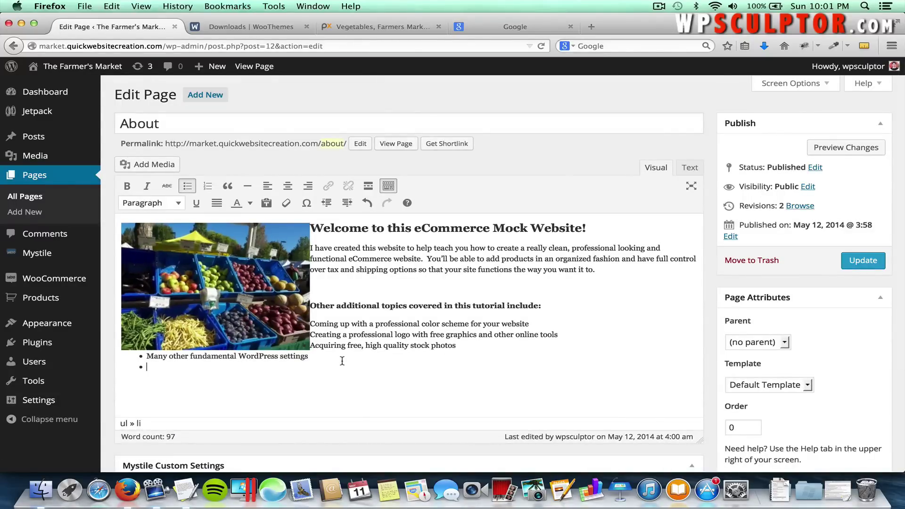
key("Return")
left_click(694, 166)
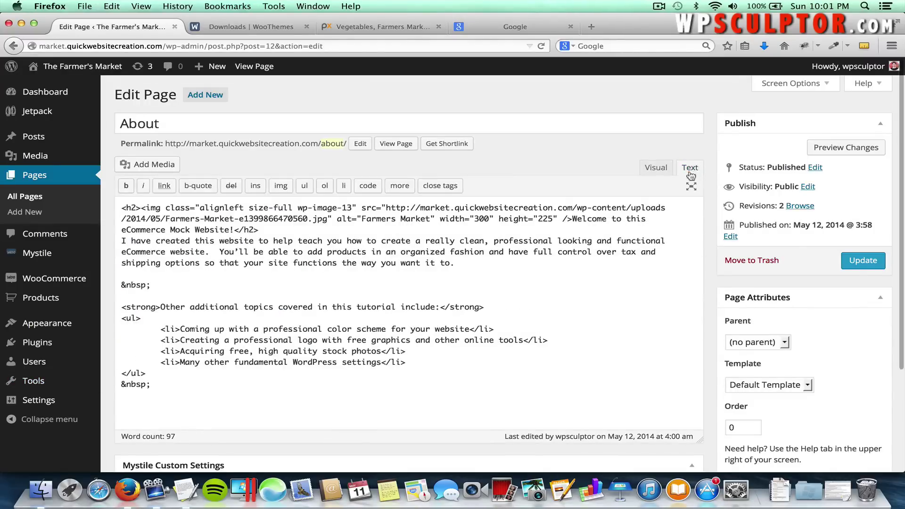
scroll(397, 378, "down", 3)
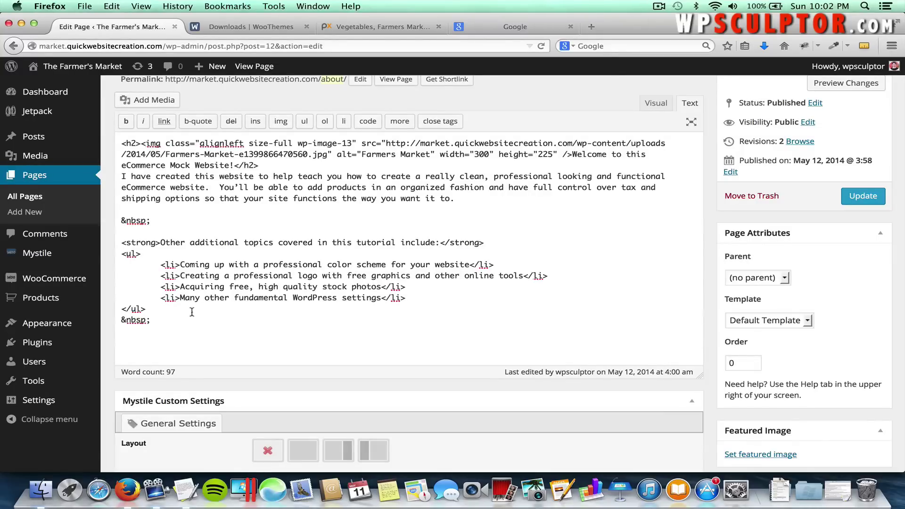
Go to YouTube, search 'farmers market', and open the Farmers Markets video.
left_click(524, 29)
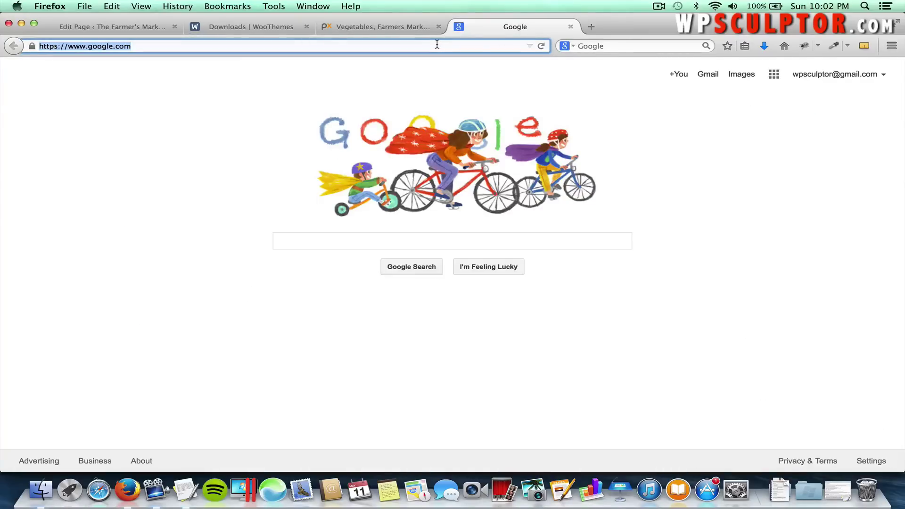
type("youtube.com/")
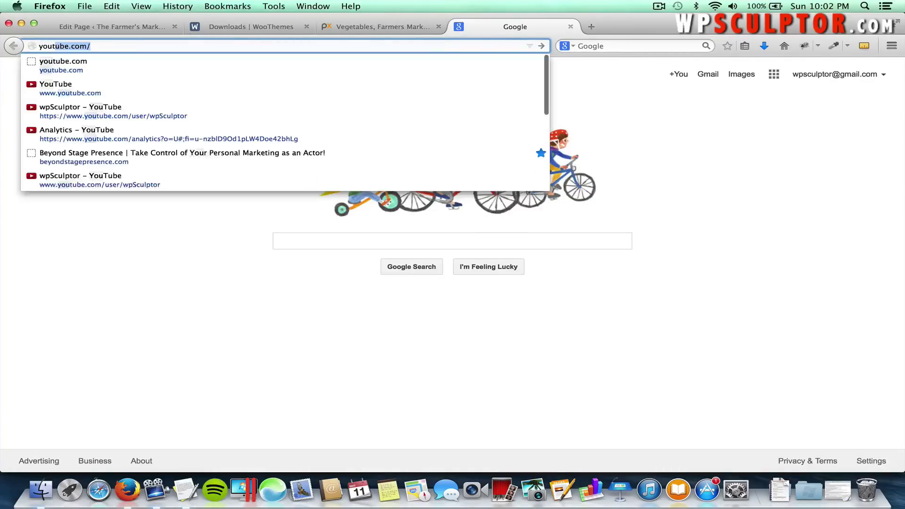
key("Return")
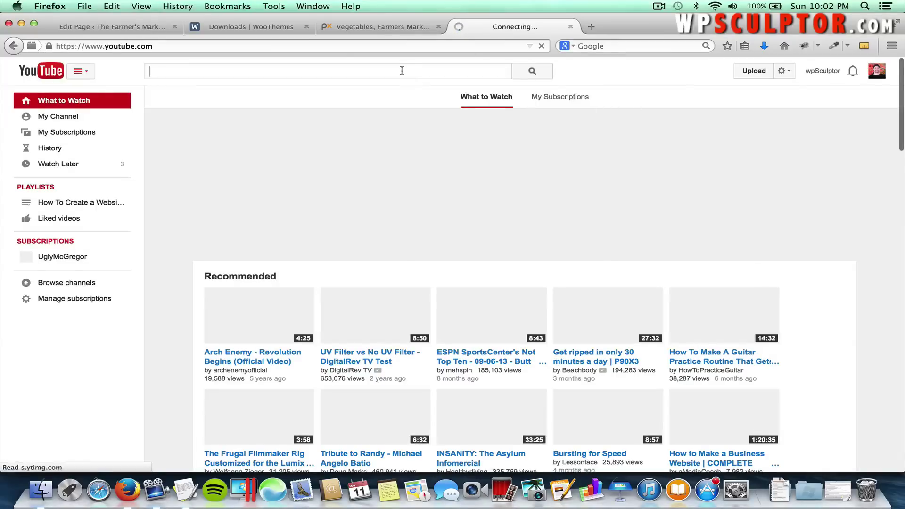
type("farmers m")
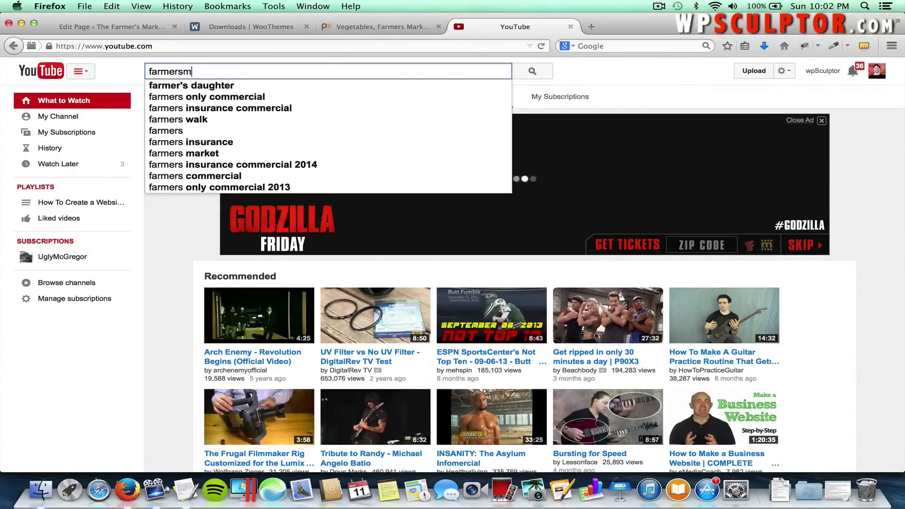
type("arket")
key("Return")
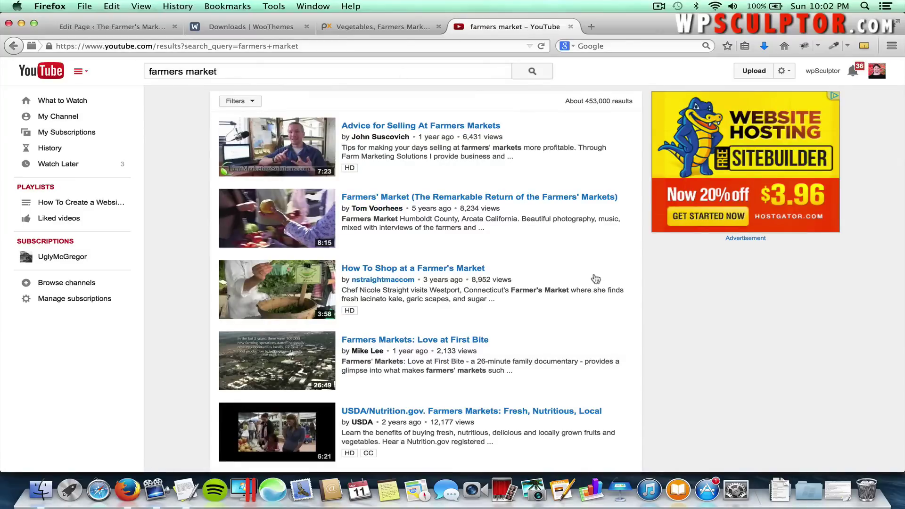
scroll(597, 278, "down", 5)
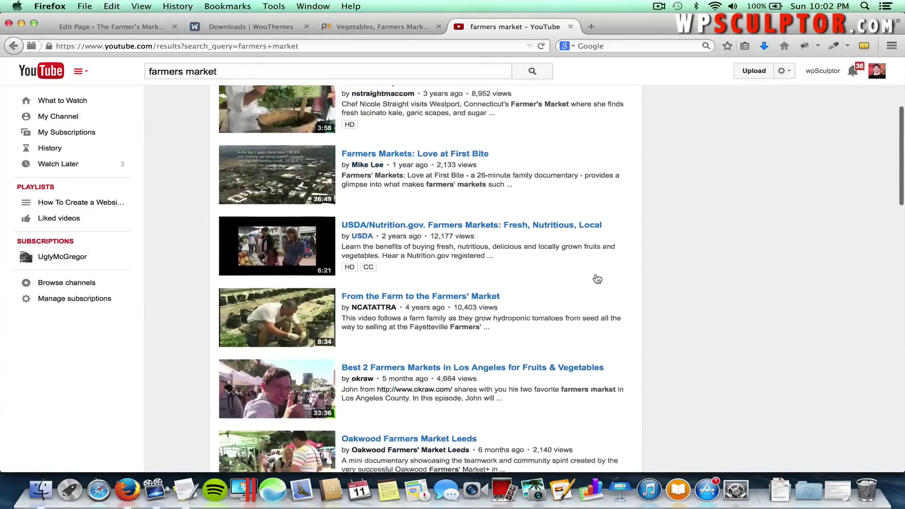
scroll(597, 279, "down", 3)
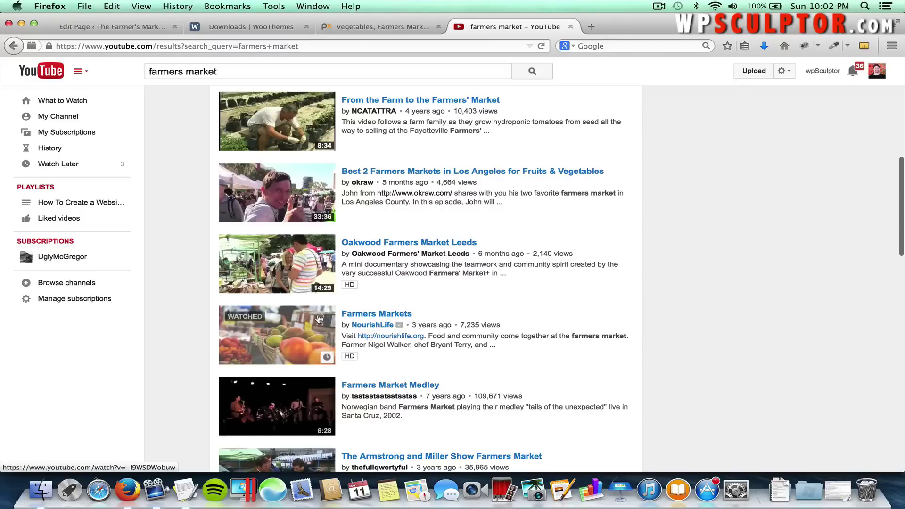
left_click(298, 318)
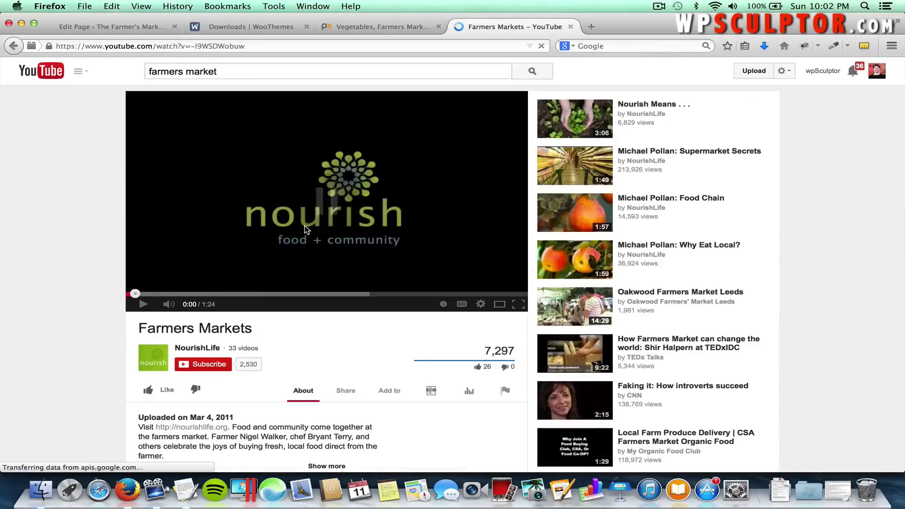
Pause the video and bring up its embed code, keeping the 640 × 360 size.
left_click(304, 225)
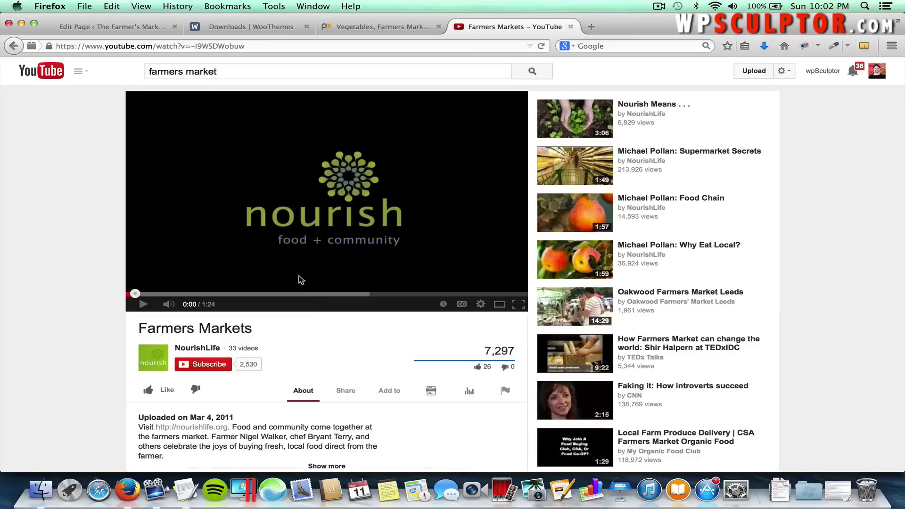
left_click(346, 391)
scroll(312, 364, "down", 4)
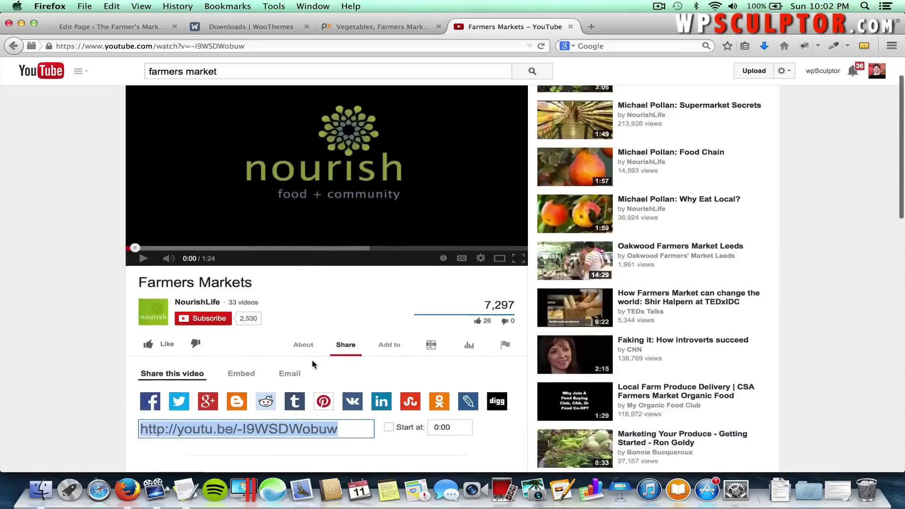
left_click(240, 324)
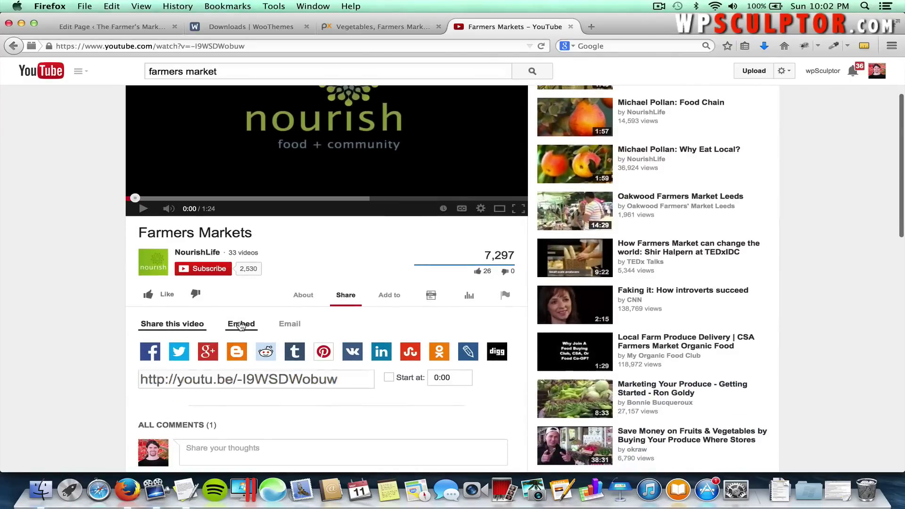
scroll(313, 400, "down", 2)
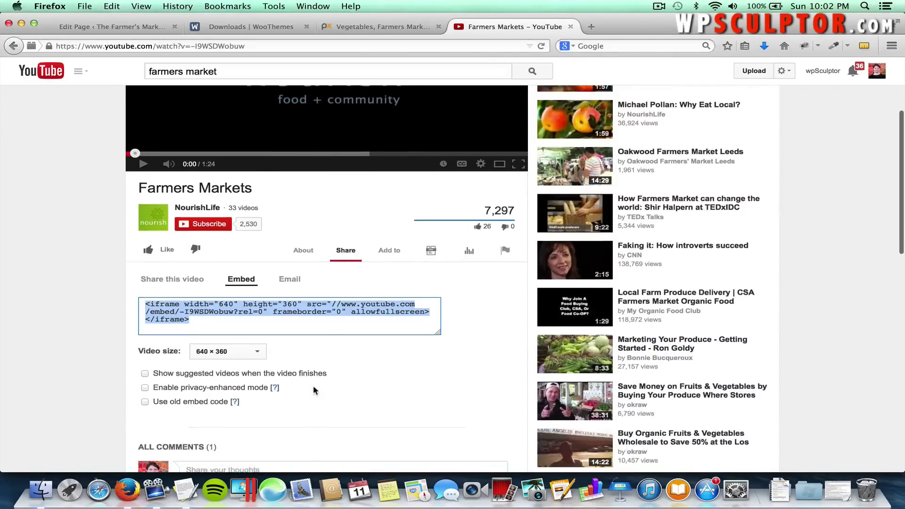
left_click(258, 351)
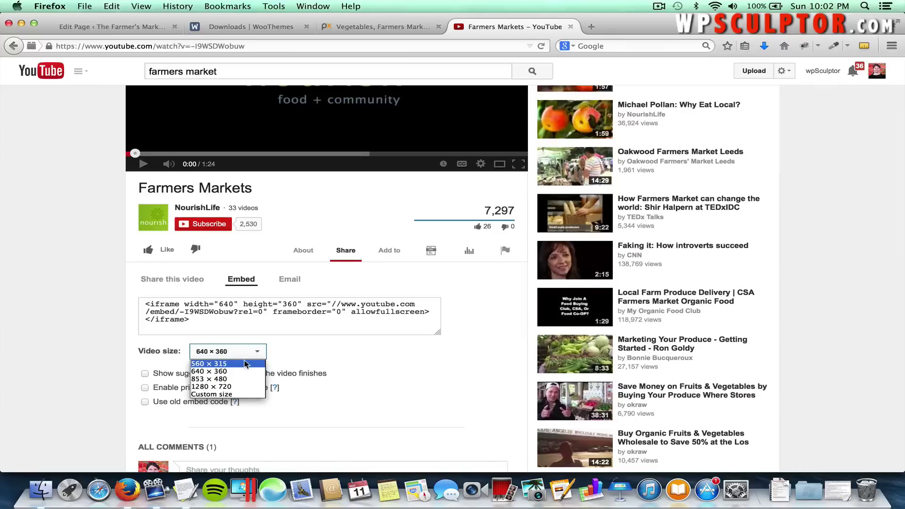
left_click(237, 370)
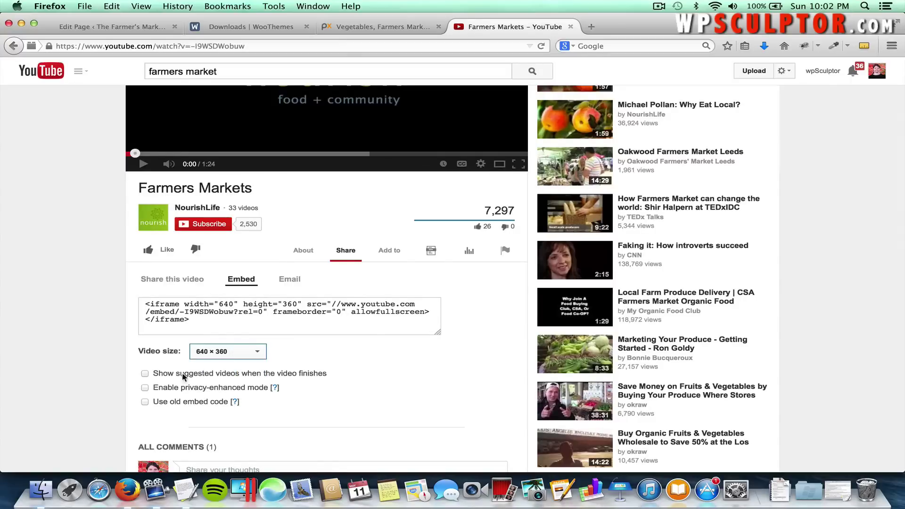
Try the suggested-videos, privacy and old-format embed options, then return to the default iframe code.
left_click(145, 373)
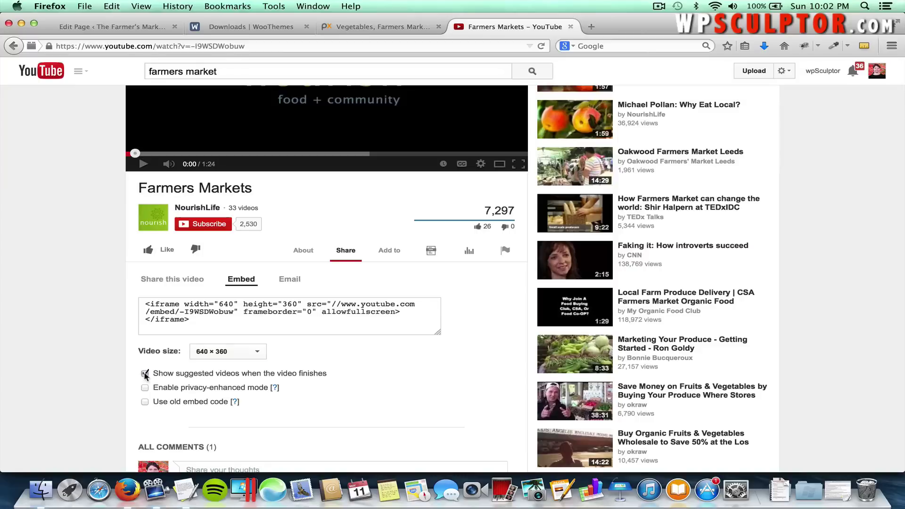
left_click(144, 373)
left_click(144, 388)
left_click(145, 387)
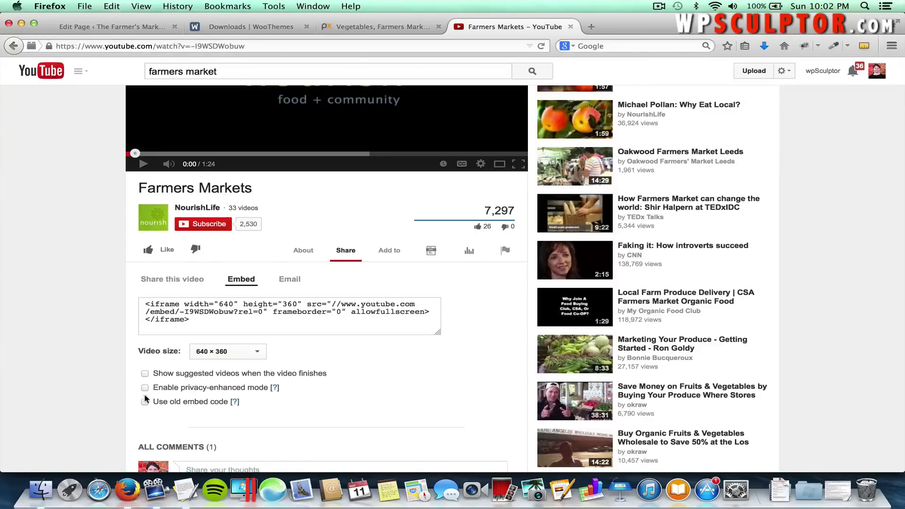
left_click(145, 402)
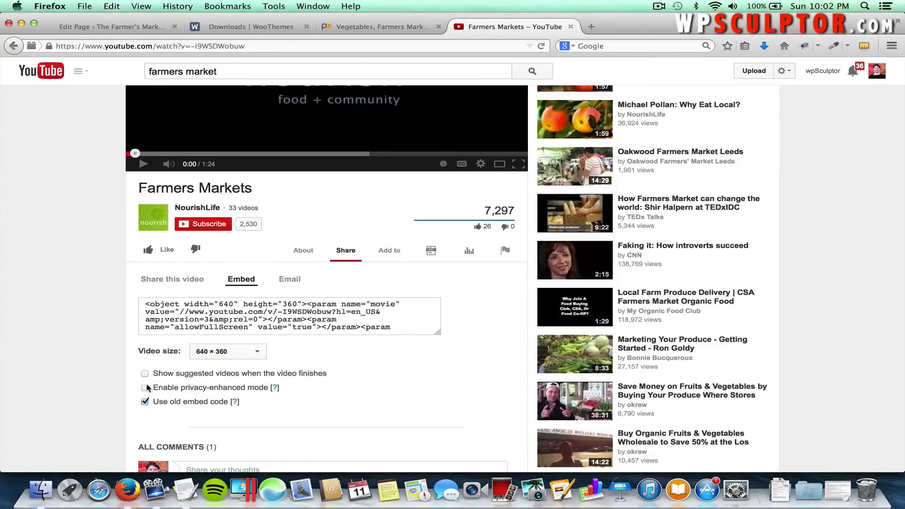
left_click(145, 402)
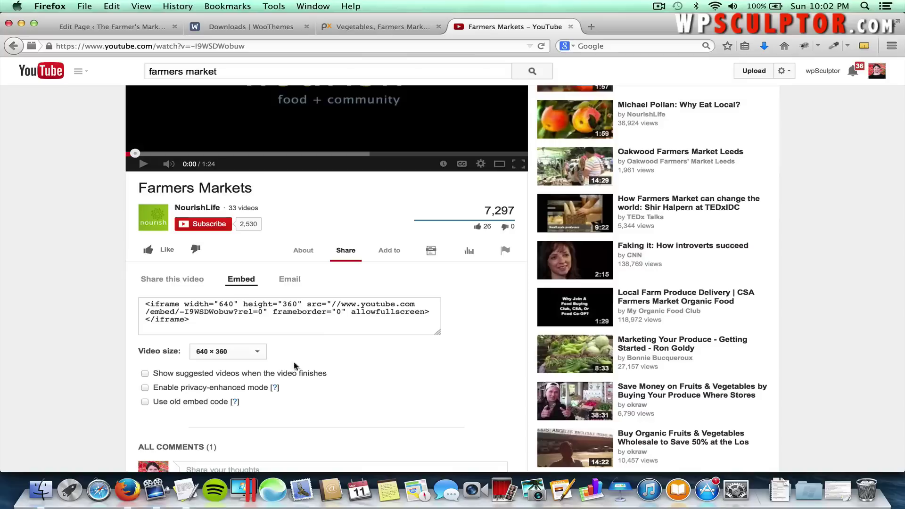
Select the whole iframe embed code and copy it.
left_click(211, 322)
left_click_drag(212, 322, 148, 305)
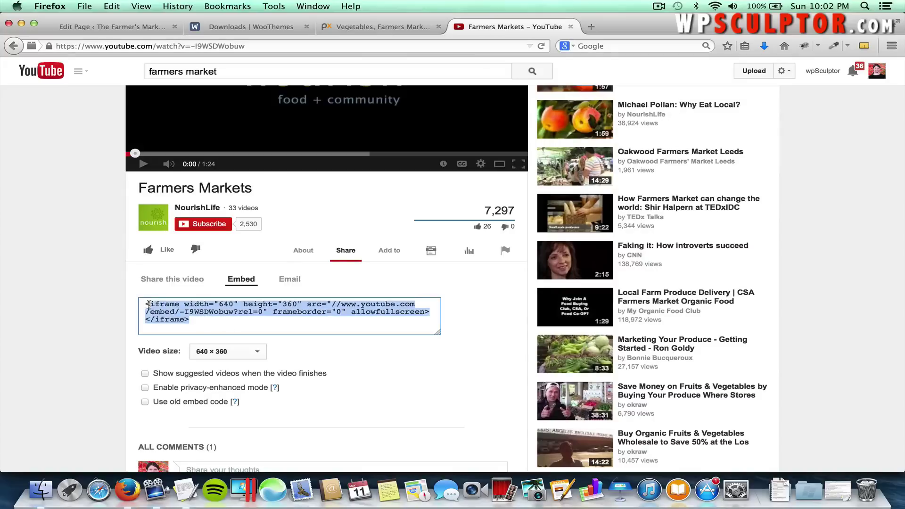
right_click(171, 308)
left_click(195, 347)
Paste the YouTube iframe code below the topics list and update the About page.
left_click(142, 31)
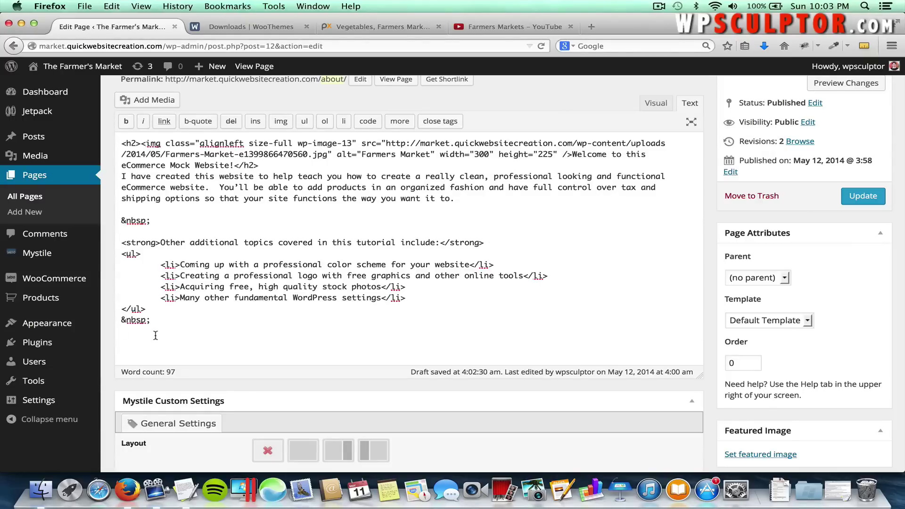
key("super+v")
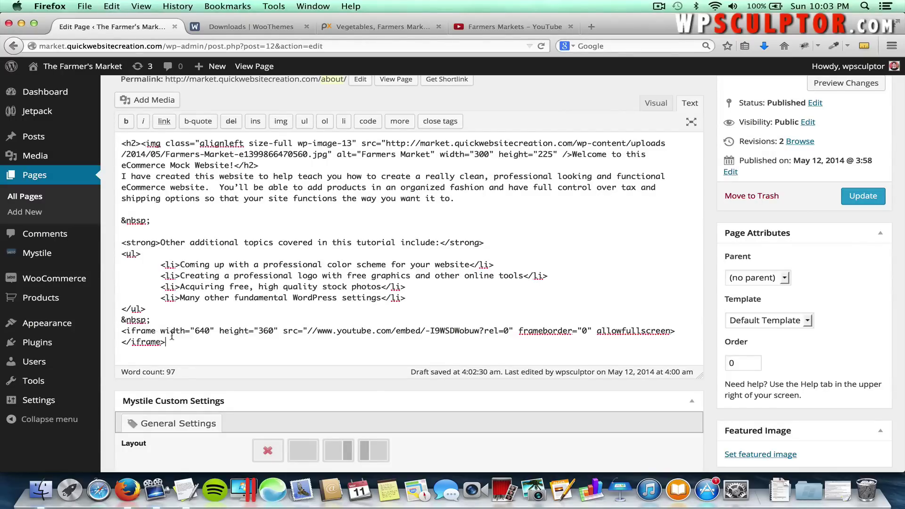
left_click(868, 201)
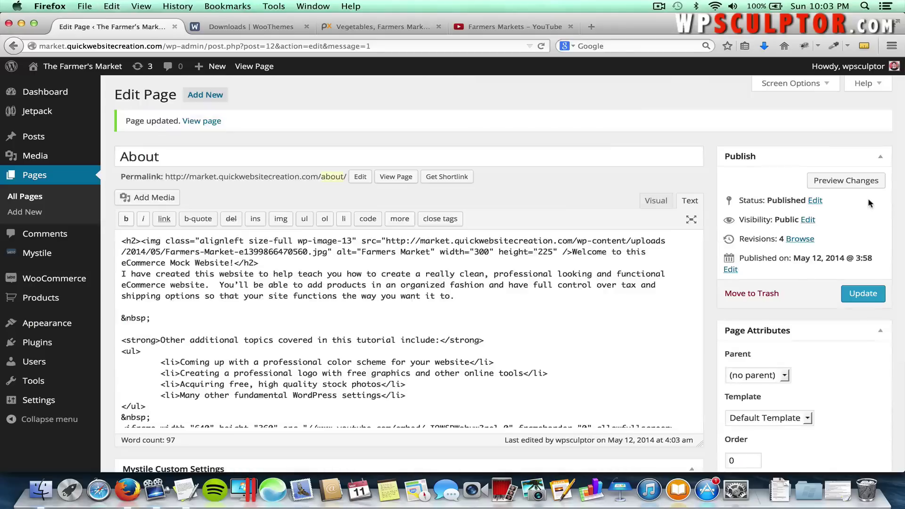
View the live About page and play the Farmers Markets video embedded below the list.
left_click(402, 177)
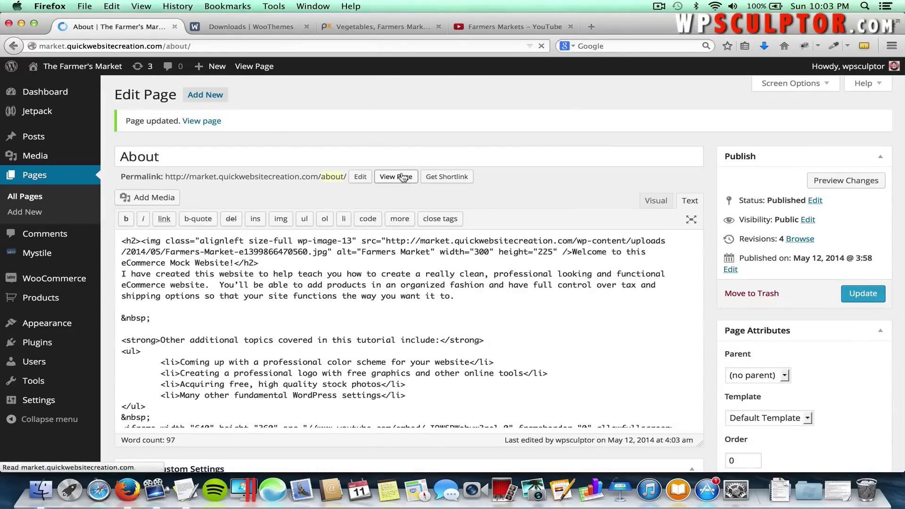
scroll(402, 174, "down", 5)
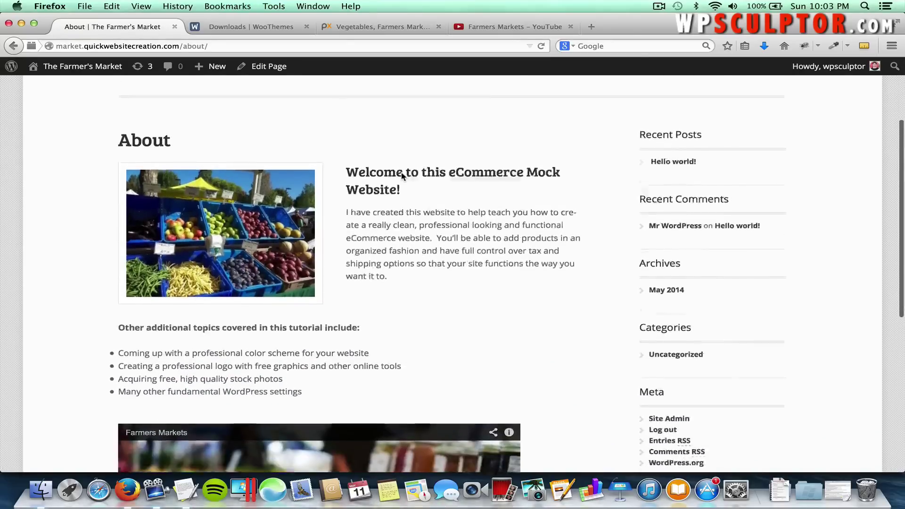
scroll(410, 193, "down", 2)
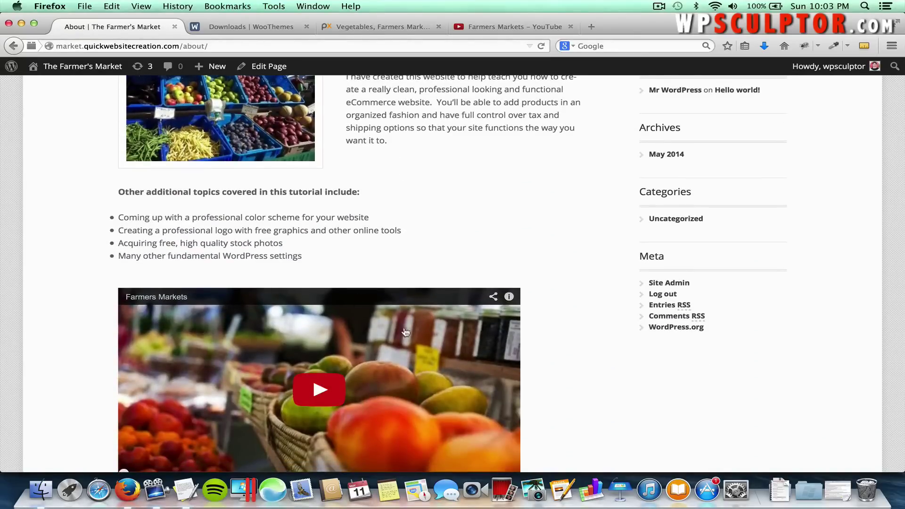
scroll(405, 335, "down", 1)
left_click(330, 349)
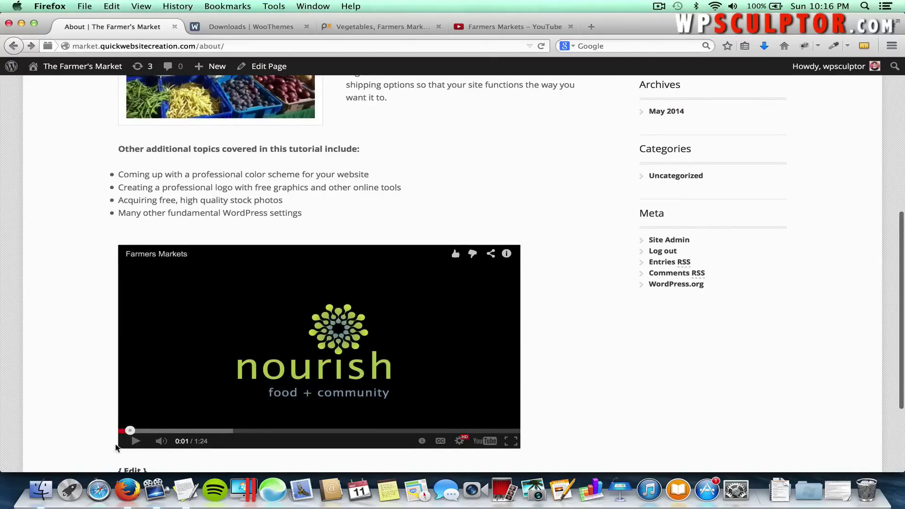
scroll(142, 447, "down", 1)
Go back to editing the About page and select the market photo in the Visual editor.
left_click(141, 444)
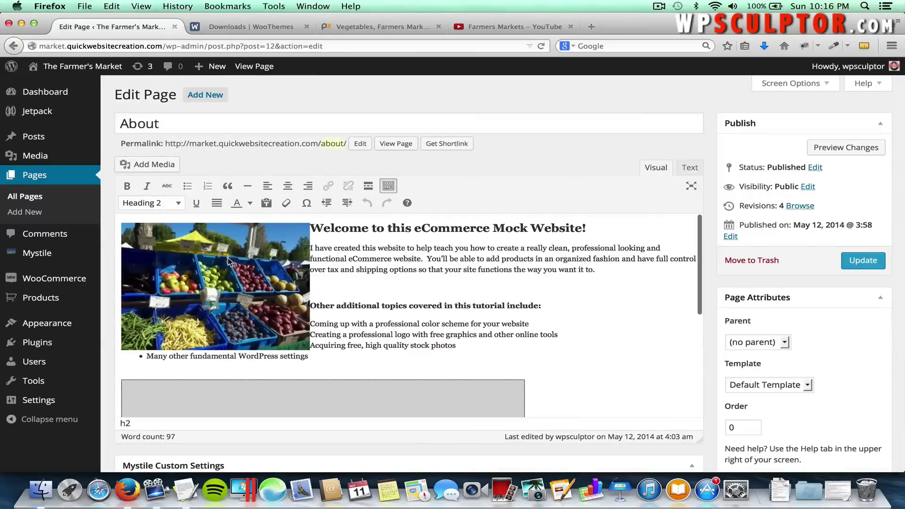
left_click(272, 258)
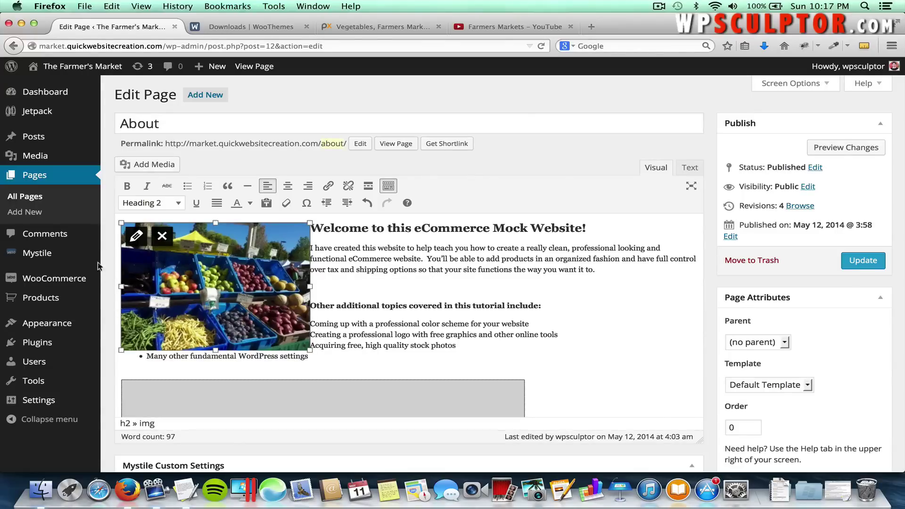
Open Mystile theme options' Contact Page section and fill in the contact form e-mail address.
mouse_move(87, 256)
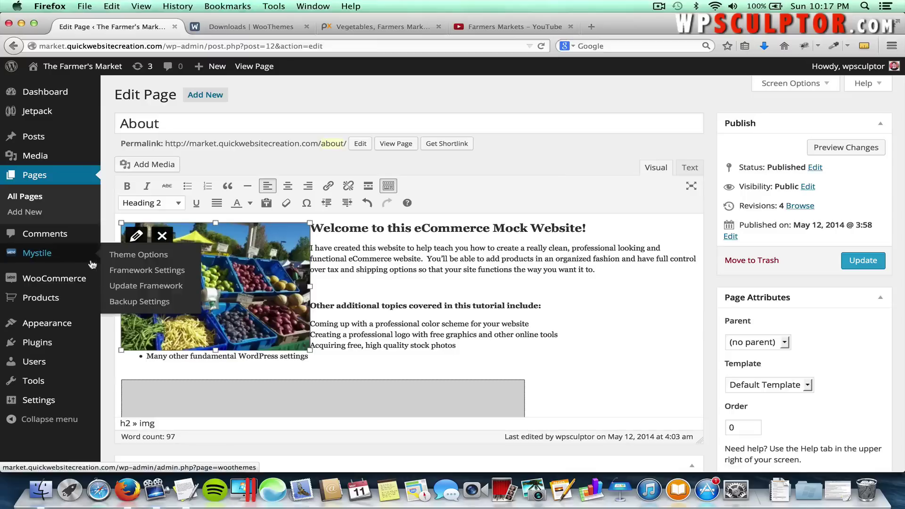
left_click(128, 255)
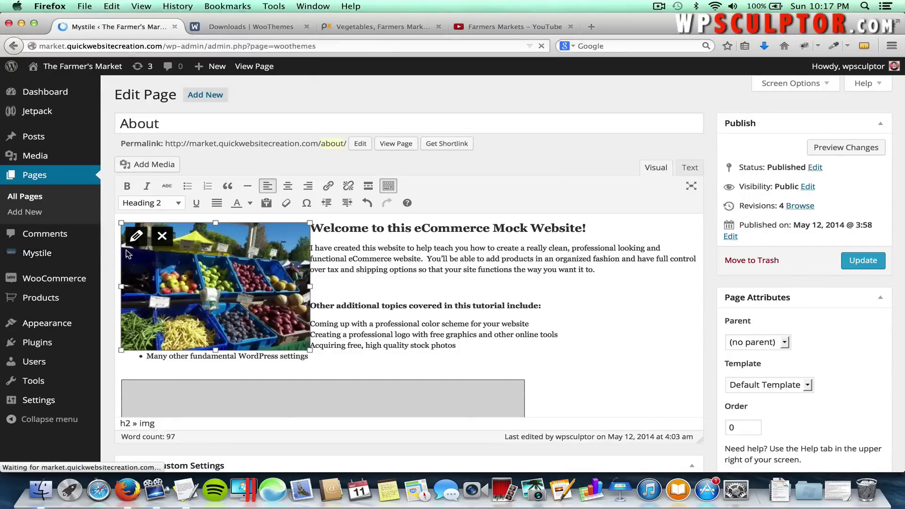
scroll(153, 269, "down", 5)
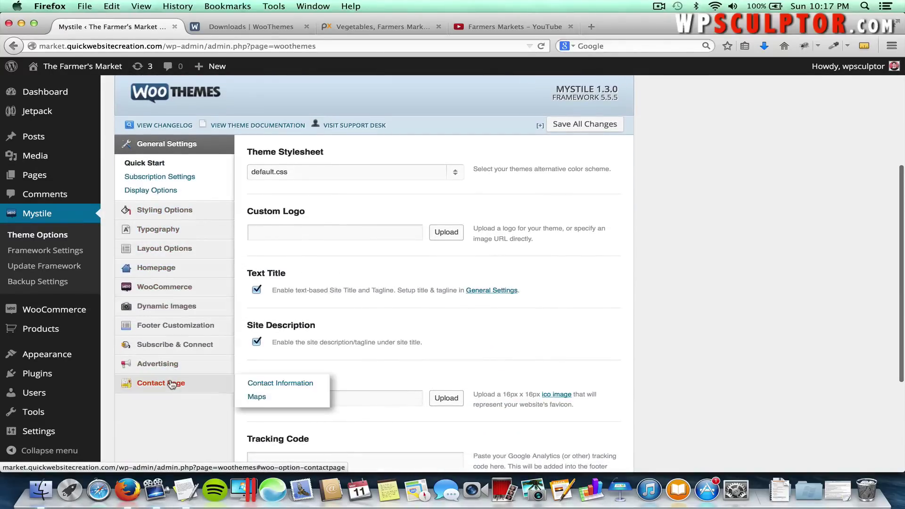
left_click(171, 384)
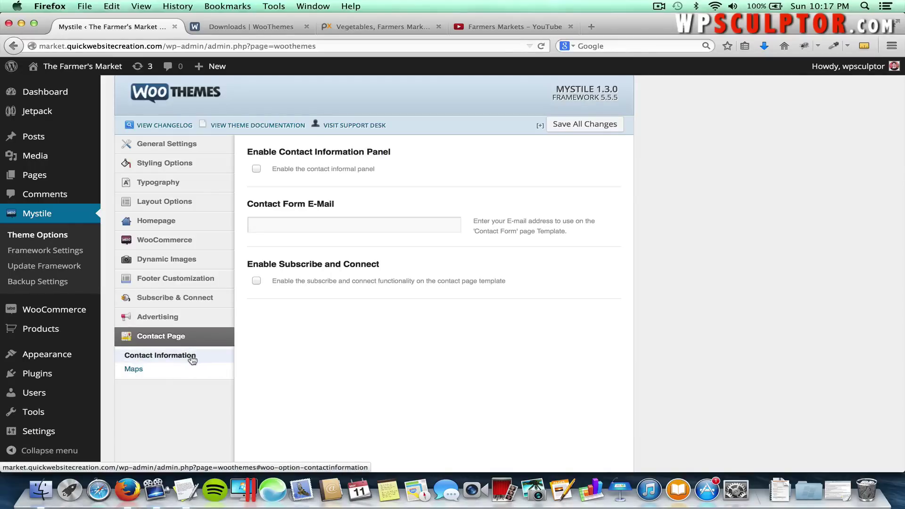
left_click(288, 223)
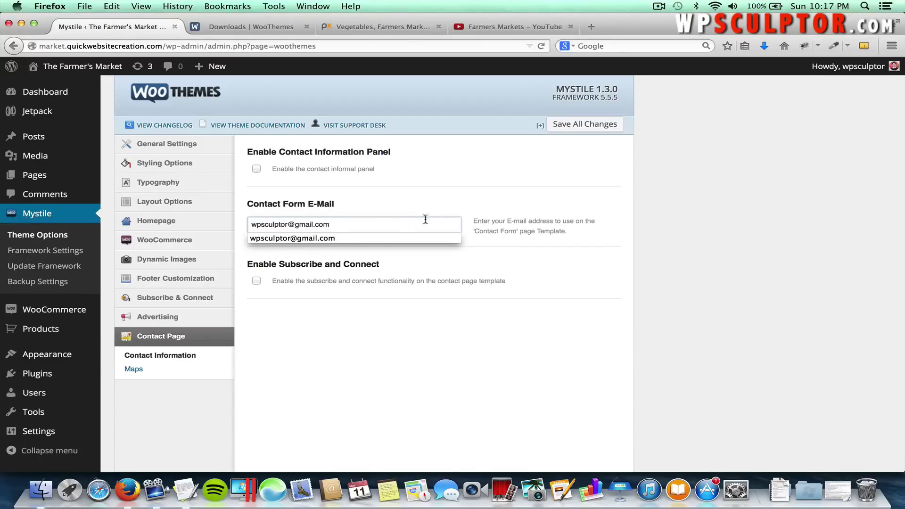
left_click(429, 202)
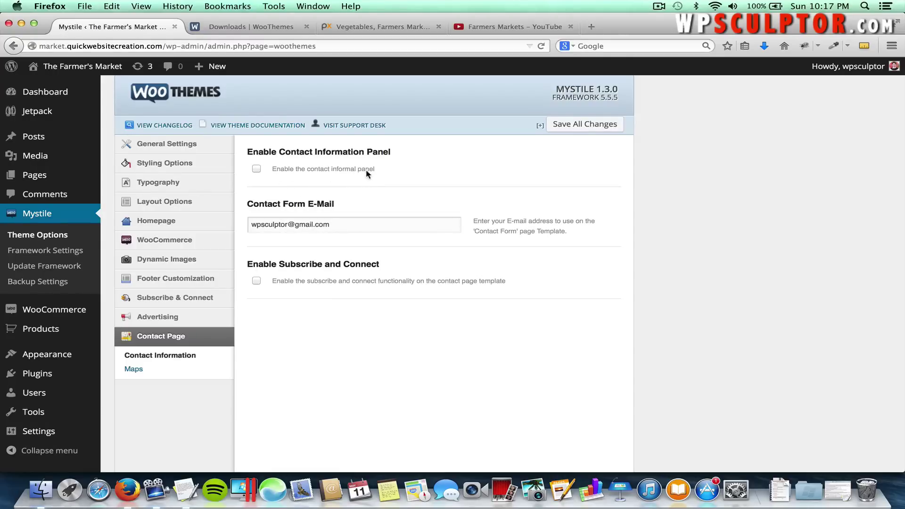
Try enabling the contact information panel, turn it back off, and save the theme options.
left_click(257, 170)
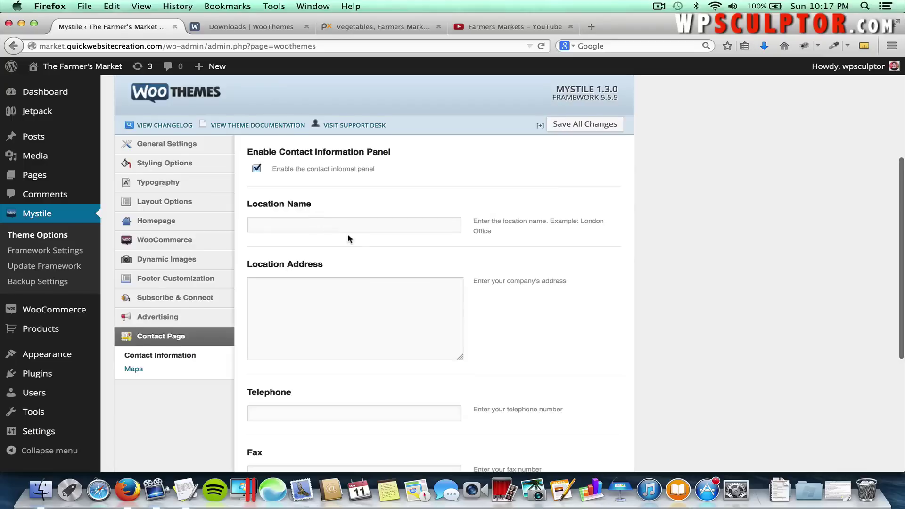
scroll(348, 238, "down", 2)
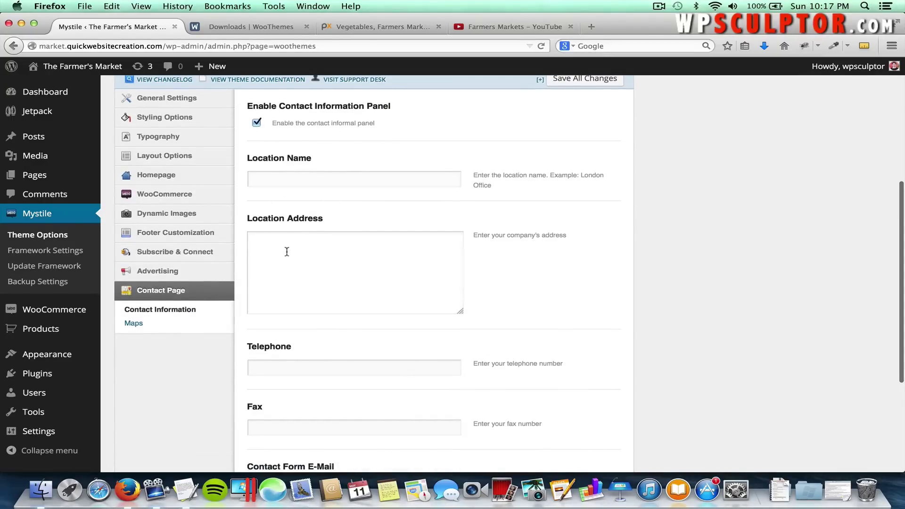
scroll(357, 259, "down", 4)
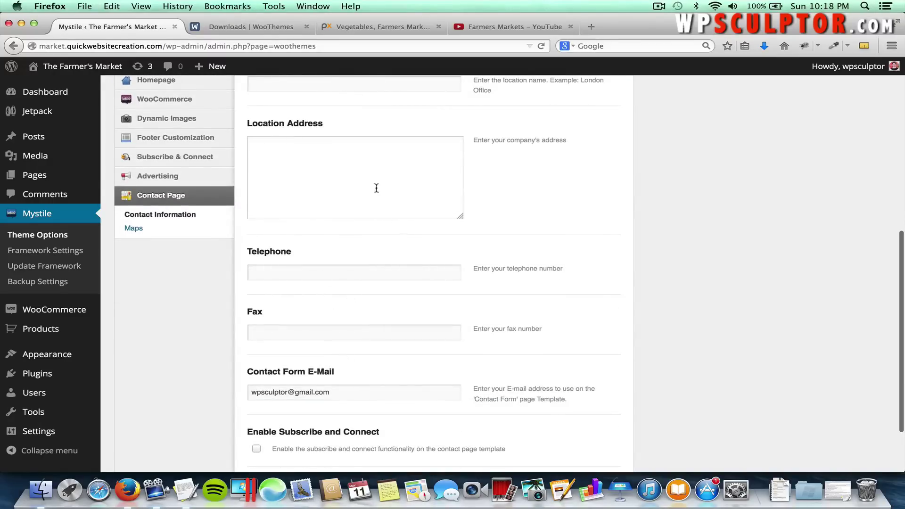
scroll(400, 224, "up", 2)
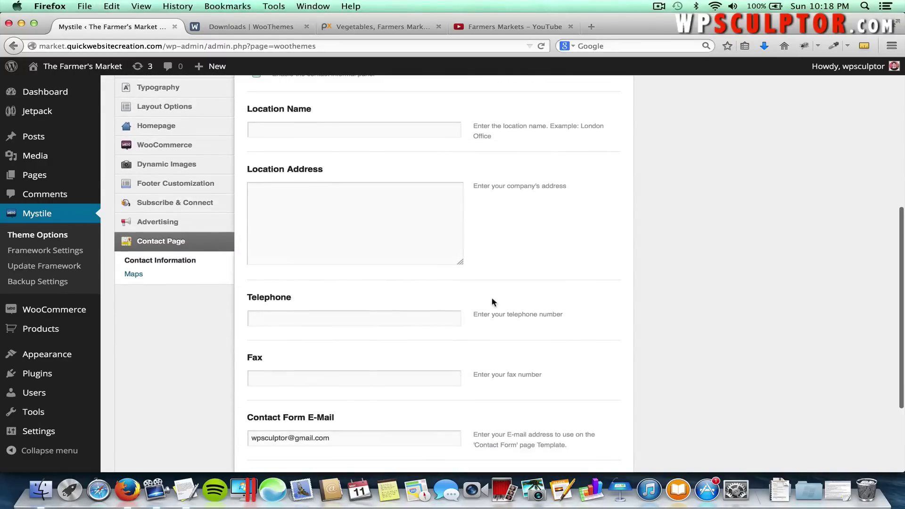
scroll(491, 302, "up", 2)
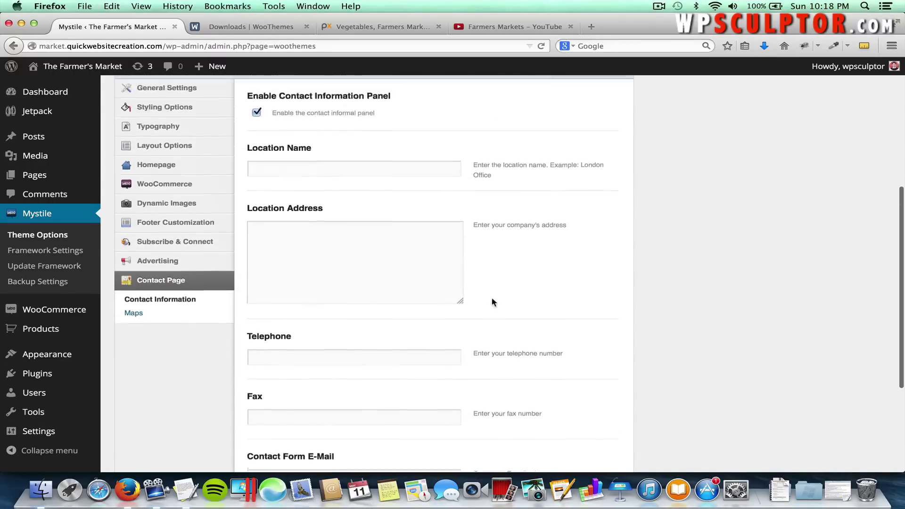
left_click(257, 122)
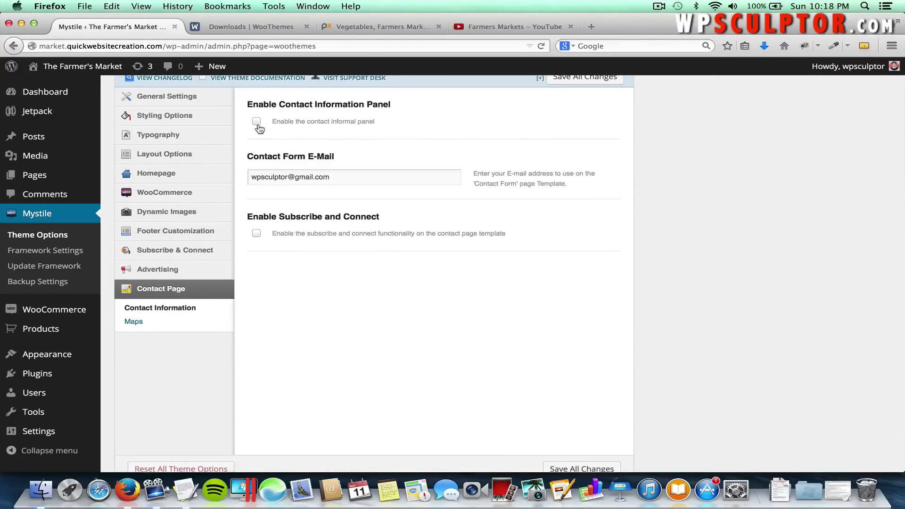
scroll(308, 294, "down", 1)
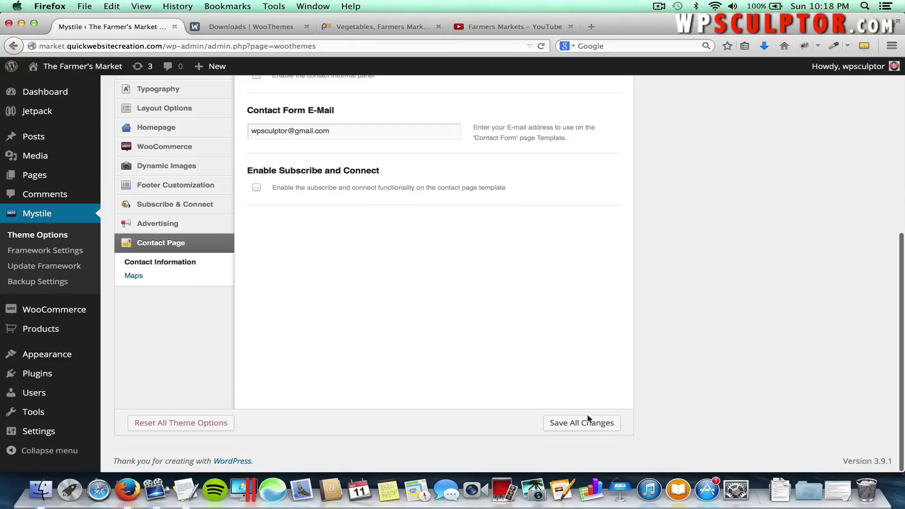
left_click(588, 419)
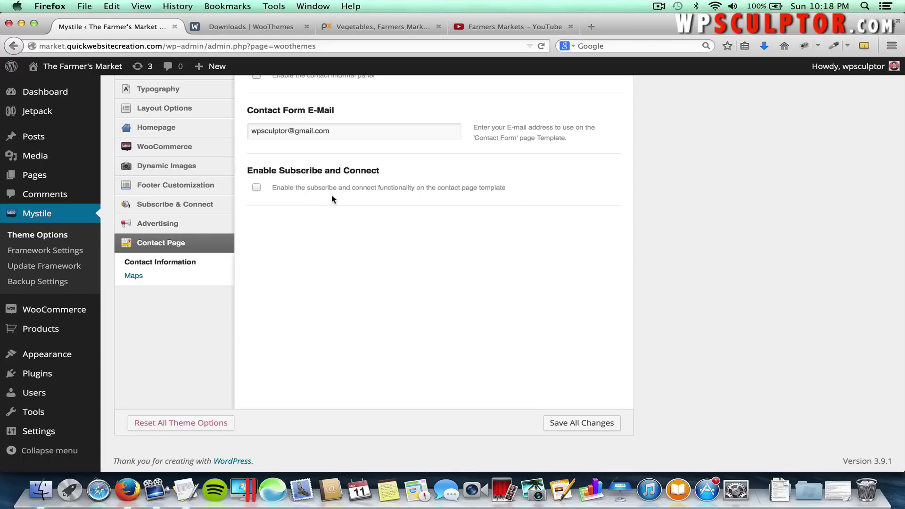
Review the saved Contact Page settings with the e-mail field filled in.
scroll(312, 196, "up", 2)
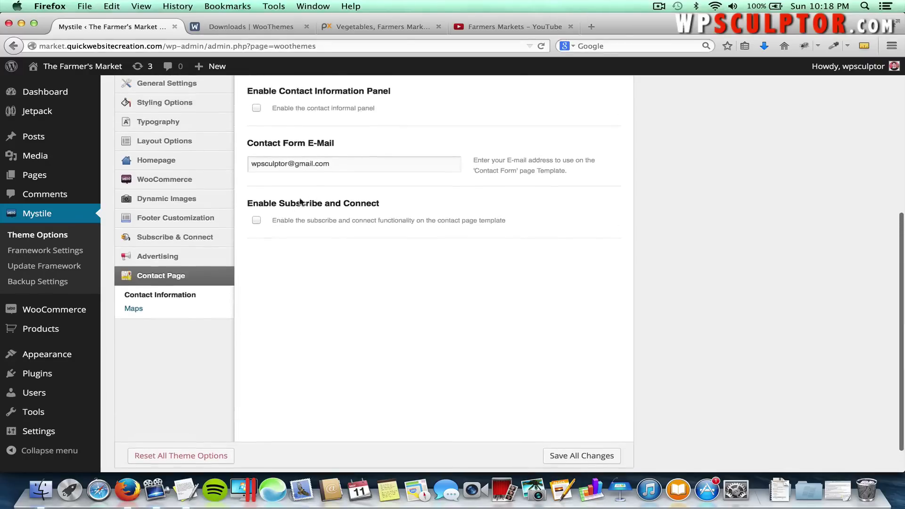
left_click(257, 221)
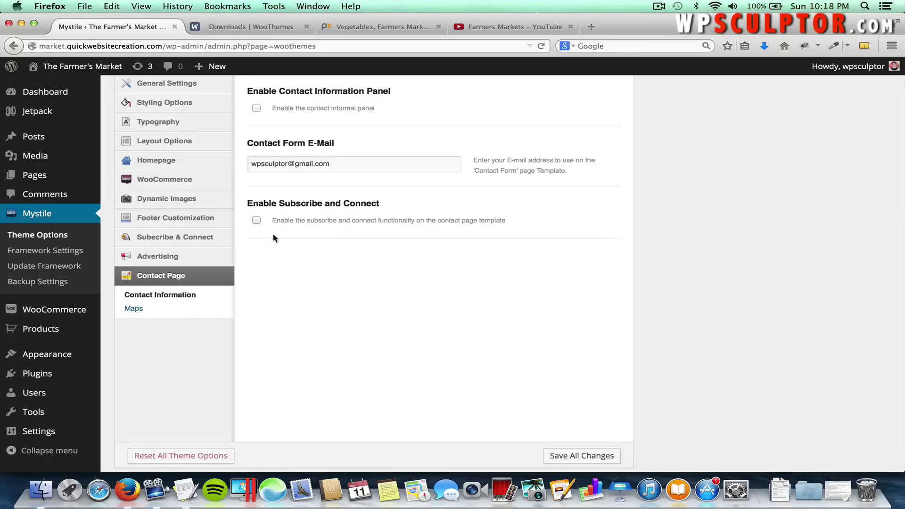
mouse_move(190, 242)
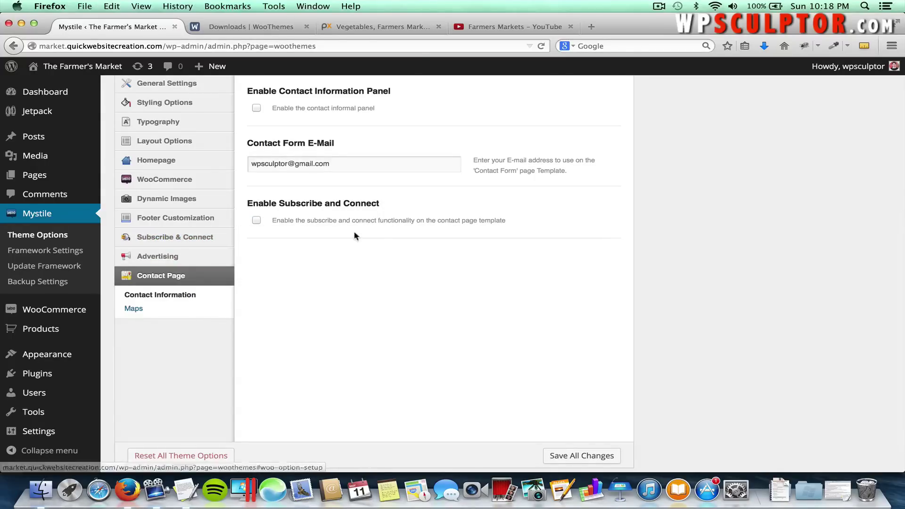
scroll(552, 231, "up", 3)
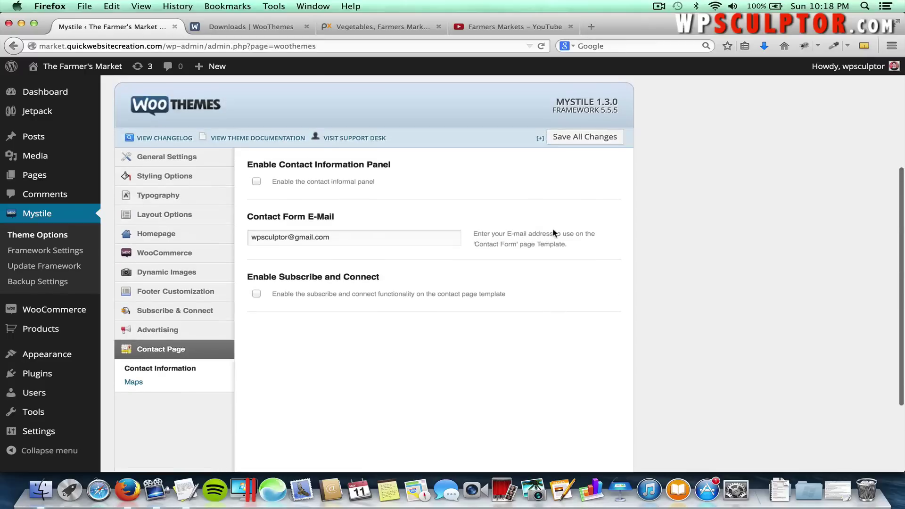
scroll(553, 231, "down", 1)
scroll(552, 232, "down", 1)
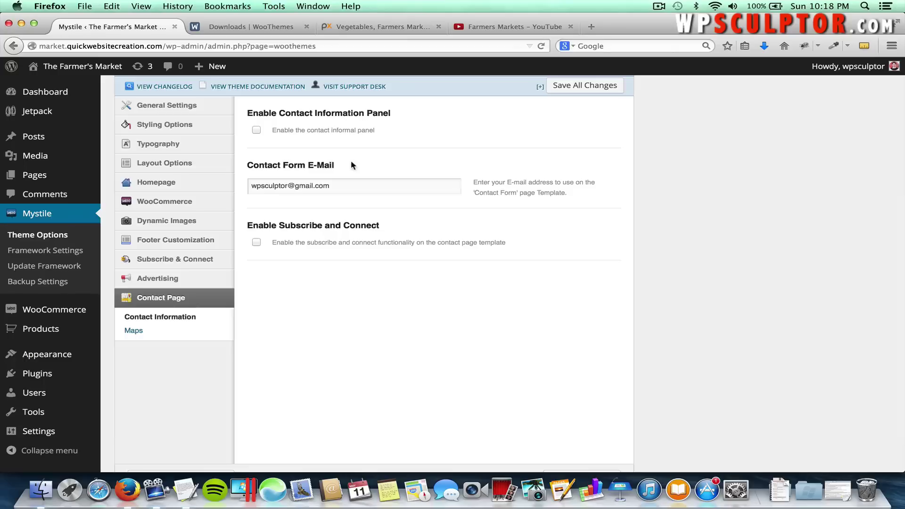
Create a page titled 'Contact Us' using the Contact Form template and publish it.
mouse_move(96, 176)
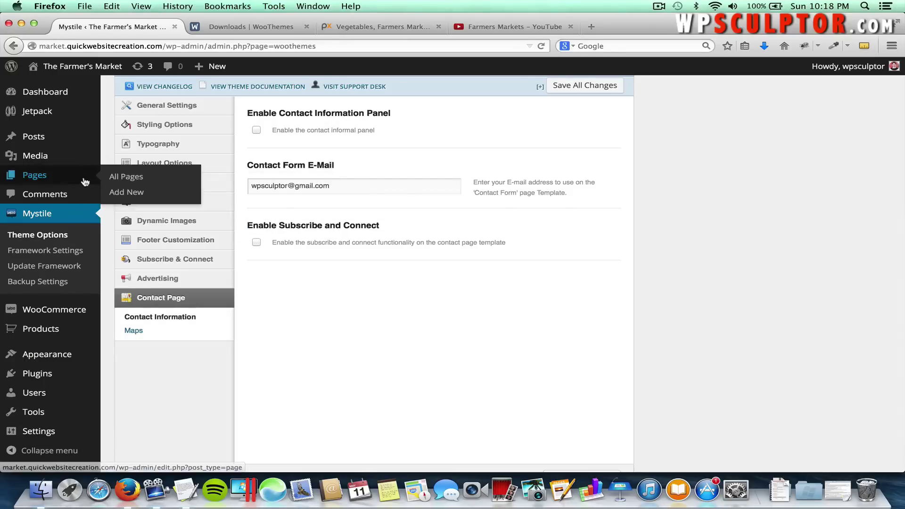
left_click(125, 192)
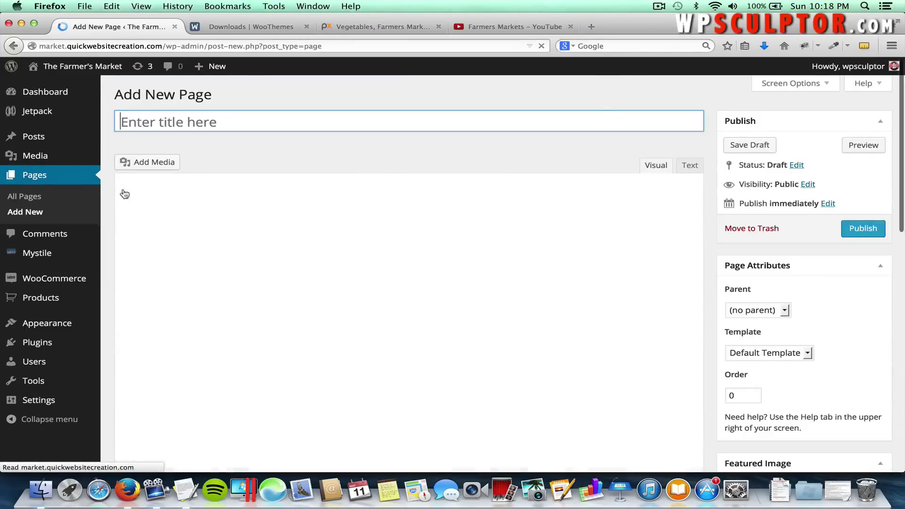
type("C")
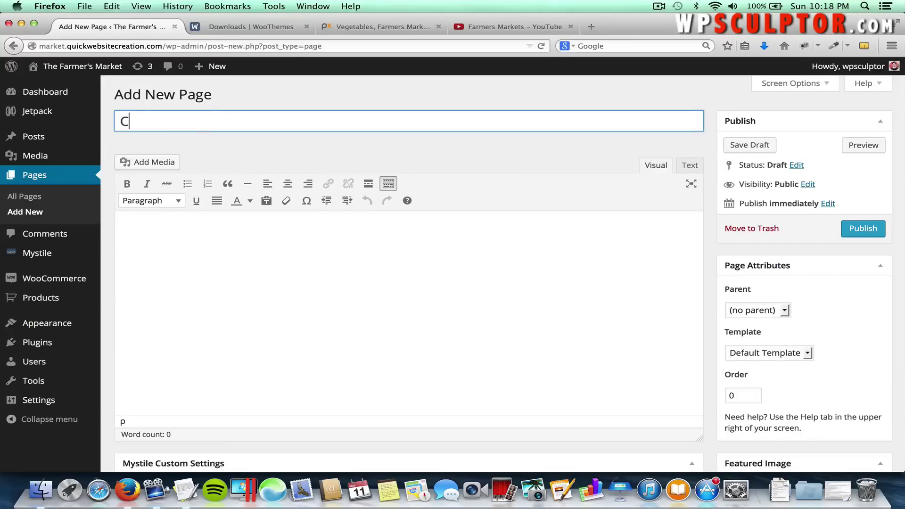
type("ontact Us")
left_click(787, 87)
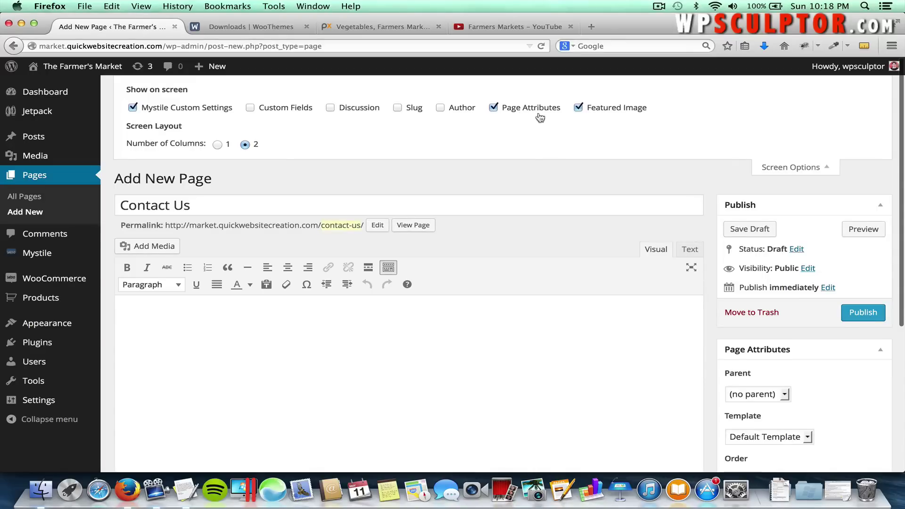
left_click(775, 168)
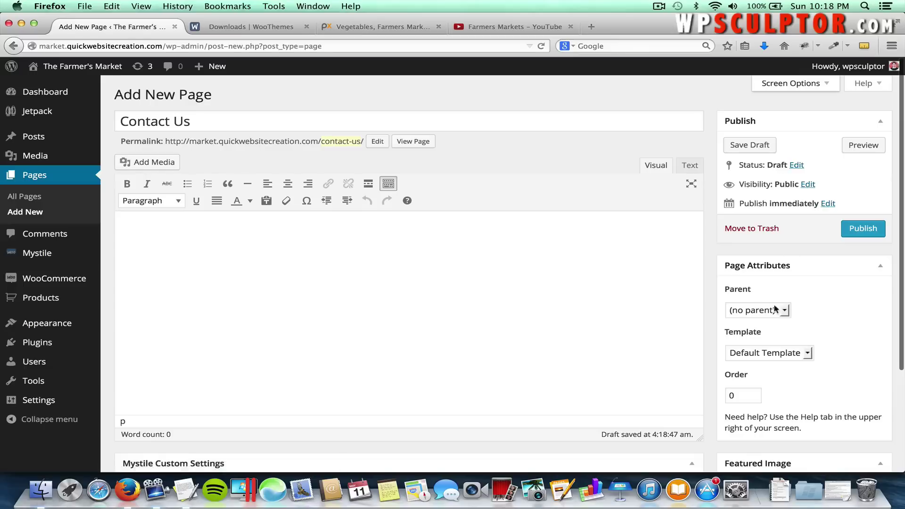
left_click(764, 354)
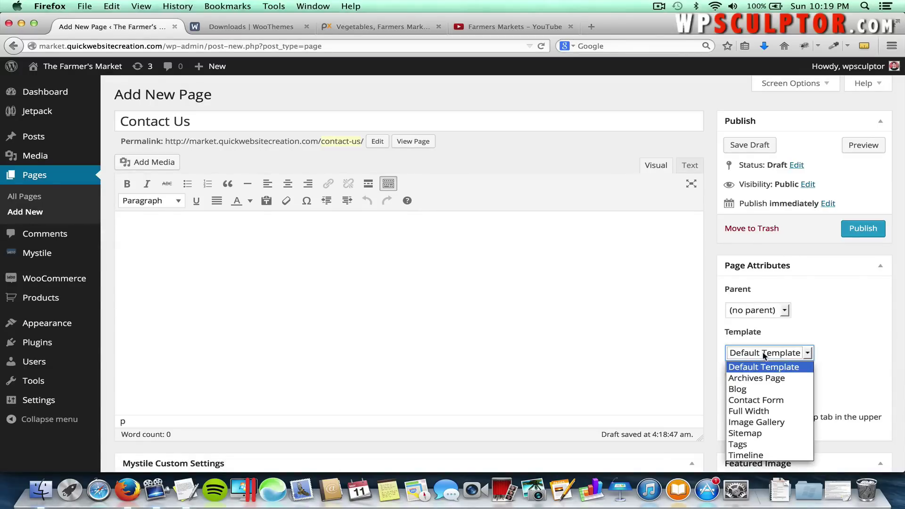
left_click(769, 400)
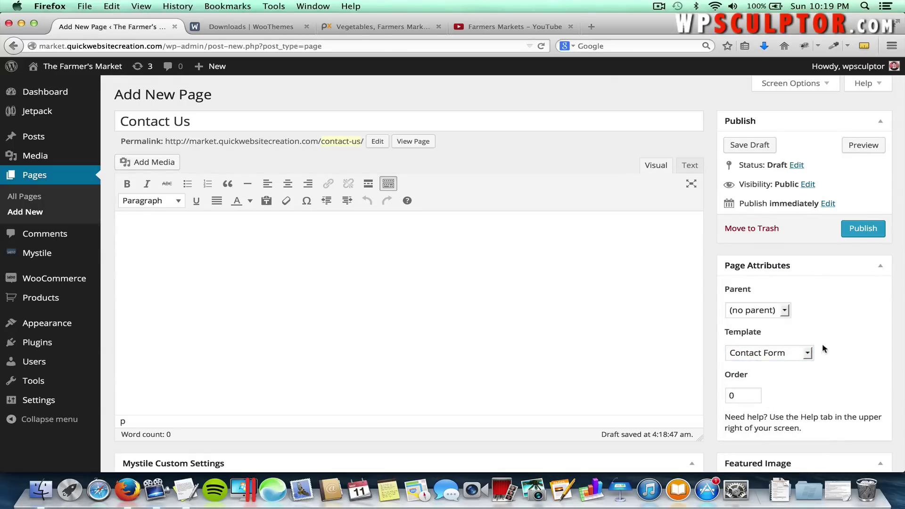
left_click(848, 231)
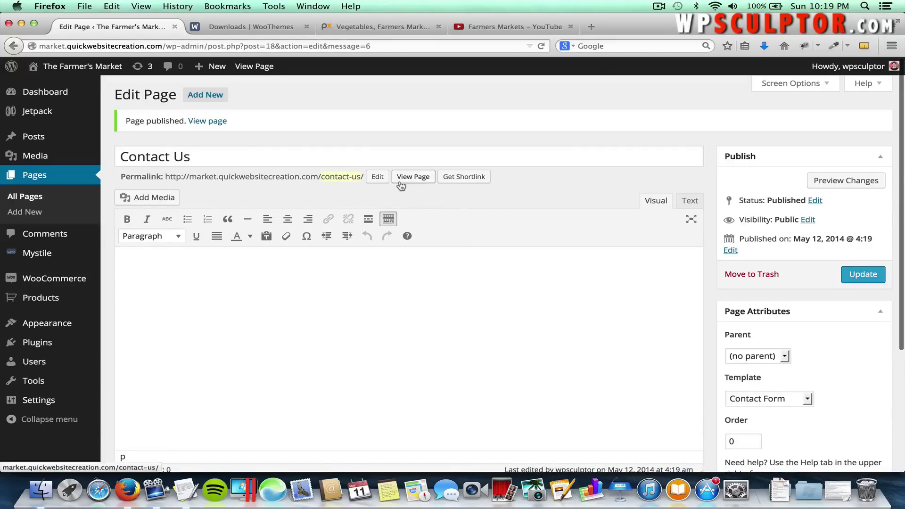
View the live Contact Us page, try its Name, Email and Message fields, then return to the Dashboard.
left_click(214, 124)
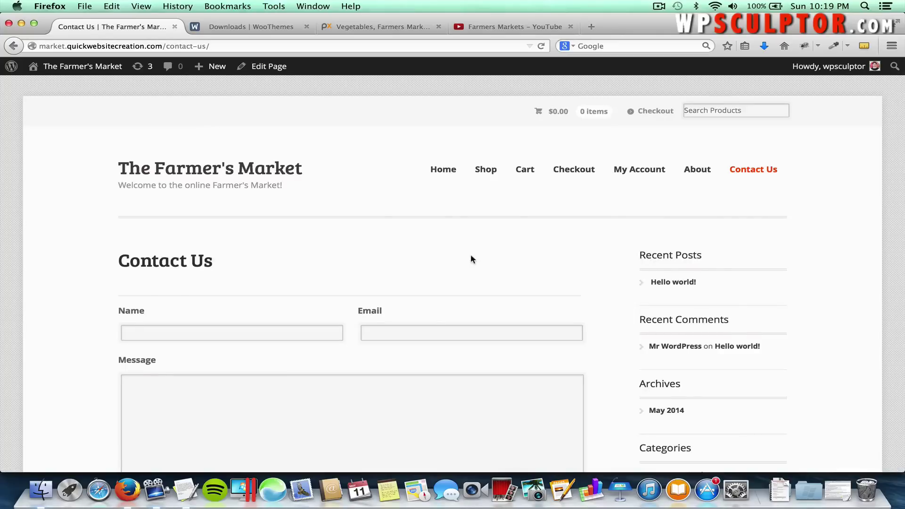
scroll(470, 256, "down", 5)
left_click(295, 233)
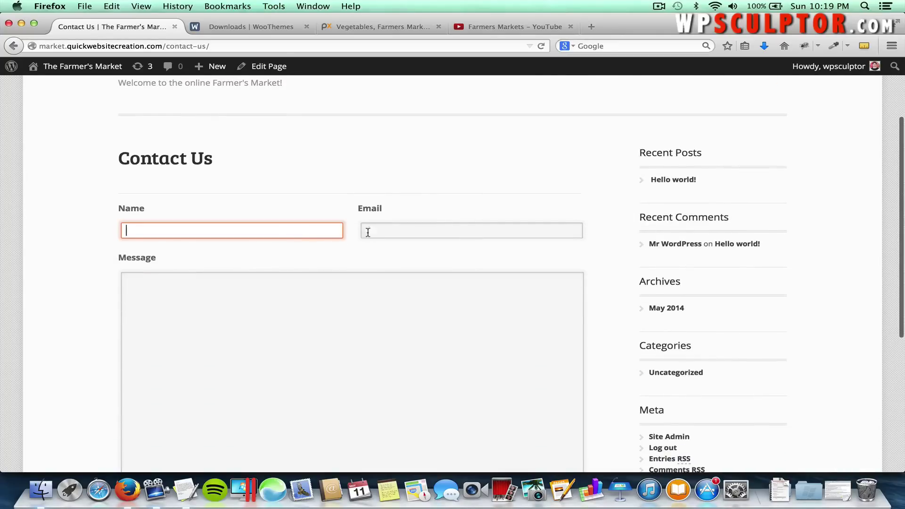
left_click(408, 233)
scroll(385, 279, "down", 1)
scroll(384, 279, "down", 1)
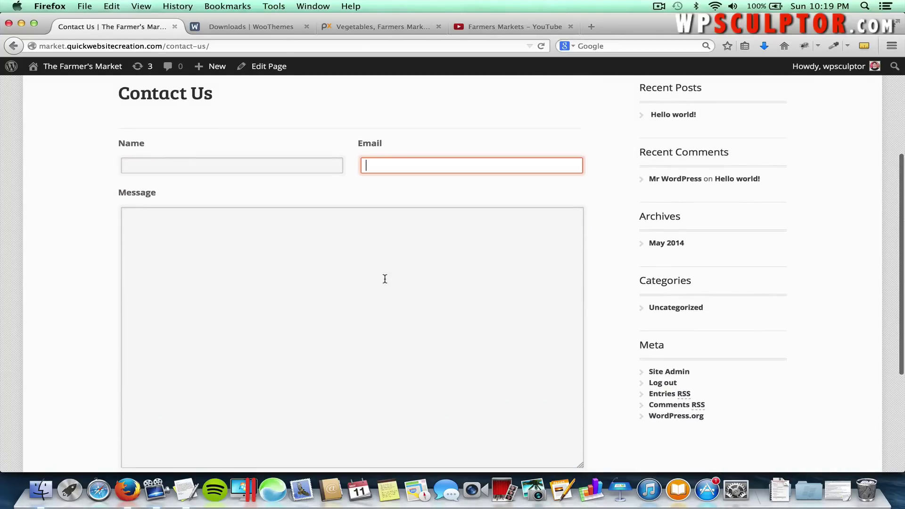
left_click(384, 279)
scroll(385, 278, "down", 5)
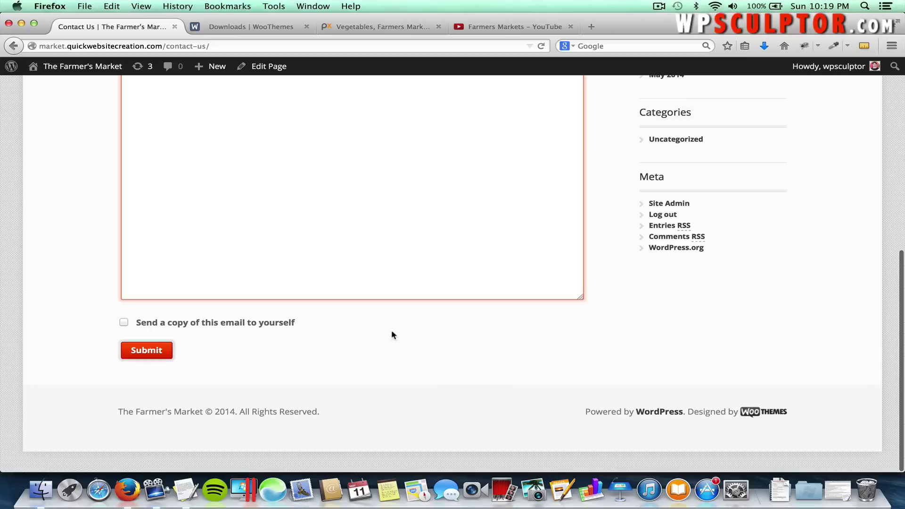
scroll(500, 313, "up", 8)
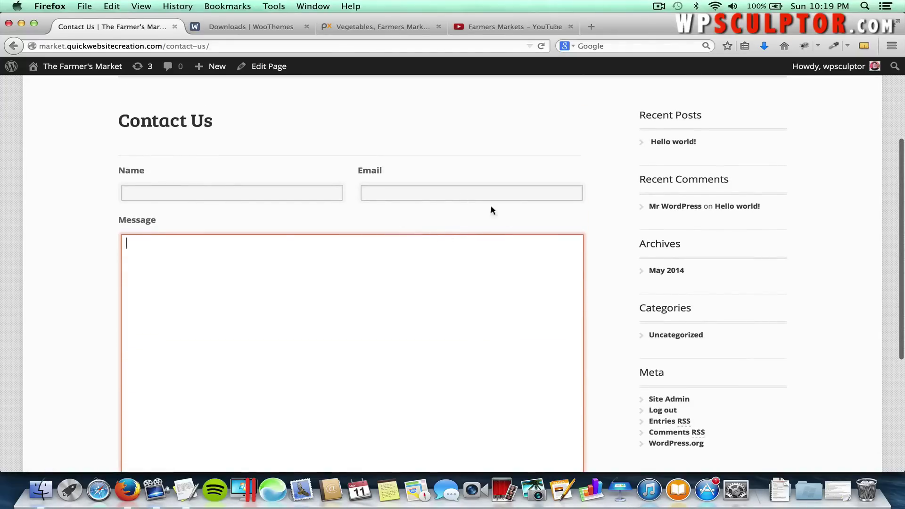
scroll(549, 240, "up", 6)
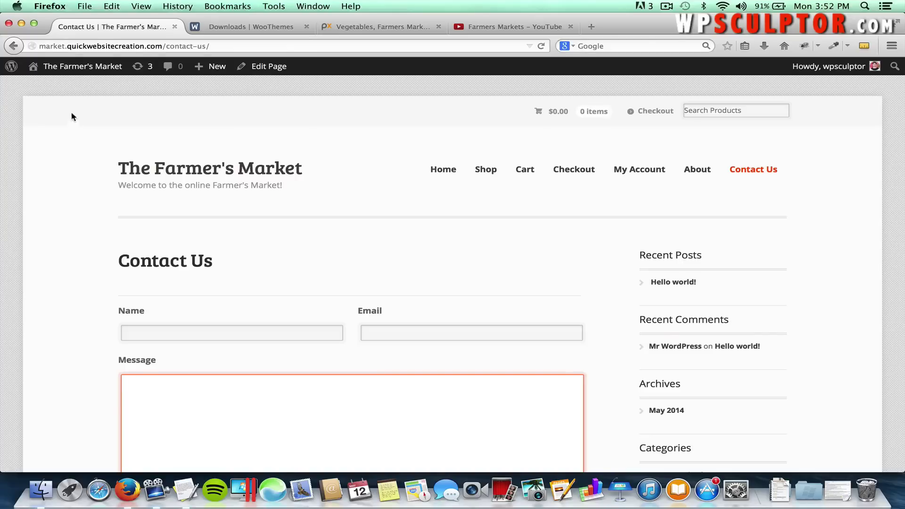
left_click(88, 67)
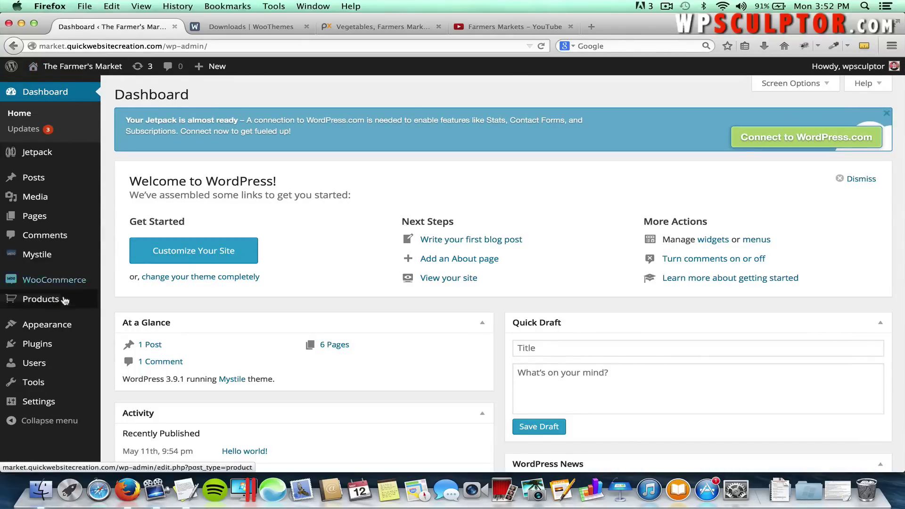
Start a new WooCommerce product named 'Fuji Apples'.
mouse_move(62, 307)
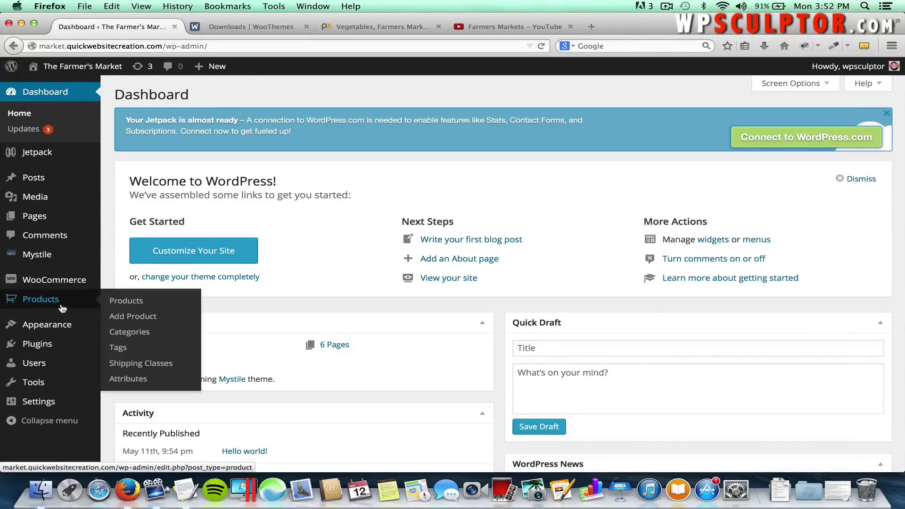
left_click(127, 321)
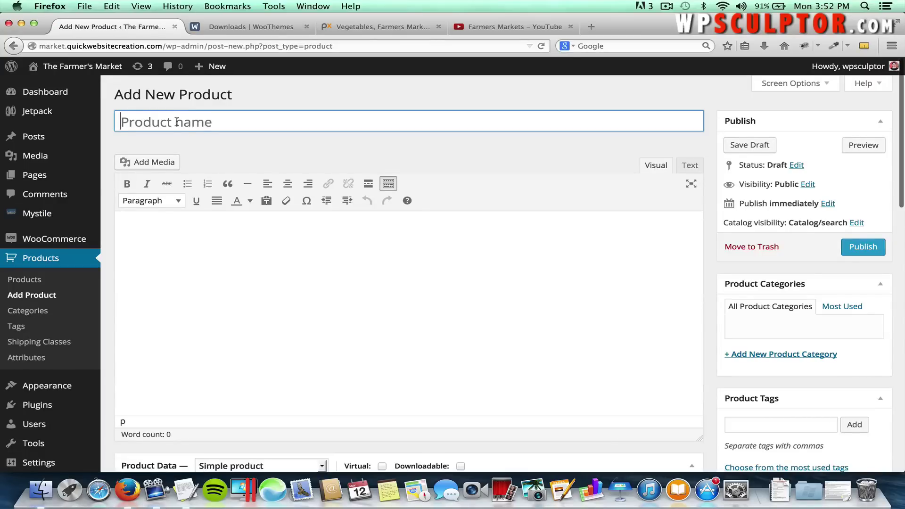
left_click(239, 117)
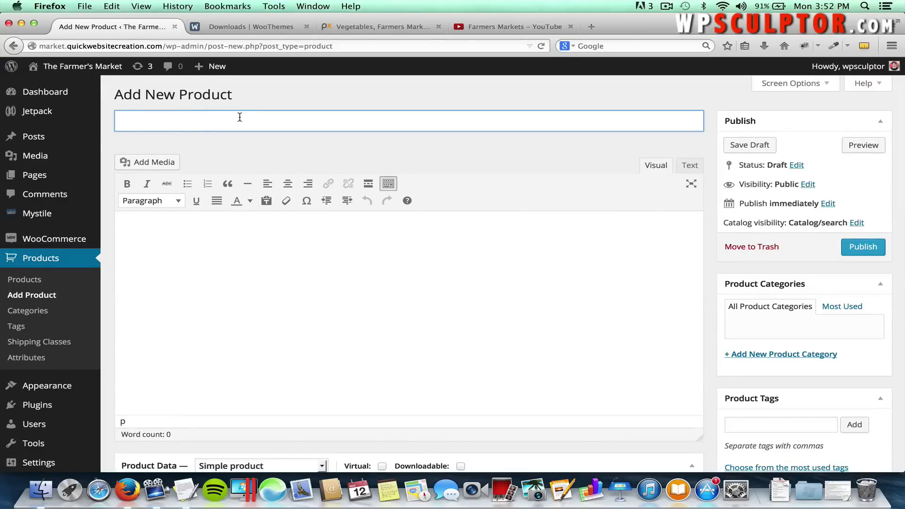
type("Fuji Apples")
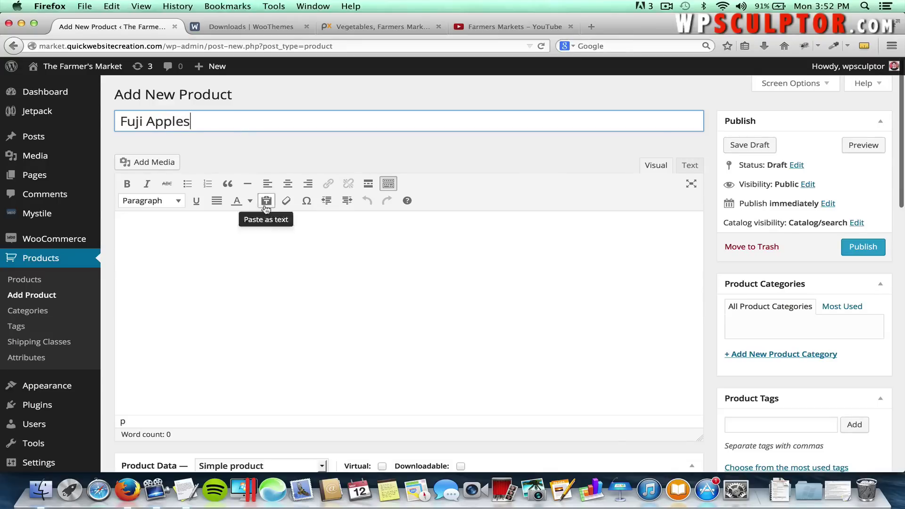
left_click(267, 237)
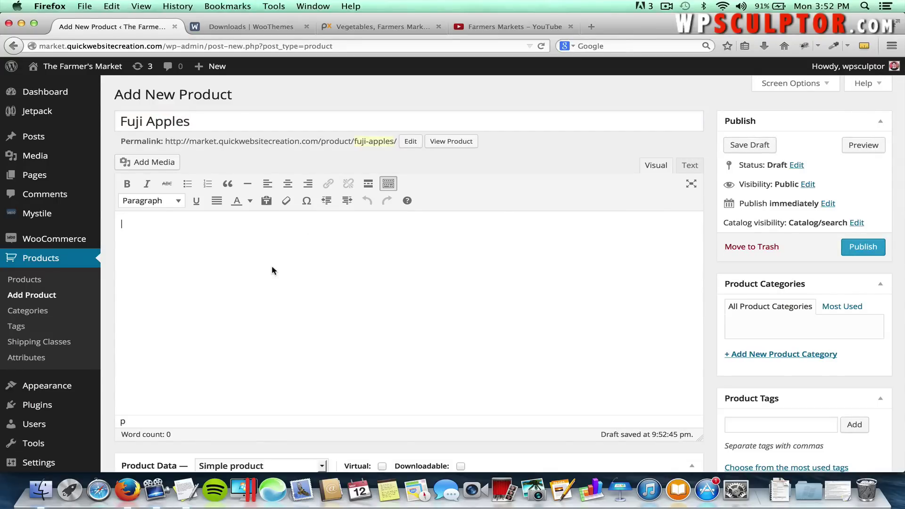
Copy the Fuji Apples long description from the notes into the product description body.
key("super+Tab")
key("super+Tab")
key("super+Tab")
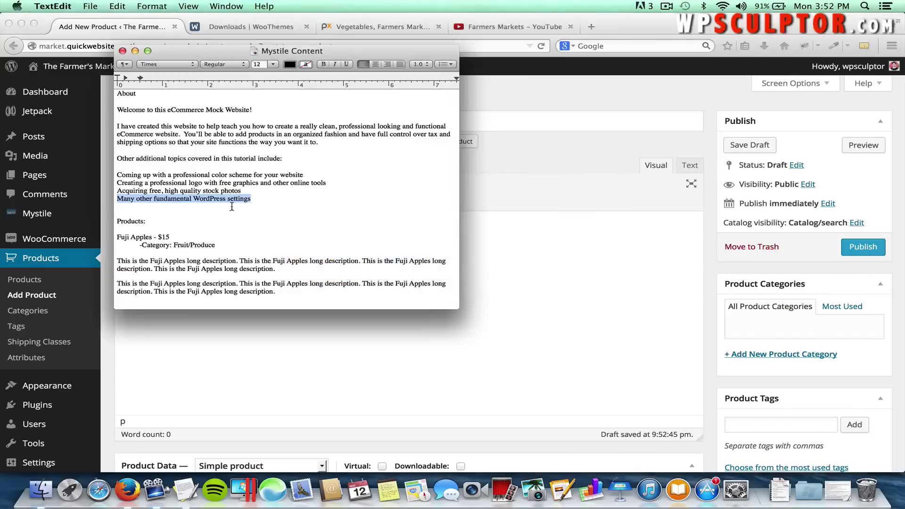
left_click(288, 208)
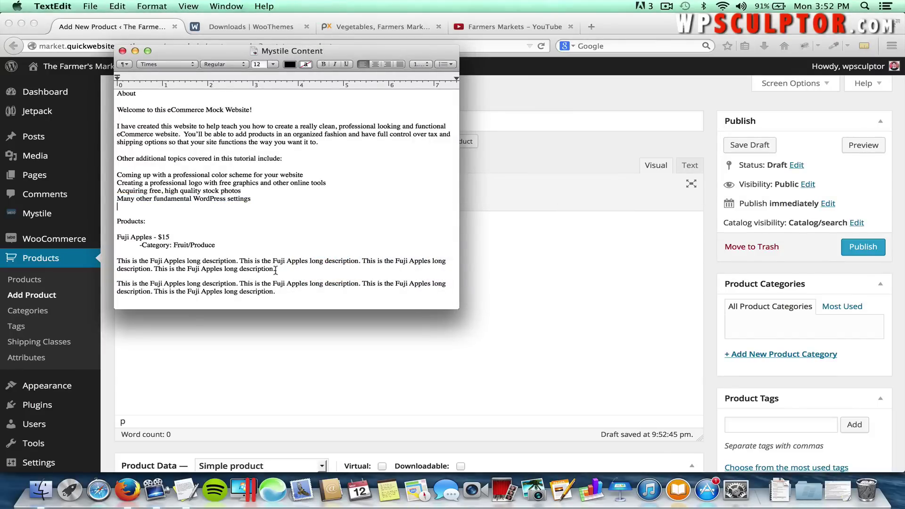
left_click_drag(275, 269, 114, 260)
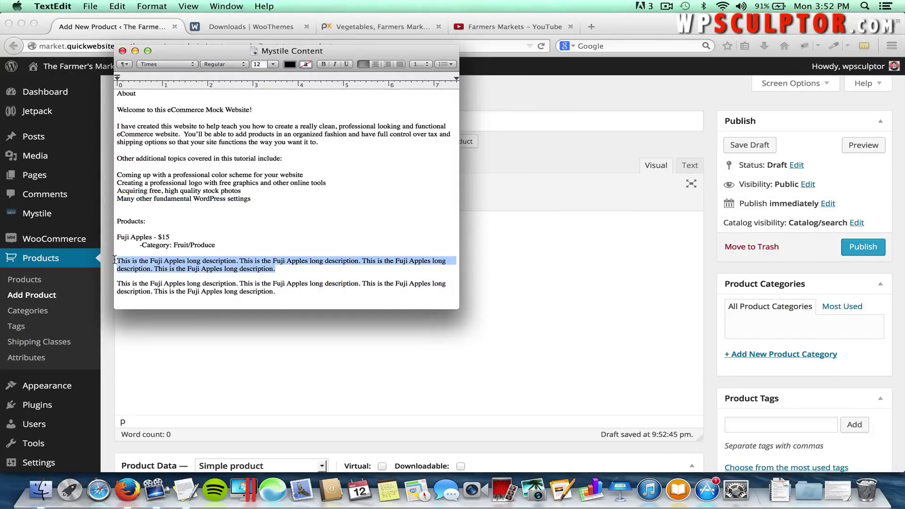
key("super+c")
key("super+Tab")
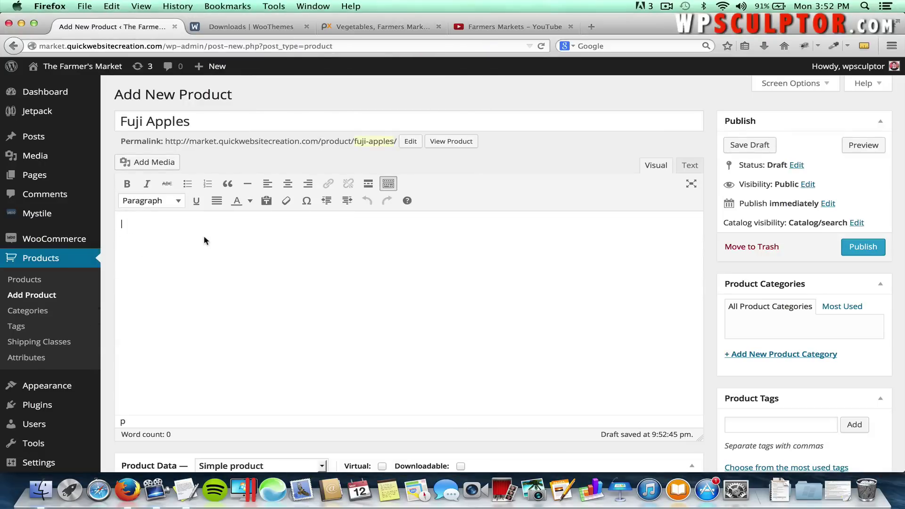
key("super+v")
scroll(204, 238, "down", 10)
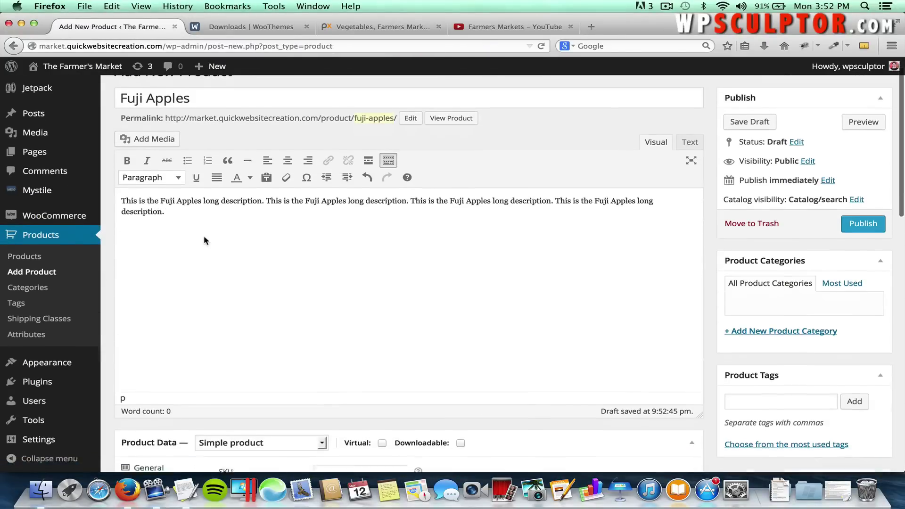
scroll(204, 240, "down", 14)
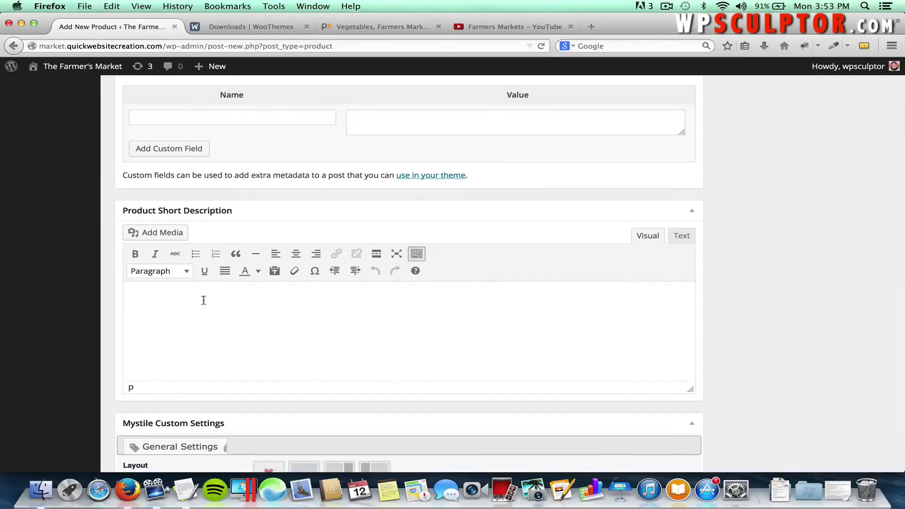
Copy the Fuji Apple short description from the notes into the Product Short Description editor.
key("super+Tab")
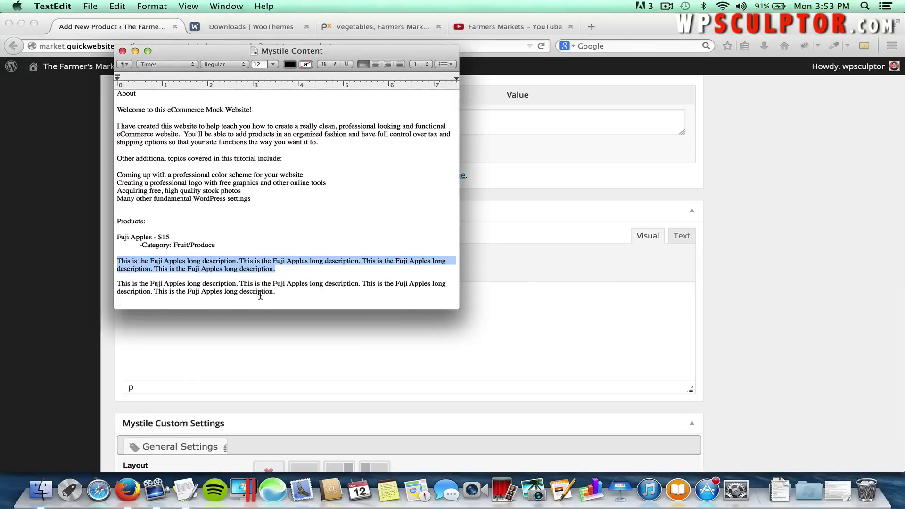
scroll(261, 295, "down", 1)
left_click(274, 278)
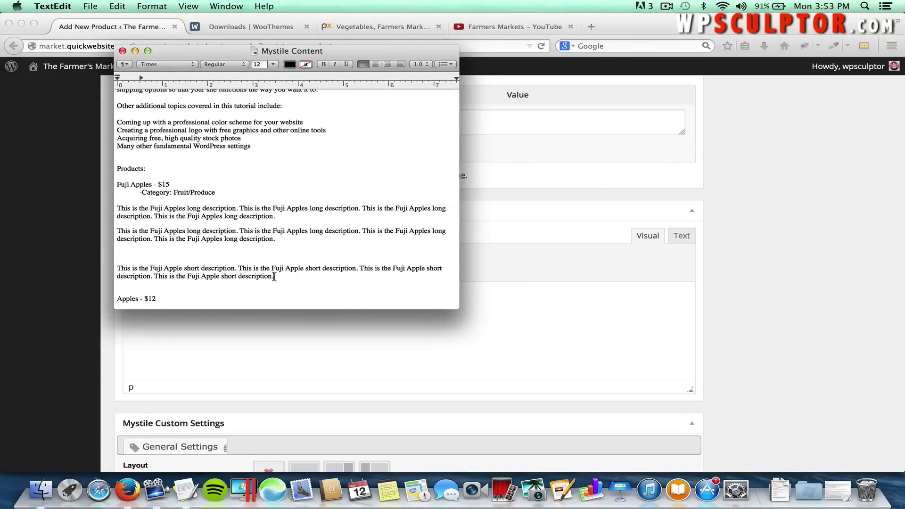
left_click_drag(274, 277, 112, 268)
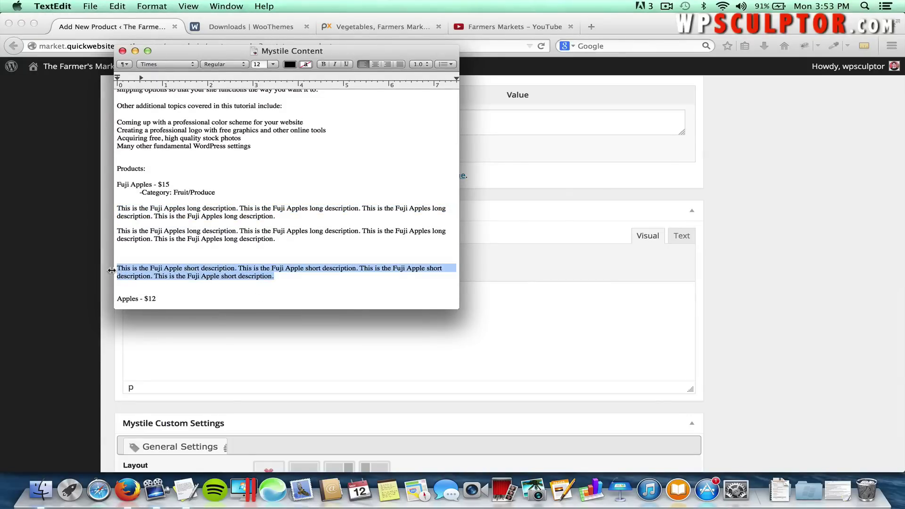
key("super+c")
key("super+Tab")
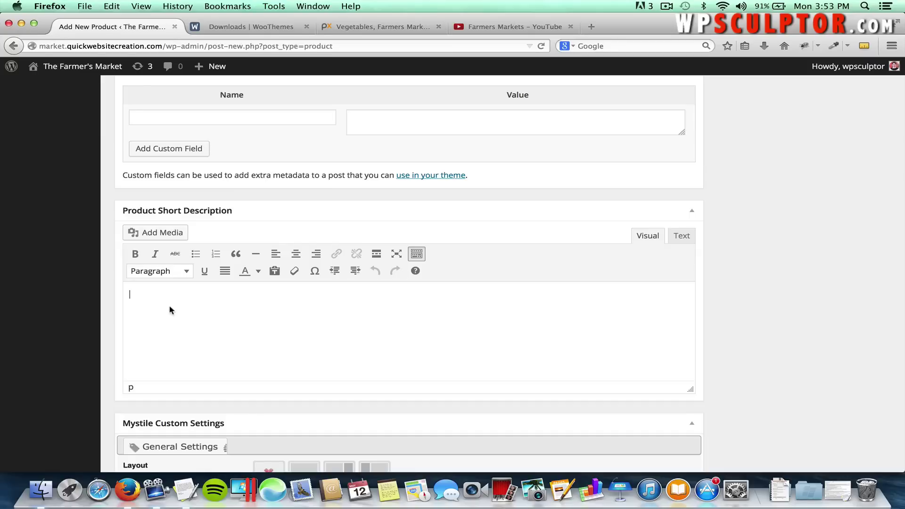
key("super+v")
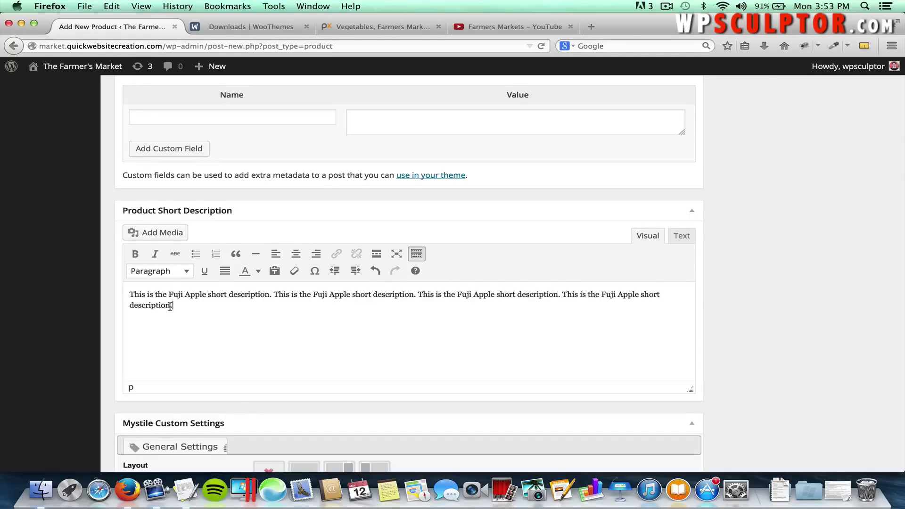
scroll(170, 306, "up", 15)
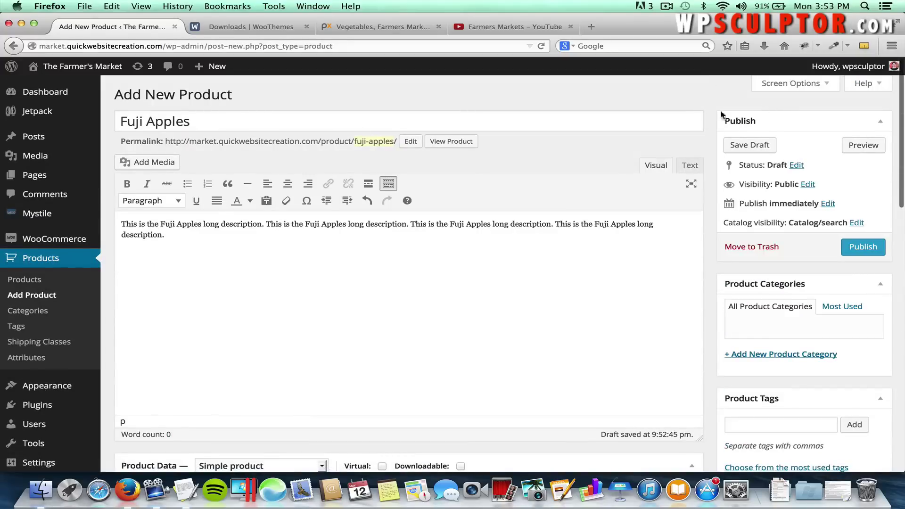
Keep Fuji Apples as a Simple product in Product Data.
left_click(767, 85)
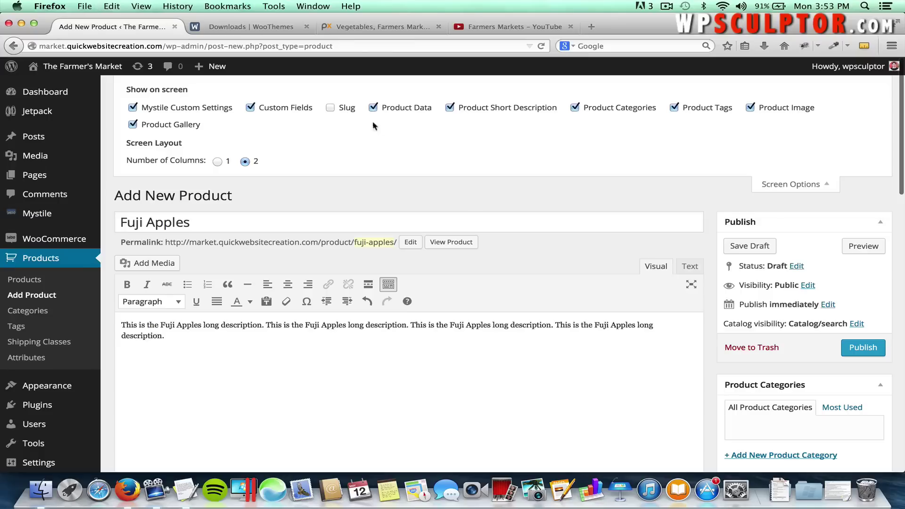
left_click(789, 188)
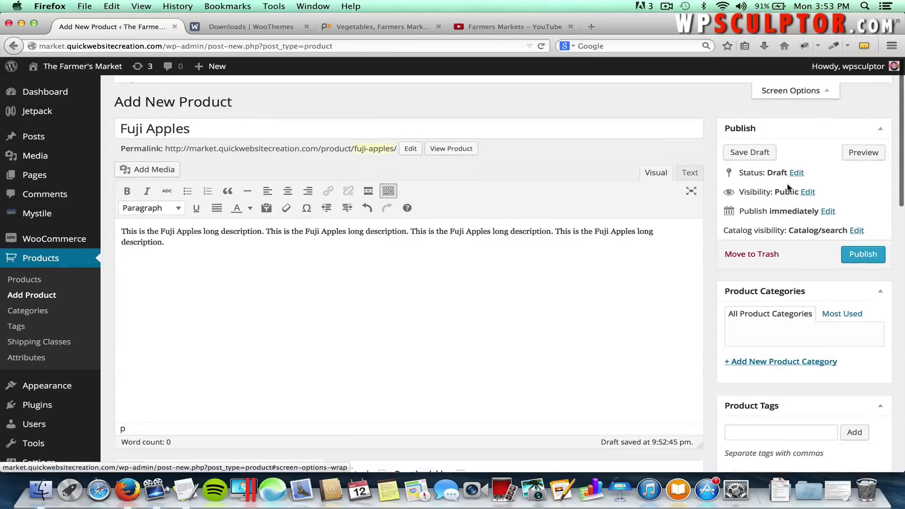
scroll(525, 307, "down", 5)
scroll(524, 307, "down", 4)
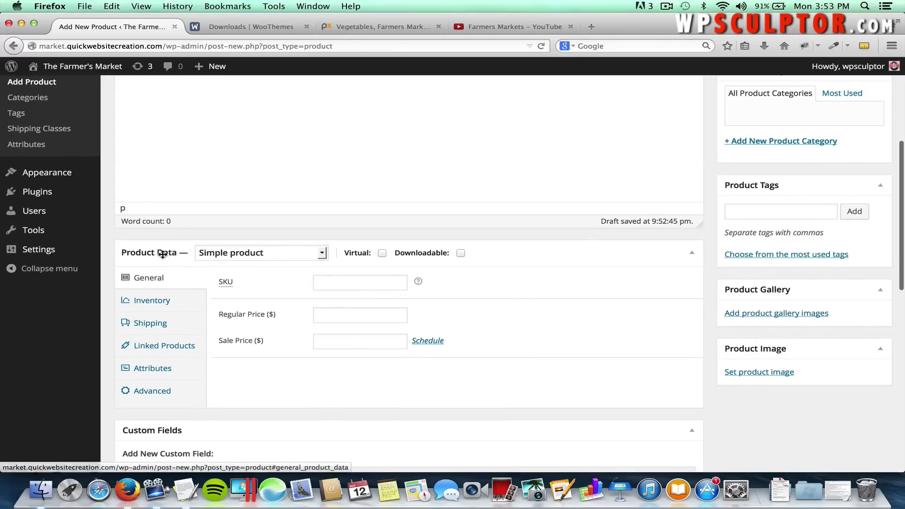
left_click(267, 257)
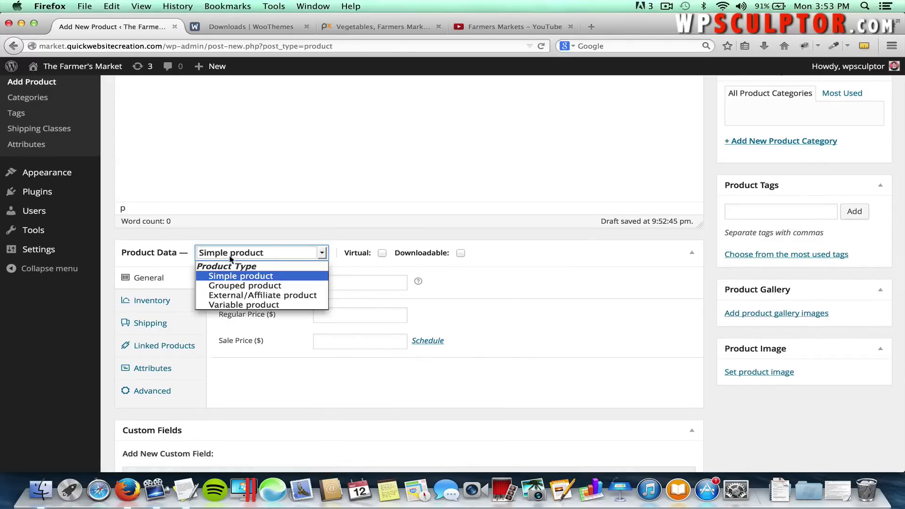
left_click(247, 279)
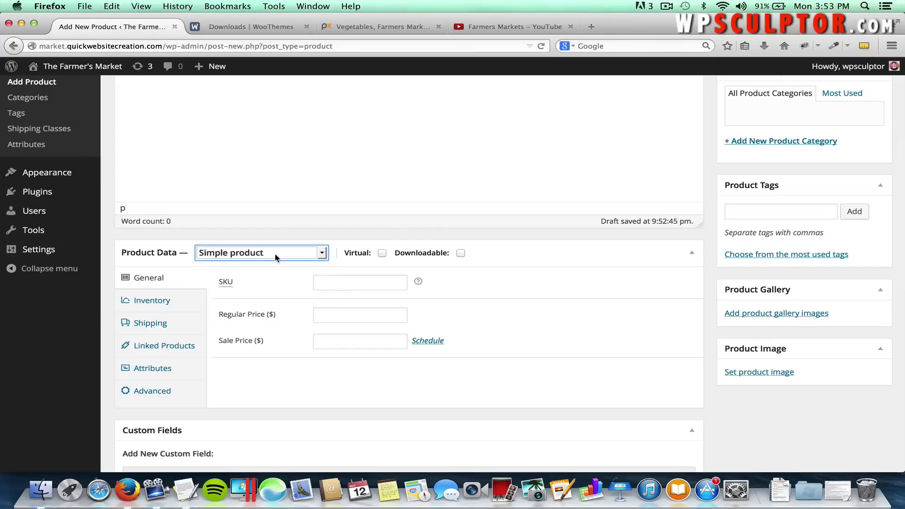
Set the regular price to 15 on the General tab.
left_click(158, 304)
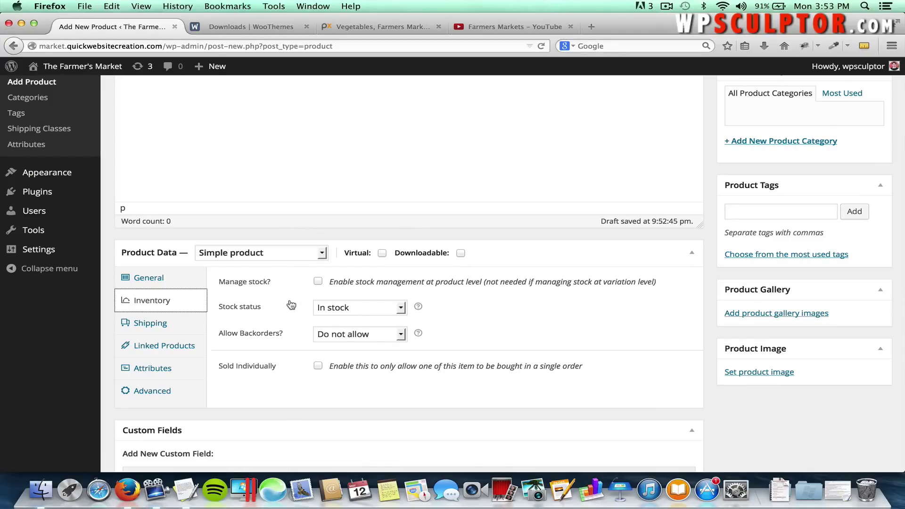
left_click(150, 278)
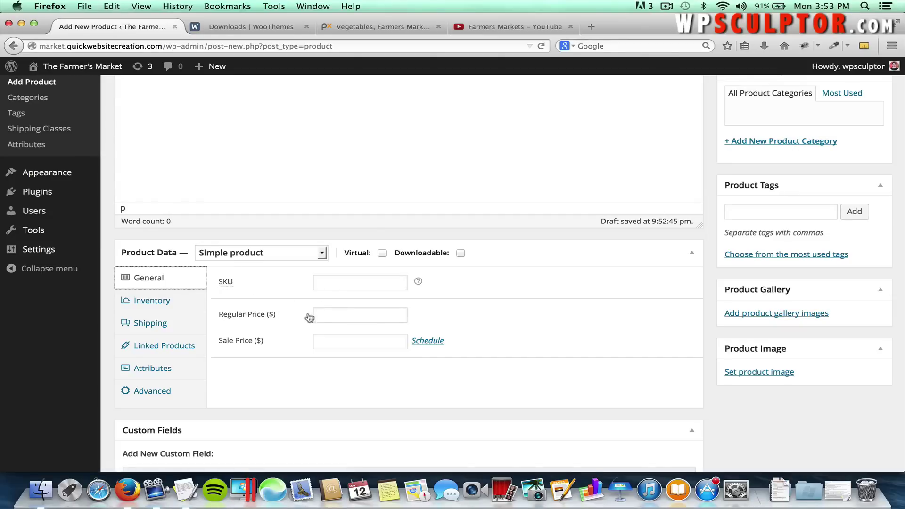
left_click(324, 315)
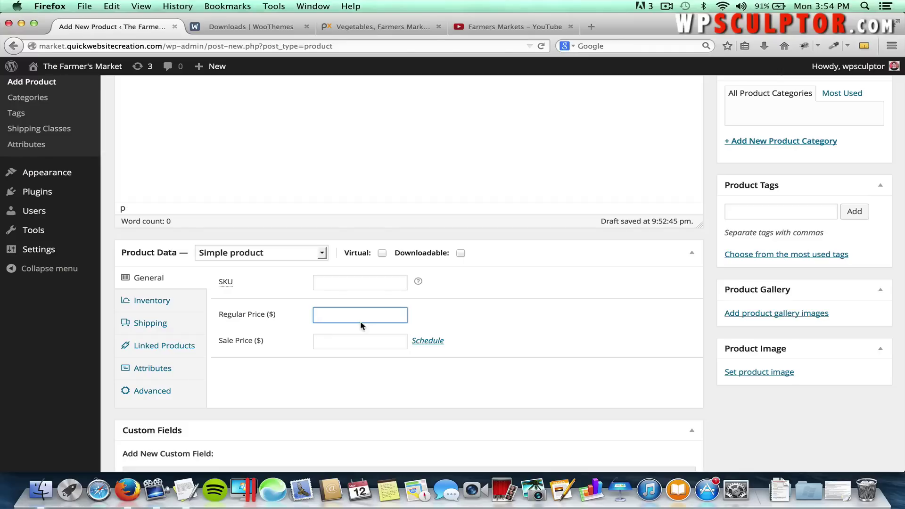
type("15")
key("Down")
left_click(485, 326)
Turn on Enable reviews in the Advanced product settings.
left_click(158, 322)
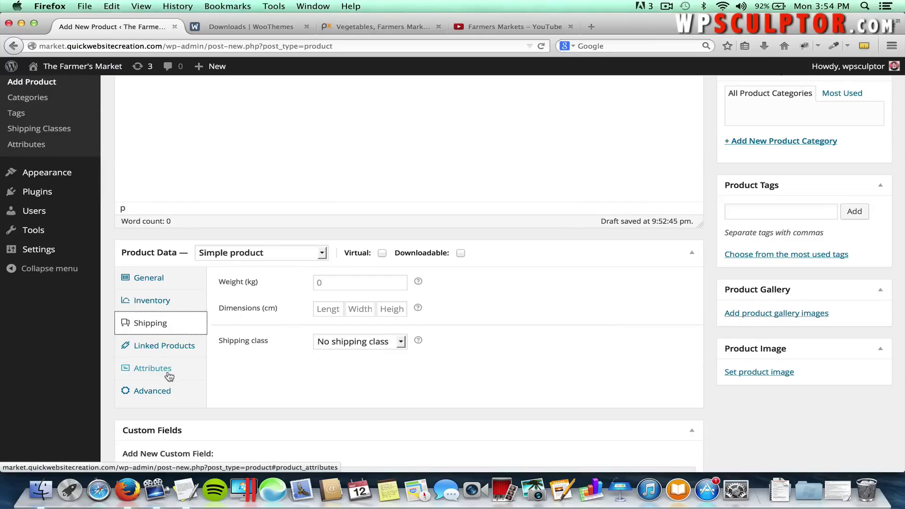
left_click(172, 389)
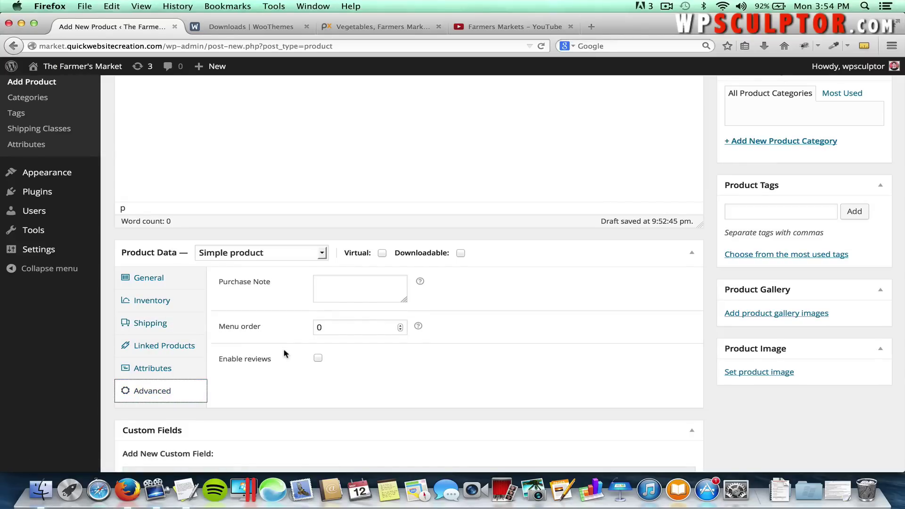
left_click(318, 359)
Add new product categories 'Produce' and 'Fruit', with both assigned to Fuji Apples.
scroll(561, 346, "up", 5)
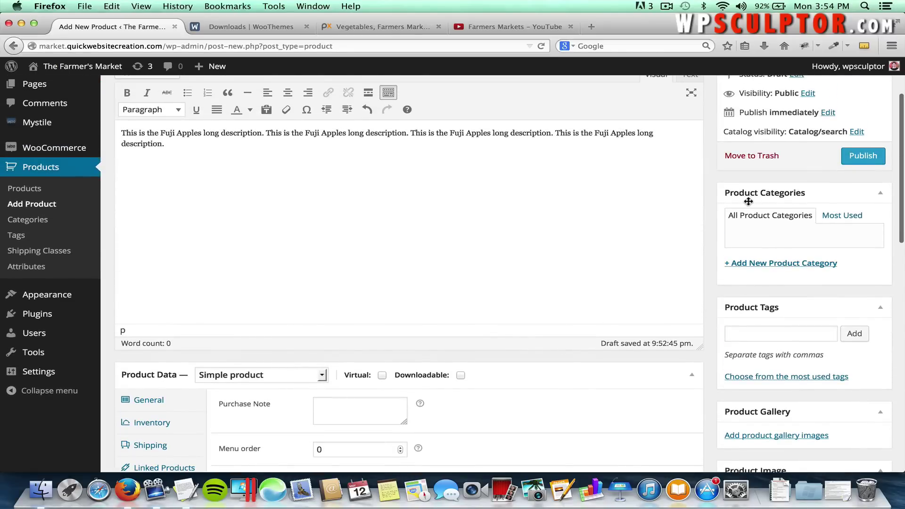
left_click(759, 270)
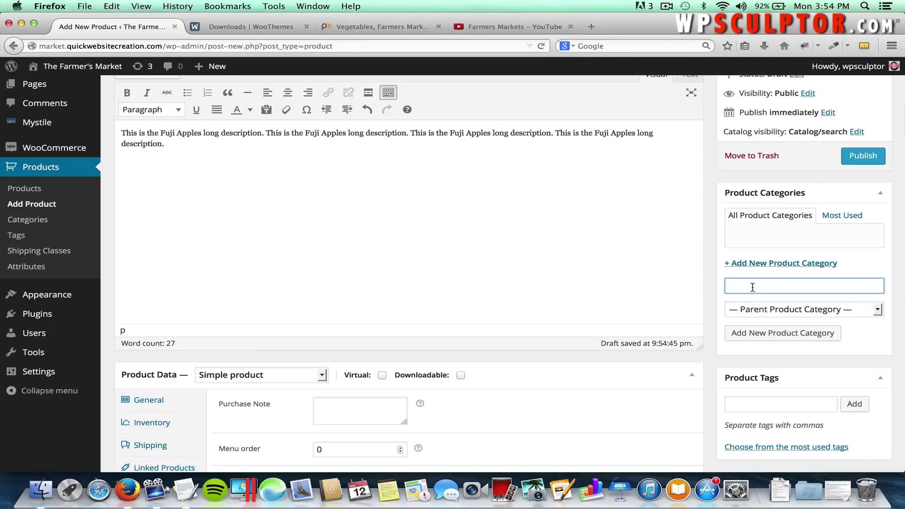
type("Produce")
left_click(780, 335)
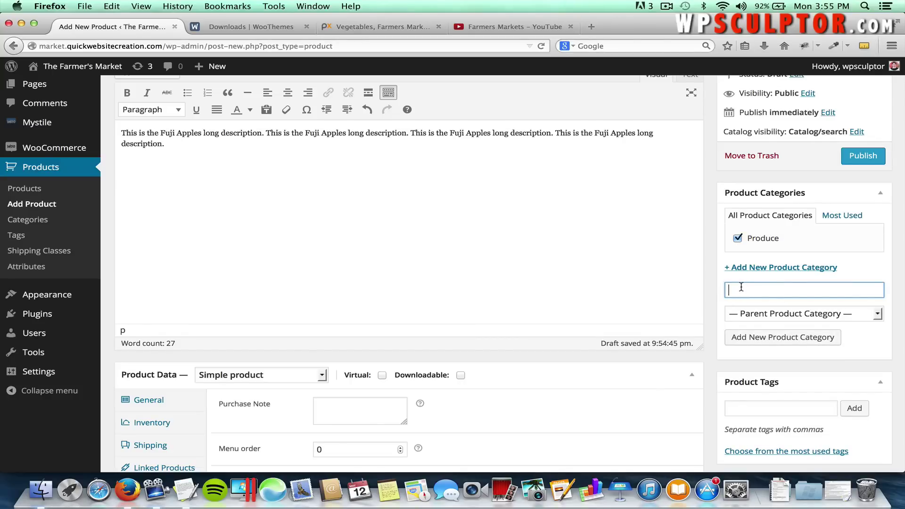
type("Fruit")
left_click(758, 342)
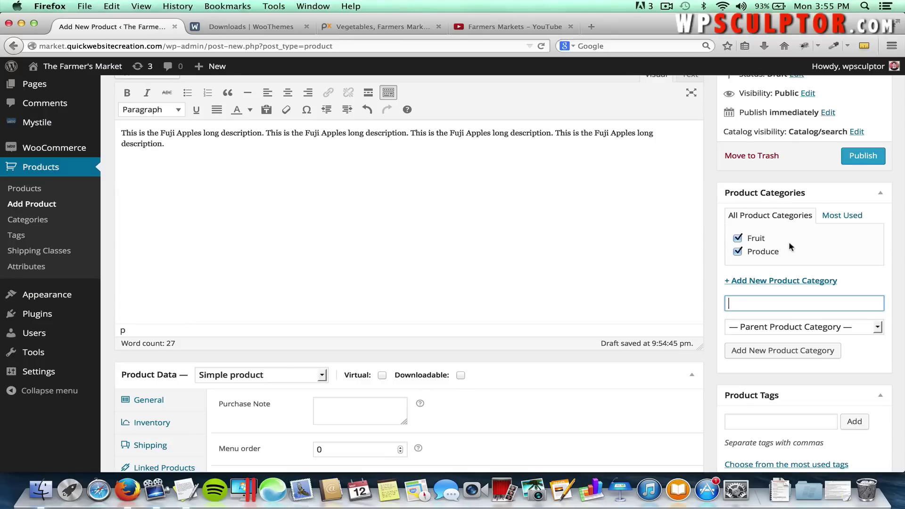
scroll(784, 351, "down", 1)
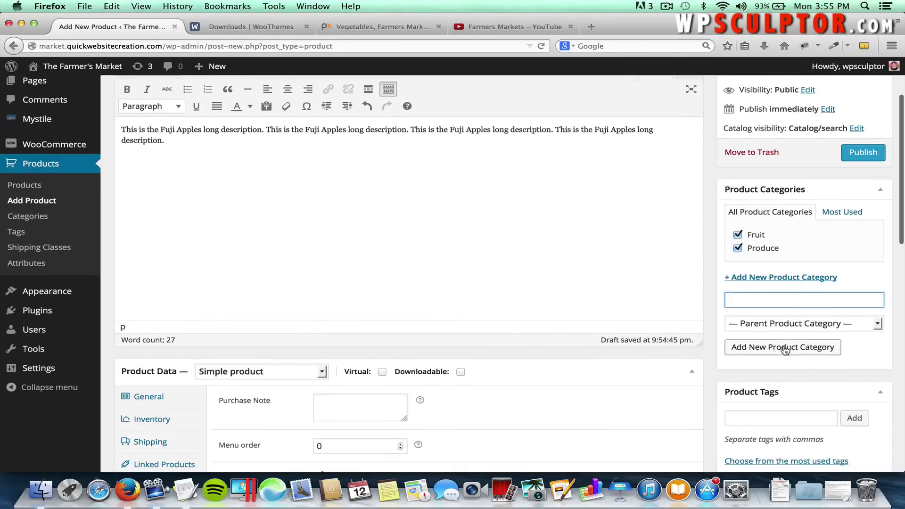
scroll(784, 351, "down", 8)
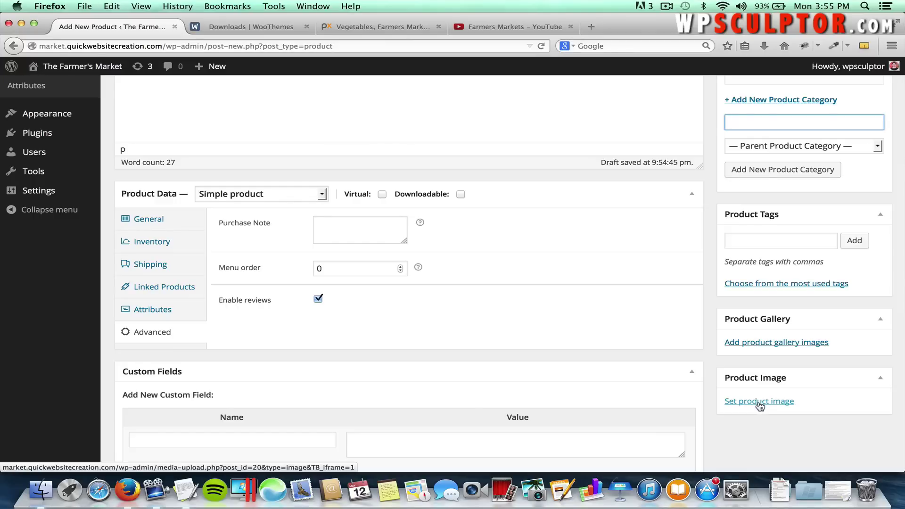
Upload Fuji Apples.jpg from the Product Images folder and set it as the product image.
left_click(759, 405)
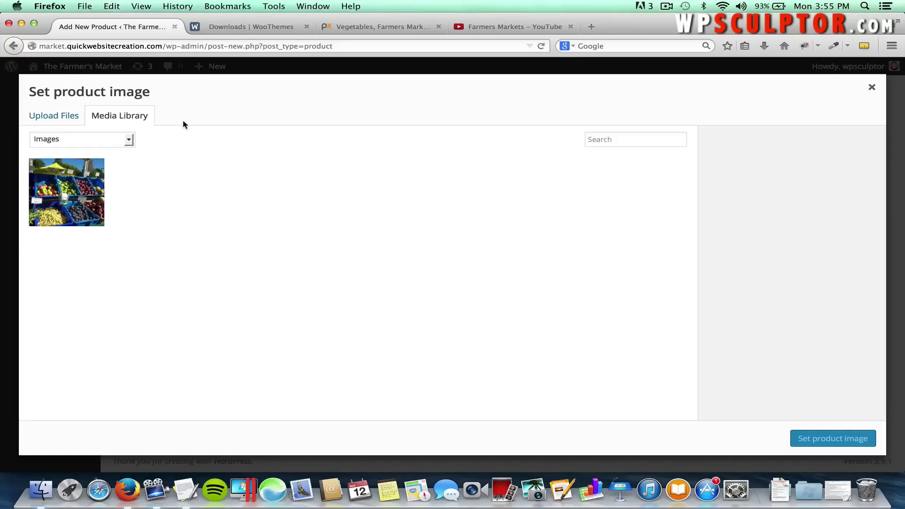
left_click(71, 118)
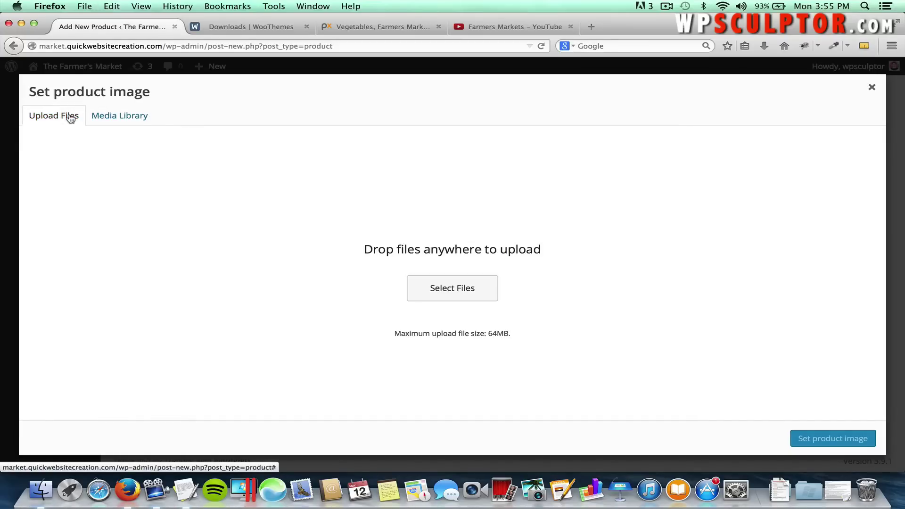
left_click(436, 288)
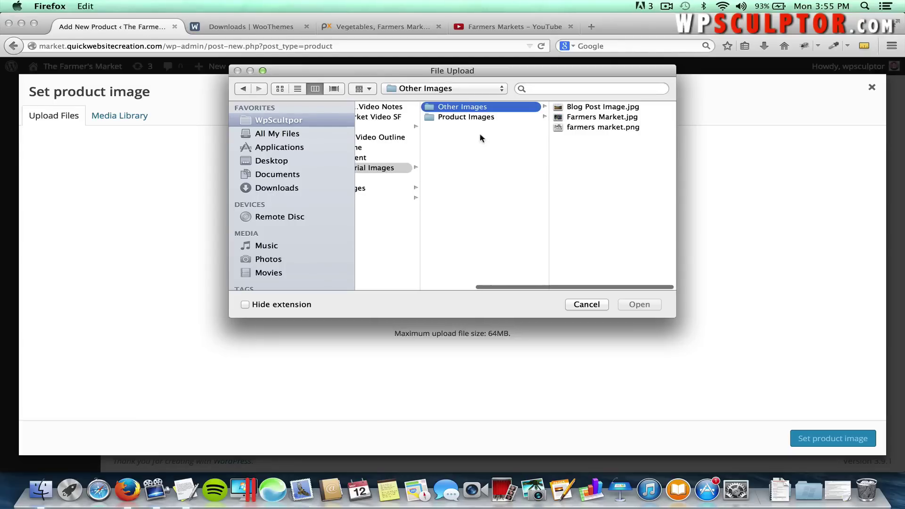
left_click(481, 118)
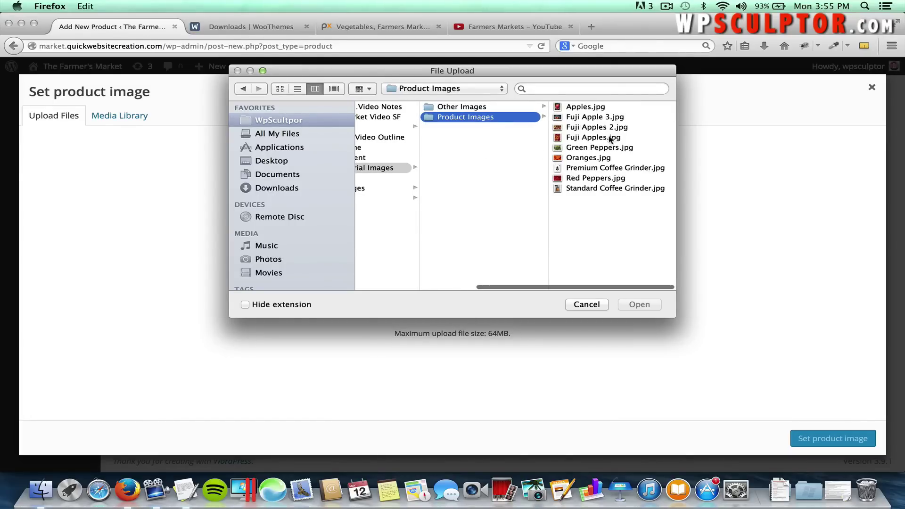
left_click(595, 138)
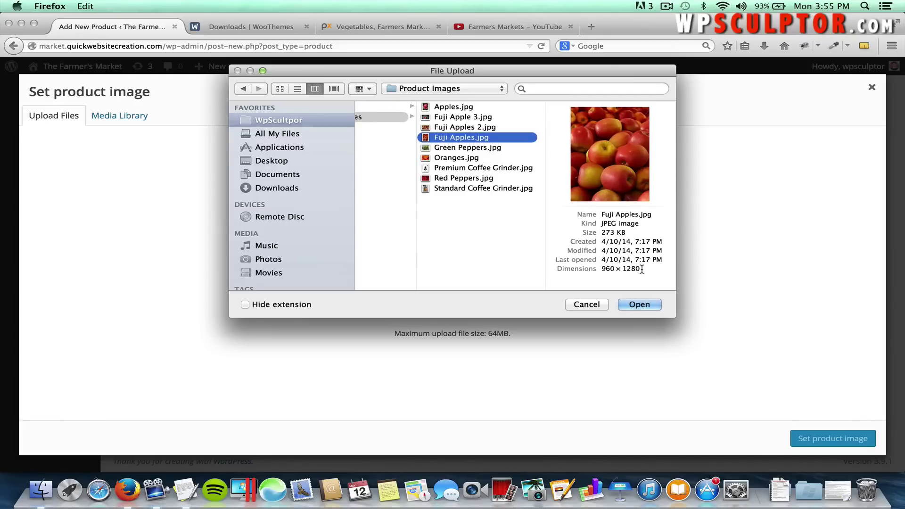
mouse_move(640, 269)
left_mouse_down()
mouse_move(623, 269)
mouse_move(635, 269)
left_mouse_up()
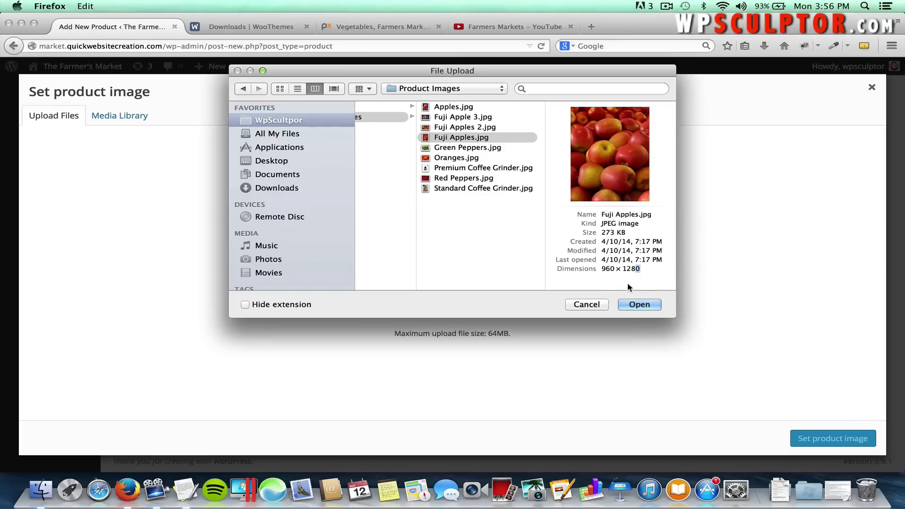
left_click(632, 304)
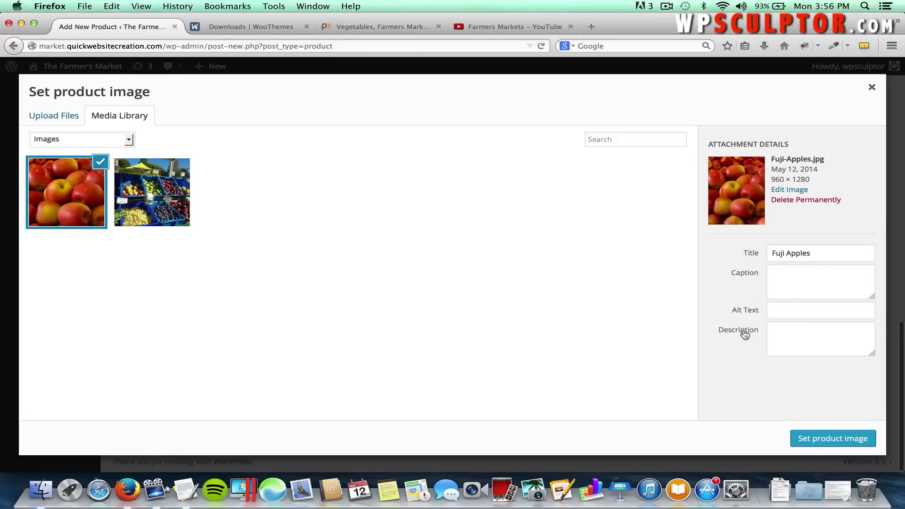
left_click(817, 440)
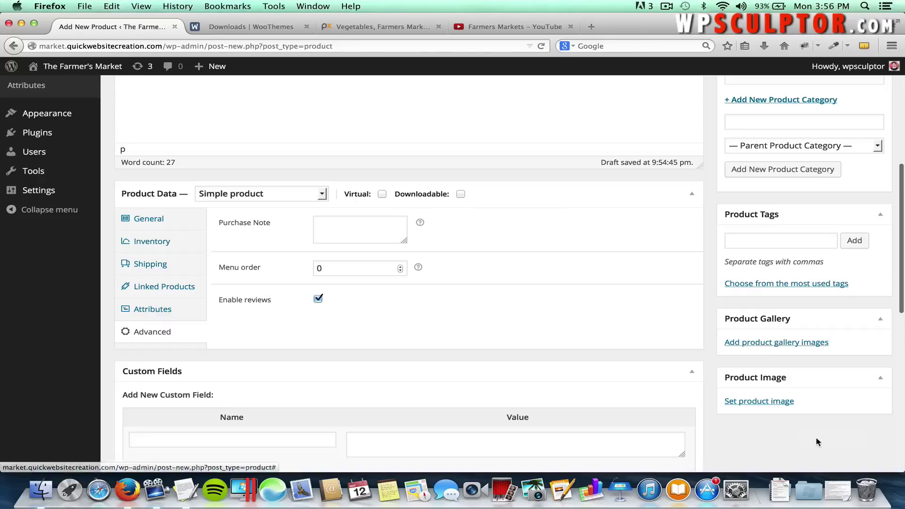
Upload Fuji Apples 2.jpg and Fuji Apple 3.jpg and add both to the product gallery.
scroll(817, 442, "down", 3)
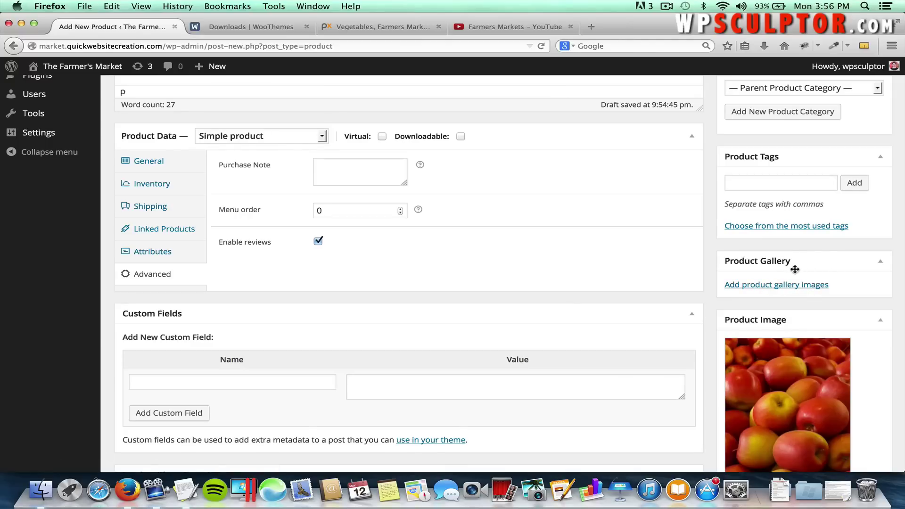
left_click(760, 286)
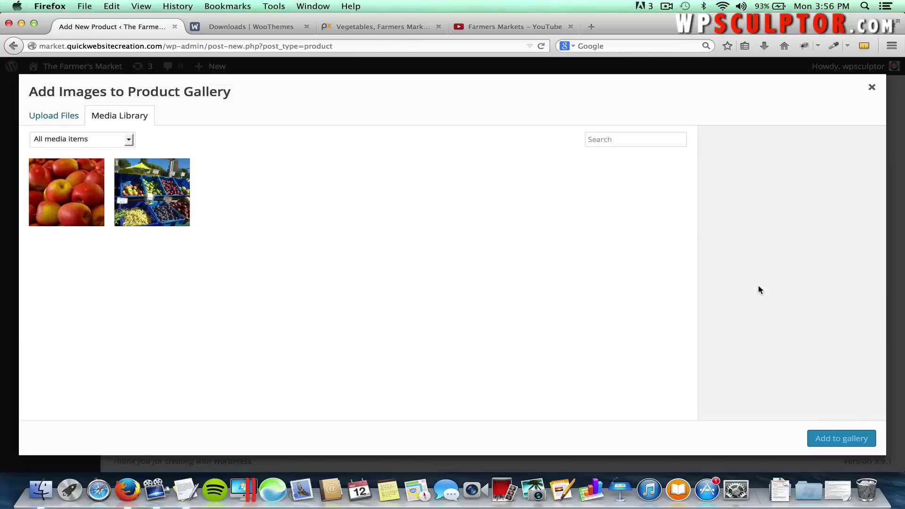
left_click(70, 117)
left_click(434, 296)
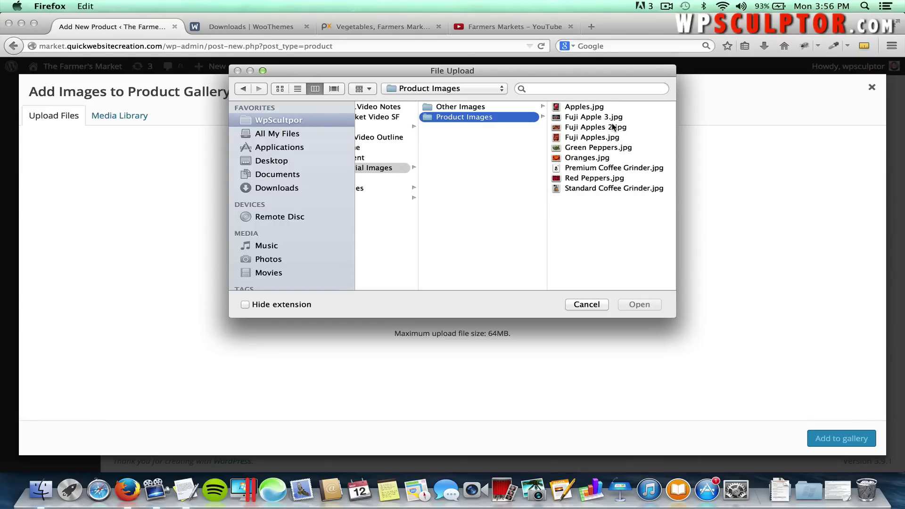
left_click(612, 126)
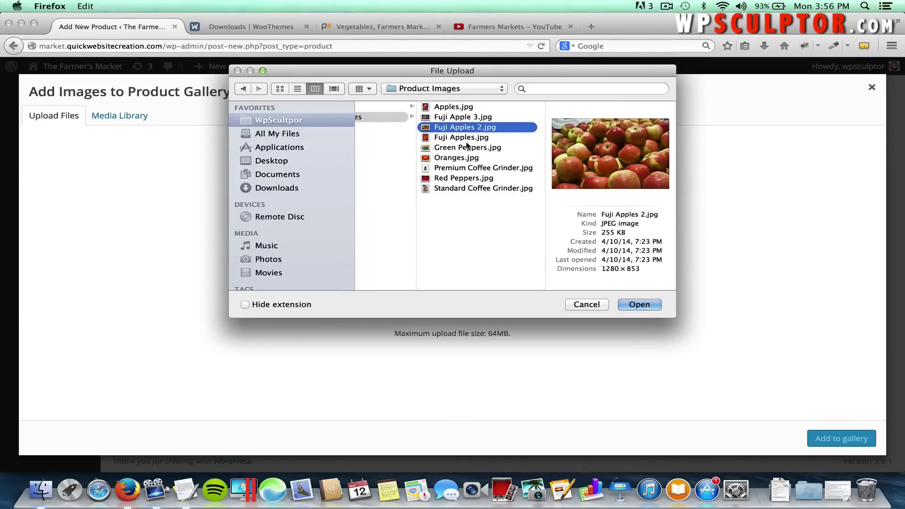
left_click(462, 117, "shift")
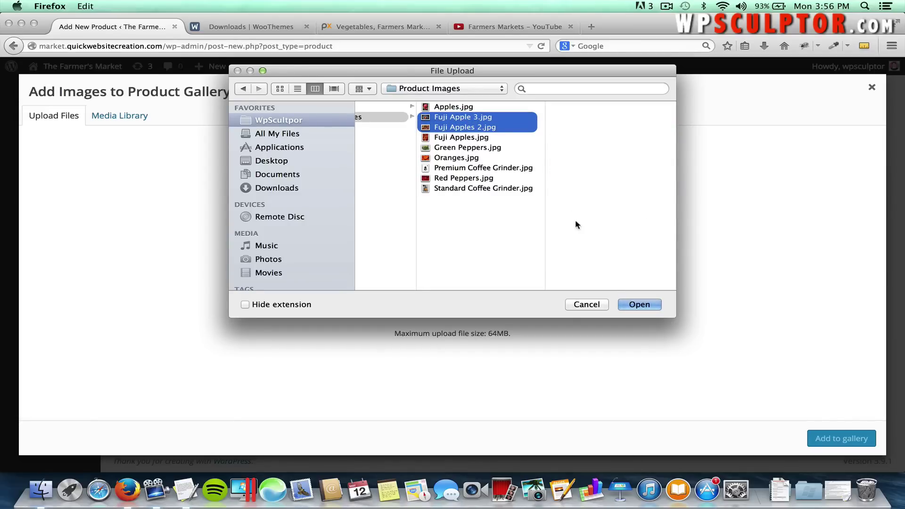
left_click(638, 305)
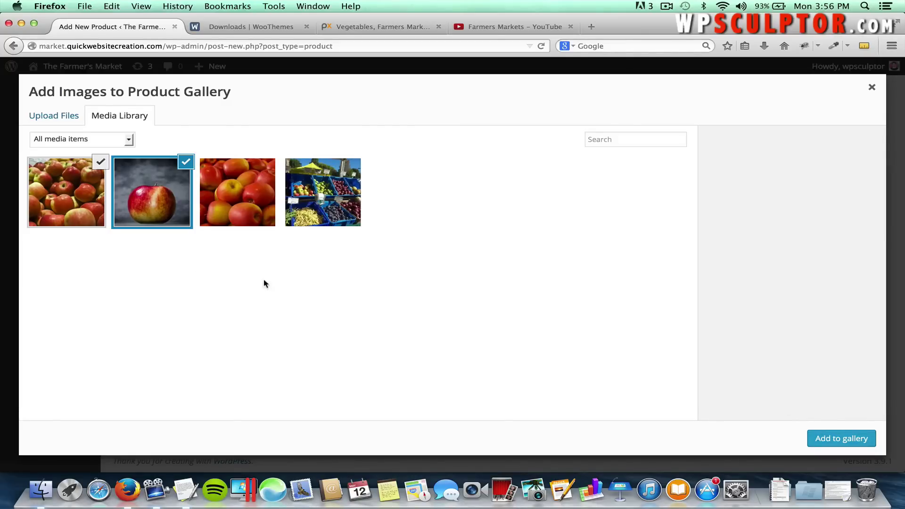
left_click(838, 440)
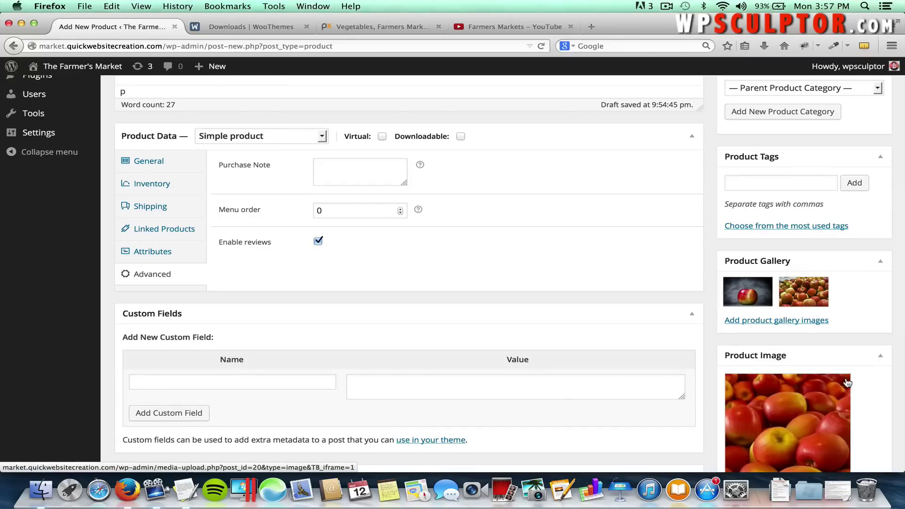
scroll(844, 387, "up", 3)
scroll(846, 379, "up", 10)
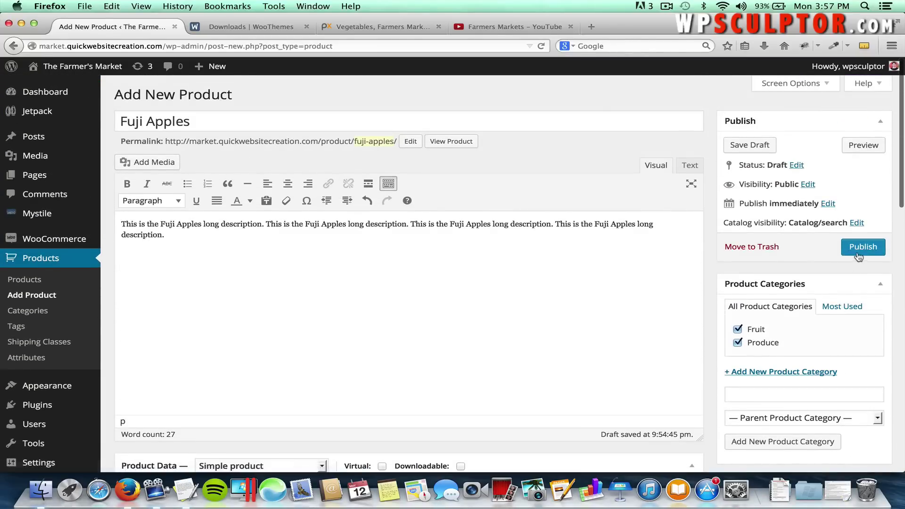
Publish Fuji Apples and scroll through the Edit Product page to review its fields.
left_click(853, 249)
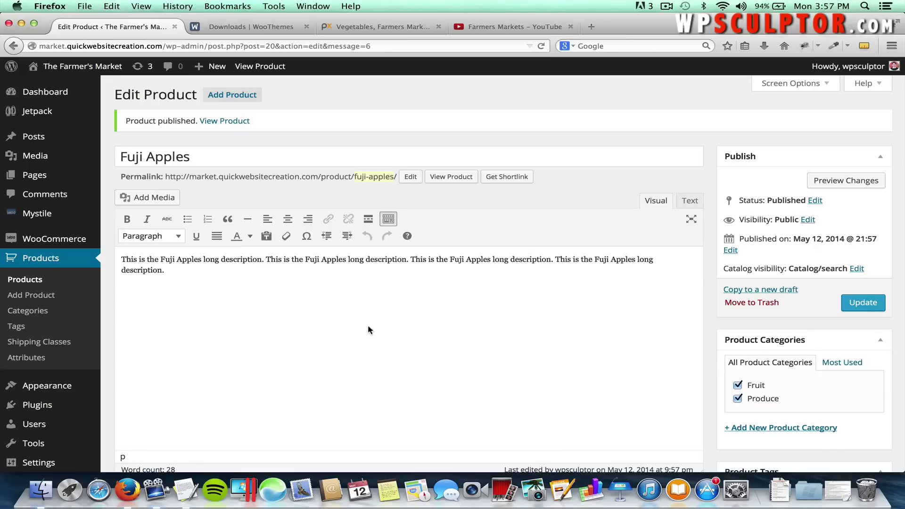
scroll(368, 327, "down", 15)
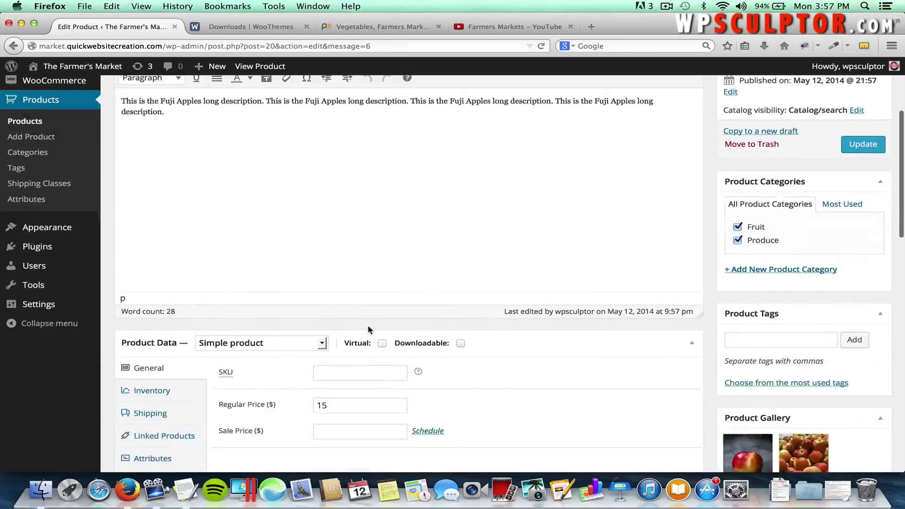
scroll(368, 325, "down", 5)
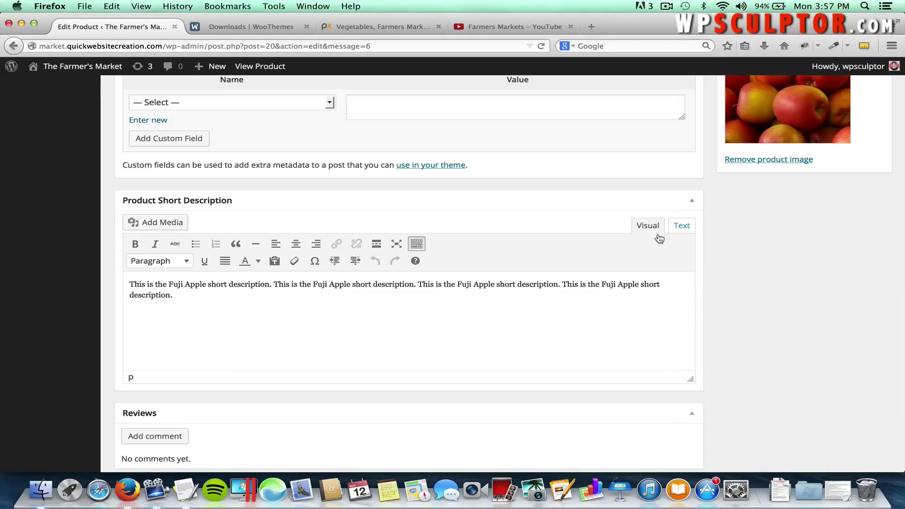
scroll(635, 309, "up", 15)
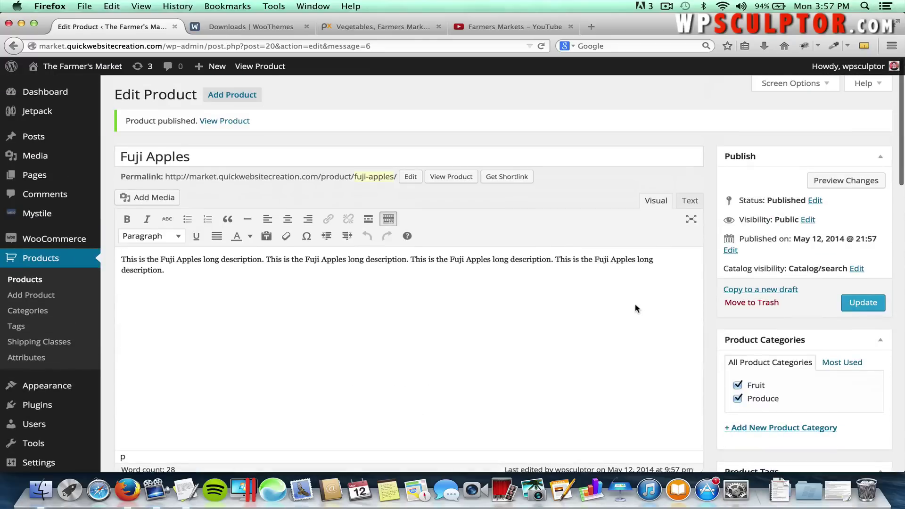
Open the live Fuji Apples page and browse its three gallery images in the lightbox.
left_click(450, 177)
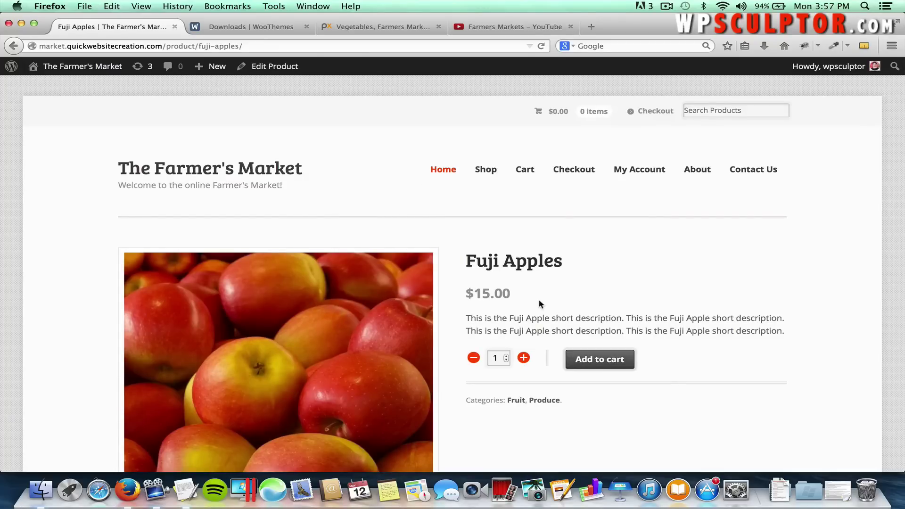
scroll(540, 304, "down", 3)
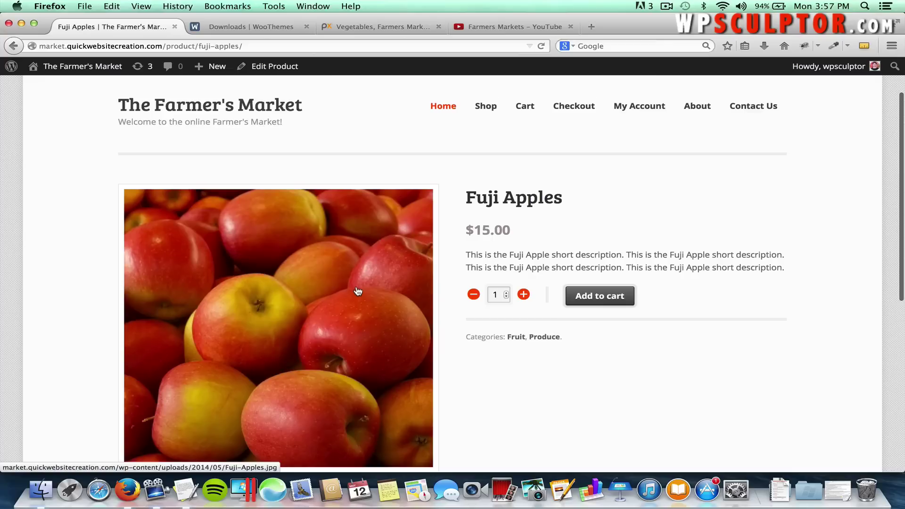
scroll(358, 295, "down", 5)
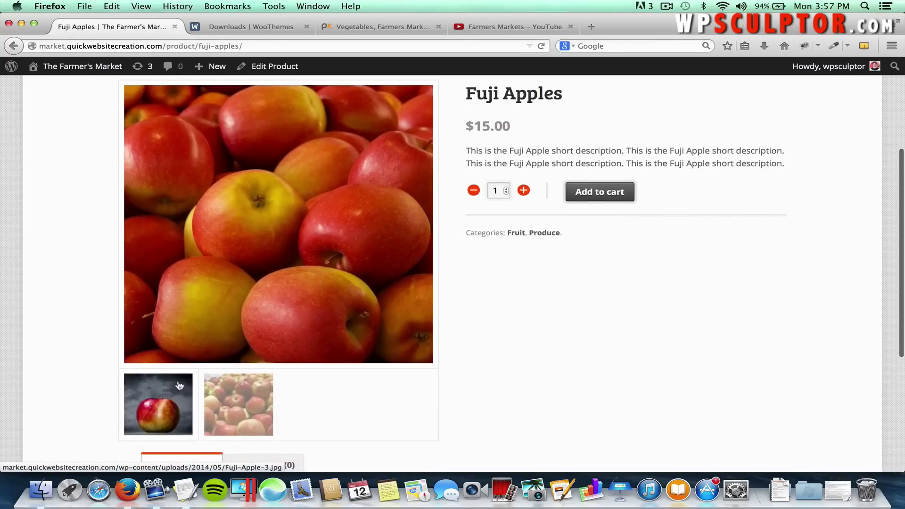
left_click(149, 404)
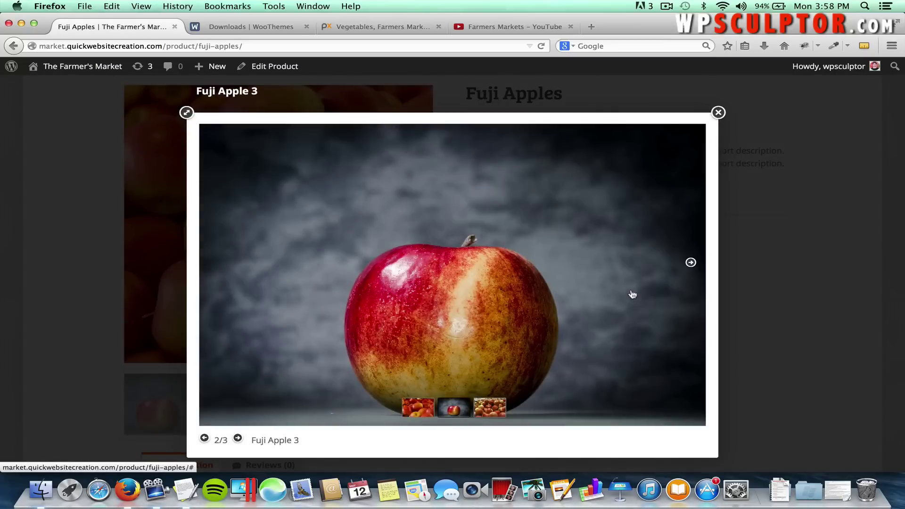
left_click(690, 263)
left_click(688, 264)
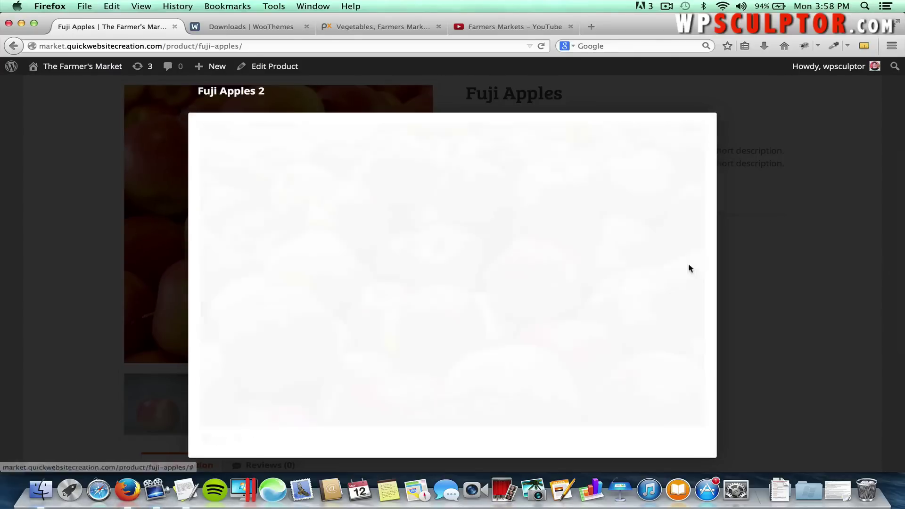
mouse_move(560, 265)
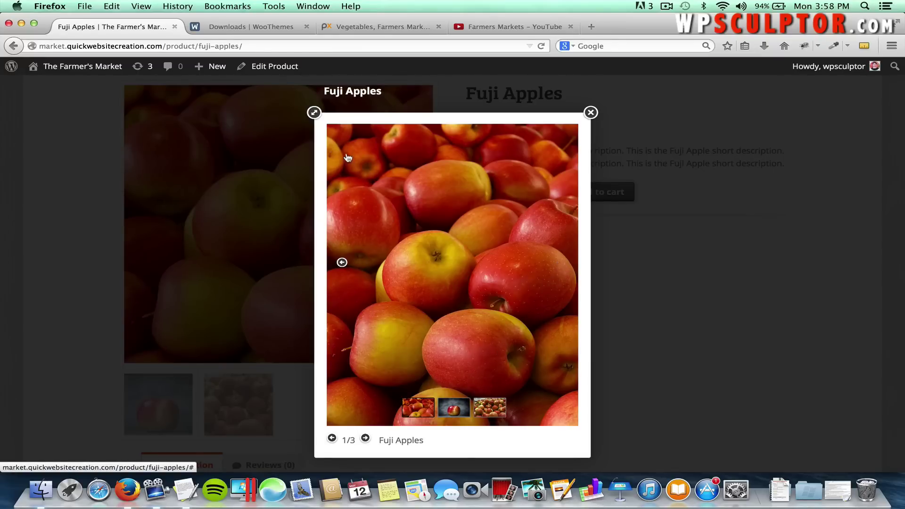
left_click(314, 114)
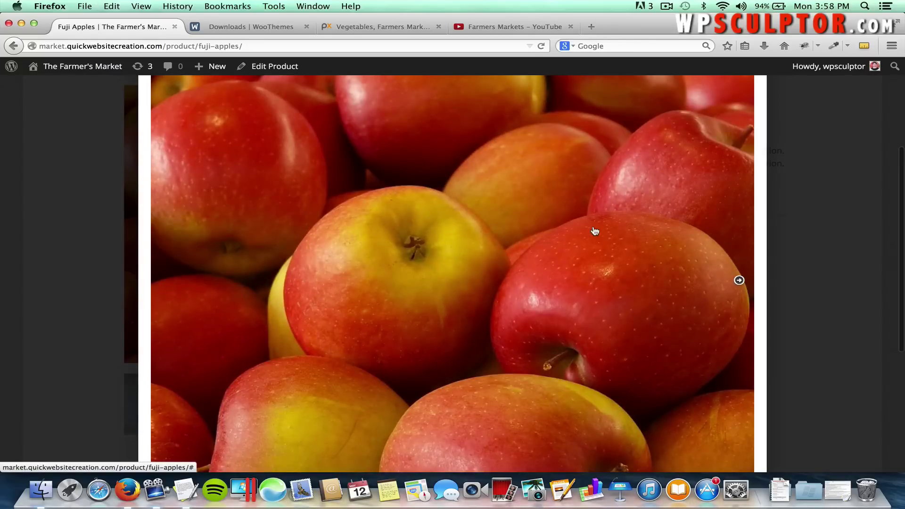
left_click(739, 281)
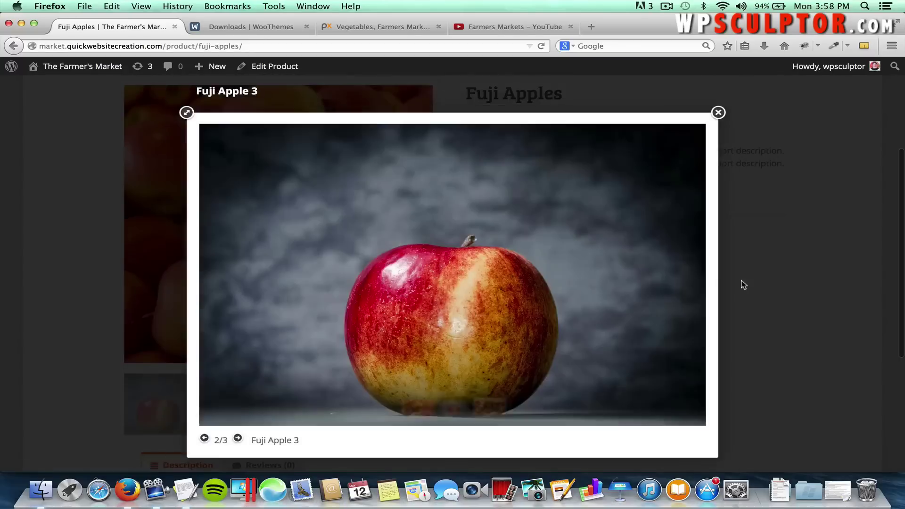
left_click(186, 114)
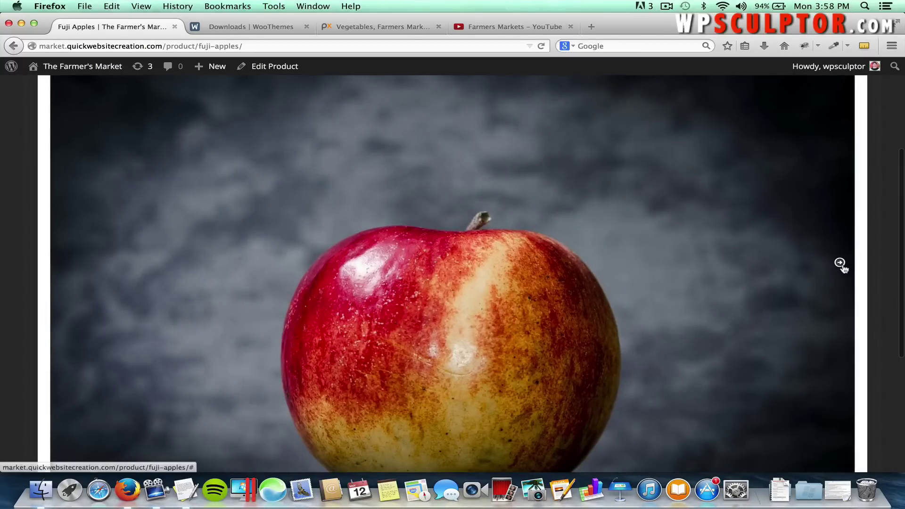
left_click(840, 264)
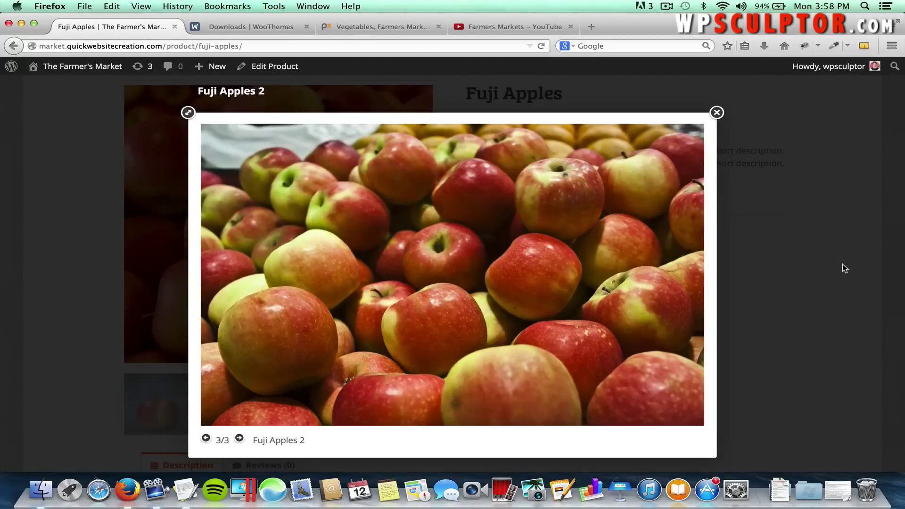
left_click(716, 115)
Check the short description, Fruit and Produce categories, and the Reviews and Description tabs.
scroll(640, 259, "up", 3)
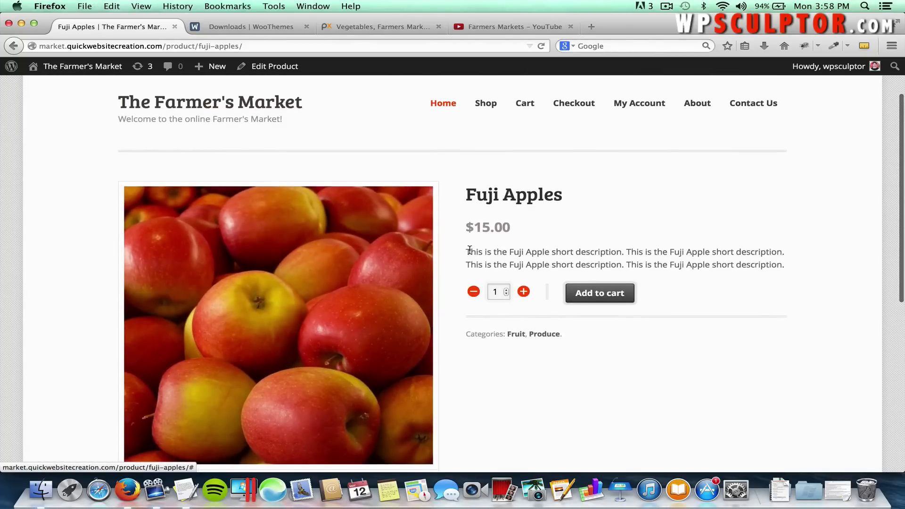
left_click_drag(465, 253, 563, 247)
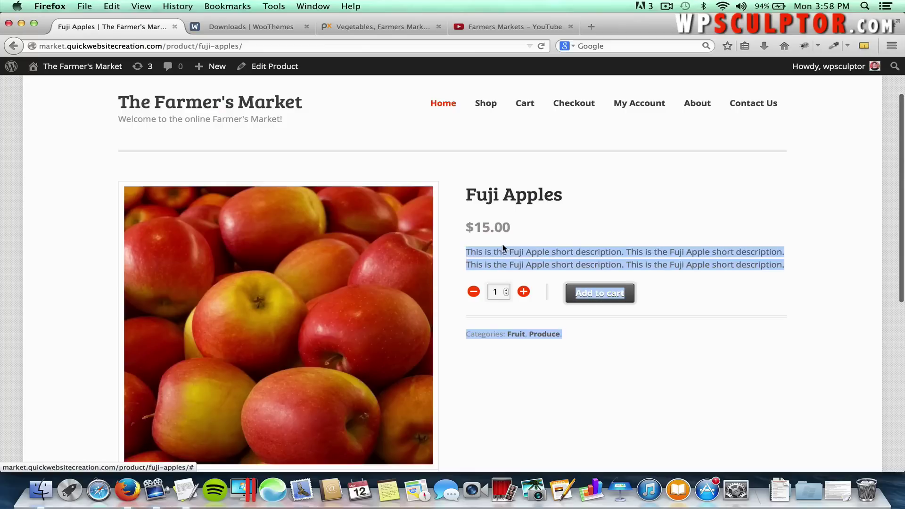
left_click(537, 237)
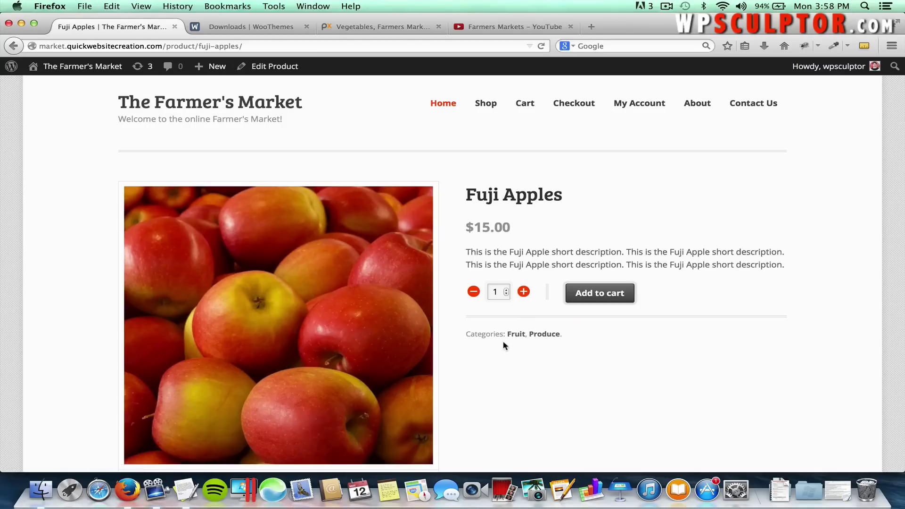
scroll(526, 368, "down", 5)
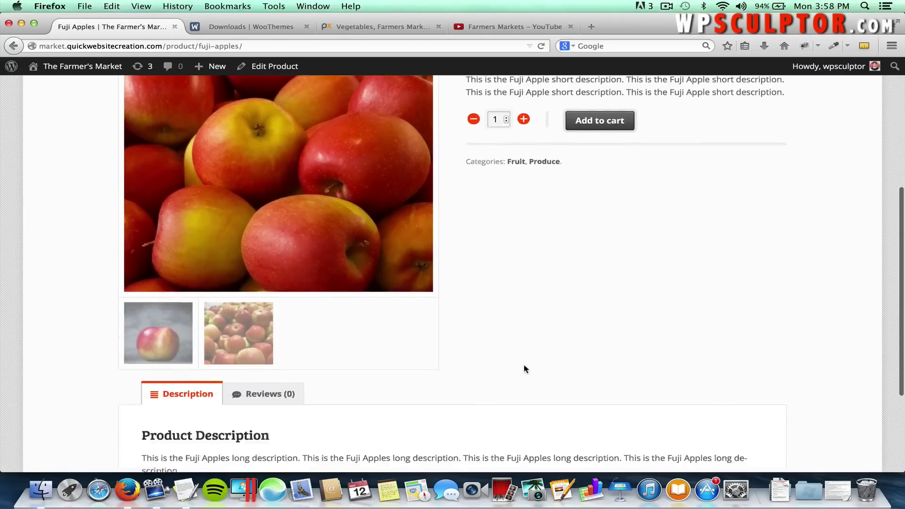
scroll(526, 368, "down", 3)
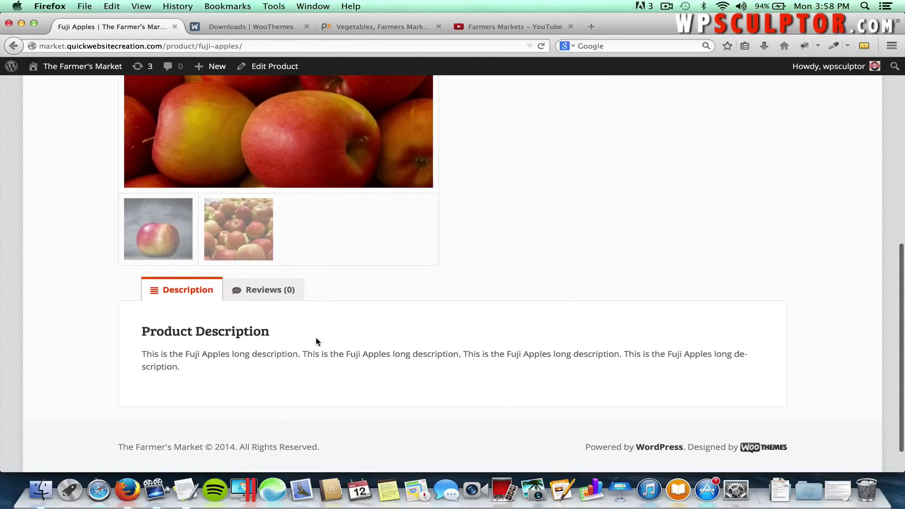
left_click(257, 296)
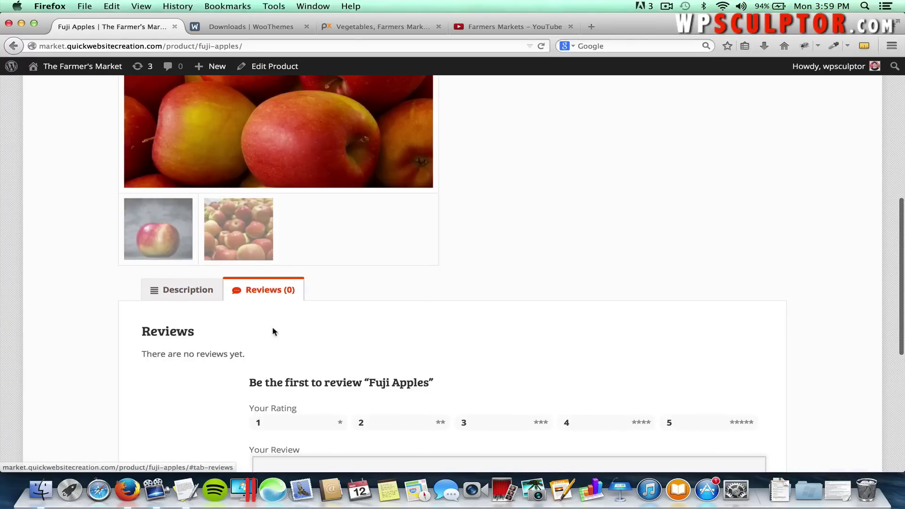
scroll(273, 326, "down", 4)
scroll(262, 333, "up", 3)
left_click(177, 276)
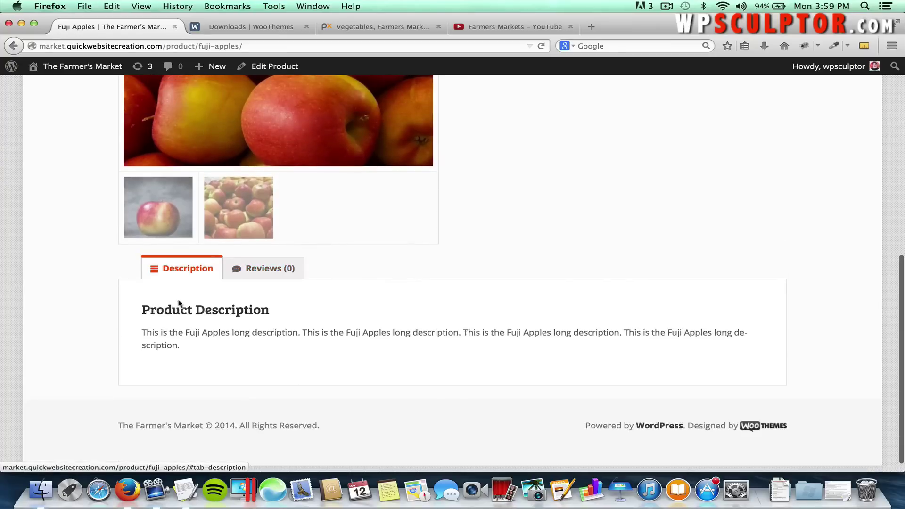
scroll(178, 308, "up", 4)
scroll(487, 253, "up", 3)
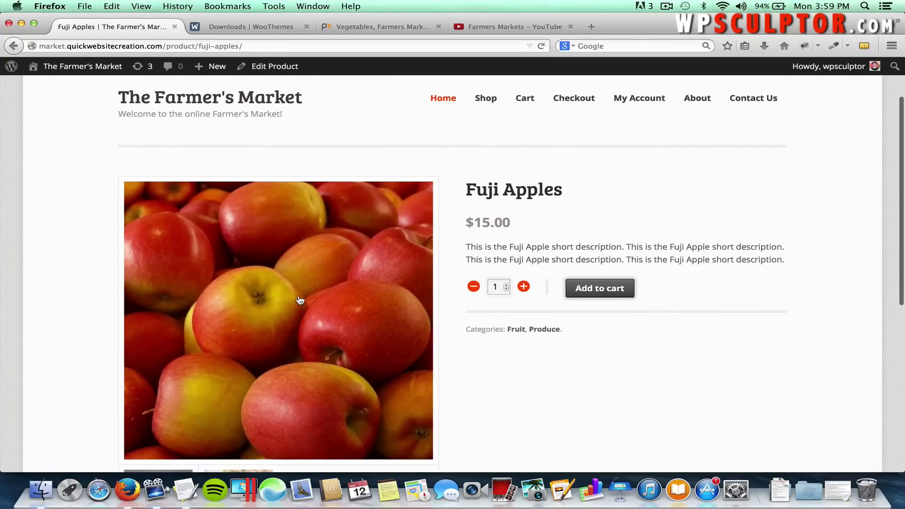
Open the product image alone to read its 500 size in the address, then go back.
right_click(300, 300)
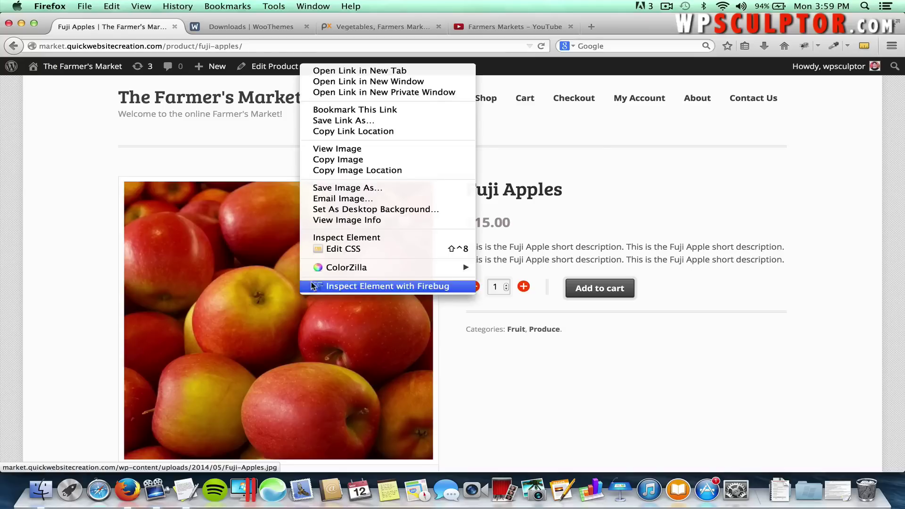
left_click(351, 148)
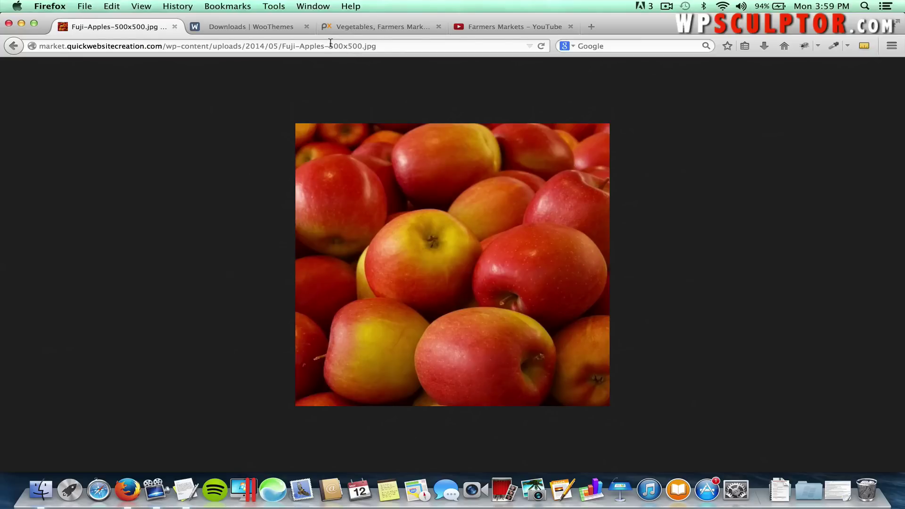
left_click_drag(330, 46, 357, 45)
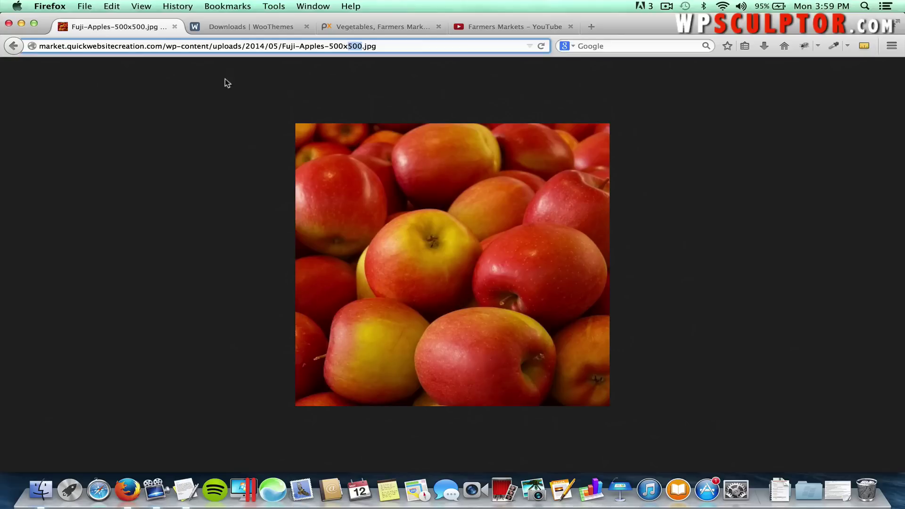
left_click(17, 49)
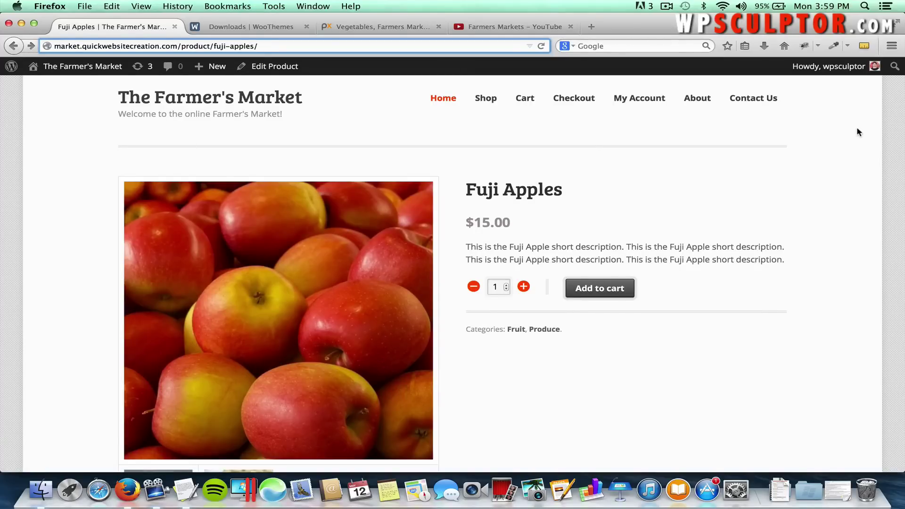
Measure the apple image's width and height with MeasureIt, then scroll the product page.
left_click(859, 47)
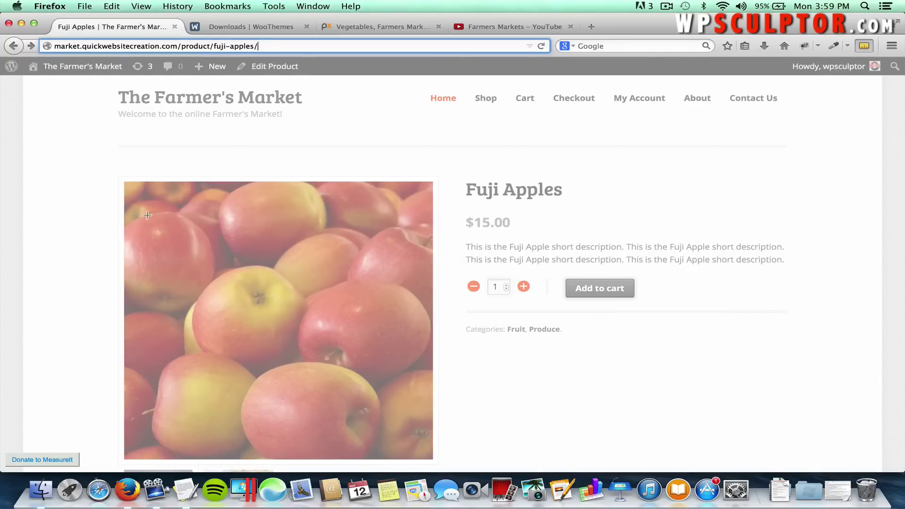
left_click_drag(119, 220, 432, 280)
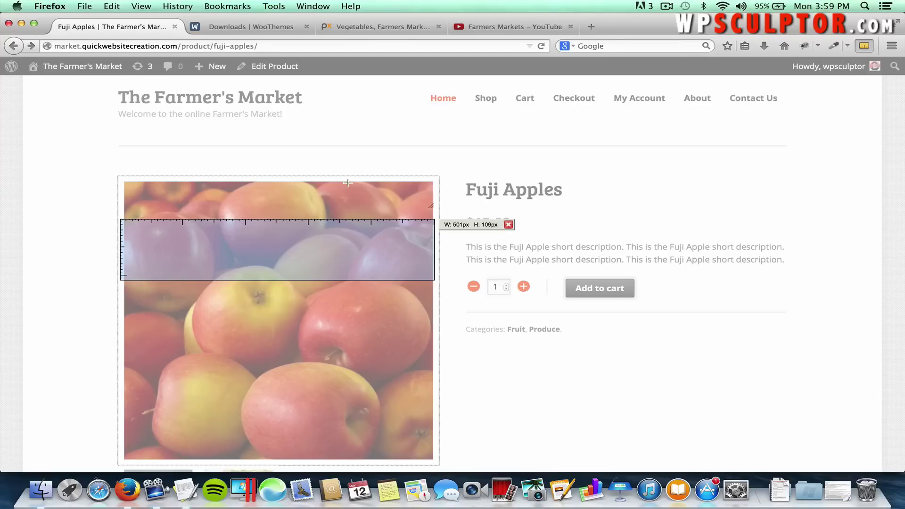
left_click_drag(348, 181, 395, 461)
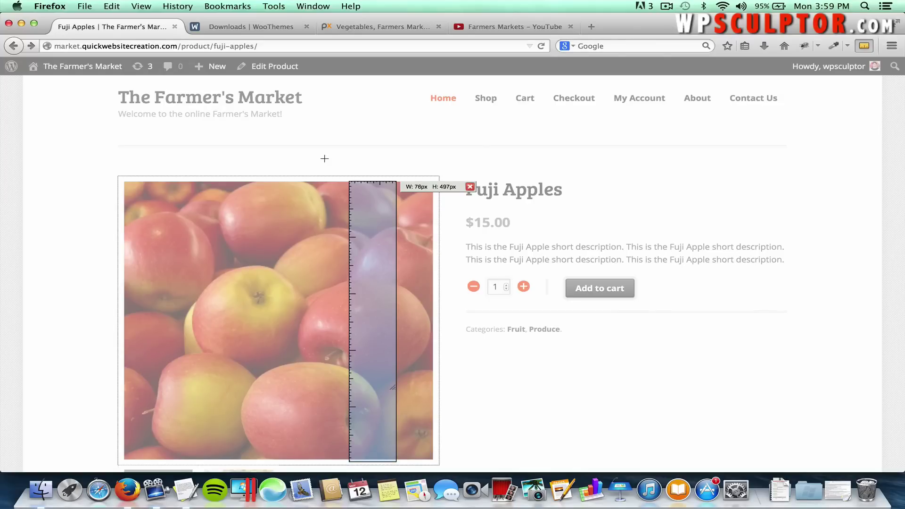
left_click(323, 161)
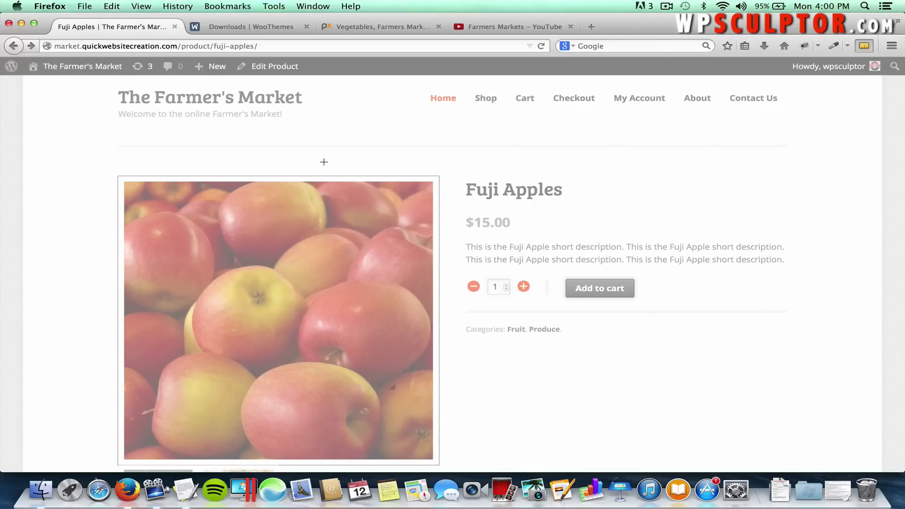
key("Escape")
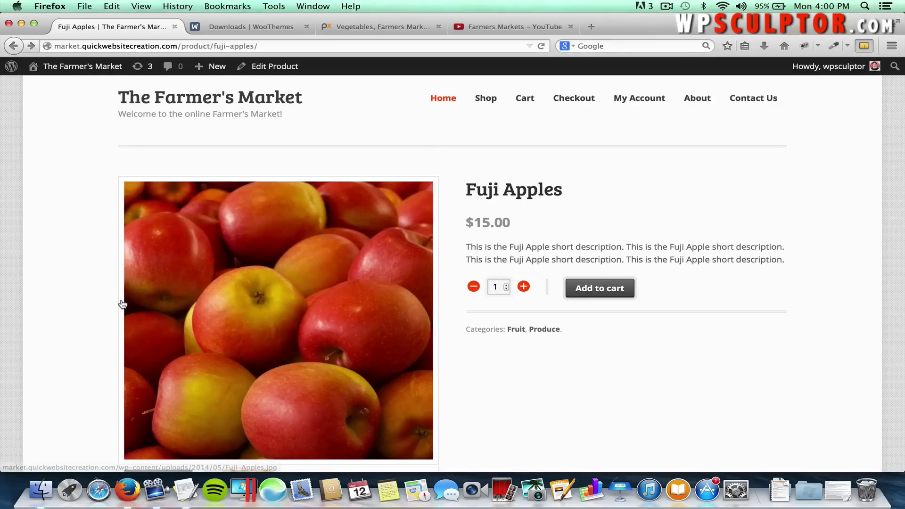
left_click(122, 304)
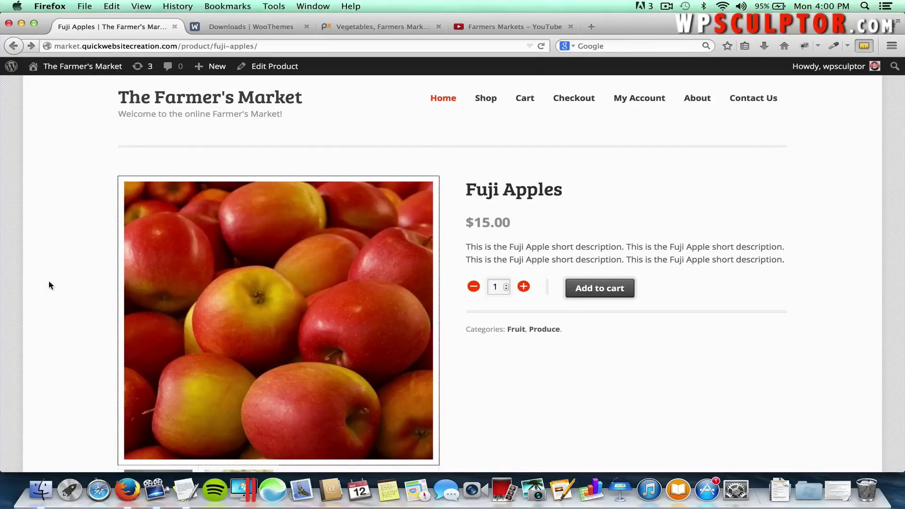
left_click(80, 297)
scroll(81, 289, "down", 1)
scroll(88, 260, "down", 1)
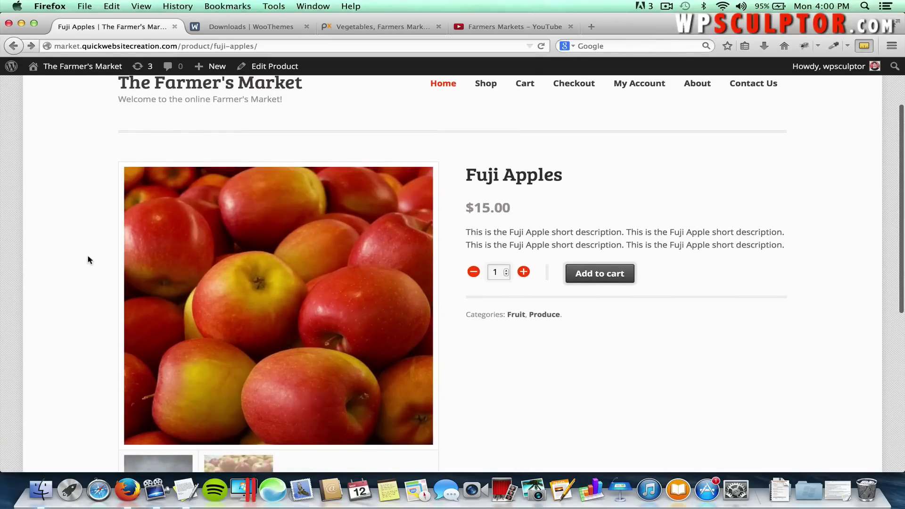
scroll(88, 260, "down", 2)
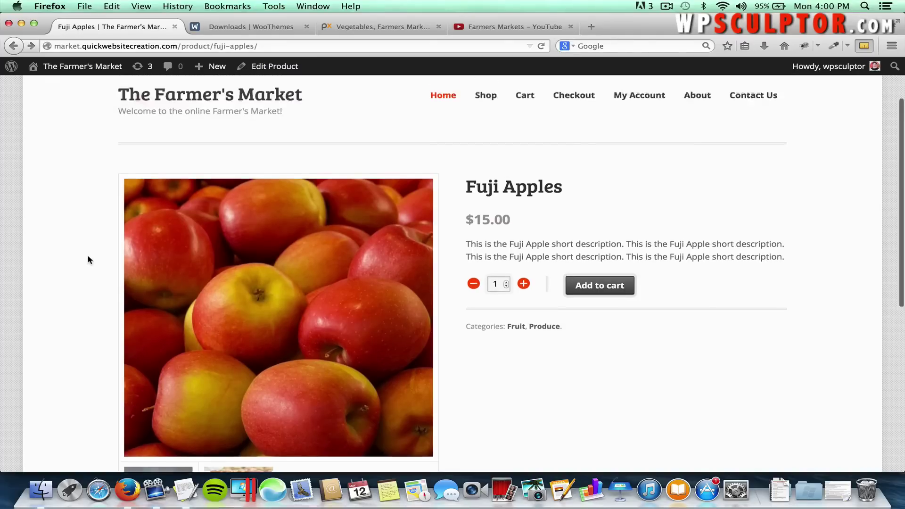
scroll(263, 201, "up", 3)
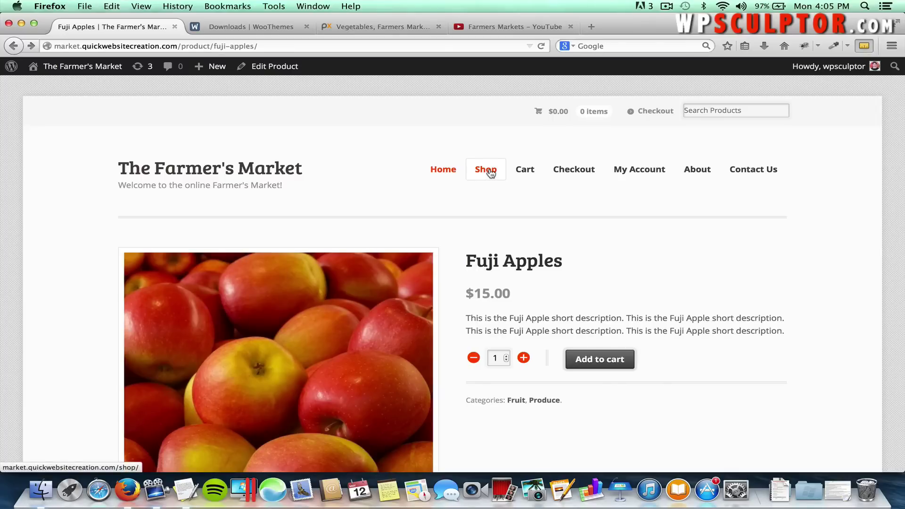
Open the Shop page and measure the Fuji Apples thumbnail with MeasureIt.
left_click(489, 174)
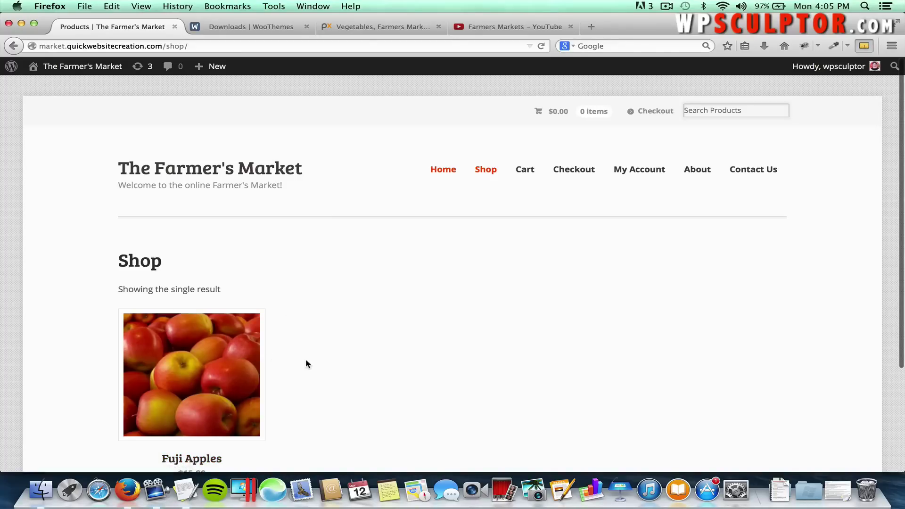
scroll(306, 362, "down", 2)
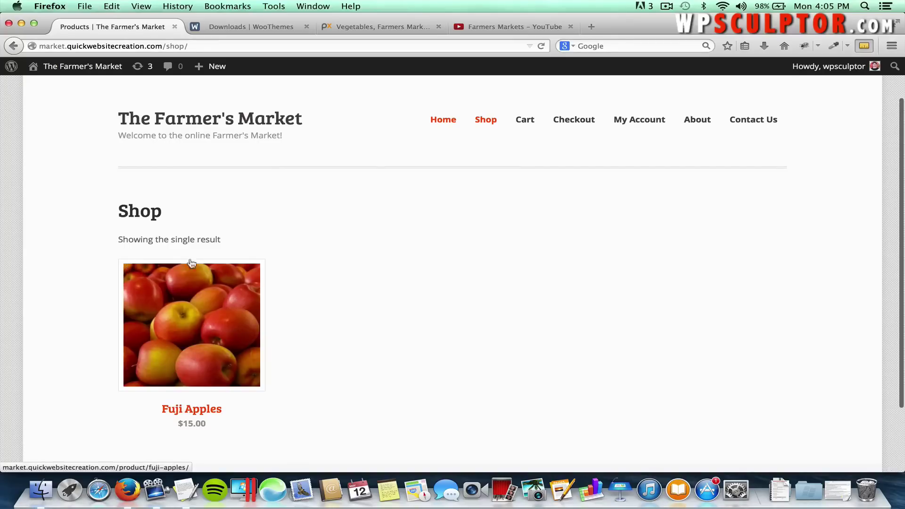
left_click(862, 45)
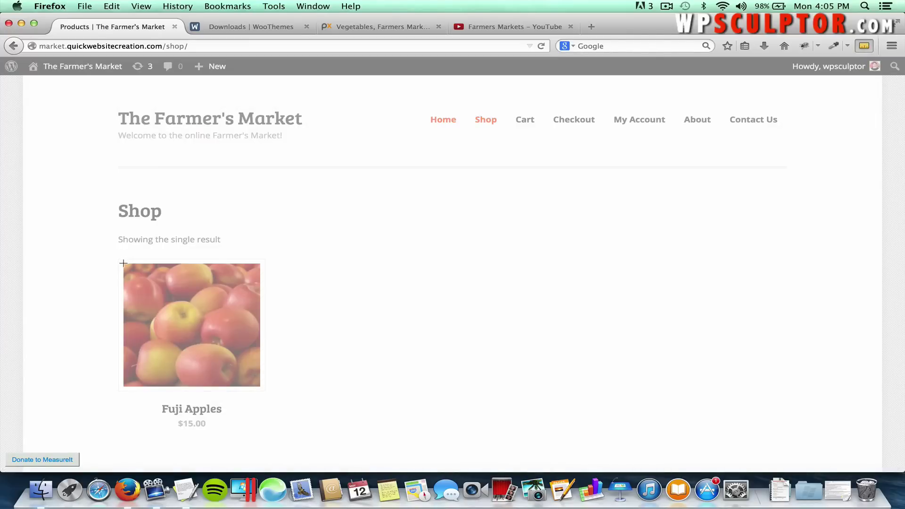
left_click_drag(123, 263, 258, 386)
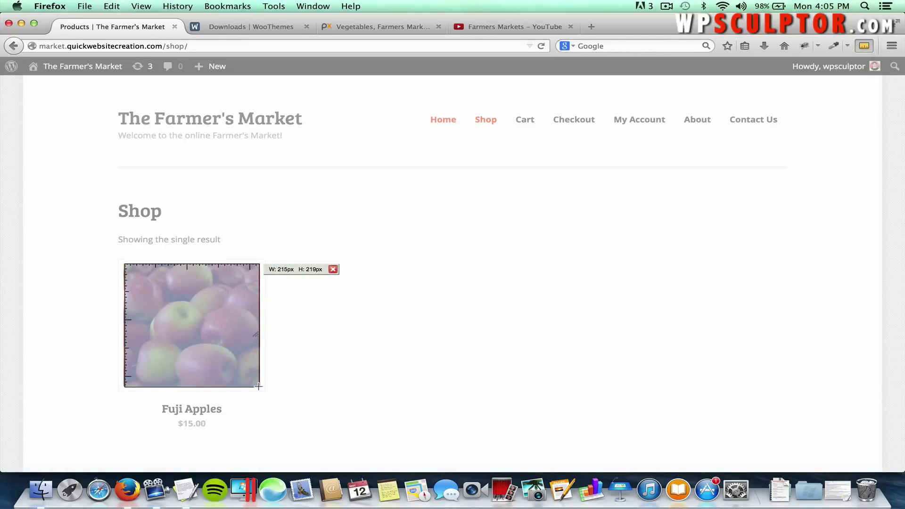
left_click(329, 368)
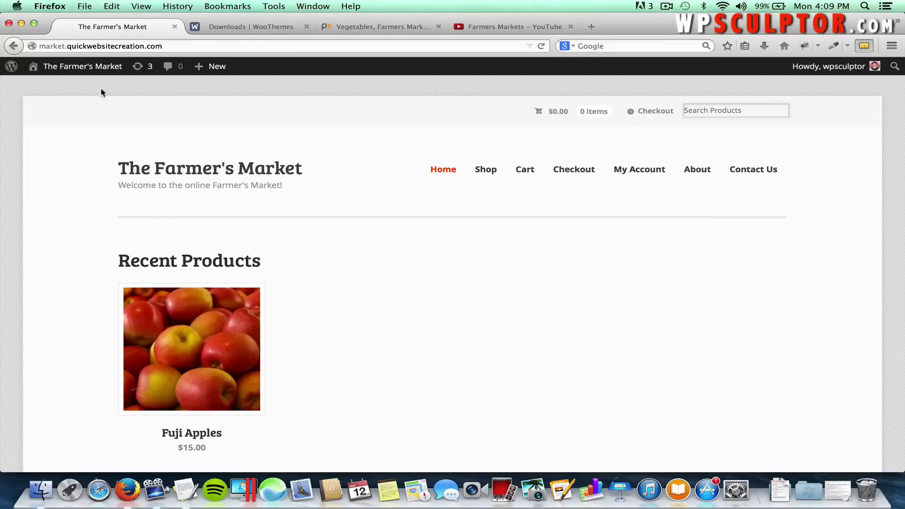
Start a new product from the dashboard and title it Apples.
left_click(93, 71)
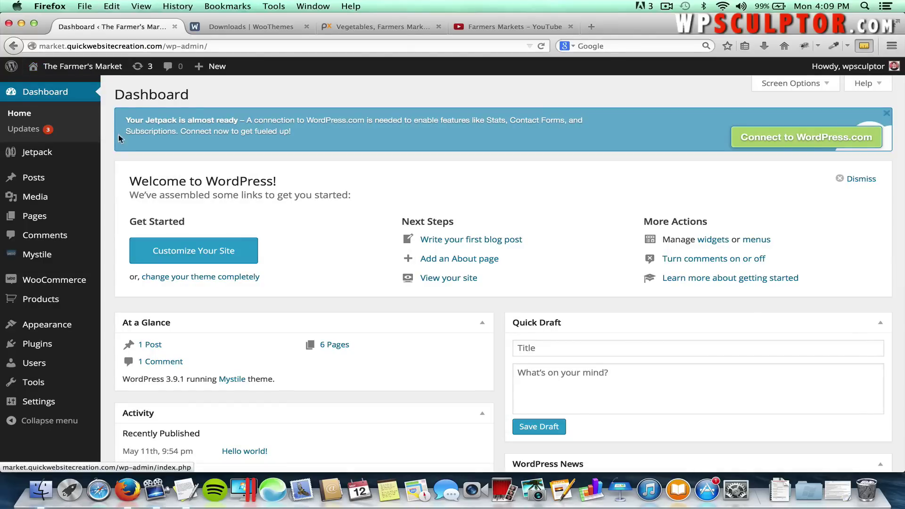
mouse_move(82, 298)
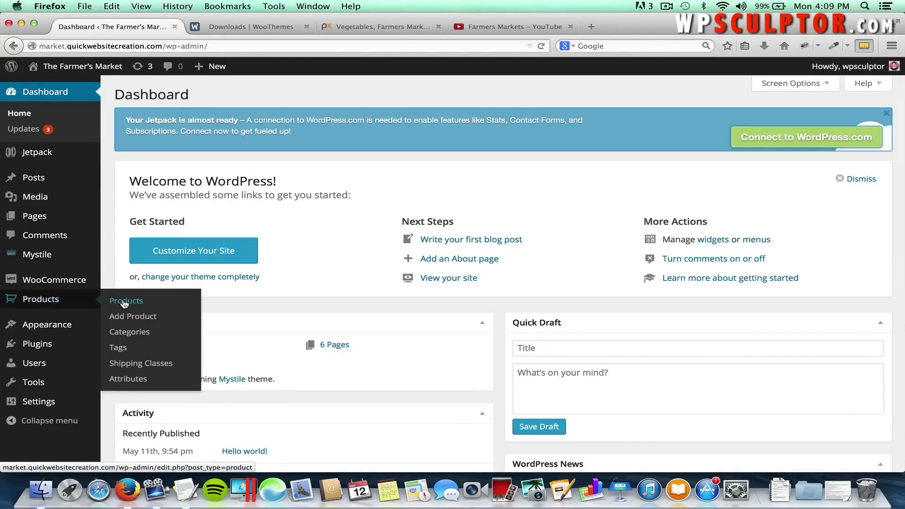
left_click(128, 317)
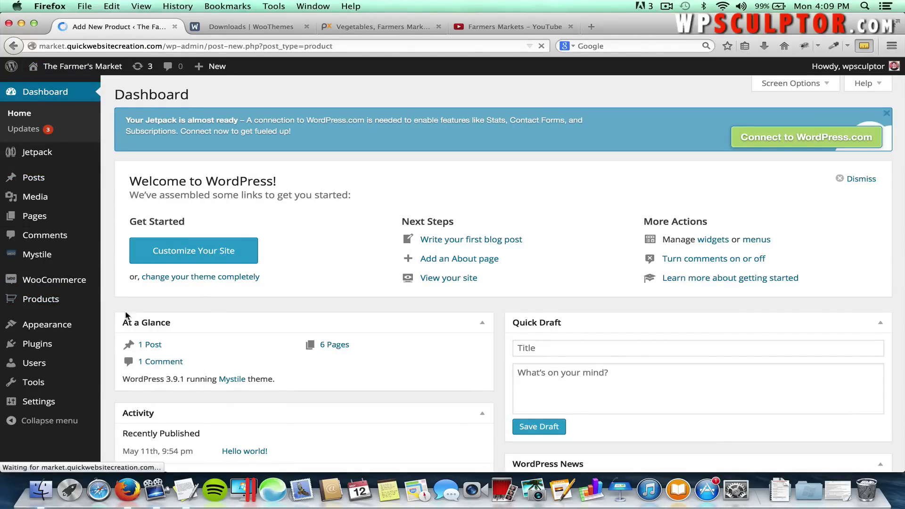
type("Apples")
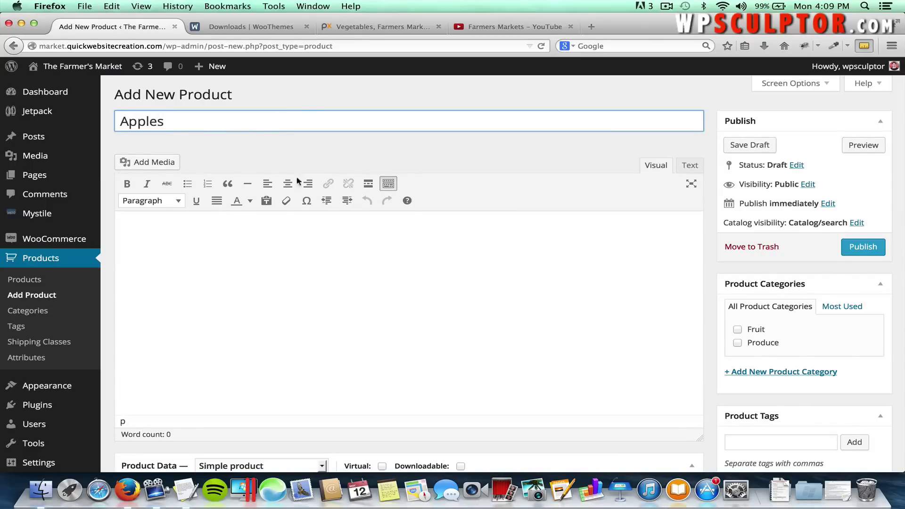
Paste the Apples long description from the notes into the product description.
left_click(267, 240)
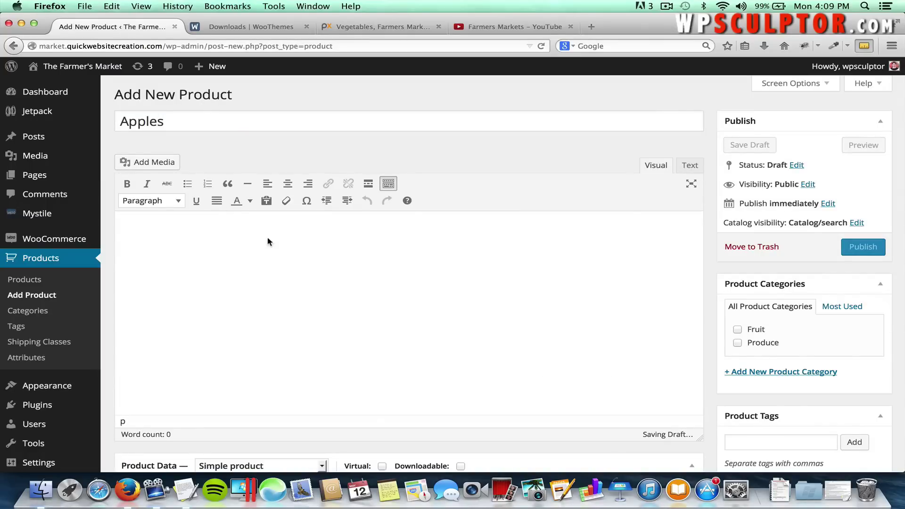
key("super+Tab")
key("super+Tab")
key("super+Tab")
key("super+Tab")
key("super+Tab")
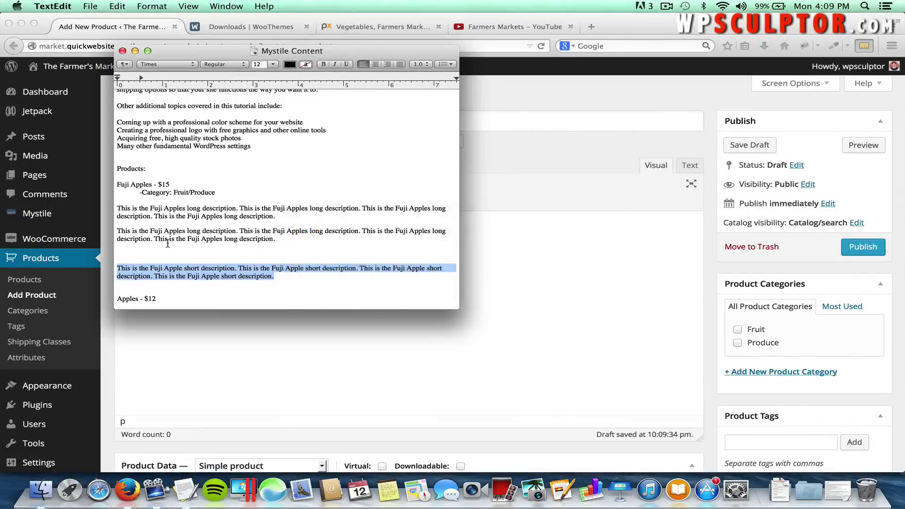
scroll(158, 243, "down", 3)
scroll(157, 242, "down", 1)
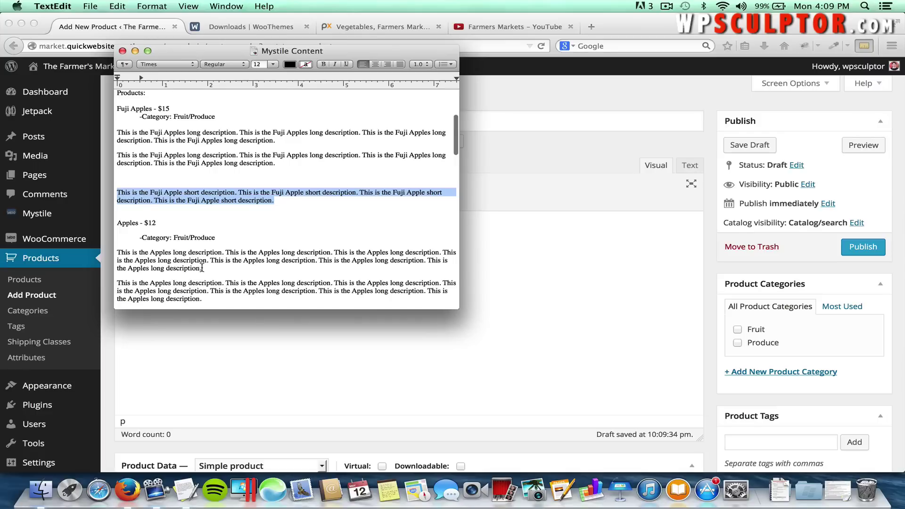
left_click_drag(201, 268, 116, 254)
key("super+c")
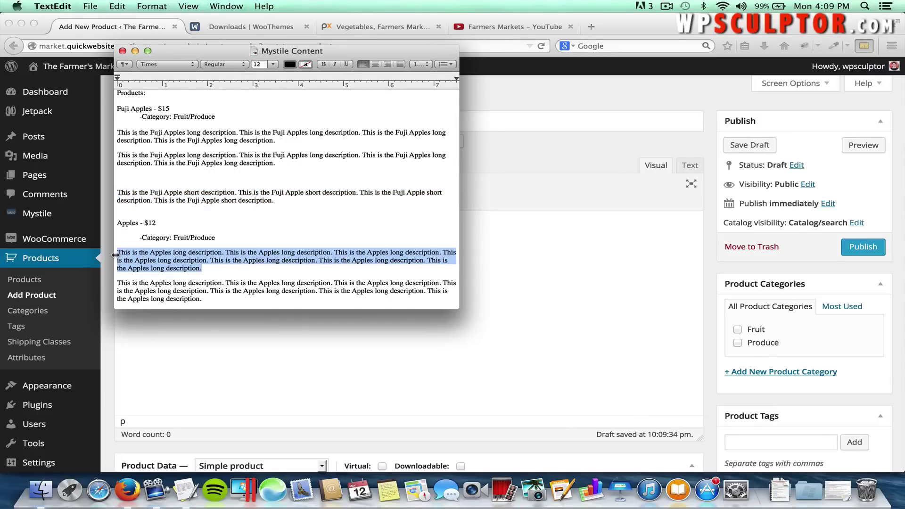
key("super+Tab")
key("super+v")
Paste the Apples short description from the notes into Product Short Description.
scroll(257, 274, "down", 8)
scroll(257, 272, "down", 10)
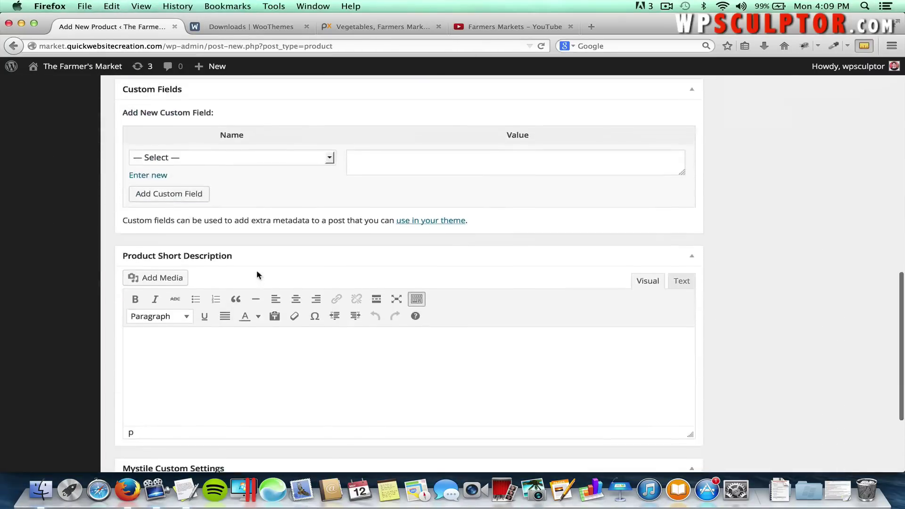
left_click(249, 322)
key("super+Tab")
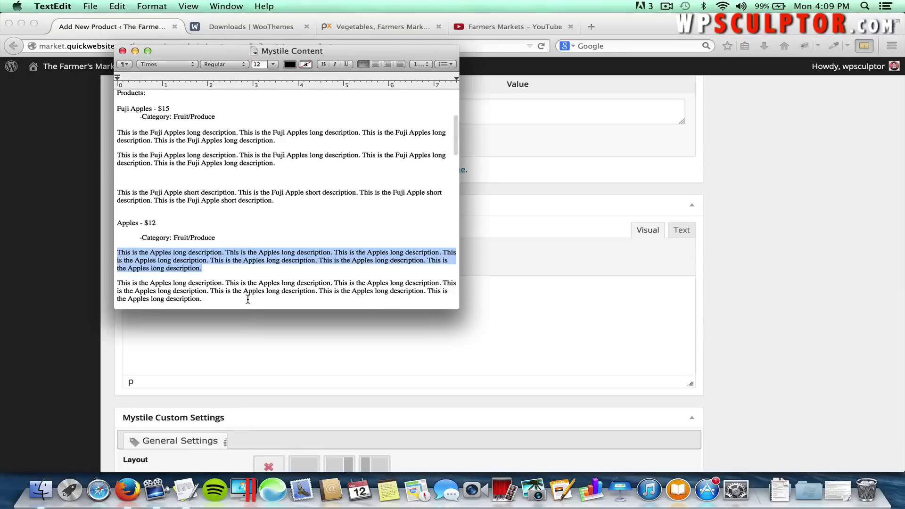
scroll(248, 299, "down", 5)
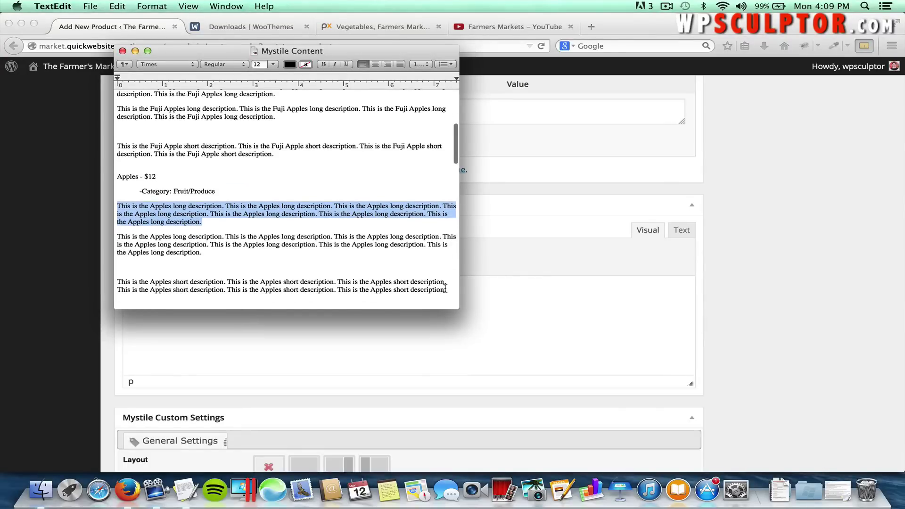
left_click_drag(446, 289, 115, 284)
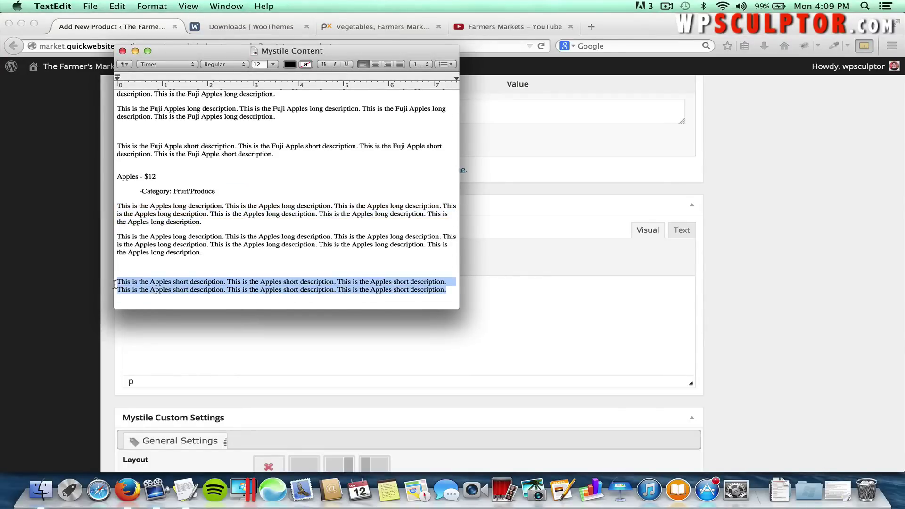
key("super+c")
key("super+Tab")
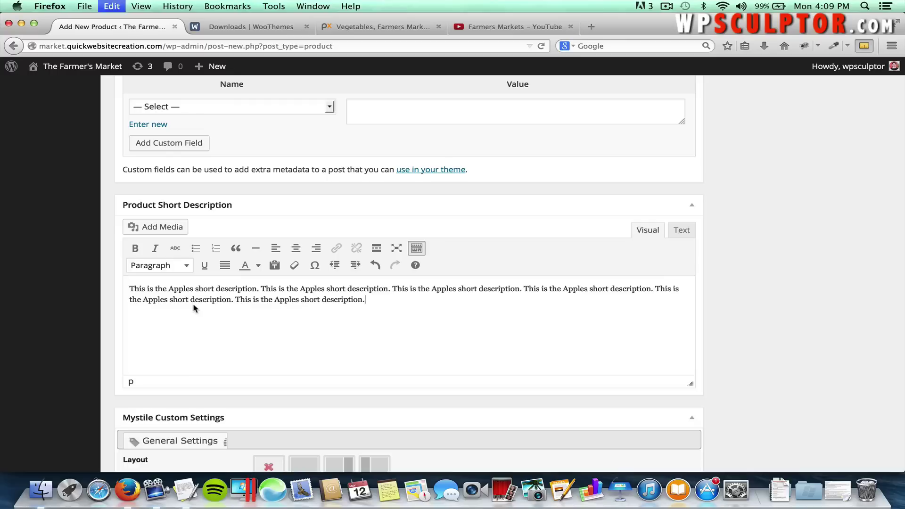
key("super+v")
scroll(193, 303, "up", 10)
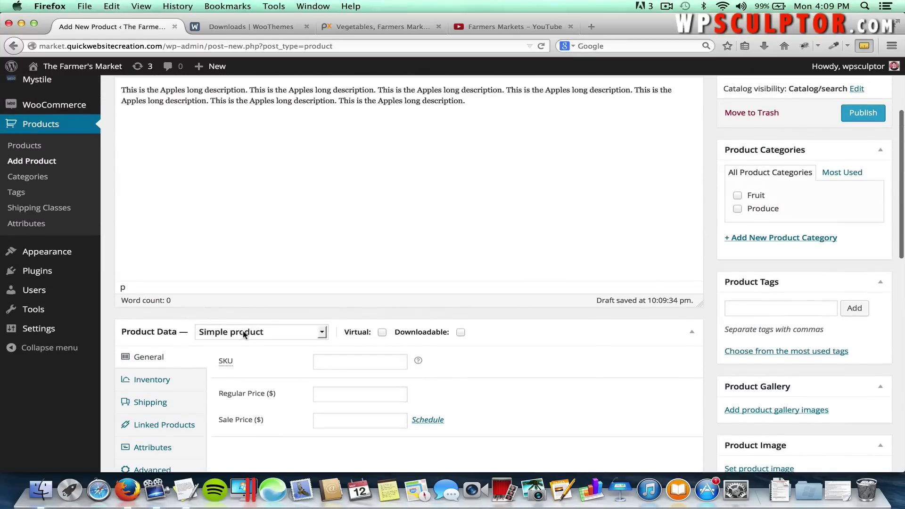
Set the Apples regular price to 12.
left_click(345, 387)
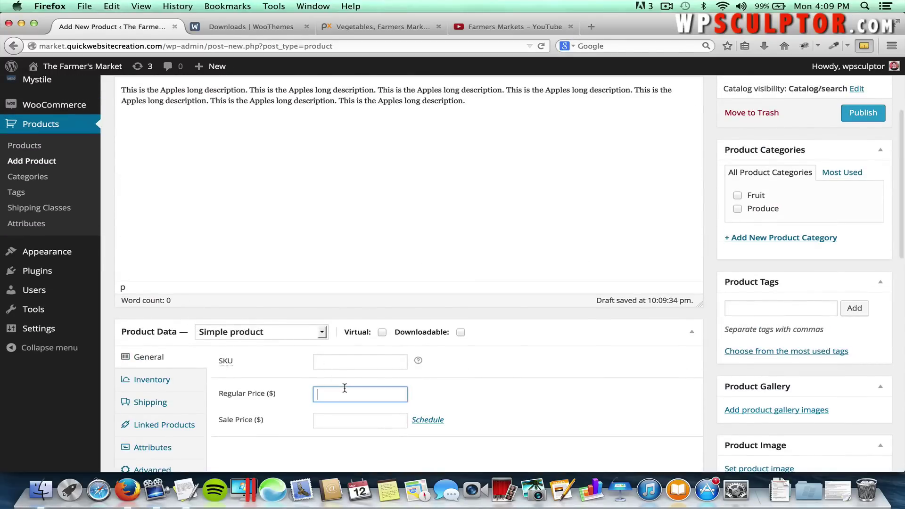
type("12")
left_click(473, 389)
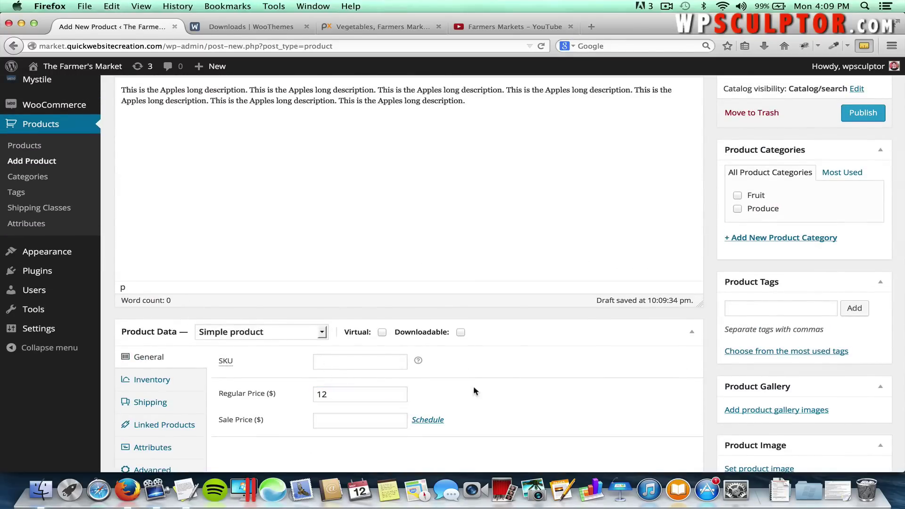
scroll(246, 390, "down", 3)
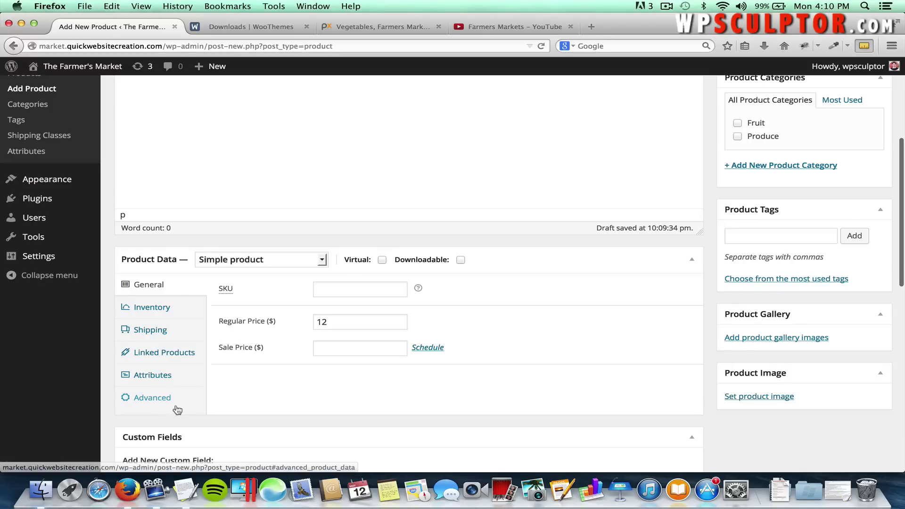
Assign Apples to the Fruit and Produce categories.
left_click(156, 400)
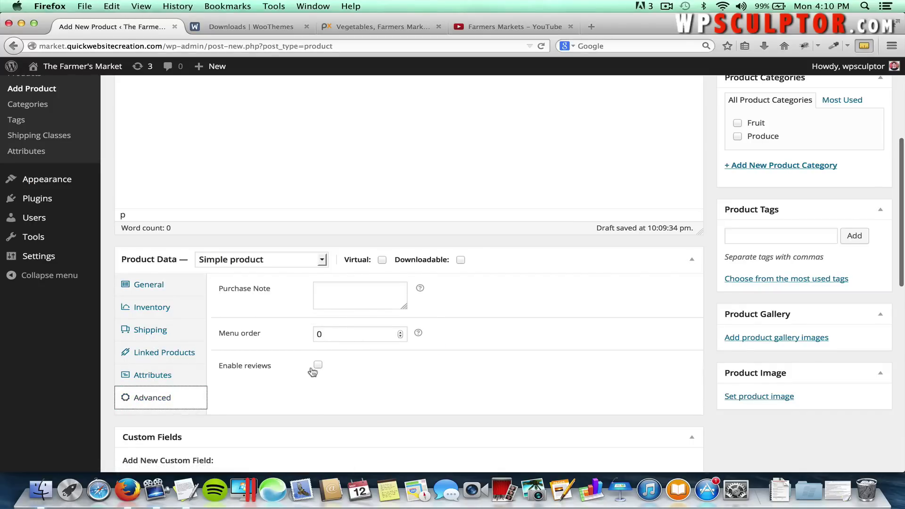
scroll(677, 338, "up", 3)
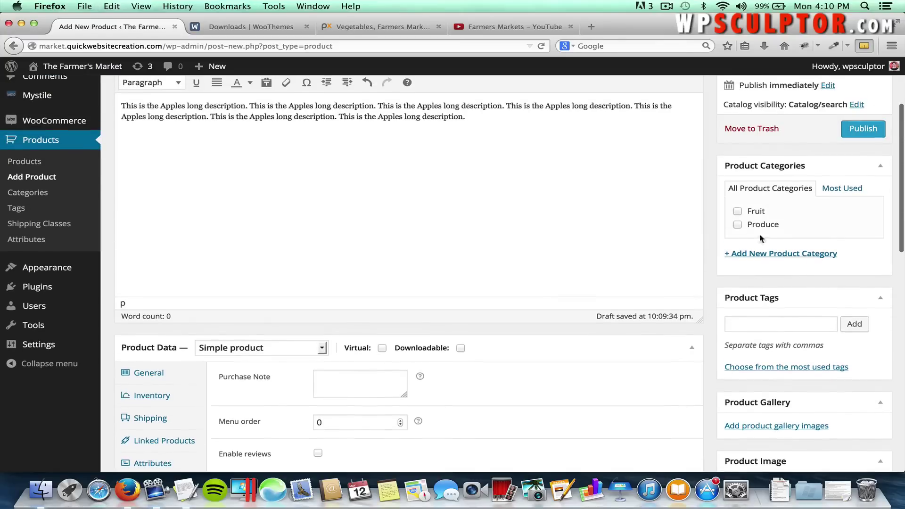
left_click(738, 212)
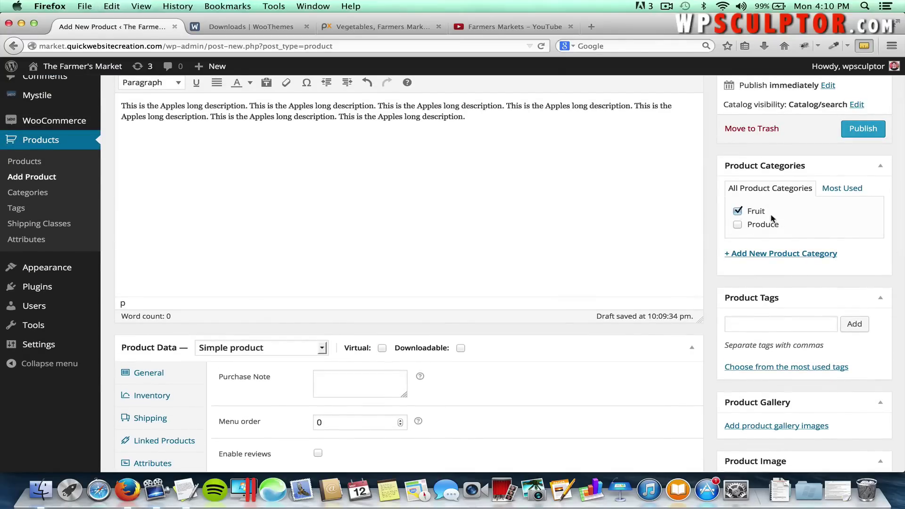
left_click(739, 225)
scroll(800, 353, "down", 4)
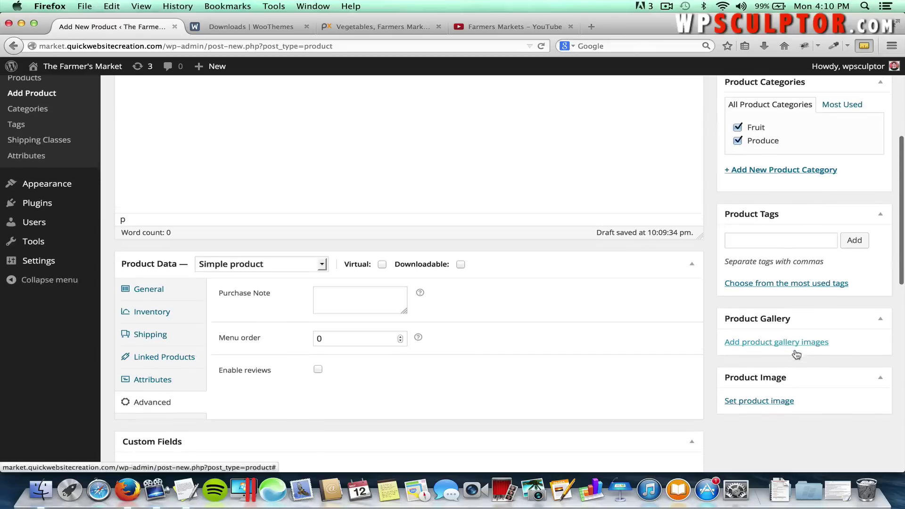
Upload Apples.jpg and set it as the product image.
left_click(785, 394)
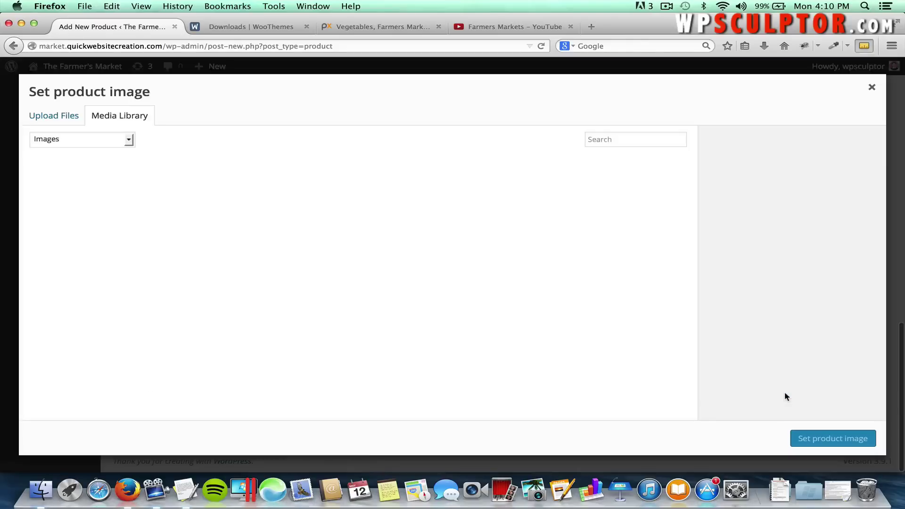
left_click(54, 118)
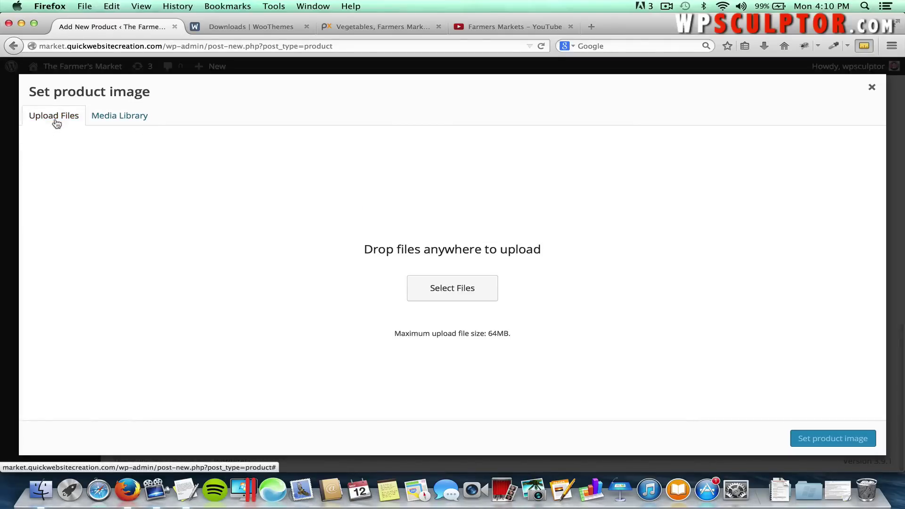
left_click(446, 296)
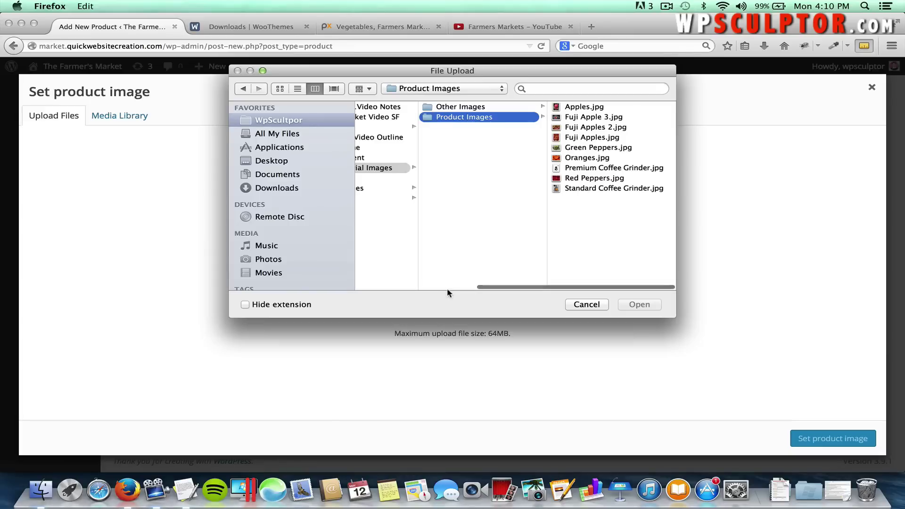
left_click(592, 107)
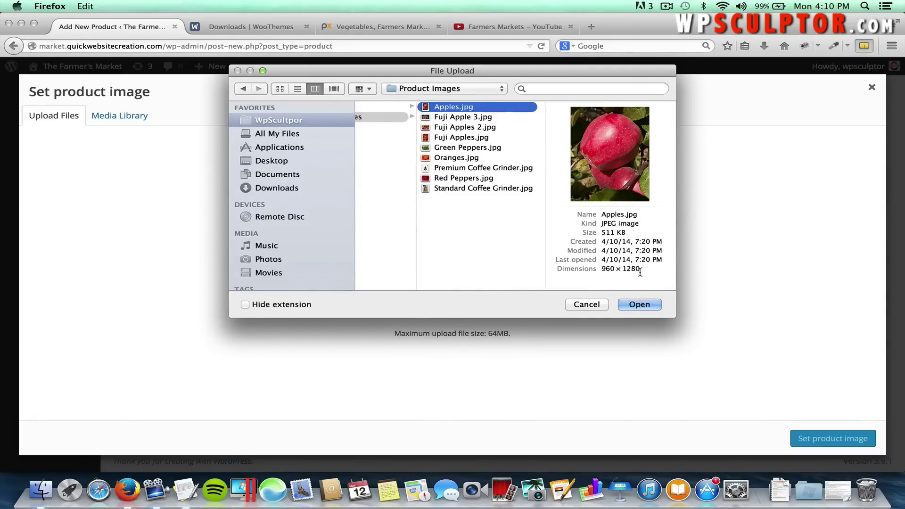
left_click(624, 302)
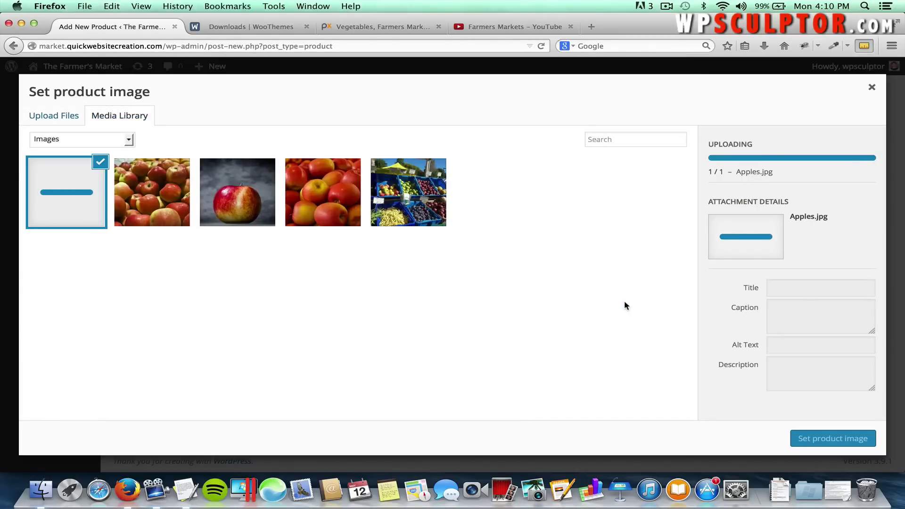
left_click(819, 434)
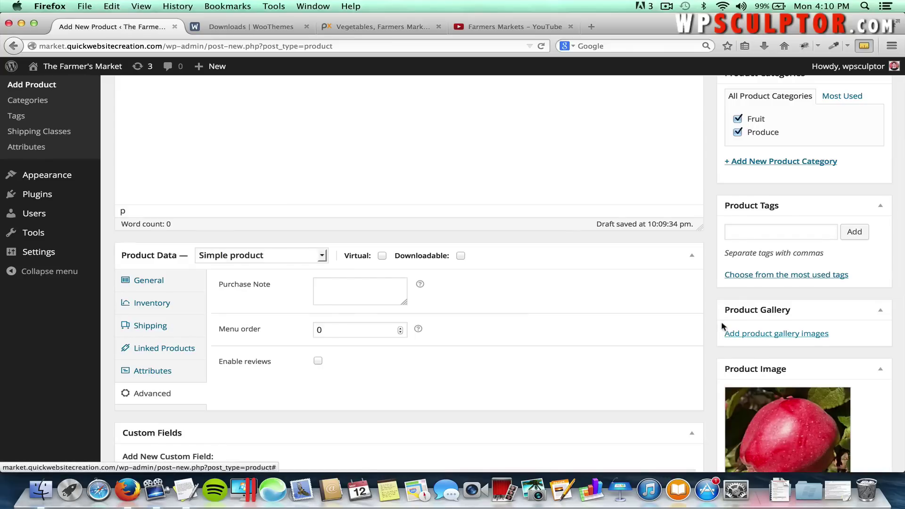
Publish the Apples product, then begin a new product.
scroll(720, 323, "up", 5)
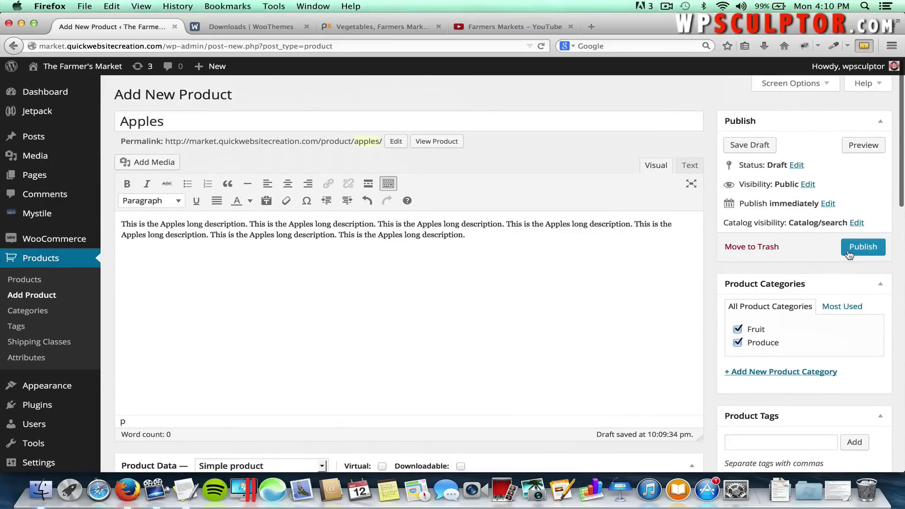
left_click(847, 250)
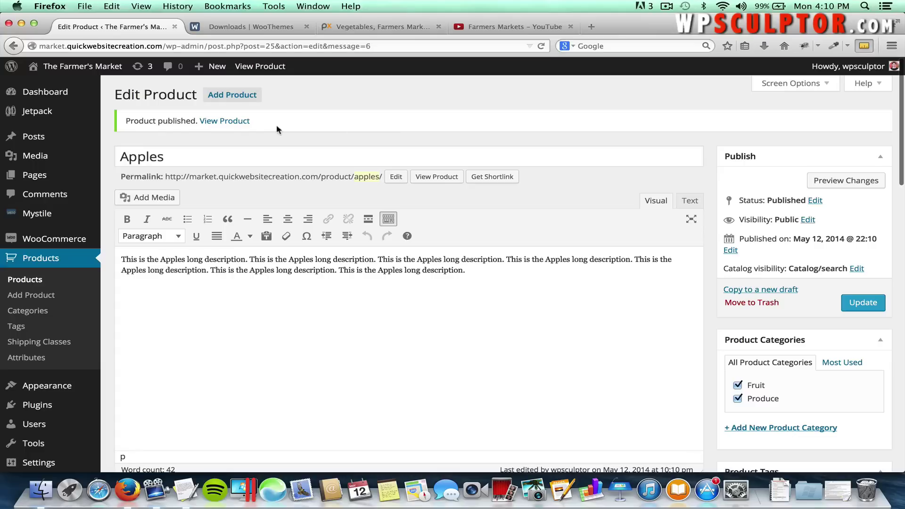
left_click(238, 97)
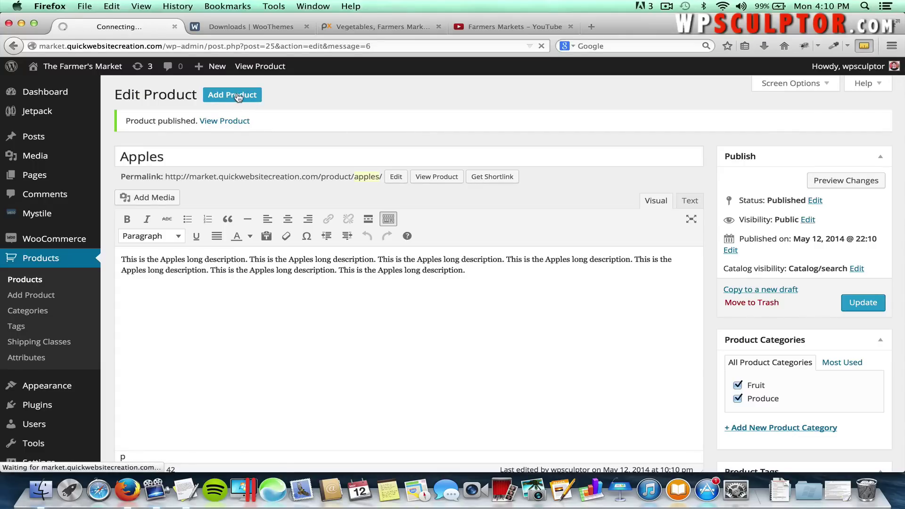
Title the product Oranges and paste its long description from the notes.
left_click(184, 122)
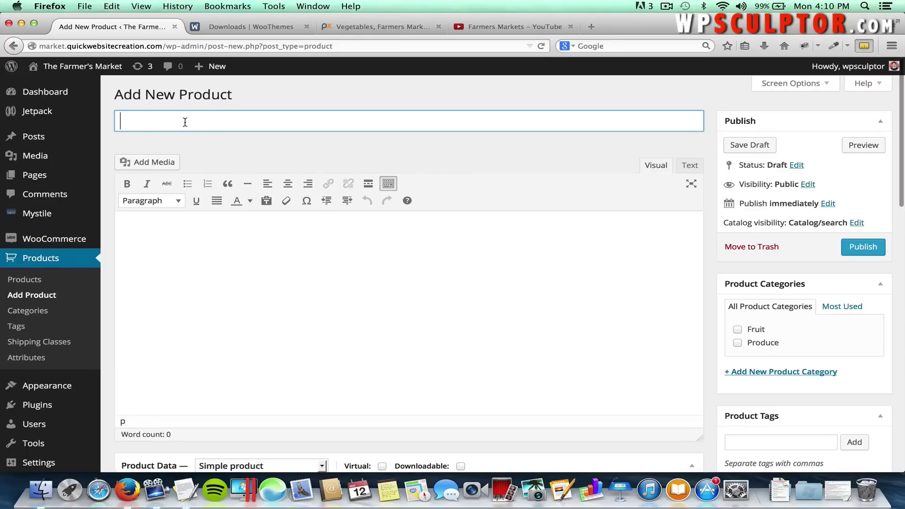
type("Oranges")
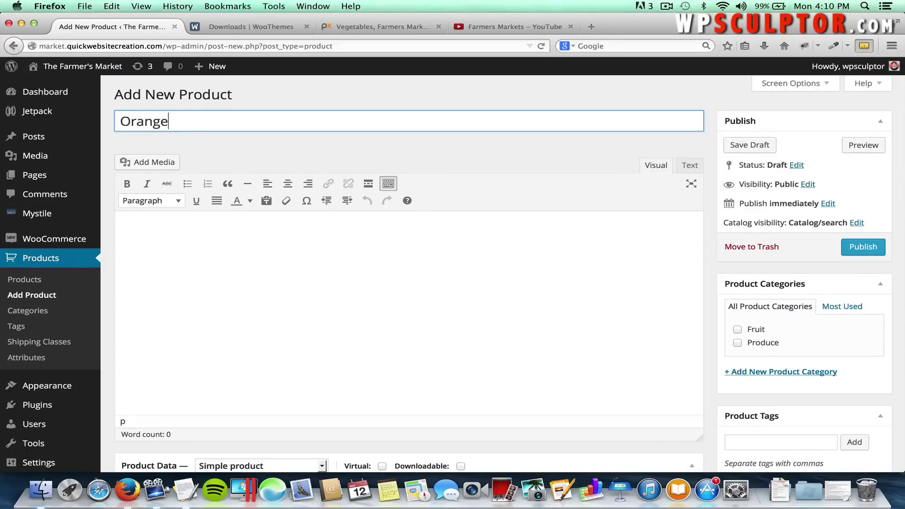
left_click(254, 233)
key("super+Tab")
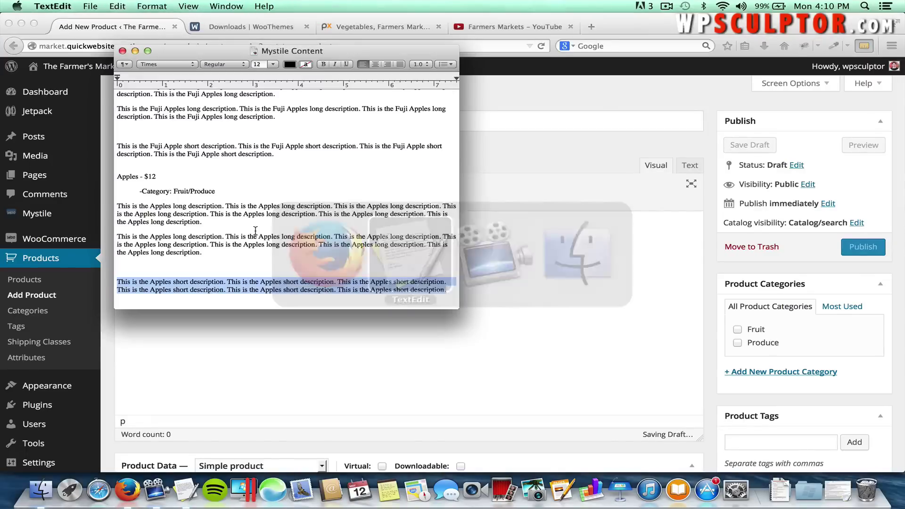
scroll(343, 242, "down", 5)
left_click_drag(341, 250, 116, 244)
key("super+c")
key("super+Tab")
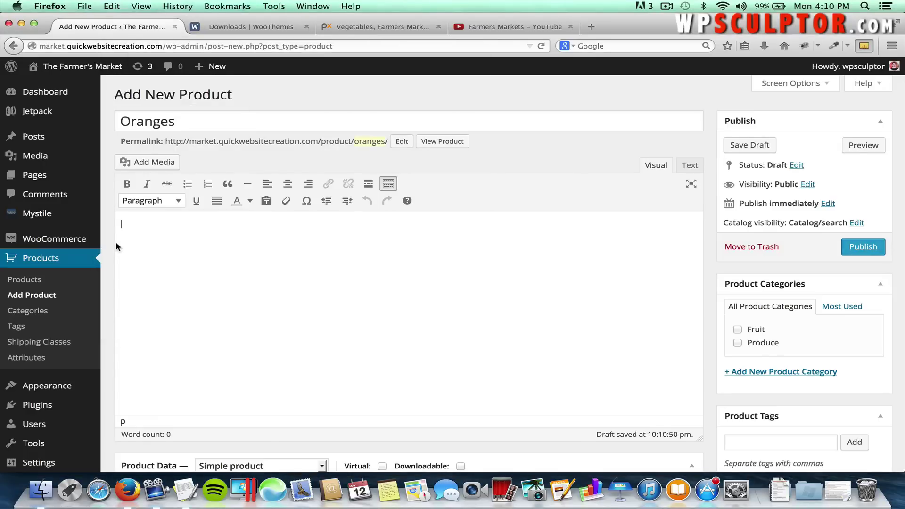
key("super+v")
scroll(115, 241, "down", 15)
Paste the Oranges short description from the notes into the short description box.
left_click(184, 313)
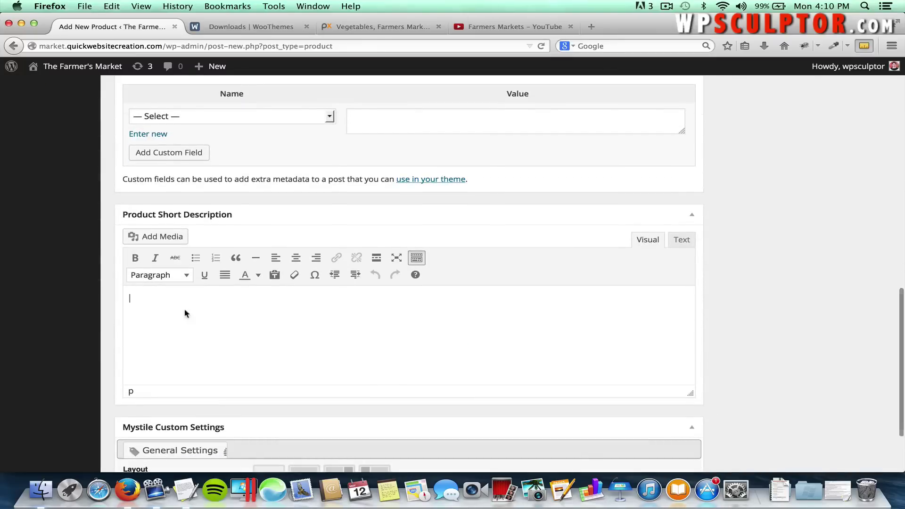
key("super+Tab")
left_click_drag(267, 303, 118, 293)
key("super+c")
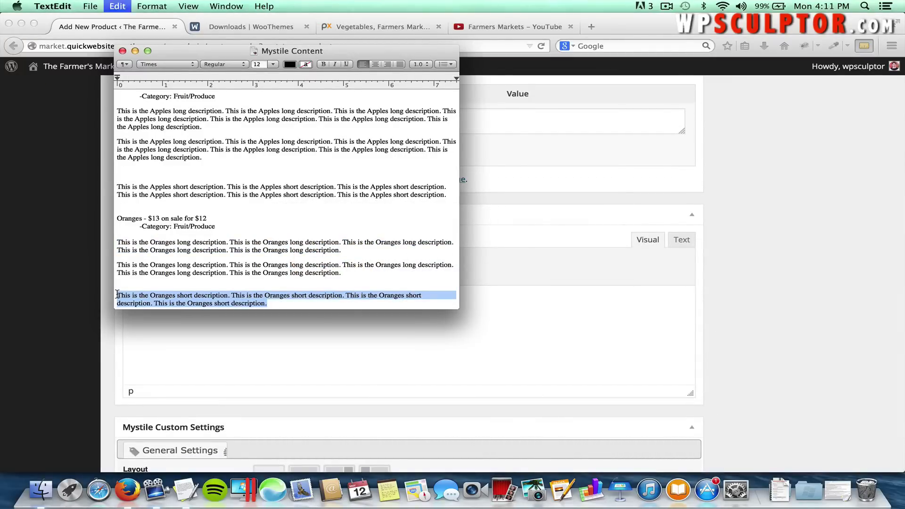
key("super+Tab")
key("super+v")
scroll(254, 284, "up", 10)
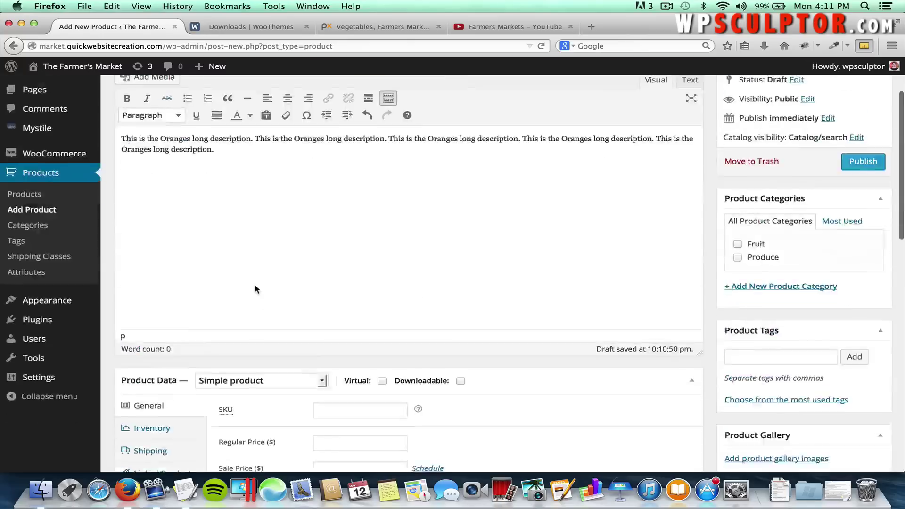
scroll(254, 283, "down", 3)
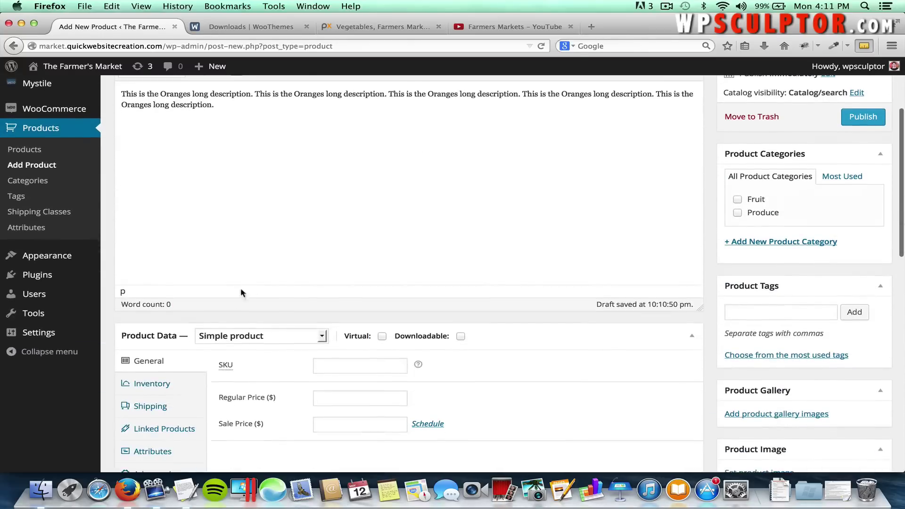
Set the Oranges regular price to 13 and sale price to 12.
left_click(349, 401)
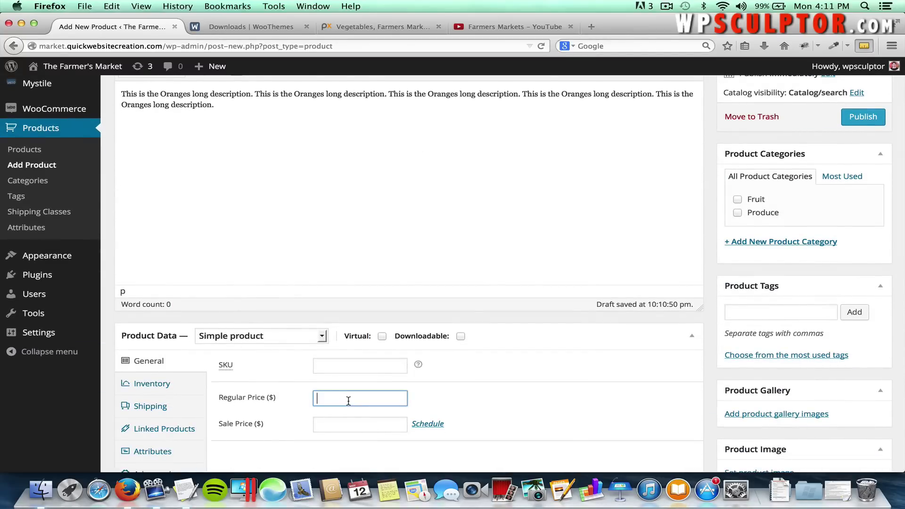
type("12")
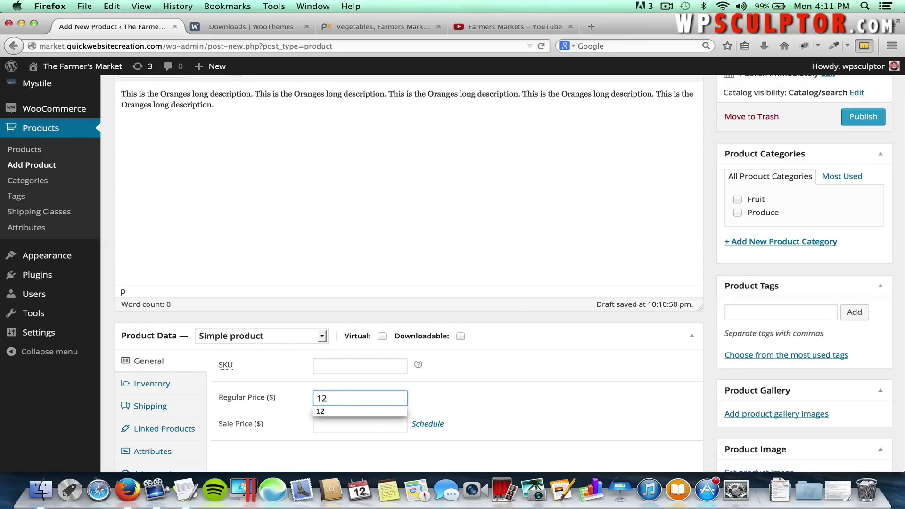
key("BackSpace")
type("3")
left_click(477, 396)
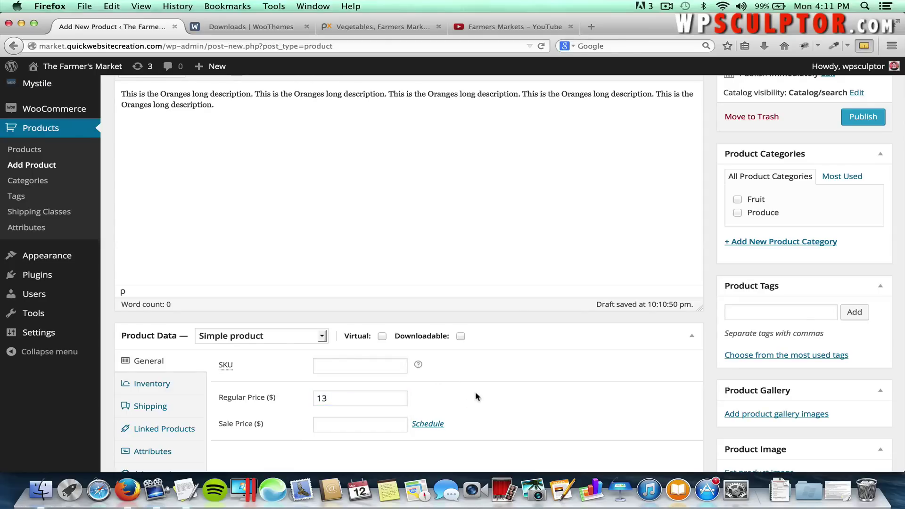
left_click(328, 425)
type("12")
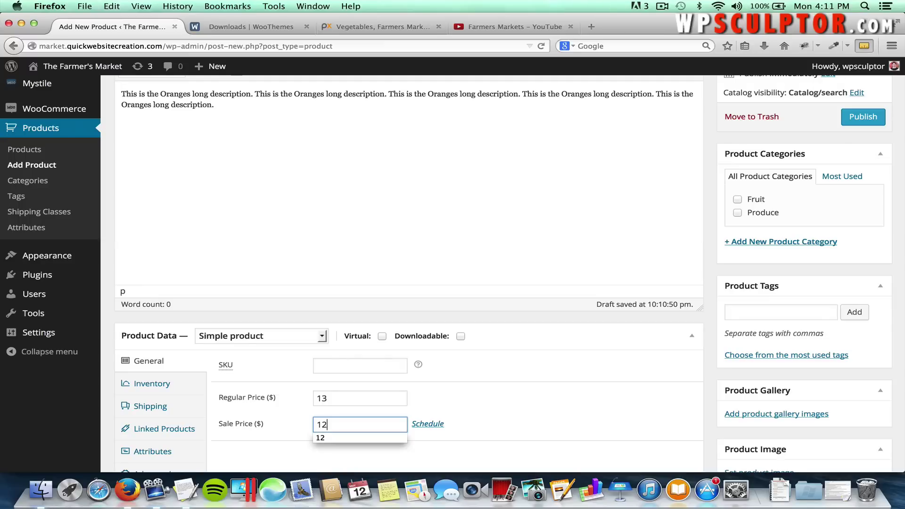
left_click(434, 394)
scroll(351, 412, "down", 3)
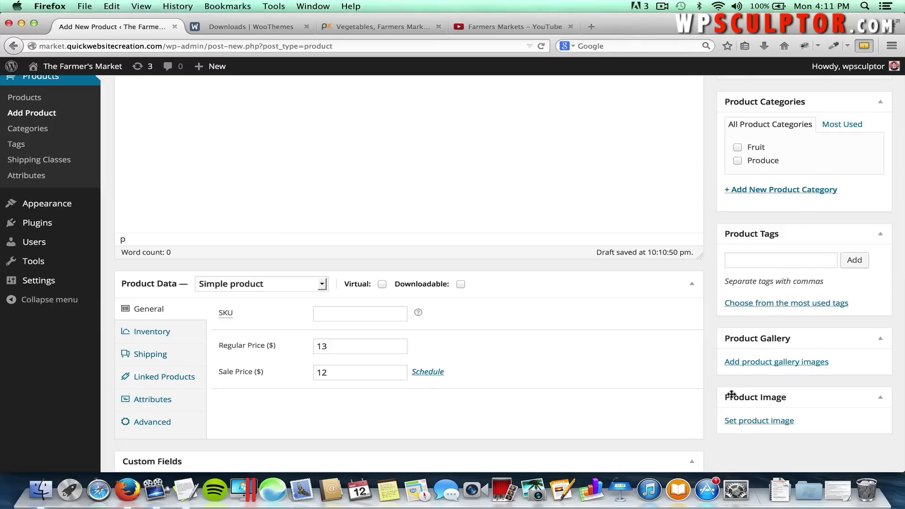
Upload Oranges.jpg and set it as the product image.
left_click(751, 420)
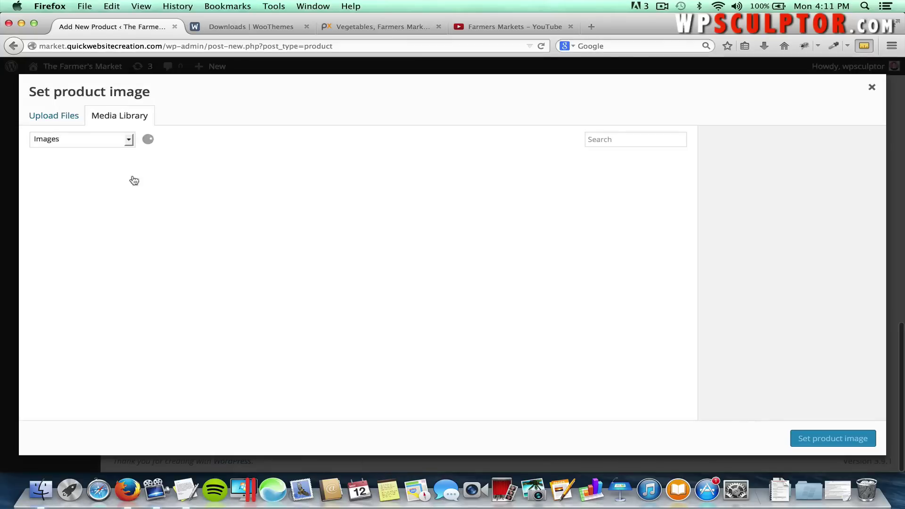
left_click(61, 118)
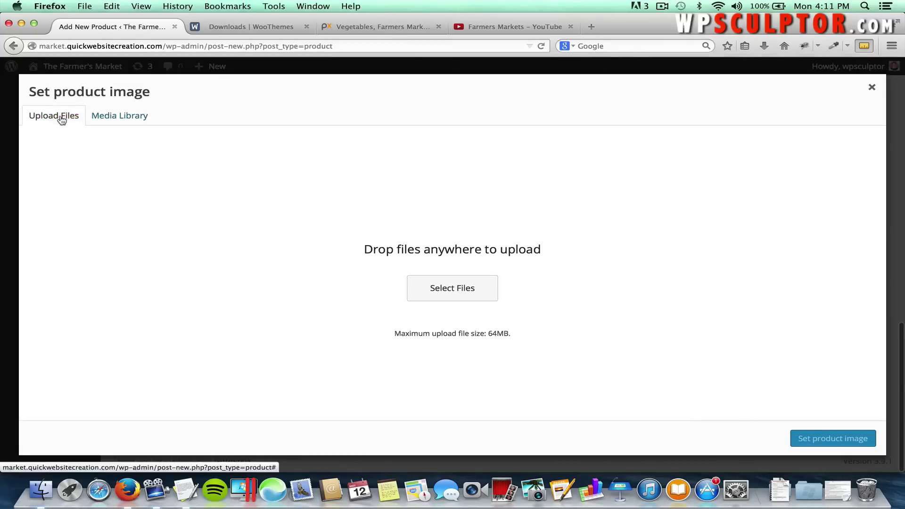
left_click(424, 295)
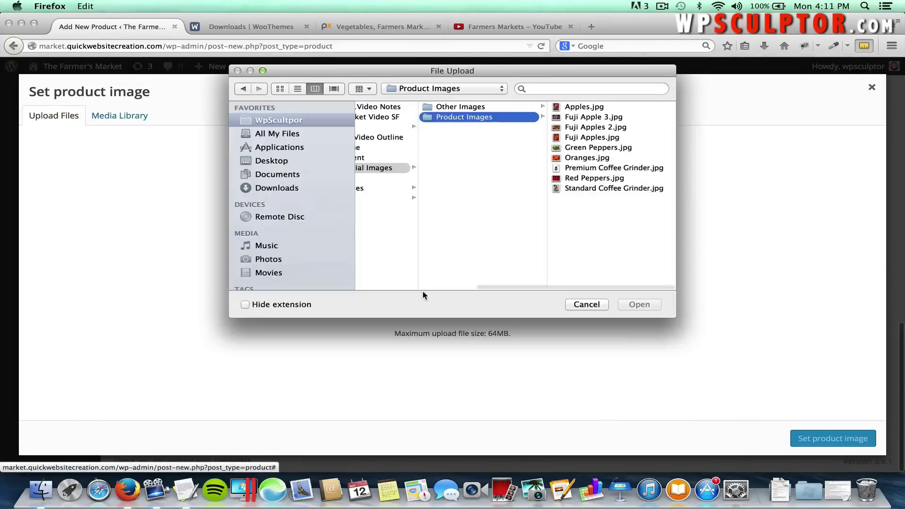
left_click(587, 158)
left_click(638, 304)
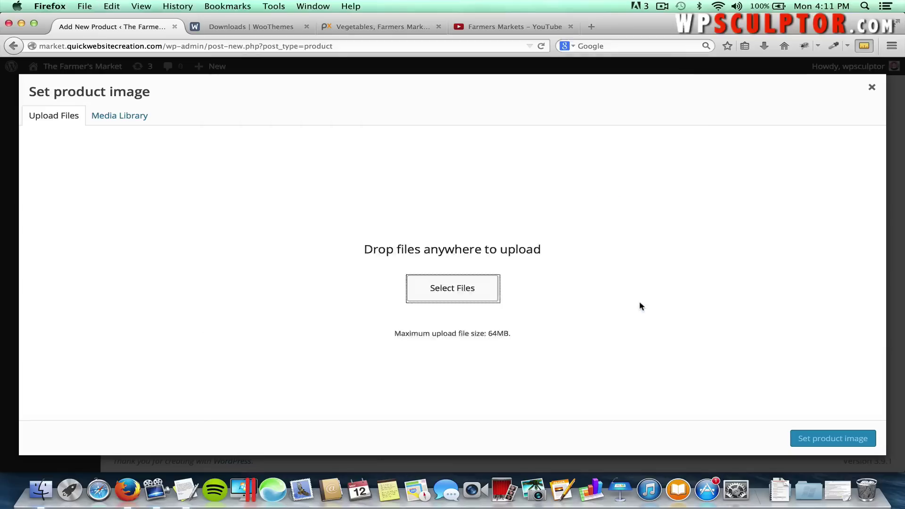
left_click(808, 436)
Tick the Fruit category alongside Produce and publish the Oranges product.
scroll(832, 359, "up", 2)
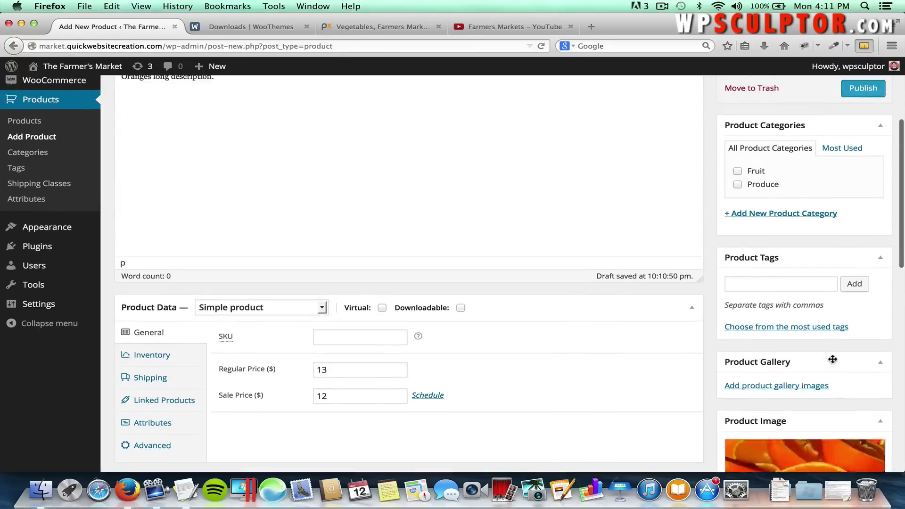
scroll(833, 359, "up", 2)
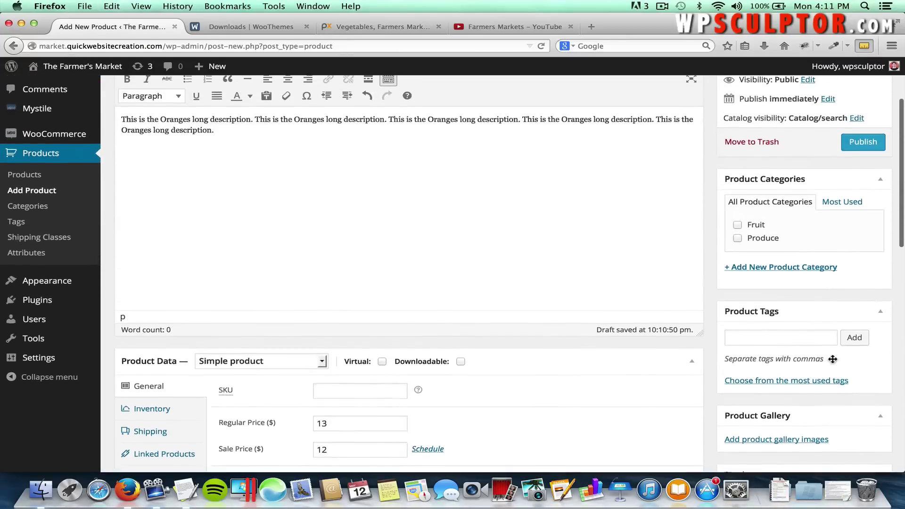
left_click(738, 227)
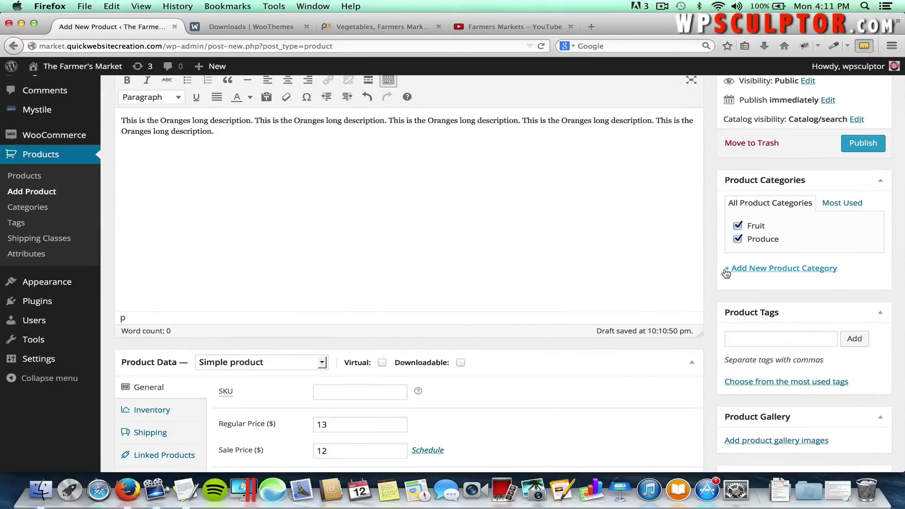
scroll(718, 261, "up", 2)
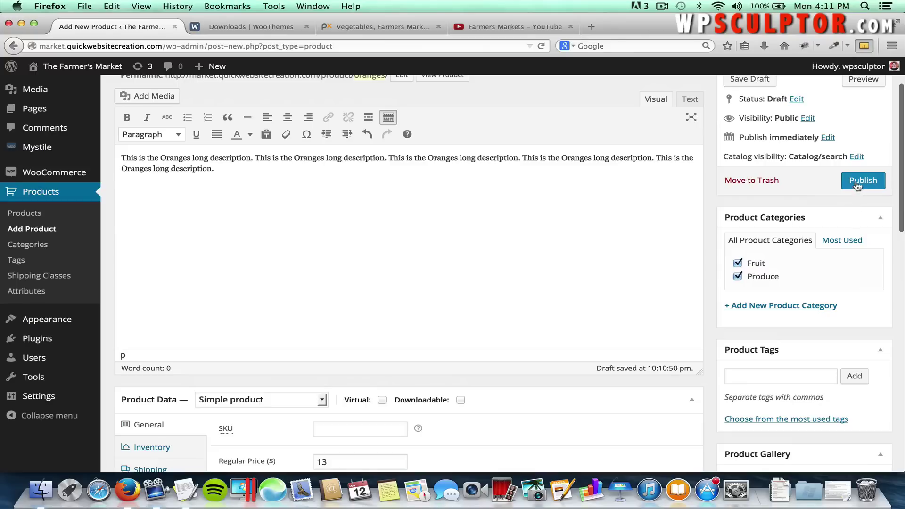
left_click(856, 182)
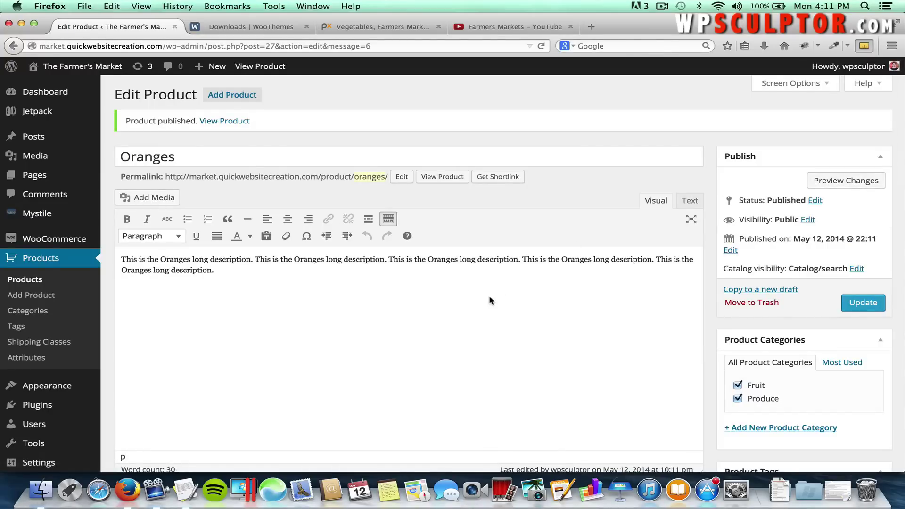
scroll(488, 295, "down", 1)
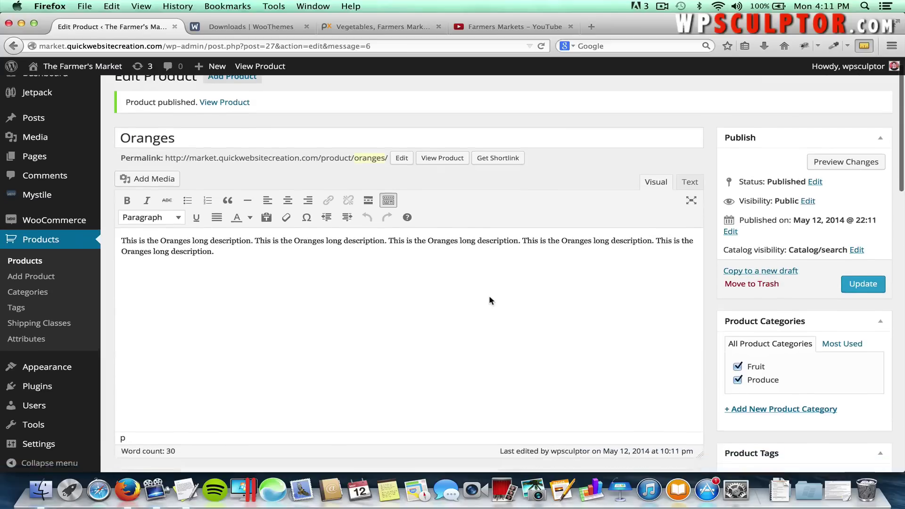
scroll(488, 295, "up", 1)
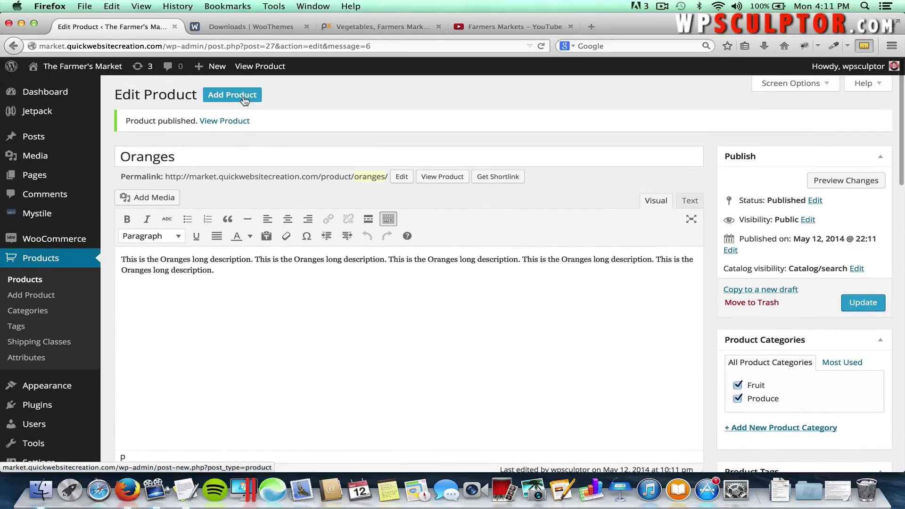
Start a new product titled Green Peppers and paste its long description.
left_click(243, 98)
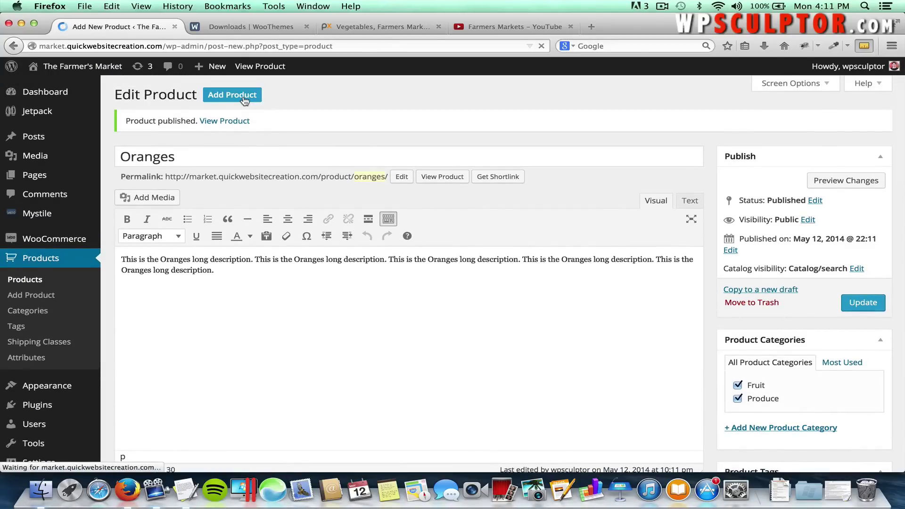
type("Gre")
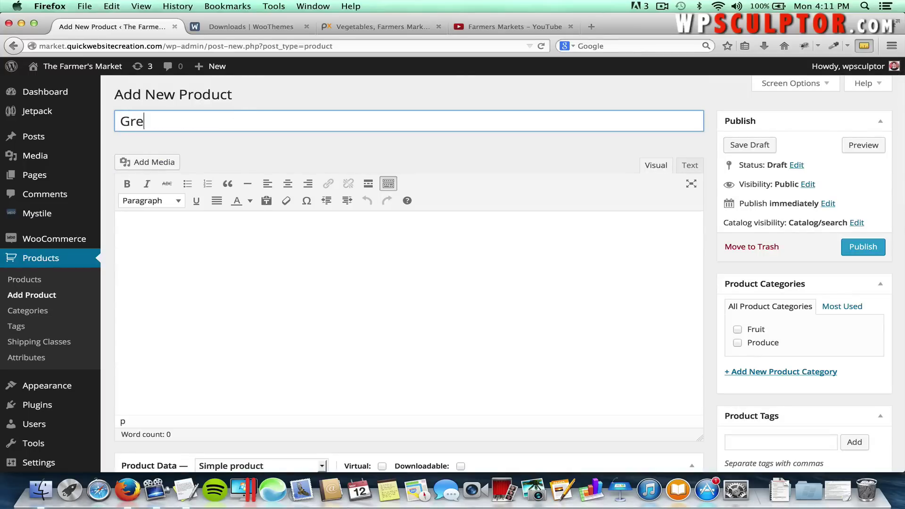
type("en Peppers")
left_click(286, 201)
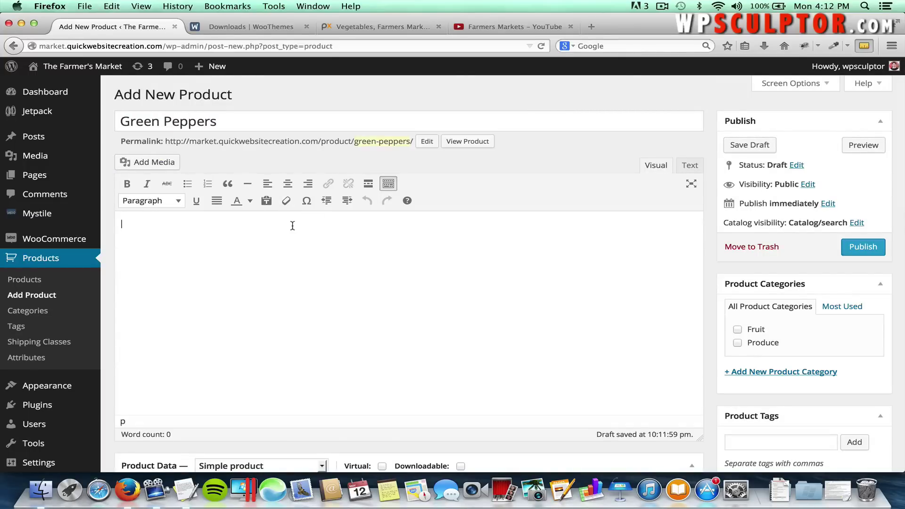
key("super+Tab")
scroll(283, 241, "down", 4)
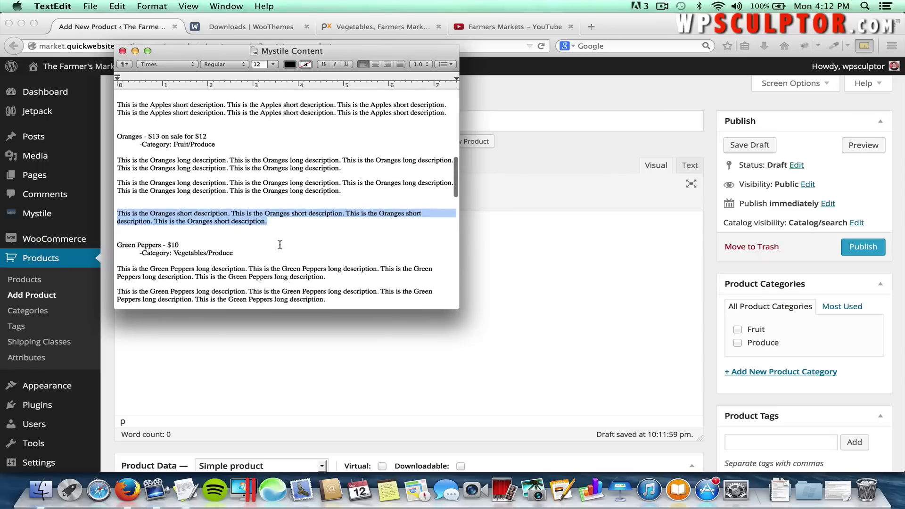
left_click_drag(323, 277, 117, 271)
key("super+c")
key("super+Tab")
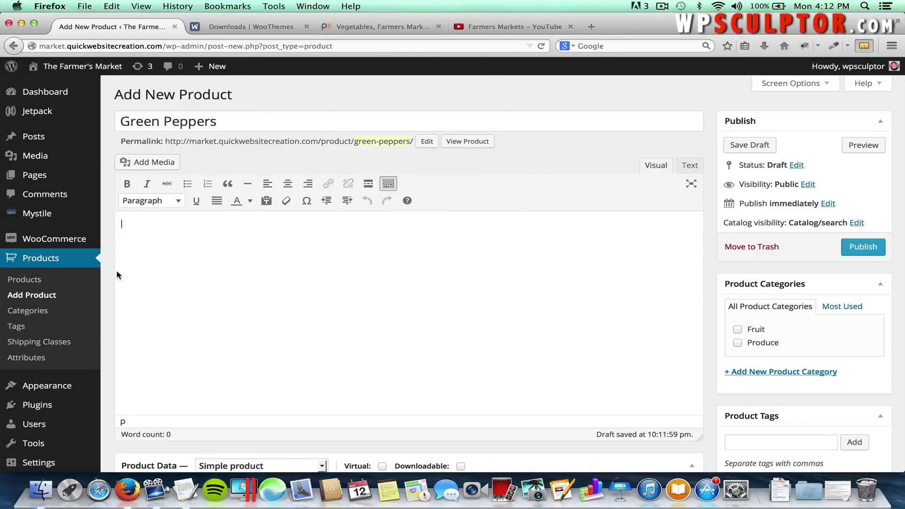
key("super+v")
scroll(215, 296, "down", 15)
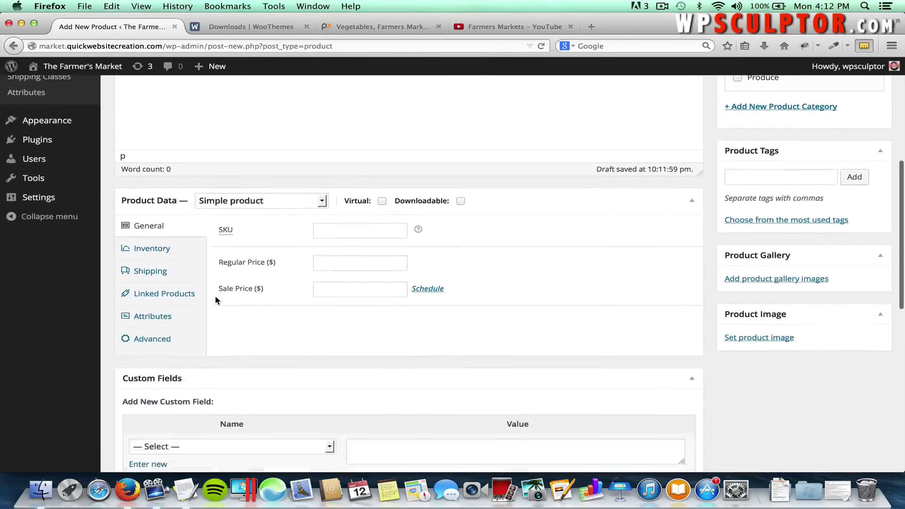
scroll(214, 295, "down", 3)
Paste the Green Peppers short description from the notes.
left_click(216, 351)
key("super+Tab")
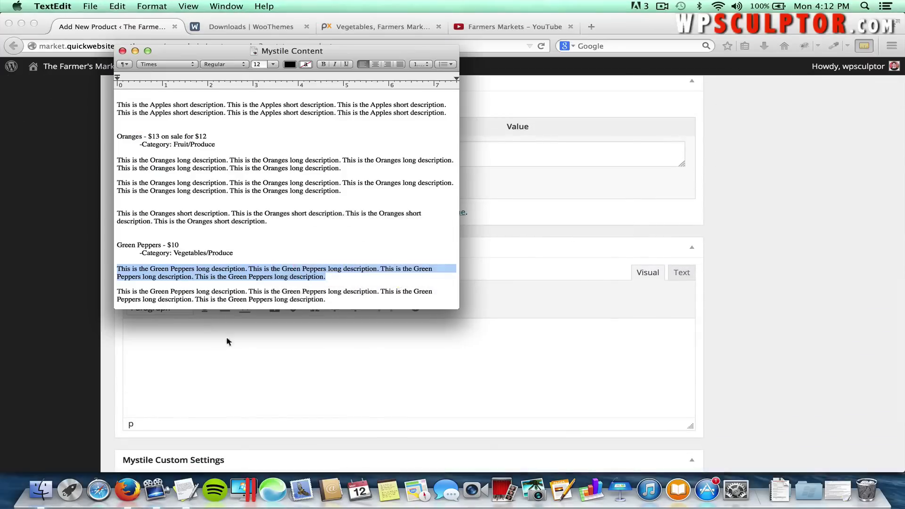
scroll(325, 299, "down", 4)
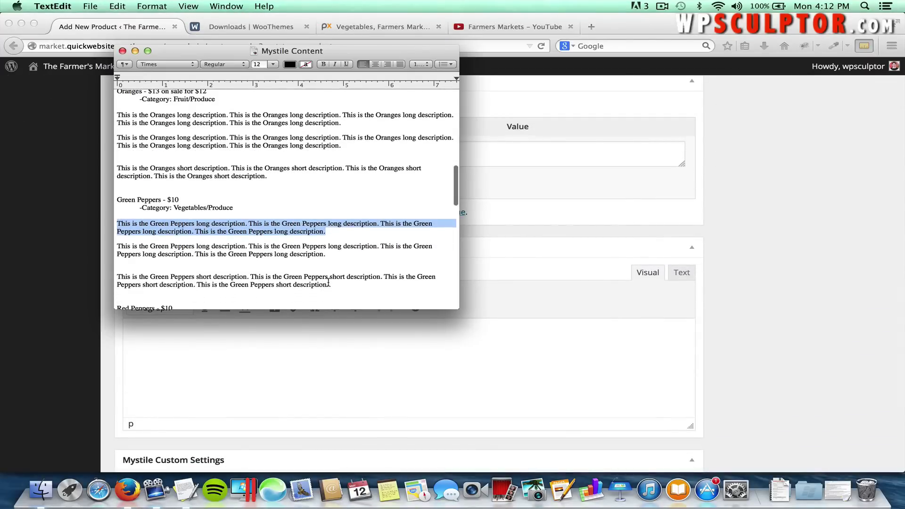
left_click_drag(328, 284, 115, 279)
key("super+c")
key("super+Tab")
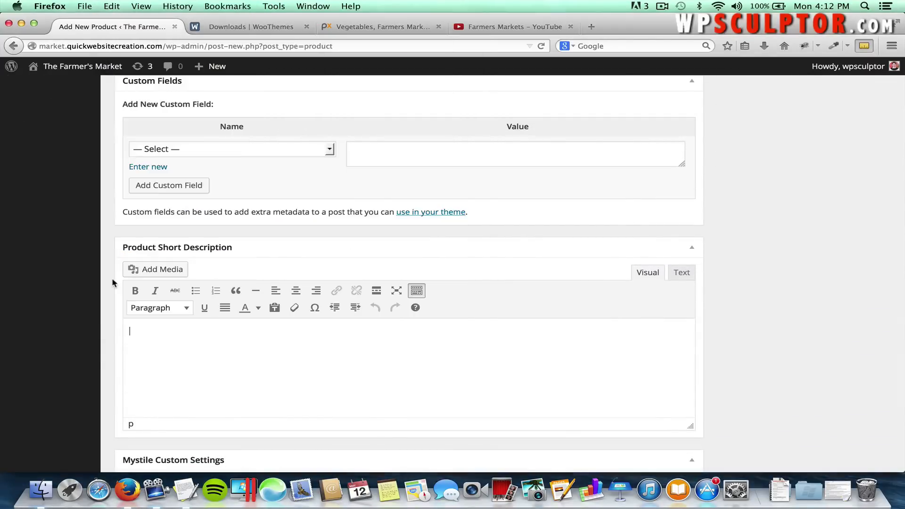
key("super+v")
scroll(301, 231, "up", 10)
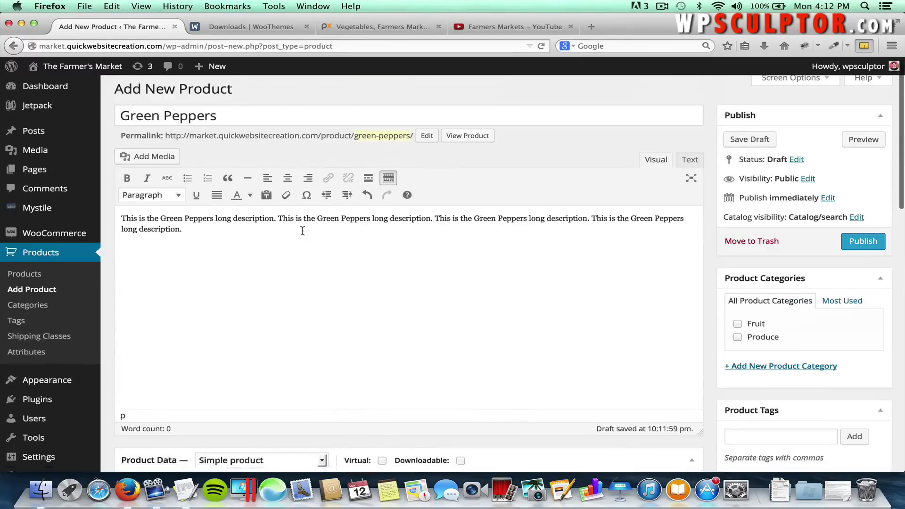
scroll(302, 231, "down", 3)
scroll(301, 234, "down", 2)
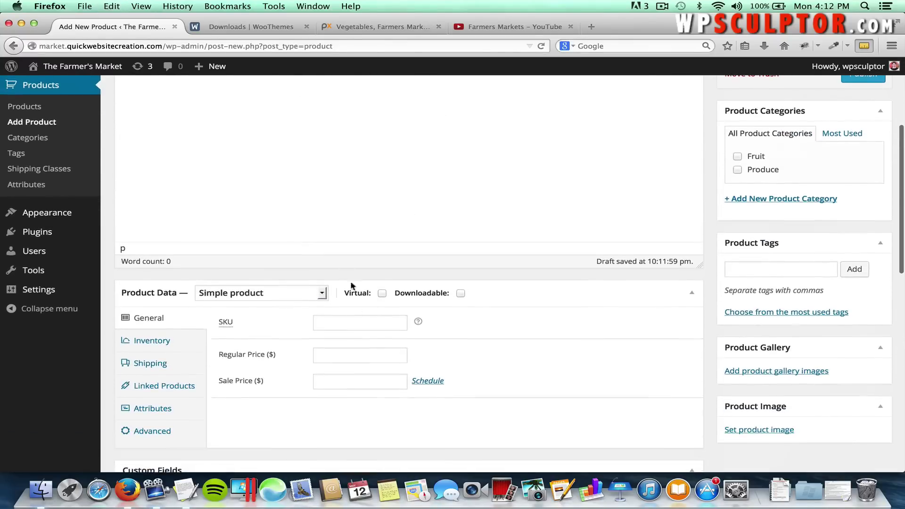
Set the Green Peppers regular price to 10.
left_click(347, 360)
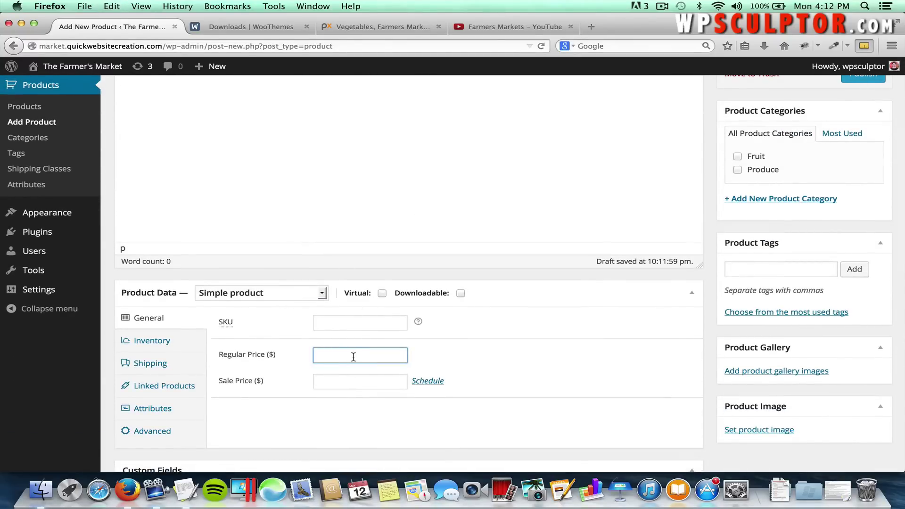
type("10")
key("Down")
left_click(529, 349)
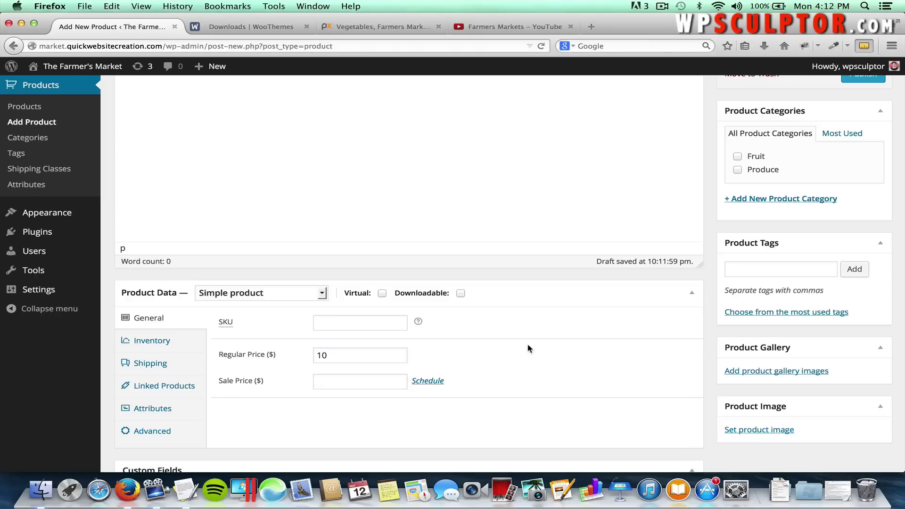
Tick Produce and add a new Vegetables category for Green Peppers.
left_click(738, 171)
left_click(785, 202)
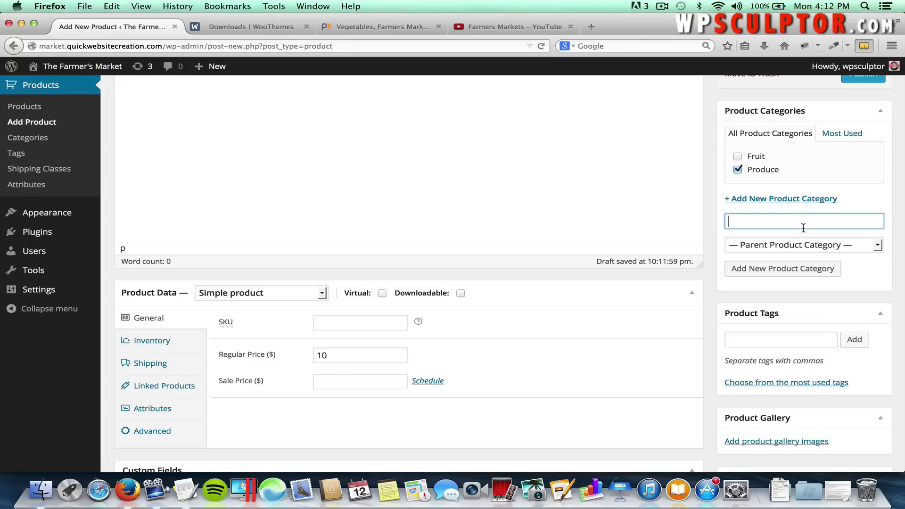
type("Vetables")
left_click(738, 221)
type("ge")
left_click(768, 268)
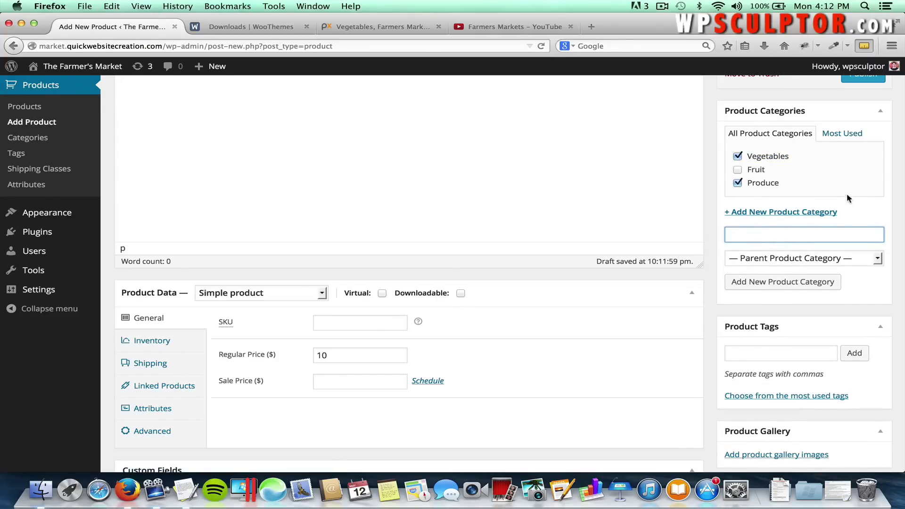
scroll(801, 255, "down", 3)
scroll(800, 253, "down", 1)
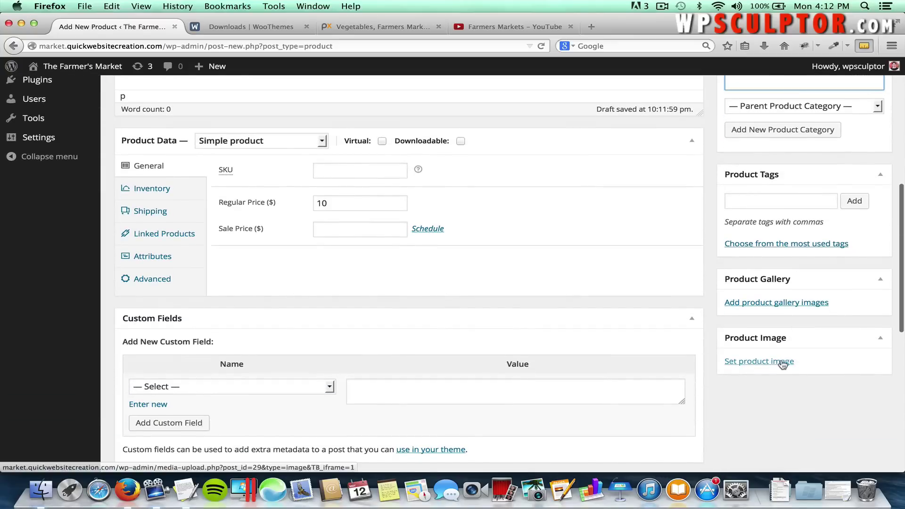
Upload Green Peppers.jpg and set it as the product image.
left_click(782, 362)
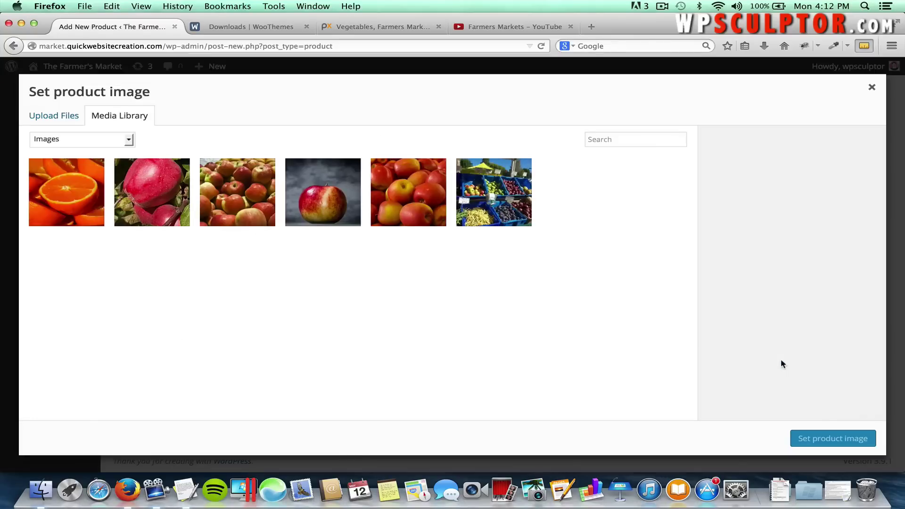
left_click(37, 119)
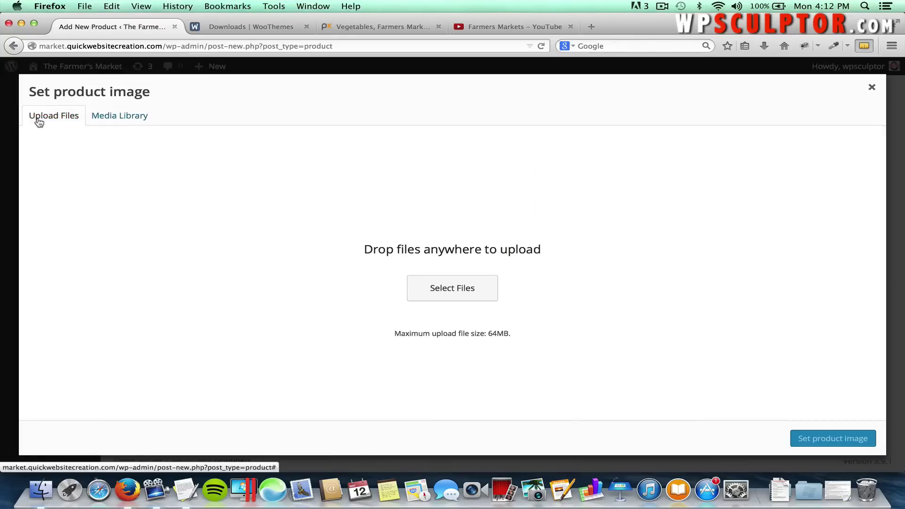
left_click(436, 289)
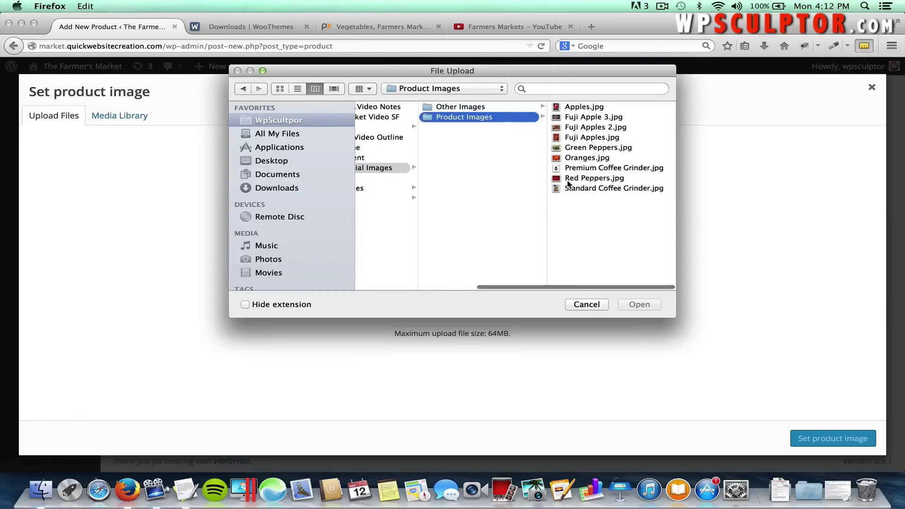
left_click(590, 147)
left_click(639, 304)
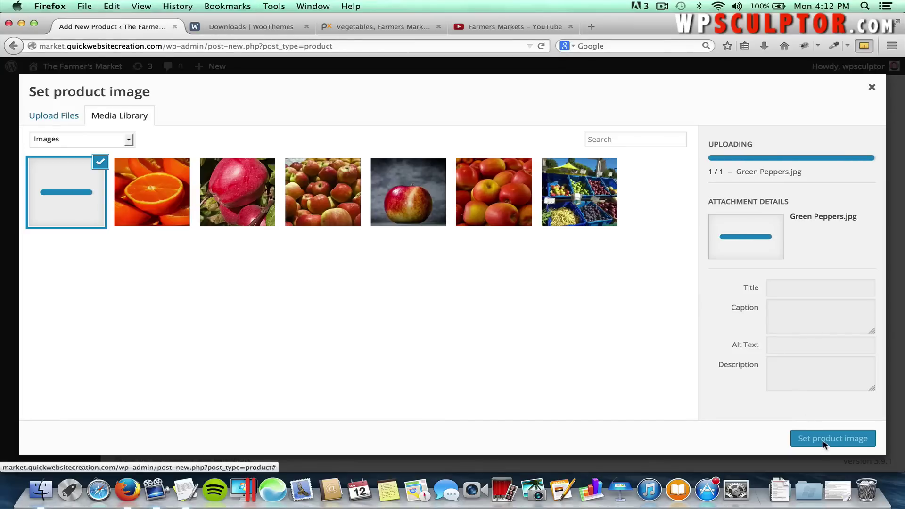
left_click(824, 445)
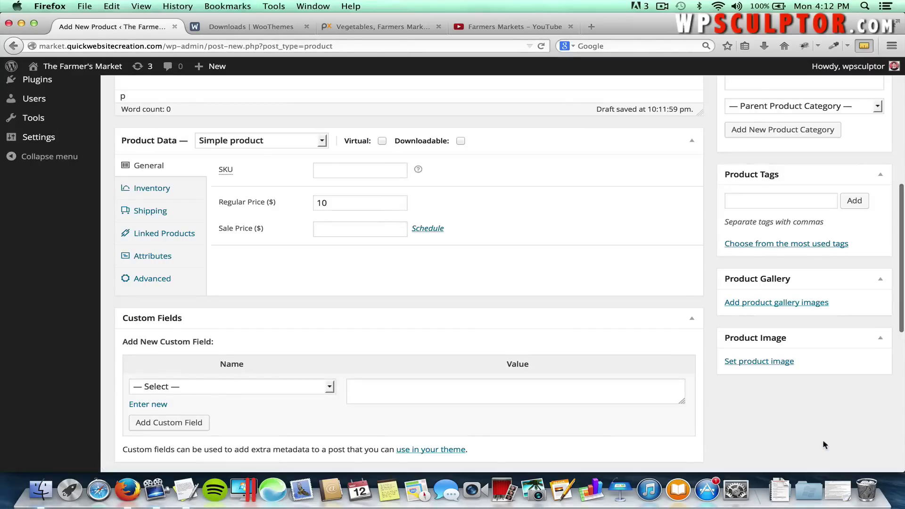
Publish the Green Peppers product, then begin a new product.
scroll(838, 338, "up", 2)
scroll(838, 338, "up", 5)
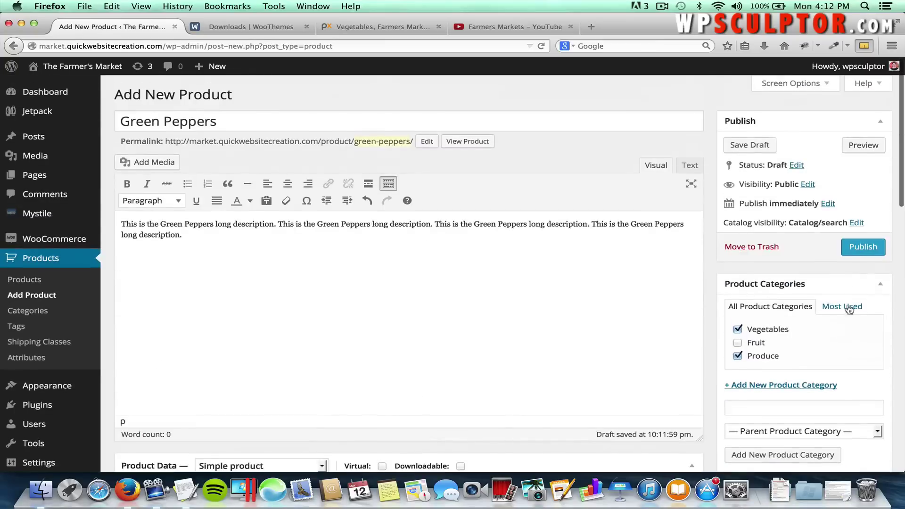
left_click(856, 249)
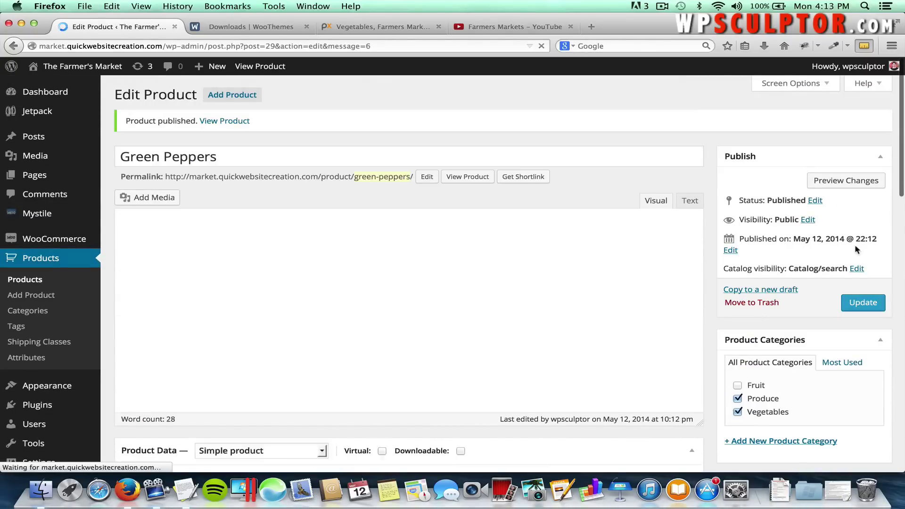
left_click(240, 96)
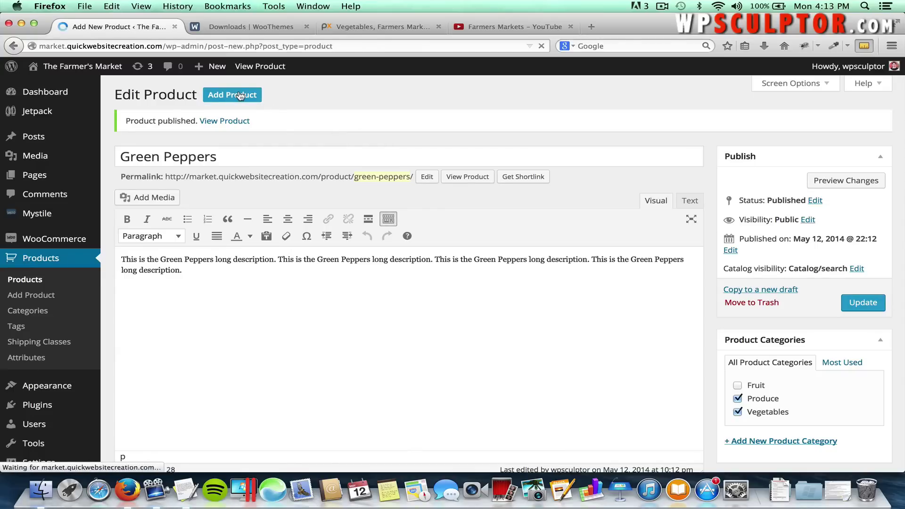
Title the product 'Red Peppers' and paste its long description from the TextEdit notes.
left_click(228, 115)
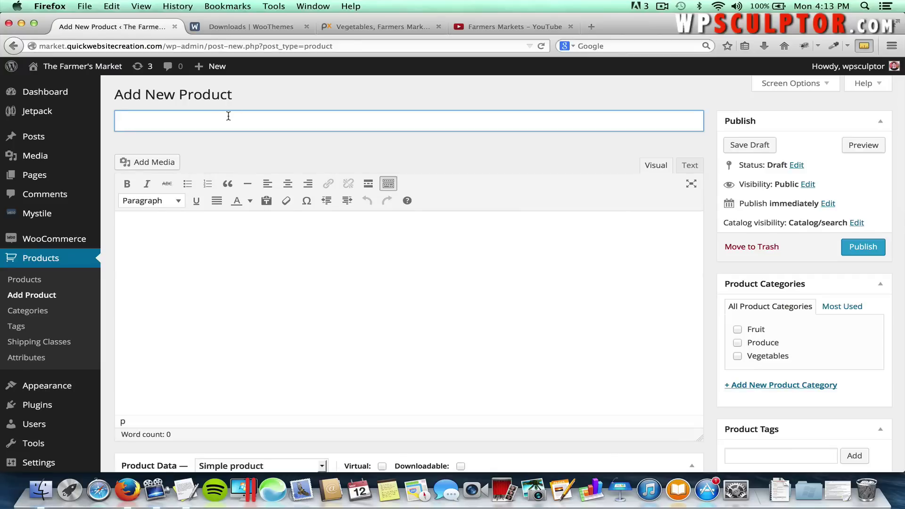
type("Red Peppers")
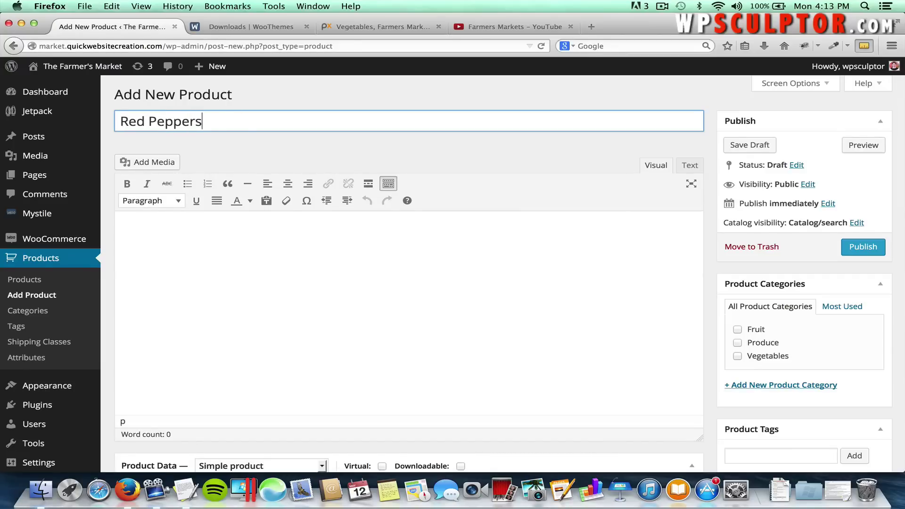
left_click(312, 249)
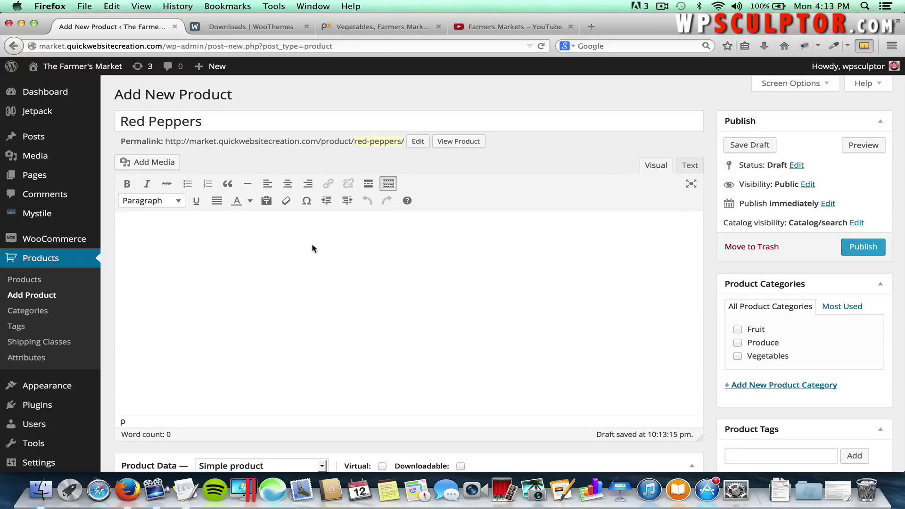
key("super+Tab")
key("super+Tab")
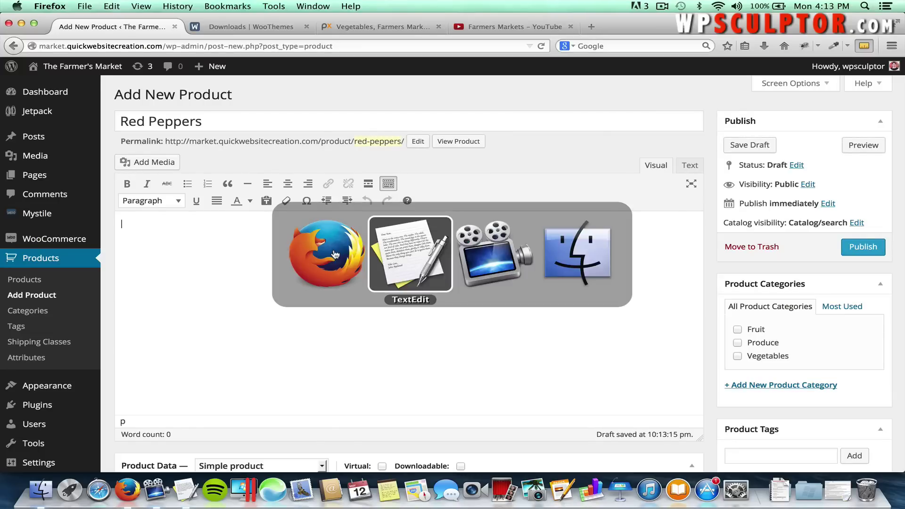
scroll(335, 259, "down", 5)
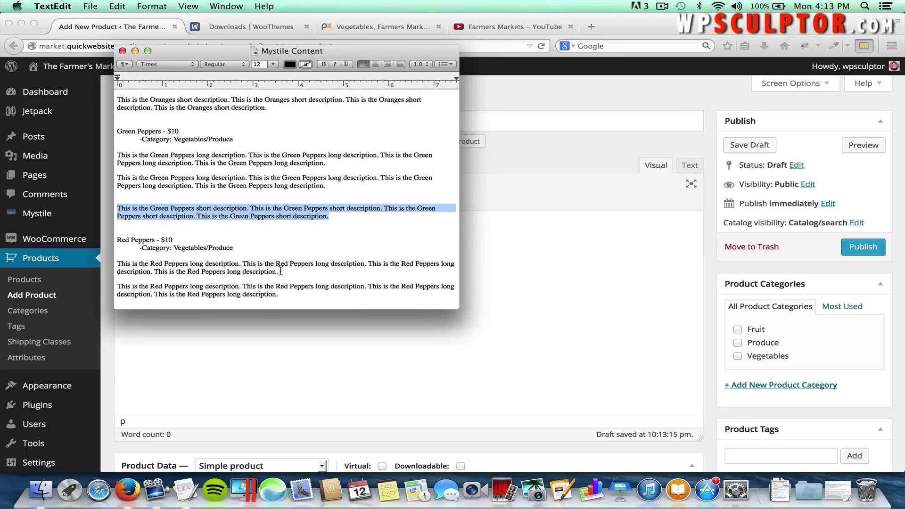
left_click_drag(279, 272, 116, 265)
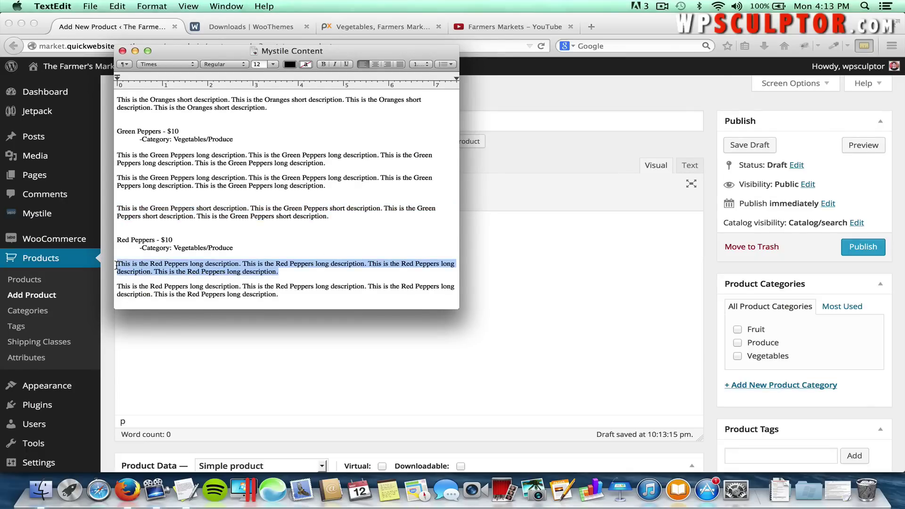
key("super+c")
key("super+Tab")
key("super+v")
Copy the Red Peppers short description from the notes into the short description field.
scroll(205, 265, "down", 7)
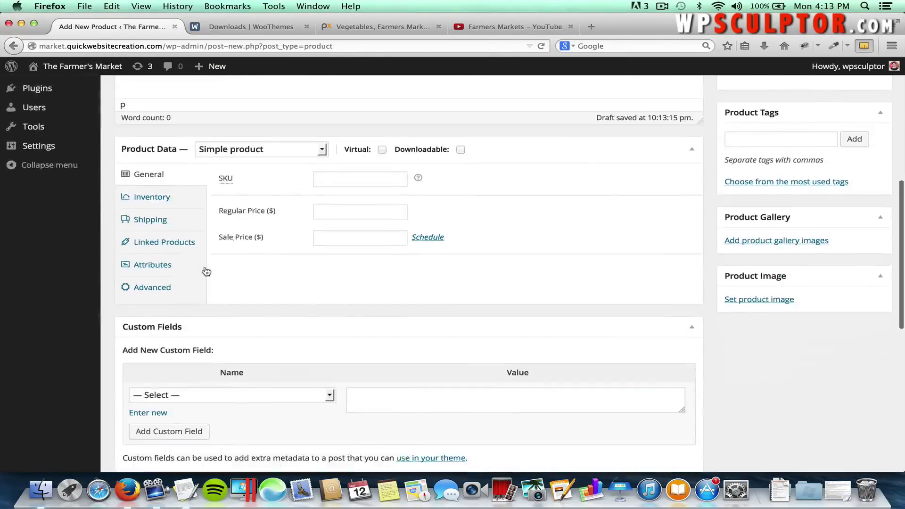
scroll(202, 269, "down", 5)
left_click(211, 329)
key("super+Tab")
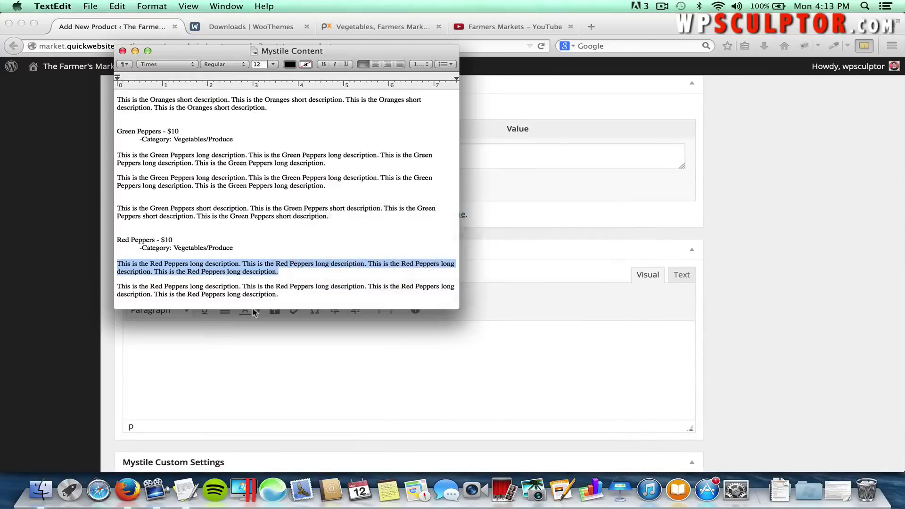
scroll(293, 299, "down", 4)
left_click(293, 251)
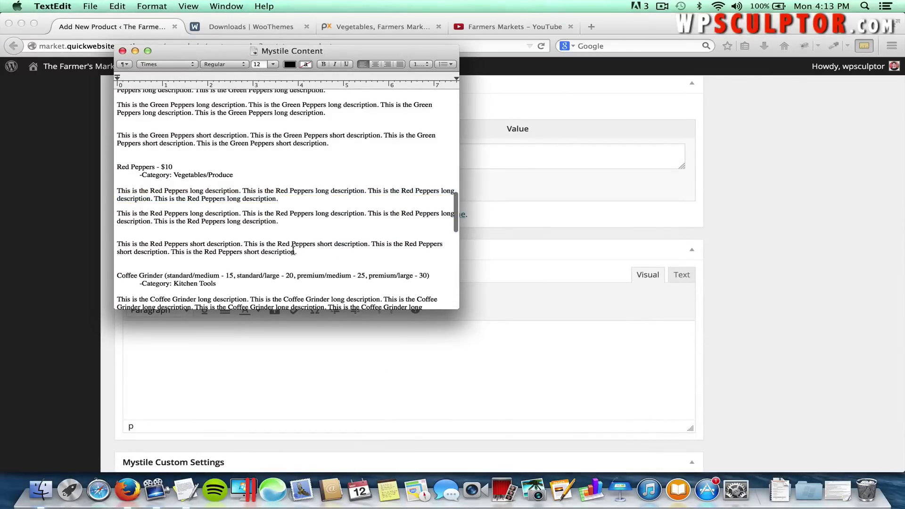
left_click_drag(296, 252, 100, 246)
key("super+c")
key("super+Tab")
left_click(194, 334)
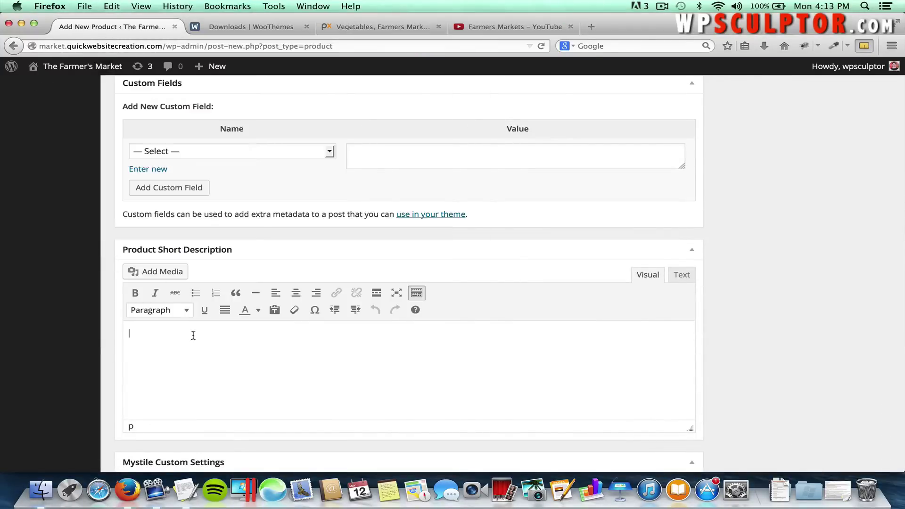
key("super+v")
scroll(382, 256, "up", 10)
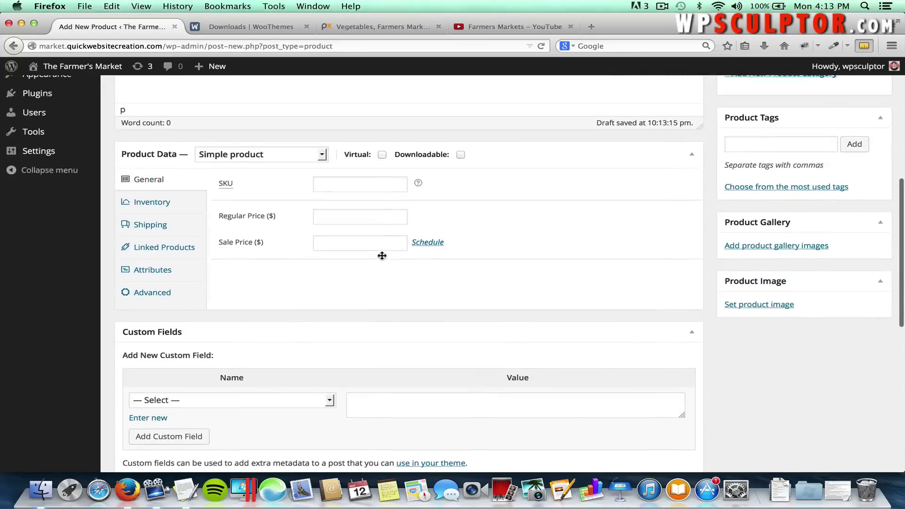
Set the regular price to 10 and tick the Produce and Vegetables categories.
left_click(346, 219)
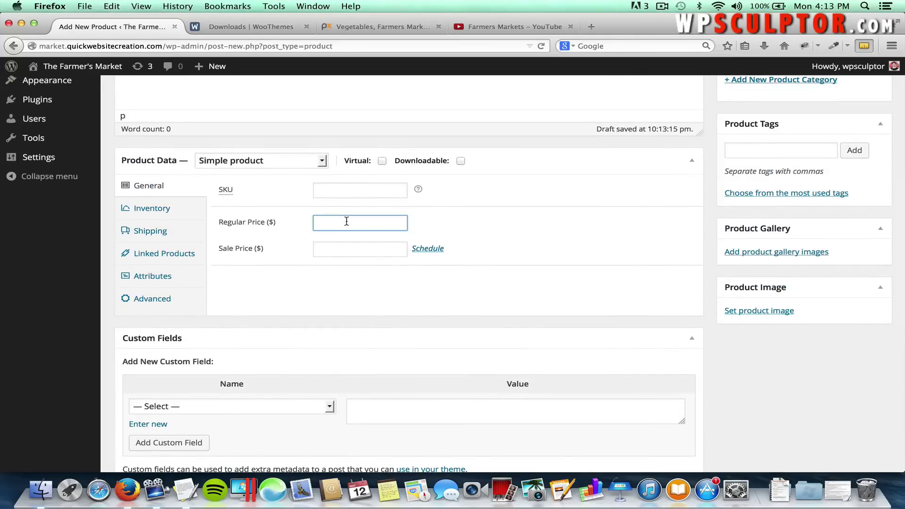
type("10")
left_click(522, 215)
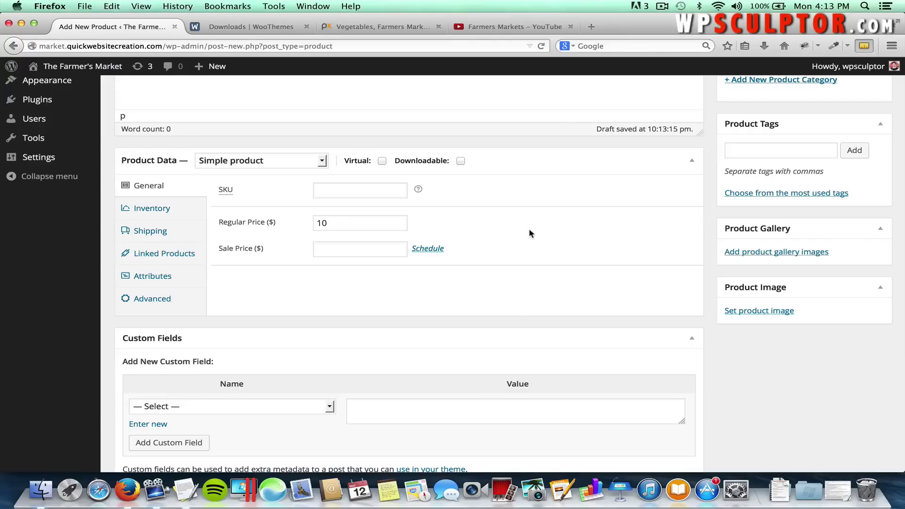
scroll(672, 226, "up", 2)
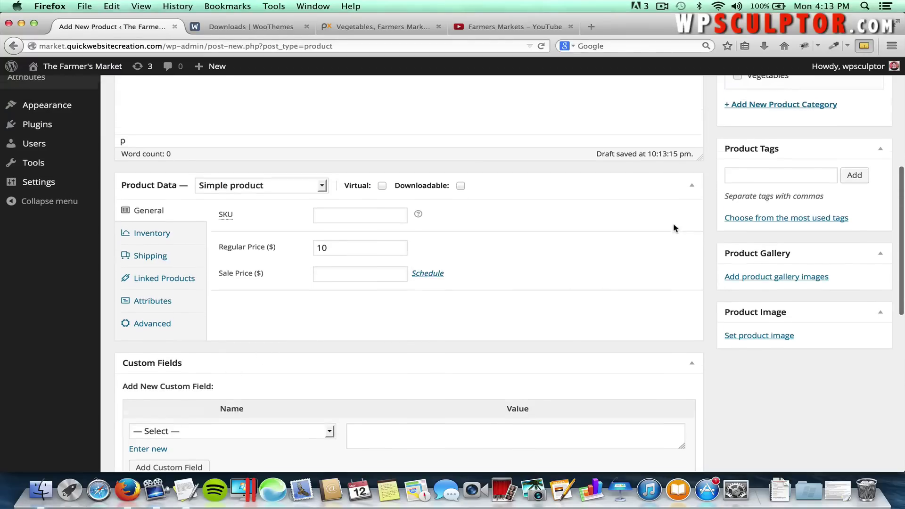
scroll(761, 164, "up", 2)
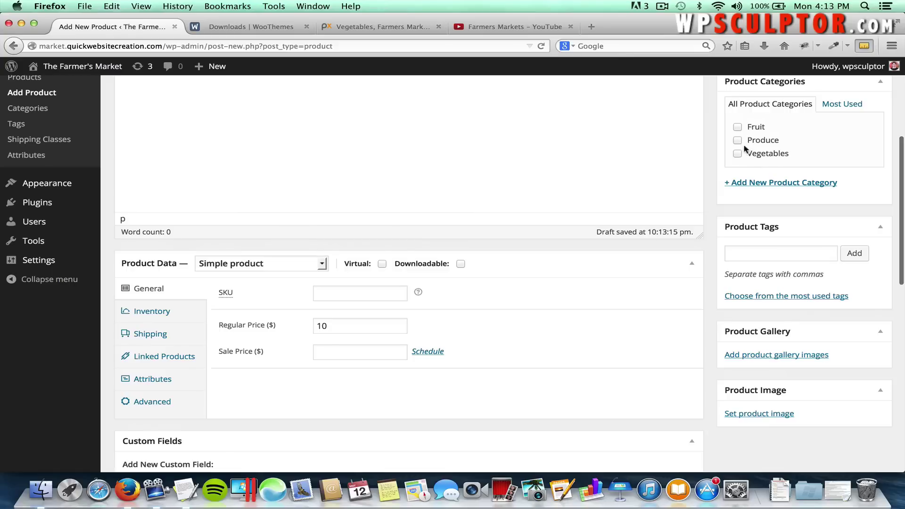
left_click(738, 141)
left_click(738, 153)
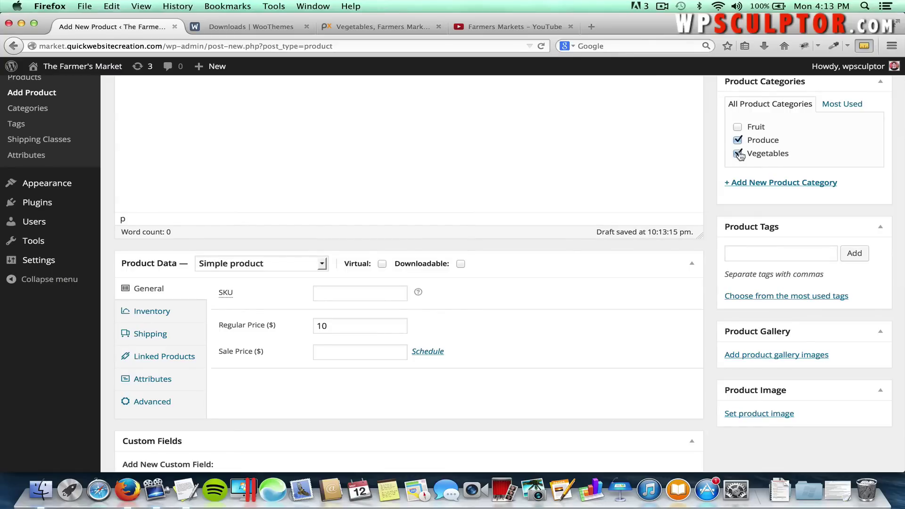
Upload Red Peppers.jpg and set it as the product image.
left_click(753, 413)
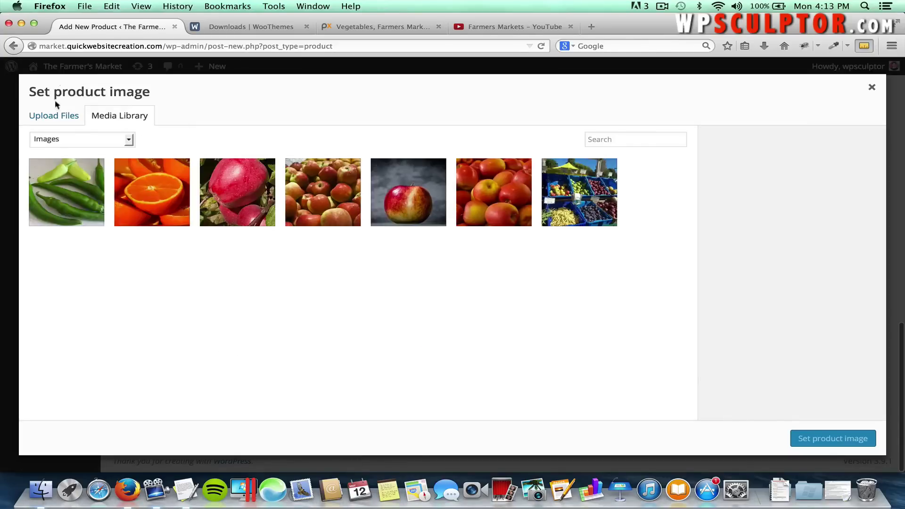
left_click(66, 119)
left_click(465, 287)
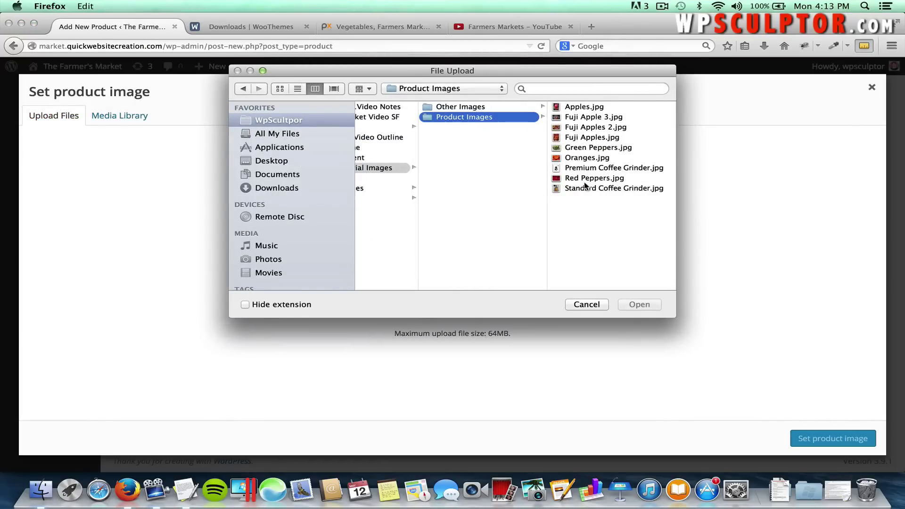
left_click(587, 179)
left_click(640, 305)
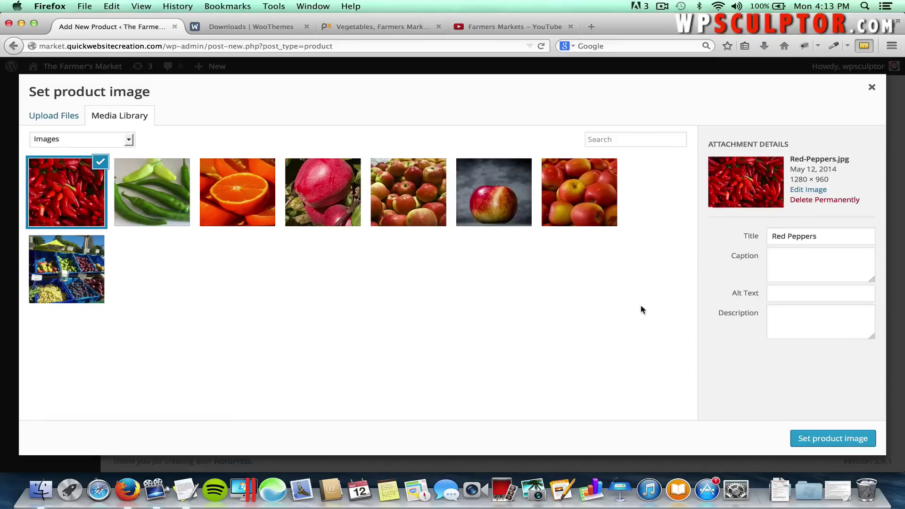
left_click(814, 437)
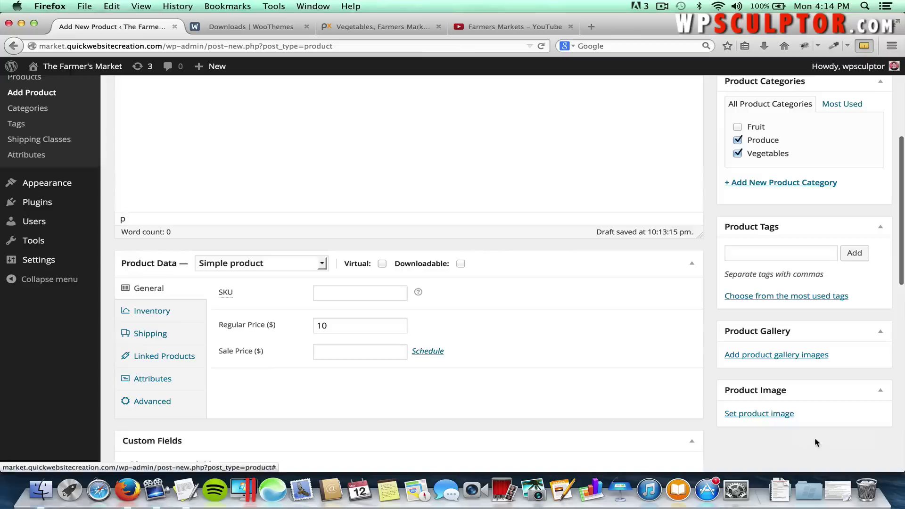
Publish the Red Peppers product, then start a new blank product.
scroll(662, 302, "up", 3)
scroll(662, 302, "up", 2)
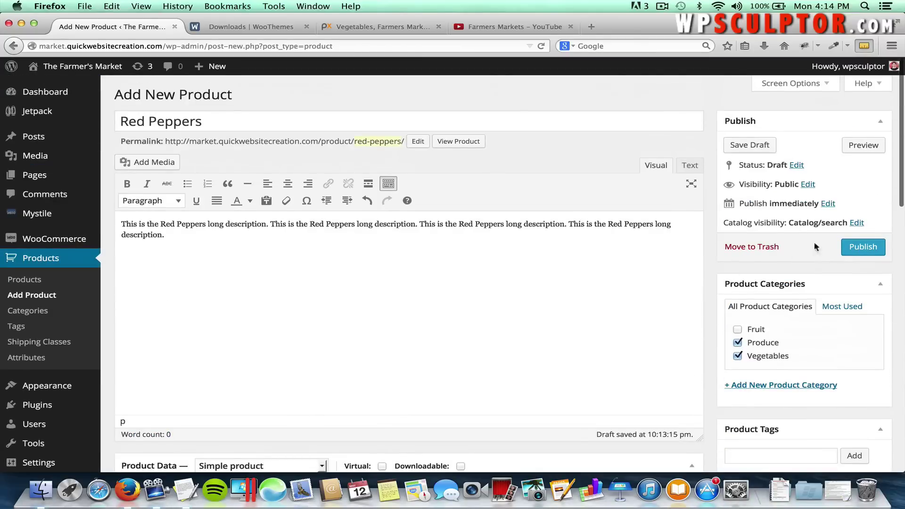
left_click(864, 247)
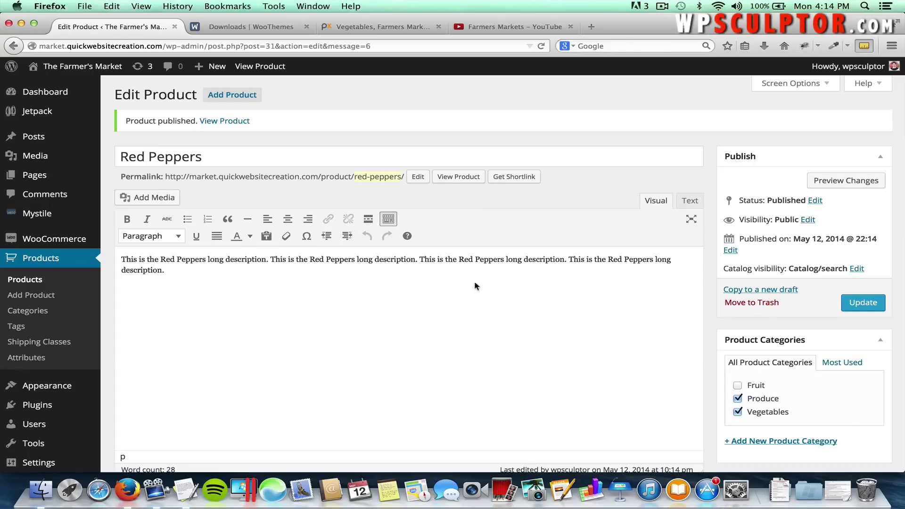
left_click(229, 96)
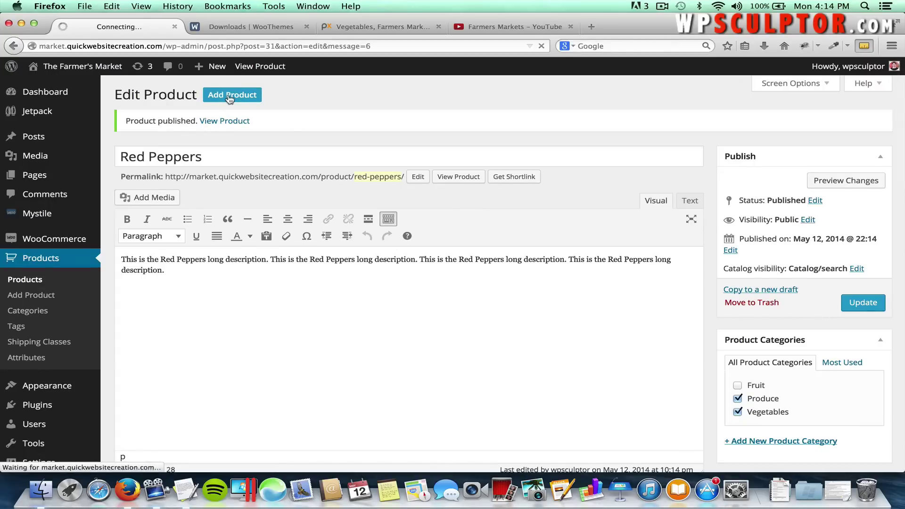
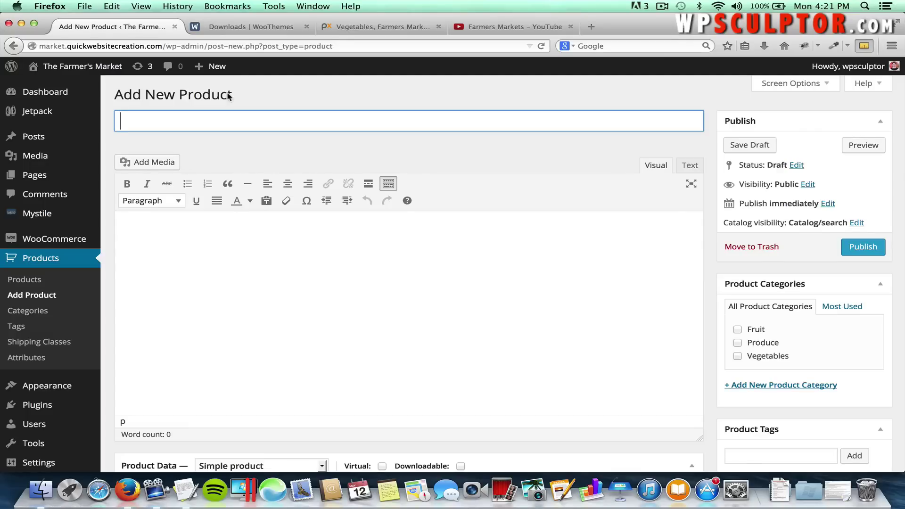
Title the product Coffee Grinder and paste its long description from the notes document.
type("Coffee G")
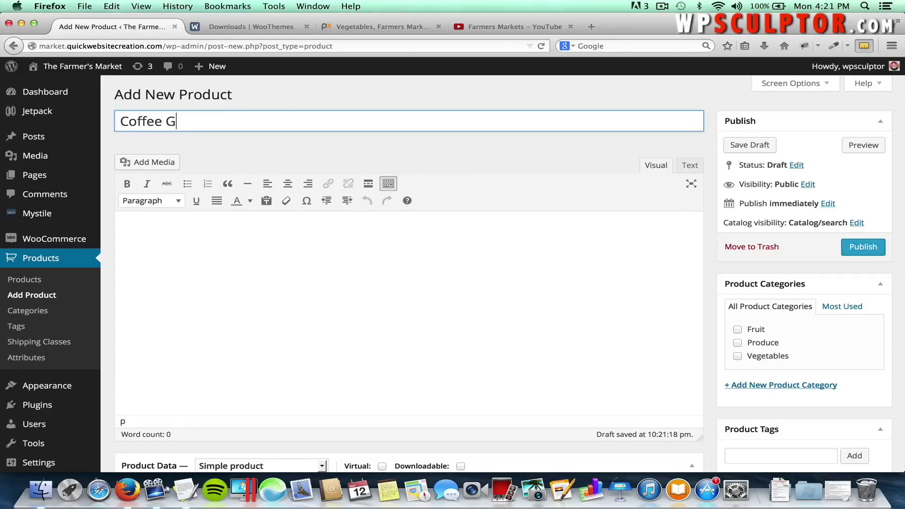
type("rinder")
left_click(259, 243)
key("super+Tab")
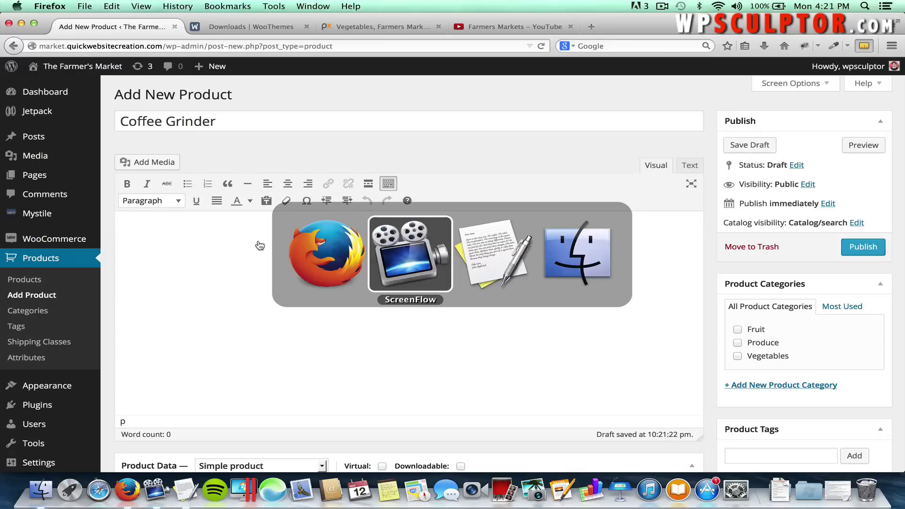
key("super+Tab")
scroll(240, 255, "down", 3)
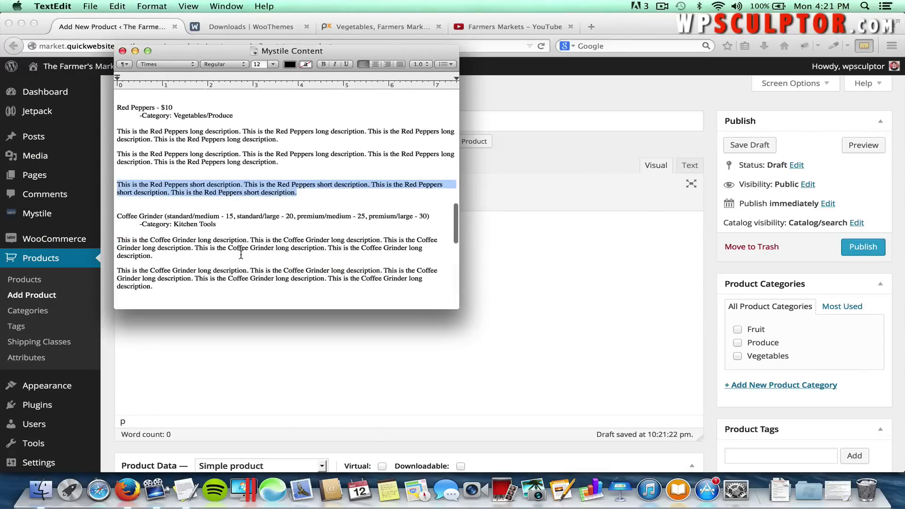
left_click(152, 257)
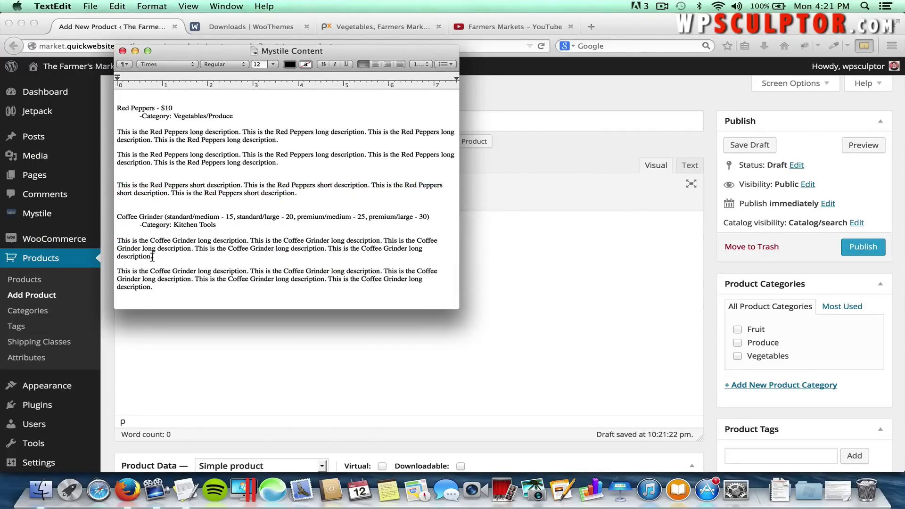
left_click_drag(152, 256, 117, 240)
key("super+c")
key("super+Tab")
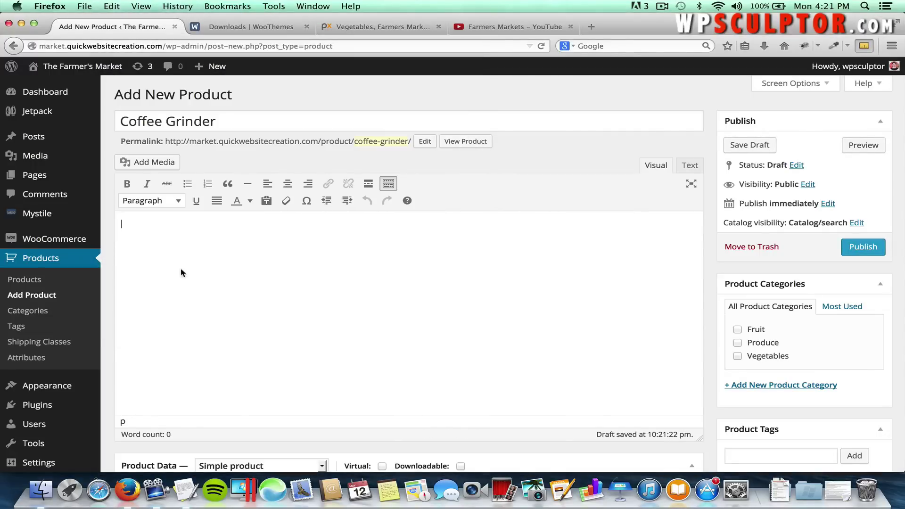
key("super+v")
Copy the Coffee Grinder short description from the notes into the Product Short Description.
scroll(183, 273, "down", 10)
left_click(196, 305)
key("super+Tab")
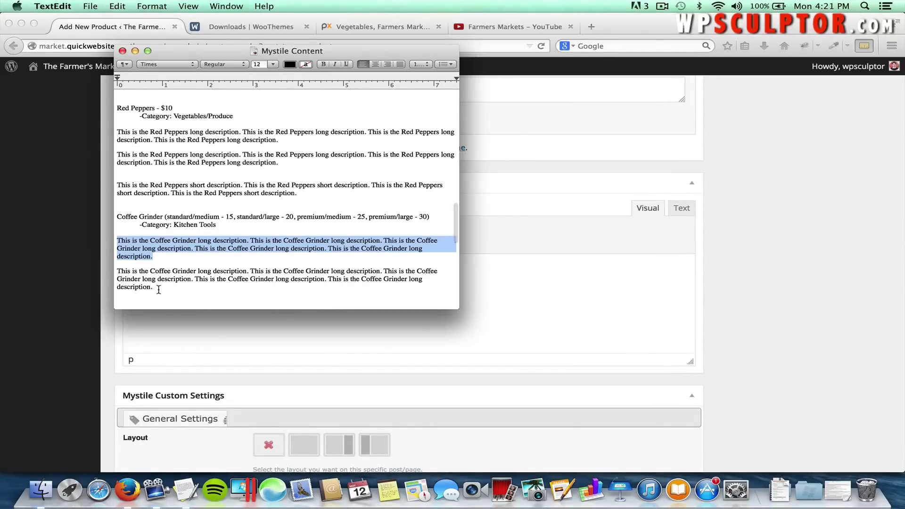
scroll(160, 287, "down", 3)
left_click_drag(330, 282, 106, 277)
key("super+c")
left_click(106, 275)
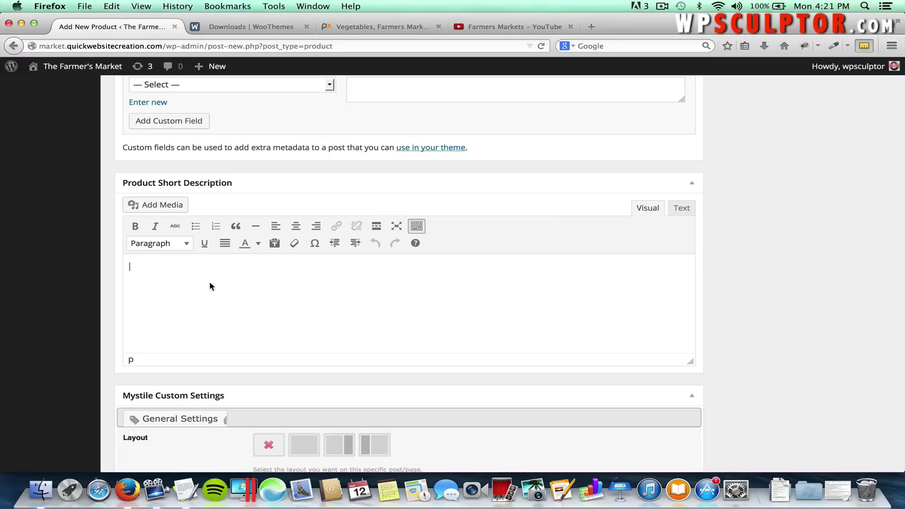
key("super+v")
scroll(209, 280, "up", 3)
scroll(209, 282, "up", 6)
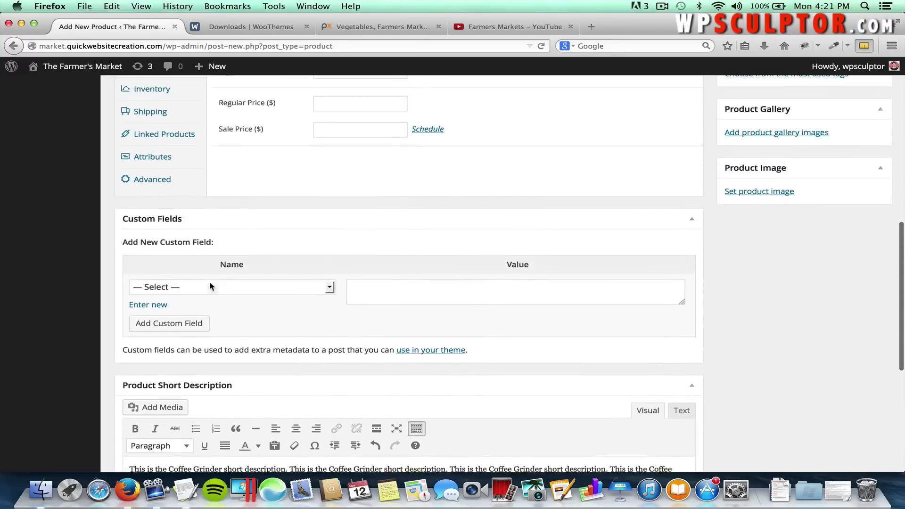
scroll(180, 223, "up", 4)
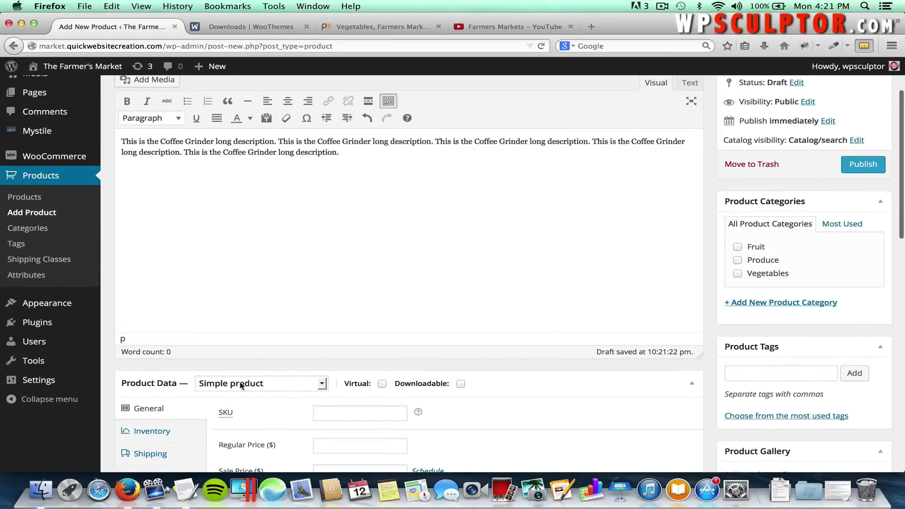
Change the product type to Variable product and bring up the Attributes settings.
left_click(259, 388)
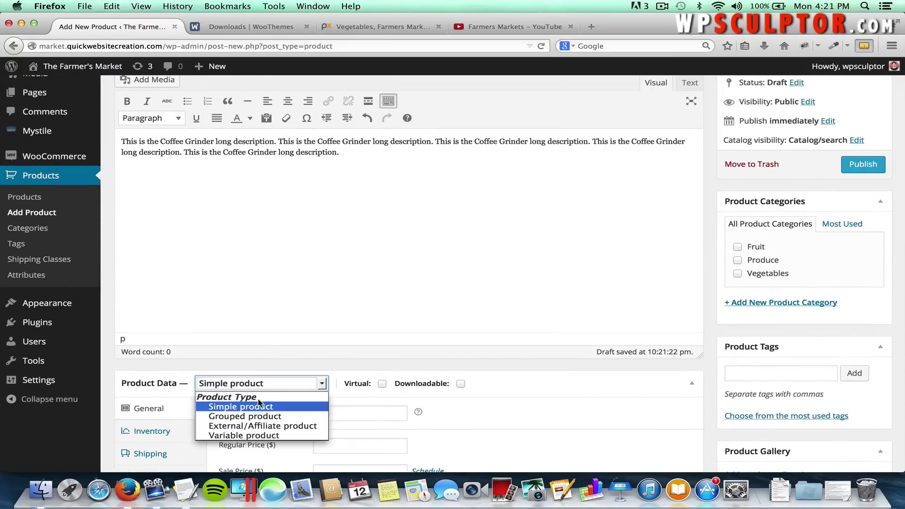
left_click(254, 436)
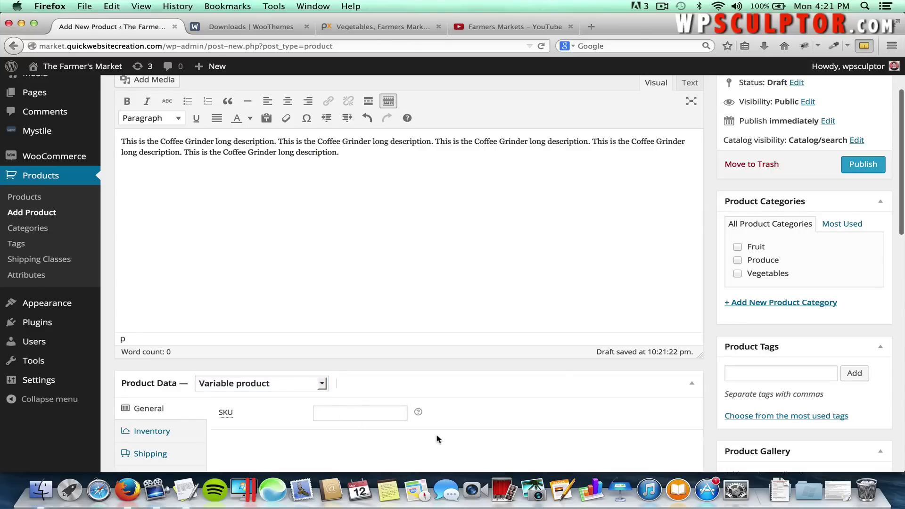
scroll(458, 424, "down", 3)
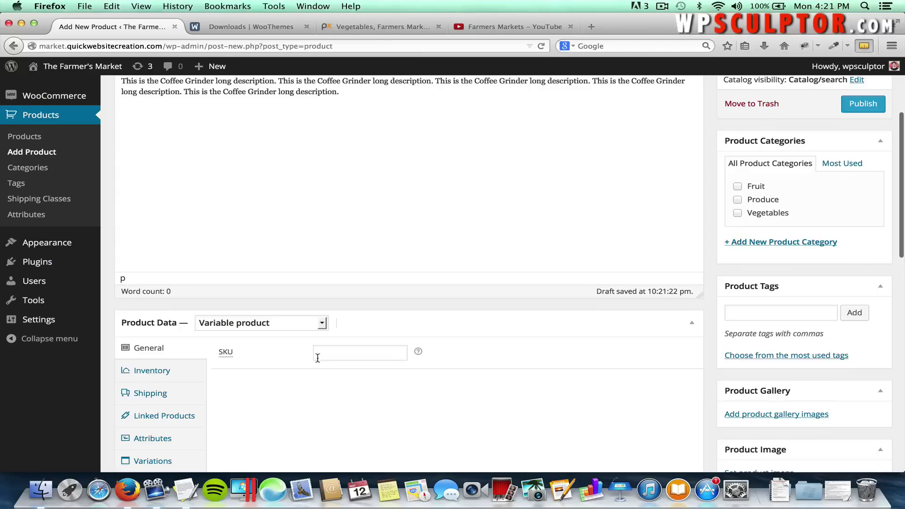
scroll(260, 401, "down", 2)
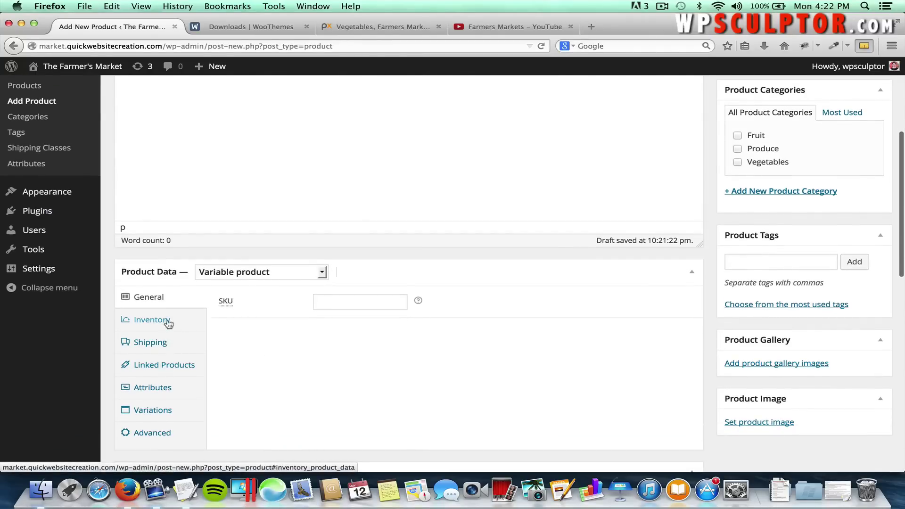
left_click(161, 391)
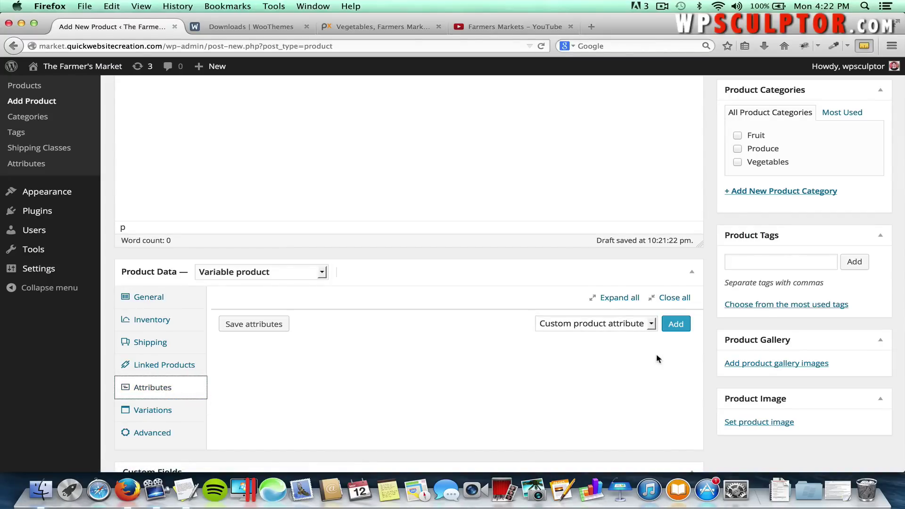
Add a custom Model attribute with values Standard | Premium, visible and used for variations, and save it.
left_click(676, 325)
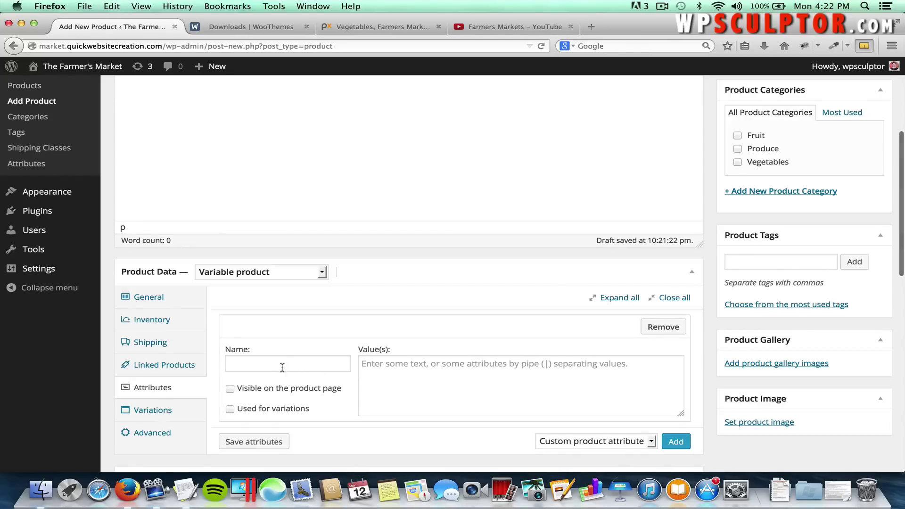
left_click(244, 361)
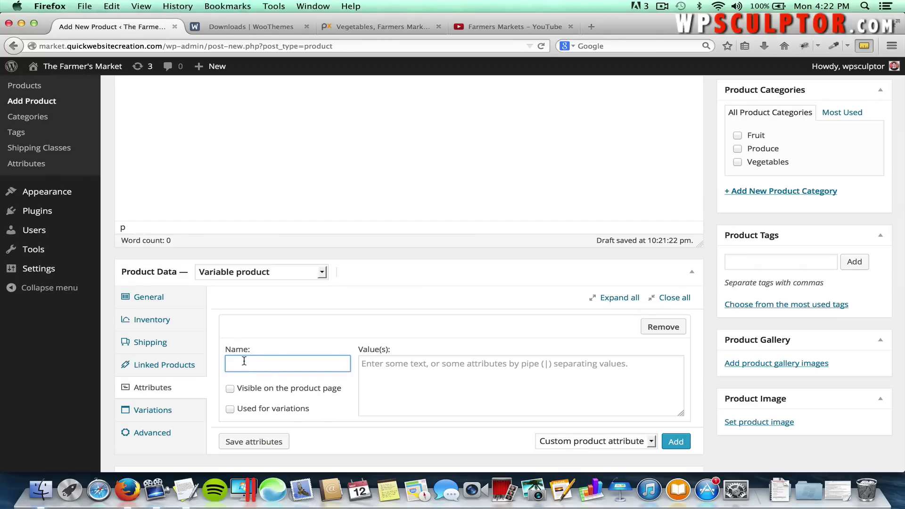
type("Model")
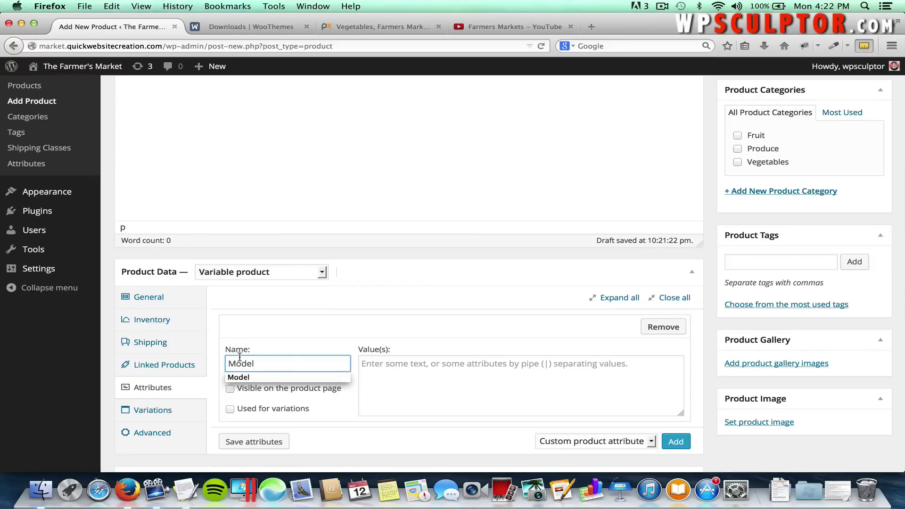
left_click(383, 363)
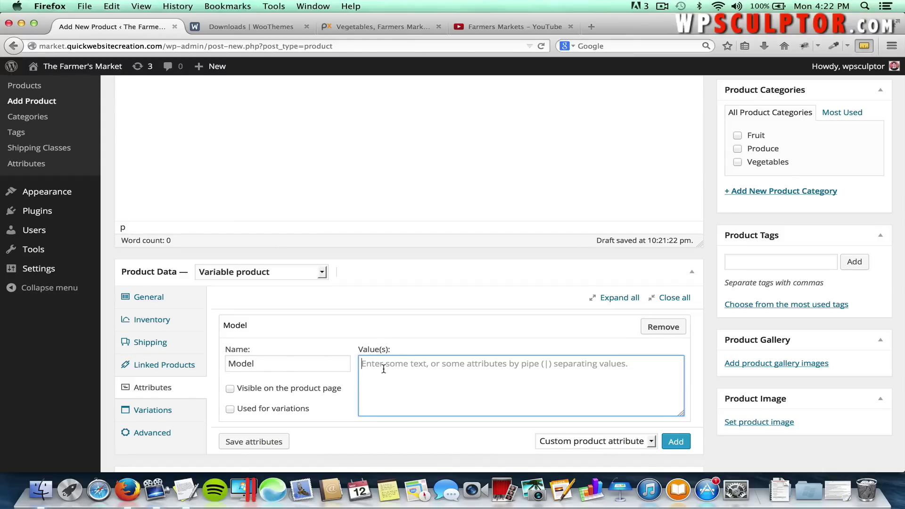
type("Standard | Premi")
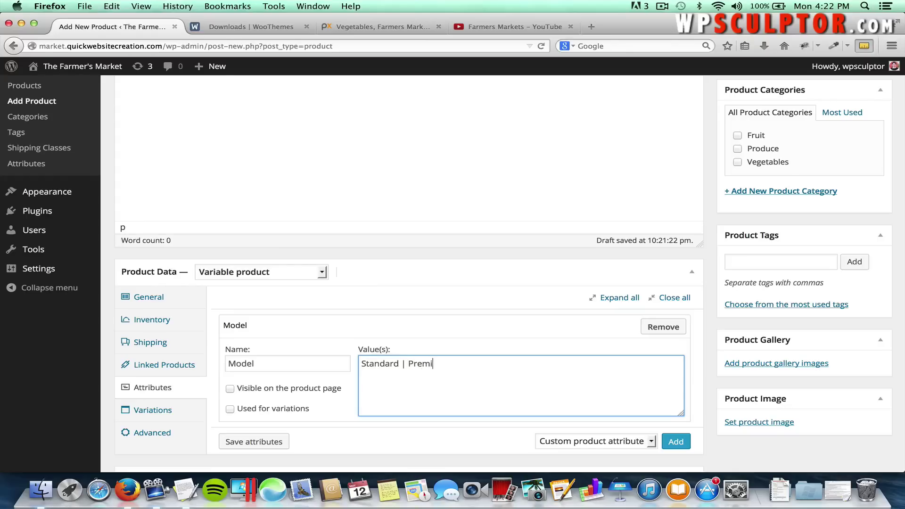
type("um")
left_click(231, 389)
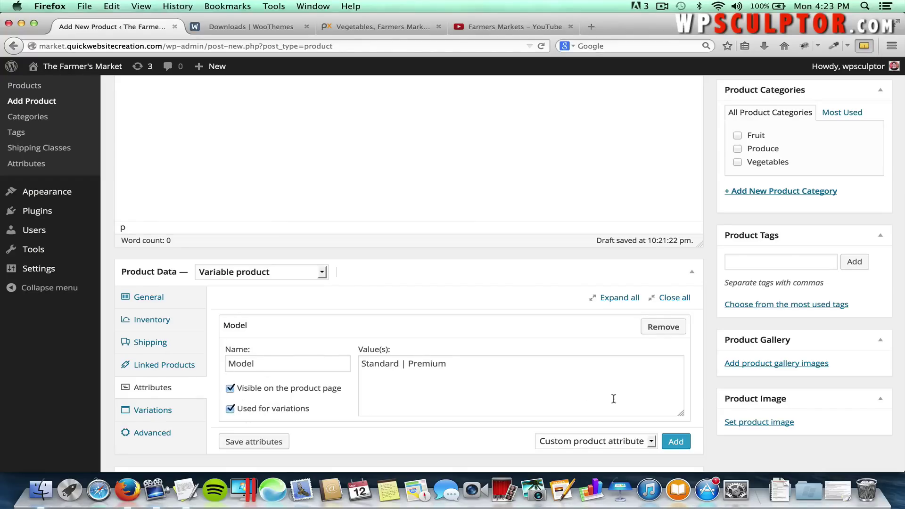
left_click(273, 447)
Add a second, blank custom attribute row.
left_click(673, 442)
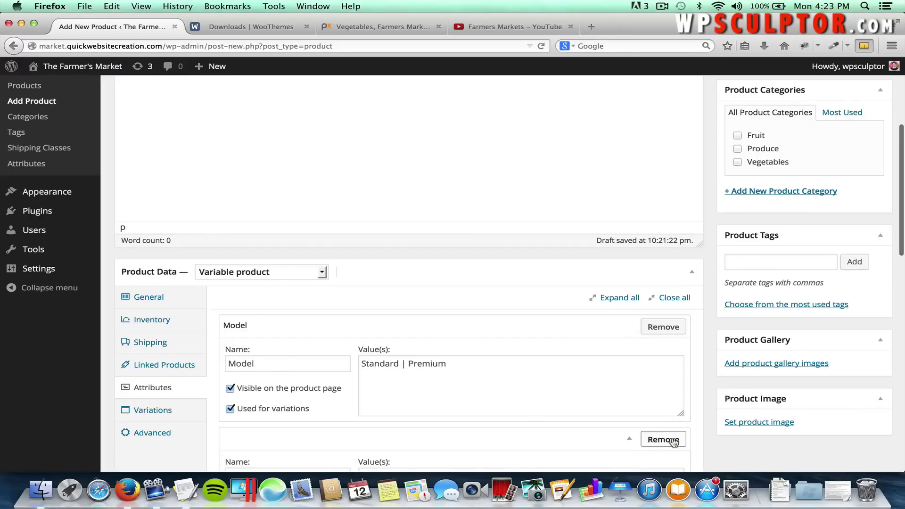
scroll(652, 418, "down", 3)
scroll(652, 418, "down", 2)
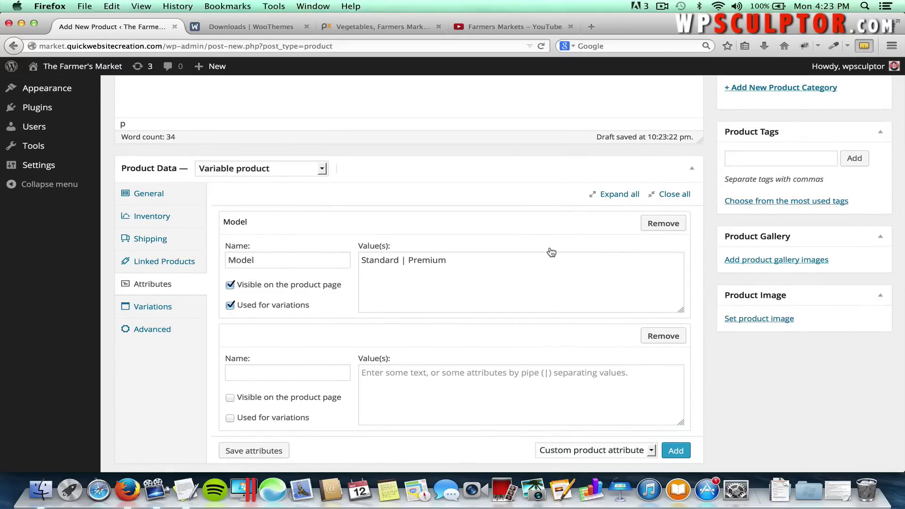
Name the second attribute Size with values Medium | Large, make it visible, and save both attributes.
left_click(260, 370)
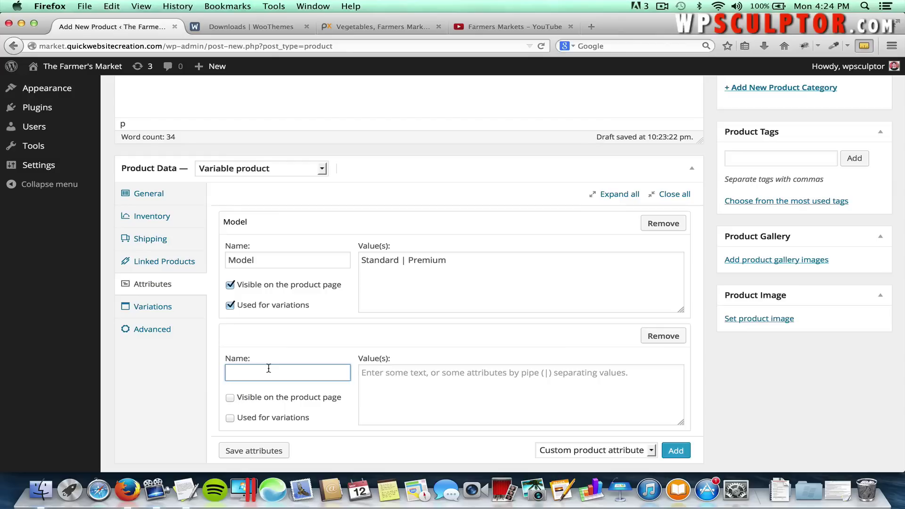
type("Size")
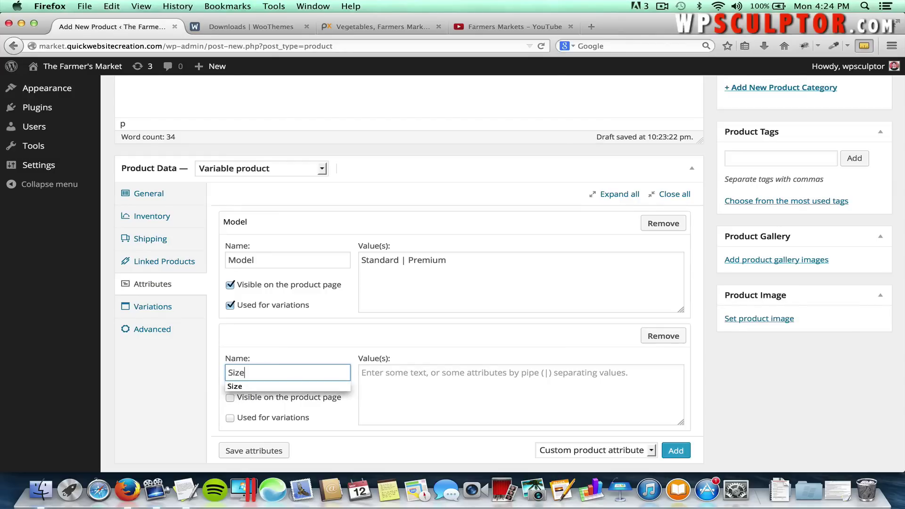
left_click(380, 374)
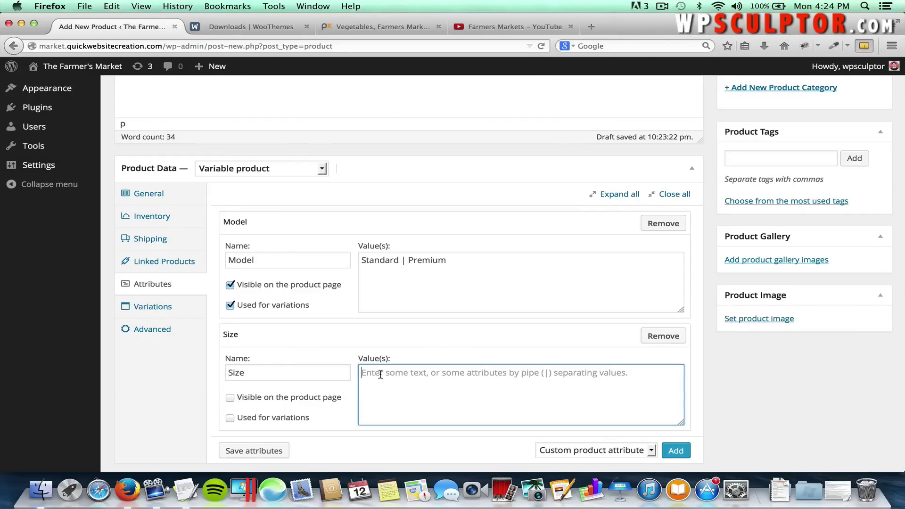
type("Medium")
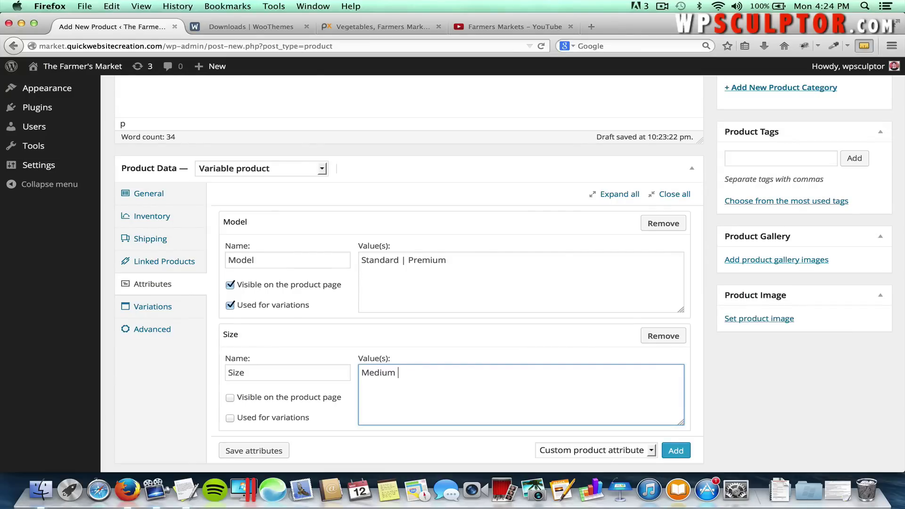
type("| Large")
left_click(231, 398)
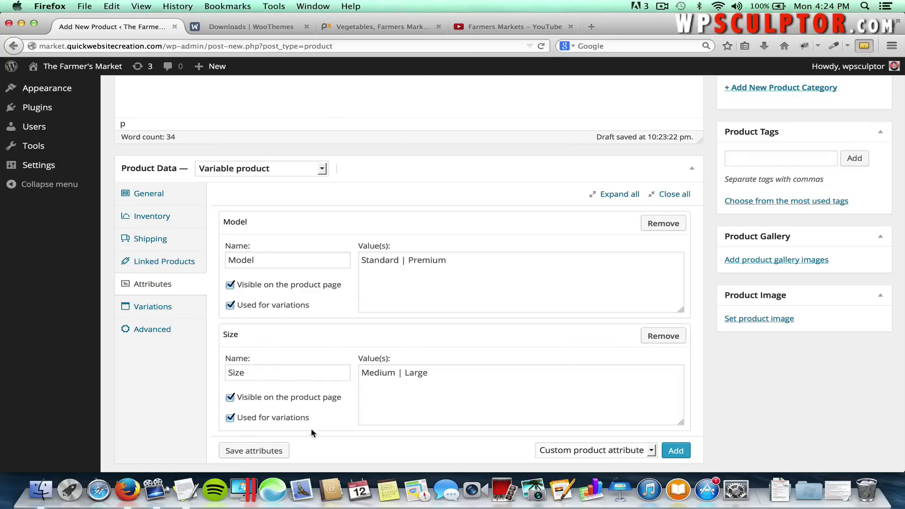
left_click(278, 450)
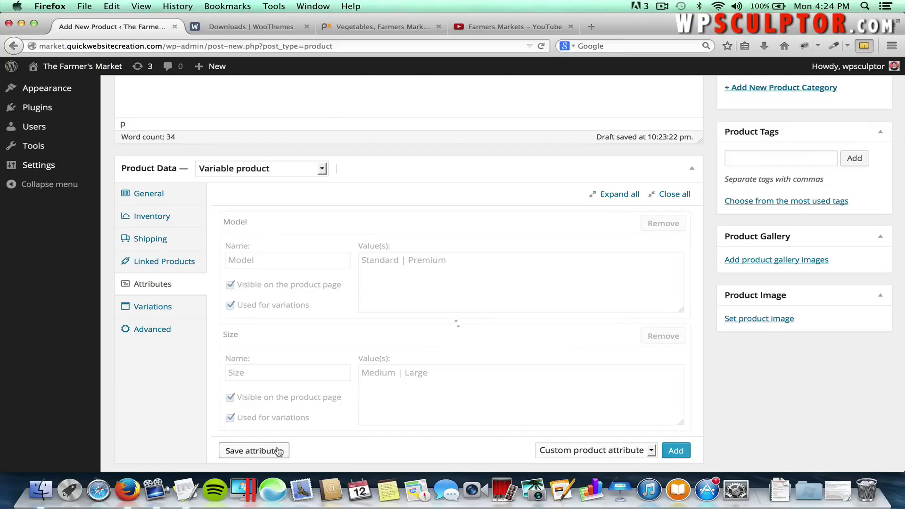
scroll(331, 409, "down", 2)
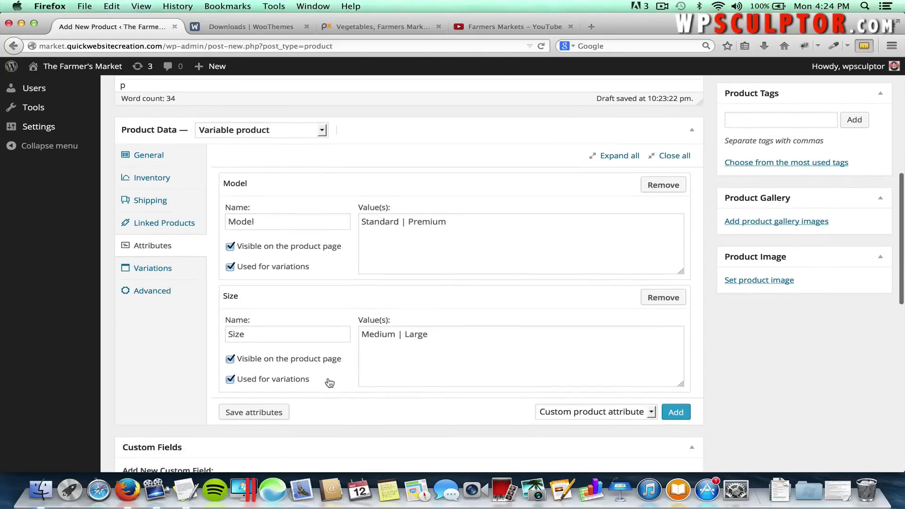
Link all variations to generate the four Model/Size combinations, then review the list.
left_click(157, 268)
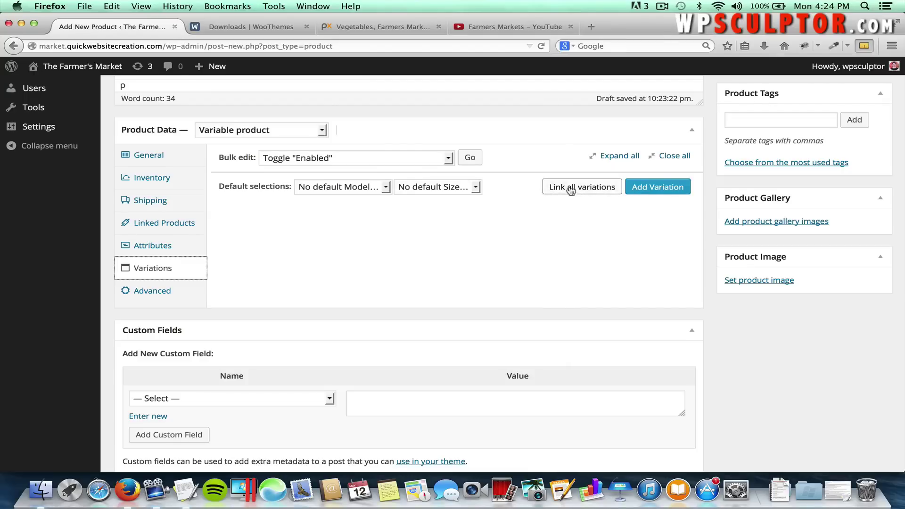
left_click(567, 186)
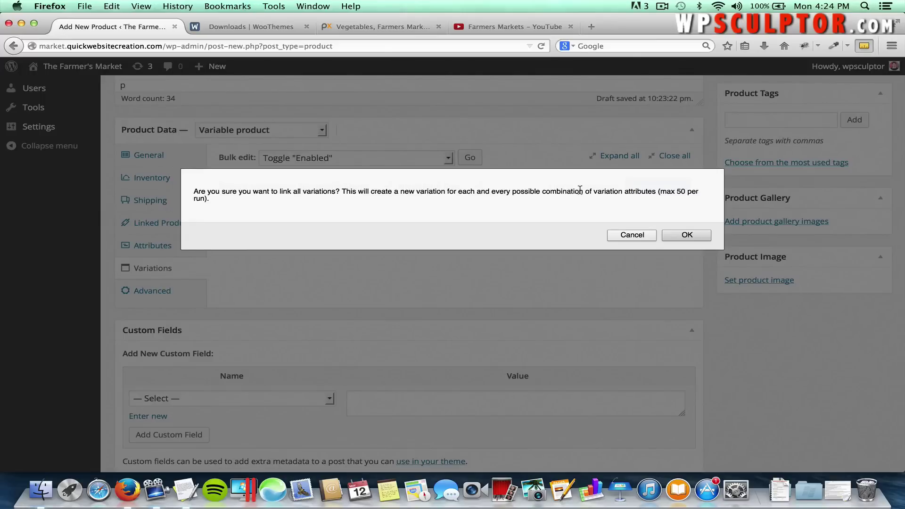
left_click(686, 236)
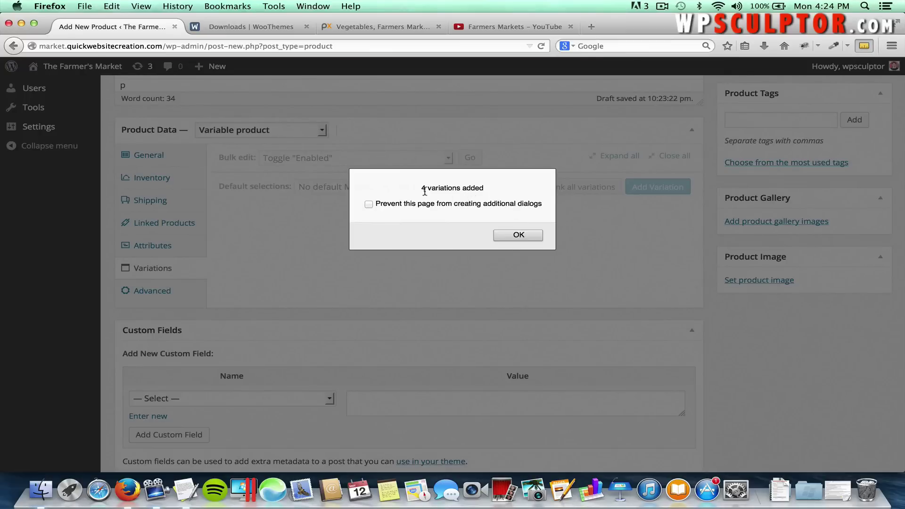
left_click(508, 235)
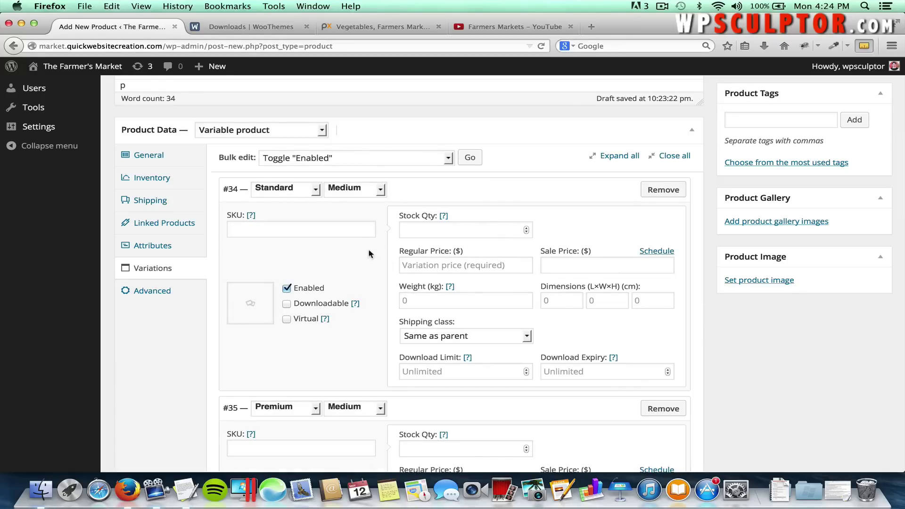
scroll(330, 264, "down", 5)
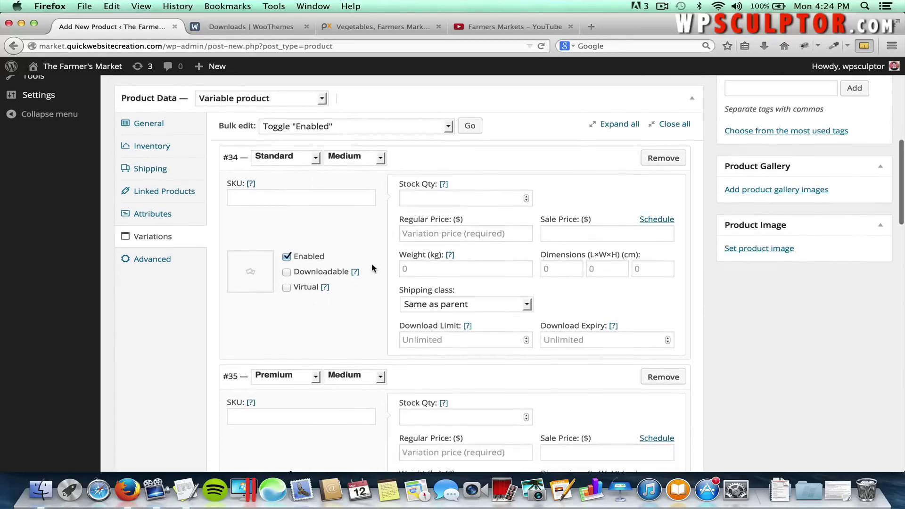
scroll(370, 338, "down", 2)
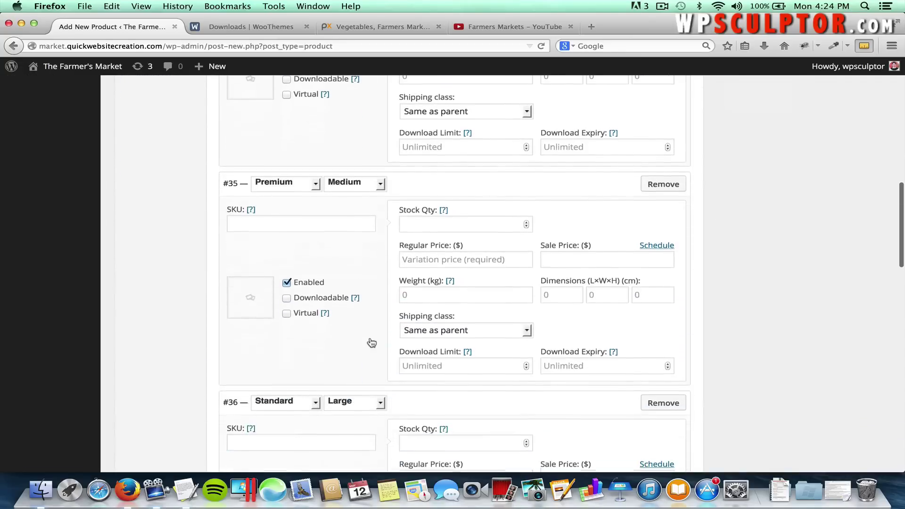
scroll(348, 429, "down", 3)
scroll(349, 429, "down", 3)
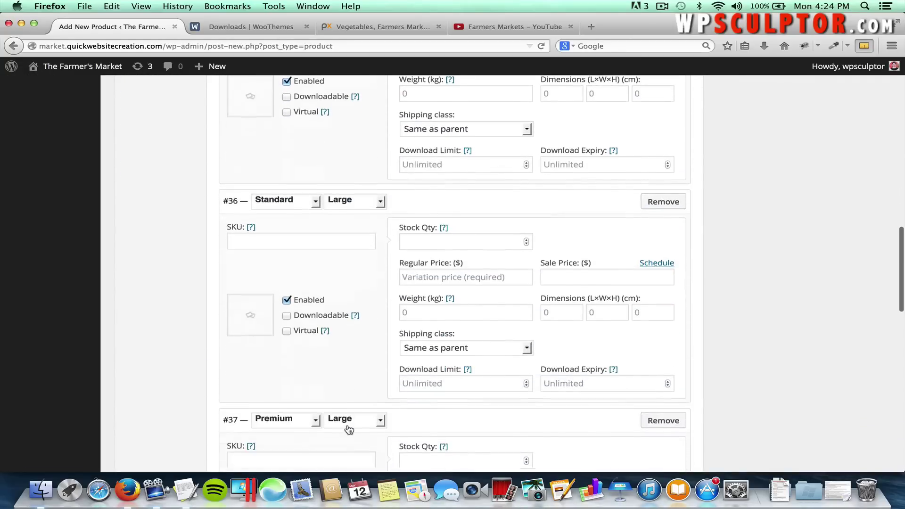
scroll(386, 426, "down", 4)
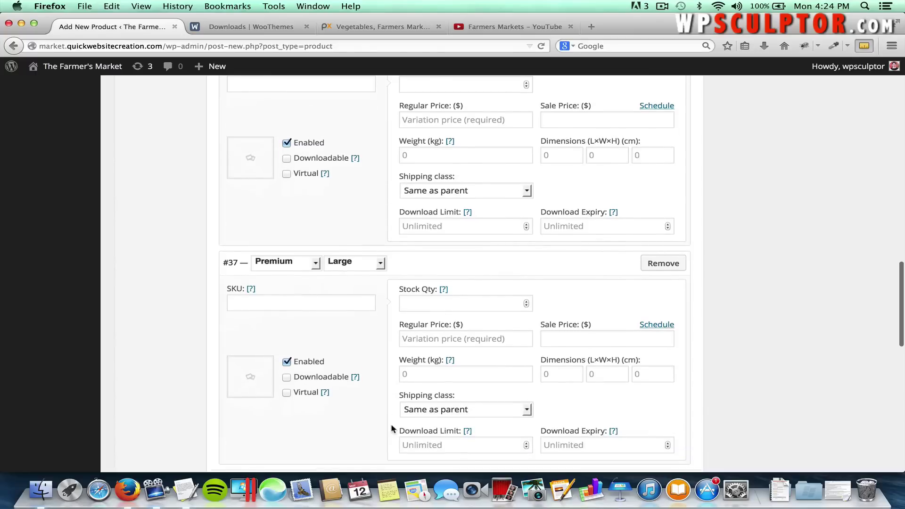
scroll(780, 303, "up", 4)
scroll(780, 302, "up", 3)
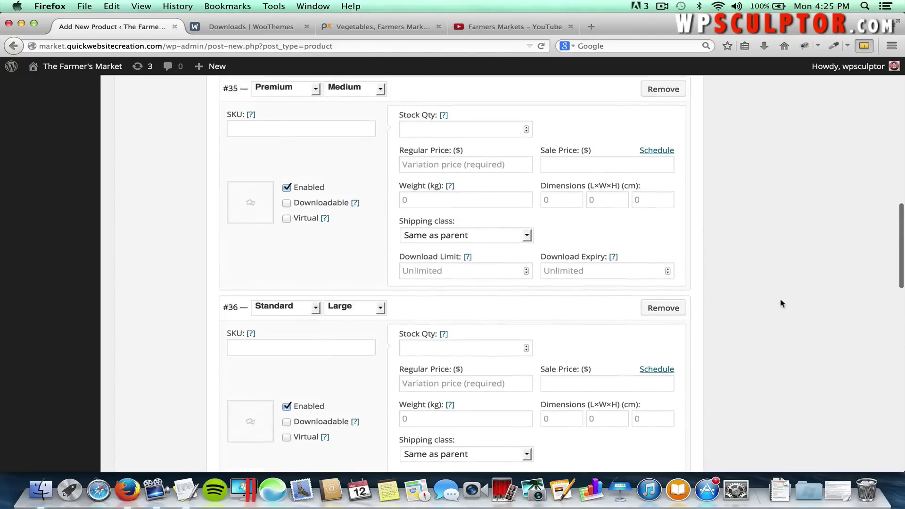
scroll(780, 303, "up", 5)
scroll(780, 299, "up", 4)
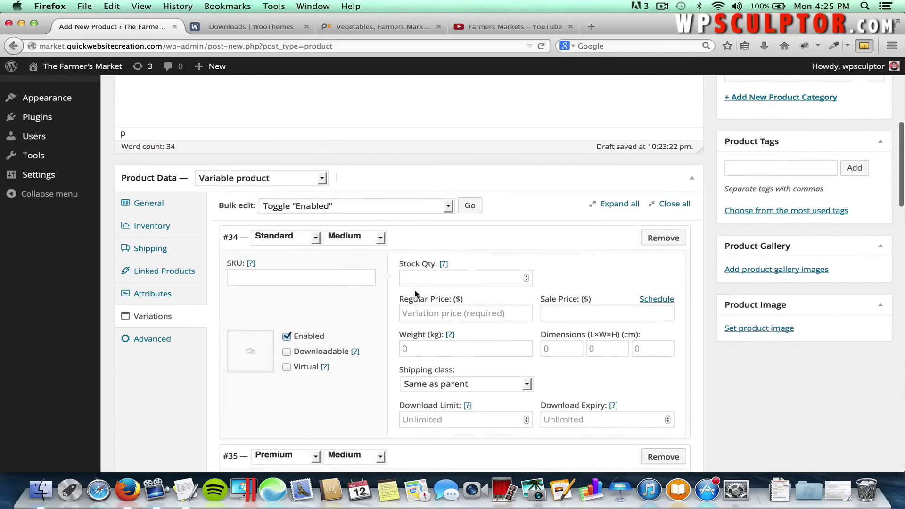
Give variation #34 (Standard / Medium) a regular price of 15 and the uploaded Standard Coffee Grinder.jpg image.
left_click(429, 314)
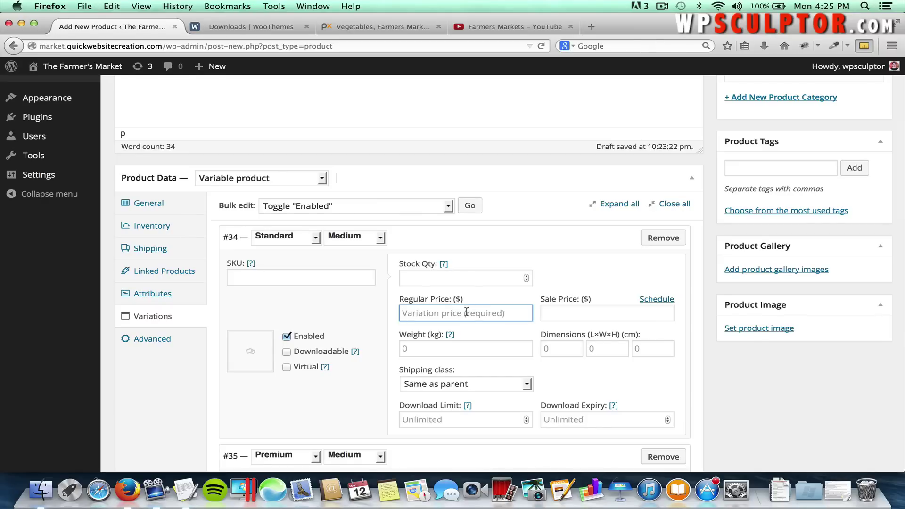
type("15")
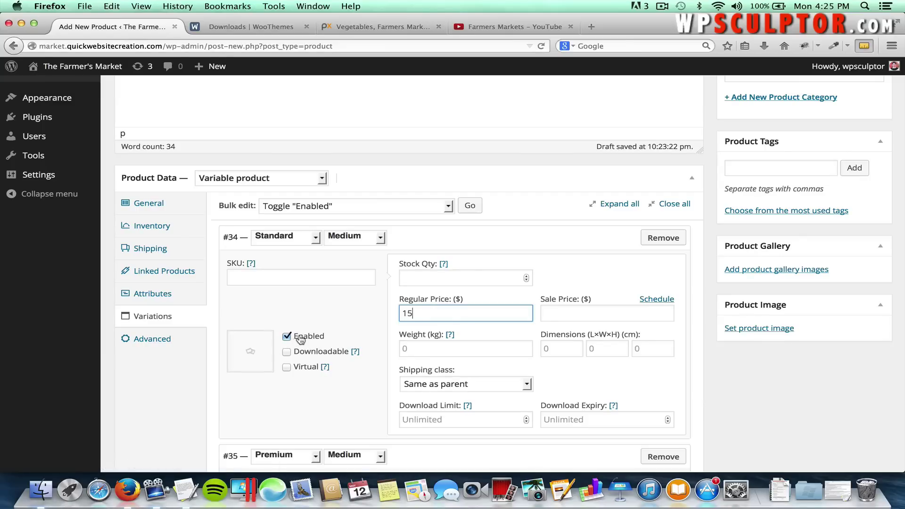
left_click(251, 353)
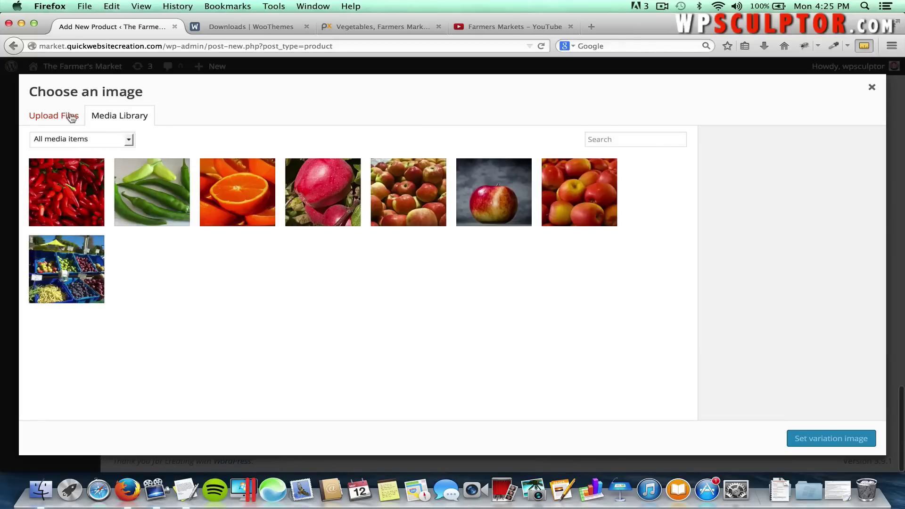
left_click(68, 116)
left_click(441, 286)
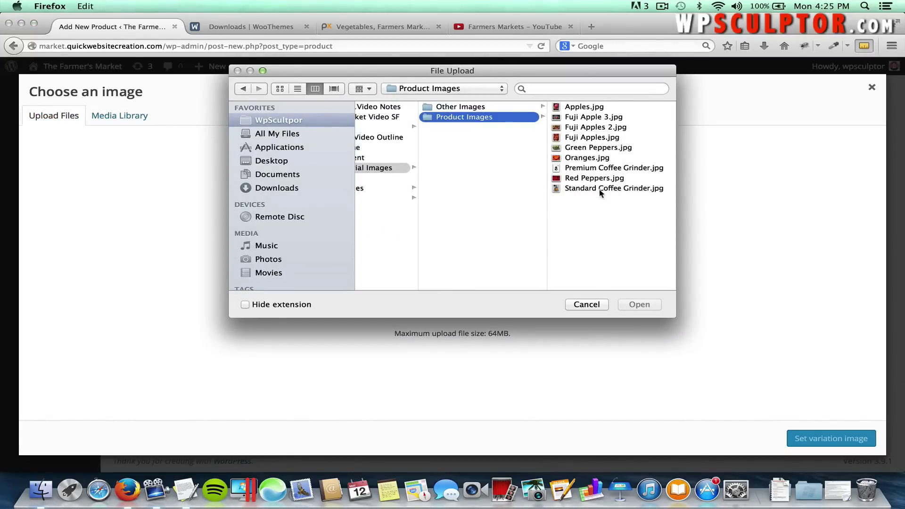
left_click(601, 190)
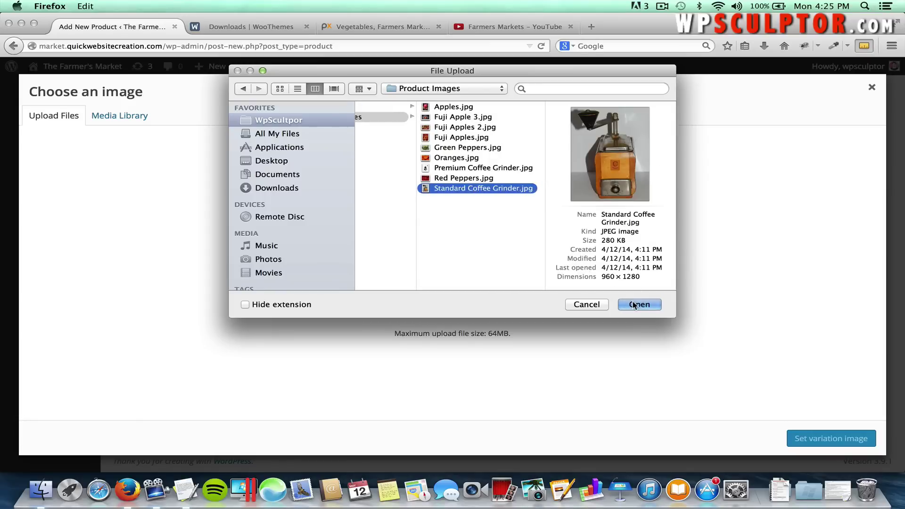
left_click(633, 305)
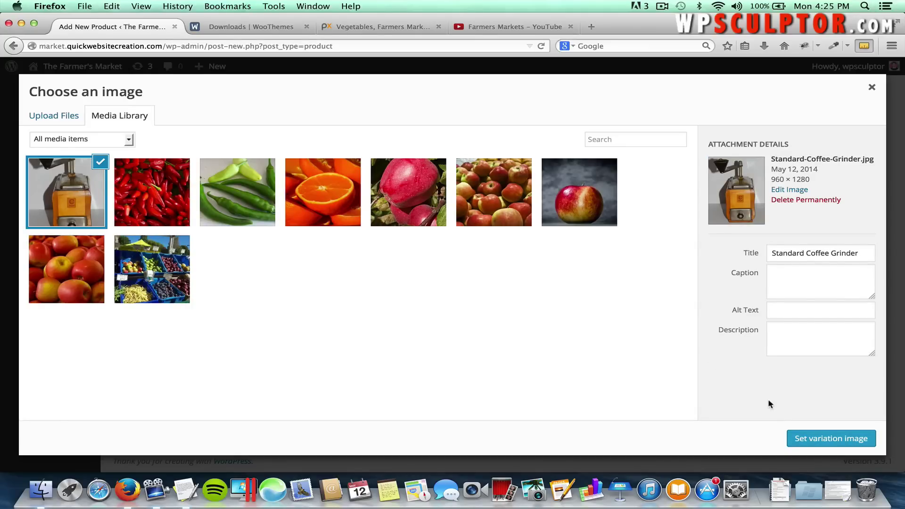
left_click(808, 443)
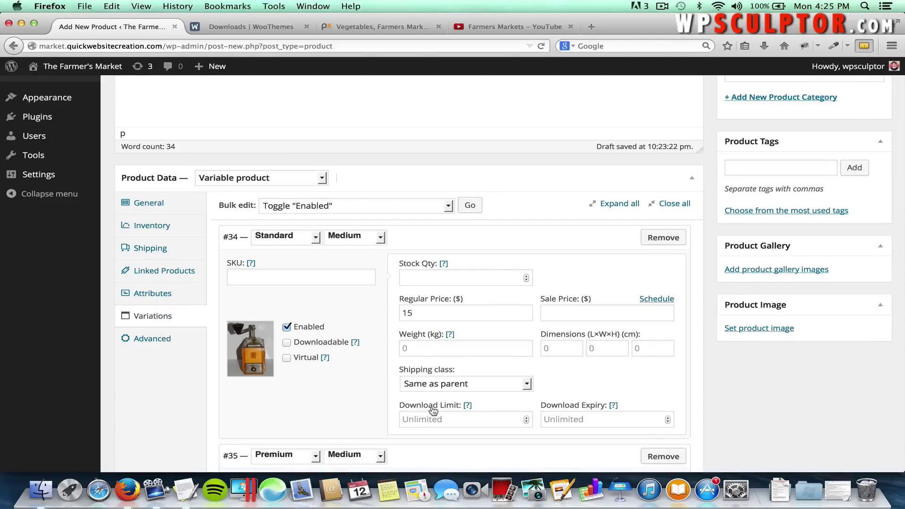
Give variation #35 (Premium / Medium) a regular price of 25 and the uploaded Premium Coffee Grinder.jpg image.
scroll(366, 399, "down", 5)
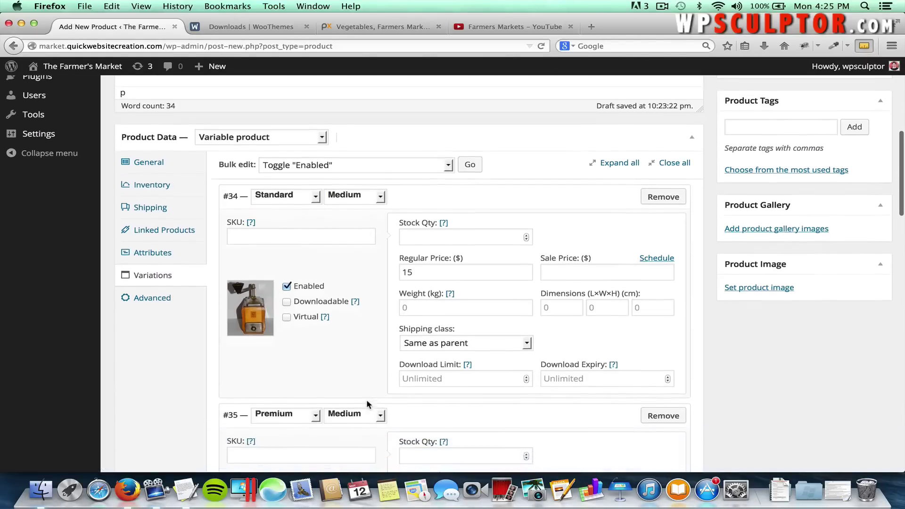
scroll(366, 400, "down", 2)
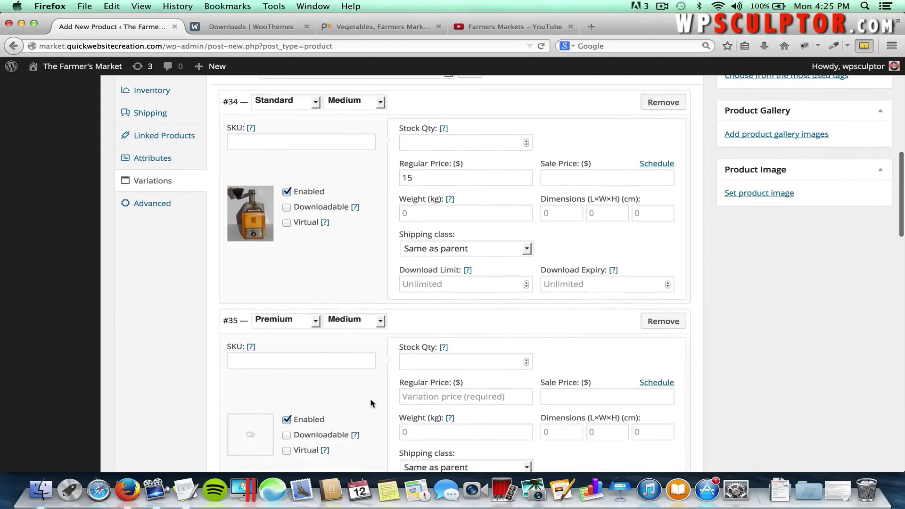
left_click(415, 388)
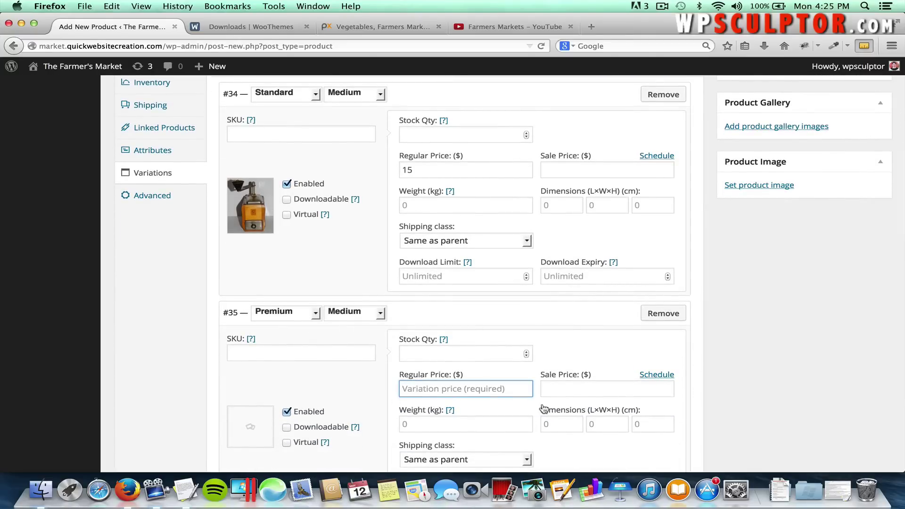
scroll(543, 408, "up", 1)
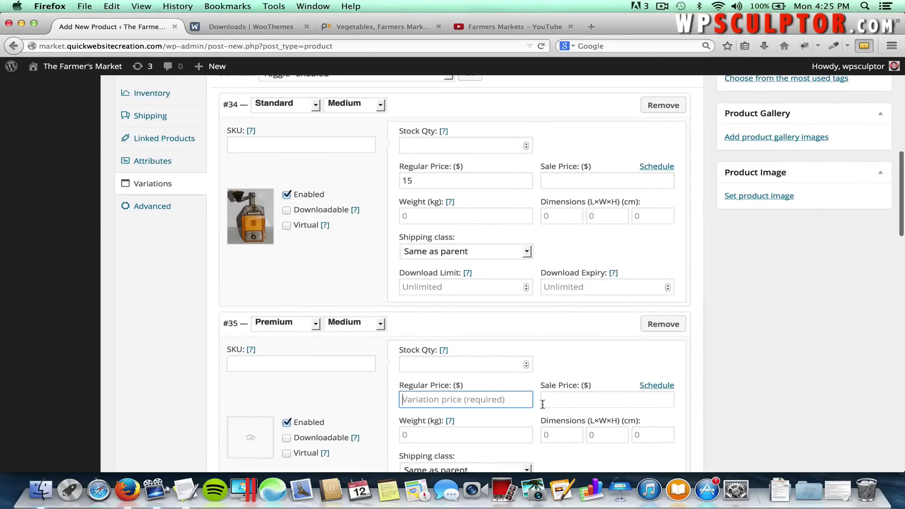
type("25")
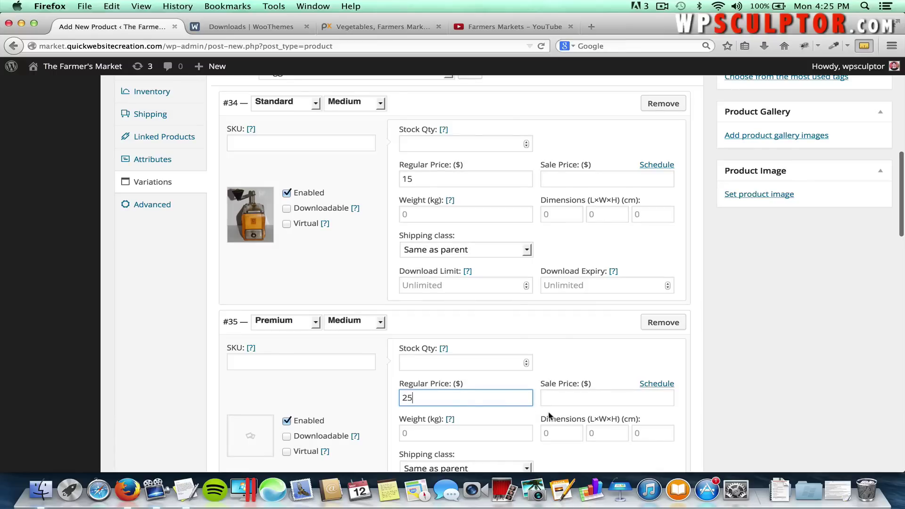
left_click(253, 438)
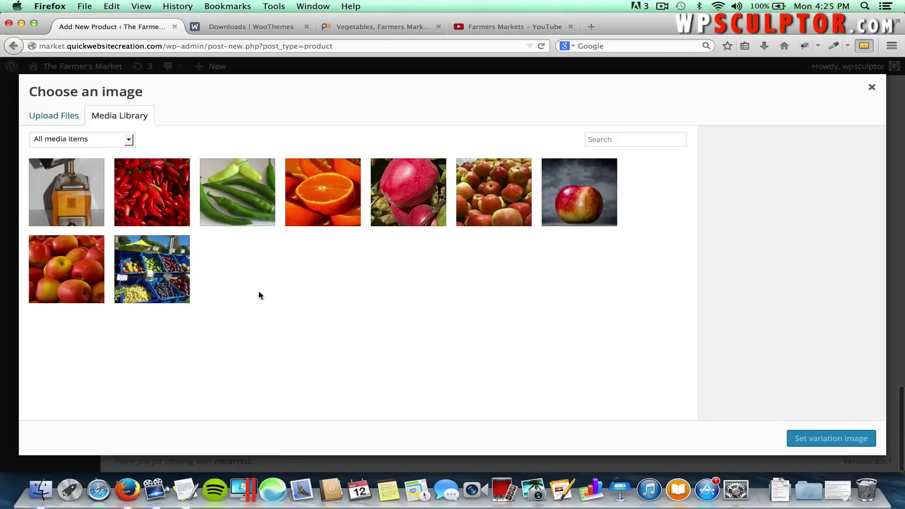
left_click(59, 115)
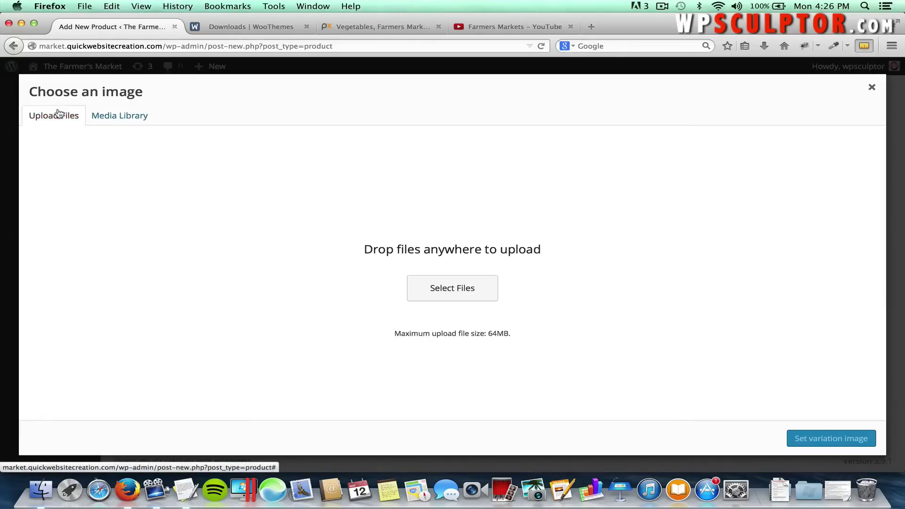
left_click(427, 292)
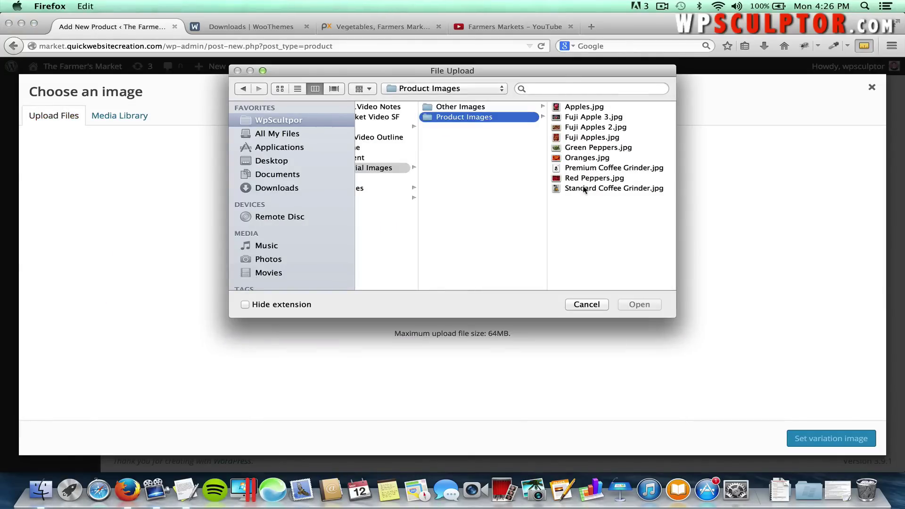
left_click(586, 167)
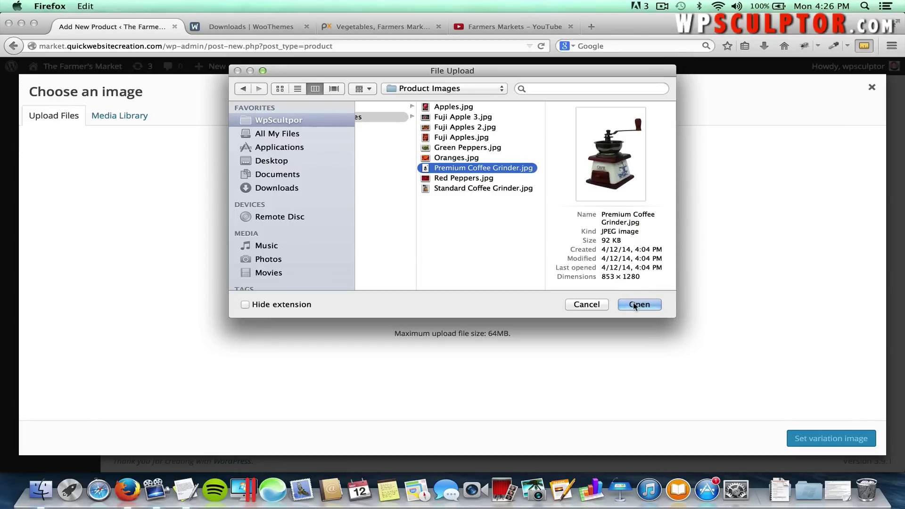
left_click(635, 304)
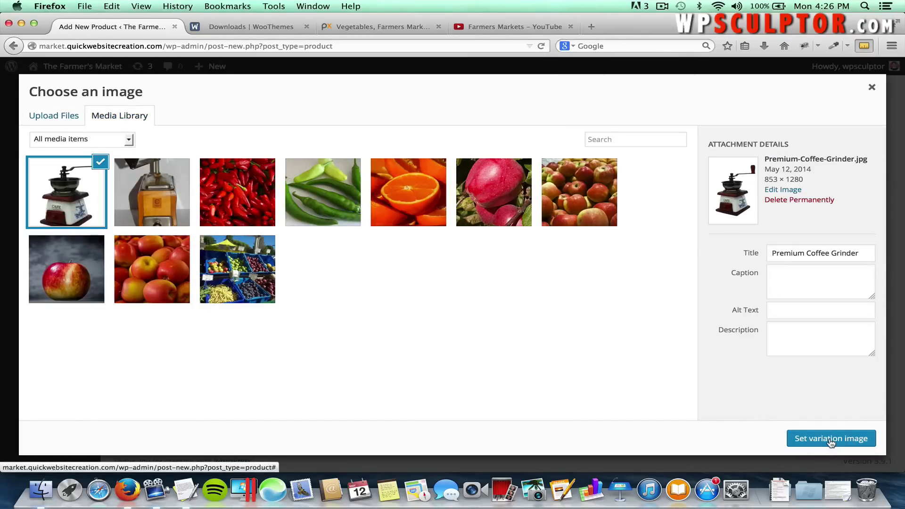
left_click(831, 440)
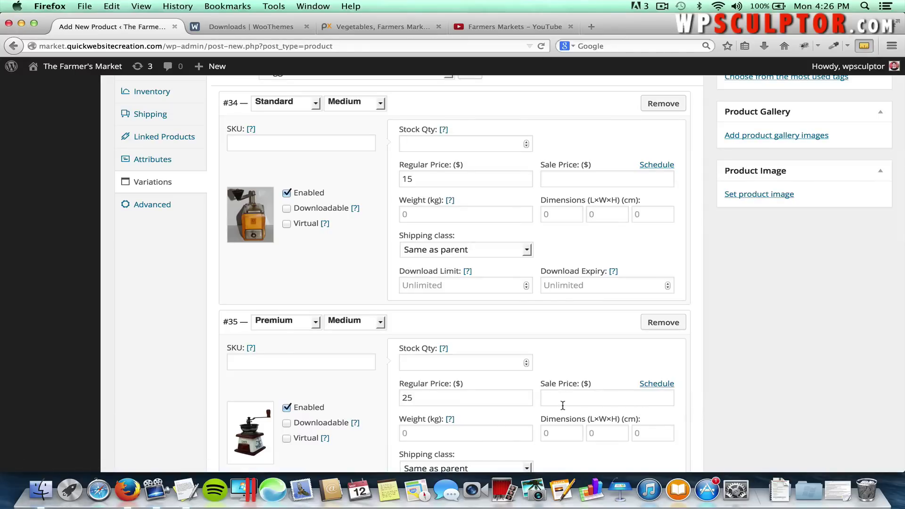
scroll(471, 419, "down", 5)
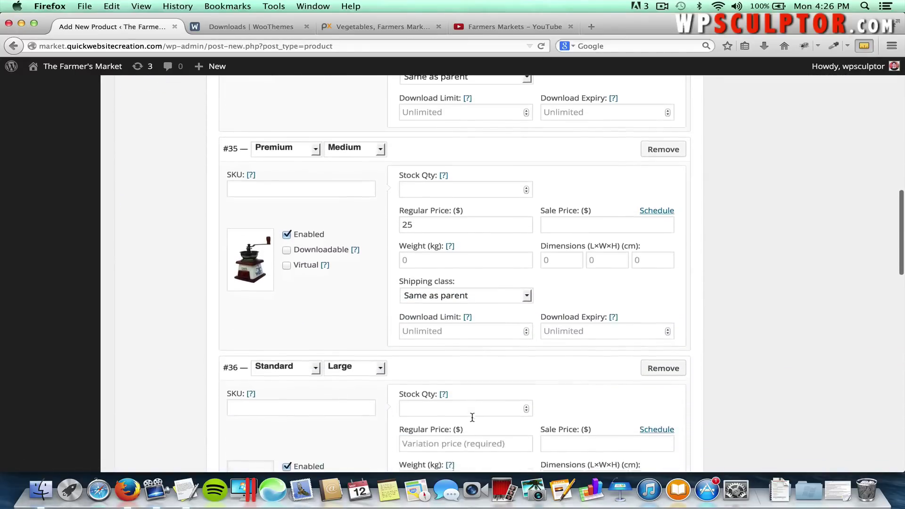
Price the Standard / Large variation (#36) at 20 and set its grinder image from the library.
scroll(471, 417, "down", 1)
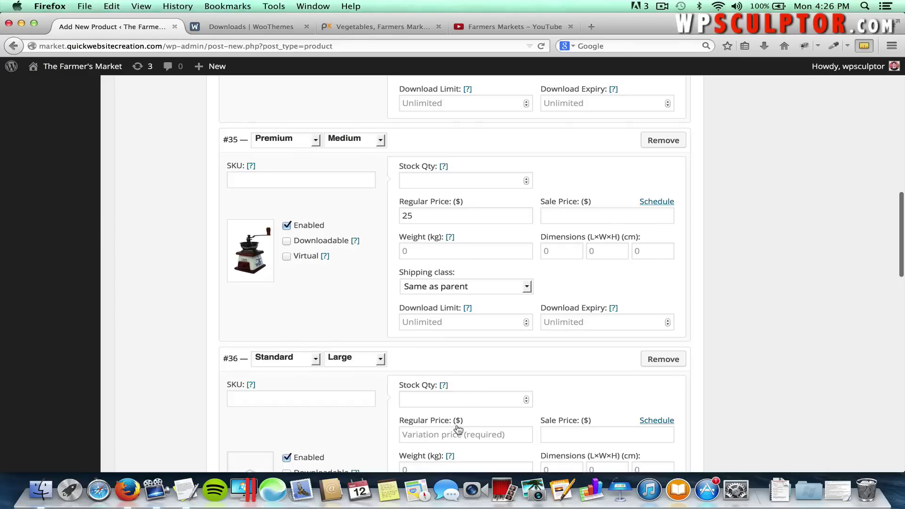
left_click(454, 432)
type("20")
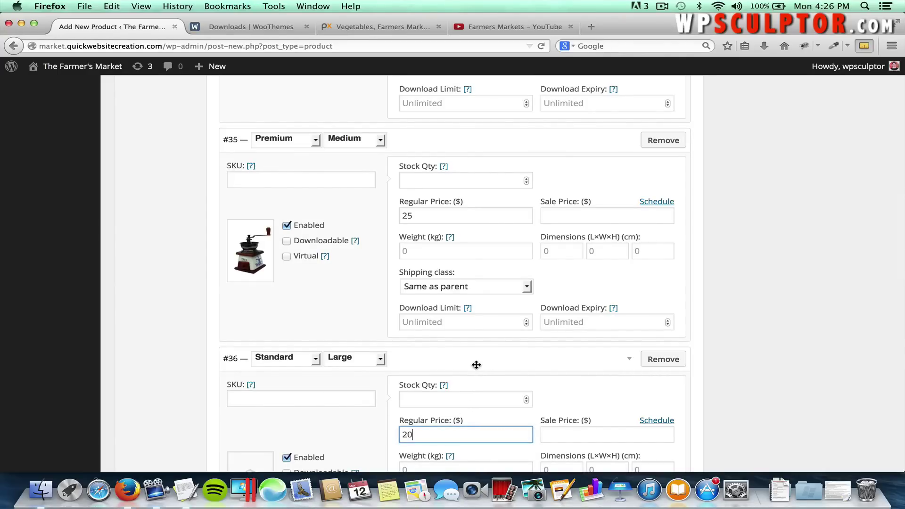
scroll(295, 434, "down", 3)
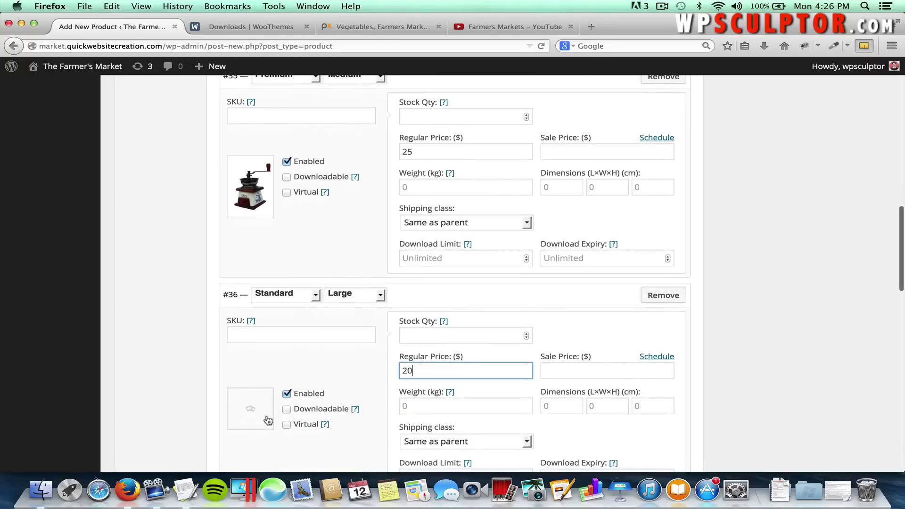
left_click(251, 409)
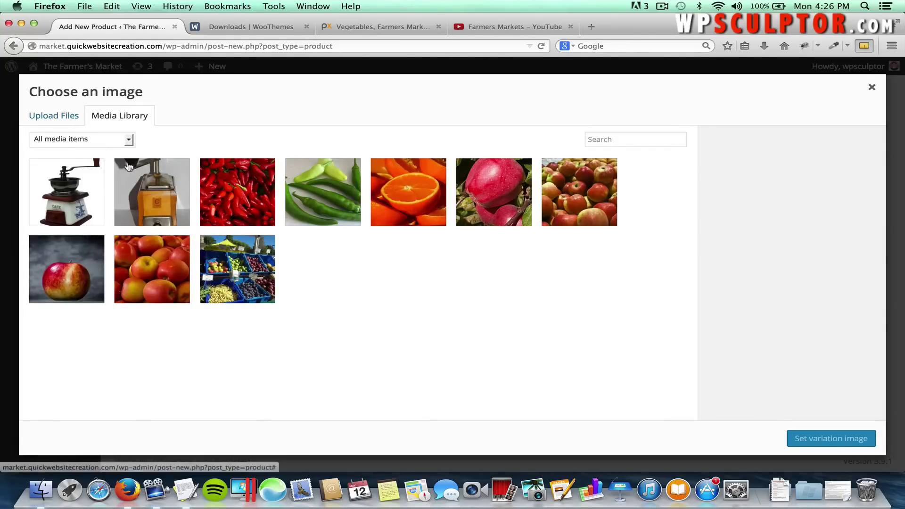
left_click(151, 180)
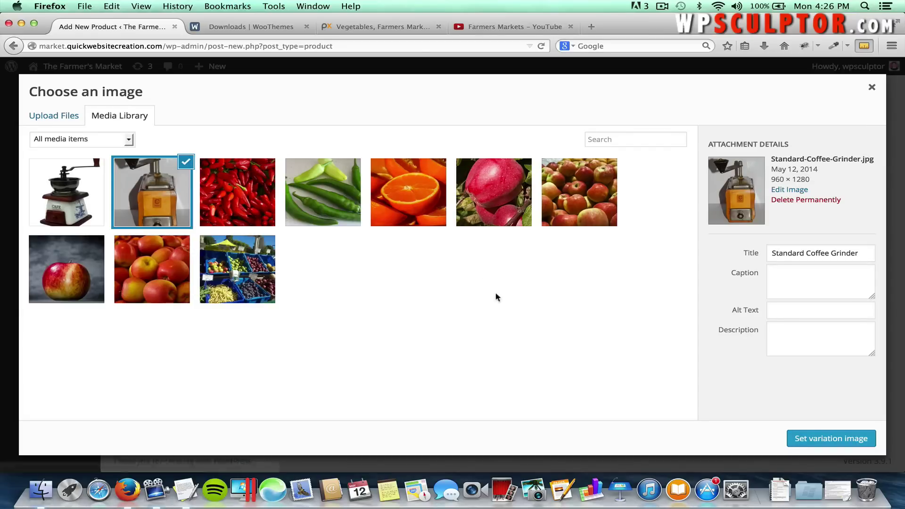
left_click(820, 439)
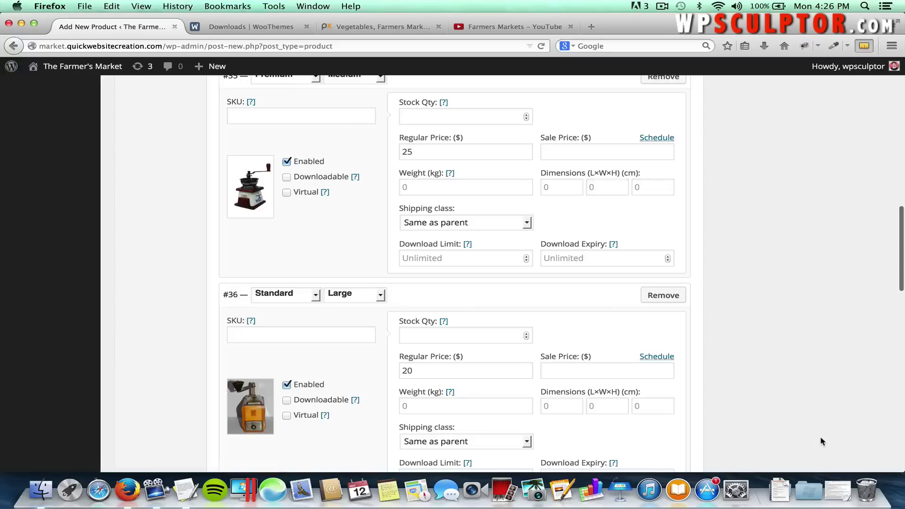
Price the Premium / Large variation (#37) at 30 and set the Premium Coffee Grinder image.
scroll(730, 416, "down", 5)
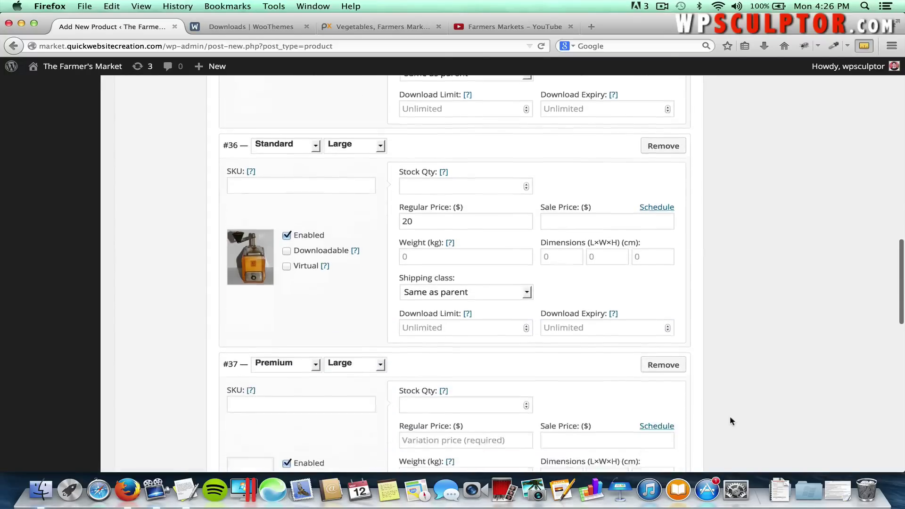
scroll(668, 408, "up", 4)
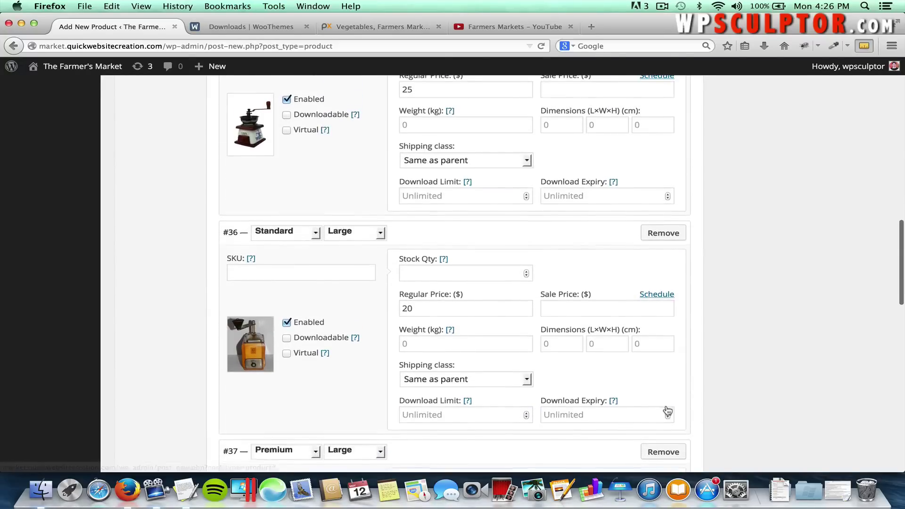
scroll(665, 404, "down", 5)
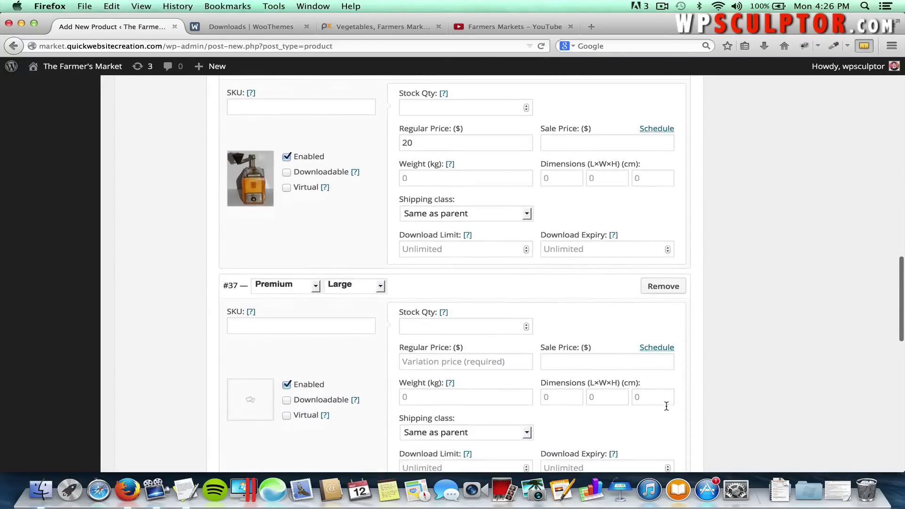
left_click(455, 313)
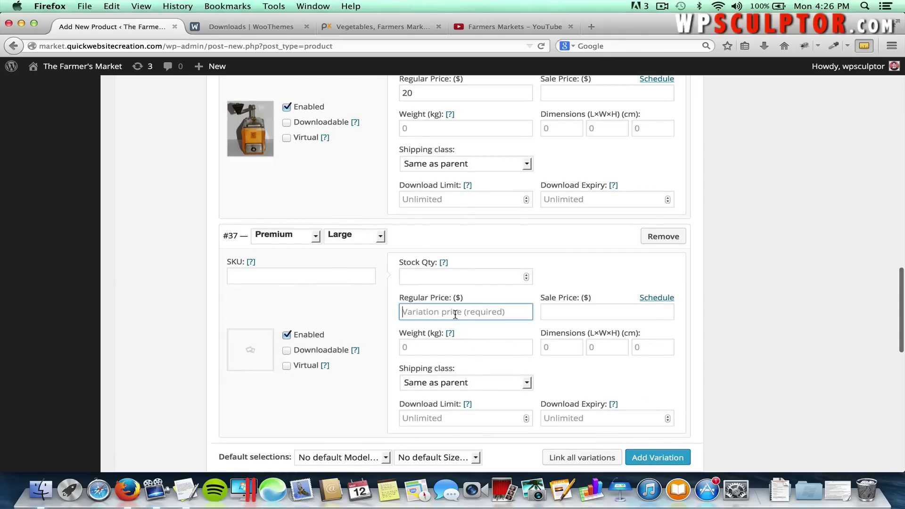
type("30")
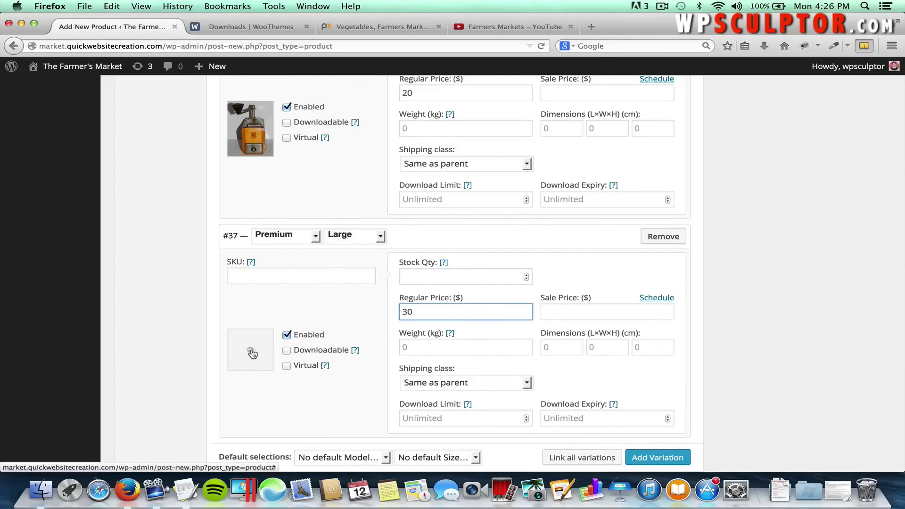
left_click(250, 349)
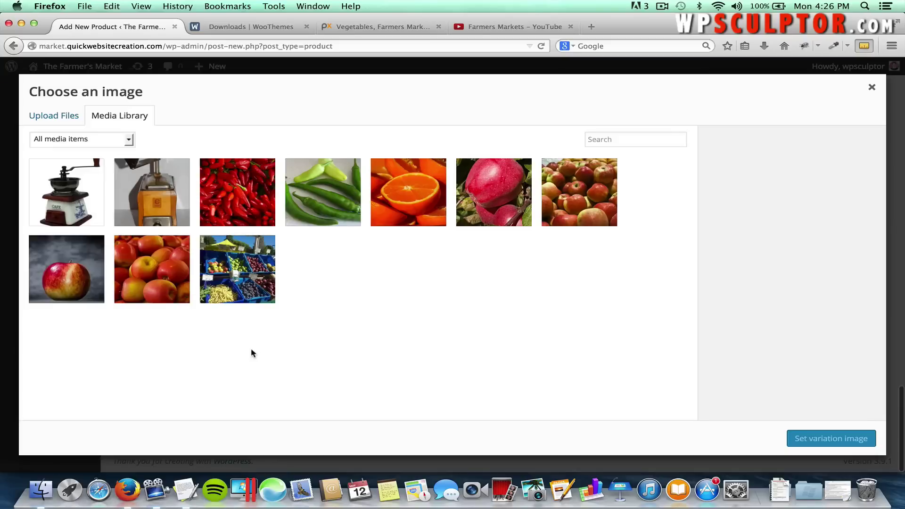
left_click(66, 194)
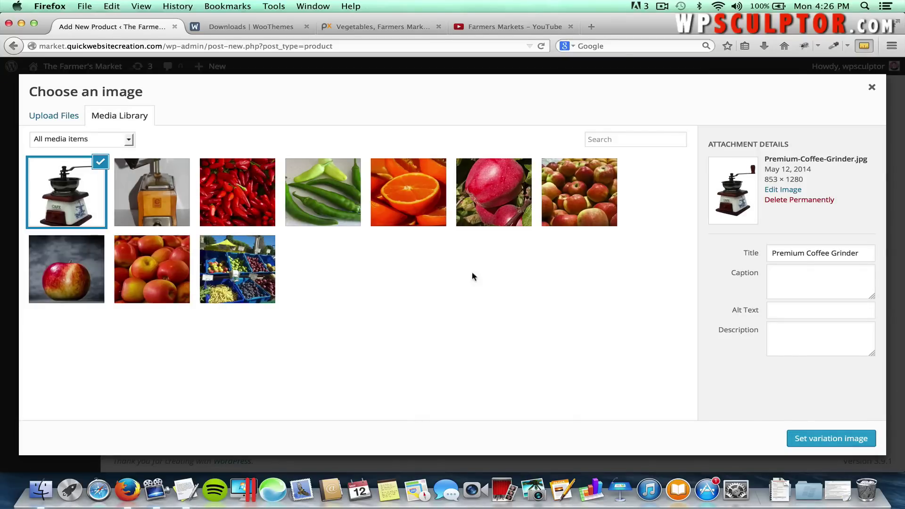
left_click(817, 439)
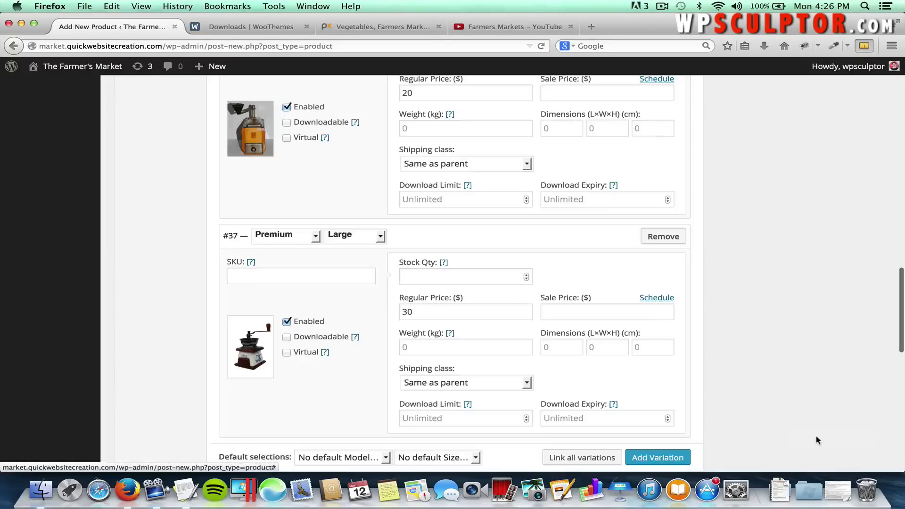
Set the default selections to Premium for Model and Large for Size.
scroll(735, 413, "down", 1)
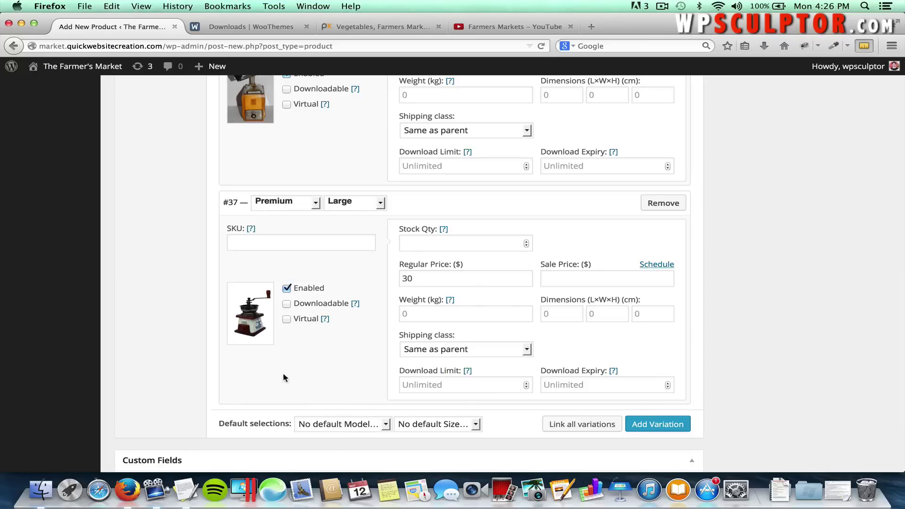
left_click(356, 426)
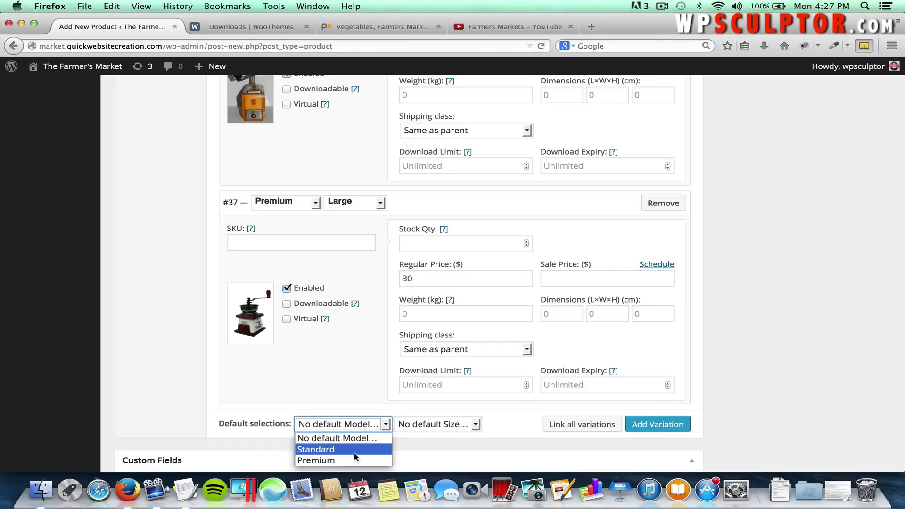
left_click(340, 456)
left_click(424, 425)
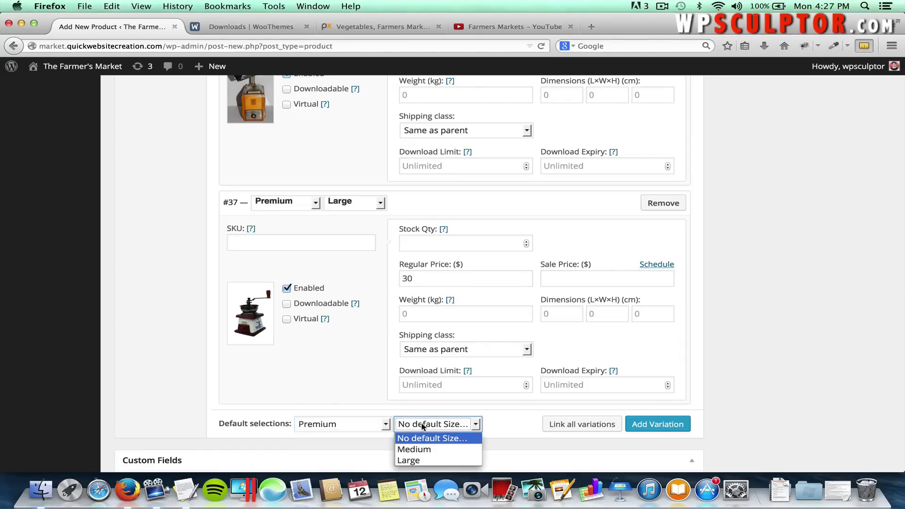
left_click(421, 469)
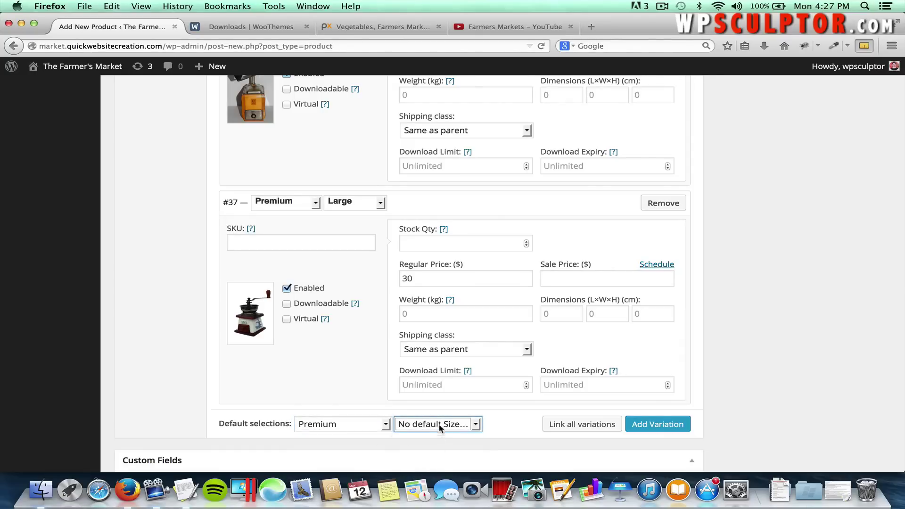
left_click(441, 425)
left_click(434, 461)
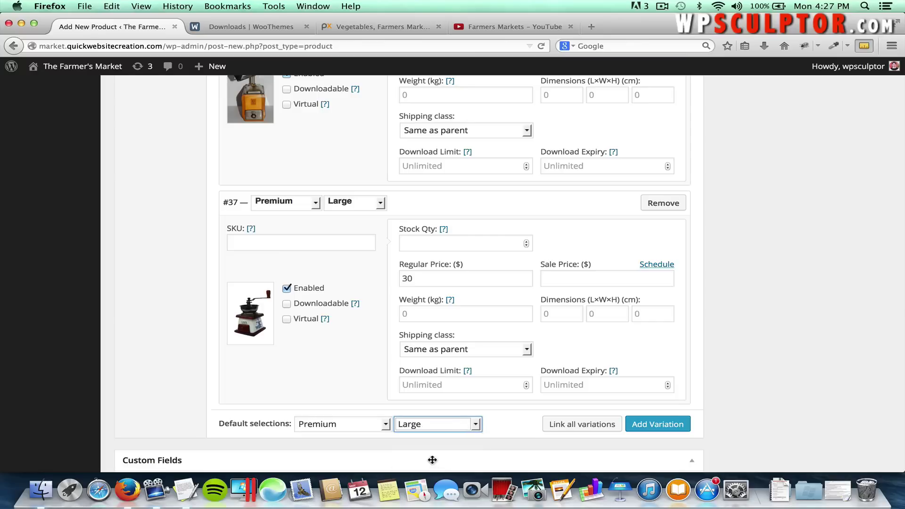
left_click(495, 431)
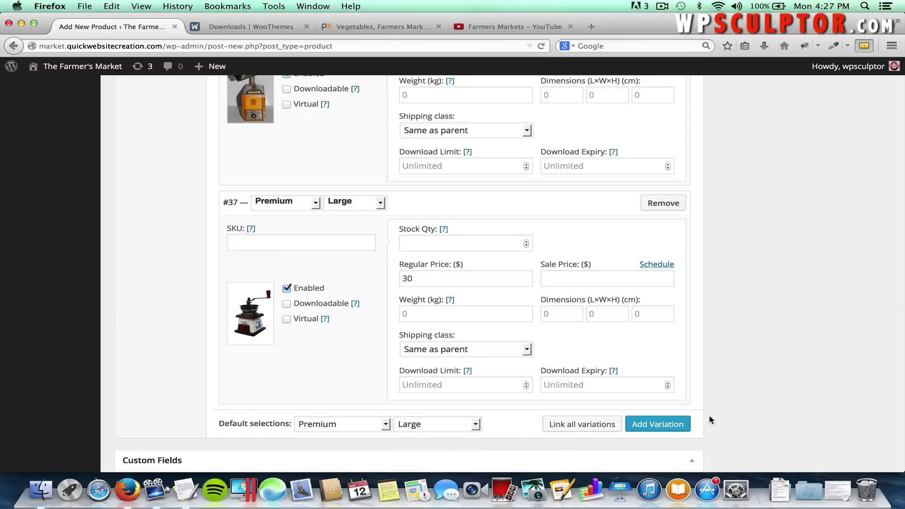
scroll(710, 417, "up", 8)
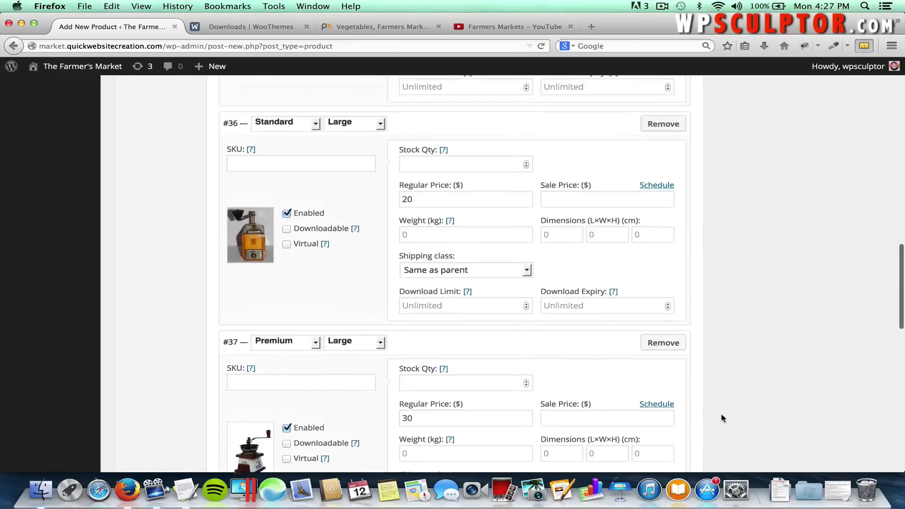
Create a new Kitchen Tools product category for the product.
scroll(722, 417, "up", 10)
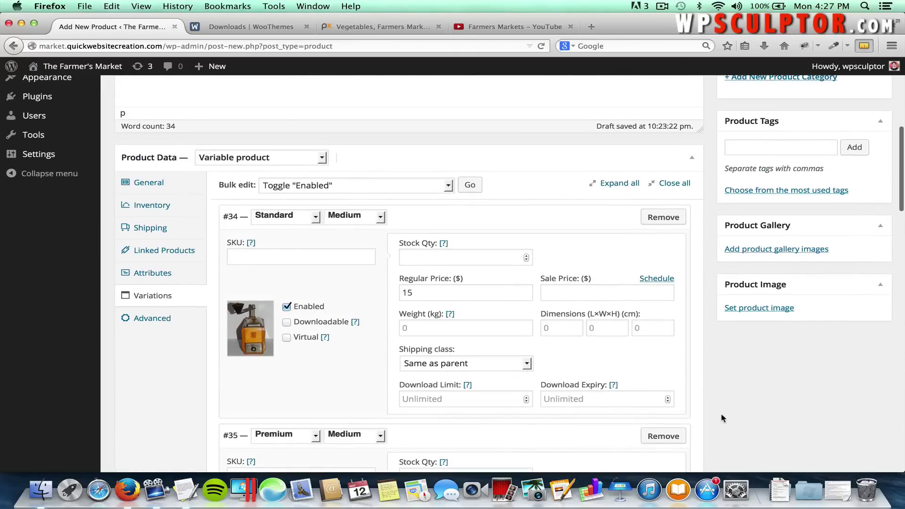
scroll(722, 418, "up", 3)
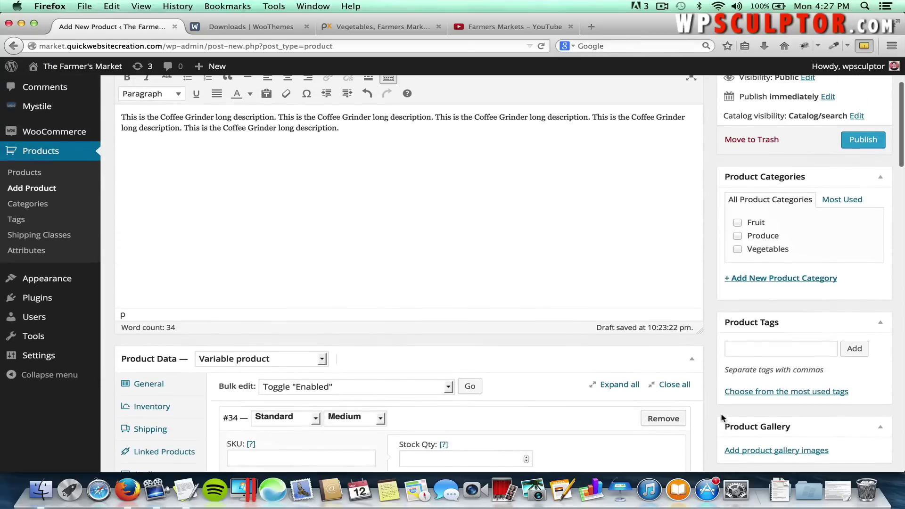
left_click(750, 281)
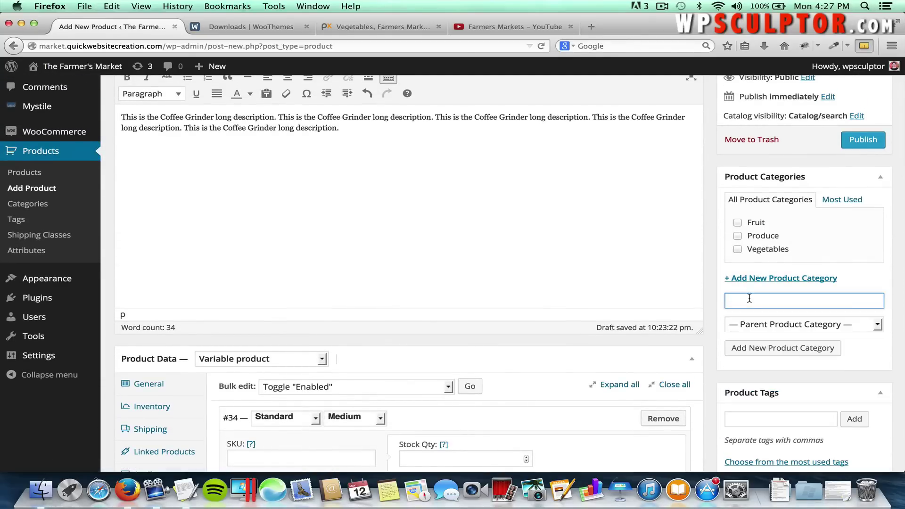
type("Kitchen Tools")
left_click(770, 352)
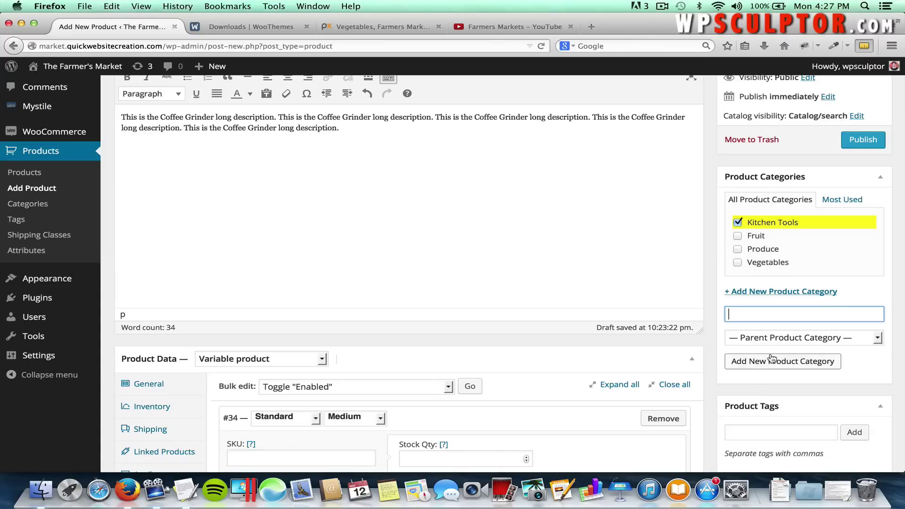
Set Premium Coffee Grinder as the main product image.
scroll(770, 354, "down", 5)
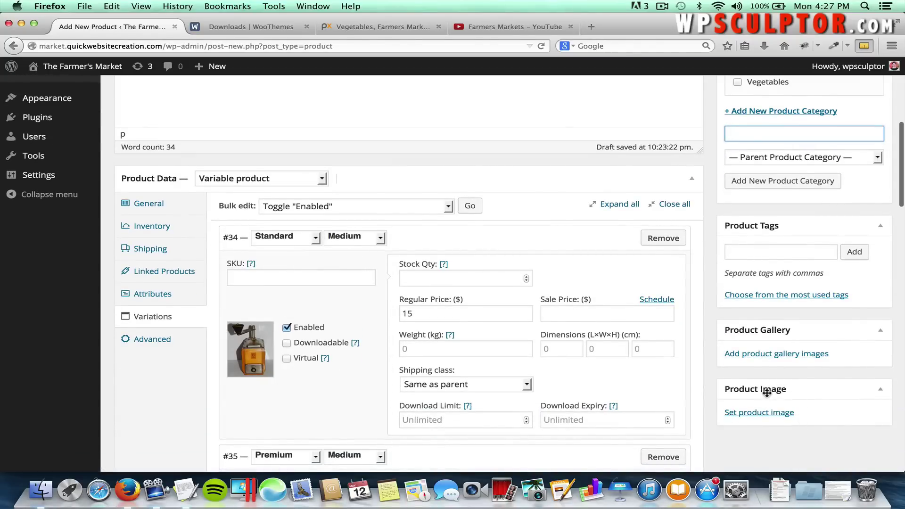
left_click(764, 414)
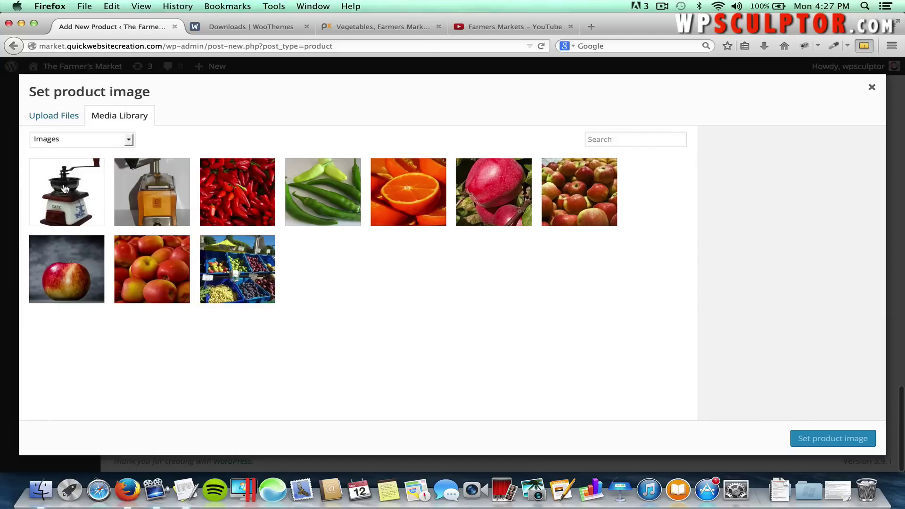
left_click(65, 188)
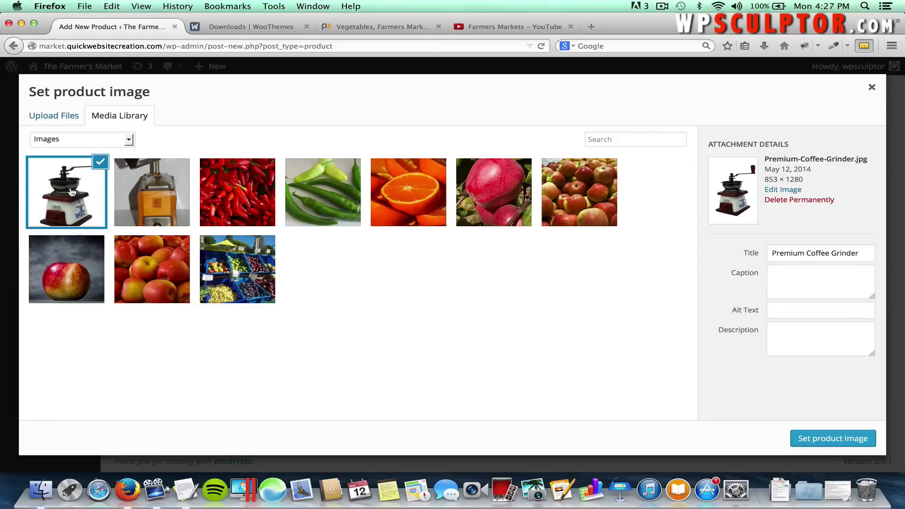
left_click(832, 439)
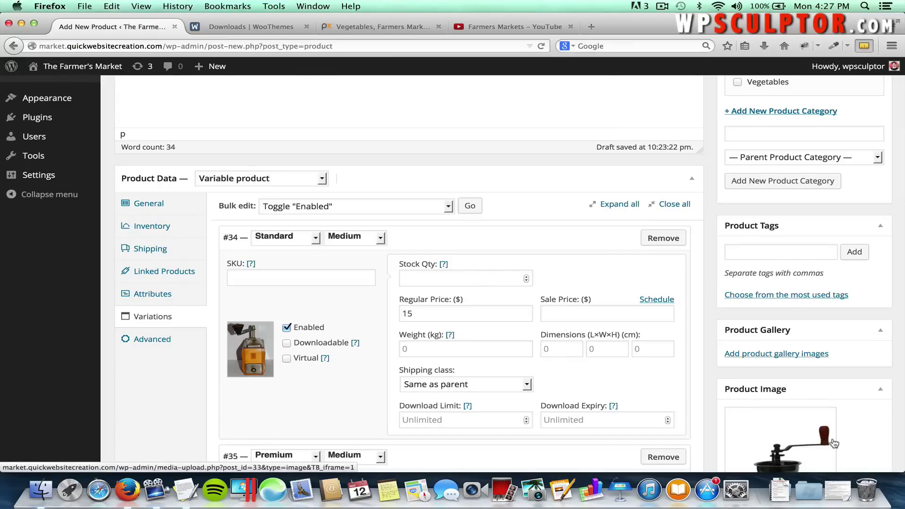
scroll(834, 443, "down", 15)
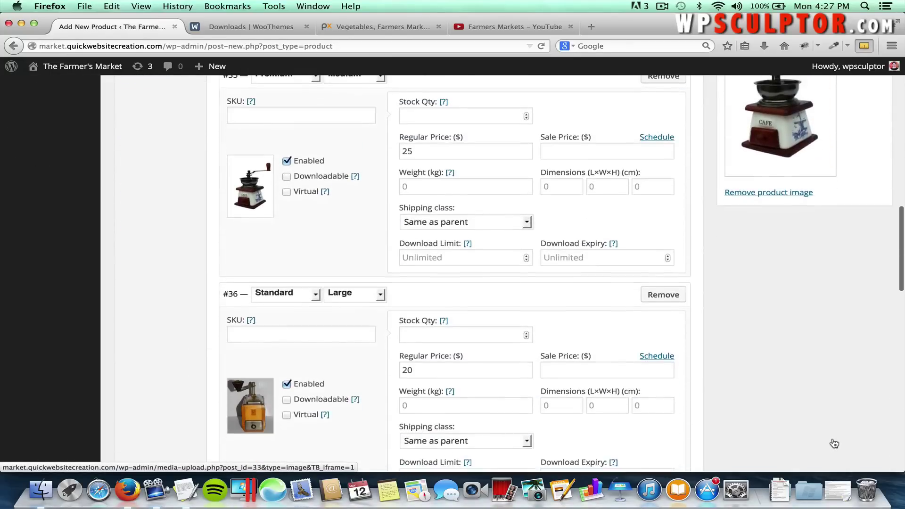
scroll(834, 443, "down", 3)
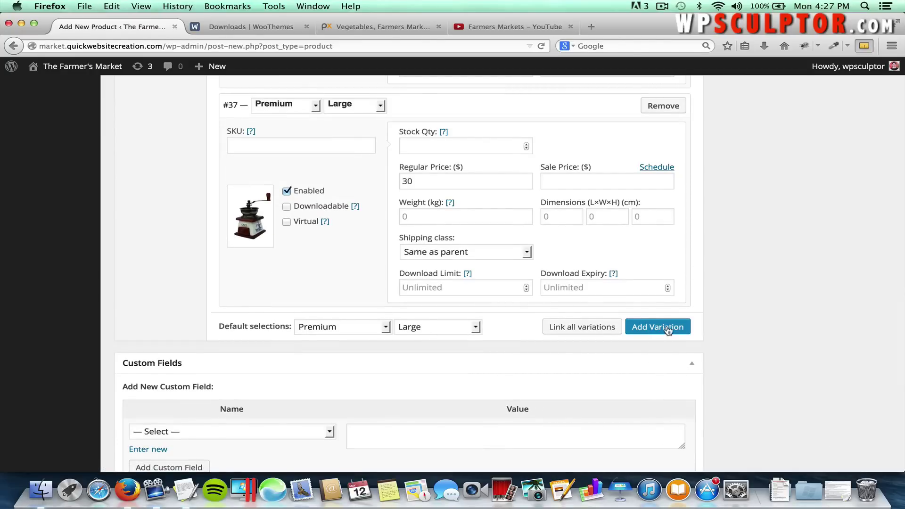
scroll(788, 211, "up", 15)
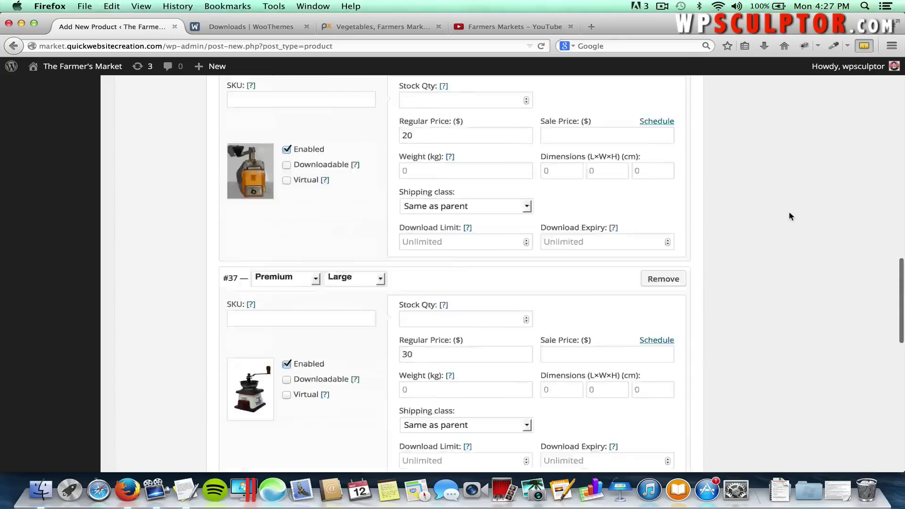
scroll(790, 222, "up", 4)
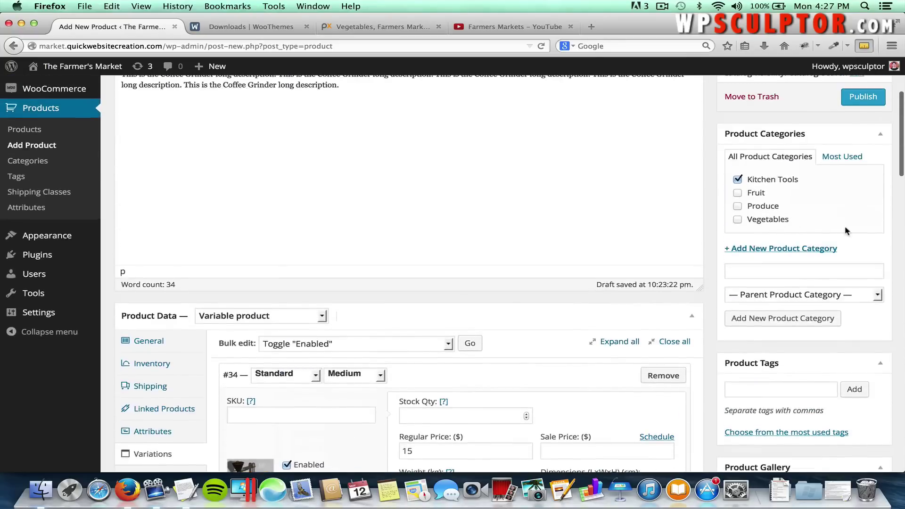
Publish the Coffee Grinder product and view its live page showing $15.00–$30.00.
left_click(859, 189)
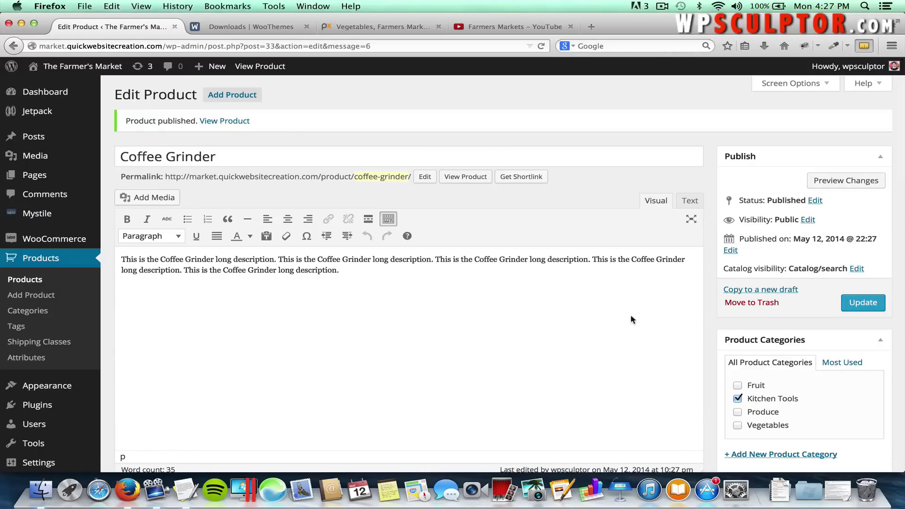
left_click(466, 179)
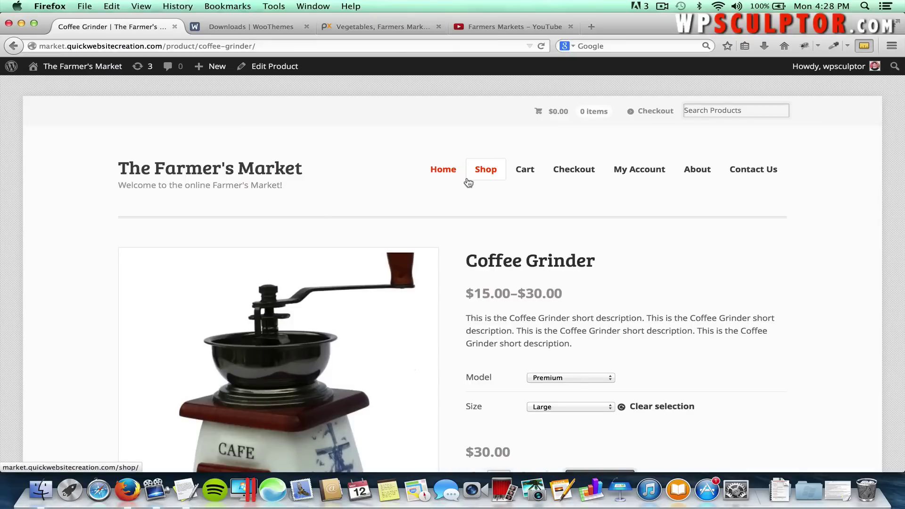
scroll(456, 344, "down", 3)
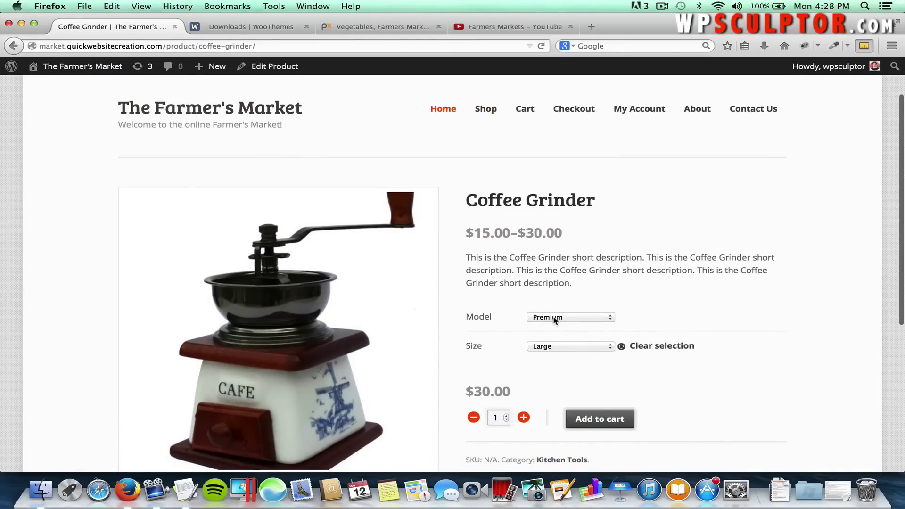
Try the Standard model in Medium, then Large size, and watch the price update.
left_click(566, 346)
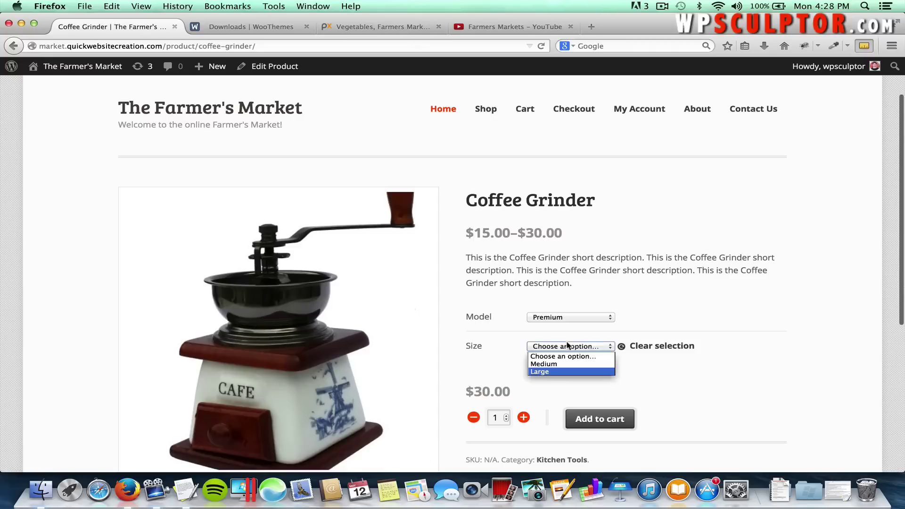
left_click(649, 320)
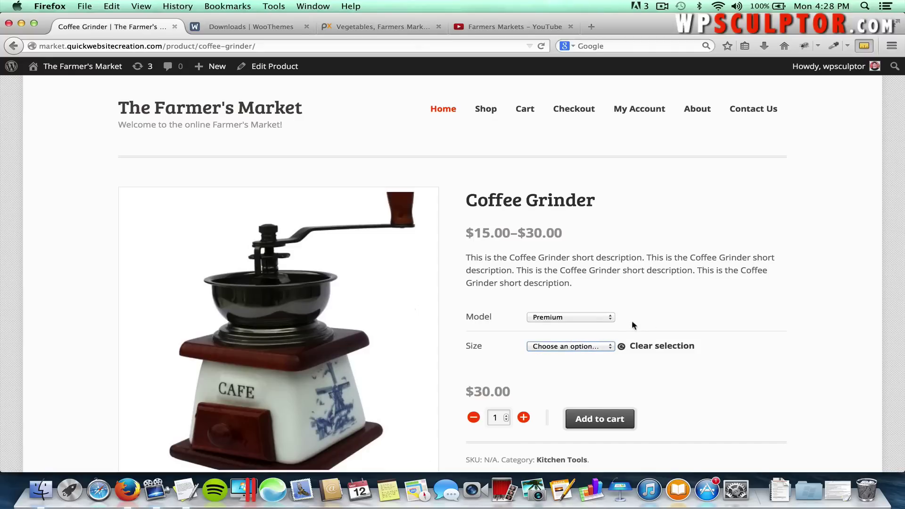
left_click(580, 318)
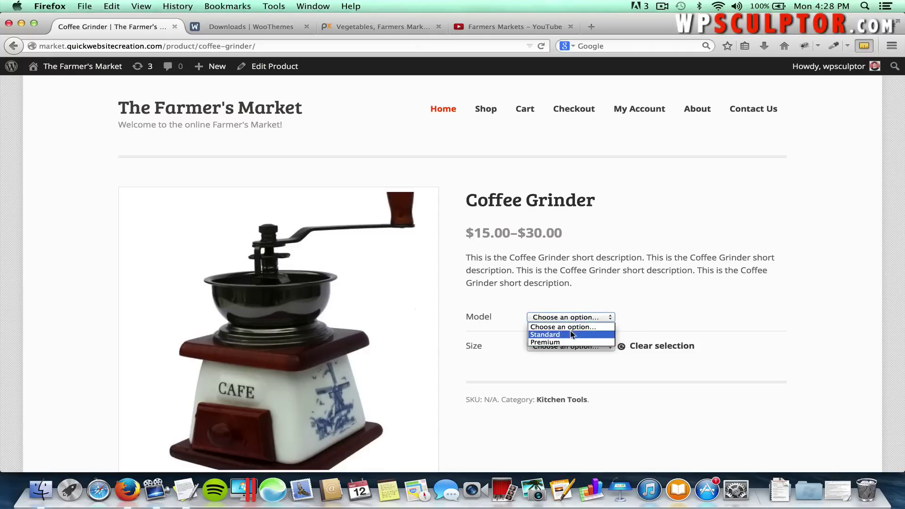
left_click(571, 334)
left_click(566, 348)
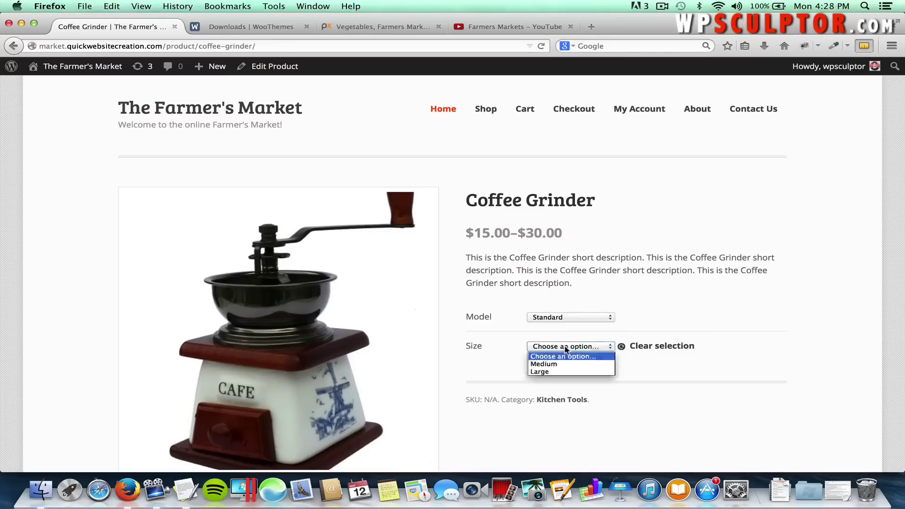
left_click(560, 364)
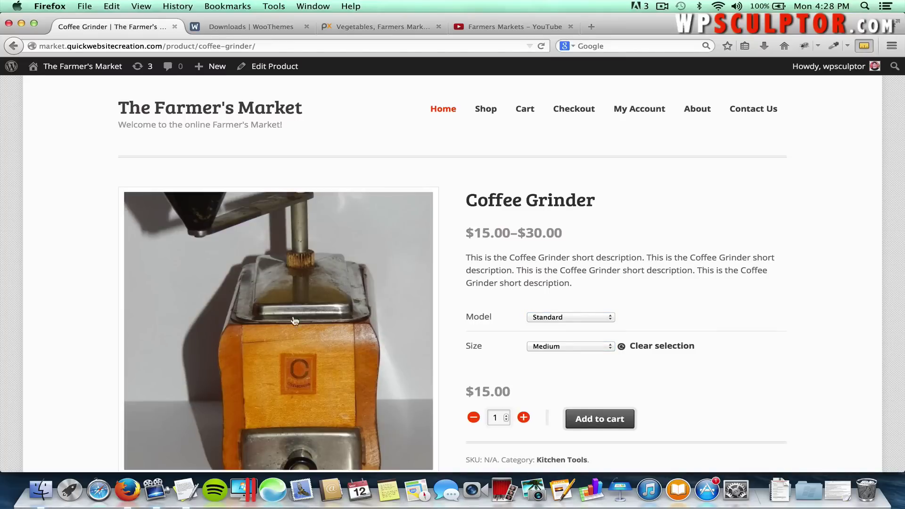
left_click(574, 346)
left_click(569, 372)
Switch to the Premium model in Medium size and check the $25.00 price.
left_click(545, 318)
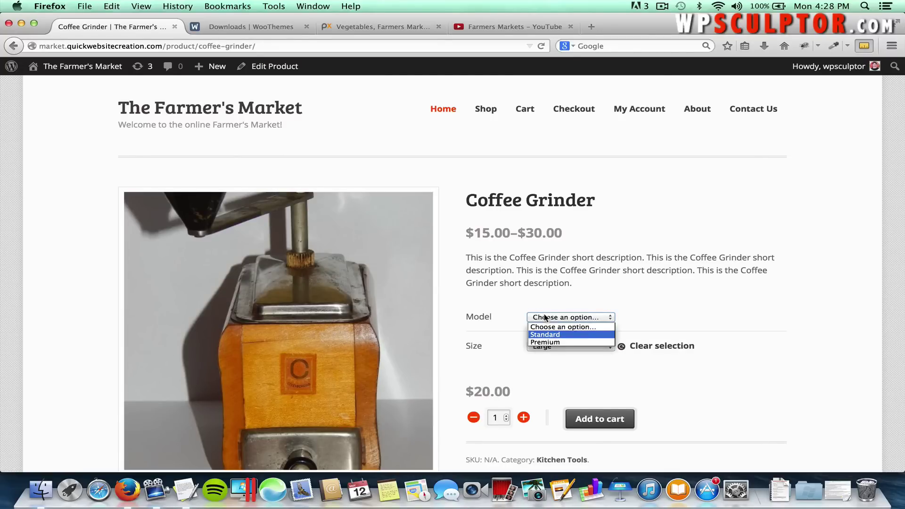
left_click(550, 344)
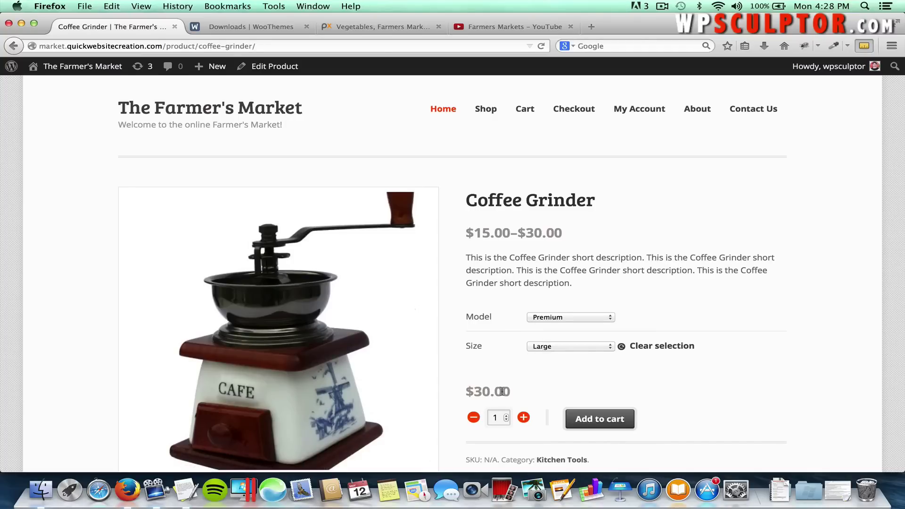
left_click(542, 347)
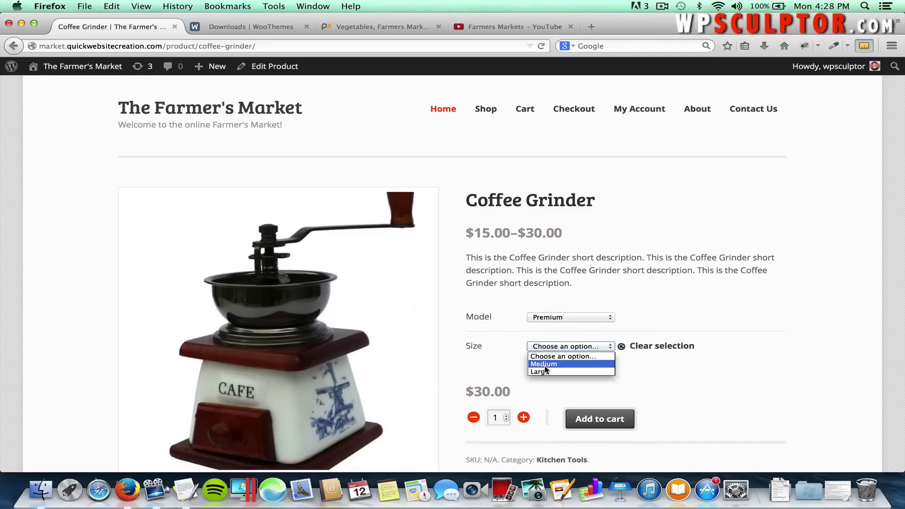
left_click(545, 364)
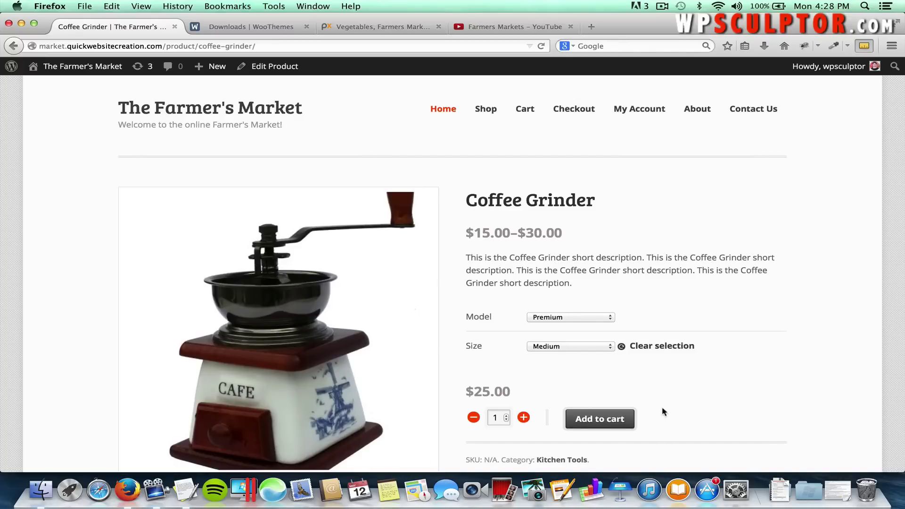
scroll(663, 411, "down", 4)
scroll(672, 281, "up", 4)
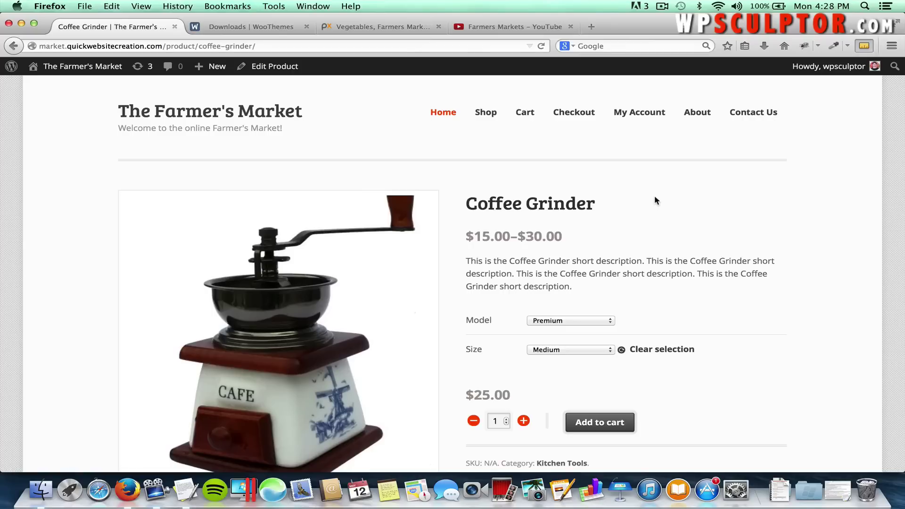
scroll(656, 200, "up", 2)
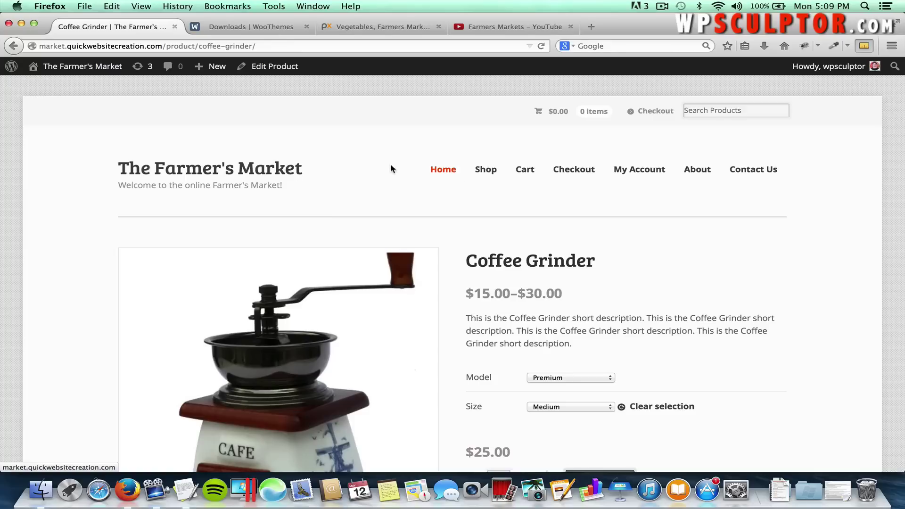
Go to Appearance > Menus and create a menu named 'Top Navigation Menu'.
left_click(88, 67)
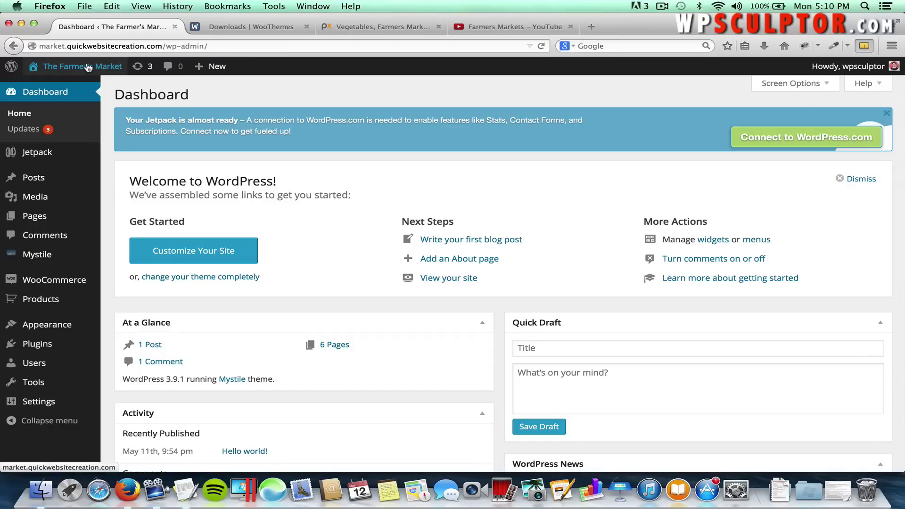
mouse_move(50, 330)
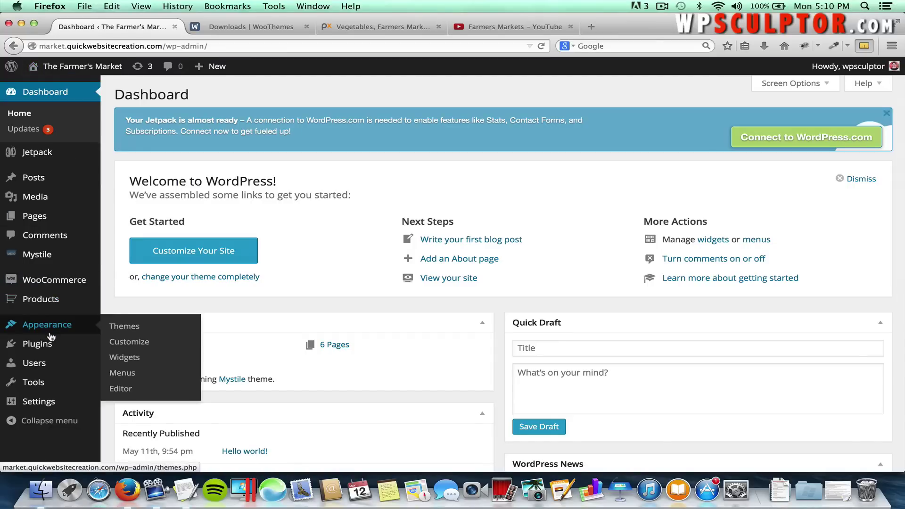
left_click(124, 373)
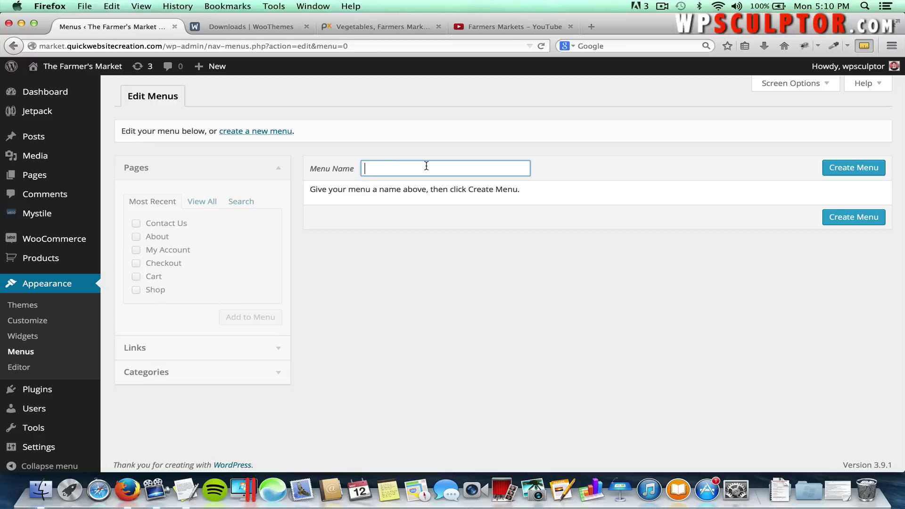
type("op N")
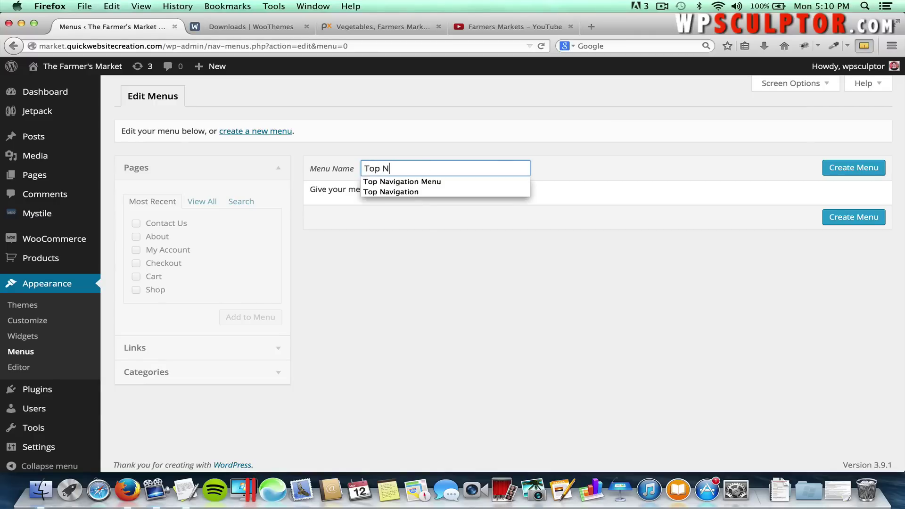
key("Down")
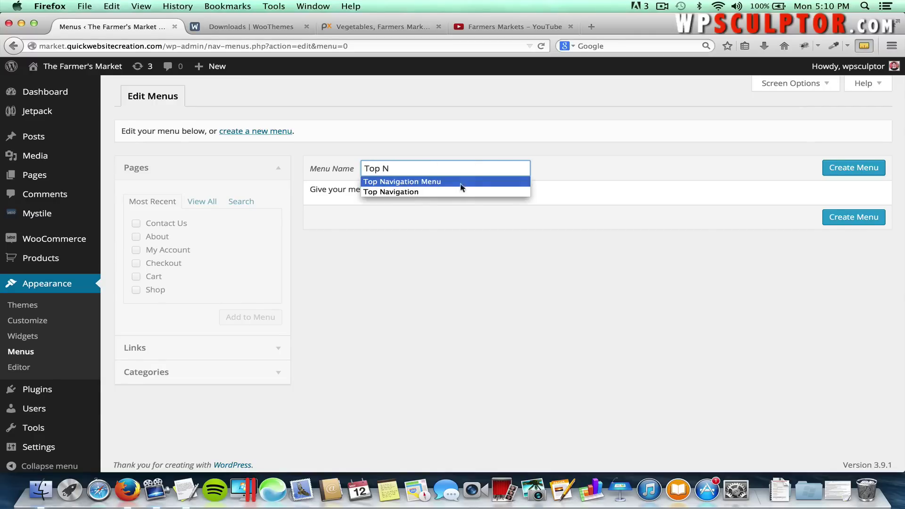
left_click(461, 182)
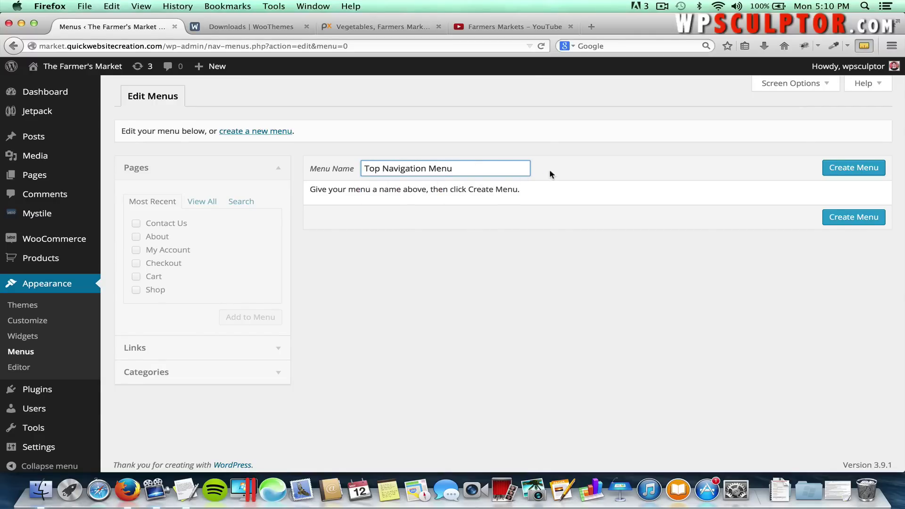
left_click(550, 171)
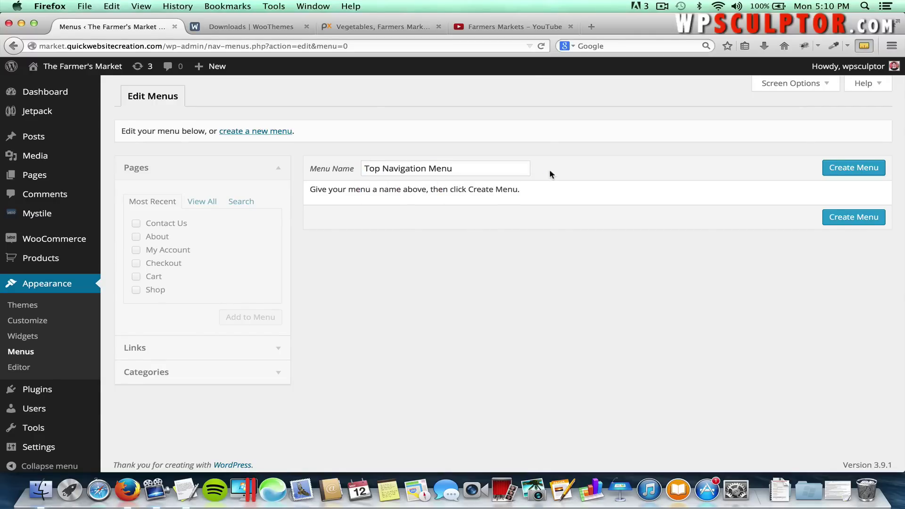
left_click(832, 167)
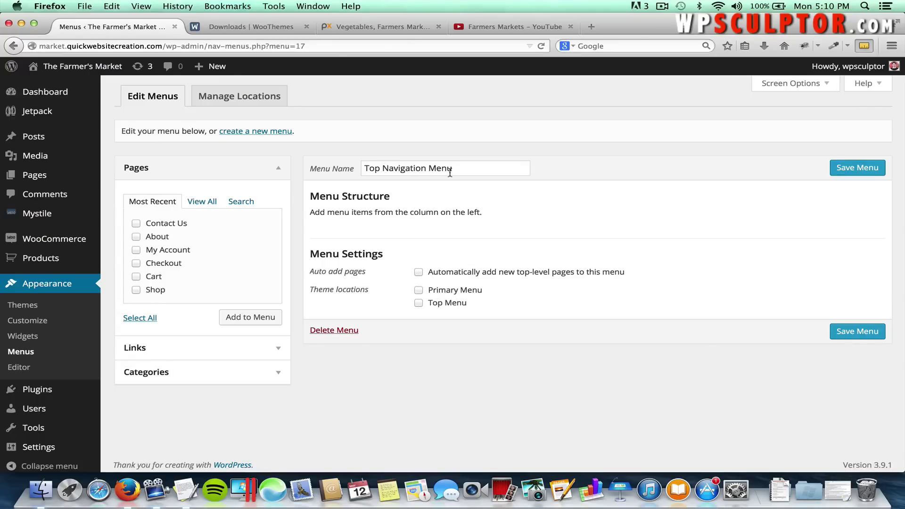
Add About and Contact Us as the Top Menu, save it, and view the site.
left_click(418, 304)
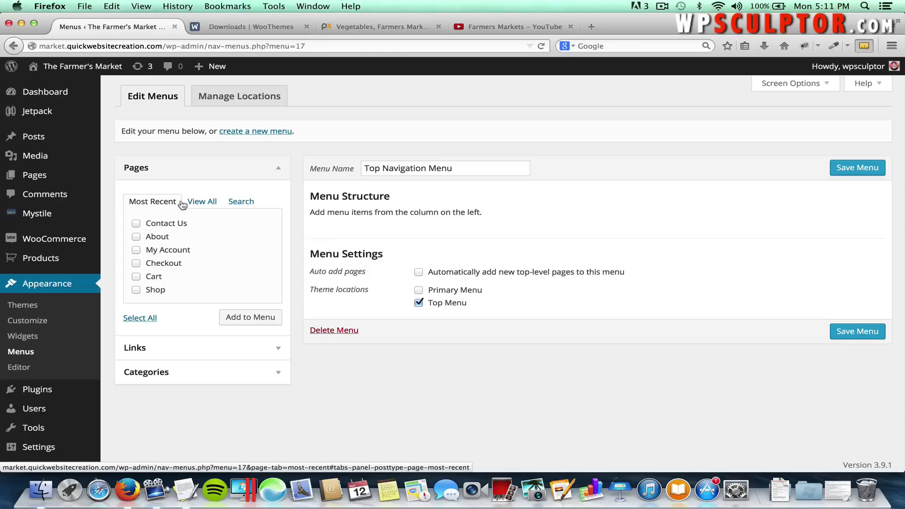
left_click(200, 204)
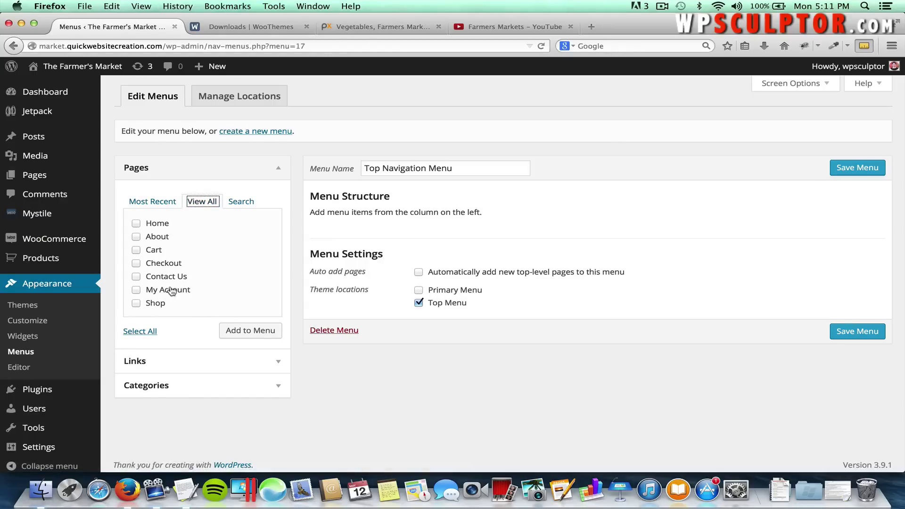
left_click(137, 236)
left_click(251, 332)
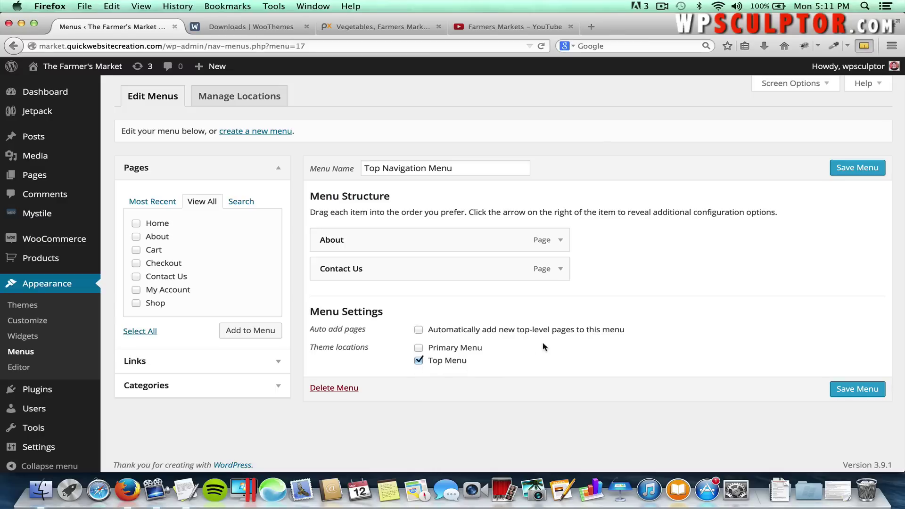
left_click(853, 170)
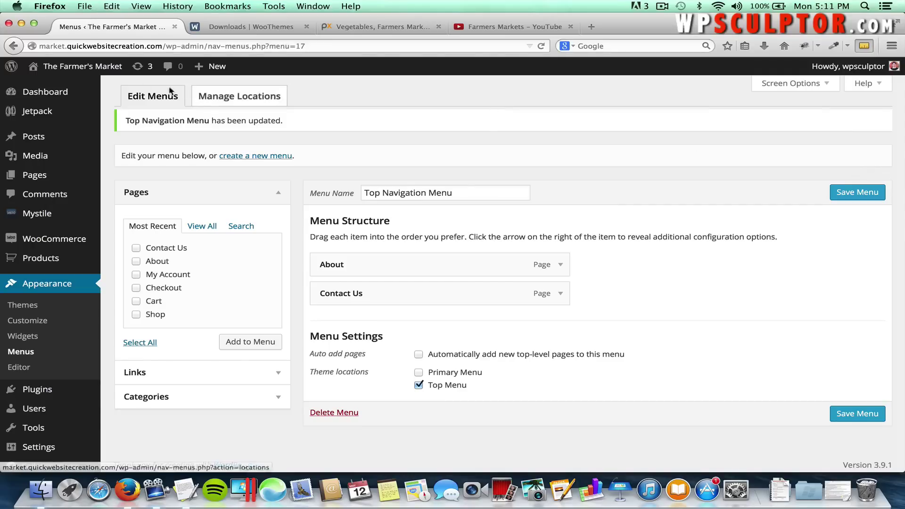
left_click(109, 69)
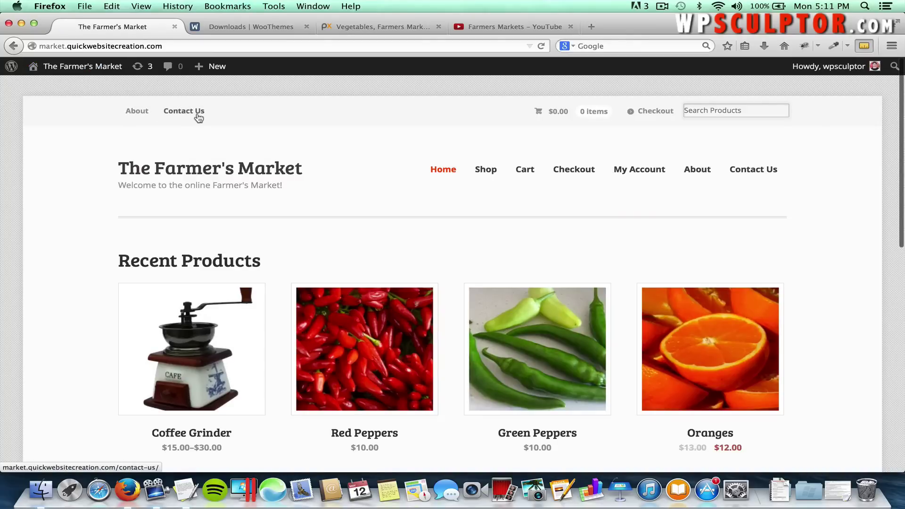
Test the About and Contact Us top-bar links, then return to Appearance > Menus.
left_click(141, 117)
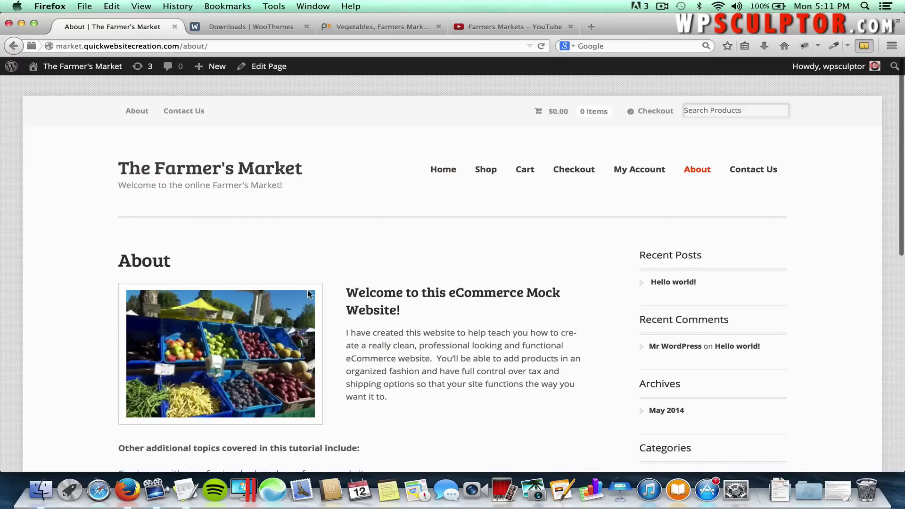
left_click(177, 116)
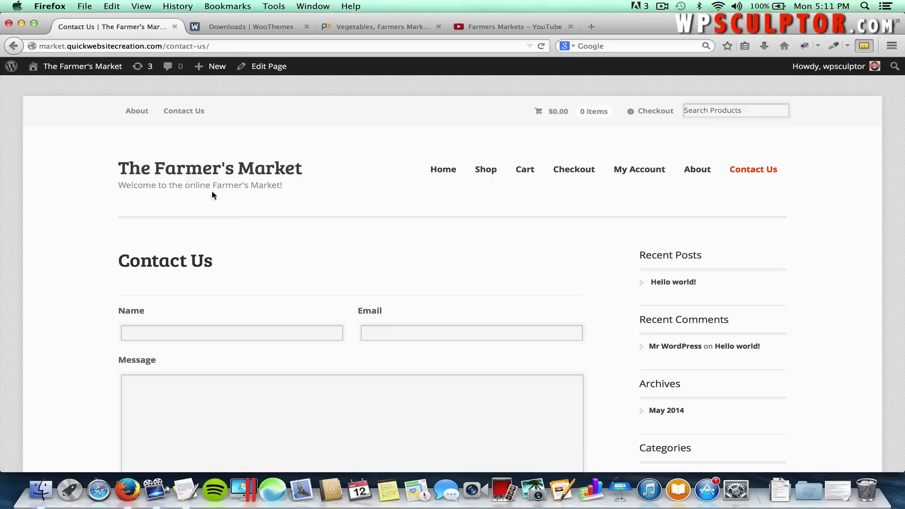
left_click(99, 68)
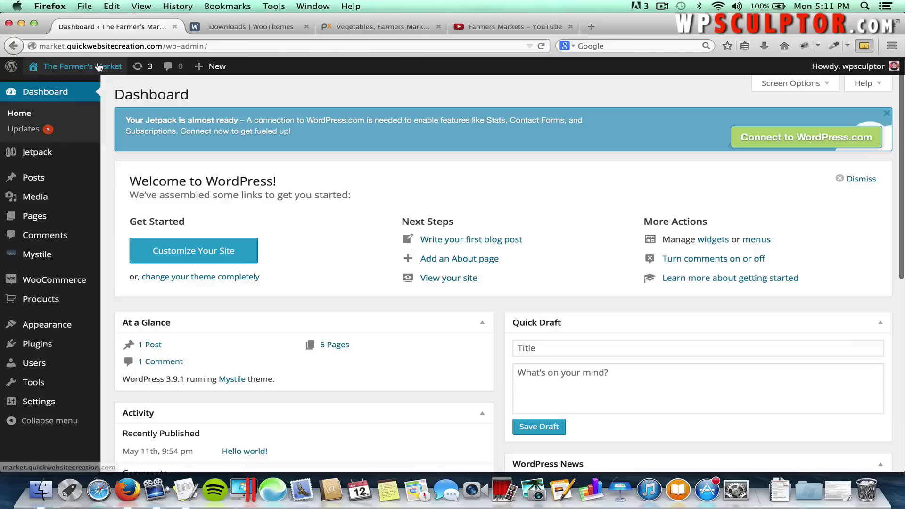
mouse_move(49, 322)
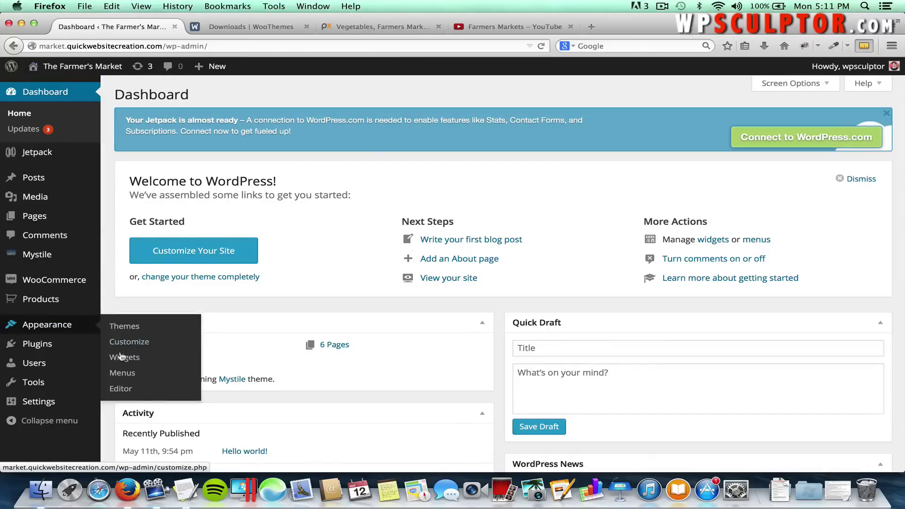
left_click(121, 373)
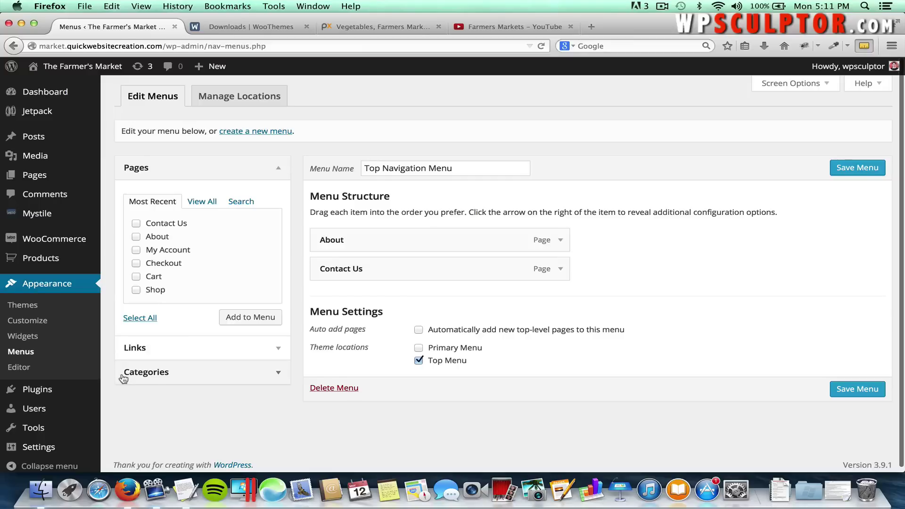
Start another menu and create it with the name 'Main Navigation Menu'.
left_click(257, 135)
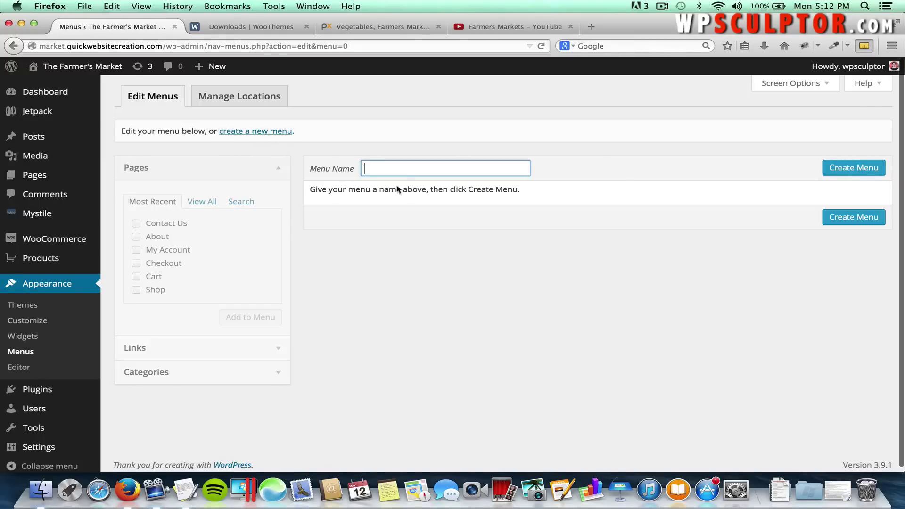
type("Mai")
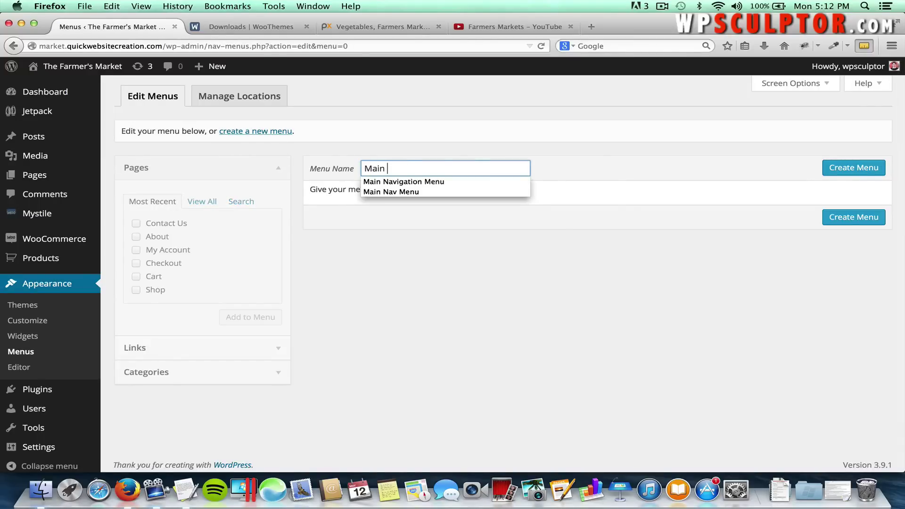
type("n")
key("Down")
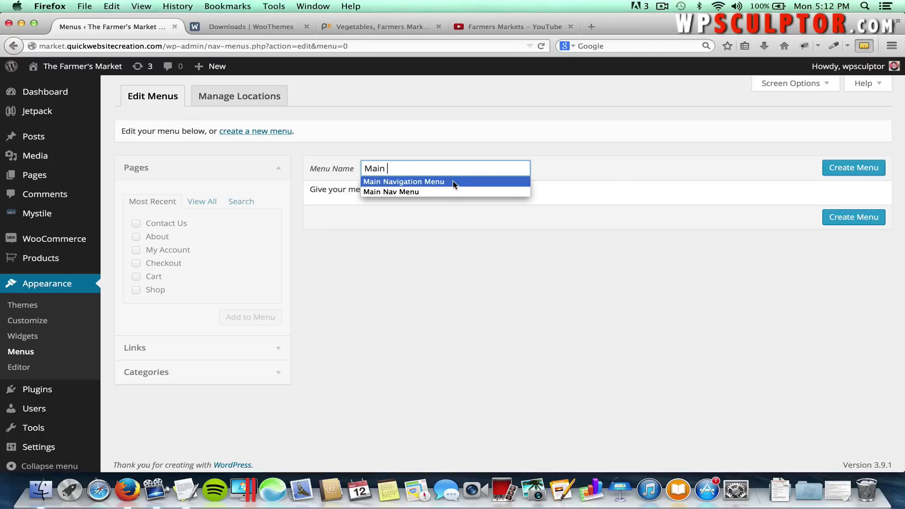
left_click(454, 183)
left_click(840, 171)
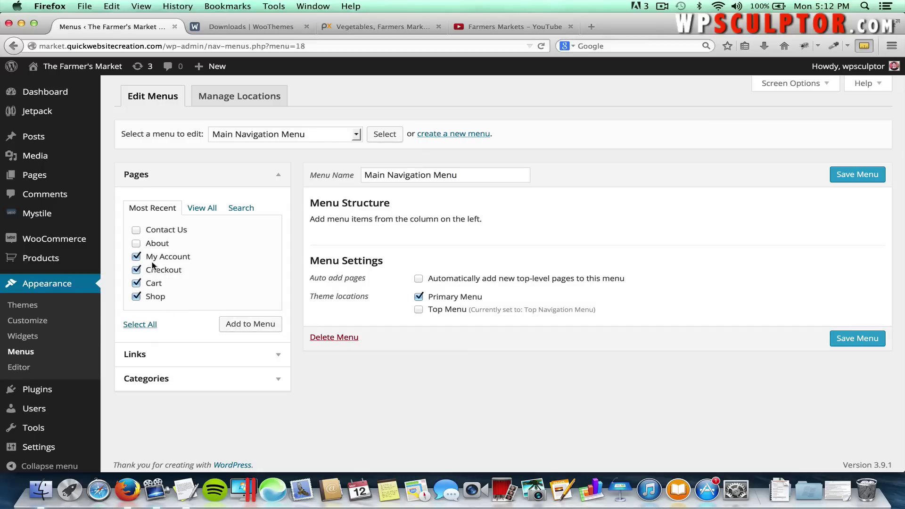
Add the ticked store pages to the menu and move Shop to the top.
left_click(234, 330)
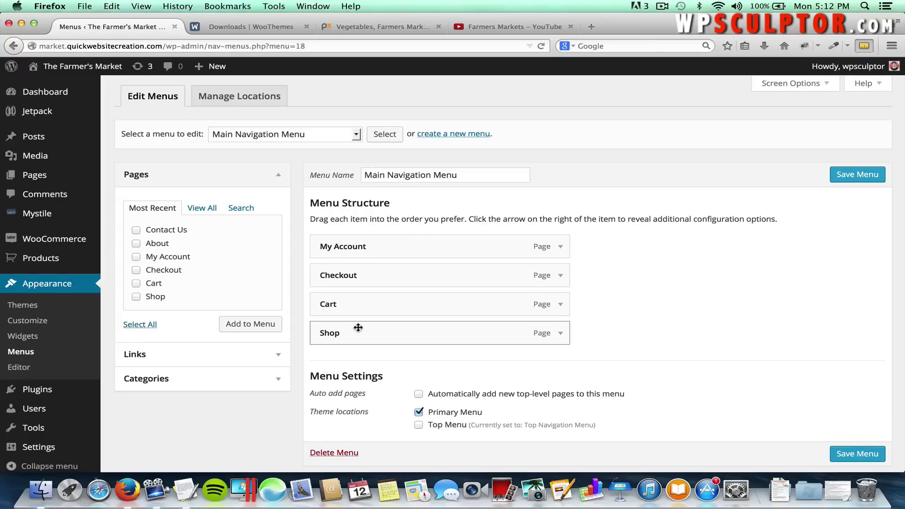
left_click_drag(358, 330, 360, 245)
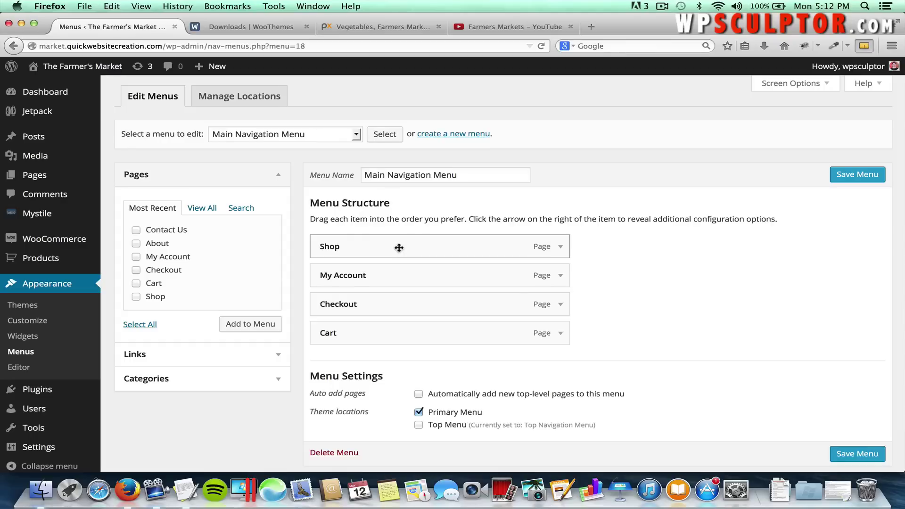
left_click_drag(396, 247, 394, 335)
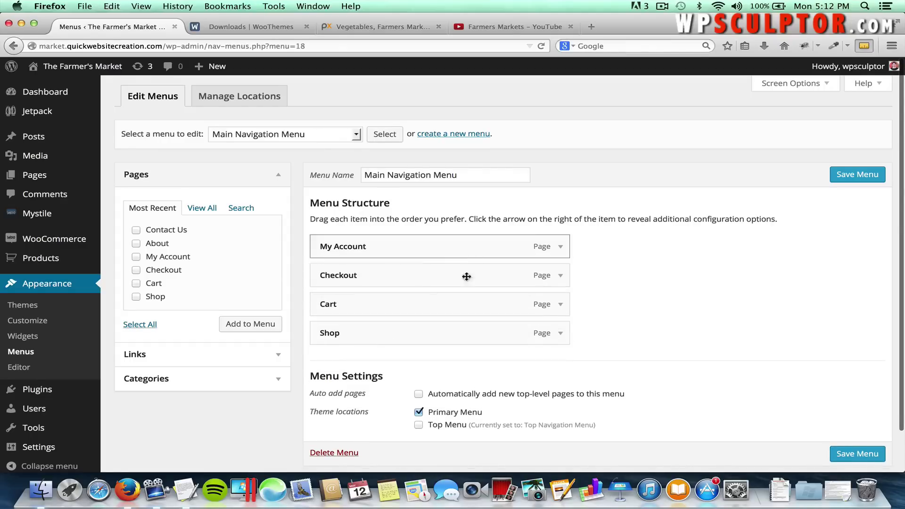
left_click(559, 334)
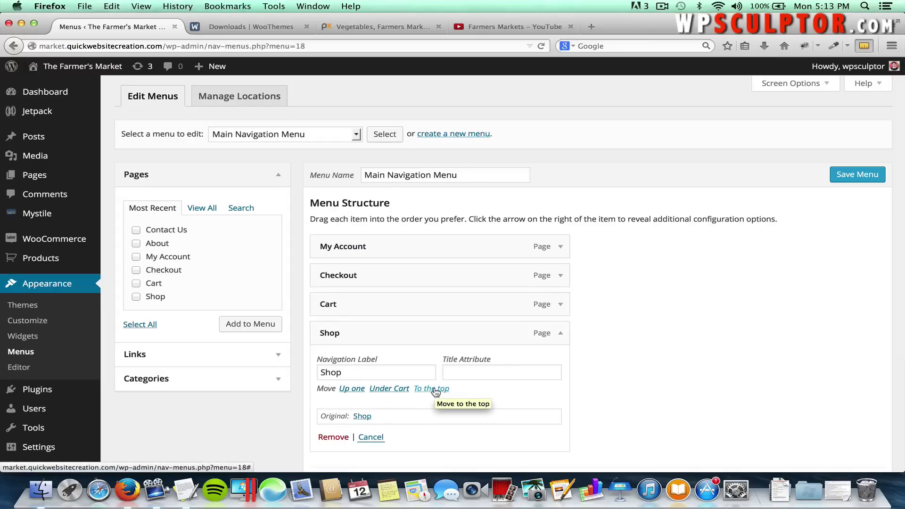
left_click(434, 389)
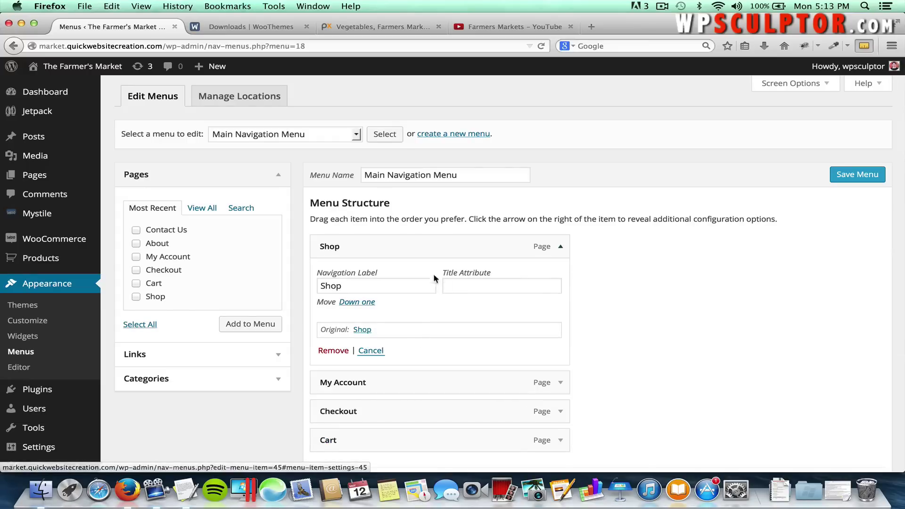
left_click(560, 247)
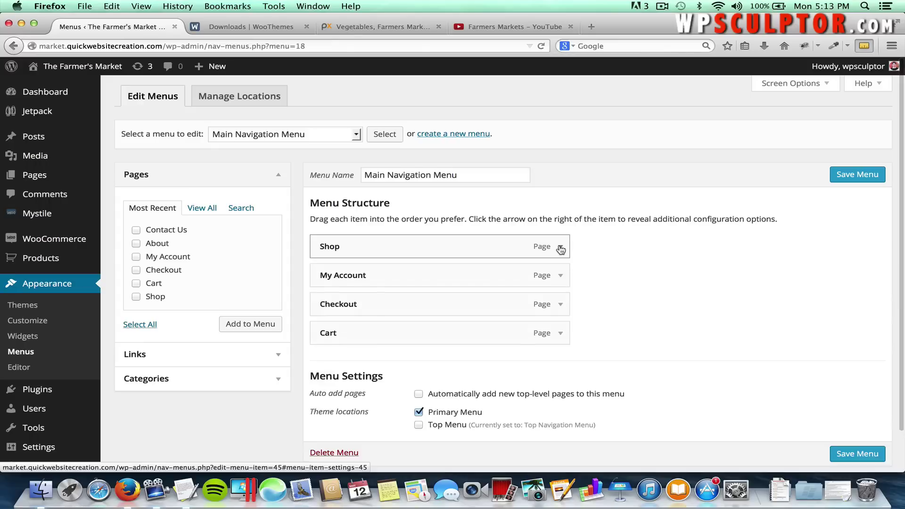
left_click(560, 247)
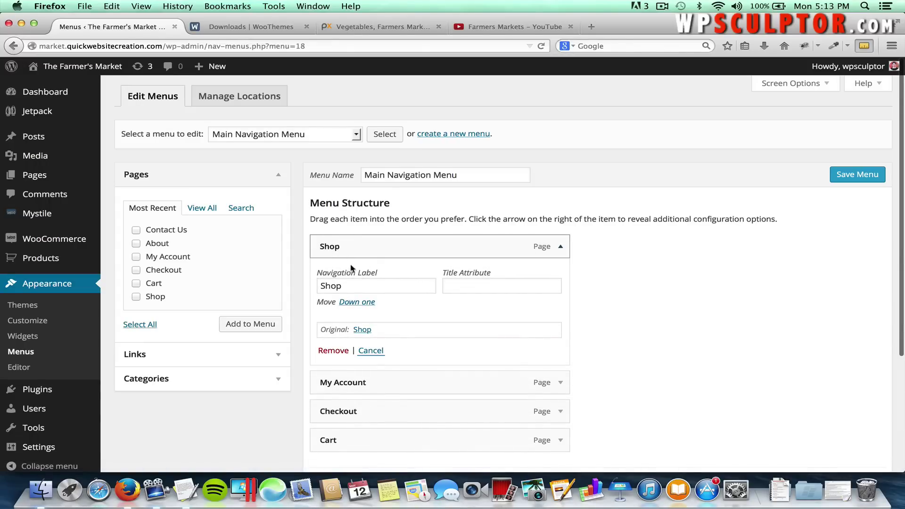
left_click(345, 286)
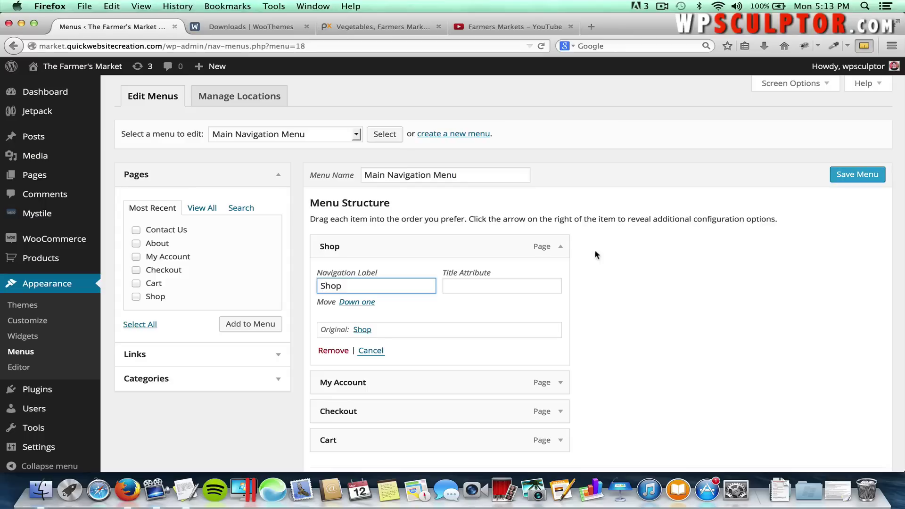
left_click(561, 248)
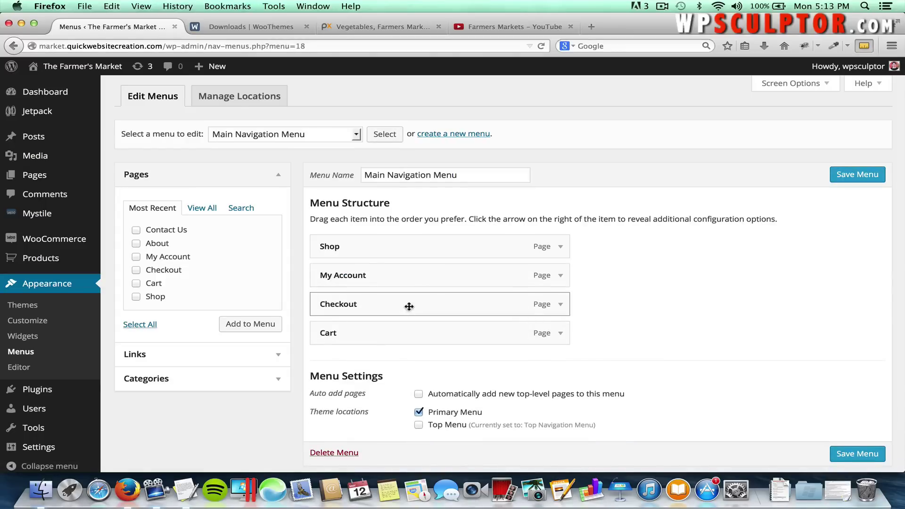
Place Checkout above My Account, nest Cart under Checkout, and save the menu.
left_click_drag(408, 307, 404, 277)
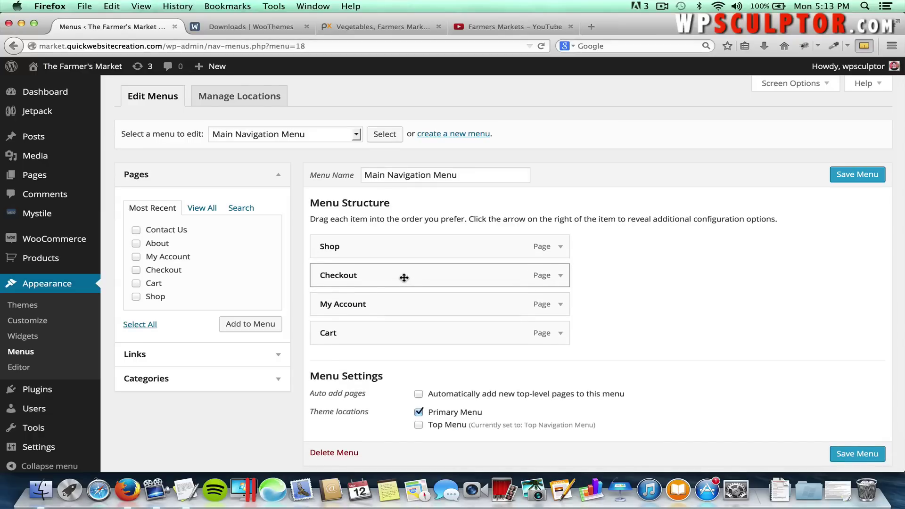
left_click_drag(375, 328, 375, 319)
left_click_drag(372, 297, 387, 301)
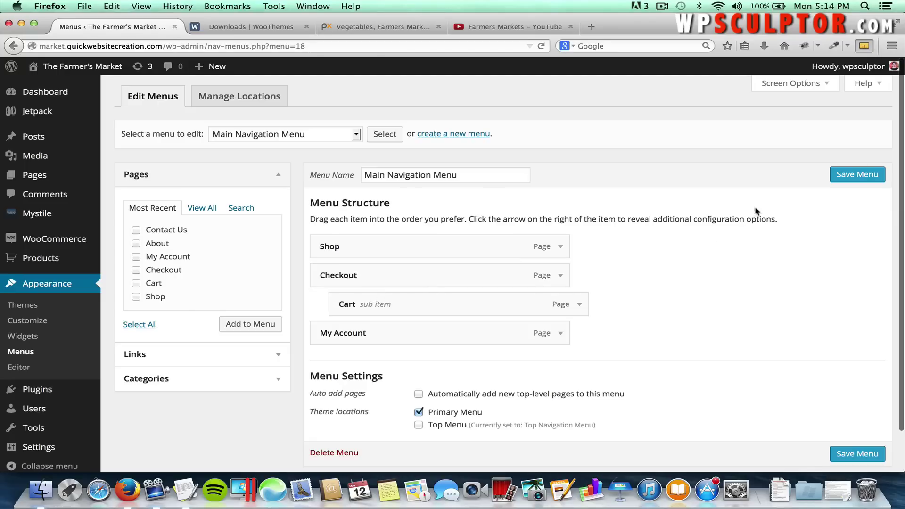
left_click(870, 174)
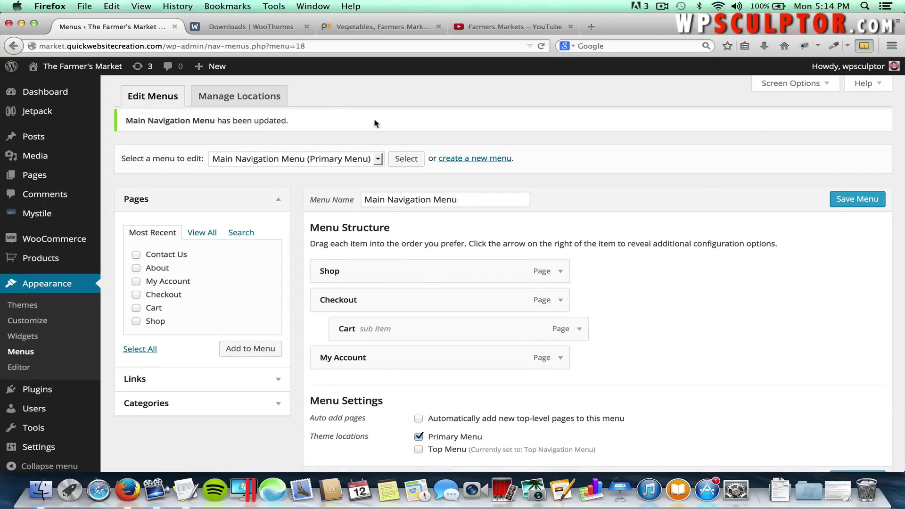
left_click(100, 70)
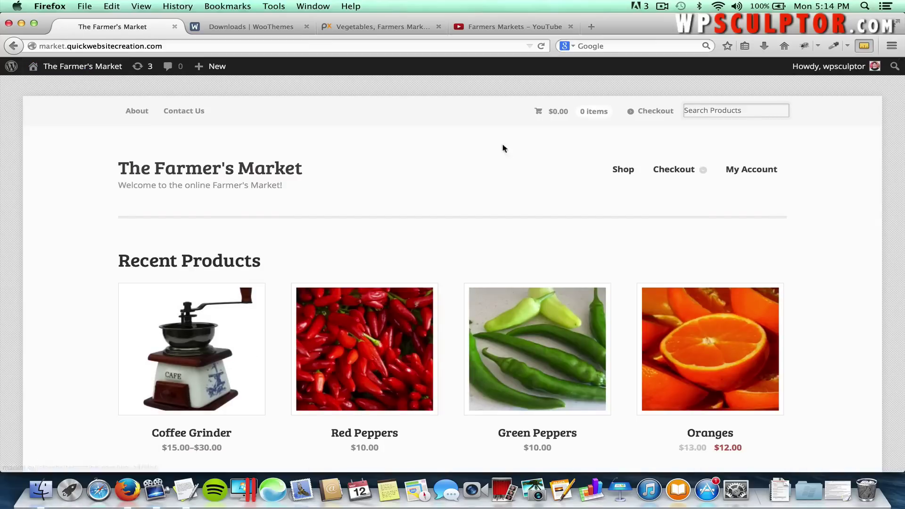
mouse_move(683, 173)
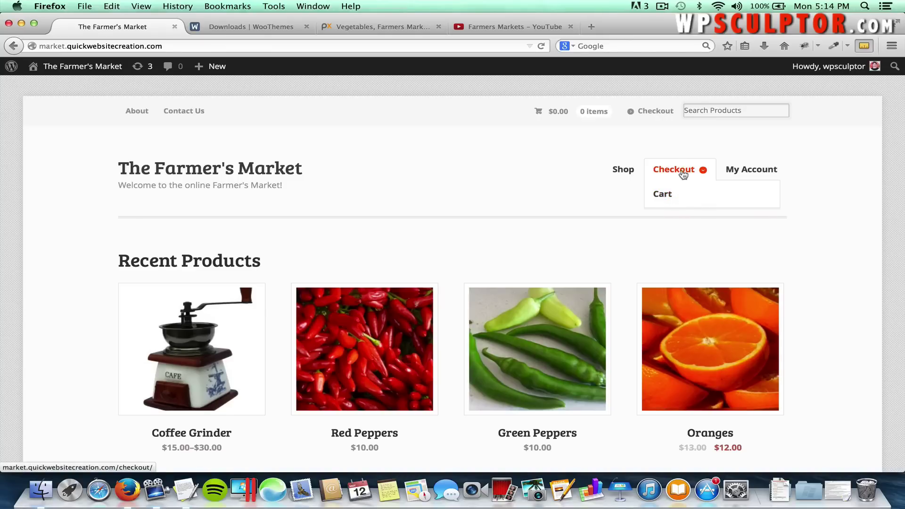
left_click(14, 46)
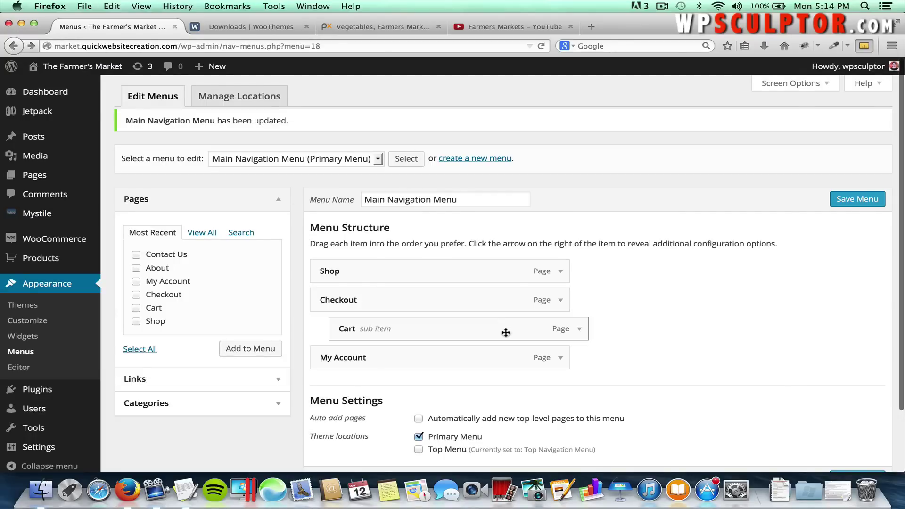
Move Cart out from under Checkout to the top level, briefly re-nesting it first.
left_click_drag(505, 333, 481, 333)
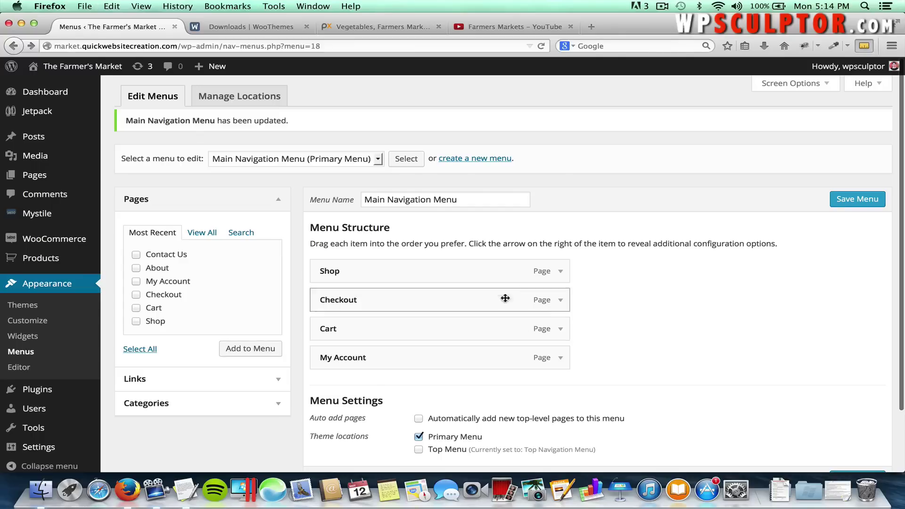
left_click(560, 329)
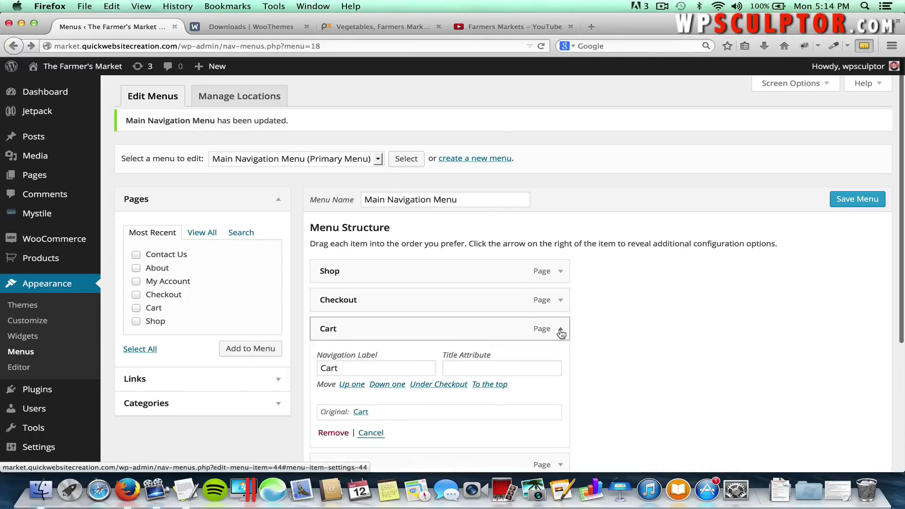
scroll(565, 392, "down", 2)
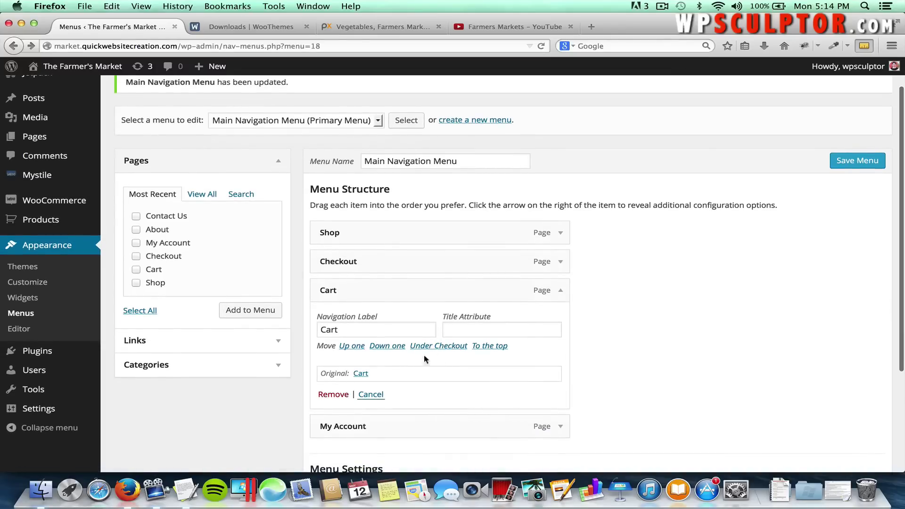
left_click(439, 346)
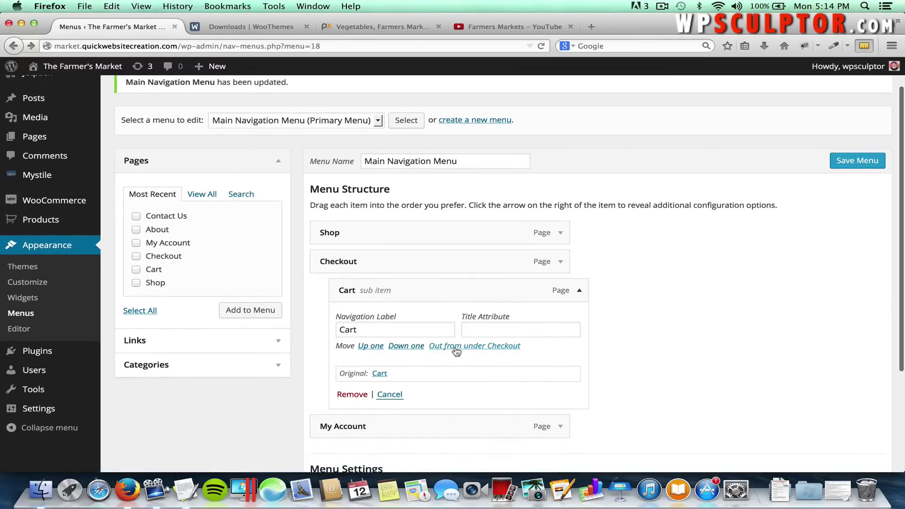
left_click(476, 346)
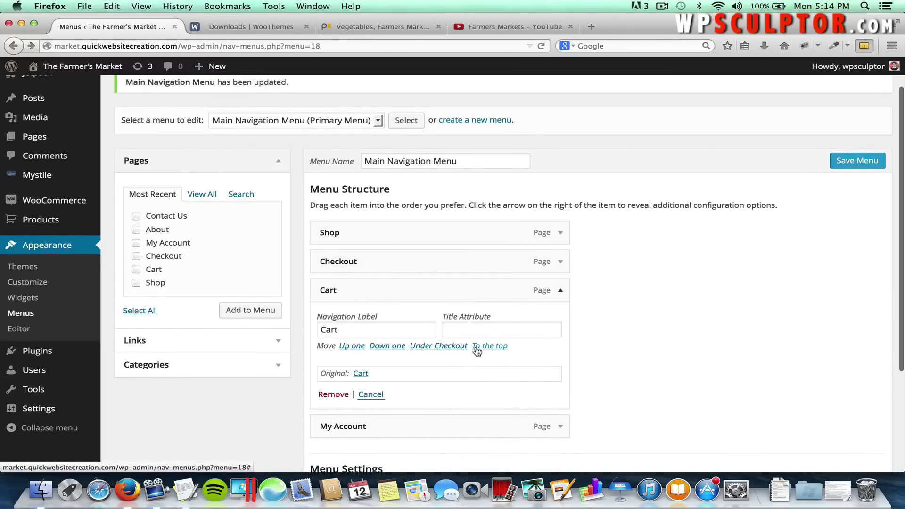
left_click(561, 291)
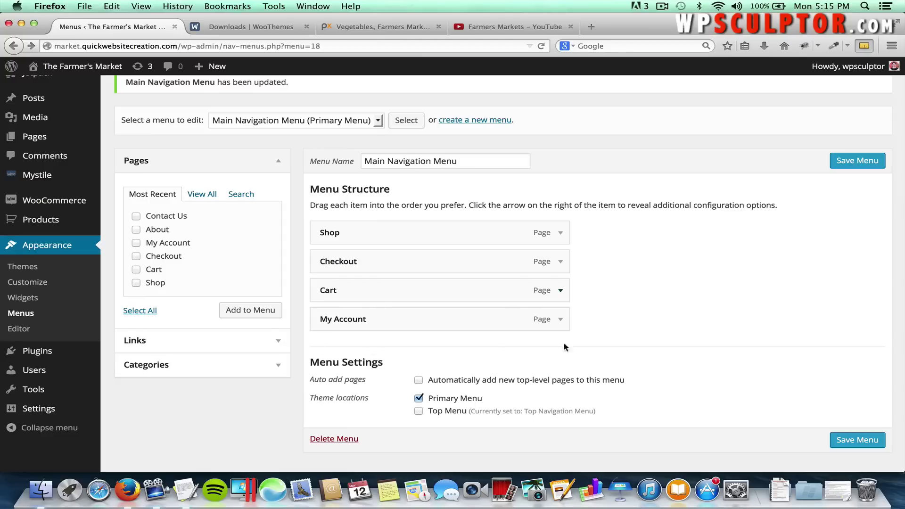
scroll(741, 301, "up", 2)
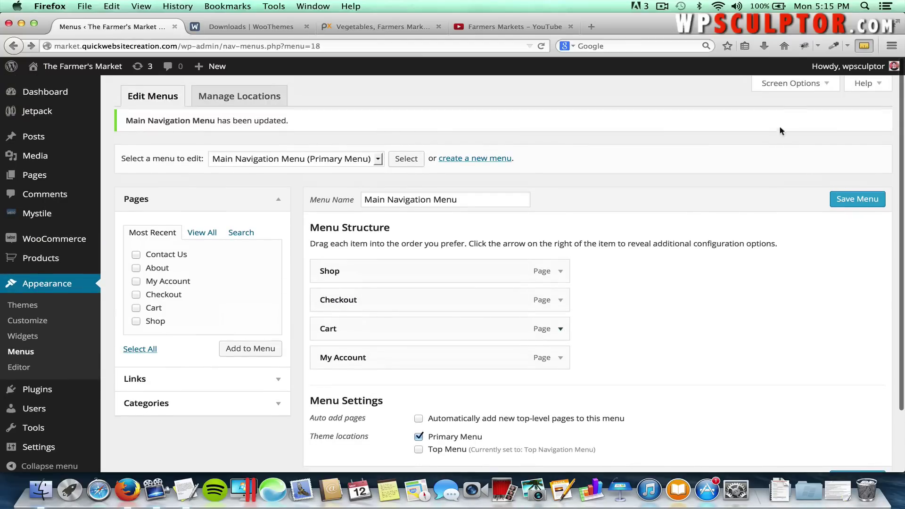
Add a custom link with text 'Product Categories' and URL # to the menu.
left_click(781, 85)
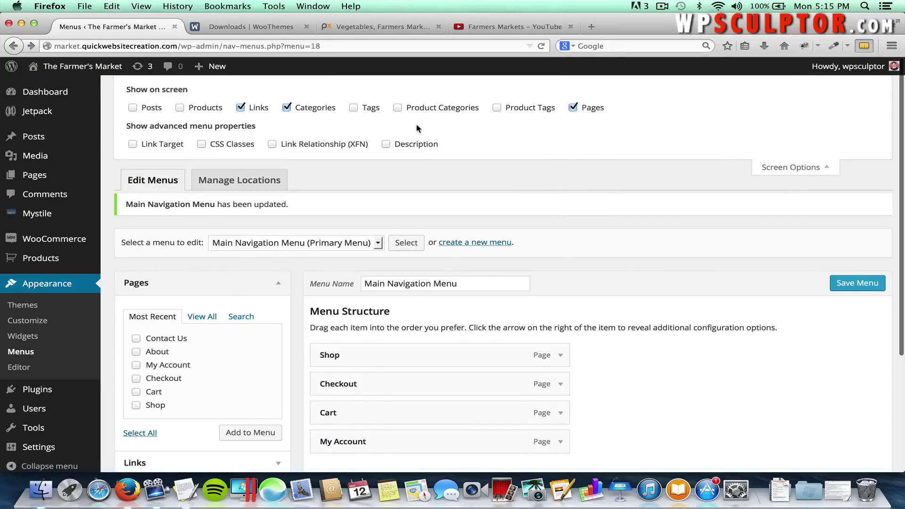
left_click(788, 167)
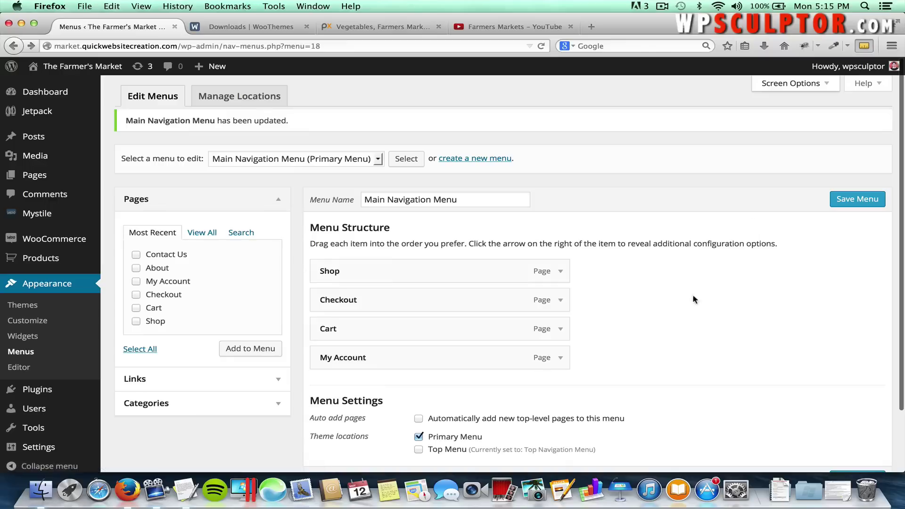
scroll(692, 304, "down", 2)
left_click(279, 339)
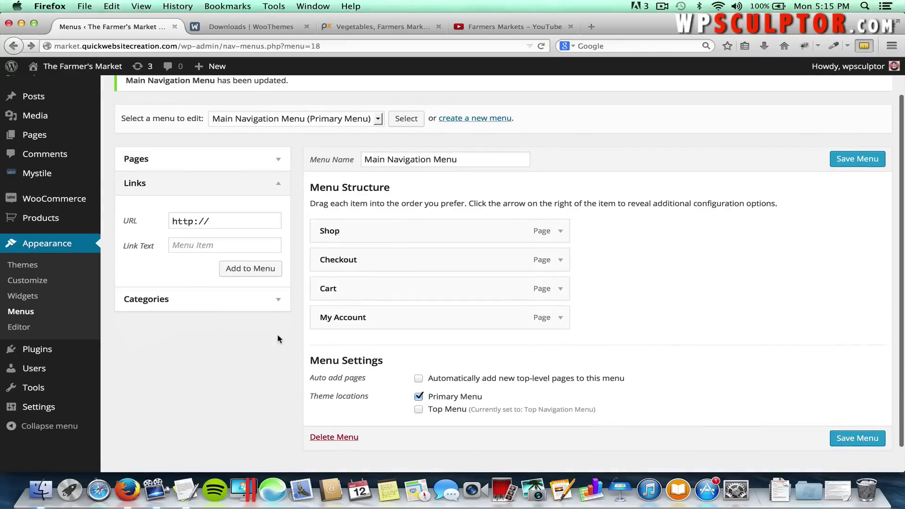
left_click(188, 249)
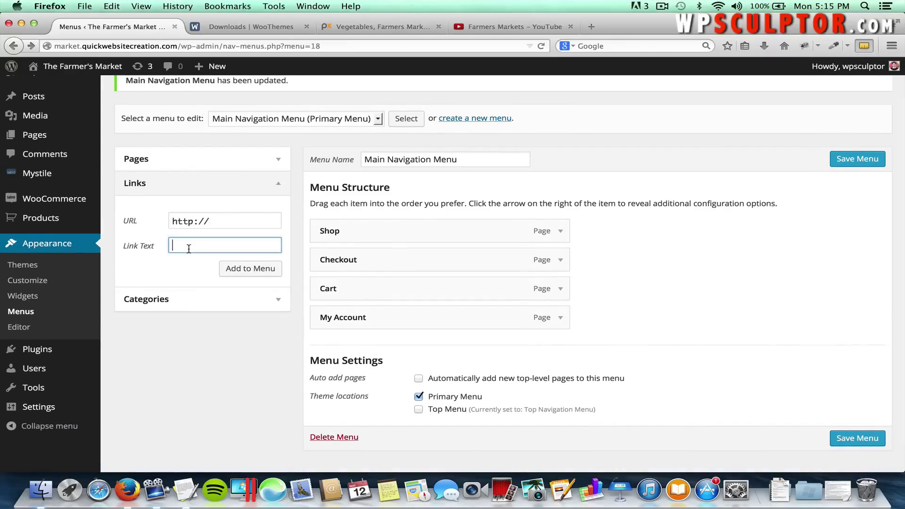
type("Product ")
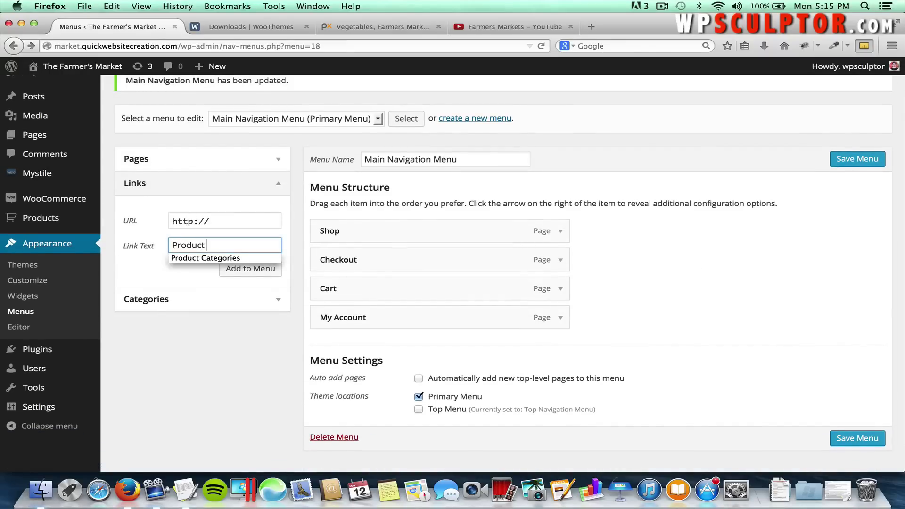
type("Categories")
left_click(231, 220)
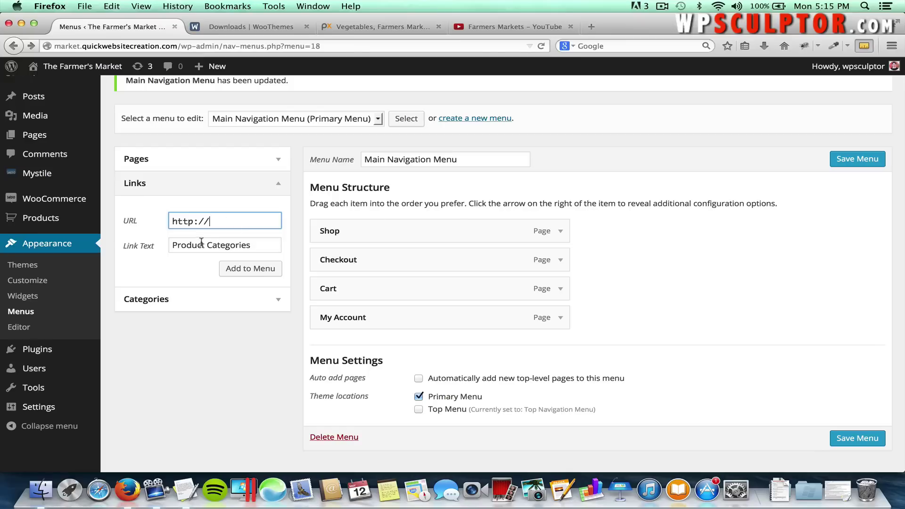
left_click_drag(220, 221, 165, 220)
key("BackSpace")
type("#")
left_click(201, 209)
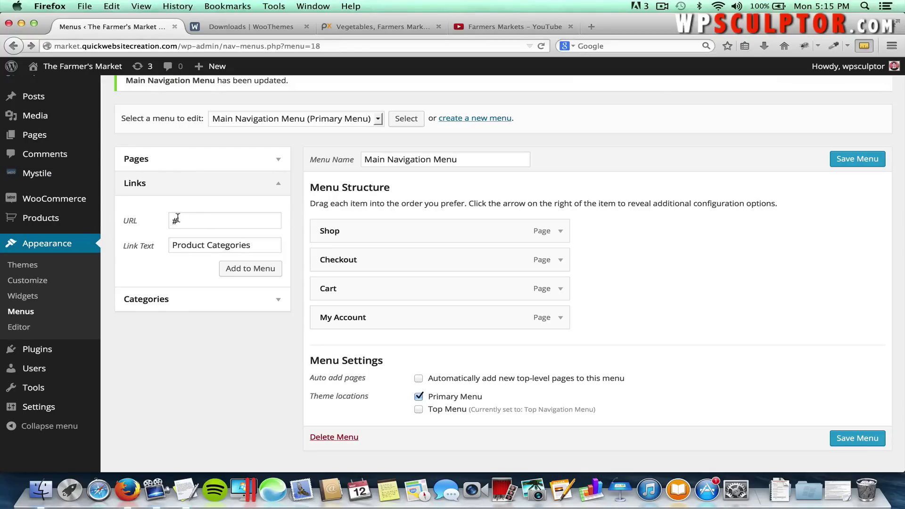
left_click(227, 270)
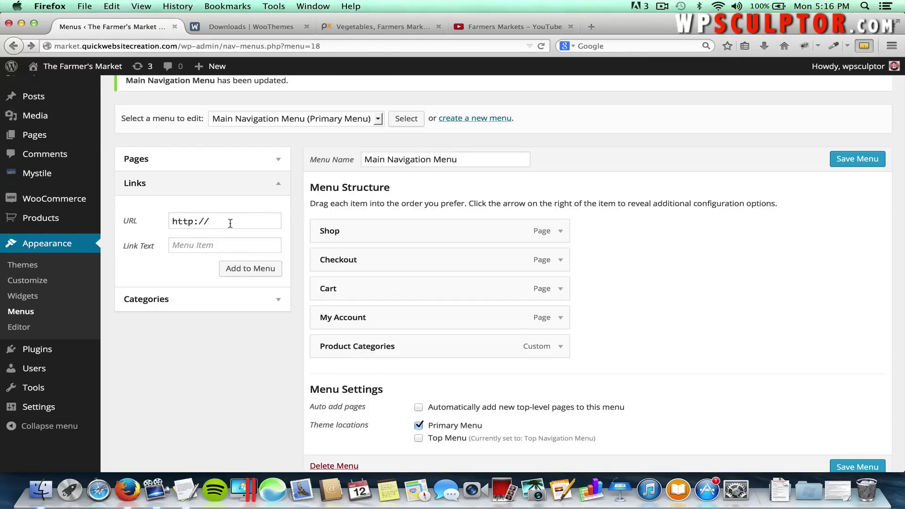
Drag the Product Categories item up so it sits directly below Shop.
left_click_drag(229, 223, 149, 224)
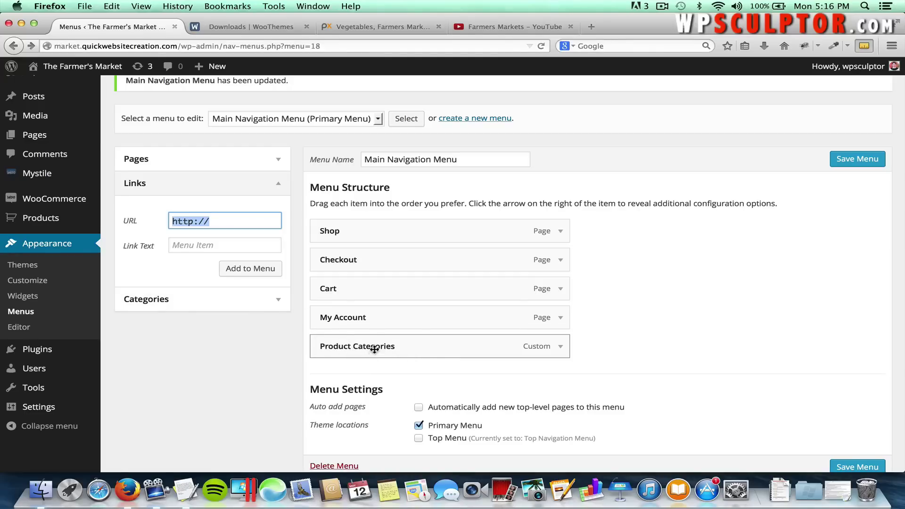
left_click_drag(374, 349, 398, 260)
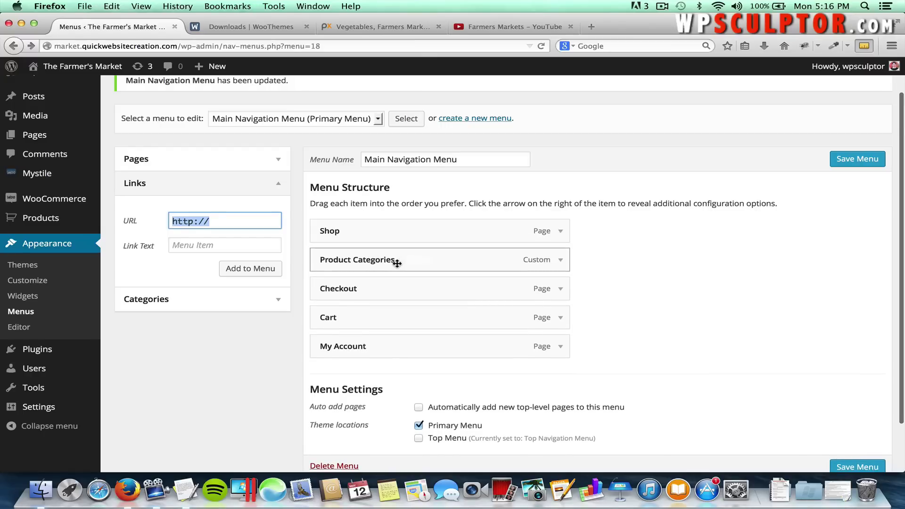
left_click(280, 302)
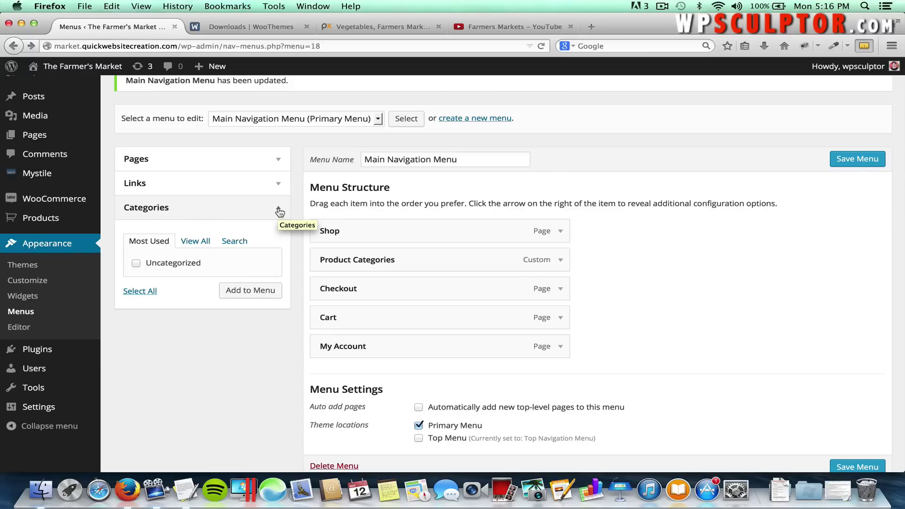
left_click(279, 211)
scroll(375, 153, "up", 2)
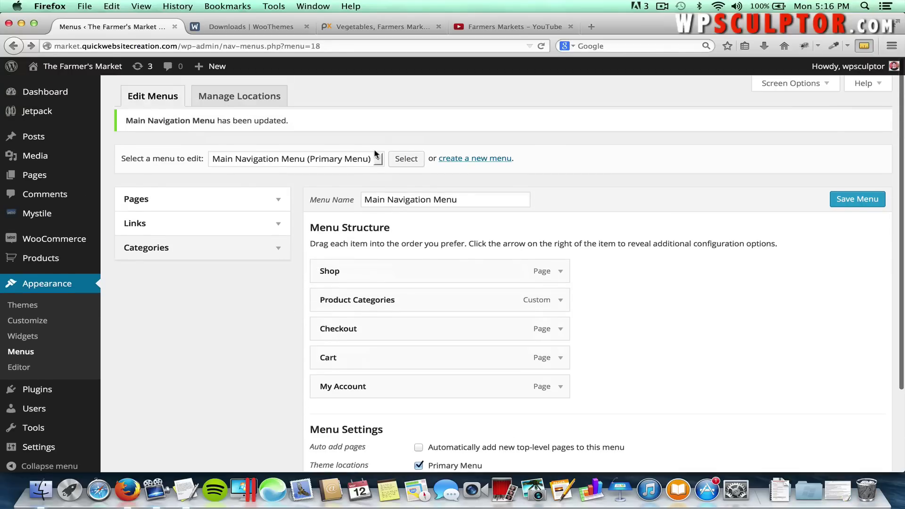
Enable the Product Categories box in the Menus Screen Options.
left_click(755, 84)
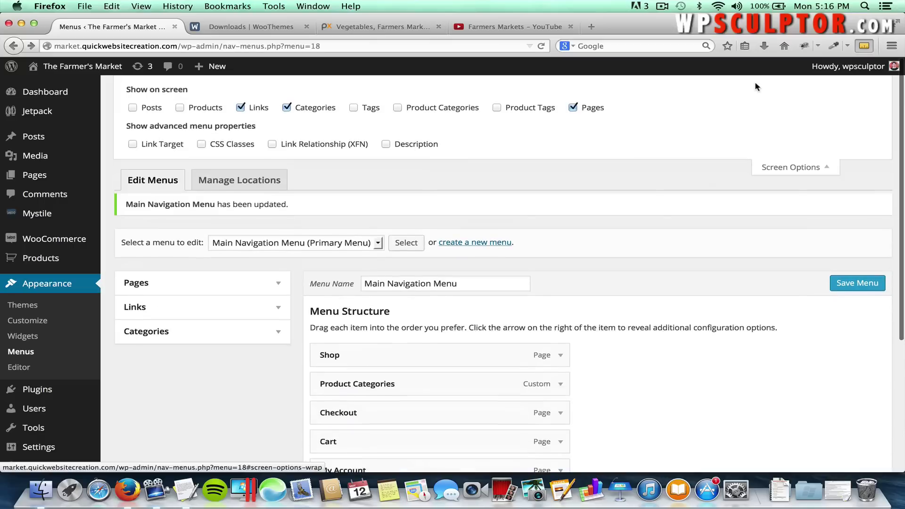
left_click(398, 108)
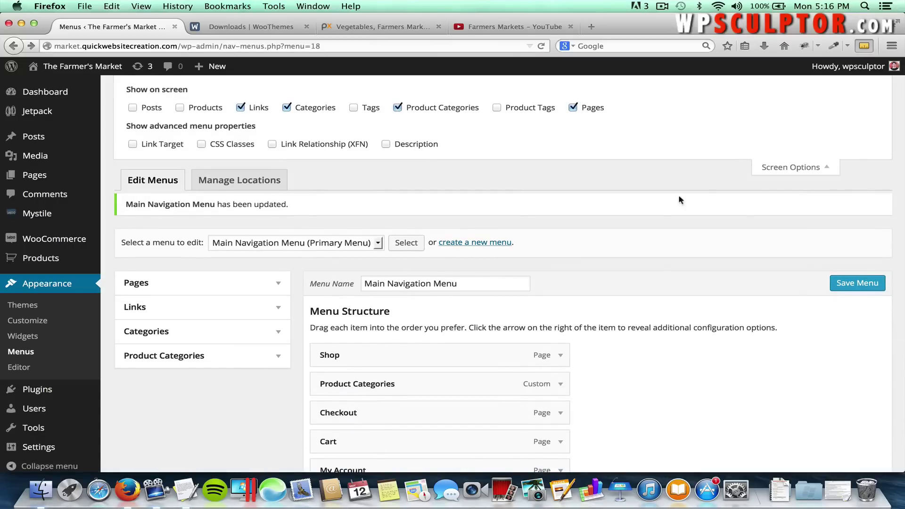
left_click(794, 167)
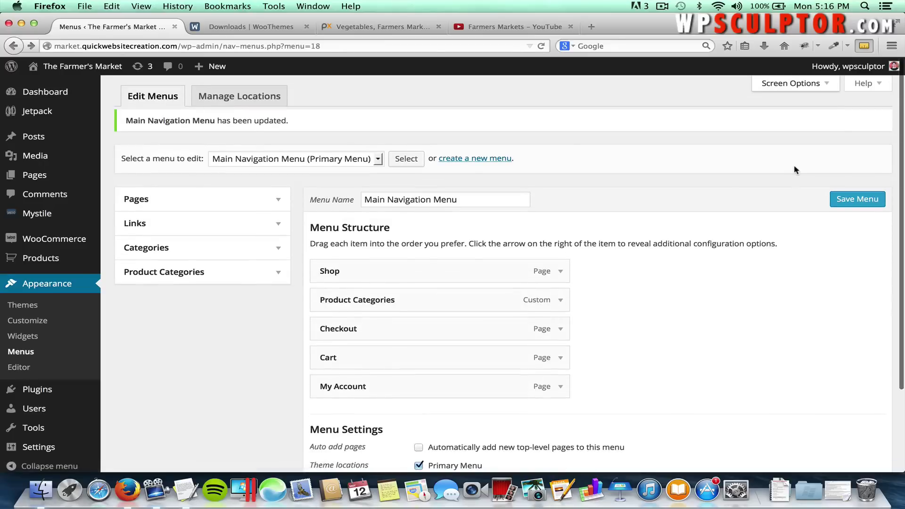
Add the Produce, Fruit, Vegetables and Kitchen Tools categories to the Main Navigation Menu.
left_click(279, 276)
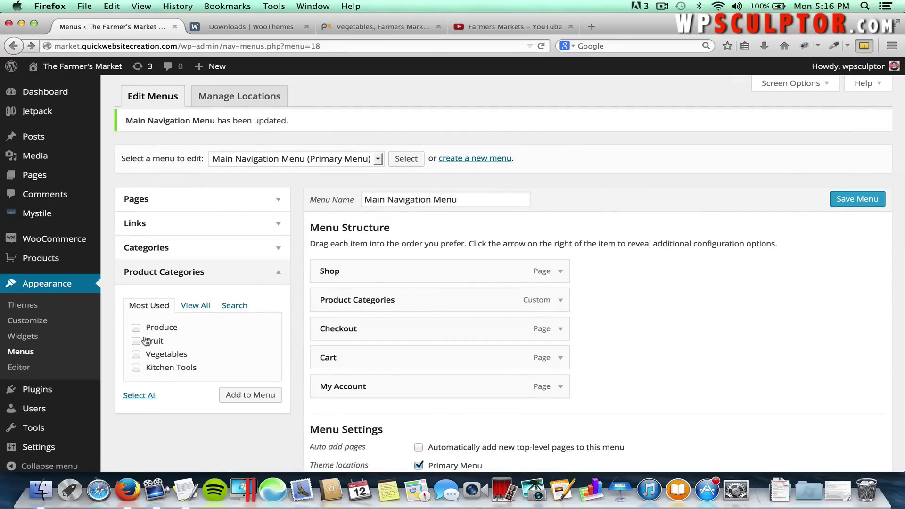
left_click(136, 368)
left_click(136, 355)
left_click(137, 340)
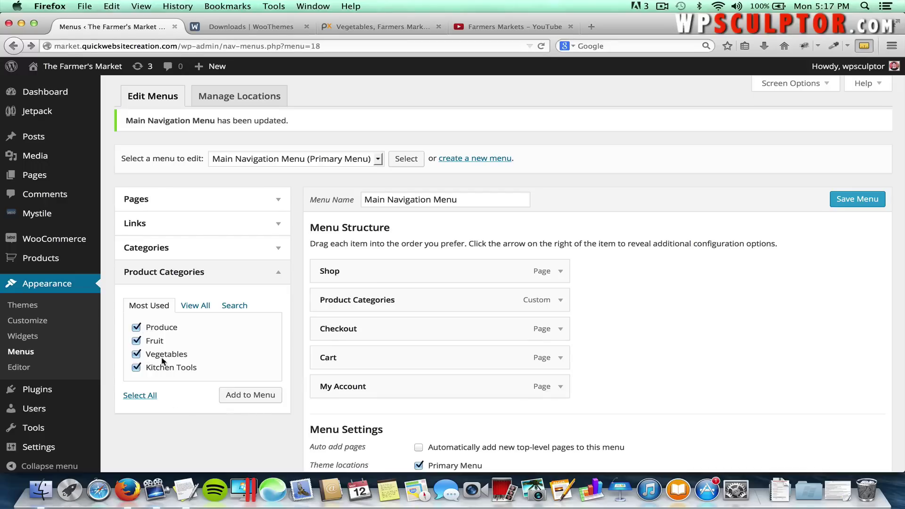
left_click(247, 398)
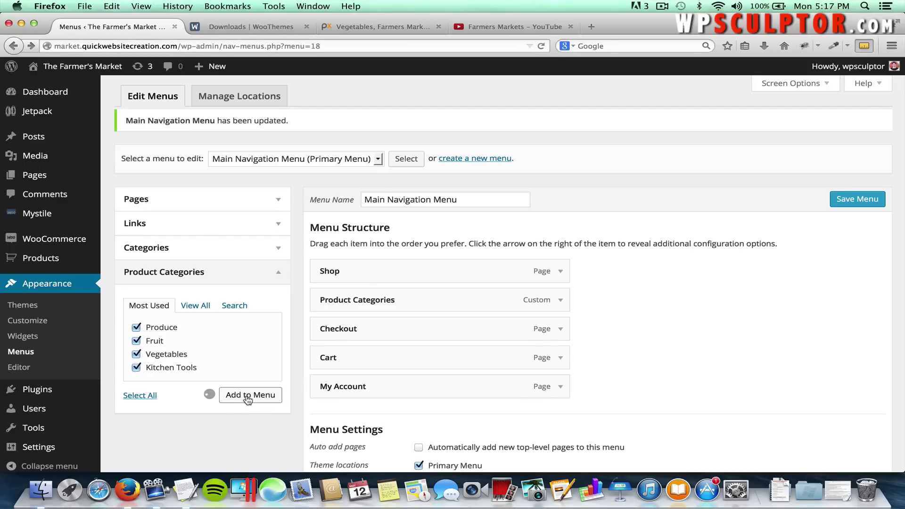
scroll(638, 391, "down", 3)
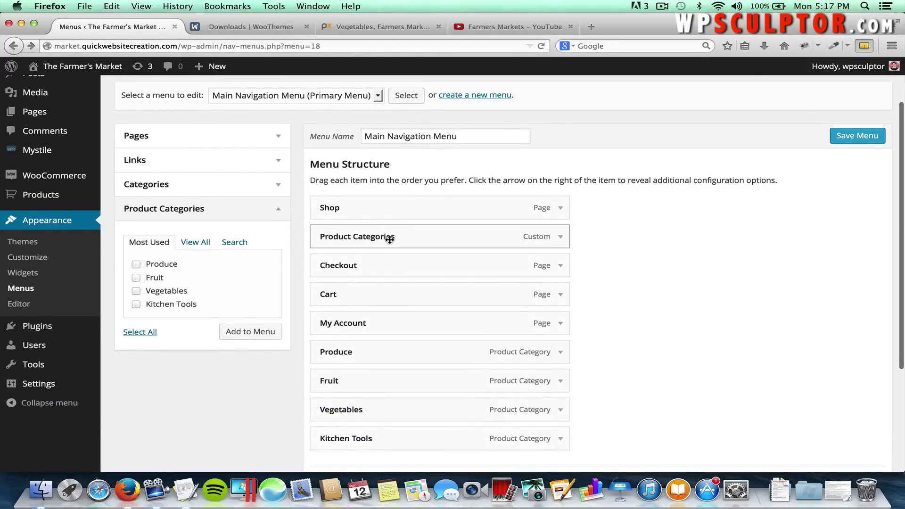
Drag Produce, Fruit, Vegetables and Kitchen Tools up in order beneath Product Categories.
left_click_drag(375, 349, 400, 262)
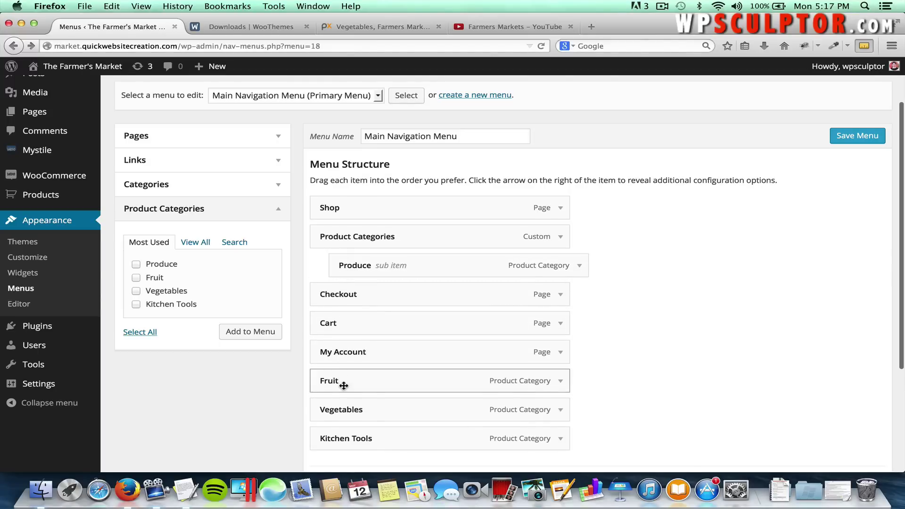
left_click_drag(343, 381, 366, 298)
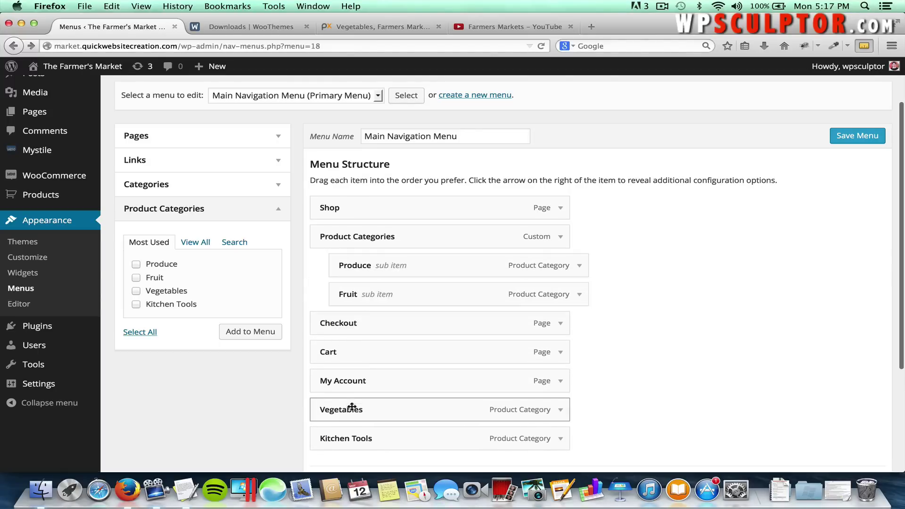
left_click_drag(344, 405, 374, 324)
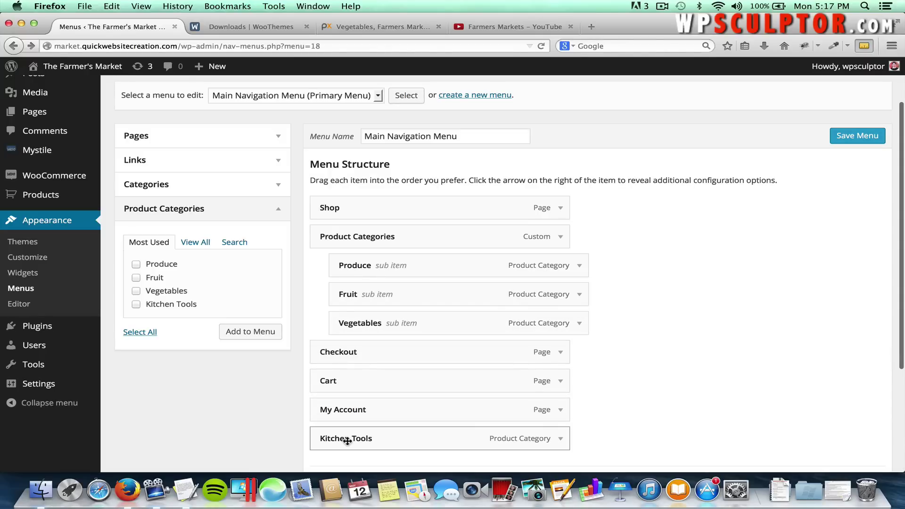
left_click_drag(346, 436, 373, 350)
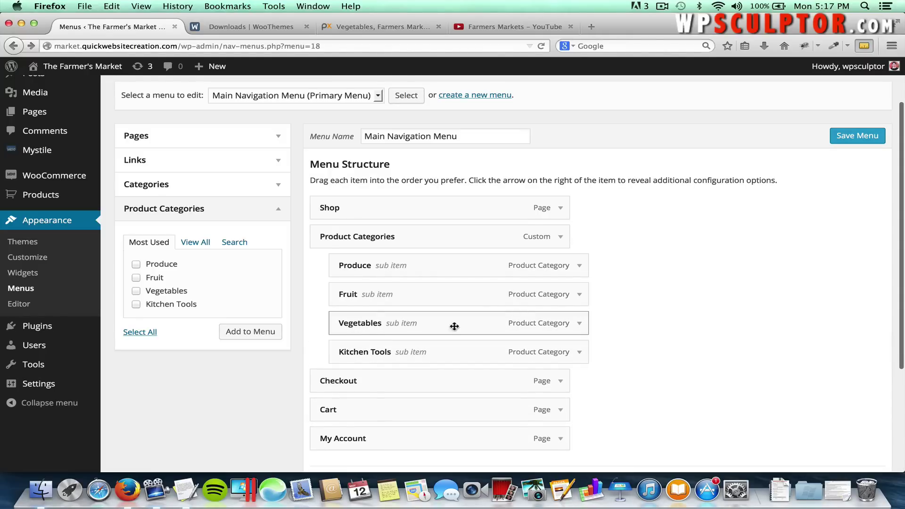
Indent the category items as sub items, save the menu, and visit the live site.
scroll(703, 333, "down", 1)
left_click_drag(477, 322, 509, 322)
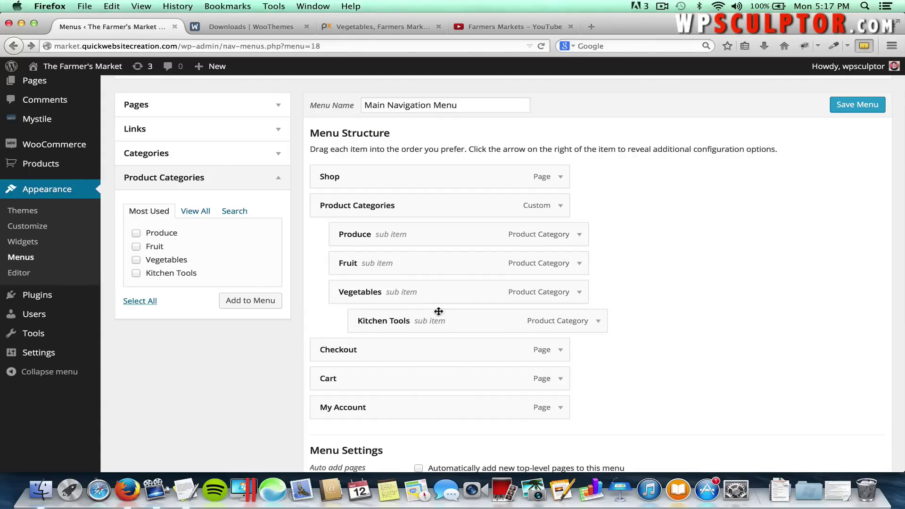
left_click_drag(436, 317, 418, 317)
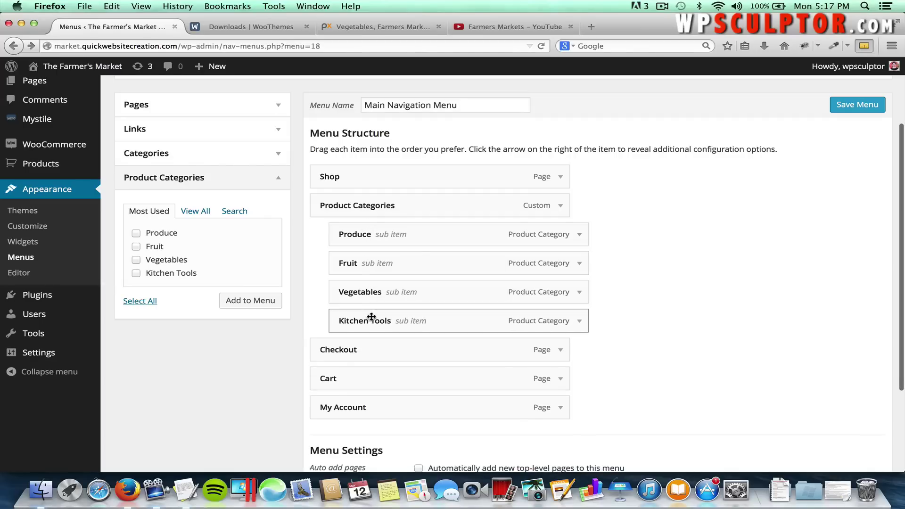
left_click(837, 107)
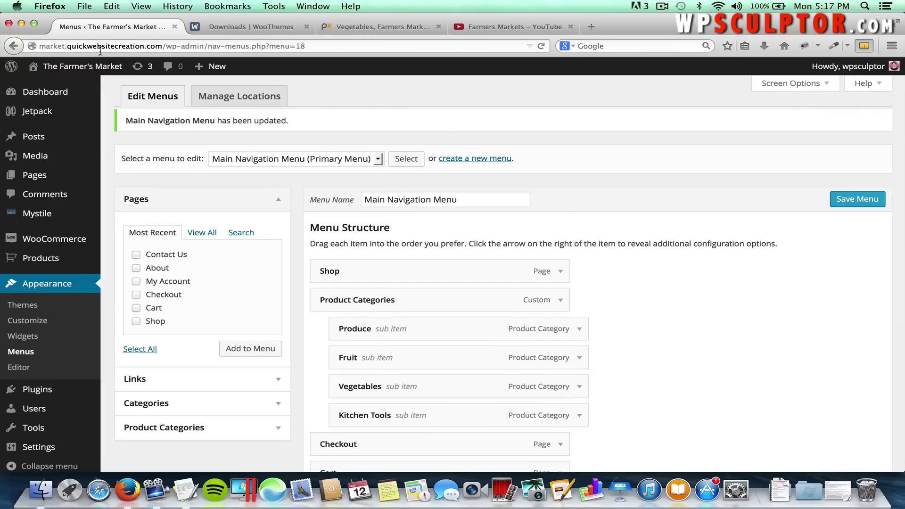
left_click(88, 66)
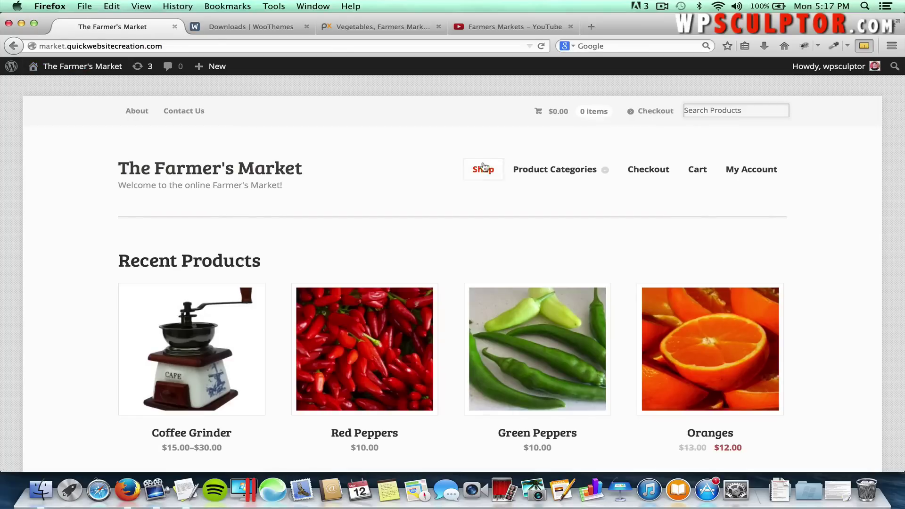
Open the Produce page from the site's Product Categories dropdown.
mouse_move(581, 171)
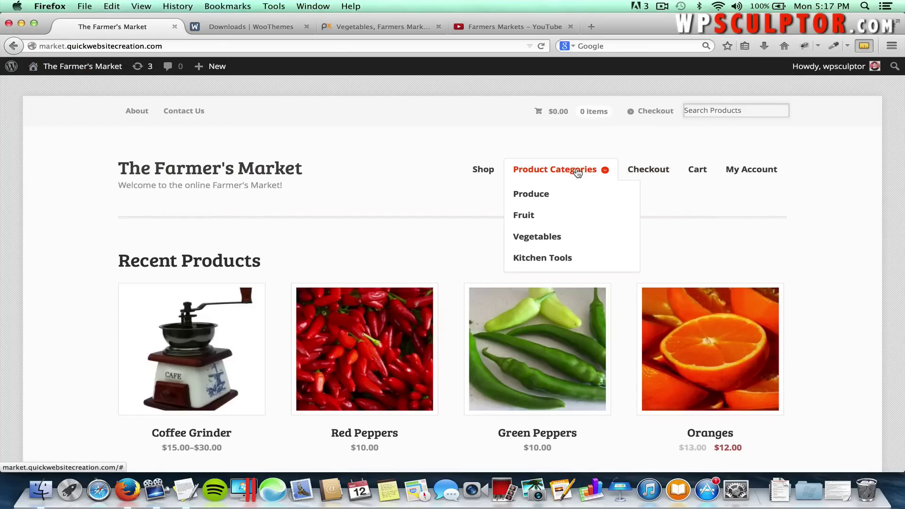
left_click(578, 172)
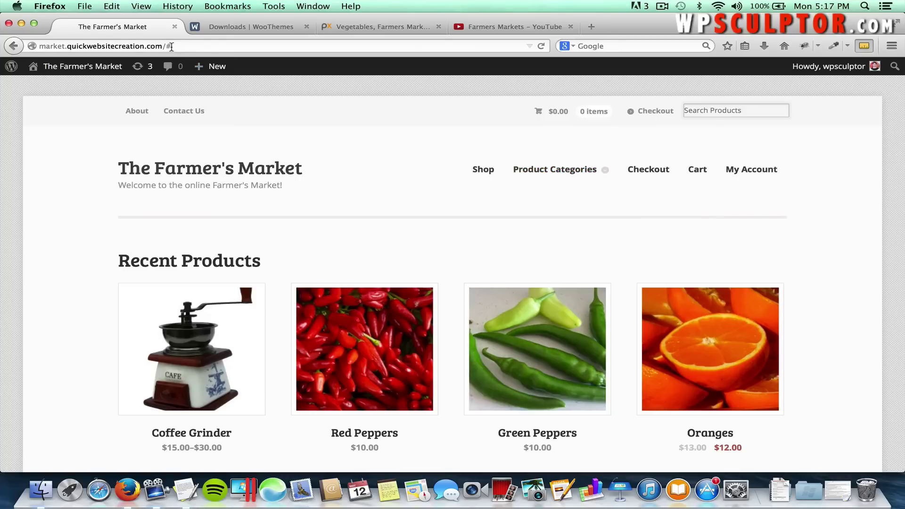
mouse_move(541, 173)
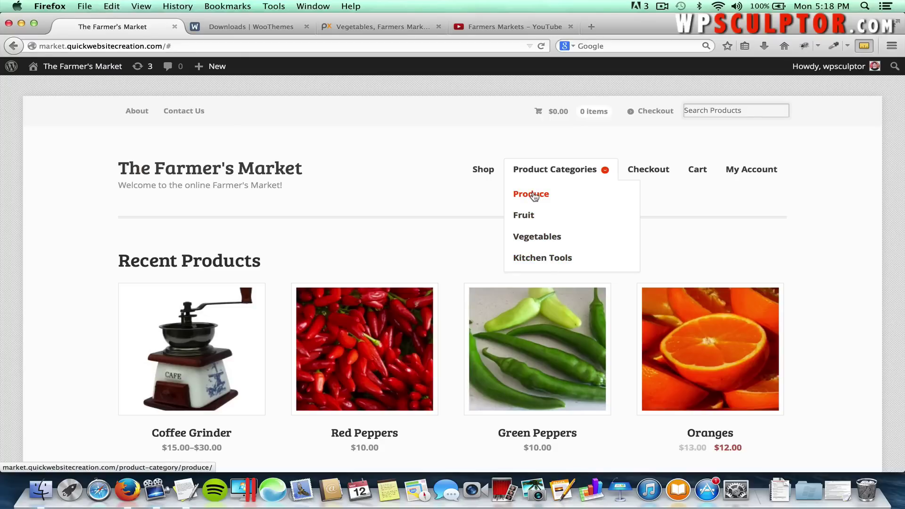
left_click(534, 197)
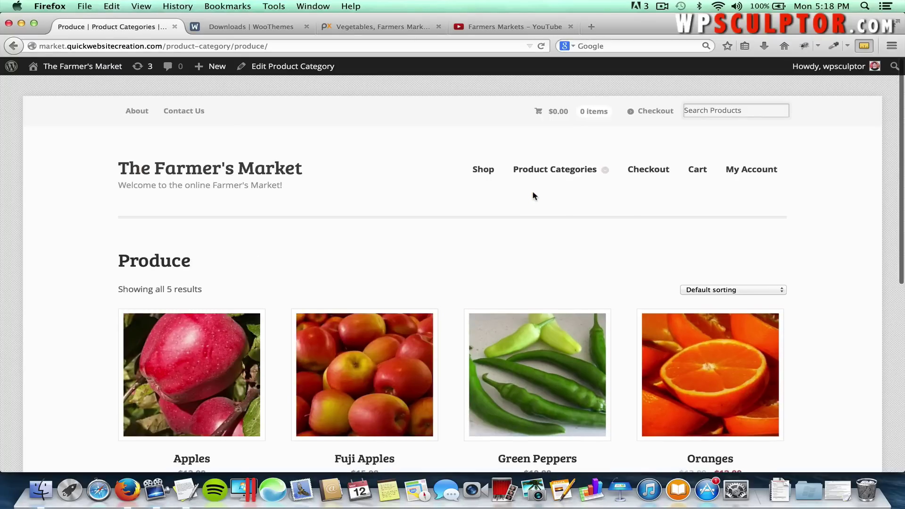
scroll(505, 238, "down", 3)
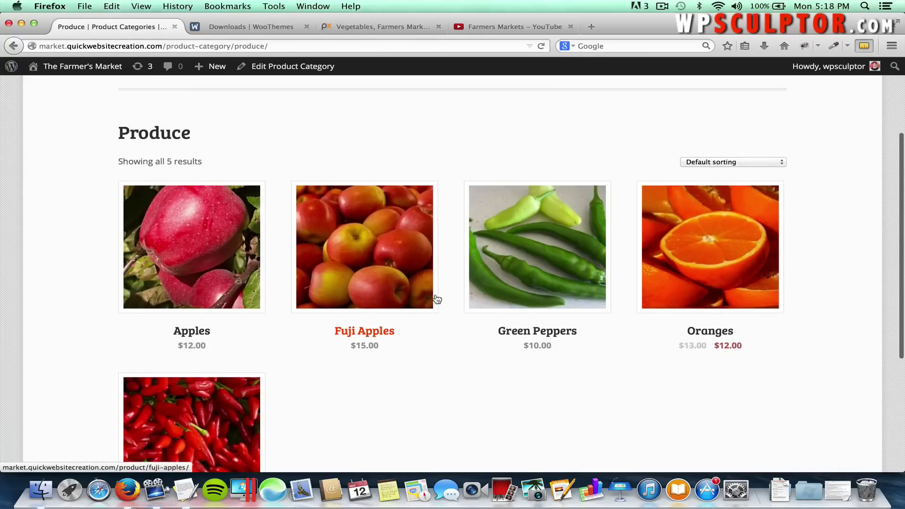
scroll(494, 196, "up", 3)
Check the Fruit and Vegetables category pages from the same dropdown.
left_click(524, 216)
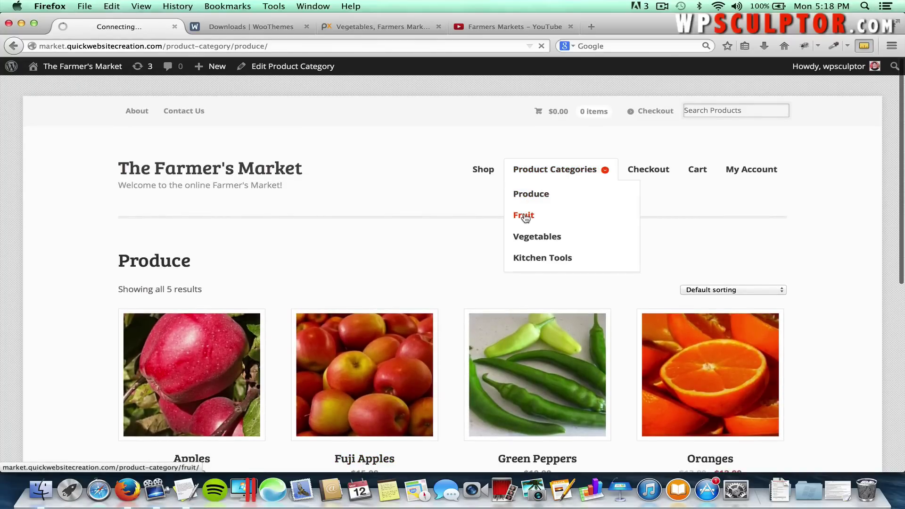
scroll(523, 216, "down", 4)
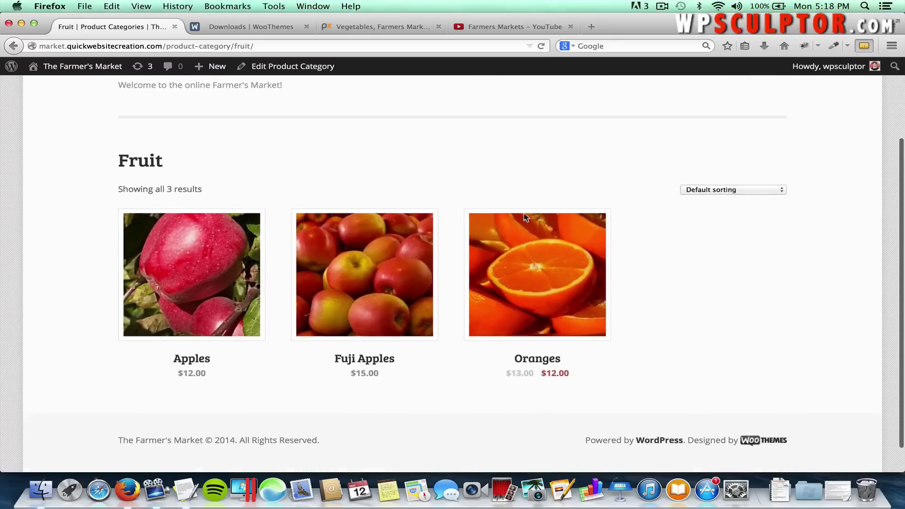
scroll(523, 218, "up", 4)
mouse_move(554, 168)
left_click(542, 236)
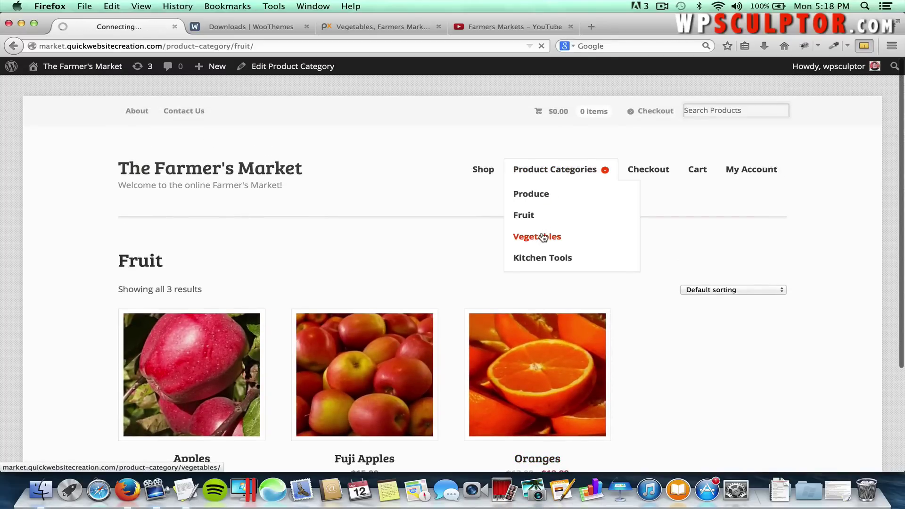
scroll(492, 320, "down", 3)
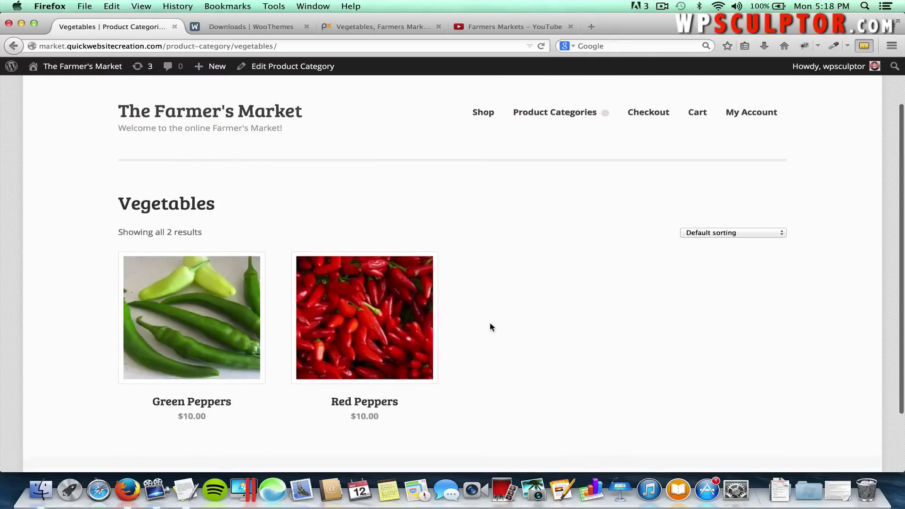
scroll(488, 325, "up", 3)
Check the Kitchen Tools category page, then return to the admin Dashboard.
mouse_move(547, 178)
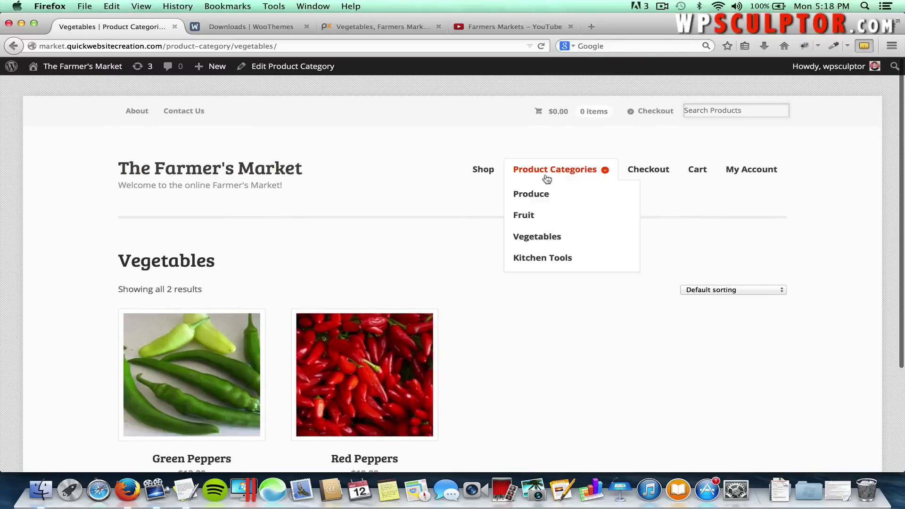
left_click(540, 259)
scroll(242, 363, "down", 2)
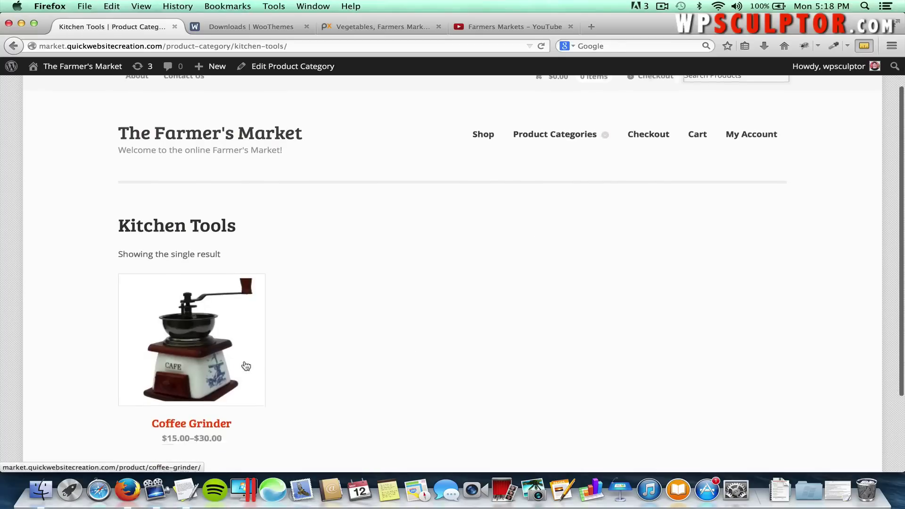
scroll(424, 298, "up", 2)
mouse_move(555, 177)
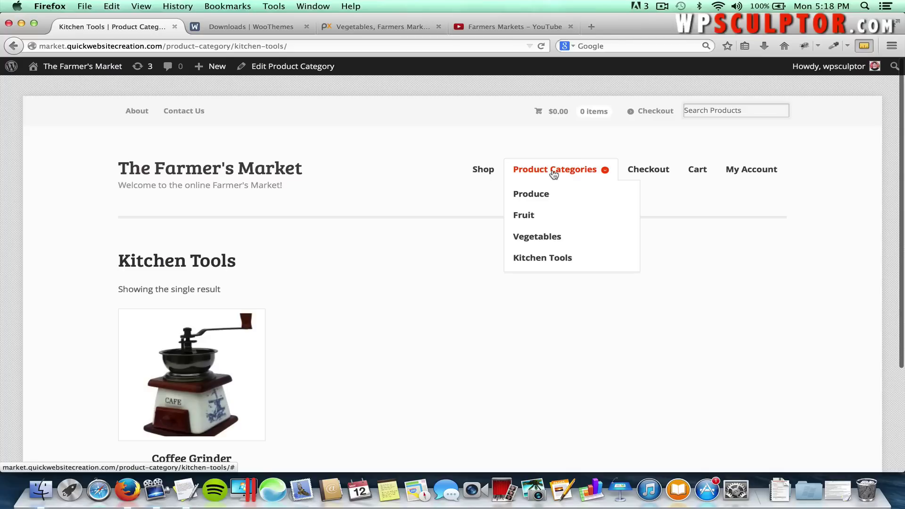
left_click(570, 172)
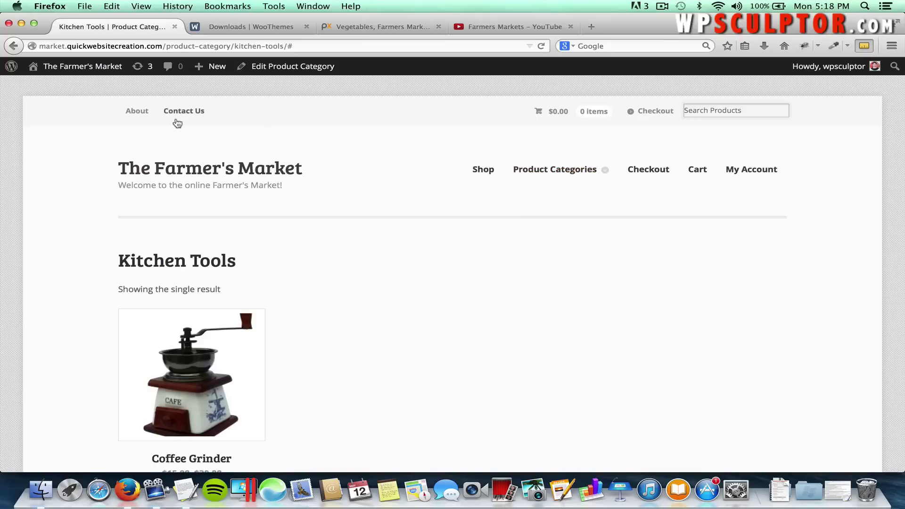
left_click(74, 68)
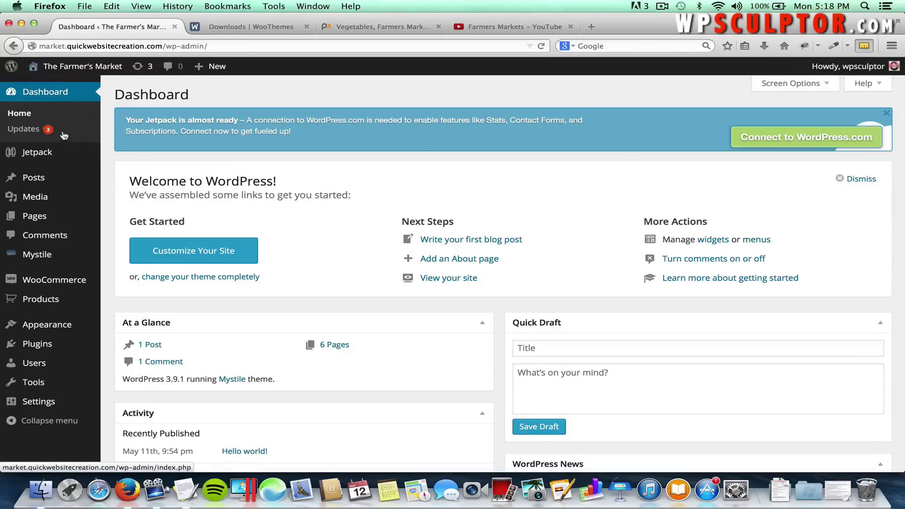
Create a new page titled 'Product Categories' so it autosaves as a draft.
mouse_move(55, 205)
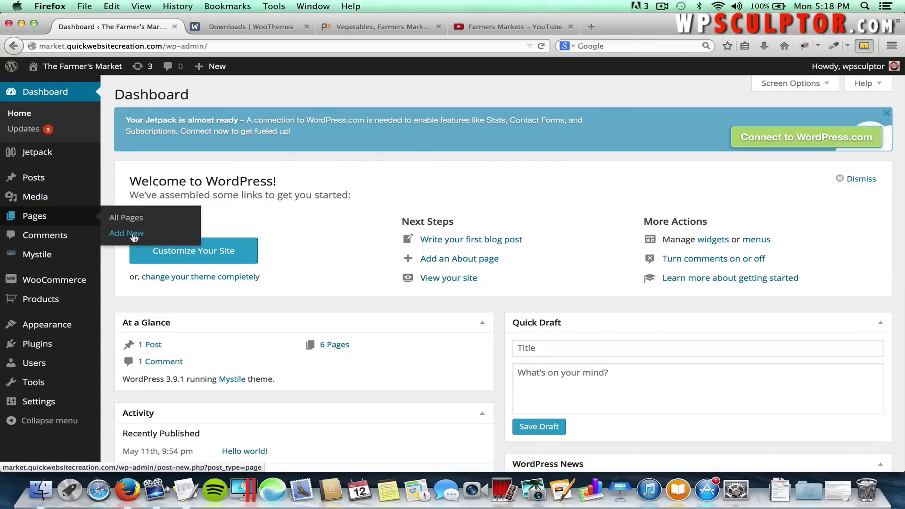
left_click(133, 234)
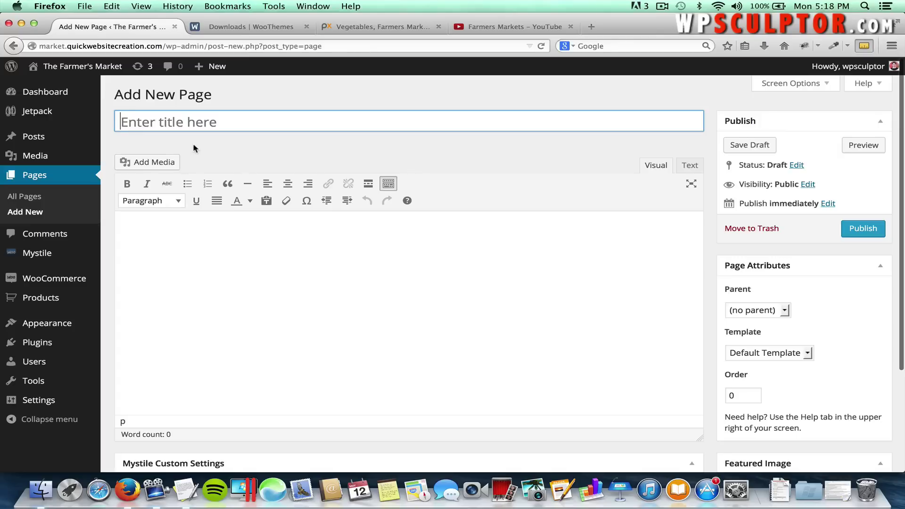
type("Prod")
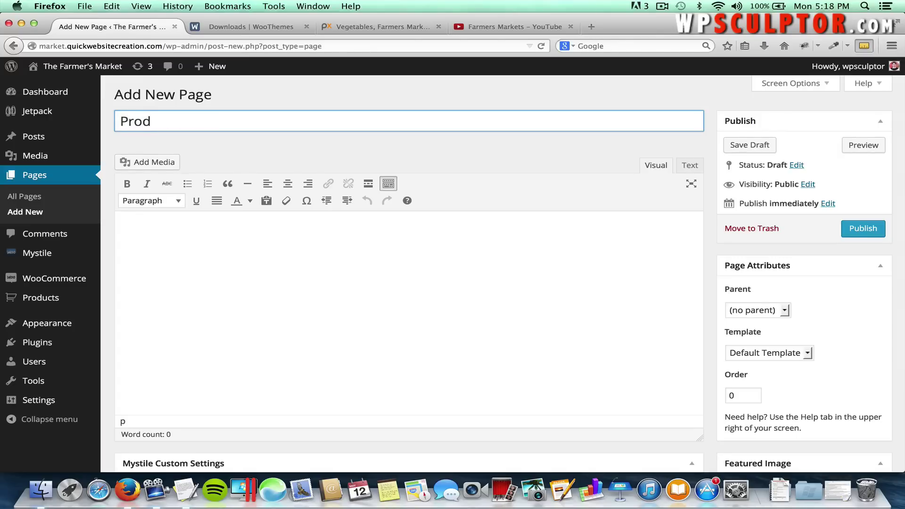
type("uct Categories")
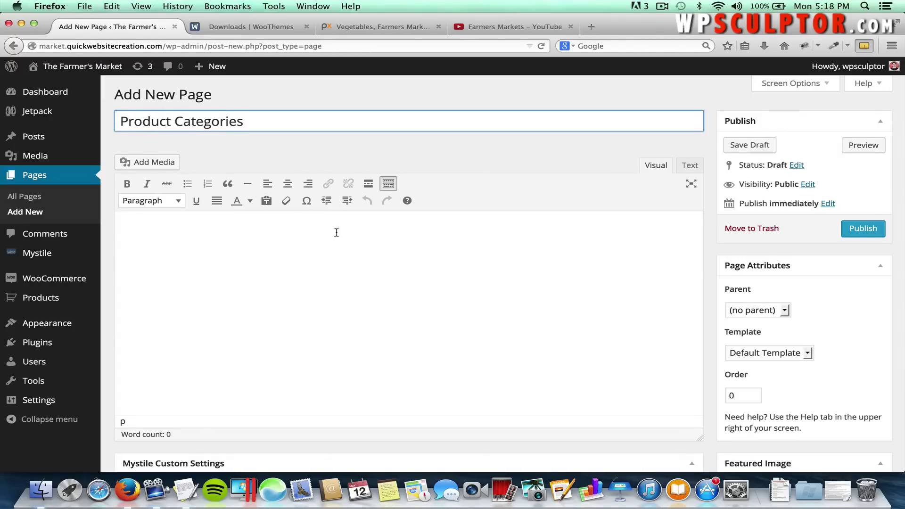
left_click(353, 253)
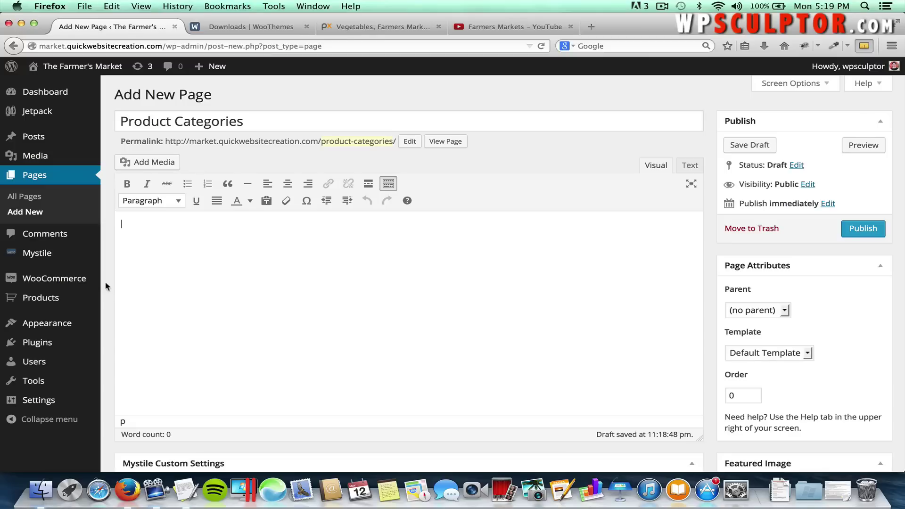
Open Installed Plugins in a new tab and follow WooCommerce's Docs link.
mouse_move(56, 340)
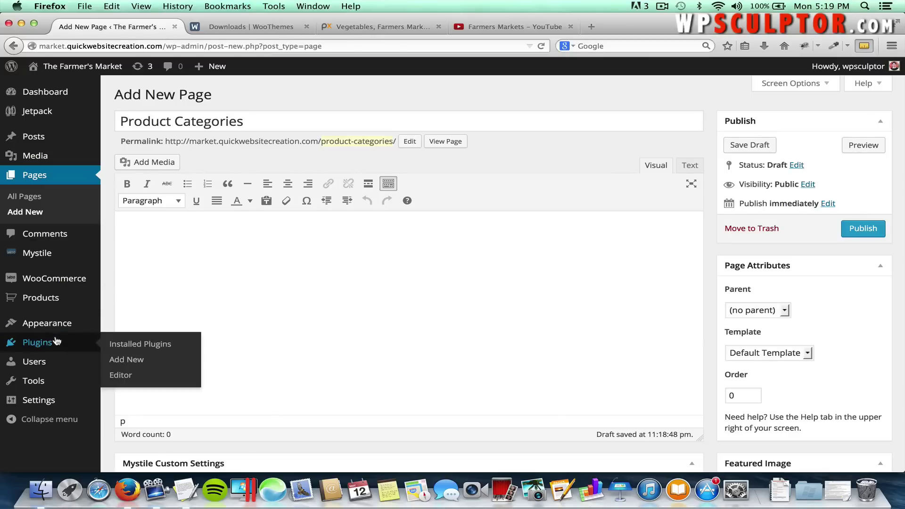
right_click(130, 348)
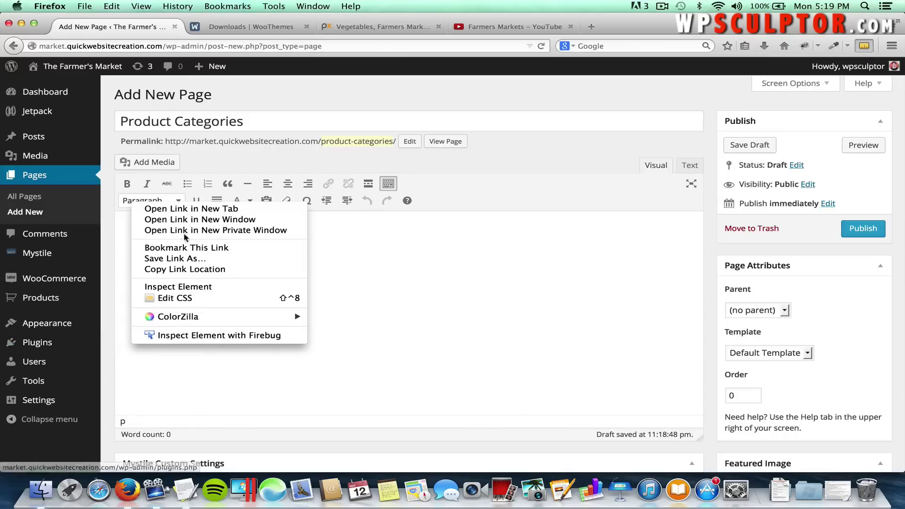
left_click(188, 208)
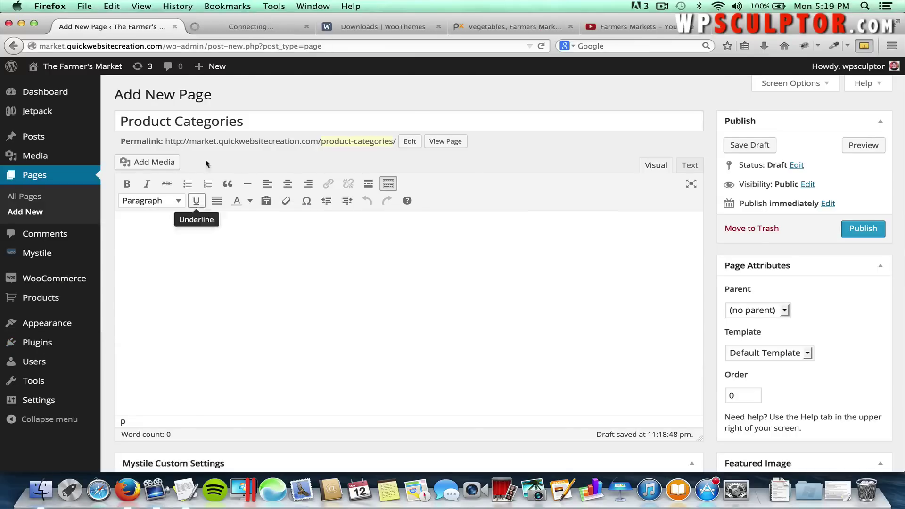
left_click(250, 30)
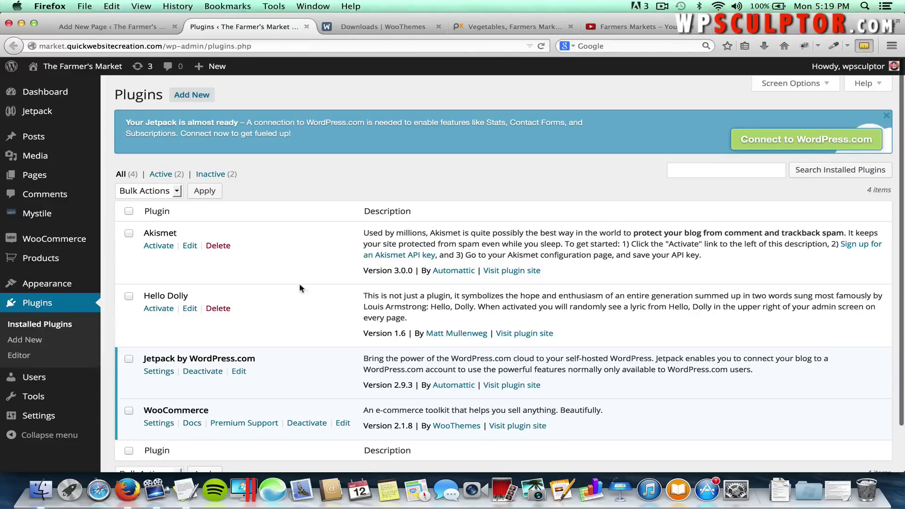
scroll(297, 284, "down", 2)
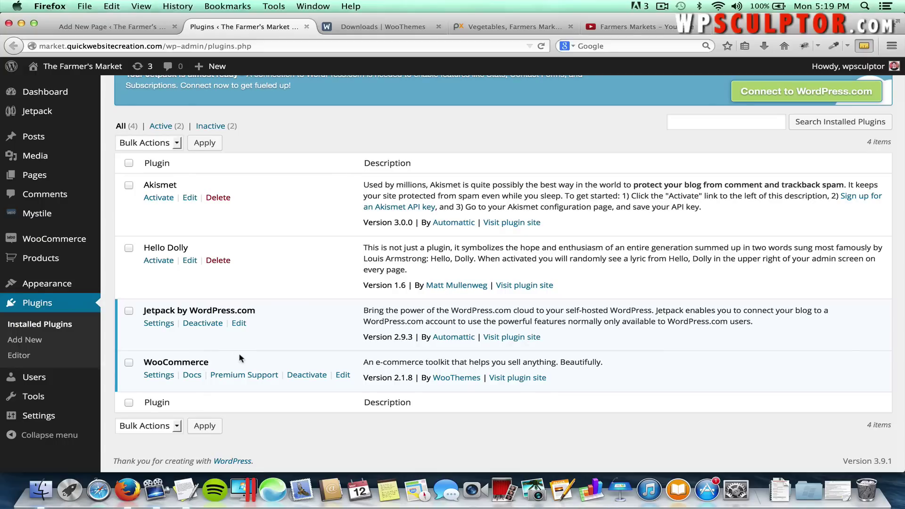
left_click(192, 375)
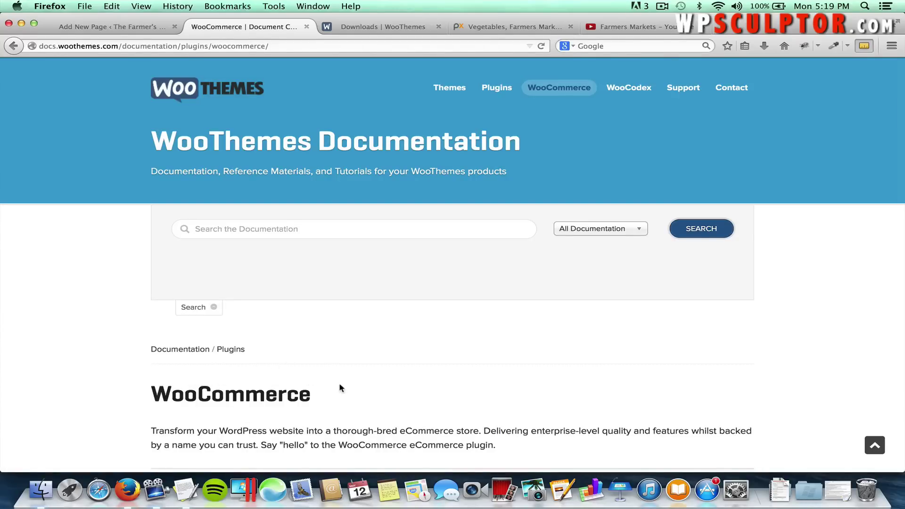
Search the docs for 'Product Shortcodes' and open the 'Shortcodes included with WooCommerce' article.
left_click(300, 227)
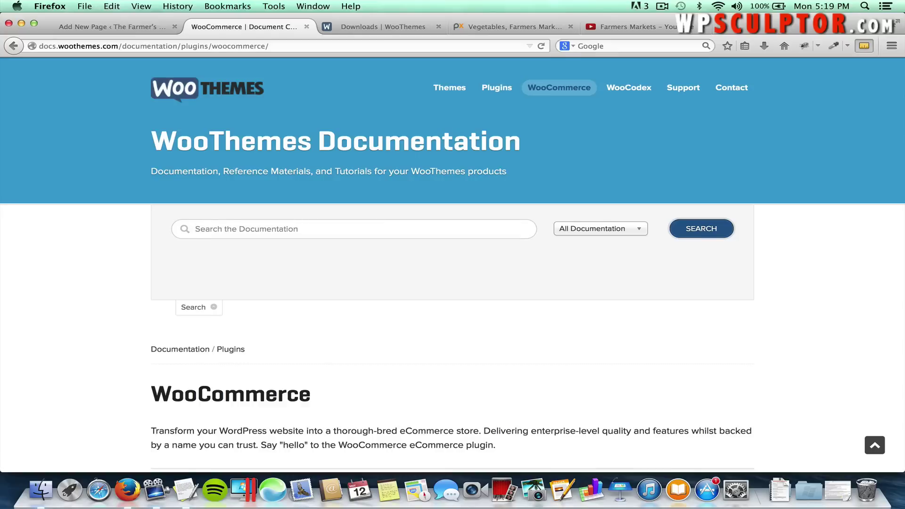
type("Produc")
key("BackSpace")
key("BackSpace")
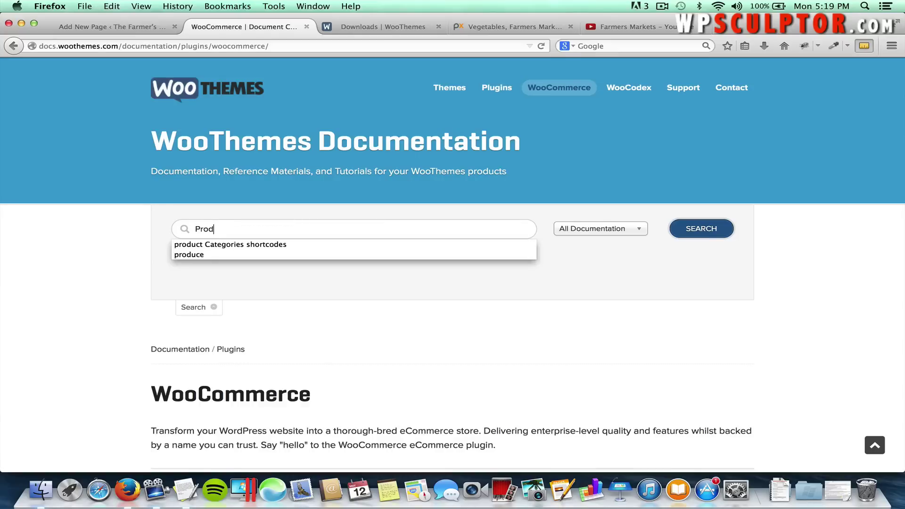
type("uct ")
type("Shortcodes")
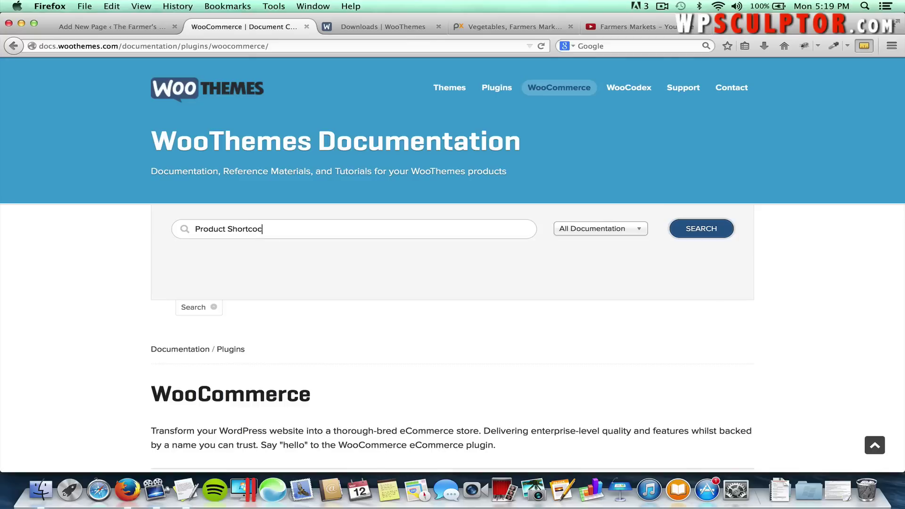
key("Return")
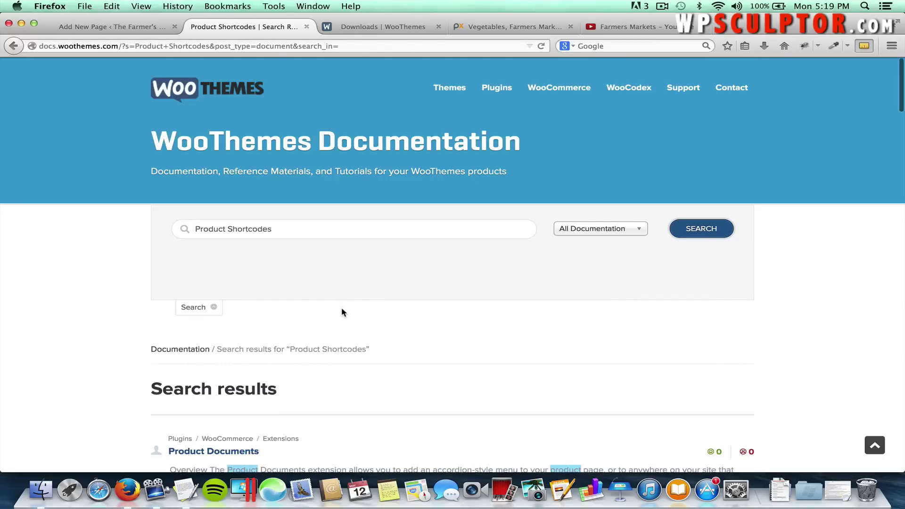
scroll(341, 312, "down", 3)
scroll(341, 312, "down", 10)
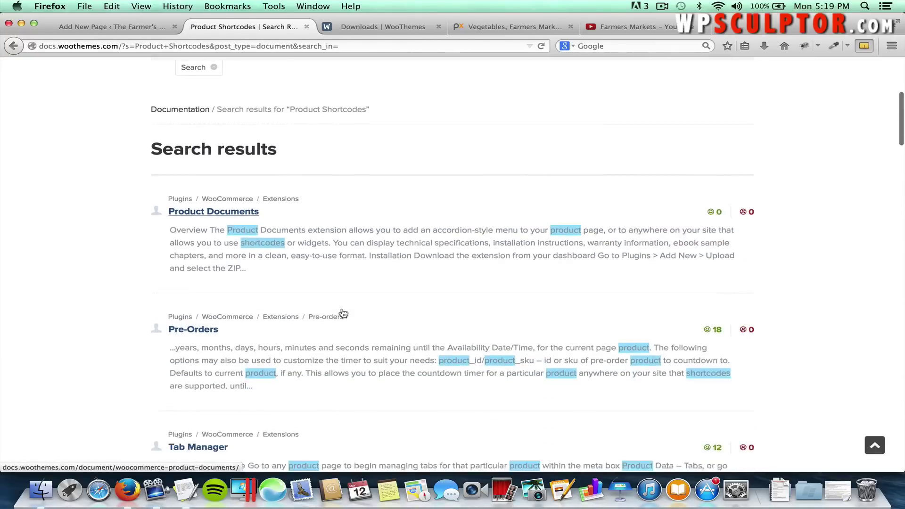
scroll(342, 309, "down", 10)
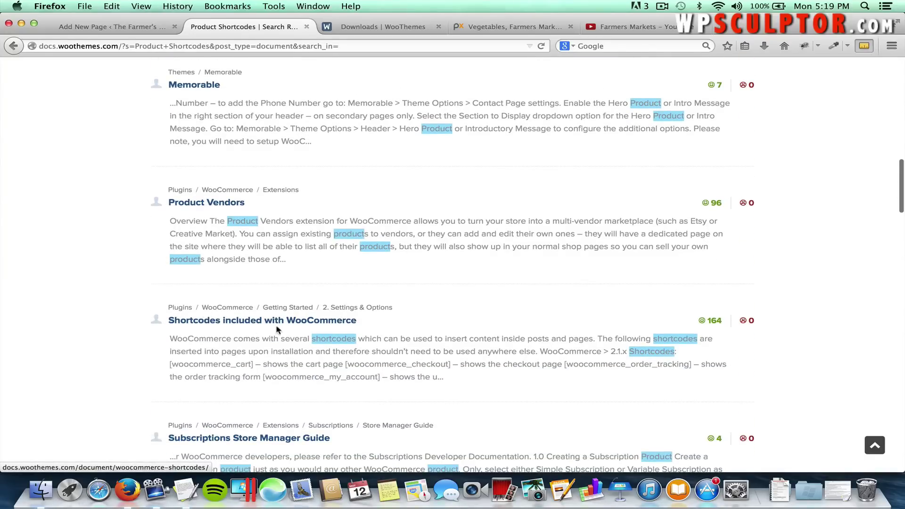
left_click(323, 323)
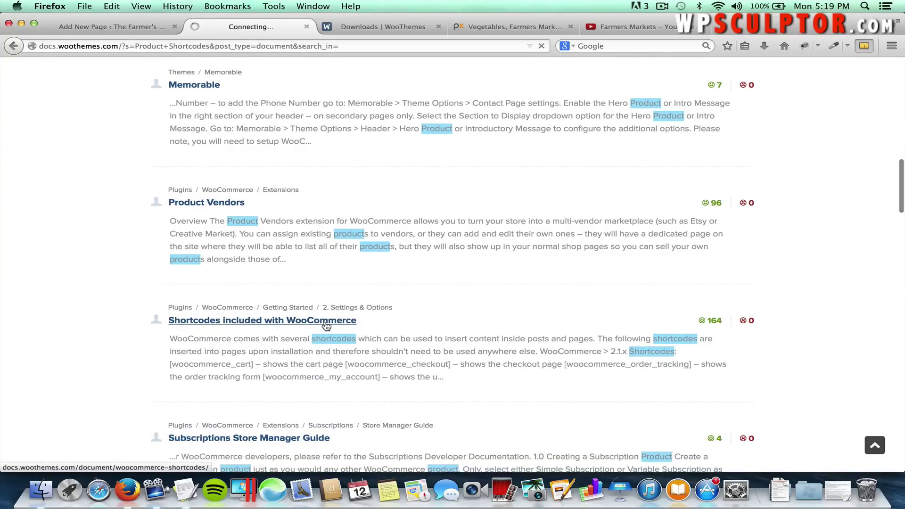
Copy the [product_categories number="12" parent="0"] example and go back to the page draft.
scroll(412, 343, "down", 20)
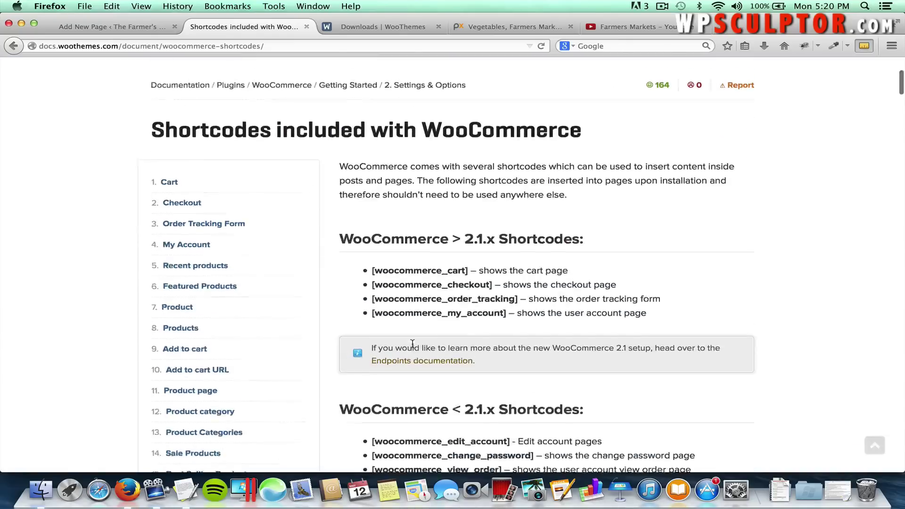
scroll(412, 347, "down", 20)
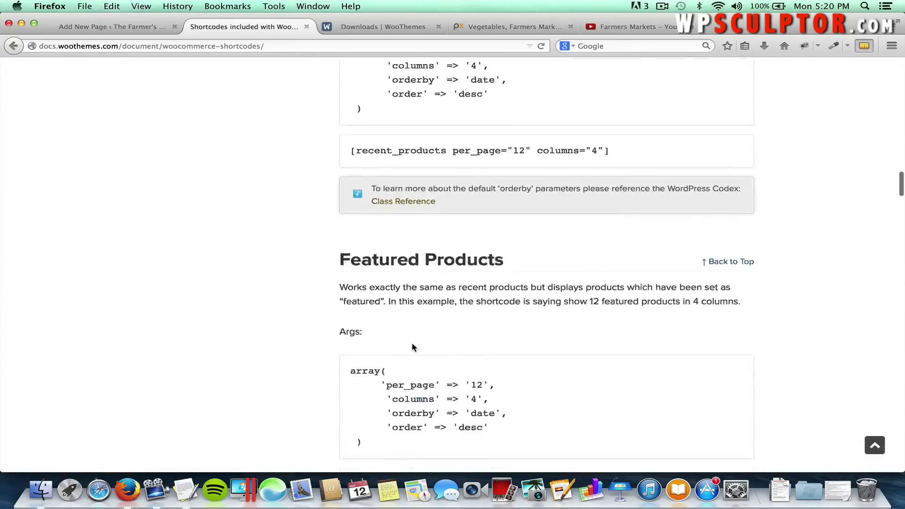
scroll(405, 297, "down", 20)
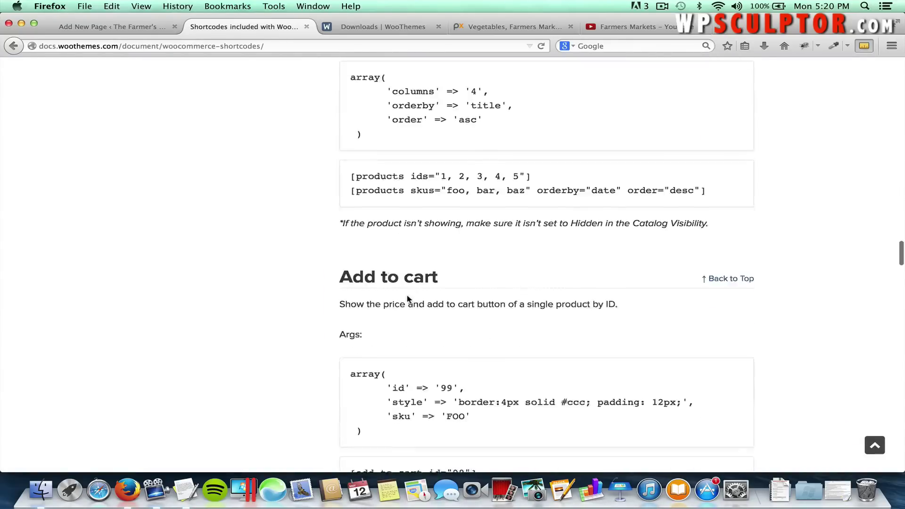
scroll(408, 298, "down", 20)
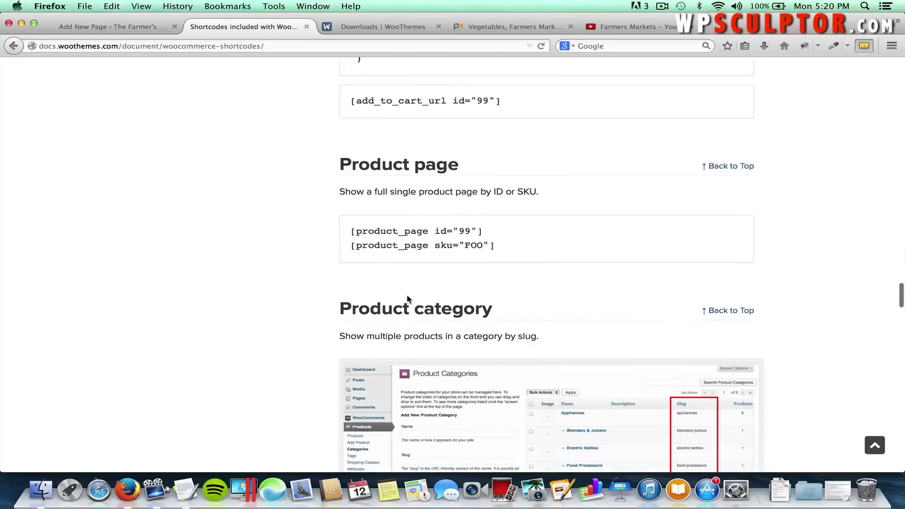
scroll(390, 271, "down", 15)
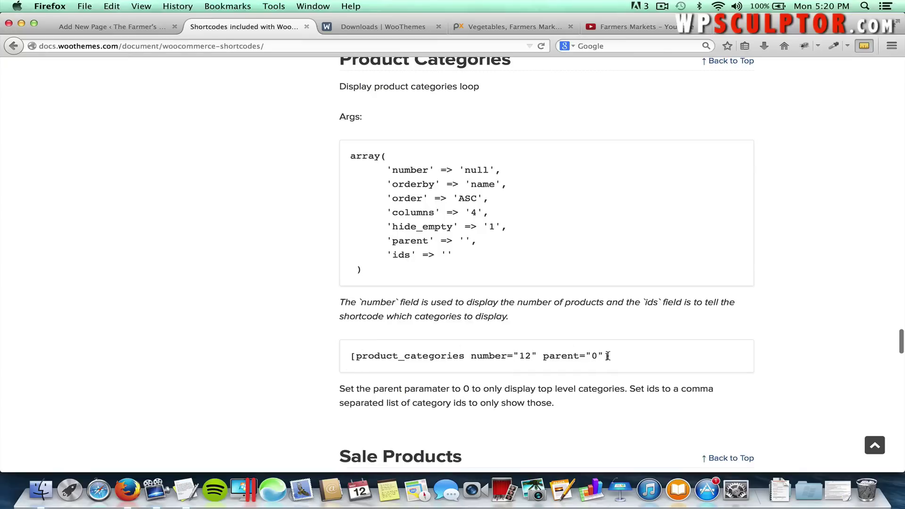
left_click_drag(610, 356, 534, 349)
left_click_drag(408, 349, 351, 351)
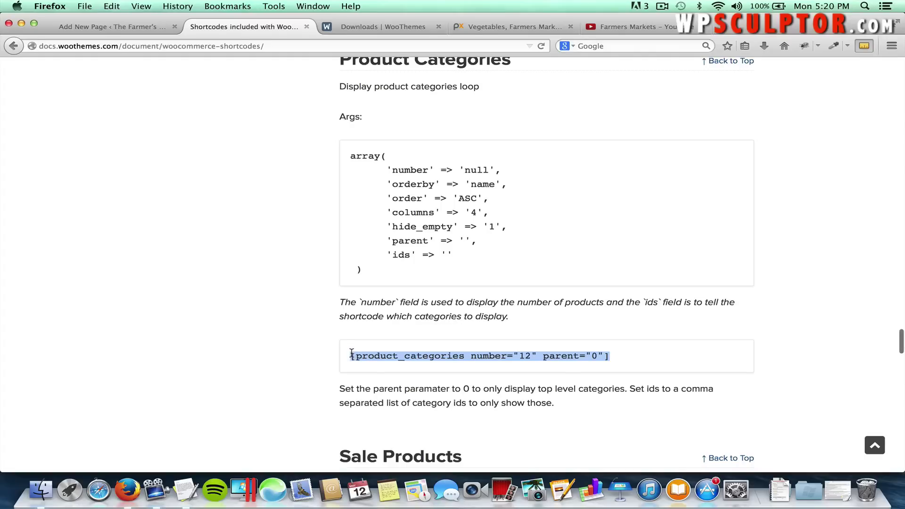
right_click(357, 355)
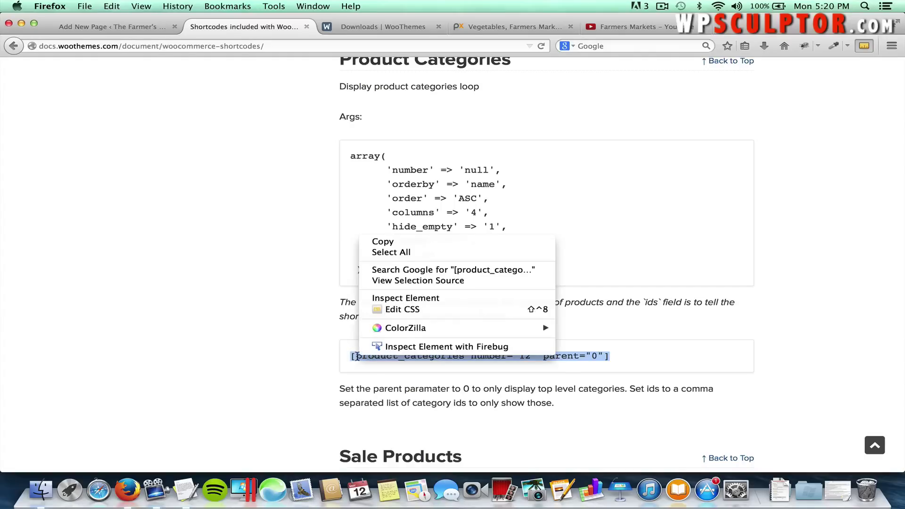
left_click(392, 242)
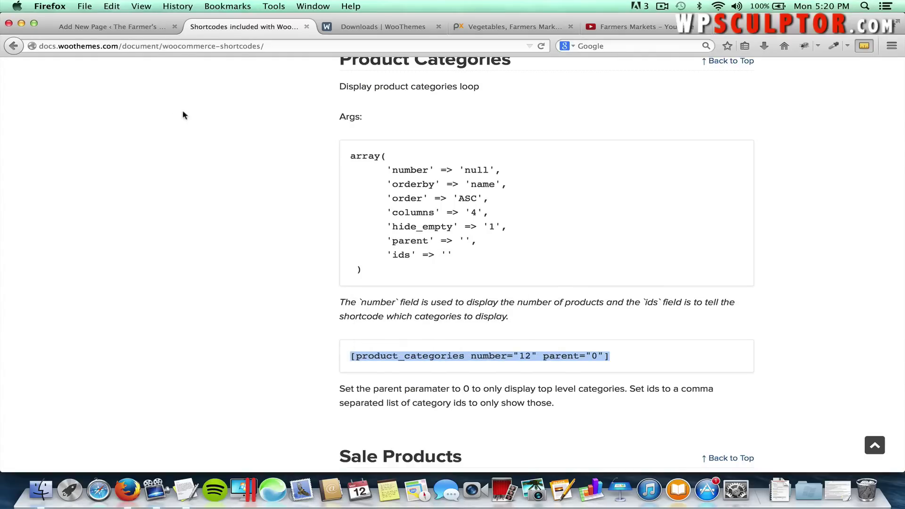
left_click(130, 31)
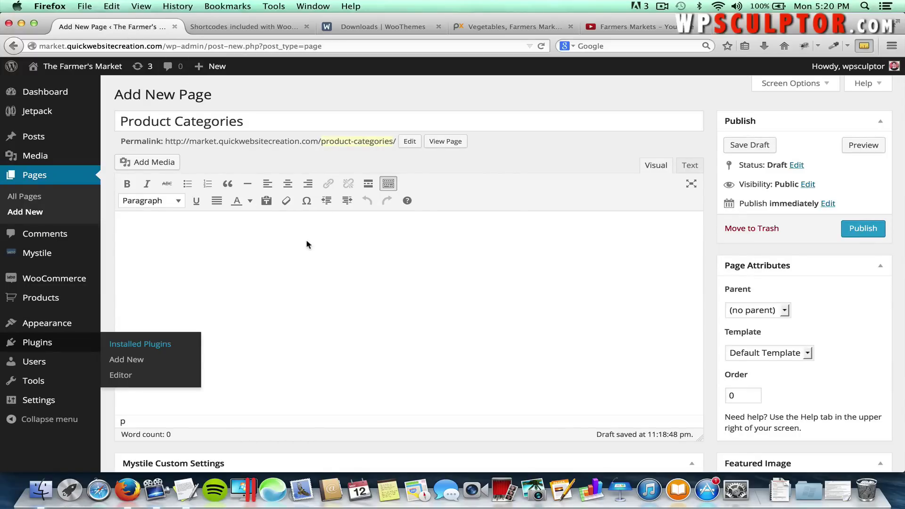
Paste the shortcode in the Text editor, remove the 12 from number, and publish.
left_click(688, 166)
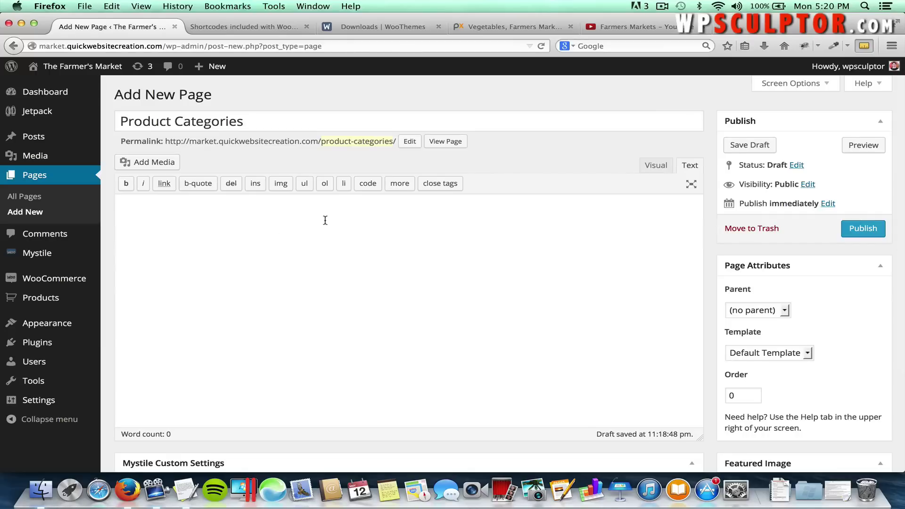
key("super+v")
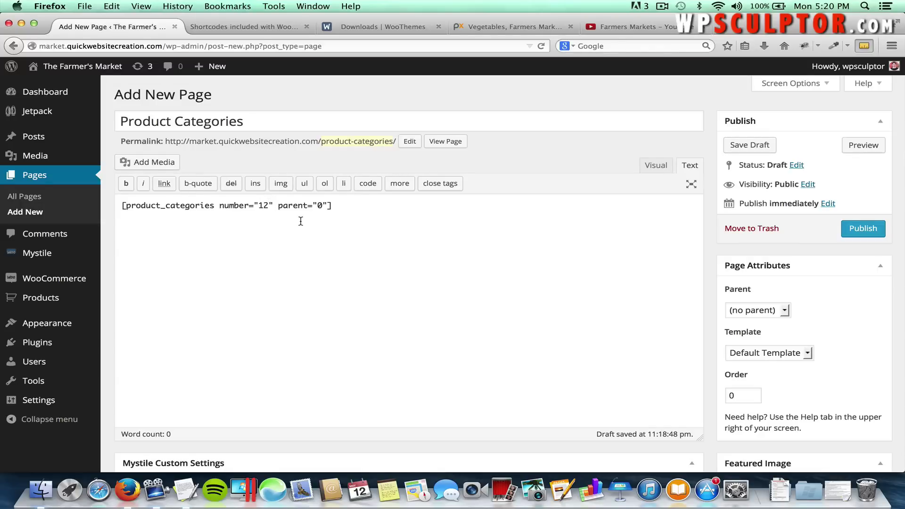
key("BackSpace")
key("BackSpace")
left_click(874, 231)
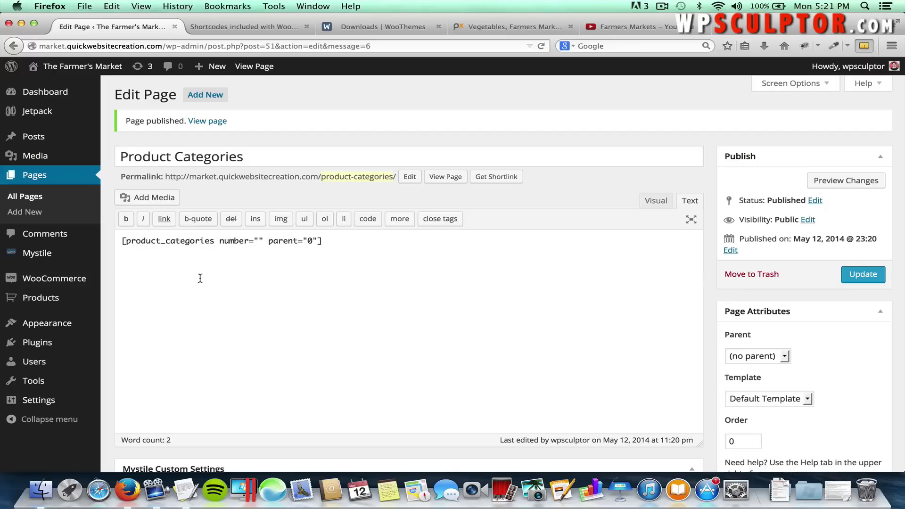
Load the Main Navigation Menu for editing in Appearance > Menus.
mouse_move(84, 323)
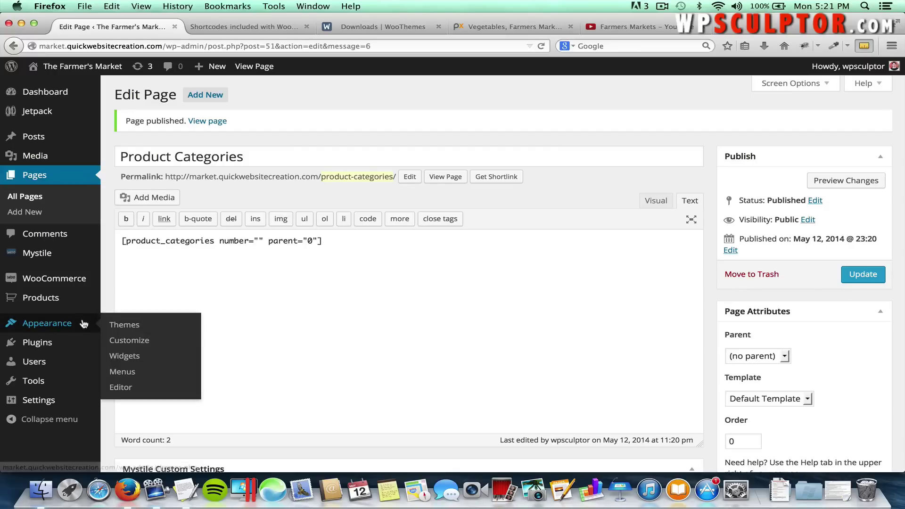
left_click(124, 374)
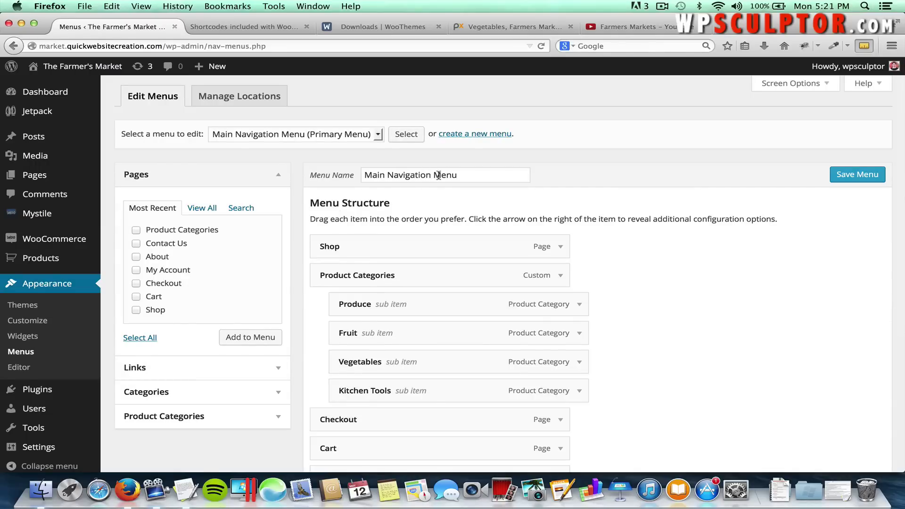
left_click(278, 135)
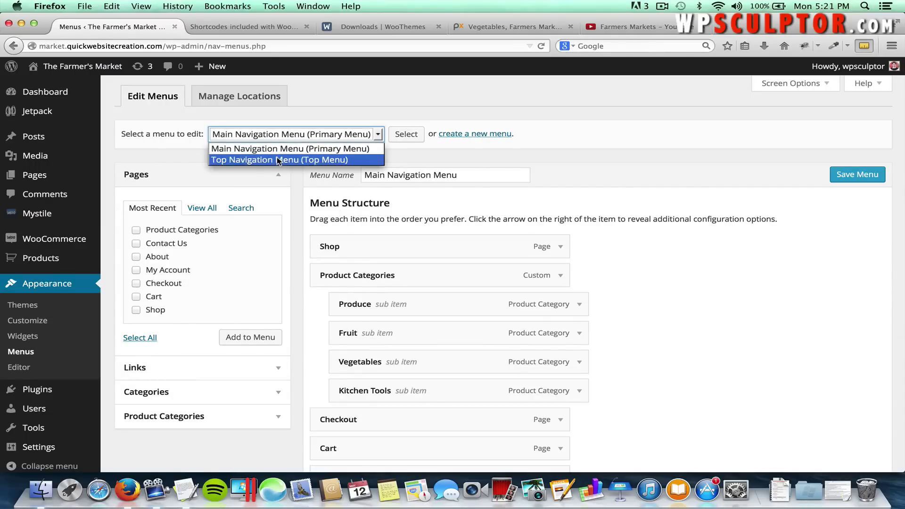
left_click(276, 157)
left_click(351, 137)
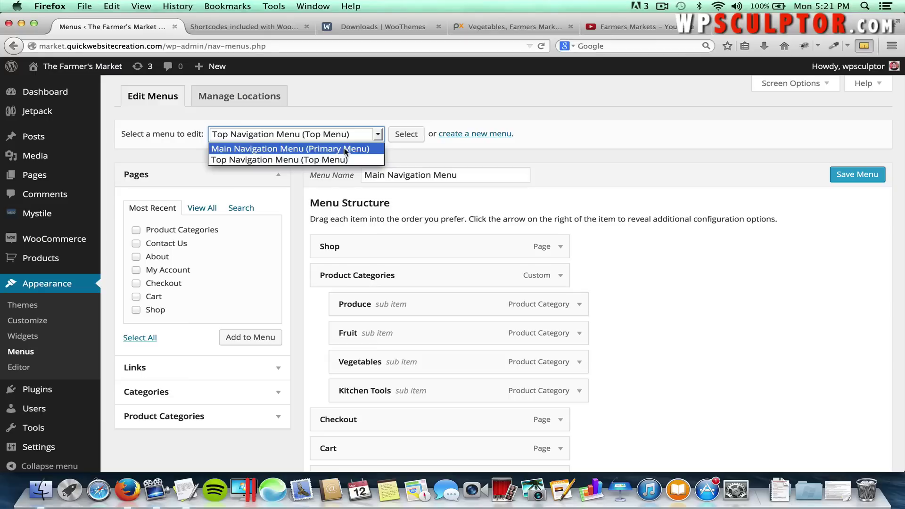
left_click(372, 147)
left_click(406, 135)
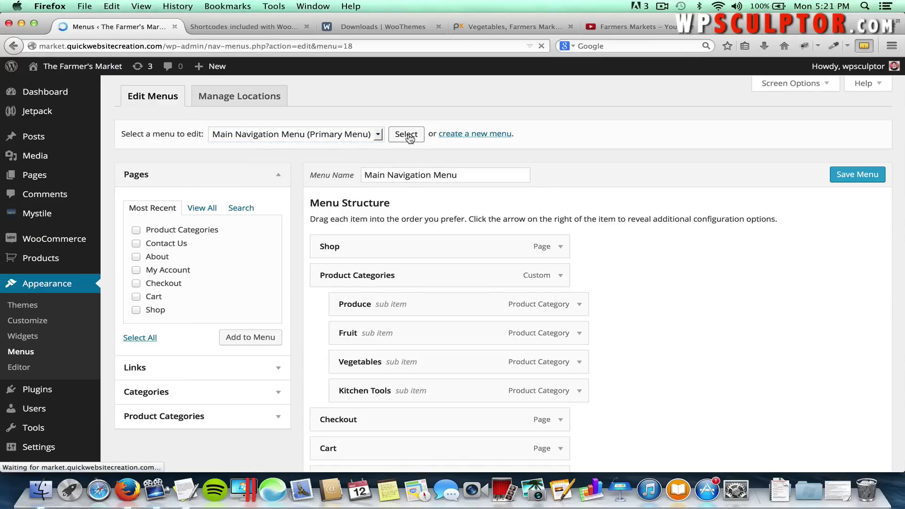
Add the Product Categories page to the end of the menu.
scroll(632, 279, "down", 2)
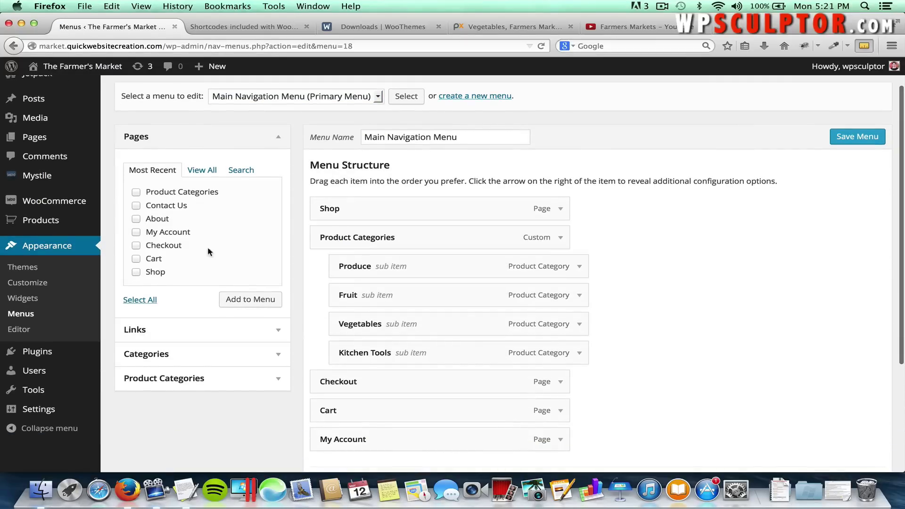
left_click(136, 192)
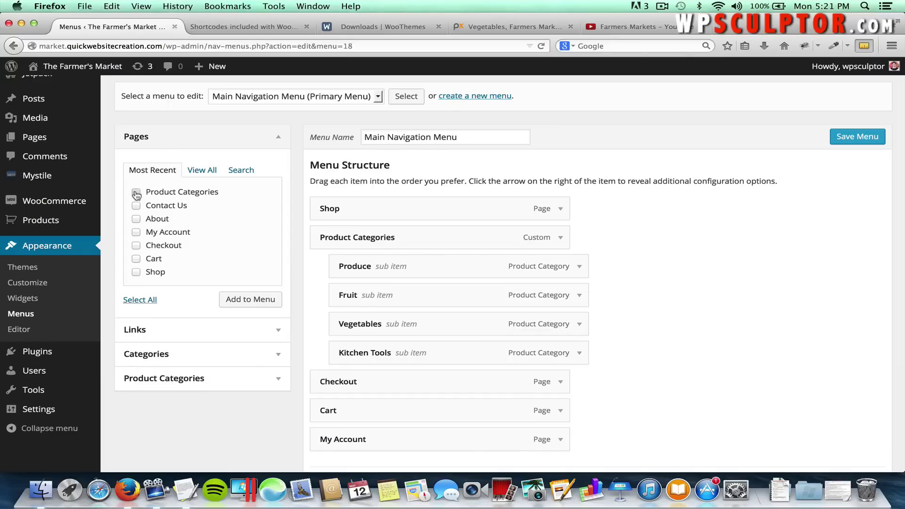
left_click(243, 301)
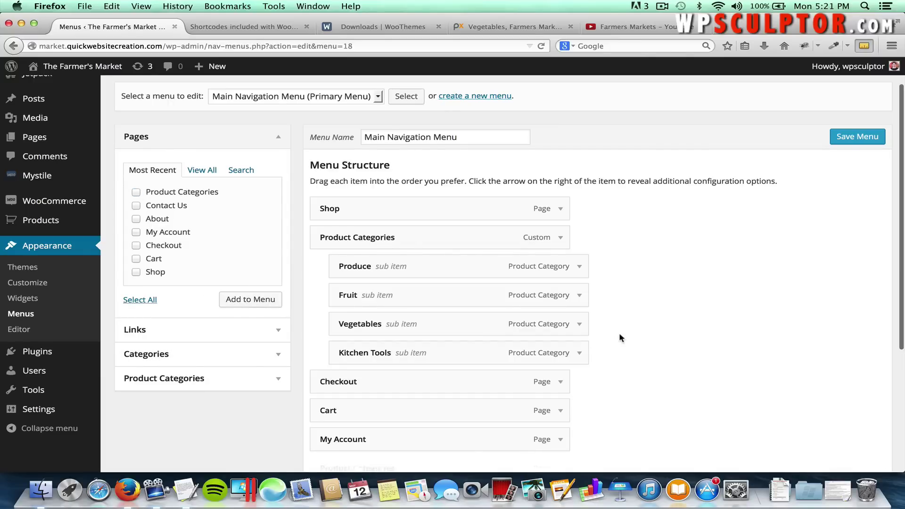
scroll(619, 335, "down", 3)
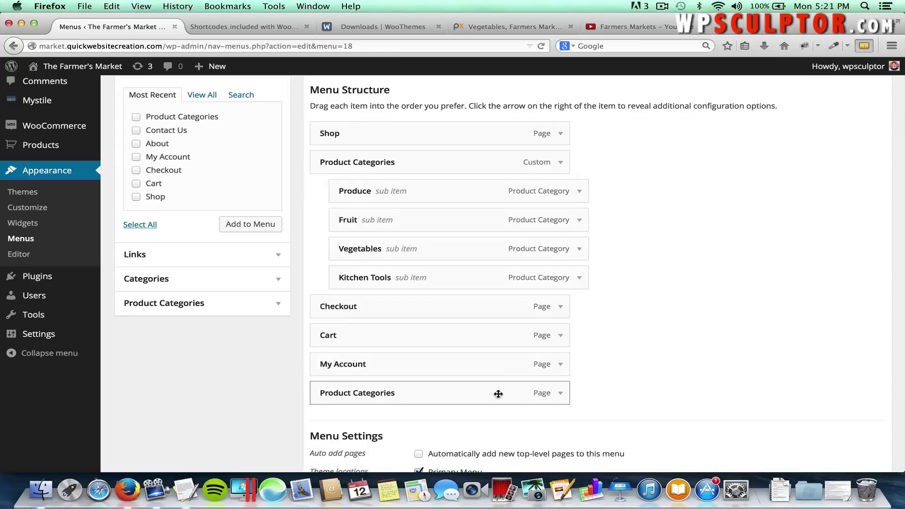
Move the Product Categories page item under Shop and remove the custom Product Categories item.
left_click_drag(497, 394, 510, 162)
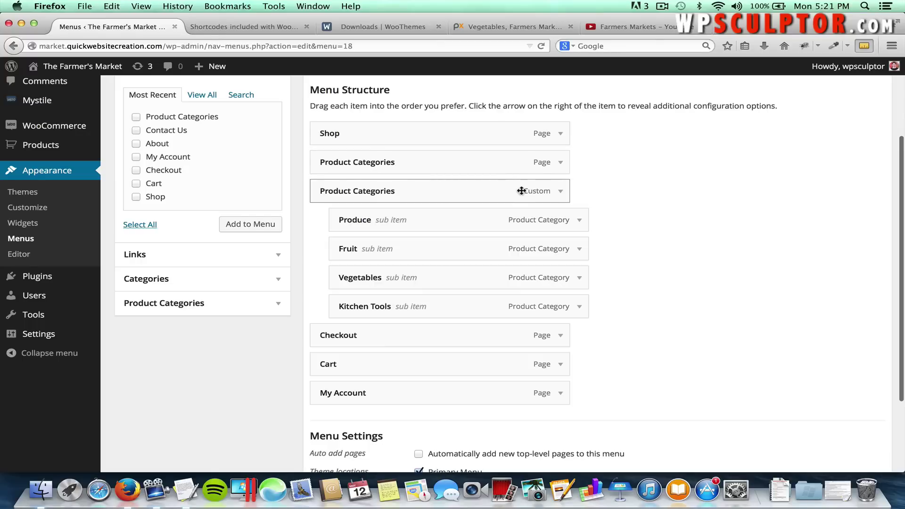
left_click(560, 191)
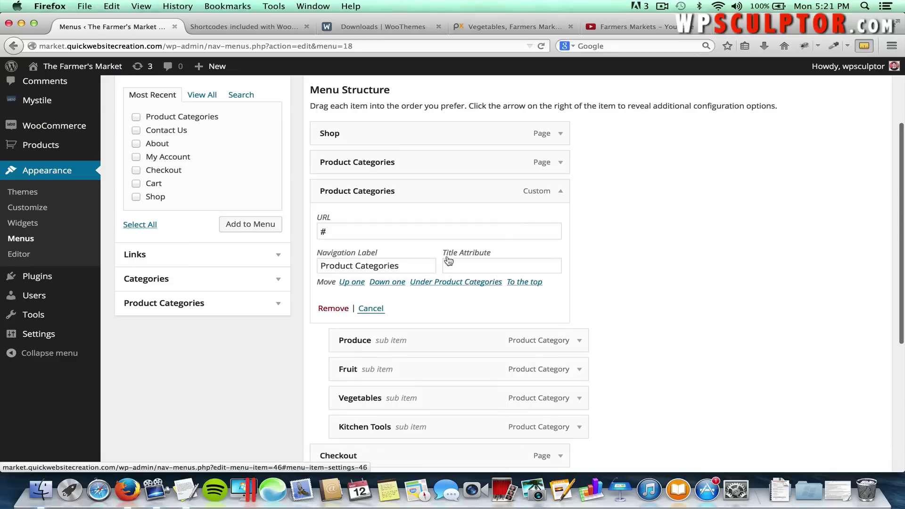
left_click(336, 309)
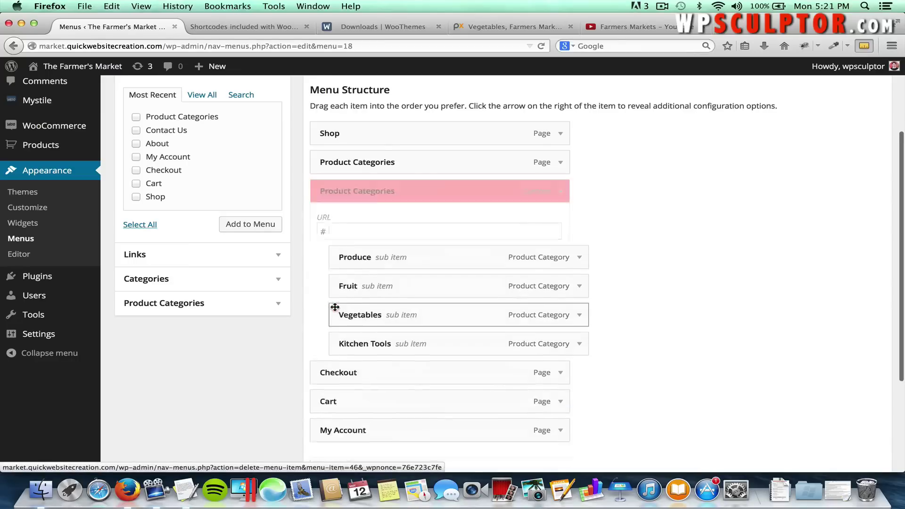
Nest Produce, Fruit, Vegetables and Kitchen Tools under the page item and save the menu.
left_click_drag(337, 192, 357, 191)
left_click_drag(349, 225, 396, 255)
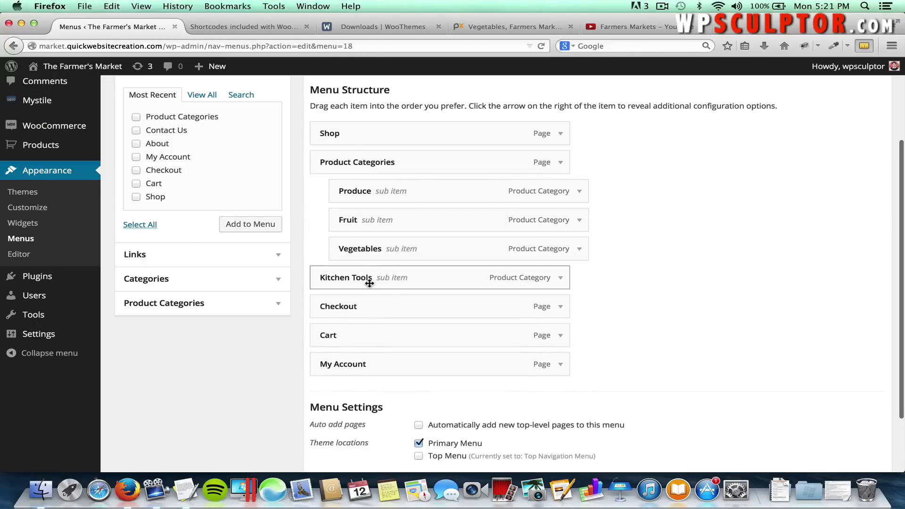
left_click_drag(368, 281, 394, 281)
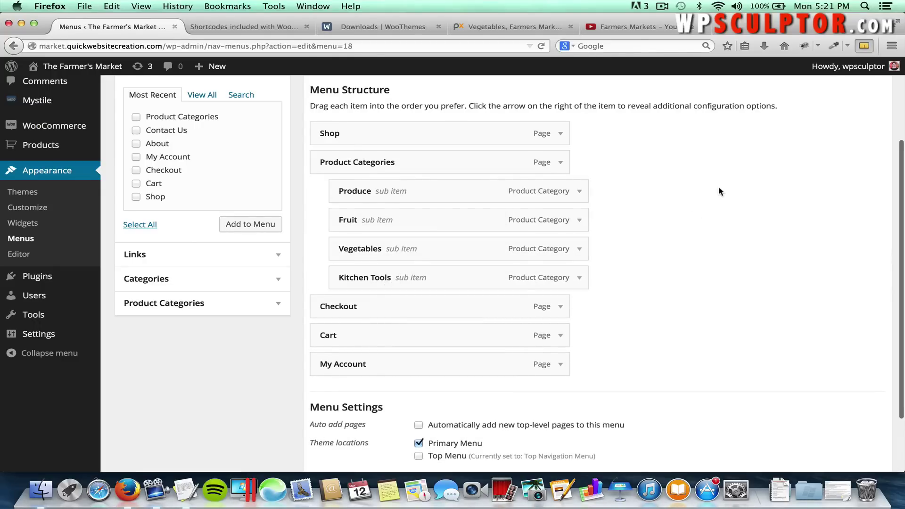
scroll(718, 186, "up", 5)
left_click(861, 173)
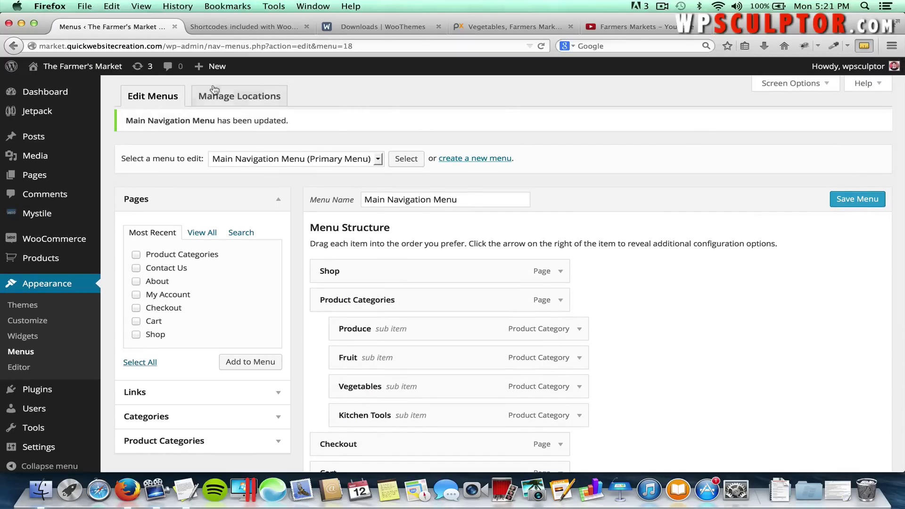
left_click(94, 68)
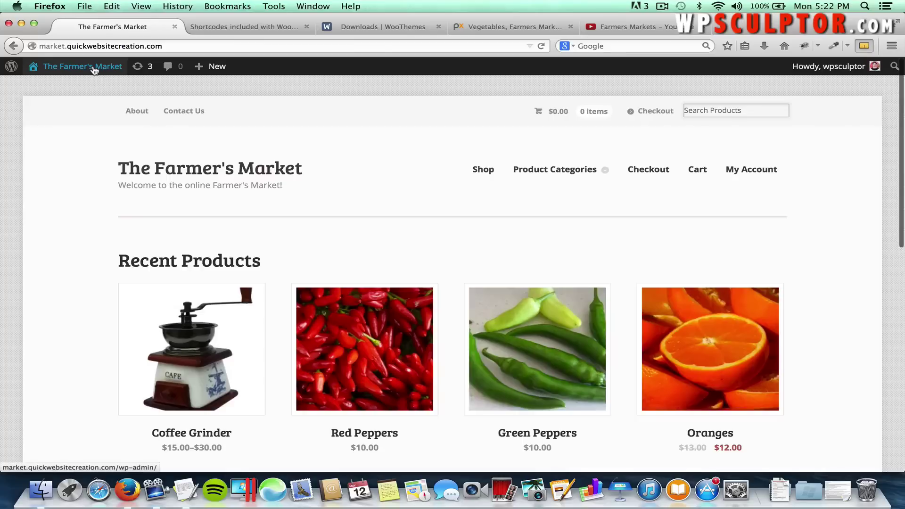
Open the live Product Categories page showing the category thumbnails.
mouse_move(550, 172)
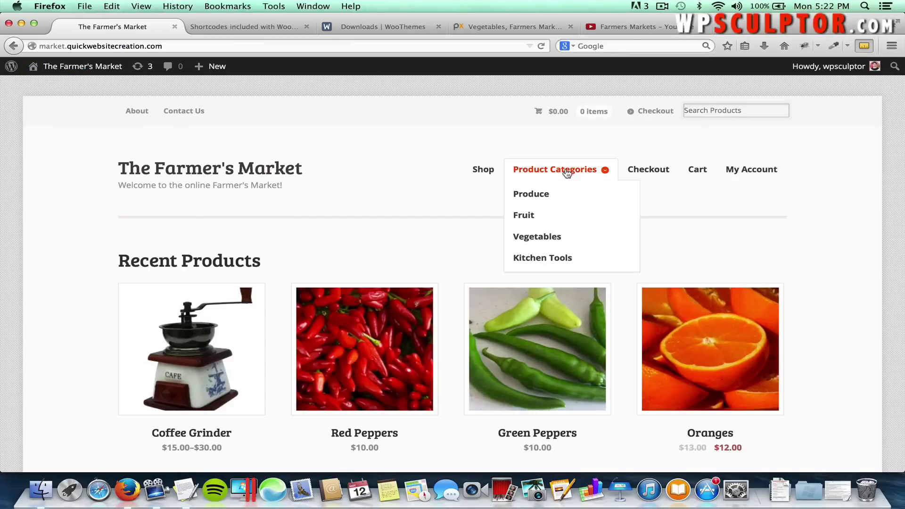
left_click(568, 174)
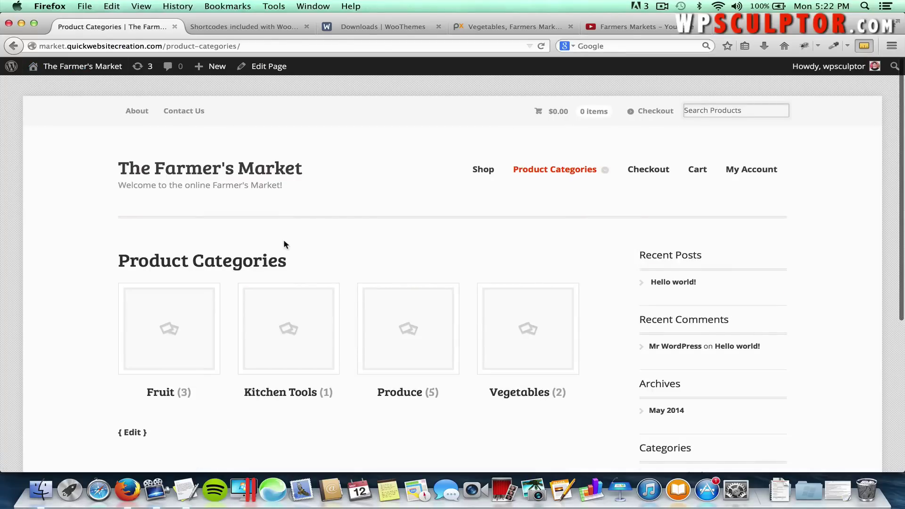
scroll(169, 294, "down", 3)
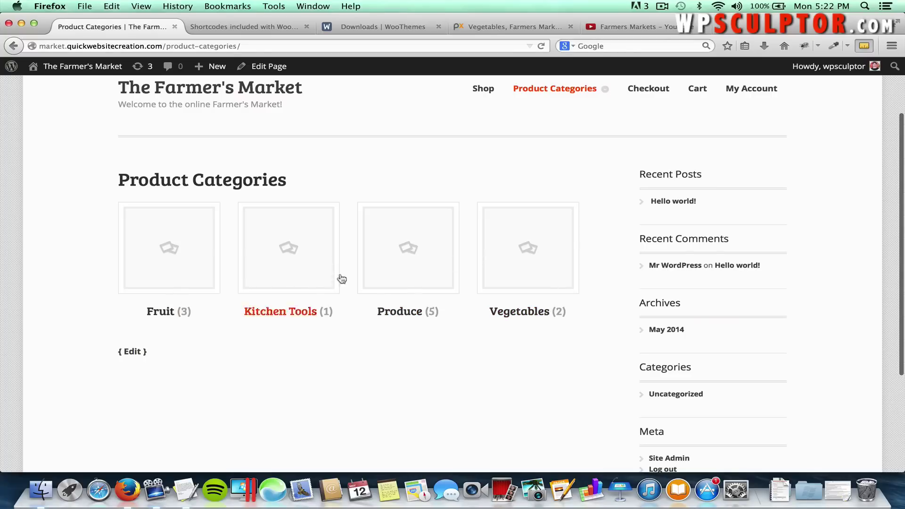
Open the Produce category, go back, then return to the admin Dashboard.
left_click(412, 256)
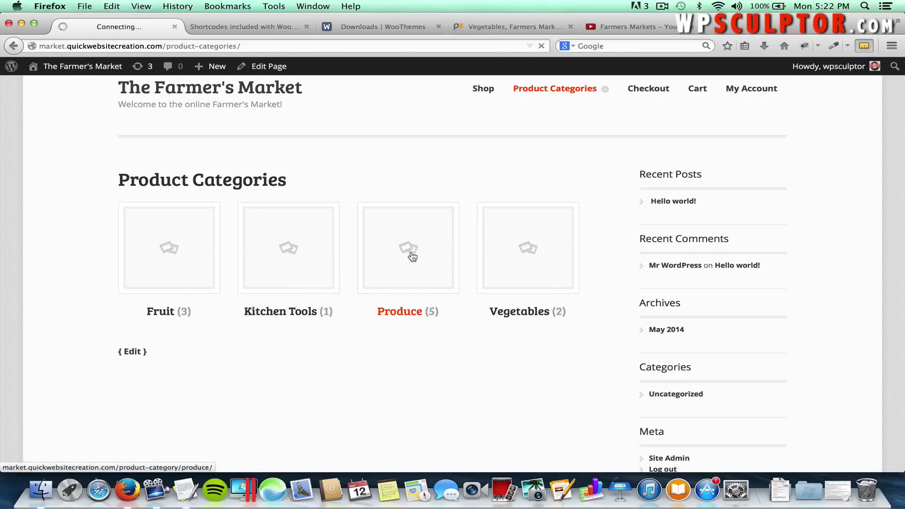
scroll(411, 251, "down", 3)
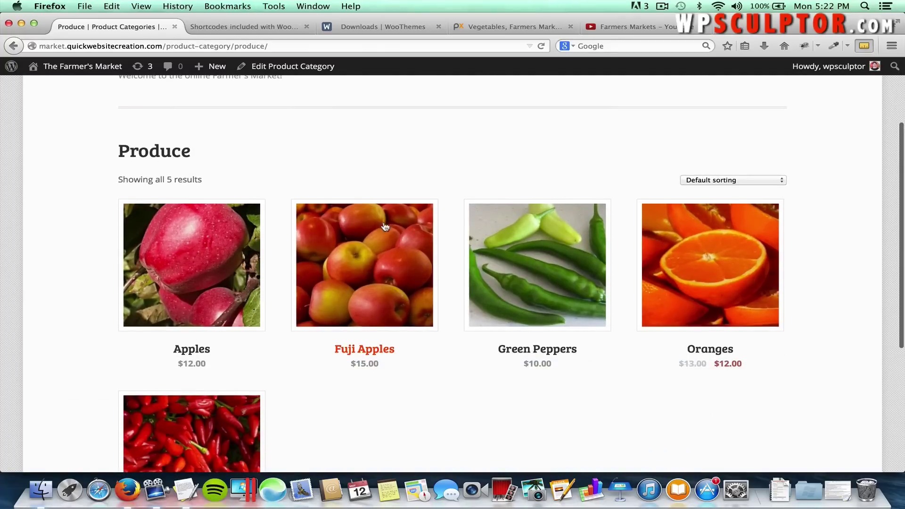
scroll(497, 204, "up", 3)
scroll(51, 89, "left", 3)
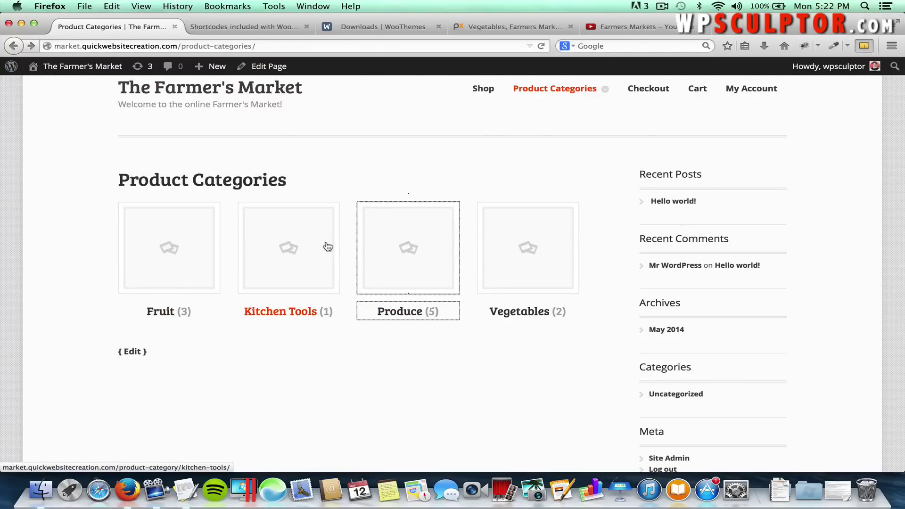
left_click(481, 174)
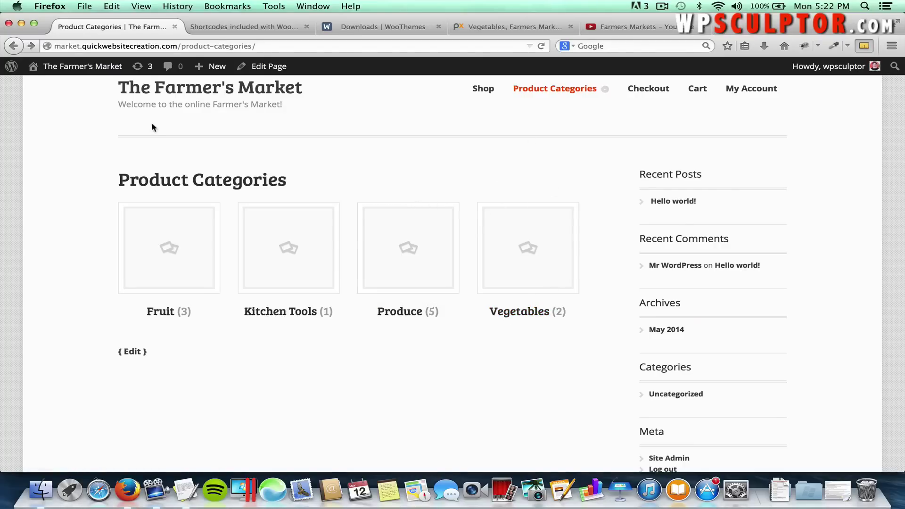
left_click(75, 72)
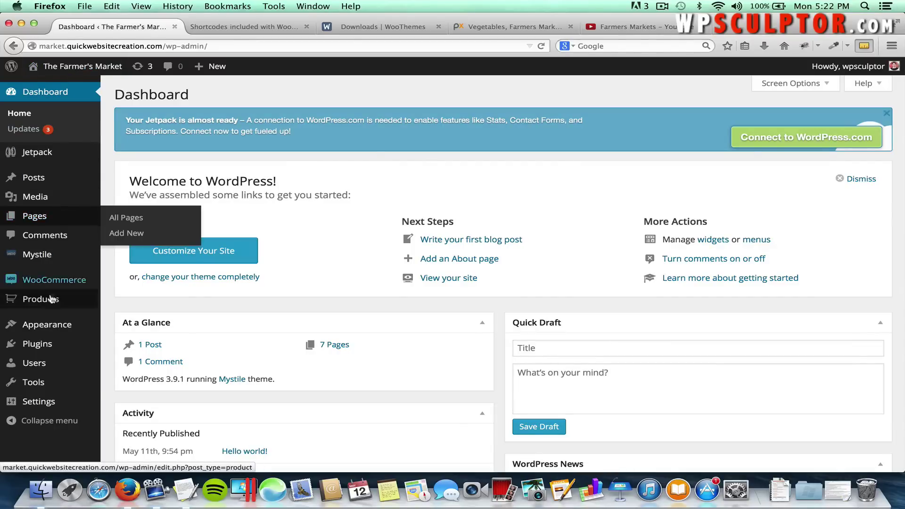
Give the Fruit product category the Oranges image as its thumbnail and save it.
mouse_move(51, 302)
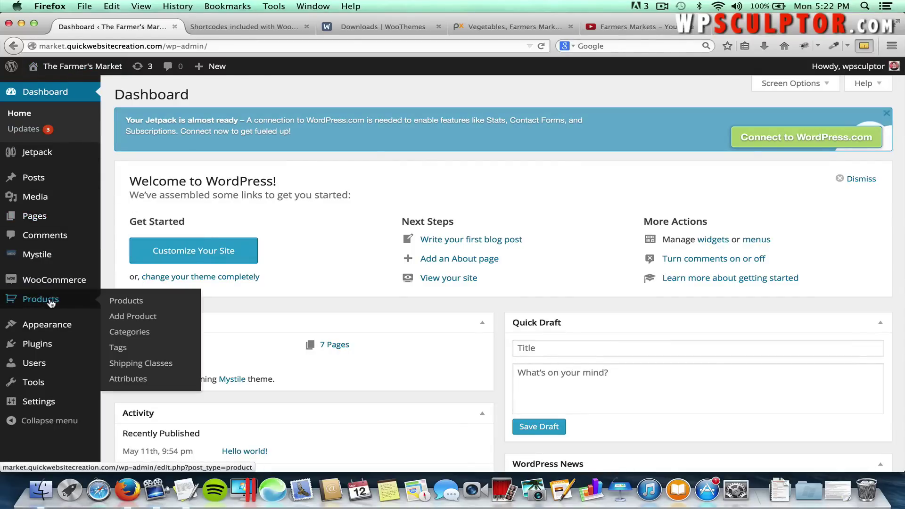
left_click(127, 333)
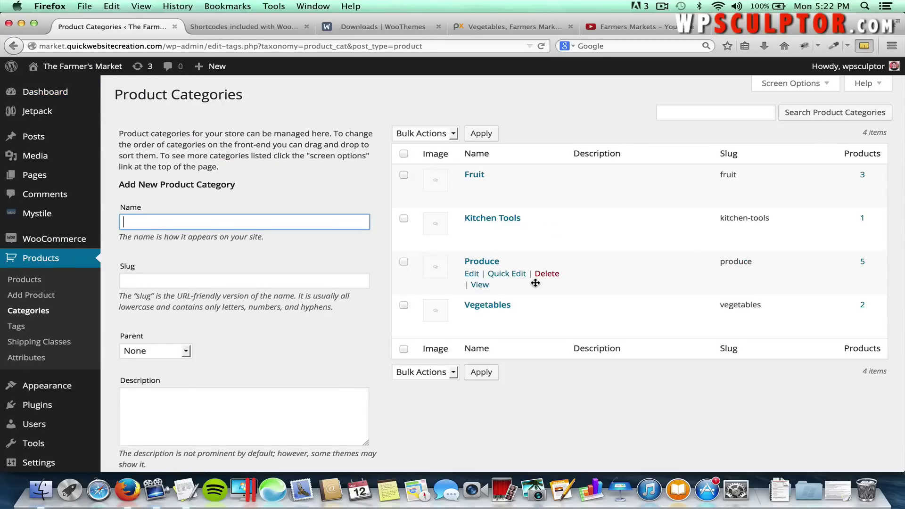
left_click(474, 175)
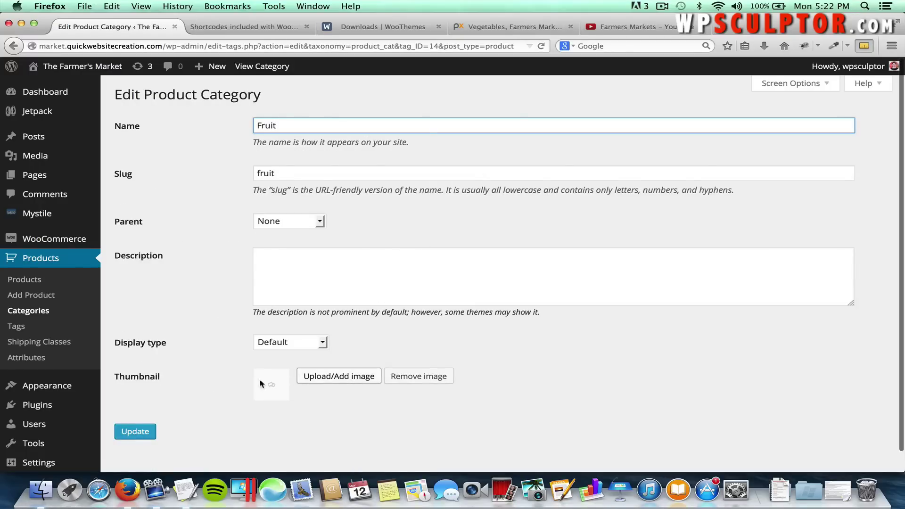
left_click(305, 376)
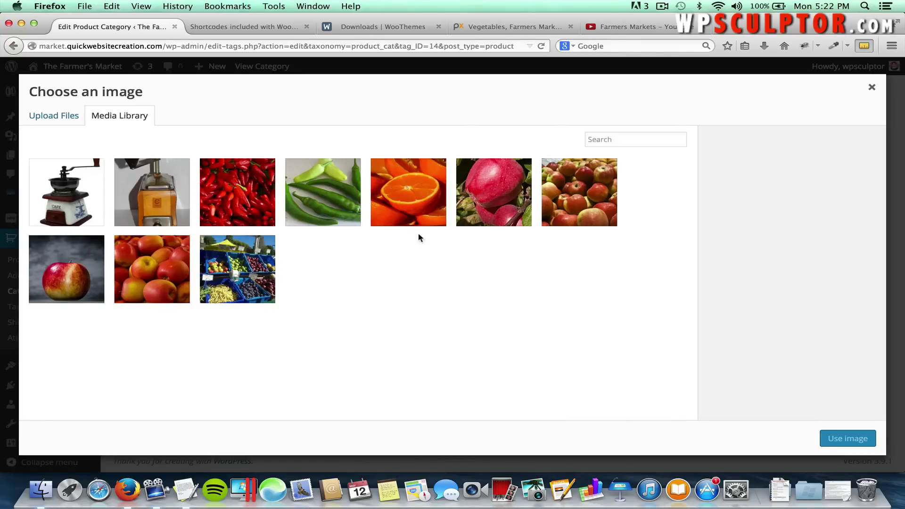
left_click(415, 200)
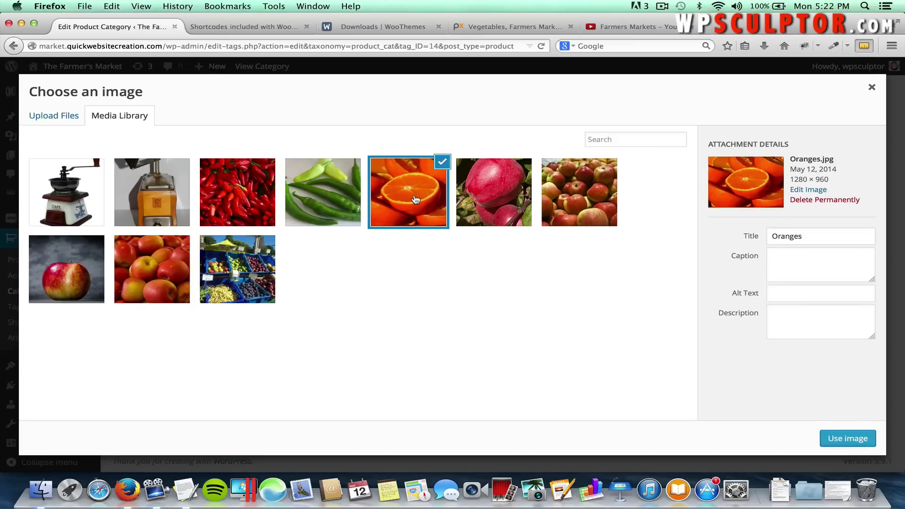
left_click(836, 440)
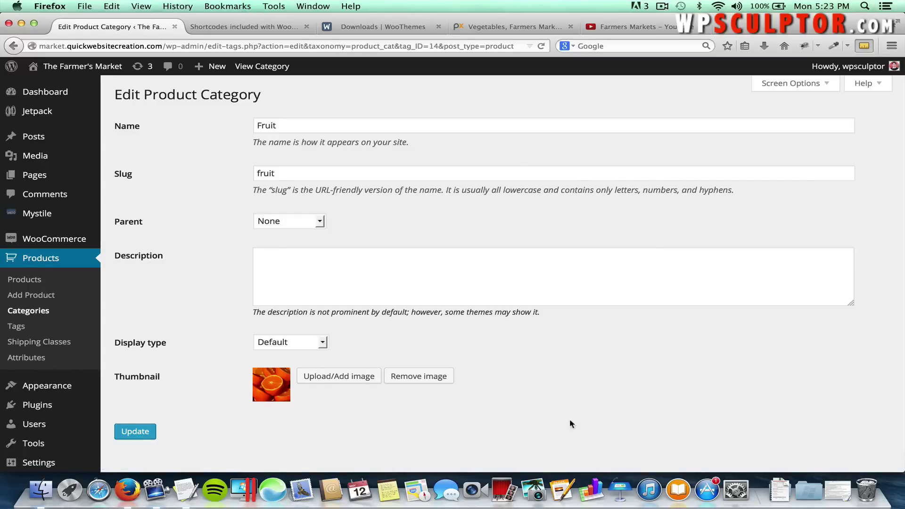
left_click(148, 432)
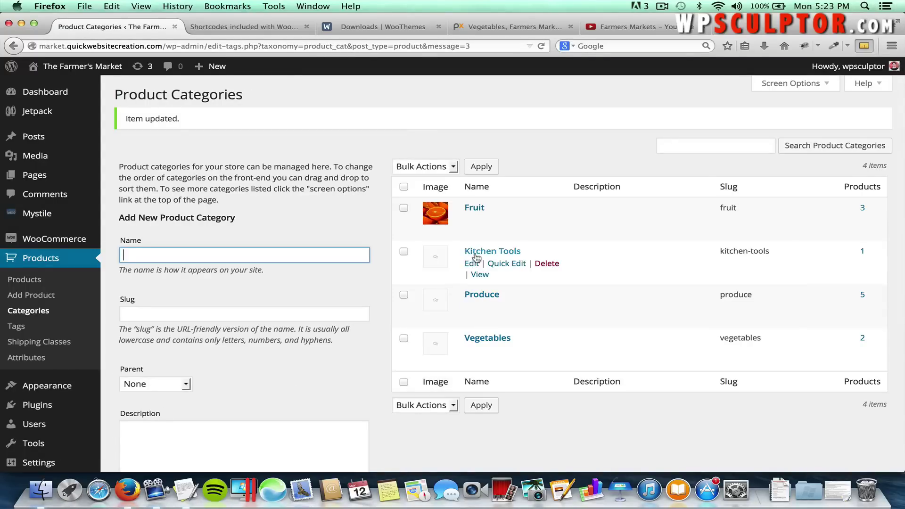
Set the coffee grinder image as the Kitchen Tools category thumbnail and update it.
left_click(479, 252)
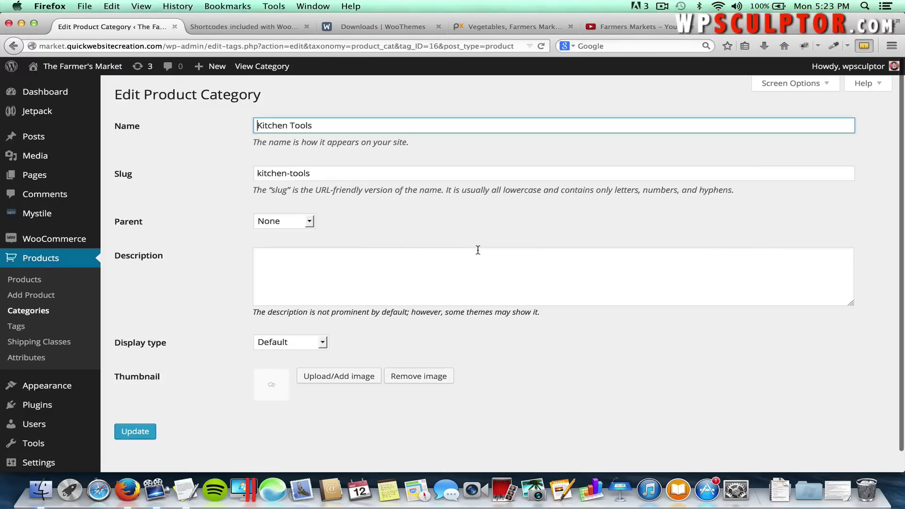
left_click(352, 375)
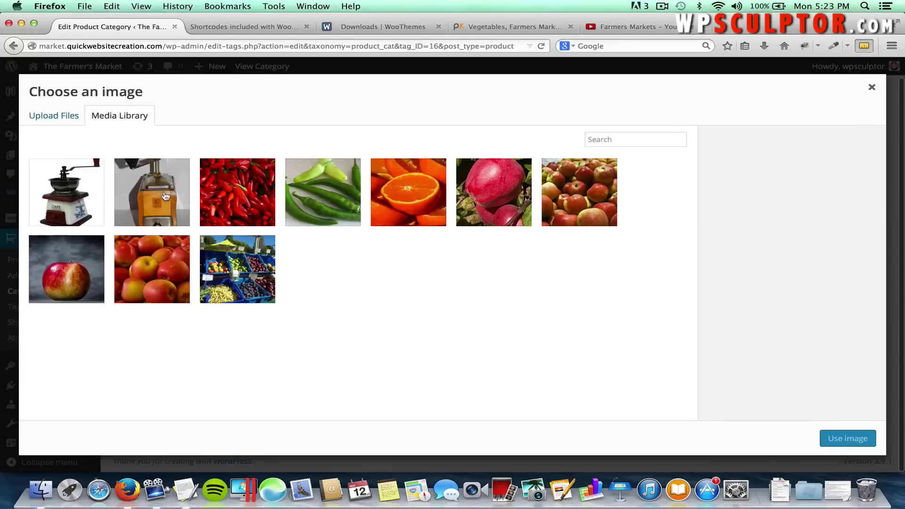
left_click(76, 198)
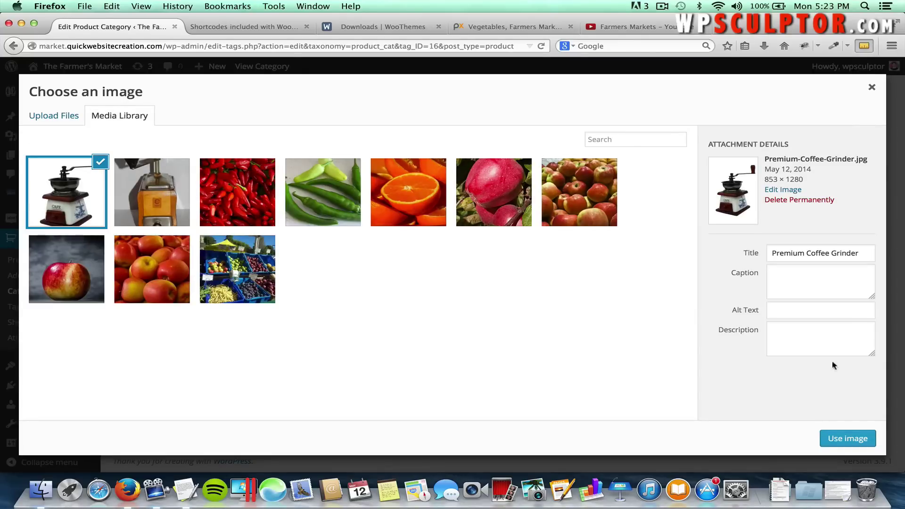
left_click(851, 437)
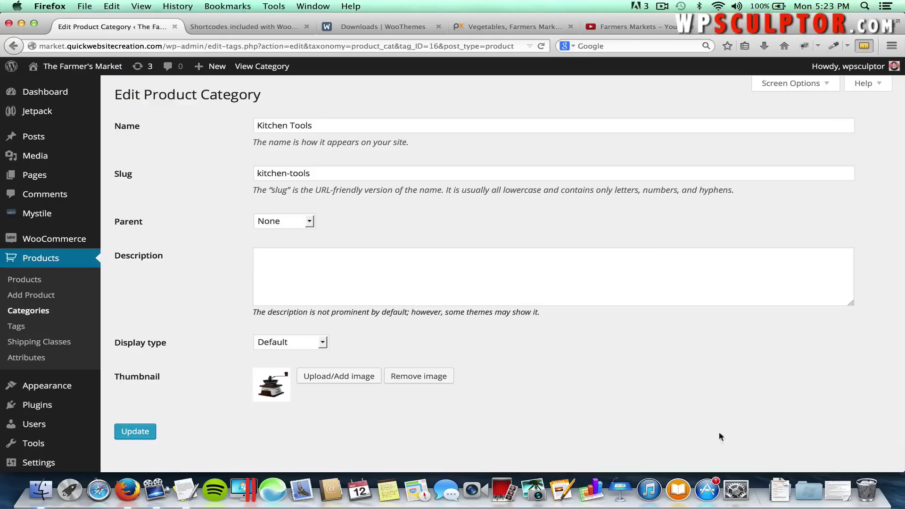
left_click(139, 431)
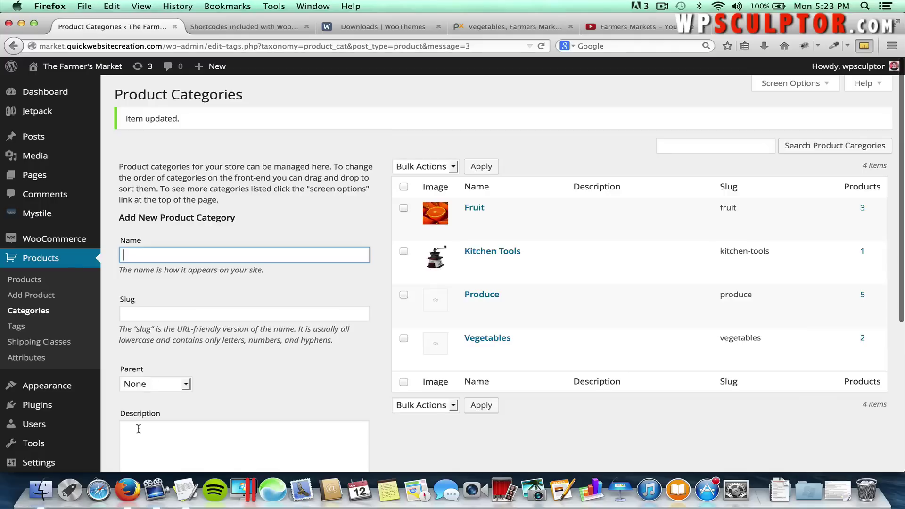
Set the Fuji apples image as the Produce category thumbnail and save it.
left_click(474, 299)
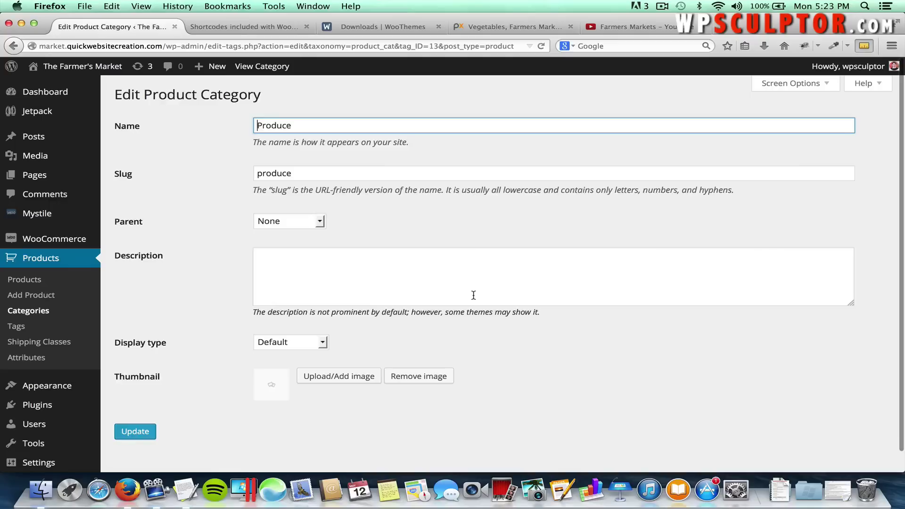
left_click(341, 379)
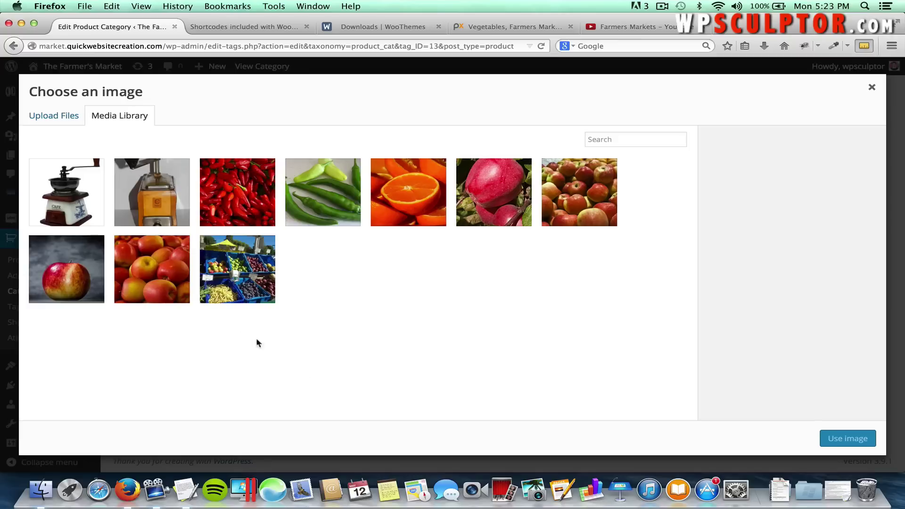
left_click(164, 278)
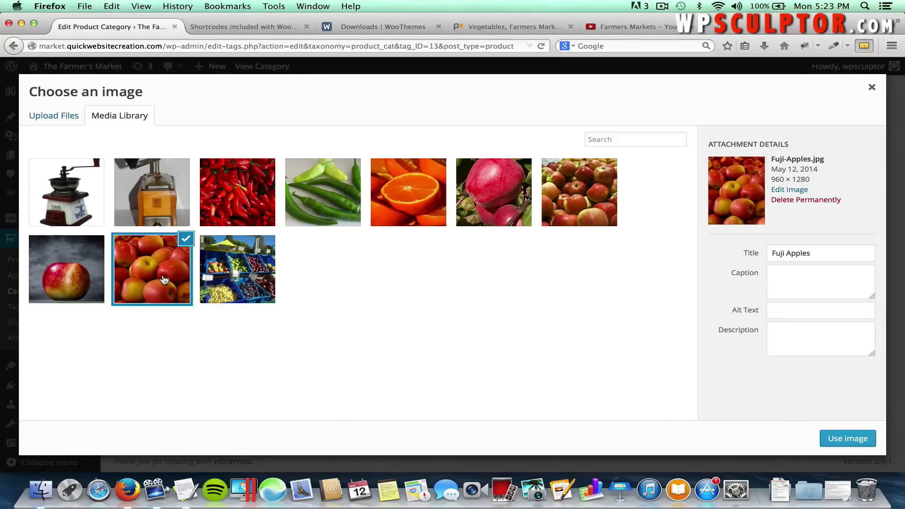
left_click(839, 432)
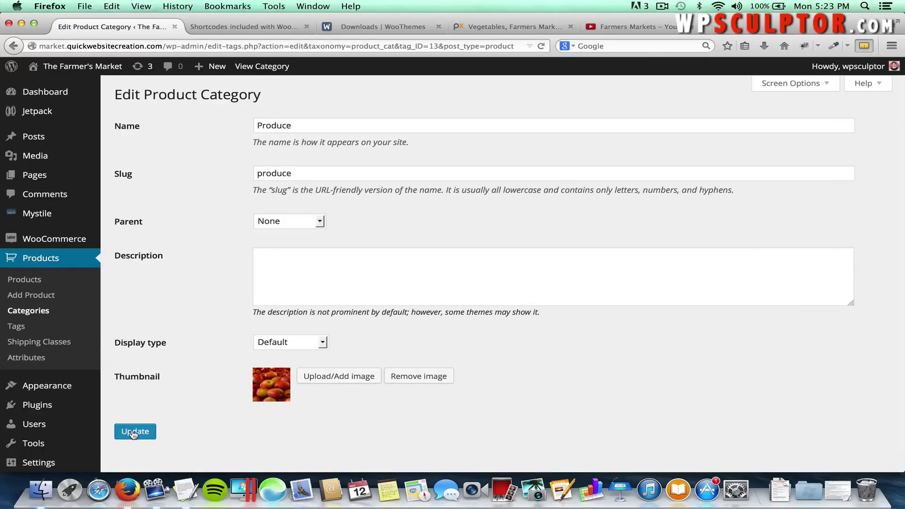
left_click(134, 434)
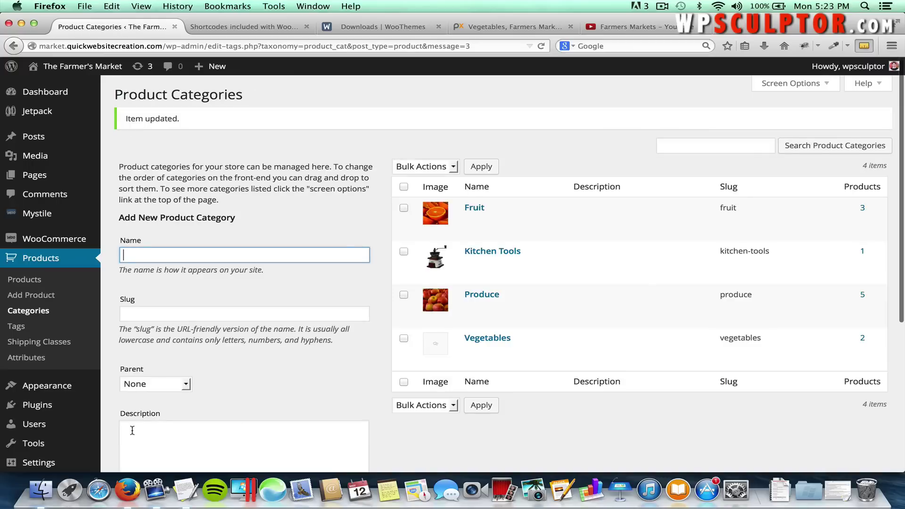
Set the green peppers image as the Vegetables category thumbnail and save it.
left_click(493, 339)
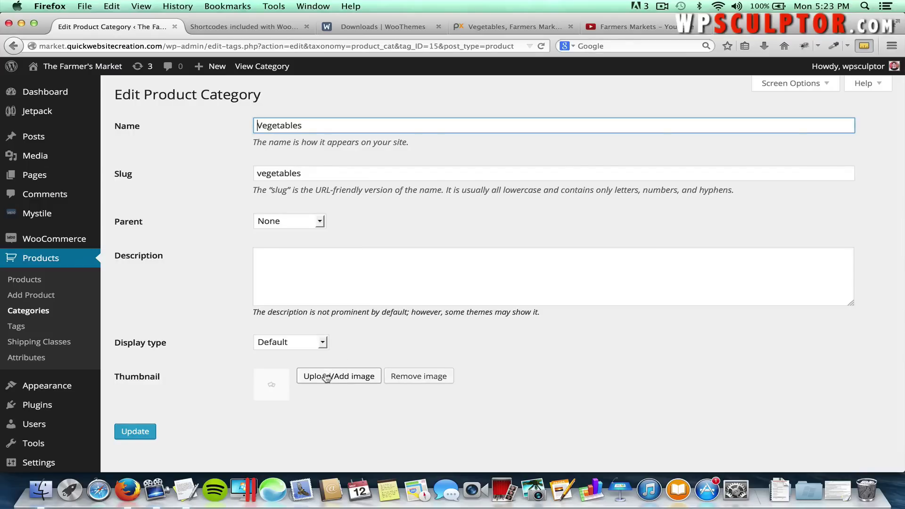
left_click(327, 379)
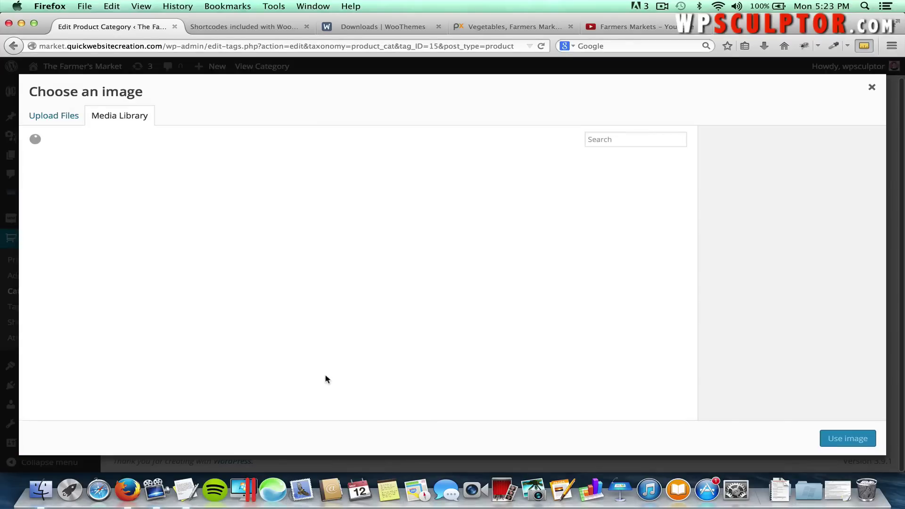
left_click(325, 212)
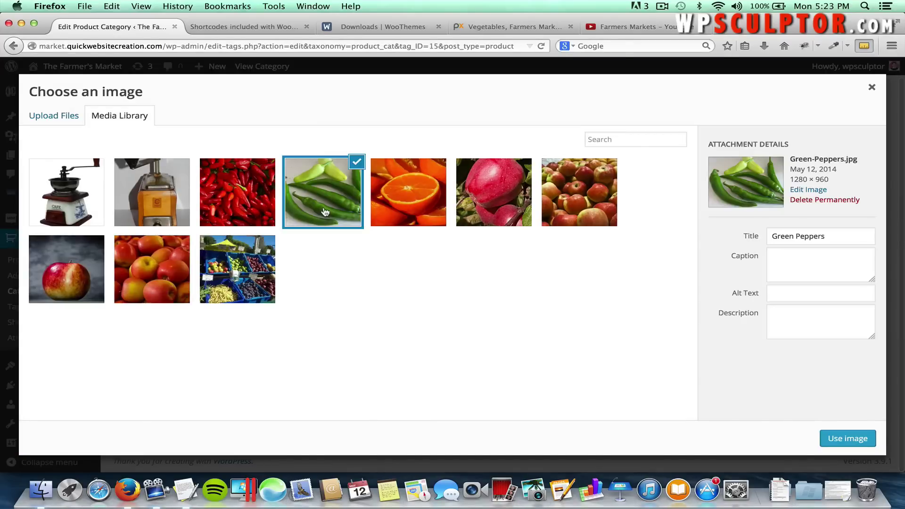
left_click(847, 438)
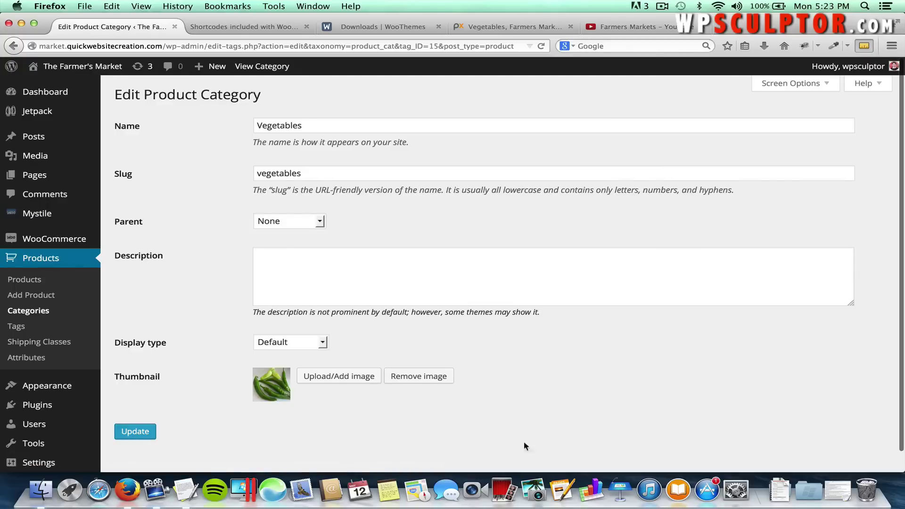
left_click(135, 432)
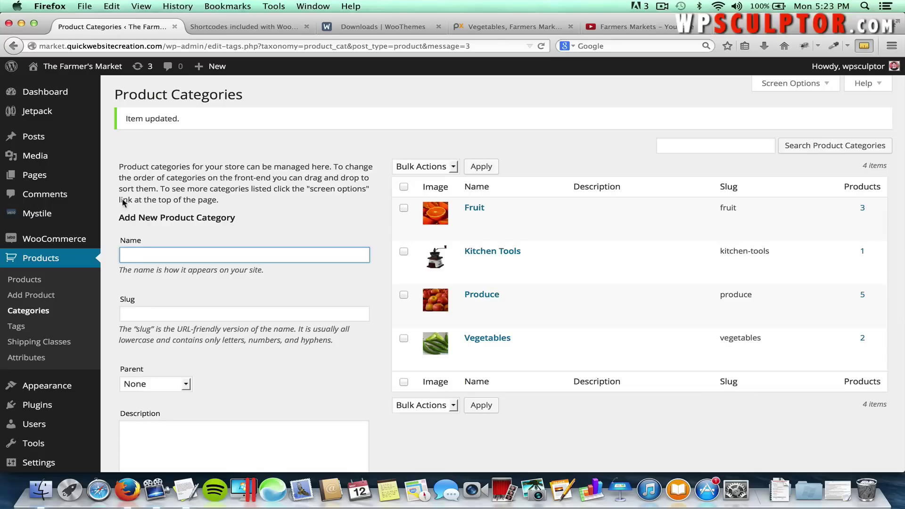
left_click(95, 69)
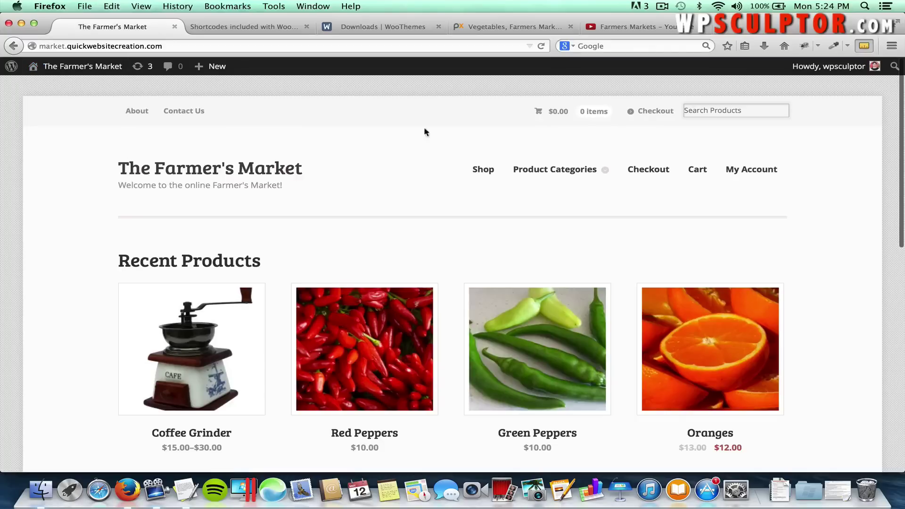
Check the live Product Categories page shows all four category photos, then return to the Dashboard.
mouse_move(544, 171)
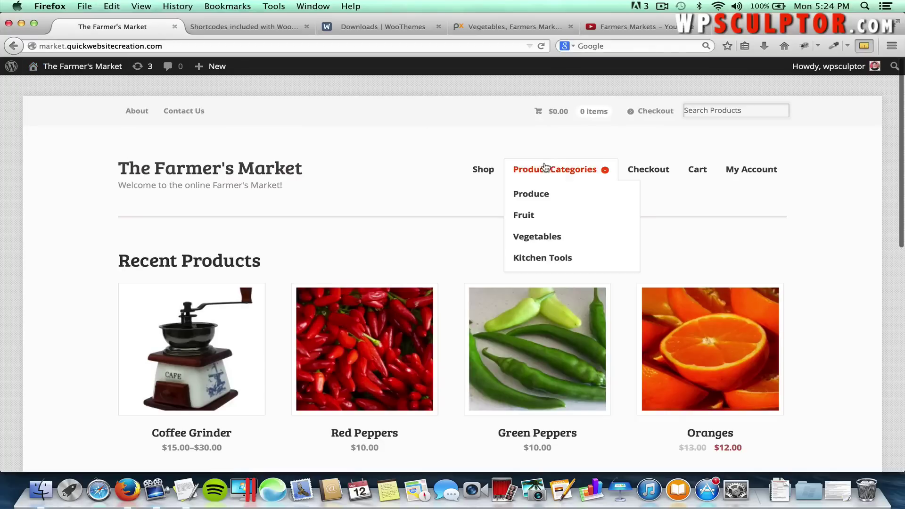
left_click(577, 172)
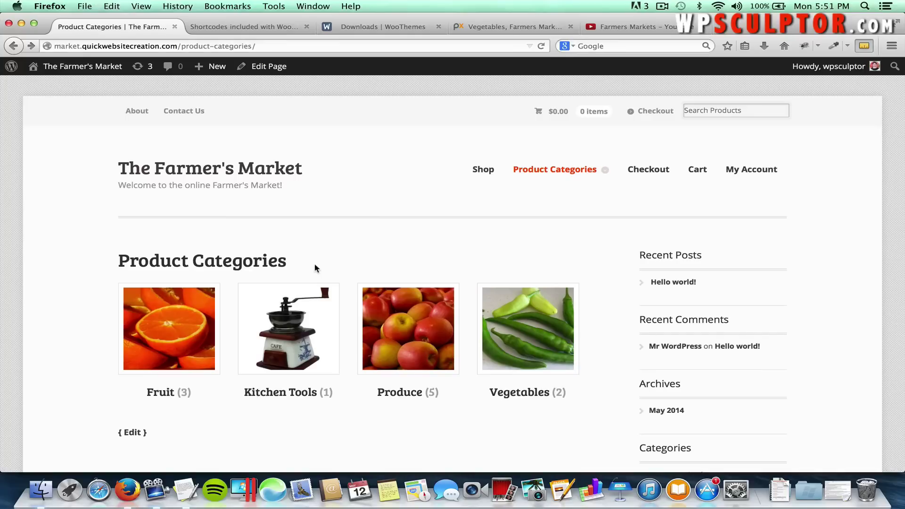
left_click(85, 75)
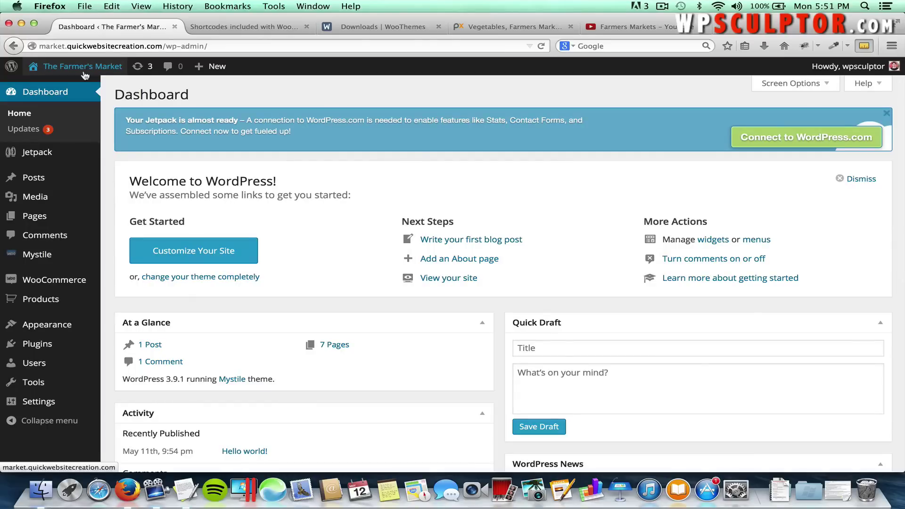
Save Reading Settings with a static front page set to About, then view the homepage.
mouse_move(66, 402)
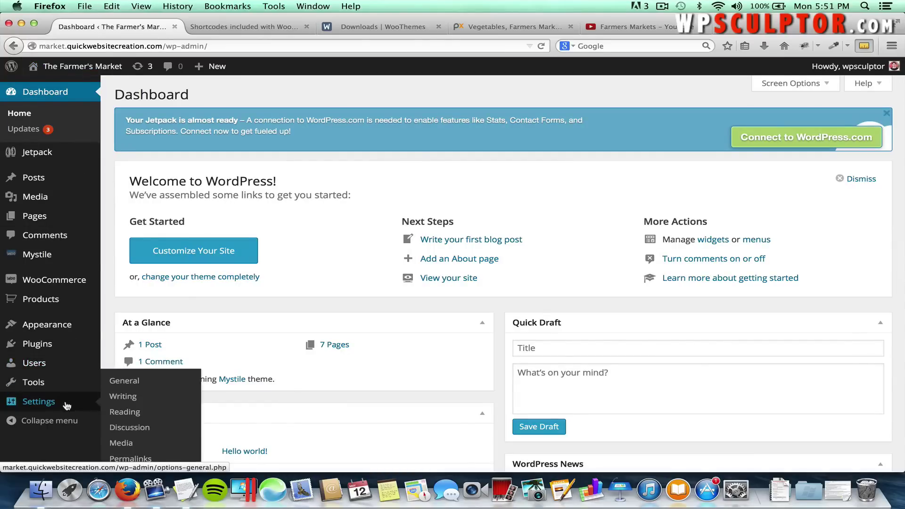
left_click(124, 413)
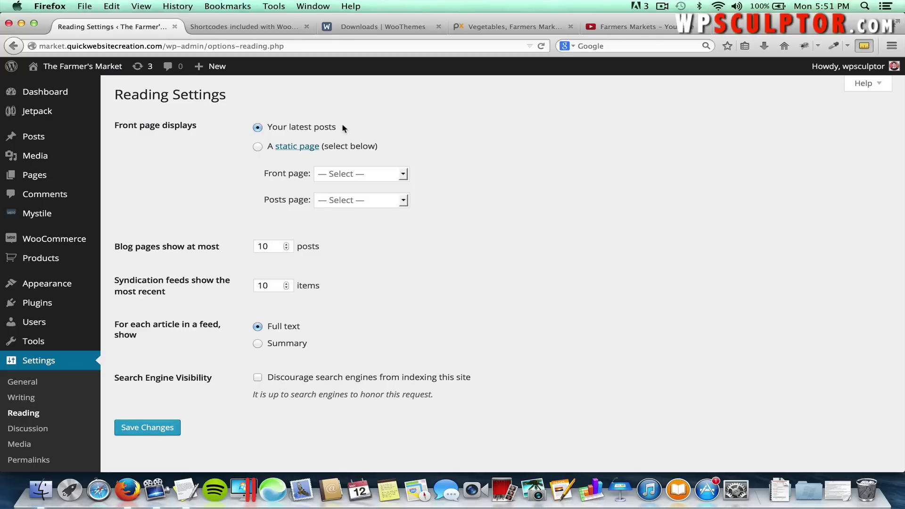
left_click(257, 147)
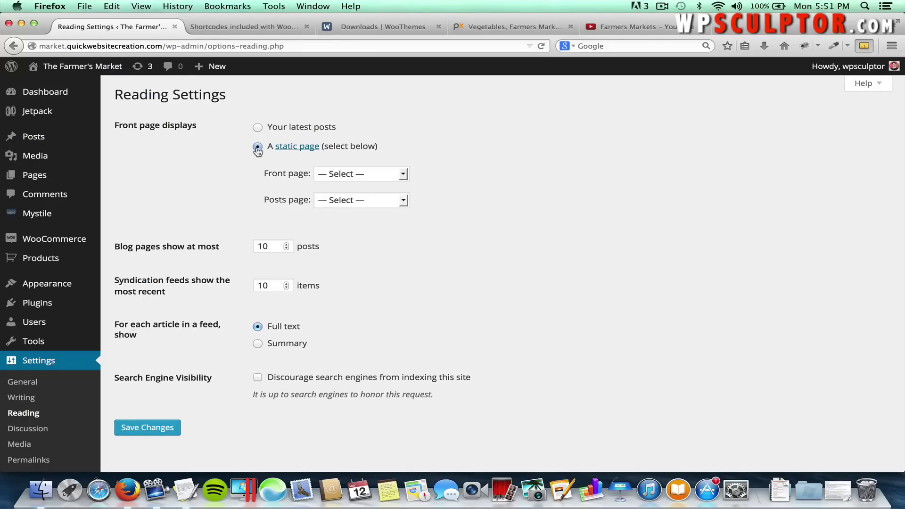
left_click(343, 174)
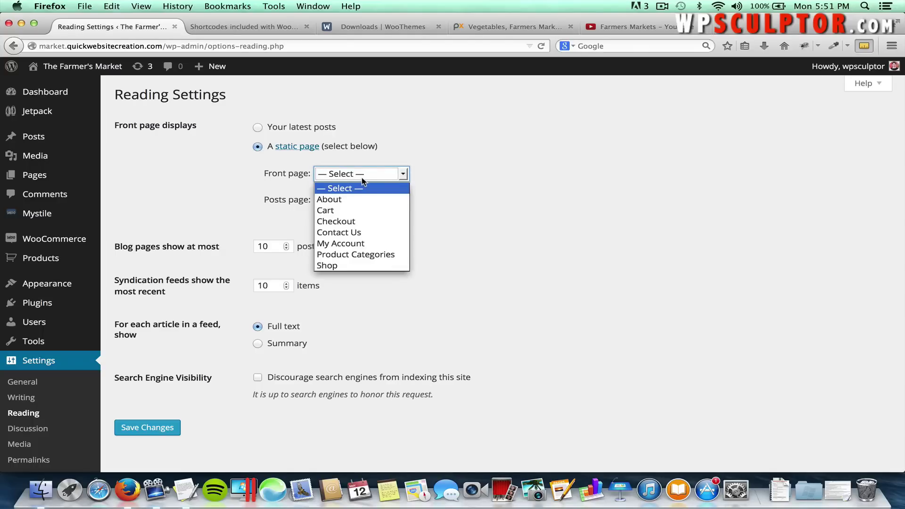
left_click(343, 197)
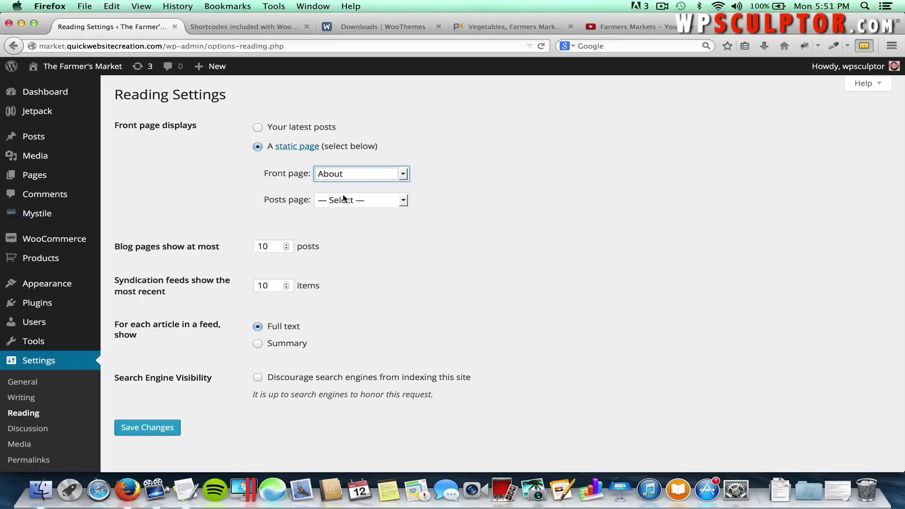
left_click(154, 431)
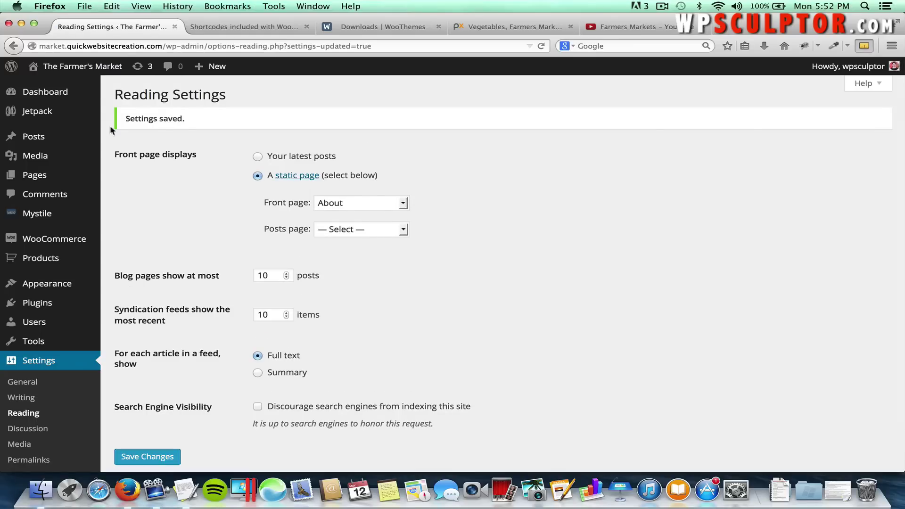
left_click(98, 67)
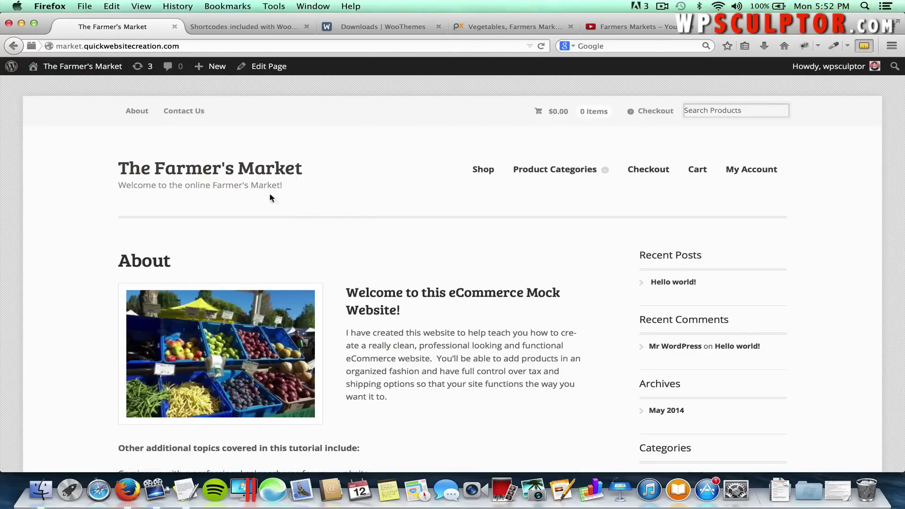
Switch the Reading Settings front page option back to Your latest posts.
left_click(74, 76)
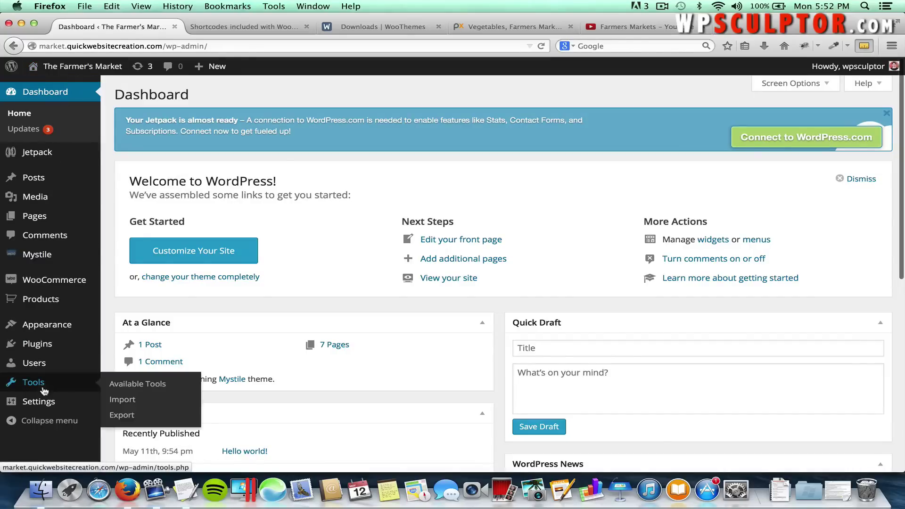
mouse_move(47, 403)
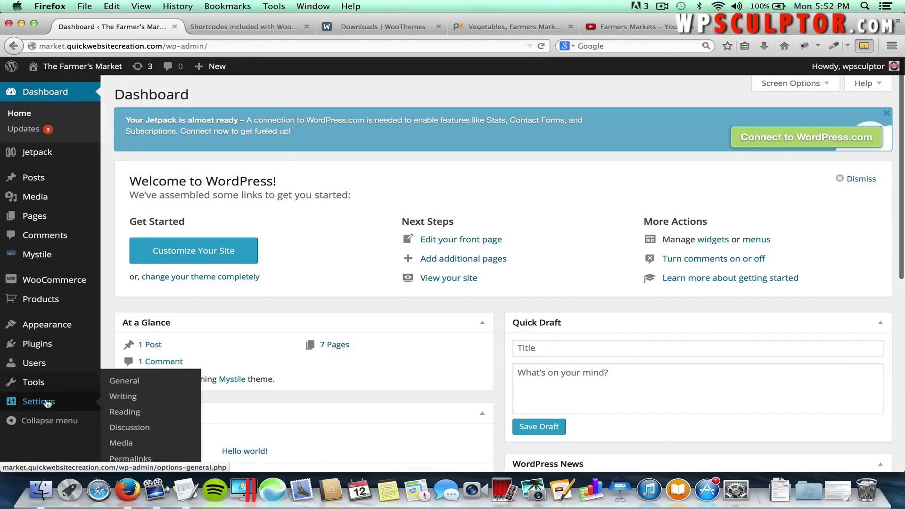
left_click(126, 412)
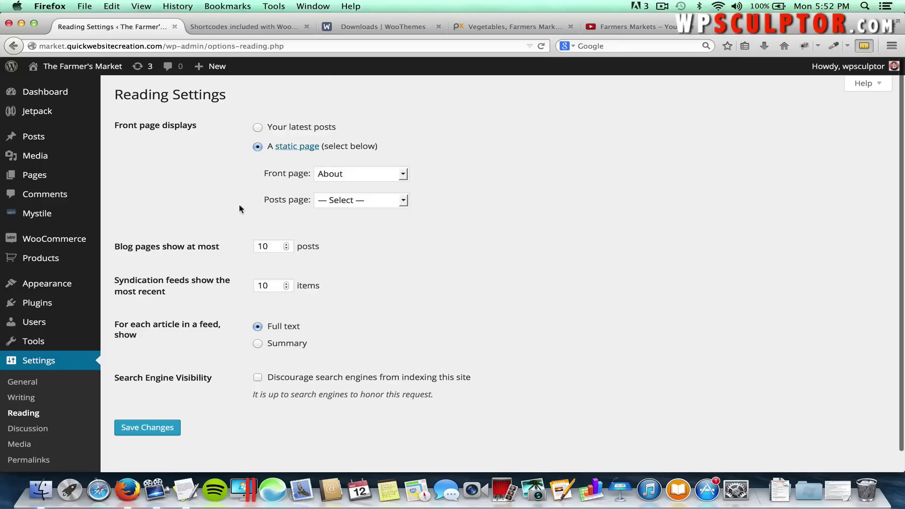
left_click(257, 128)
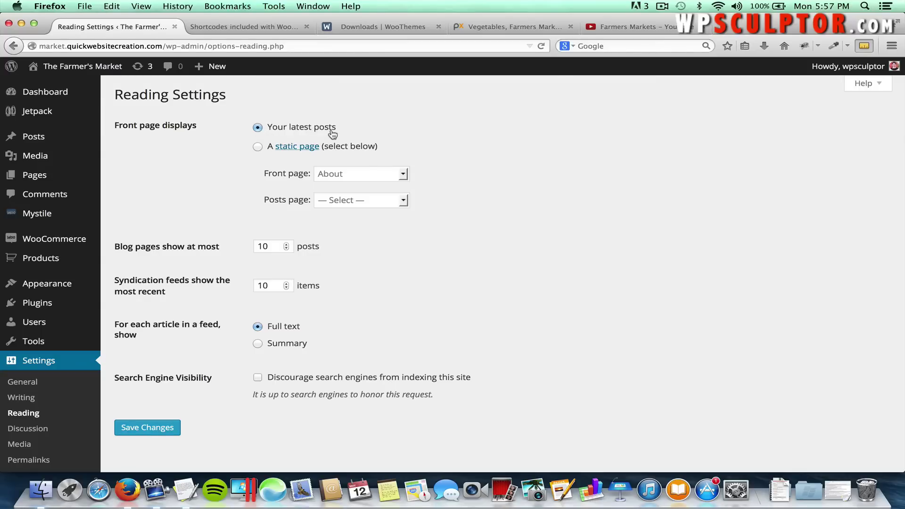
Save the Reading Settings with 'Your latest posts' as the front page.
left_click(164, 428)
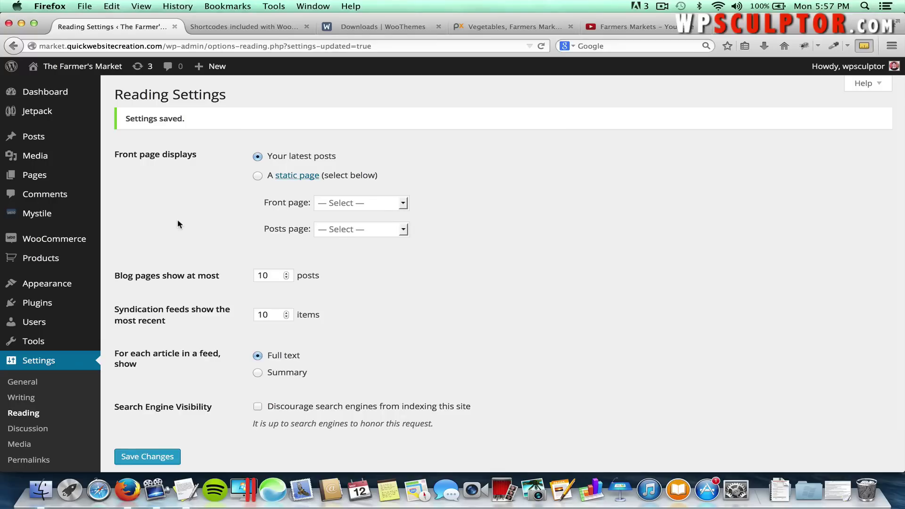
Tick 'Display a banner' in Mystile's Homepage theme options and begin adding its Featured Image.
mouse_move(100, 286)
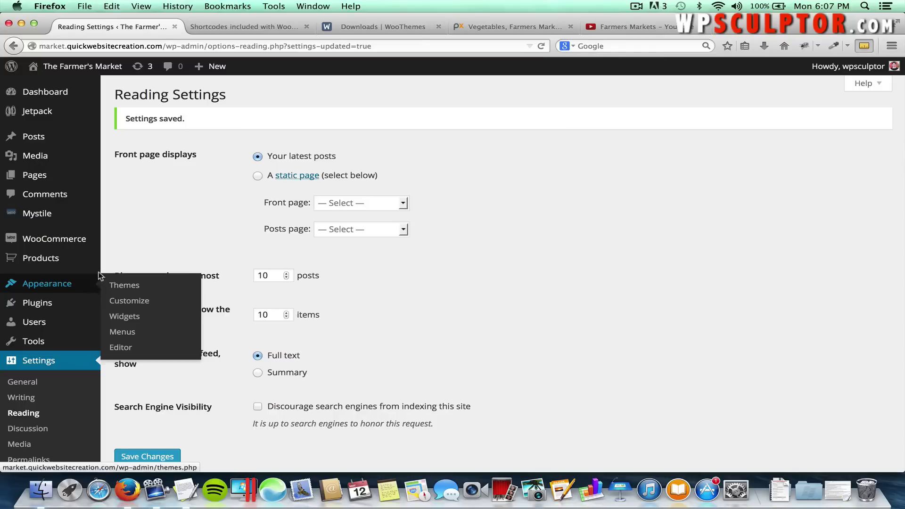
mouse_move(89, 219)
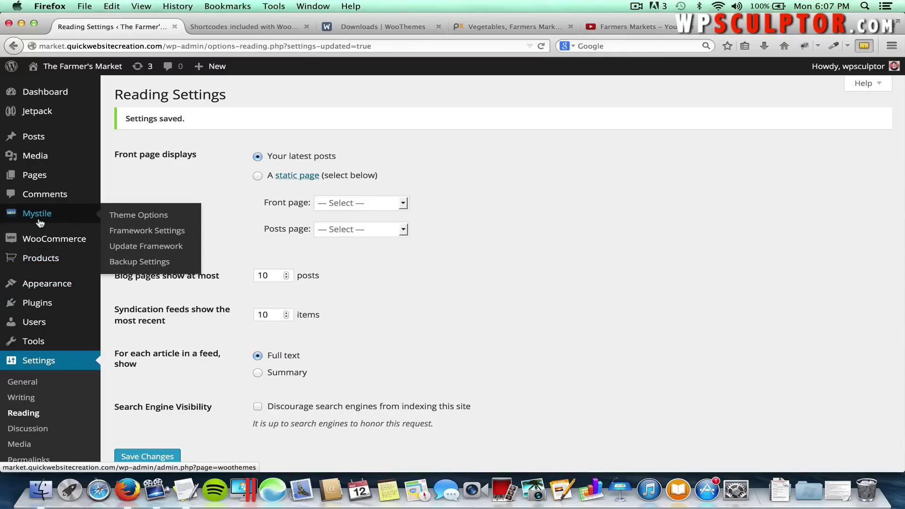
left_click(136, 217)
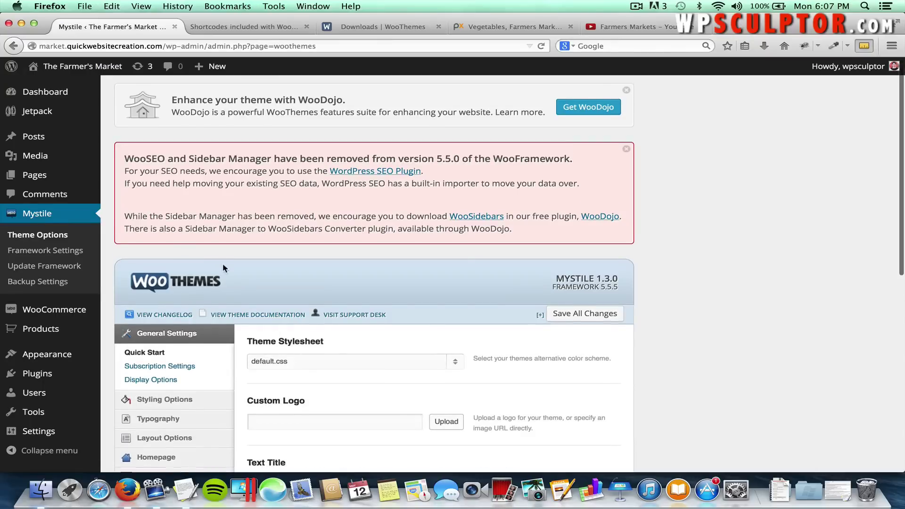
scroll(222, 267, "down", 3)
left_click(173, 374)
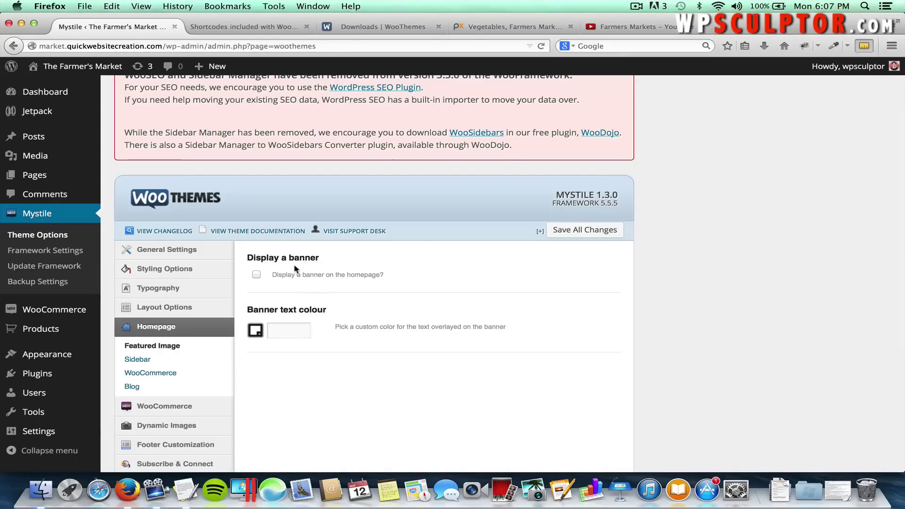
left_click(256, 275)
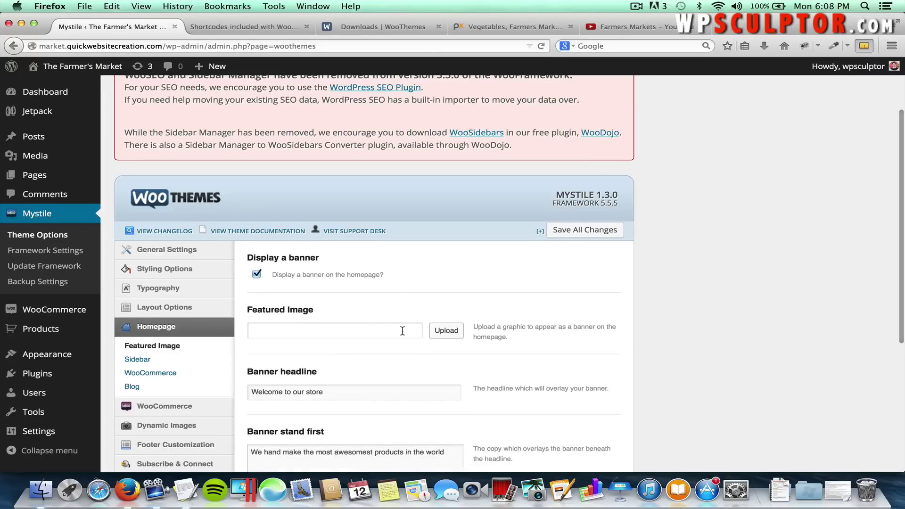
left_click(447, 331)
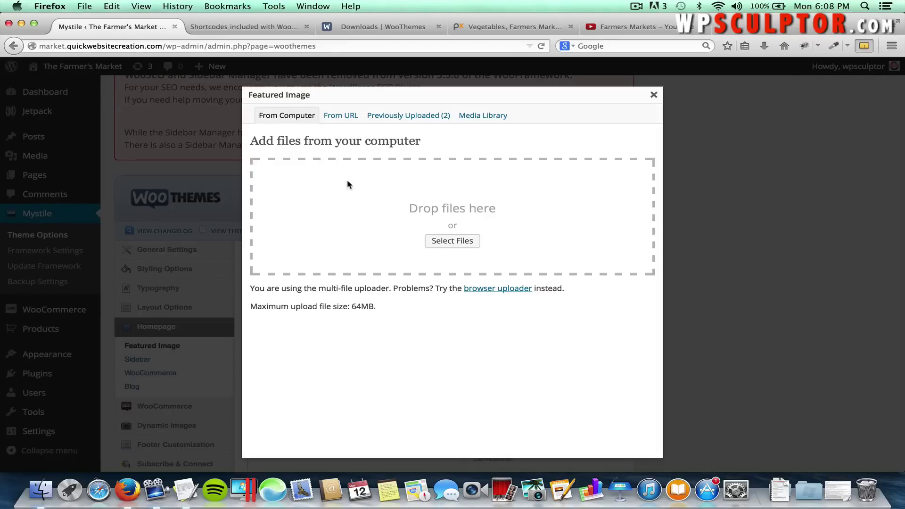
Upload Farmers Market.jpg from the computer into the Featured Image dialog.
left_click(454, 242)
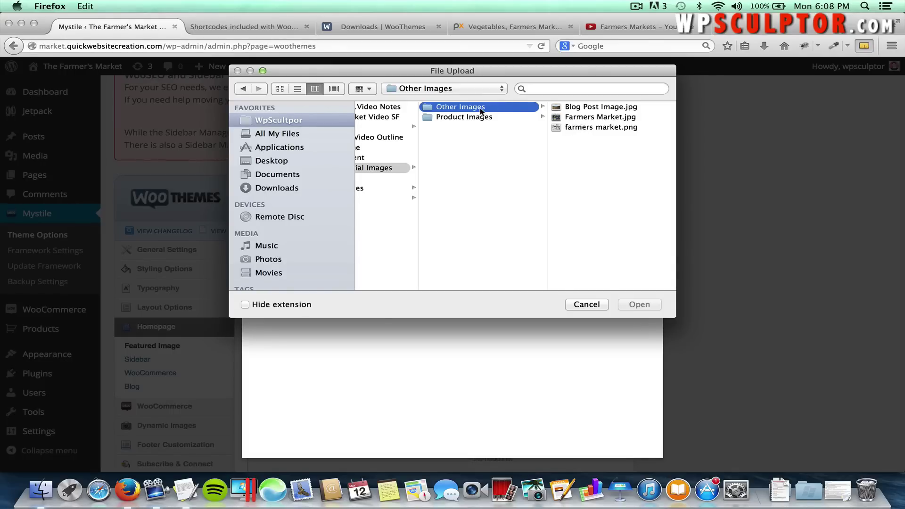
left_click(584, 117)
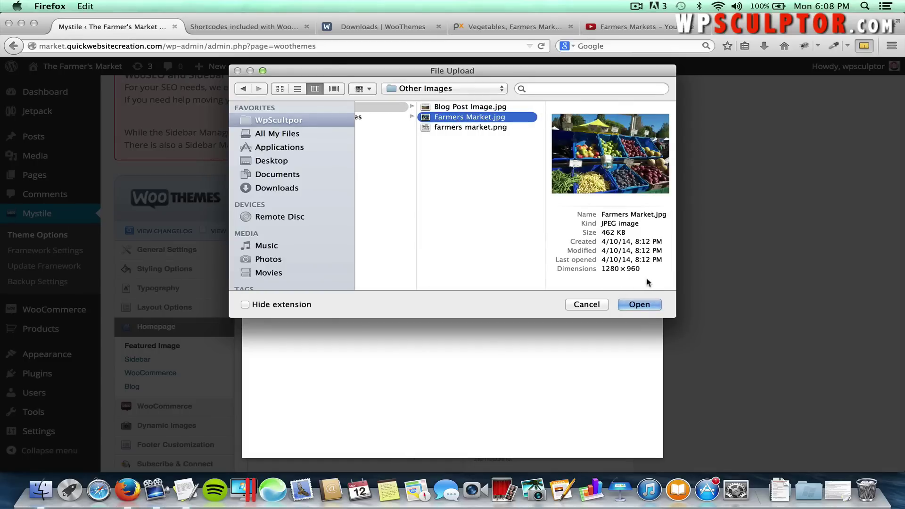
left_click(632, 305)
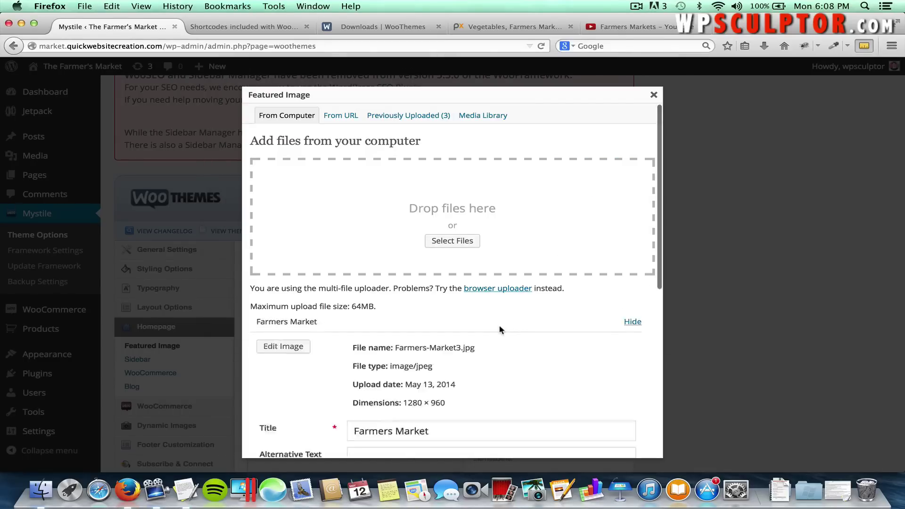
Open the uploaded Farmers-Market3.jpg (1280 × 960) in the image editor.
scroll(500, 326, "down", 4)
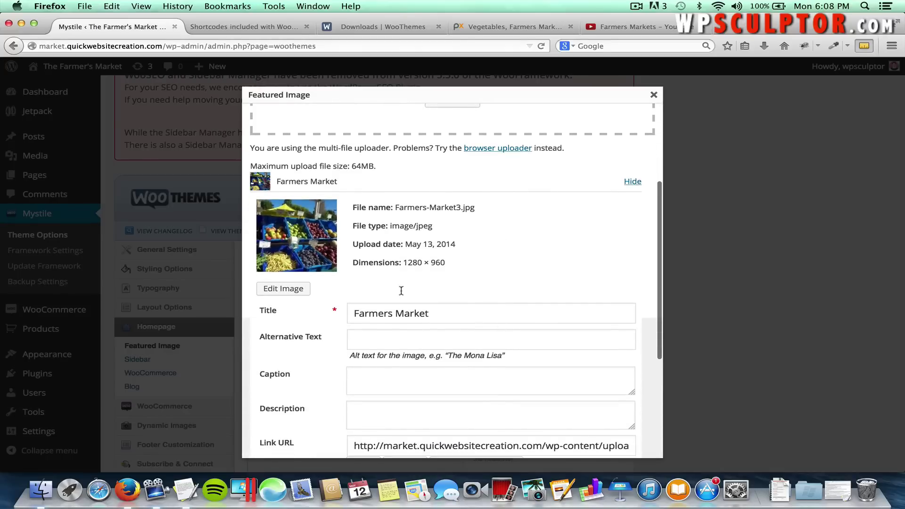
left_click(284, 289)
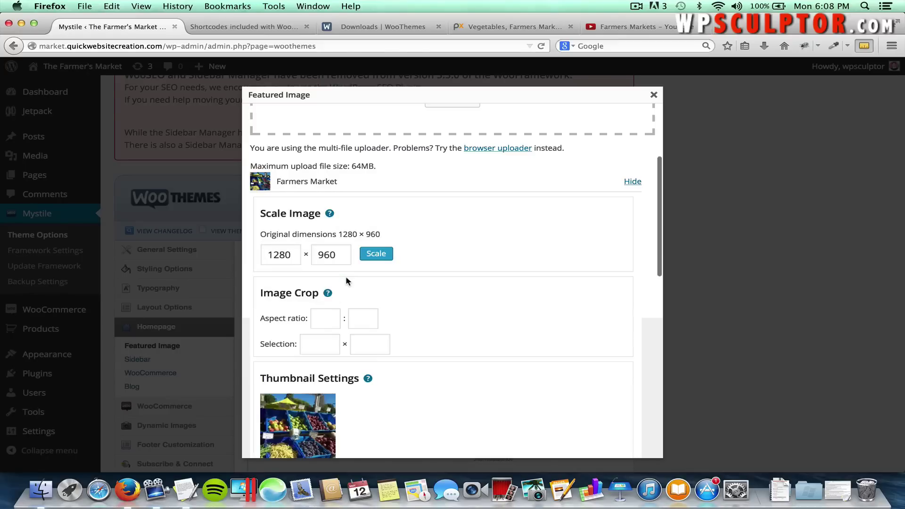
scroll(412, 307, "down", 5)
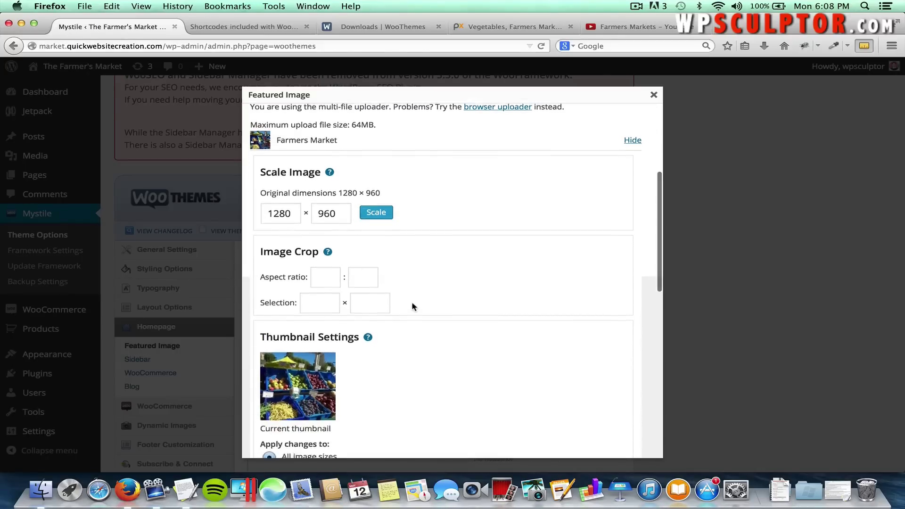
scroll(412, 303, "down", 5)
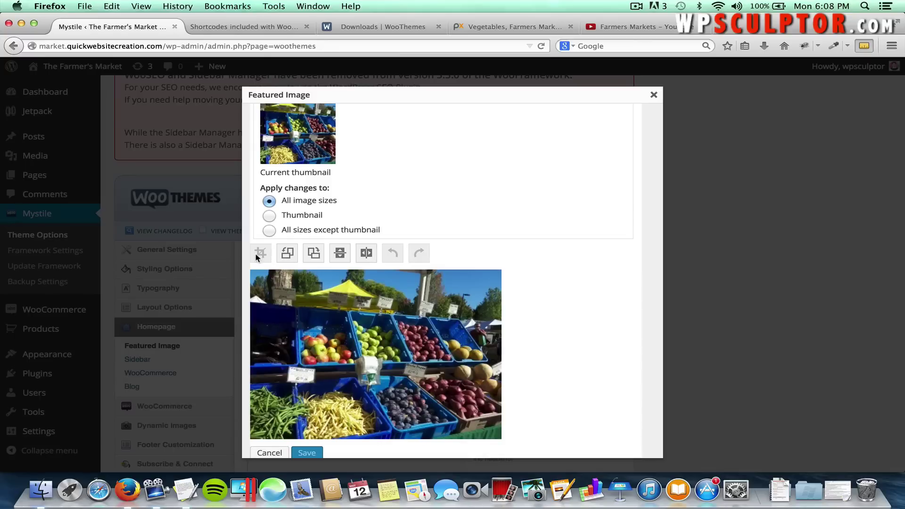
Crop the photo to a wide strip across its upper part and save it.
left_click_drag(251, 270, 506, 384)
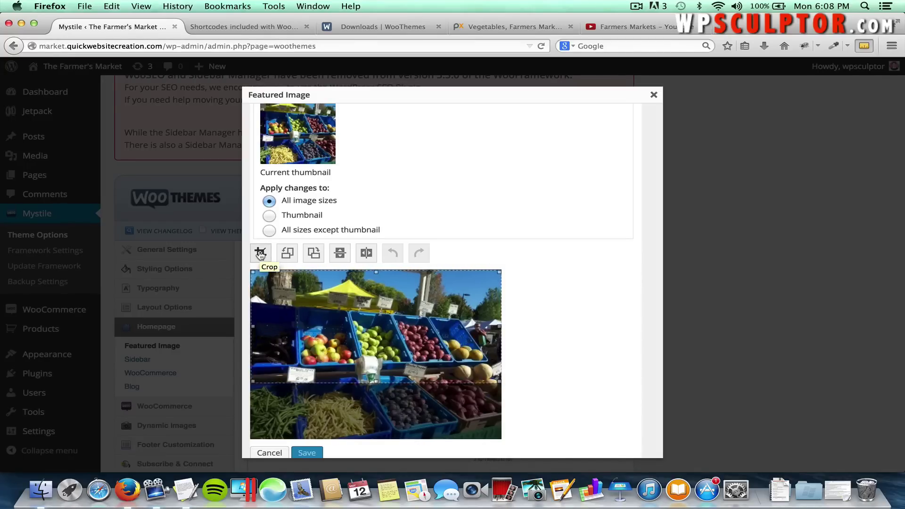
left_click(261, 253)
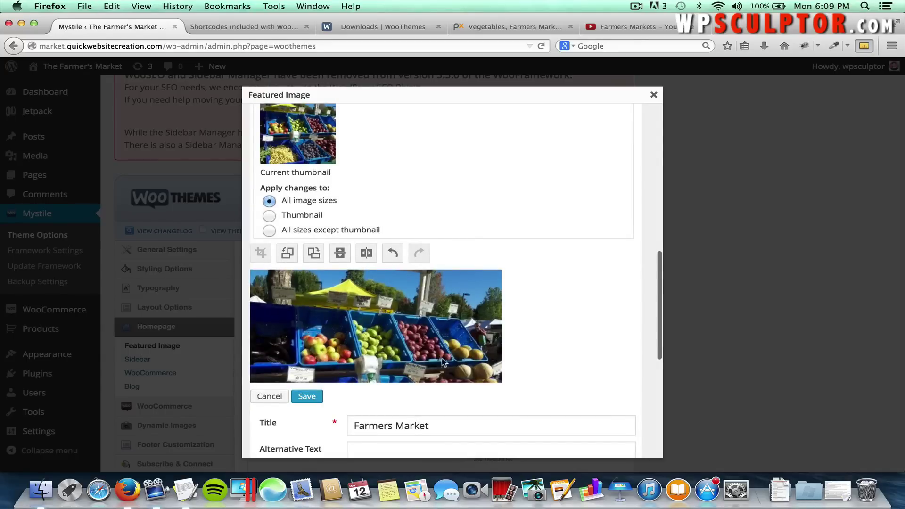
left_click(313, 396)
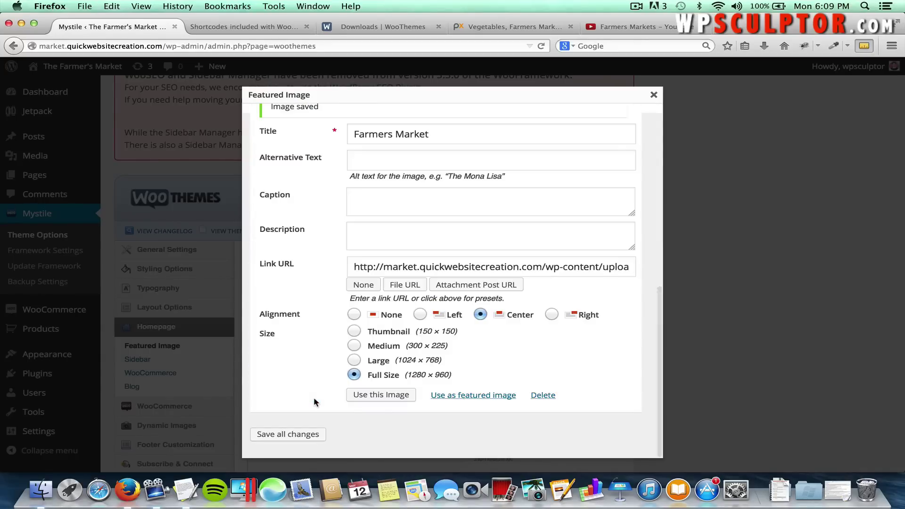
Set Link URL to None, keep centre alignment, and use it as the banner image.
left_click(369, 285)
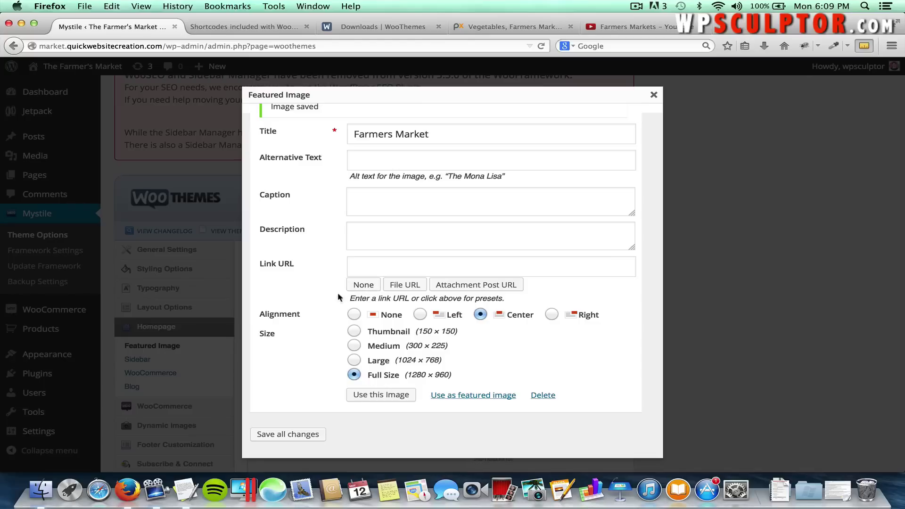
left_click(481, 317)
left_click(398, 398)
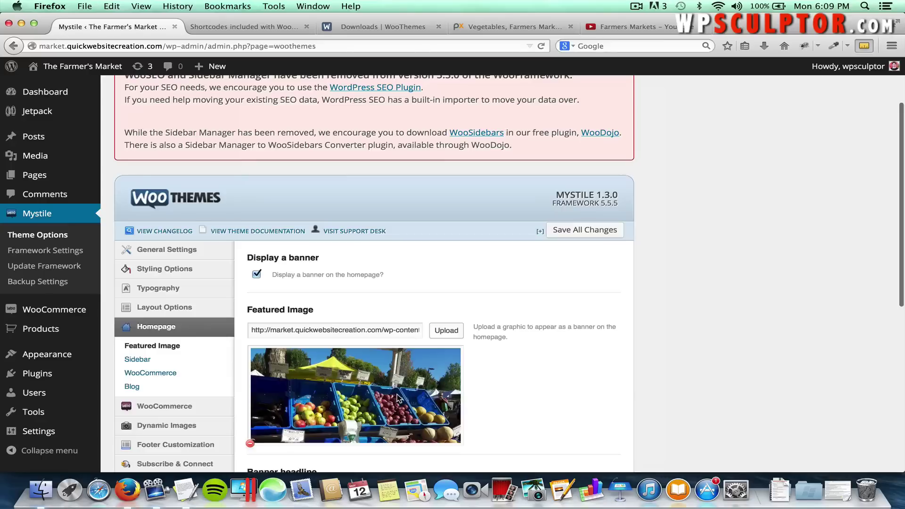
Replace the banner headline with "Welcome to The Farmer's Market!" copied from the notes.
scroll(397, 398, "down", 3)
scroll(399, 393, "down", 3)
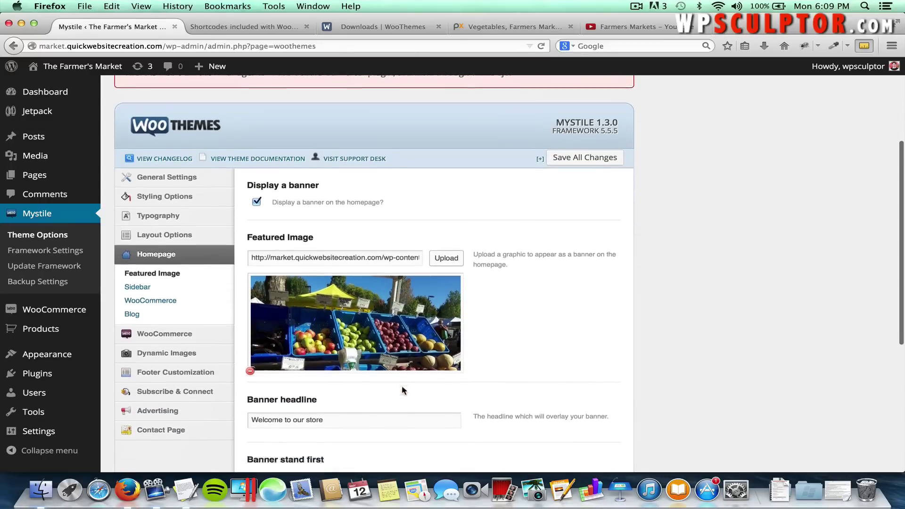
left_click(332, 386)
key("super+a")
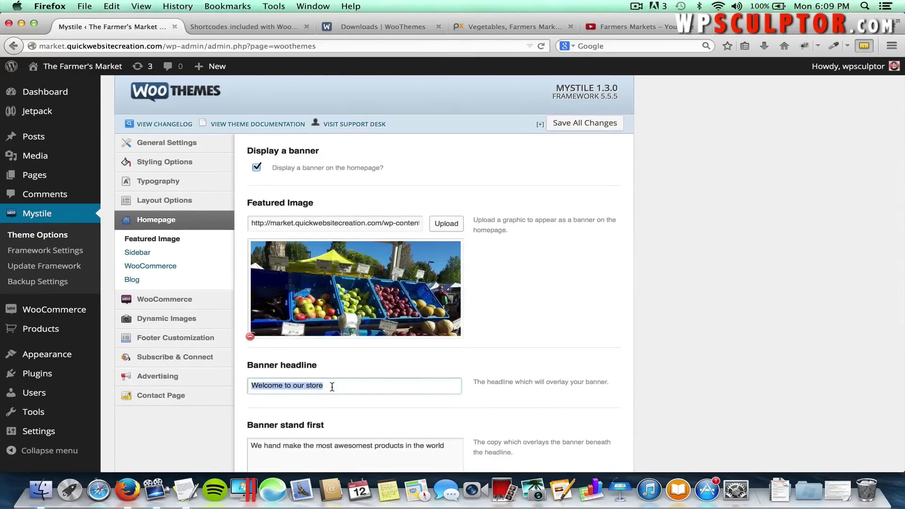
key("super+Tab")
key("super+Tab")
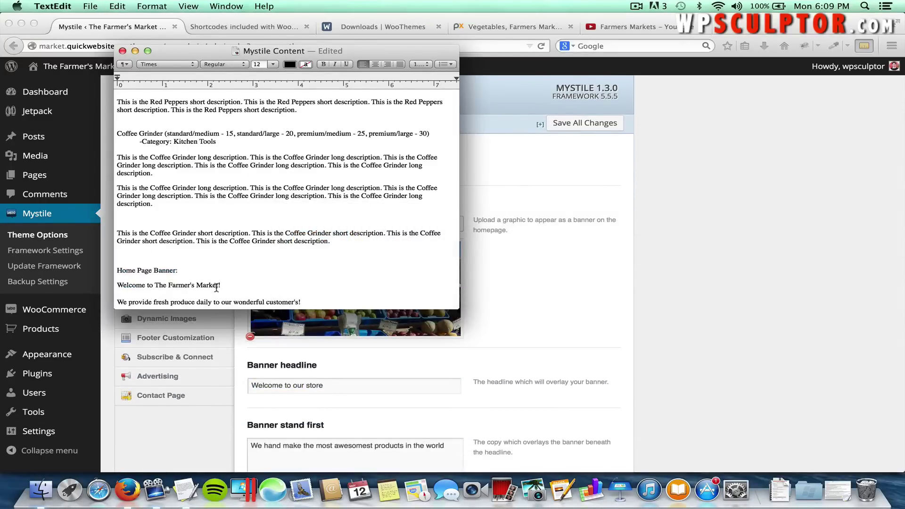
left_click_drag(221, 285, 95, 294)
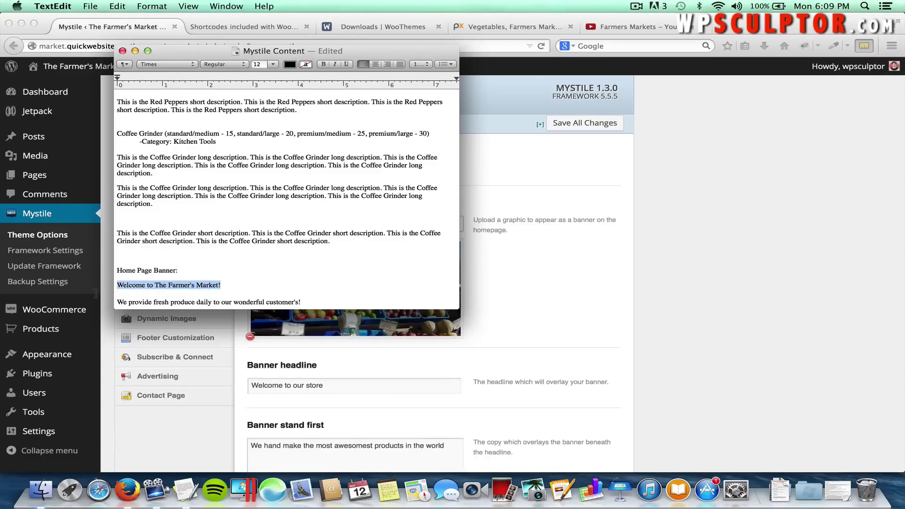
key("super+c")
key("super+Tab")
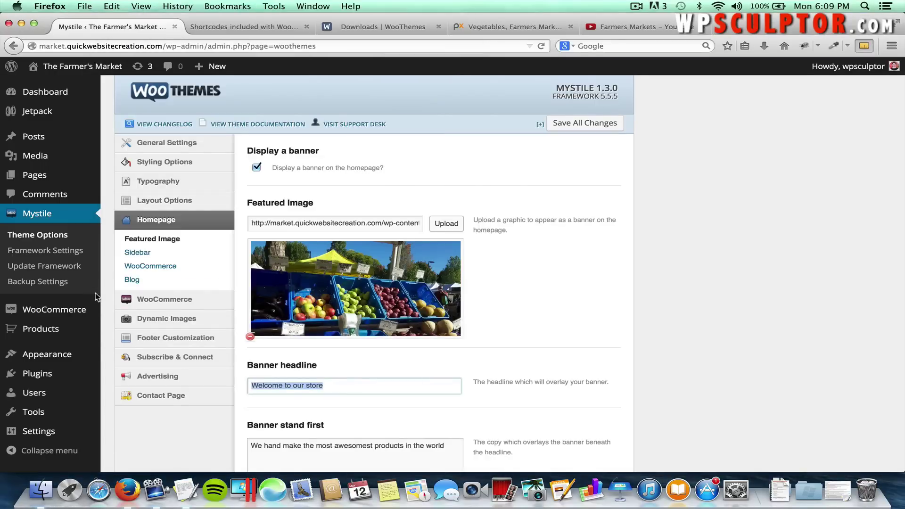
key("super+v")
Replace the stand-first with "We provide fresh produce daily to our wonderful customer's!".
left_click(362, 448)
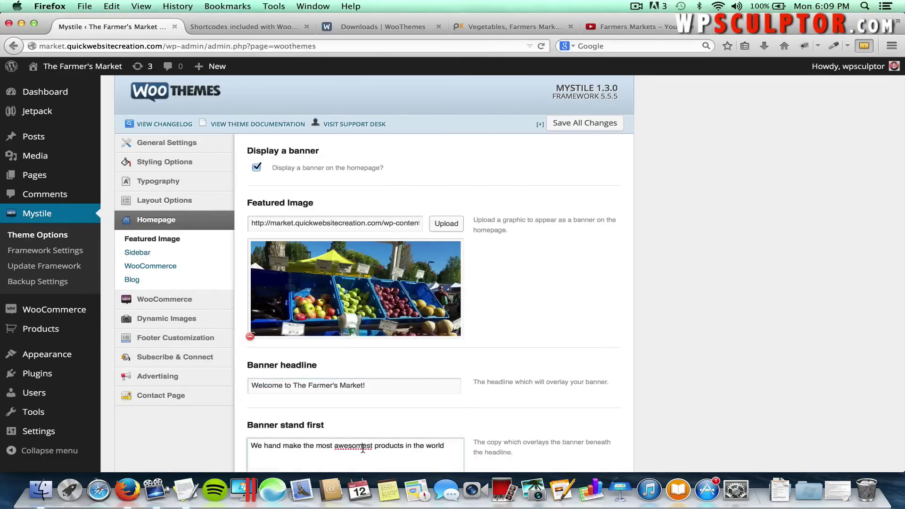
double_click(360, 448)
scroll(428, 439, "down", 3)
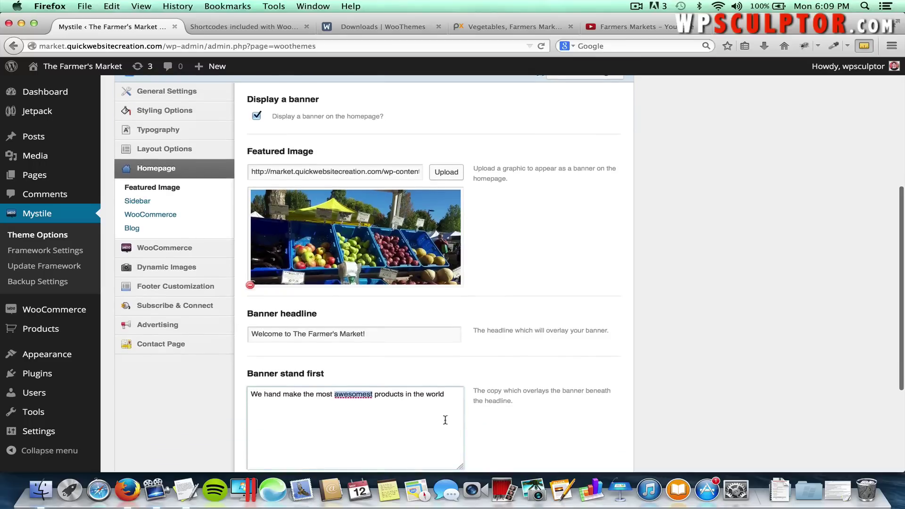
left_click(403, 394)
left_click_drag(275, 408, 255, 394)
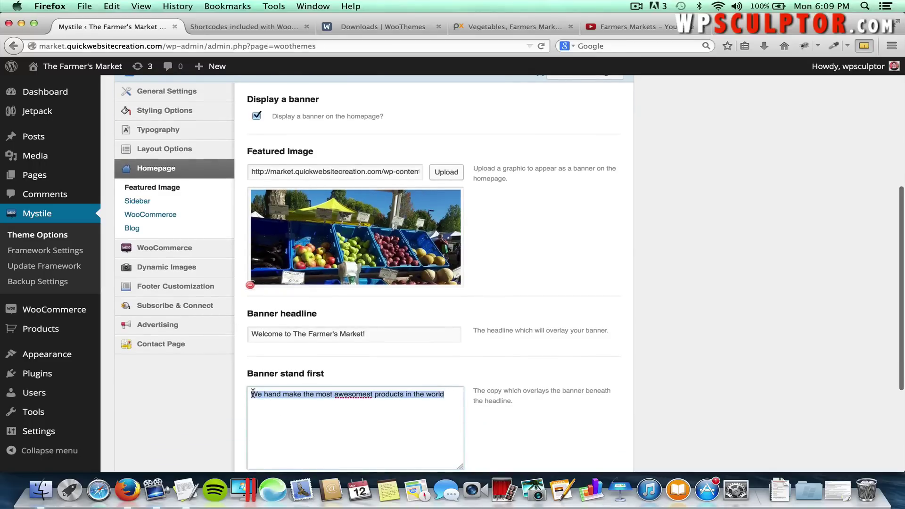
key("BackSpace")
key("super+Tab")
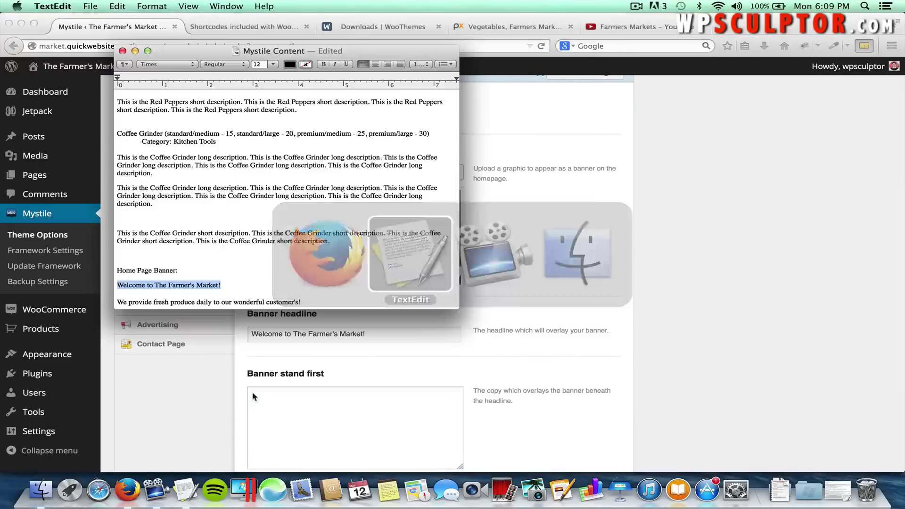
left_click_drag(301, 299, 119, 304)
key("super+c")
key("super+Tab")
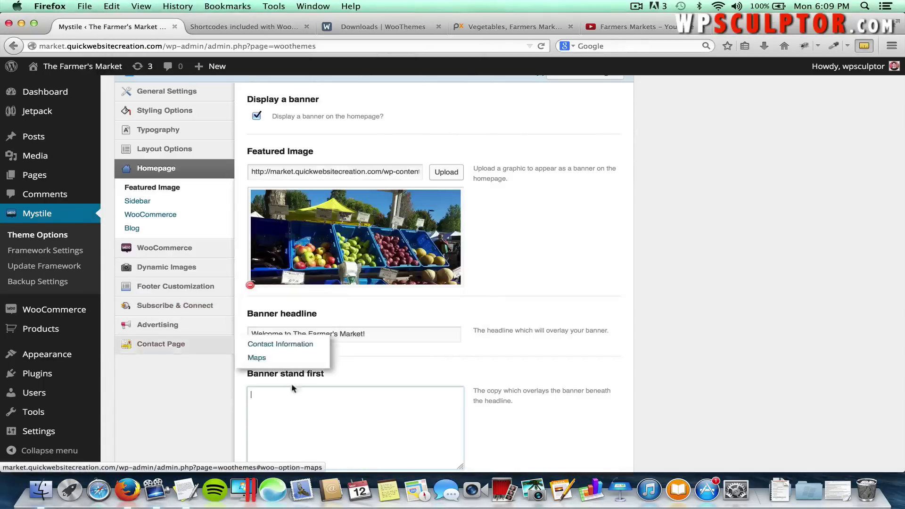
left_click(303, 400)
key("super+v")
Save all changes to the banner text.
scroll(492, 358, "down", 5)
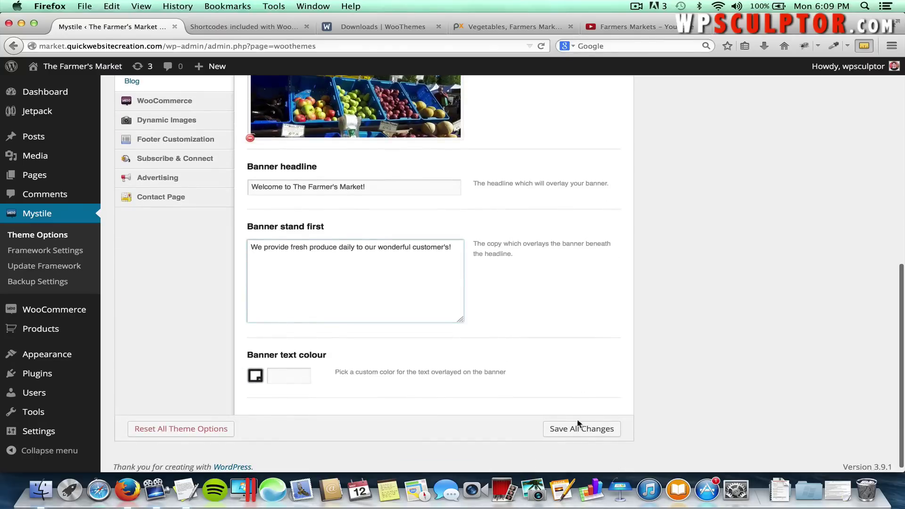
left_click(577, 431)
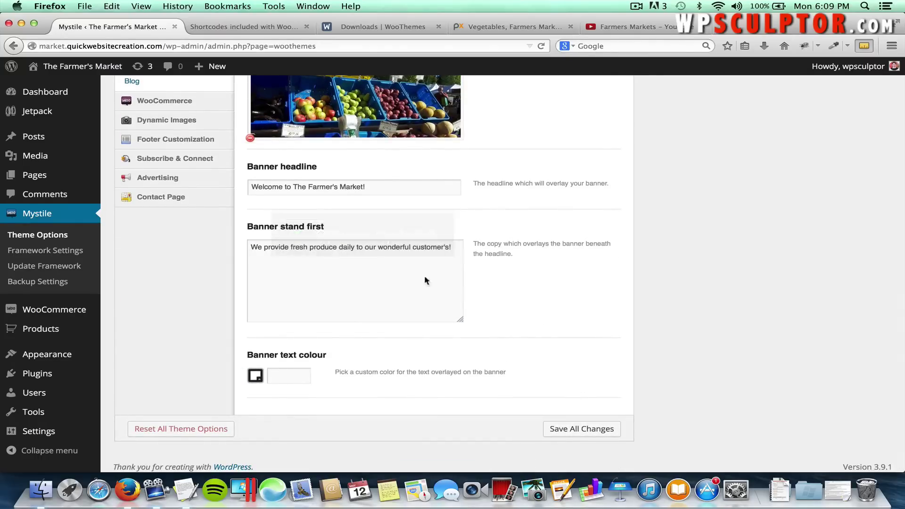
scroll(522, 227, "up", 3)
scroll(521, 227, "up", 2)
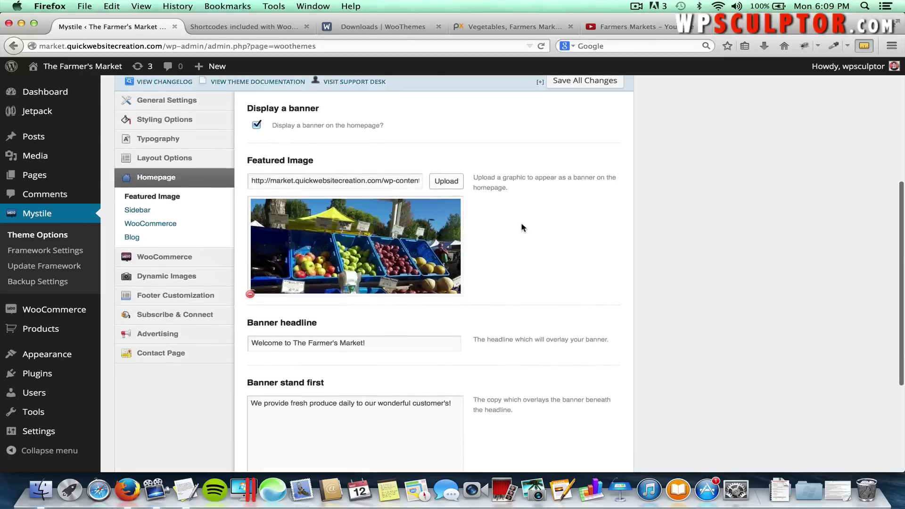
Under Homepage > WooCommerce, hide recent products and show 4 featured products.
left_click(145, 211)
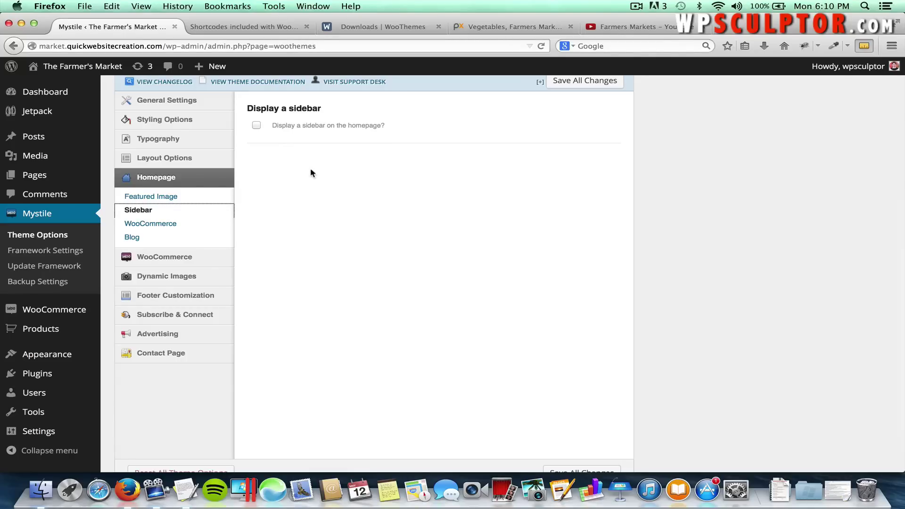
left_click(288, 146)
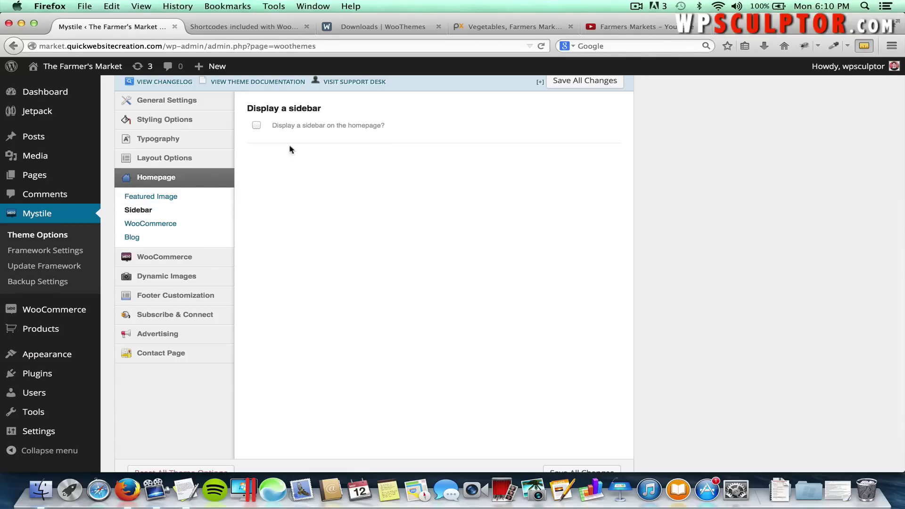
left_click(168, 228)
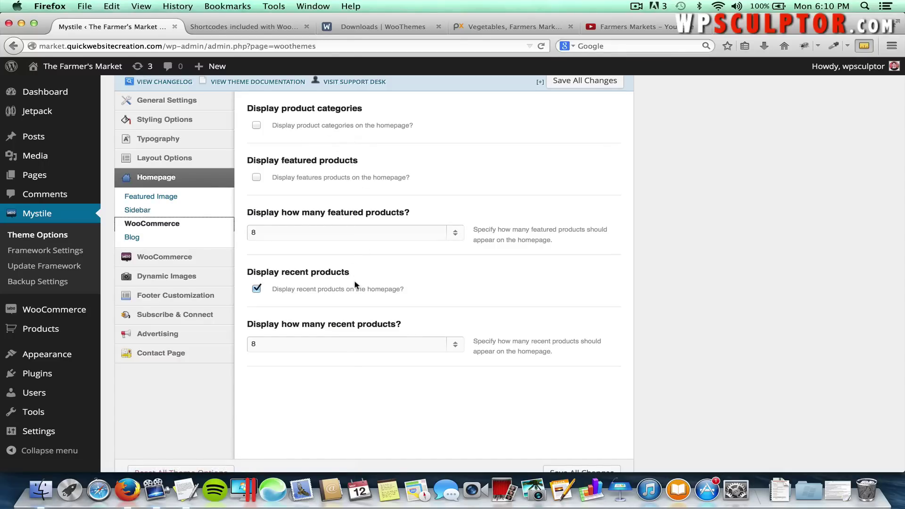
left_click(258, 289)
left_click(367, 232)
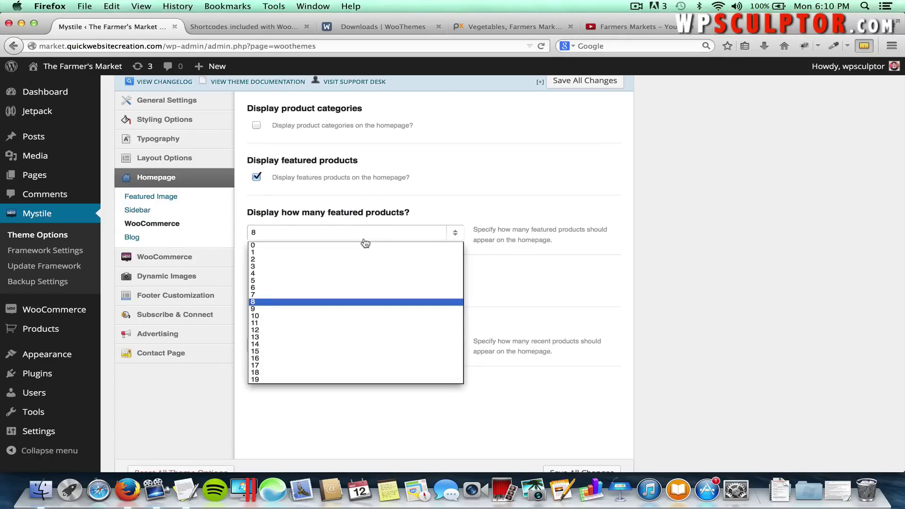
left_click(362, 275)
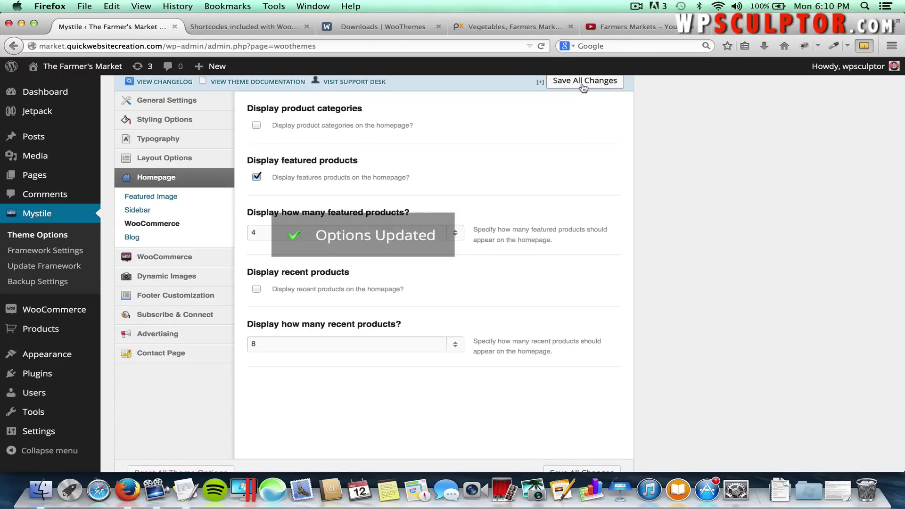
left_click(137, 239)
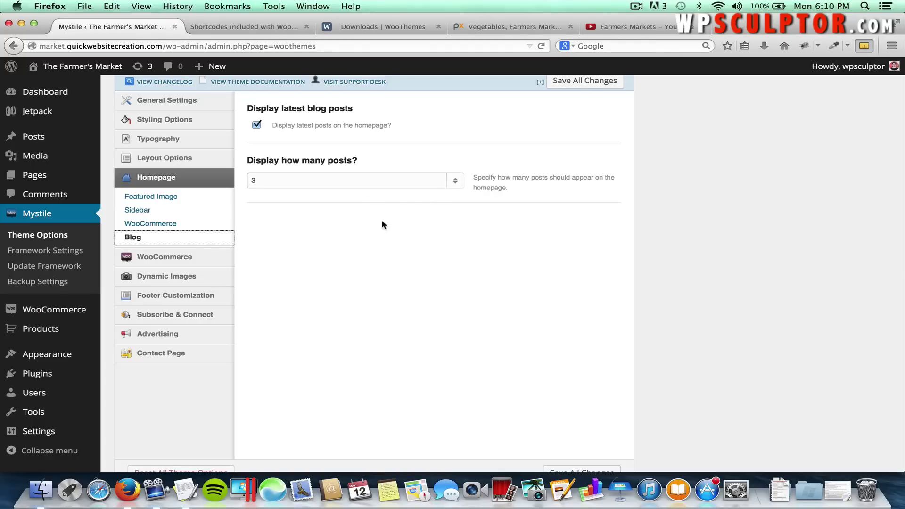
View the live homepage's new headline, stand-first and Featured Products, then return to admin.
mouse_move(137, 92)
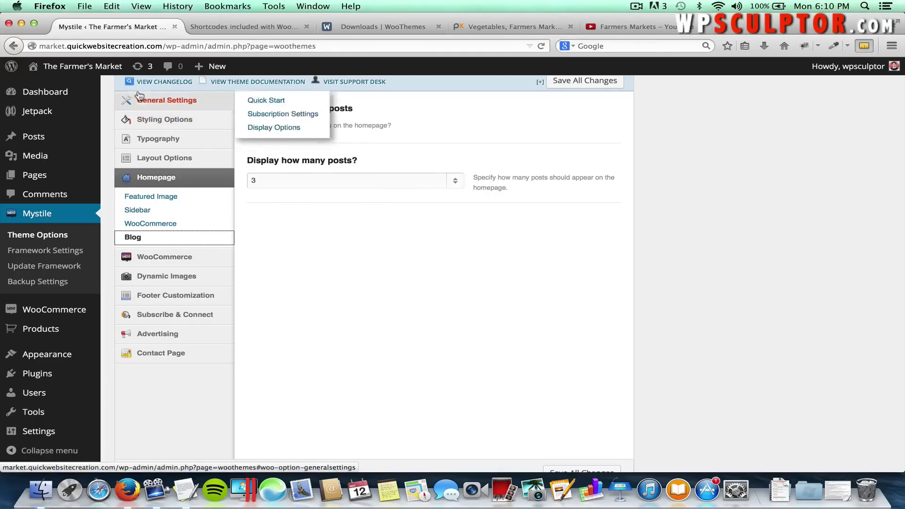
left_click(97, 70)
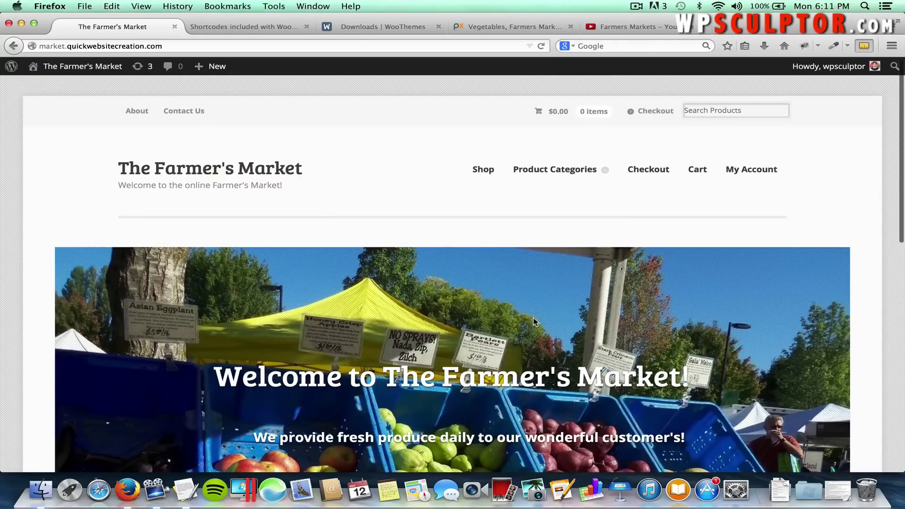
scroll(532, 318, "down", 2)
left_click_drag(669, 330, 572, 329)
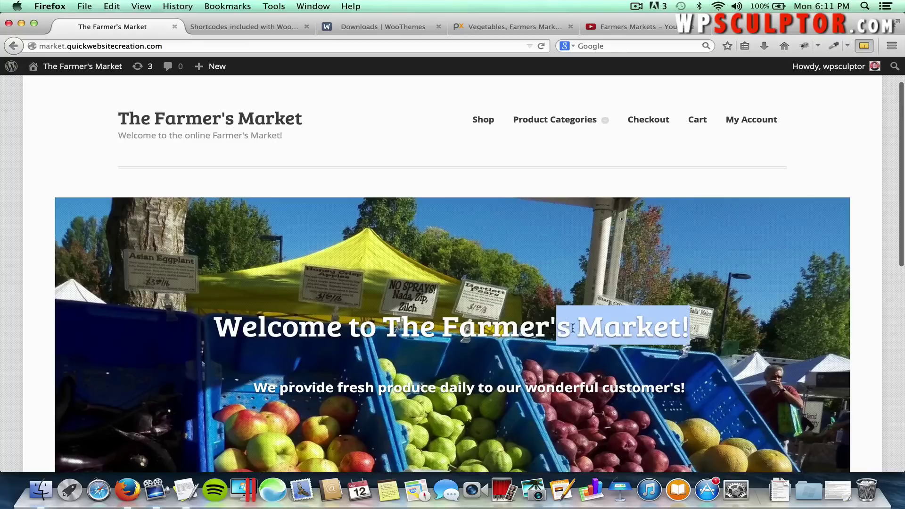
left_click_drag(688, 390, 579, 387)
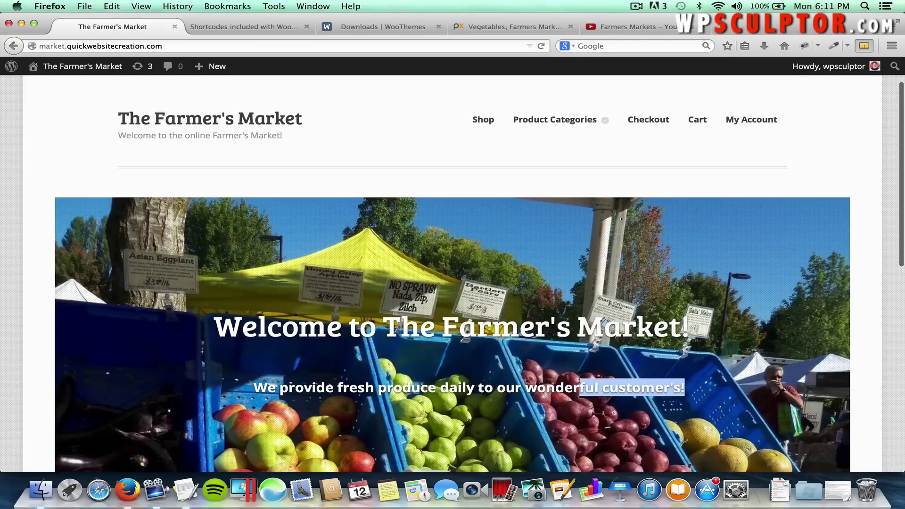
scroll(580, 367, "down", 8)
scroll(579, 366, "down", 4)
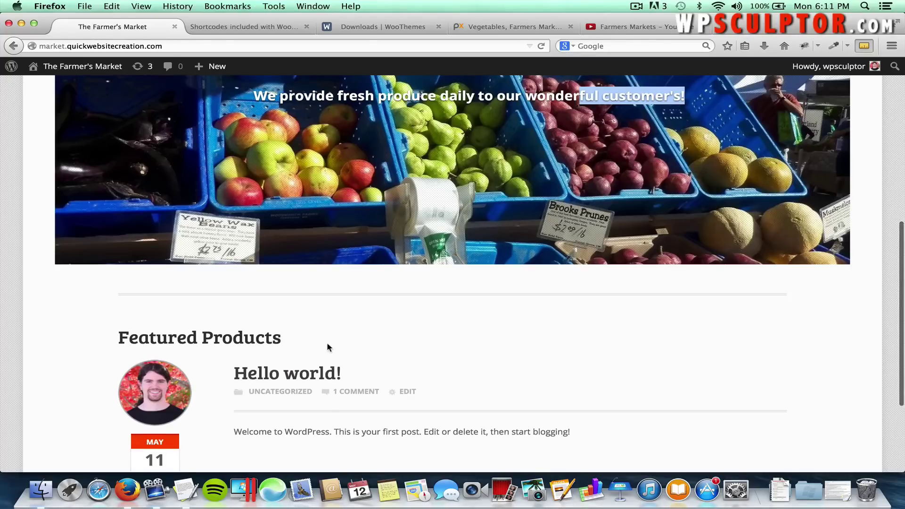
scroll(327, 348, "down", 5)
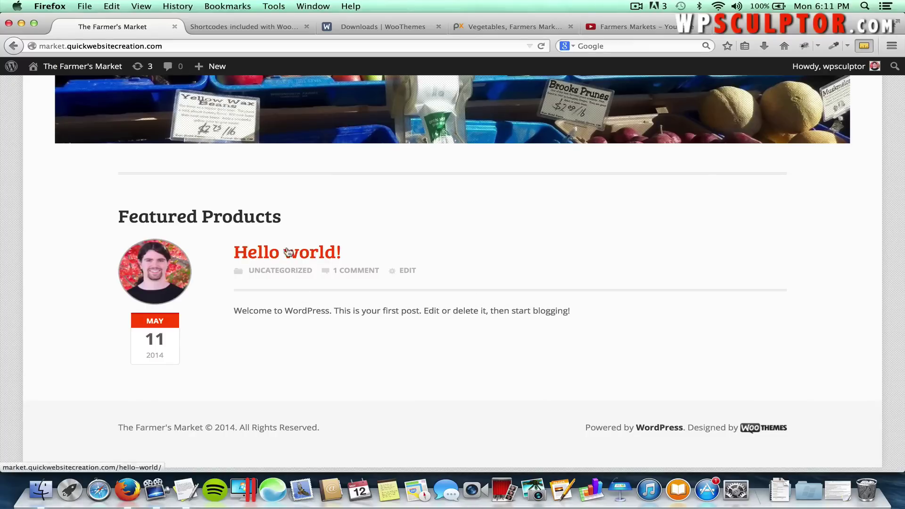
scroll(309, 228, "up", 8)
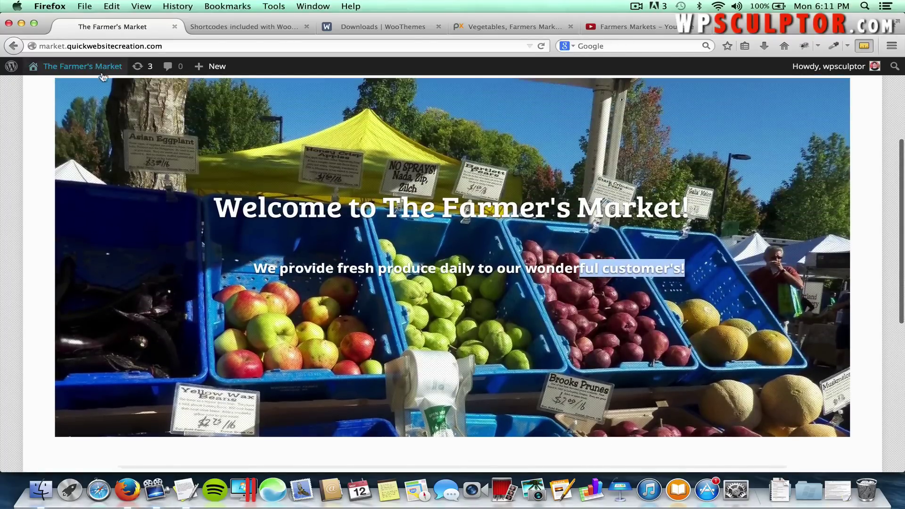
left_click(100, 71)
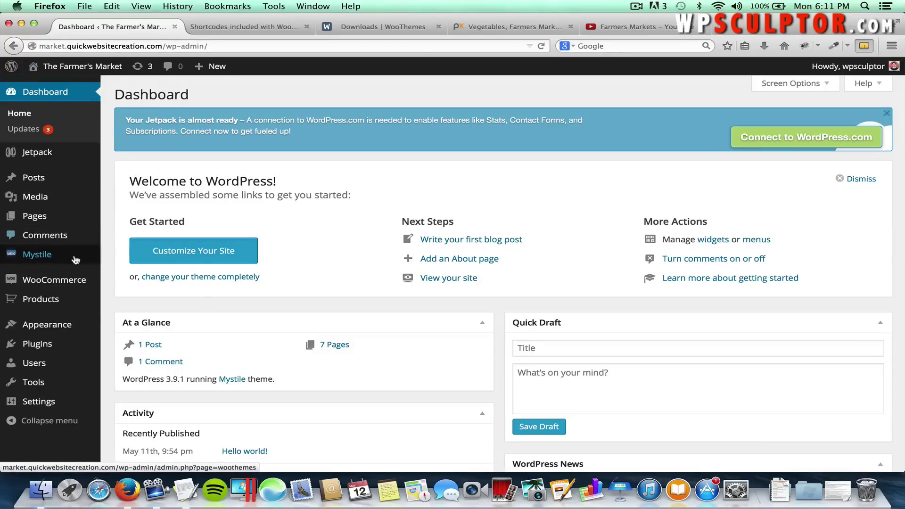
Uncheck 'Display latest blog posts' under Mystile Homepage > Blog and save all changes.
mouse_move(74, 257)
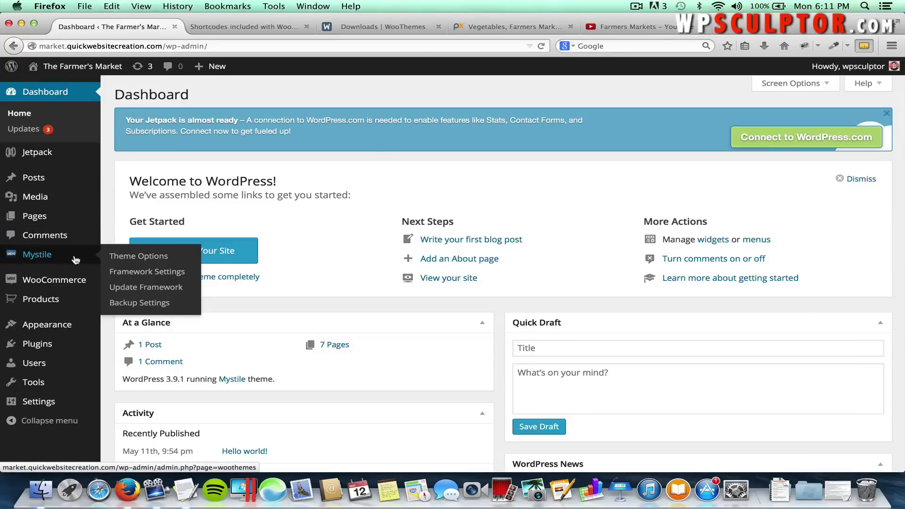
left_click(137, 257)
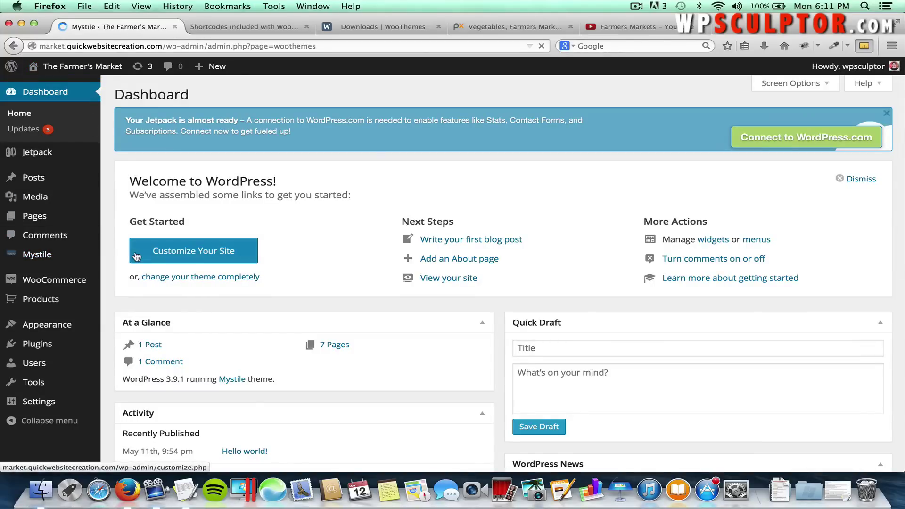
scroll(152, 301, "down", 2)
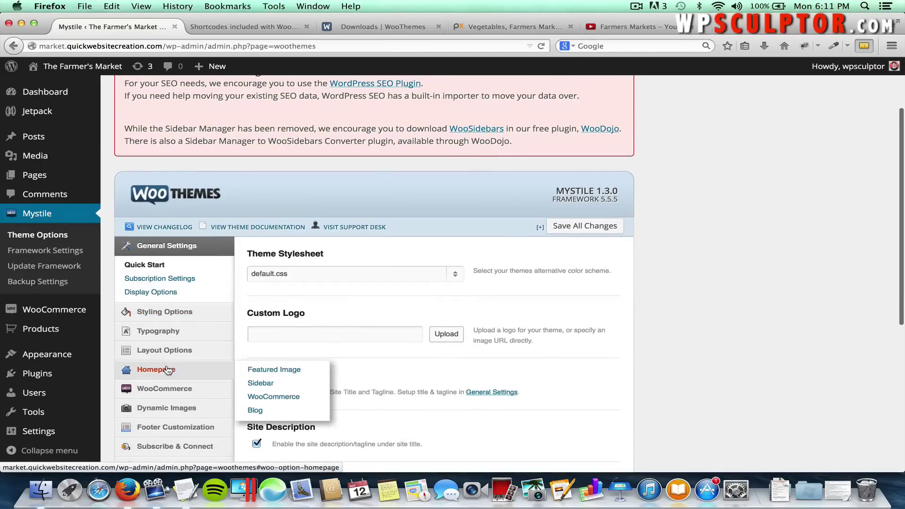
left_click(200, 374)
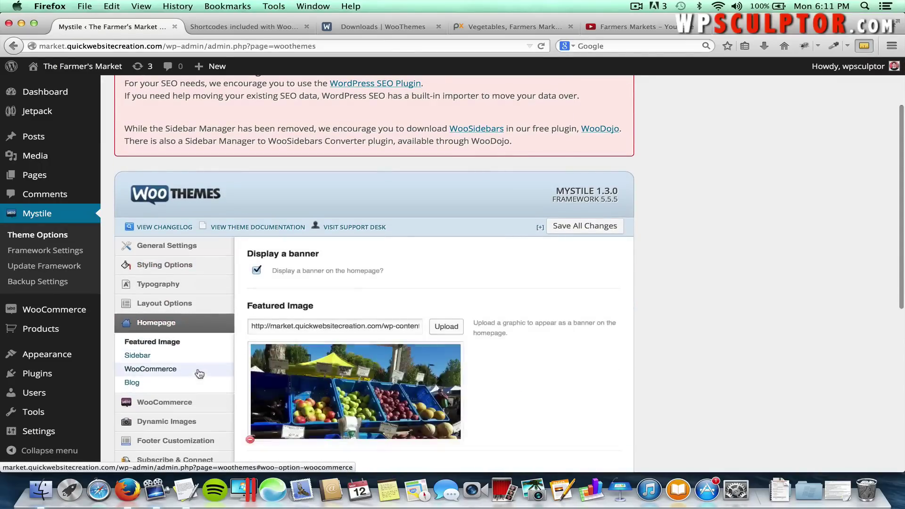
left_click(159, 382)
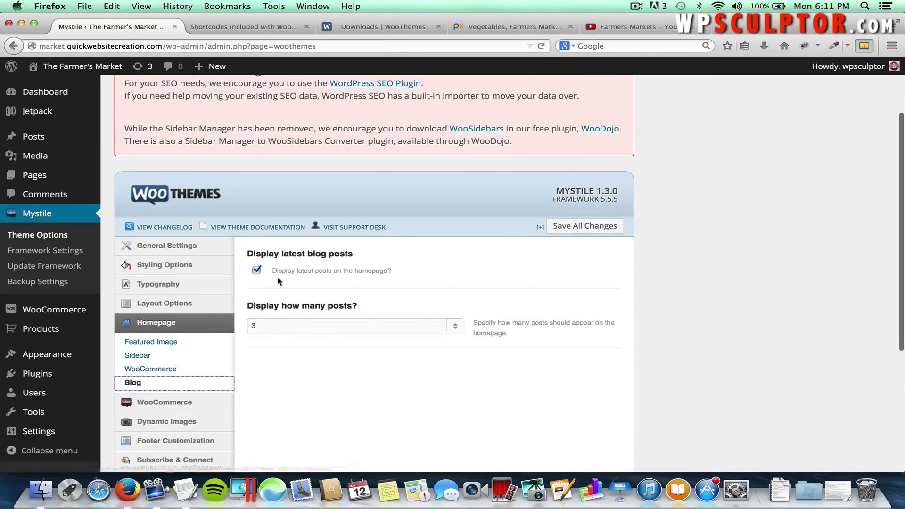
left_click(257, 271)
left_click(258, 272)
left_click(257, 272)
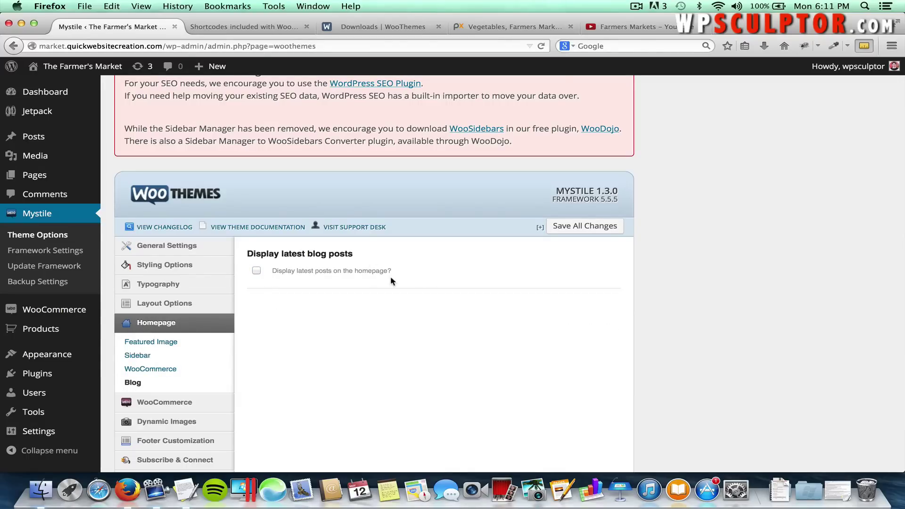
scroll(392, 323, "down", 5)
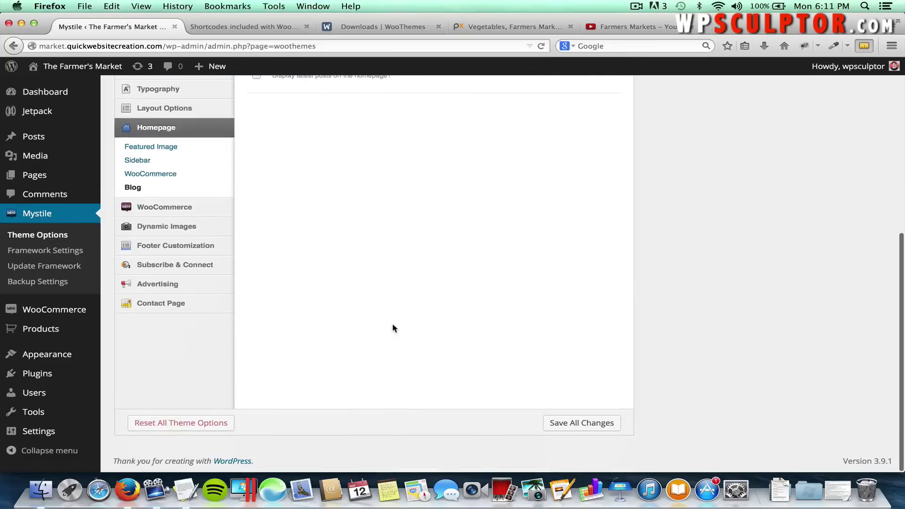
left_click(570, 424)
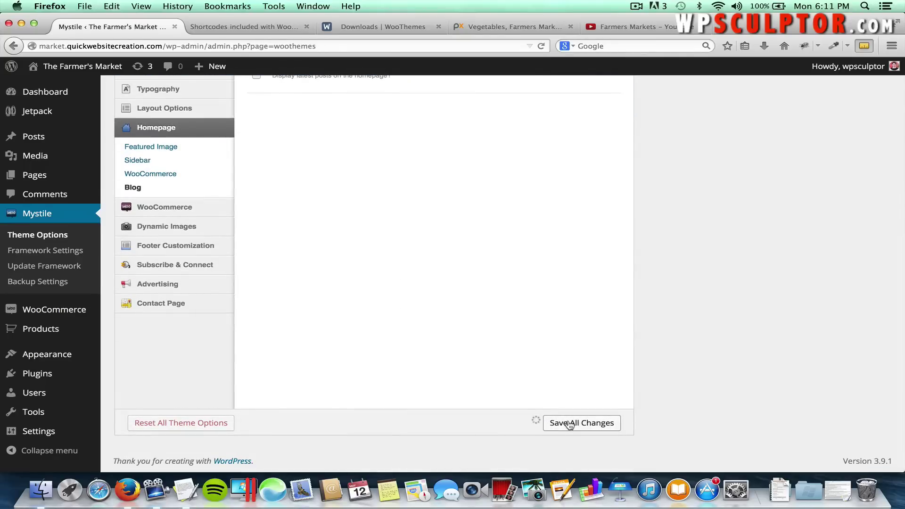
scroll(525, 359, "up", 3)
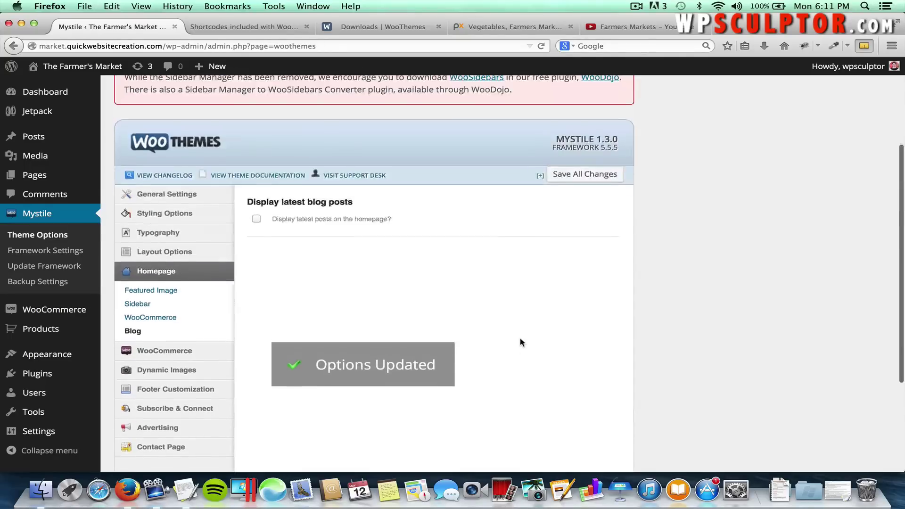
scroll(521, 341, "up", 2)
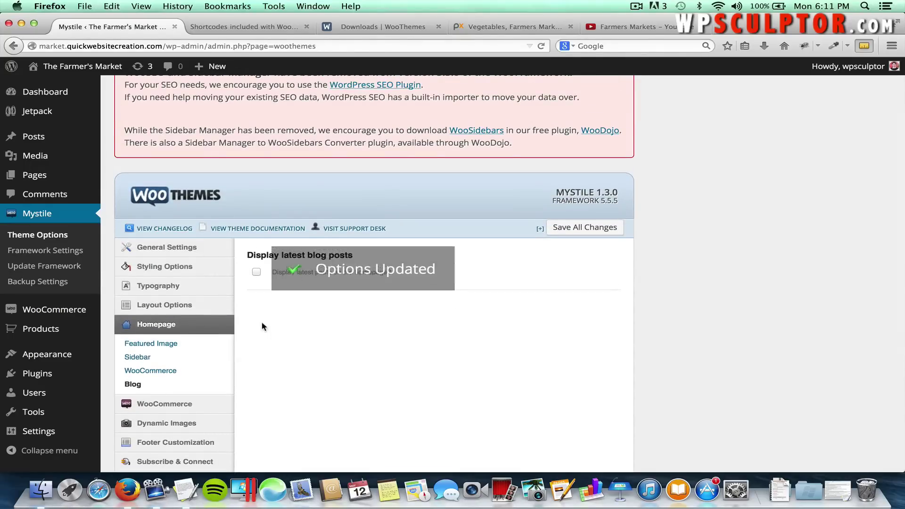
Star Coffee Grinder, Oranges, Fuji Apples and Green Peppers as featured in All Products.
mouse_move(63, 331)
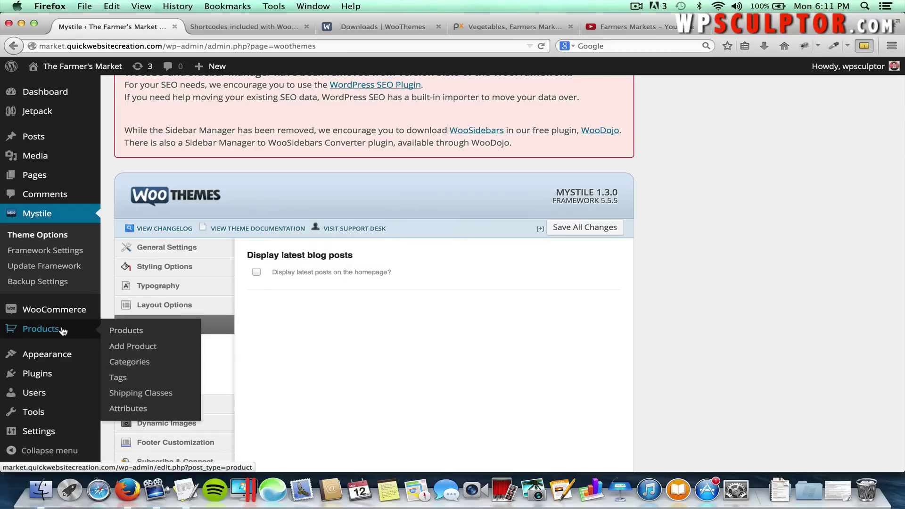
left_click(114, 331)
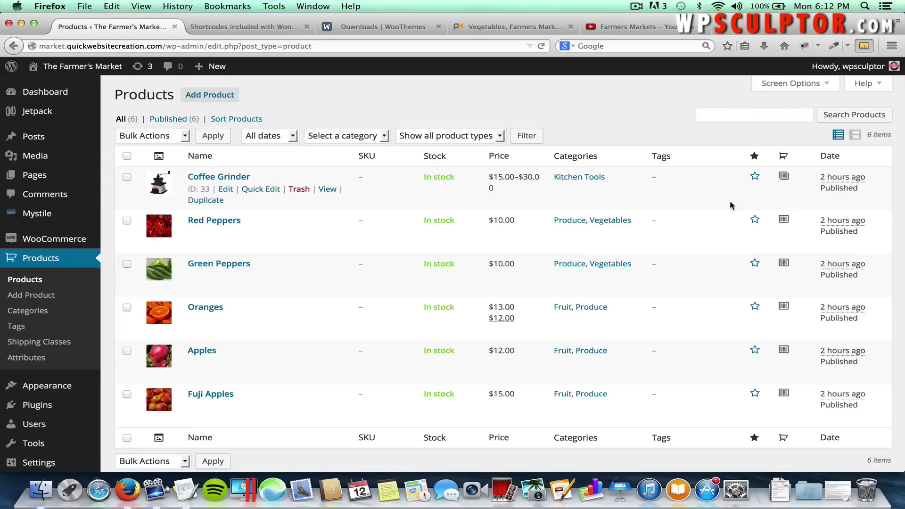
left_click(755, 177)
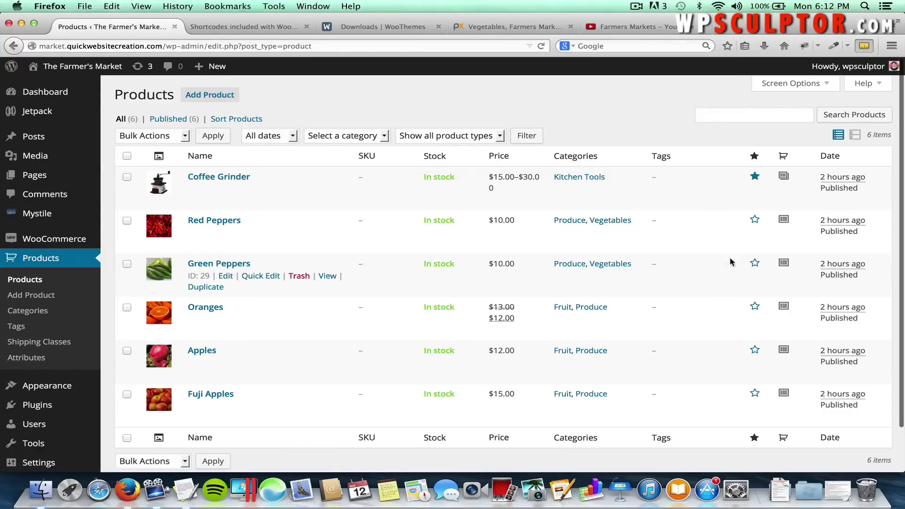
left_click(755, 308)
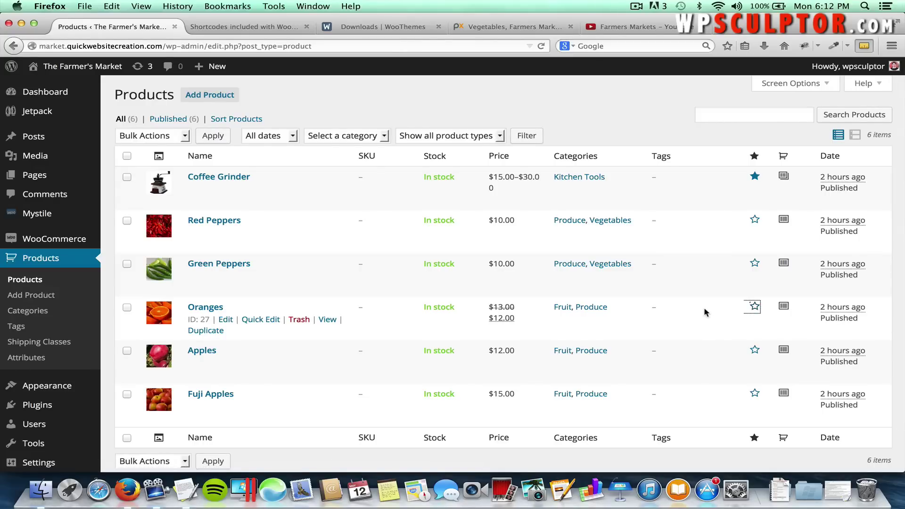
left_click(754, 307)
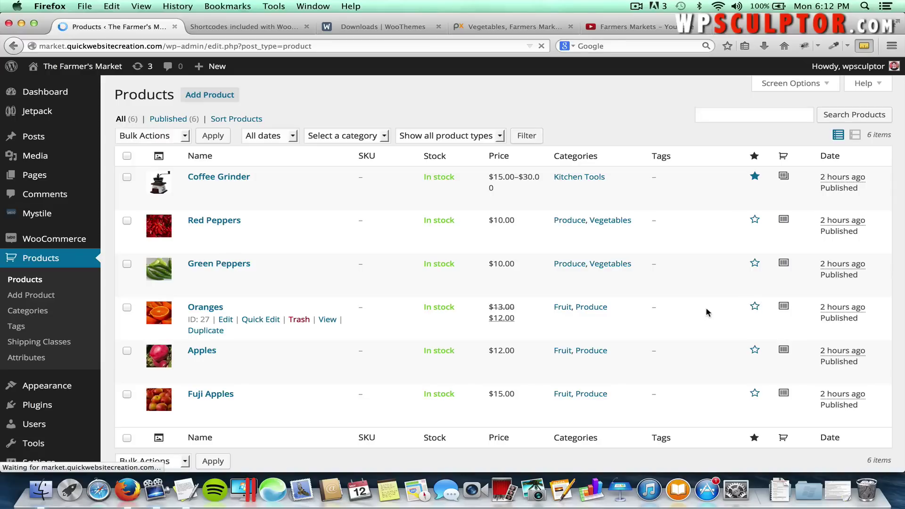
left_click(754, 394)
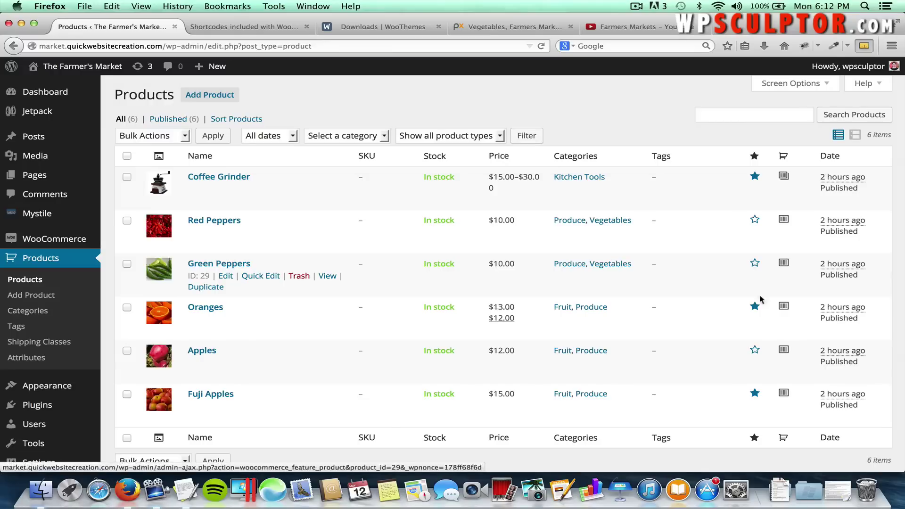
left_click(754, 263)
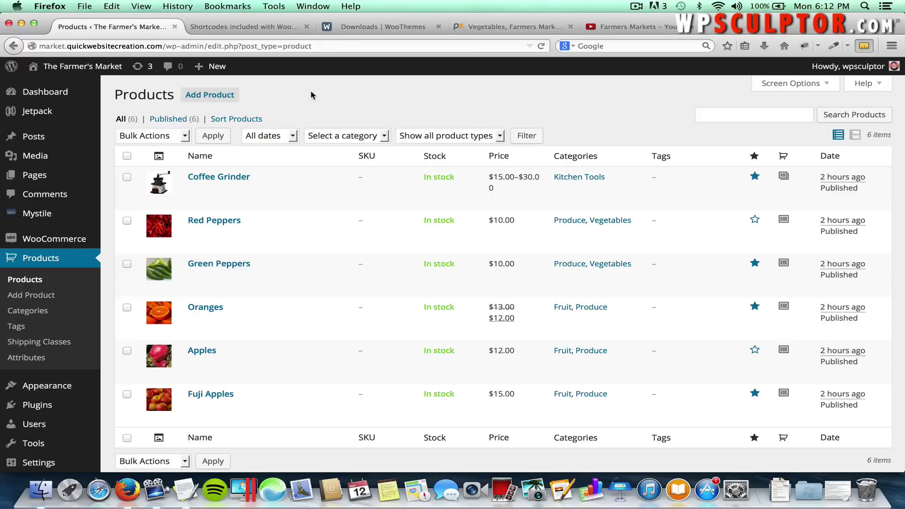
Scroll the live storefront to its Featured Products row, then return to the Dashboard.
left_click(113, 66)
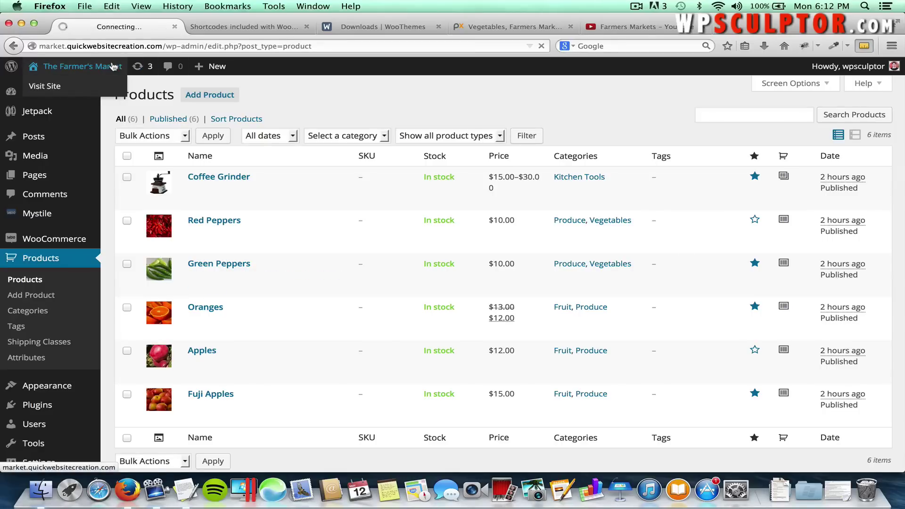
scroll(278, 228, "down", 3)
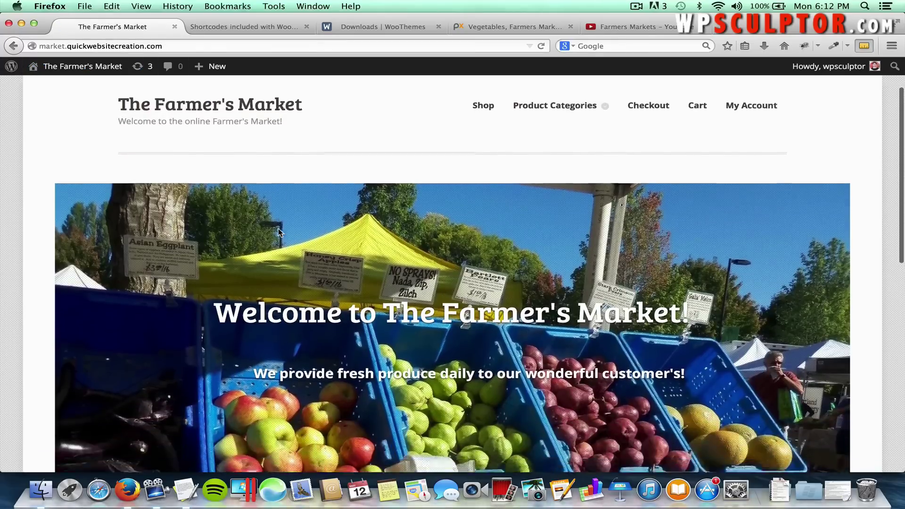
scroll(278, 228, "down", 7)
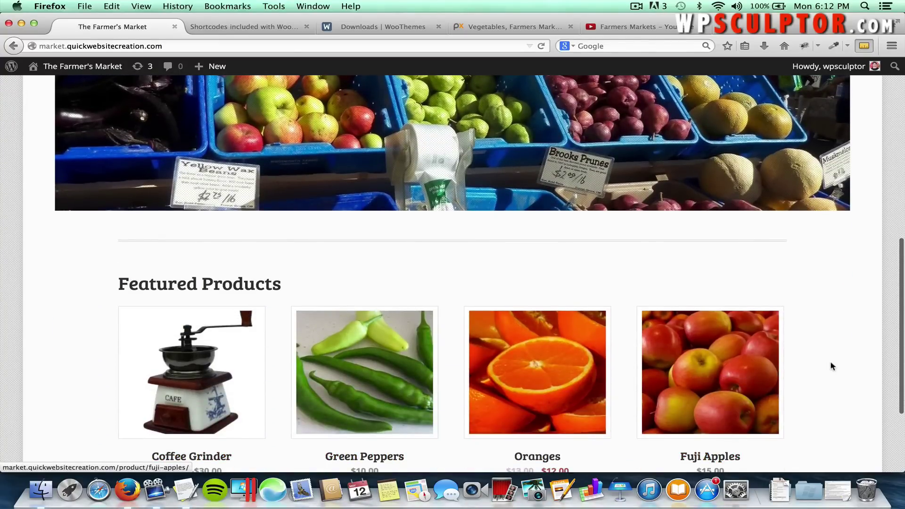
scroll(831, 366, "down", 5)
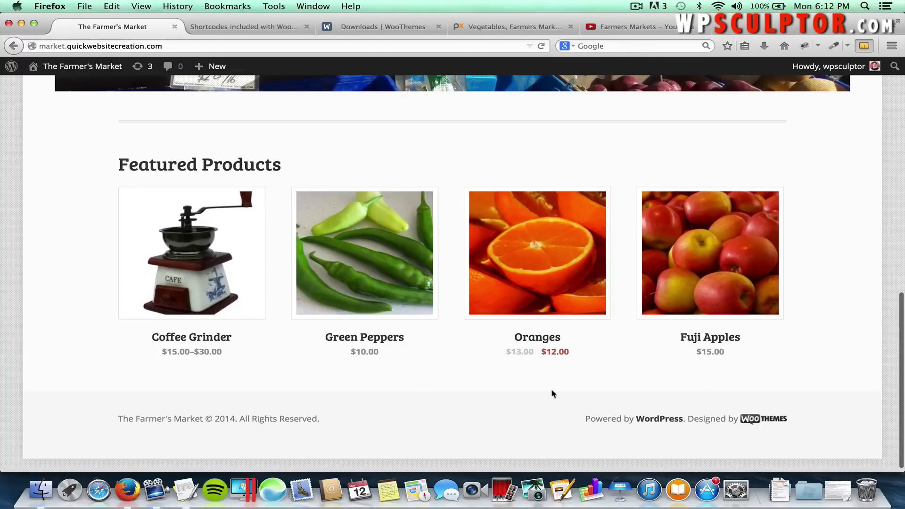
scroll(518, 395, "up", 15)
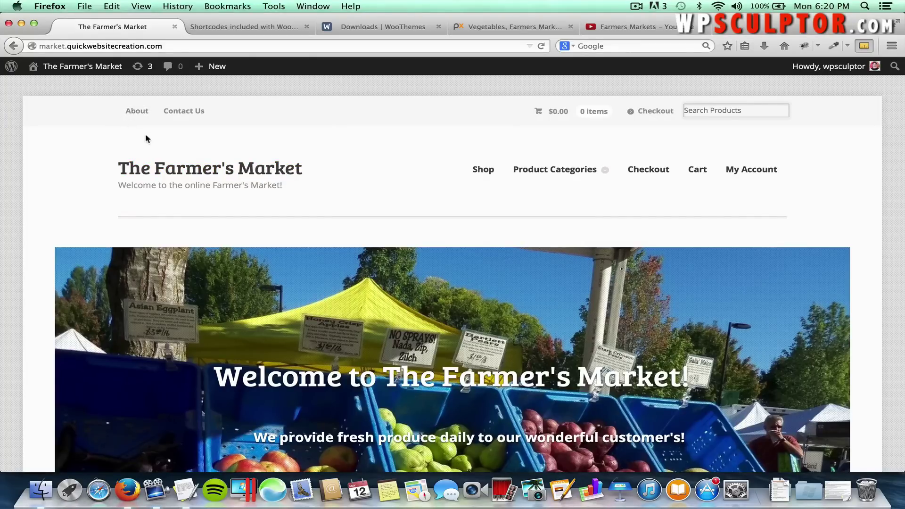
left_click(89, 70)
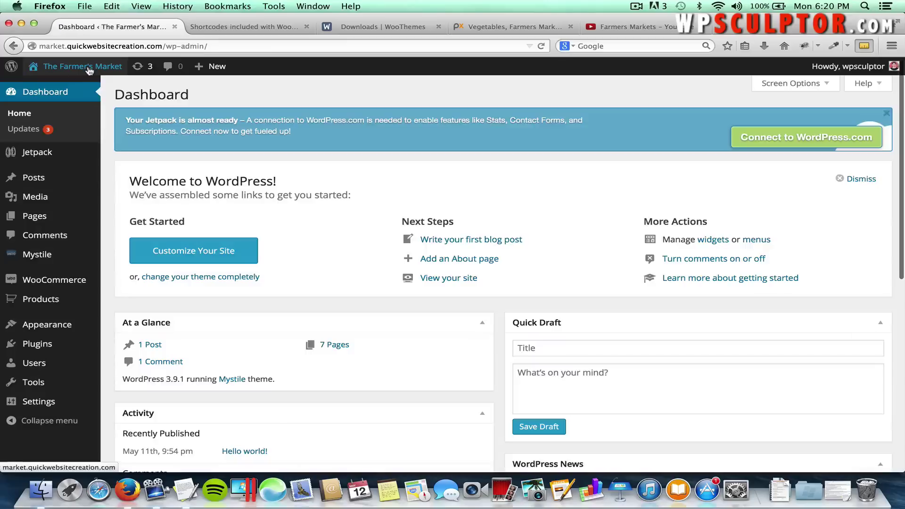
Load the Top Navigation Menu in the Menus editor to see its About and Contact Us items.
mouse_move(62, 325)
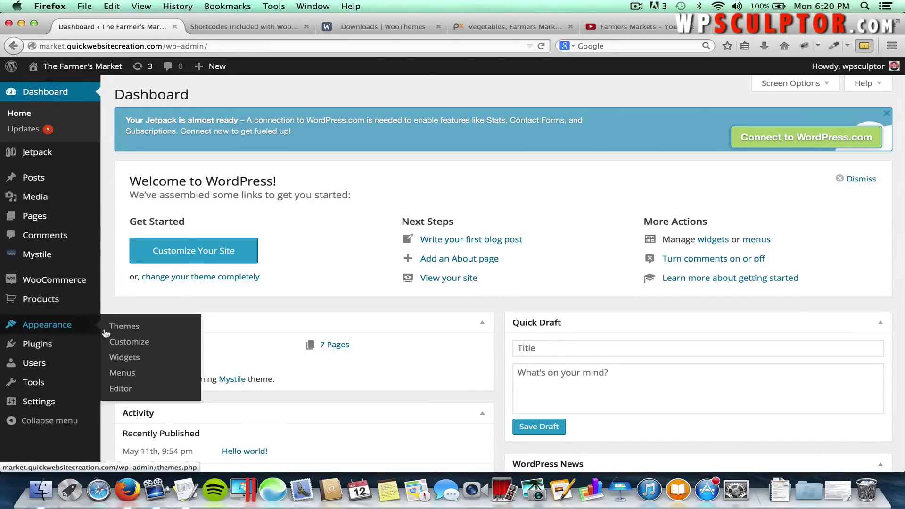
left_click(124, 373)
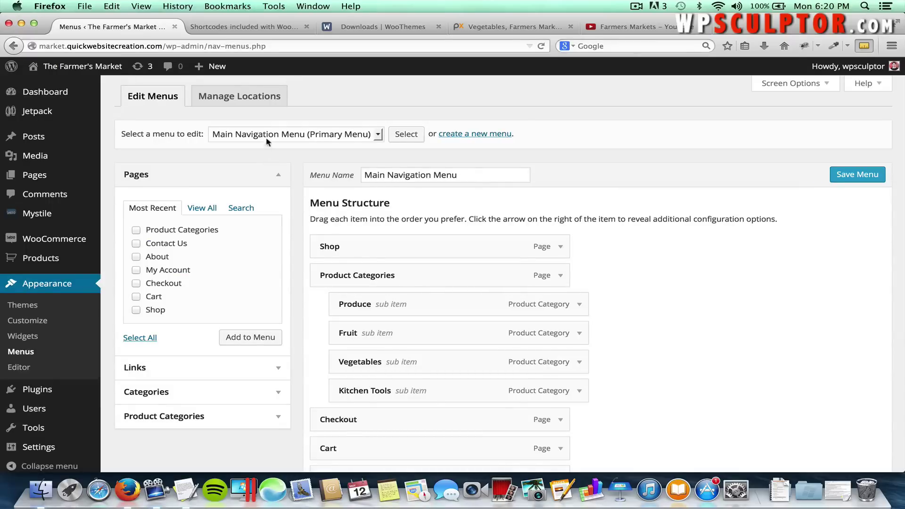
left_click(284, 137)
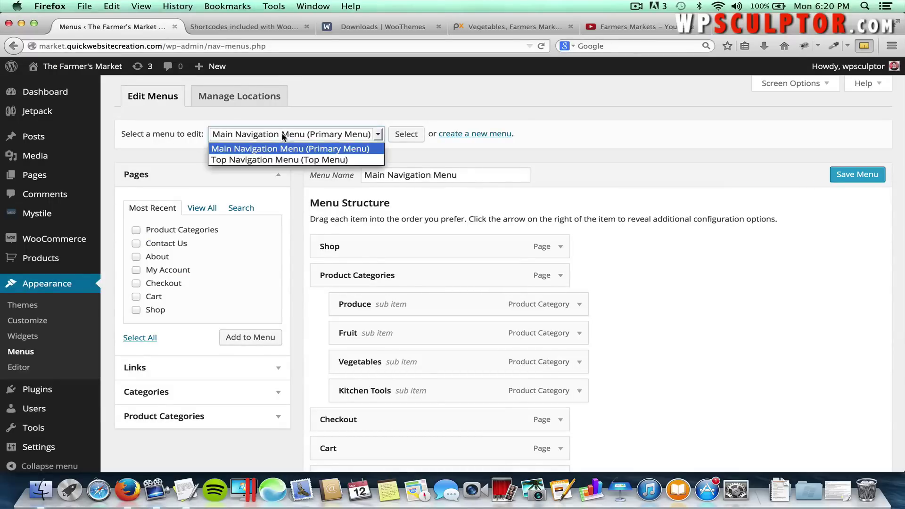
left_click(285, 160)
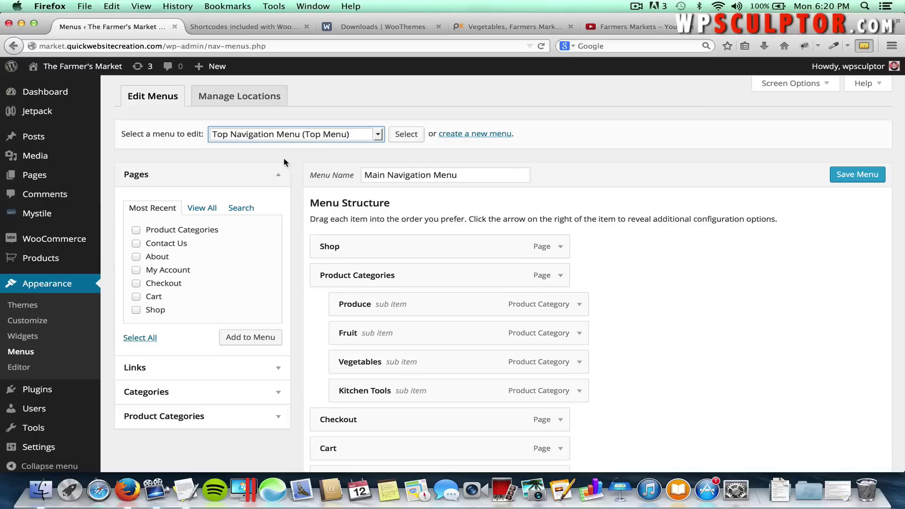
left_click(396, 136)
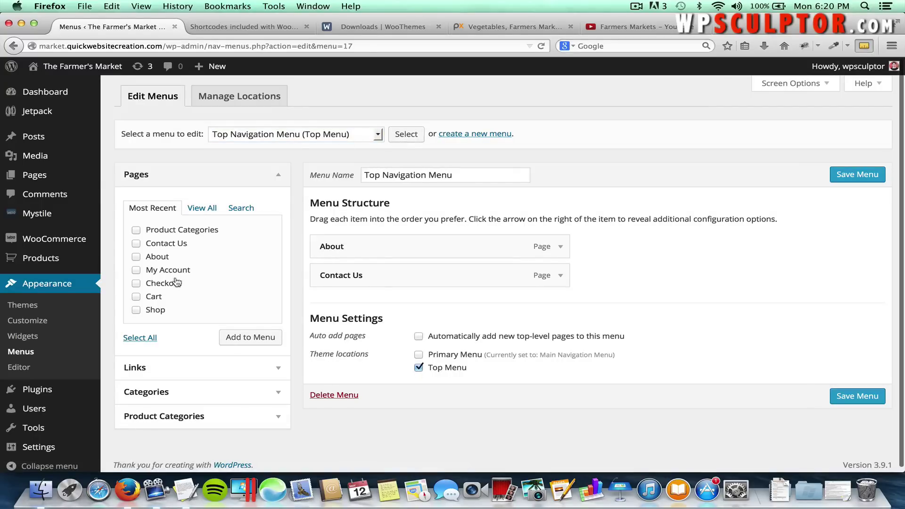
scroll(174, 281, "down", 1)
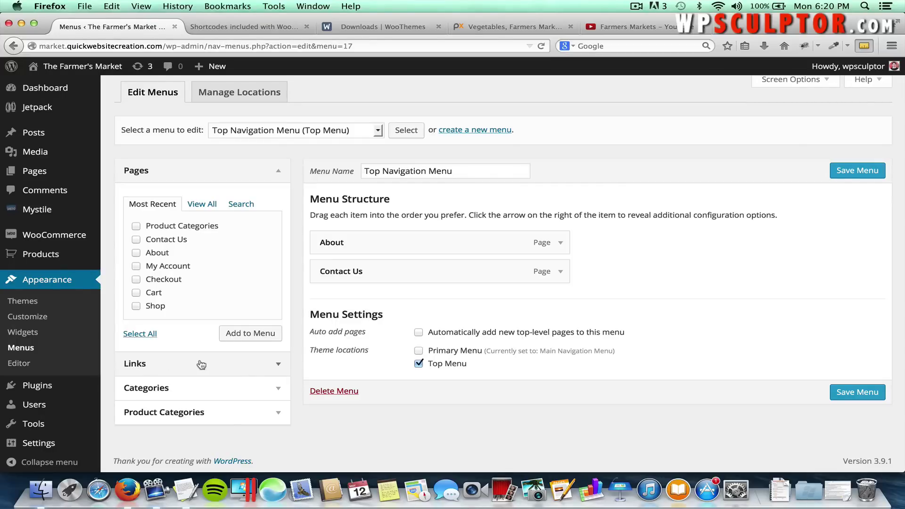
Start a custom menu link with the link text 'Home'.
left_click(279, 368)
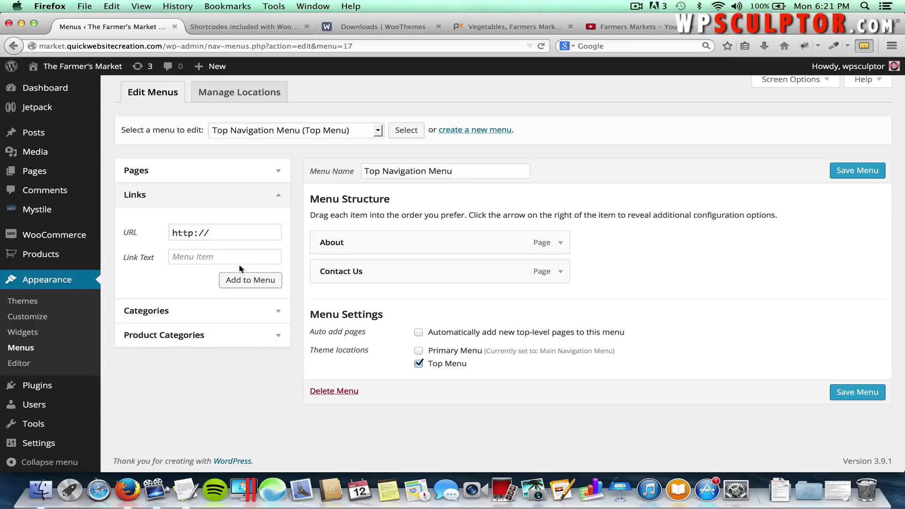
left_click(225, 257)
type("Home")
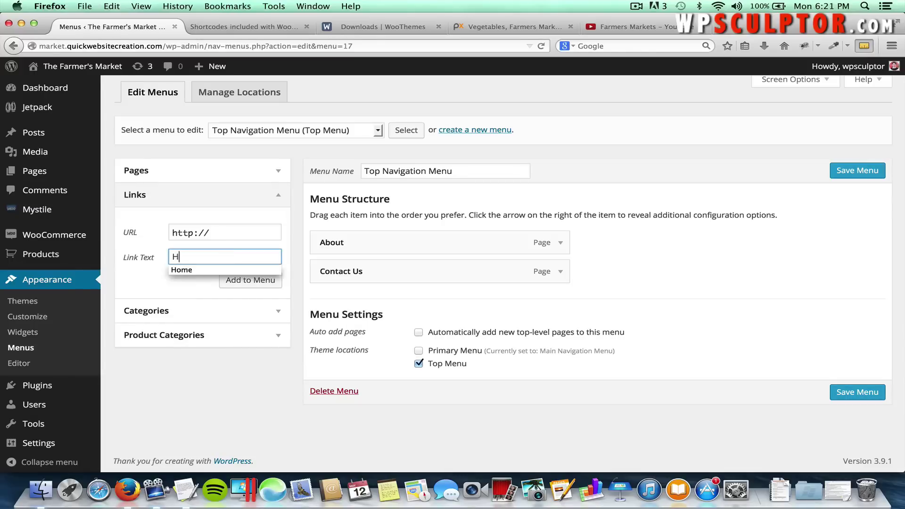
left_click(220, 231)
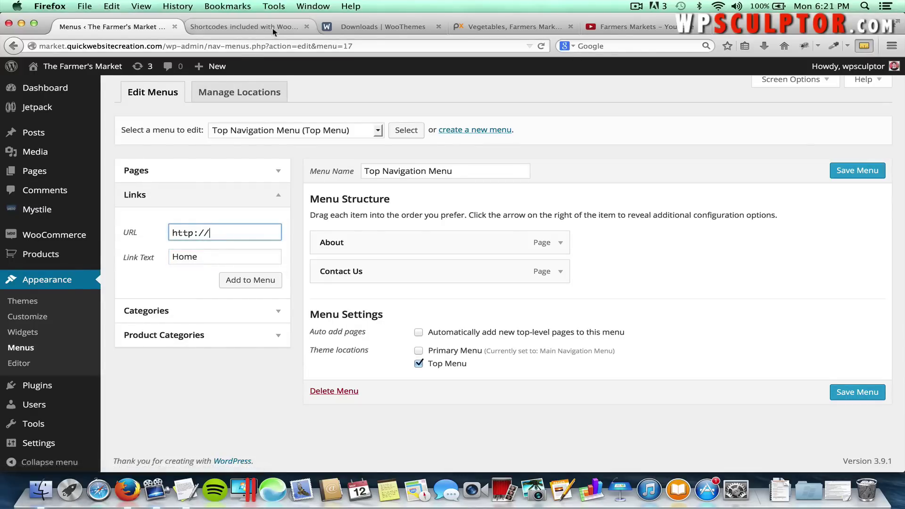
Copy the storefront's web address from a new tab and paste it as the Home link's URL.
right_click(107, 67)
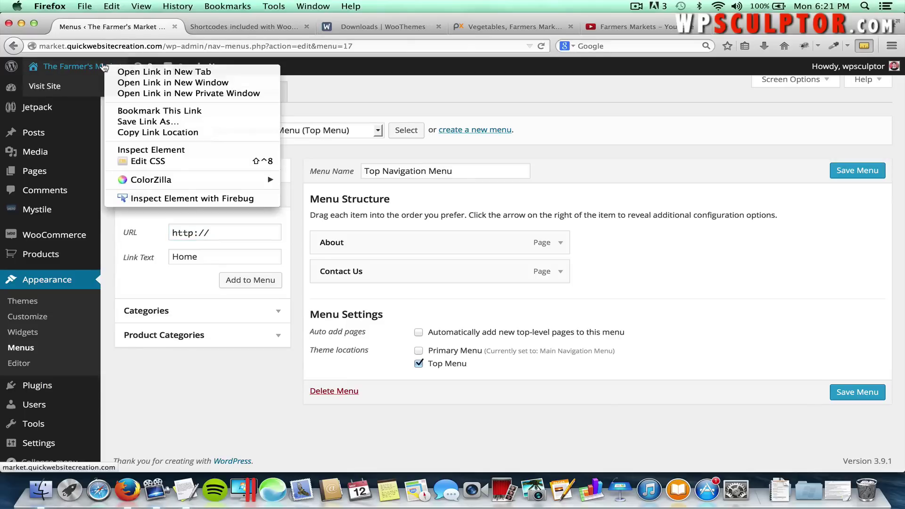
left_click(125, 73)
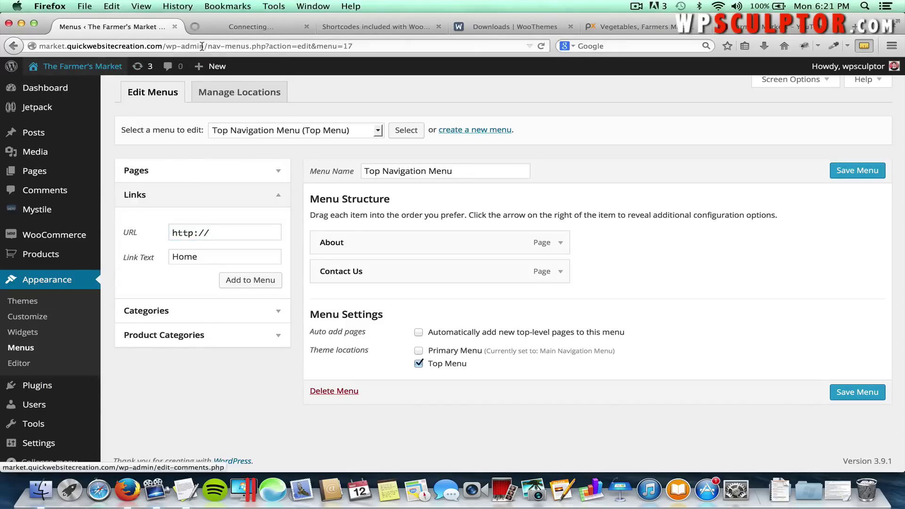
left_click(219, 30)
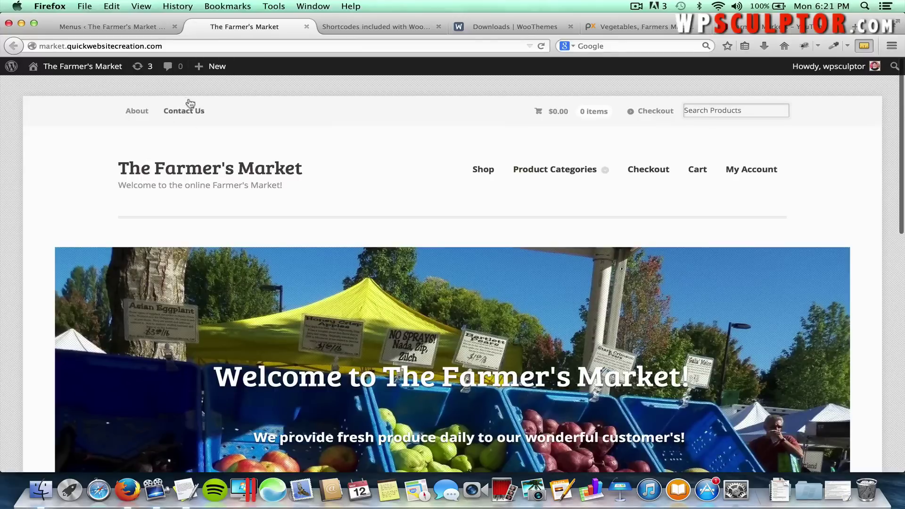
left_click(163, 46)
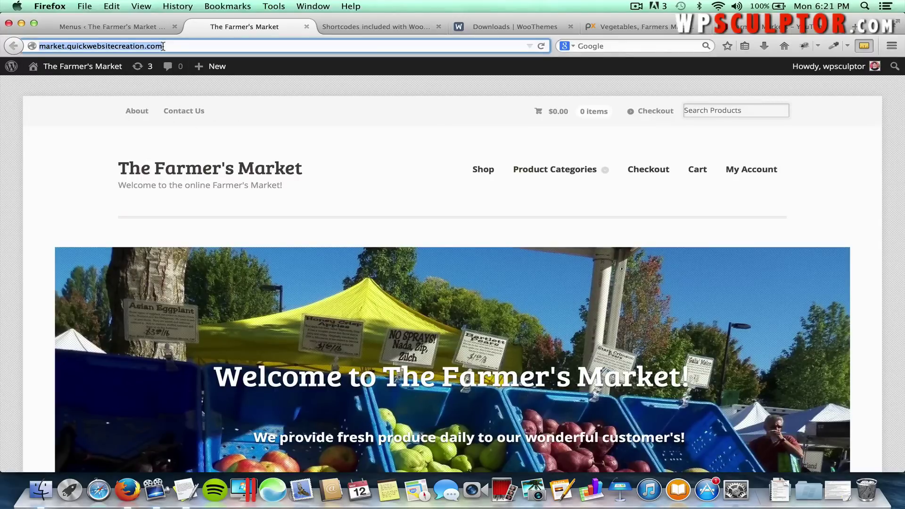
right_click(144, 46)
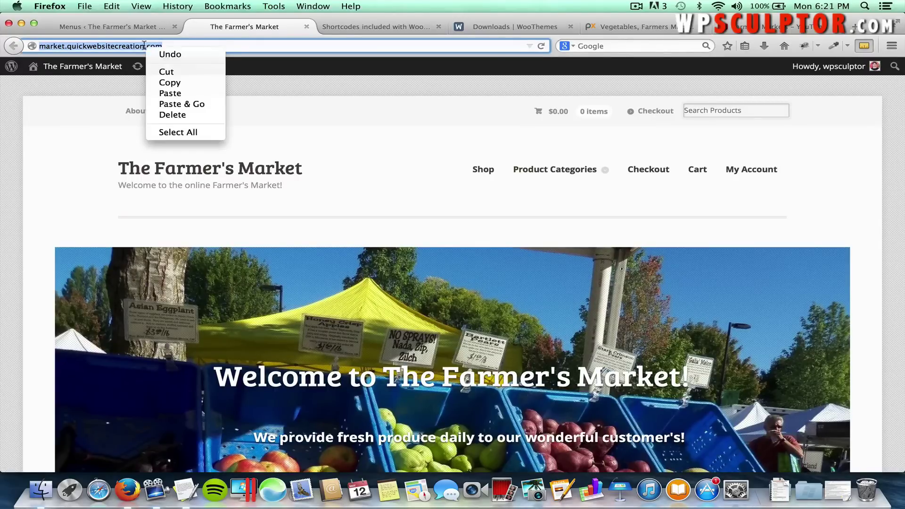
left_click(165, 83)
left_click(142, 28)
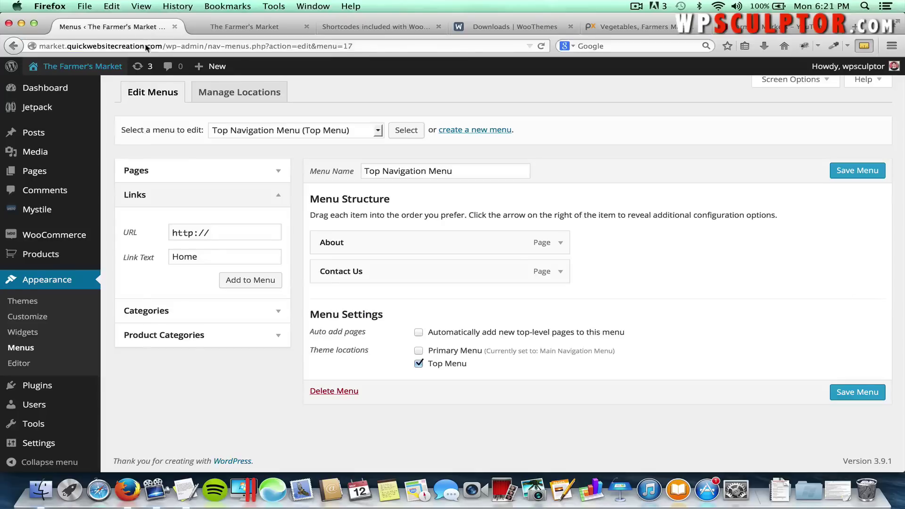
left_click(212, 232)
left_click_drag(212, 232, 168, 229)
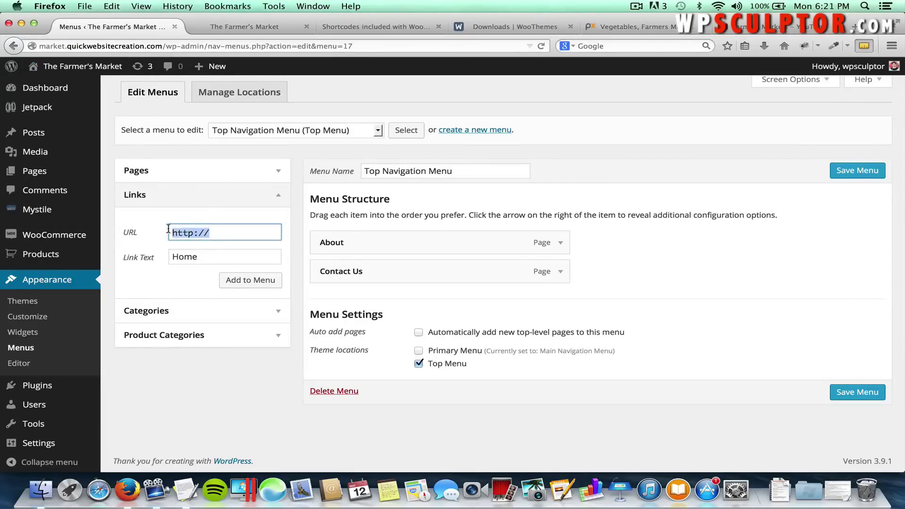
key("super+v")
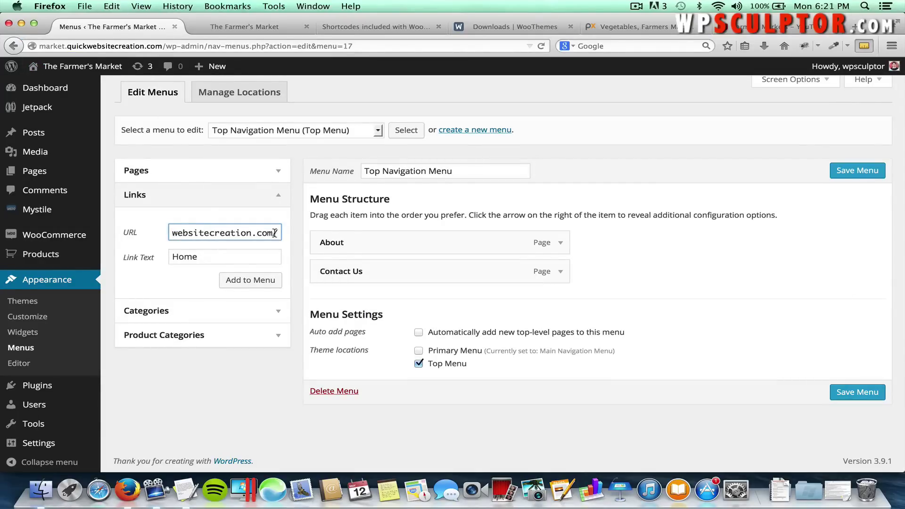
left_click_drag(274, 233, 153, 232)
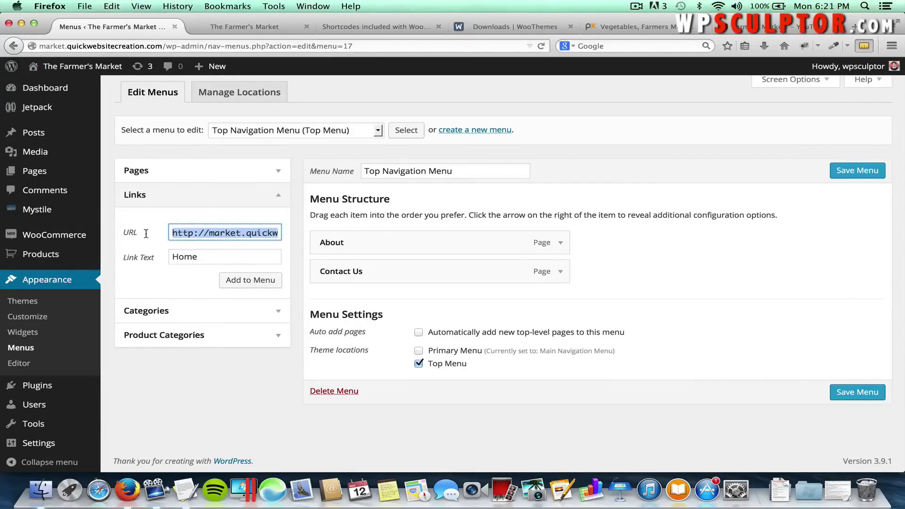
left_click(176, 233)
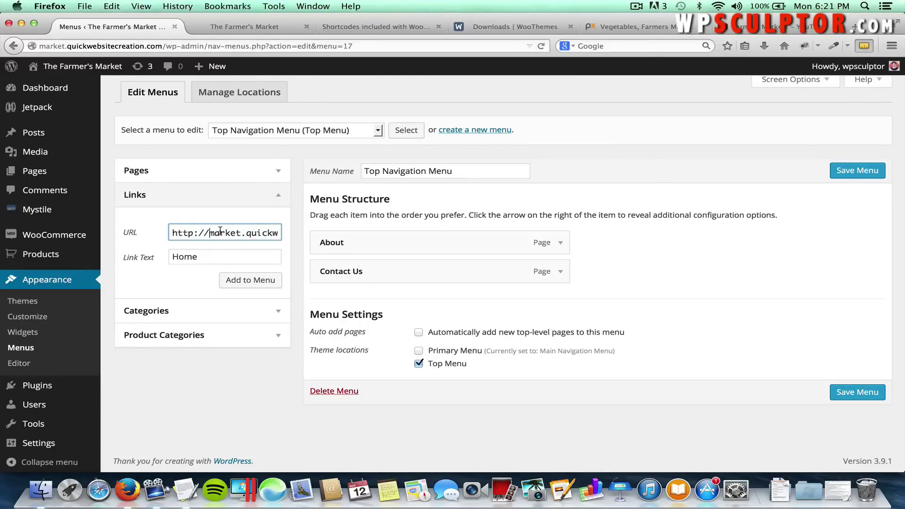
Add the Home link, move it above About, save the menu and visit the live site.
left_click(248, 281)
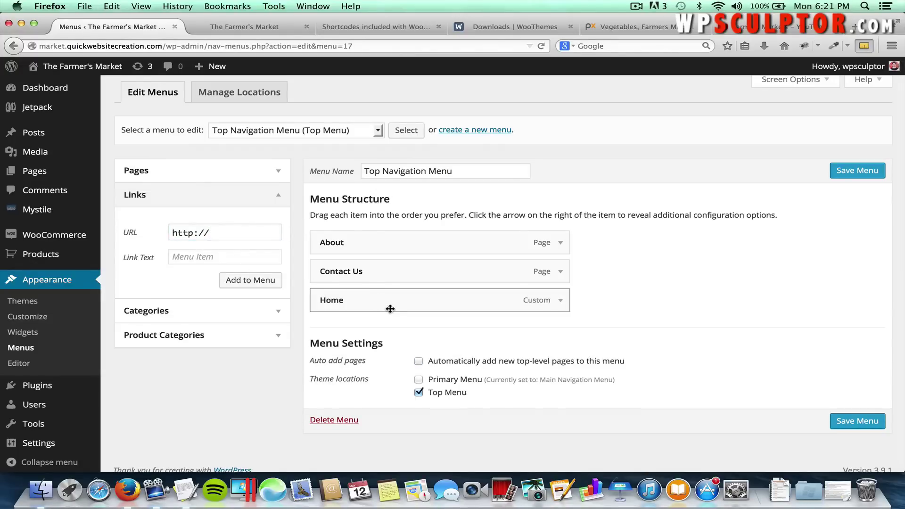
left_click_drag(390, 306, 389, 246)
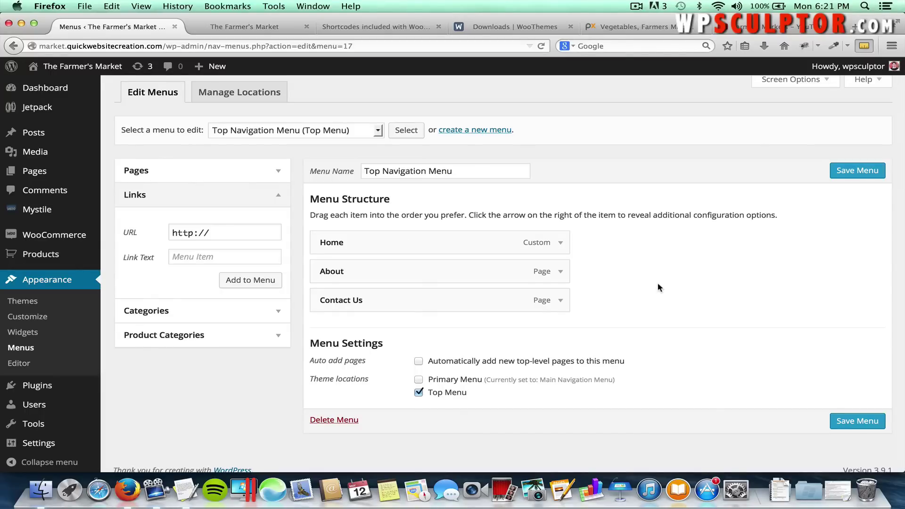
left_click(861, 425)
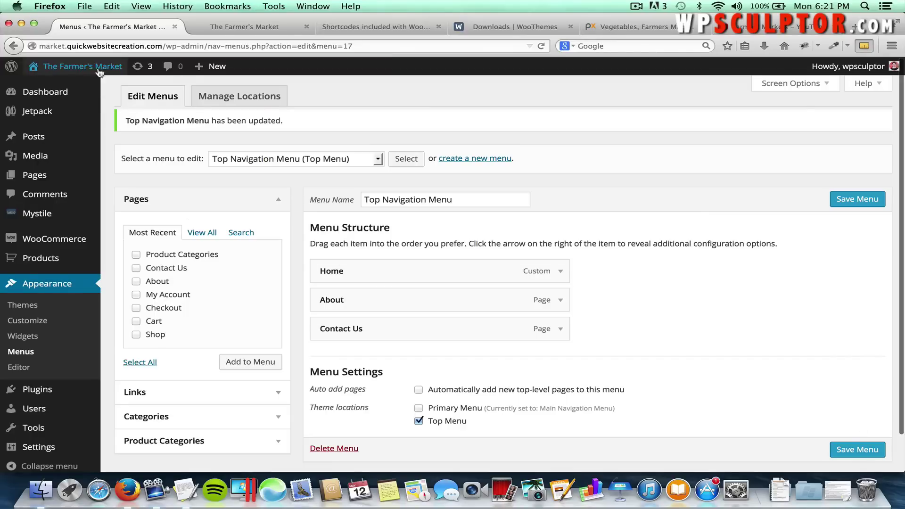
left_click(115, 69)
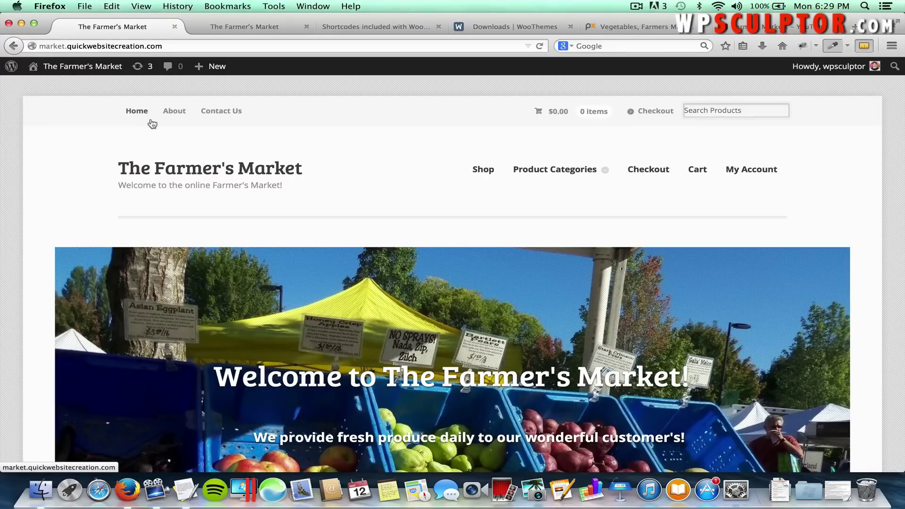
mouse_move(554, 170)
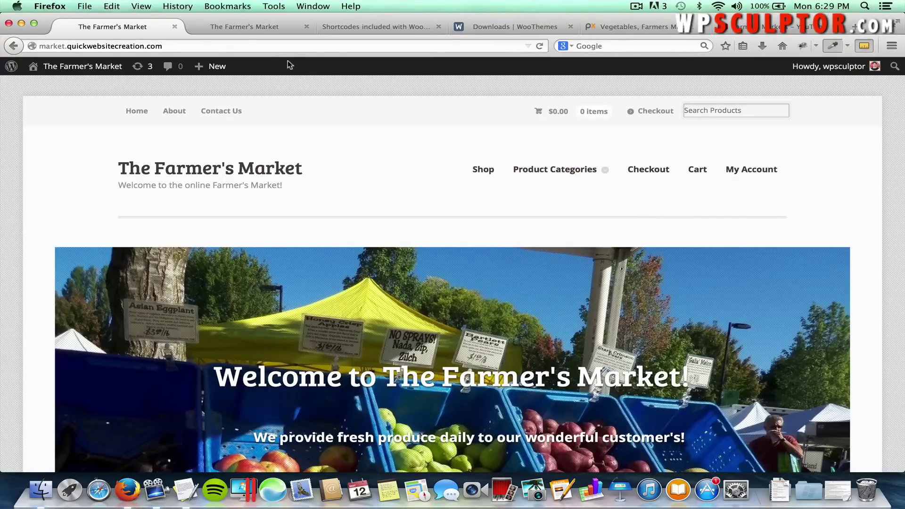
Load colorzilla.com in the second tab, open ColorZilla for Firefox, then return to the storefront.
left_click(242, 28)
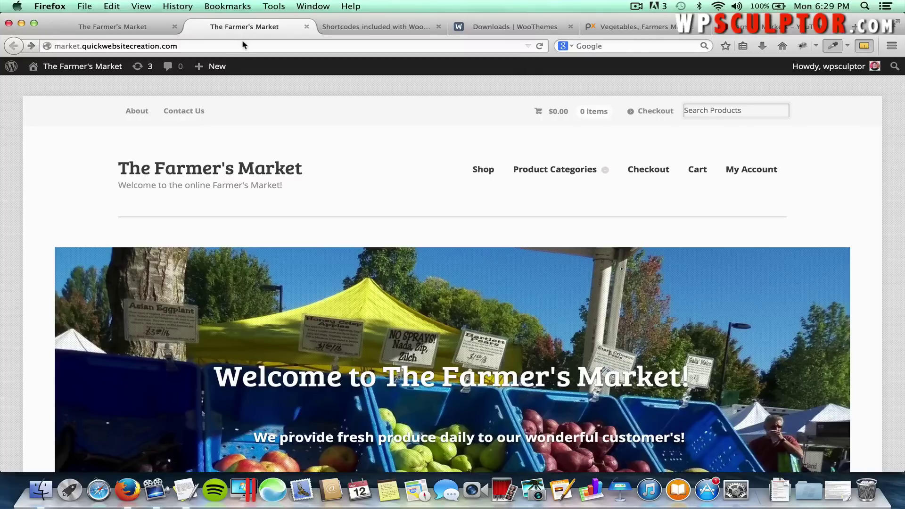
left_click(242, 45)
type("colorzill")
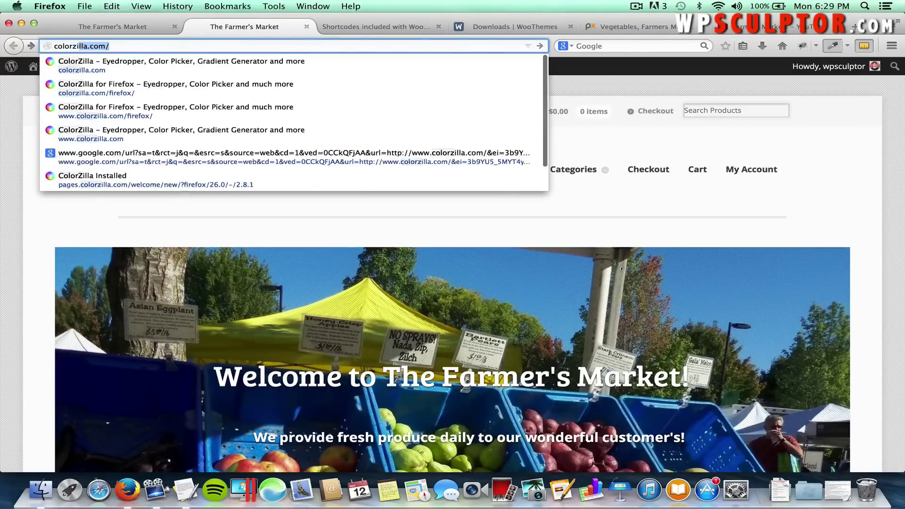
type("a.com")
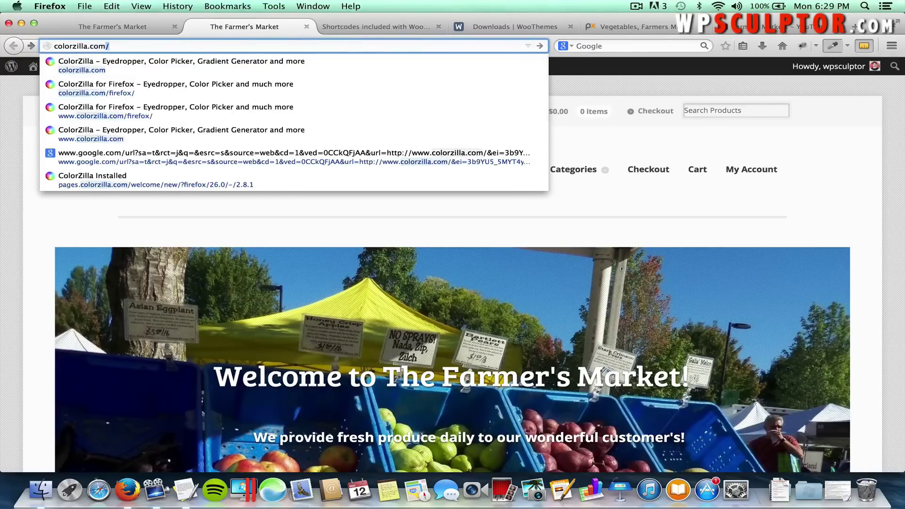
key("Return")
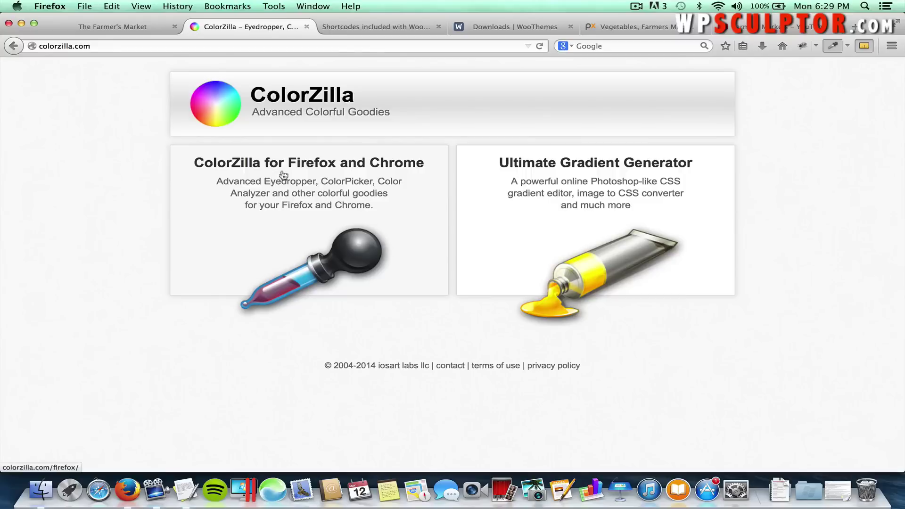
left_click(290, 182)
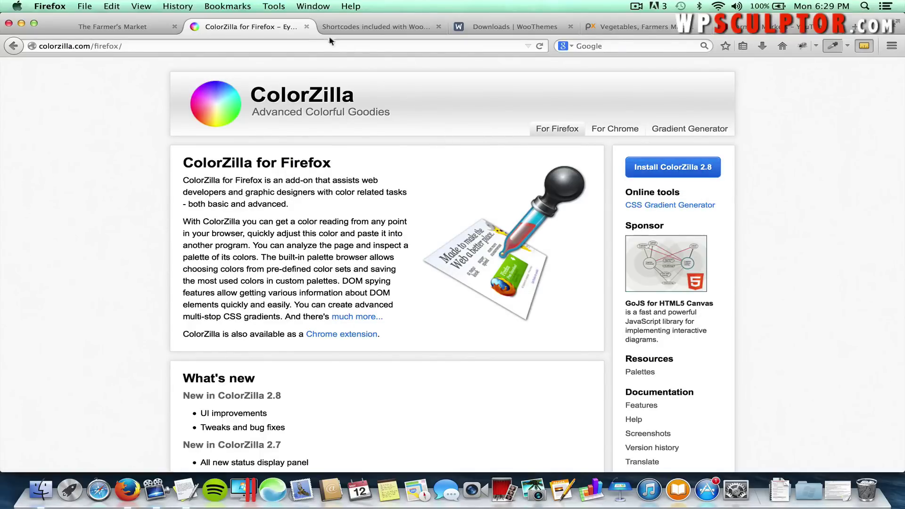
left_click(125, 32)
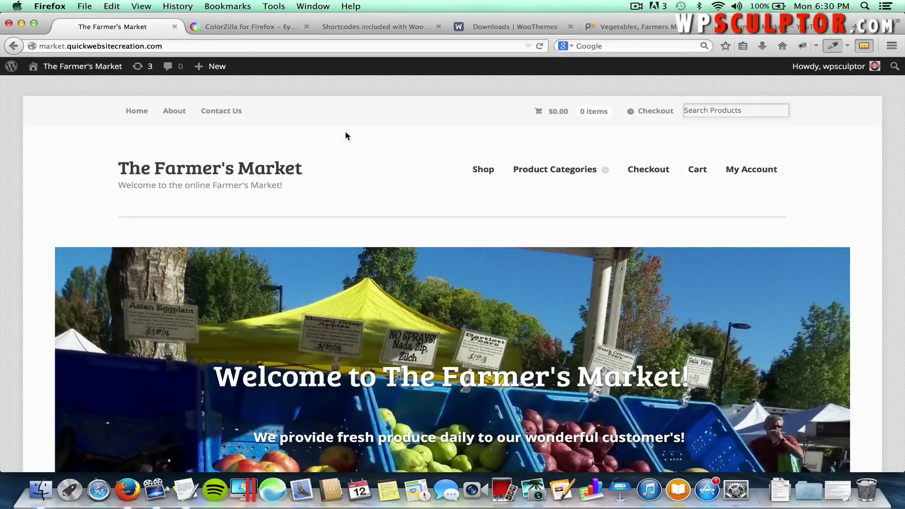
Sample a storefront colour with the ColorZilla eyedropper, copying #BB9C73, then return to the ColorZilla page.
left_click(833, 48)
left_click(273, 6)
mouse_move(296, 81)
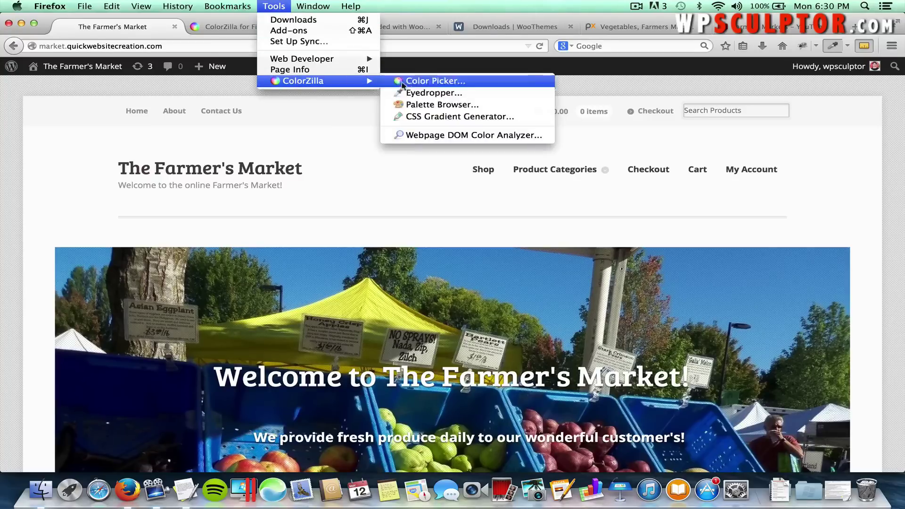
left_click(342, 103)
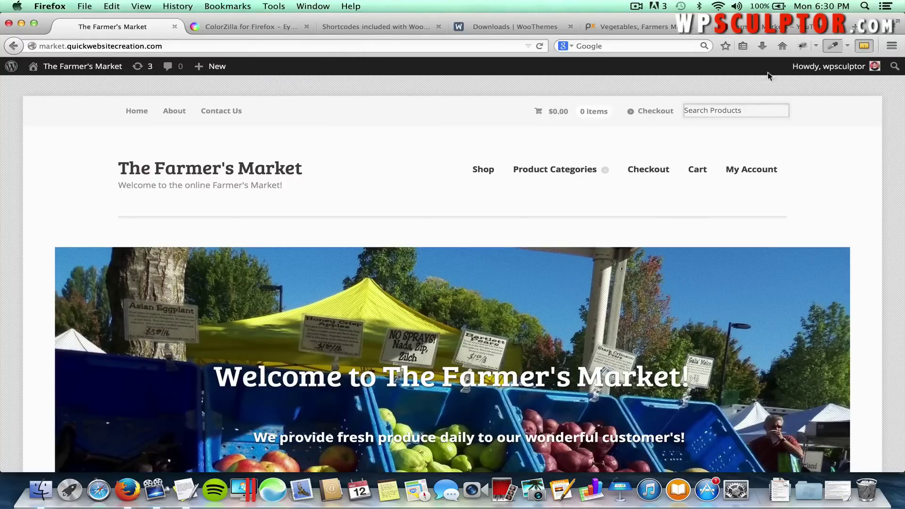
left_click(833, 47)
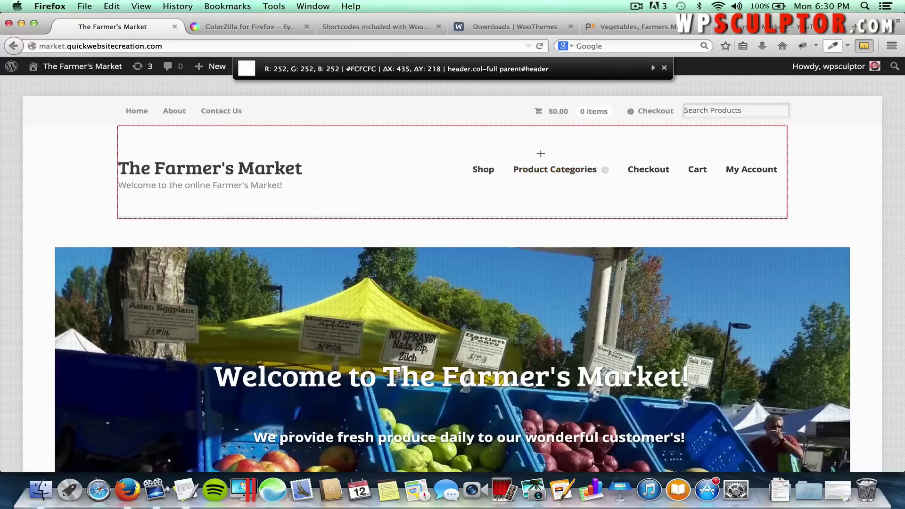
mouse_move(584, 168)
left_click(231, 27)
left_click(231, 27)
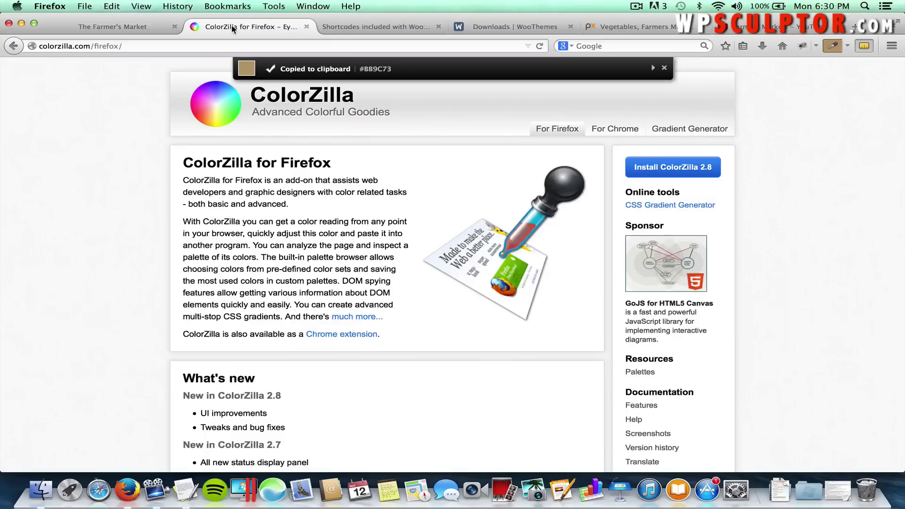
Load kuler.adobe.com and set the middle swatch's hex value to FF4800.
left_click(189, 46)
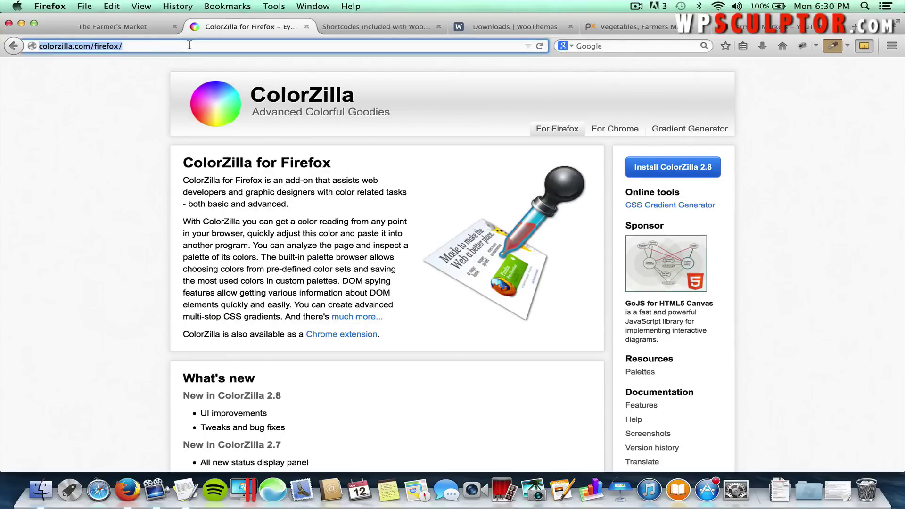
type("kuler.a")
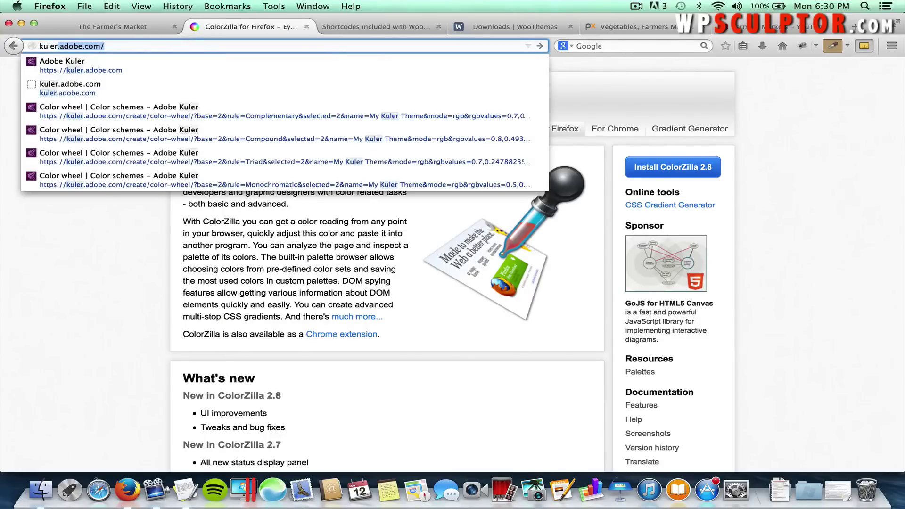
type("dobe.")
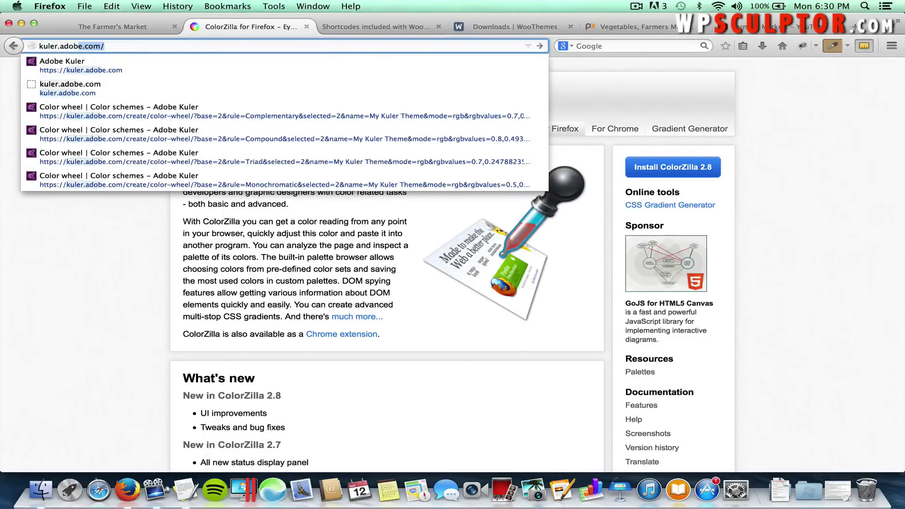
type("com")
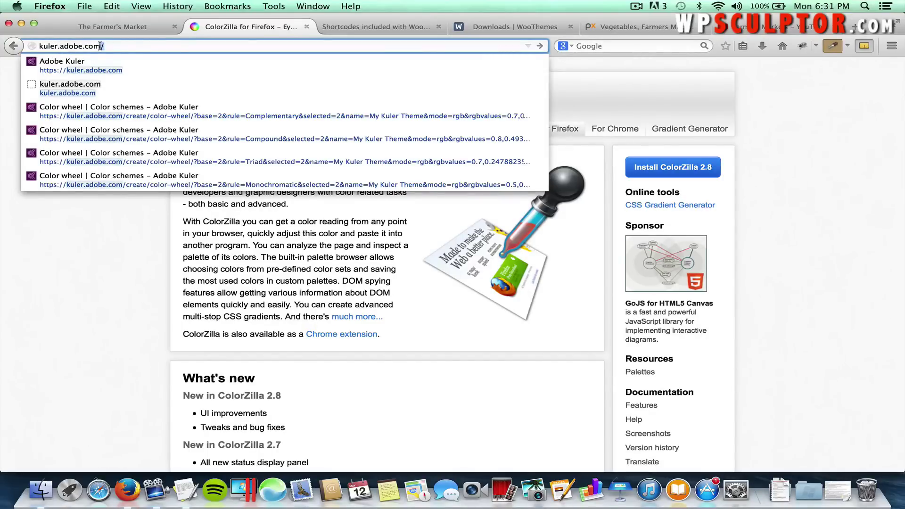
key("Return")
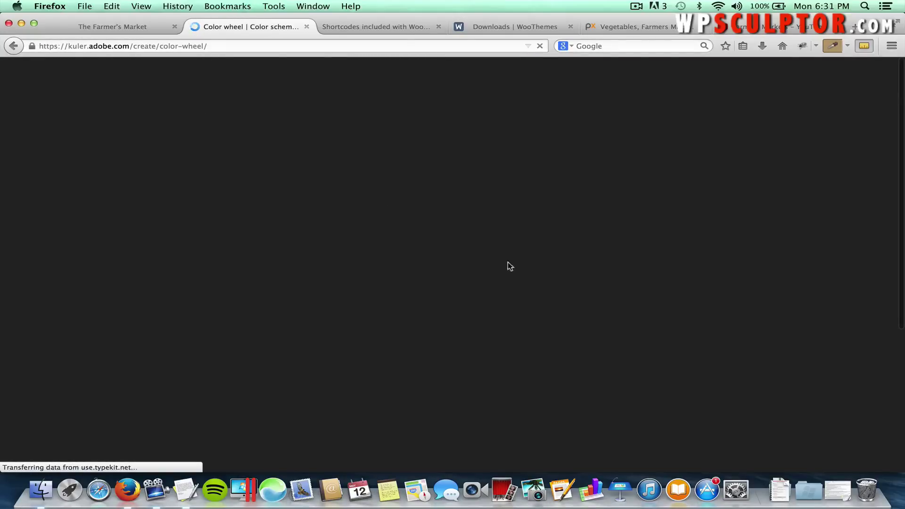
scroll(514, 275, "down", 3)
scroll(514, 276, "down", 3)
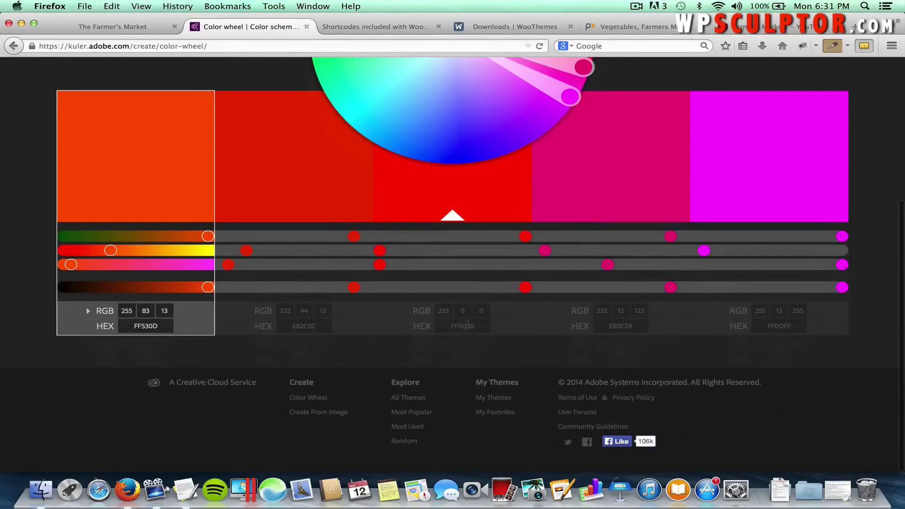
left_click(466, 325)
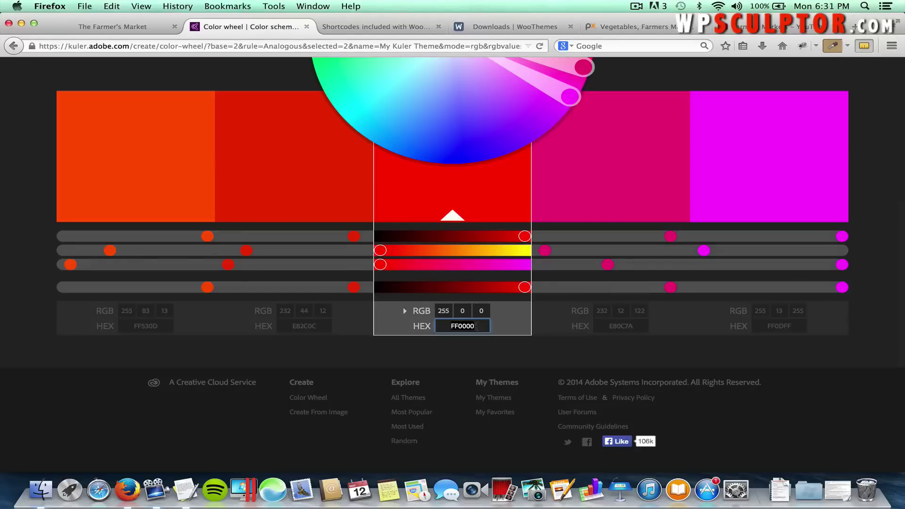
type("ff4800")
key("Tab")
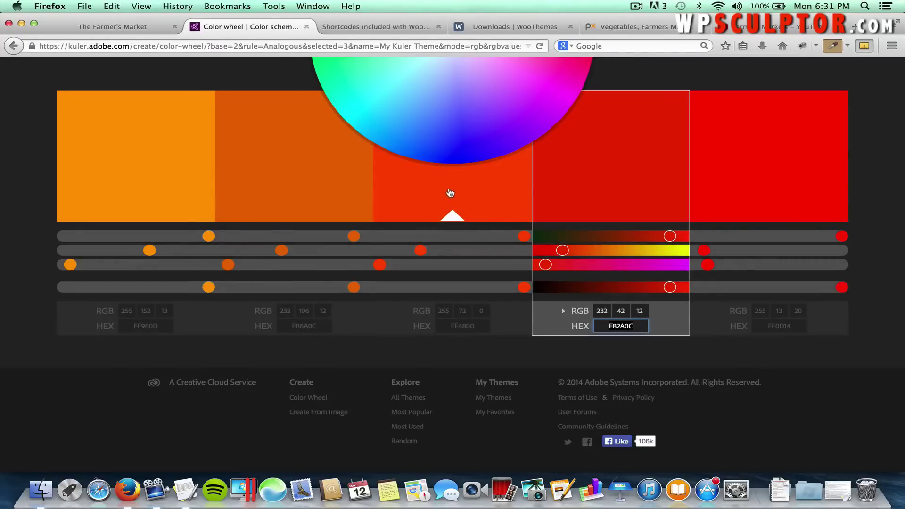
scroll(450, 192, "up", 5)
scroll(449, 192, "up", 2)
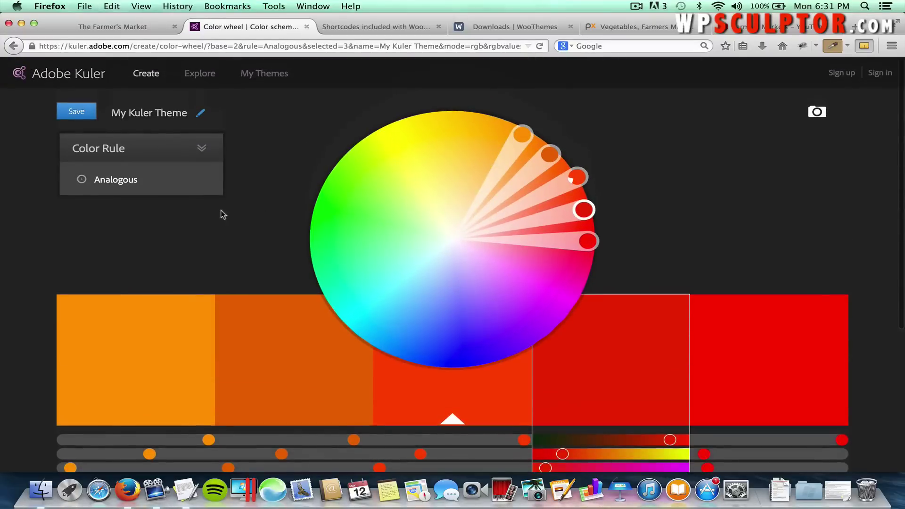
Compare the Monochromatic, Triad, Compound and Shades colour rules, settling on Complementary.
left_click(180, 171)
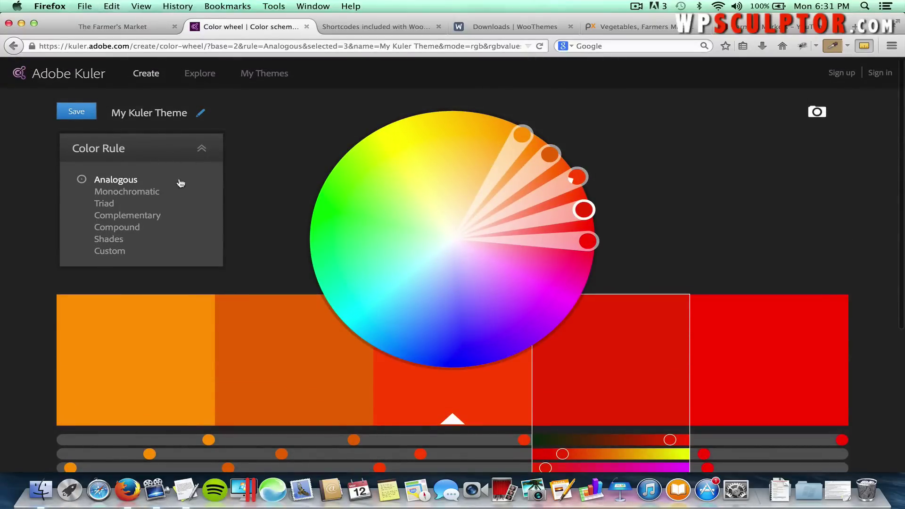
left_click(144, 194)
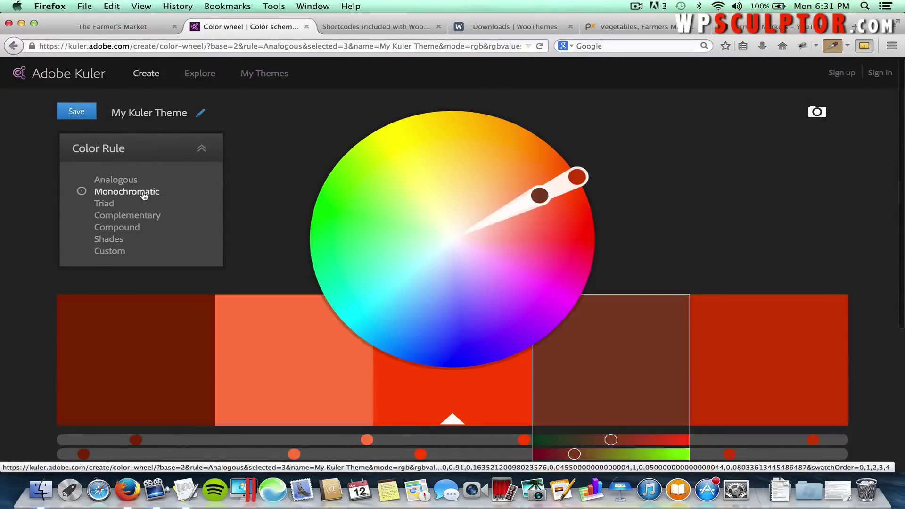
left_click(116, 203)
left_click(127, 215)
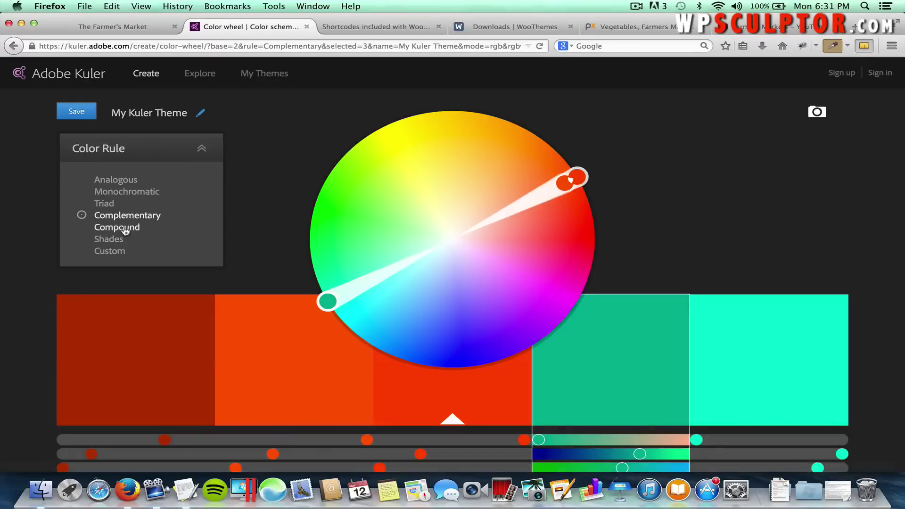
left_click(124, 228)
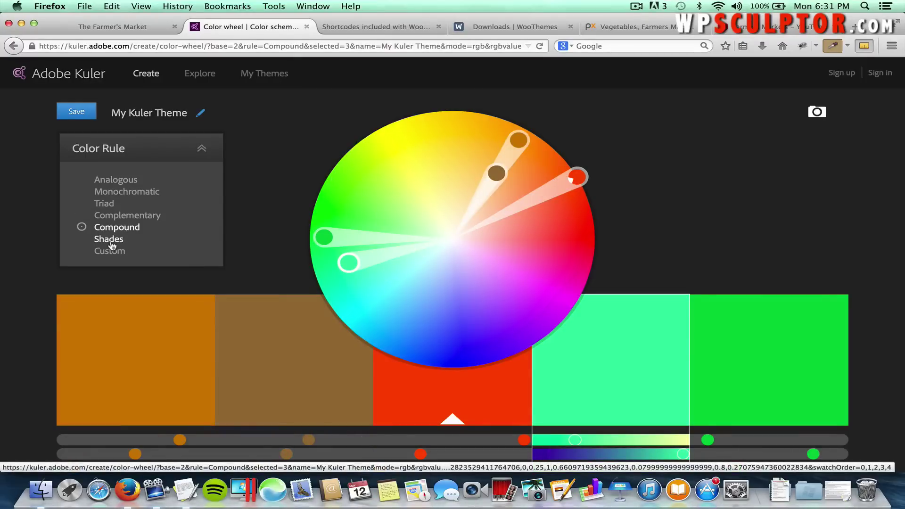
left_click(112, 240)
left_click(117, 227)
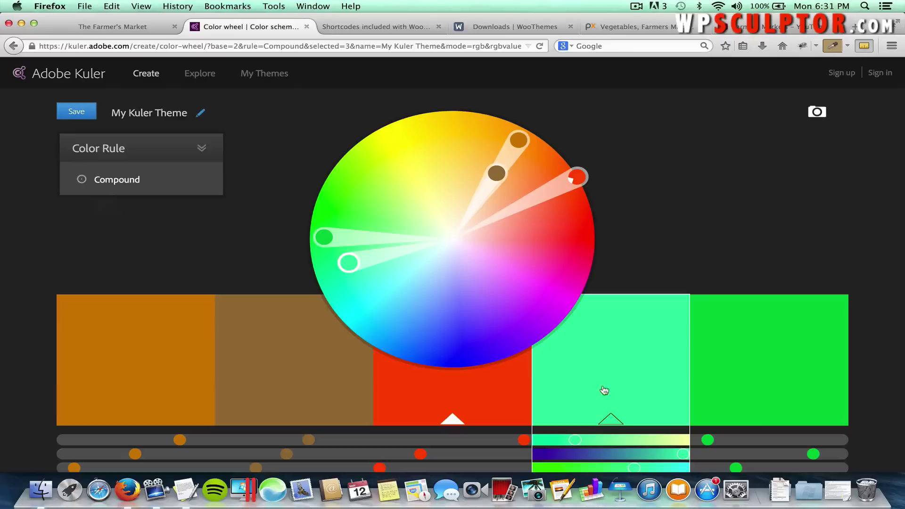
mouse_move(121, 182)
left_click(134, 212)
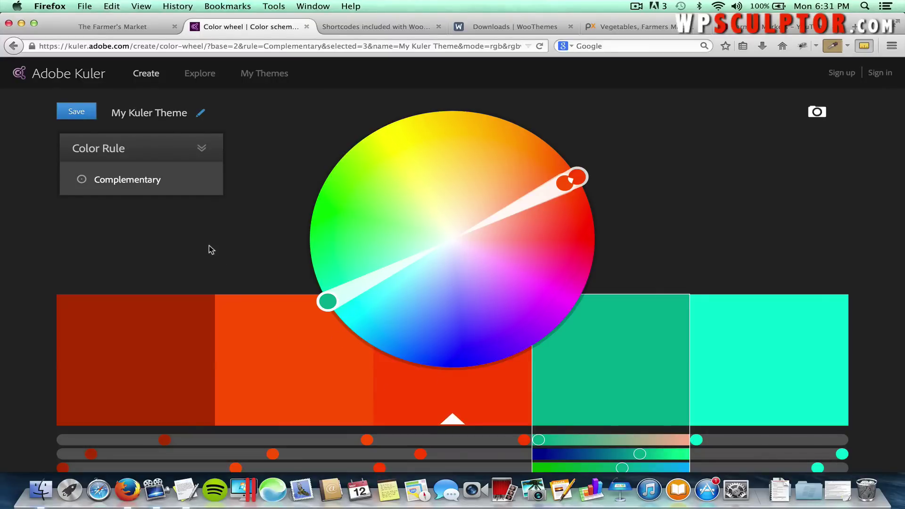
left_click(176, 46)
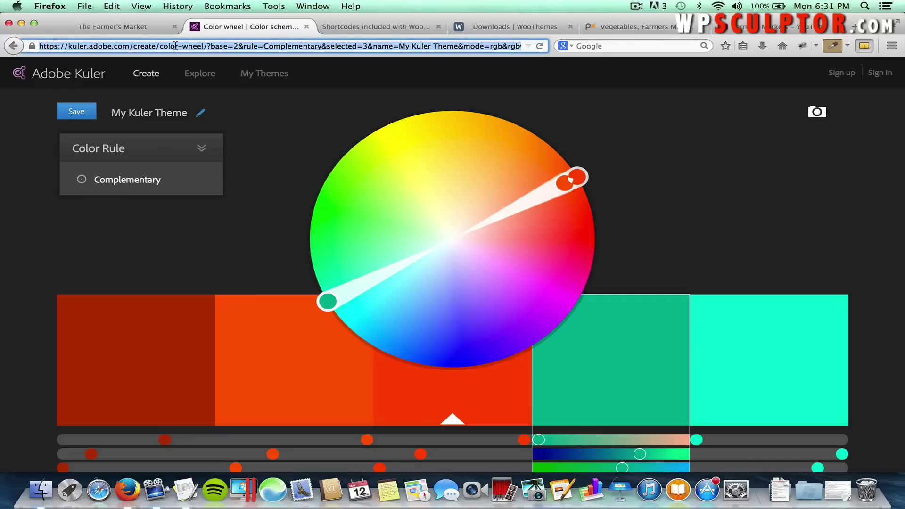
Load colourlovers.com, browse Palettes, and go to page 2 of the newest palettes.
type("col")
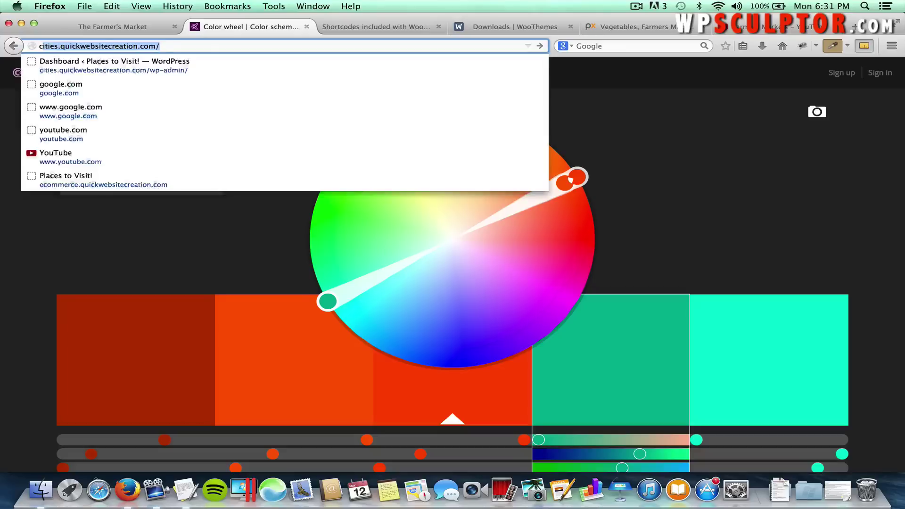
type("ourlovers")
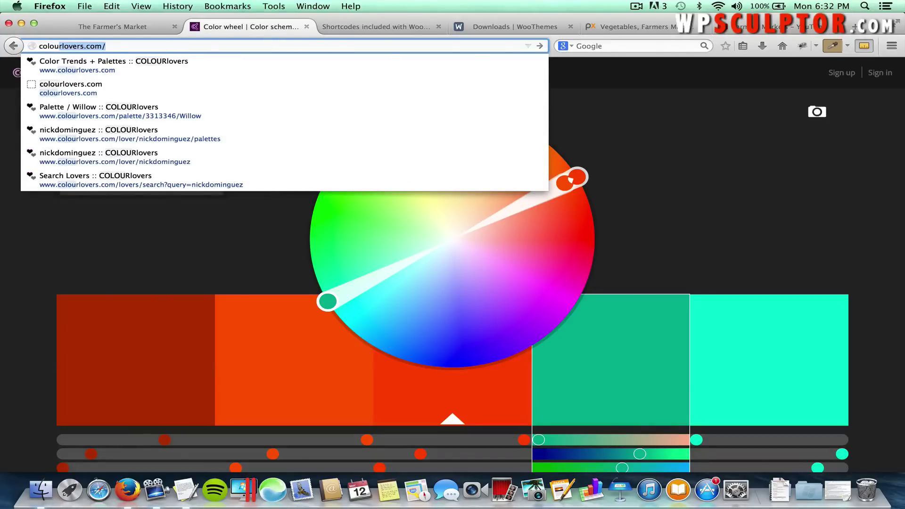
key("Return")
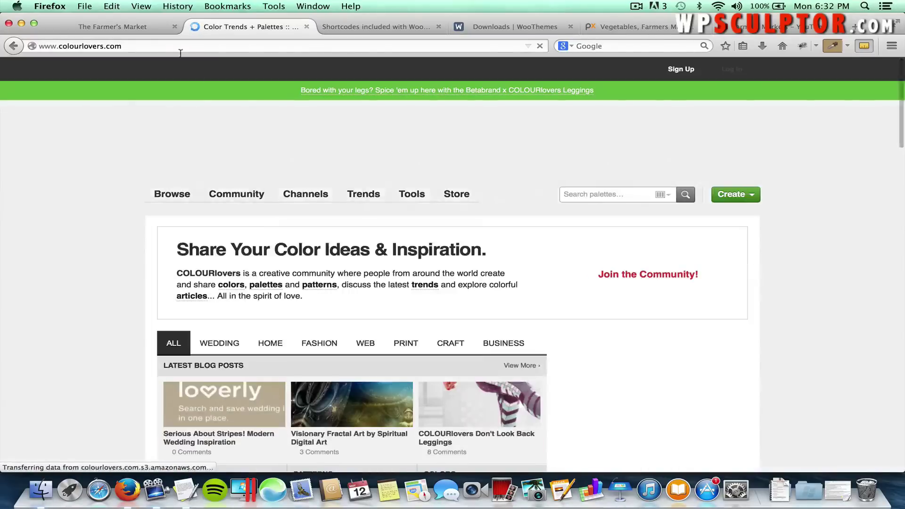
mouse_move(151, 201)
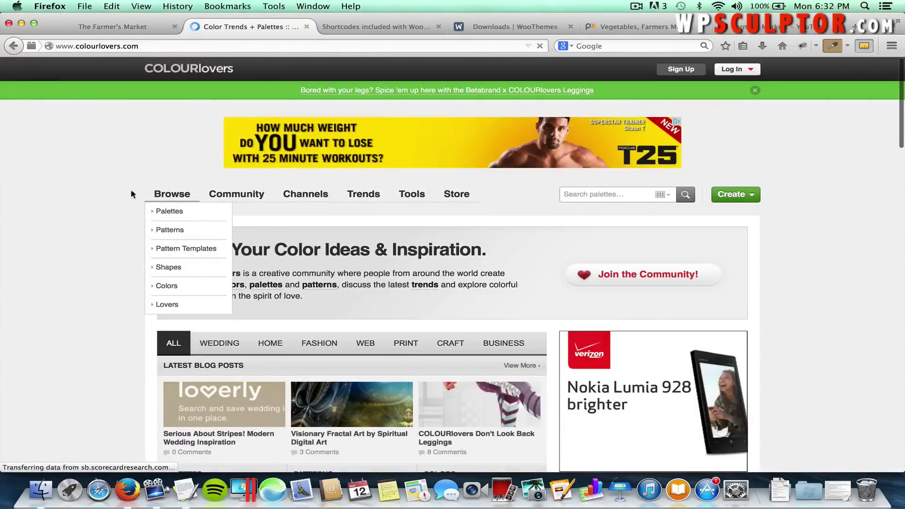
left_click(168, 213)
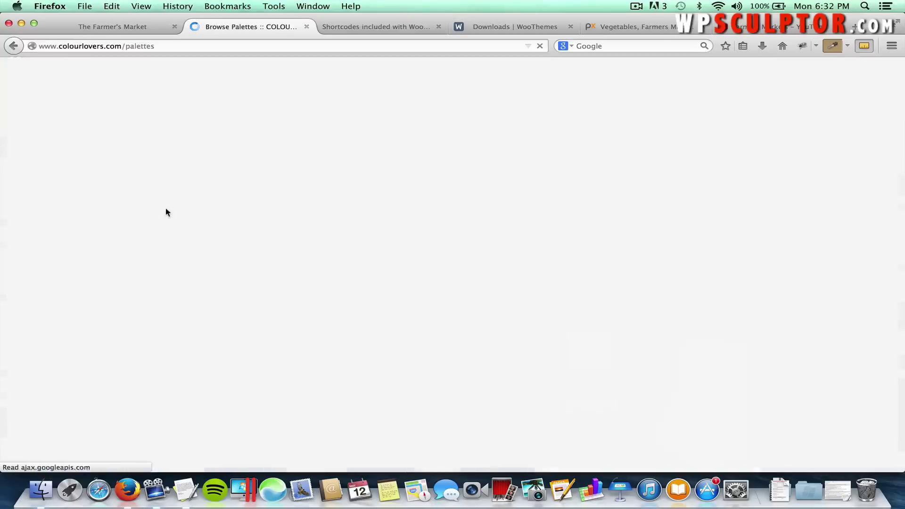
scroll(166, 212, "down", 10)
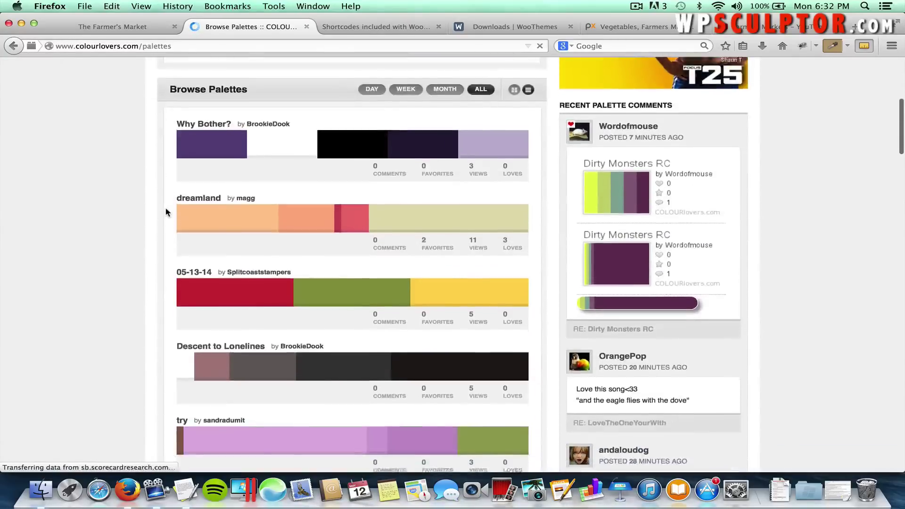
scroll(166, 212, "down", 7)
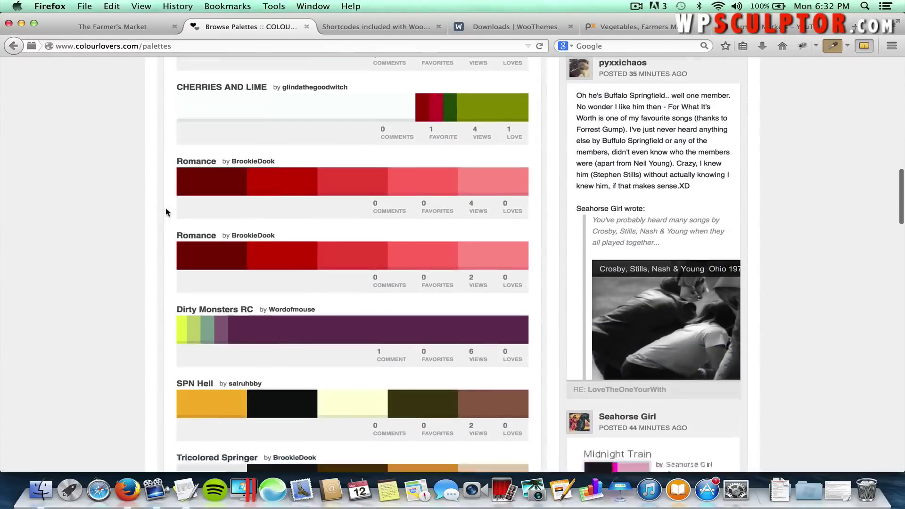
scroll(166, 210, "down", 4)
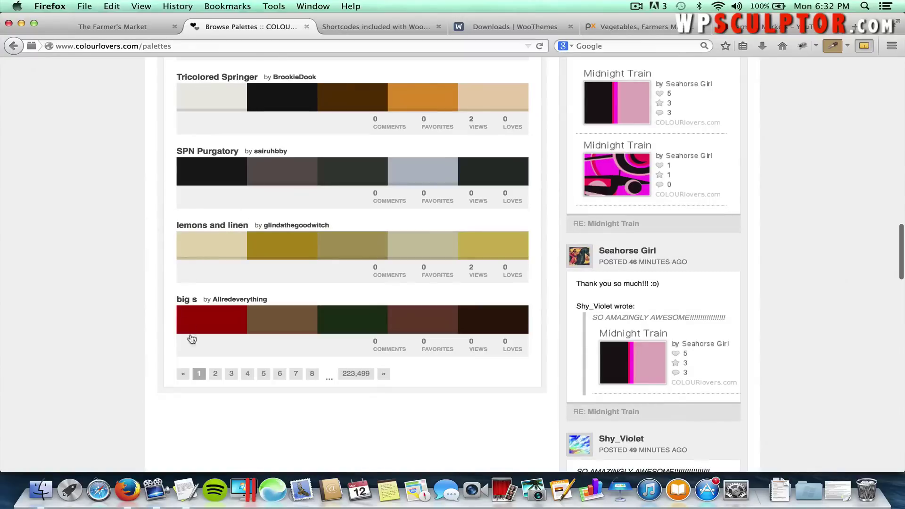
left_click(212, 374)
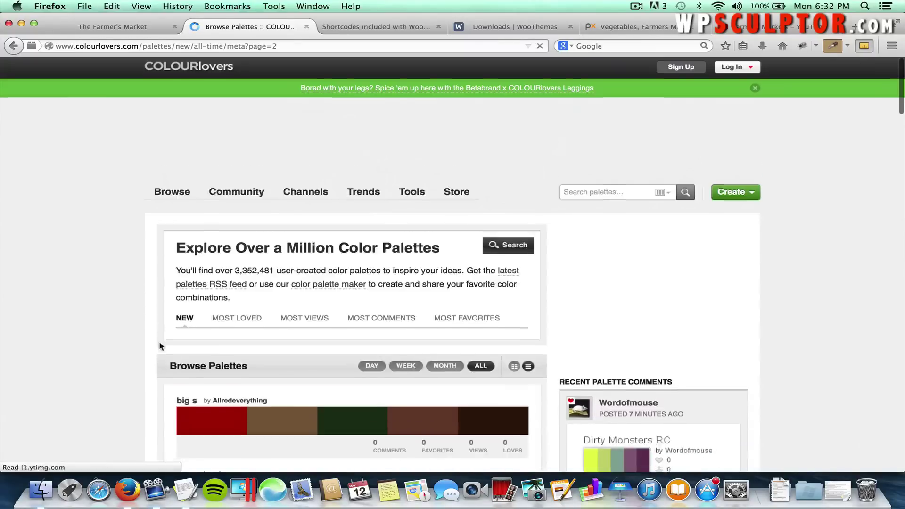
scroll(159, 340, "down", 6)
scroll(160, 337, "down", 3)
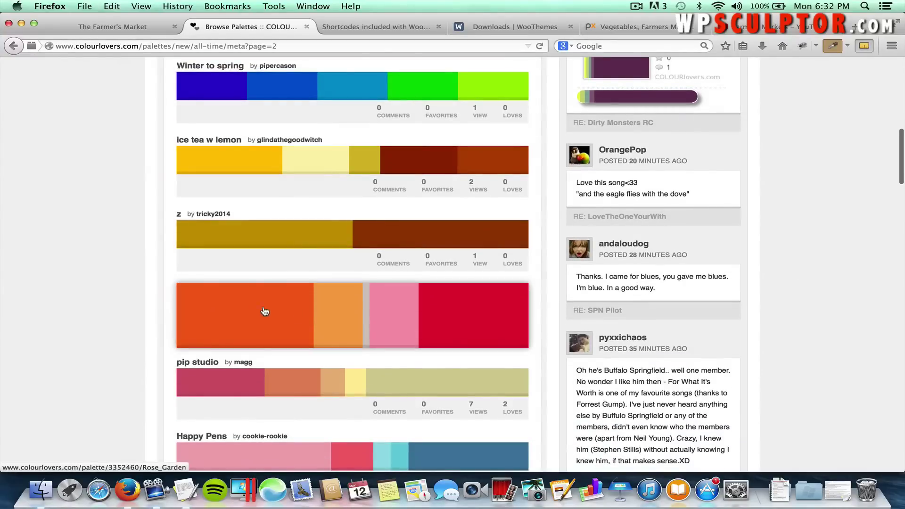
scroll(115, 356, "down", 2)
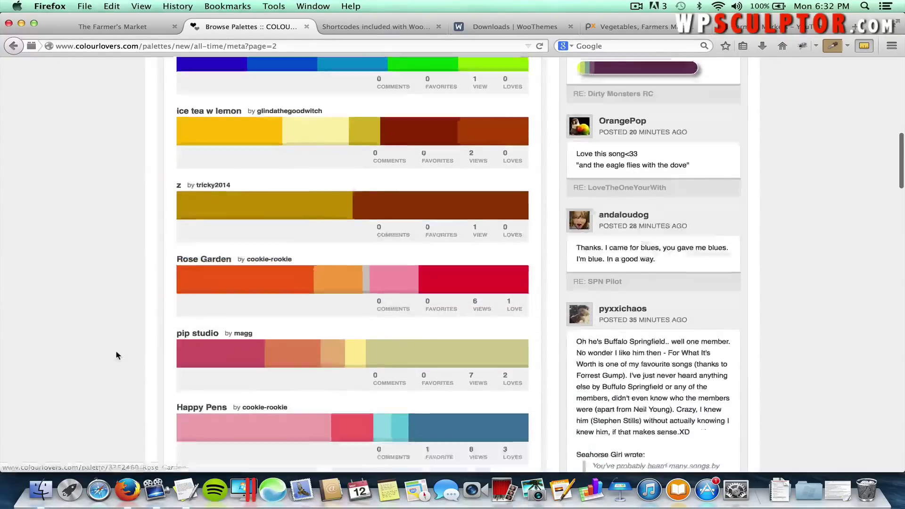
scroll(115, 355, "up", 12)
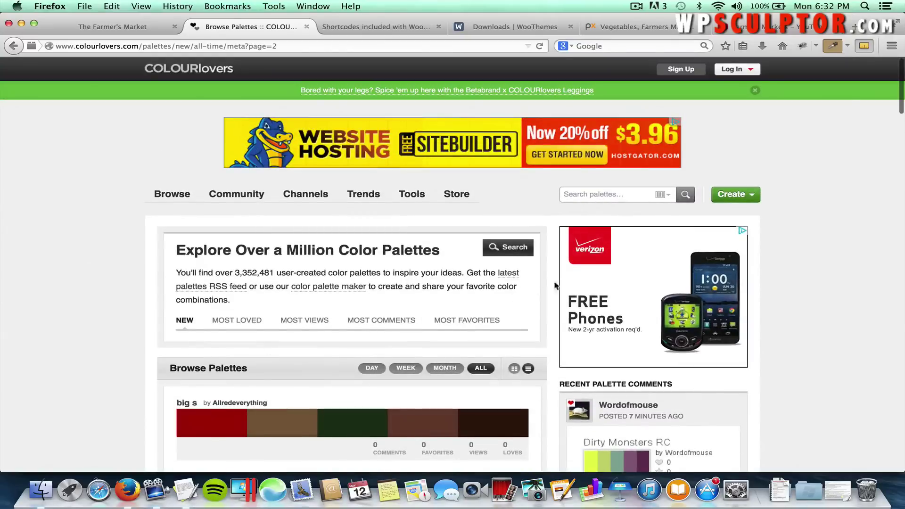
Copy the designer's username from the Mystile Content notes and paste it into the COLOURlovers search box.
key("super+Tab")
key("super+Tab")
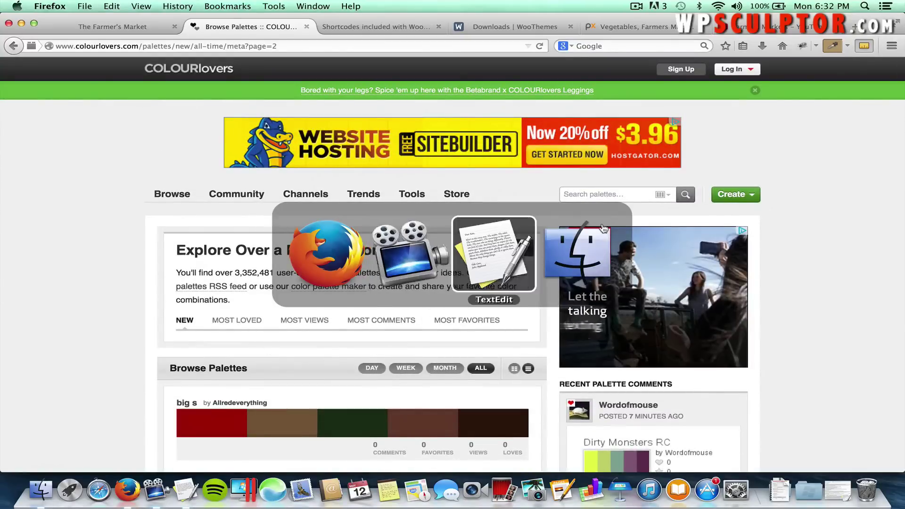
scroll(212, 269, "down", 4)
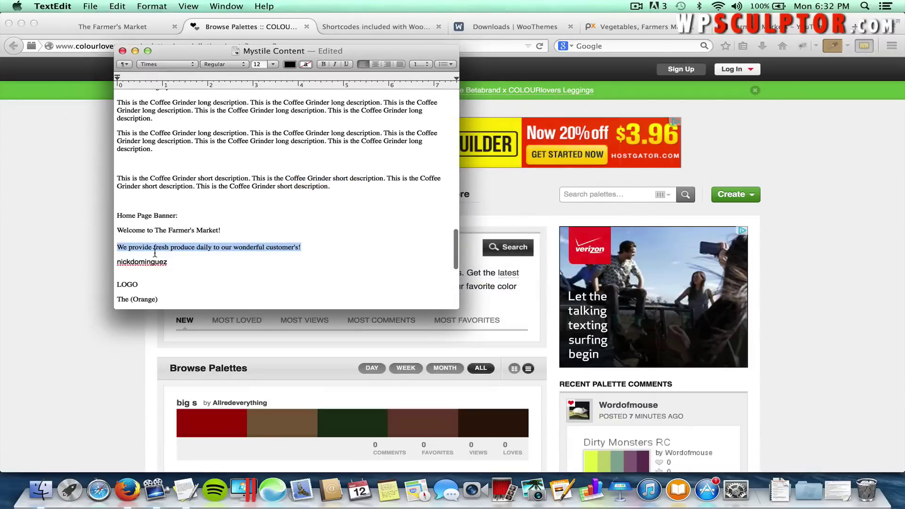
left_click_drag(170, 262, 115, 263)
key("super+c")
key("super+Tab")
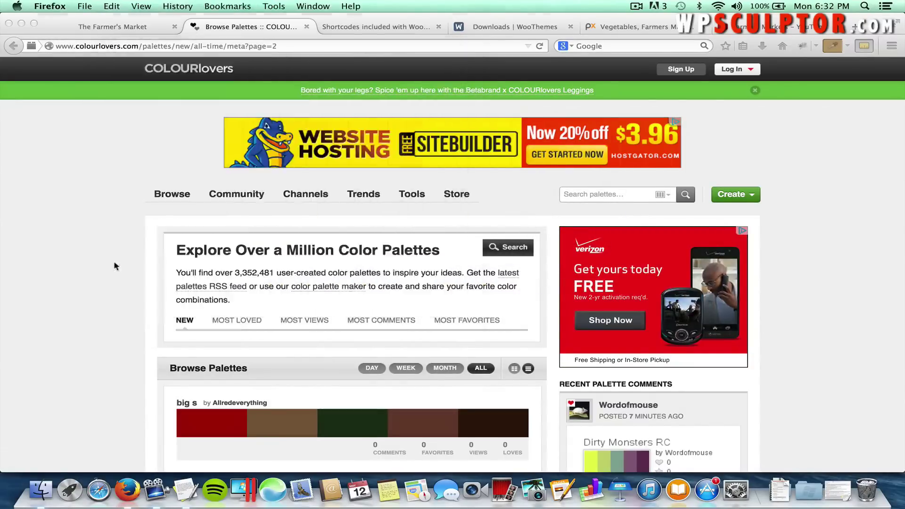
left_click(588, 194)
key("super+v")
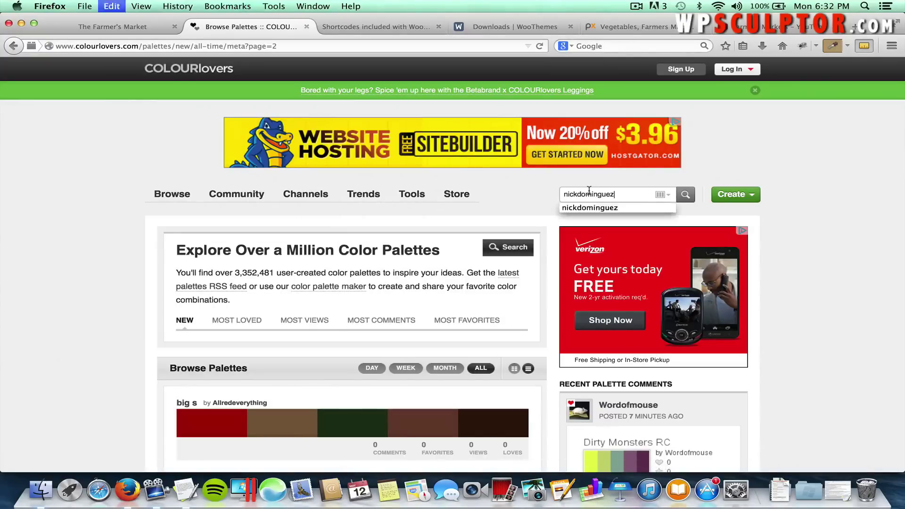
left_click(668, 194)
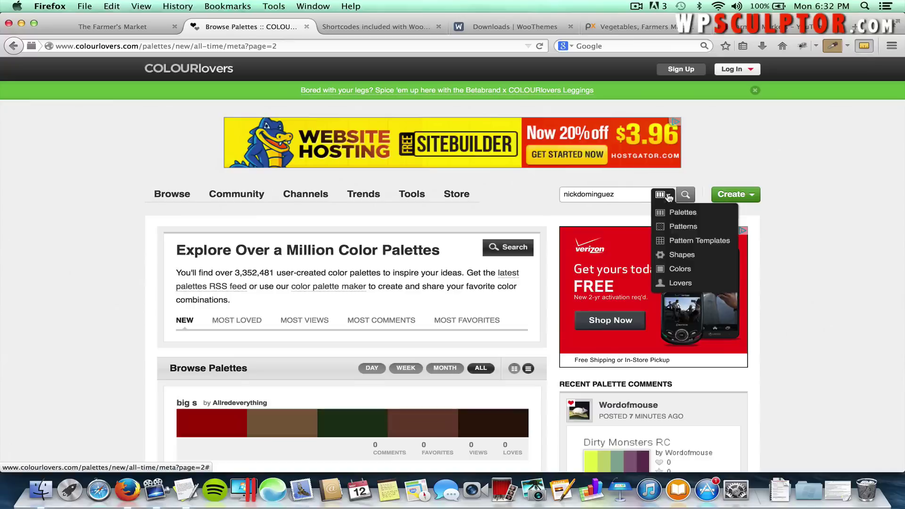
Search Lovers for the username, open the member's profile and browse all their palettes.
left_click(678, 284)
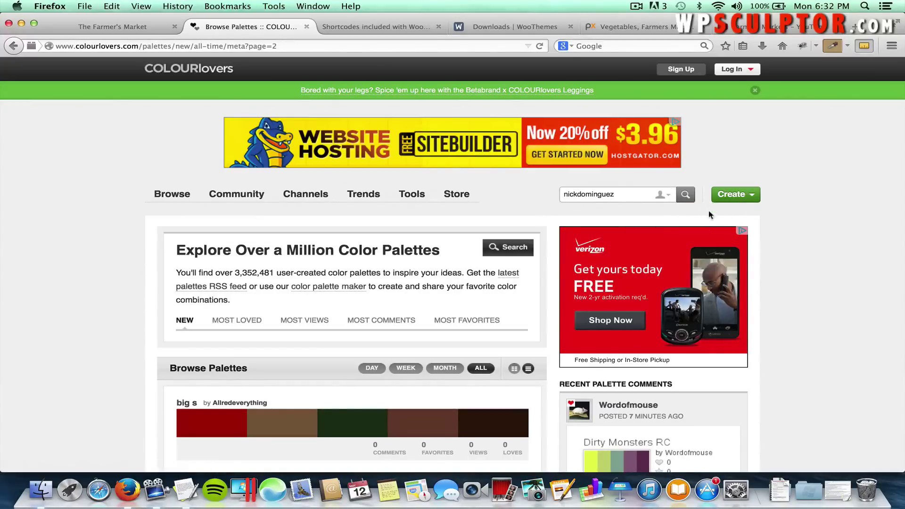
left_click(689, 195)
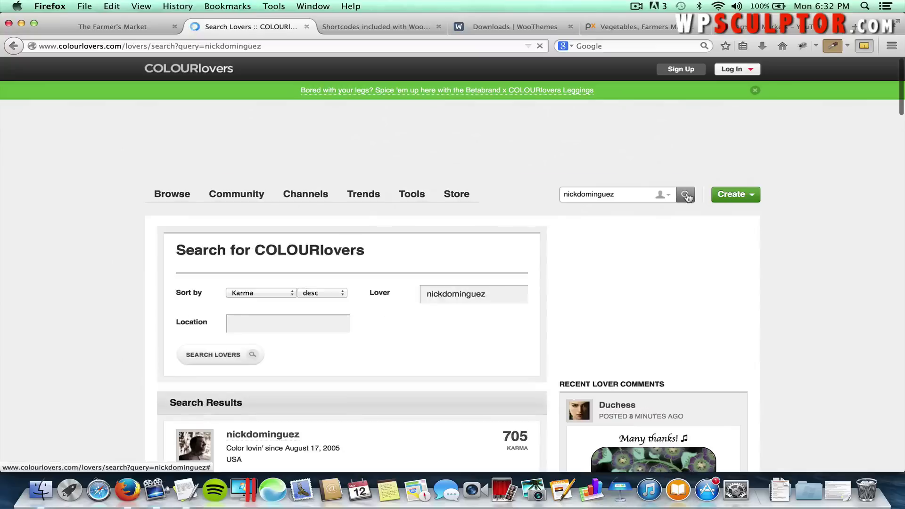
scroll(377, 343, "down", 3)
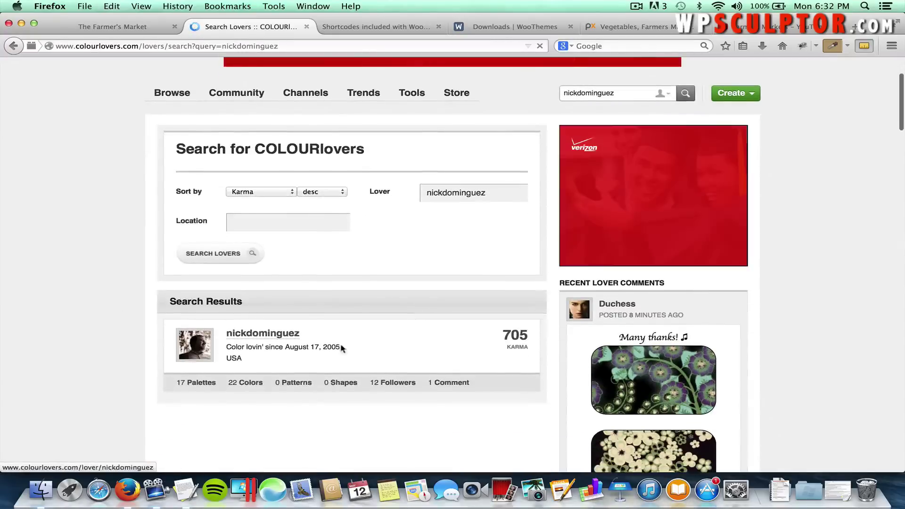
left_click(261, 335)
scroll(259, 336, "down", 5)
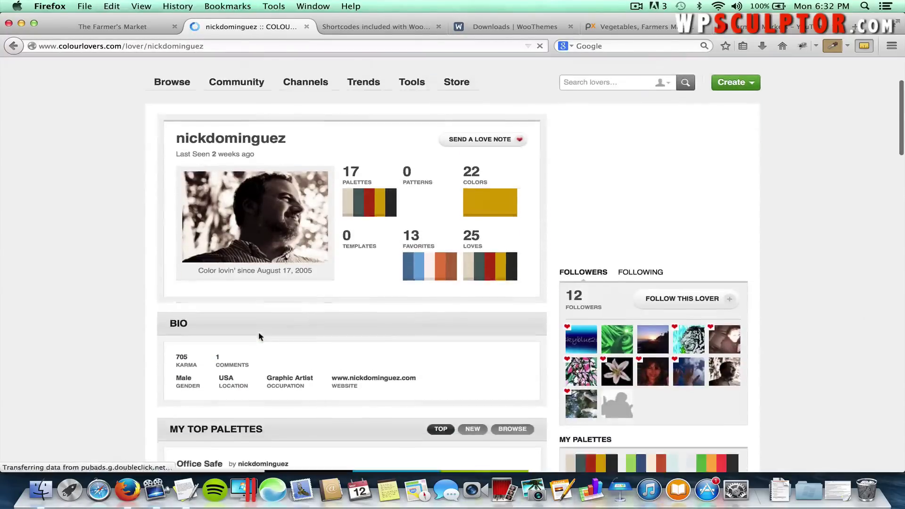
left_click(519, 357)
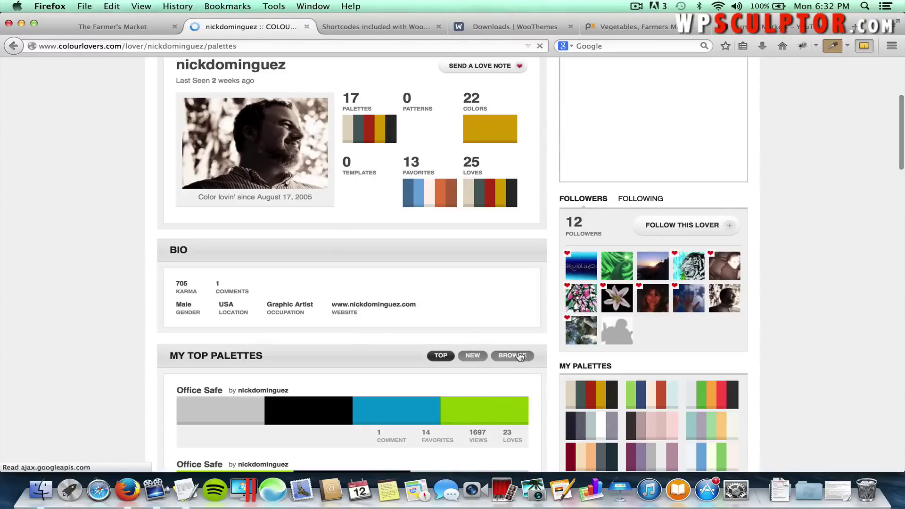
scroll(374, 364, "down", 3)
scroll(373, 366, "down", 3)
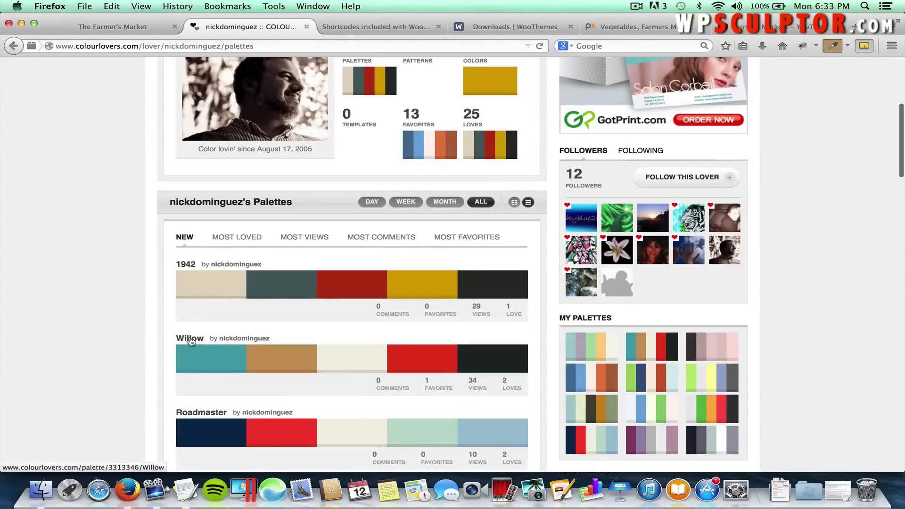
Open the Willow palette, copy the swallows hex value C8975F, and switch back to the storefront.
left_click(191, 338)
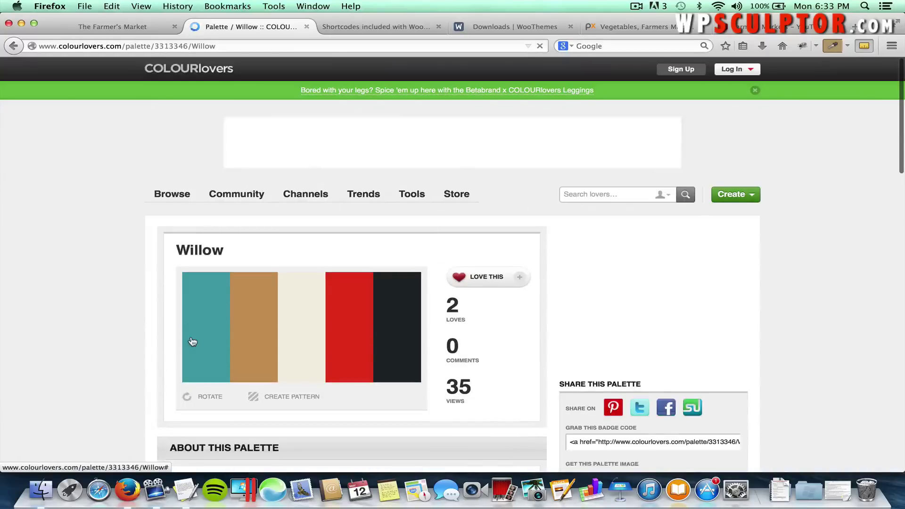
scroll(190, 335, "down", 10)
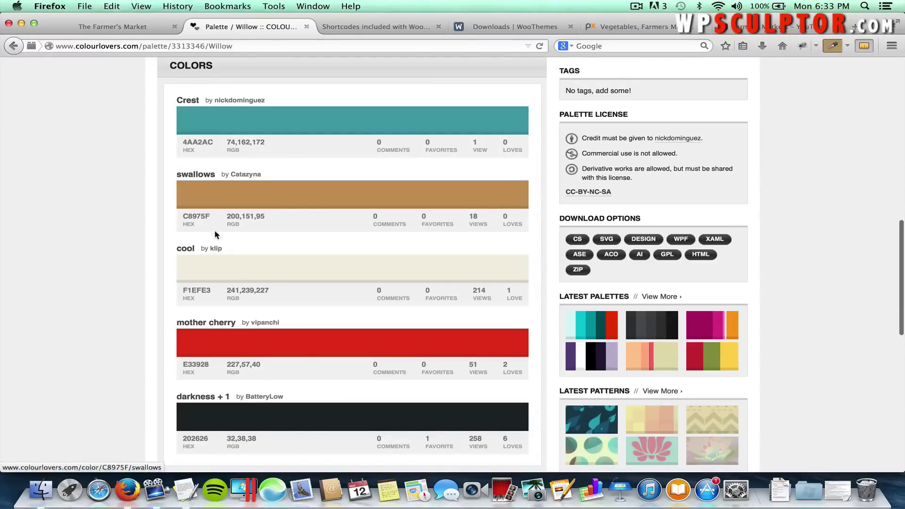
double_click(207, 214)
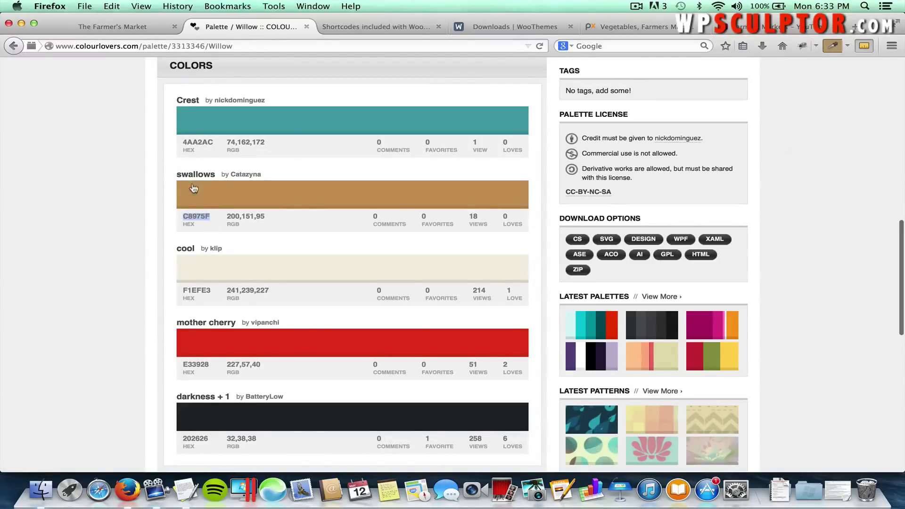
left_click_drag(212, 142, 186, 142)
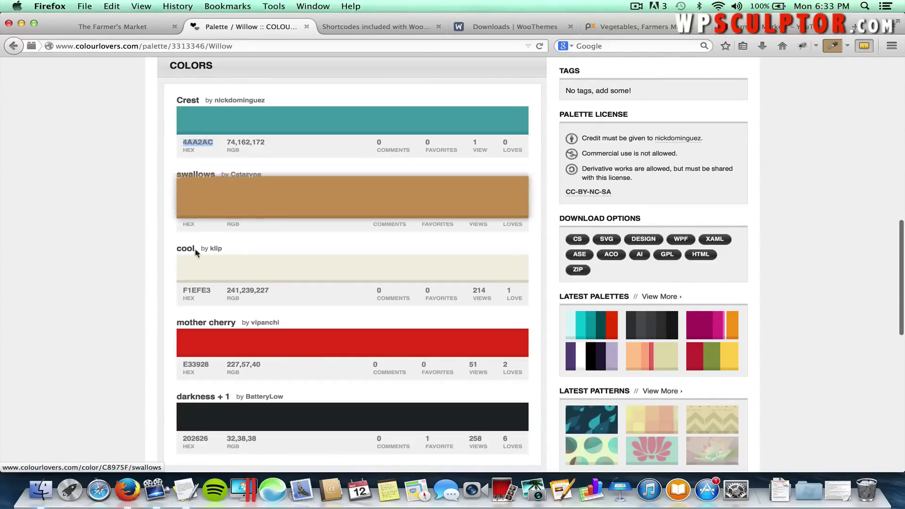
left_click_drag(209, 217, 193, 217)
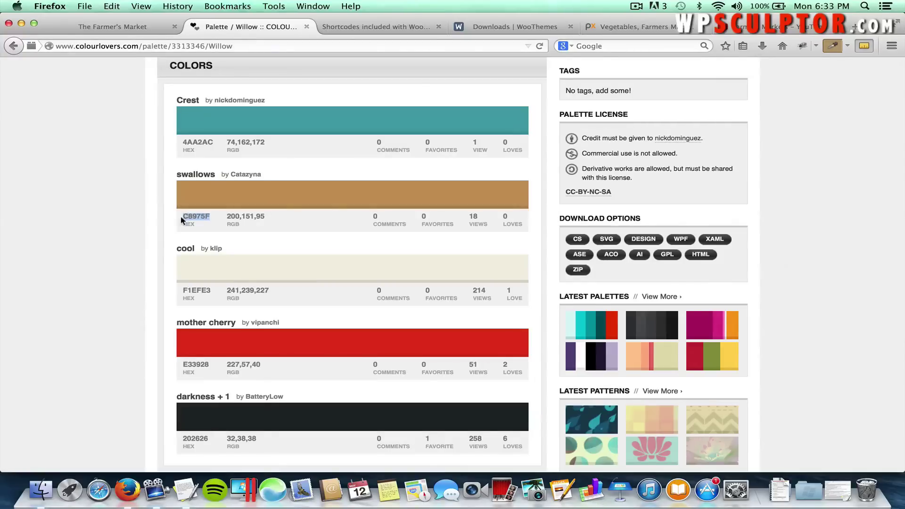
right_click(190, 216)
left_click(199, 222)
left_click(115, 30)
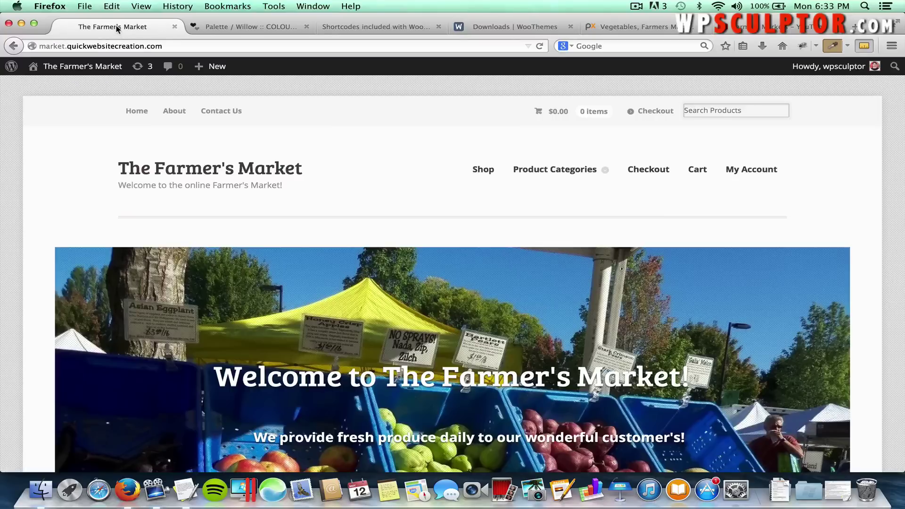
Open the Mystile Theme Options at the Styling Options background settings.
left_click(87, 68)
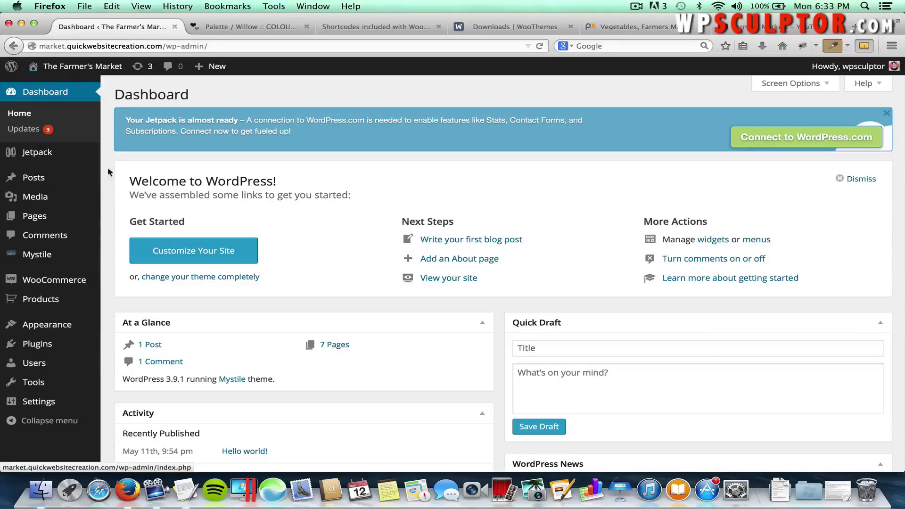
mouse_move(100, 204)
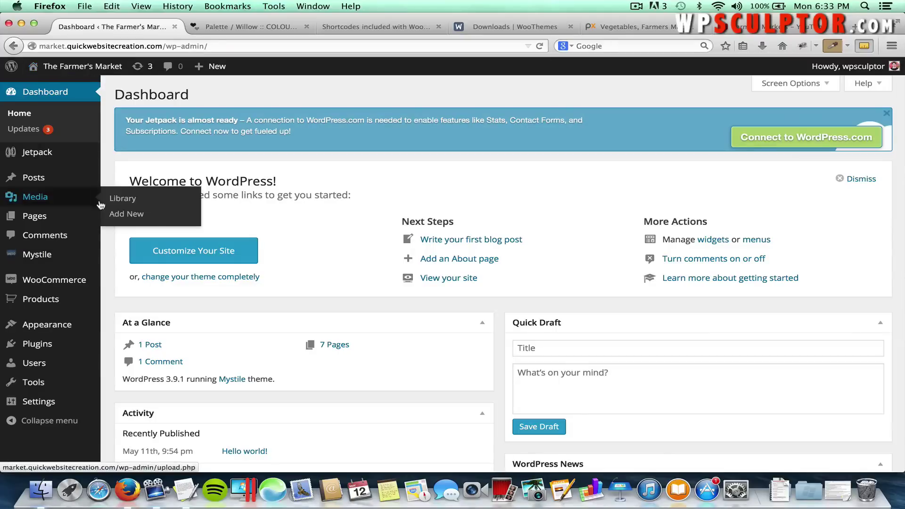
mouse_move(73, 255)
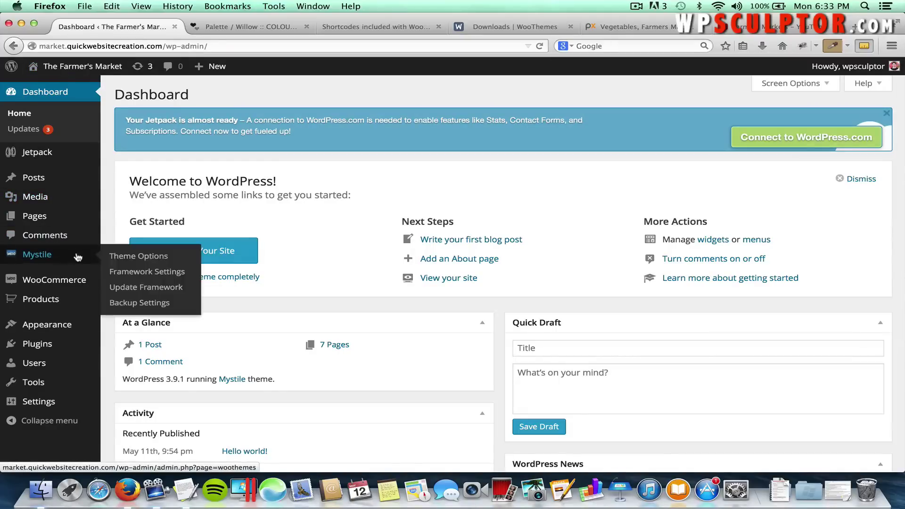
left_click(121, 257)
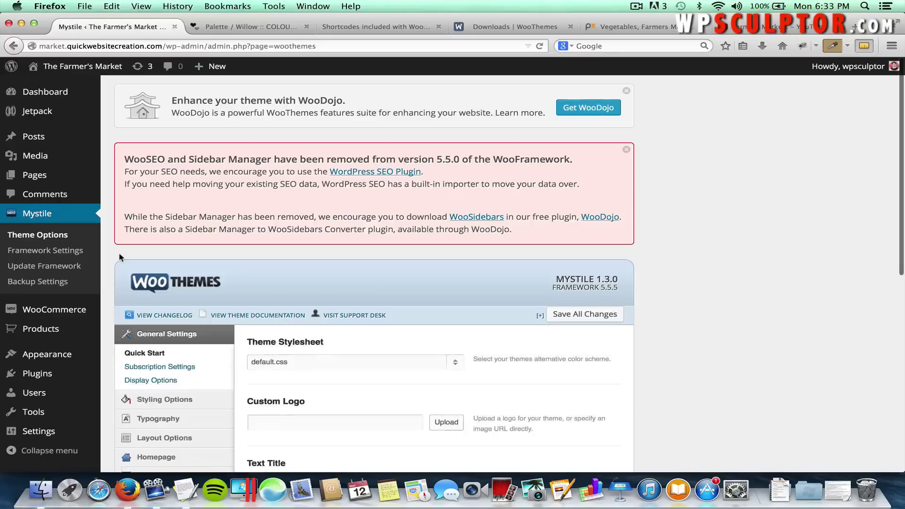
scroll(119, 257, "down", 2)
scroll(119, 252, "down", 2)
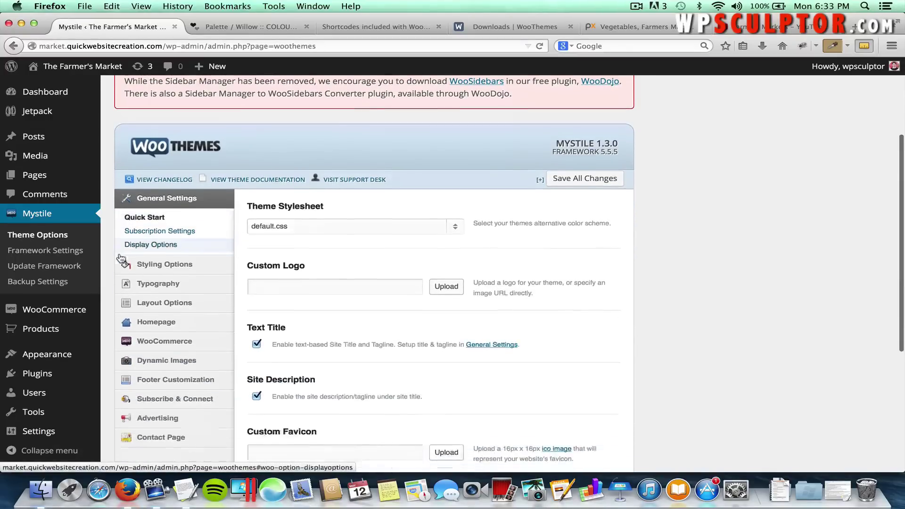
left_click(173, 259)
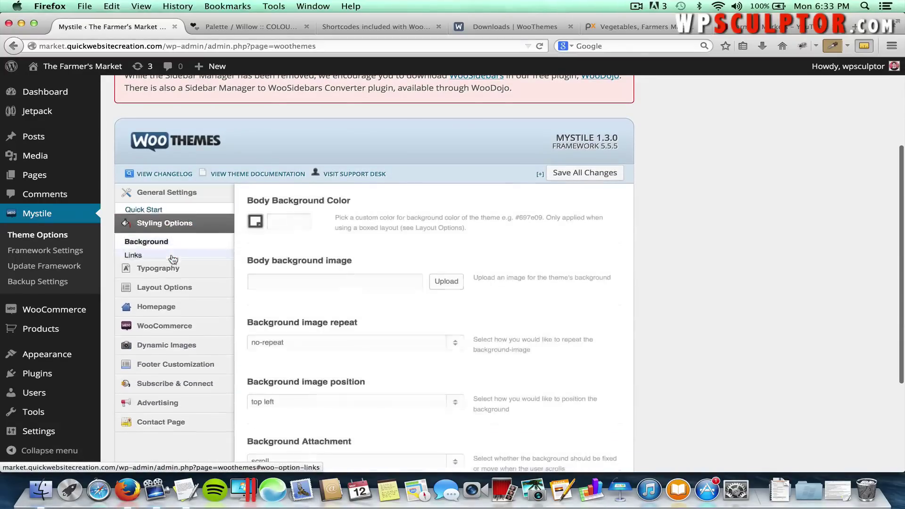
Enter #C8975F as the Body Background Color and save all changes.
left_click(291, 216)
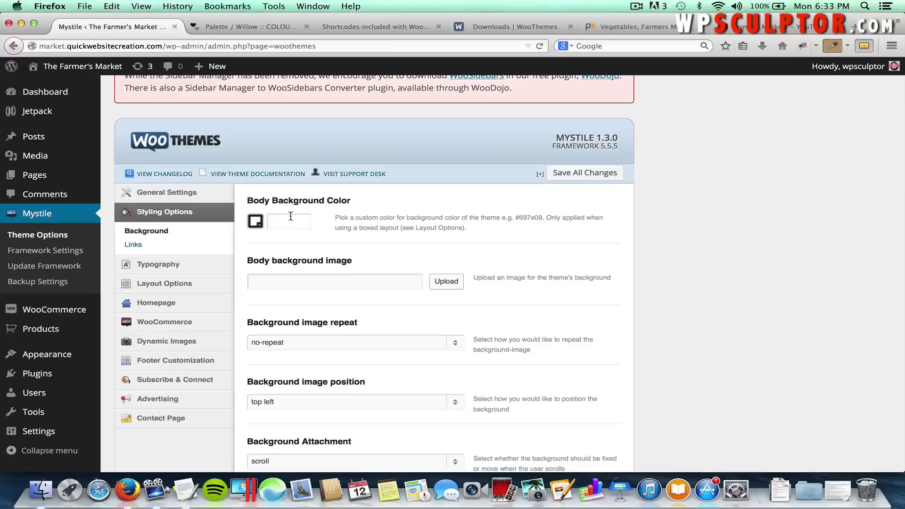
left_click(291, 219)
type("#")
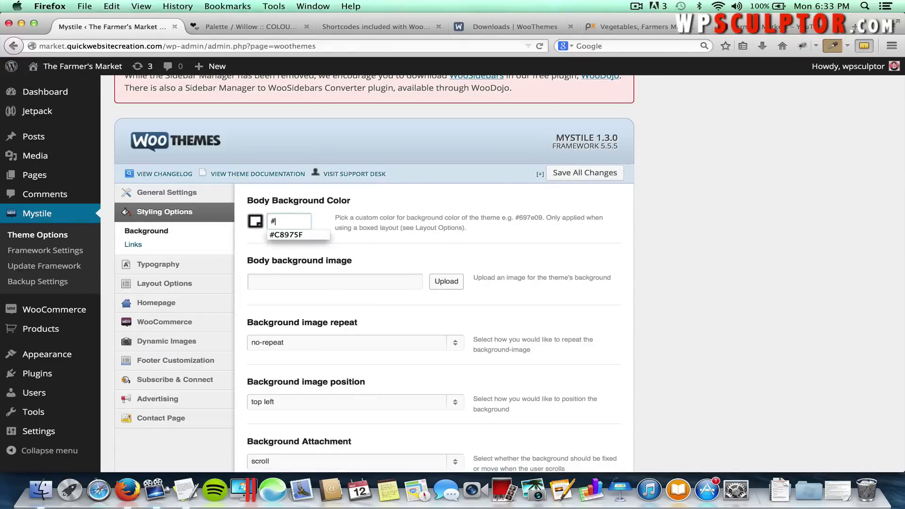
left_click(363, 203)
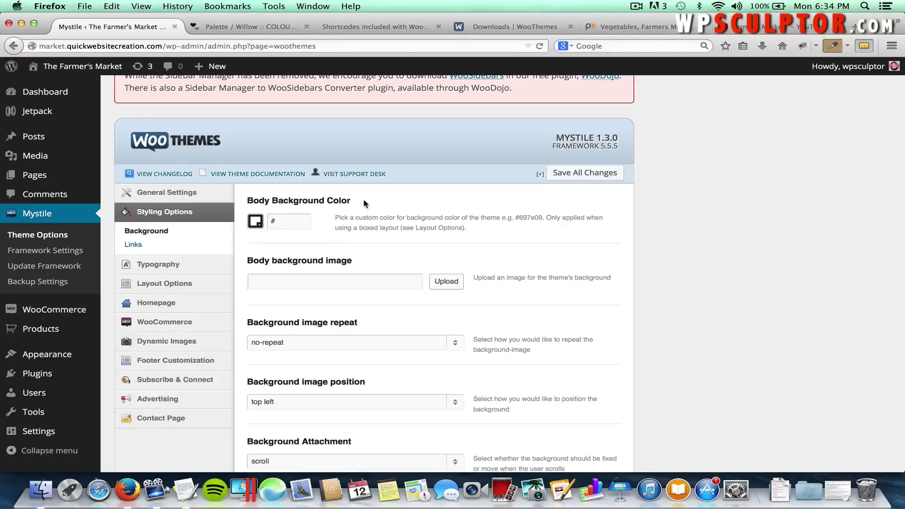
left_click(288, 223)
right_click(287, 222)
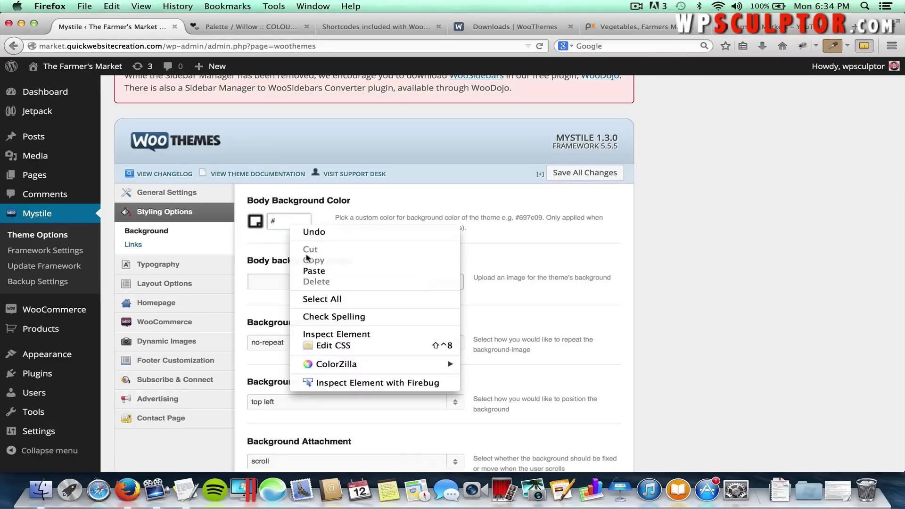
left_click(309, 271)
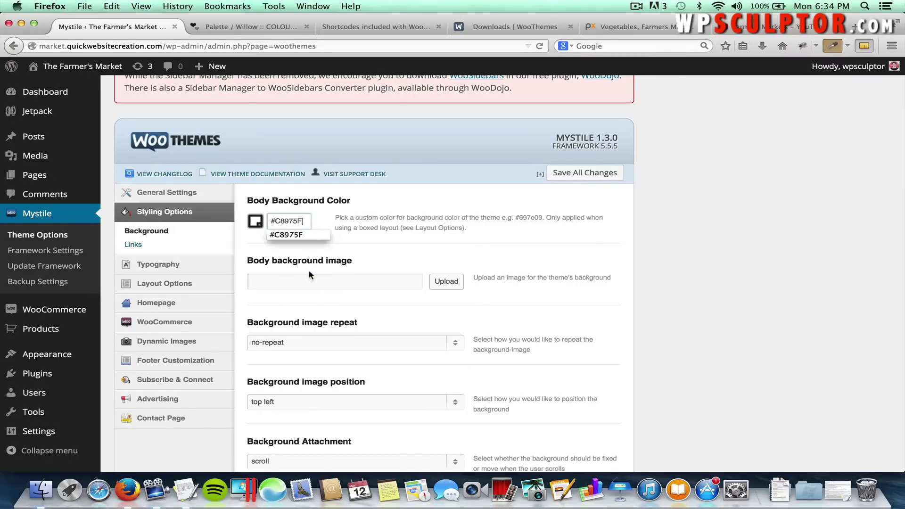
left_click(326, 218)
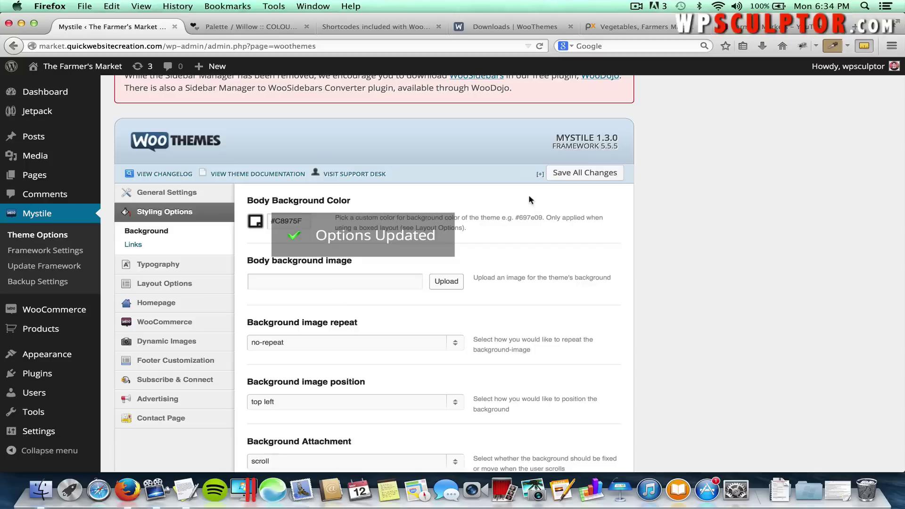
left_click(100, 66)
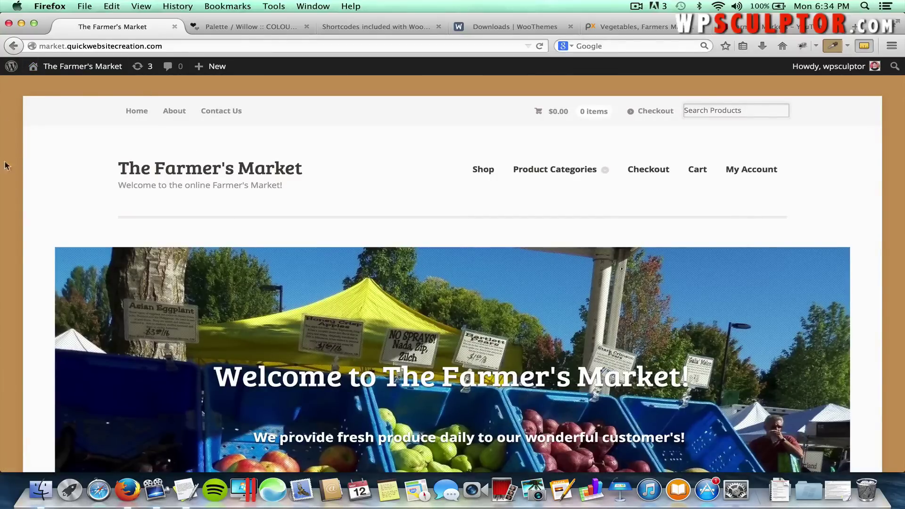
left_click(13, 46)
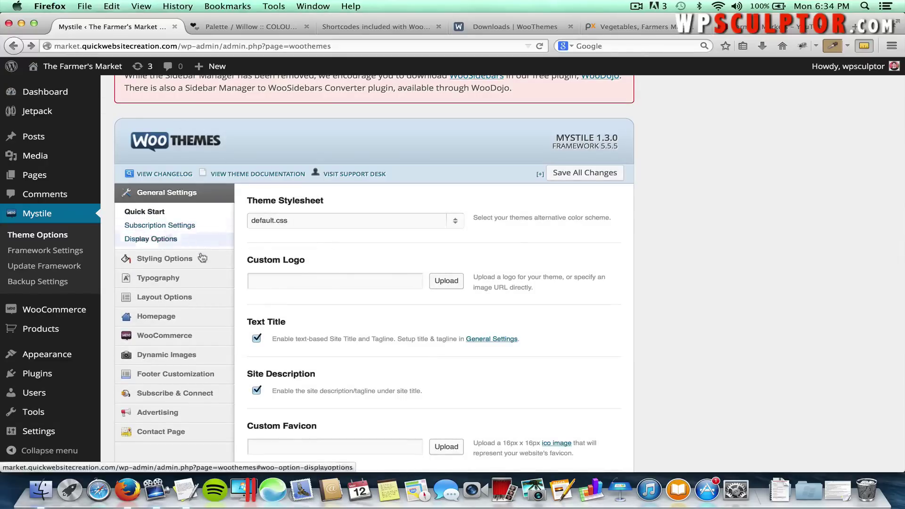
left_click(163, 299)
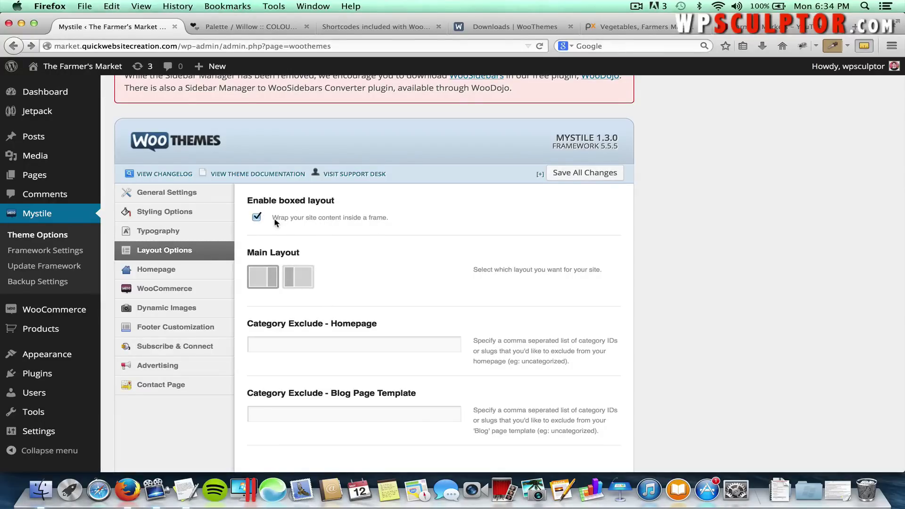
left_click(205, 212)
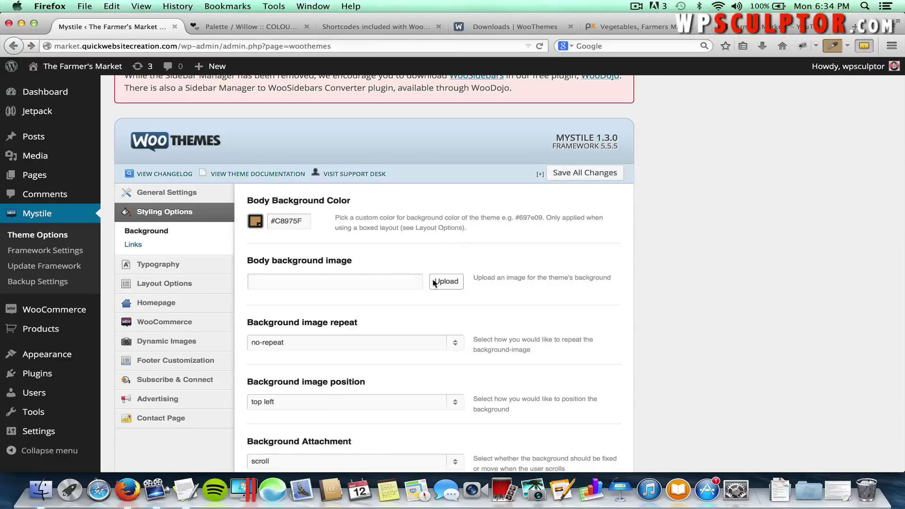
scroll(413, 300, "down", 3)
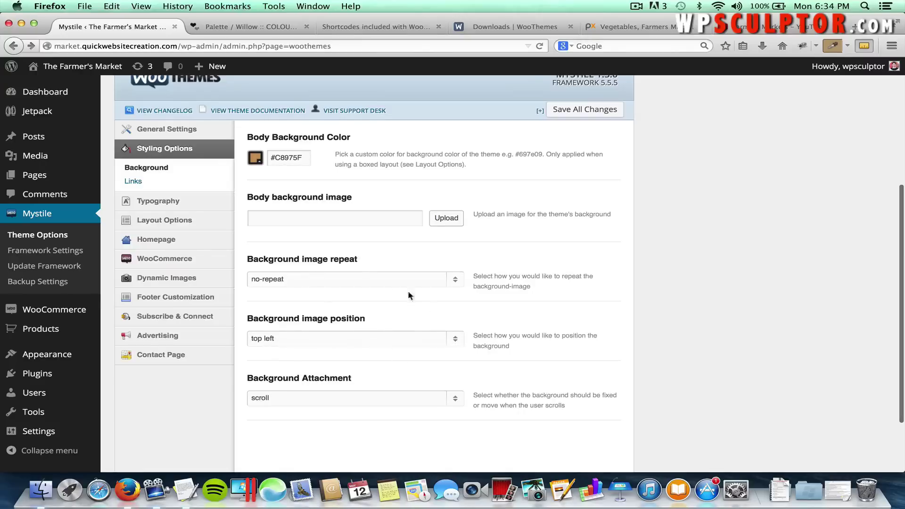
scroll(403, 202, "up", 3)
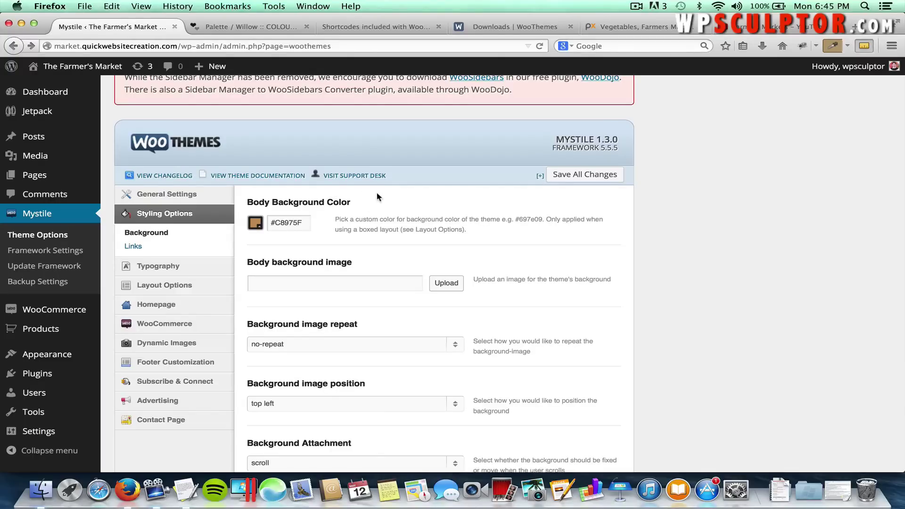
Go to pixabay.com and search for 'Farmer' images.
left_click(263, 27)
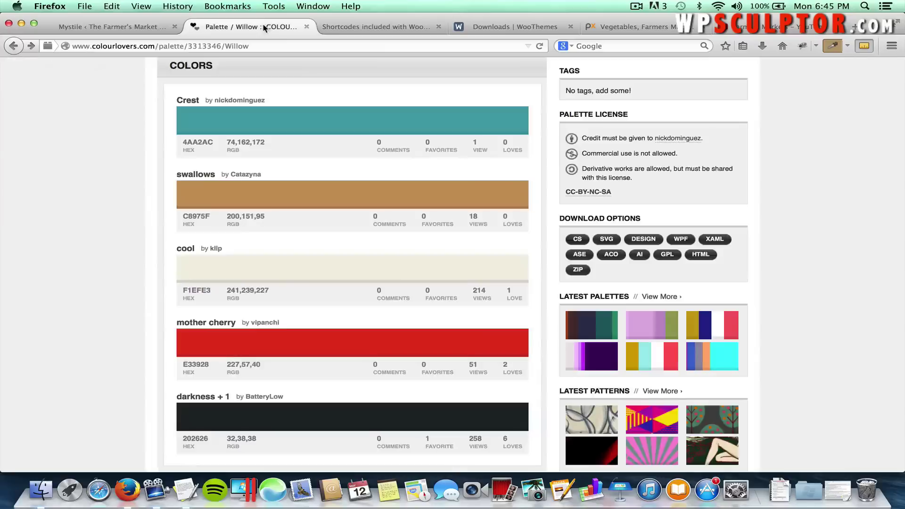
left_click(384, 29)
left_click(284, 44)
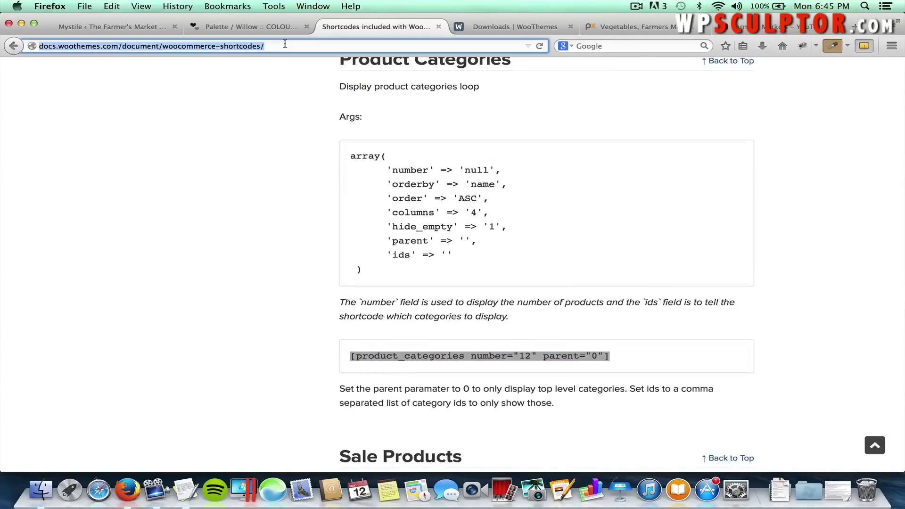
type("pixabay.com/")
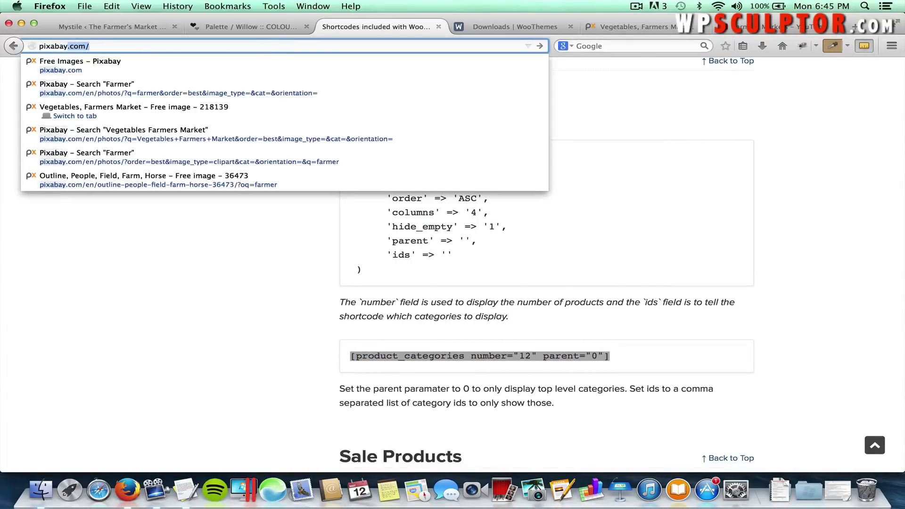
key("Return")
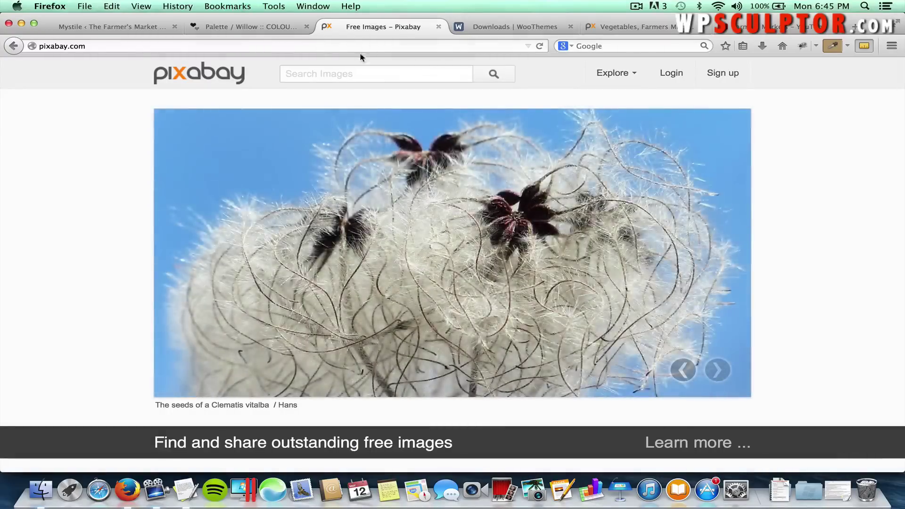
left_click(348, 68)
type("Farmer")
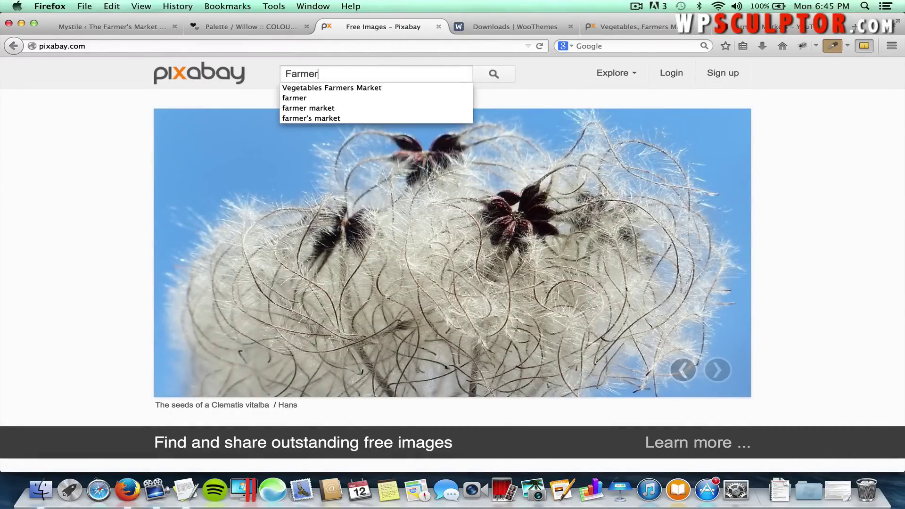
key("Return")
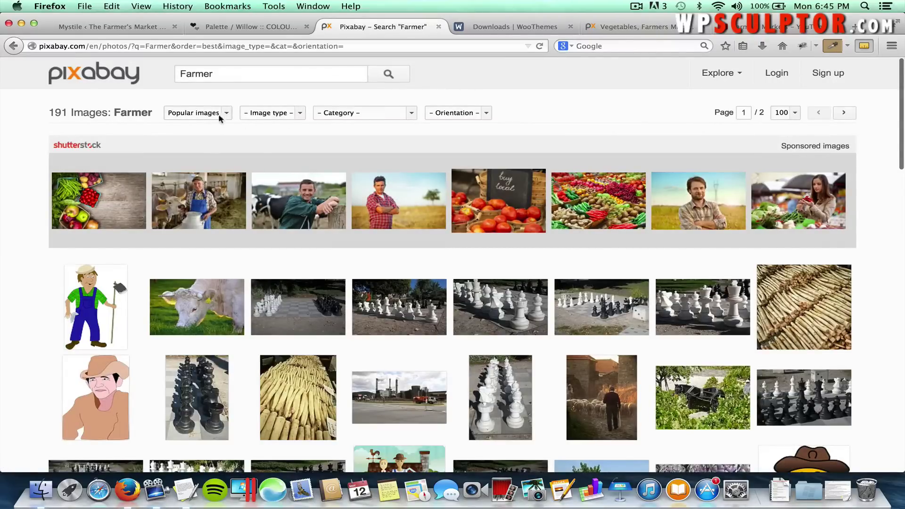
Filter the results to Clipart and close the stray Shutterstock tab.
left_click(265, 118)
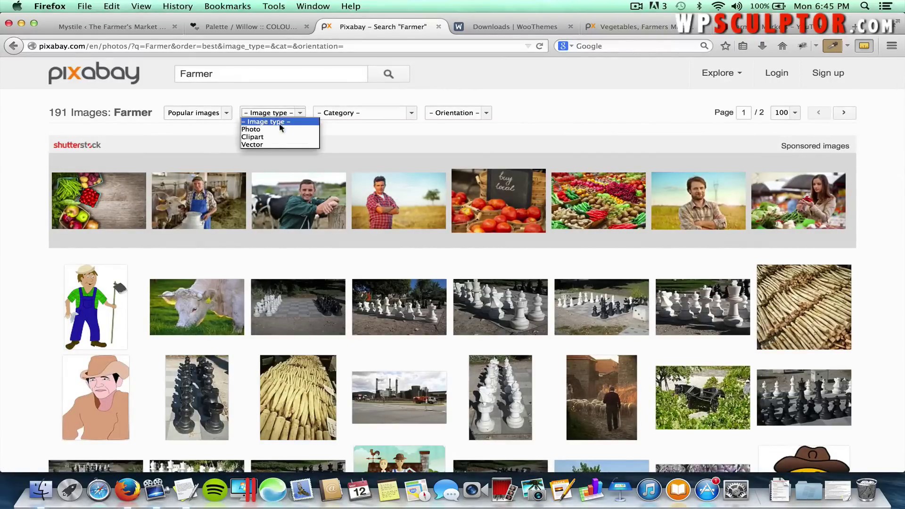
left_click(273, 137)
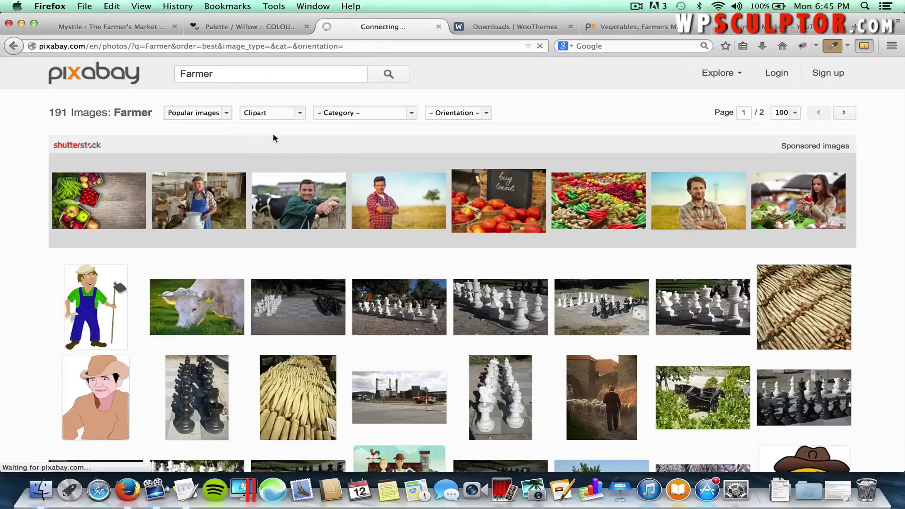
left_click(496, 150)
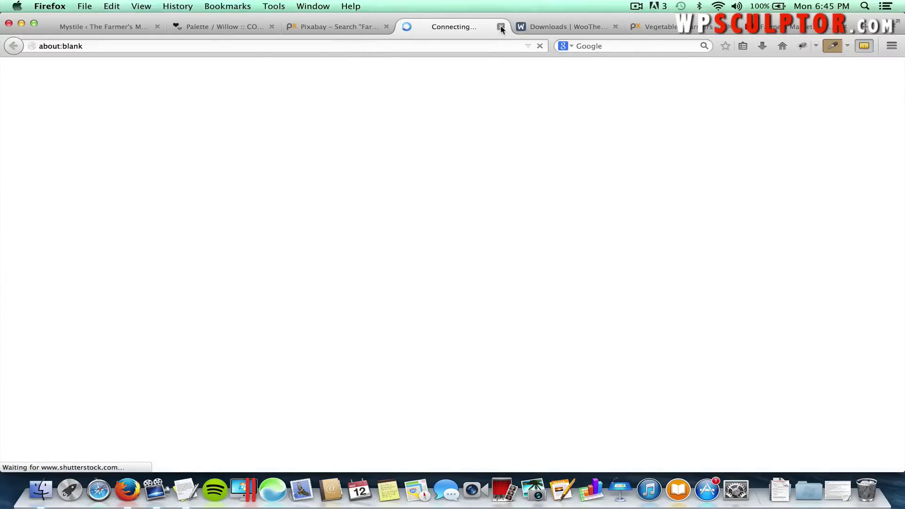
left_click(501, 26)
scroll(562, 106, "down", 3)
scroll(561, 106, "down", 1)
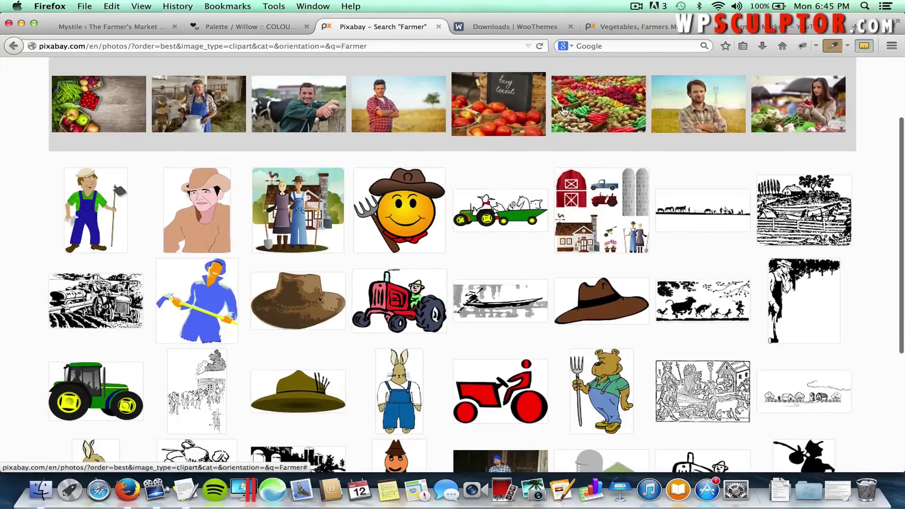
mouse_move(794, 208)
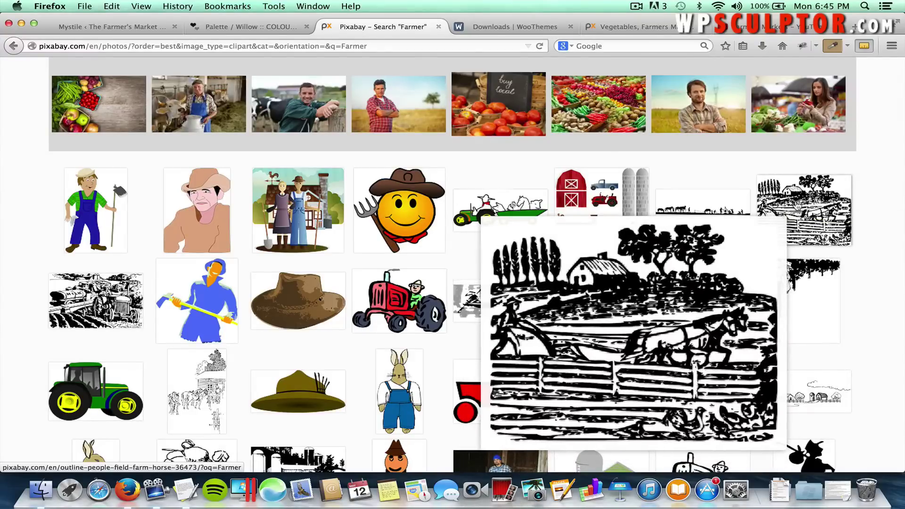
Open the horse-and-plough farm woodcut's page and start, then cancel, its 150 x 126 PNG download.
left_click(806, 210)
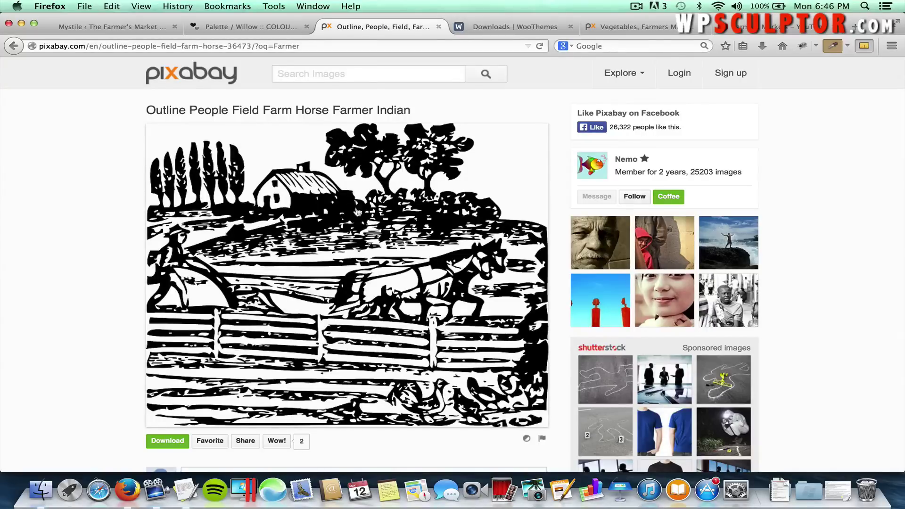
left_click(307, 276)
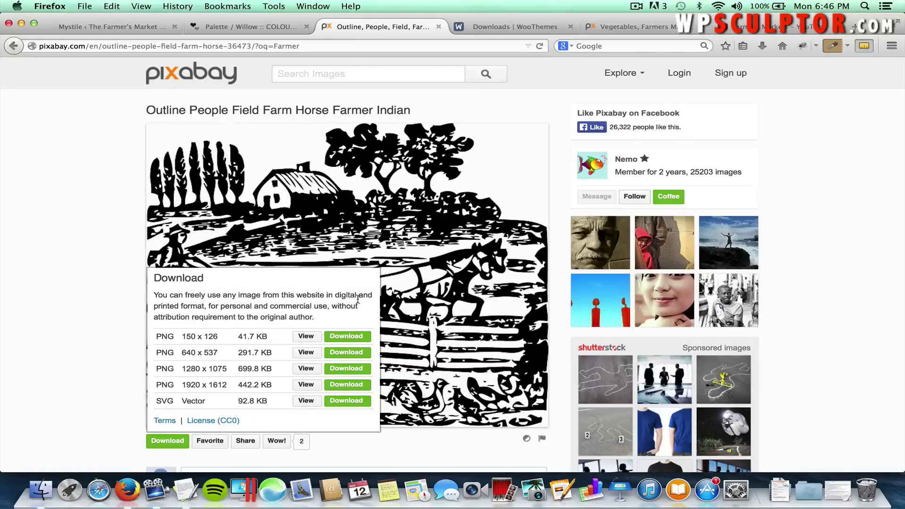
left_click(349, 337)
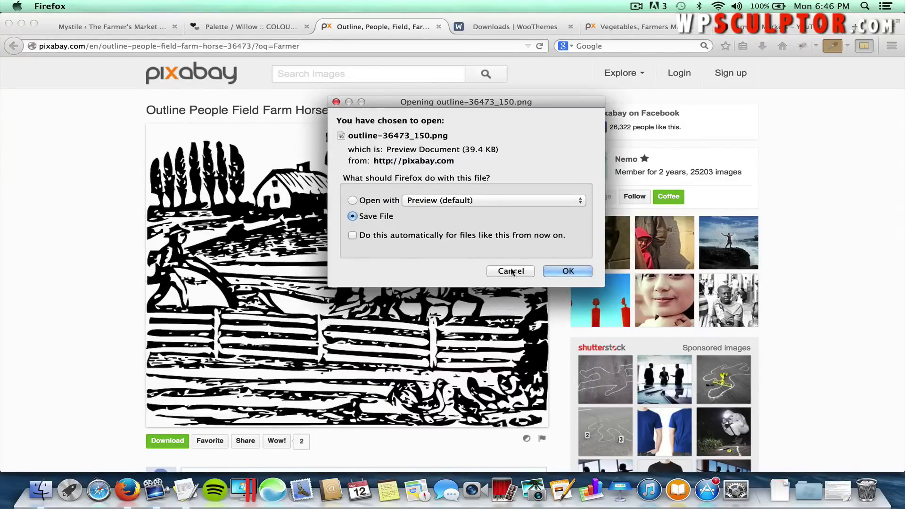
left_click(511, 271)
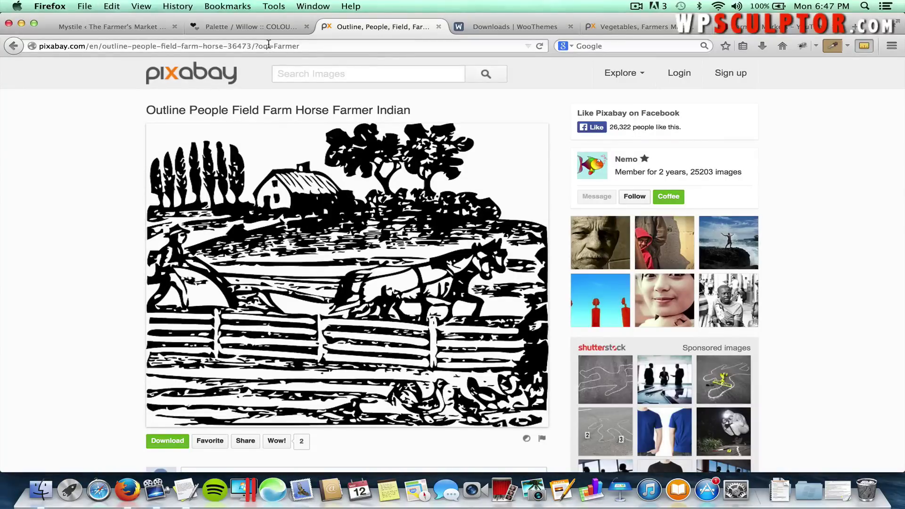
left_click(269, 44)
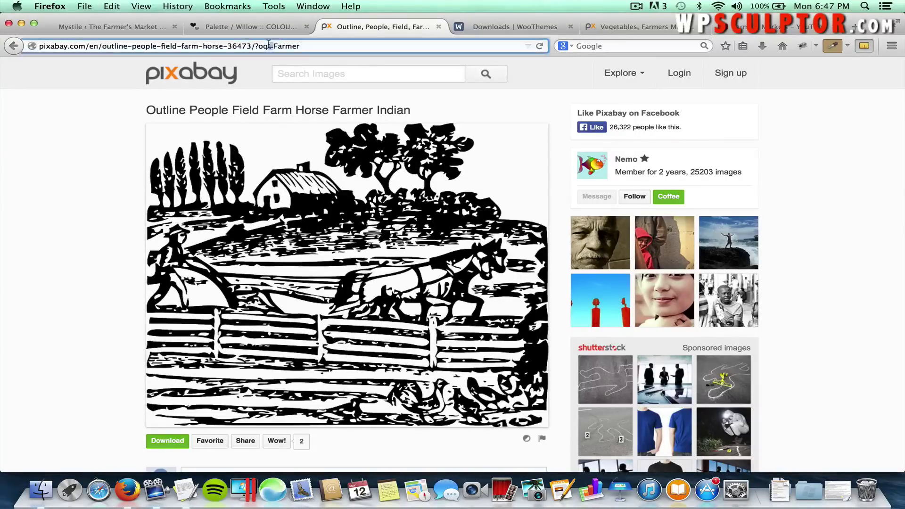
triple_click(245, 44)
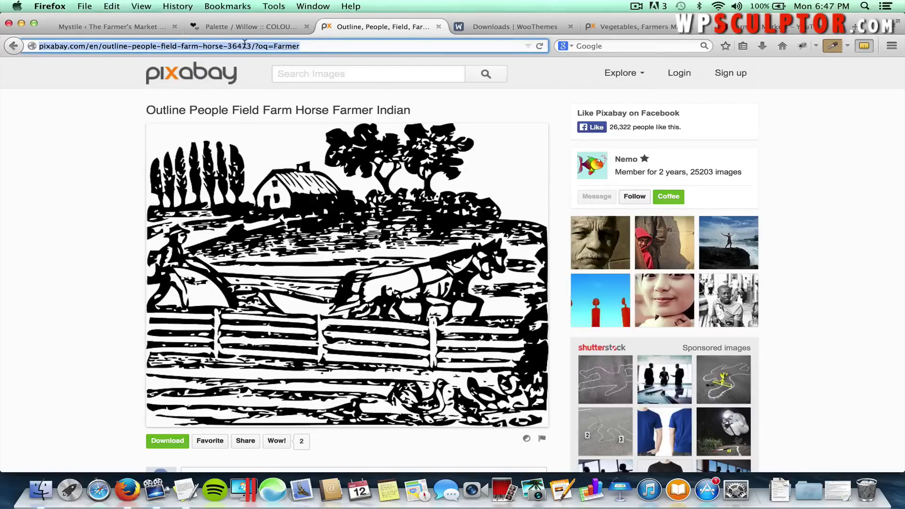
Go to pixlr.com and launch the Pixlr Editor.
type("pixlr.com/")
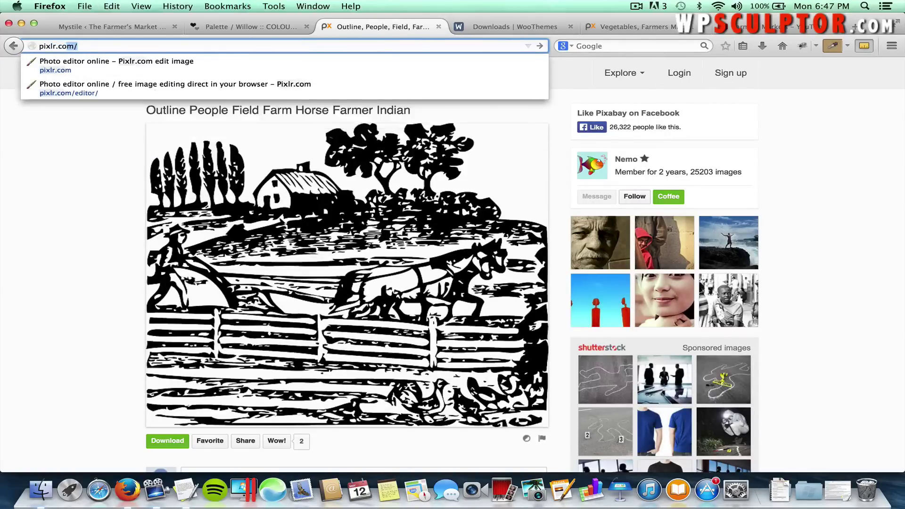
key("Return")
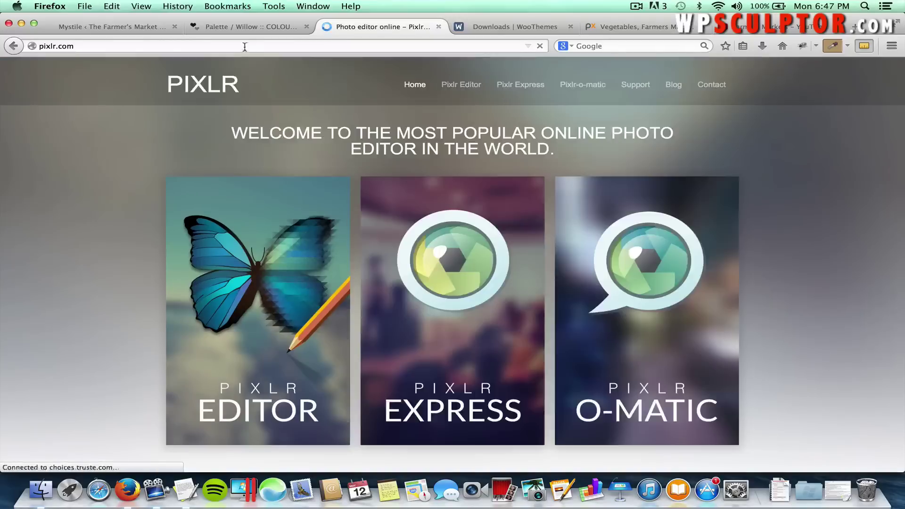
left_click(289, 232)
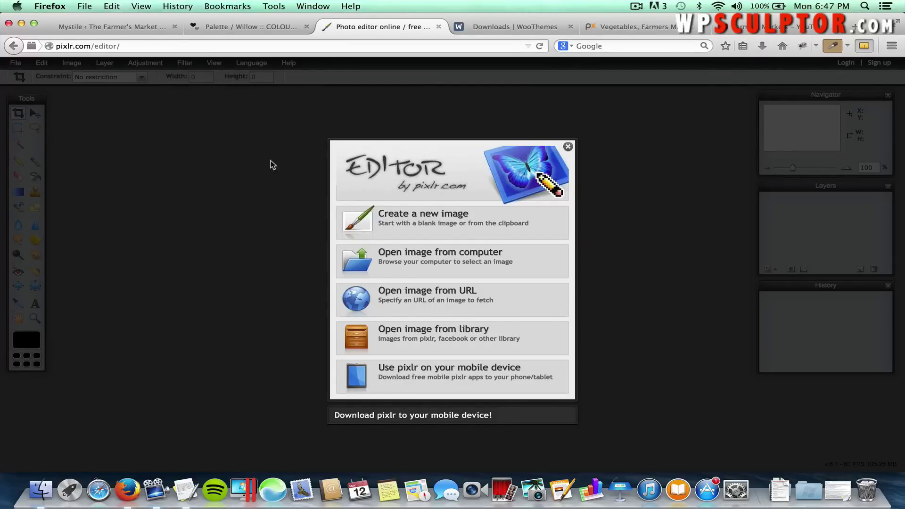
Create a new blank image with width and height both set to 400 px.
left_click(415, 220)
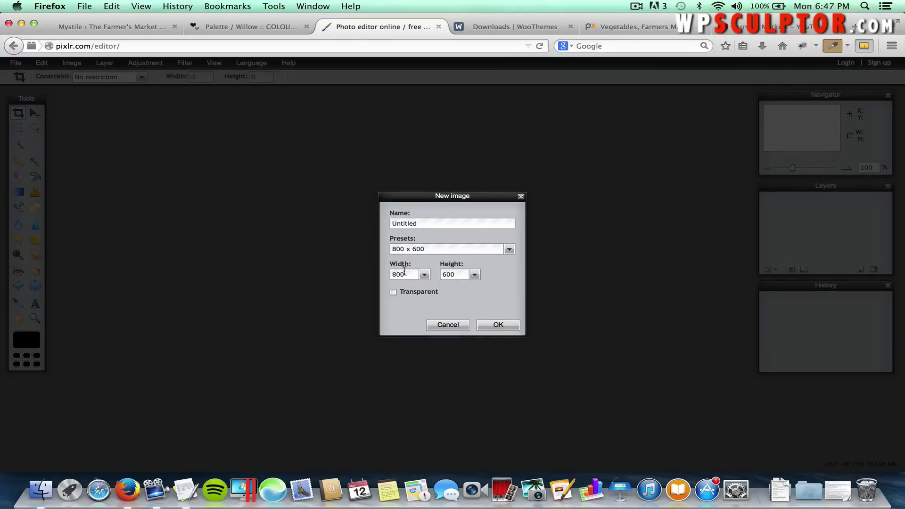
double_click(403, 273)
type("400")
double_click(454, 276)
type("4")
left_click(498, 326)
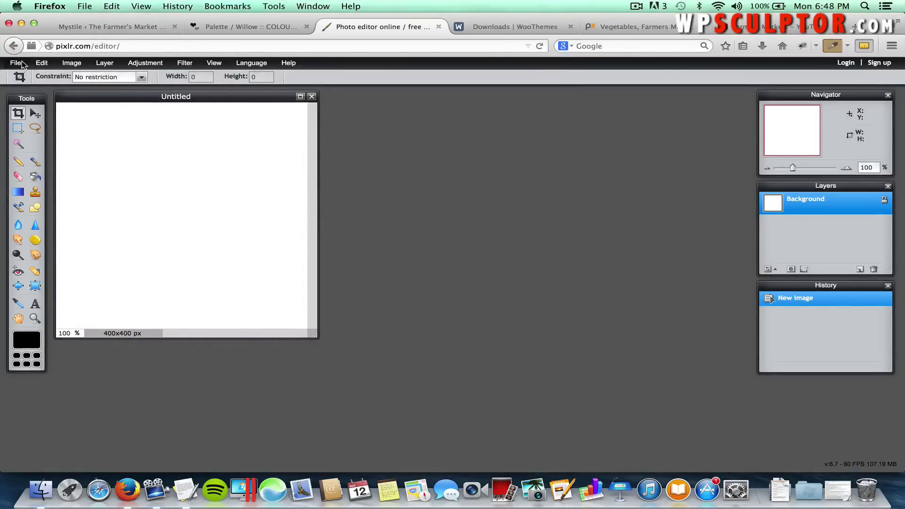
left_click(21, 64)
Open farmers market.png from WpSculptor > Mystile Tutorial Images > Other Images and move it beside the canvas.
left_click(27, 86)
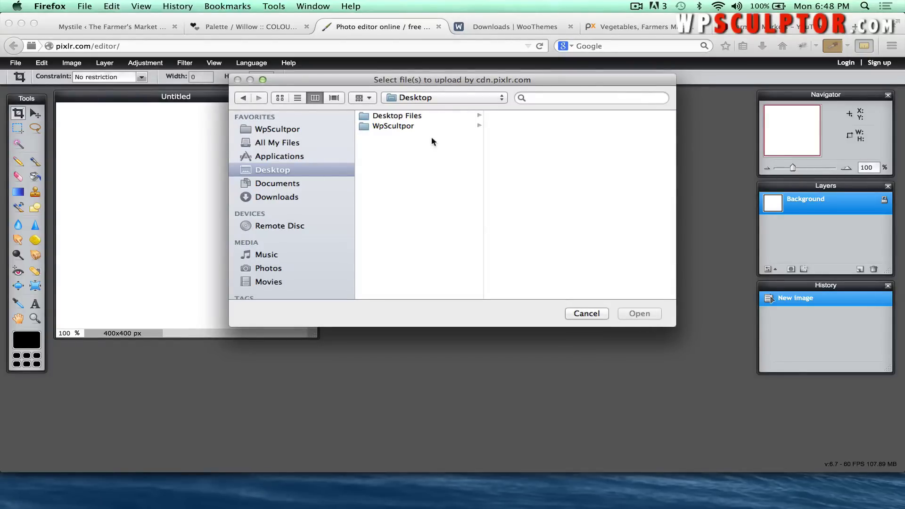
left_click(387, 126)
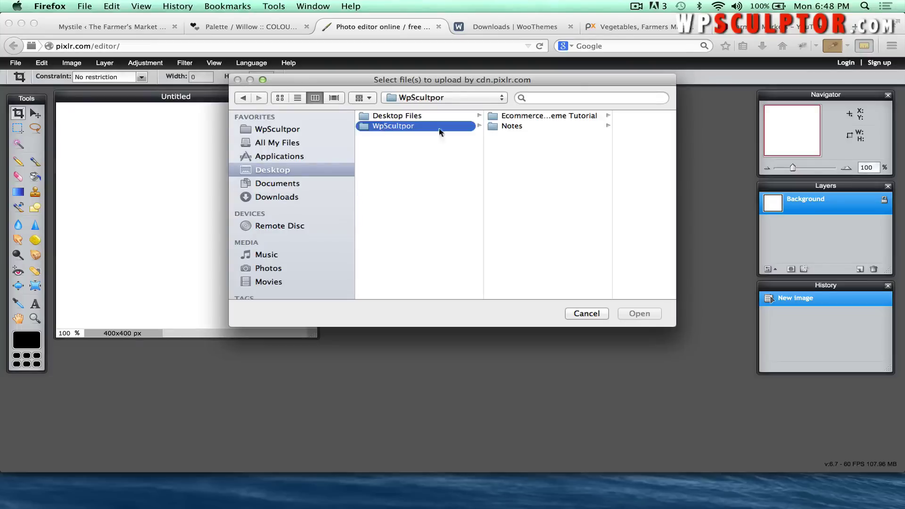
left_click(526, 116)
left_click(576, 178)
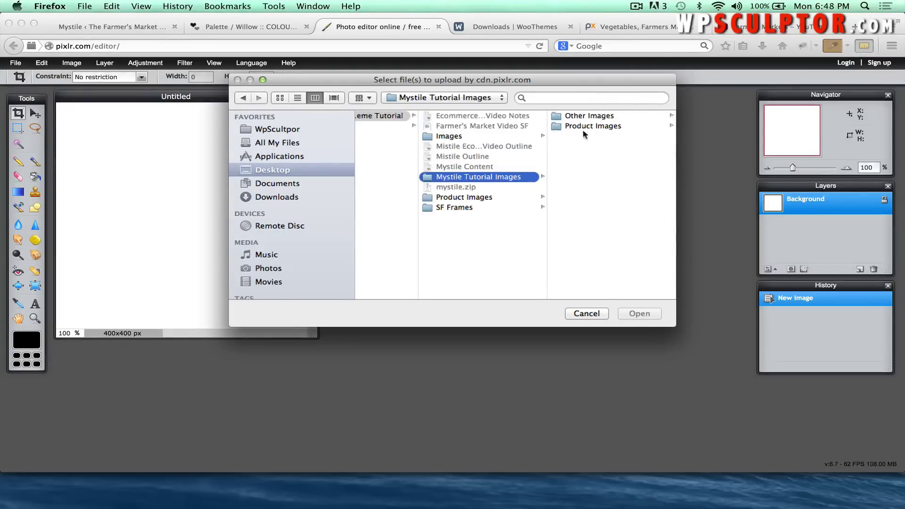
left_click(587, 116)
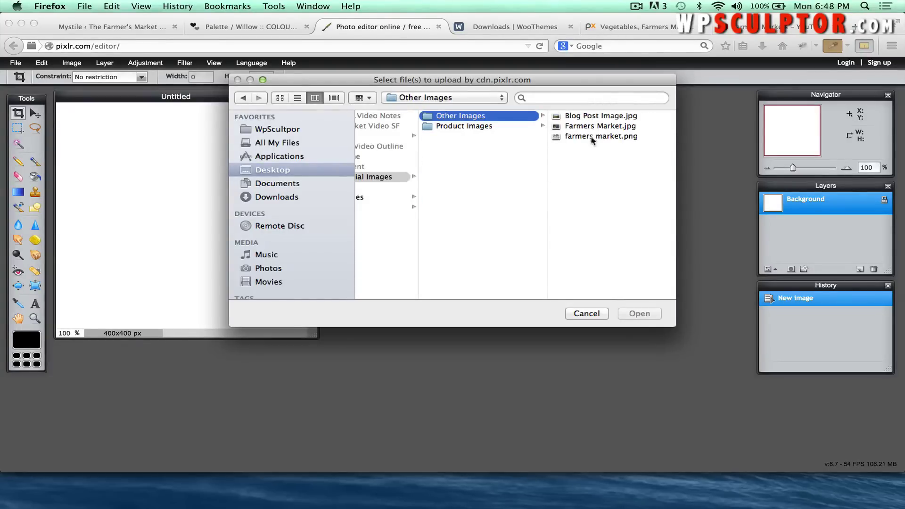
left_click(592, 136)
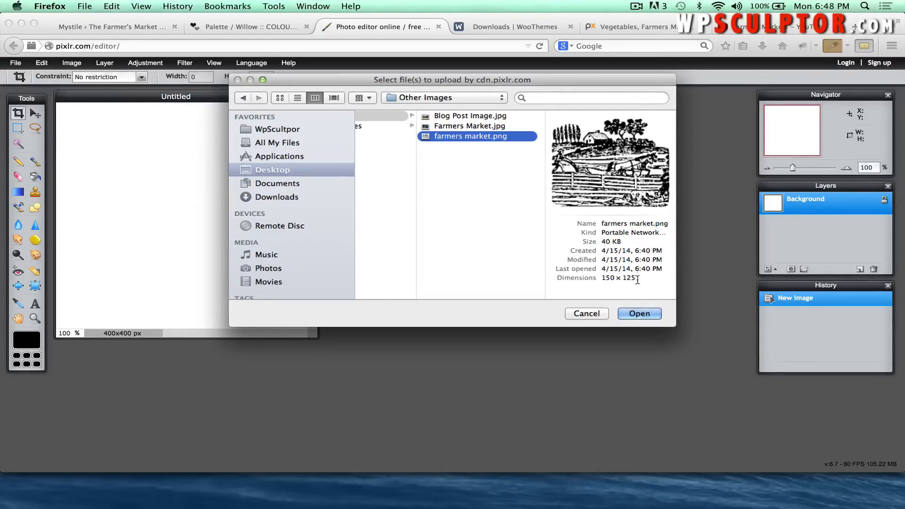
left_click(634, 316)
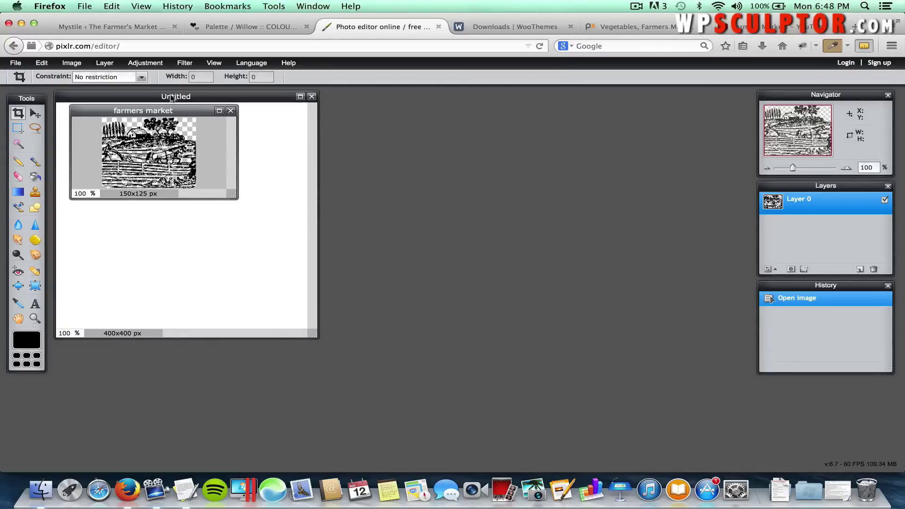
left_click_drag(187, 111, 609, 127)
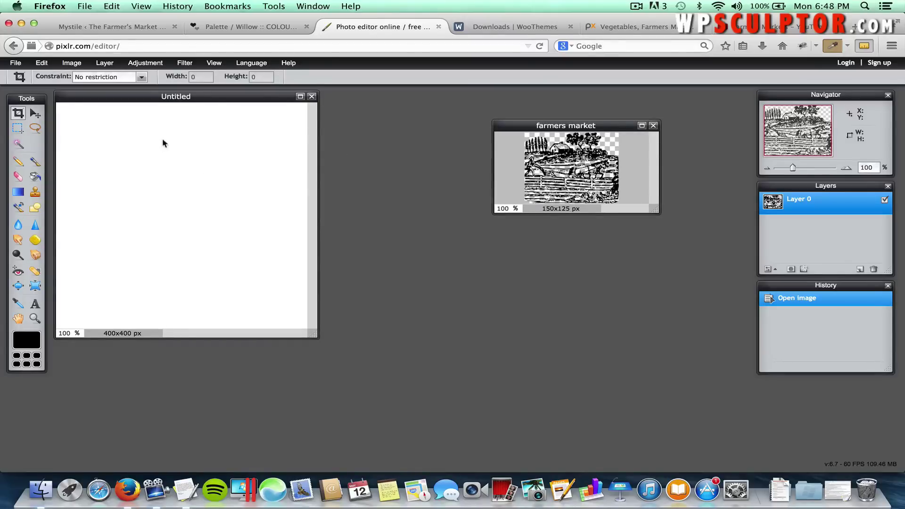
Unlock and hide the Untitled canvas's white background layer to make it transparent.
left_click(174, 97)
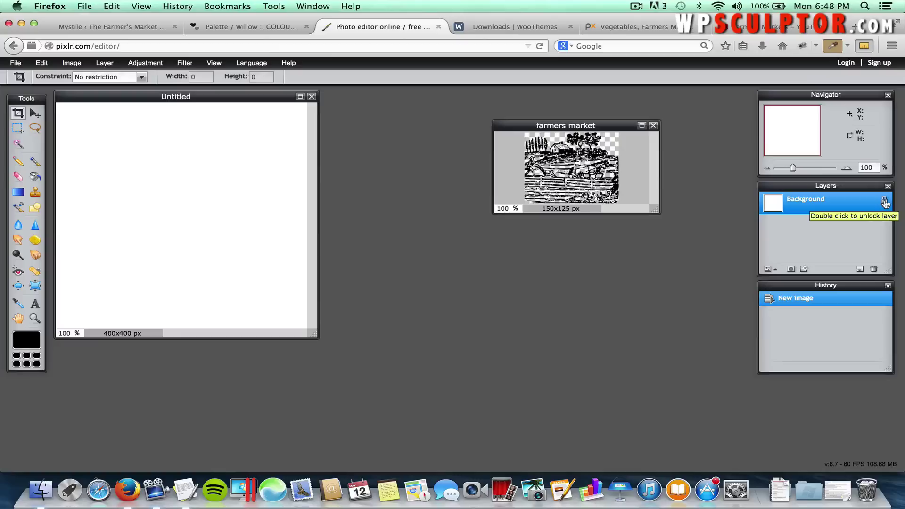
double_click(885, 203)
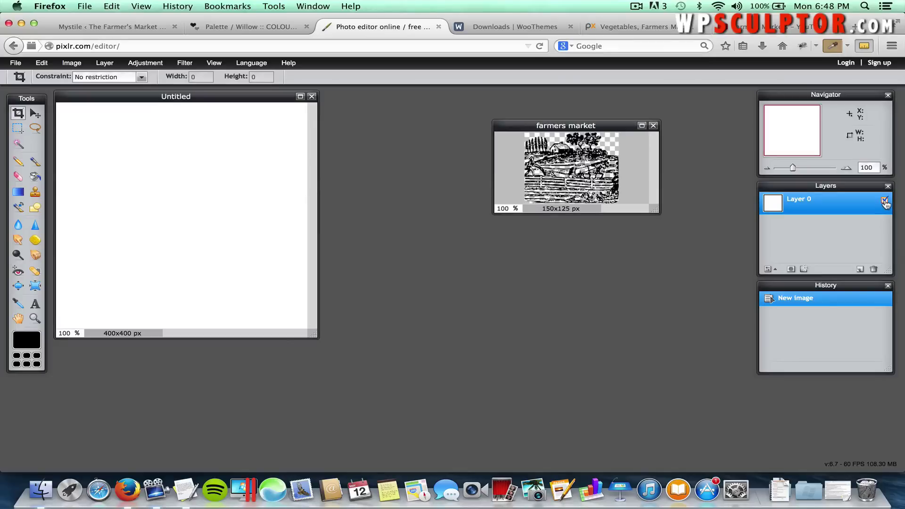
left_click(885, 202)
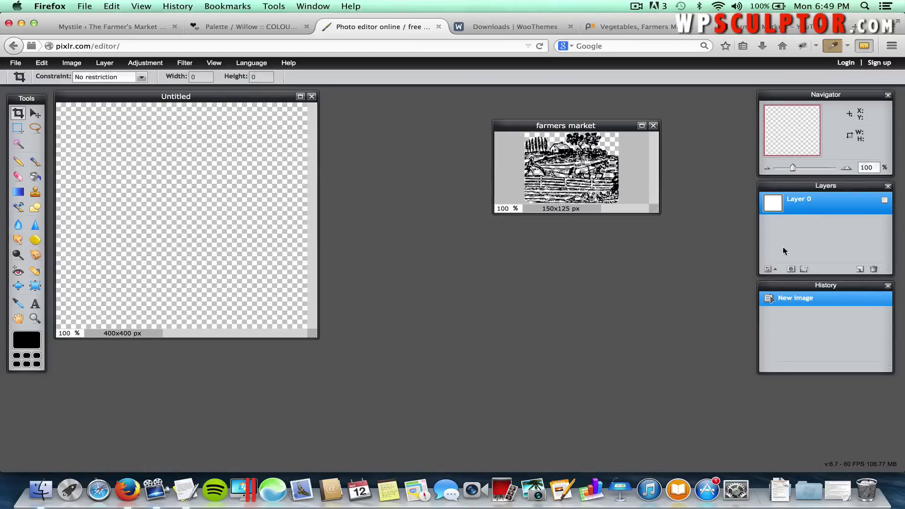
Copy the whole farmers market image, paste it into the Untitled canvas, and select Layer 1.
left_click(615, 127)
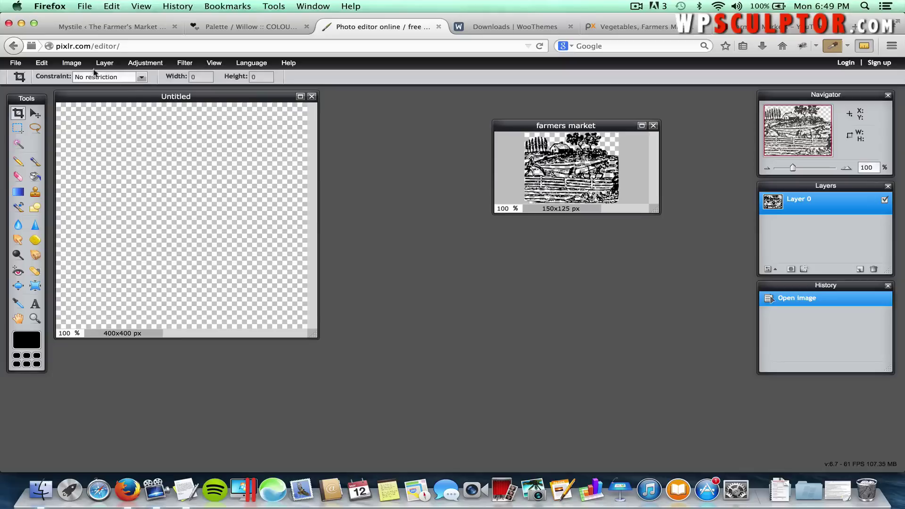
left_click(41, 63)
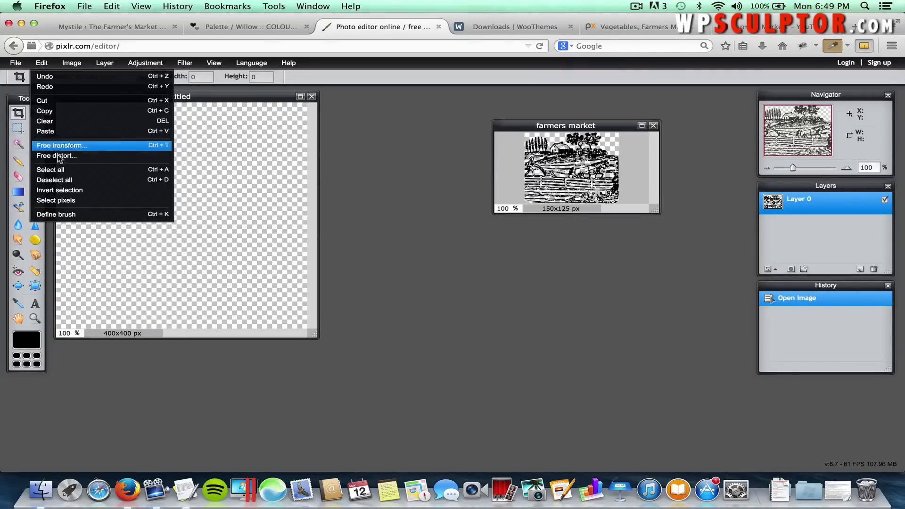
left_click(57, 171)
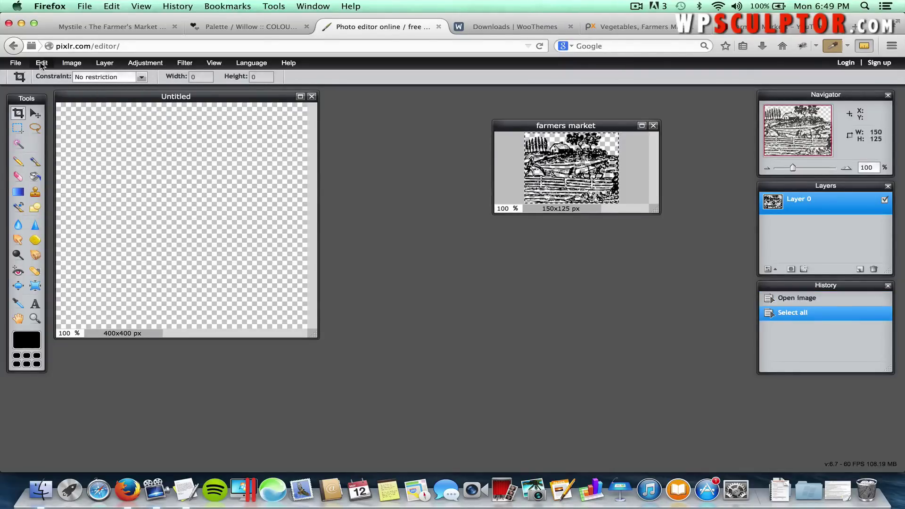
left_click(41, 63)
left_click(51, 113)
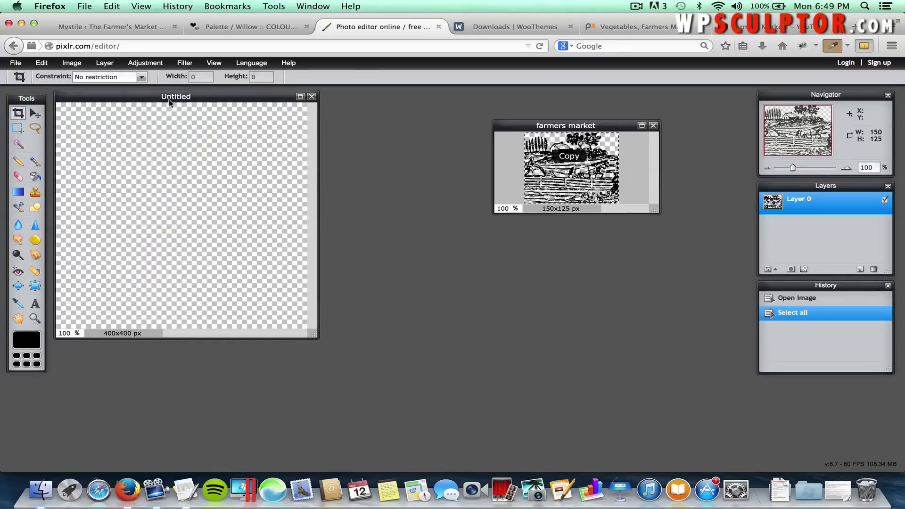
left_click(227, 96)
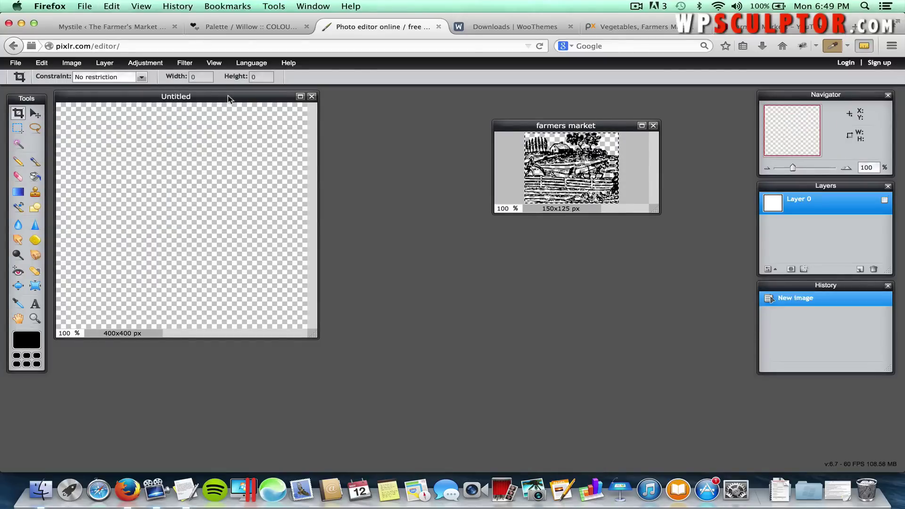
left_click(42, 63)
left_click(52, 132)
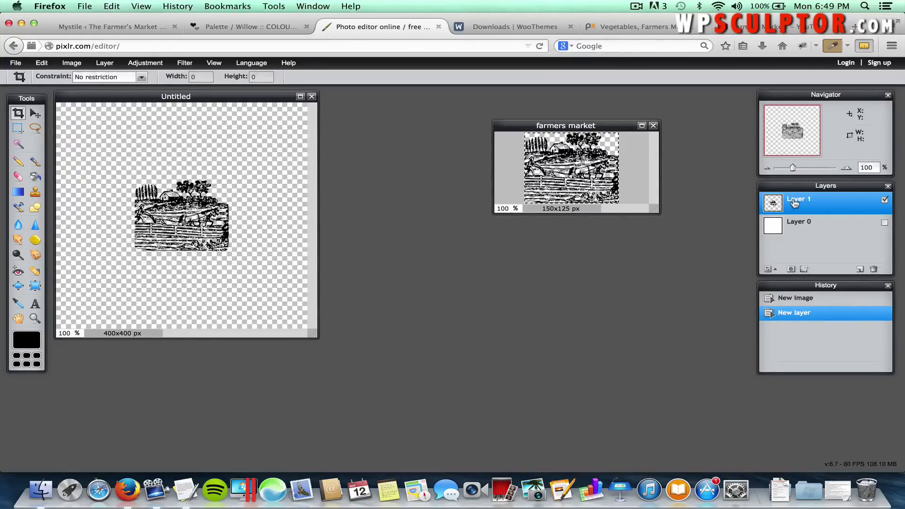
left_click(802, 226)
left_click(806, 202)
left_click(36, 114)
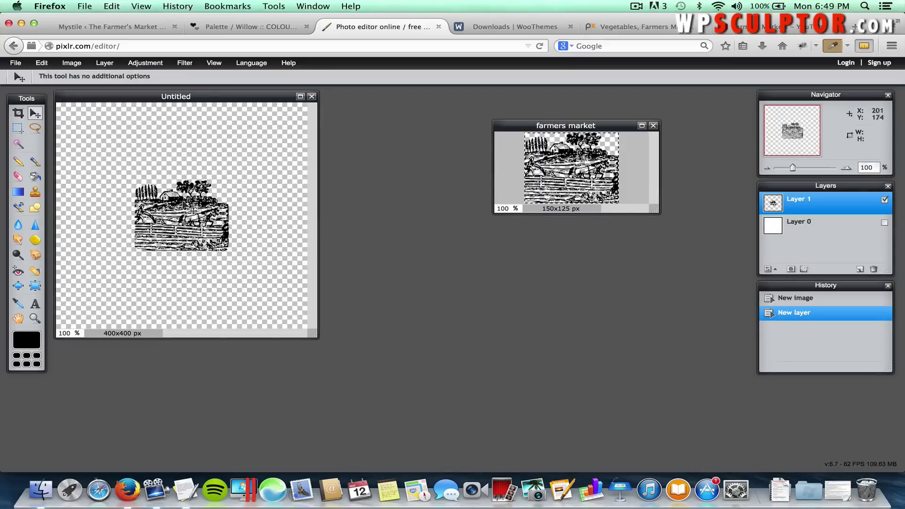
Drag the farmers market clipart into the canvas's top-left corner.
left_click_drag(194, 220, 126, 147)
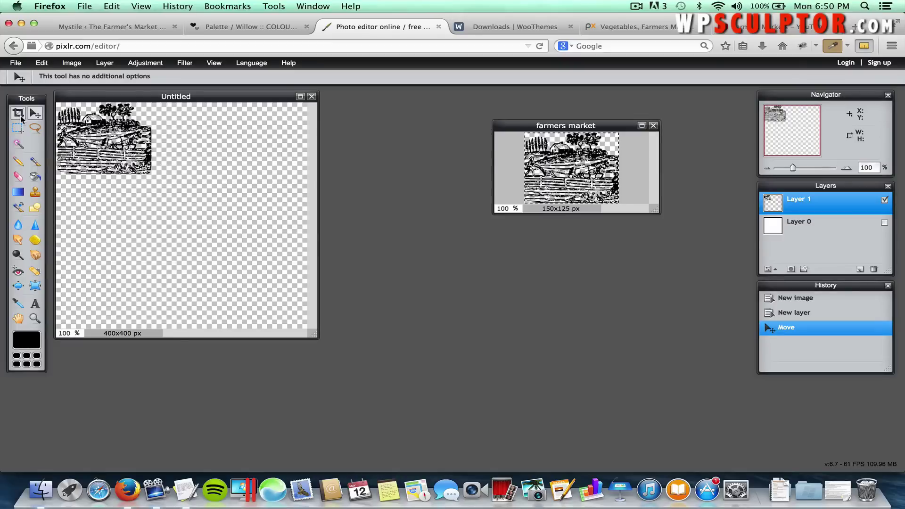
left_click(18, 114)
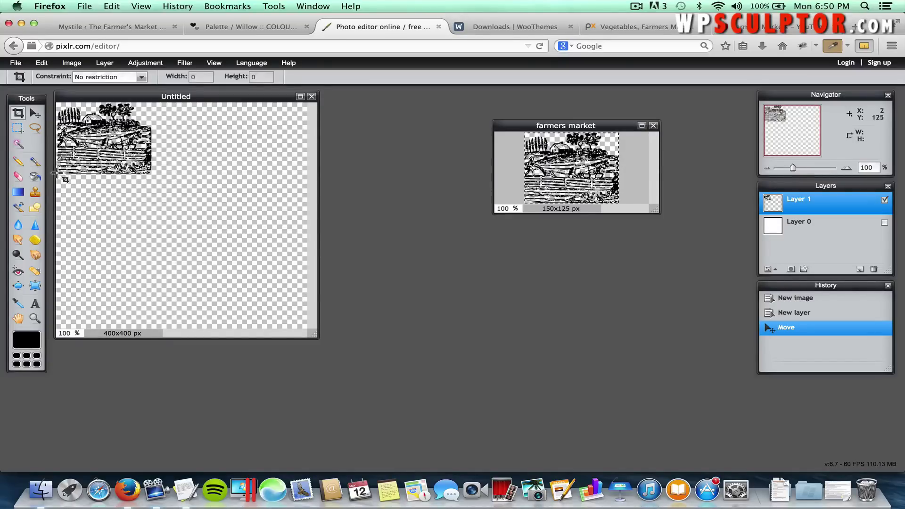
Crop the canvas twice to a 402 x 131 px strip ending just past the clipart.
left_click_drag(56, 174, 324, 91)
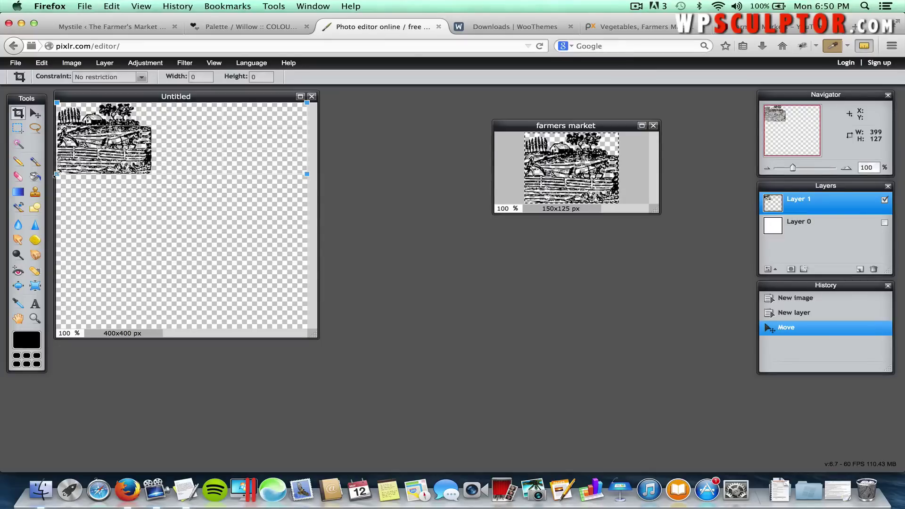
left_click_drag(57, 174, 54, 175)
left_click_drag(55, 176, 45, 178)
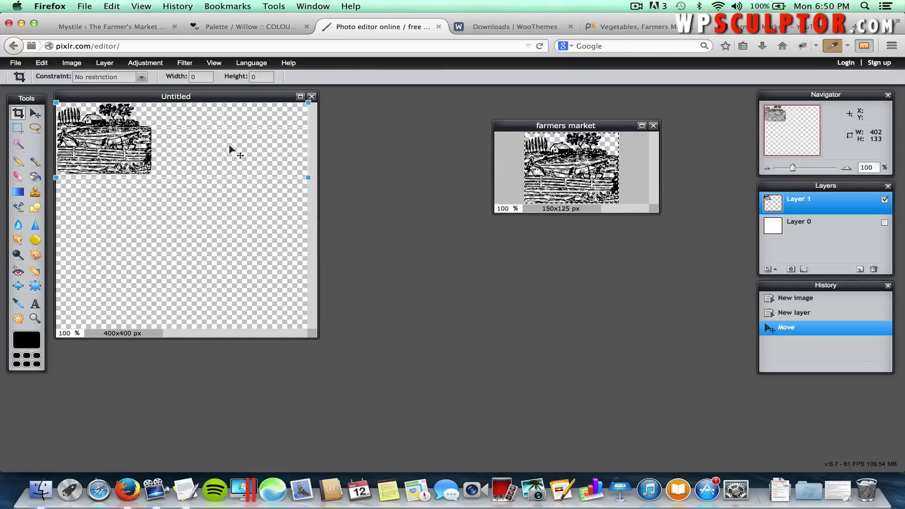
key("Return")
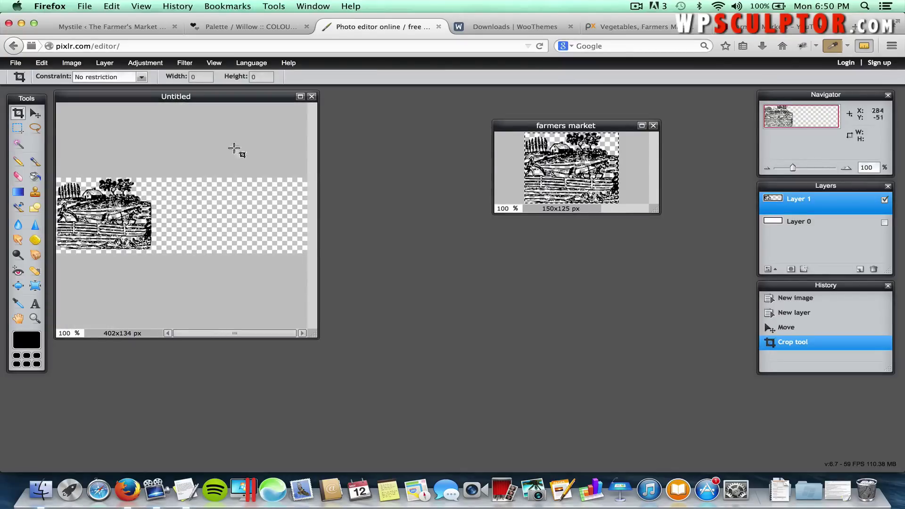
left_click_drag(314, 333, 428, 343)
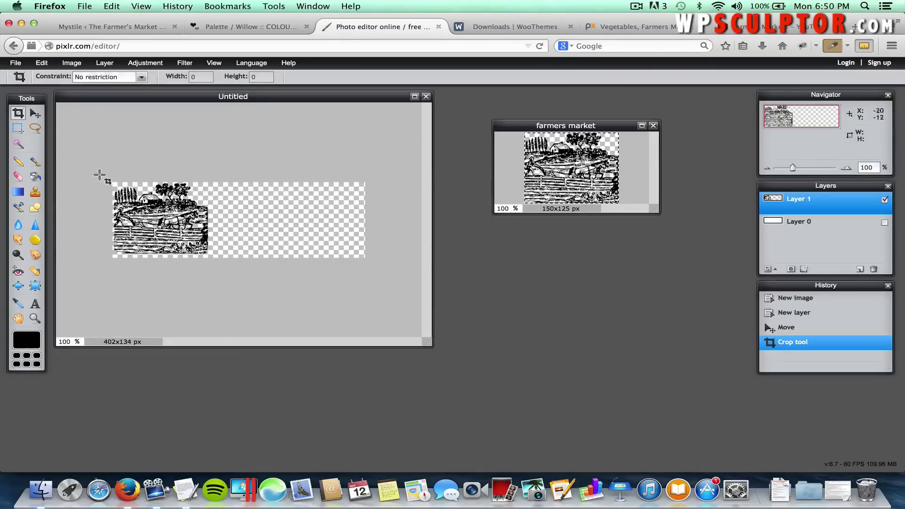
left_click_drag(89, 175, 429, 259)
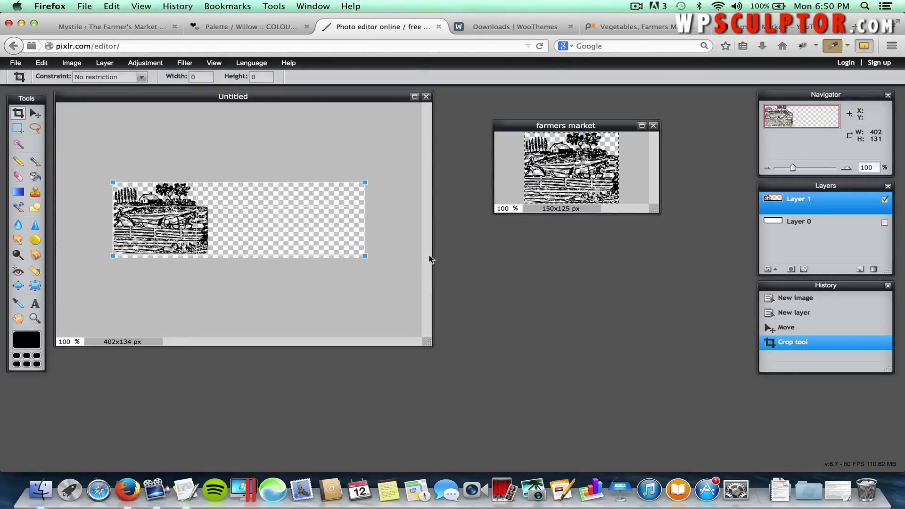
key("Return")
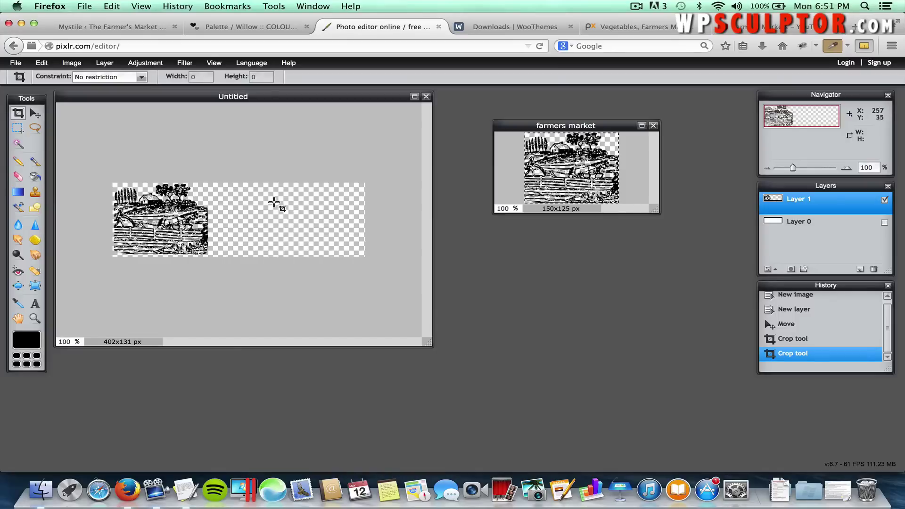
Save the image as a PNG named 'Logo Canvas' on the Desktop.
left_click(19, 65)
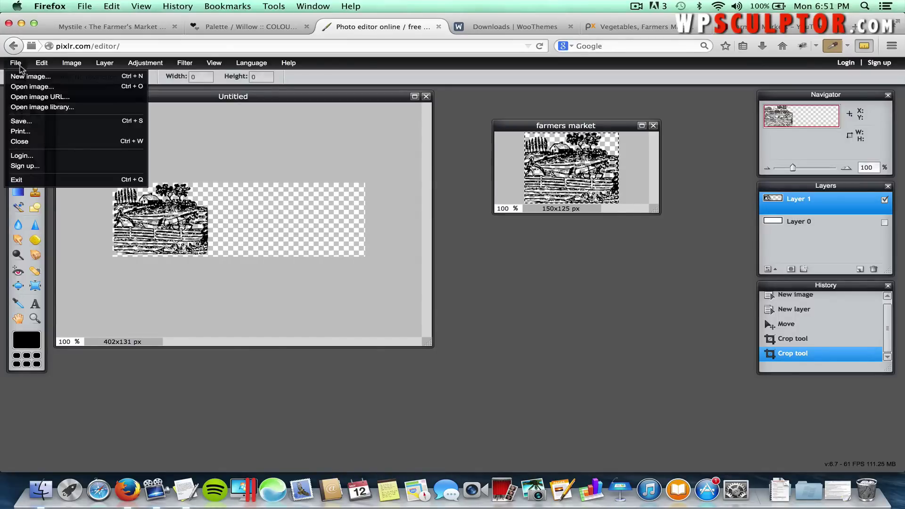
left_click(40, 124)
double_click(521, 204)
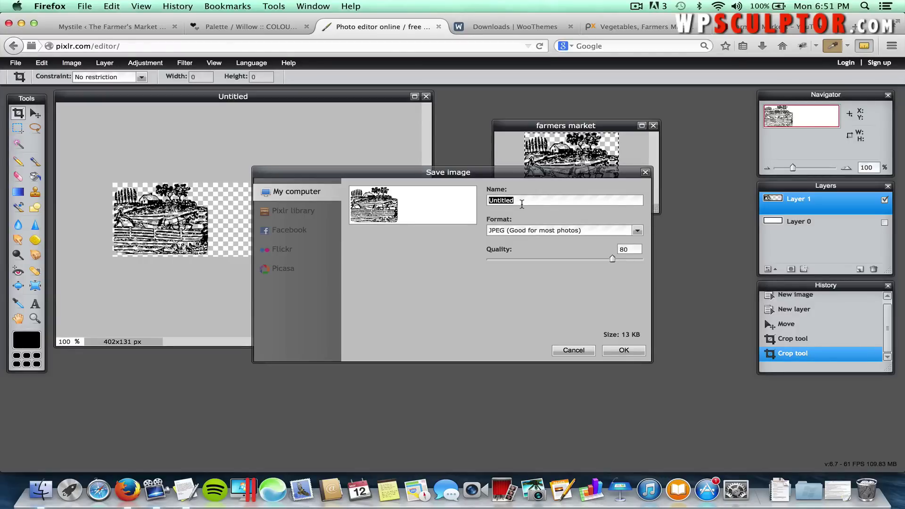
type("Logo Canvas")
left_click(509, 233)
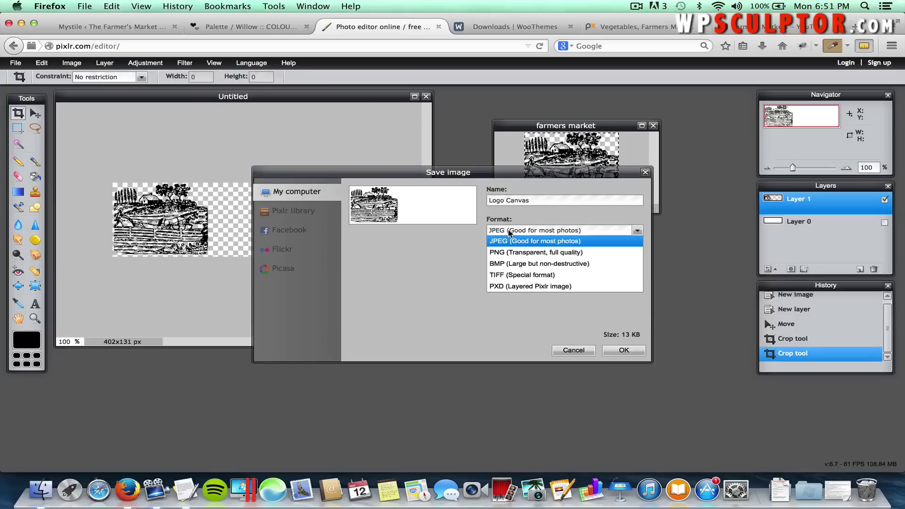
left_click(520, 254)
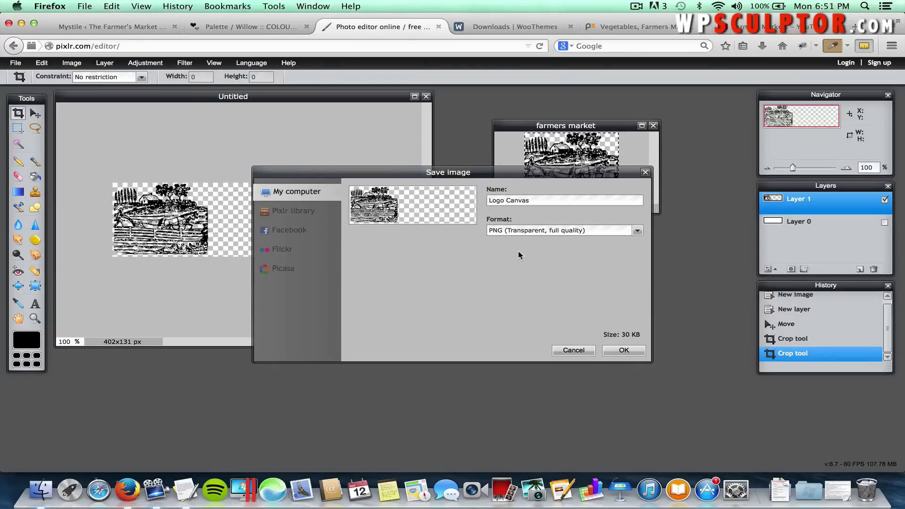
left_click(624, 350)
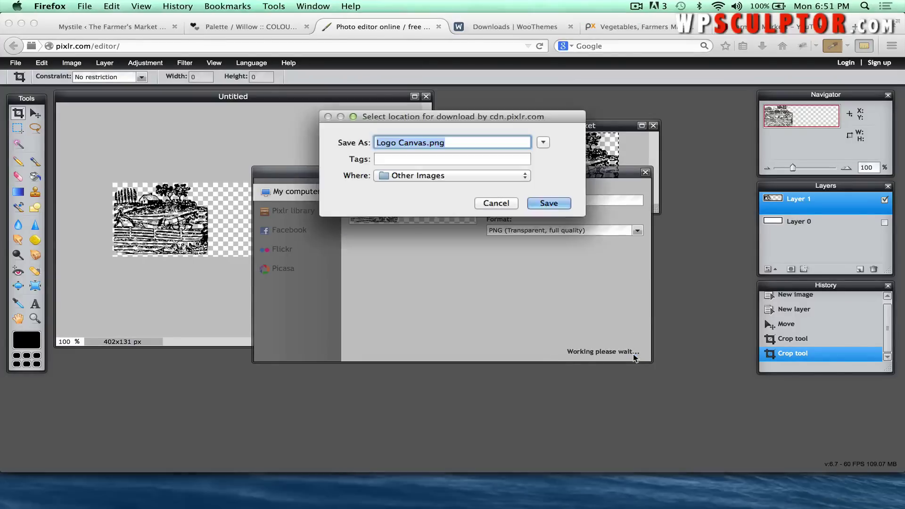
left_click(543, 143)
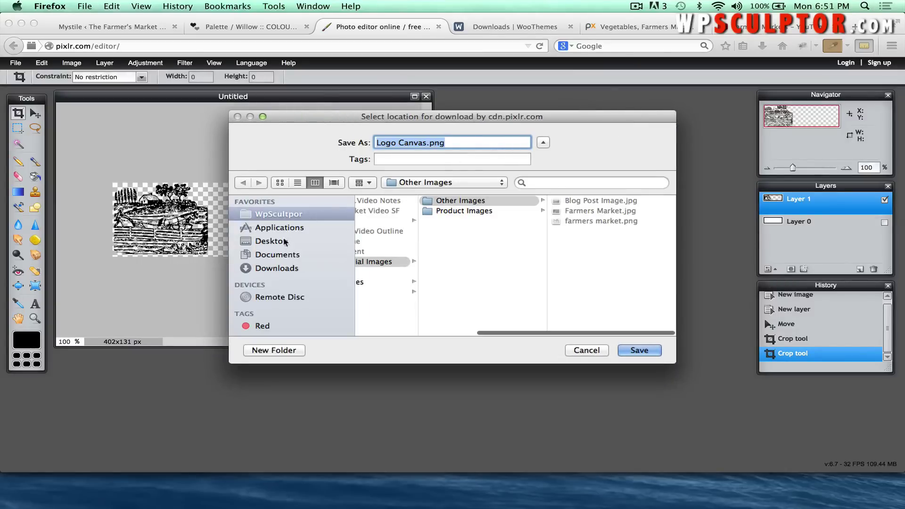
left_click(279, 242)
left_click(649, 350)
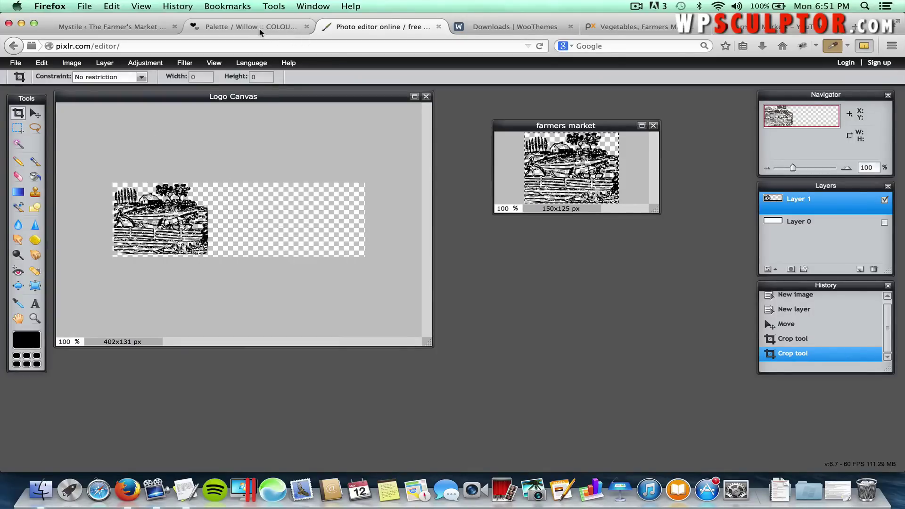
Go to picmonkey.com in the WooThemes downloads tab.
left_click(462, 30)
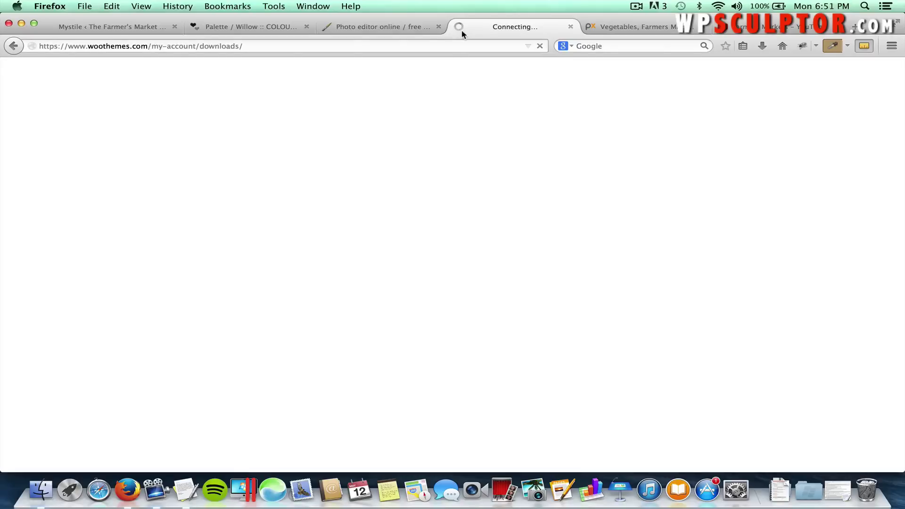
left_click(447, 46)
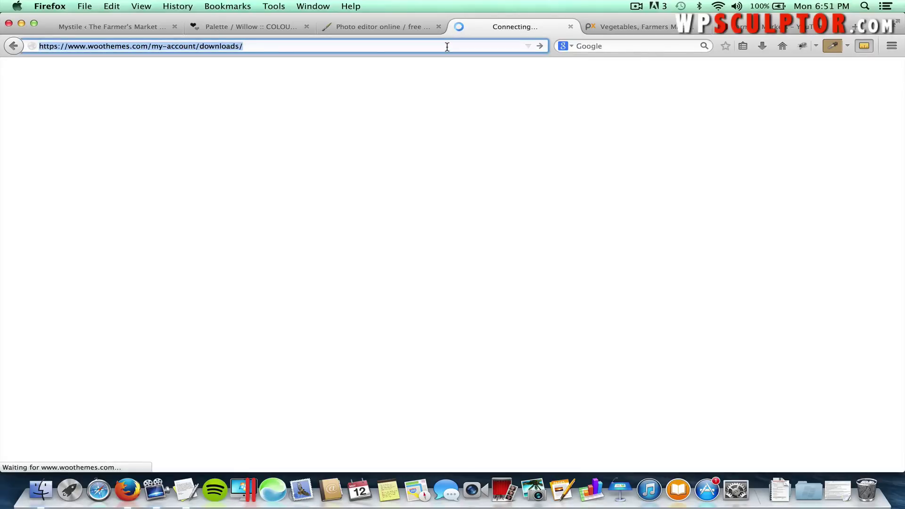
type("pic")
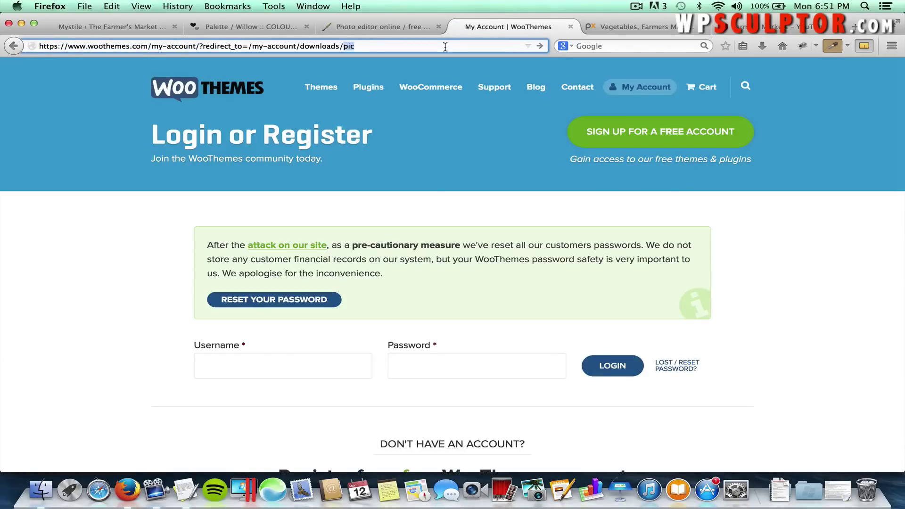
left_click(445, 47)
type("pcm")
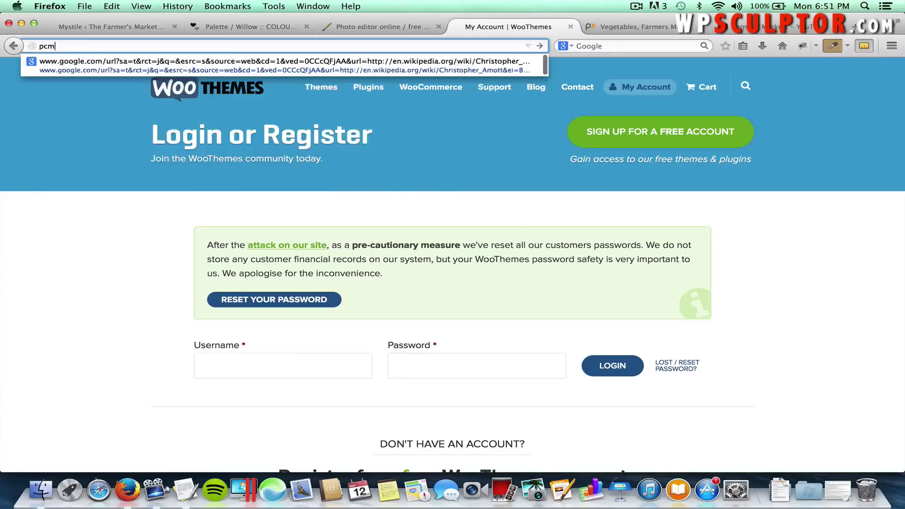
key("BackSpace")
key("BackSpace")
type("icmonkey.co")
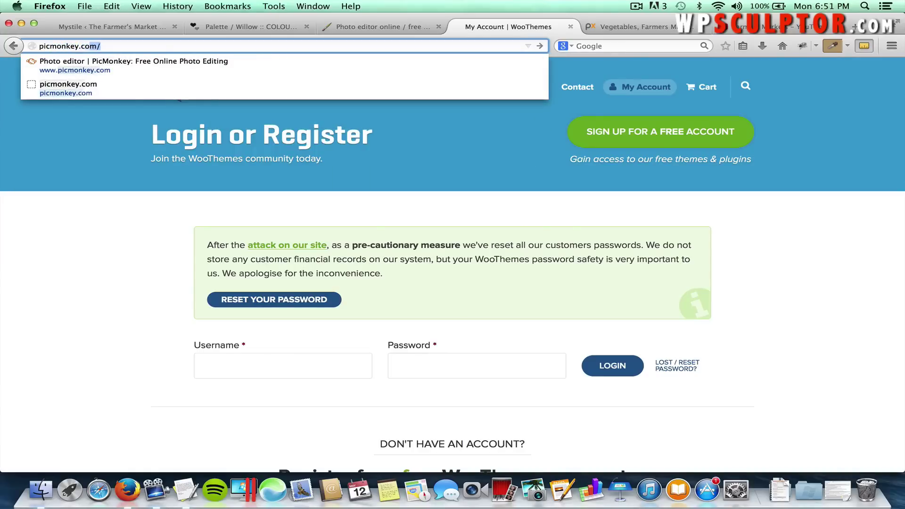
type("m")
key("Return")
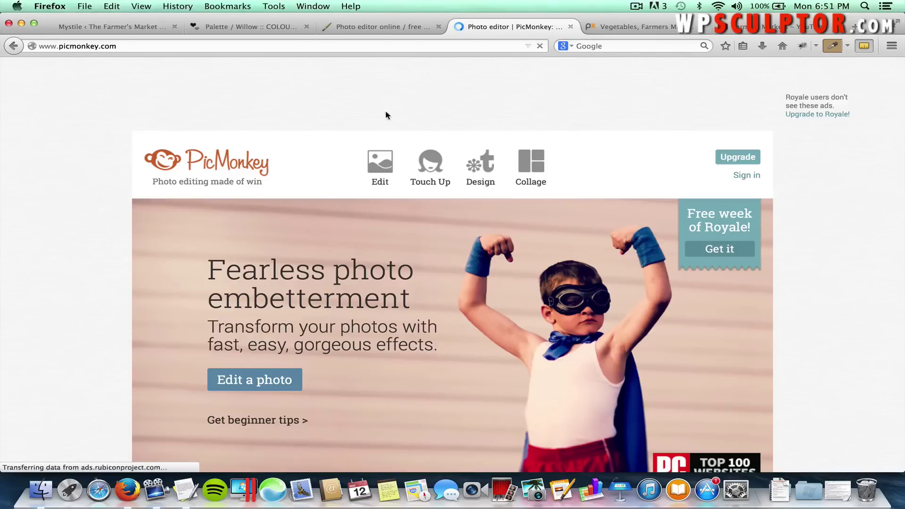
Open Logo Canvas.png from the computer in PicMonkey's editor.
left_click(379, 169)
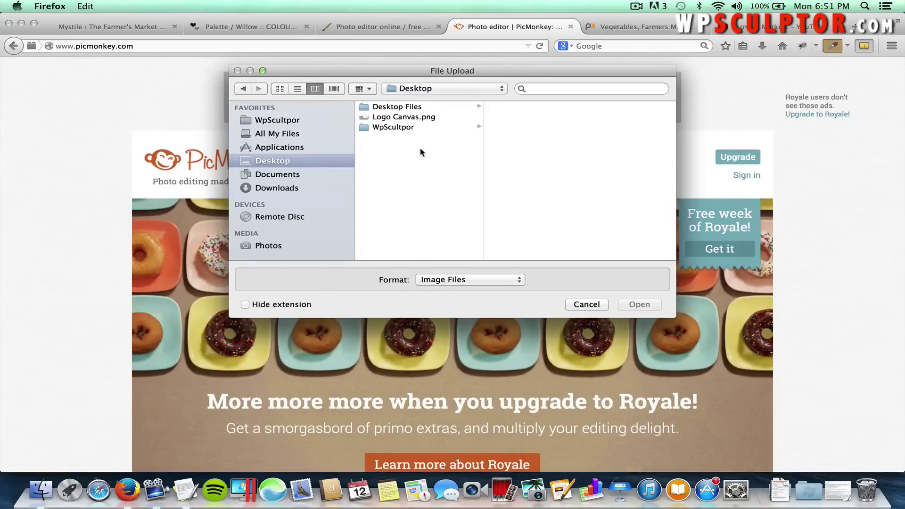
left_click(412, 117)
left_click(632, 304)
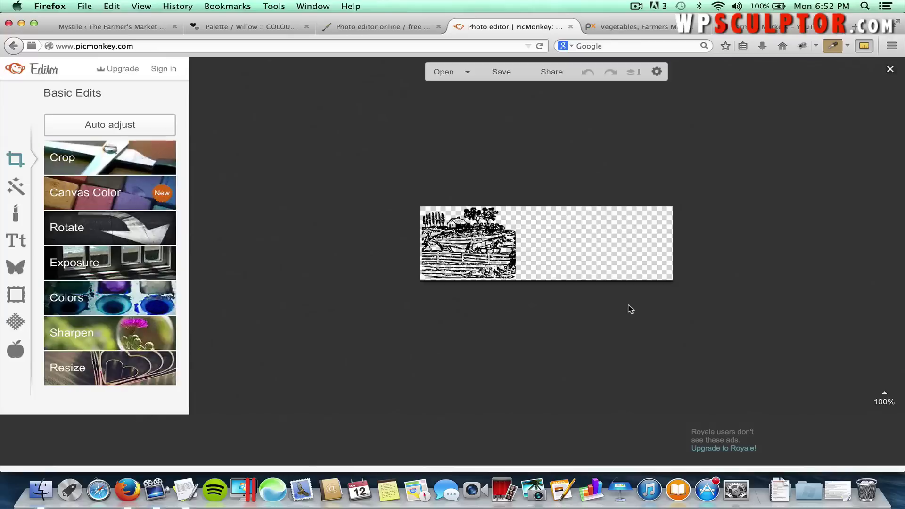
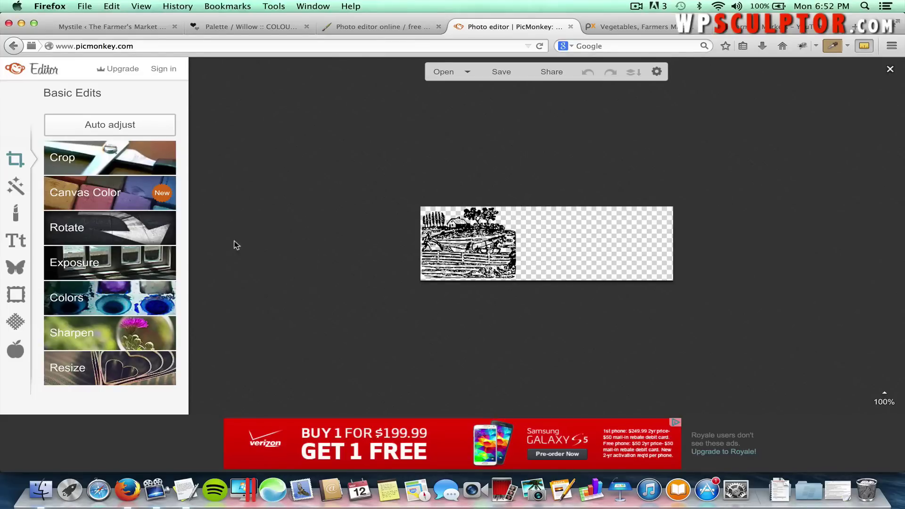
Add an enlarged text box reading 'The' along the banner's top, right of the farm illustration.
left_click(12, 242)
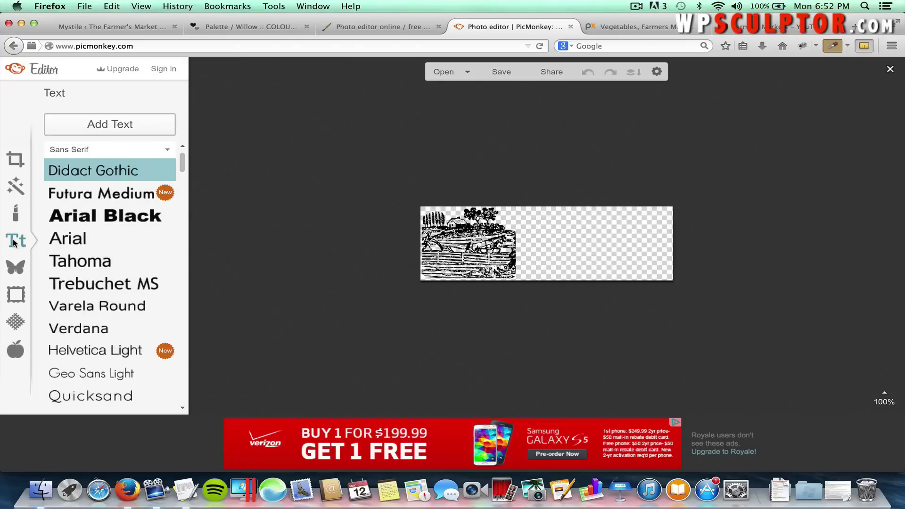
left_click(108, 124)
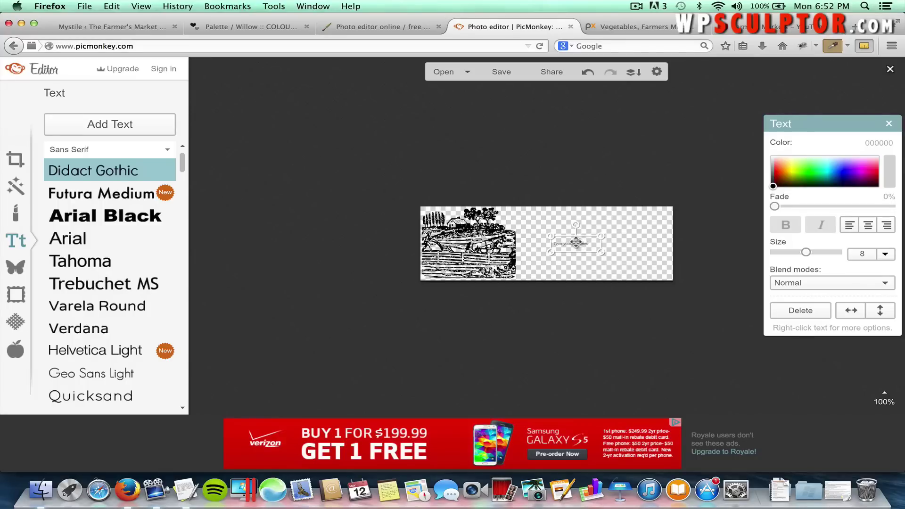
left_click_drag(576, 242, 542, 213)
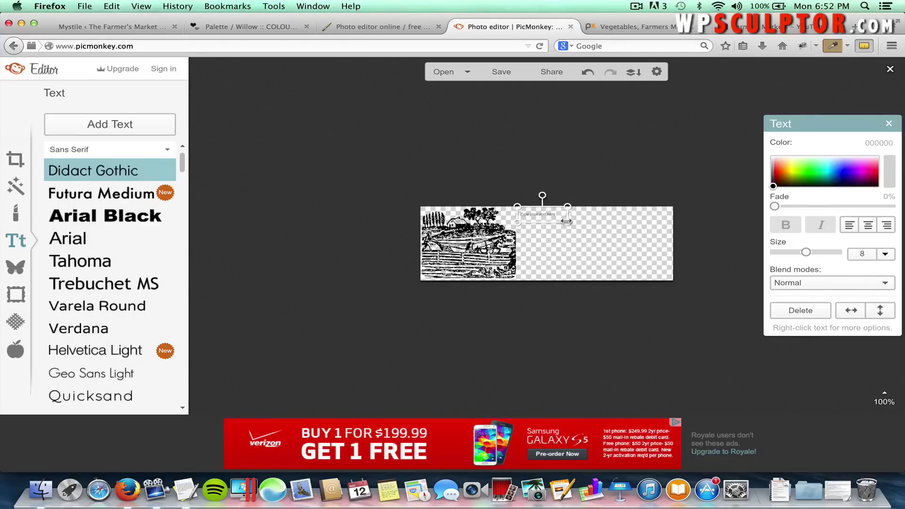
left_click_drag(570, 224, 649, 234)
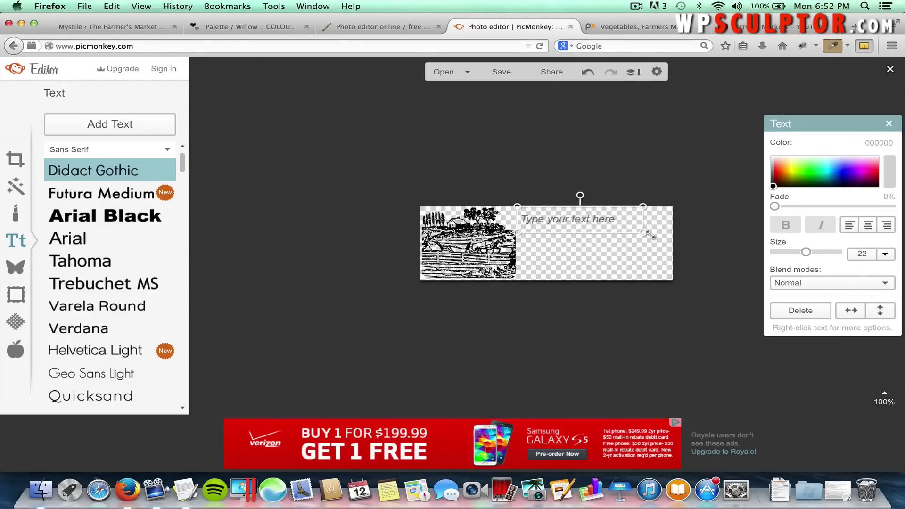
left_click(579, 220)
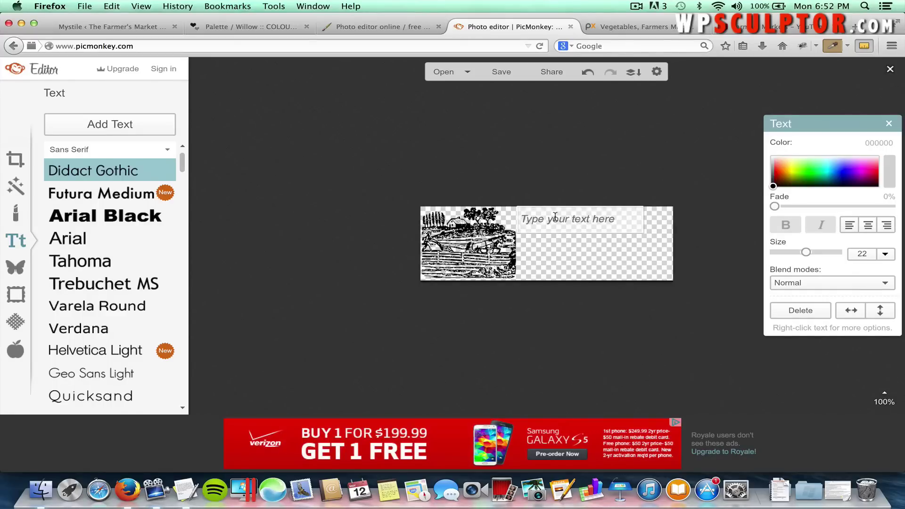
type("The")
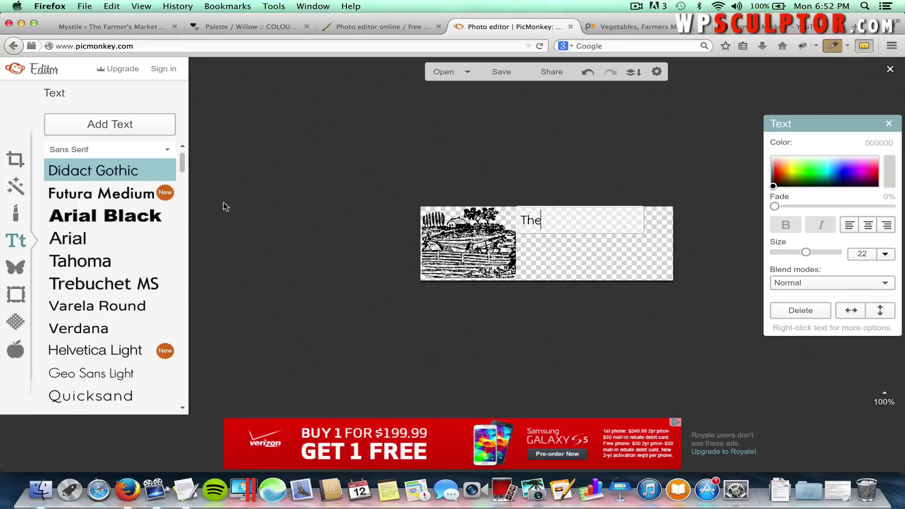
left_click_drag(187, 171, 183, 209)
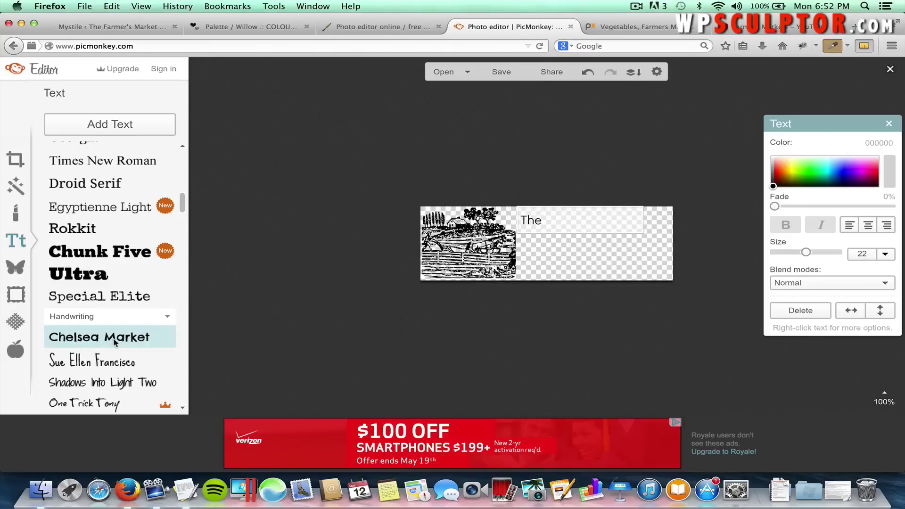
left_click(504, 324)
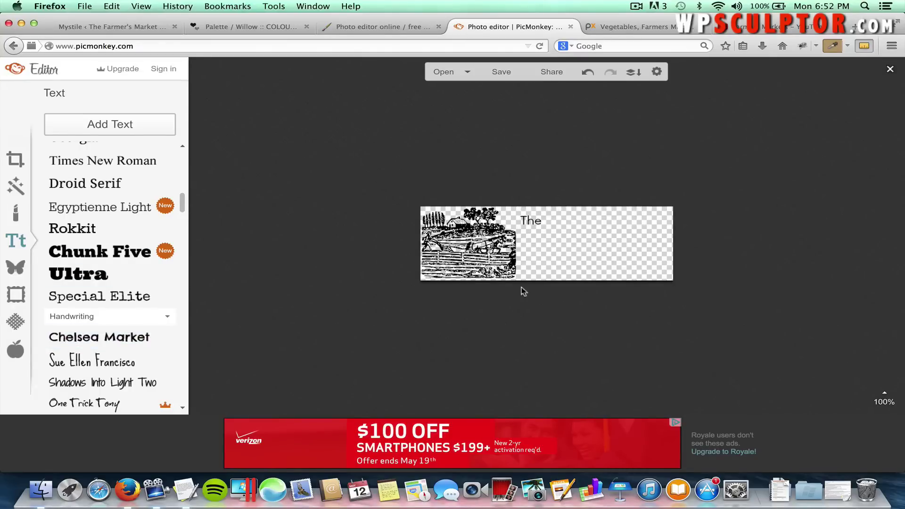
left_click(531, 222)
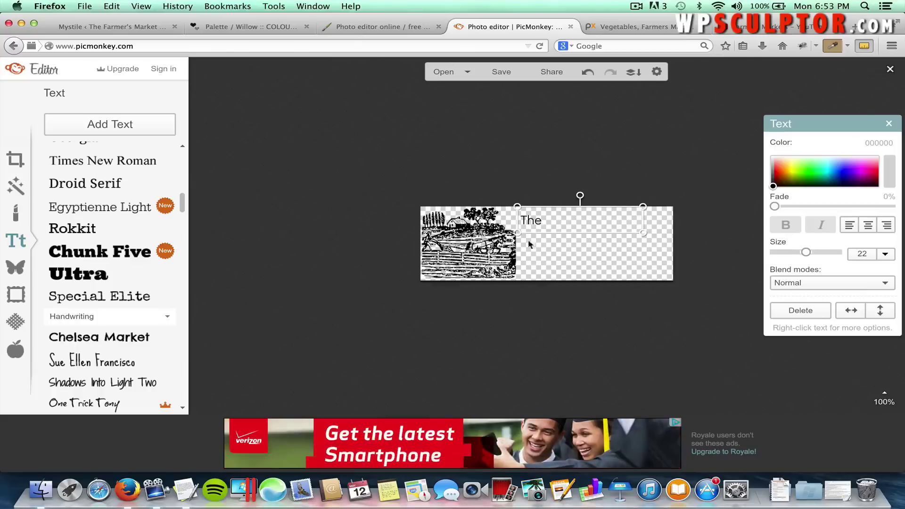
left_click(530, 301)
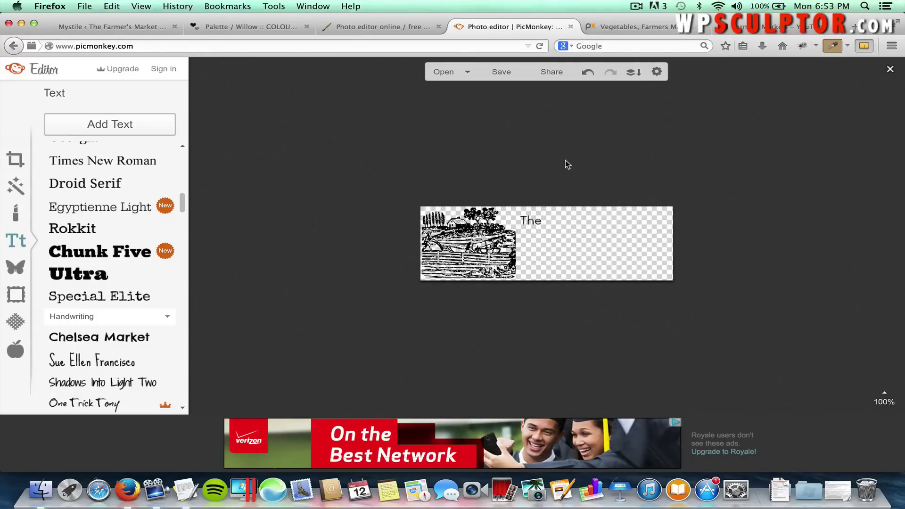
left_click(534, 219)
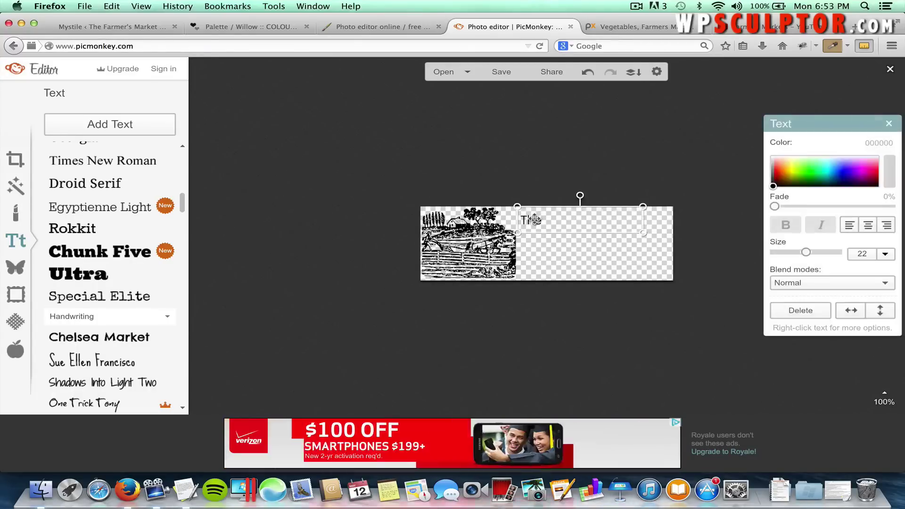
Set 'The' to the Chelsea Market font at size 44.
left_click(128, 338)
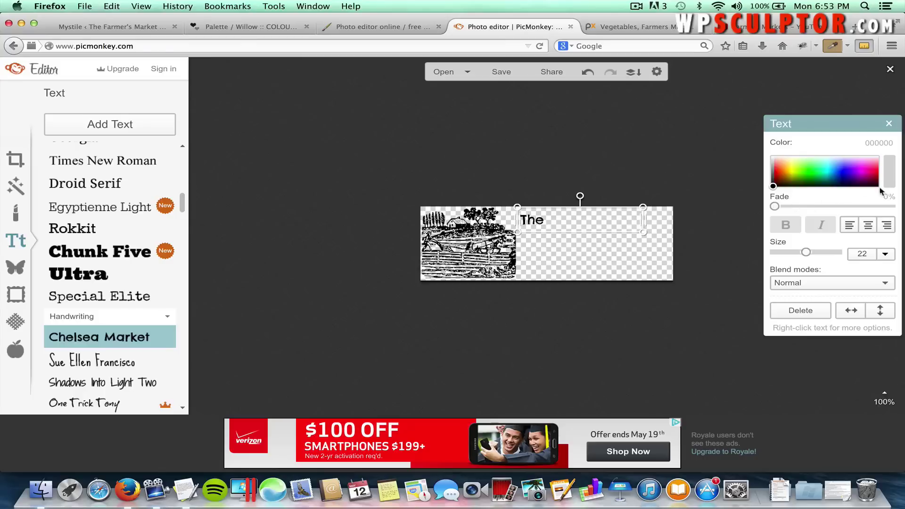
left_click(885, 254)
left_click_drag(891, 285, 891, 306)
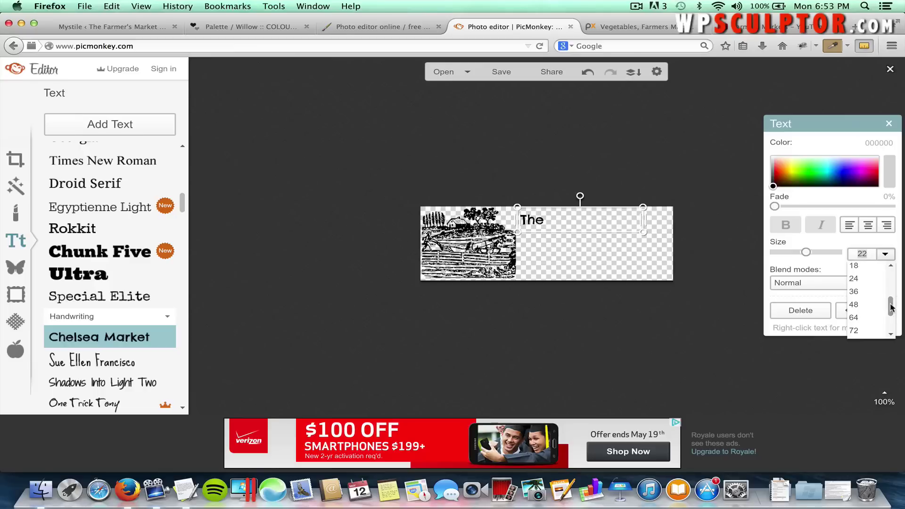
left_click(860, 252)
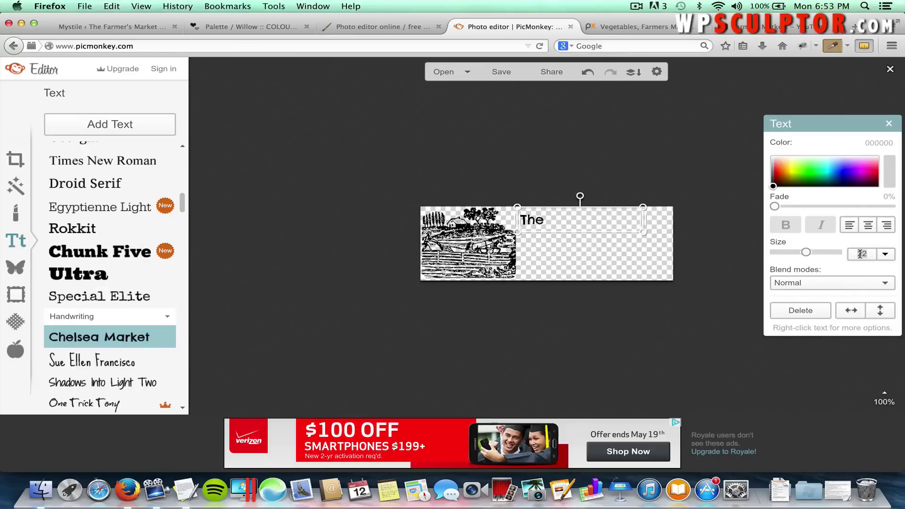
left_click(860, 253)
type("44")
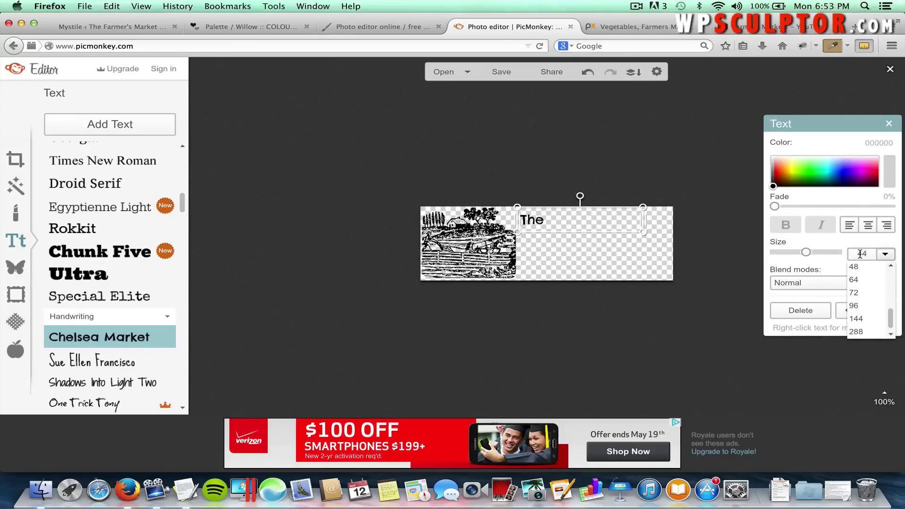
key("Return")
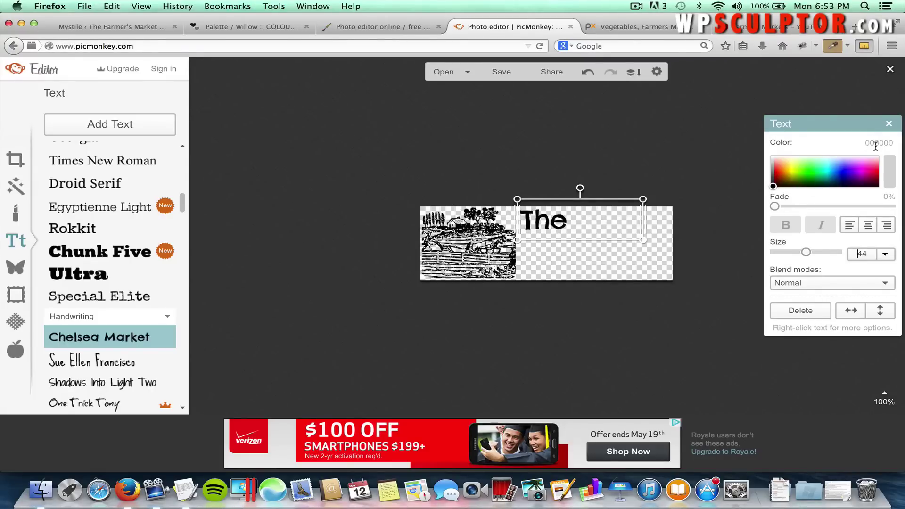
Colour 'The' orange-red ff4800 and move it further right along the top.
left_click(878, 140)
type("ff4800")
key("Return")
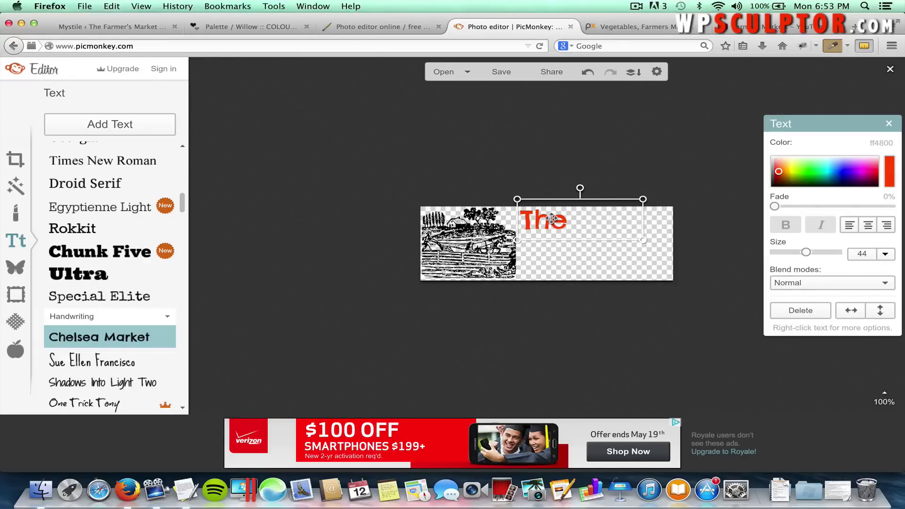
left_click_drag(551, 218, 586, 216)
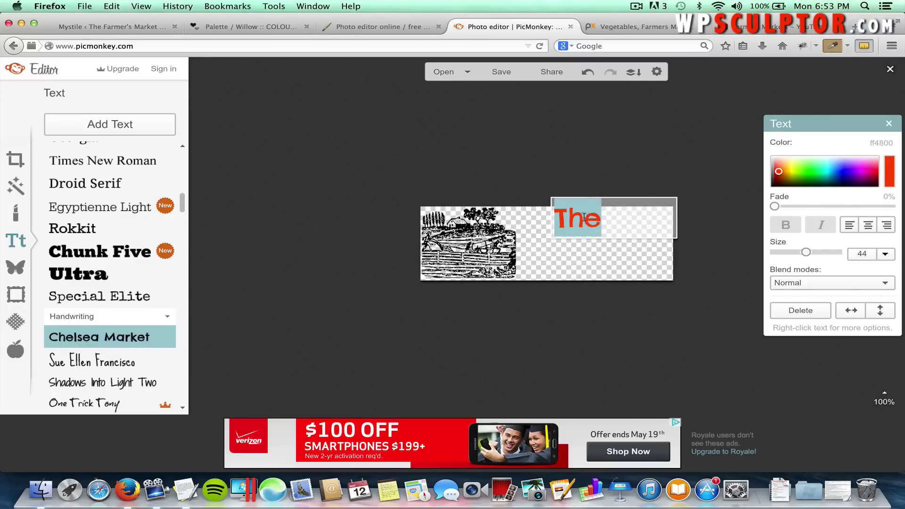
left_click(534, 149)
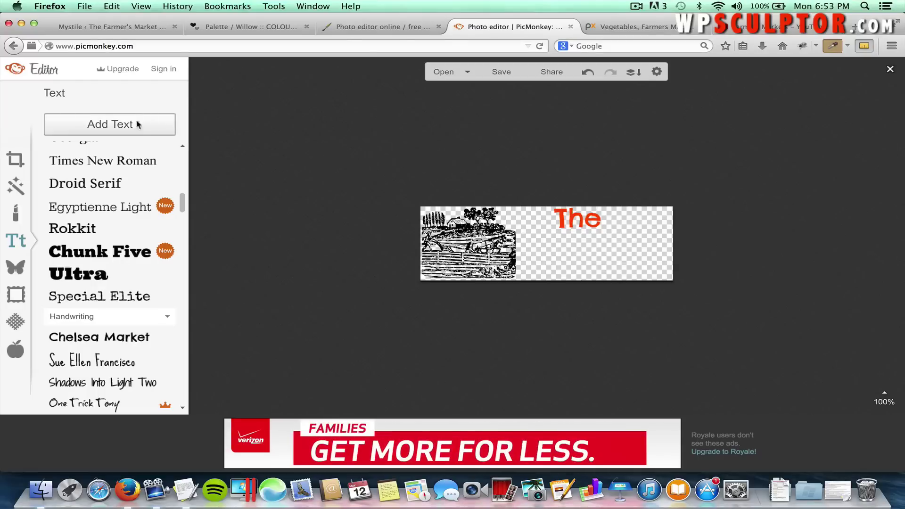
Add a second text box reading 'Farmer's' below 'The'.
left_click(90, 126)
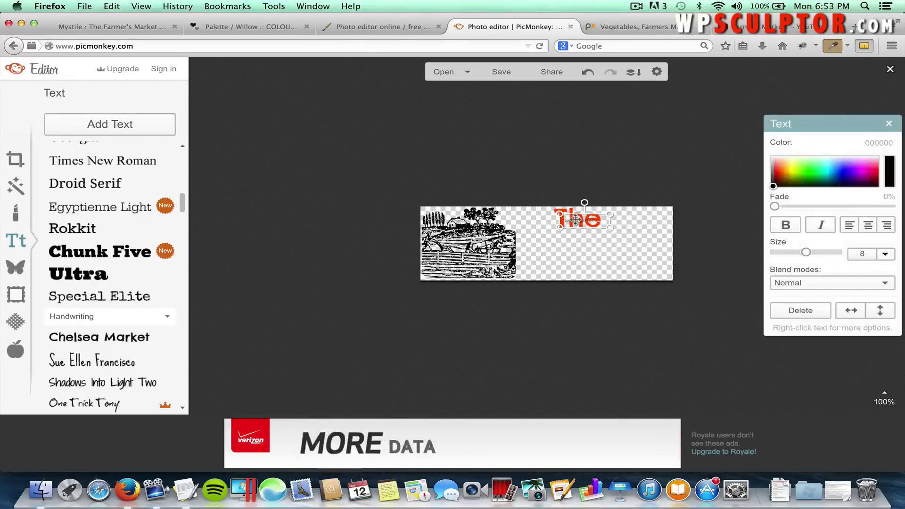
left_click_drag(548, 237, 660, 258)
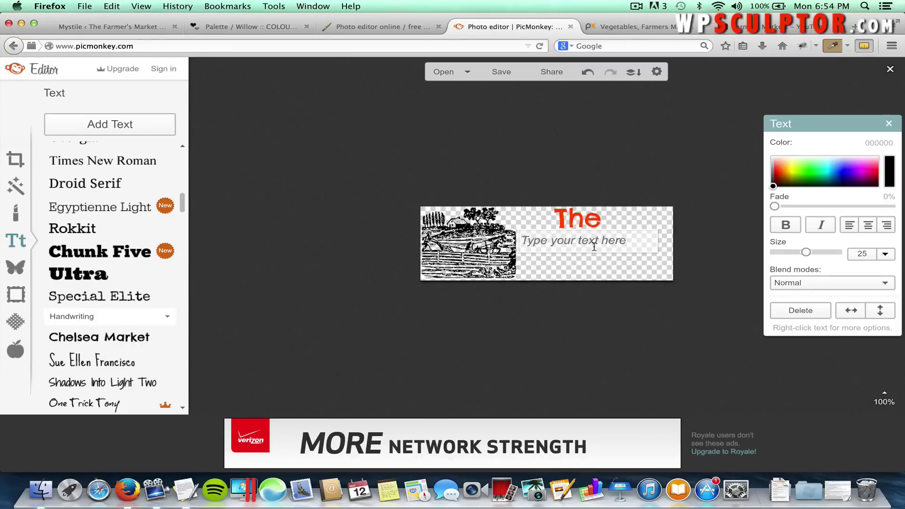
type("Farme")
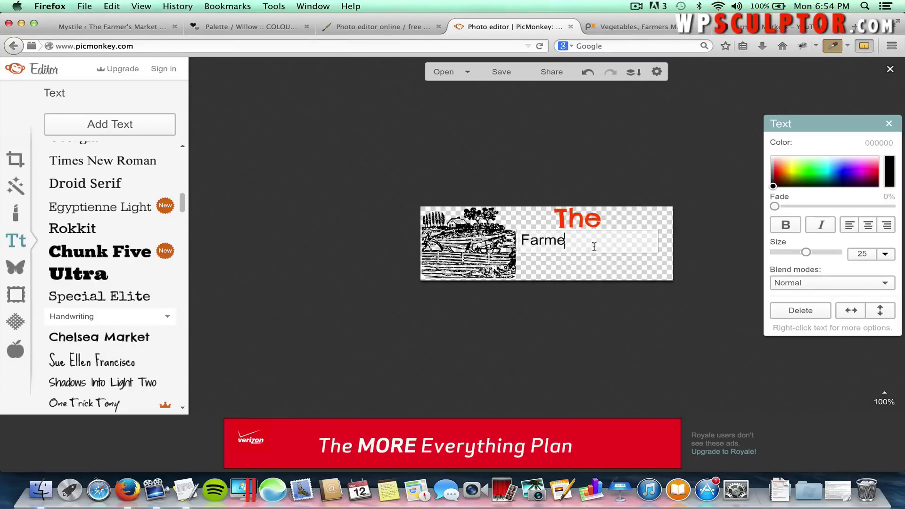
type("r's")
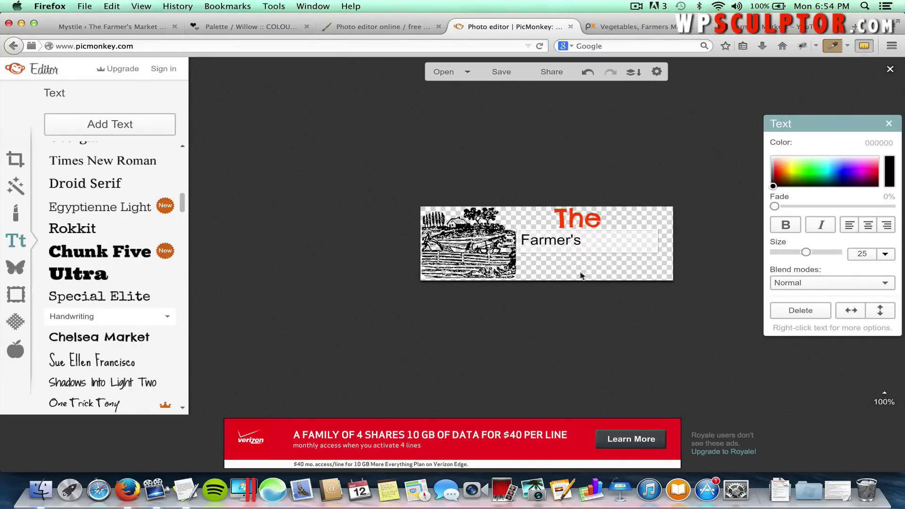
left_click(565, 339)
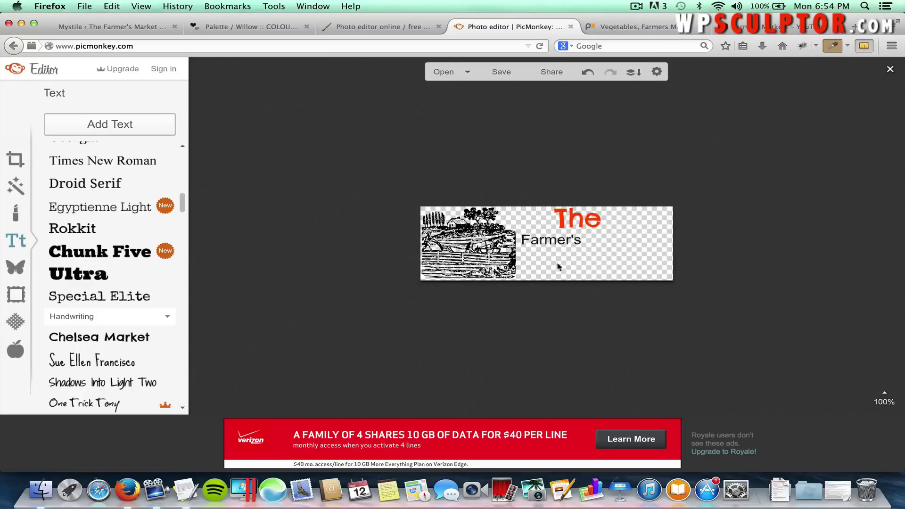
Set 'Farmer's' to the Chelsea Market font at size 44.
left_click(557, 241)
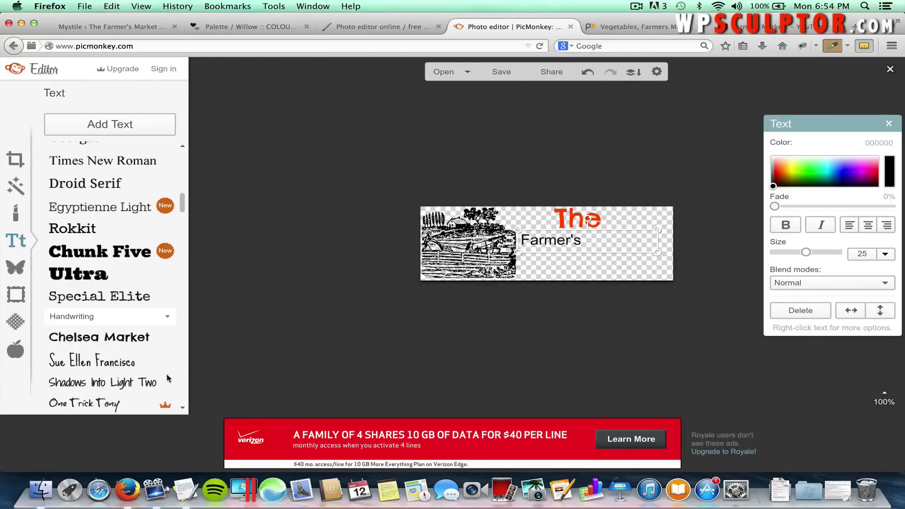
left_click(126, 338)
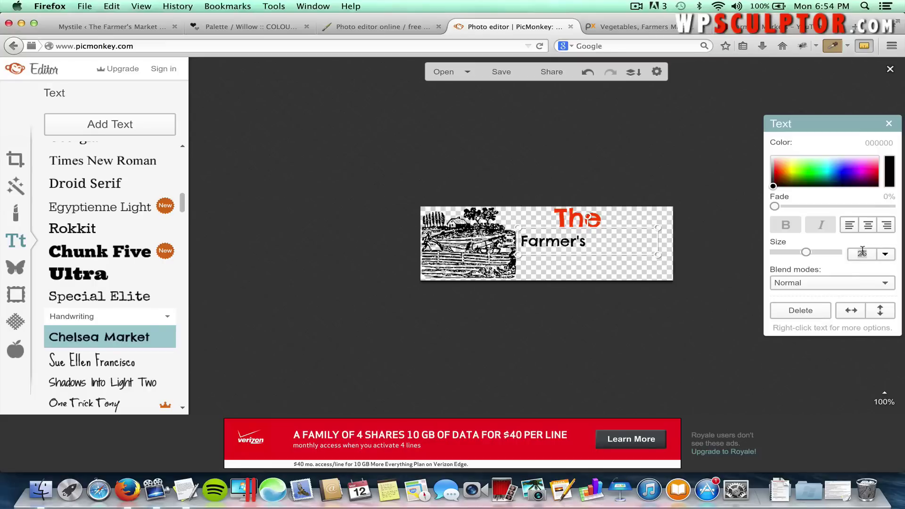
type("44")
key("Return")
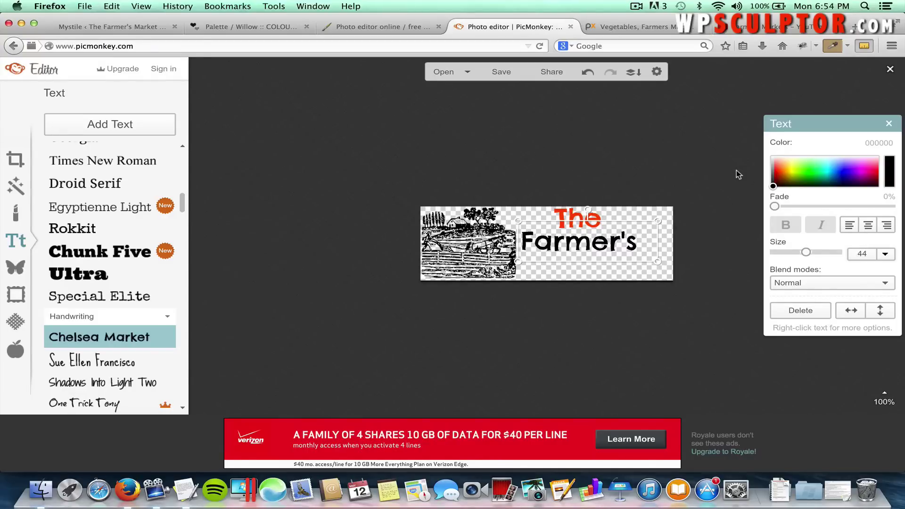
Copy the teal hex code 4AA2AC from the COLOURlovers Willow palette.
left_click(249, 32)
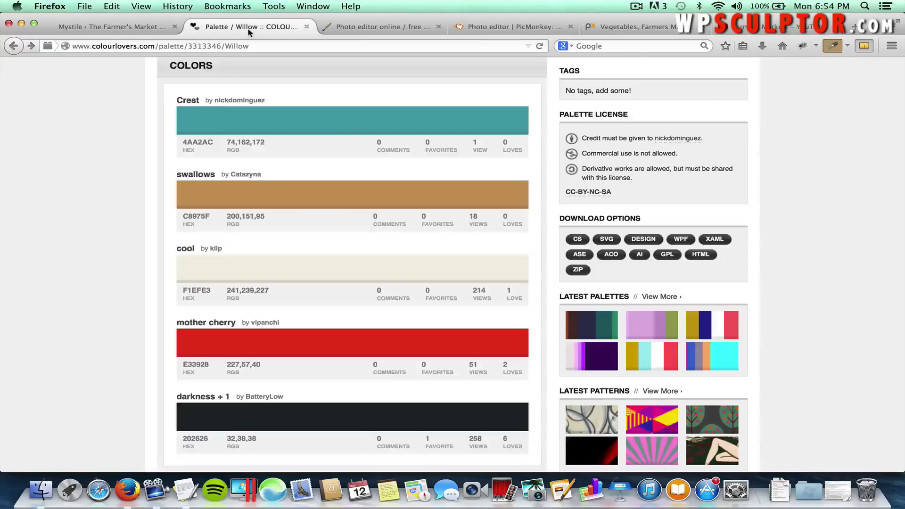
double_click(198, 140)
right_click(203, 141)
left_click(219, 150)
left_click(347, 26)
left_click(486, 23)
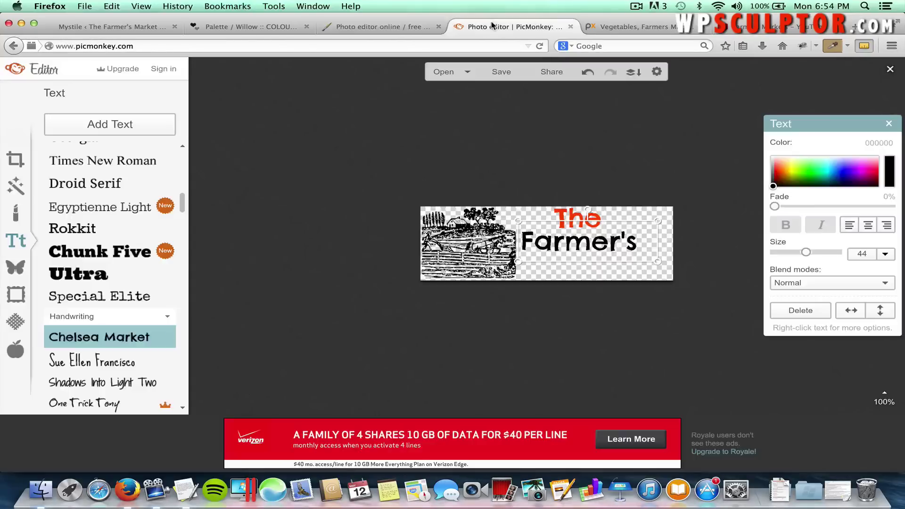
Paste 4AA2AC as the colour of 'Farmer's' and deselect it.
left_click(872, 143)
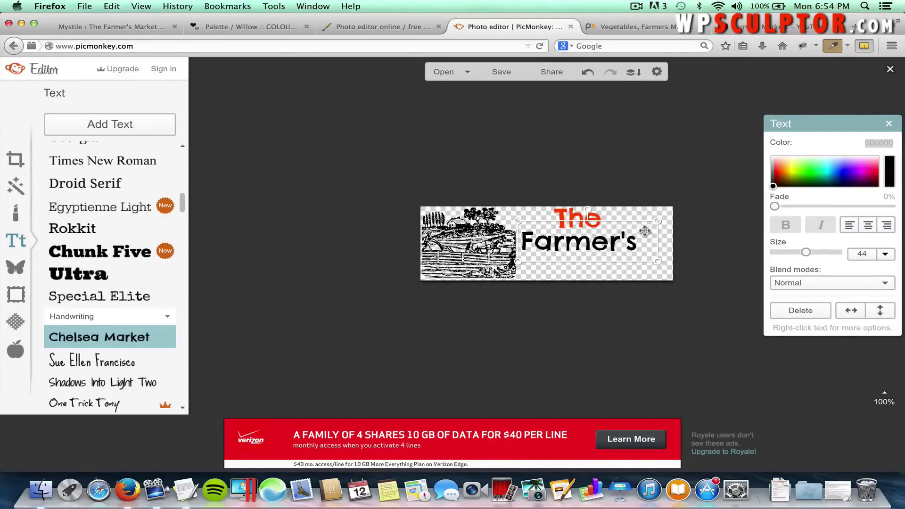
right_click(875, 139)
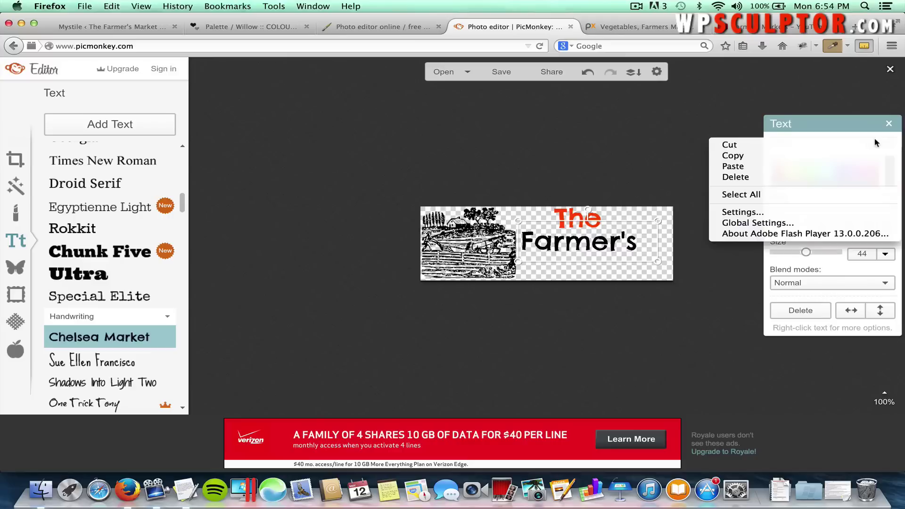
left_click(862, 167)
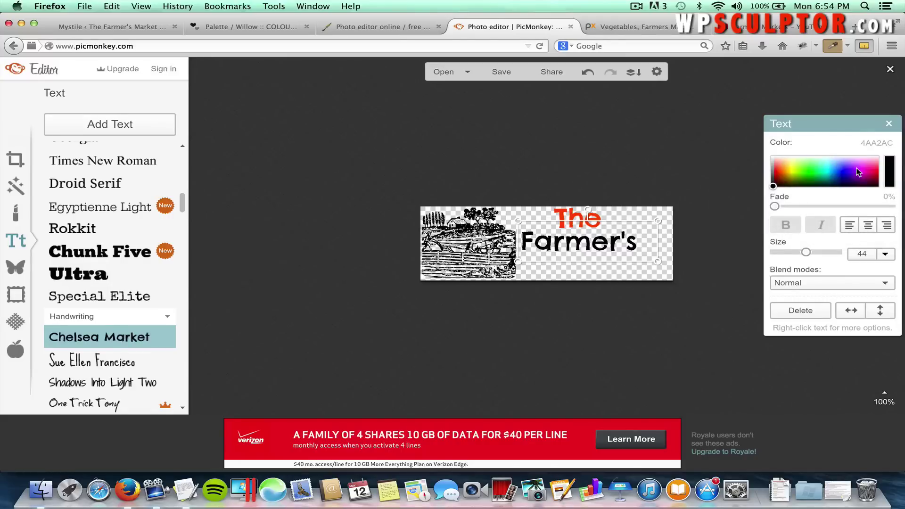
key("Return")
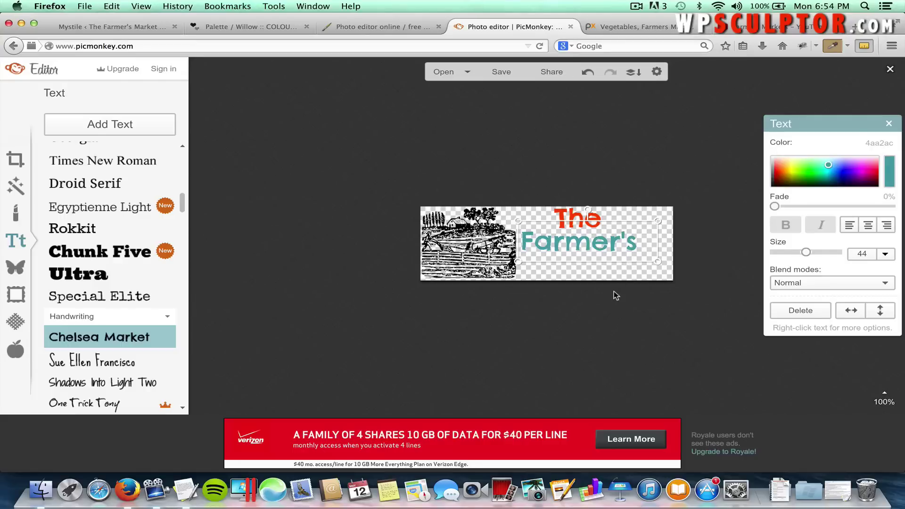
left_click(613, 287)
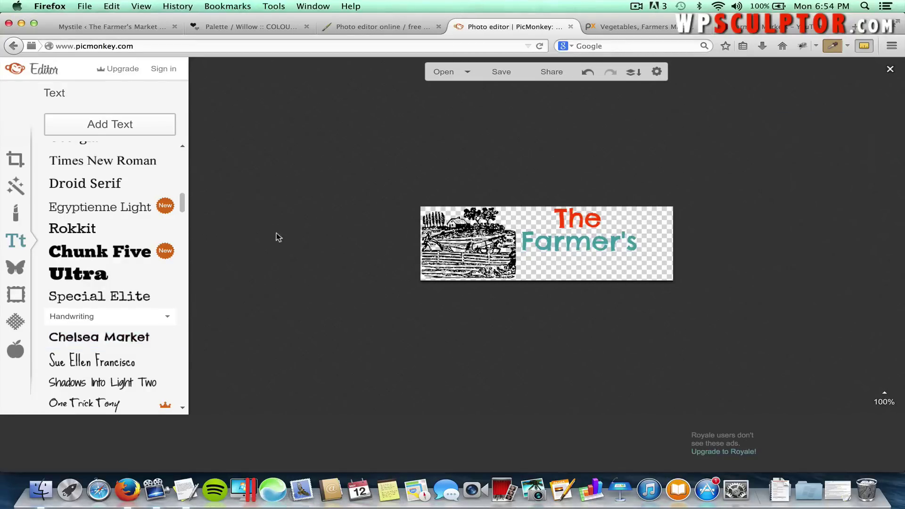
Add a third text box reading 'Market' below 'Farmer's'.
left_click(121, 126)
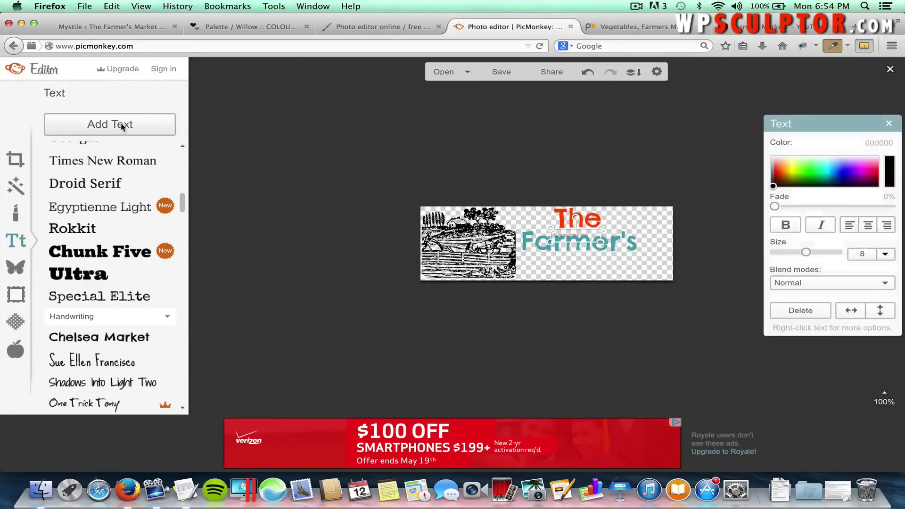
left_click_drag(558, 238, 648, 280)
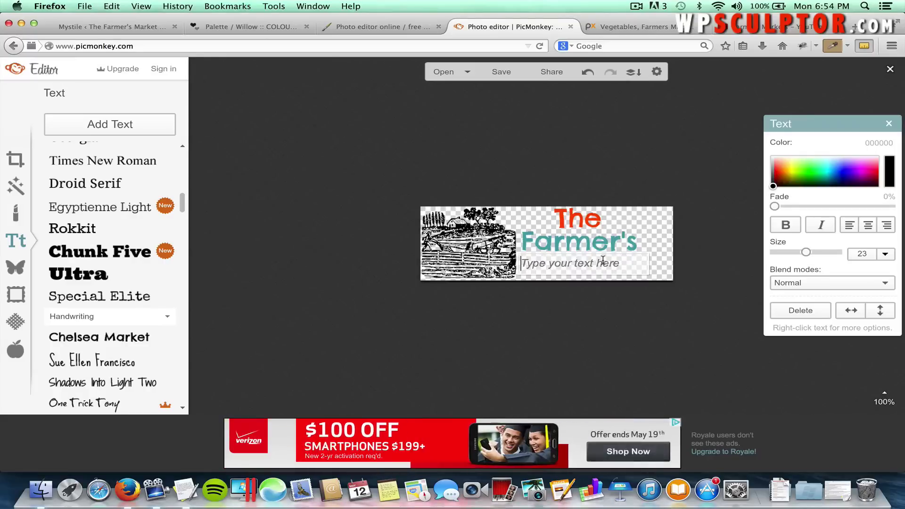
type("Market")
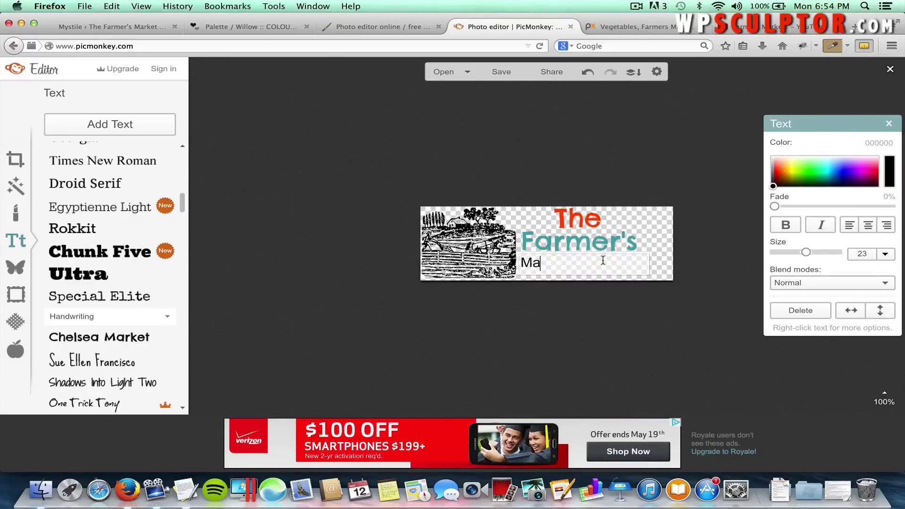
left_click(545, 306)
Set 'Market' to the Chelsea Market font at size 44.
left_click(544, 265)
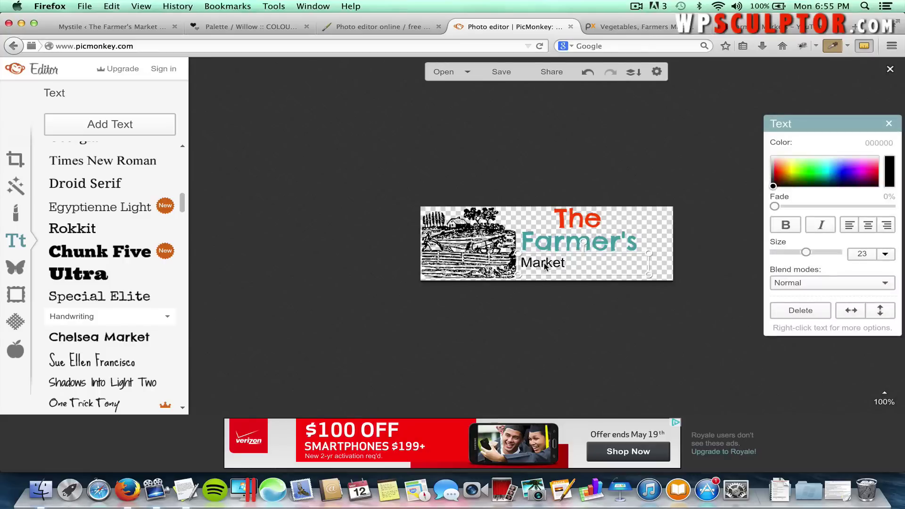
left_click(124, 339)
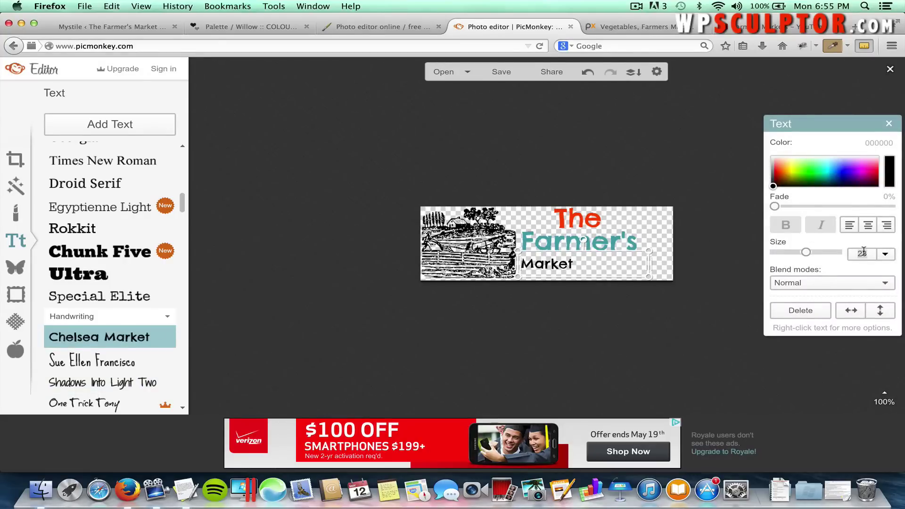
type("44")
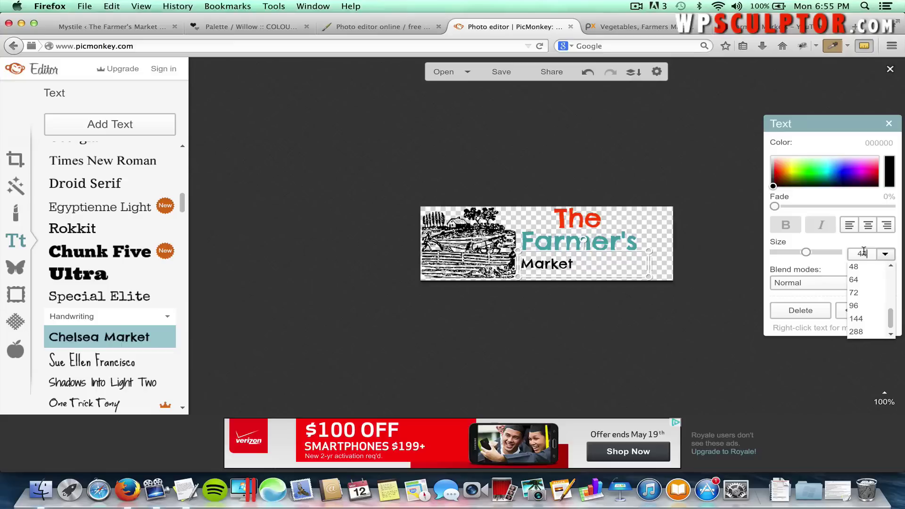
key("Return")
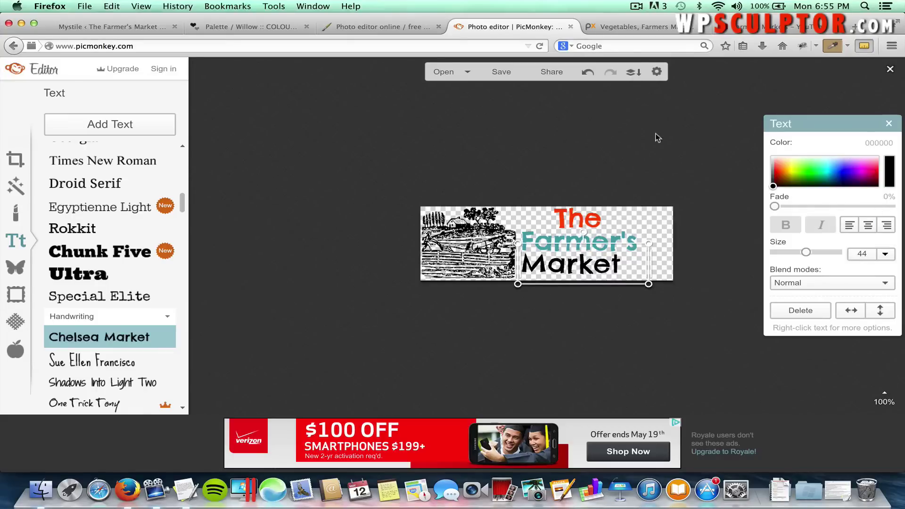
Copy the tan hex code C8975F from the Willow palette page.
left_click(254, 27)
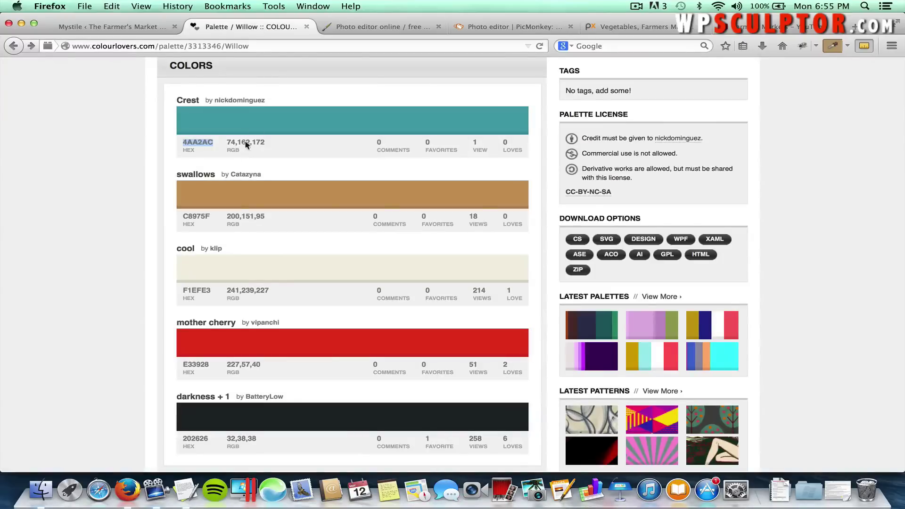
double_click(203, 213)
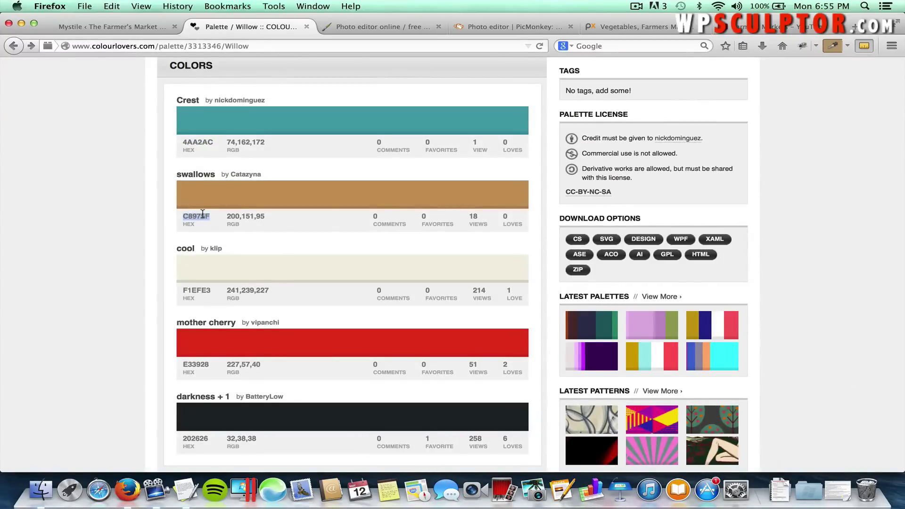
right_click(203, 215)
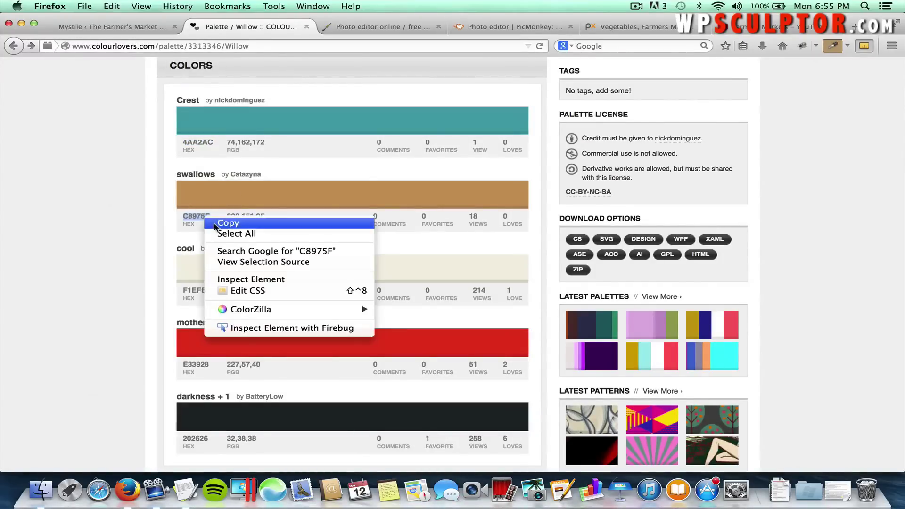
left_click(217, 224)
left_click(344, 27)
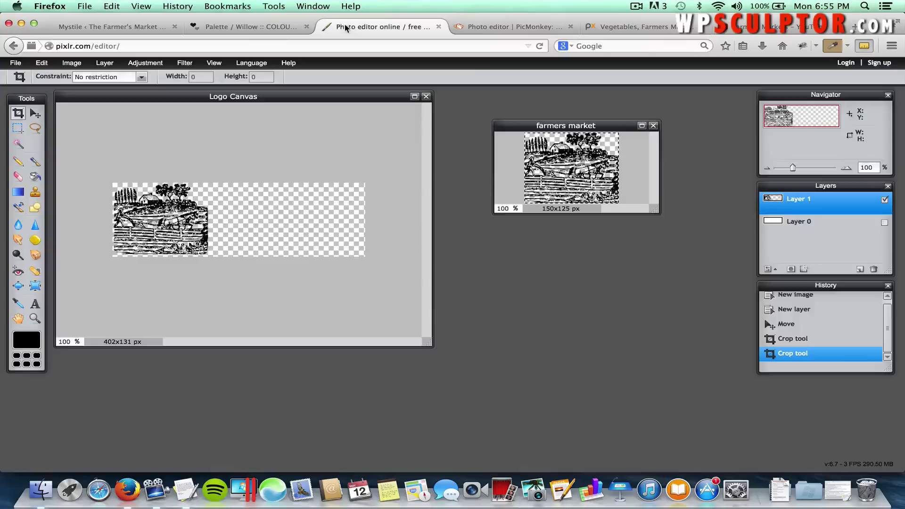
left_click(500, 27)
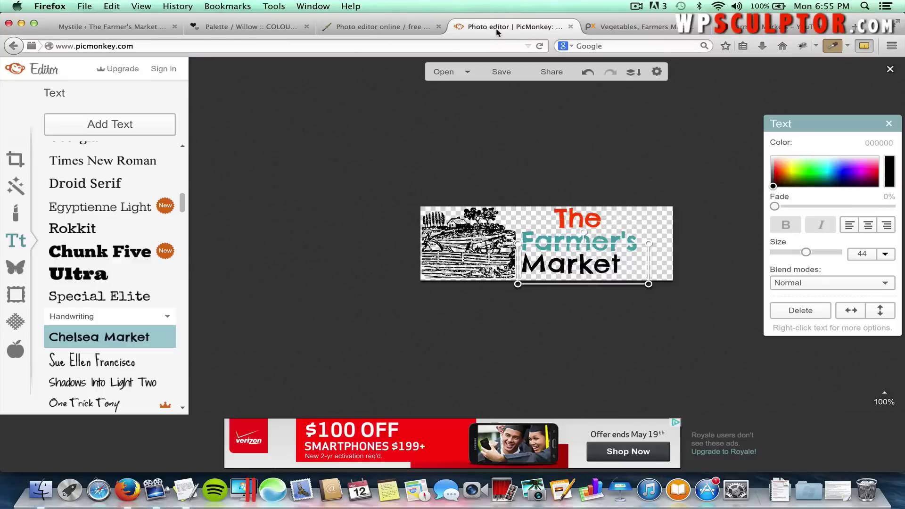
Paste C8975F as the colour of 'Market' and deselect it.
double_click(872, 143)
right_click(873, 143)
left_click(832, 168)
left_click(692, 149)
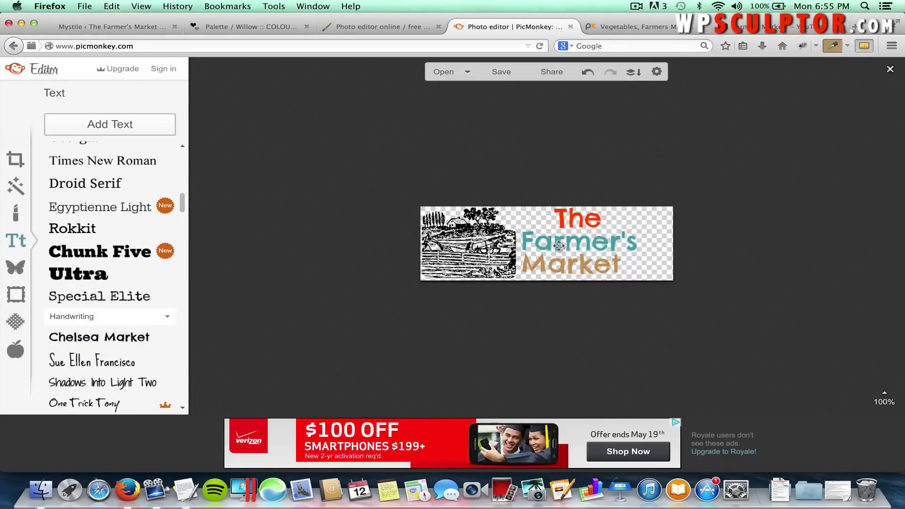
Nudge 'The', 'Farmer's' and 'Market' a few pixels left or right so the lines align.
left_click(587, 245)
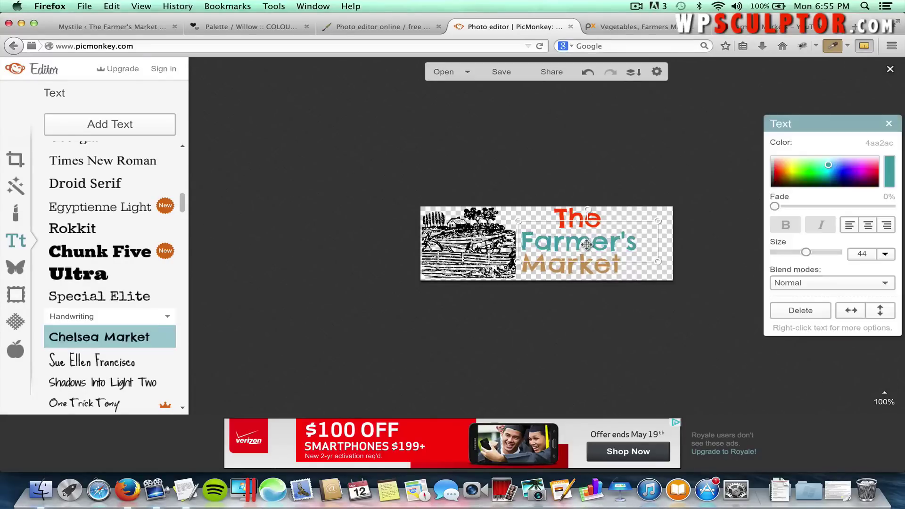
left_click_drag(586, 244, 584, 244)
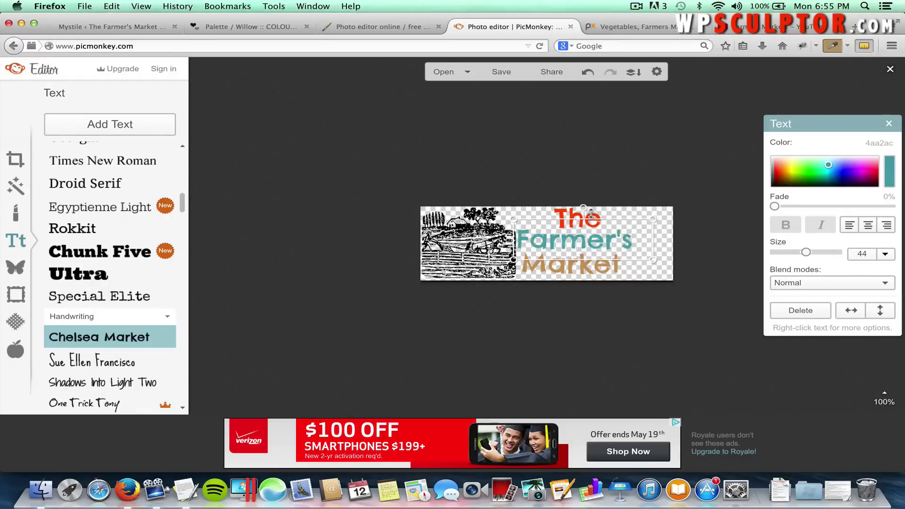
left_click(589, 268)
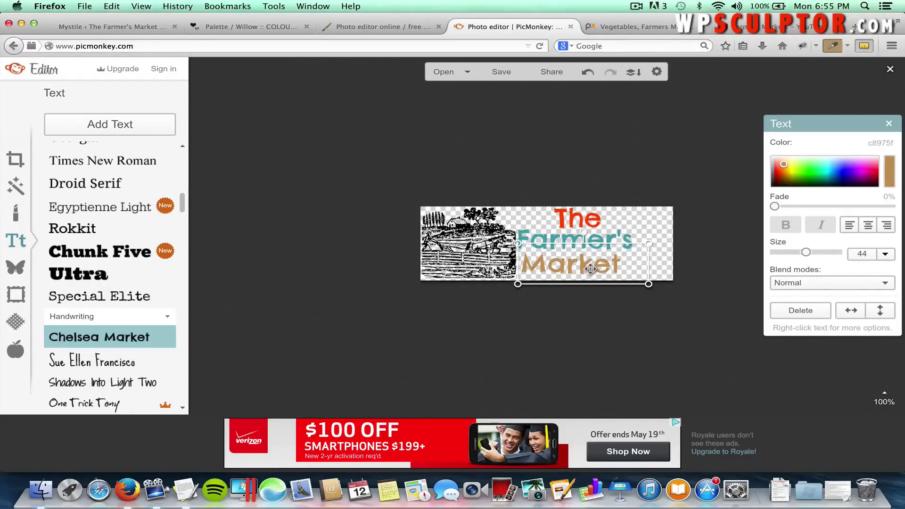
left_click_drag(589, 268, 596, 269)
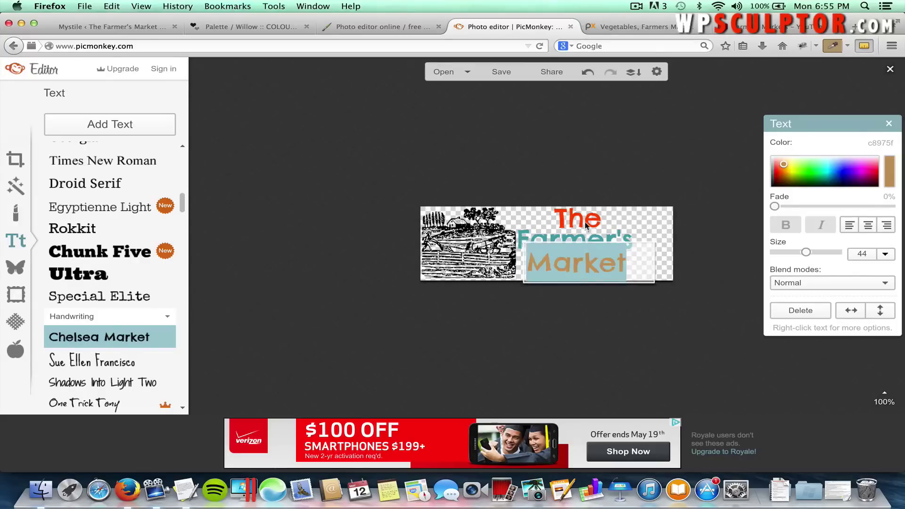
left_click_drag(572, 220, 566, 219)
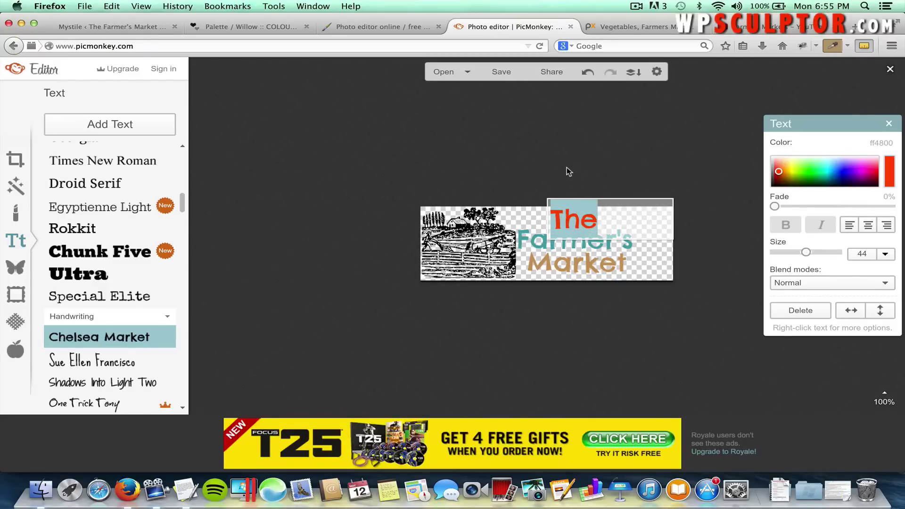
left_click(567, 168)
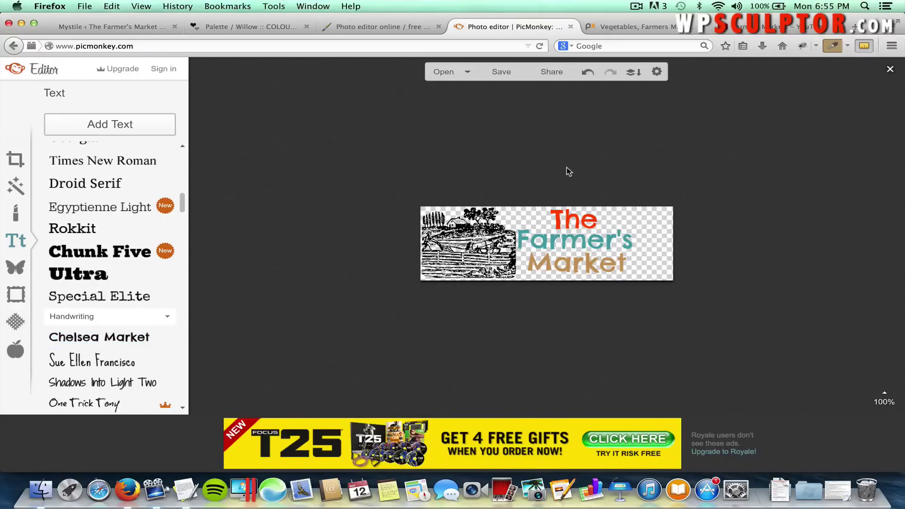
left_click(577, 263)
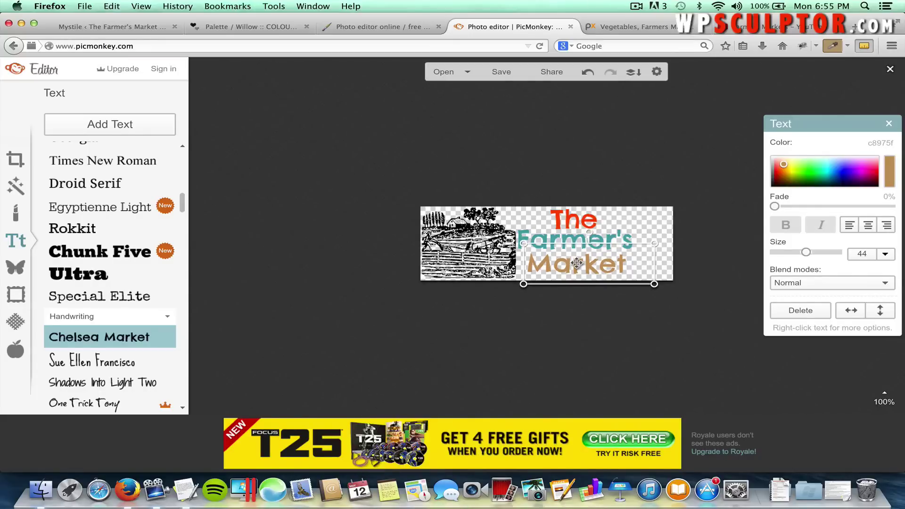
left_click(638, 188)
left_click(606, 233)
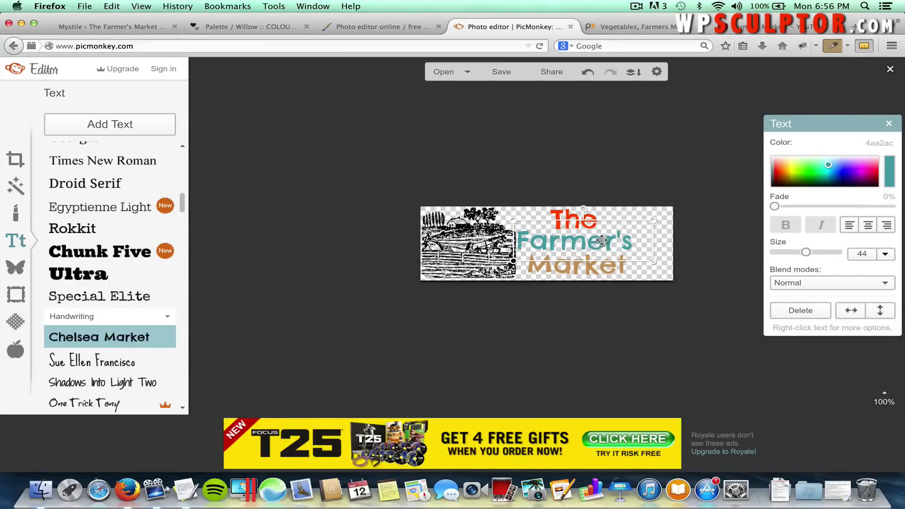
left_click_drag(602, 240, 602, 240)
left_click(601, 185)
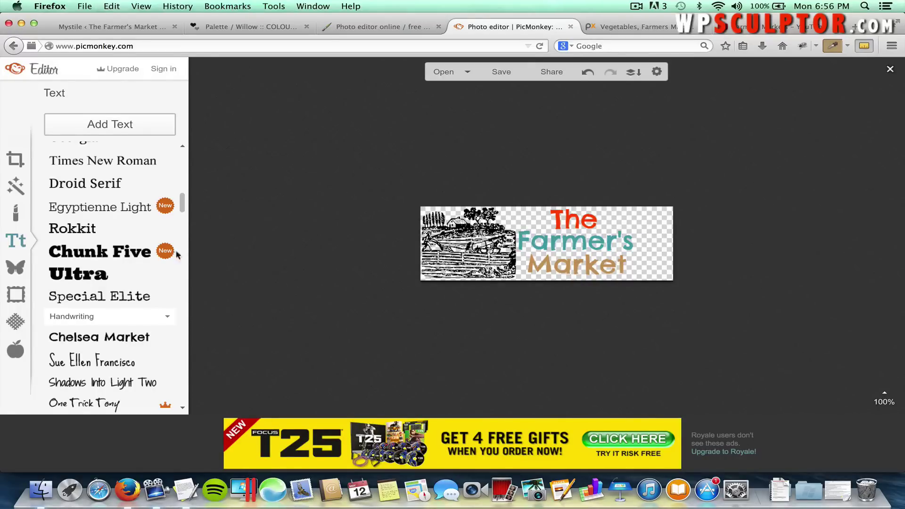
Crop the logo to 342 x 131 around the artwork and text, removing the empty right strip.
left_click(16, 160)
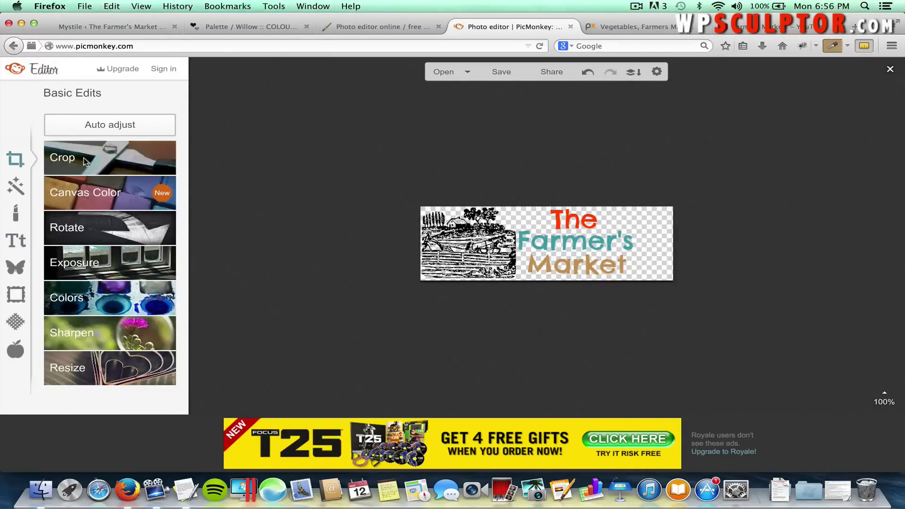
left_click(93, 161)
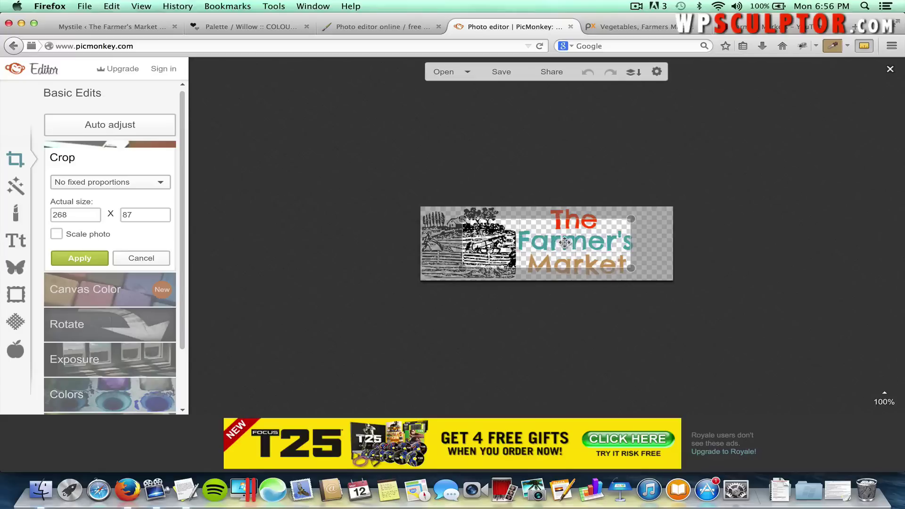
left_click_drag(576, 243, 526, 221)
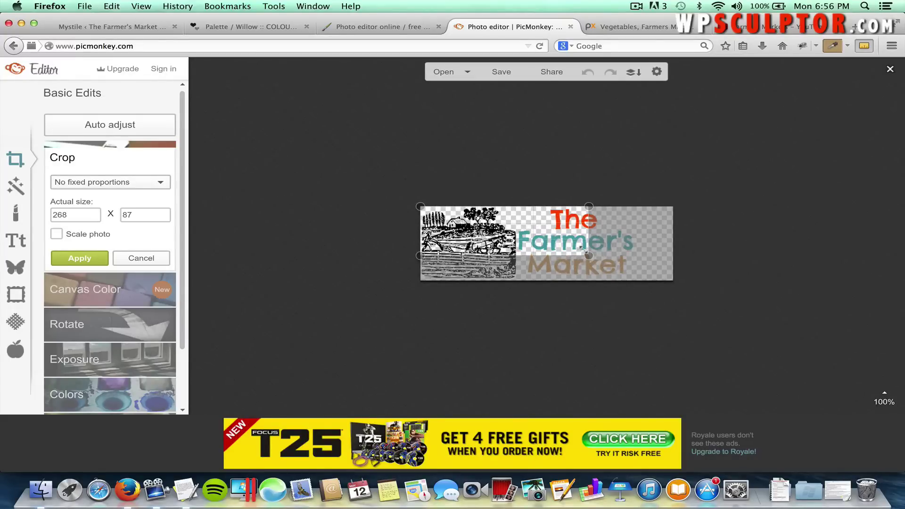
left_click_drag(588, 256, 634, 290)
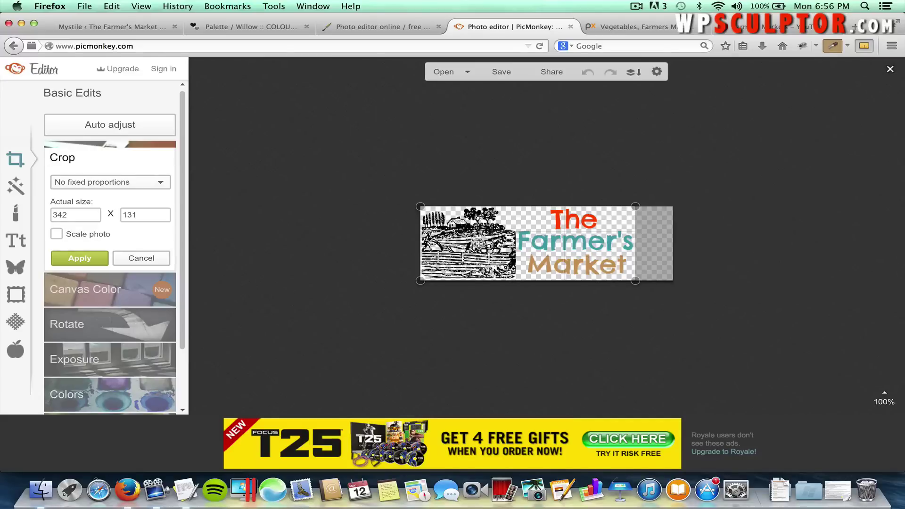
left_click(90, 259)
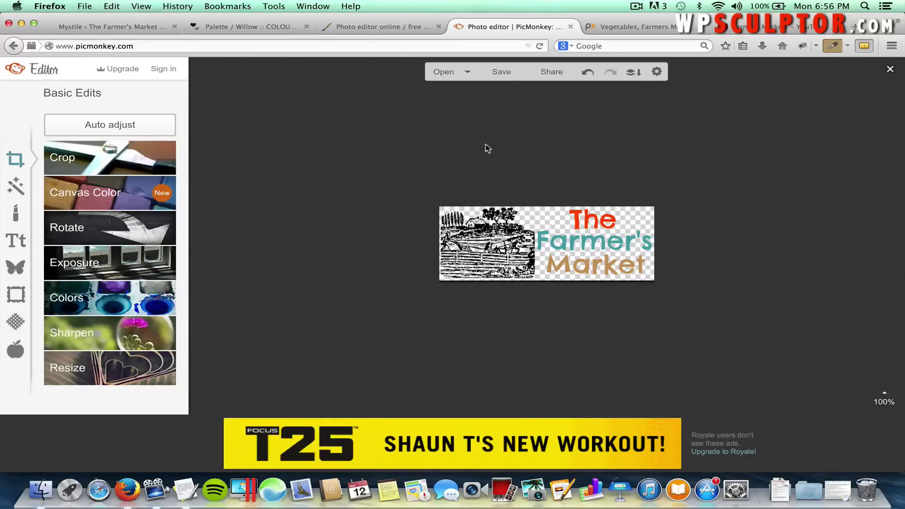
Save the logo as a PNG named 'Farmer's Market Logo' on the Desktop.
left_click(506, 77)
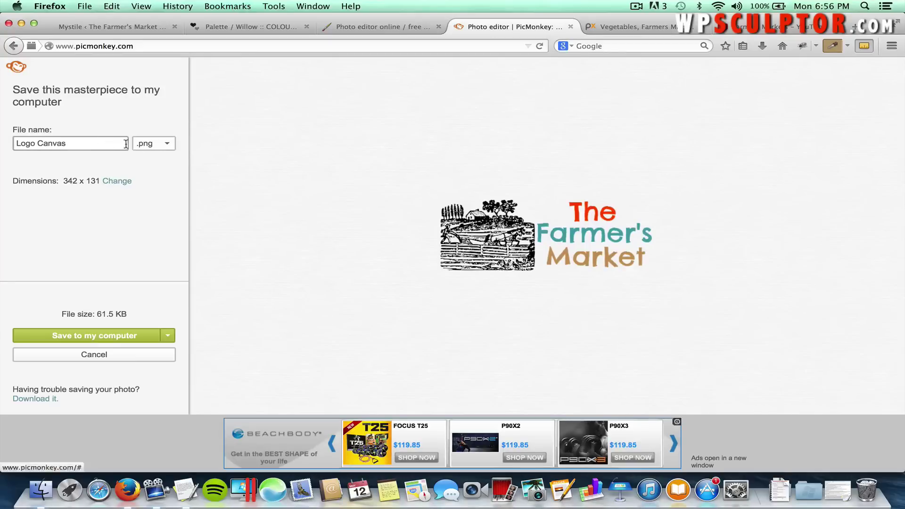
left_click(170, 146)
left_click(169, 145)
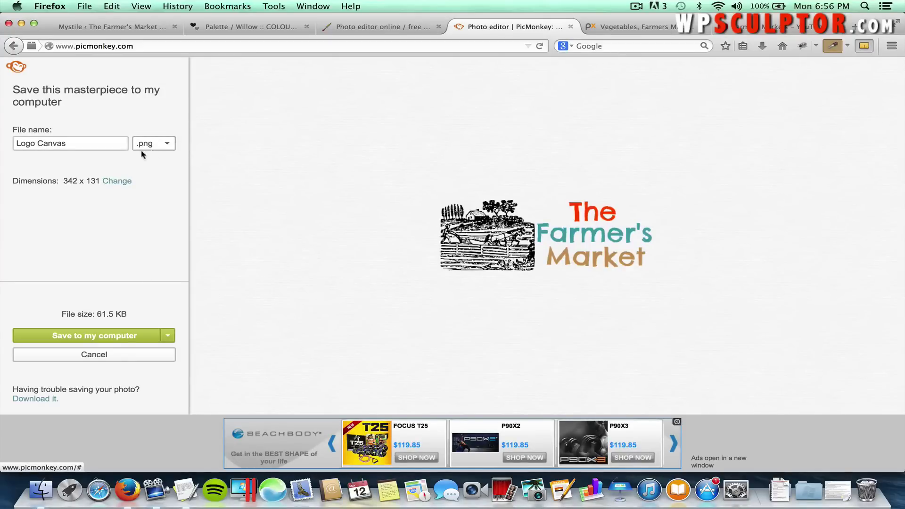
left_click(117, 337)
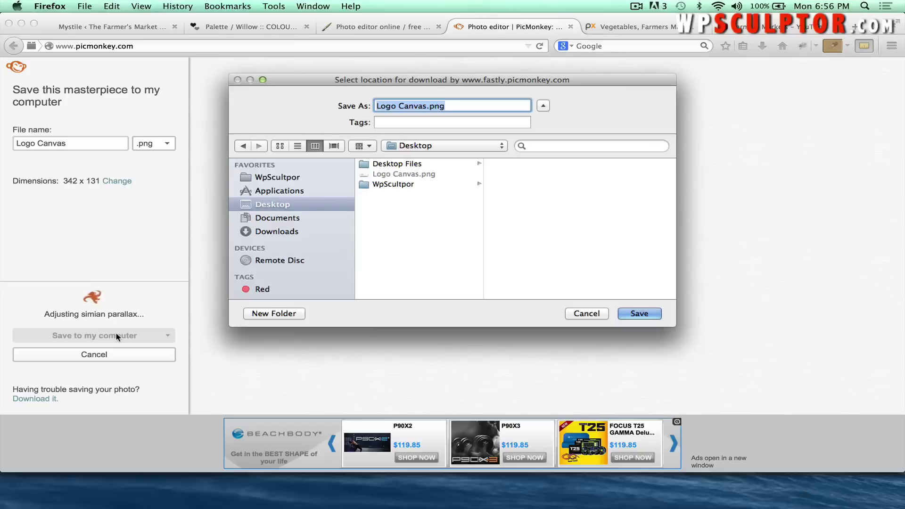
key("Right")
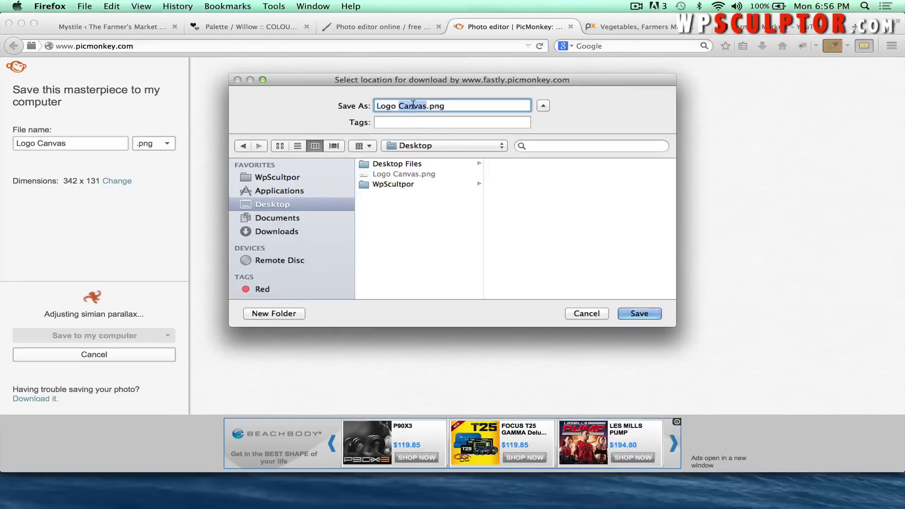
key("BackSpace")
key("BackSpace")
key("BackSpace")
key("BackSpace")
key("BackSpace")
key("BackSpace")
key("BackSpace")
key("BackSpace")
key("BackSpace")
key("BackSpace")
key("BackSpace")
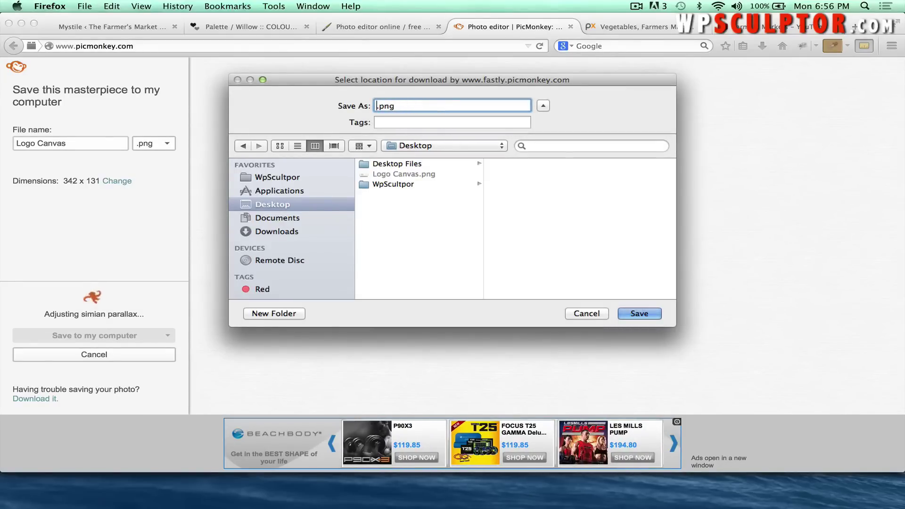
type("Farmer")
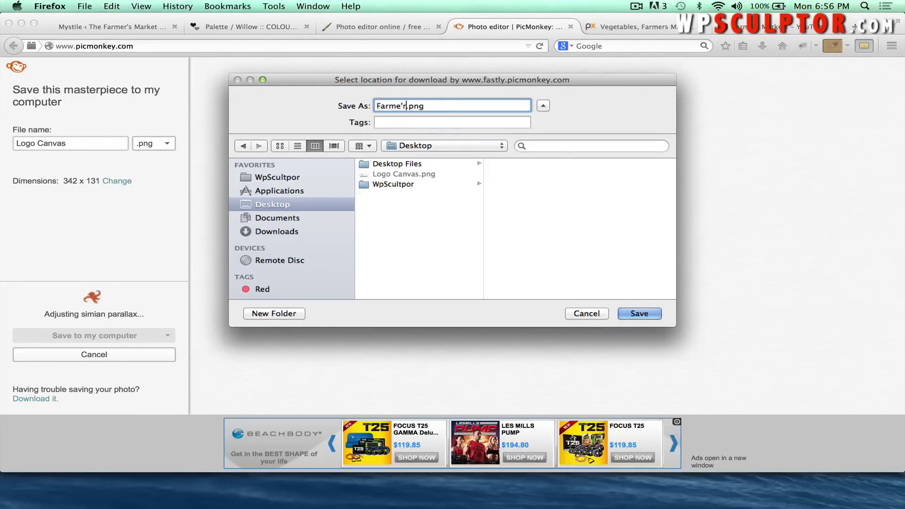
type("'s Market Logo")
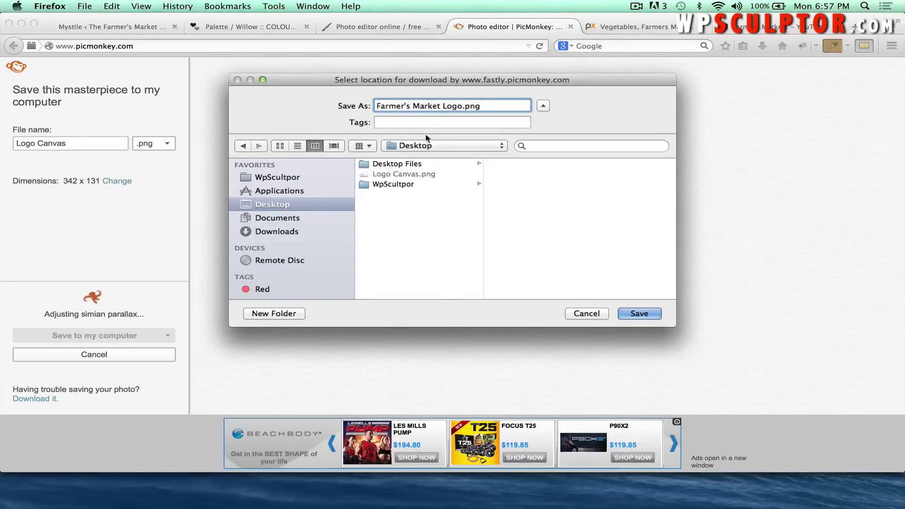
left_click(632, 314)
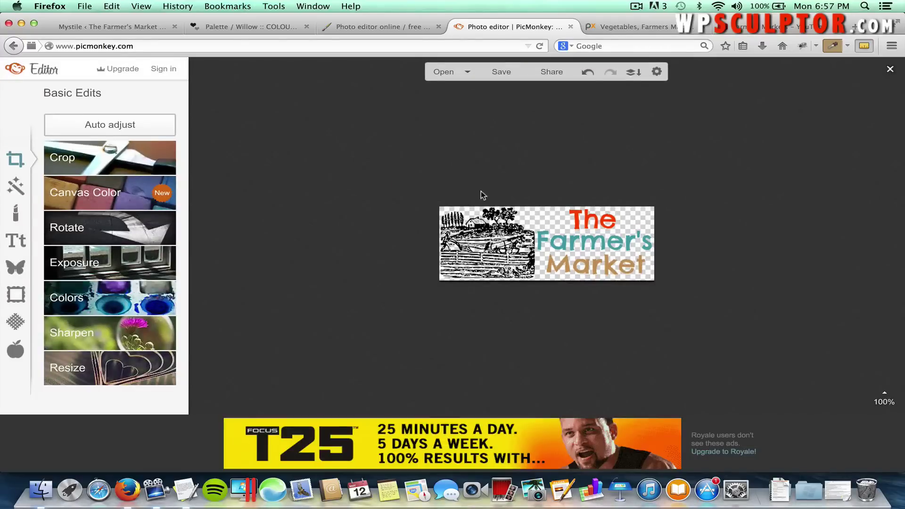
Upload Farmer's Market Logo.png from the Desktop as the Mystile custom logo.
left_click(134, 27)
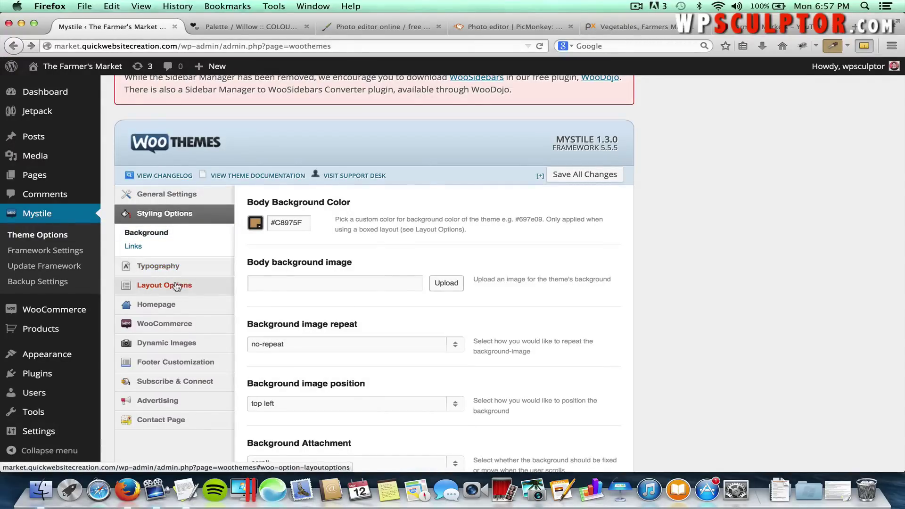
left_click(175, 196)
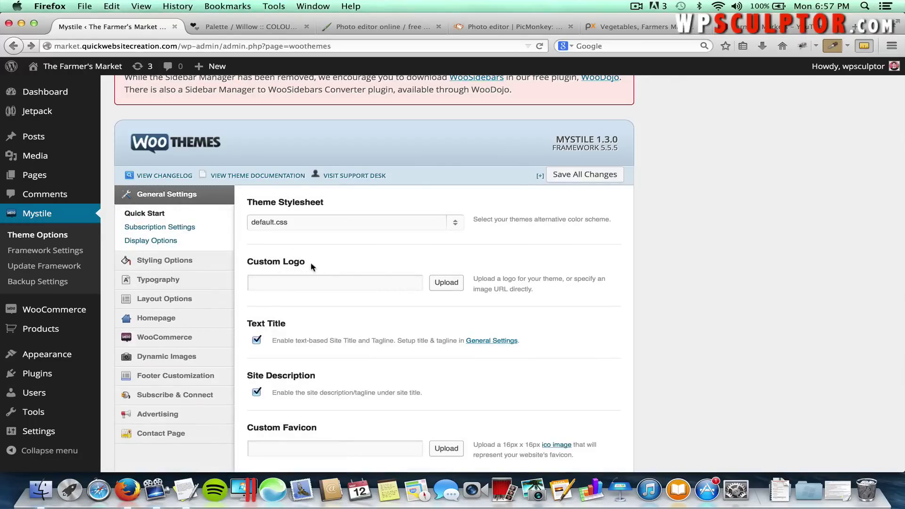
left_click(430, 282)
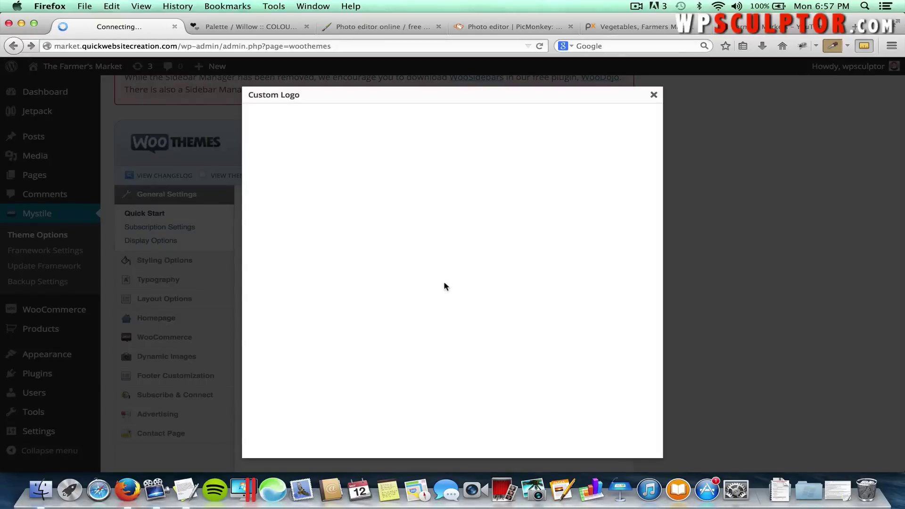
left_click(452, 240)
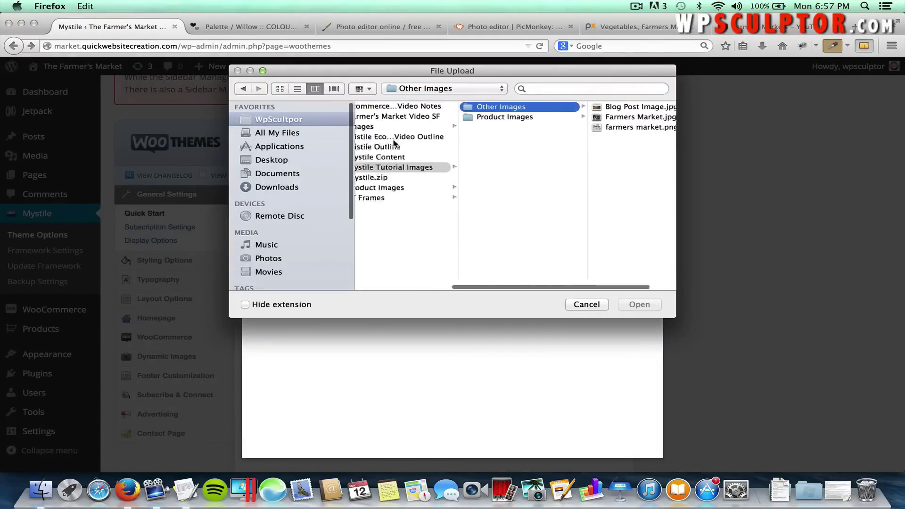
left_click(267, 163)
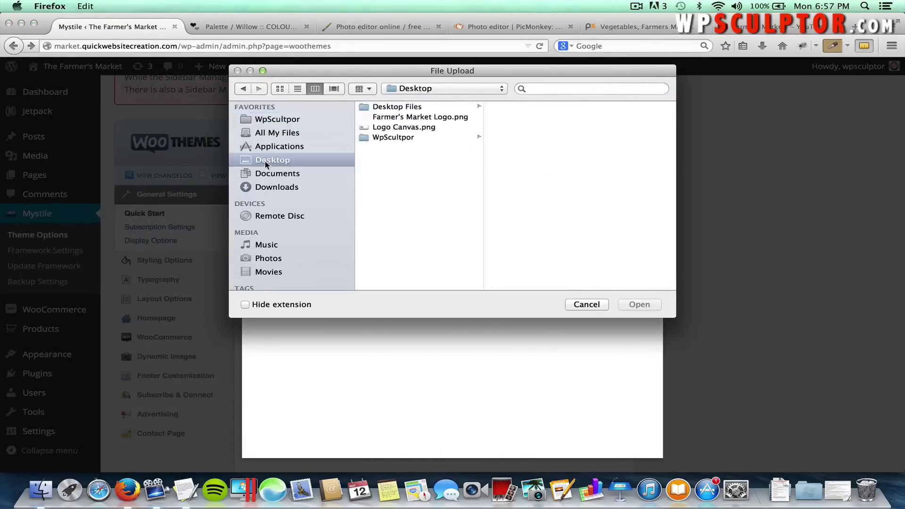
left_click(417, 118)
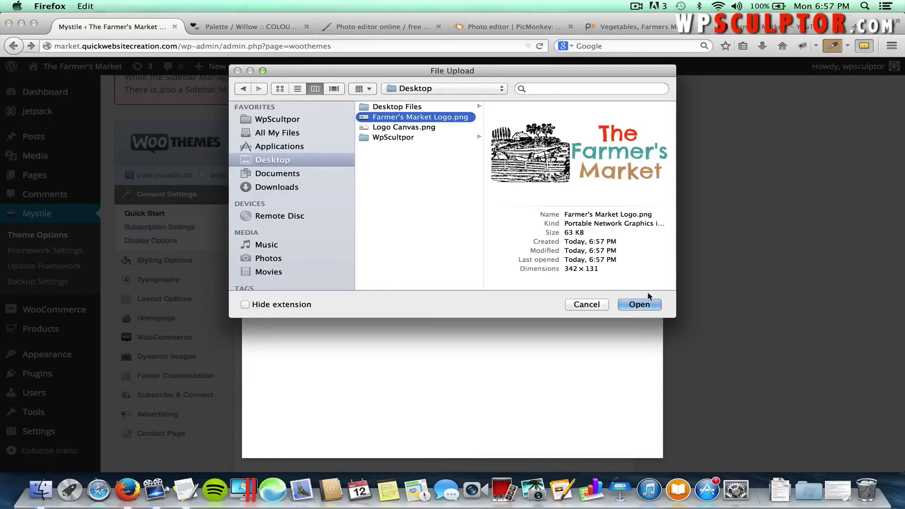
left_click(642, 305)
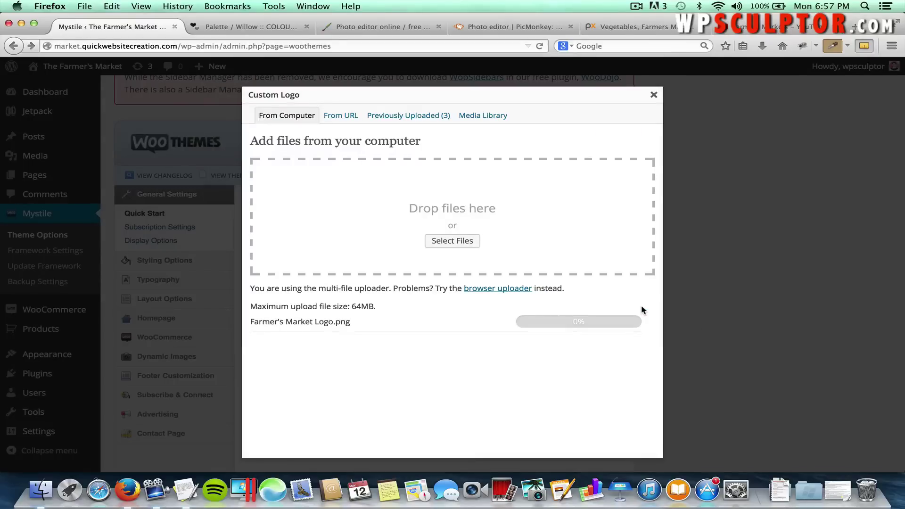
Clear the logo's link URL, set alignment to none, and use the uploaded image.
scroll(572, 356, "down", 2)
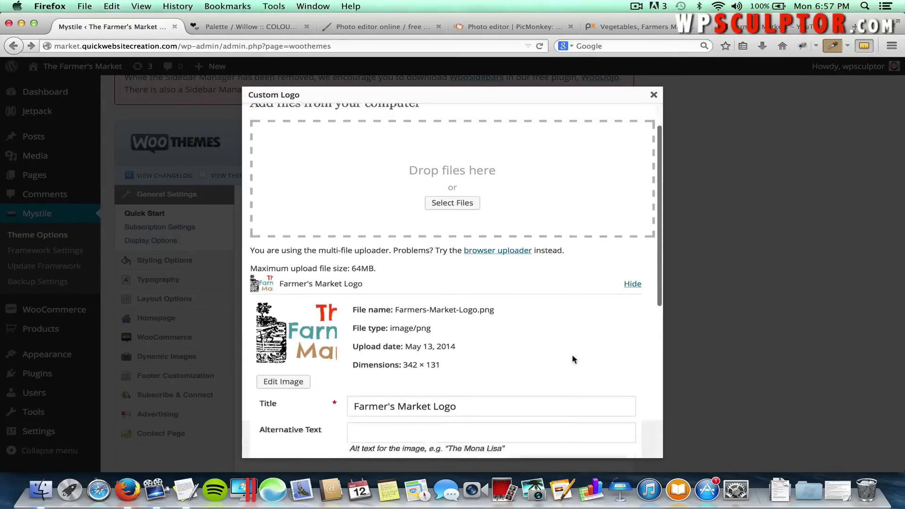
scroll(572, 354, "down", 8)
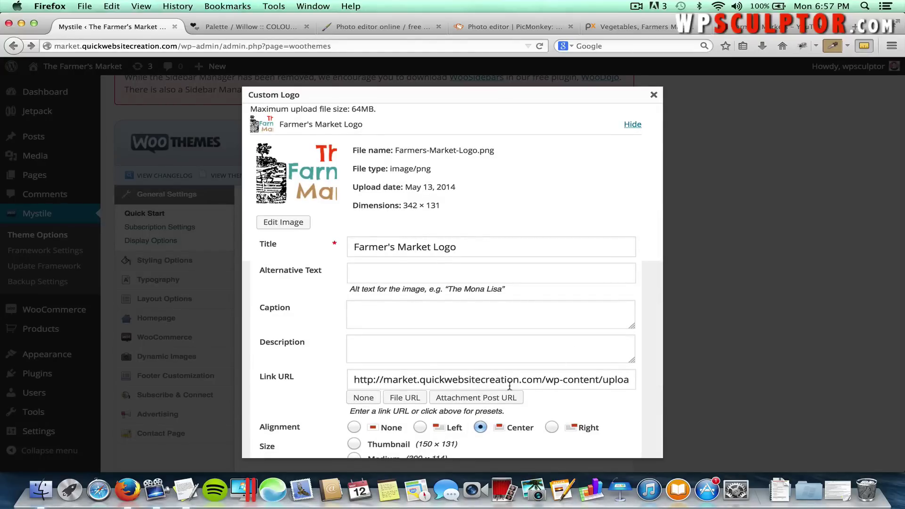
left_click_drag(589, 380, 679, 391)
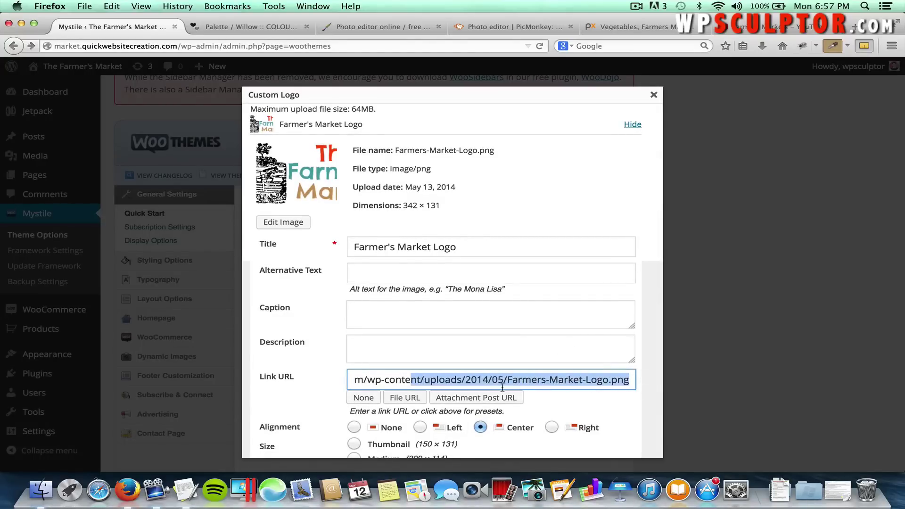
left_click(357, 400)
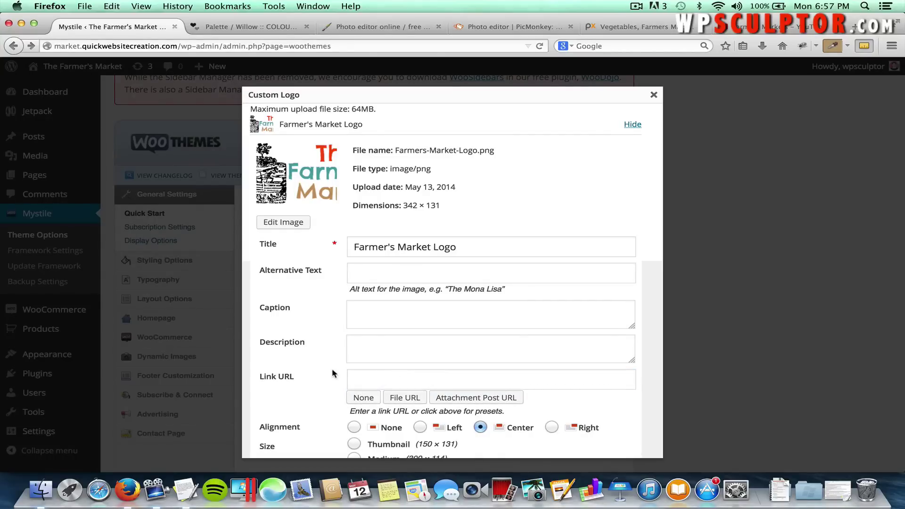
scroll(332, 373, "down", 3)
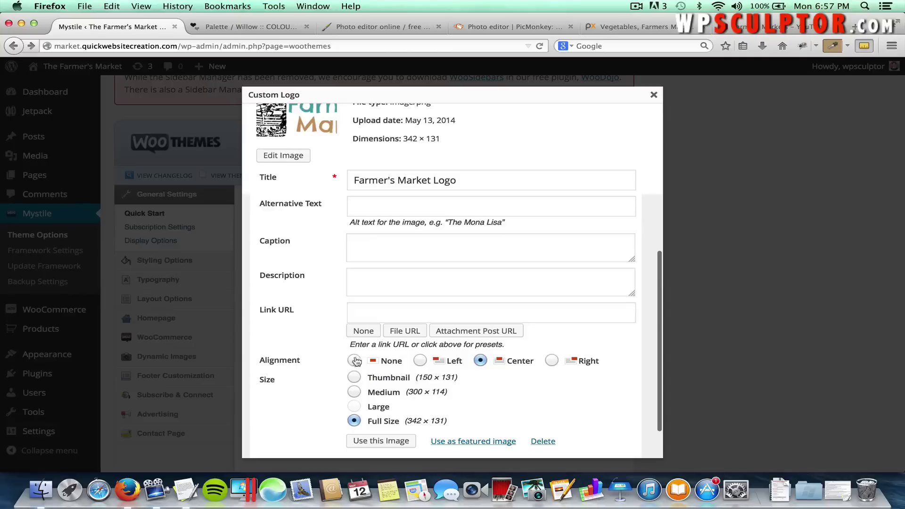
left_click(354, 361)
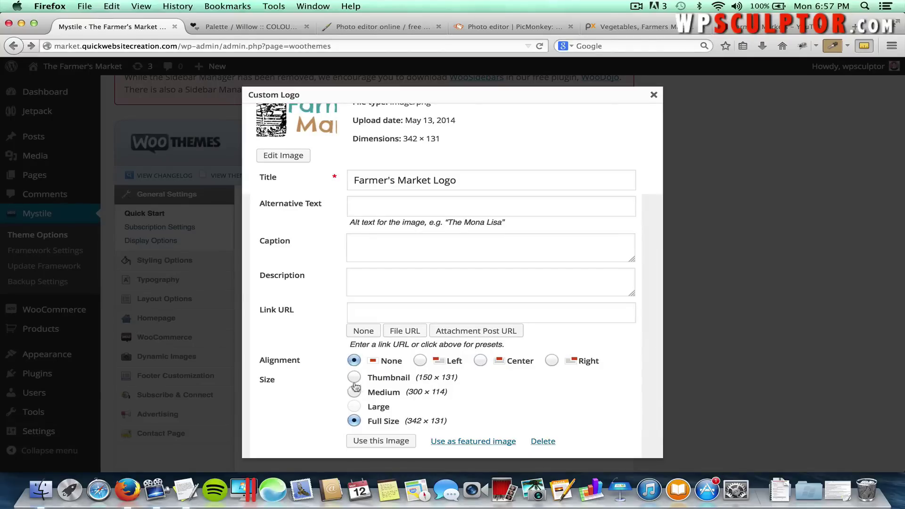
left_click(395, 441)
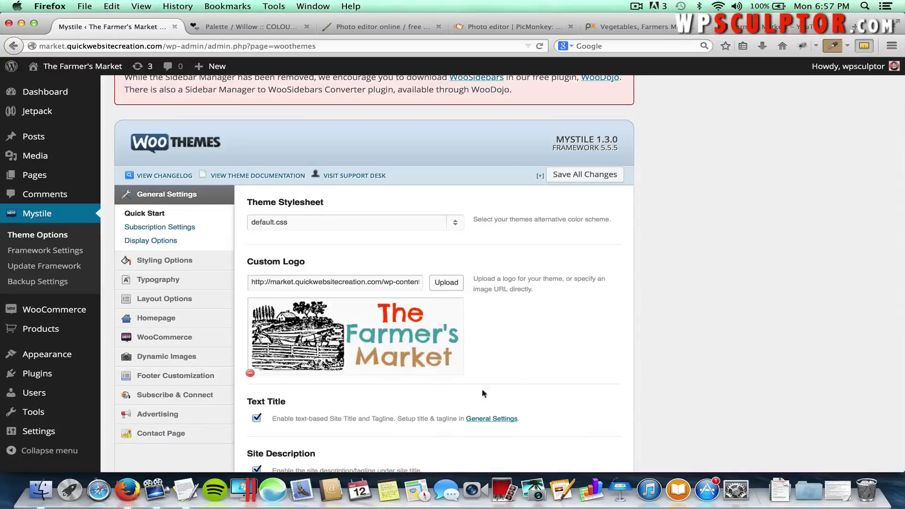
Hide the site description, then view the live store front end.
scroll(516, 369, "down", 2)
scroll(516, 369, "down", 1)
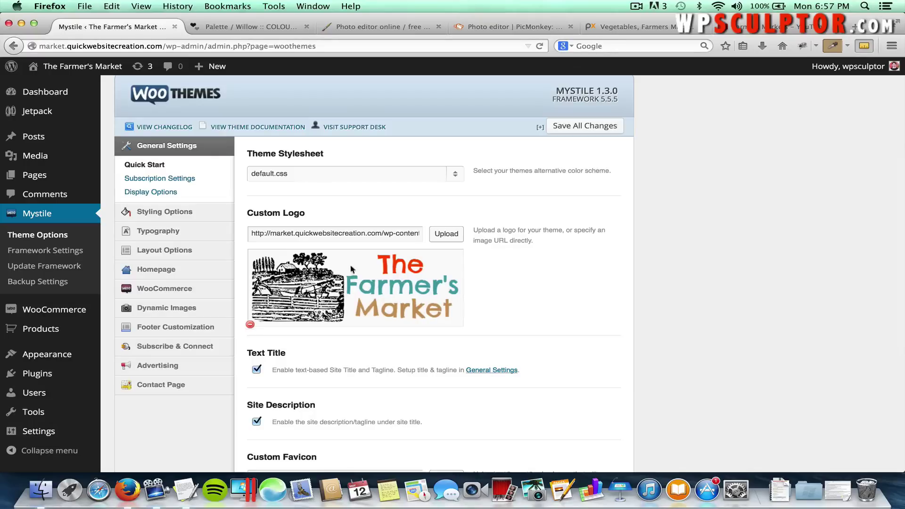
left_click(256, 422)
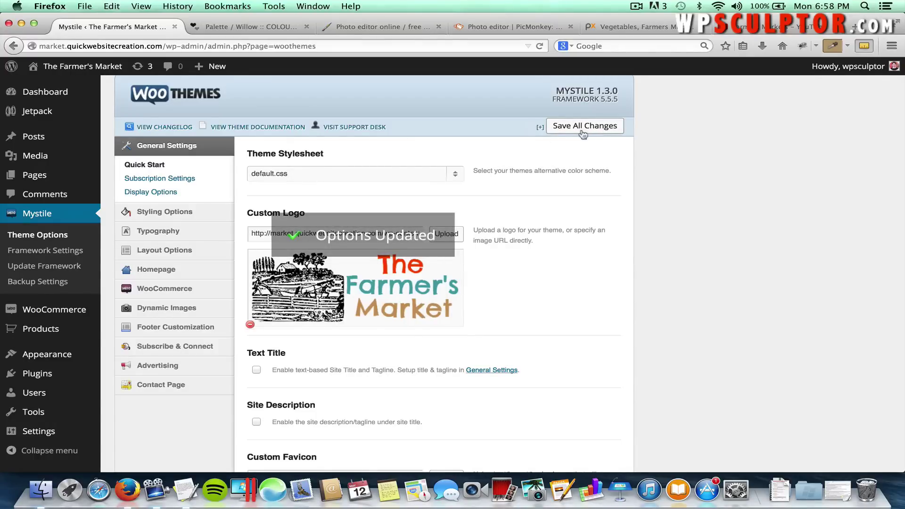
left_click(99, 67)
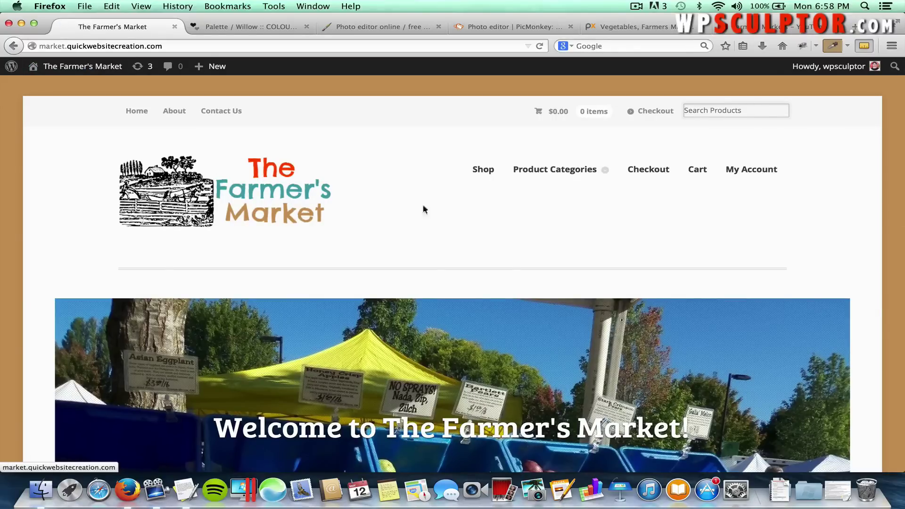
Browse the live store with its new Farmer's Market logo, visiting Product Categories, then return home.
mouse_move(584, 175)
mouse_move(558, 170)
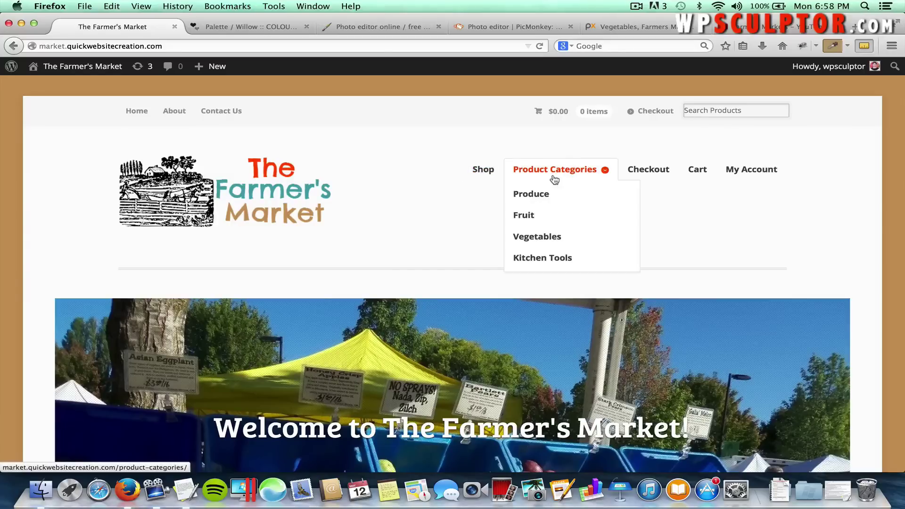
left_click(554, 170)
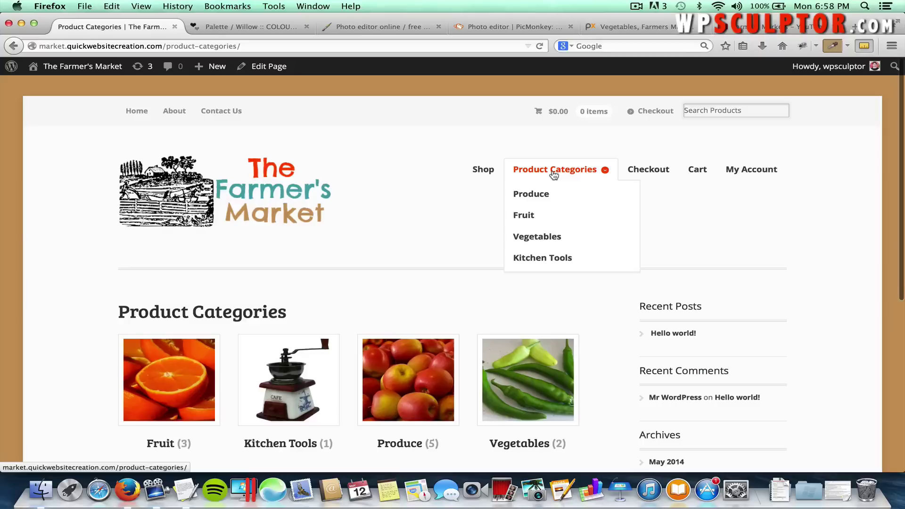
left_click(288, 190)
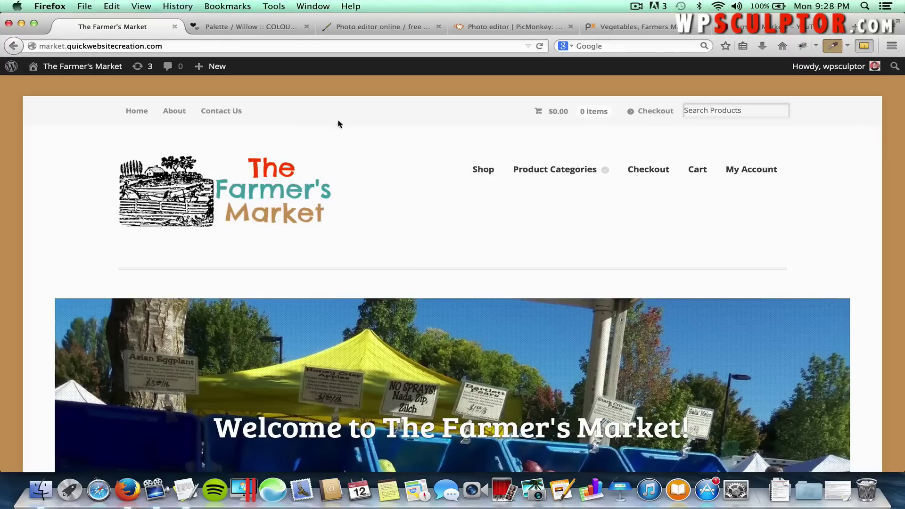
Go to the PayPal website in a new tab and open its account sign-up page.
left_click(623, 29)
left_click(467, 45)
type("p")
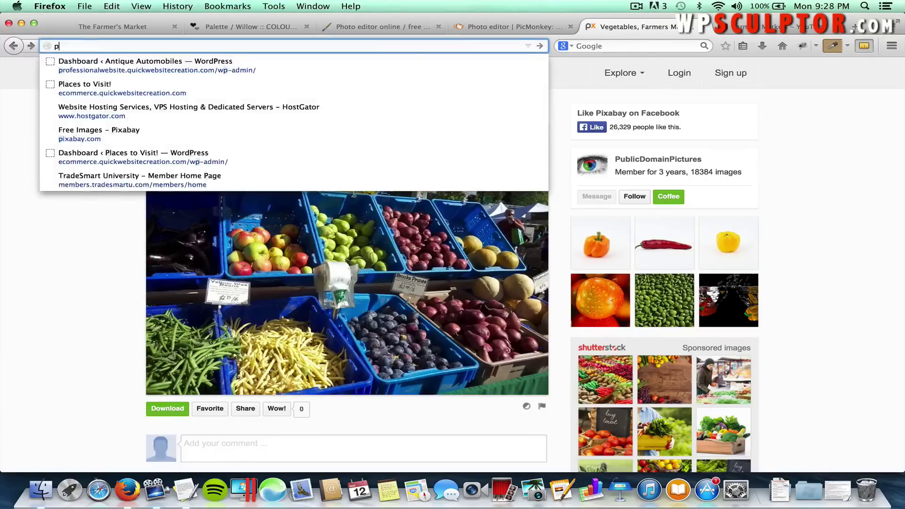
type("aypal")
left_click(540, 45)
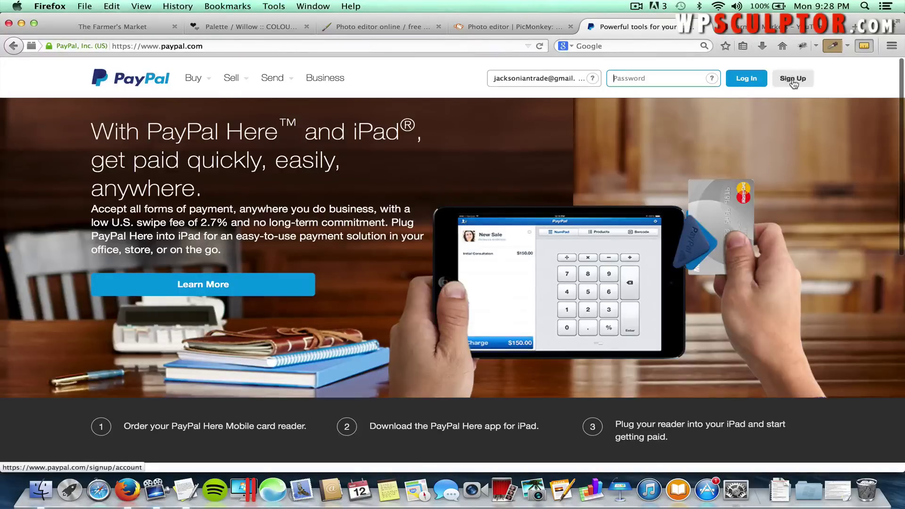
left_click(792, 78)
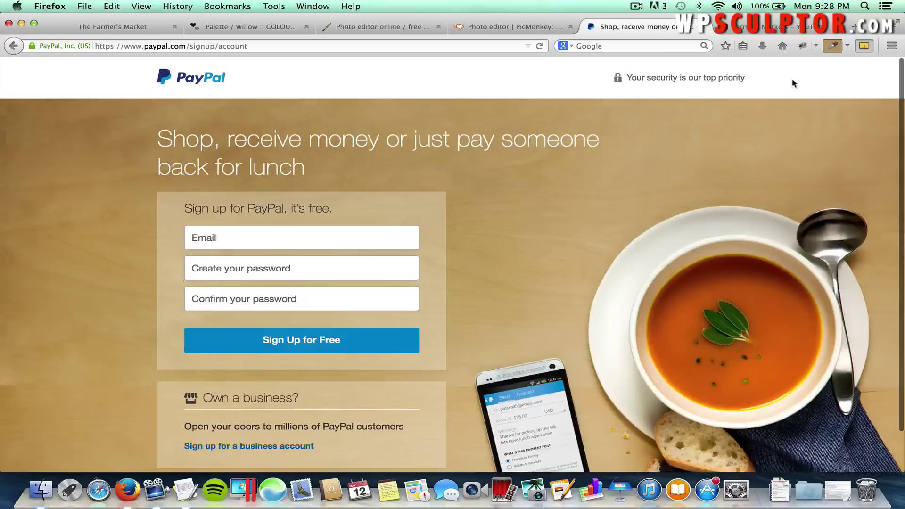
left_click(275, 230)
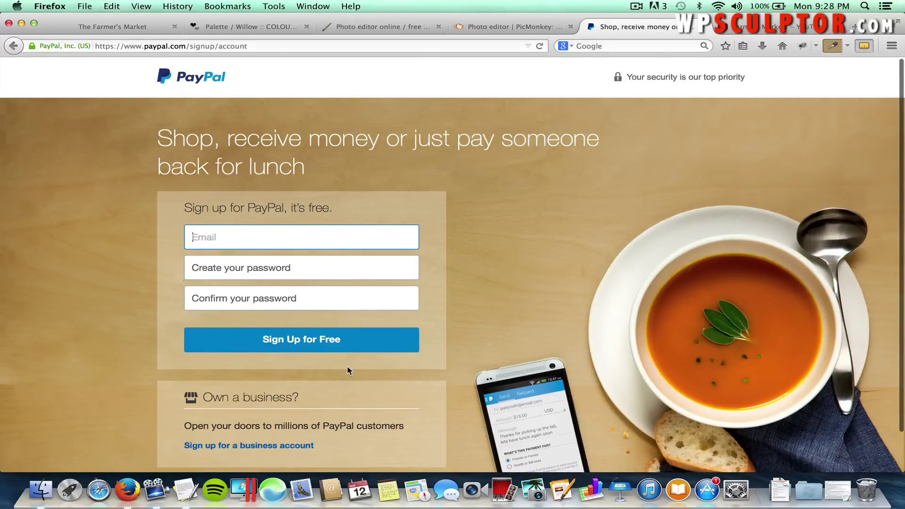
Look over the PayPal sign-up form, then switch back to The Farmer's Market tab.
scroll(347, 371, "down", 2)
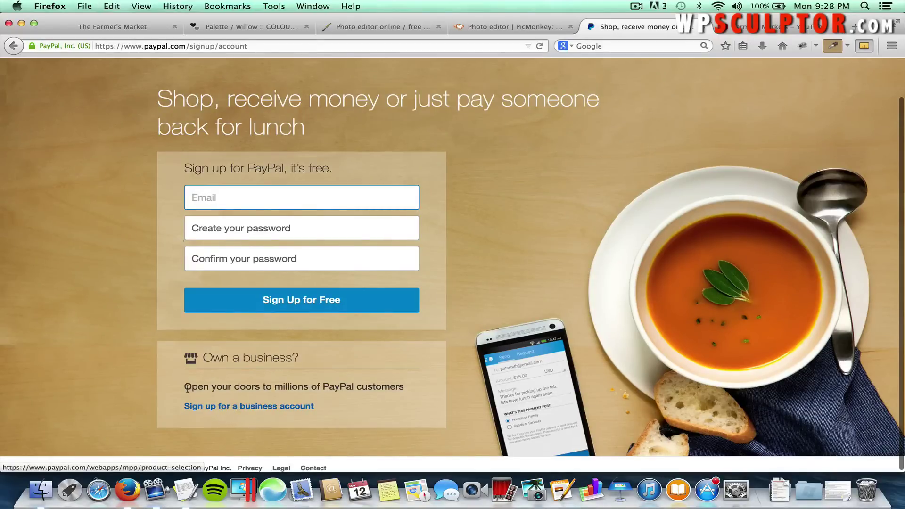
scroll(157, 375, "up", 2)
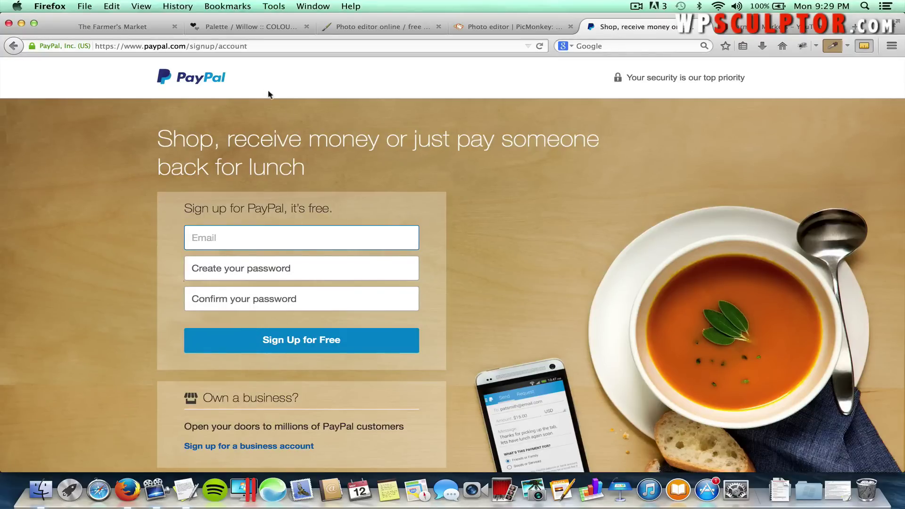
left_click(133, 25)
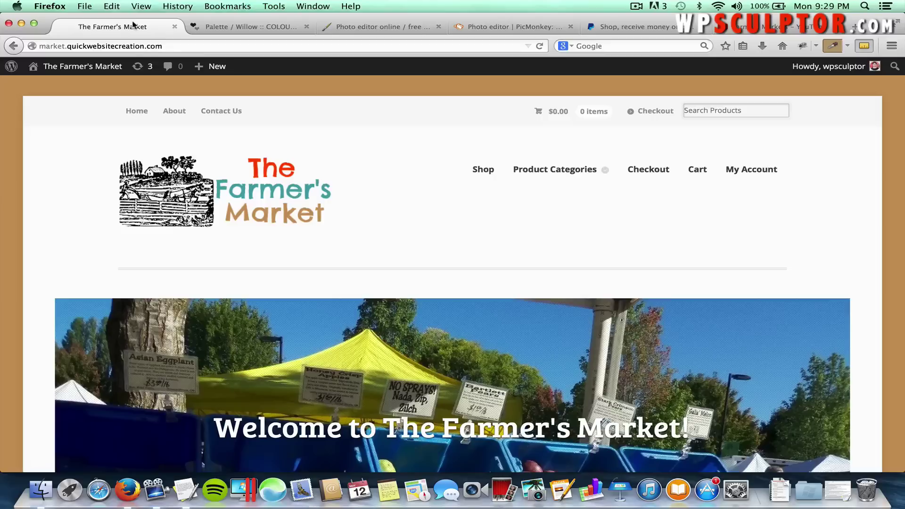
Open WooCommerce Settings > Checkout and review the gateways: PayPal, BACS and Cheque enabled.
left_click(100, 69)
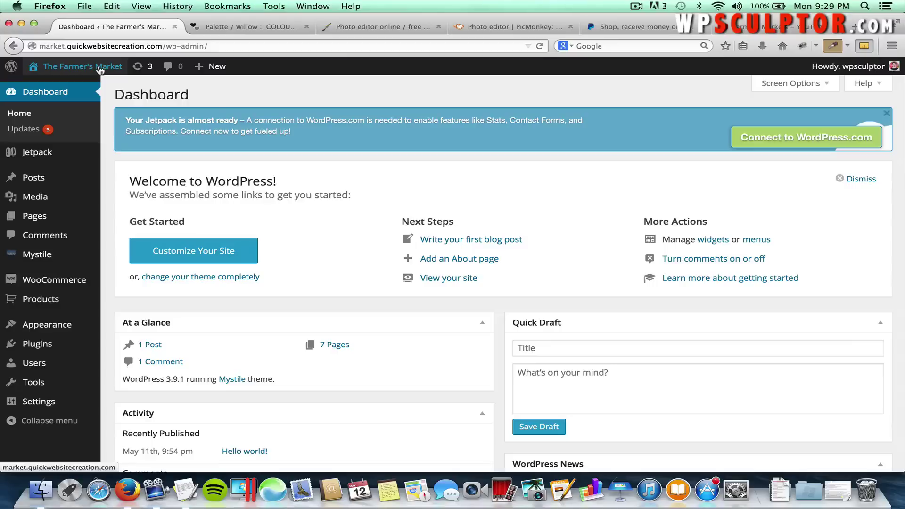
mouse_move(47, 280)
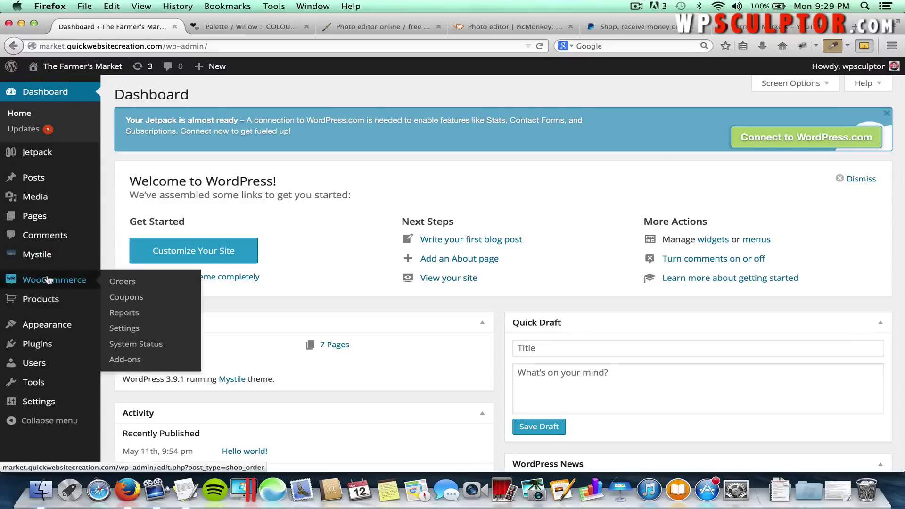
left_click(121, 329)
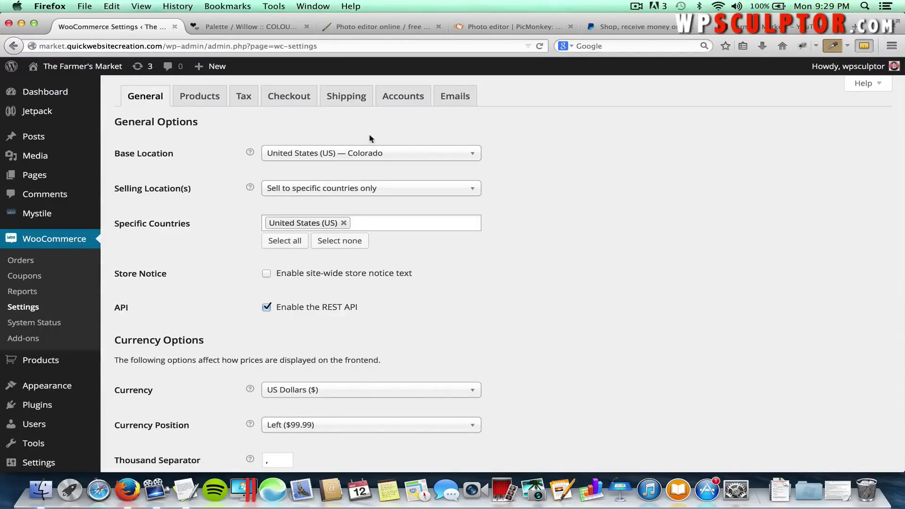
left_click(289, 97)
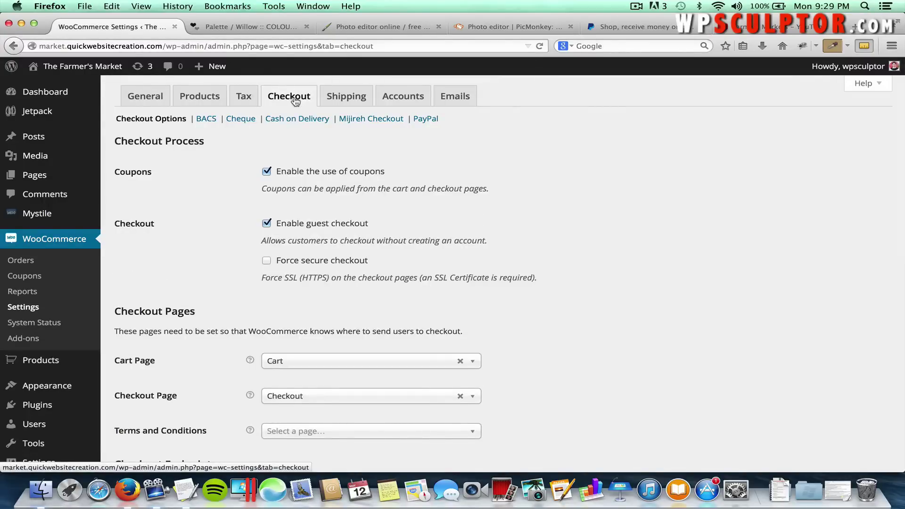
scroll(218, 216, "down", 5)
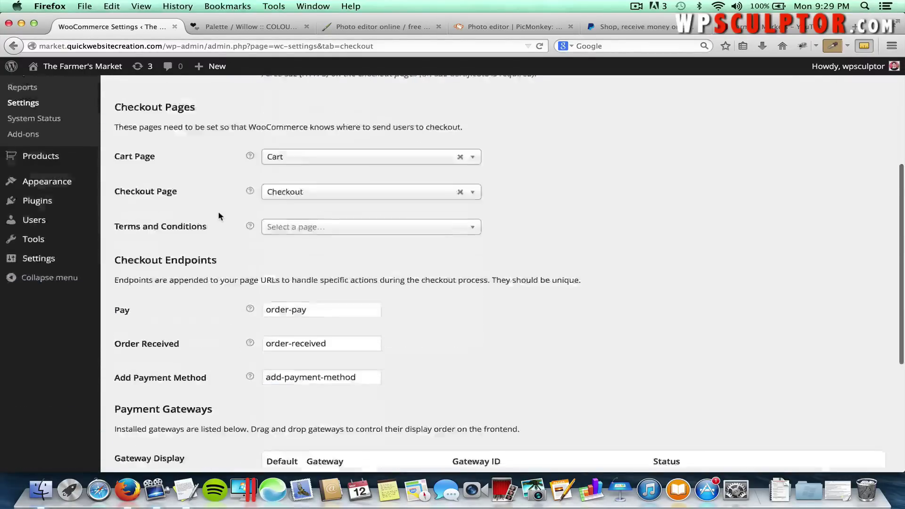
scroll(218, 216, "down", 5)
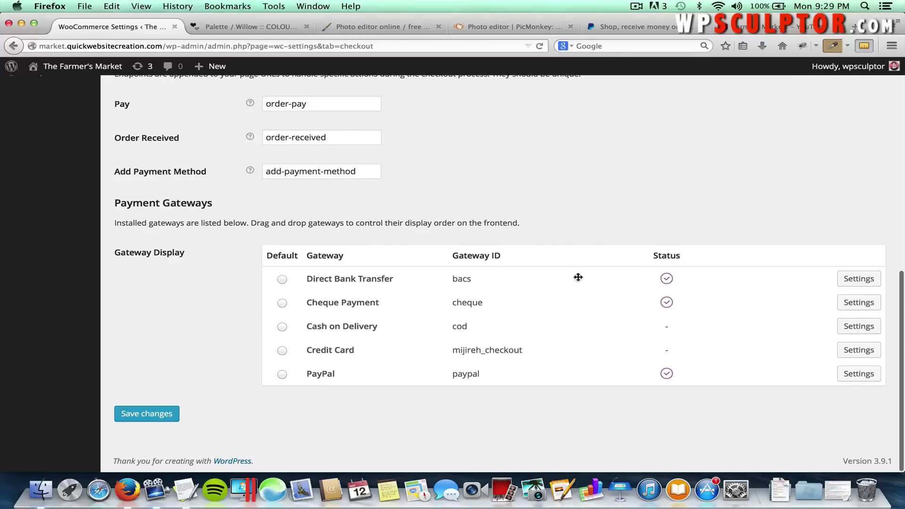
scroll(426, 224, "up", 10)
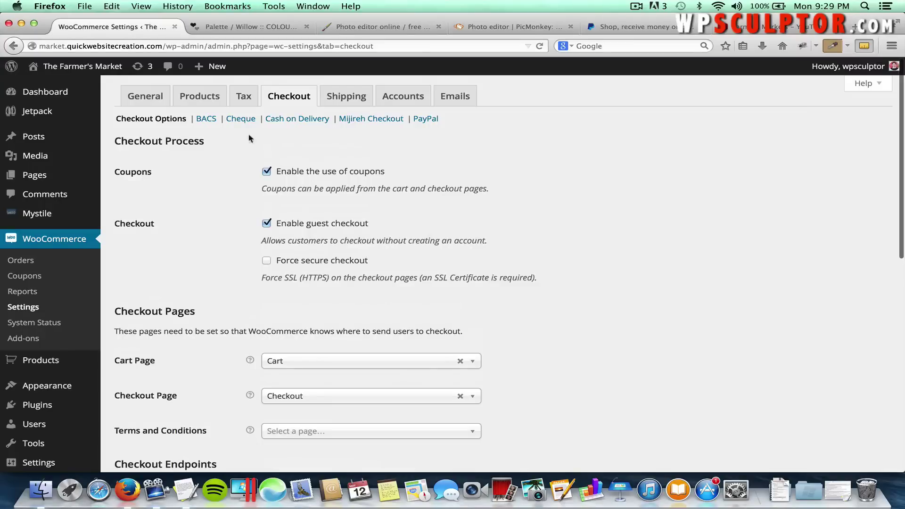
scroll(243, 151, "down", 5)
mouse_move(246, 178)
scroll(245, 178, "down", 2)
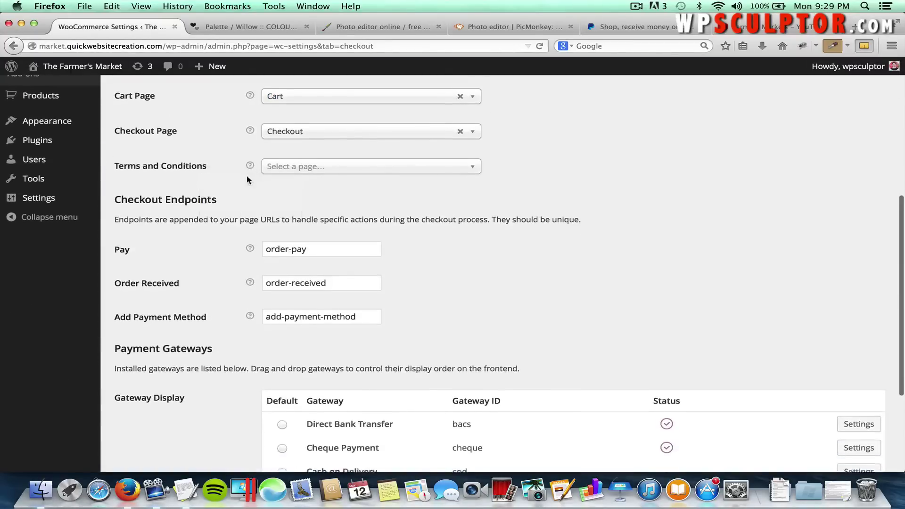
scroll(246, 179, "up", 8)
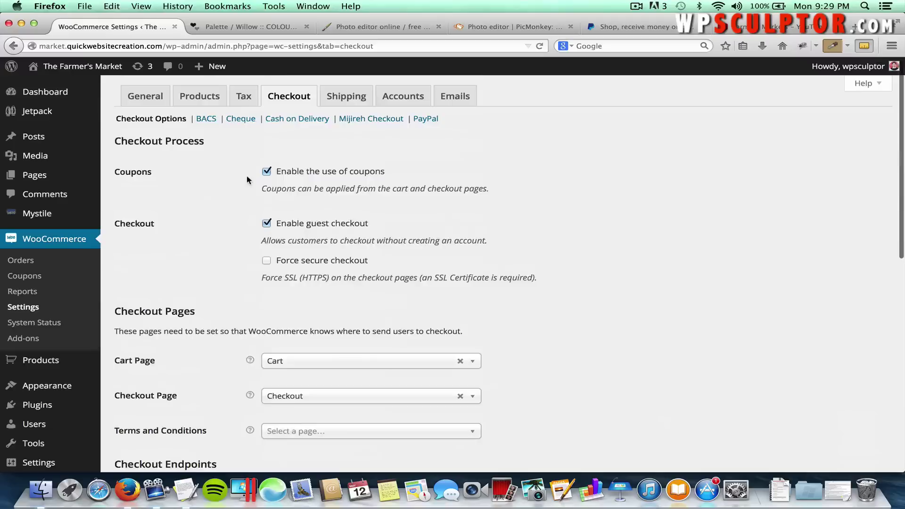
Disable the BACS Direct Bank Transfer gateway and save the change.
left_click(206, 120)
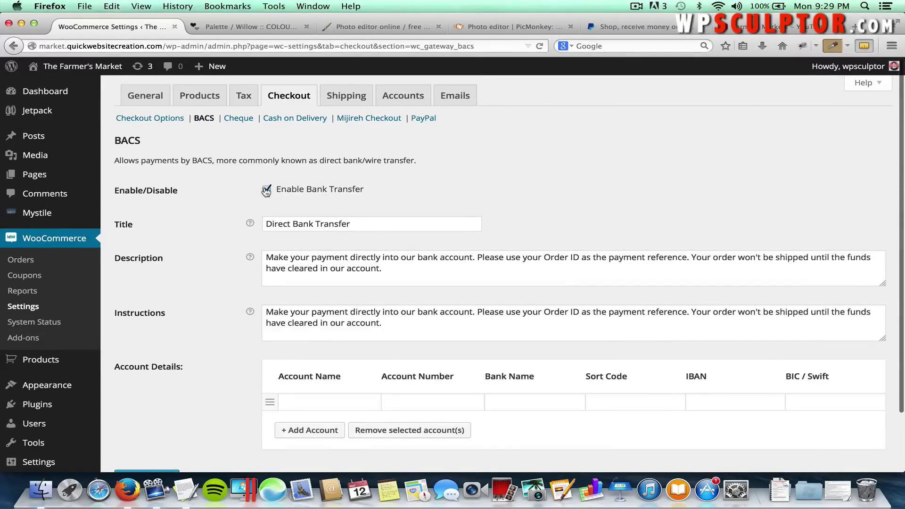
left_click(266, 190)
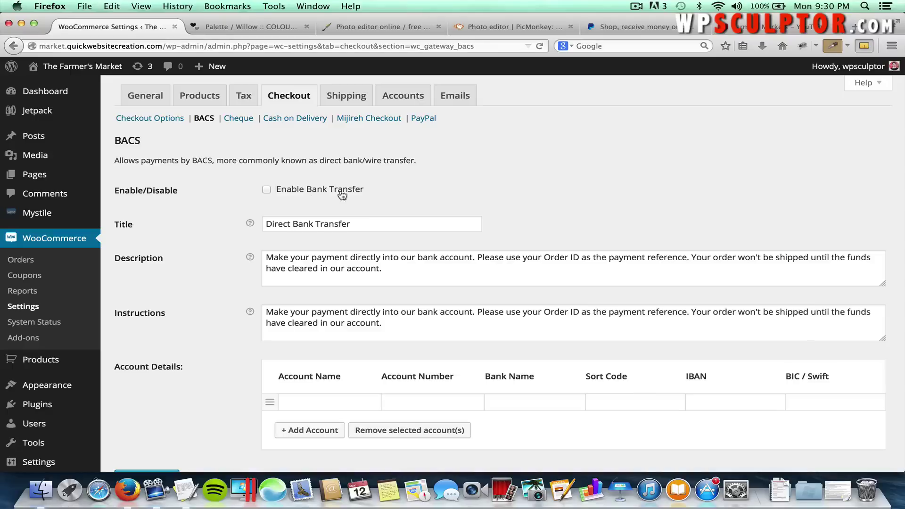
scroll(421, 191, "down", 3)
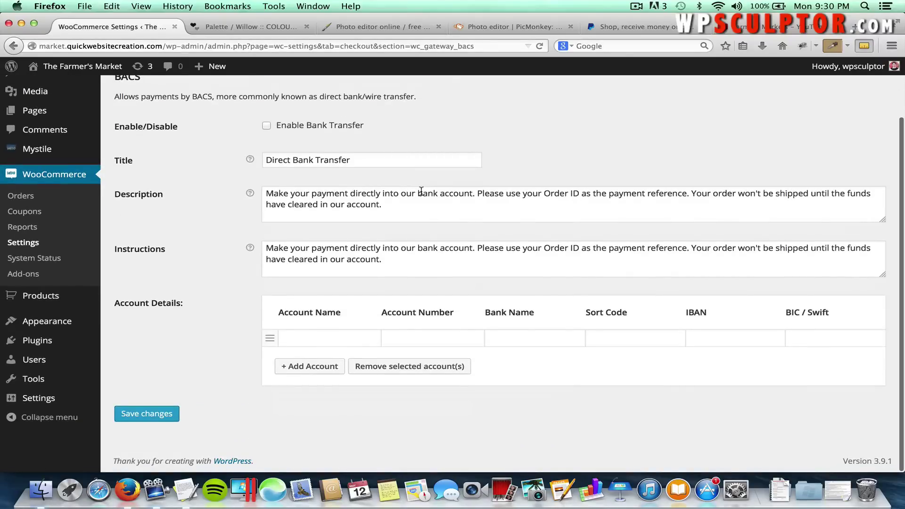
left_click(158, 413)
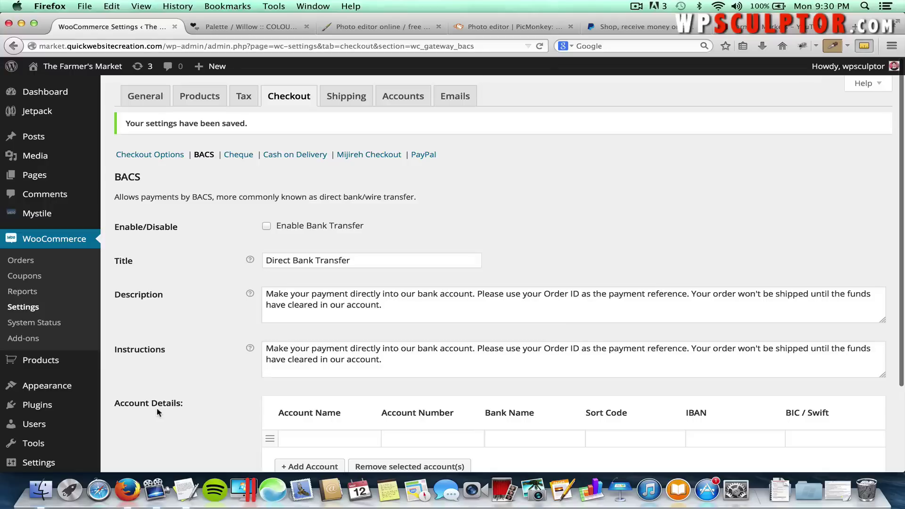
left_click(159, 158)
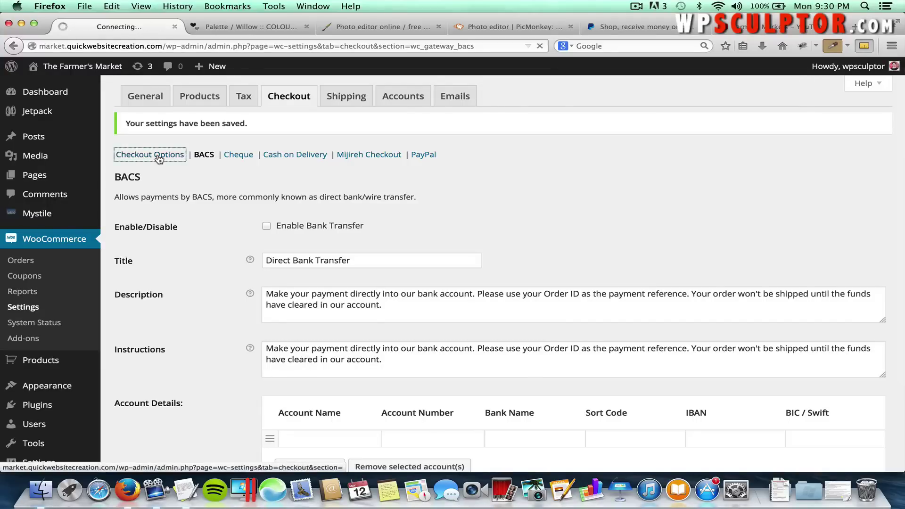
Save the Cheque Payment gateway as disabled and return to Checkout Options.
scroll(255, 289, "down", 7)
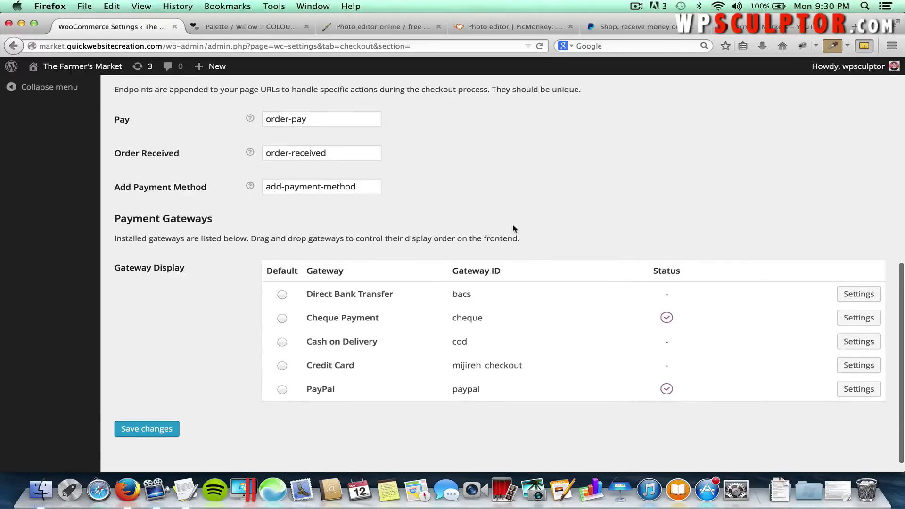
scroll(514, 228, "up", 15)
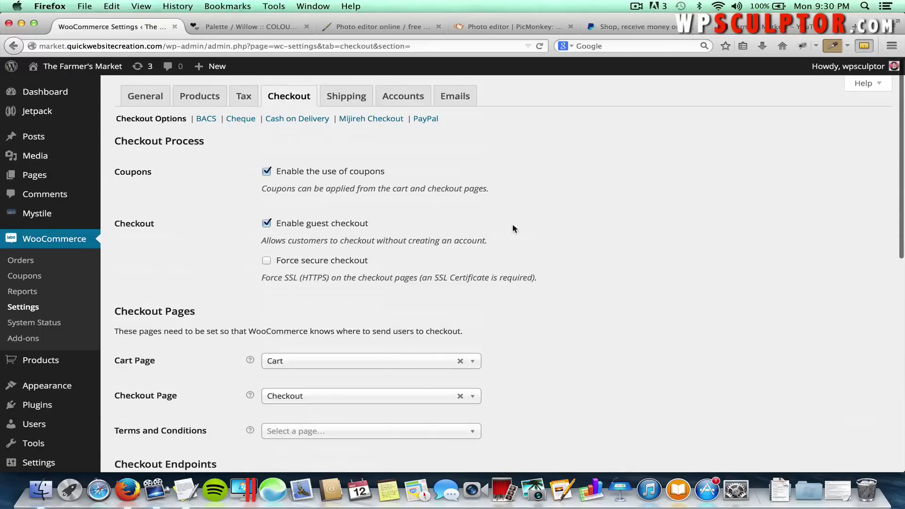
left_click(241, 119)
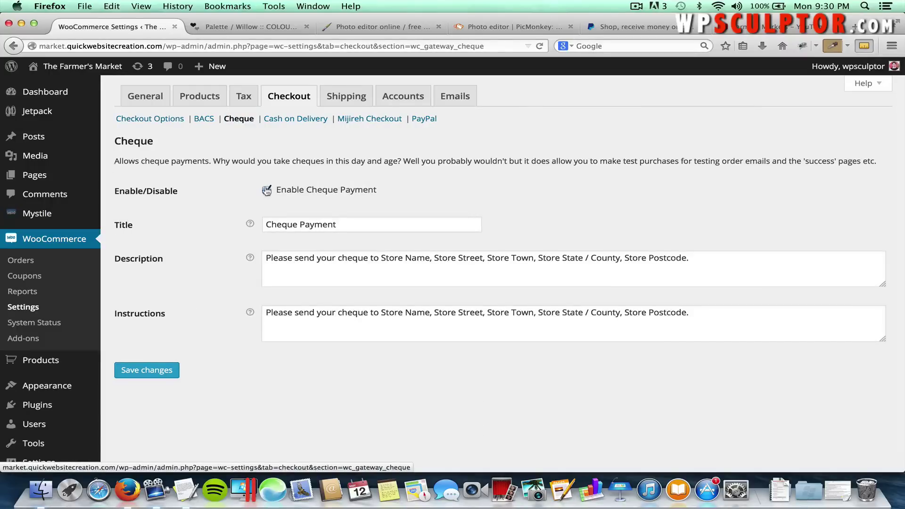
left_click(158, 371)
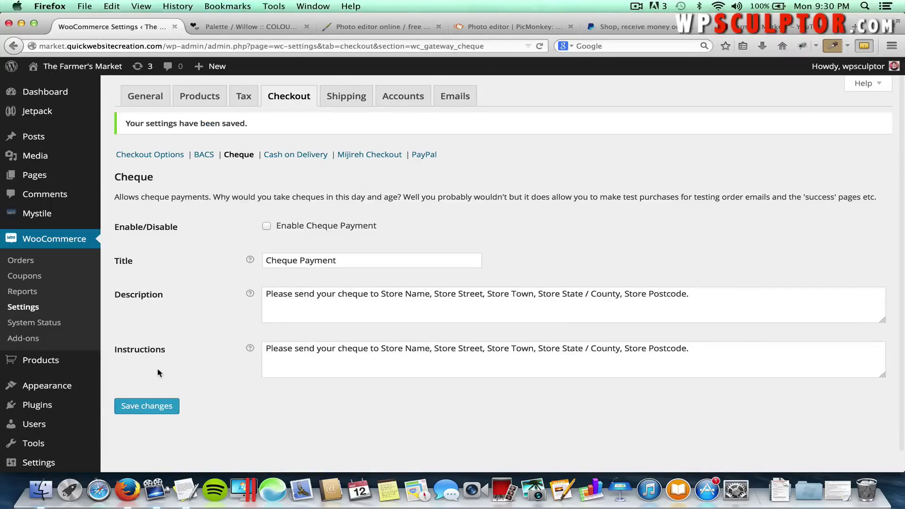
left_click(155, 154)
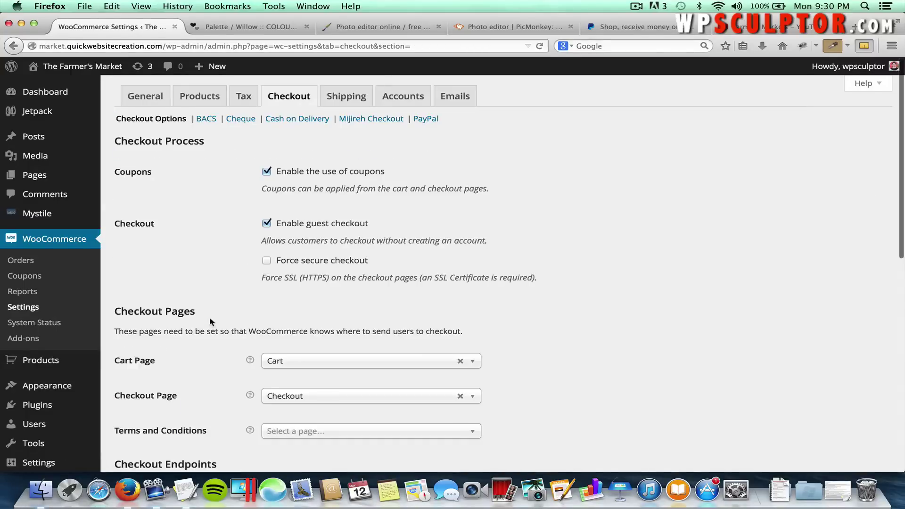
scroll(210, 318, "down", 10)
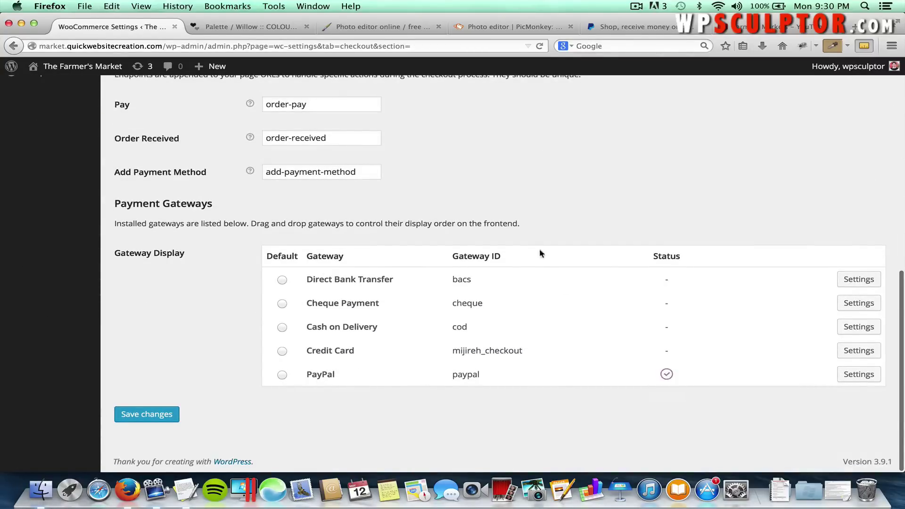
scroll(529, 181, "up", 15)
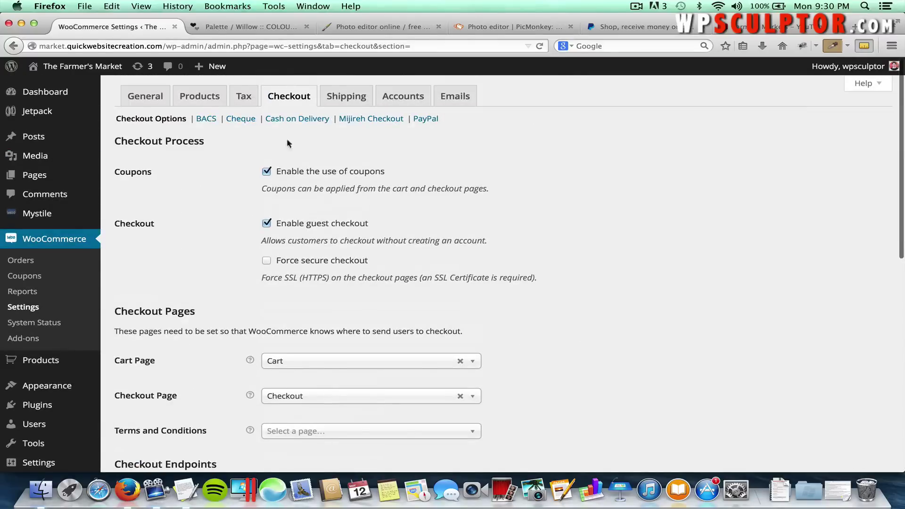
Enter the store's PayPal account e-mail in the PayPal gateway settings.
left_click(426, 120)
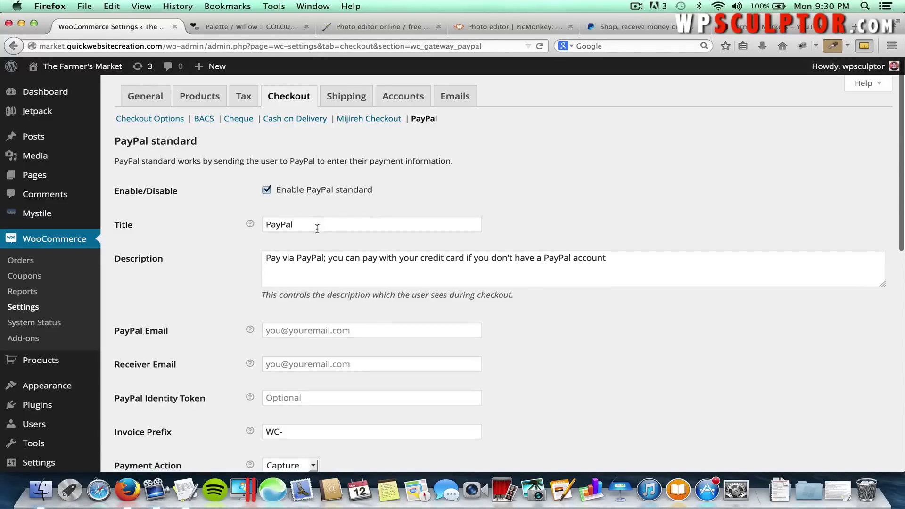
scroll(338, 302, "down", 2)
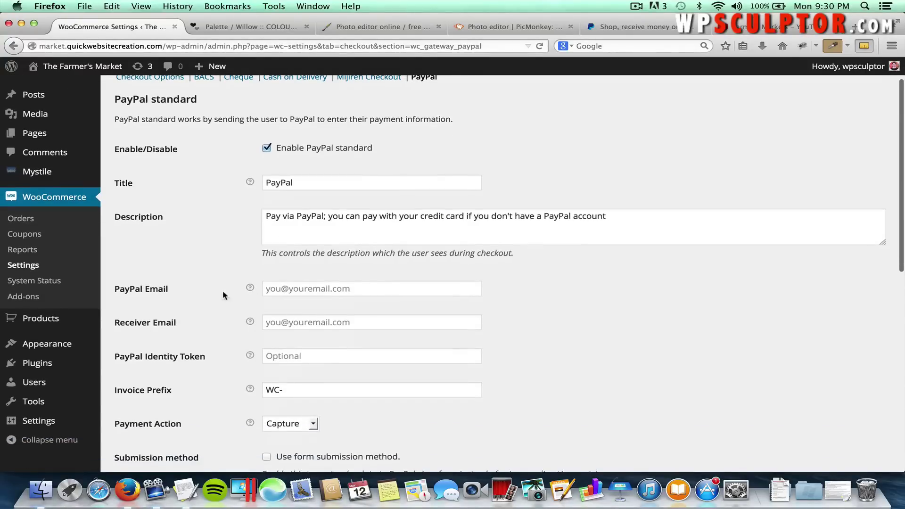
left_click(320, 293)
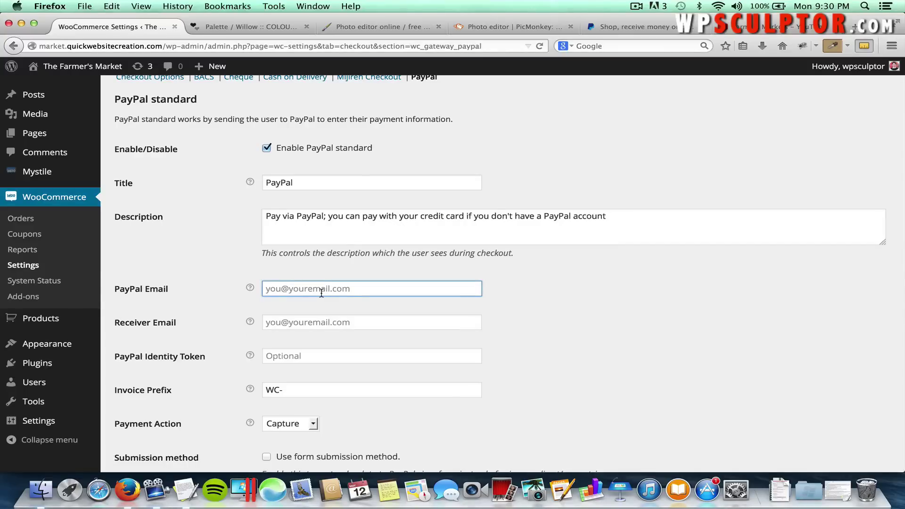
type("wordpress")
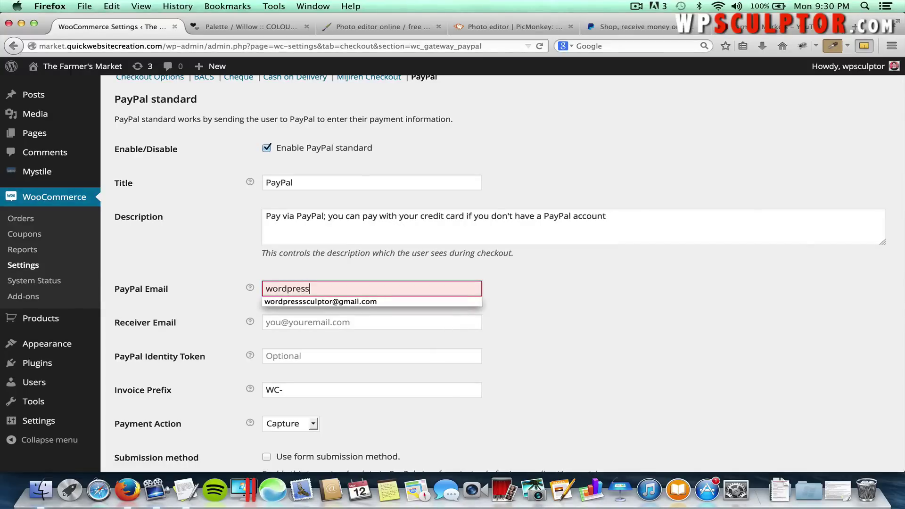
key("Down")
left_click(361, 302)
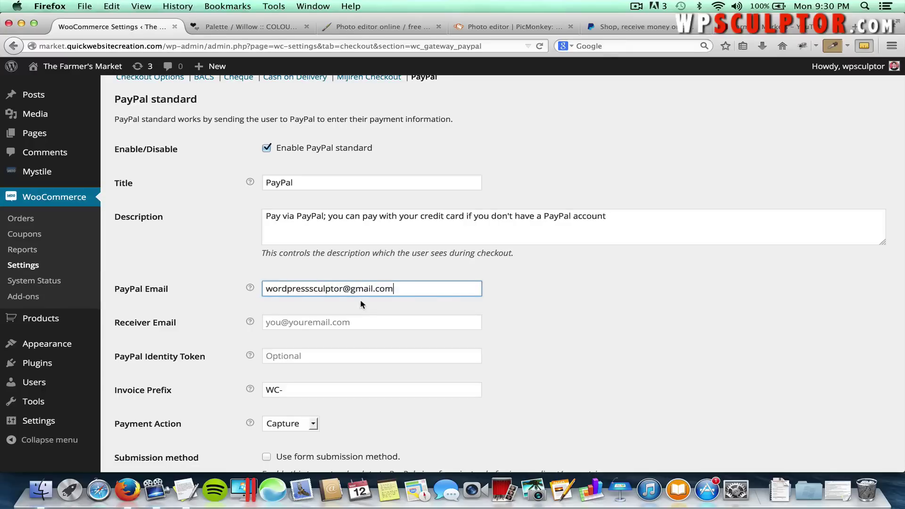
left_click(544, 301)
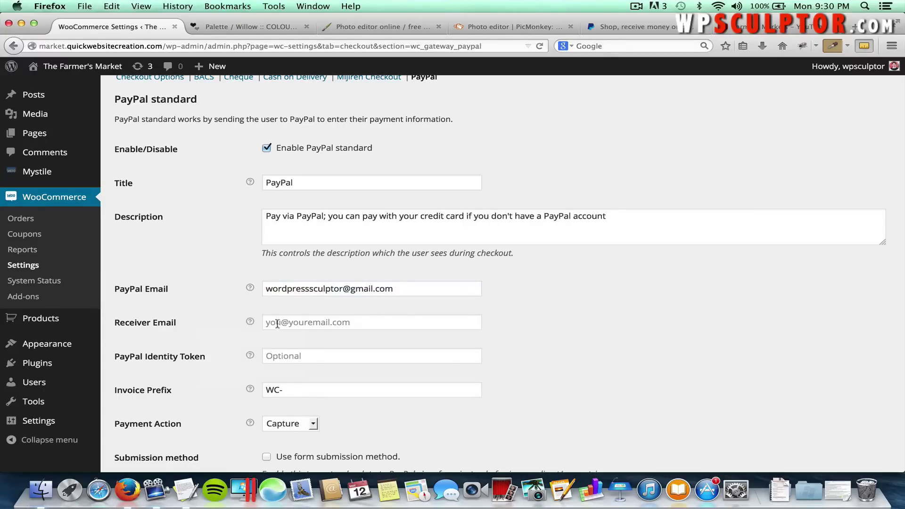
left_click_drag(395, 292, 304, 290)
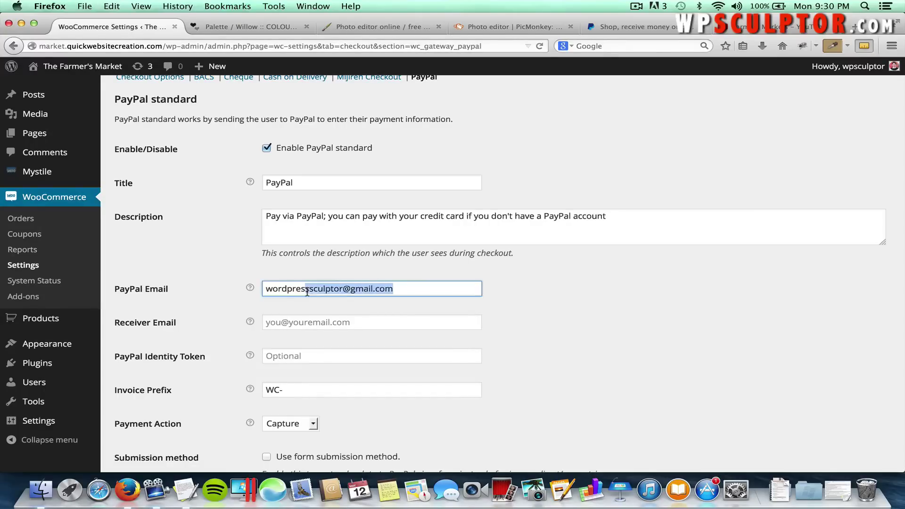
left_click(419, 288)
left_click(516, 291)
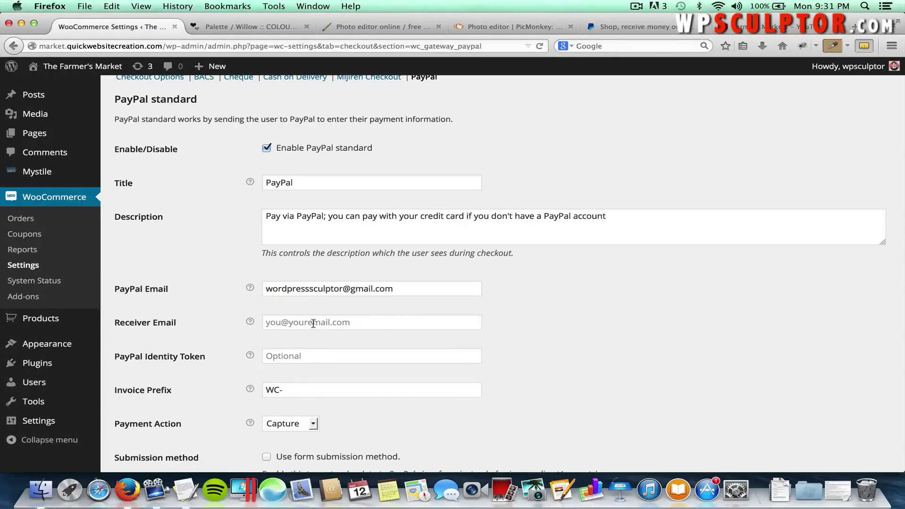
Check the remaining PayPal fields, including Receiver Email, and save the settings.
scroll(527, 418, "down", 5)
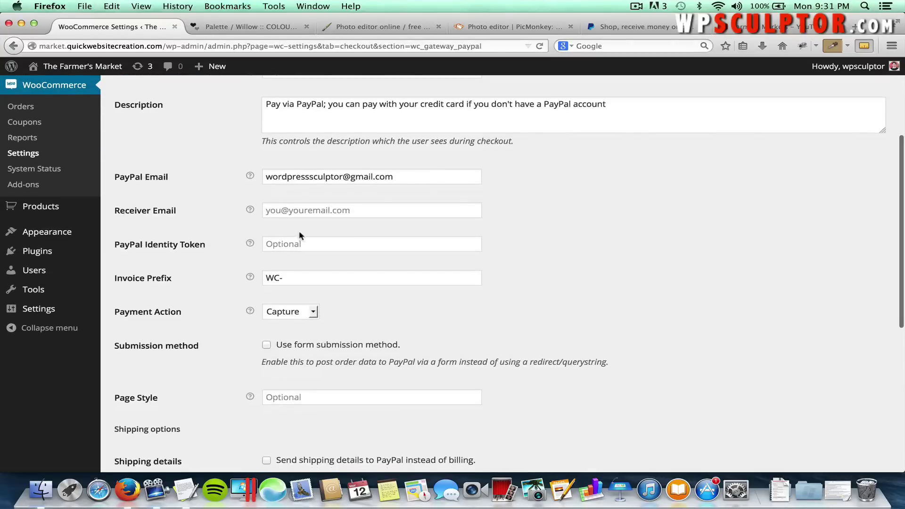
mouse_move(250, 210)
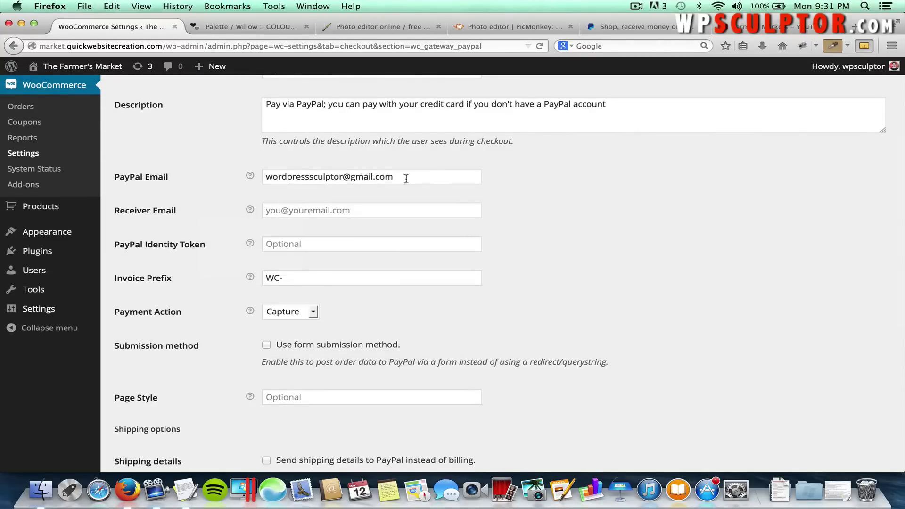
scroll(503, 257, "down", 12)
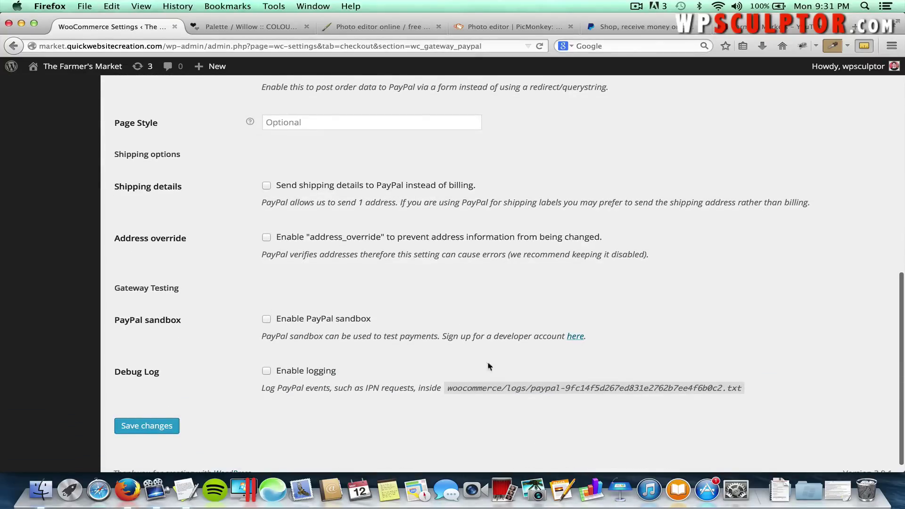
scroll(565, 257, "up", 5)
scroll(566, 259, "down", 5)
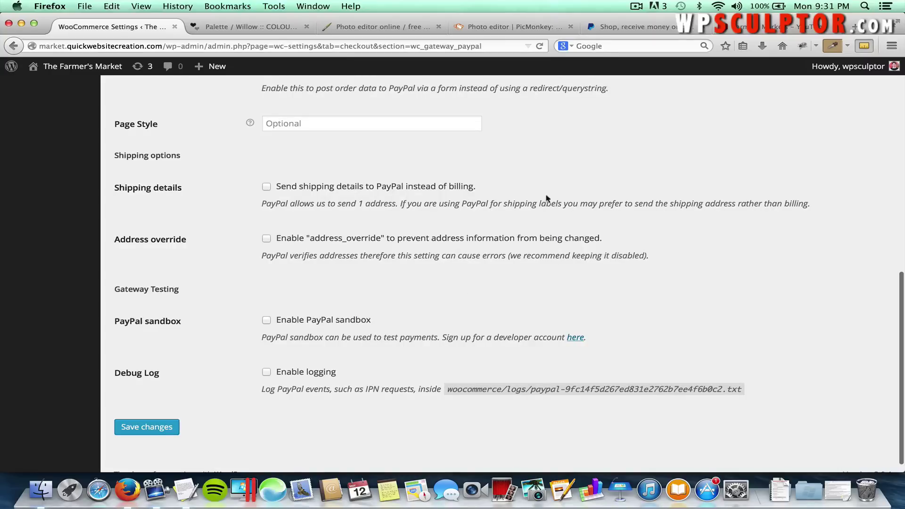
left_click(145, 427)
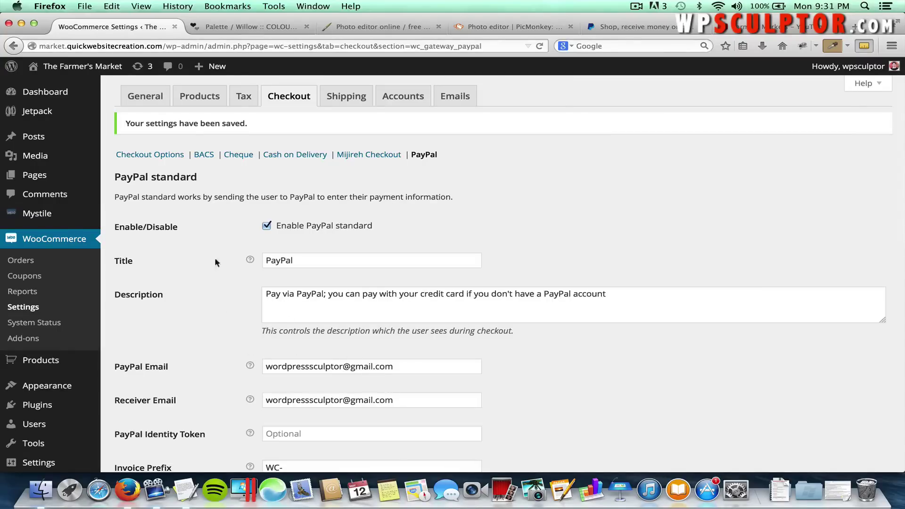
Go to the storefront's Shop listing and open the Coffee Grinder product page.
left_click(93, 71)
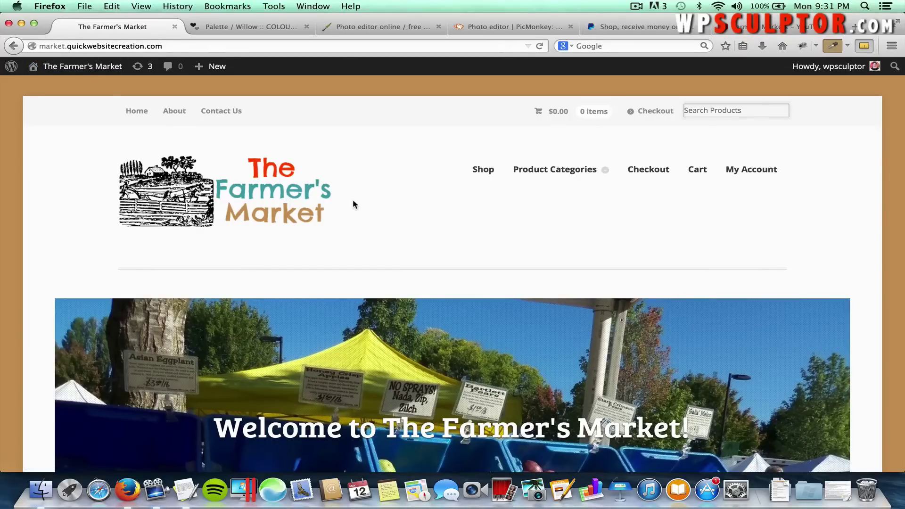
left_click(483, 173)
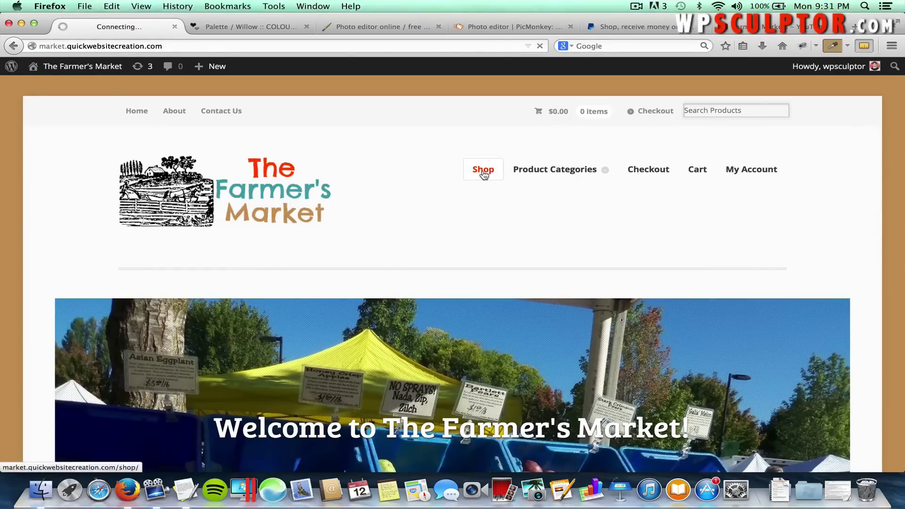
scroll(424, 240, "down", 3)
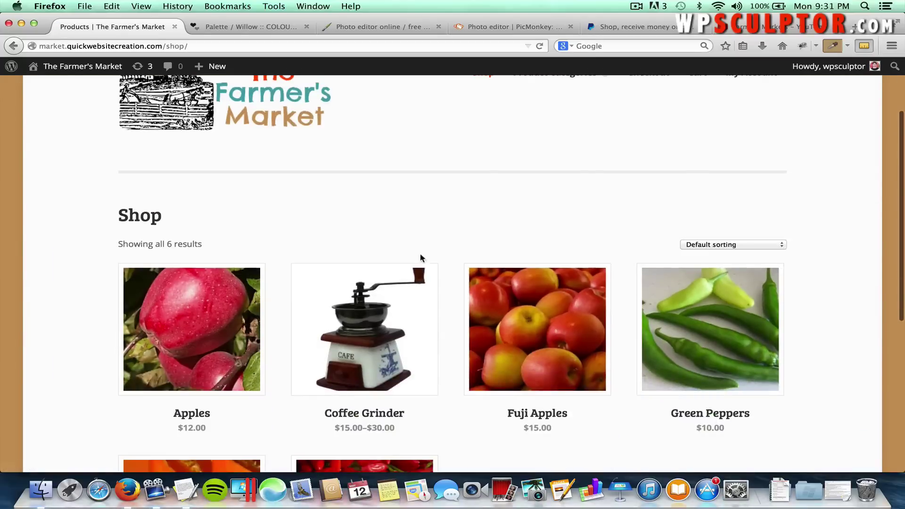
left_click(370, 324)
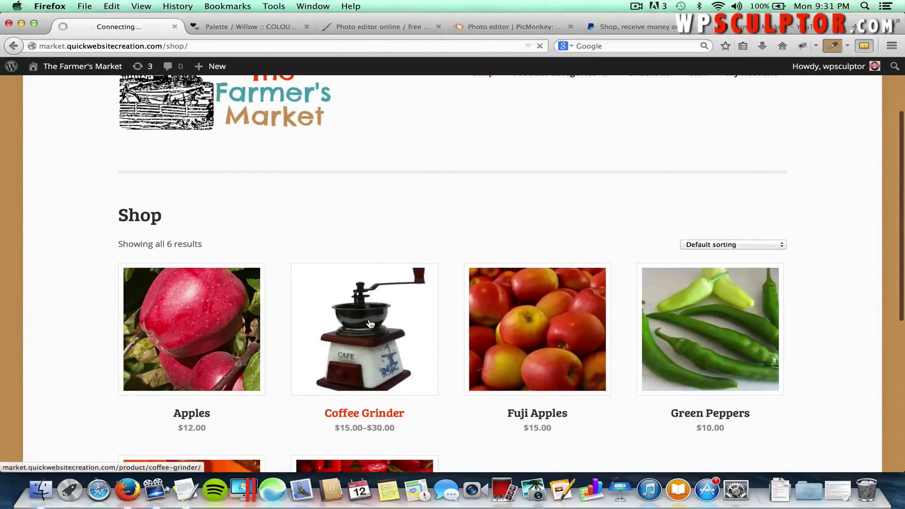
Choose the Medium size at $25.00 and add the Coffee Grinder to the cart.
scroll(535, 330, "down", 3)
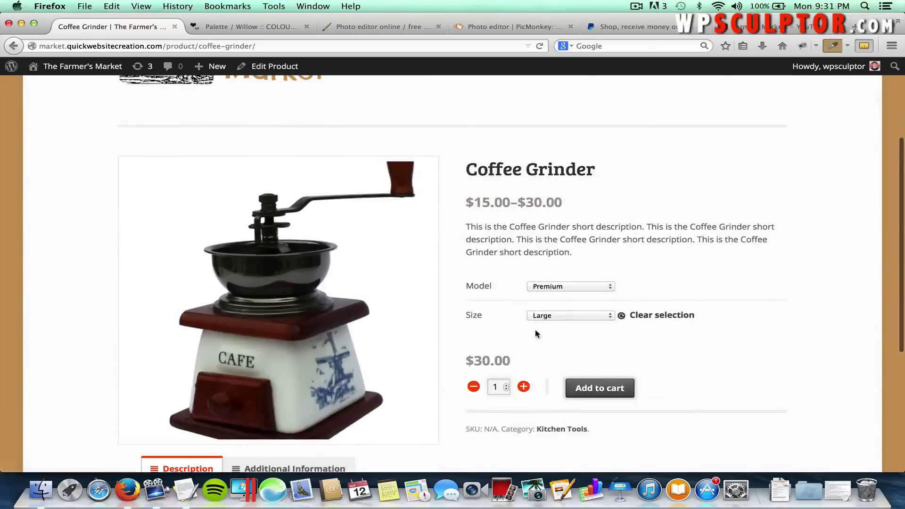
left_click(558, 319)
left_click(555, 332)
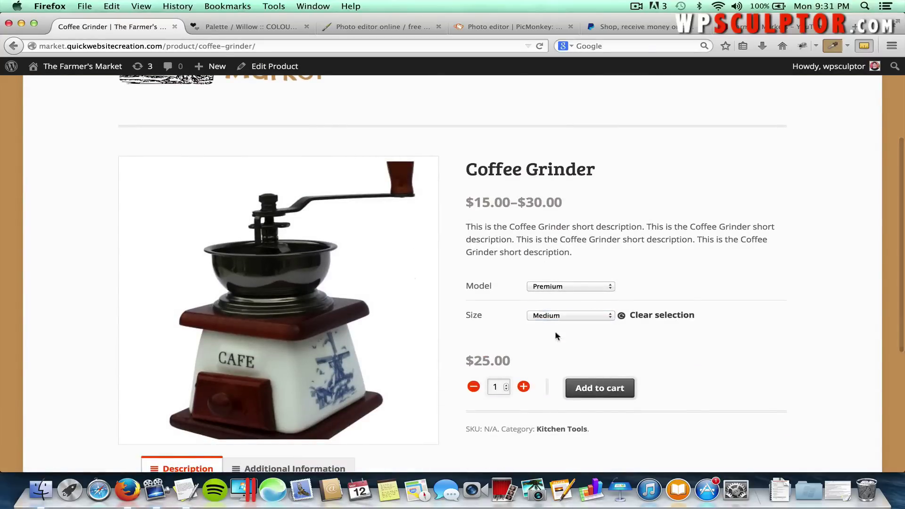
scroll(565, 357, "down", 1)
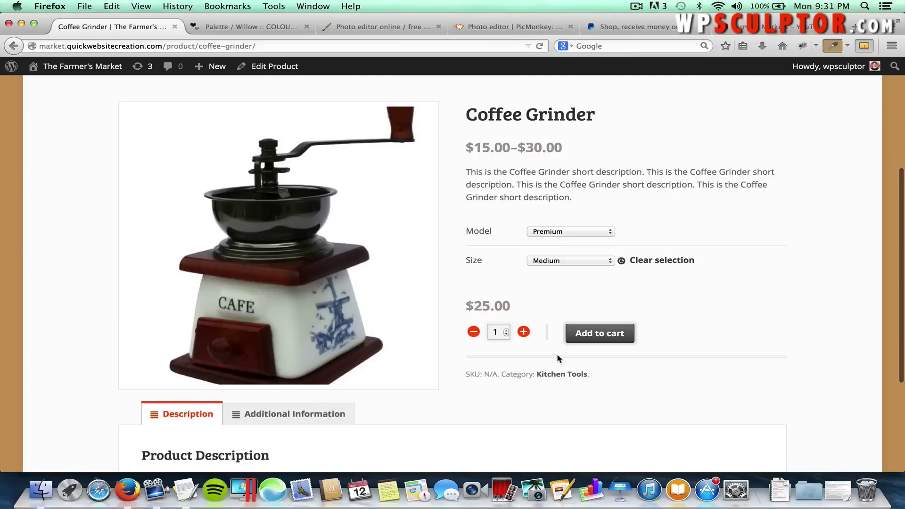
left_click(610, 336)
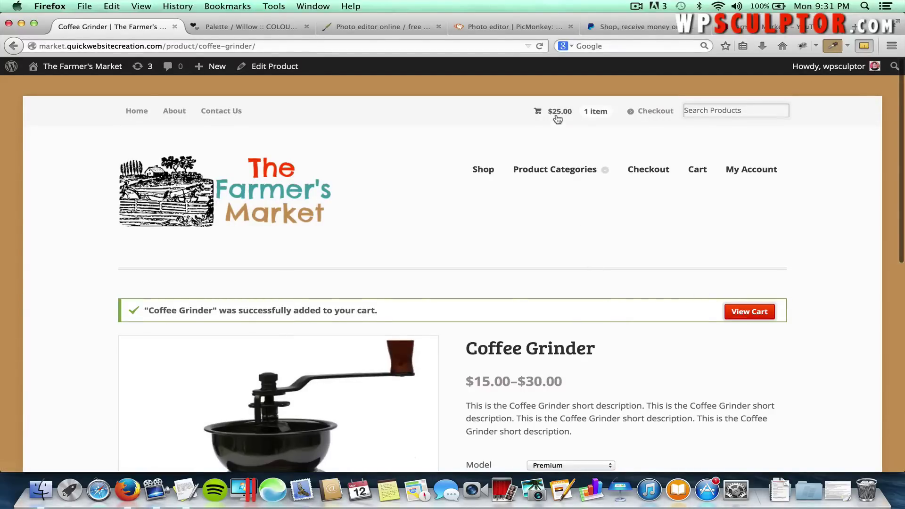
Open the Cart and check Cart Totals: Coffee Grinder, Free Shipping, $25.00 order total.
left_click(550, 114)
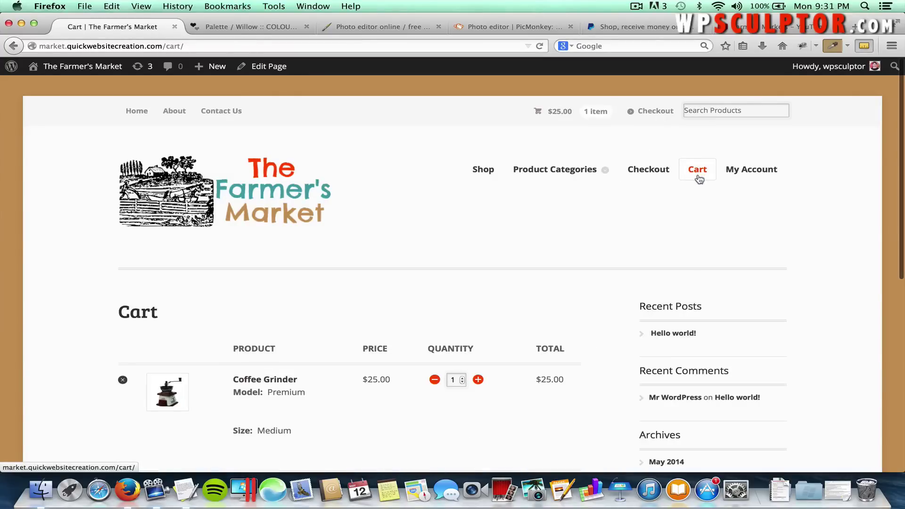
scroll(484, 318, "down", 1)
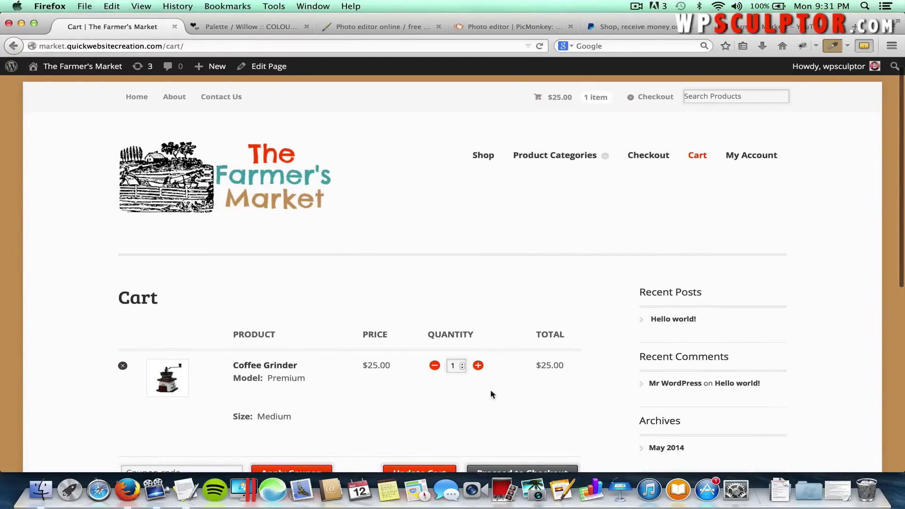
scroll(490, 391, "down", 5)
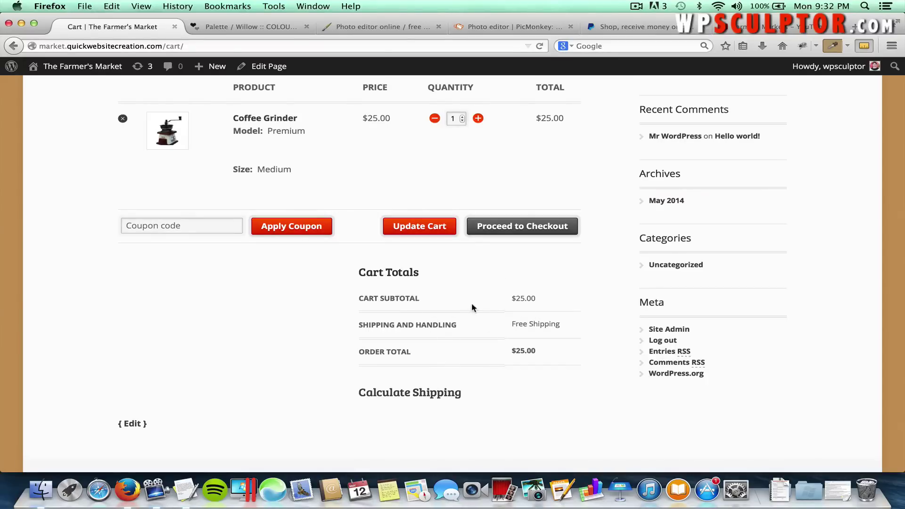
scroll(443, 265, "up", 2)
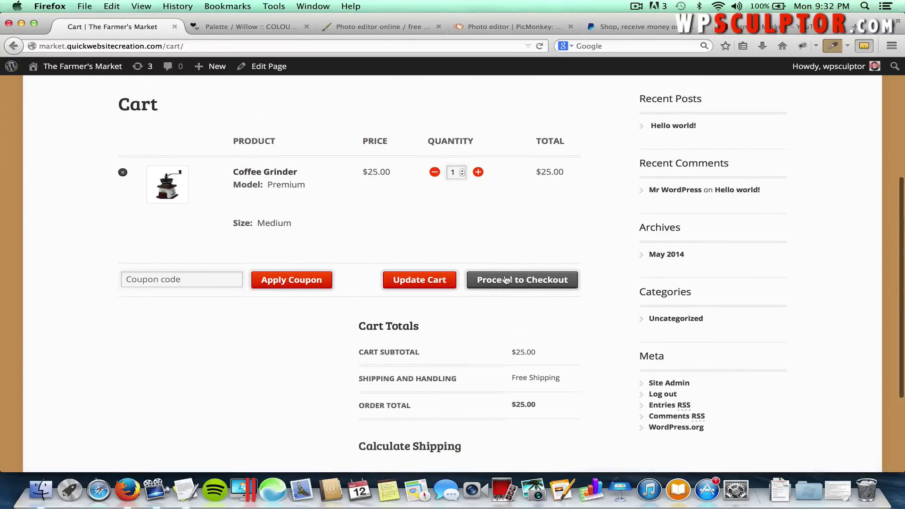
Proceed from the cart to the Checkout page and scroll to the billing details.
left_click(506, 279)
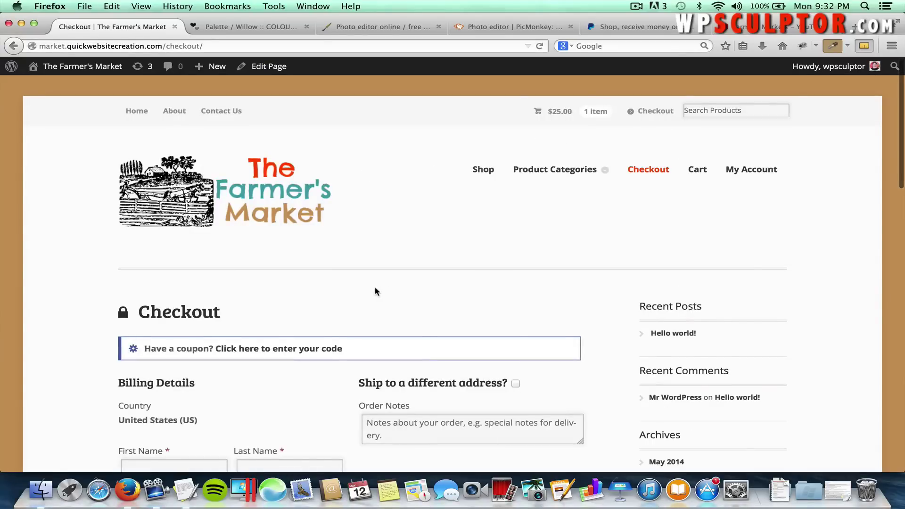
scroll(374, 292, "down", 3)
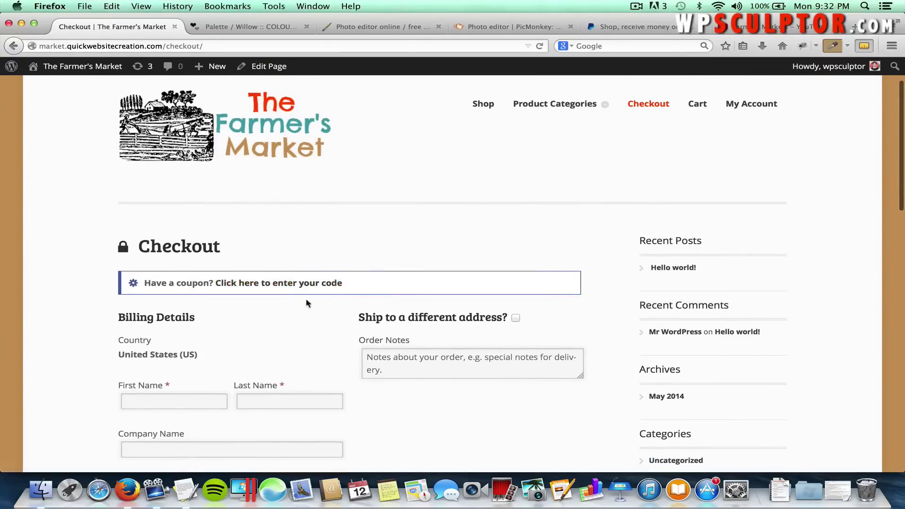
scroll(236, 332, "down", 3)
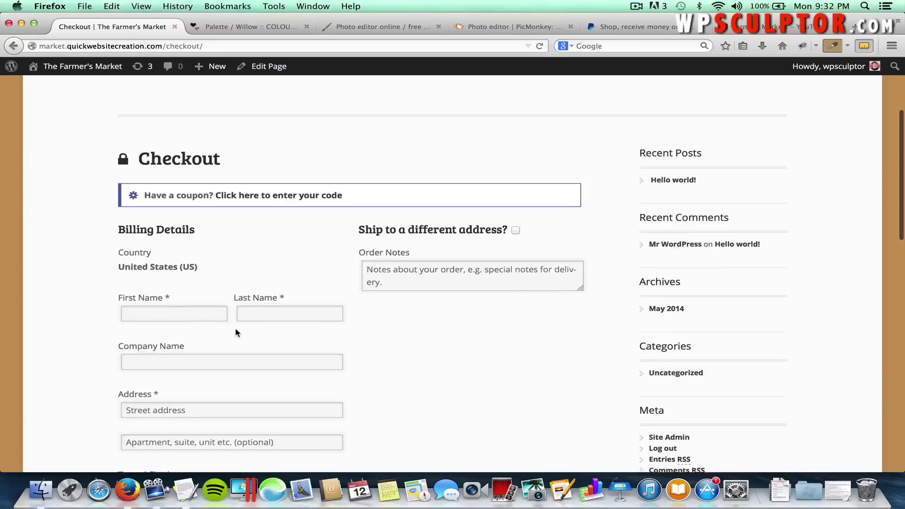
scroll(235, 333, "down", 3)
scroll(217, 163, "up", 3)
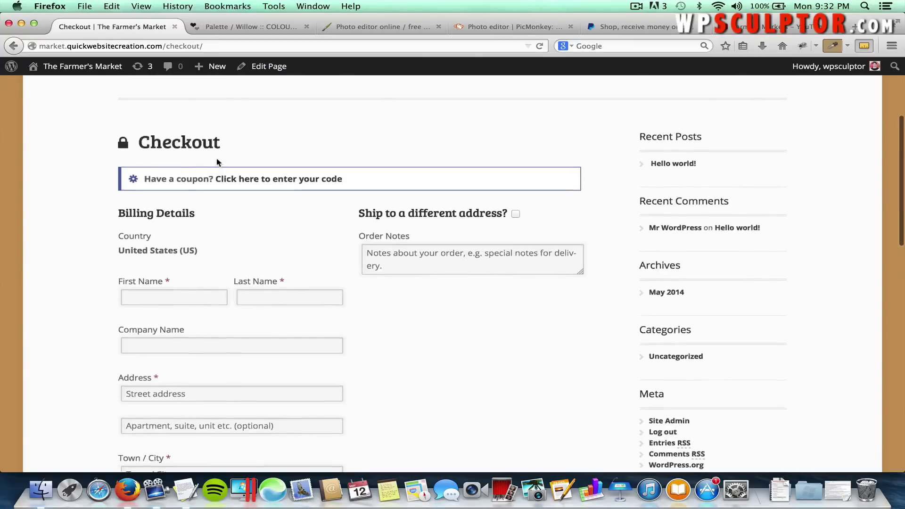
scroll(217, 163, "down", 4)
Enter the customer's first and last name in the billing details.
left_click(156, 213)
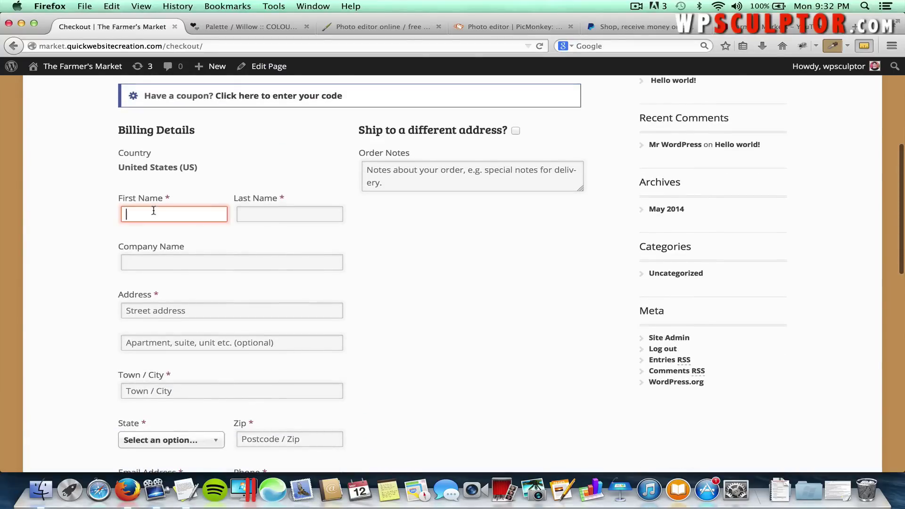
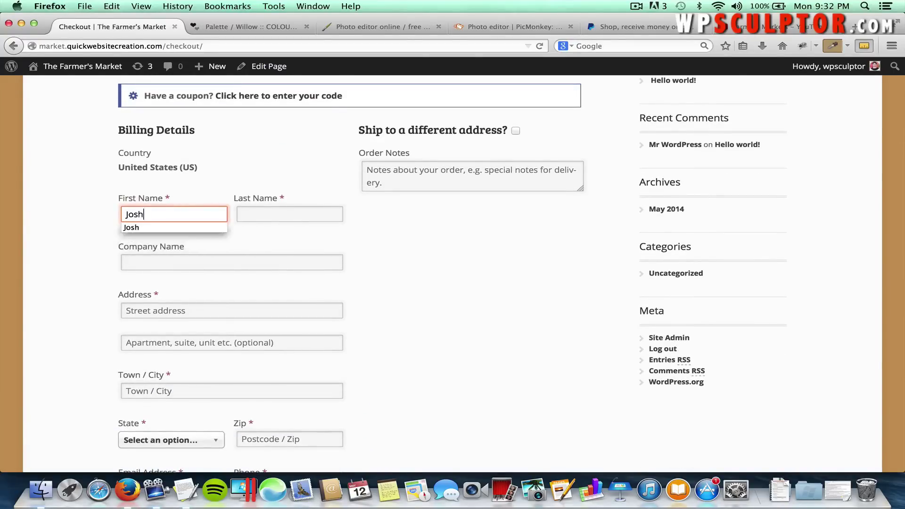
key("Tab")
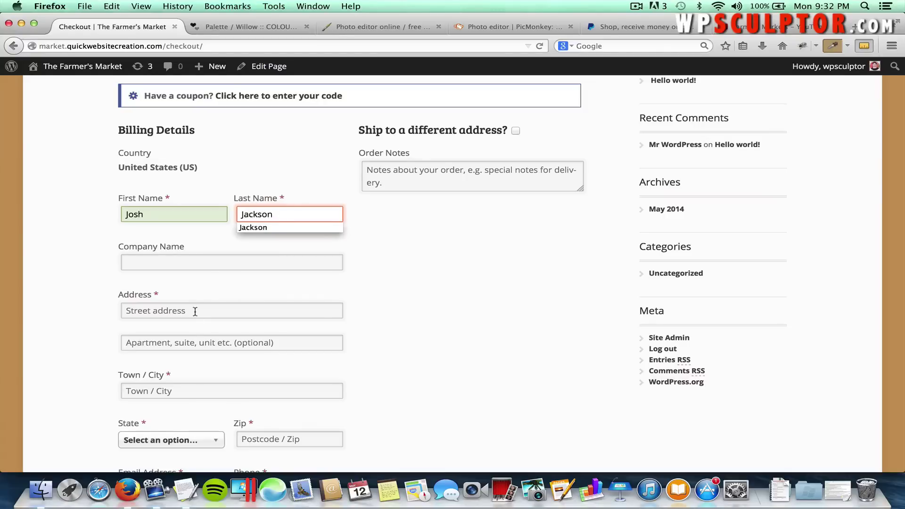
Fill in the billing street address, city Denver, state Colorado and zip code.
left_click(193, 310)
type("888")
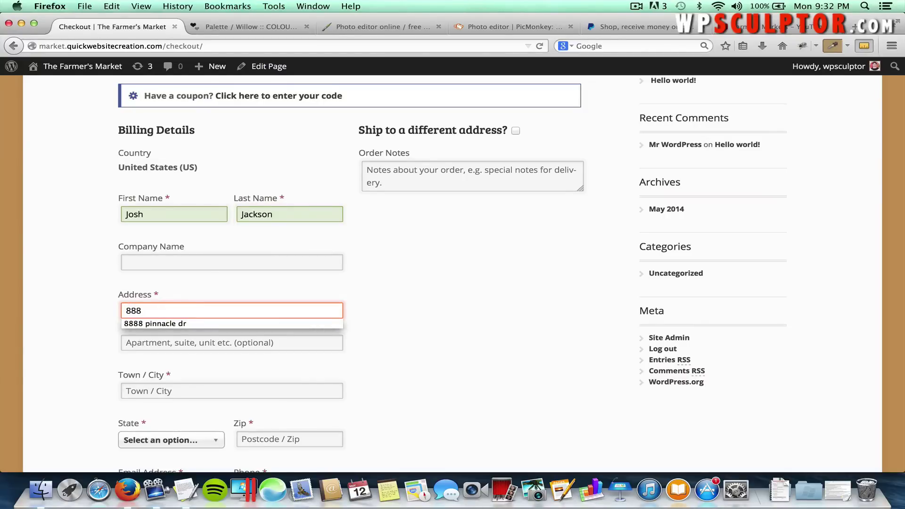
key("Down")
key("Tab")
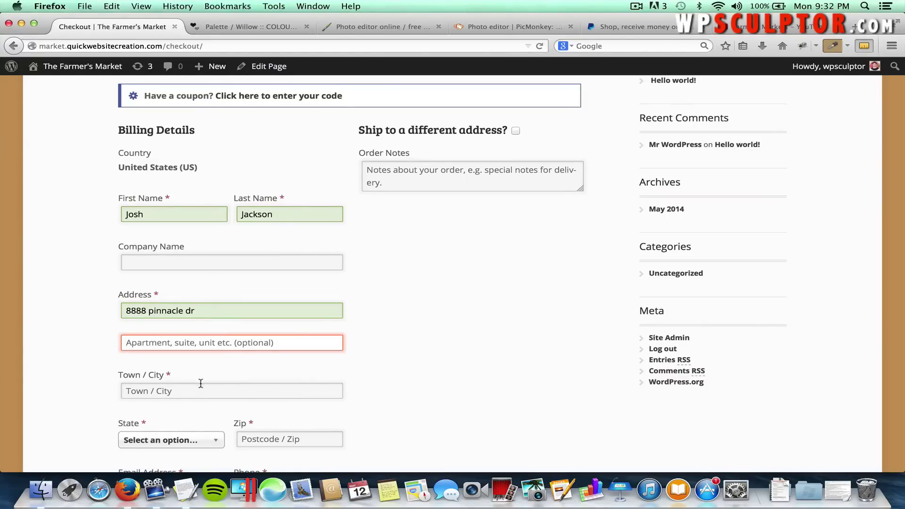
left_click(200, 386)
type("Denver")
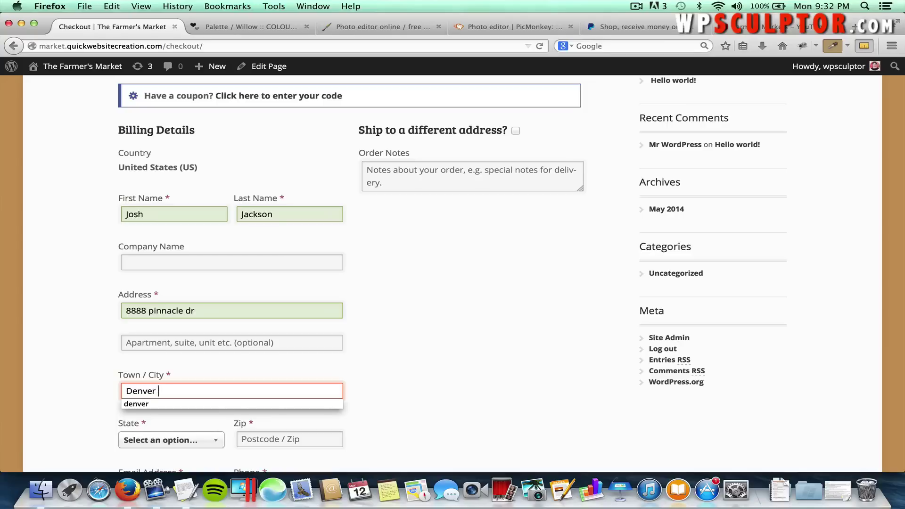
key("Tab")
type("Co")
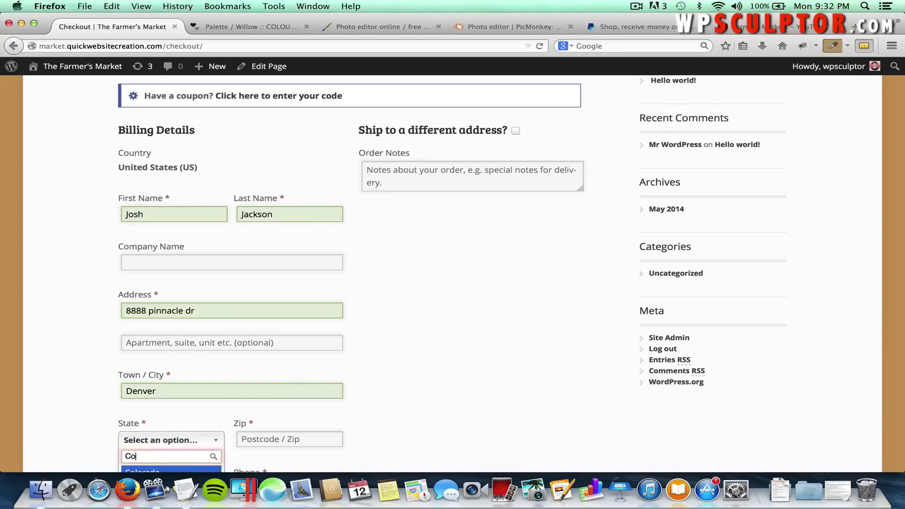
key("Return")
key("Tab")
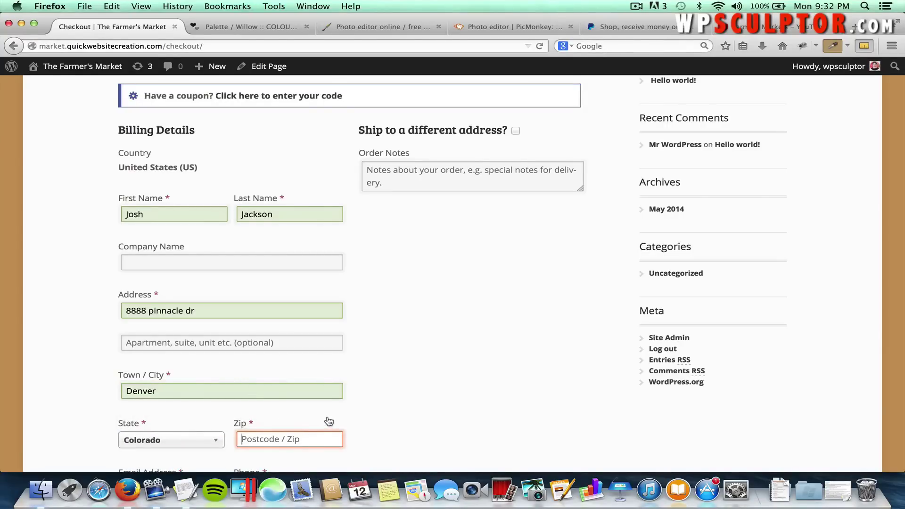
type("88006")
Enter the customer's phone number in the Phone field.
scroll(249, 372, "down", 3)
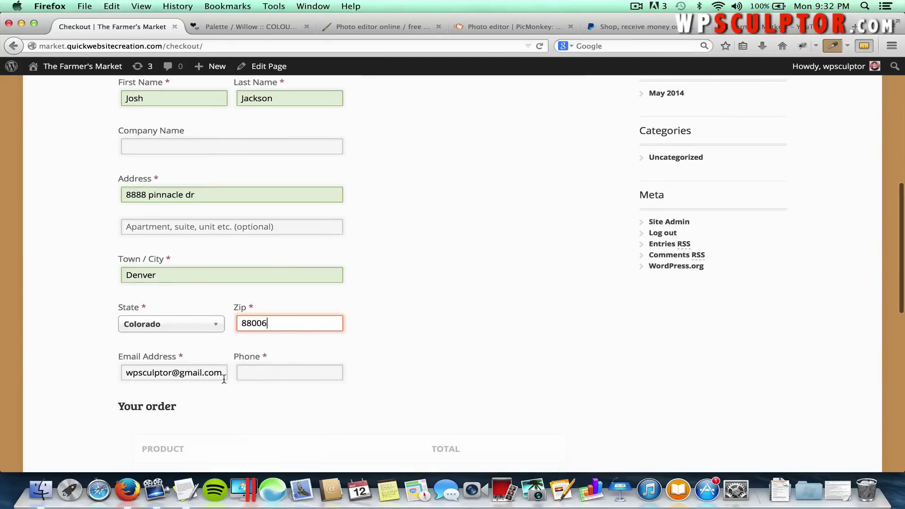
left_click(248, 372)
type("555555")
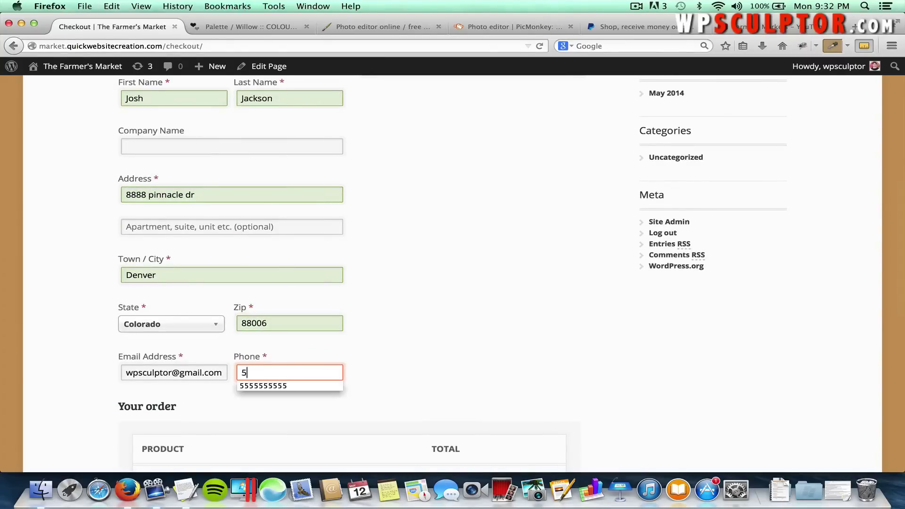
type("5555")
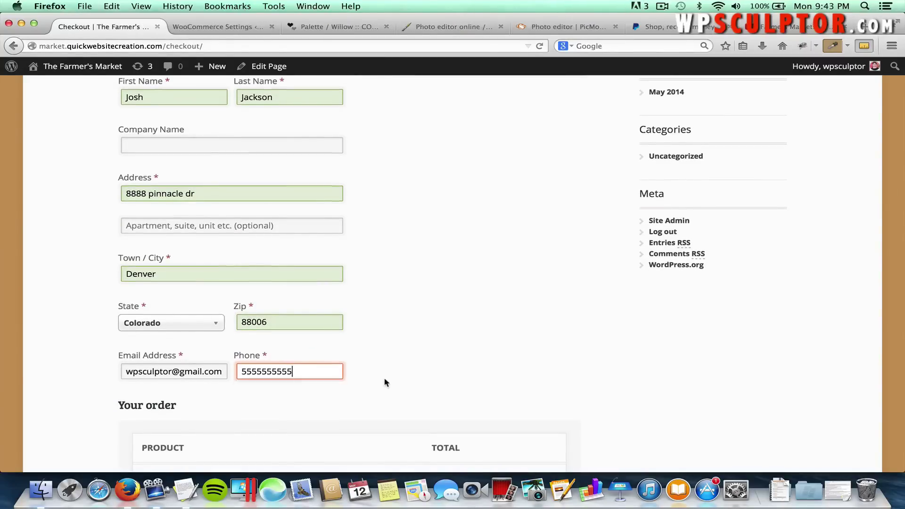
scroll(384, 383, "down", 1)
scroll(385, 382, "up", 1)
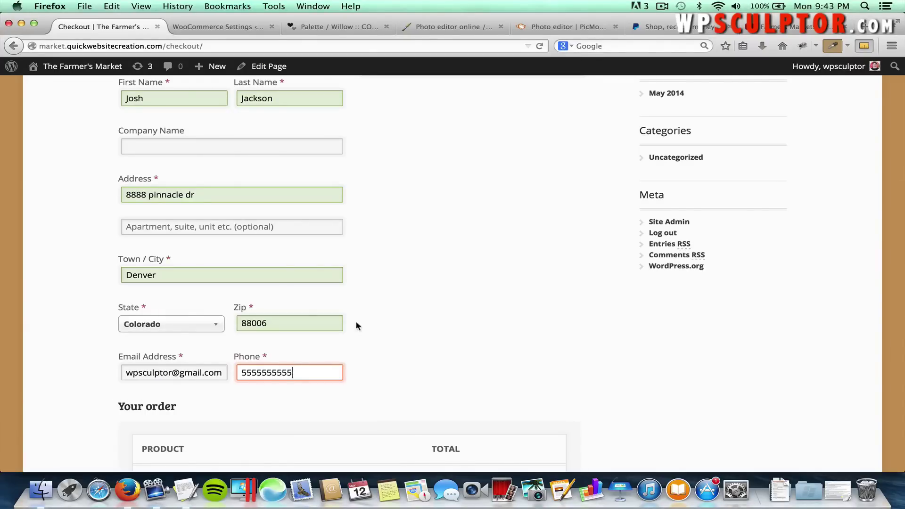
Toggle 'Ship to a different address?' on and off, keeping shipping to the billing address.
scroll(382, 250, "up", 5)
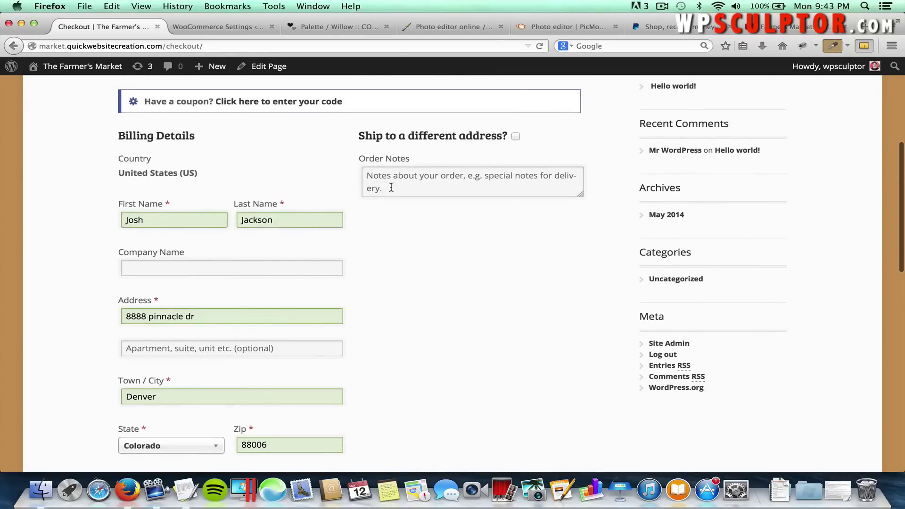
scroll(396, 311, "up", 2)
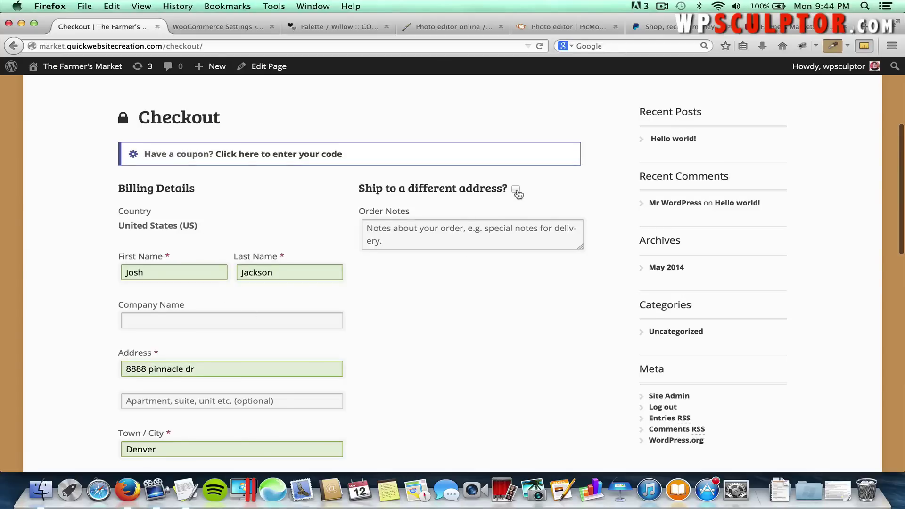
left_click(515, 189)
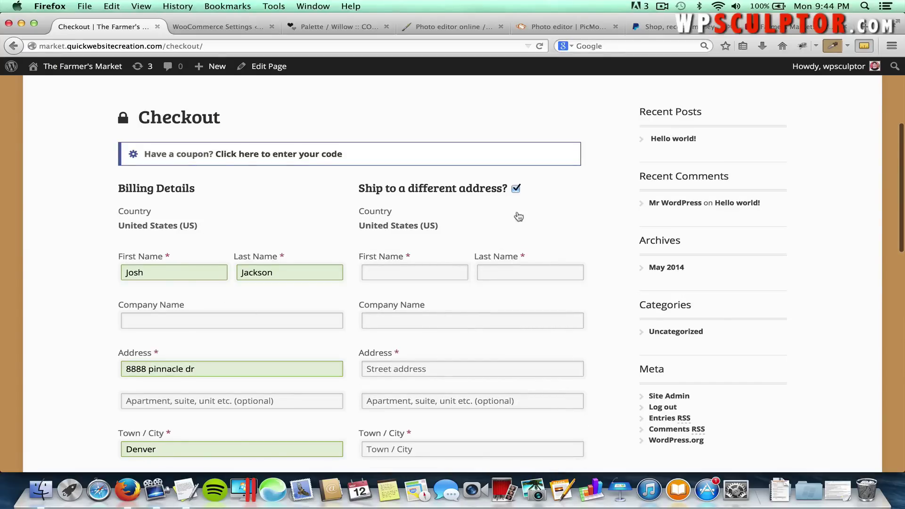
left_click(516, 191)
Review the order table and place the order with Proceed to PayPal.
scroll(384, 316, "down", 10)
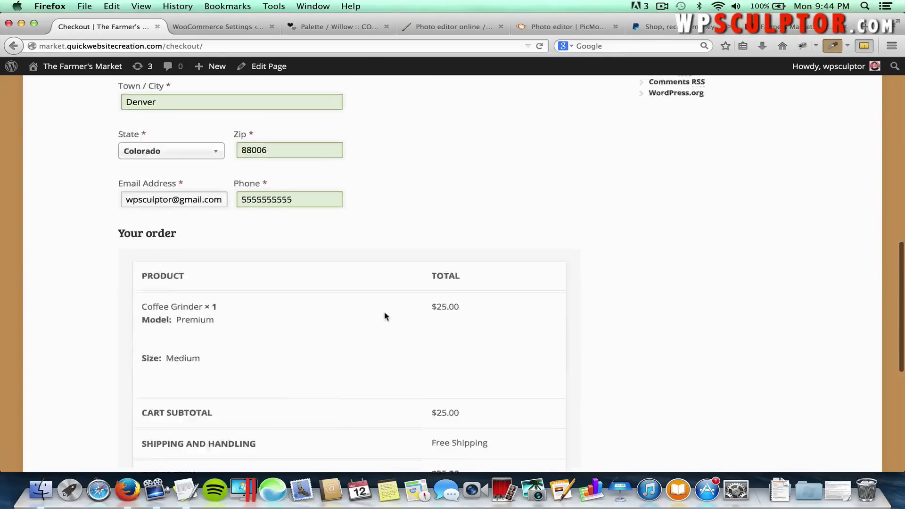
scroll(384, 315, "down", 3)
scroll(384, 314, "up", 2)
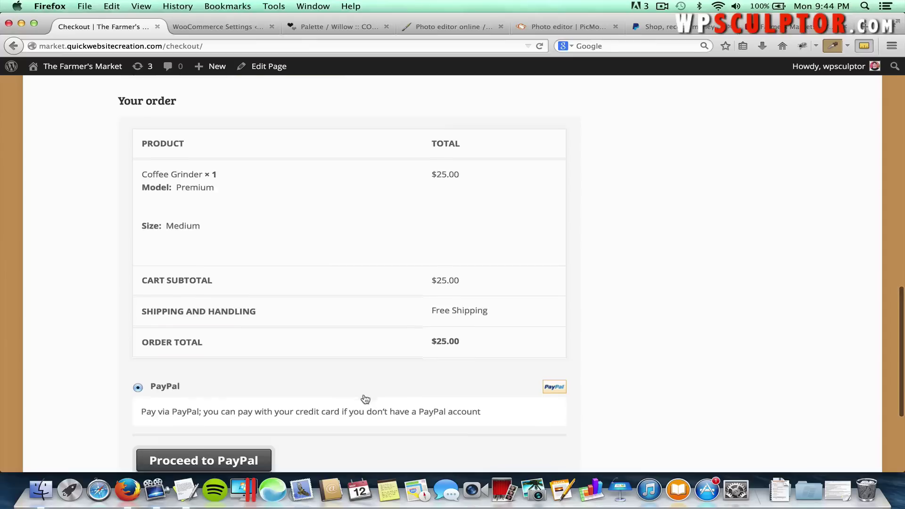
scroll(330, 394, "down", 2)
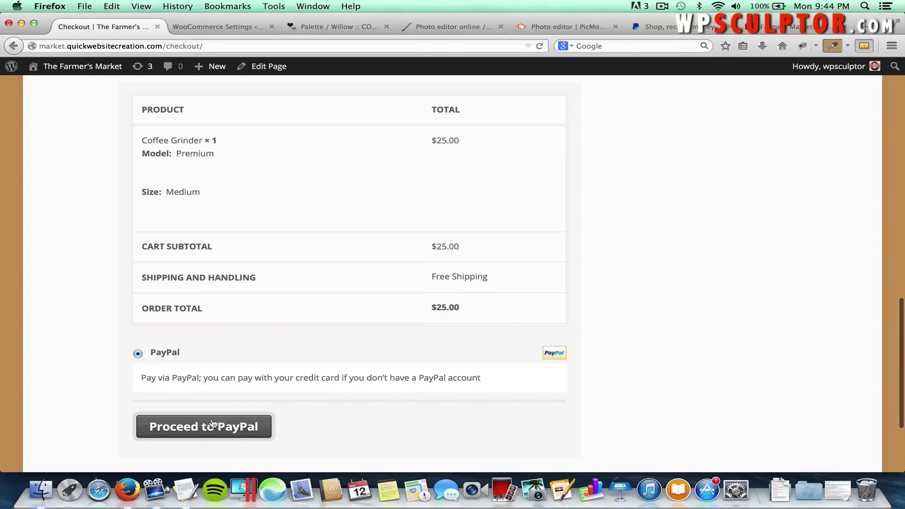
left_click(238, 428)
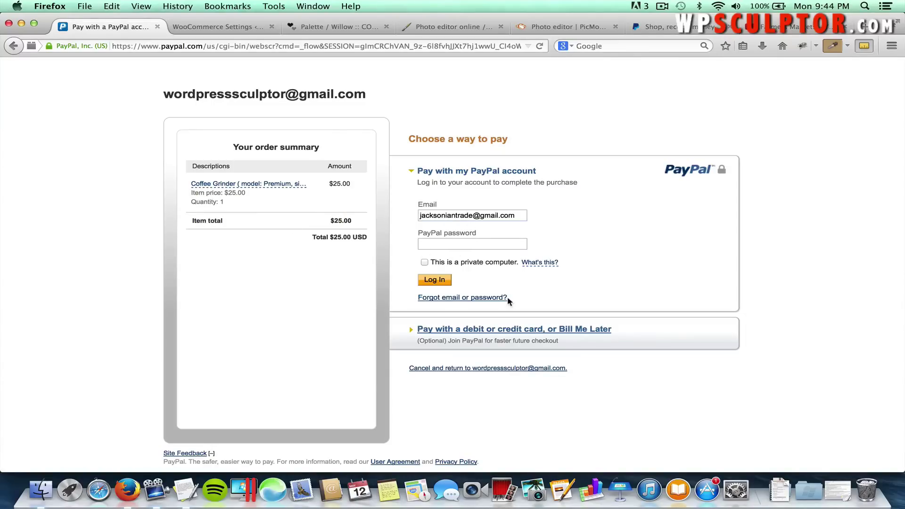
View PayPal's debit or credit card option, then go back twice to the store's checkout page.
left_click(487, 333)
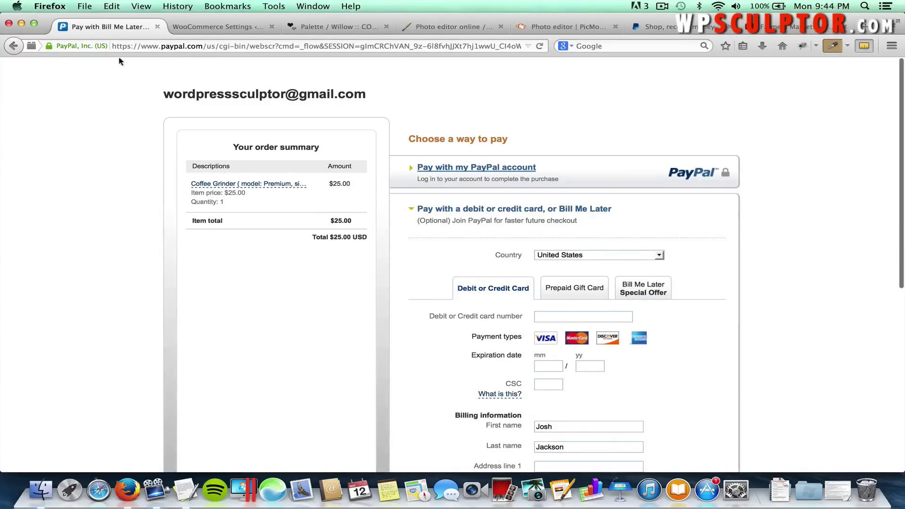
left_click(13, 45)
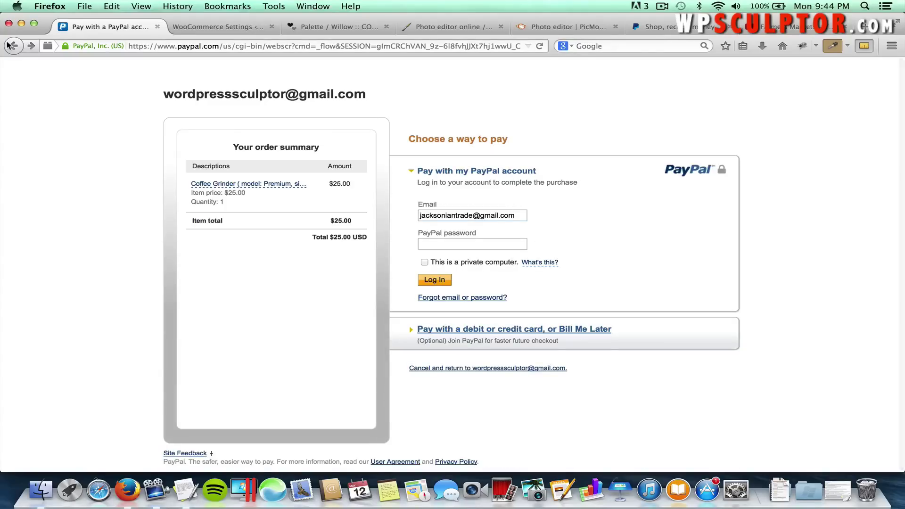
left_click(13, 45)
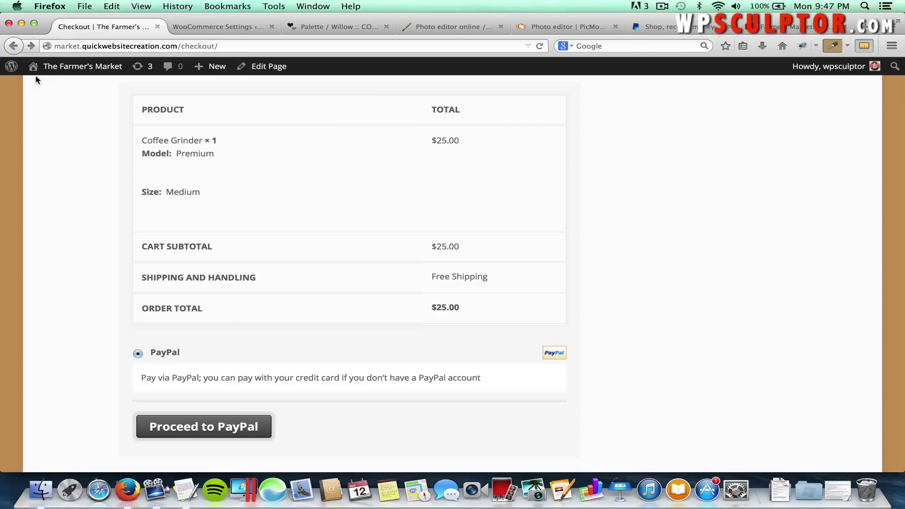
Check the new $25.00 PayPal order in WooCommerce Orders, then go to WooCommerce Settings.
left_click(74, 68)
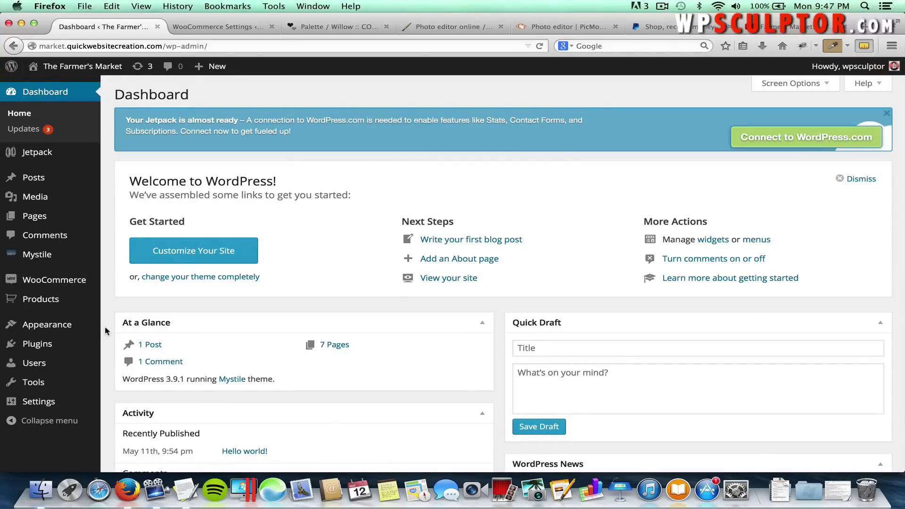
mouse_move(80, 282)
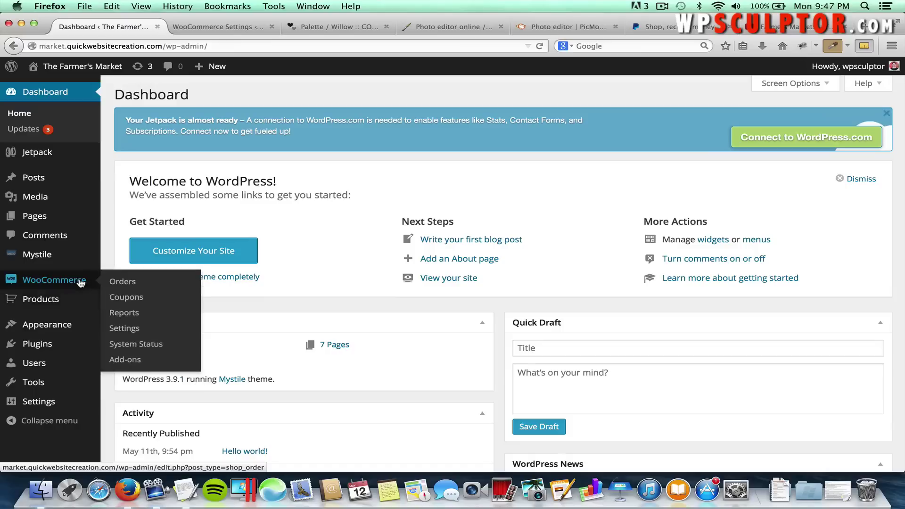
left_click(118, 283)
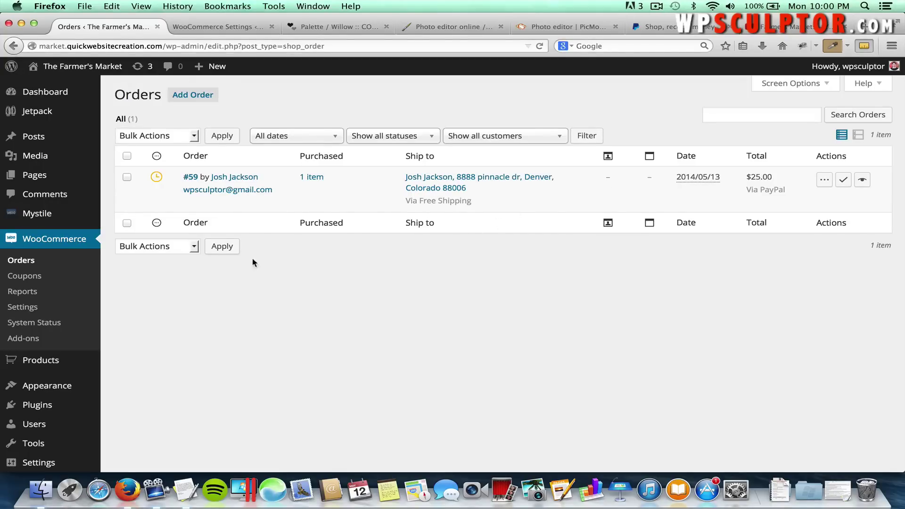
left_click(23, 307)
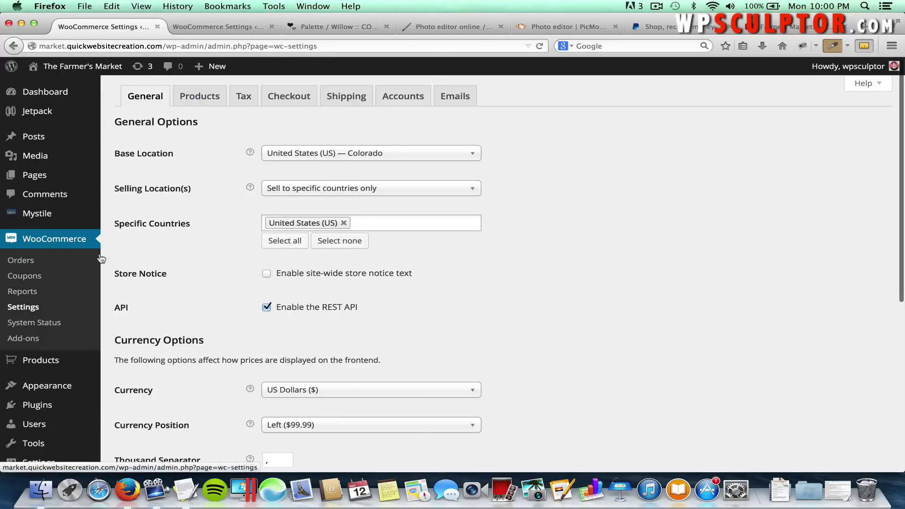
Enable taxes with 'No address' as default customer address and a Standard shipping tax class.
left_click(245, 96)
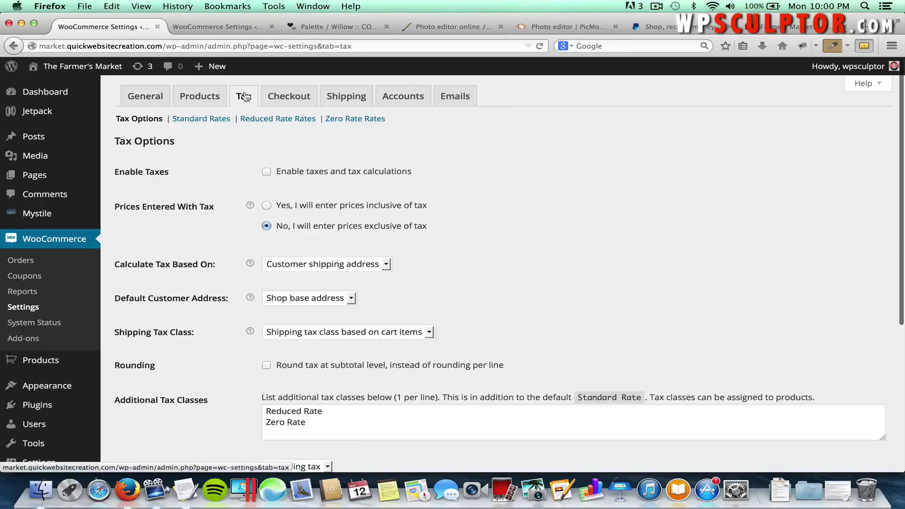
left_click(267, 172)
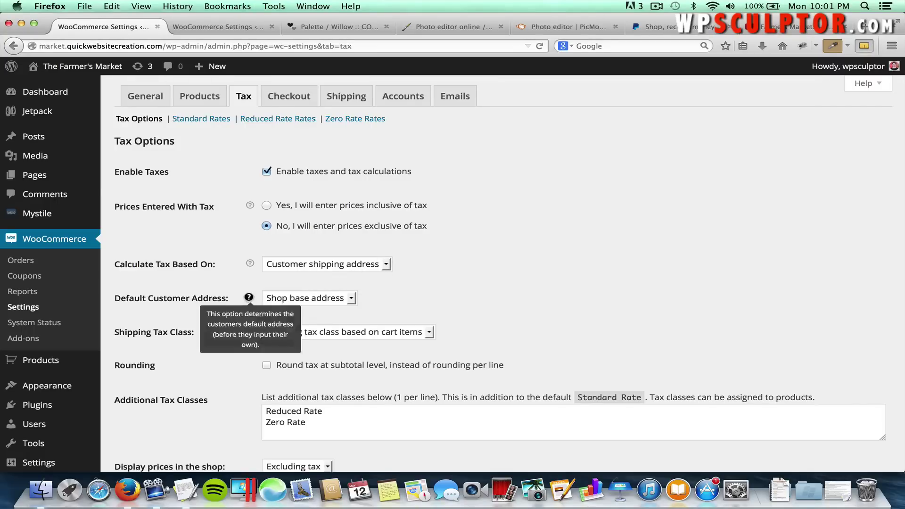
left_click(297, 302)
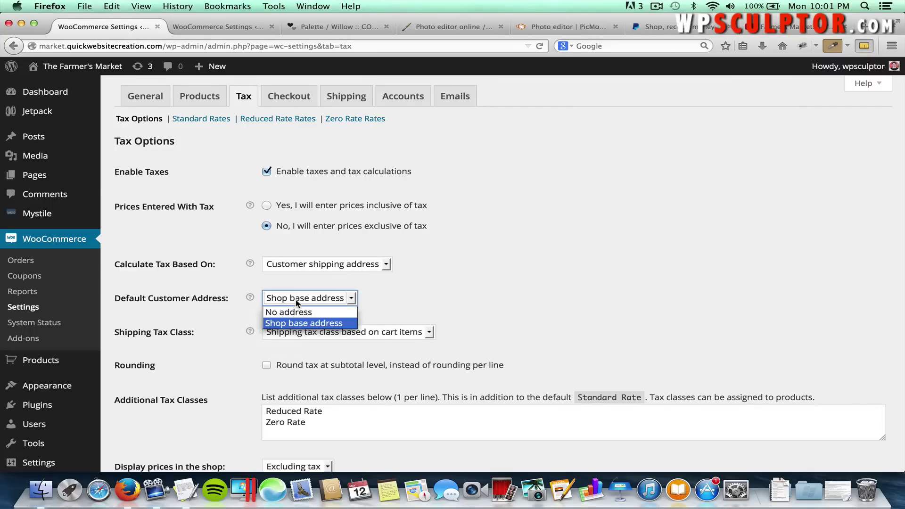
left_click(297, 312)
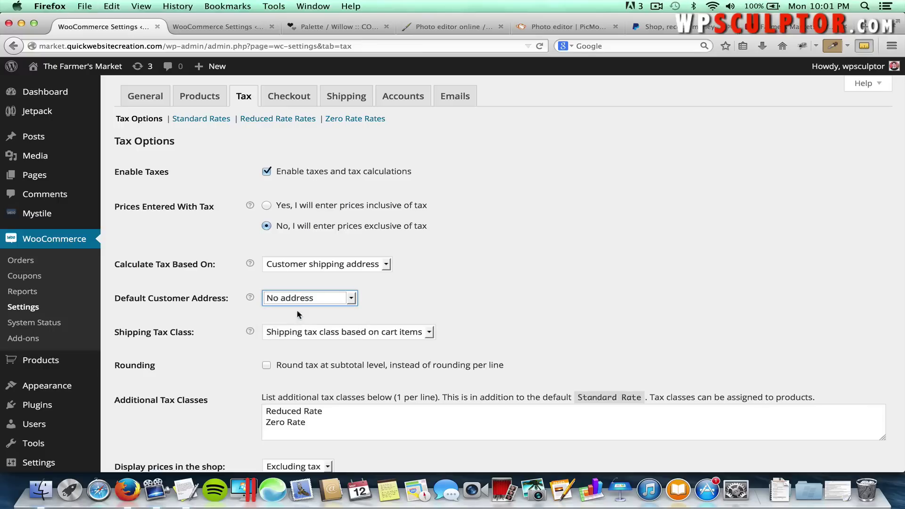
left_click(396, 300)
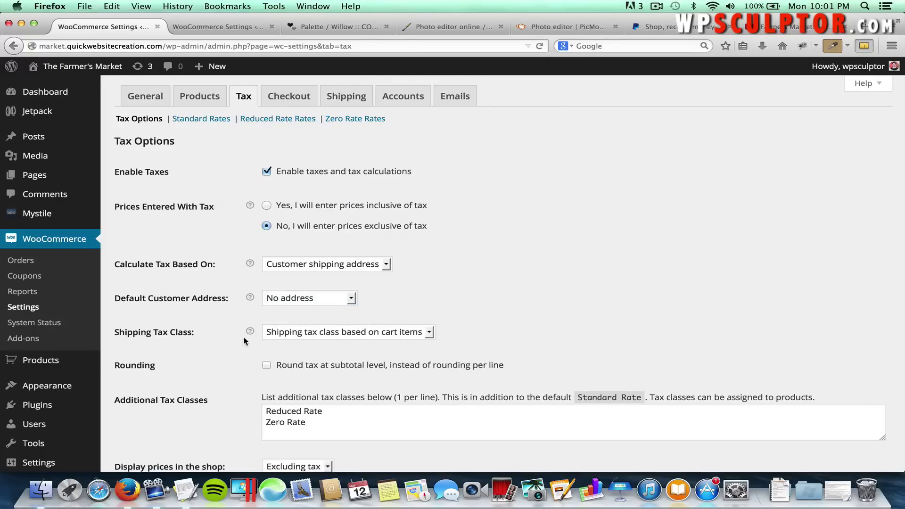
left_click(312, 338)
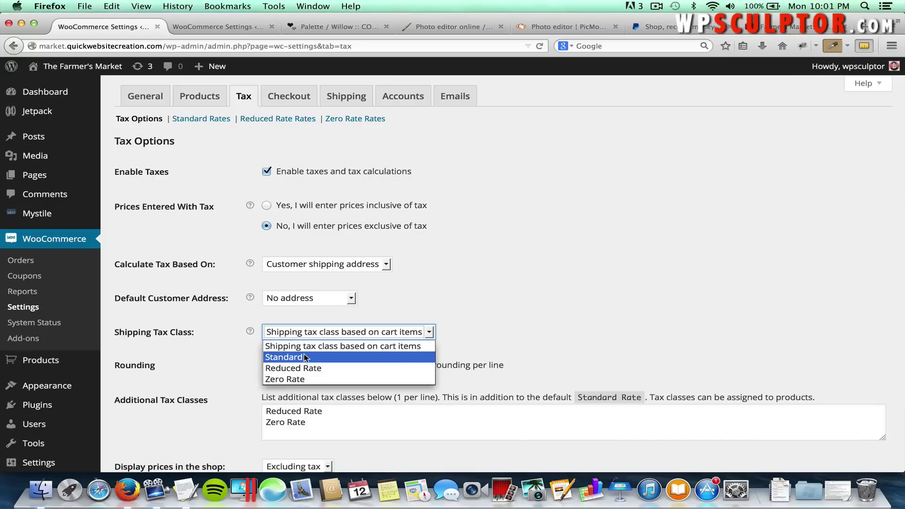
left_click(304, 358)
left_click(209, 337)
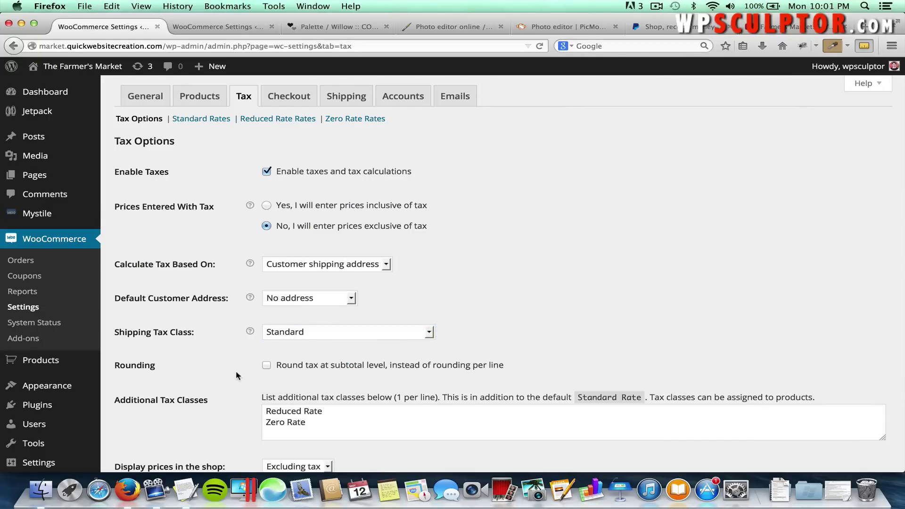
Keep shop prices displayed excluding tax and save the tax settings.
scroll(235, 370, "down", 5)
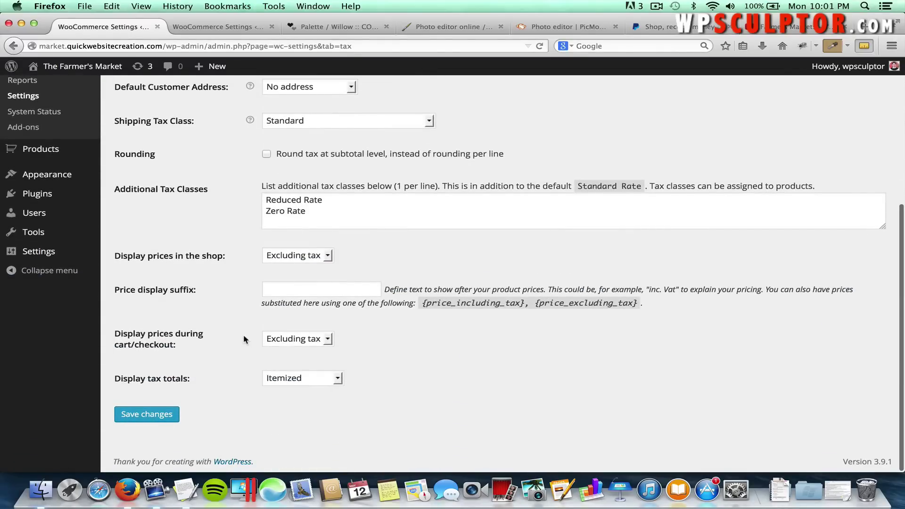
left_click(285, 256)
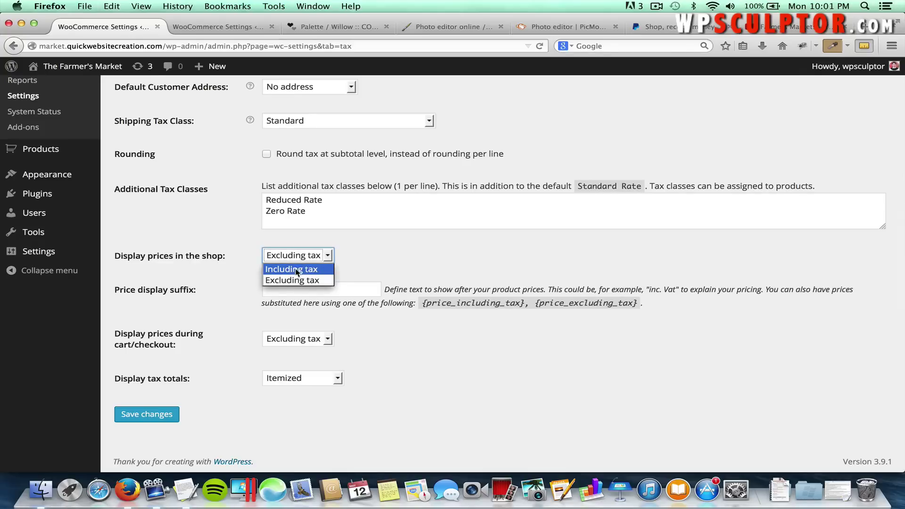
left_click(301, 280)
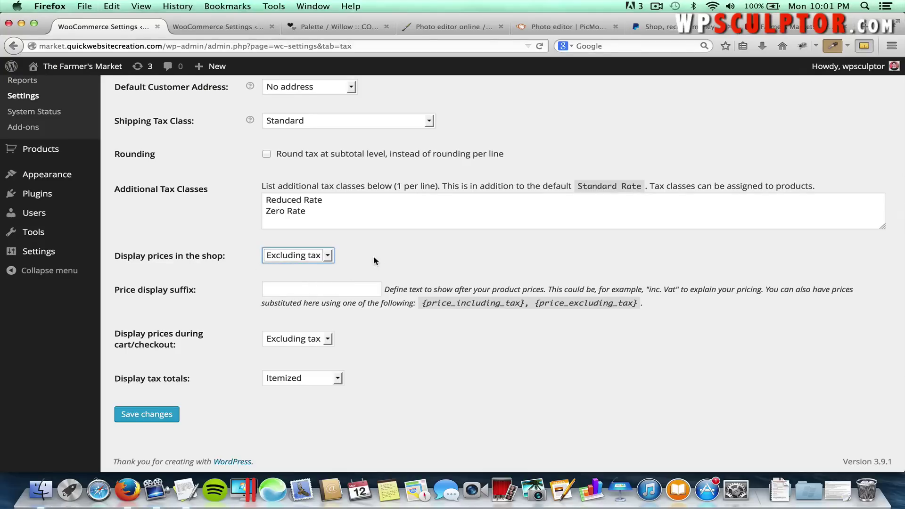
left_click(135, 416)
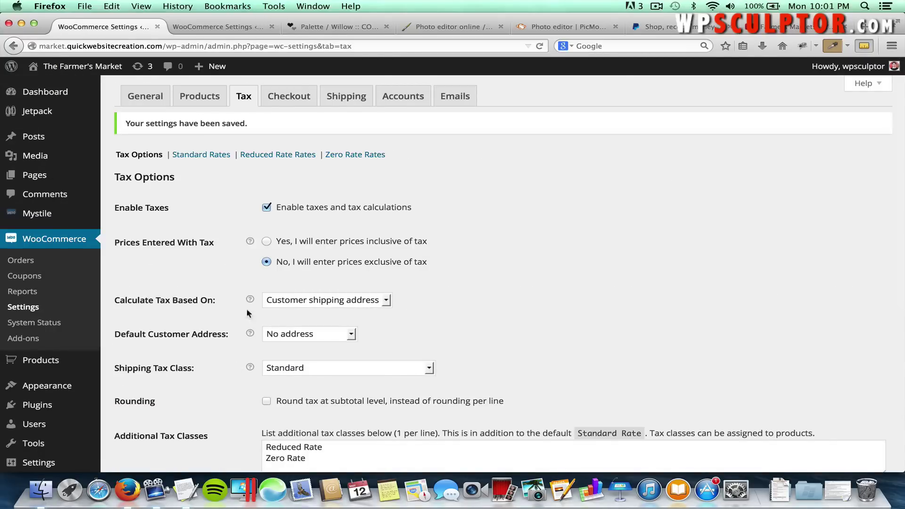
Add a Standard Rates row for country US, state CO at 7.5%, shipping unchecked, and save.
left_click(207, 158)
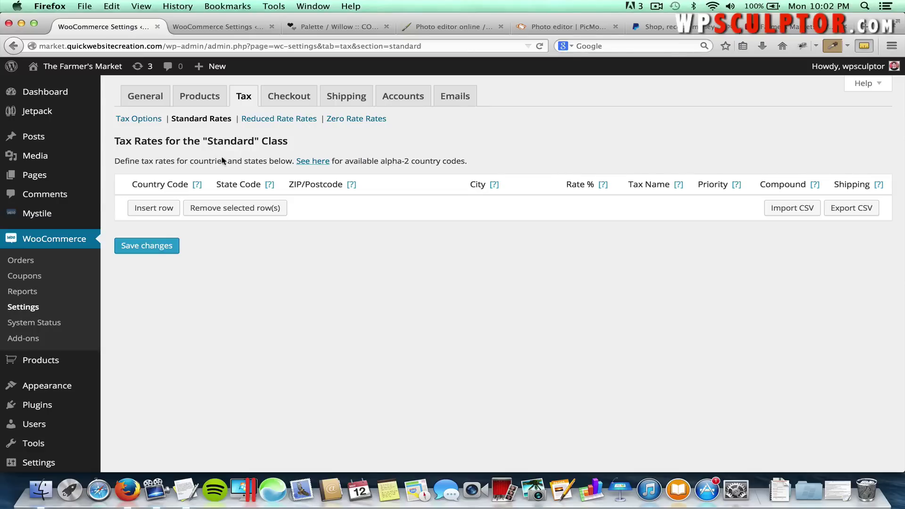
left_click(148, 209)
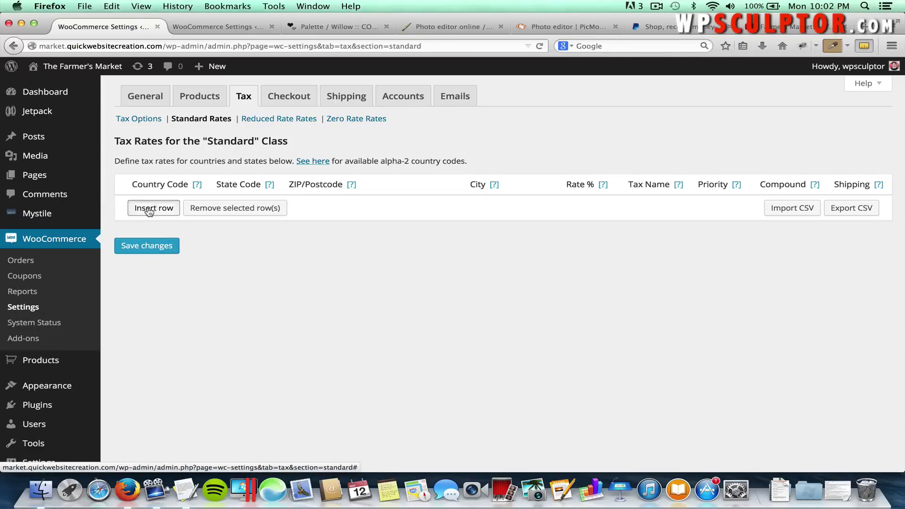
left_click(152, 203)
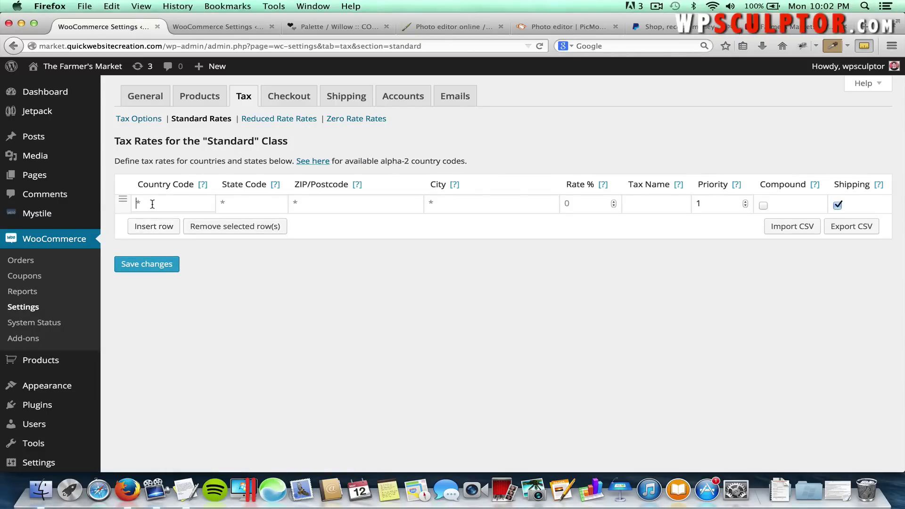
type("US")
mouse_move(202, 185)
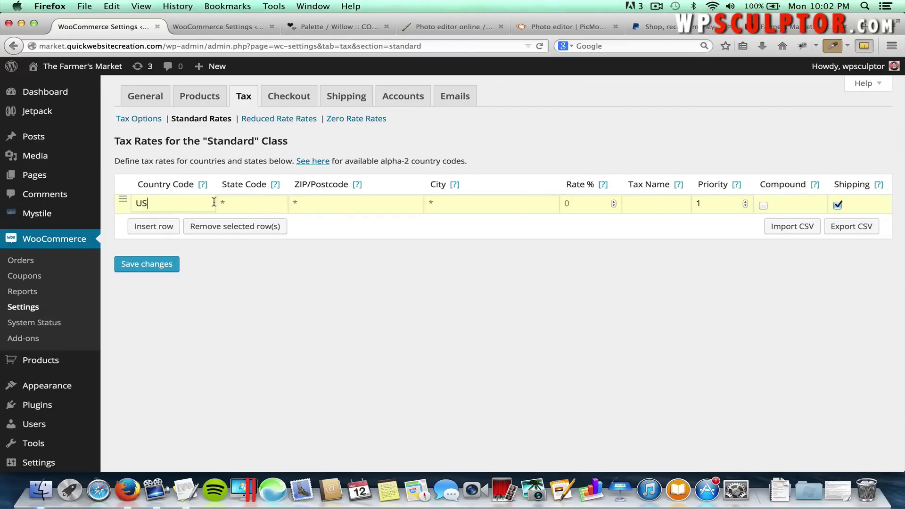
left_click(264, 202)
type("CO")
left_click(594, 205)
type("7.5")
left_click(838, 207)
left_click(172, 267)
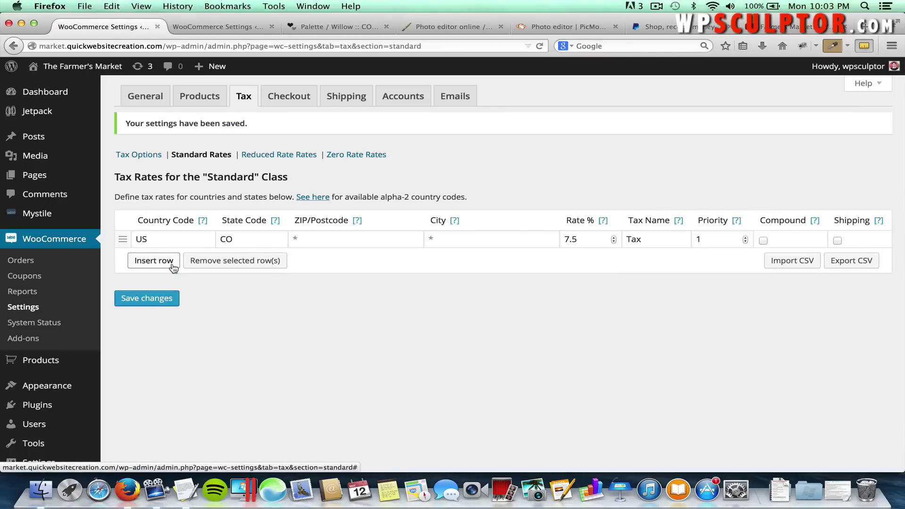
left_click(140, 158)
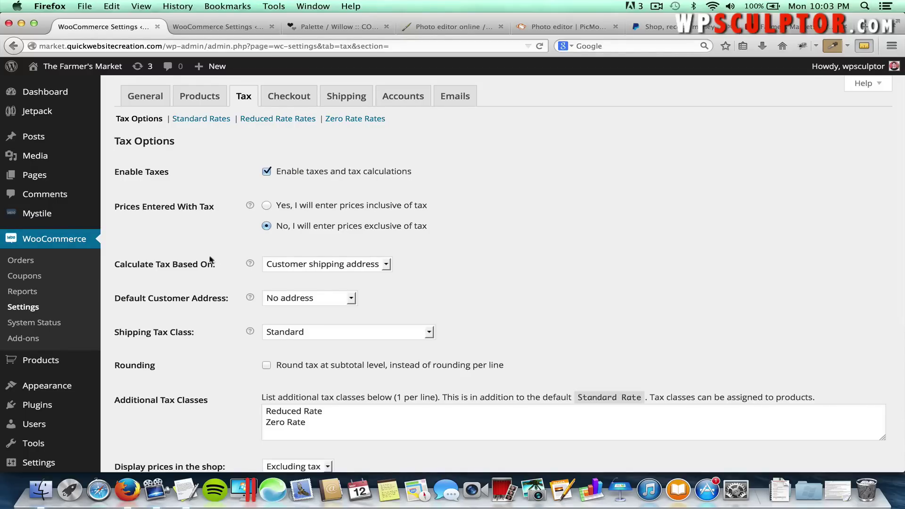
left_click(309, 265)
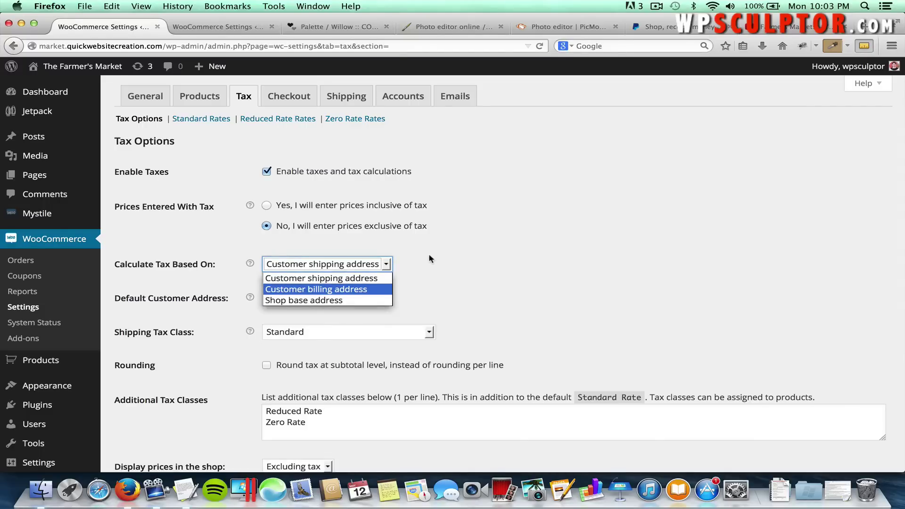
left_click(355, 279)
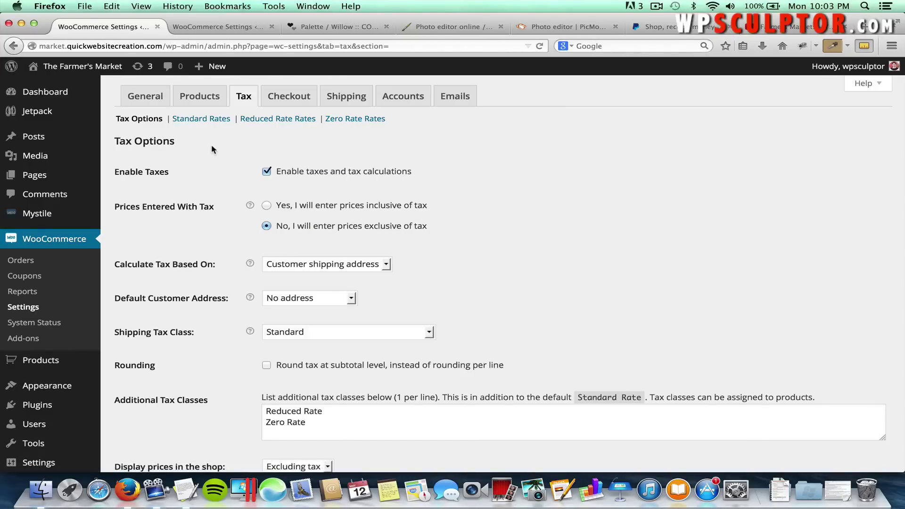
left_click(212, 121)
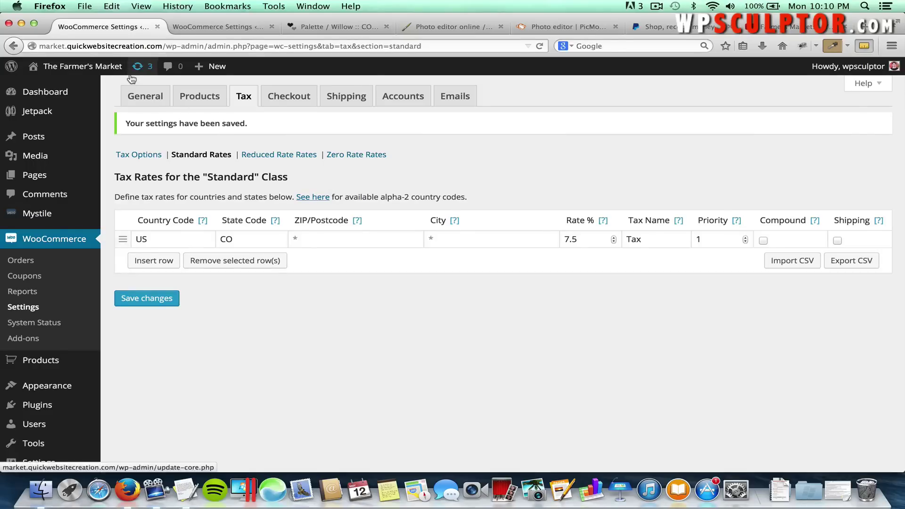
Go from the storefront cart to checkout and view totals showing $1.88 tax and $26.88.
left_click(105, 70)
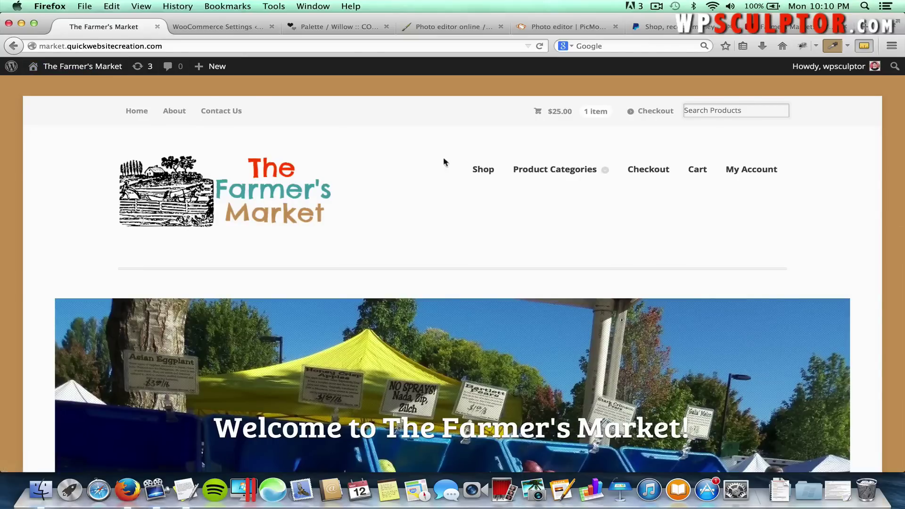
left_click(559, 115)
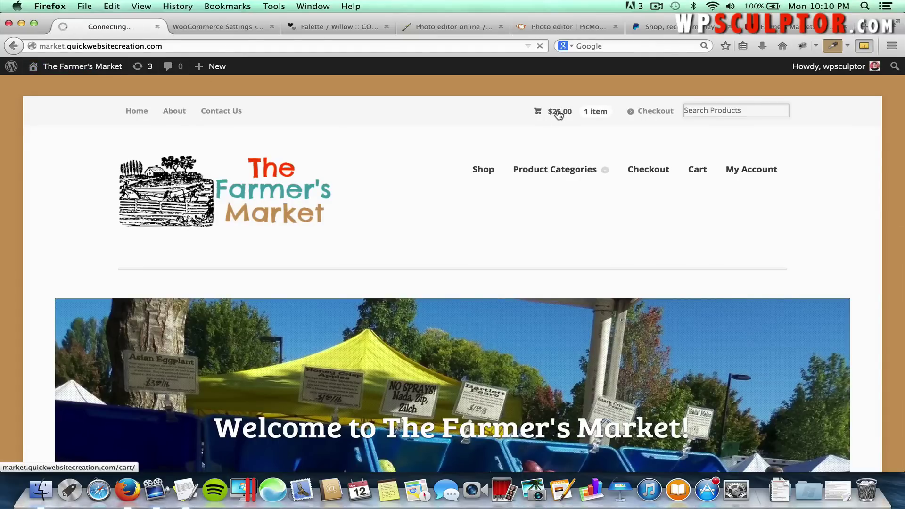
scroll(493, 228, "down", 5)
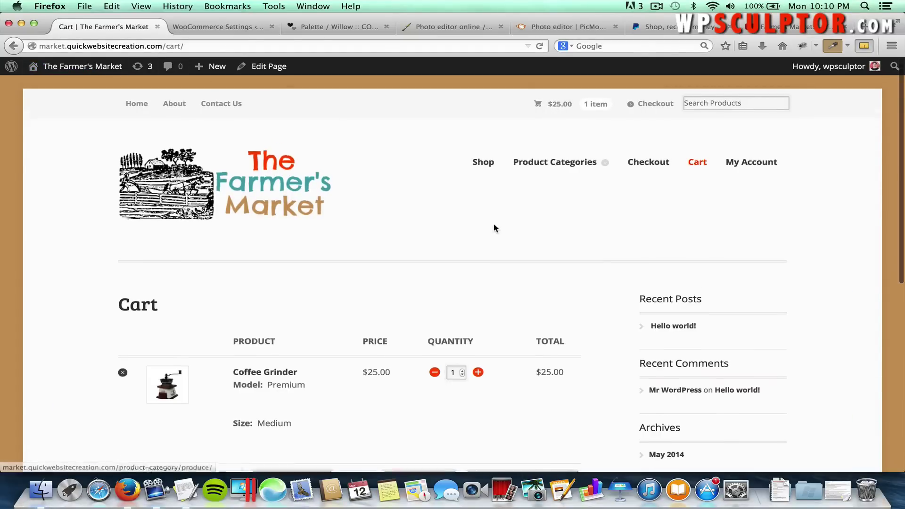
scroll(494, 228, "down", 3)
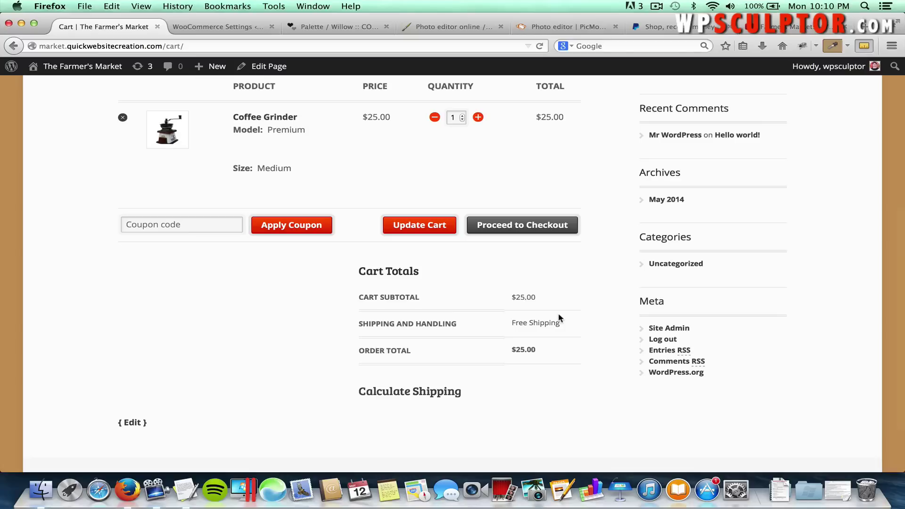
left_click(529, 228)
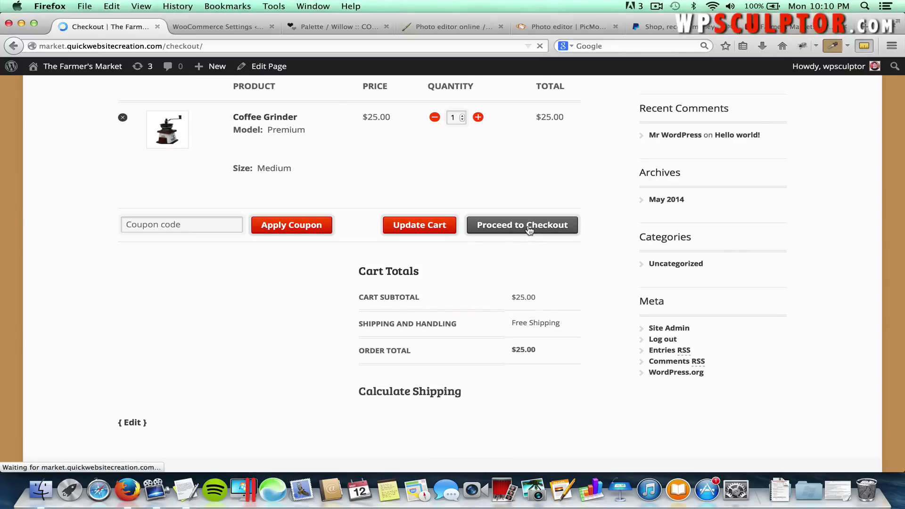
scroll(460, 276, "down", 6)
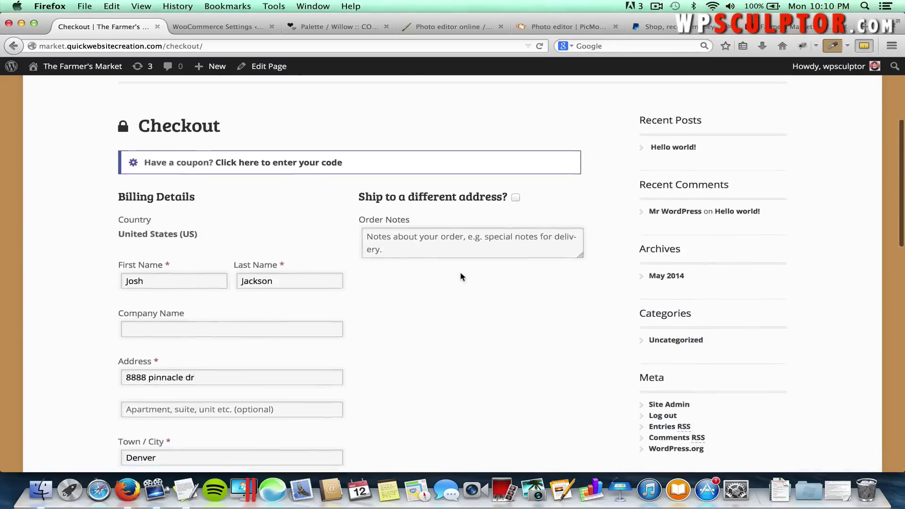
scroll(460, 277, "down", 3)
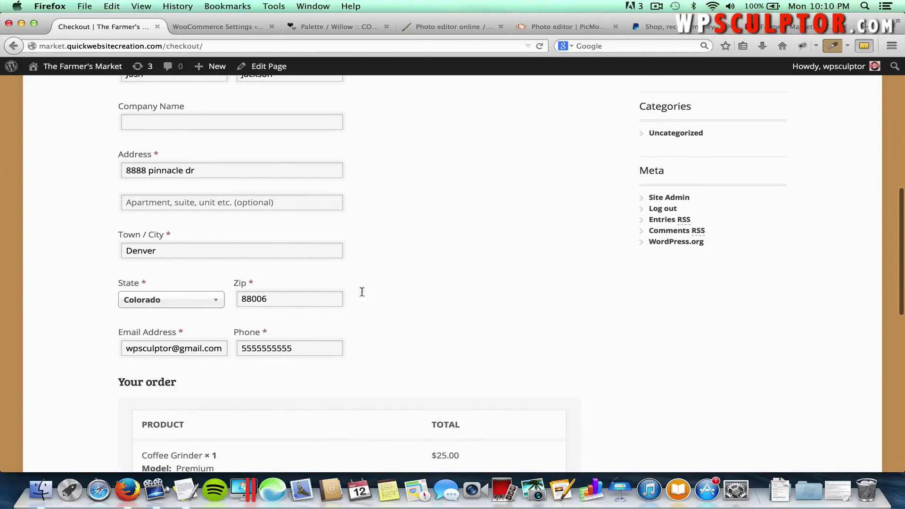
scroll(438, 301, "down", 2)
scroll(438, 302, "down", 5)
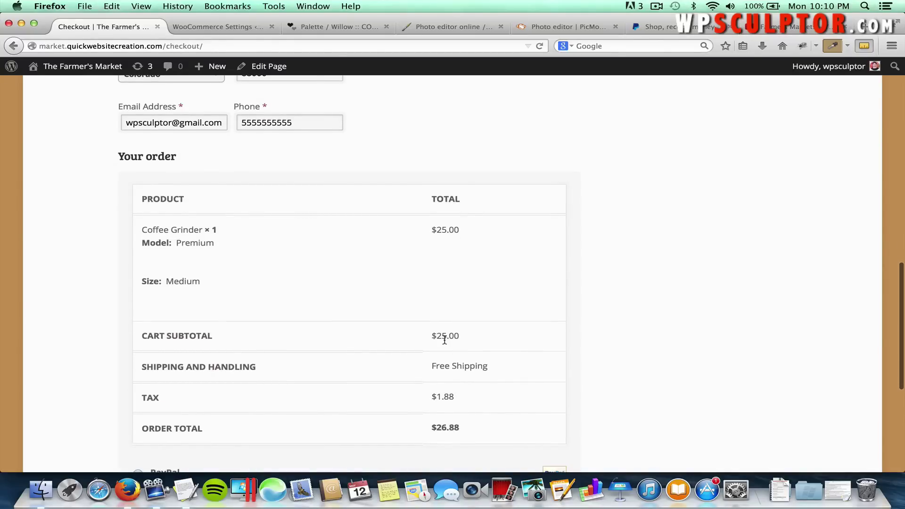
Compute 0.075 × 25 in Calculator, giving 1.875.
left_click(865, 6)
type("calc")
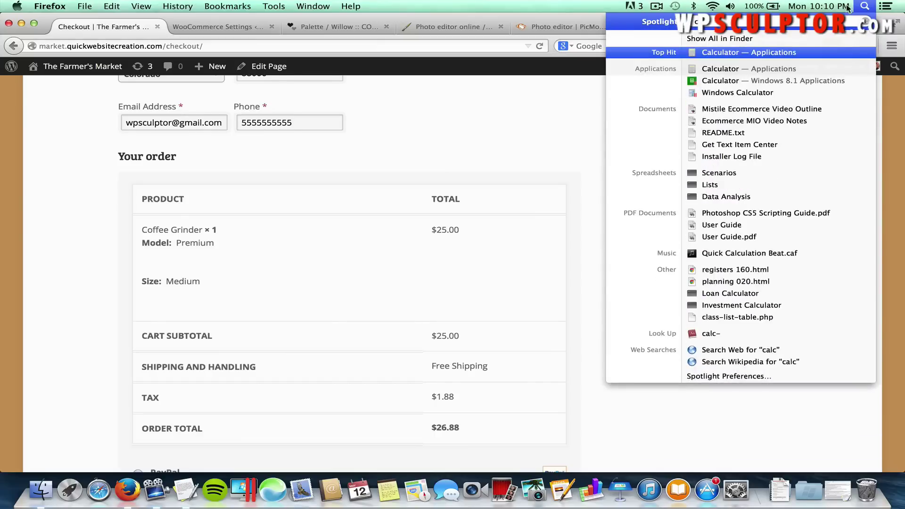
left_click(774, 53)
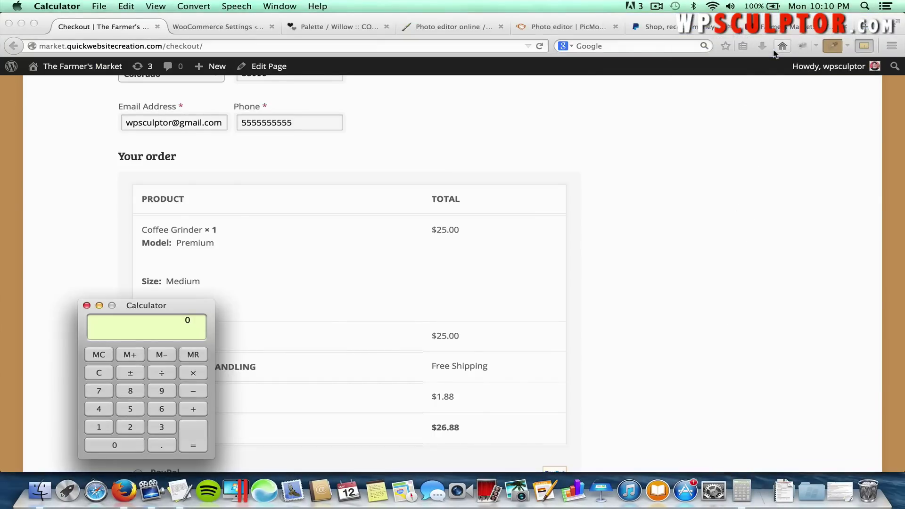
type(".075")
type("25")
key("Return")
Close Calculator and return to the checkout's billing state list.
left_click(340, 278)
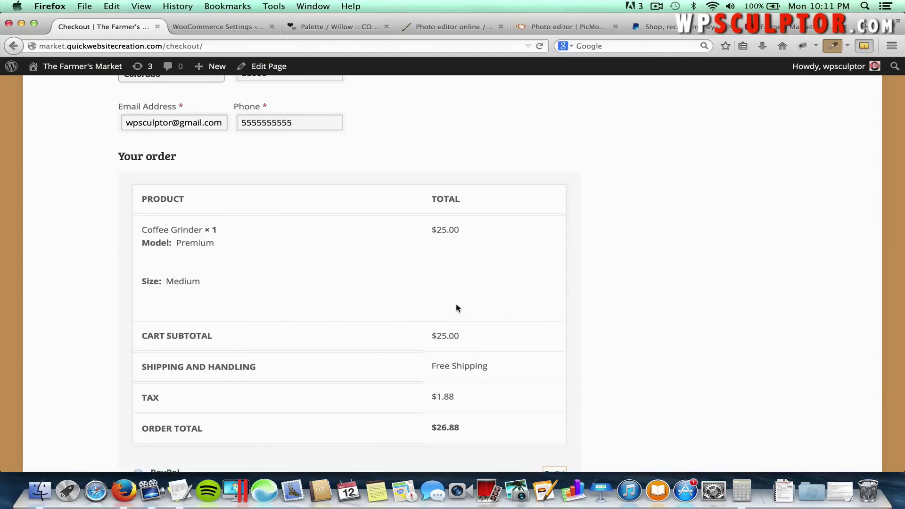
scroll(414, 283, "up", 3)
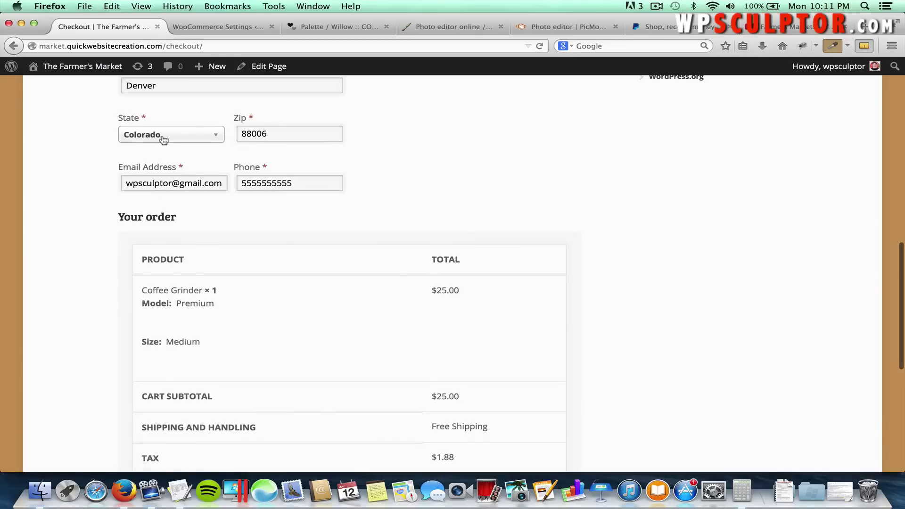
left_click(168, 136)
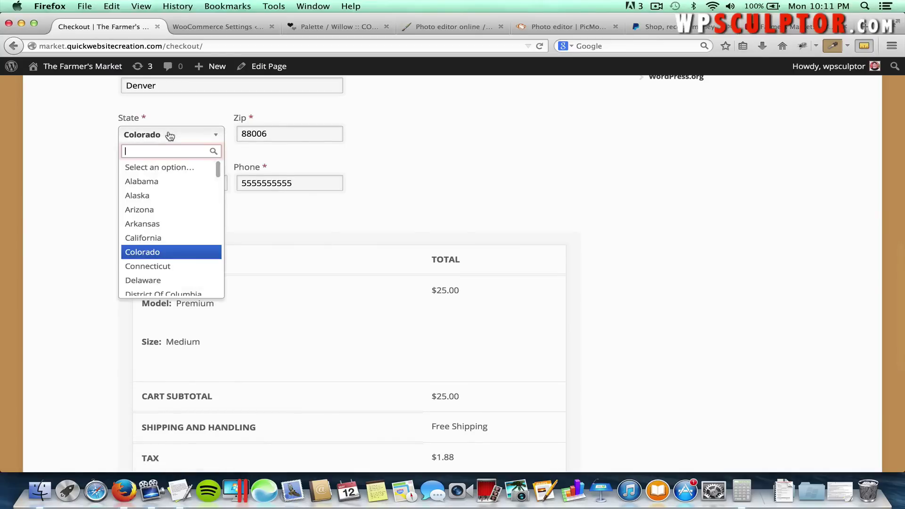
Switch the billing state to Alabama and confirm the total drops to $25.00.
left_click(166, 182)
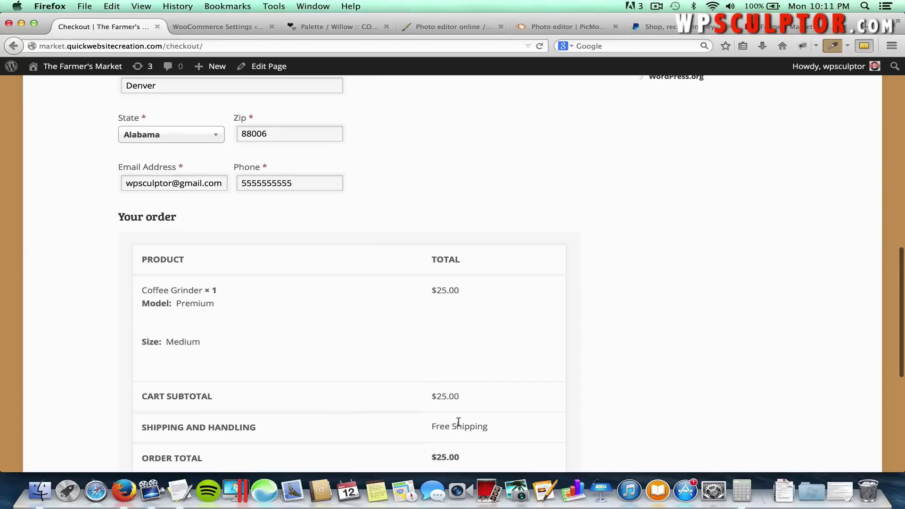
scroll(458, 421, "down", 3)
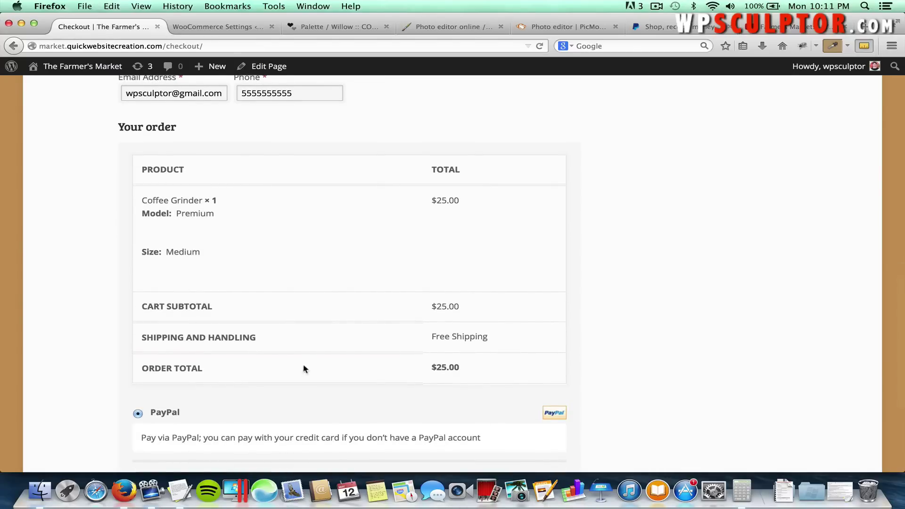
scroll(303, 369, "up", 15)
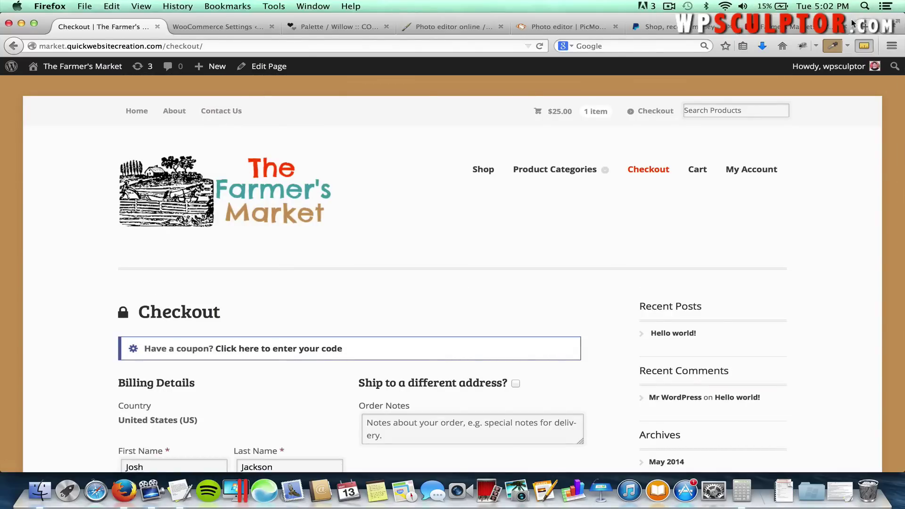
Close the extra PayPal, PicMonkey and Photo editor online browser tabs.
left_click(844, 27)
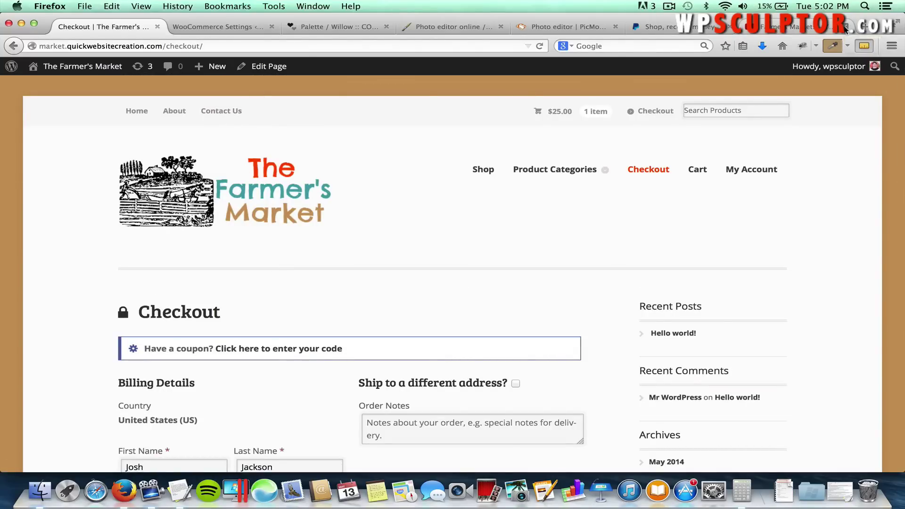
left_click(833, 27)
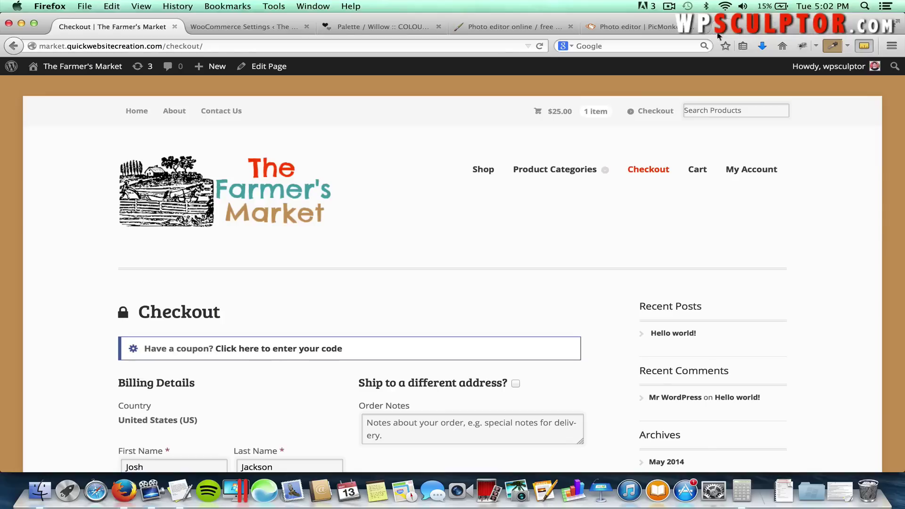
left_click(702, 27)
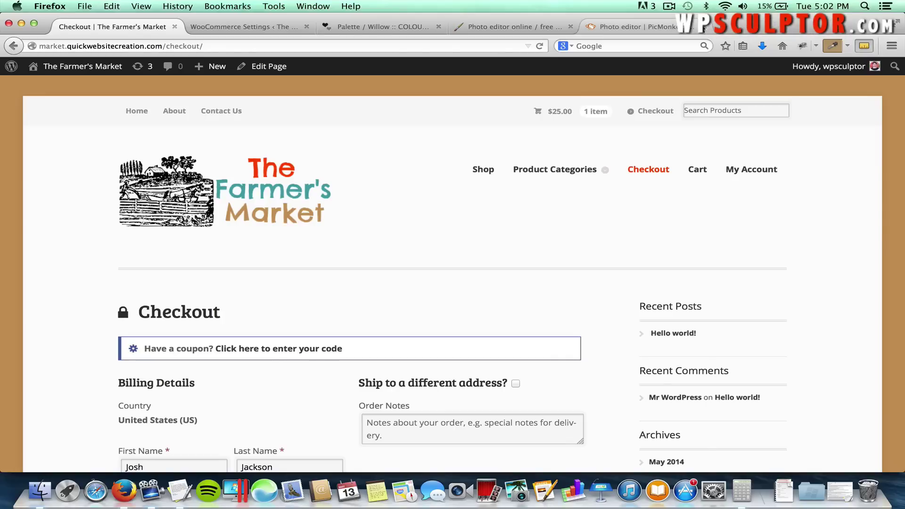
left_click(570, 27)
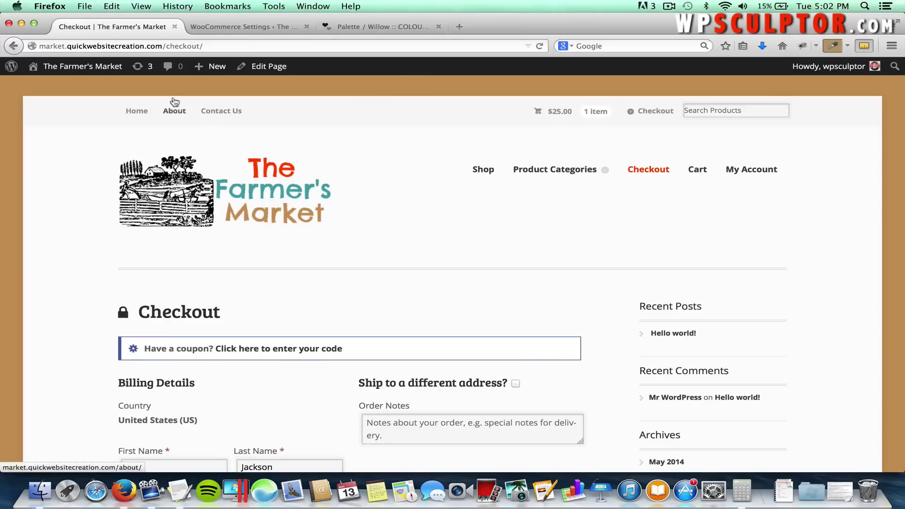
mouse_move(106, 69)
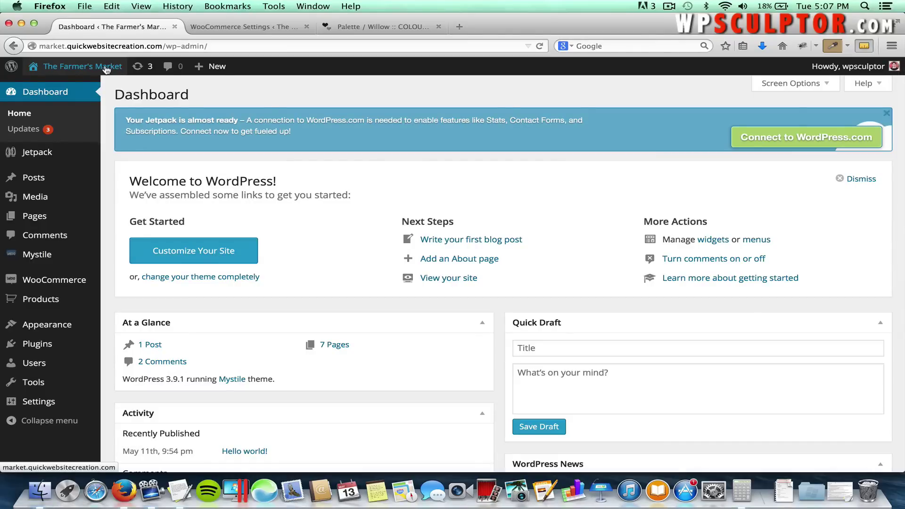
Uncheck the cart page shipping calculator on the WooCommerce Shipping settings.
scroll(61, 188, "down", 1)
mouse_move(84, 282)
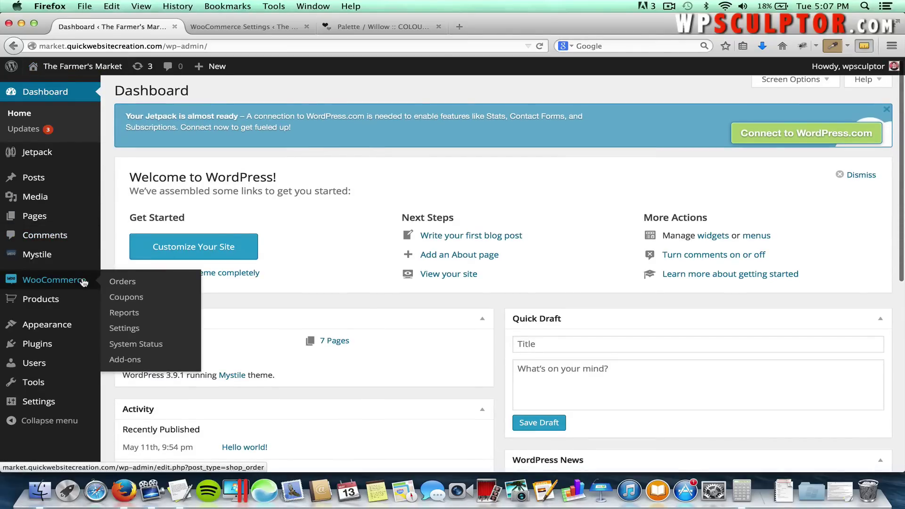
left_click(126, 331)
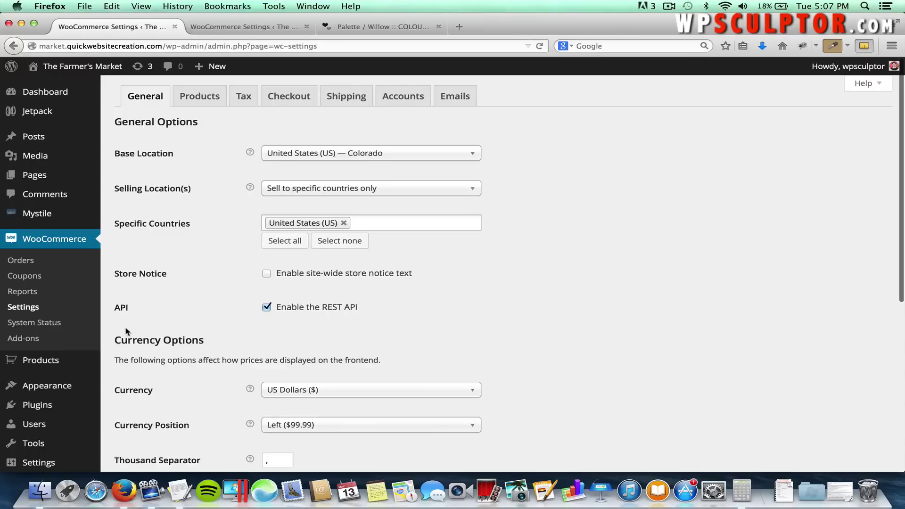
left_click(348, 101)
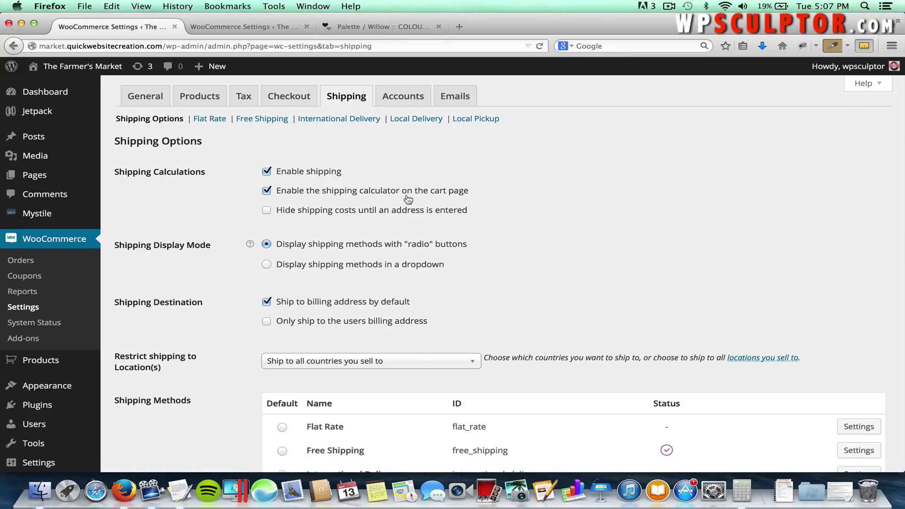
left_click(267, 193)
scroll(321, 280, "down", 1)
scroll(321, 282, "down", 6)
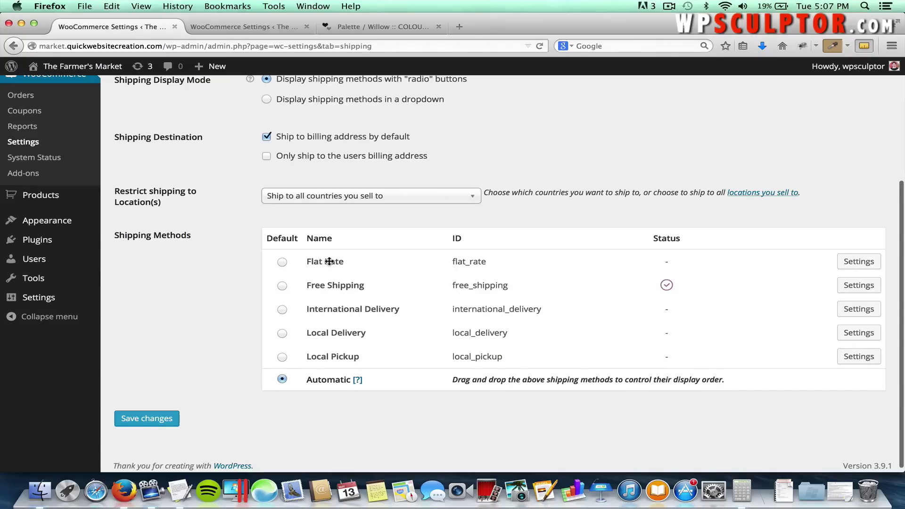
scroll(319, 261, "up", 5)
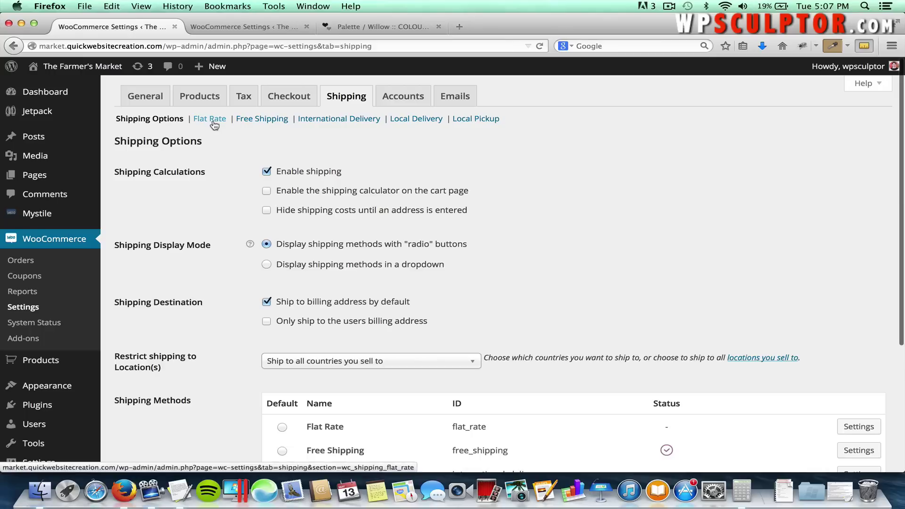
Enable the Flat Rate shipping method and retitle it 'Ground Shipping'.
left_click(212, 120)
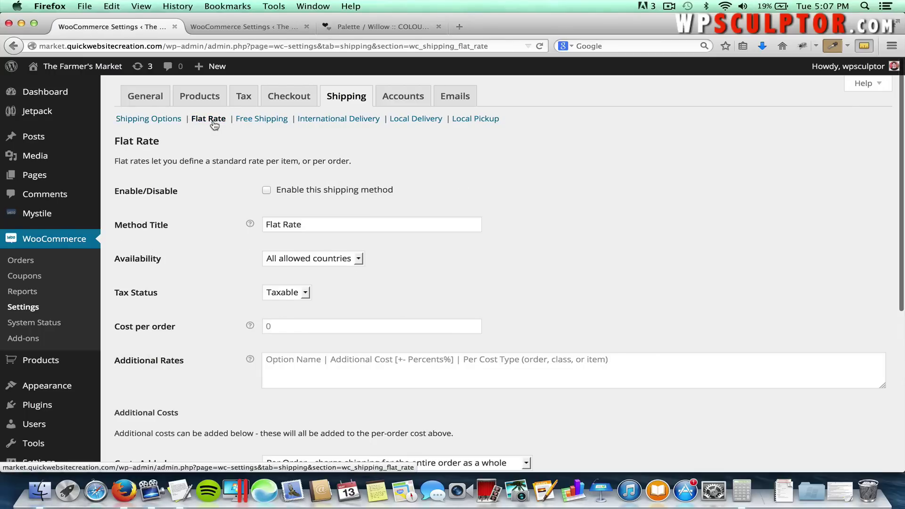
left_click(267, 191)
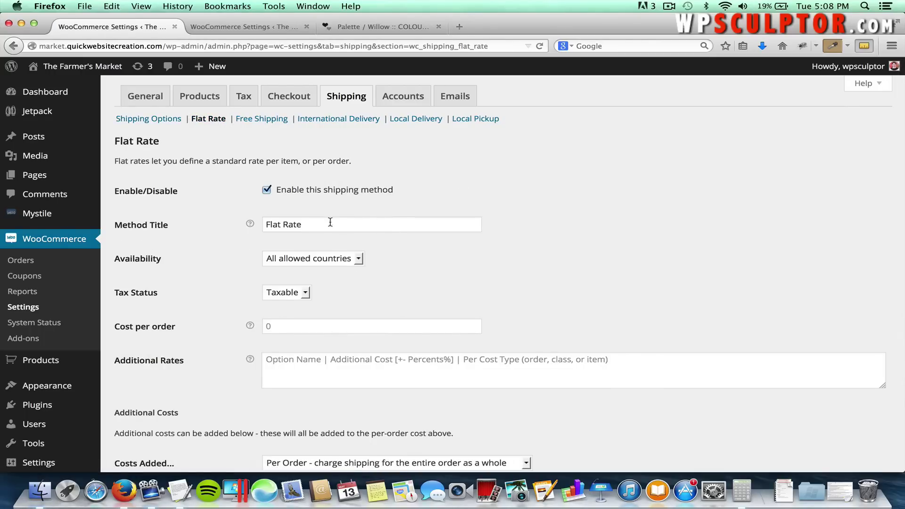
left_click_drag(317, 224, 257, 225)
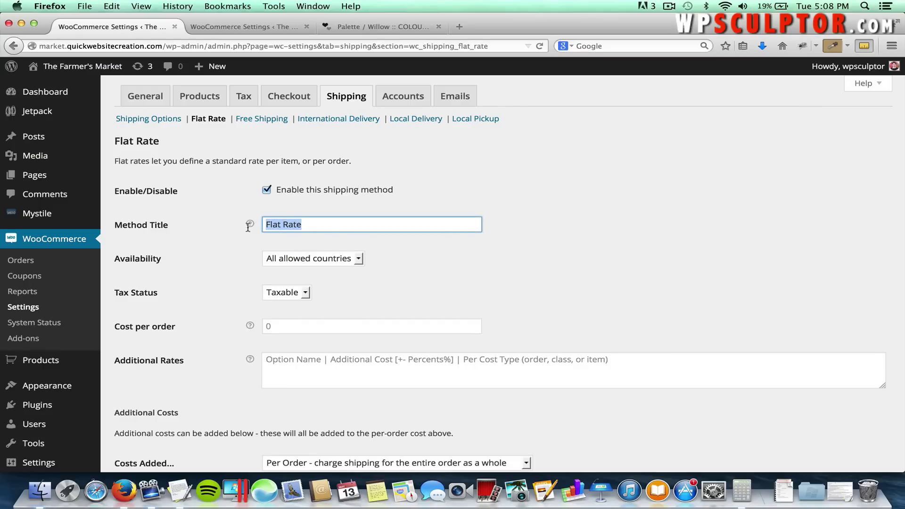
type("Ground Shi")
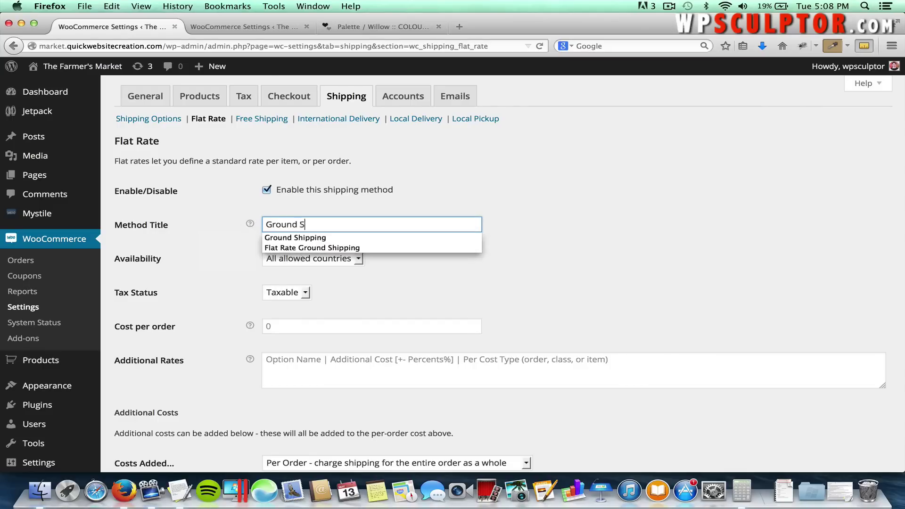
mouse_move(250, 225)
type("pping")
left_click(496, 228)
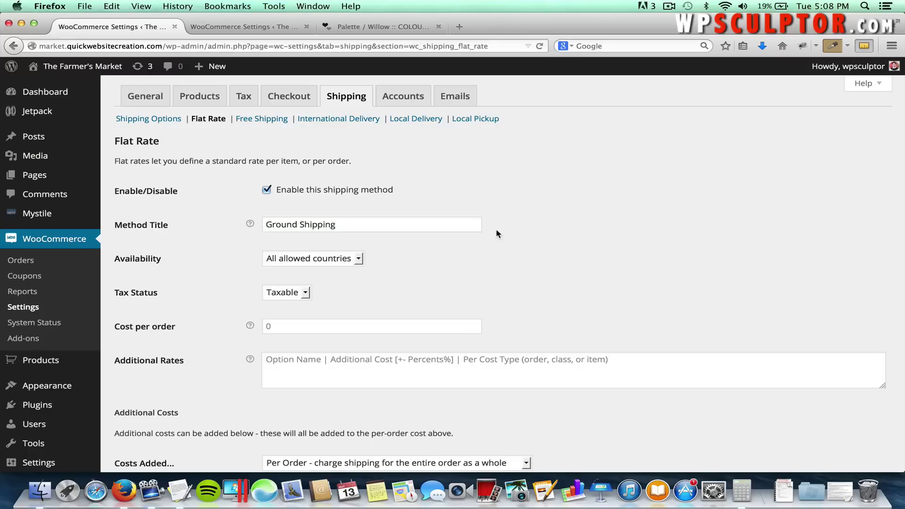
scroll(395, 278, "down", 1)
scroll(394, 275, "down", 5)
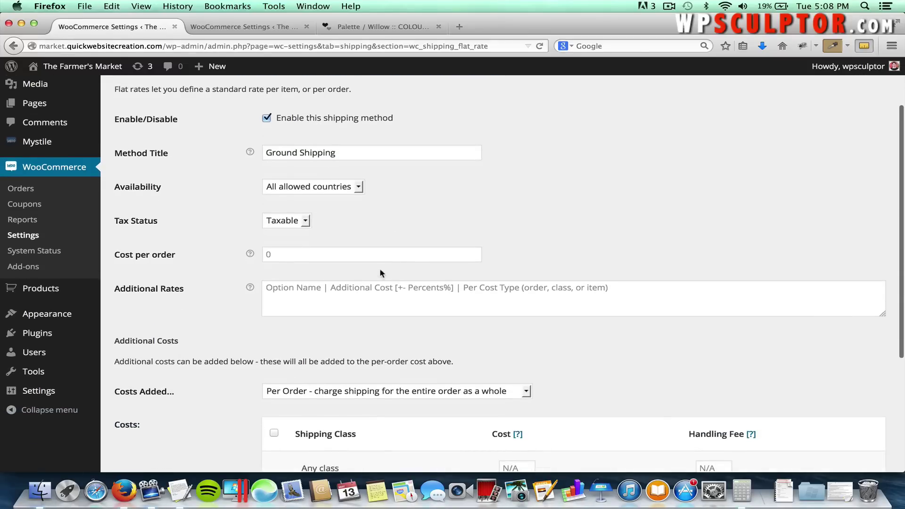
scroll(380, 267, "down", 1)
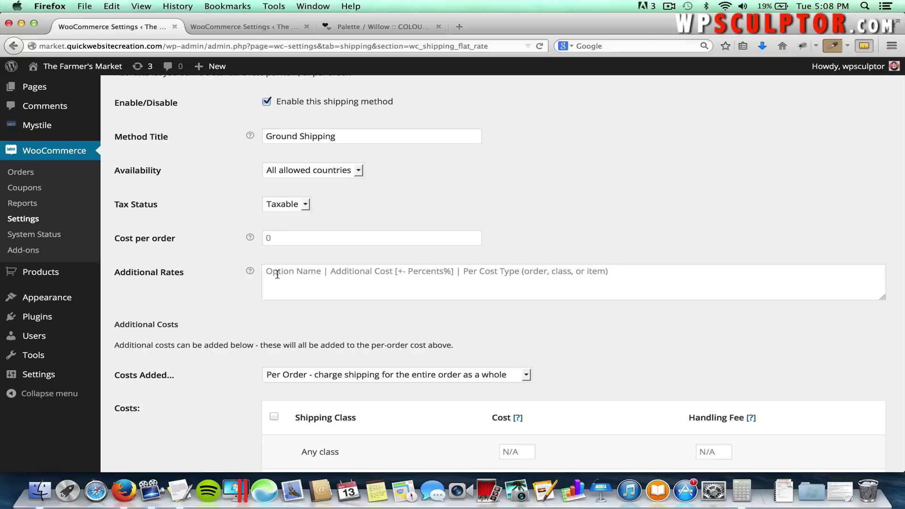
left_click(284, 274)
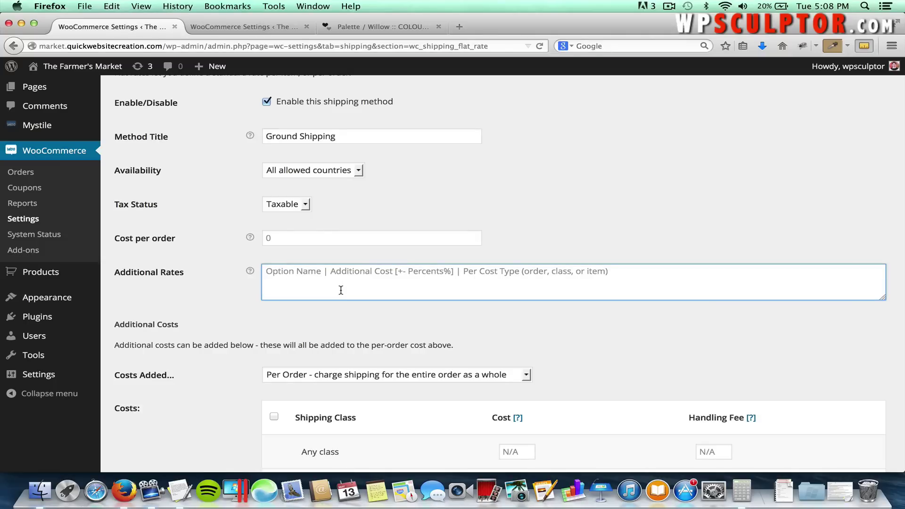
Set cost per order to 5.00 and add the rate '2-Day Shipping | 5.00 | Order'.
type("2-Day")
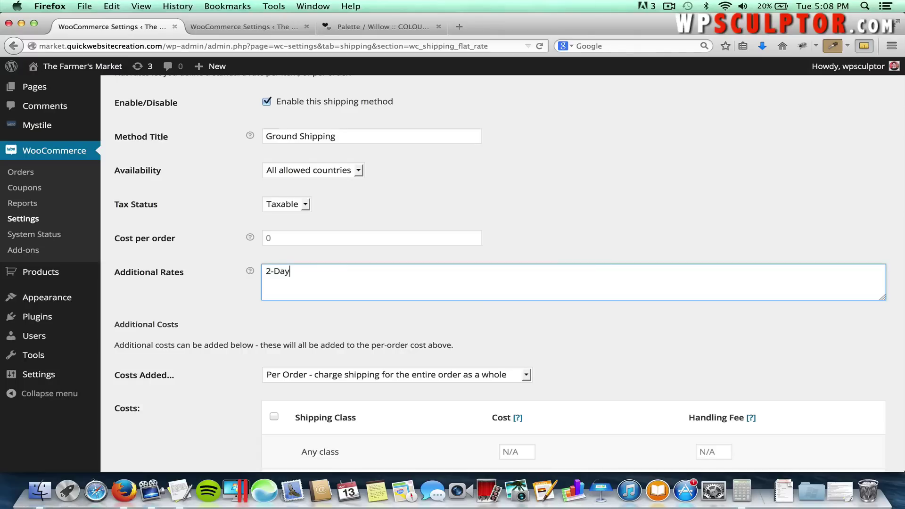
type(" Shipping |")
left_click(289, 237)
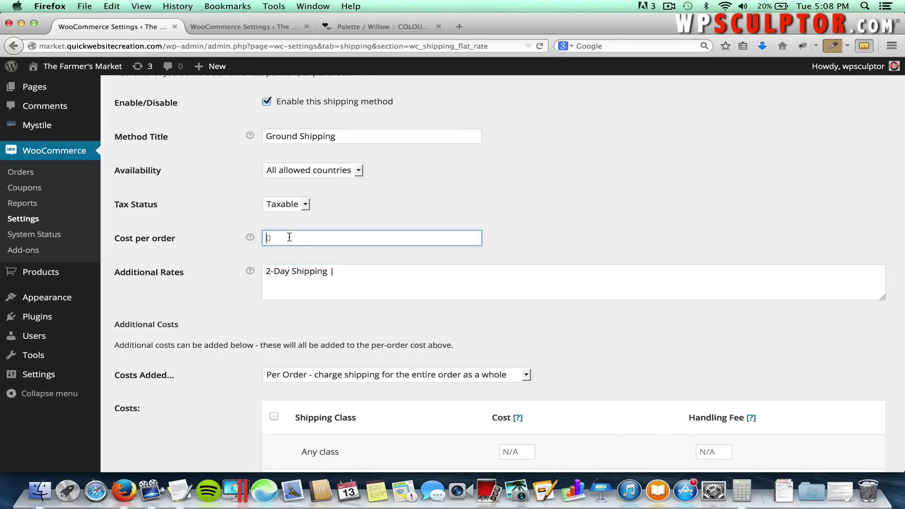
type("5.00")
left_click(504, 243)
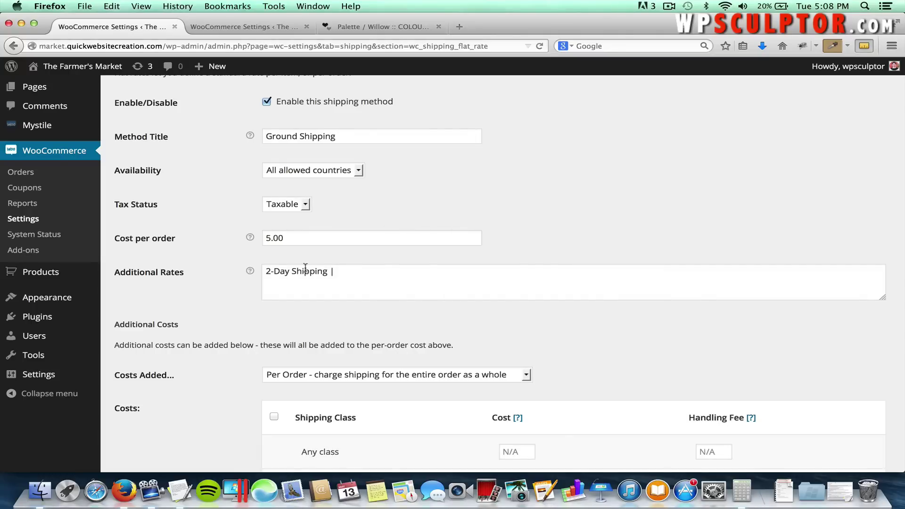
left_click(343, 275)
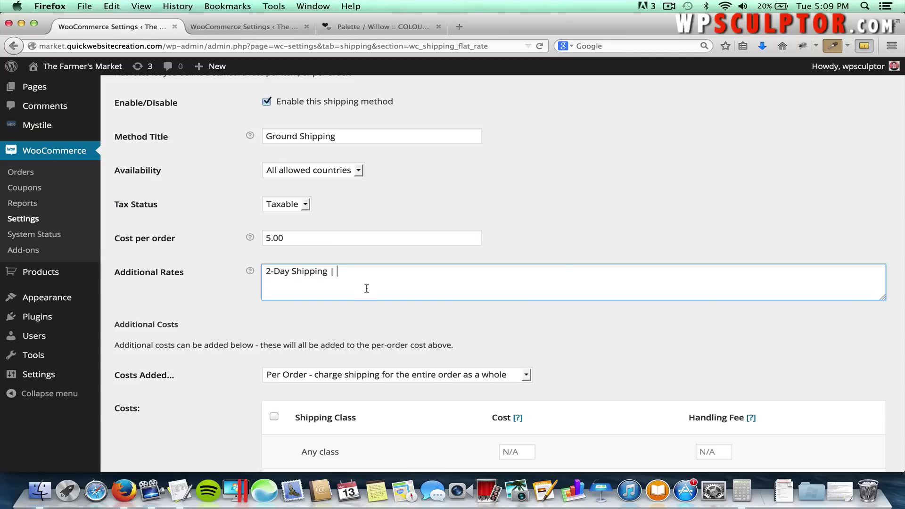
type("5.00")
type("| Order")
Add the rate 'Overnight Shipping | 10.00 | Order' and save the flat rate settings.
mouse_move(247, 272)
type("Overnight Ship")
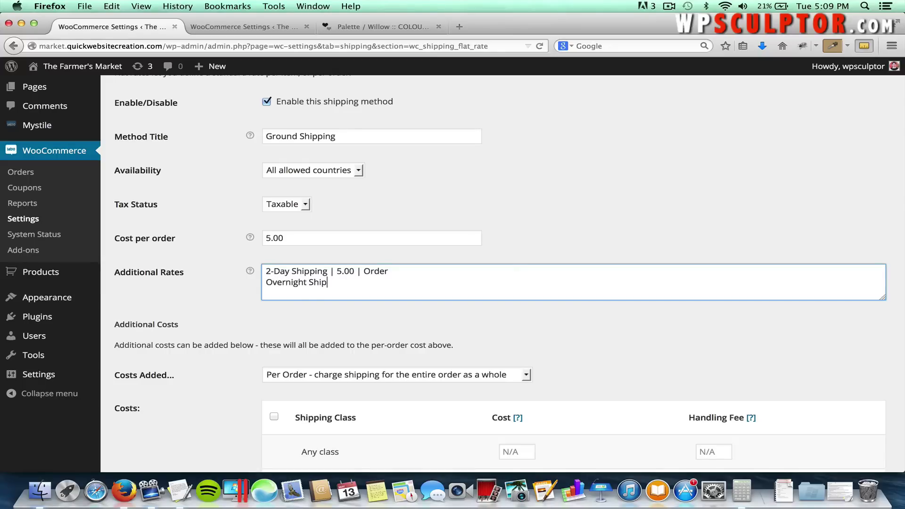
type("ping ")
type("| ")
type("5.00")
left_click(357, 282)
key("BackSpace")
type("10")
left_click(386, 283)
type("Order")
scroll(385, 318, "down", 5)
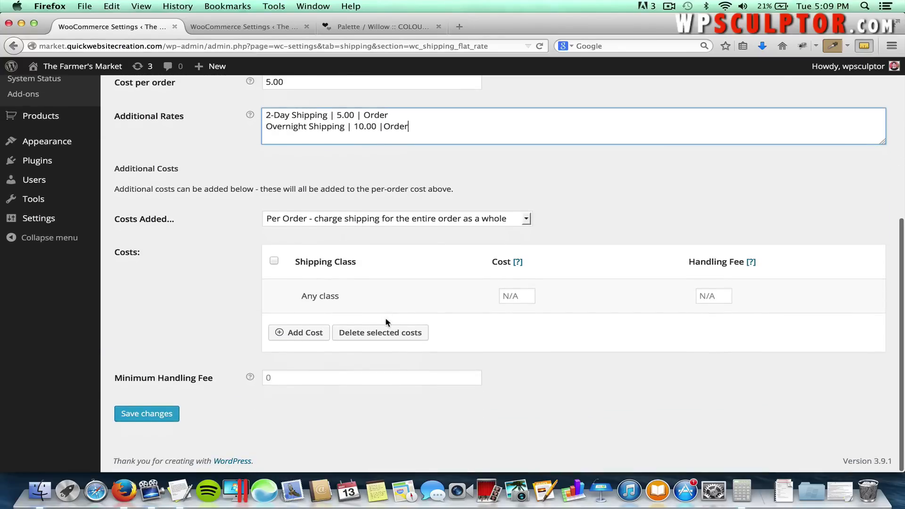
left_click(144, 418)
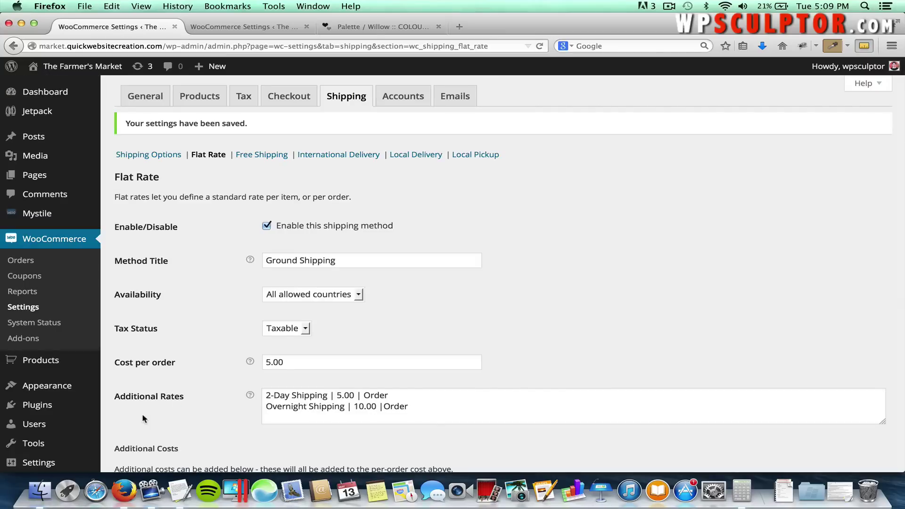
Make Free Shipping require 'A valid free shipping coupon' and save it.
left_click(255, 156)
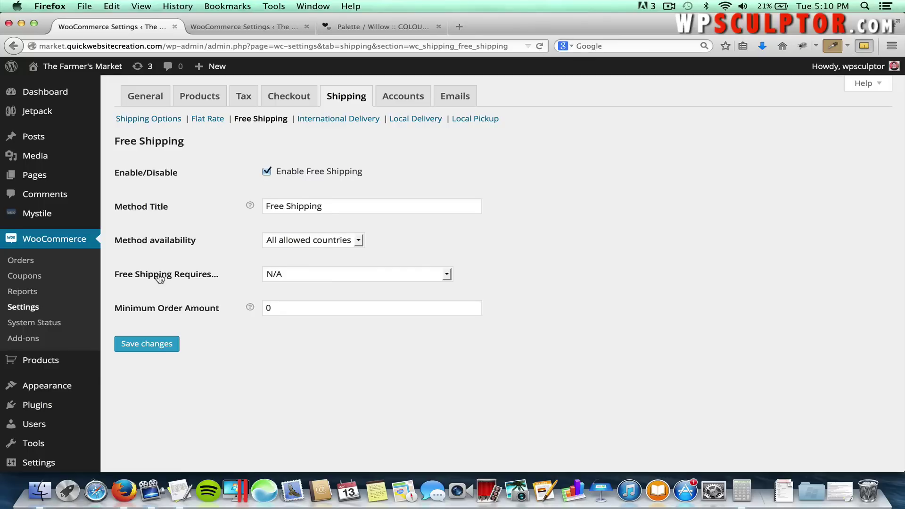
left_click(278, 274)
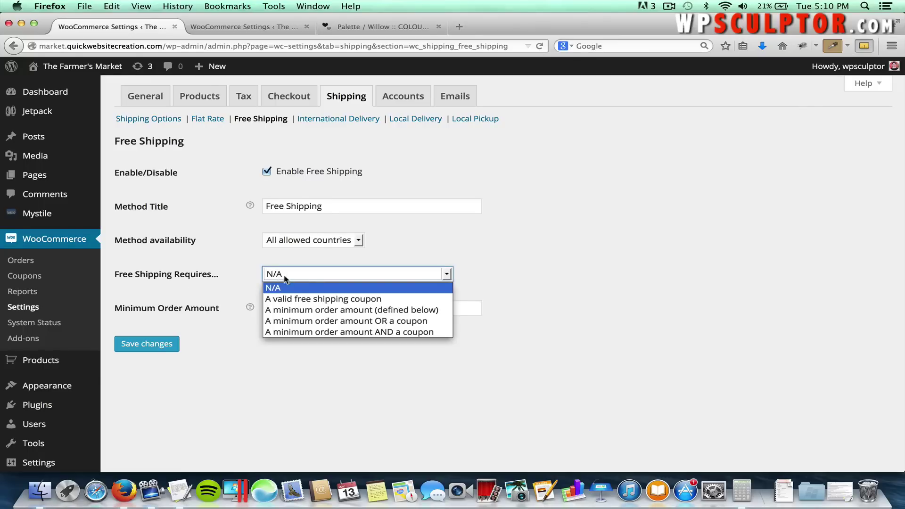
left_click(303, 298)
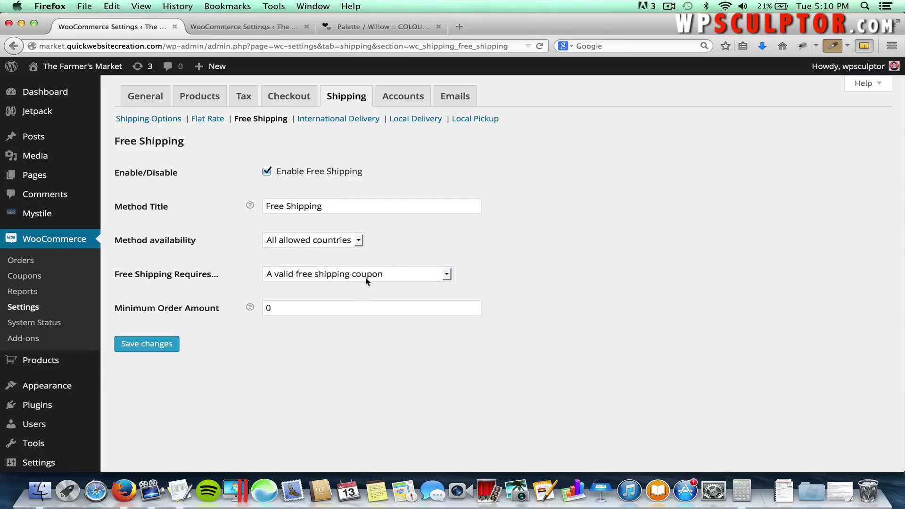
left_click(167, 344)
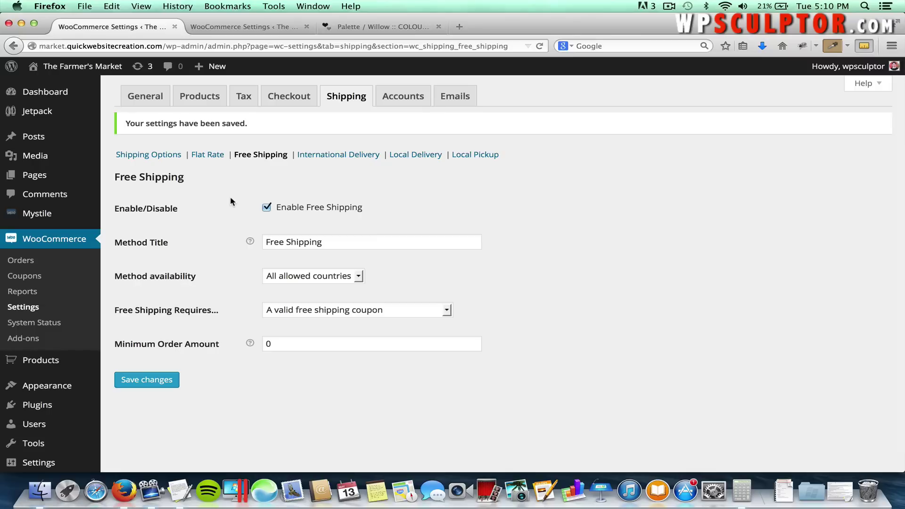
left_click(92, 69)
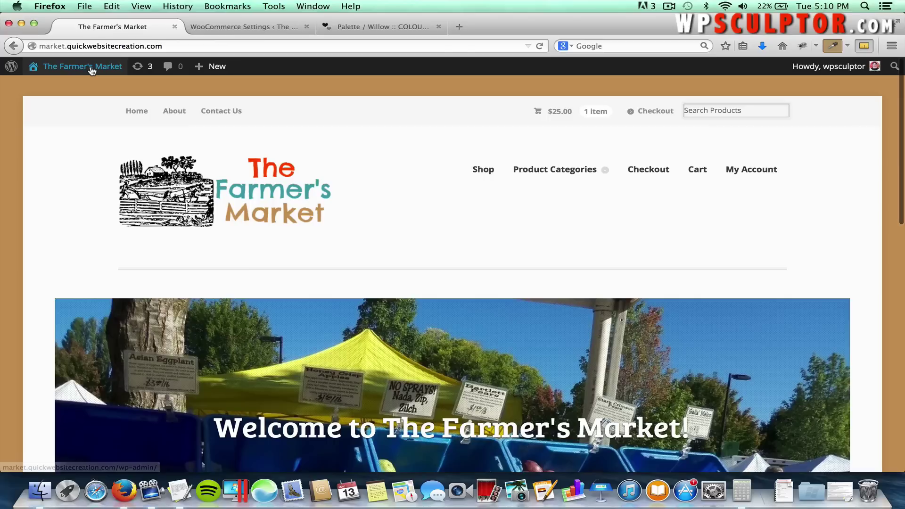
Review the checkout order table: Ground $5.00, 2-Day $10.00, Overnight $15.00 shipping, tax, and $31.88 total.
left_click(654, 111)
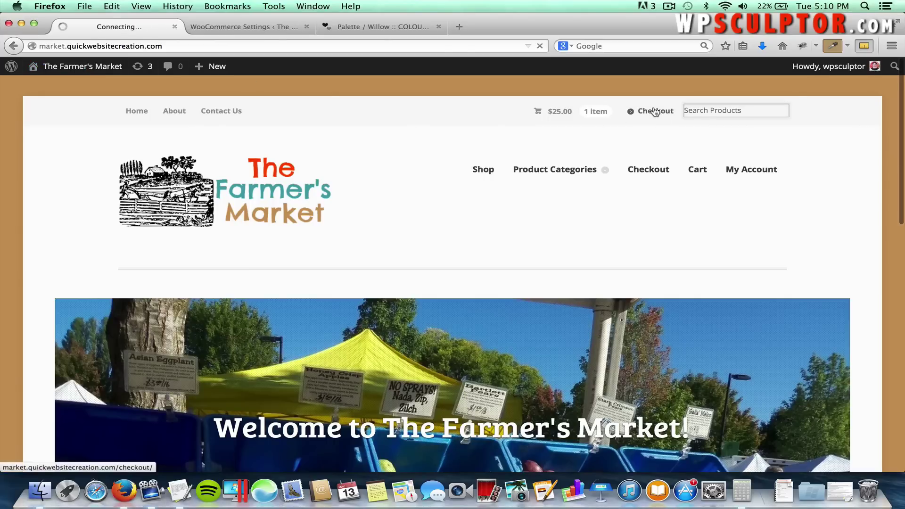
scroll(462, 187, "down", 10)
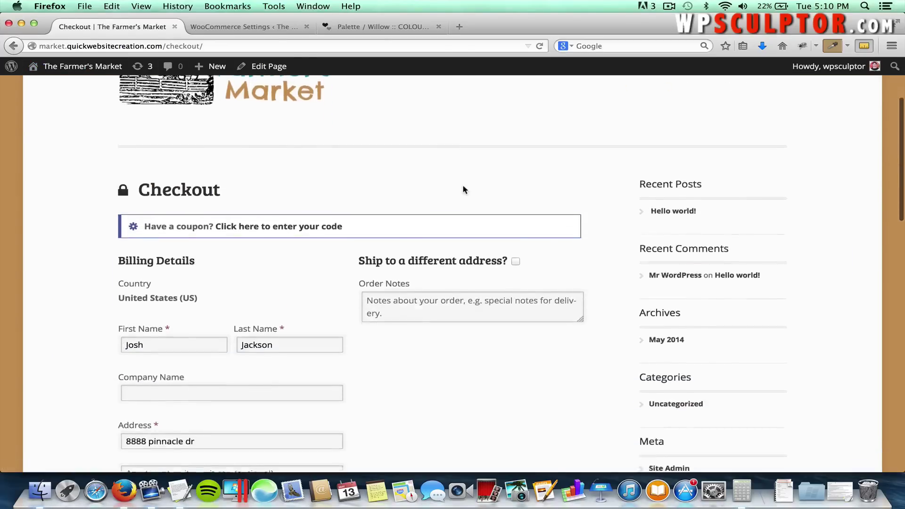
scroll(463, 187, "down", 5)
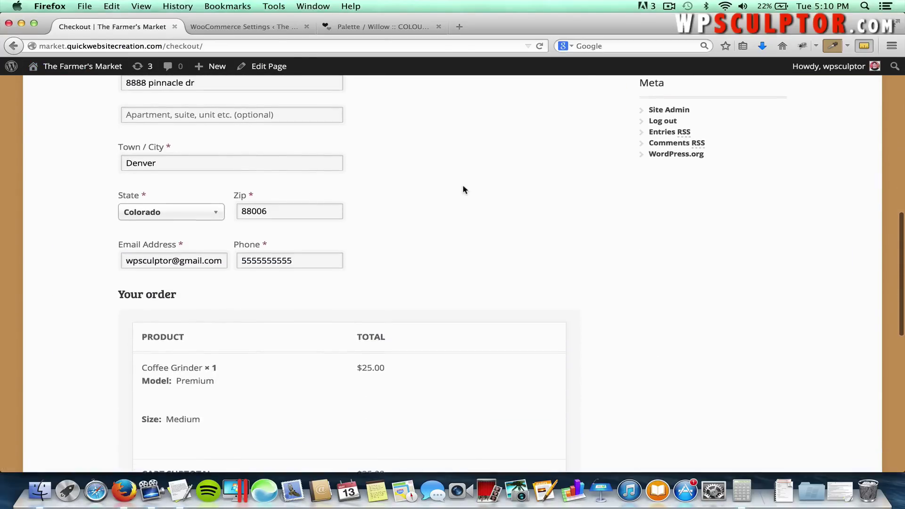
scroll(462, 189, "down", 1)
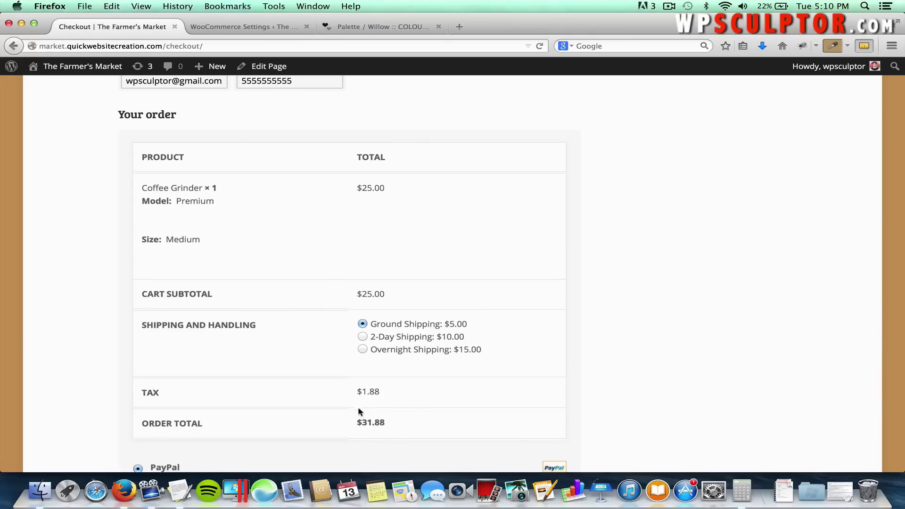
scroll(349, 377, "up", 3)
scroll(211, 227, "up", 5)
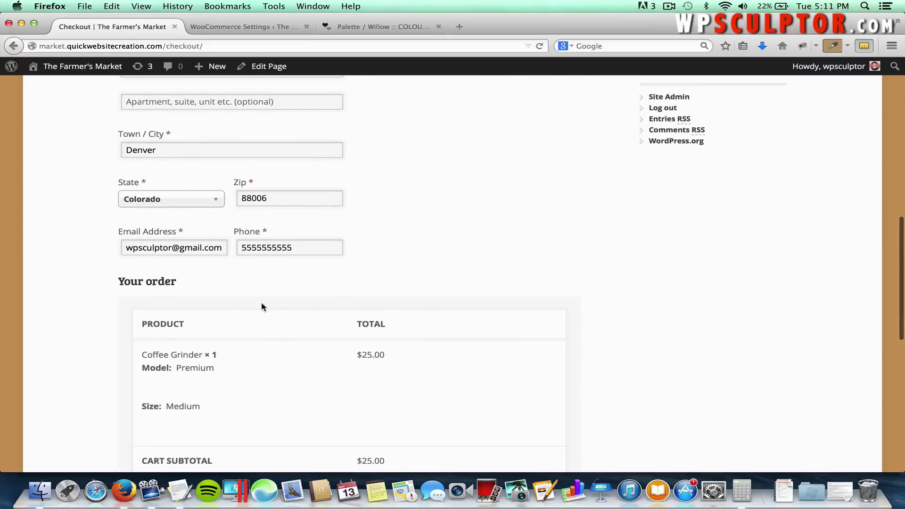
scroll(293, 347, "down", 12)
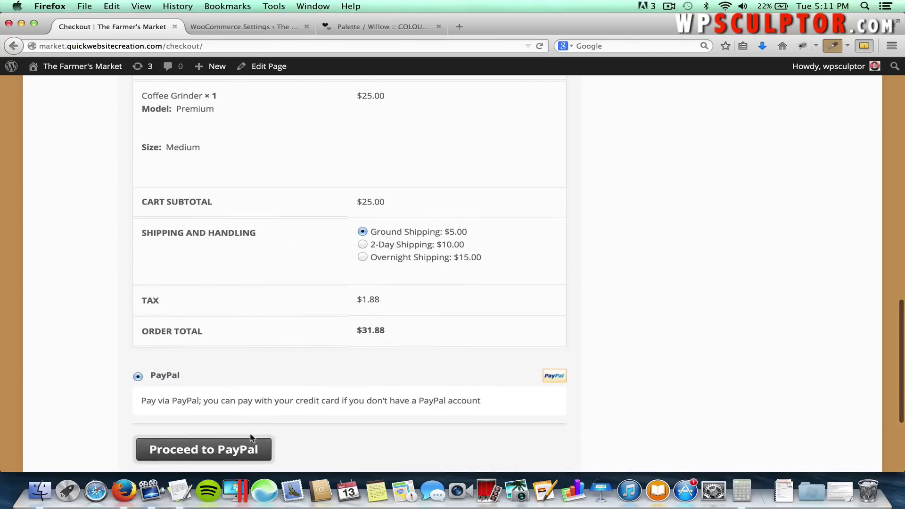
left_click(242, 446)
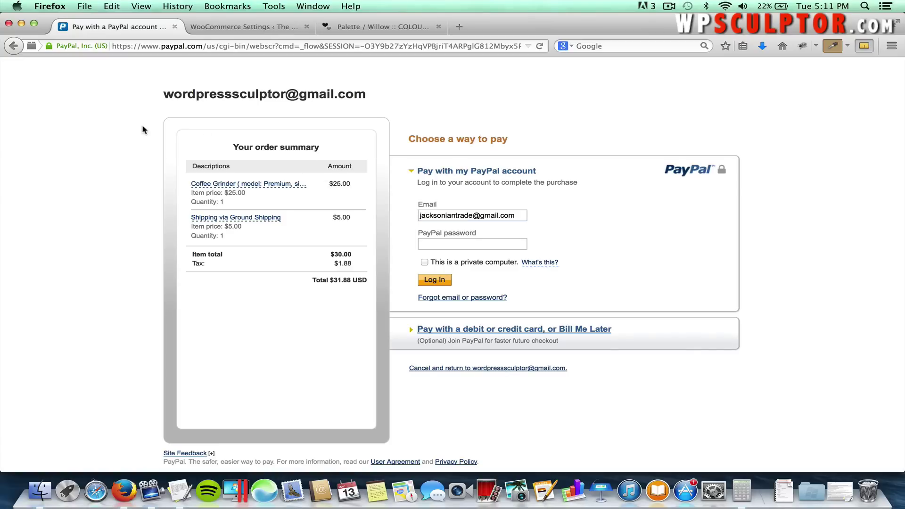
left_click(12, 46)
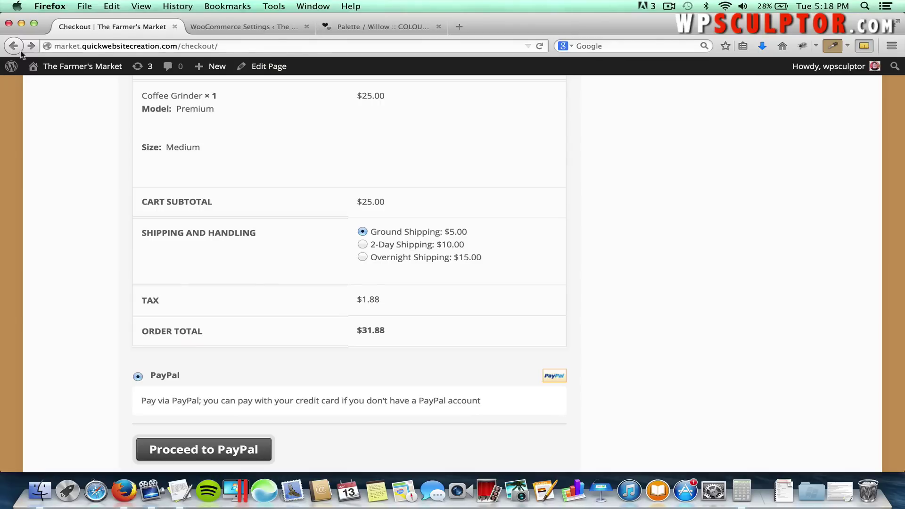
Under Products > Shipping Classes, create 'Coffee Grinder Shipping' with slug coffee-grinder-shipping.
left_click(57, 68)
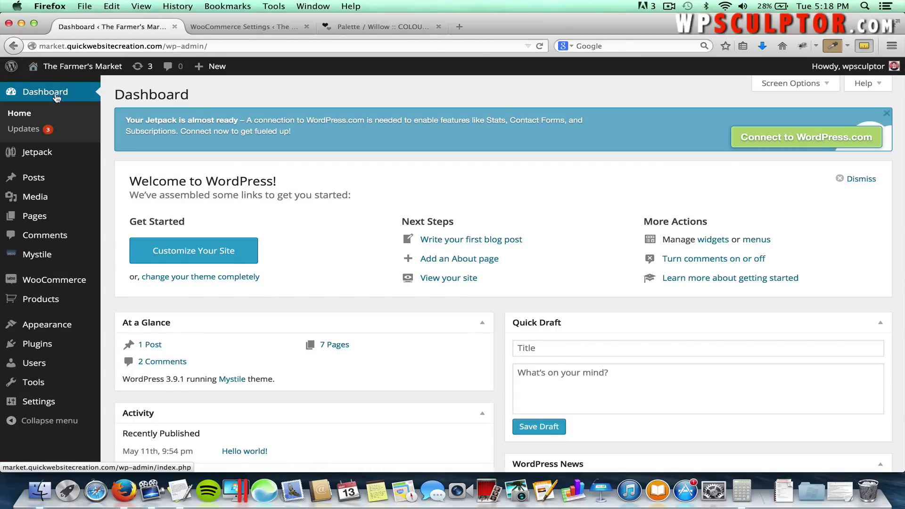
mouse_move(61, 303)
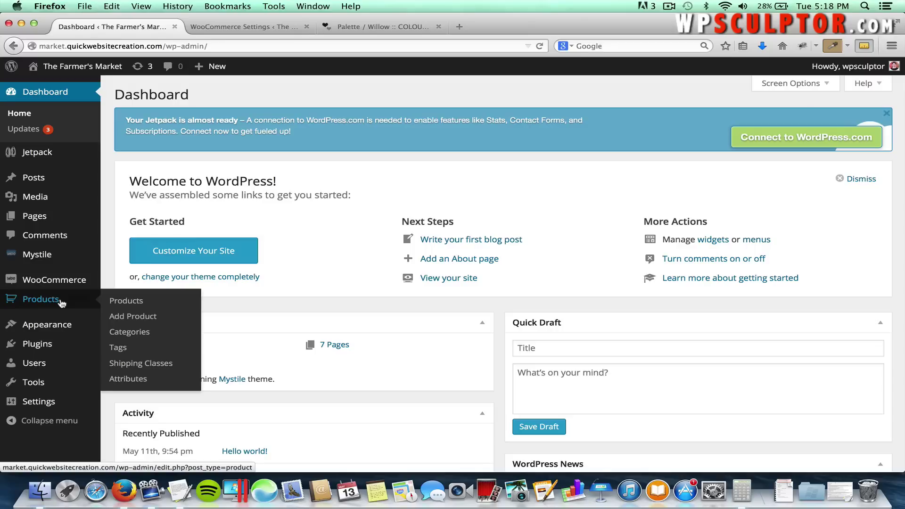
left_click(120, 366)
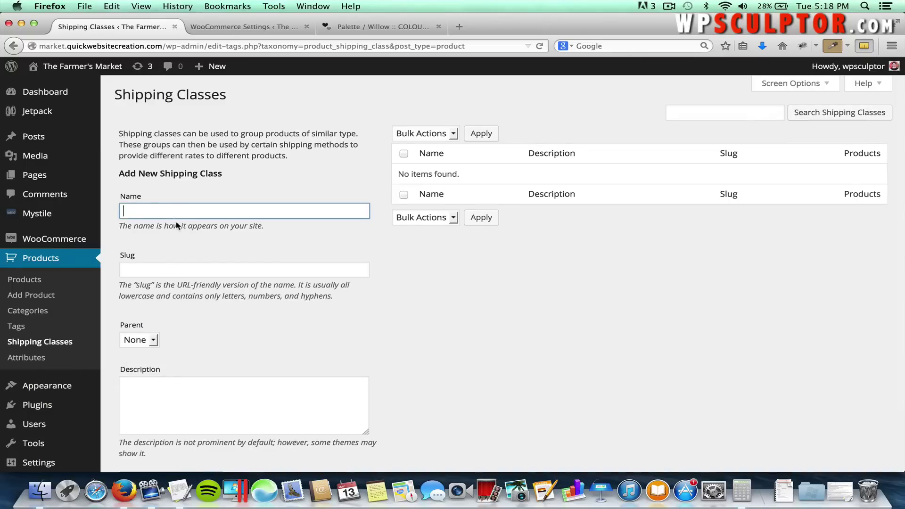
type("Coffee")
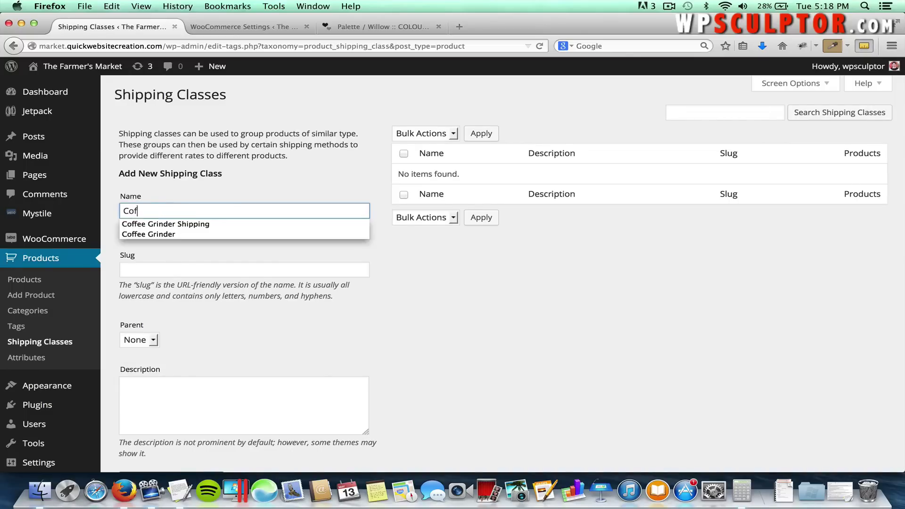
left_click(190, 222)
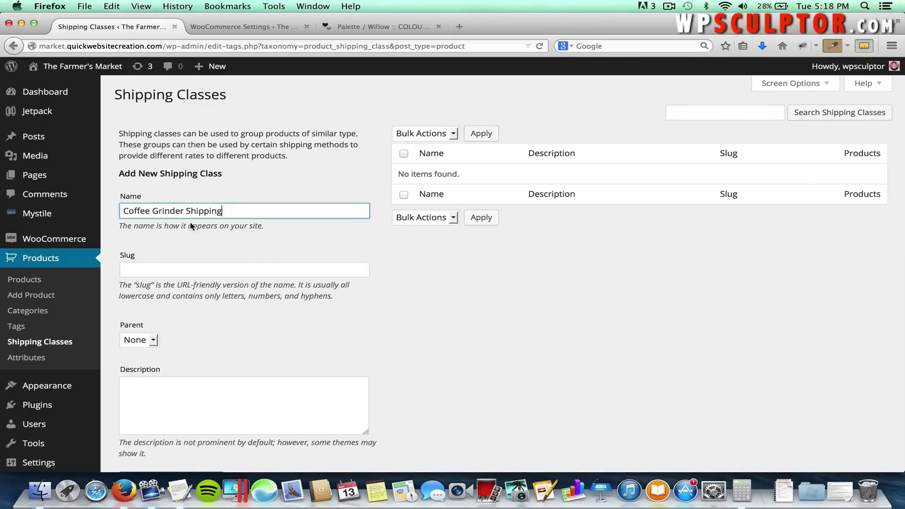
left_click(174, 271)
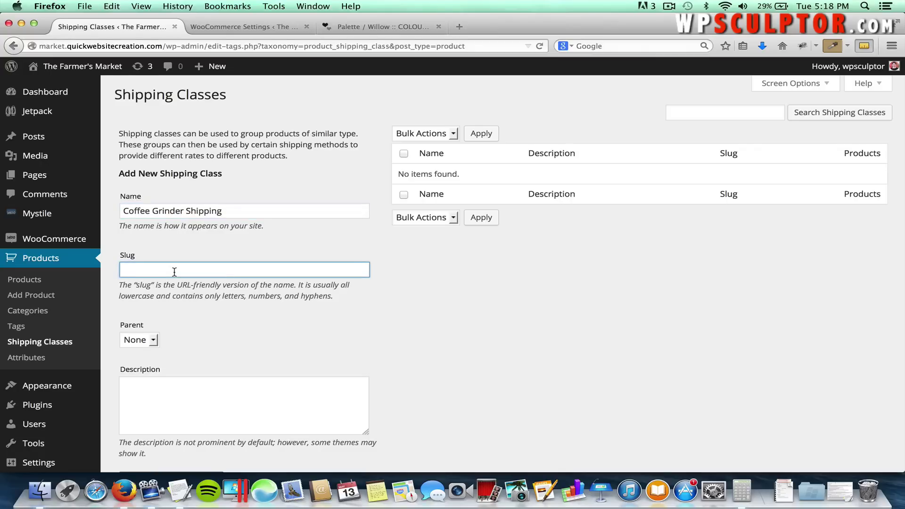
type("coffe")
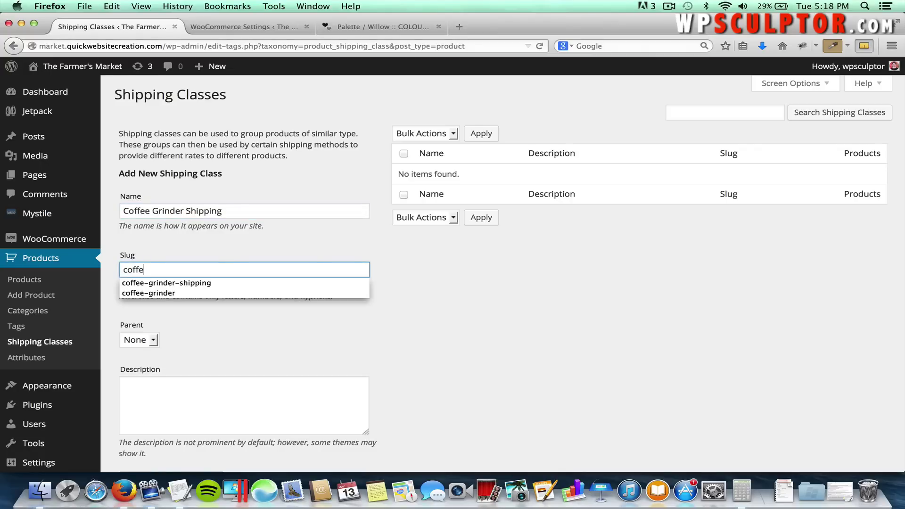
key("Down")
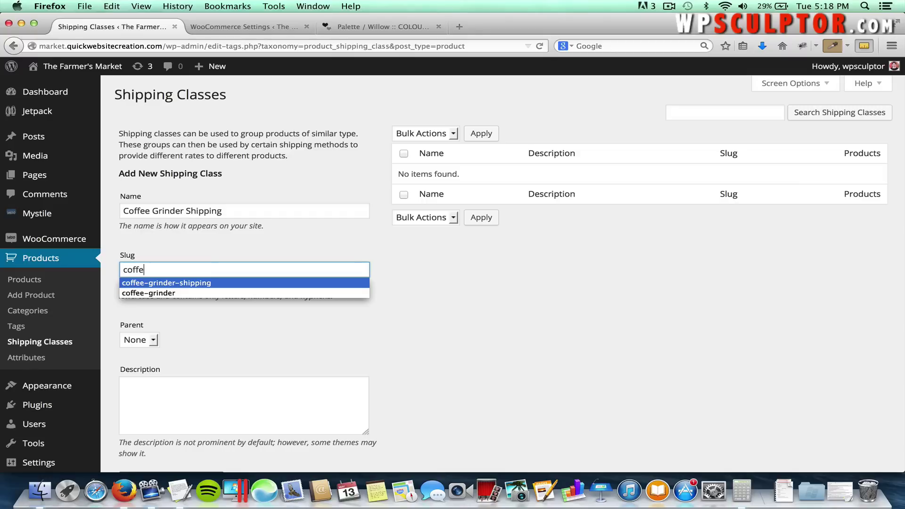
left_click(195, 283)
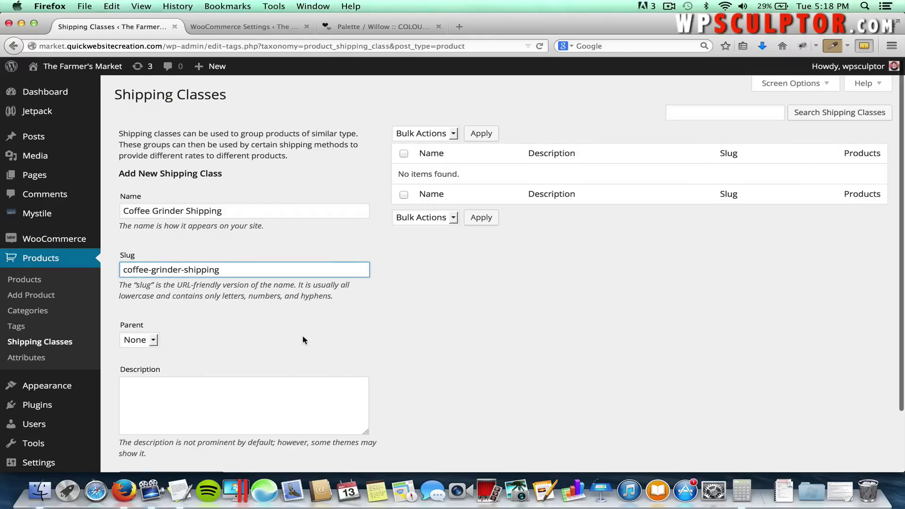
scroll(301, 335, "down", 3)
left_click(195, 415)
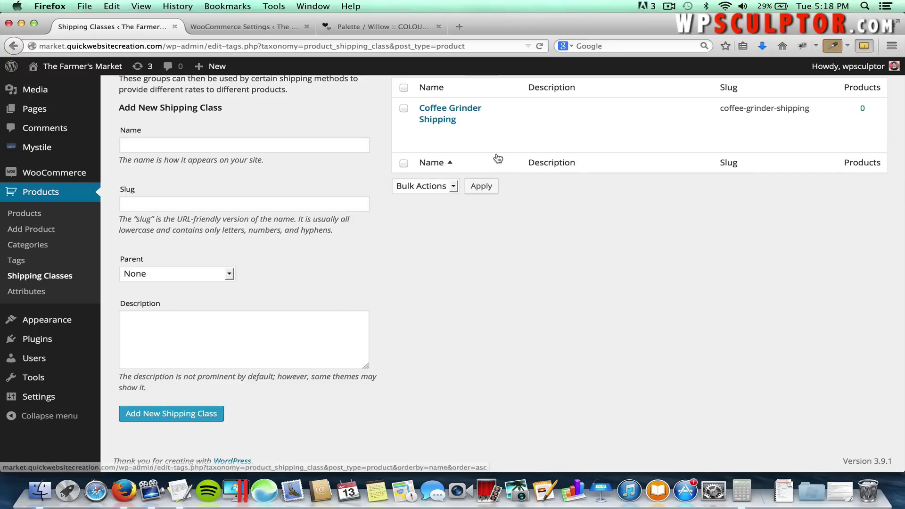
scroll(383, 148, "up", 3)
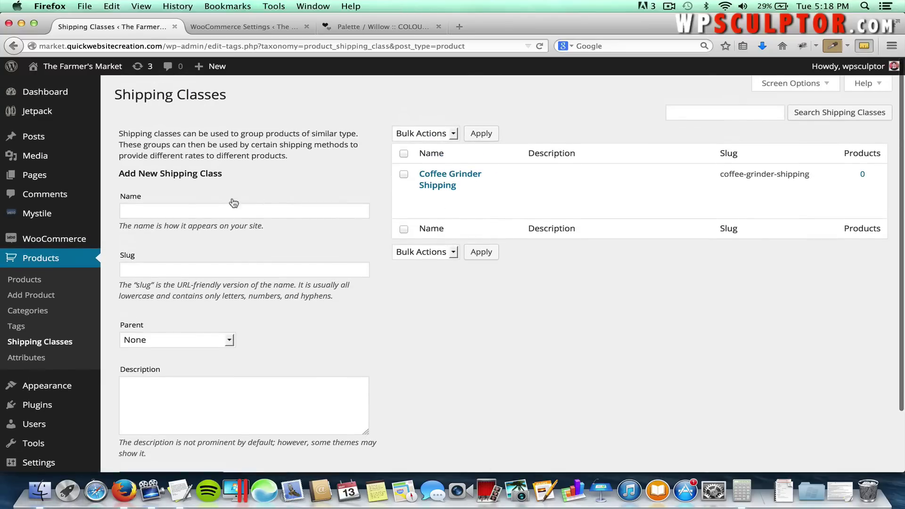
In the Flat Rate shipping settings, set Costs Added to Per Item.
mouse_move(77, 241)
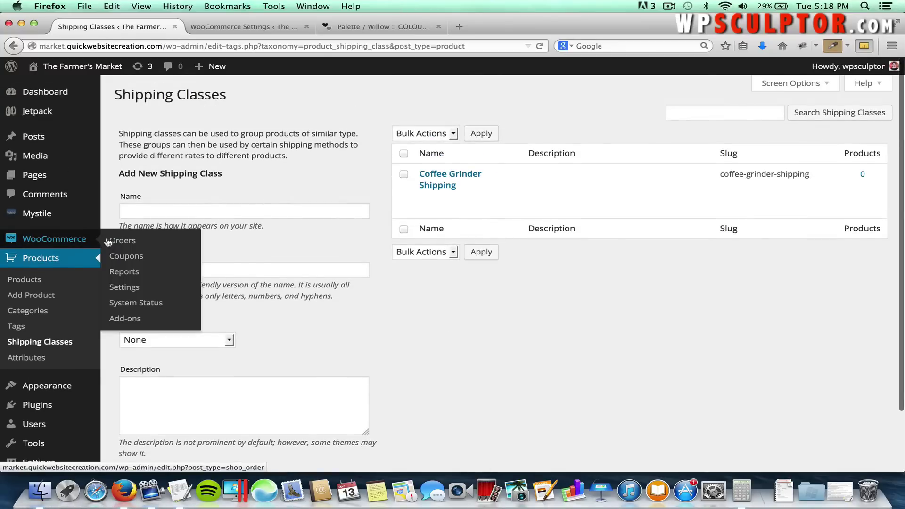
left_click(138, 288)
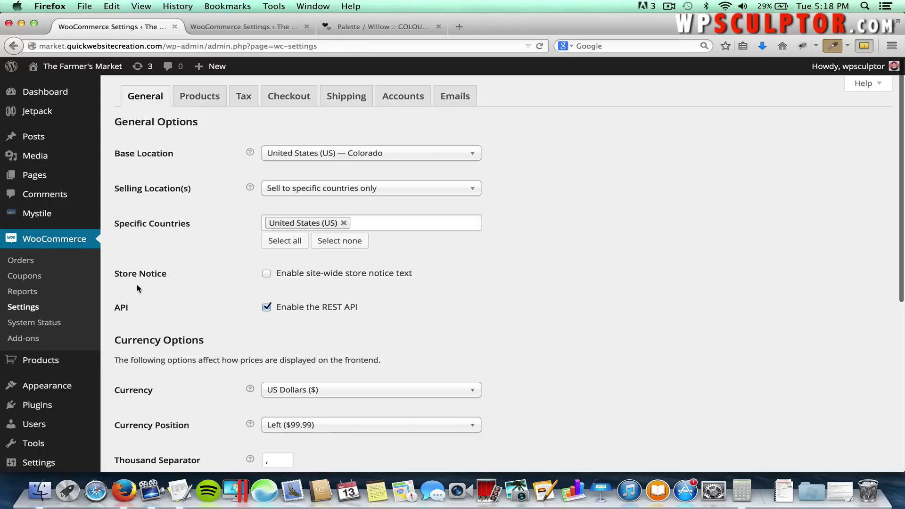
left_click(343, 102)
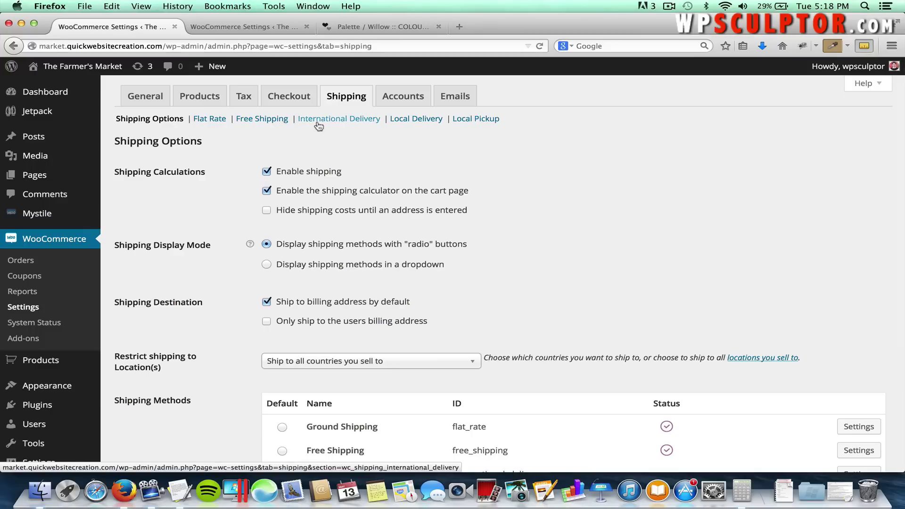
left_click(203, 122)
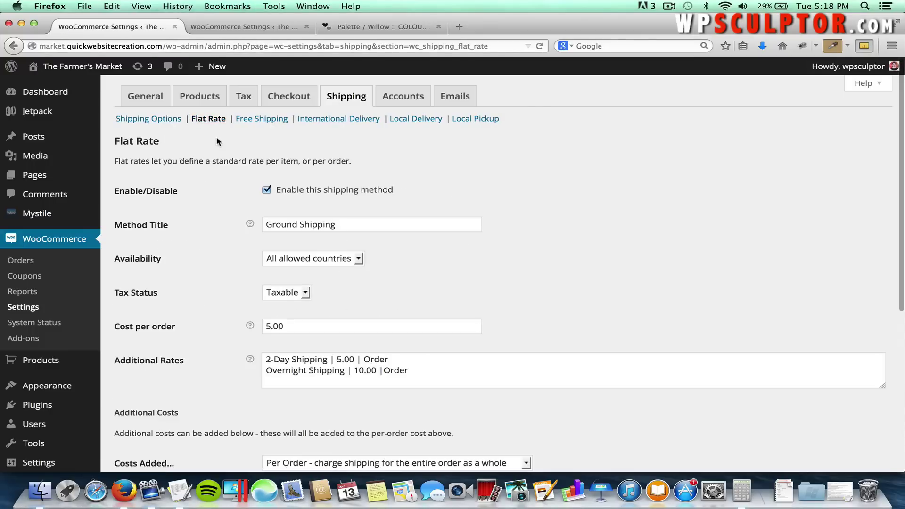
scroll(225, 214, "down", 5)
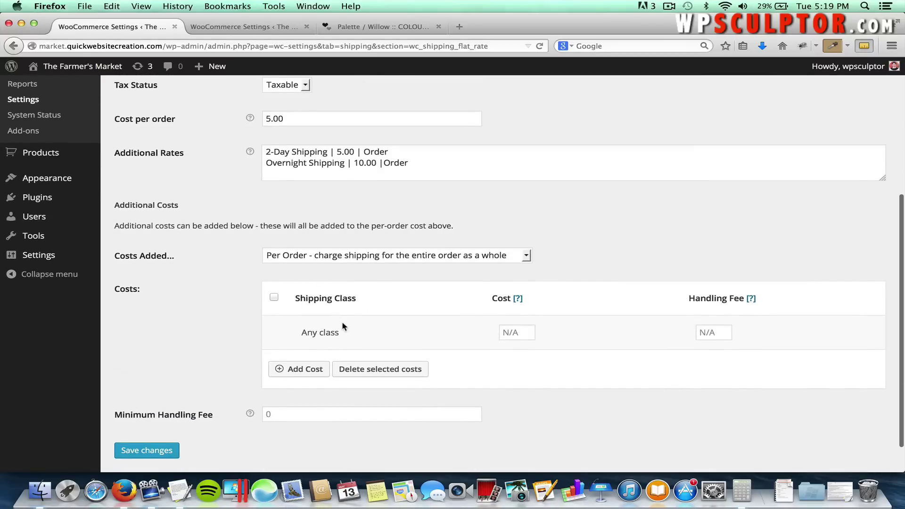
left_click(333, 258)
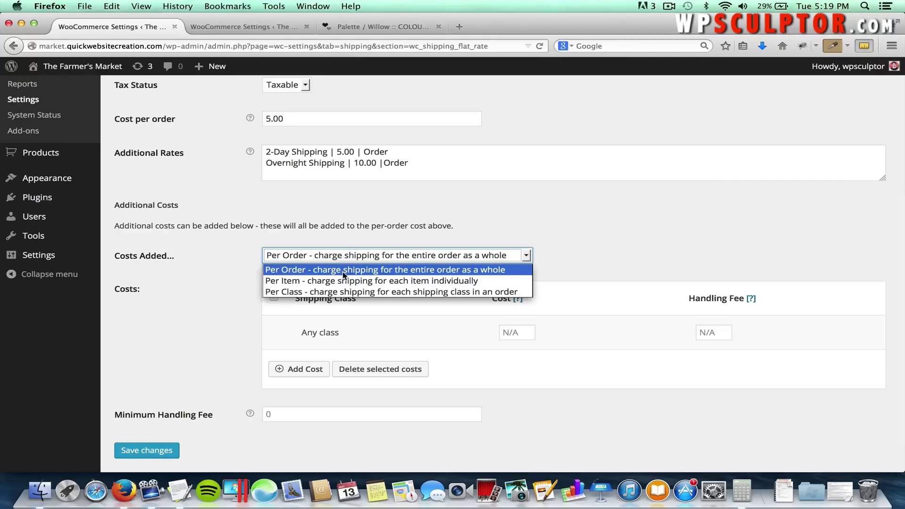
left_click(386, 281)
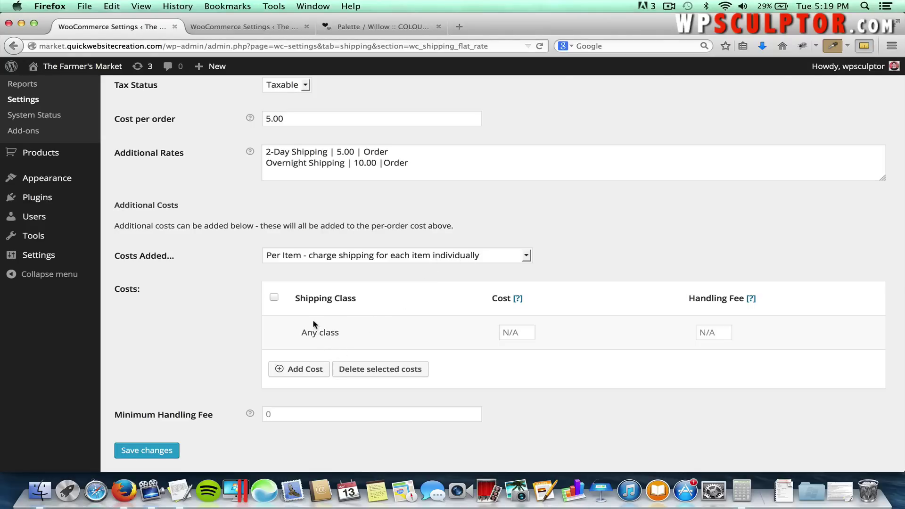
Add a 3.00 cost row for Coffee Grinder Shipping and save the Flat Rate settings.
left_click(315, 369)
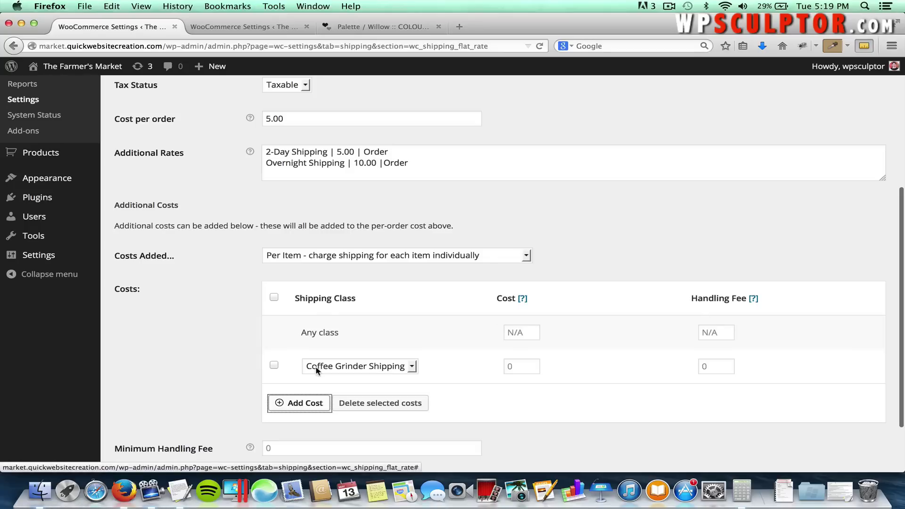
left_click(339, 367)
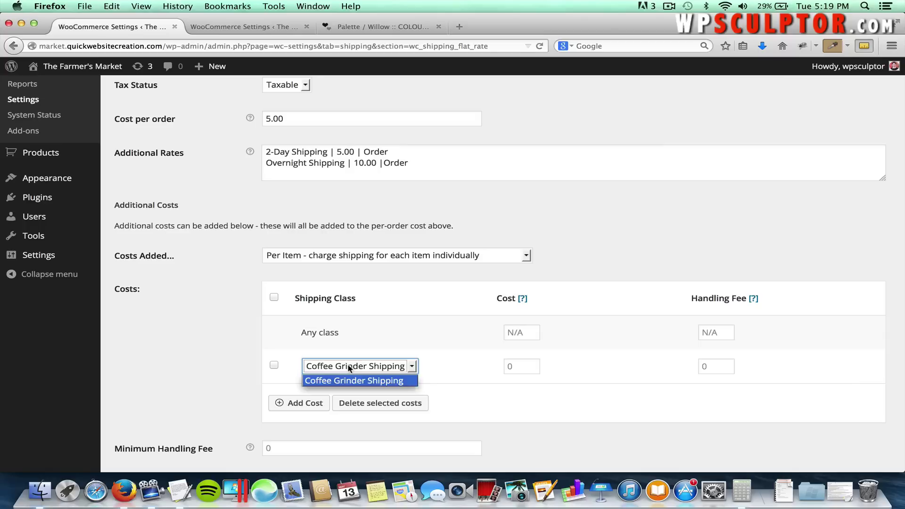
left_click(349, 368)
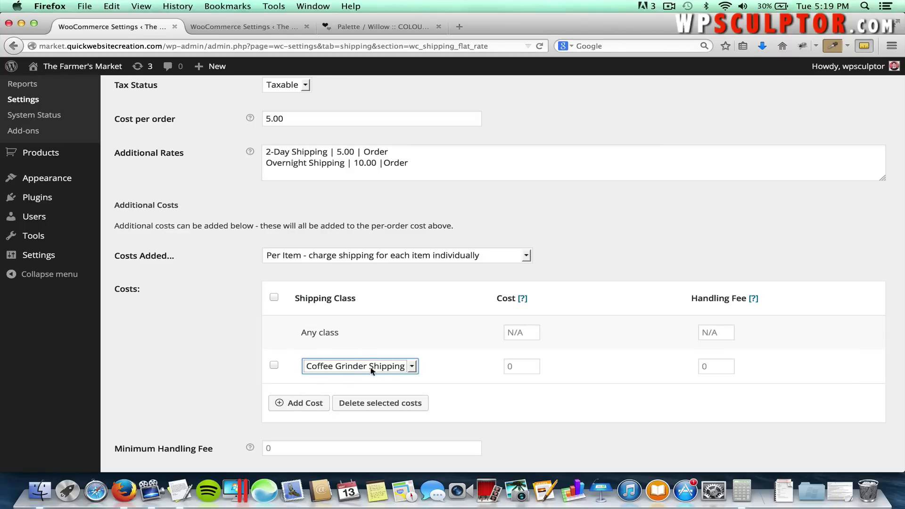
left_click(439, 368)
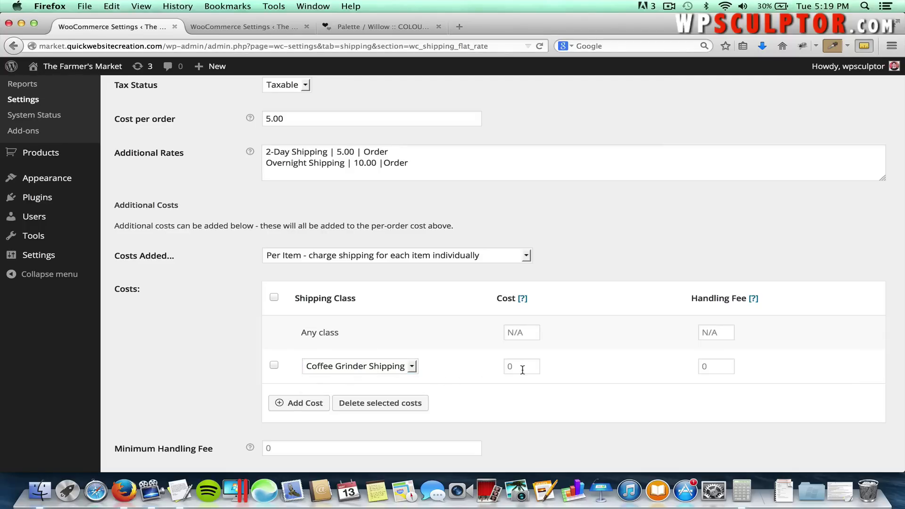
left_click(522, 370)
type("3.00")
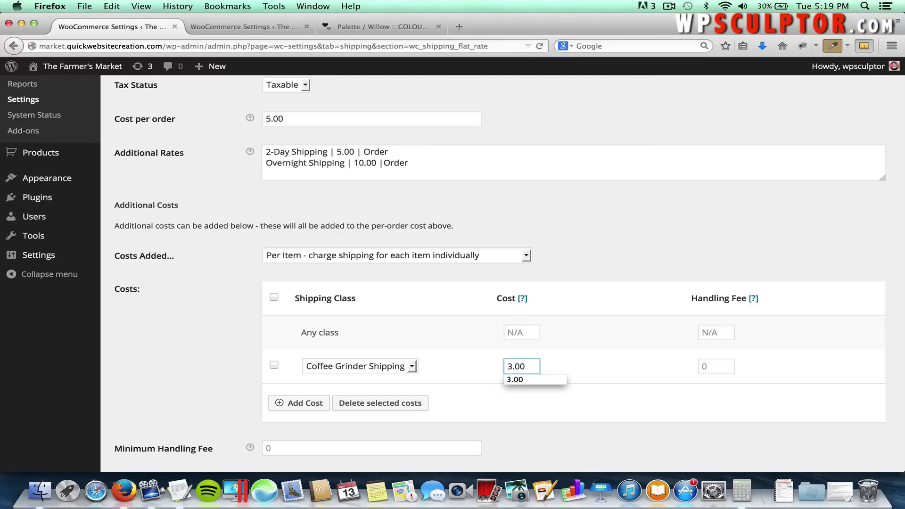
left_click(580, 367)
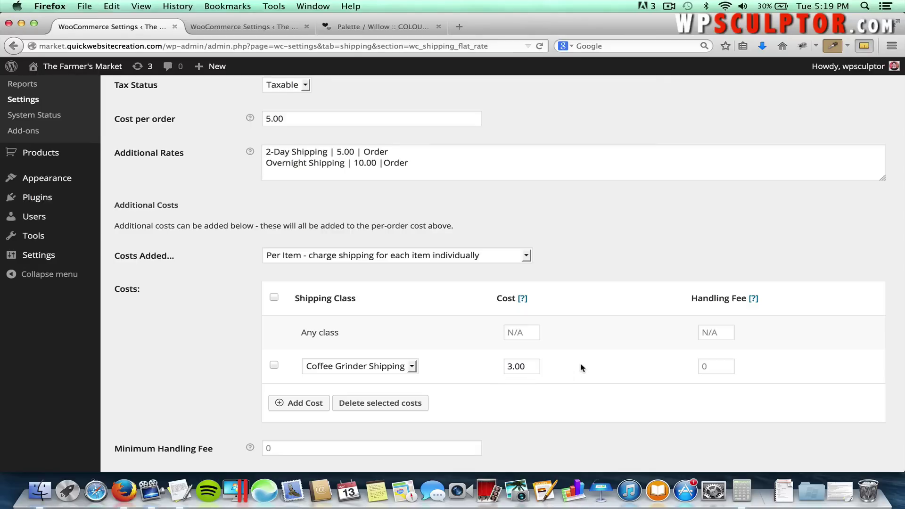
scroll(582, 368, "down", 2)
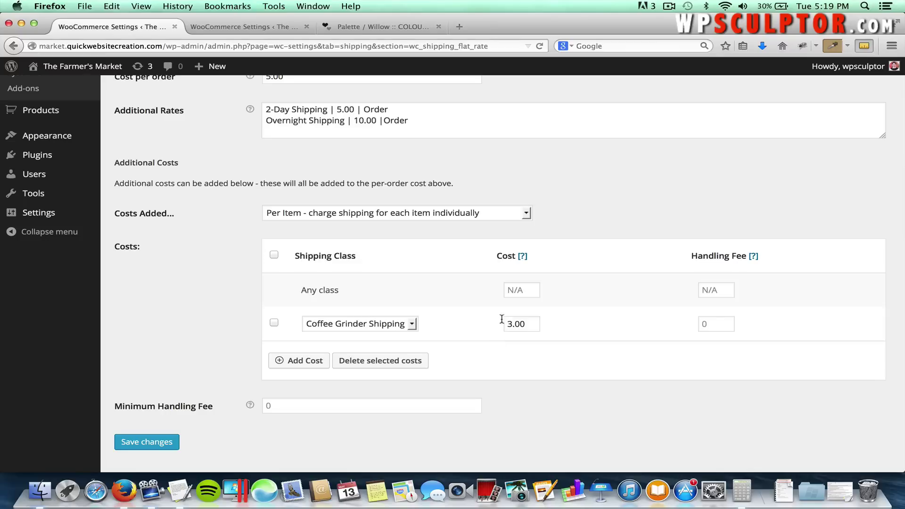
left_click(157, 443)
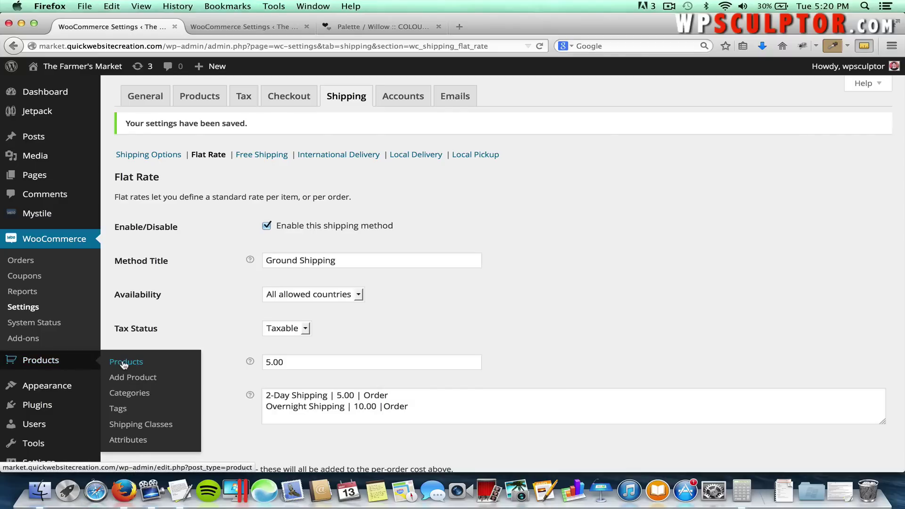
Give the Coffee Grinder product the Coffee Grinder Shipping class and update it.
left_click(124, 365)
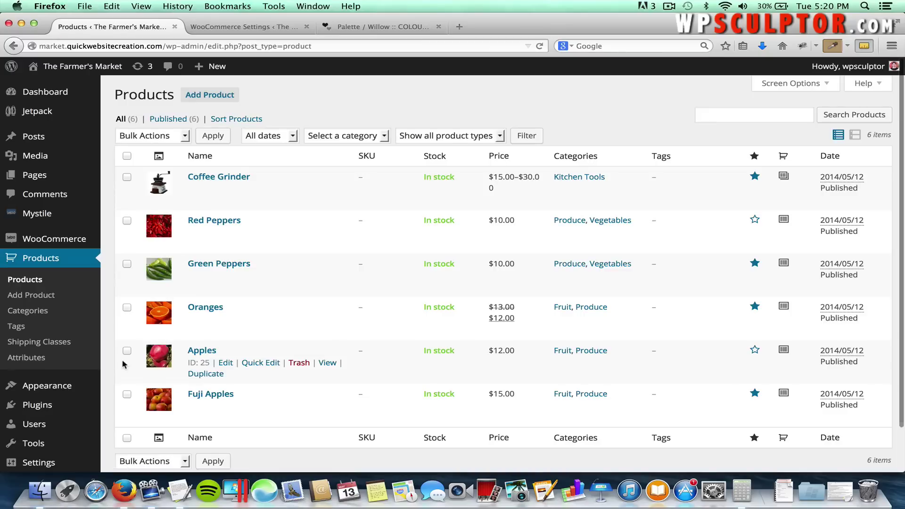
left_click(198, 179)
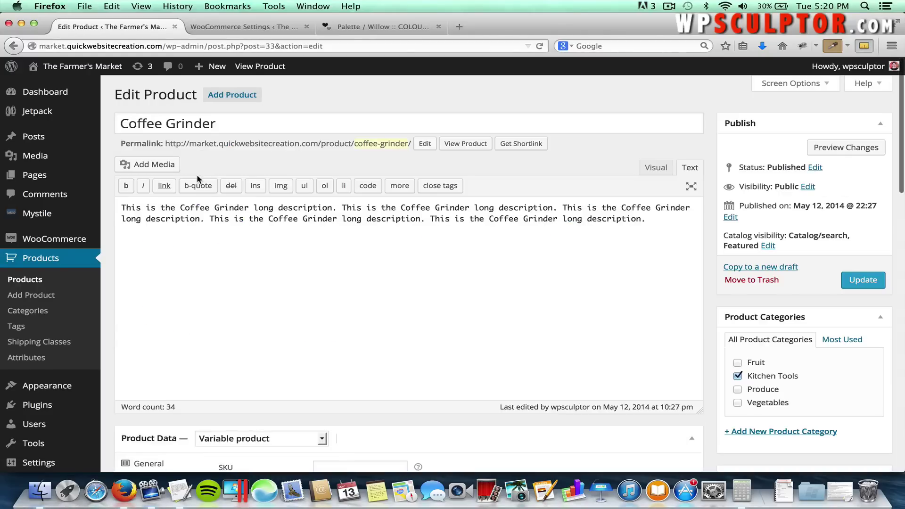
scroll(242, 247, "down", 5)
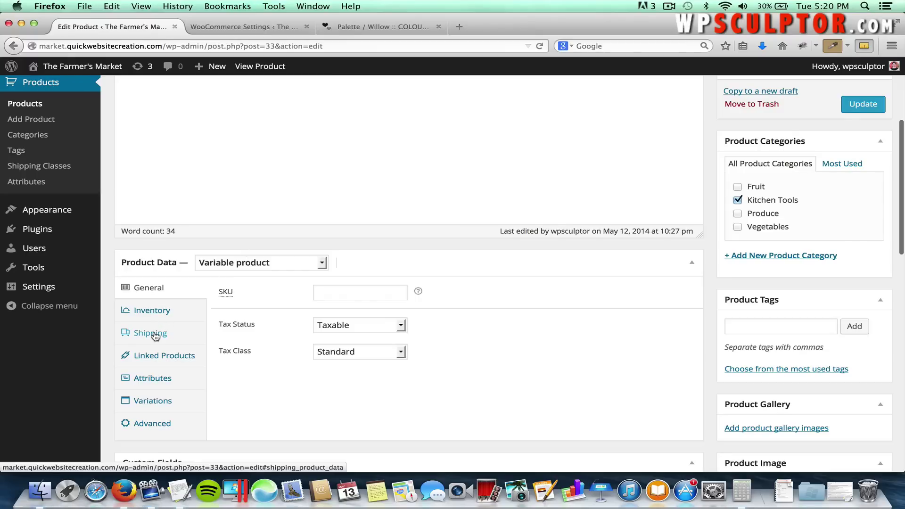
left_click(155, 333)
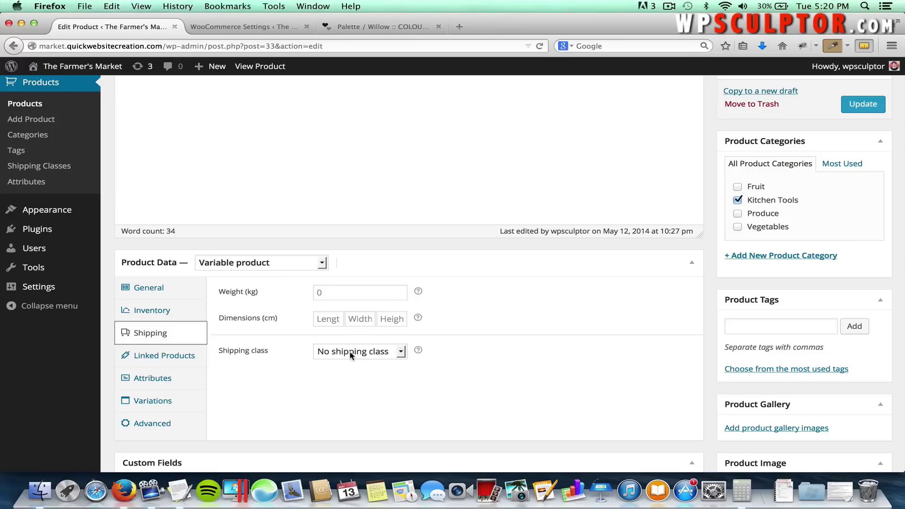
left_click(351, 354)
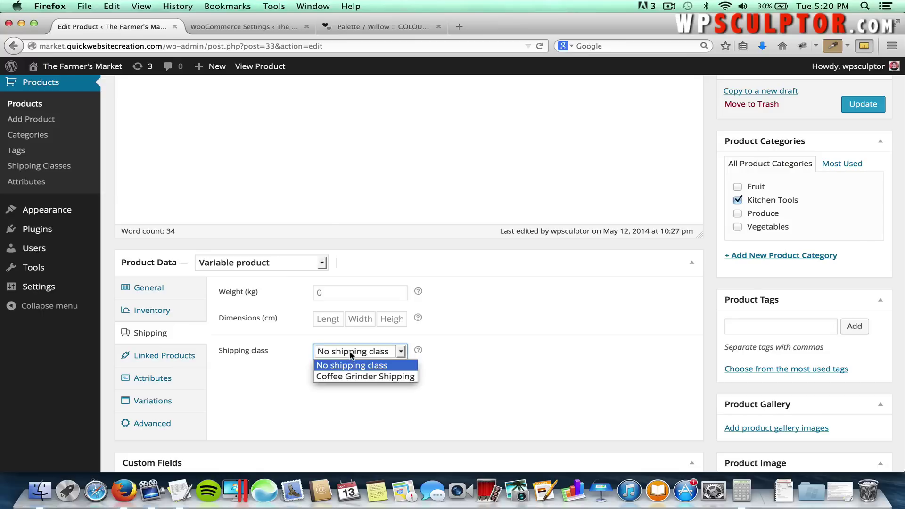
left_click(344, 377)
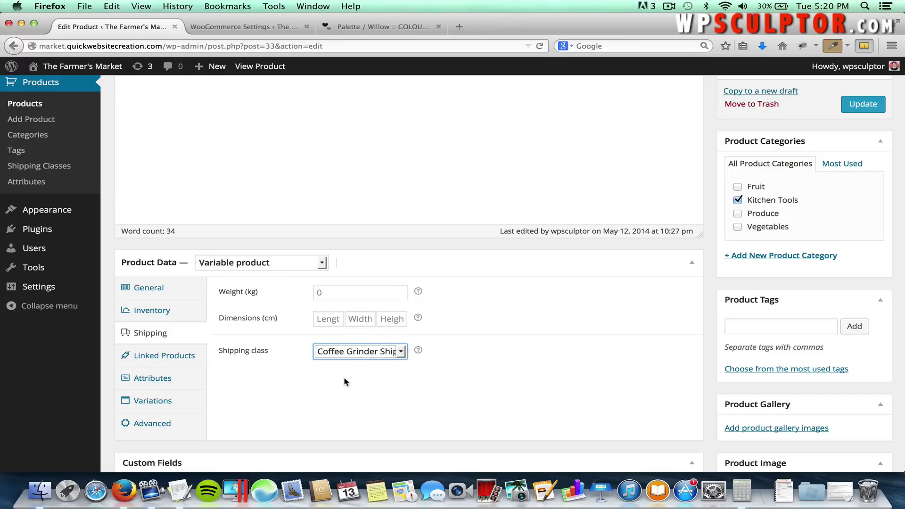
left_click(343, 377)
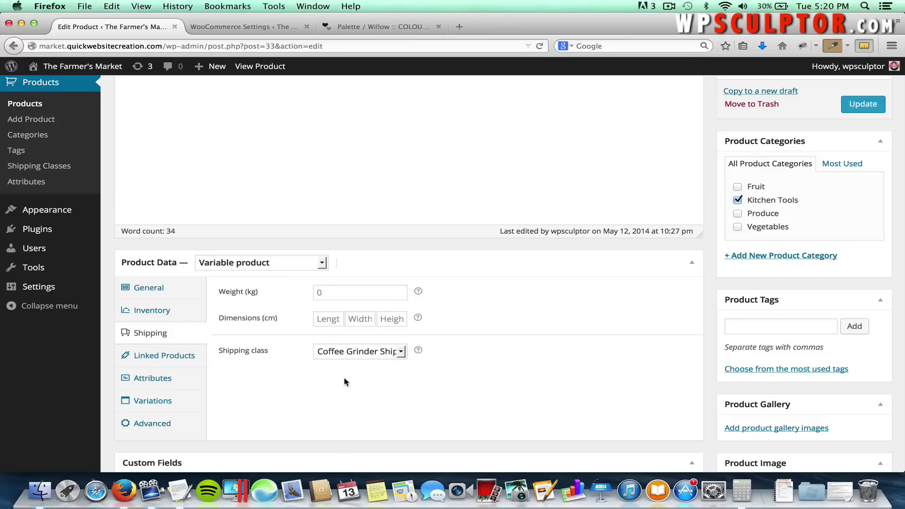
left_click(857, 105)
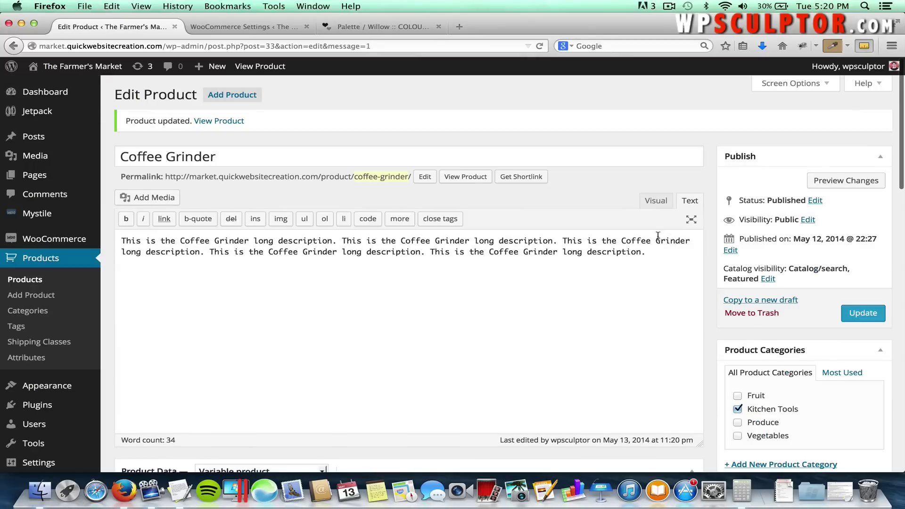
Check that the Coffee Grinder variations keep the parent's shipping class.
scroll(612, 292, "down", 10)
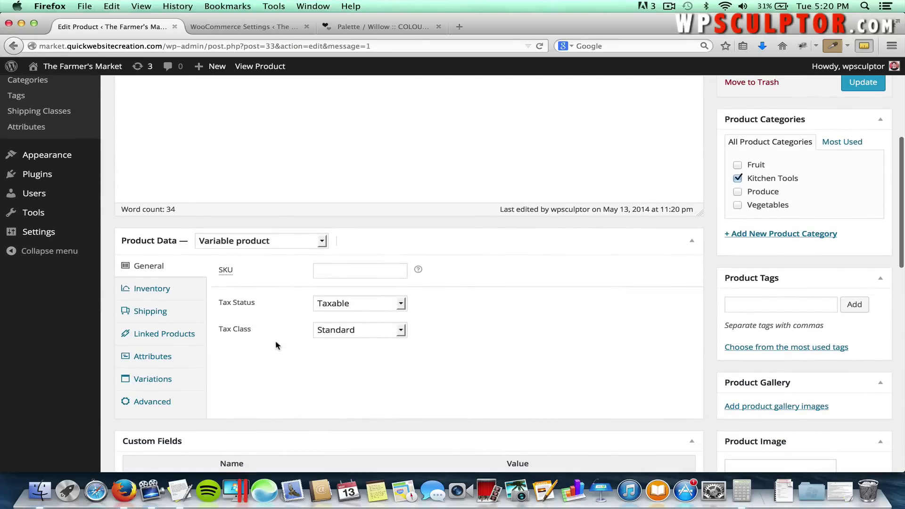
left_click(168, 380)
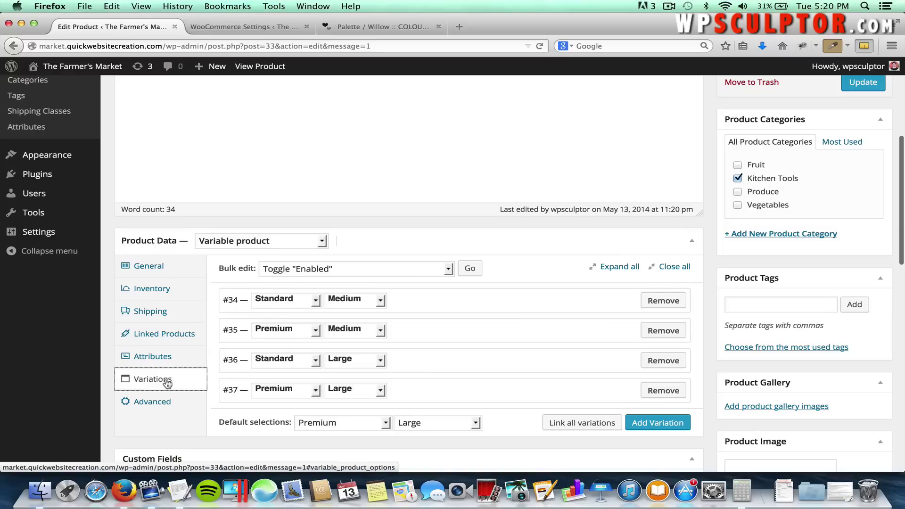
left_click(442, 299)
scroll(442, 298, "down", 3)
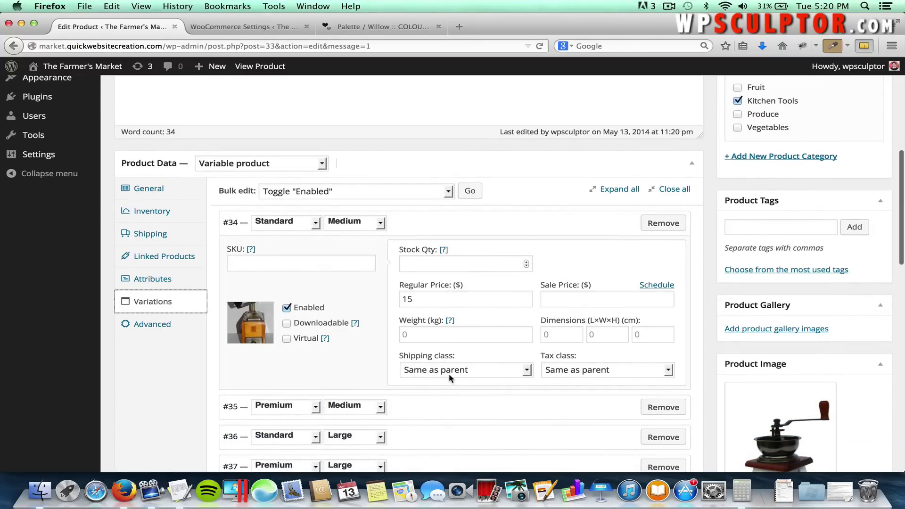
left_click(163, 235)
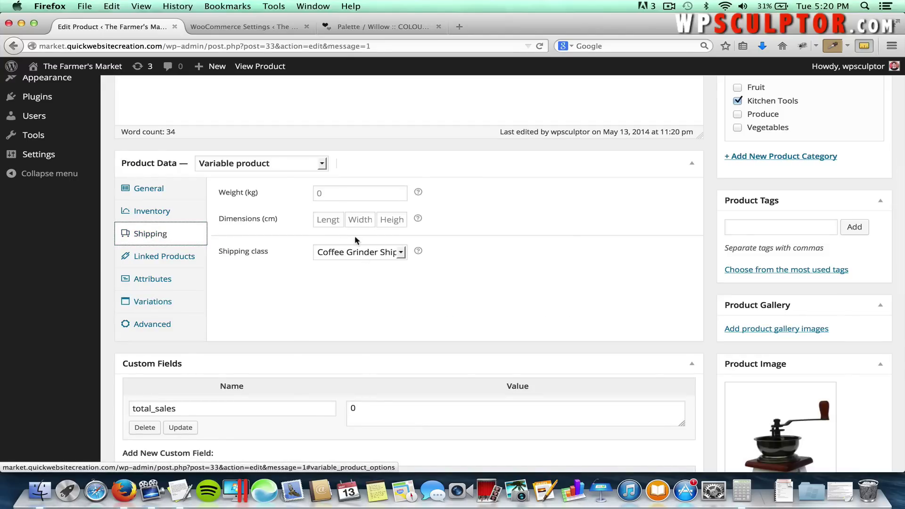
left_click(170, 304)
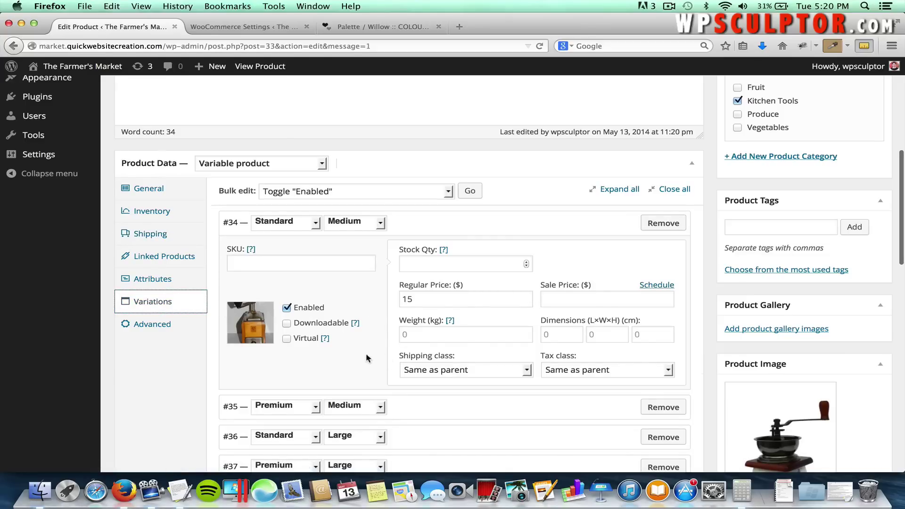
scroll(373, 362, "down", 2)
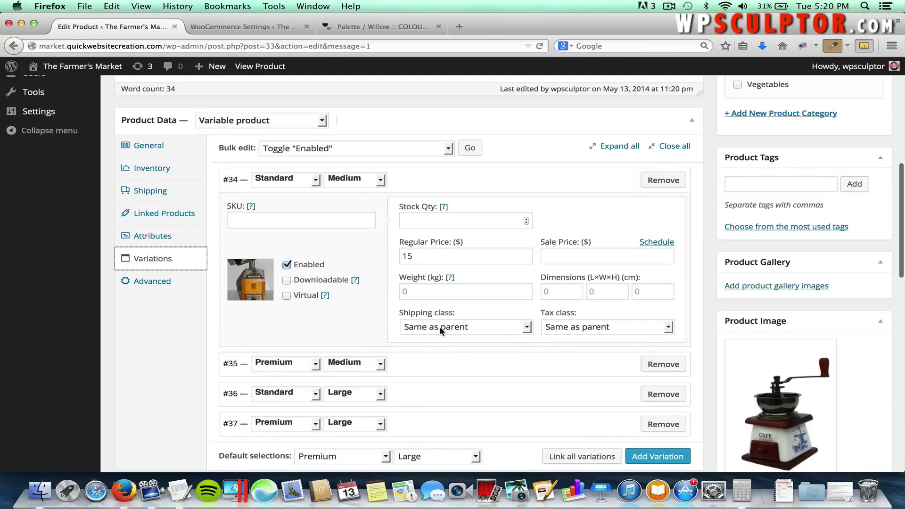
scroll(519, 313, "up", 10)
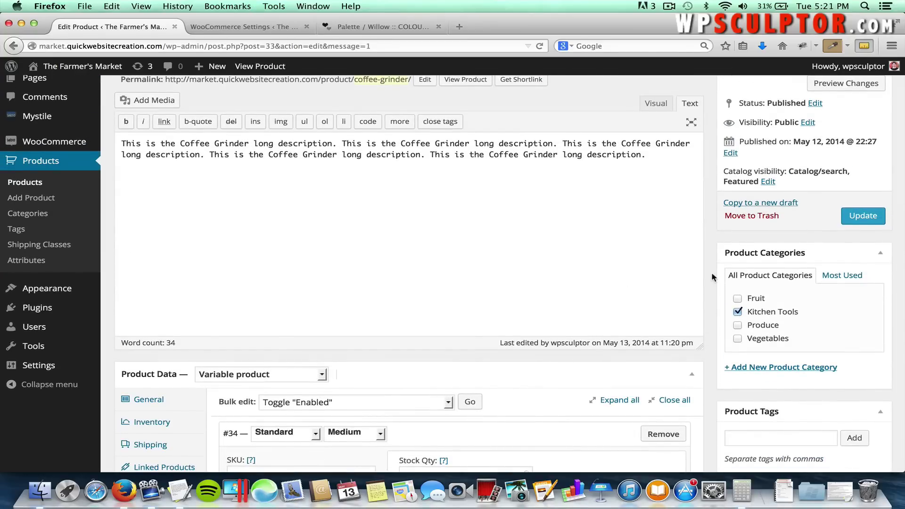
Update the Coffee Grinder product again and visit The Farmer's Market home page.
scroll(699, 240, "up", 2)
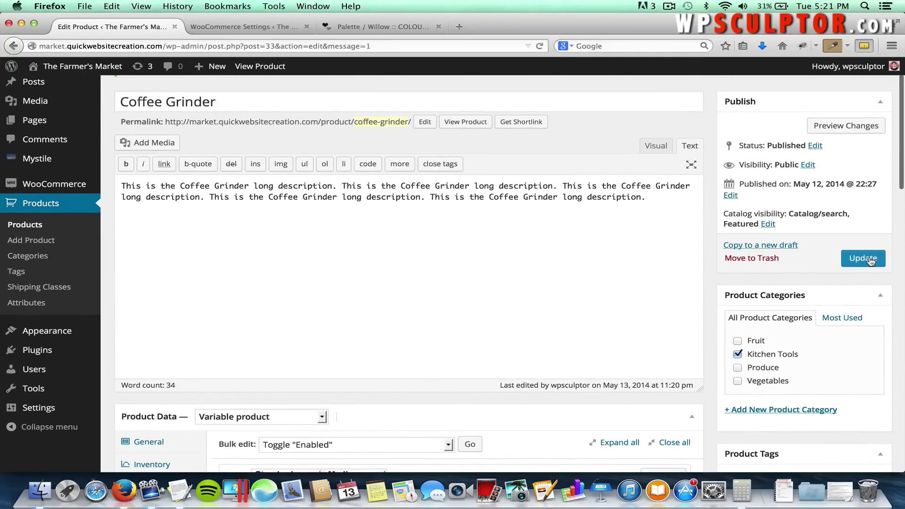
left_click(862, 257)
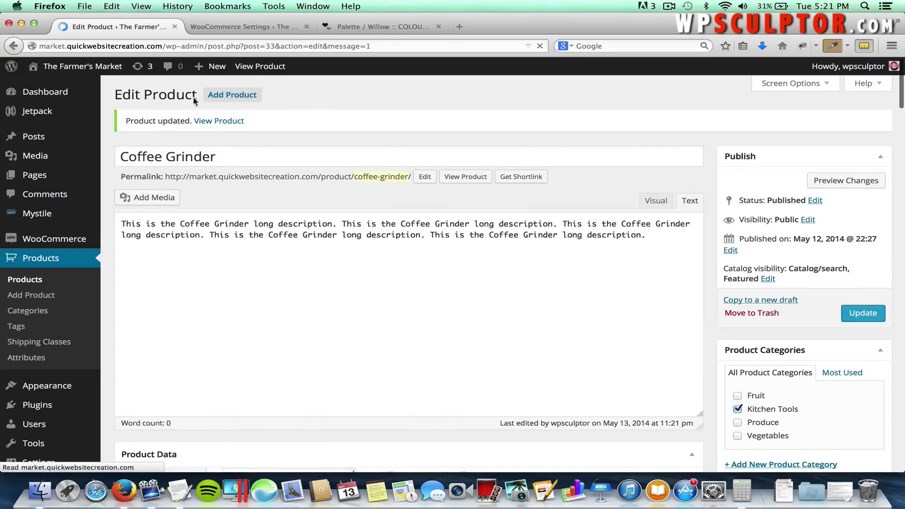
left_click(92, 68)
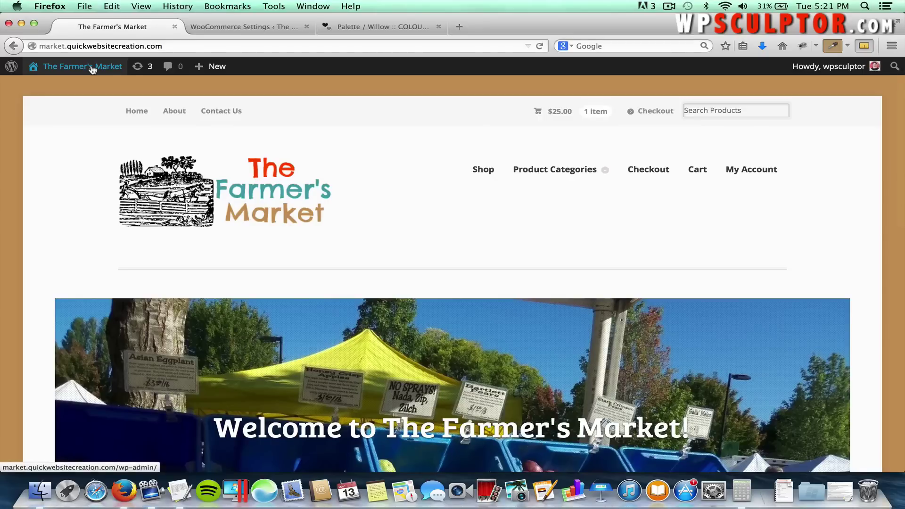
Update the cart to 2 Coffee Grinders: $50.00 subtotal with $11.00 ground shipping.
left_click(698, 172)
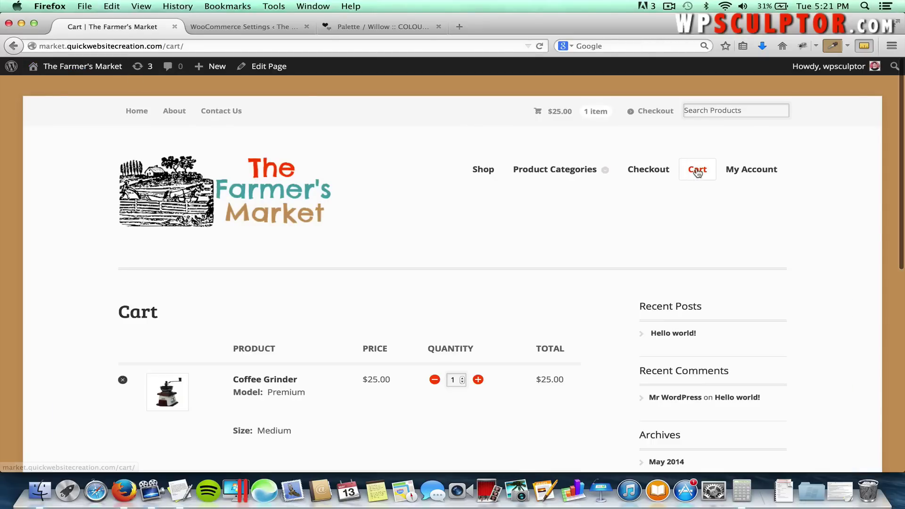
scroll(573, 249, "down", 3)
scroll(573, 250, "down", 5)
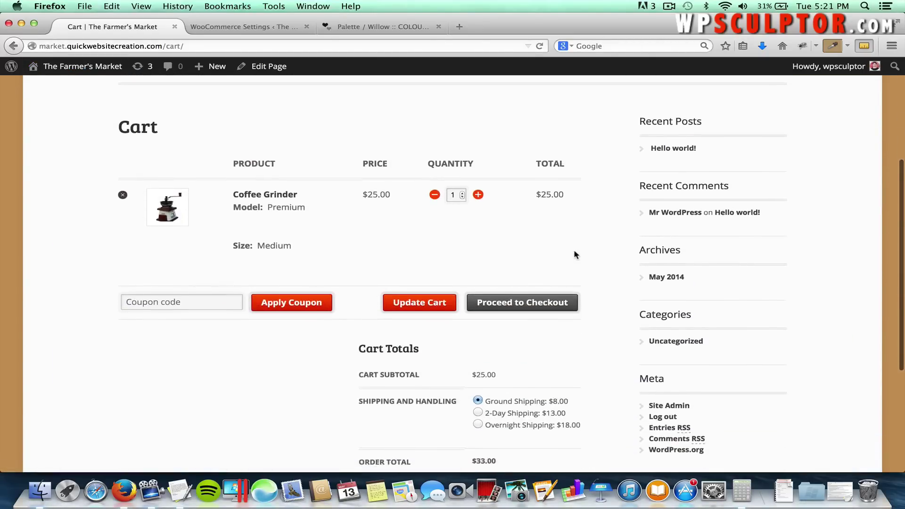
scroll(361, 180, "up", 1)
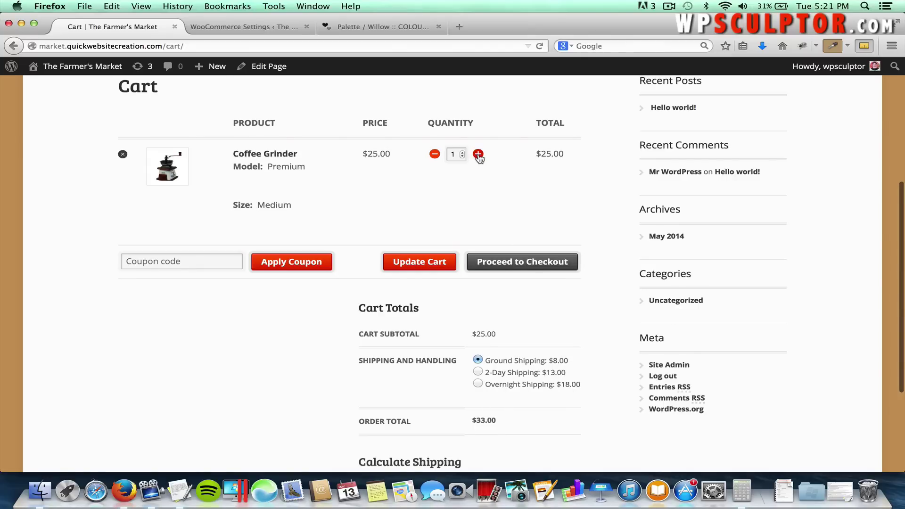
left_click(409, 273)
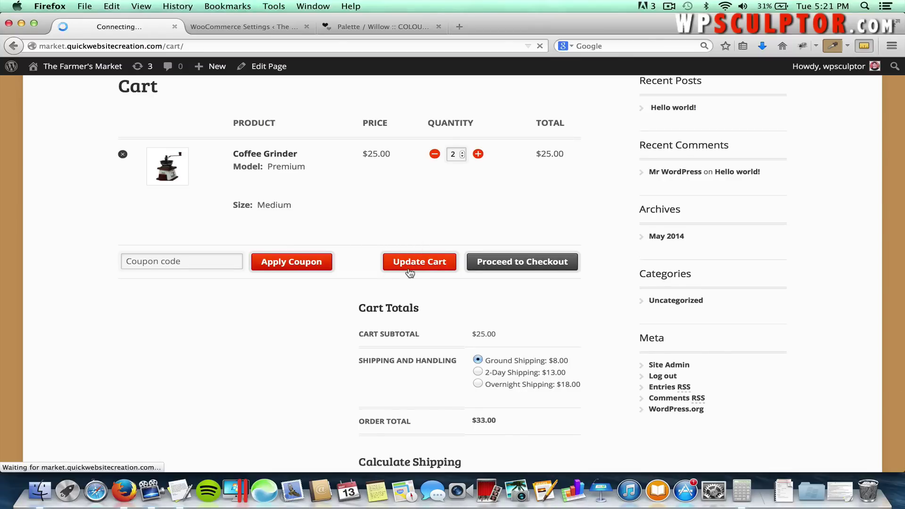
scroll(416, 283, "down", 5)
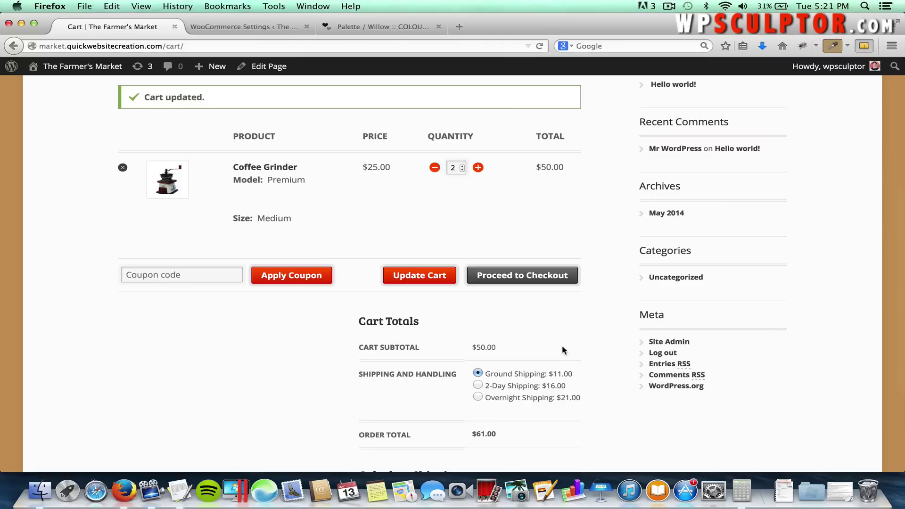
scroll(580, 341, "up", 5)
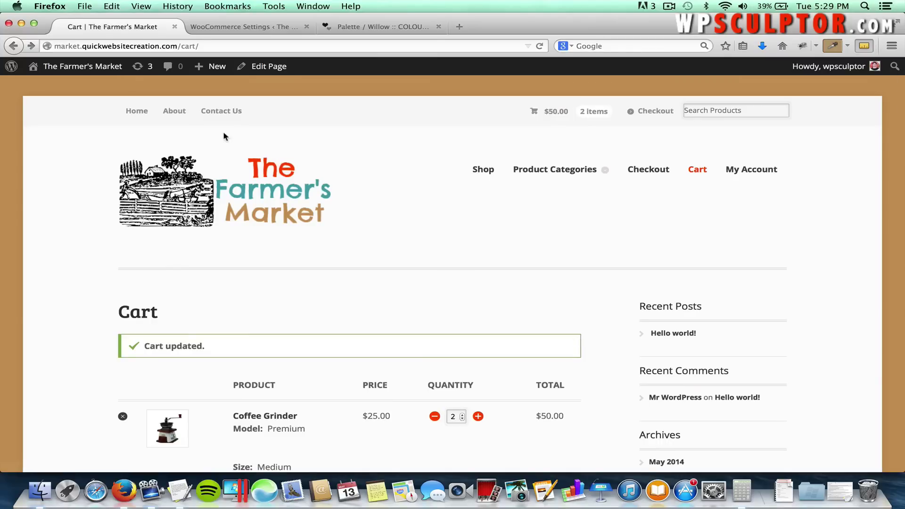
From the Dashboard, go to WooCommerce > Coupons and choose Add Coupon.
left_click(86, 72)
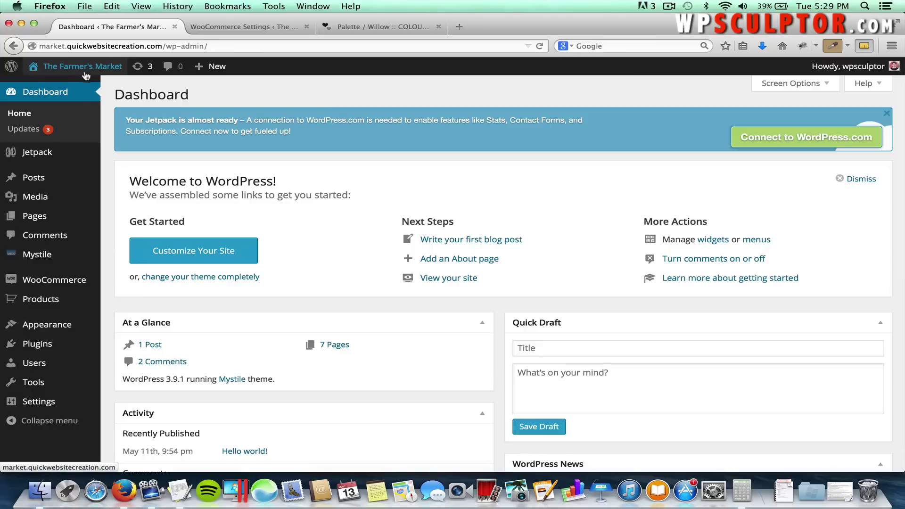
mouse_move(55, 282)
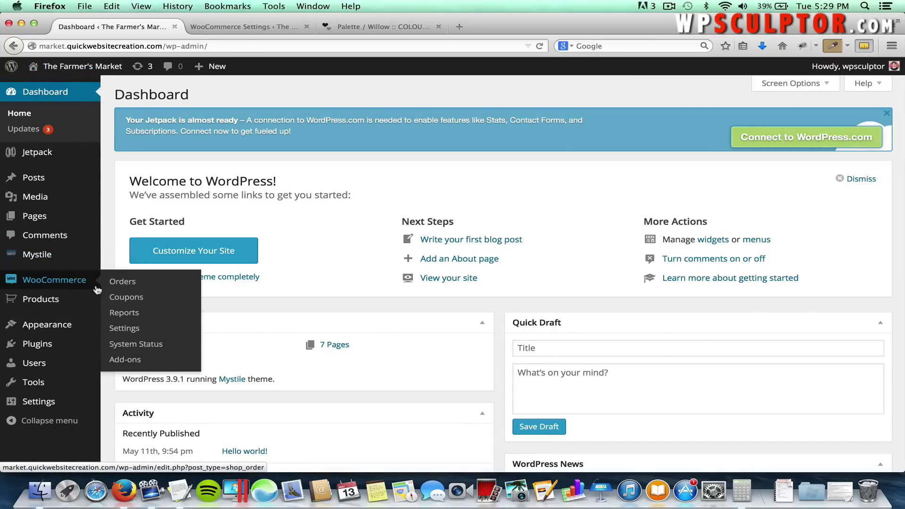
left_click(139, 302)
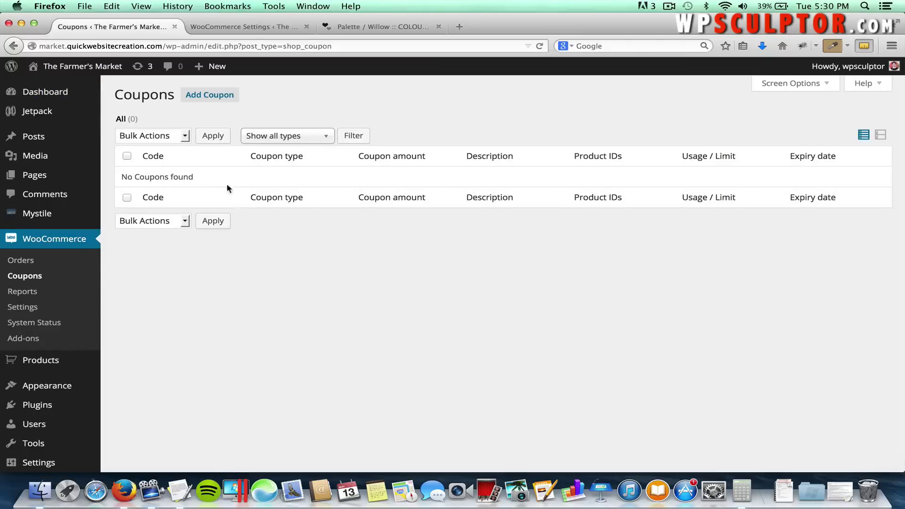
left_click(203, 100)
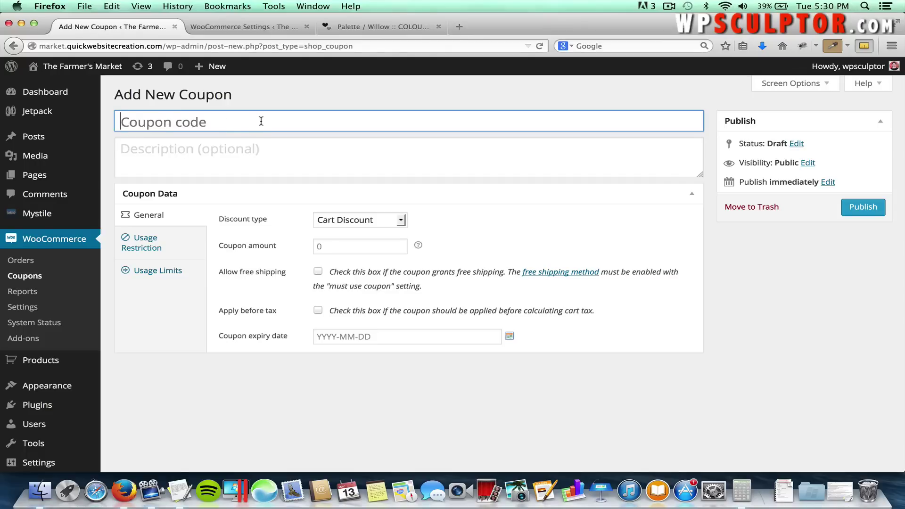
Enter coupon code Free-Shipping, keep Cart Discount, and tick Allow free shipping.
left_click(261, 121)
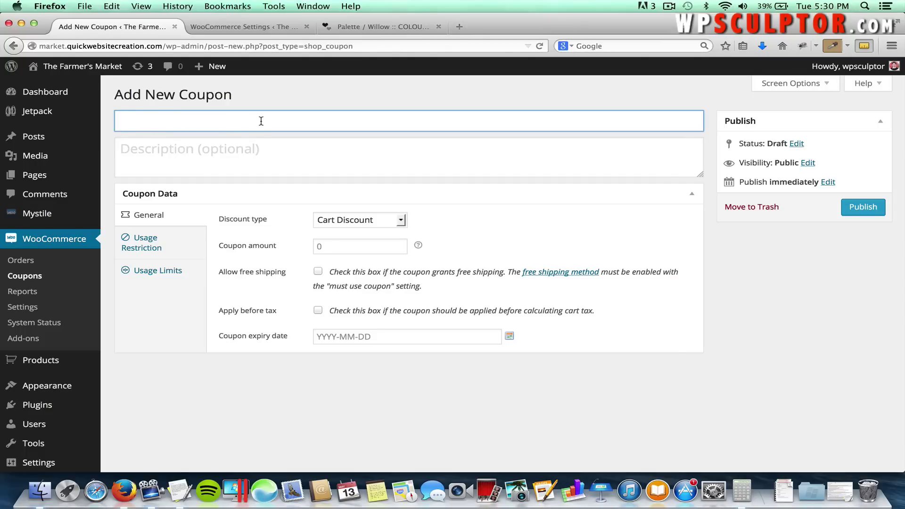
type("Free-Shipping")
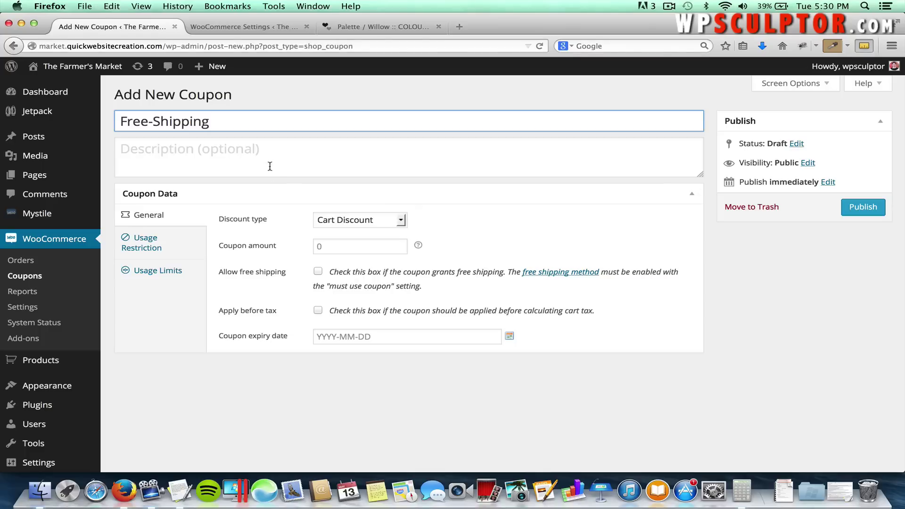
left_click(335, 223)
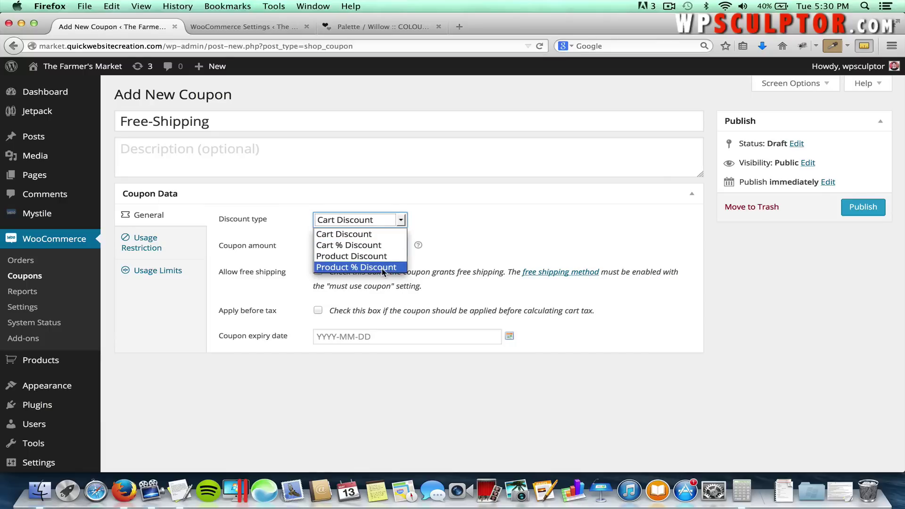
left_click(369, 235)
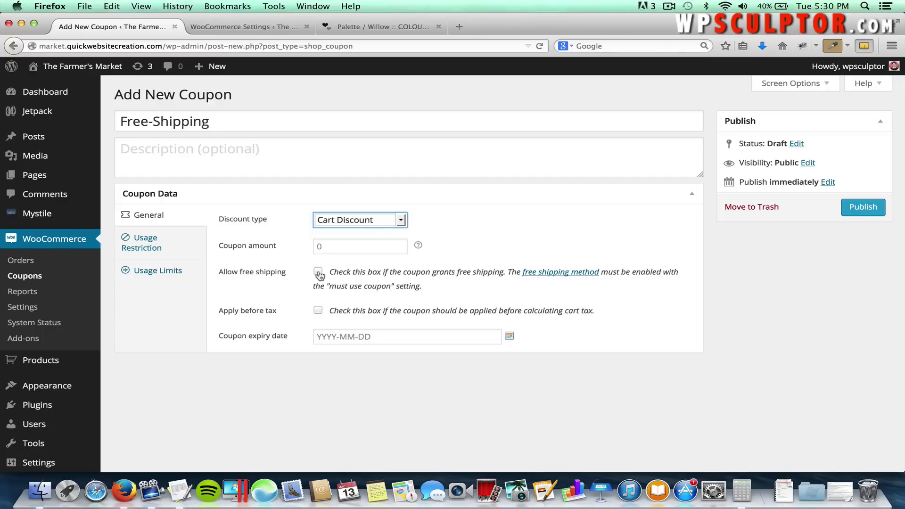
left_click(318, 271)
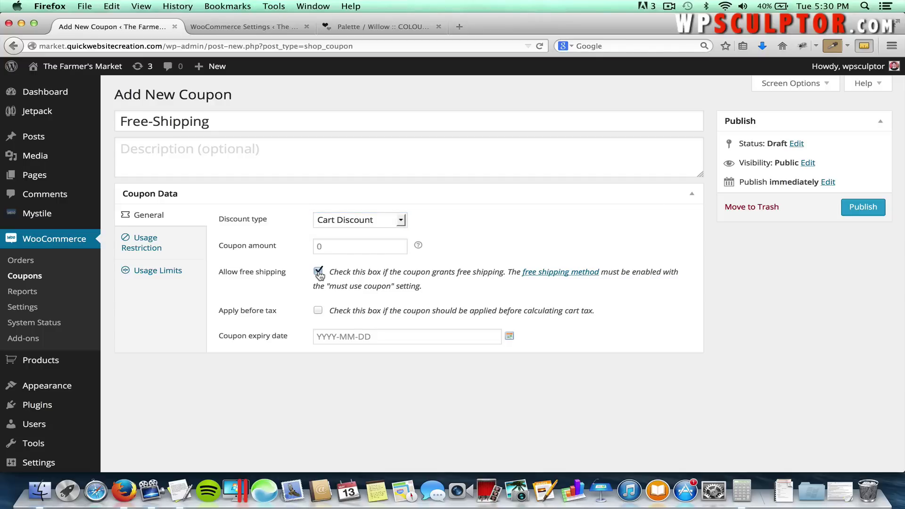
left_click(155, 243)
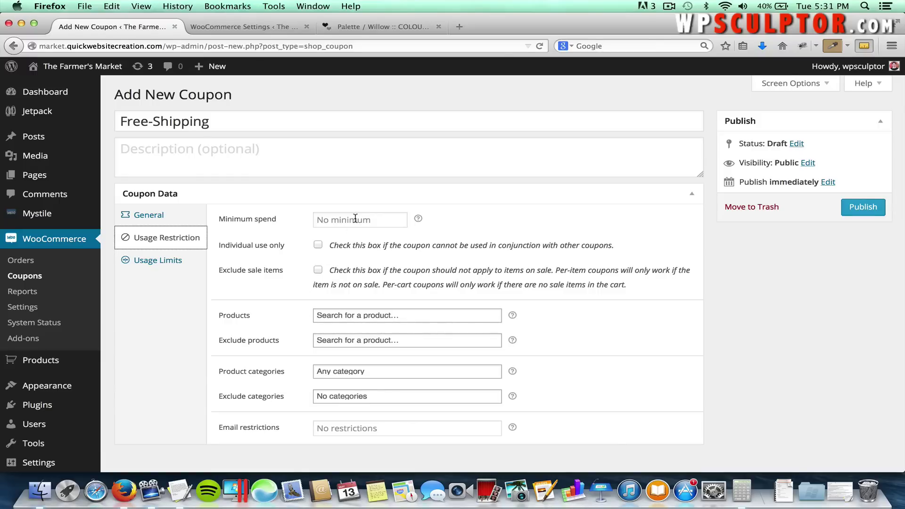
Set the coupon's minimum spend to 25.
left_click(356, 218)
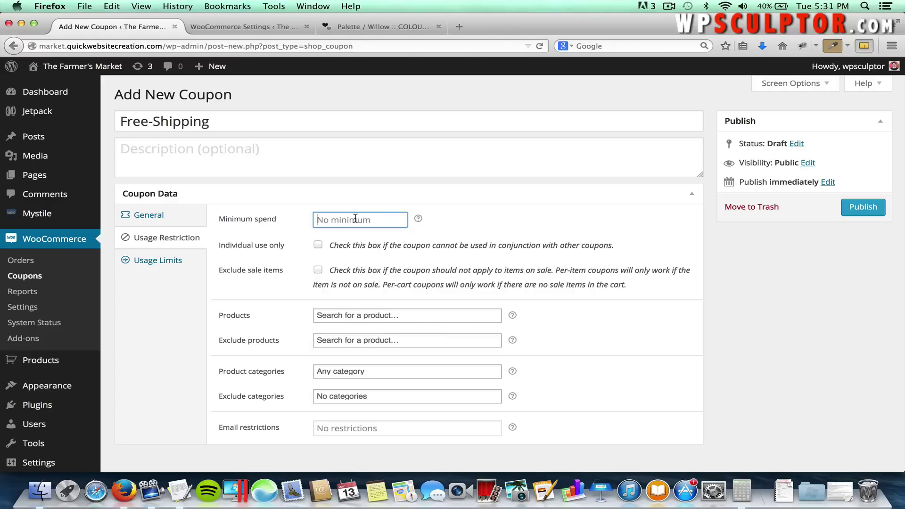
type("25")
left_click(424, 224)
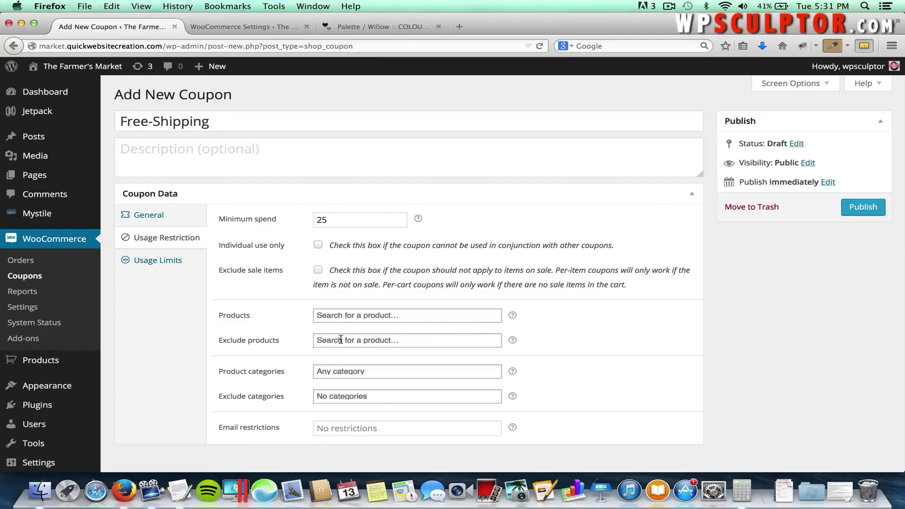
Add '#33 – Coffee Grinder' to the coupon's Exclude products list.
left_click(341, 340)
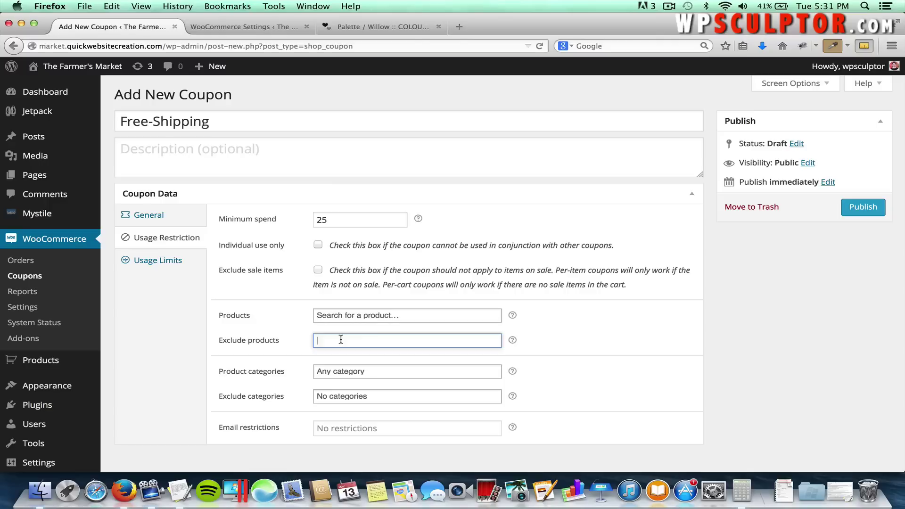
type("c")
key("BackSpace")
type("coffe gr")
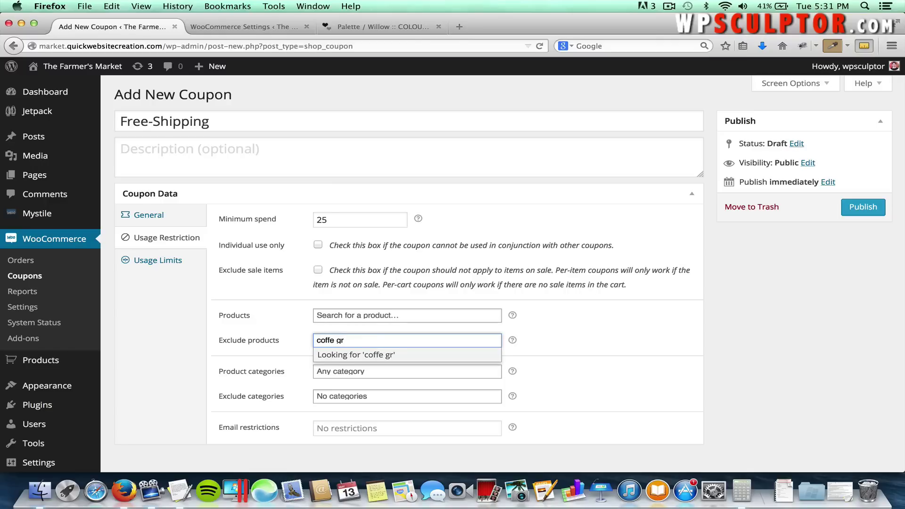
key("BackSpace")
key("BackSpace")
key("BackSpace")
type("e grinder")
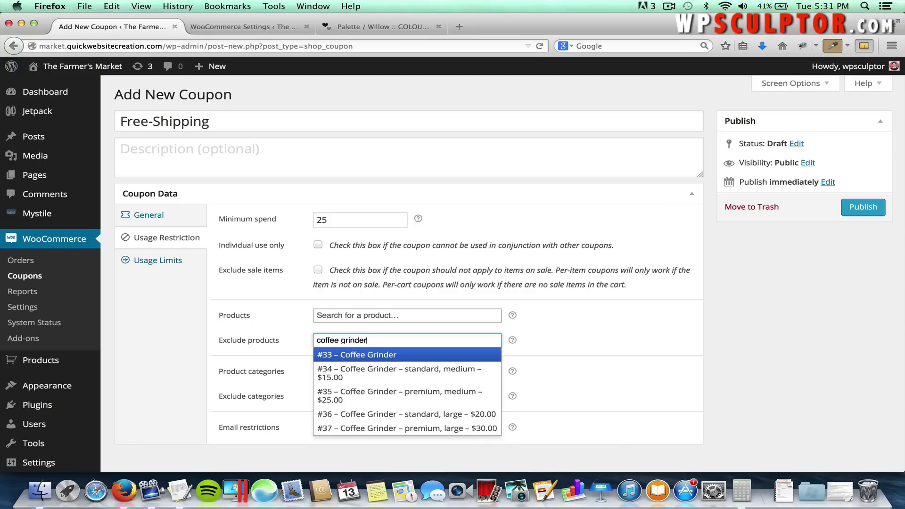
left_click(351, 355)
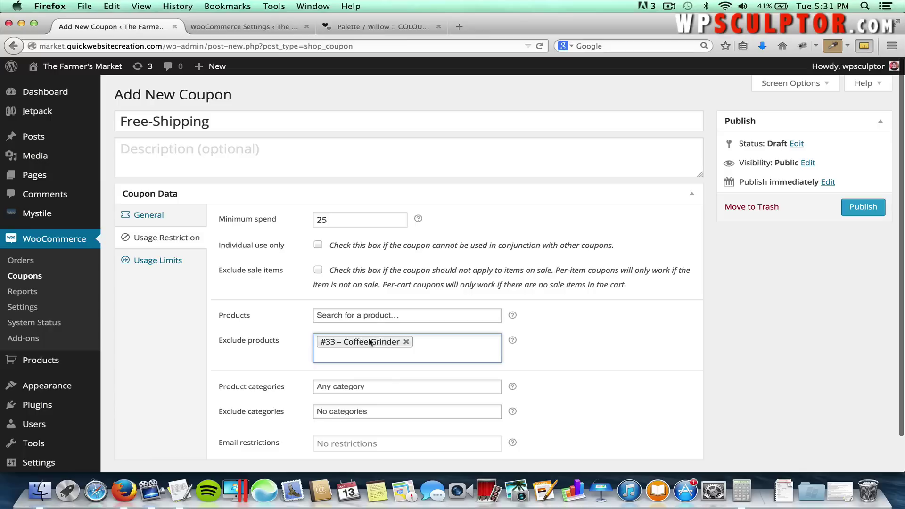
scroll(290, 376, "down", 2)
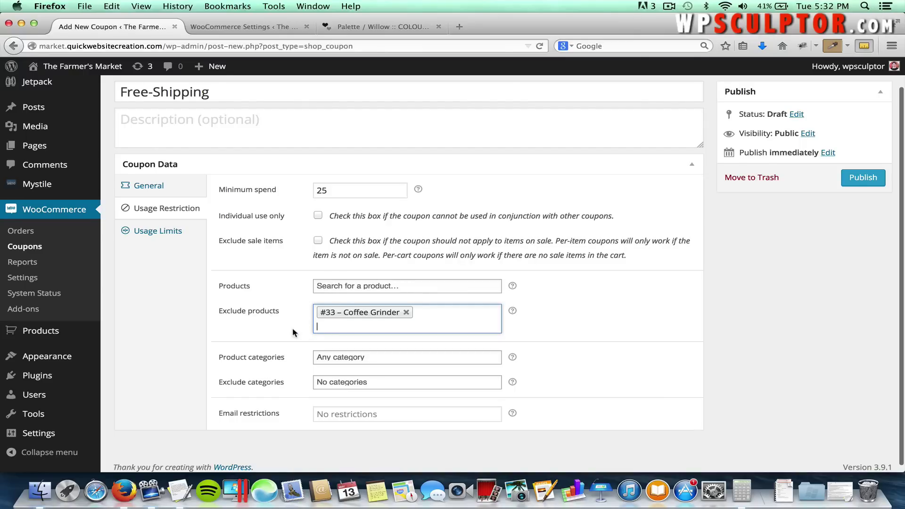
Limit the coupon to 1 use per coupon and publish it.
left_click(168, 233)
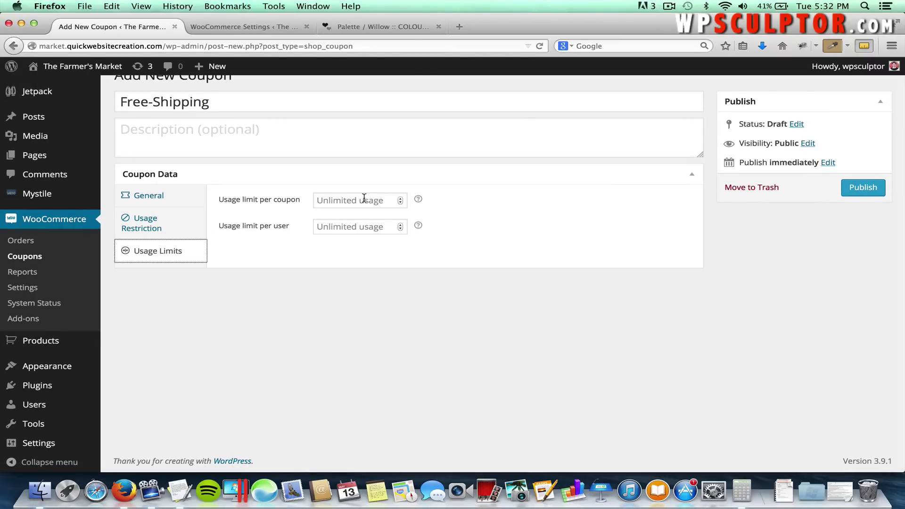
left_click(364, 197)
type("1")
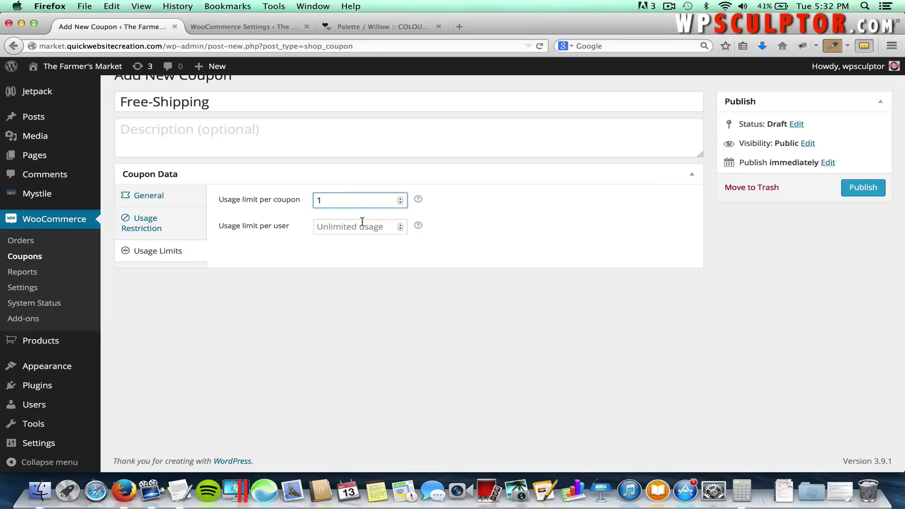
left_click(362, 221)
left_click(465, 222)
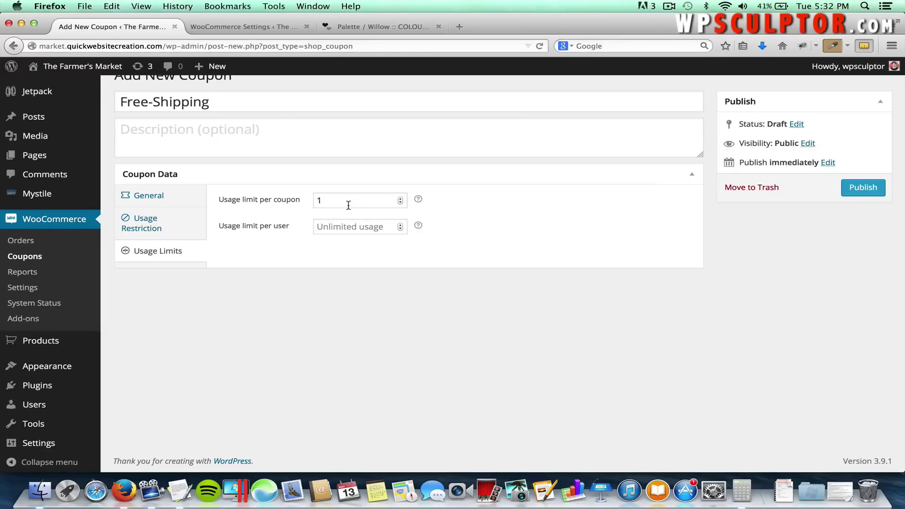
left_click(860, 195)
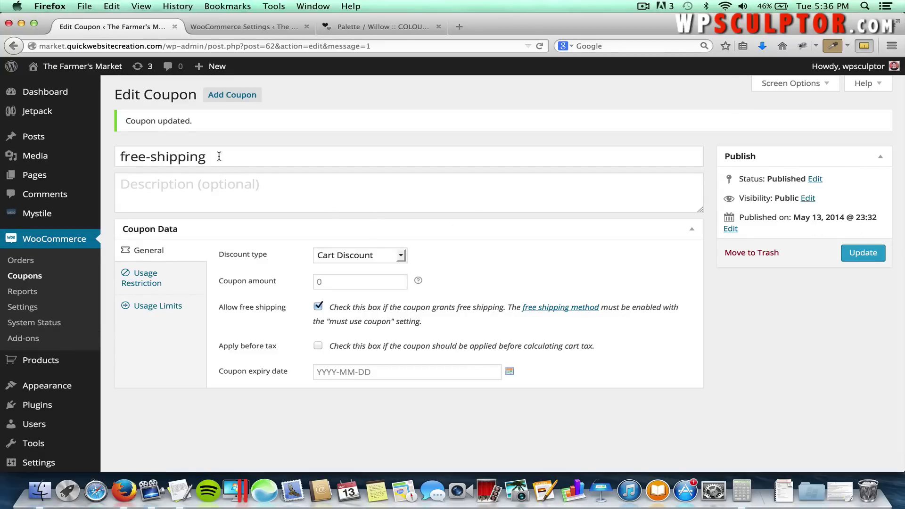
Copy the coupon code free-shipping and visit the live store.
left_click_drag(218, 156, 109, 152)
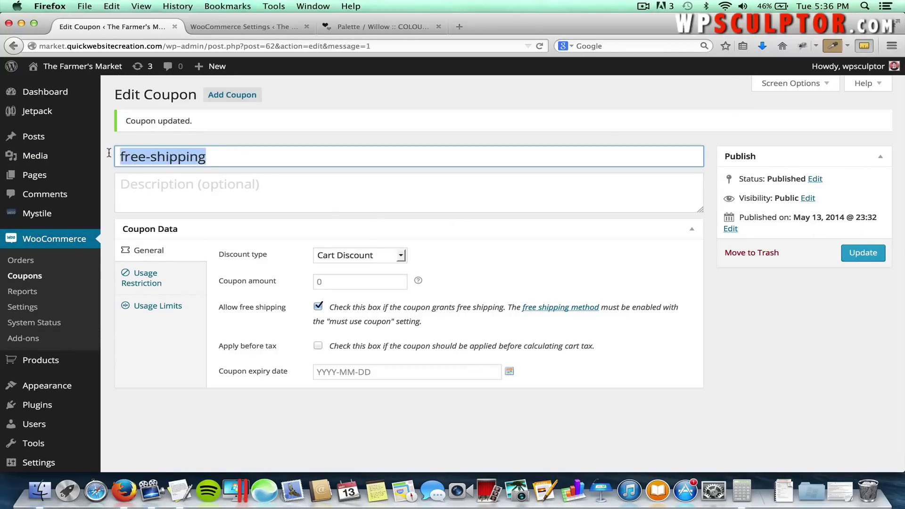
right_click(150, 159)
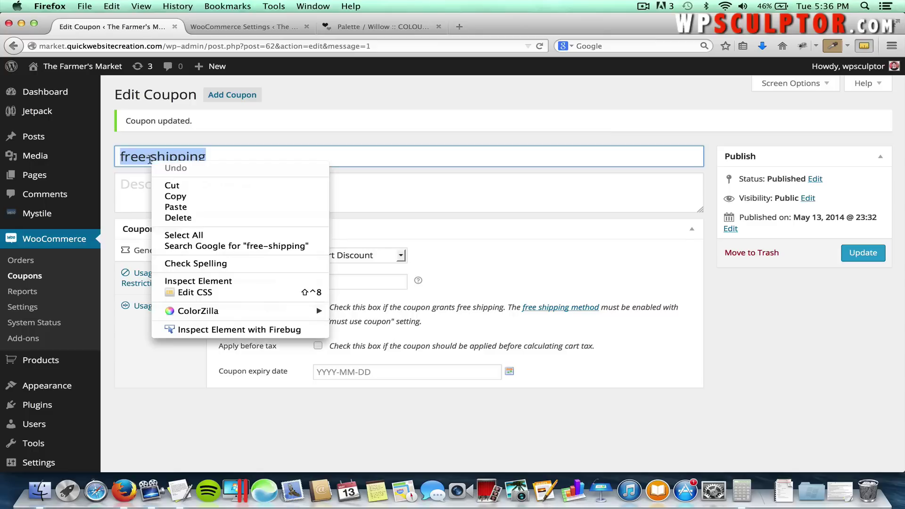
left_click(179, 197)
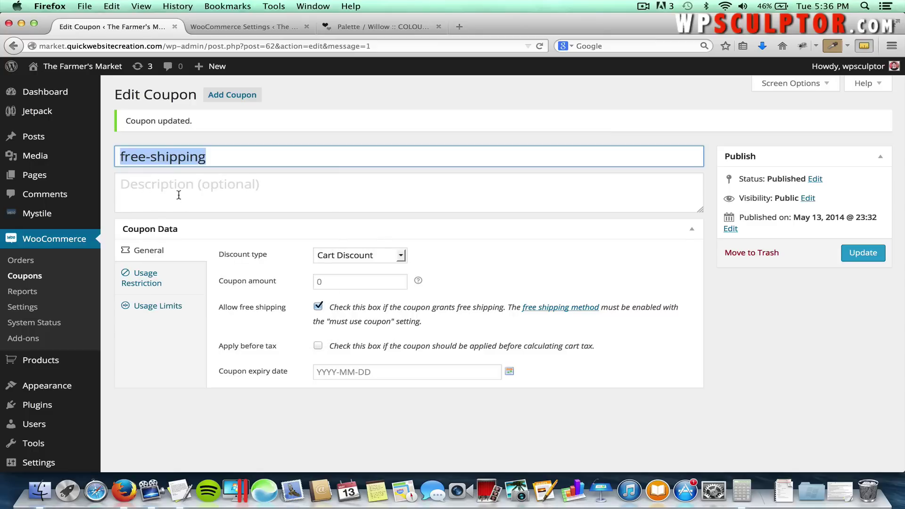
left_click(96, 70)
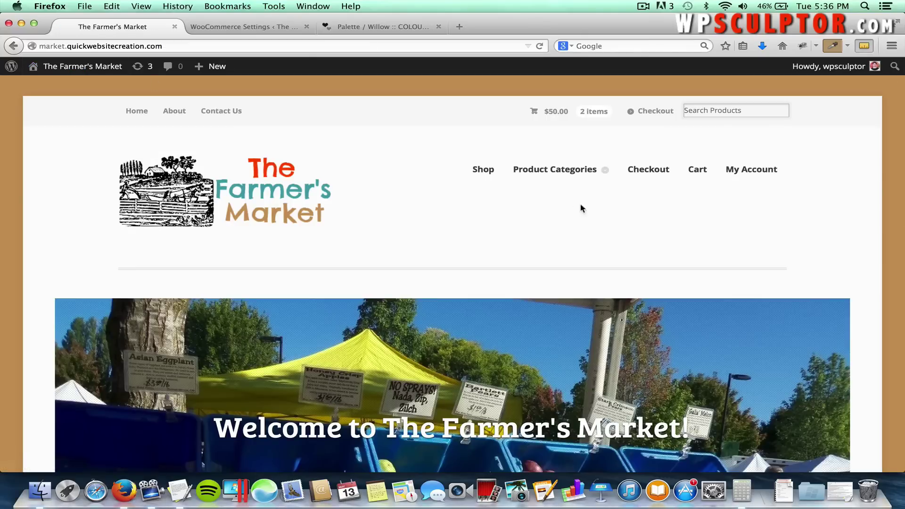
Apply coupon code free-shipping in the cart; it is rejected as not applicable.
left_click(696, 173)
scroll(580, 240, "down", 1)
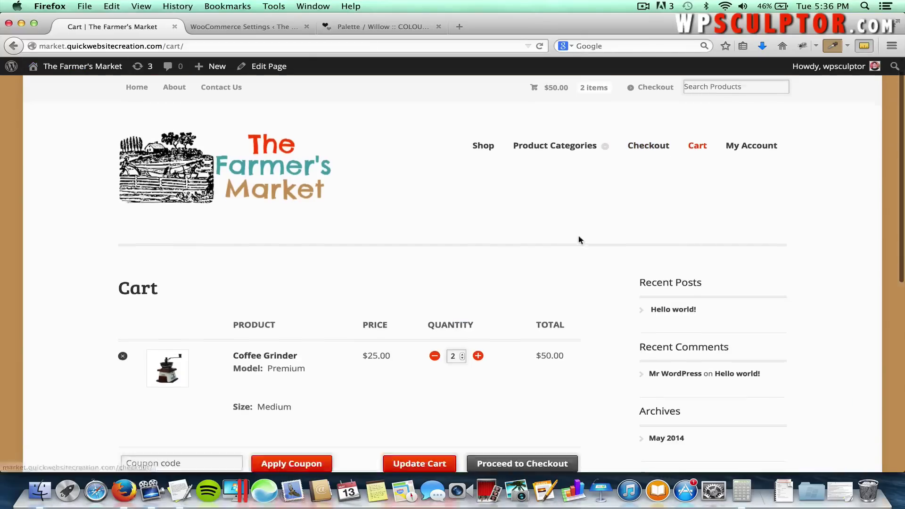
scroll(580, 240, "down", 2)
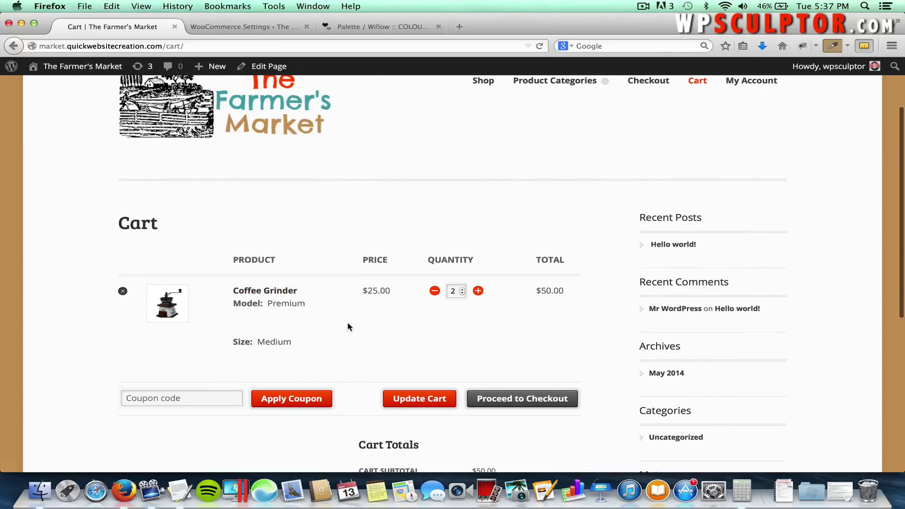
scroll(345, 326, "down", 3)
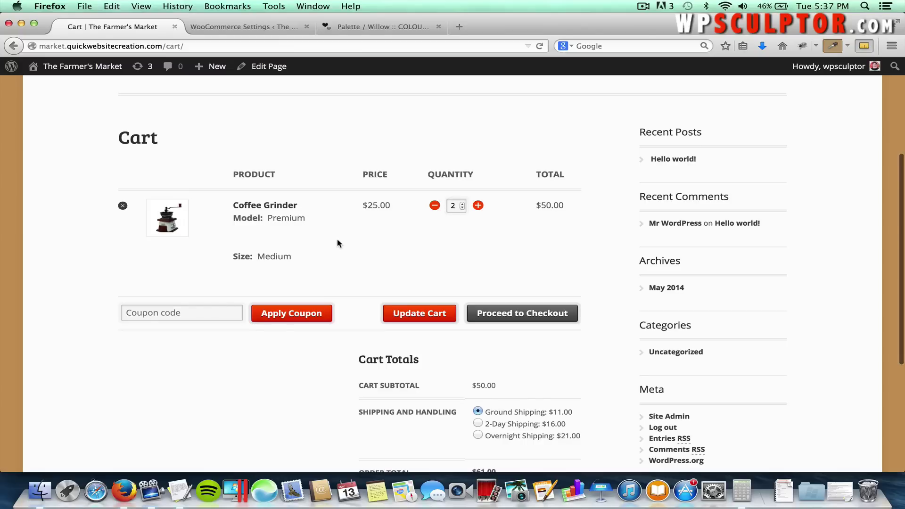
scroll(339, 231, "down", 2)
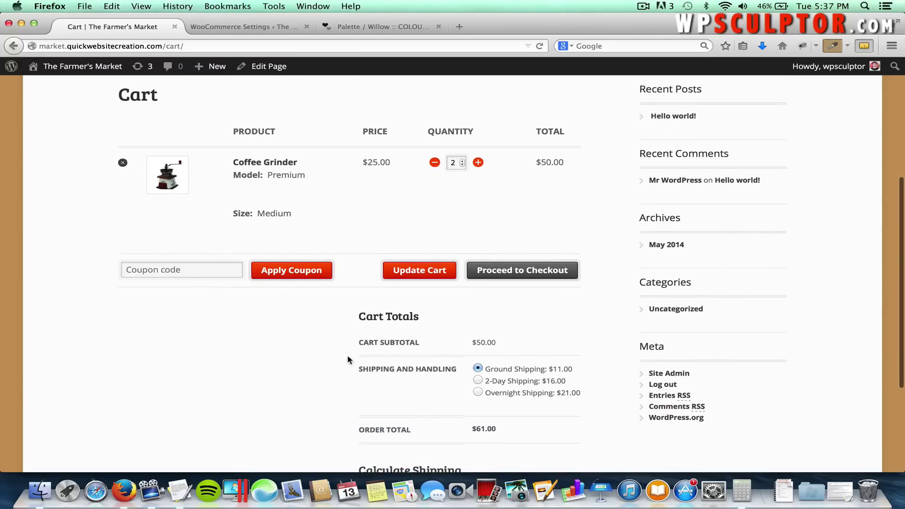
scroll(348, 360, "down", 1)
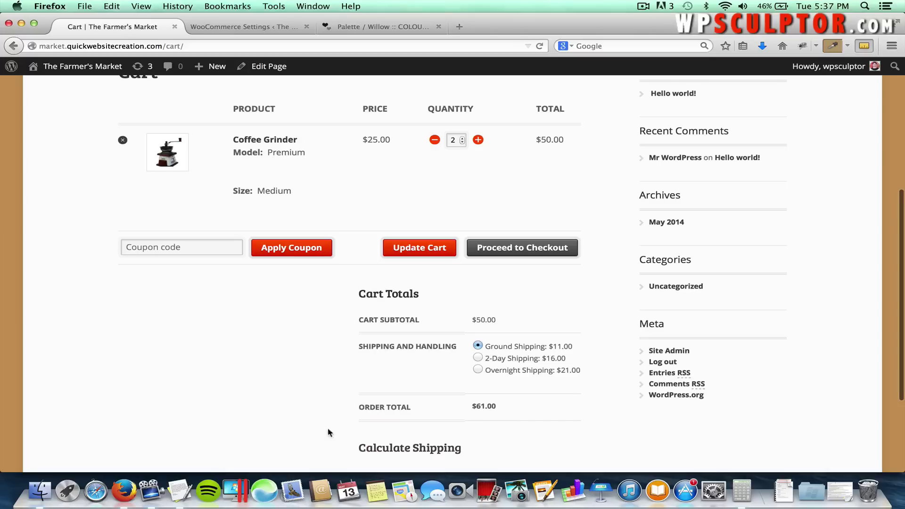
left_click(181, 247)
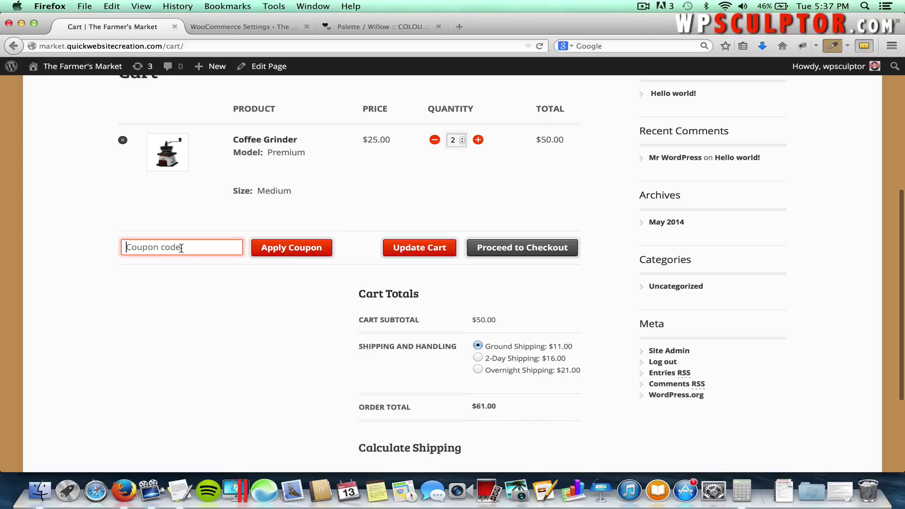
key("super+v")
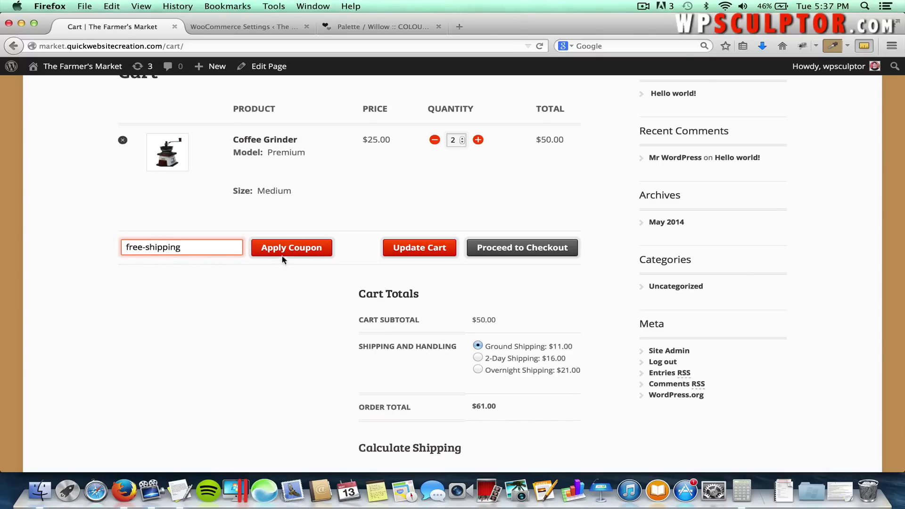
left_click(284, 255)
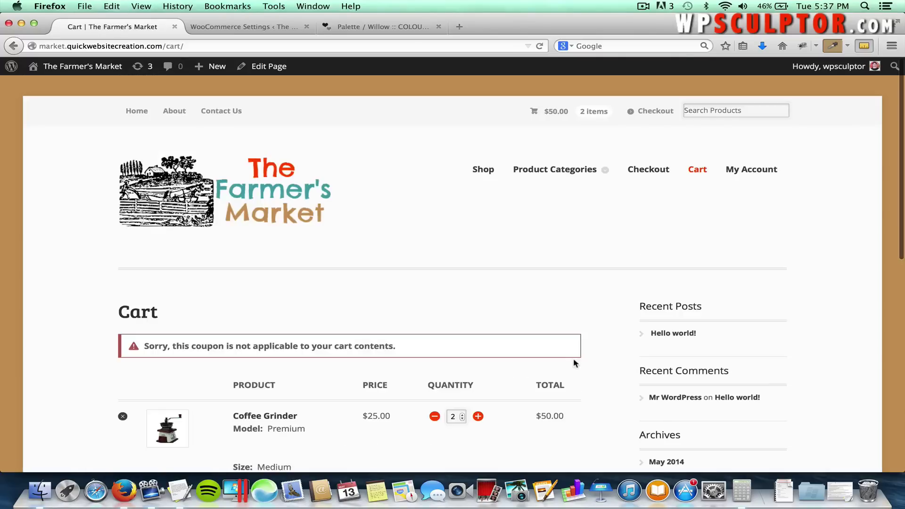
Lower the Coffee Grinder quantity to 0 and update the cart to empty it.
scroll(581, 383, "down", 2)
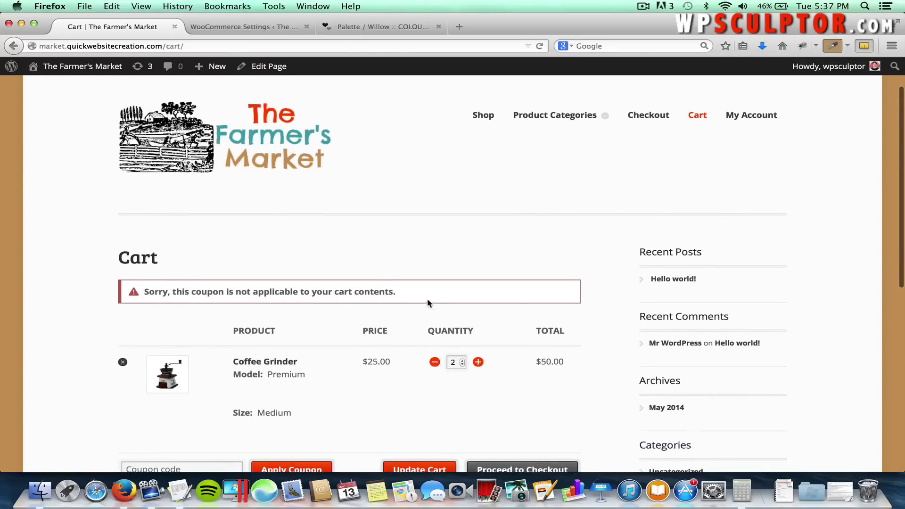
left_click(434, 362)
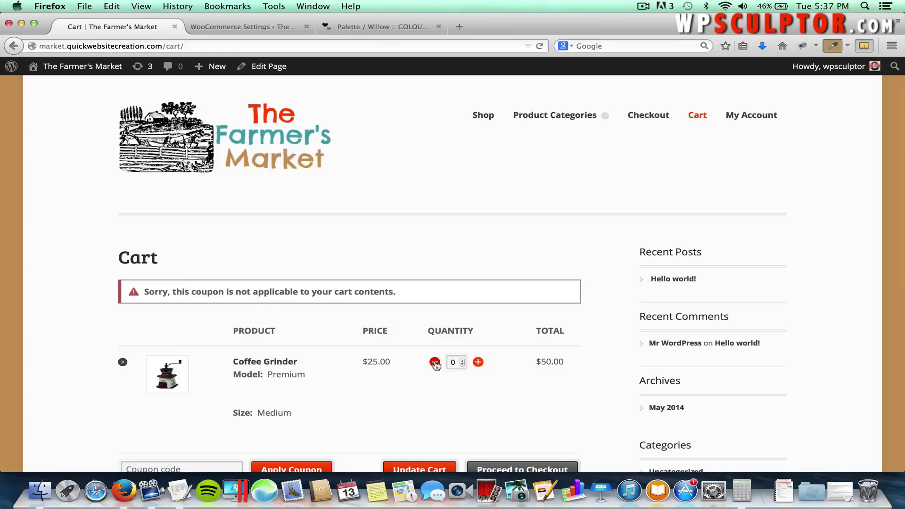
scroll(436, 398, "down", 2)
left_click(428, 414)
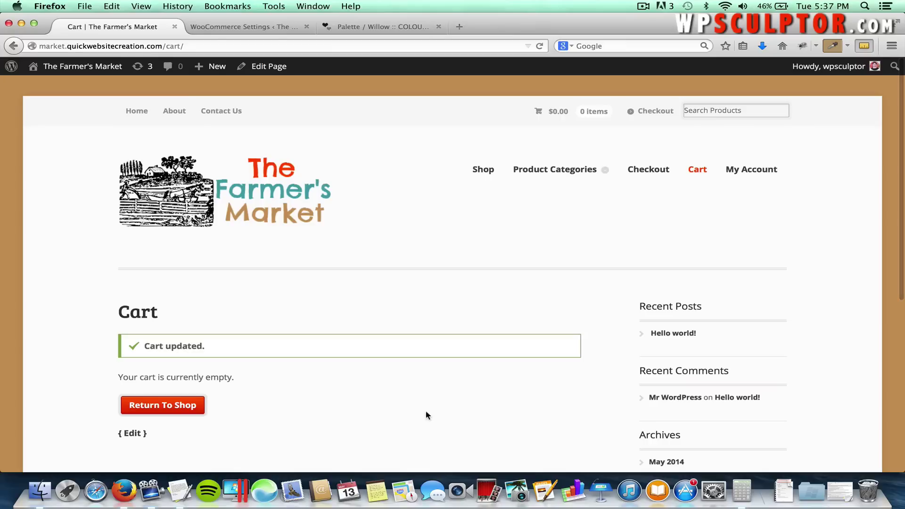
Return to the shop and add Fuji Apples to the cart from its product page.
left_click(169, 379)
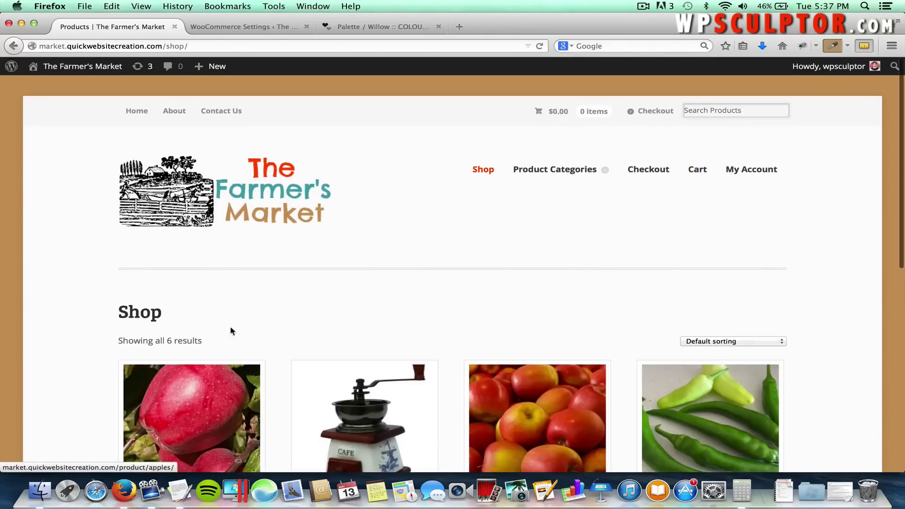
scroll(276, 296, "down", 3)
scroll(276, 295, "down", 2)
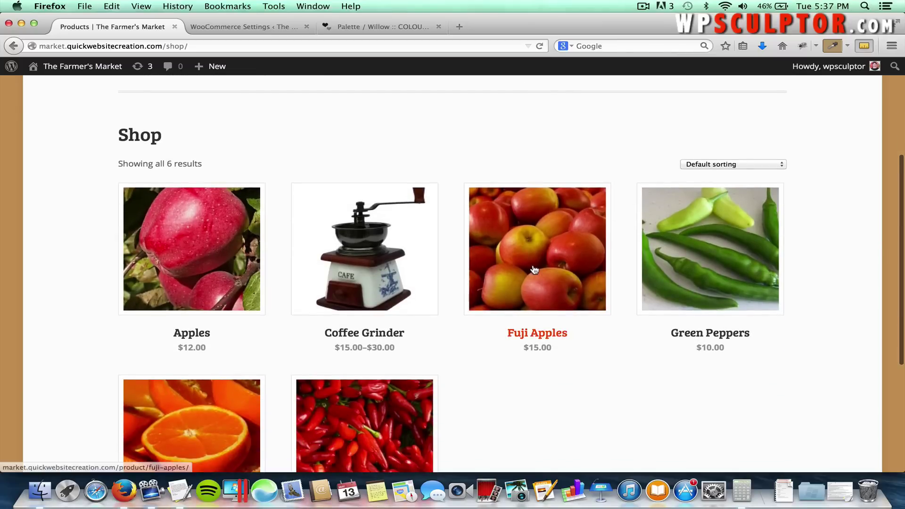
left_click(542, 241)
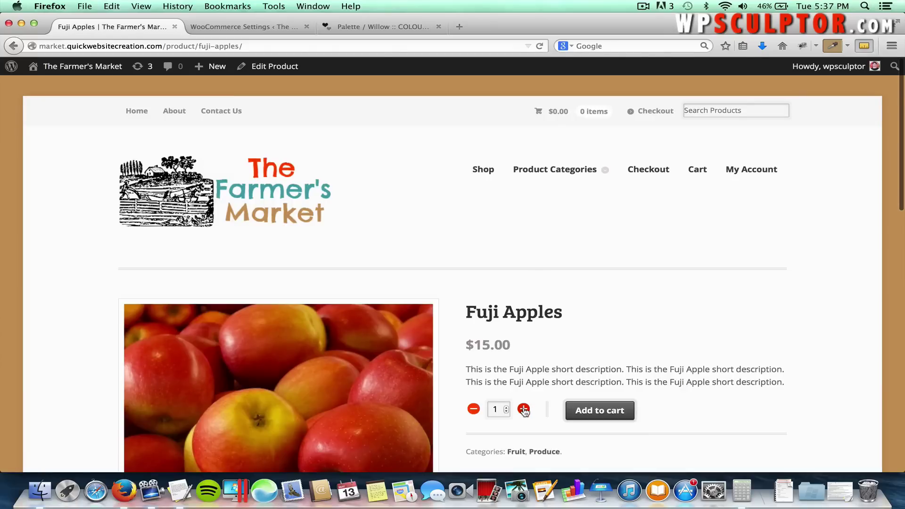
left_click(592, 418)
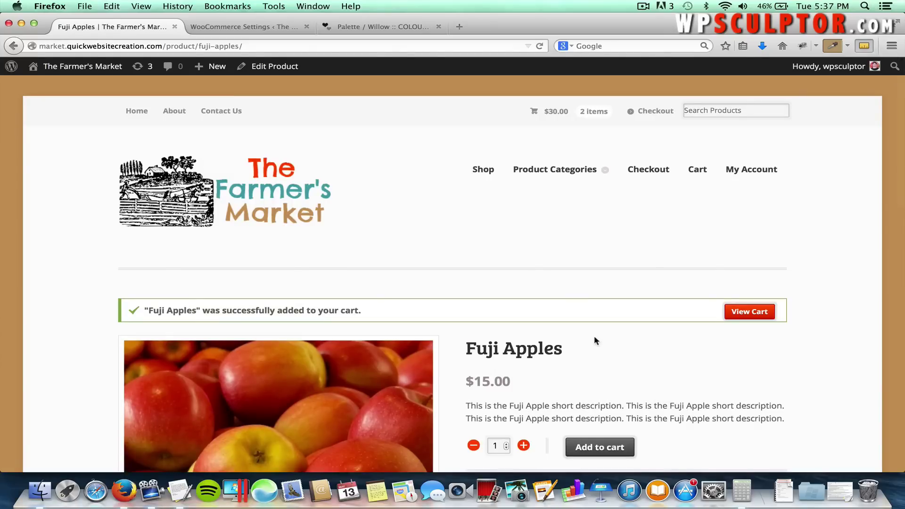
left_click(748, 311)
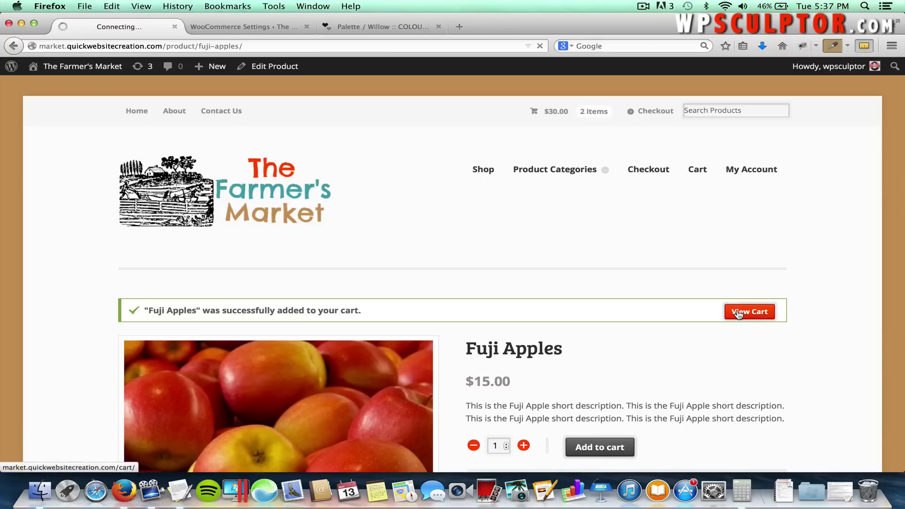
Apply the coupon 'free-shipping' and confirm Cart Totals show Free Shipping with a $30.00 total.
scroll(738, 314, "down", 10)
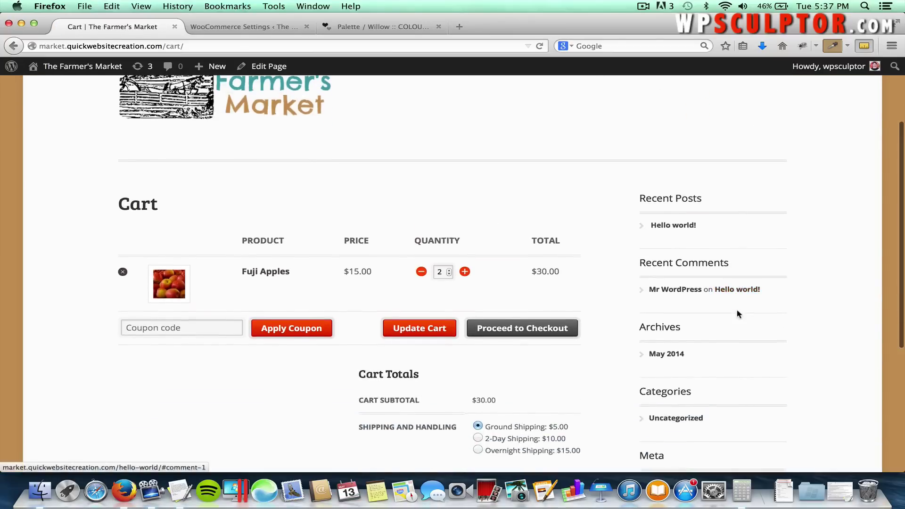
scroll(738, 314, "up", 1)
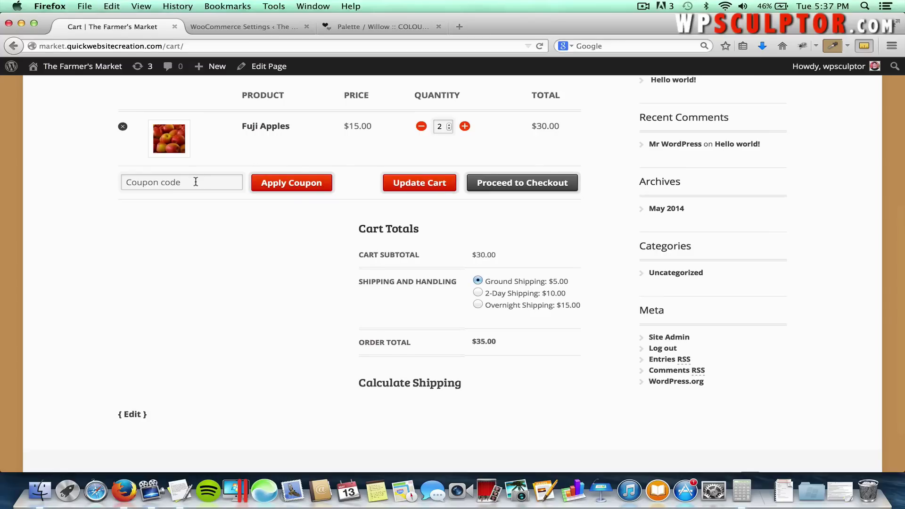
left_click(196, 181)
type("free-shipping")
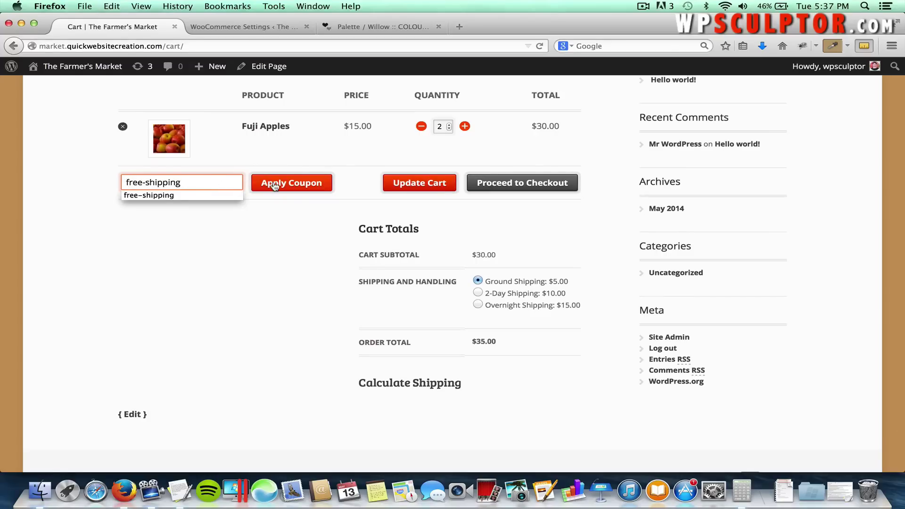
left_click(275, 184)
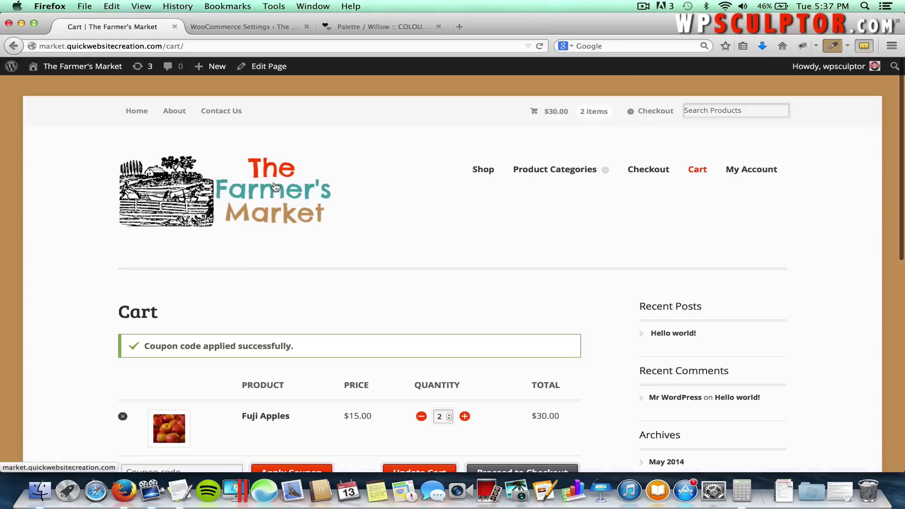
scroll(315, 239, "down", 5)
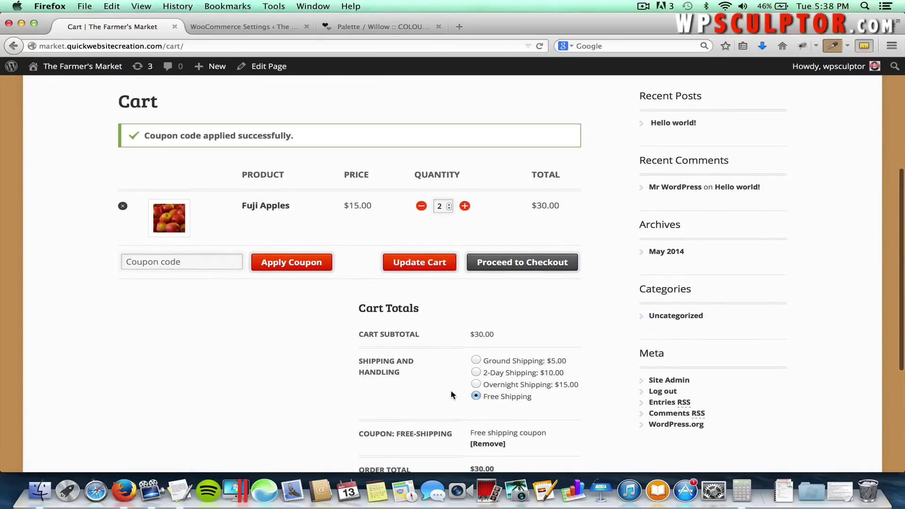
scroll(417, 358, "up", 5)
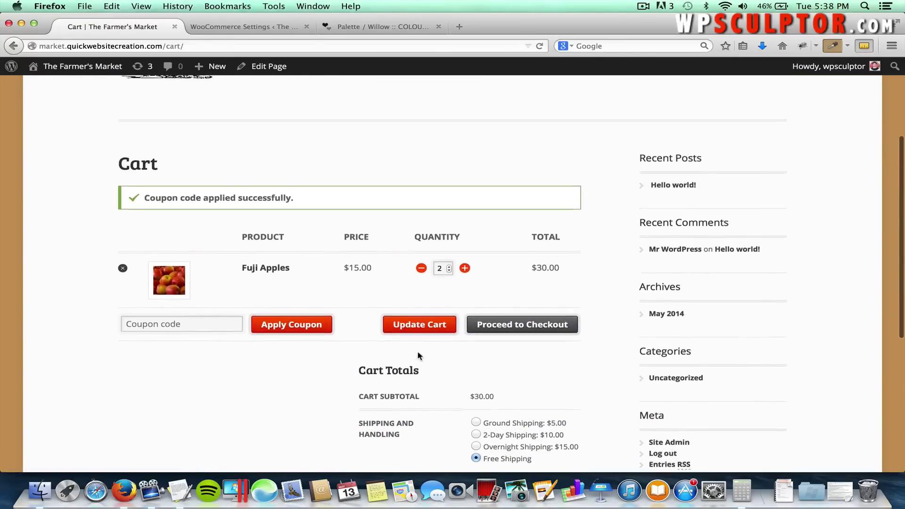
Uncheck 'Enable the shipping calculator on the cart page' in WooCommerce Shipping settings, save, and return to the storefront.
left_click(78, 64)
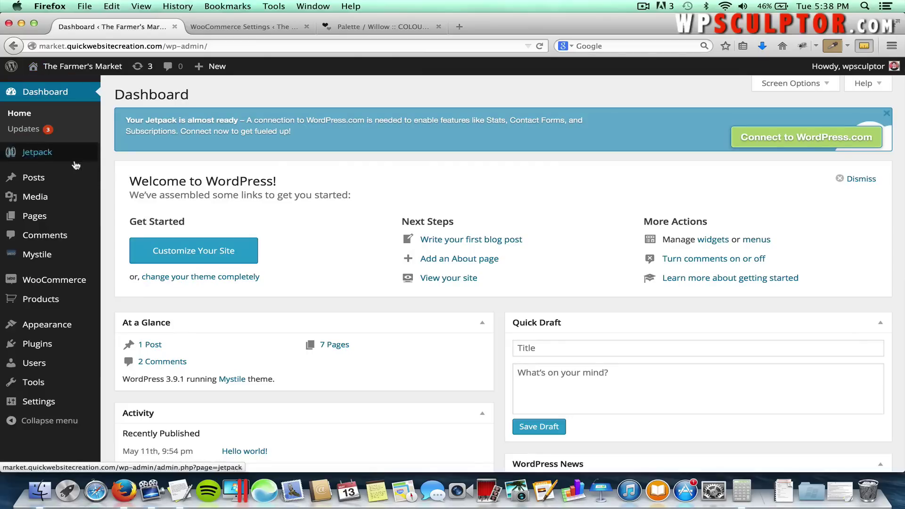
mouse_move(65, 279)
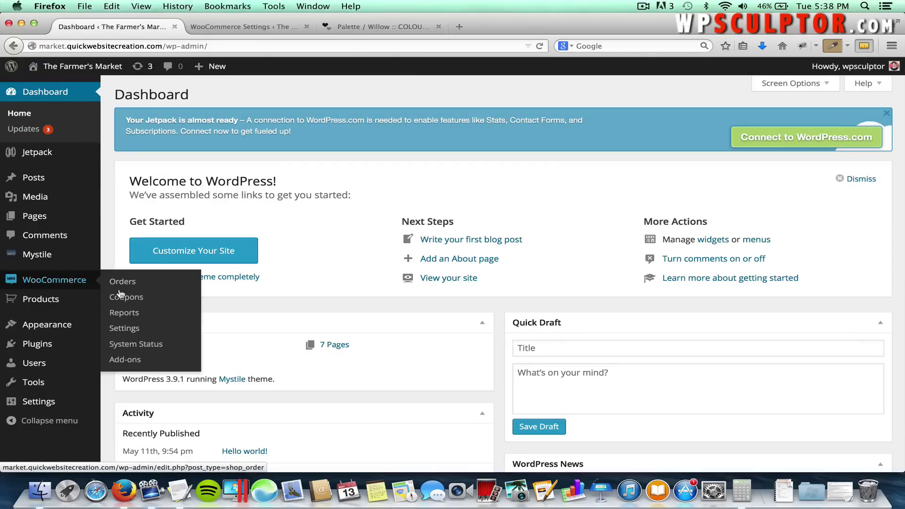
left_click(126, 329)
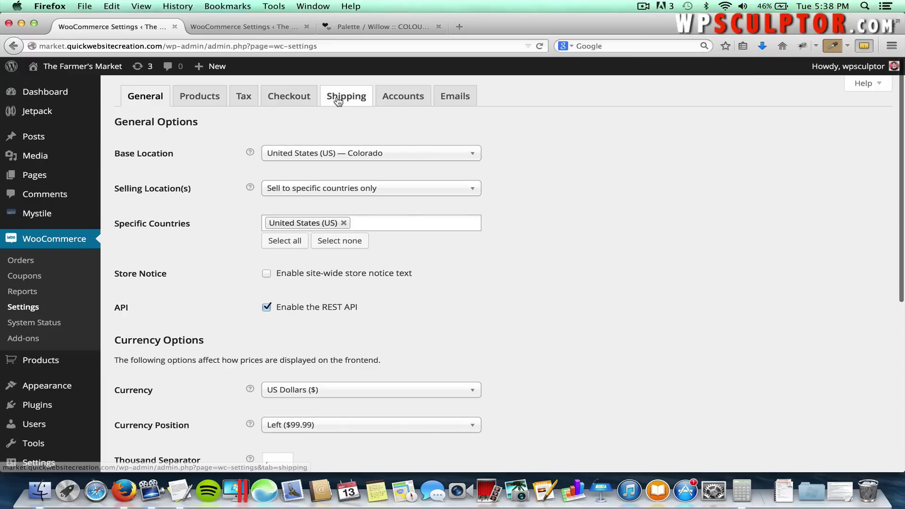
left_click(338, 99)
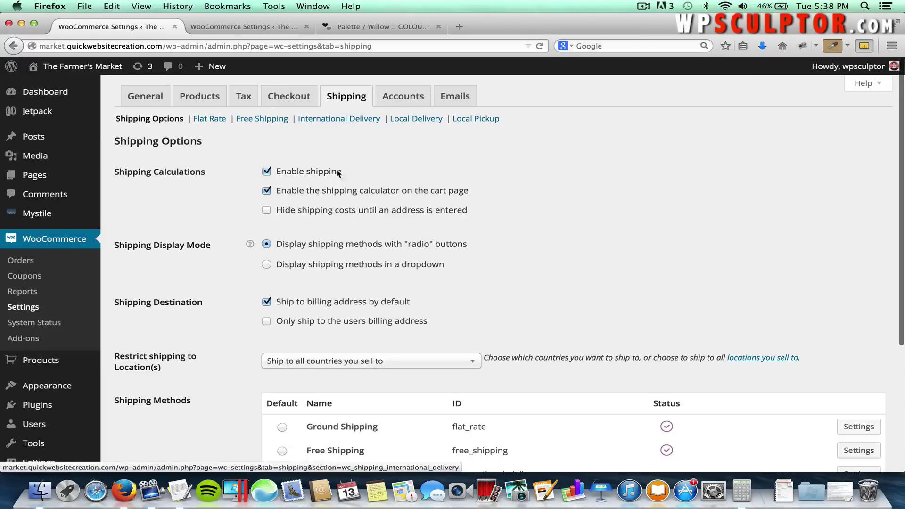
left_click(266, 191)
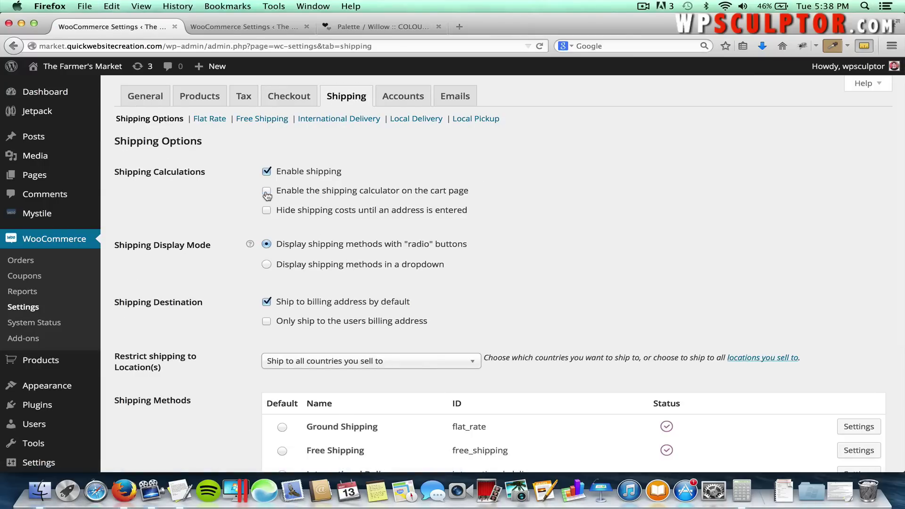
scroll(219, 234, "down", 5)
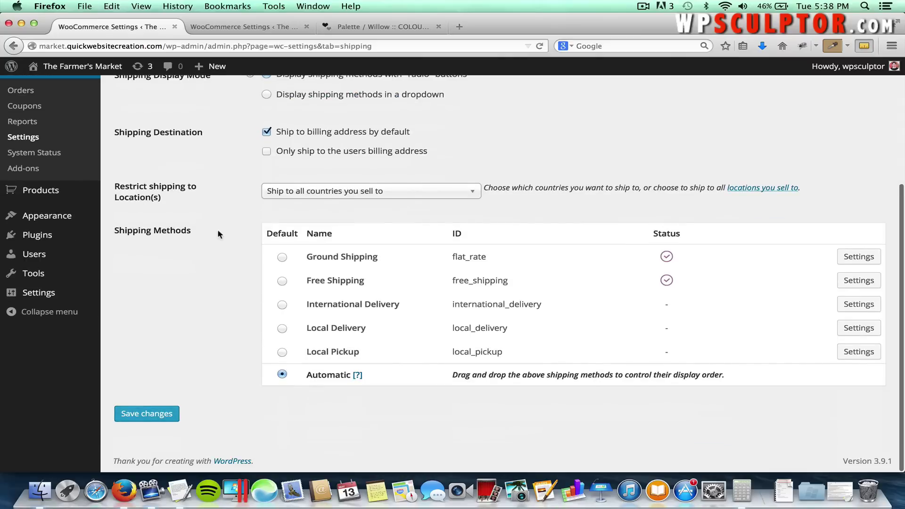
left_click(154, 415)
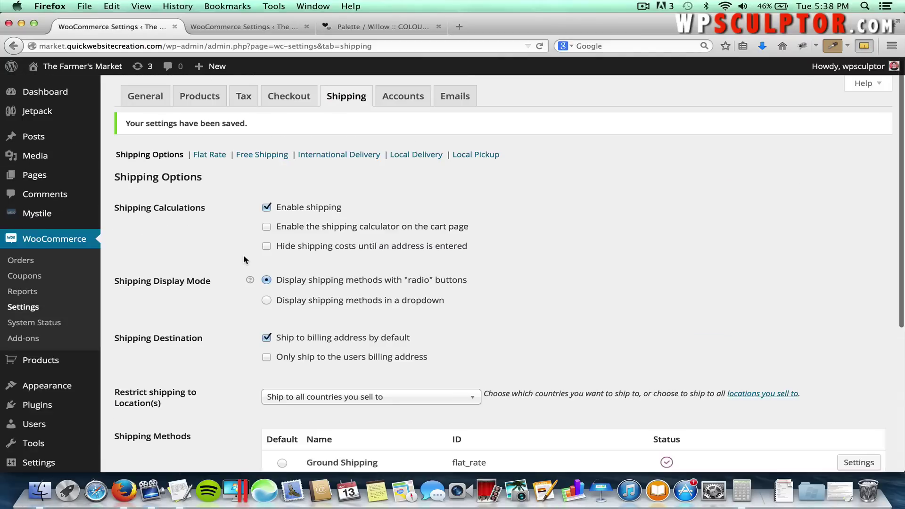
left_click(102, 75)
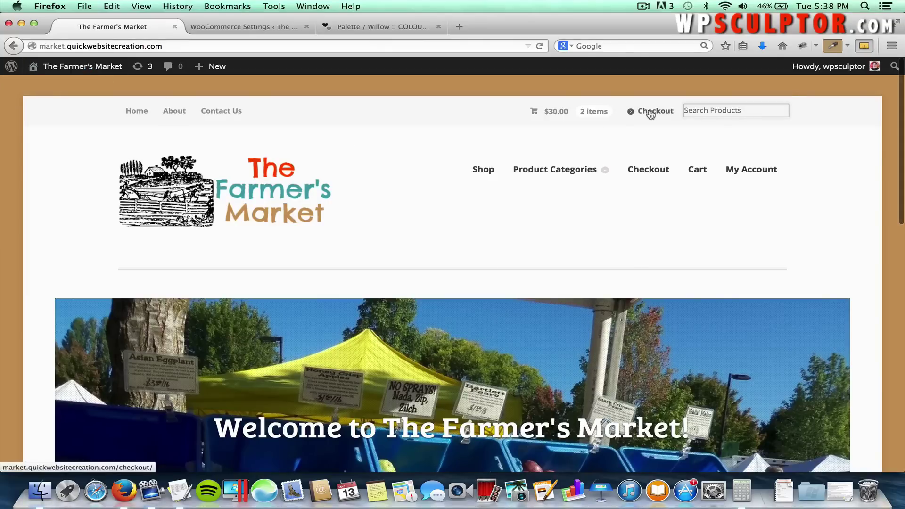
View the Cart page and scroll the totals to confirm Calculate Shipping no longer appears.
left_click(684, 170)
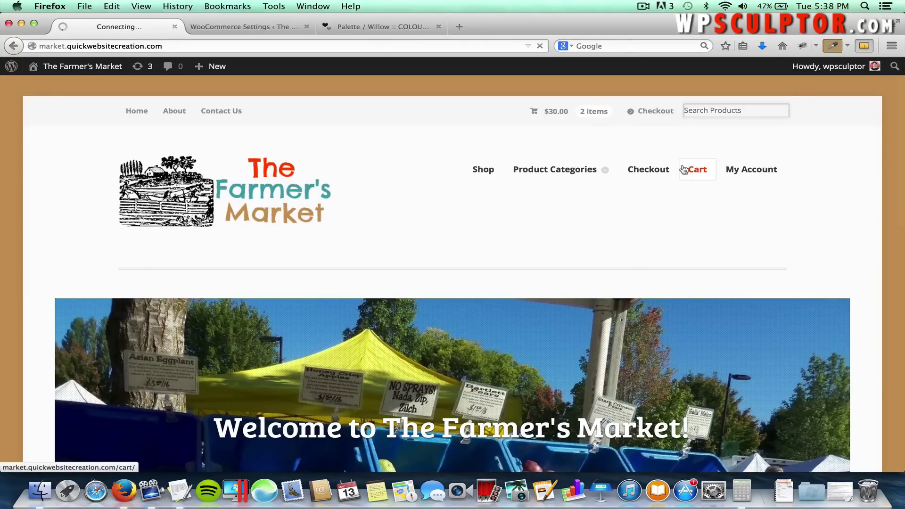
scroll(479, 242, "down", 5)
scroll(479, 242, "down", 3)
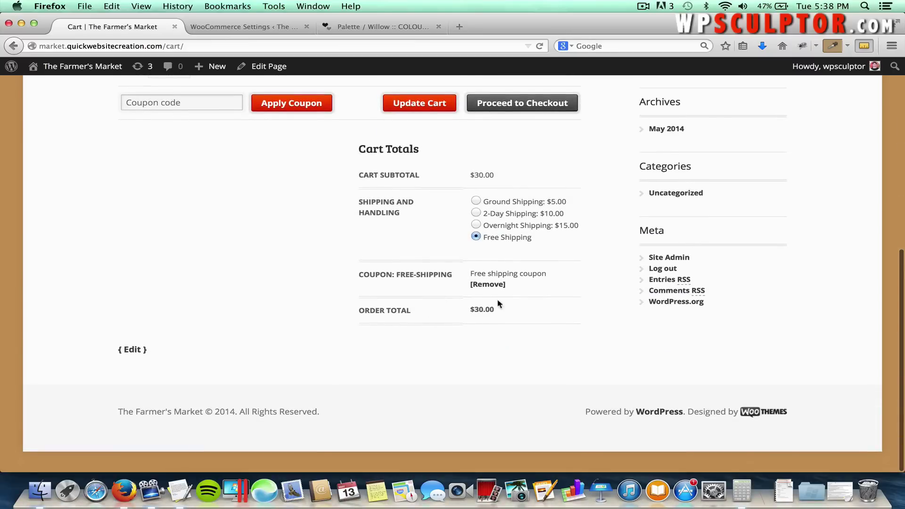
scroll(491, 251, "up", 6)
scroll(493, 257, "up", 2)
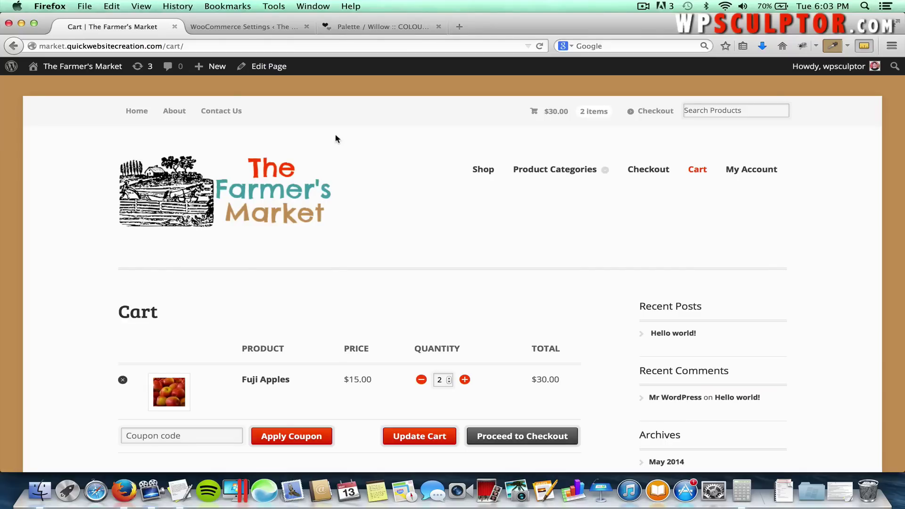
Open the Apples product for editing from the Products list.
left_click(86, 69)
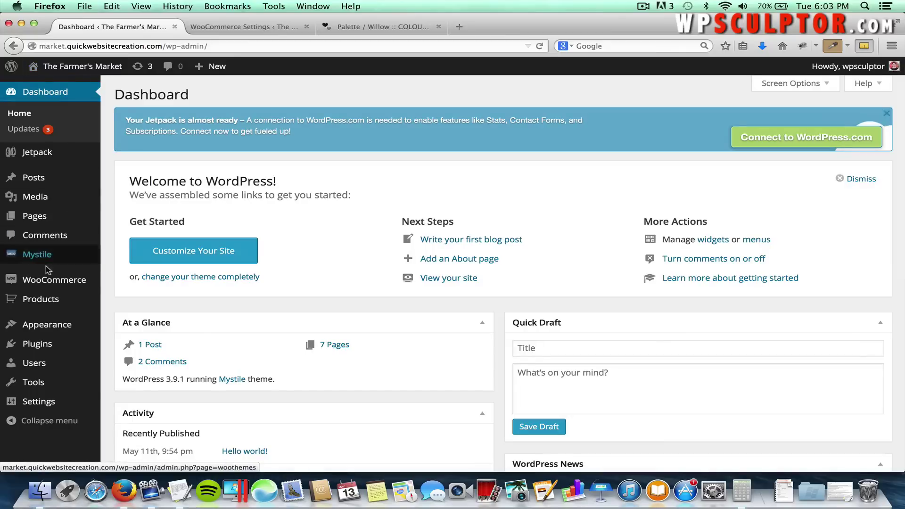
mouse_move(47, 299)
left_click(114, 301)
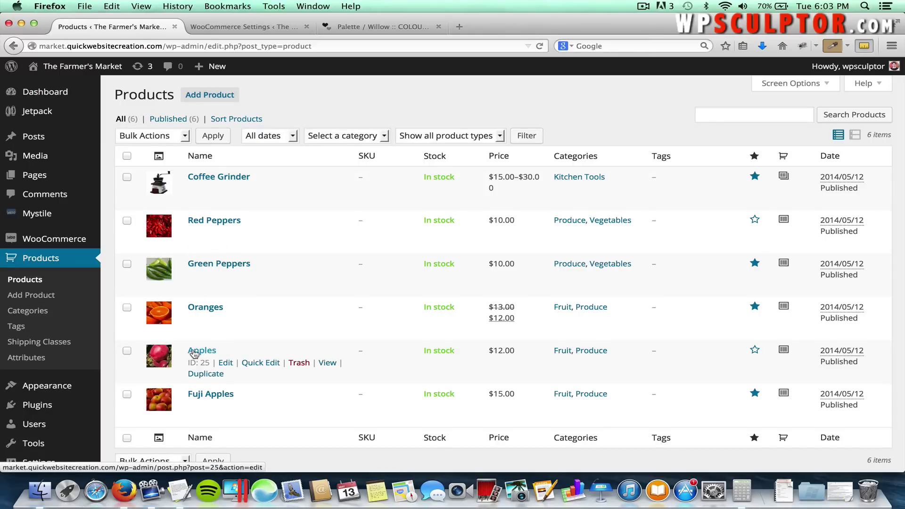
left_click(194, 353)
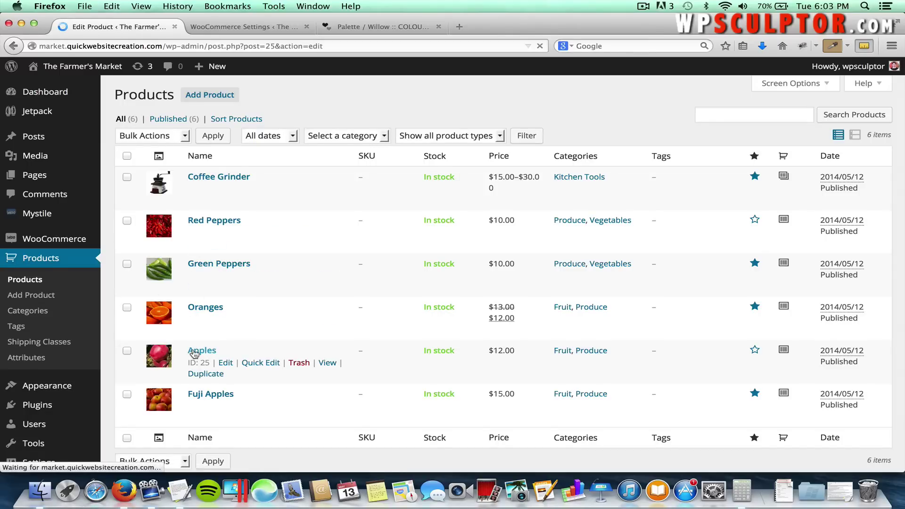
scroll(201, 335, "down", 5)
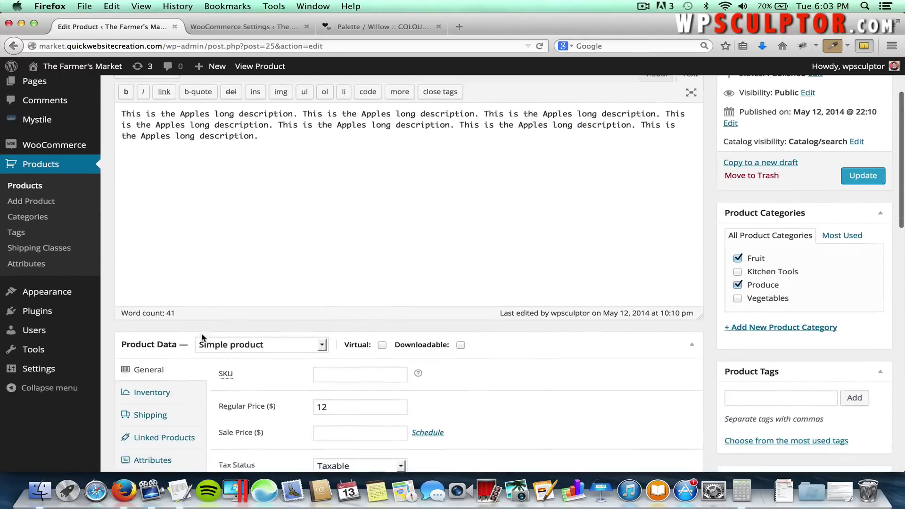
scroll(201, 335, "down", 2)
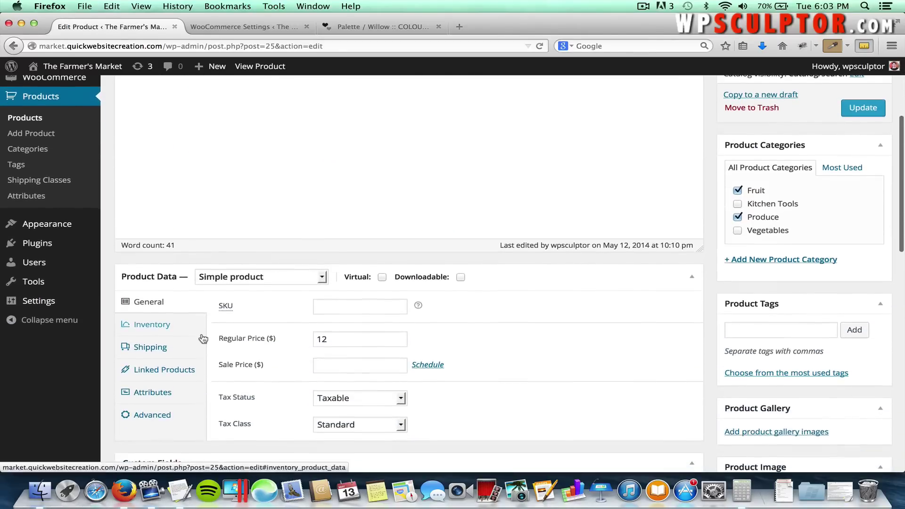
Add #20 – Fuji Apples as an up-sell under Linked Products and update the product.
left_click(165, 373)
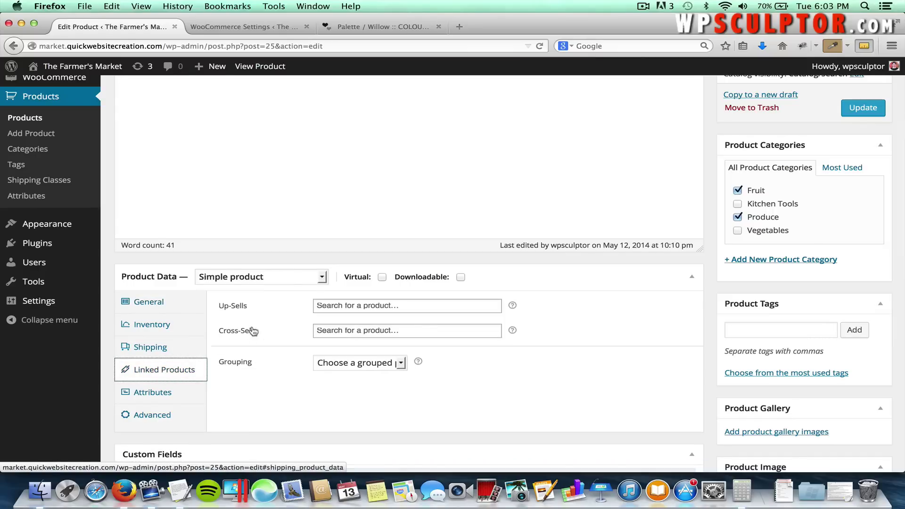
left_click(356, 302)
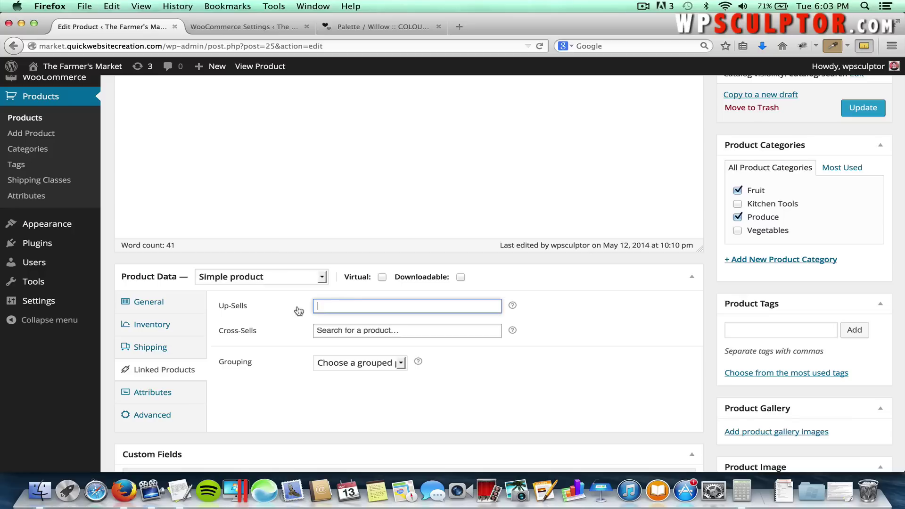
type("FUJI")
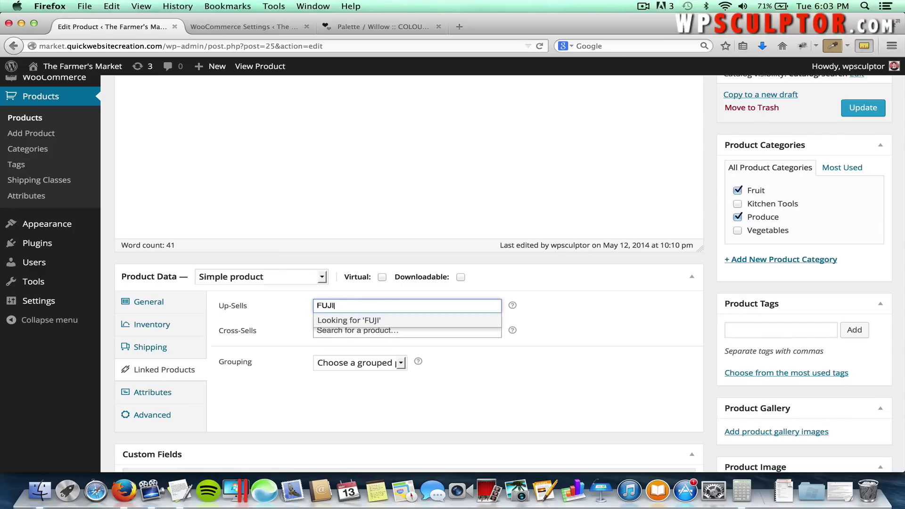
key("BackSpace")
key("BackSpace")
key("BackSpace")
key("BackSpace")
type("FU")
key("BackSpace")
type("uji")
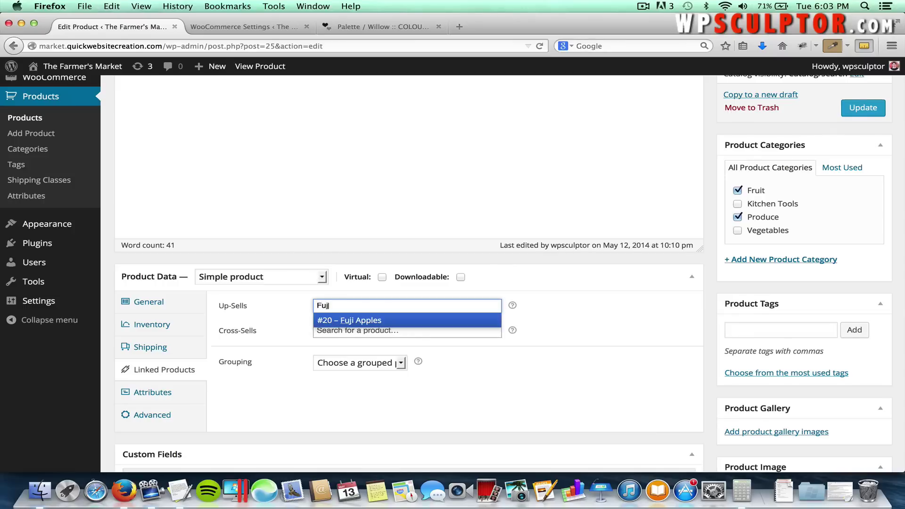
type("ji")
key("BackSpace")
key("BackSpace")
type("i")
left_click(354, 320)
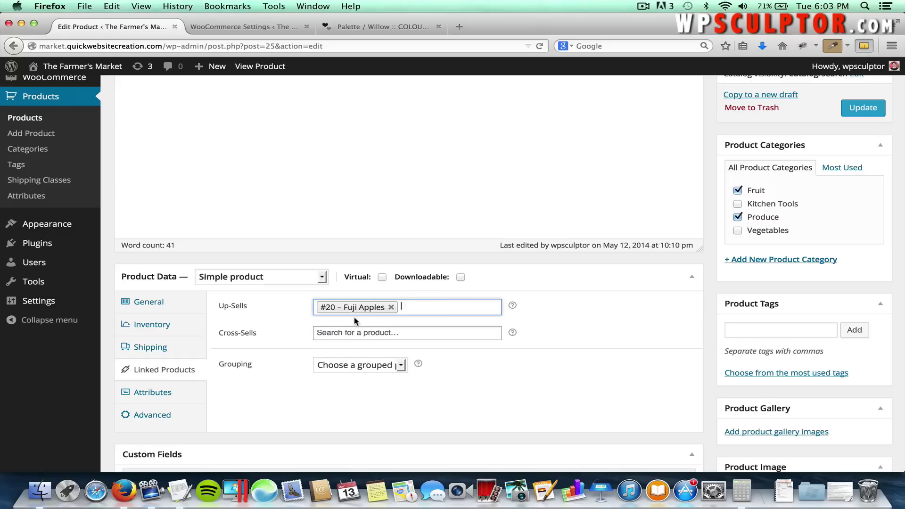
left_click(852, 108)
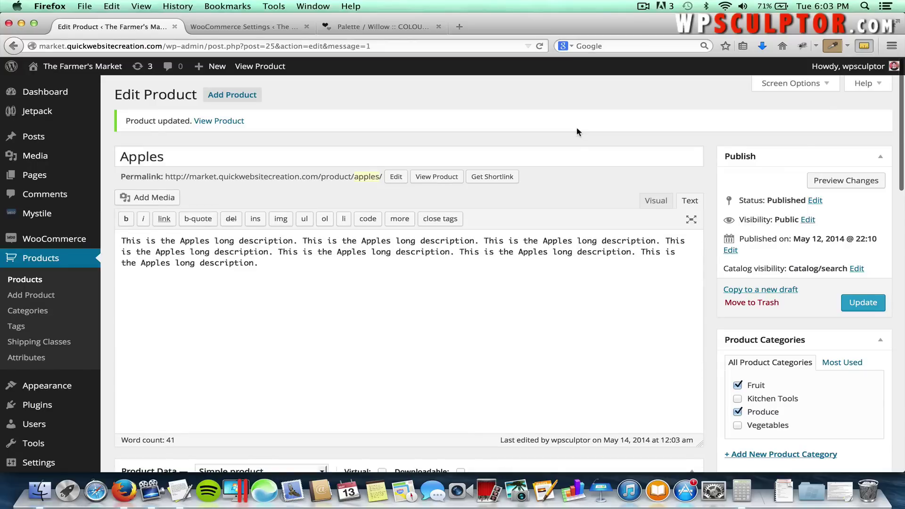
left_click(430, 179)
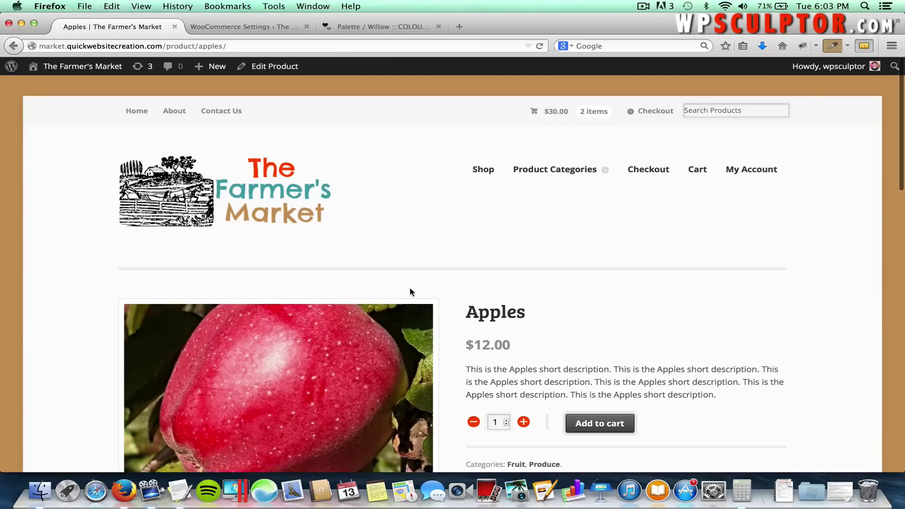
scroll(465, 287, "down", 3)
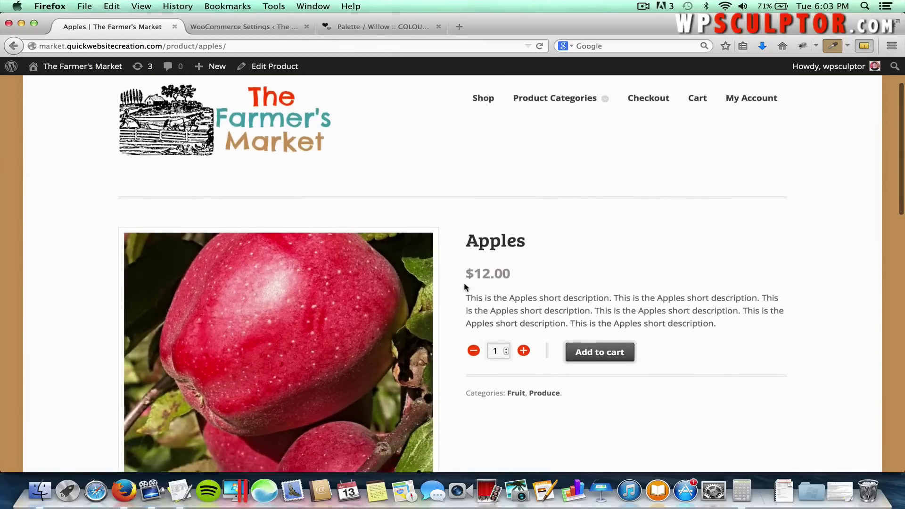
scroll(465, 287, "down", 10)
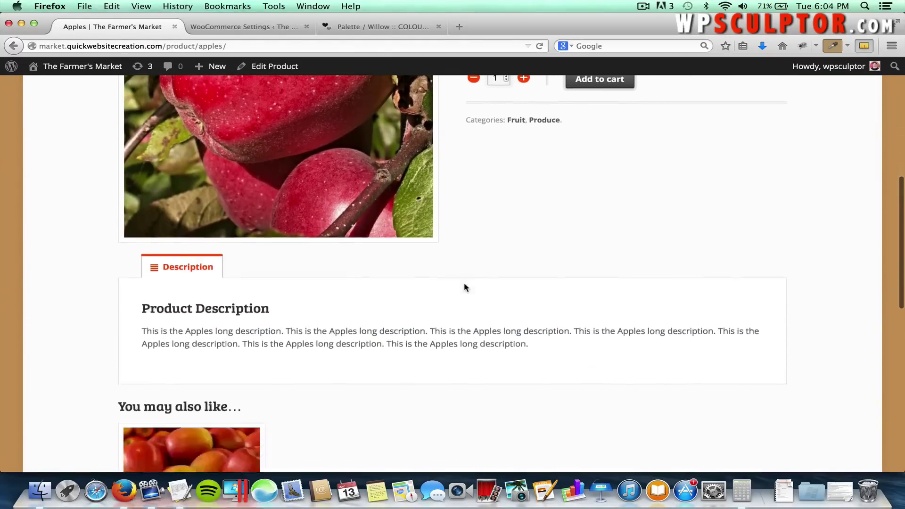
scroll(463, 286, "down", 2)
scroll(323, 333, "down", 3)
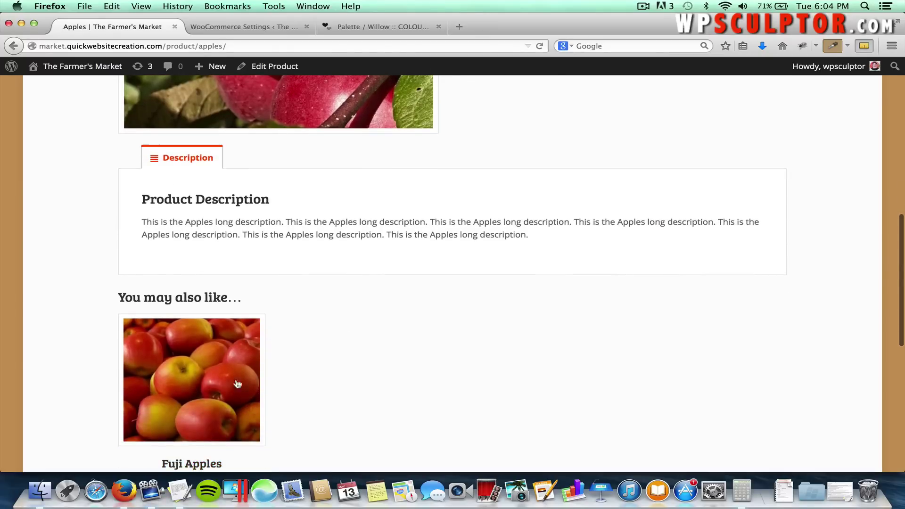
scroll(357, 379, "down", 2)
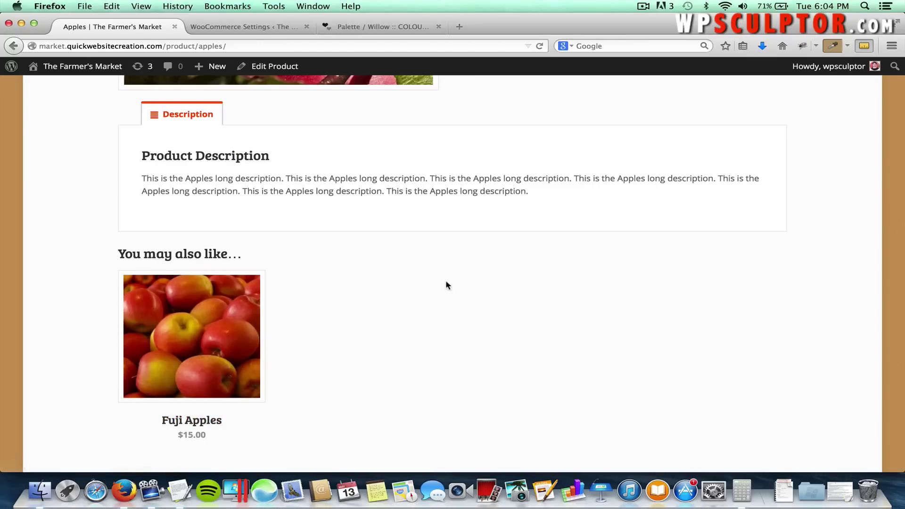
scroll(447, 284, "up", 6)
scroll(446, 284, "up", 10)
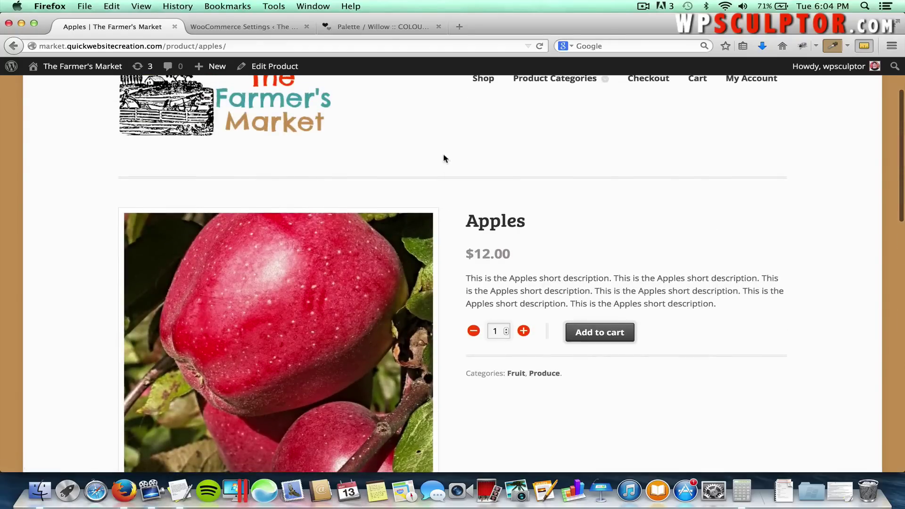
scroll(444, 155, "up", 4)
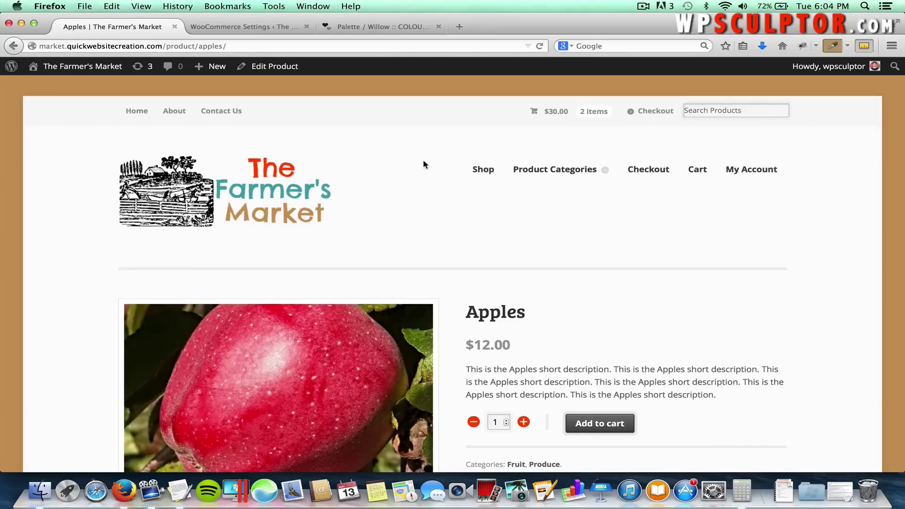
Edit Red Peppers, add #29 – Green Peppers as a cross-sell in Linked Products, and update.
left_click(99, 67)
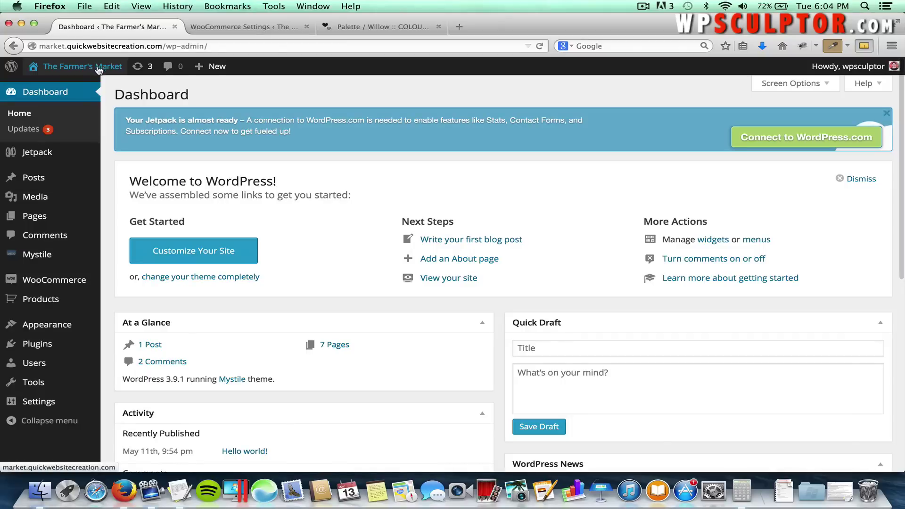
mouse_move(47, 300)
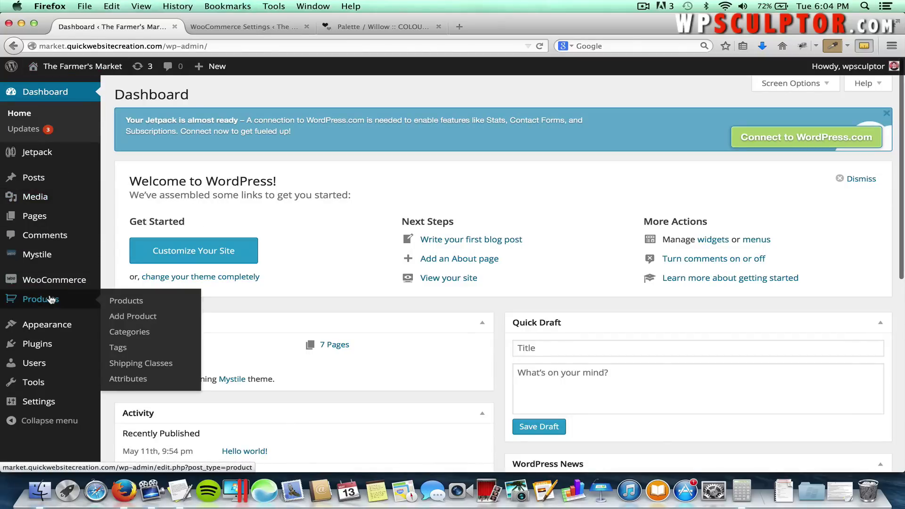
left_click(124, 304)
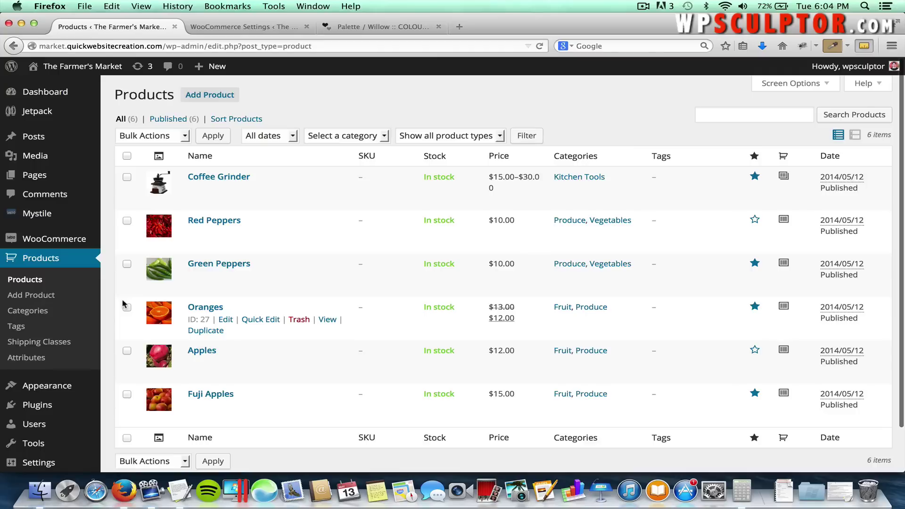
left_click(215, 220)
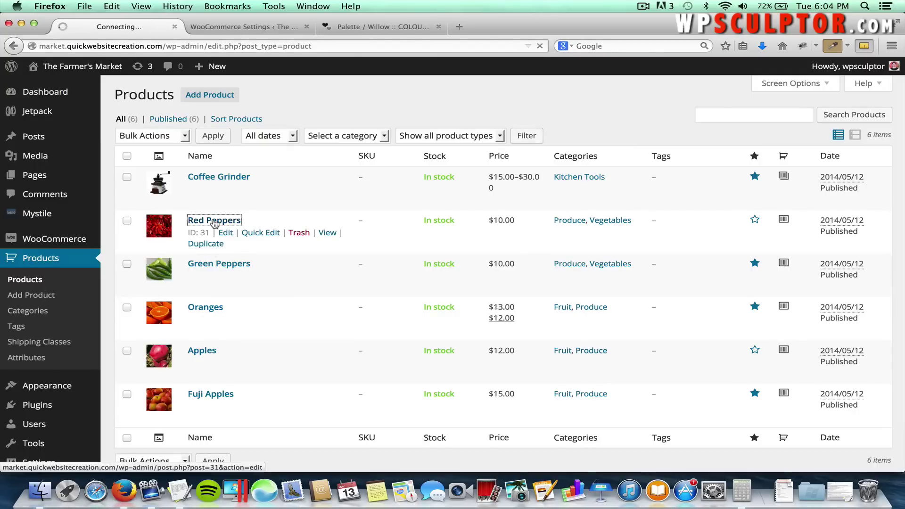
scroll(212, 218, "down", 5)
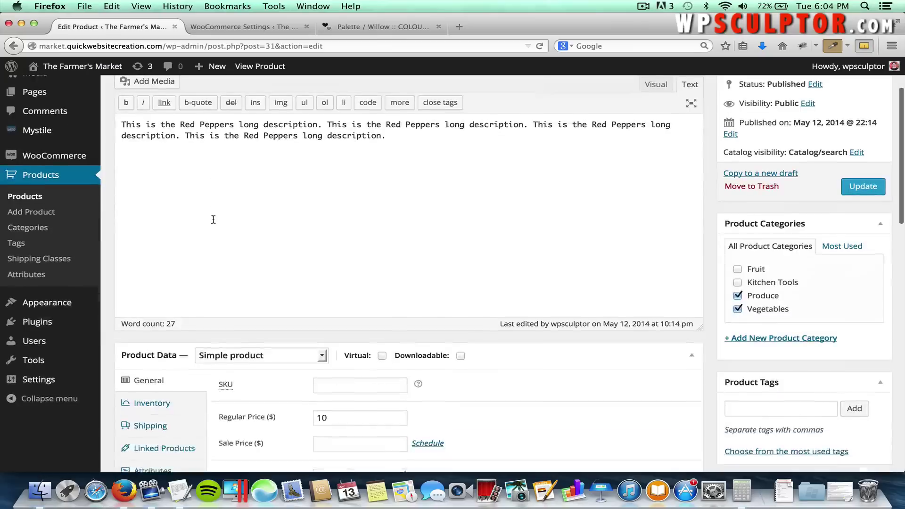
left_click(148, 419)
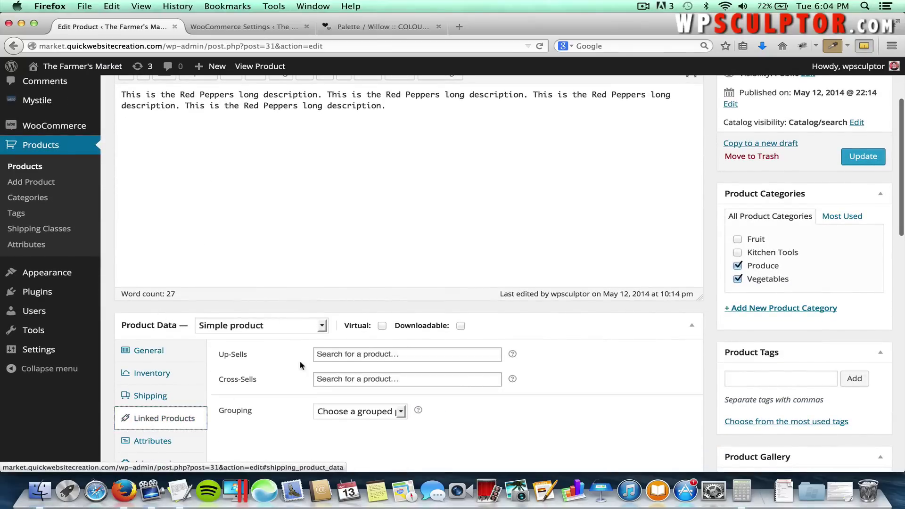
left_click(346, 379)
type("green")
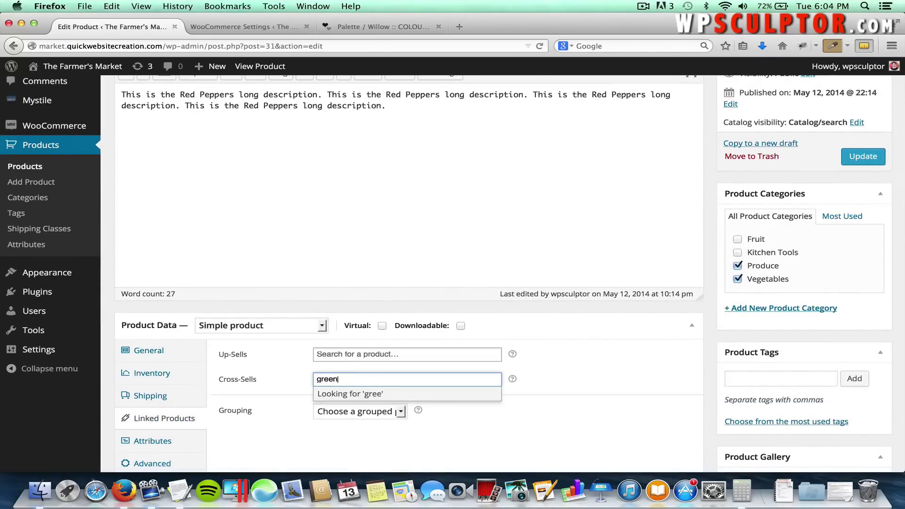
type(" peppers")
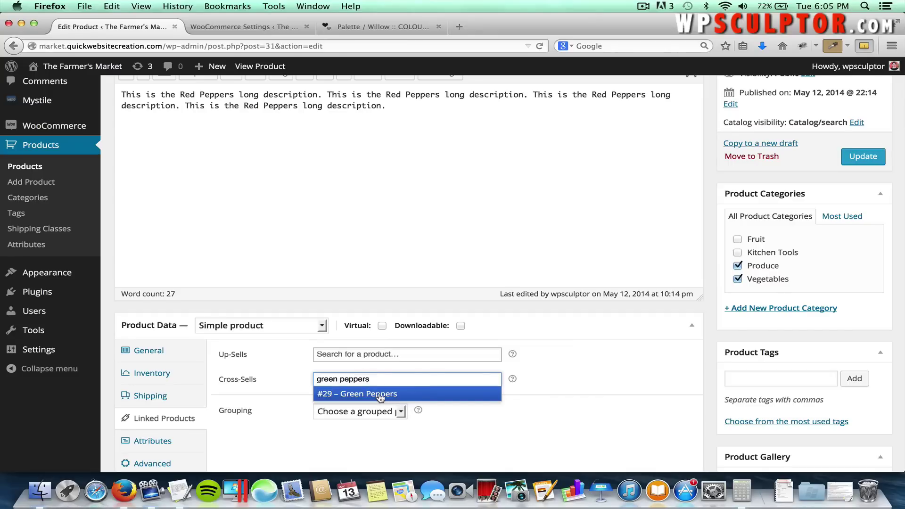
left_click(380, 395)
left_click(856, 162)
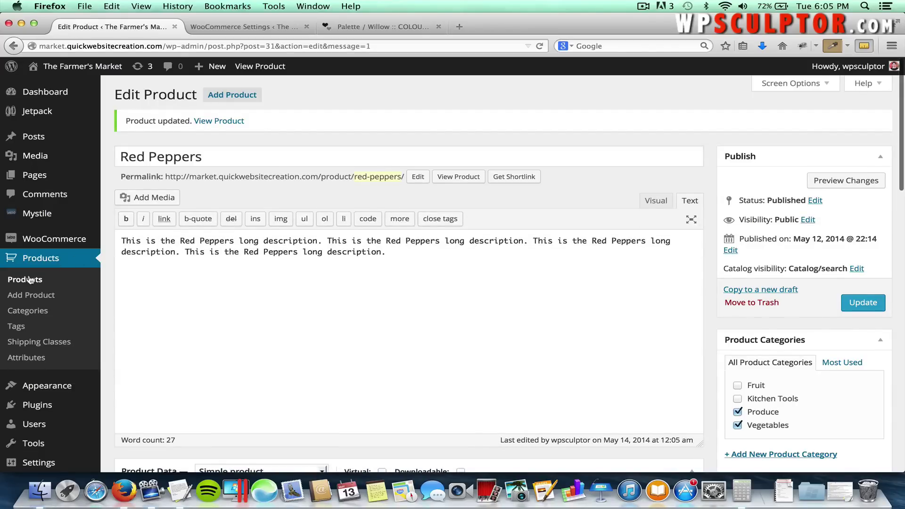
Edit Green Peppers, add #31 – Red Peppers as a cross-sell in Linked Products, and update.
left_click(28, 279)
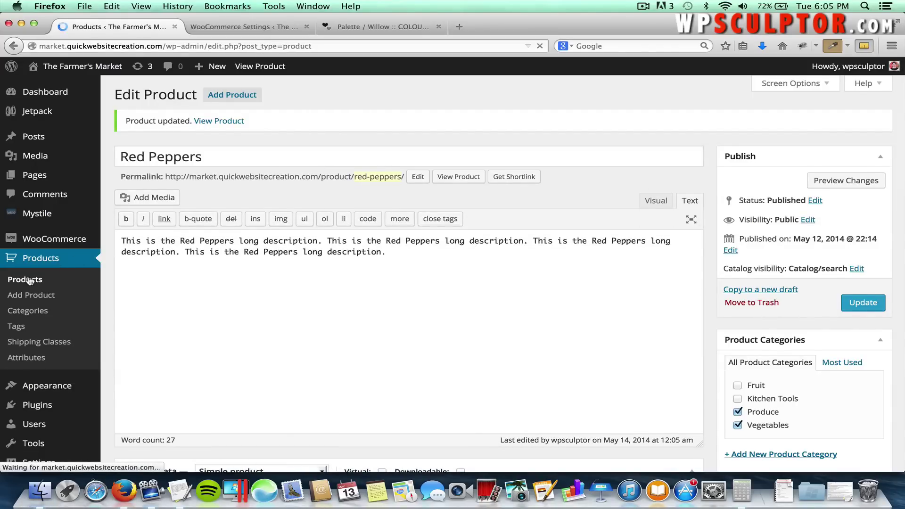
left_click(199, 266)
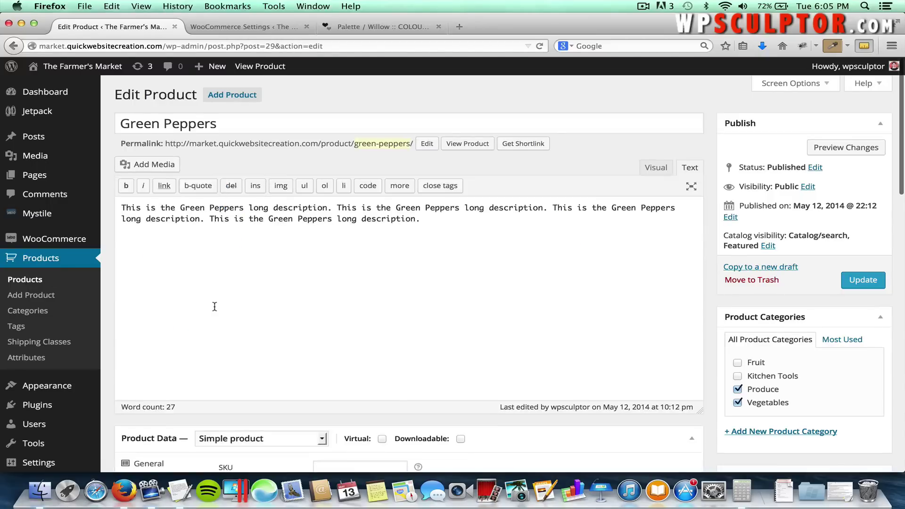
scroll(214, 306, "down", 3)
left_click(159, 400)
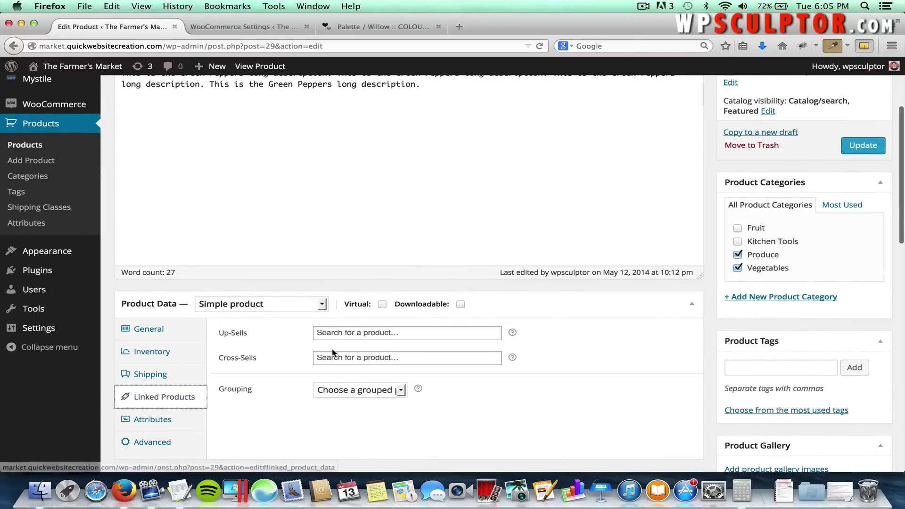
left_click(341, 360)
type("red peppers")
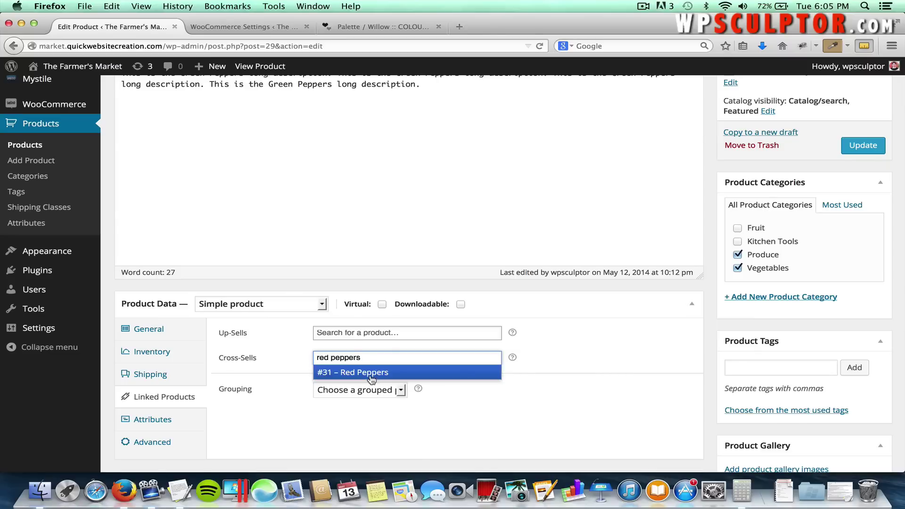
left_click(346, 375)
scroll(626, 332, "up", 5)
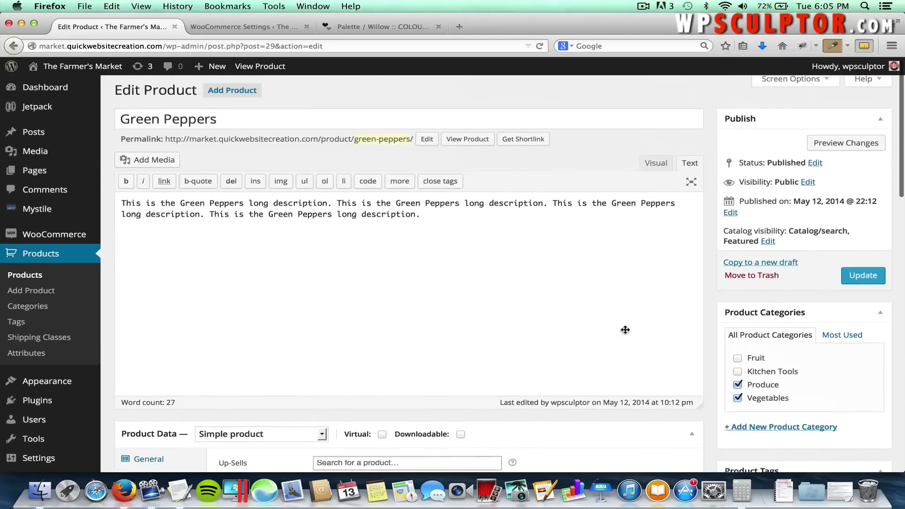
left_click(864, 278)
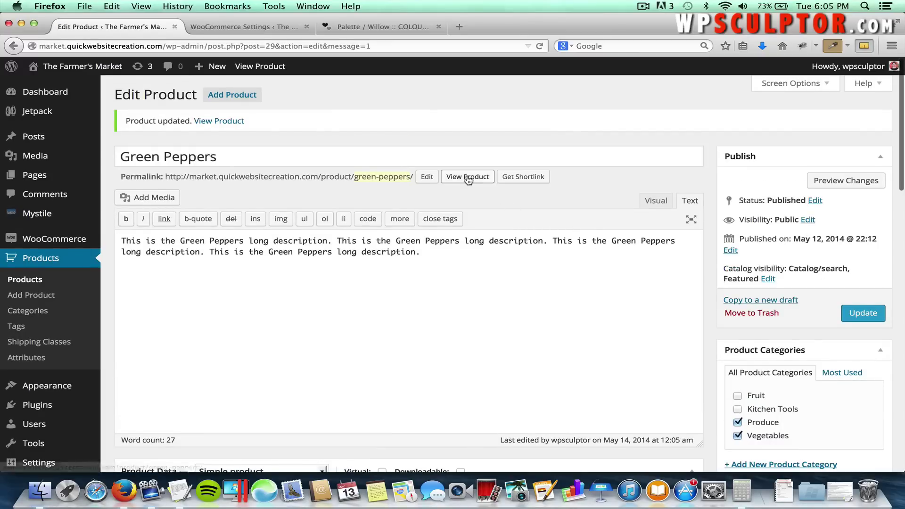
View Green Peppers in the store and add it to the cart.
left_click(470, 179)
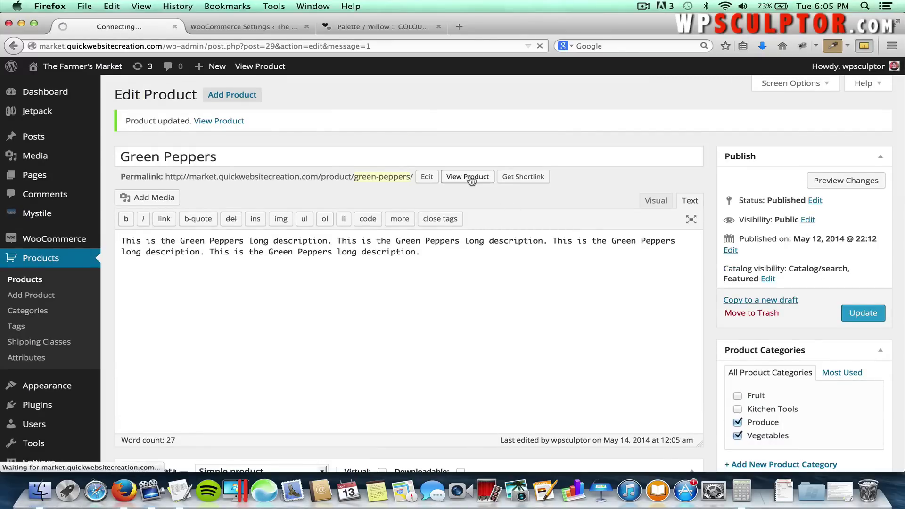
scroll(472, 181, "down", 5)
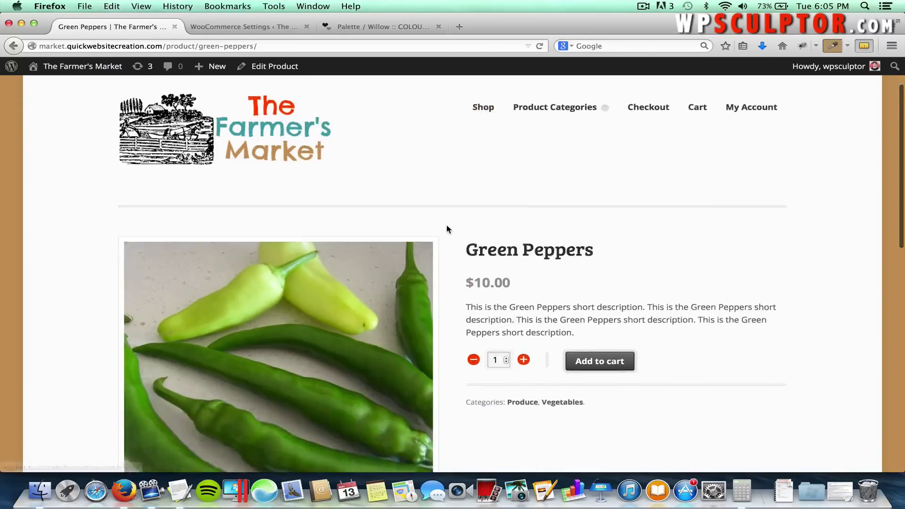
scroll(443, 251, "down", 11)
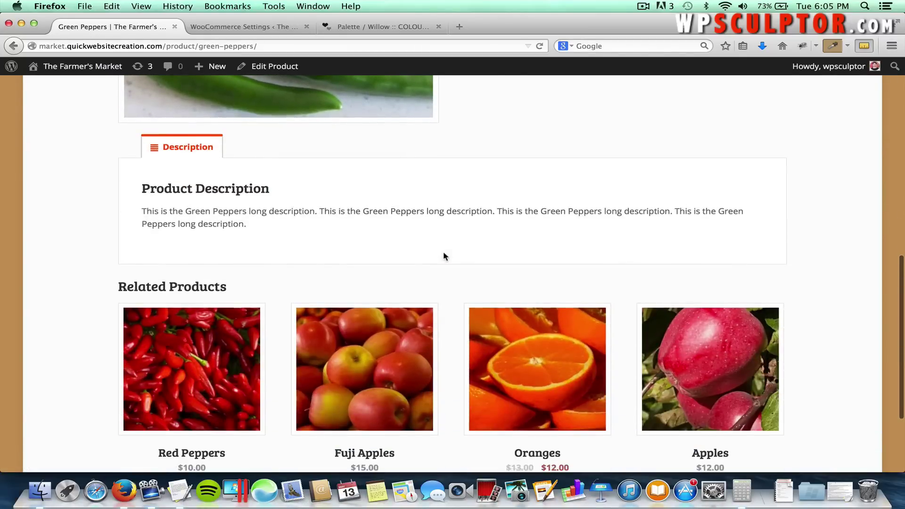
scroll(442, 251, "up", 1)
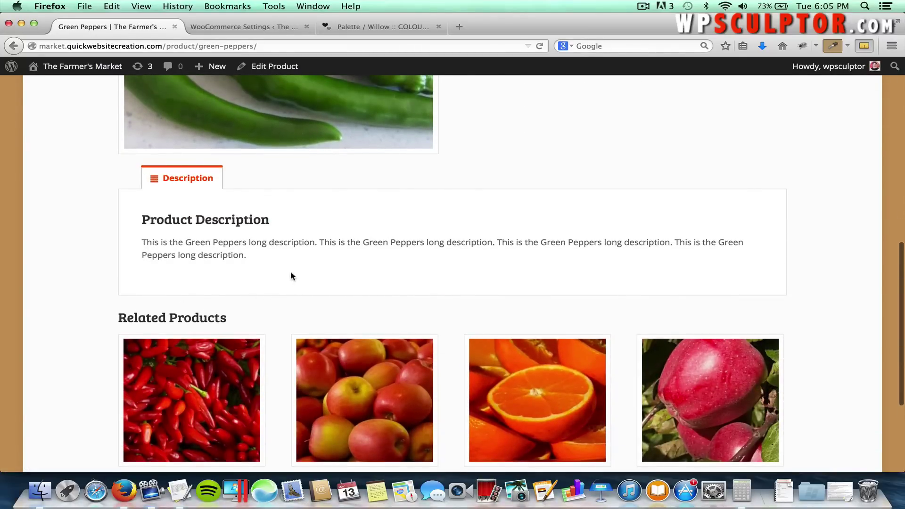
scroll(301, 278, "up", 11)
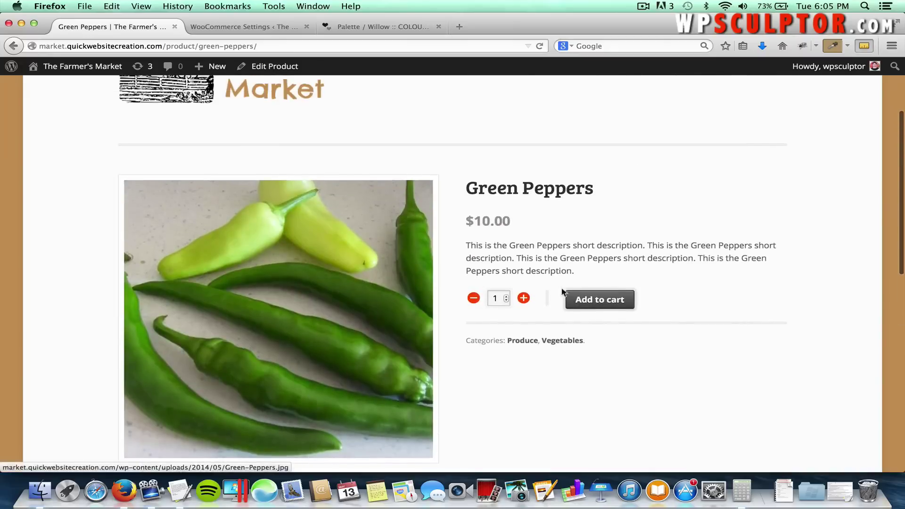
left_click(581, 300)
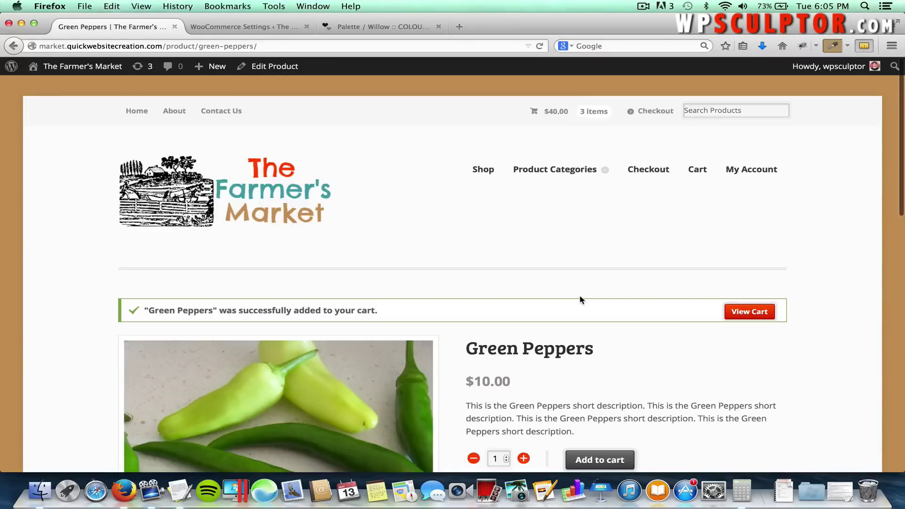
Set the Green Peppers quantity to 0 in the cart and update, leaving two Fuji Apples ($30.00).
left_click(691, 175)
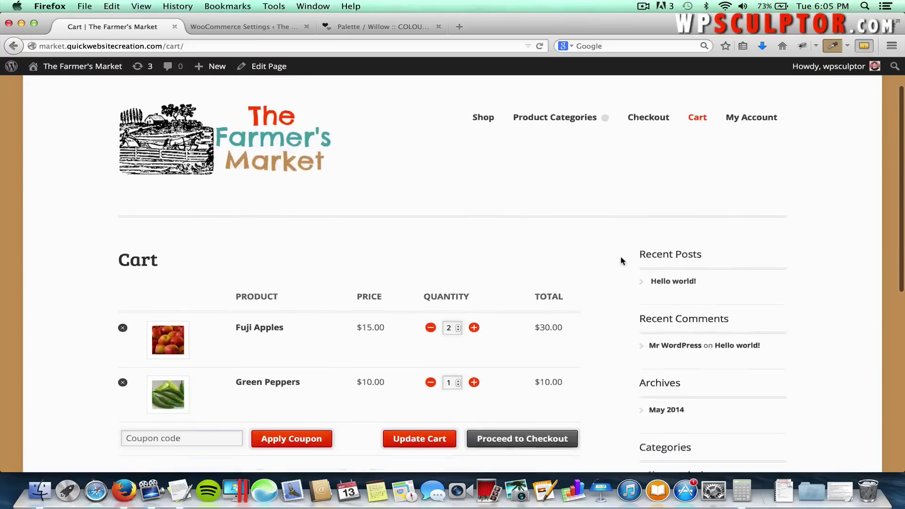
scroll(620, 258, "down", 5)
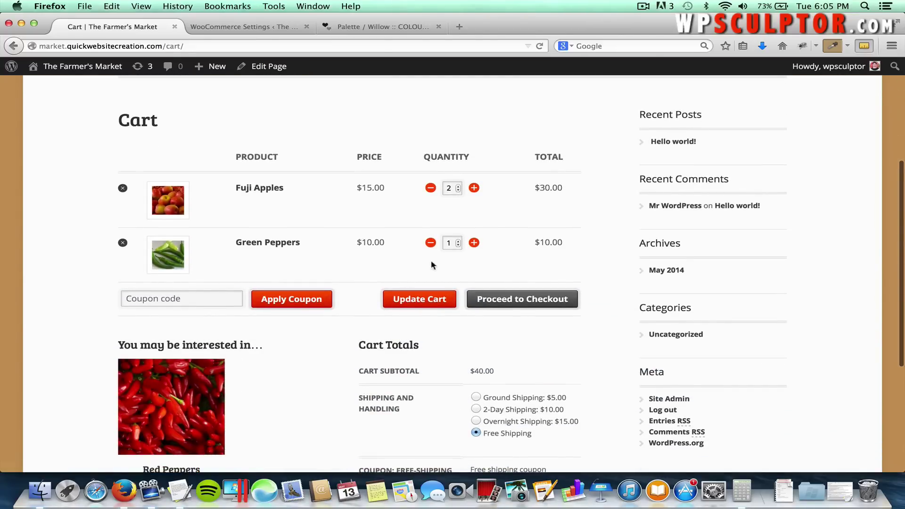
left_click(430, 243)
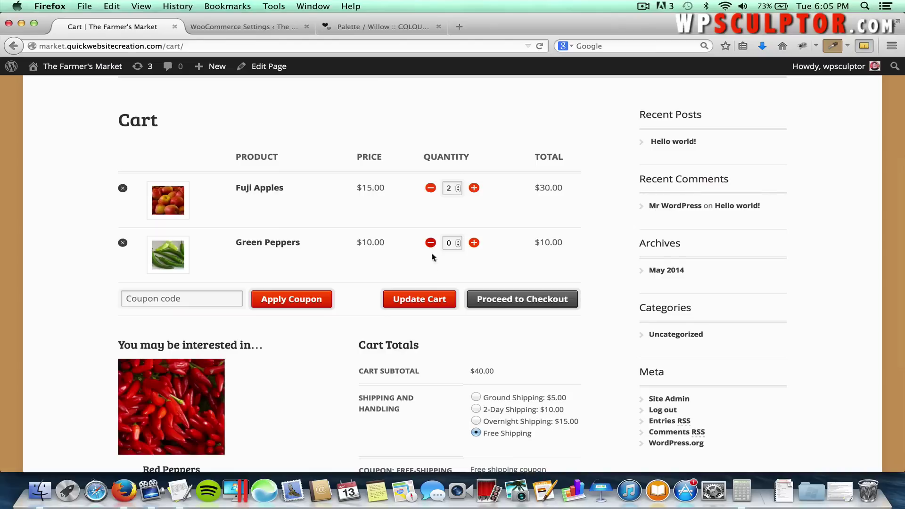
left_click(408, 303)
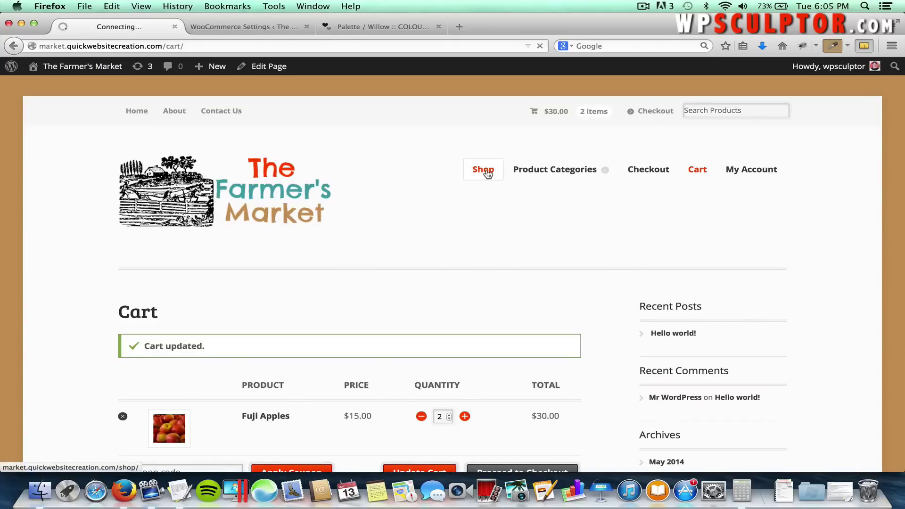
scroll(424, 222, "down", 3)
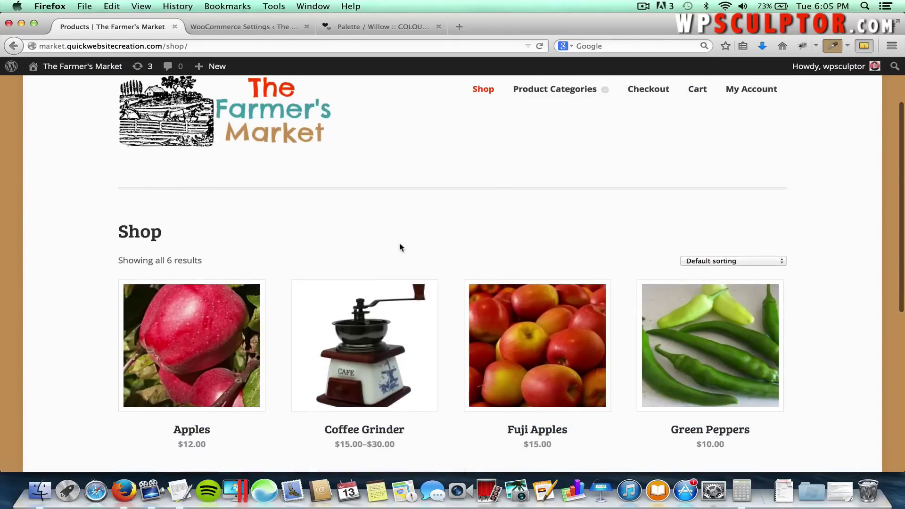
scroll(456, 275, "down", 5)
left_click(384, 365)
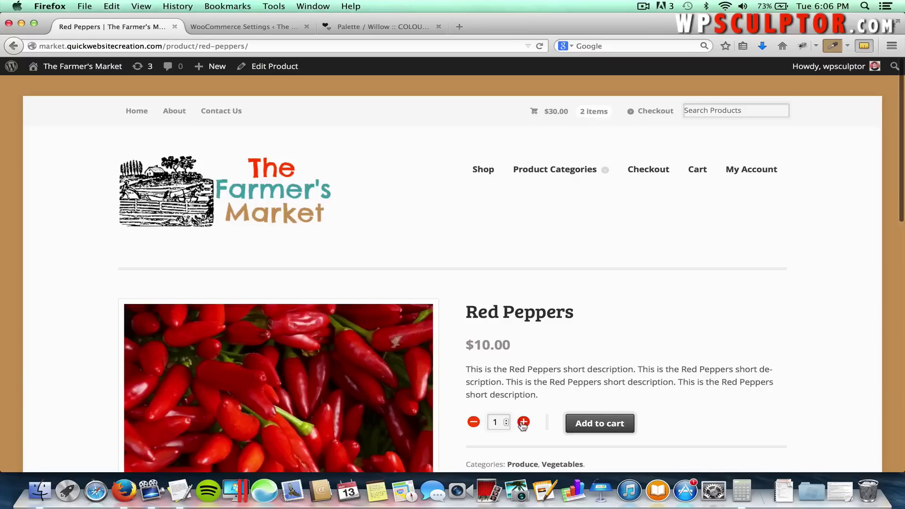
left_click(587, 427)
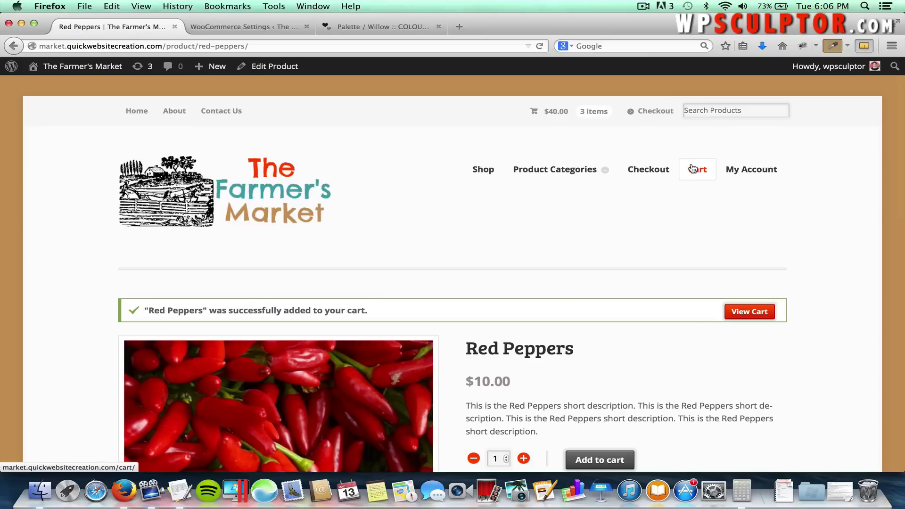
left_click(693, 171)
scroll(501, 242, "down", 5)
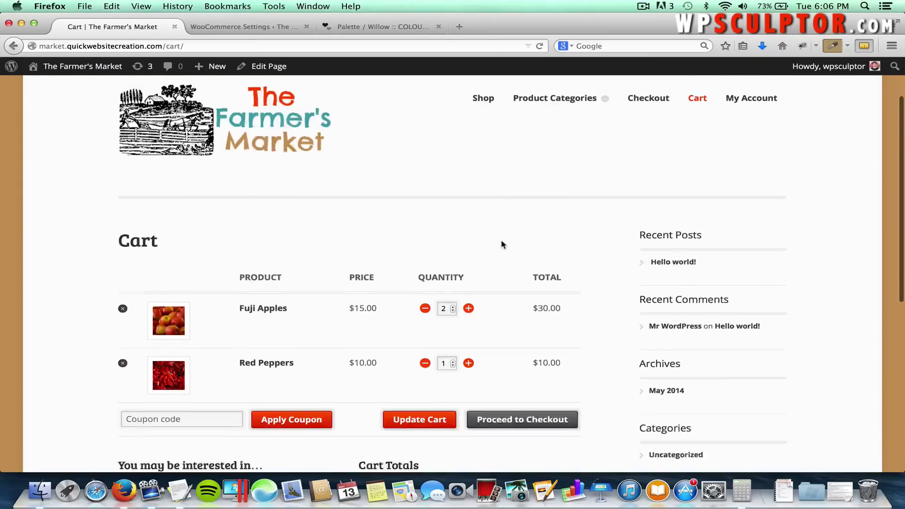
scroll(267, 399, "down", 2)
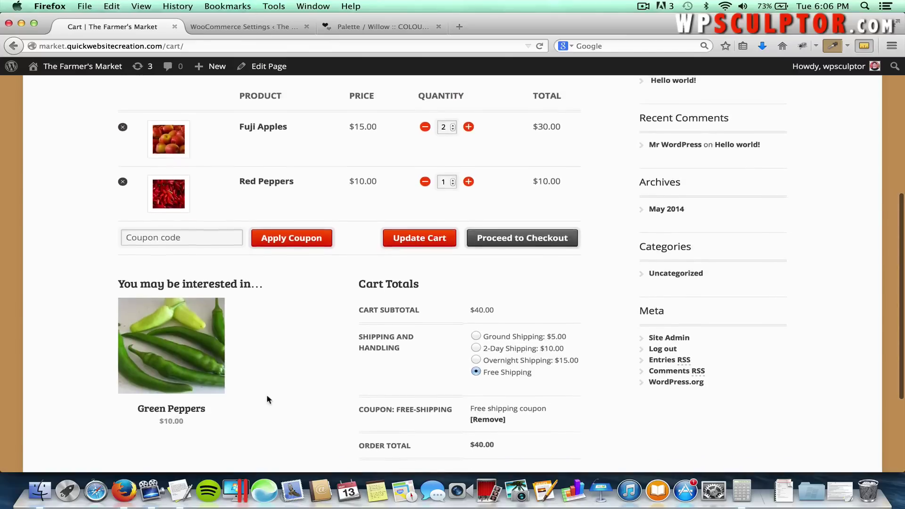
scroll(267, 400, "up", 5)
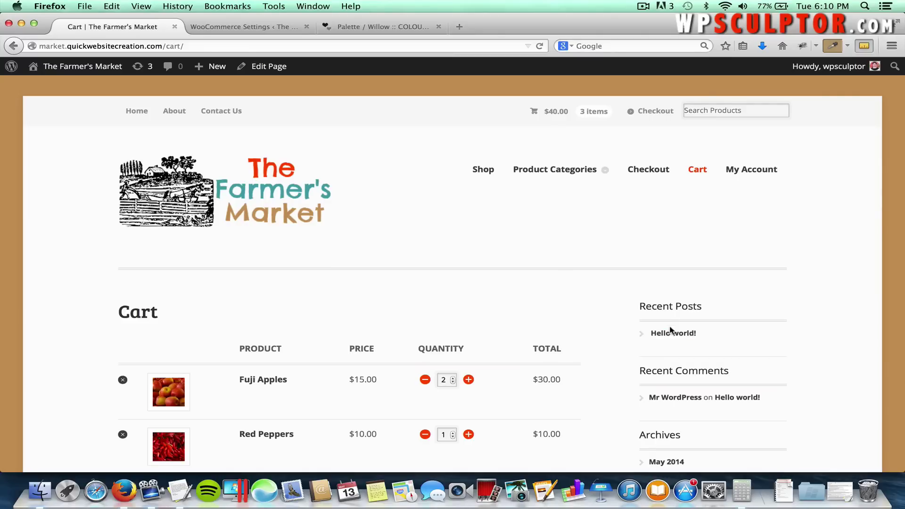
Switch back to the WooCommerce Settings tab and load Mystile > Theme Options.
scroll(627, 351, "down", 3)
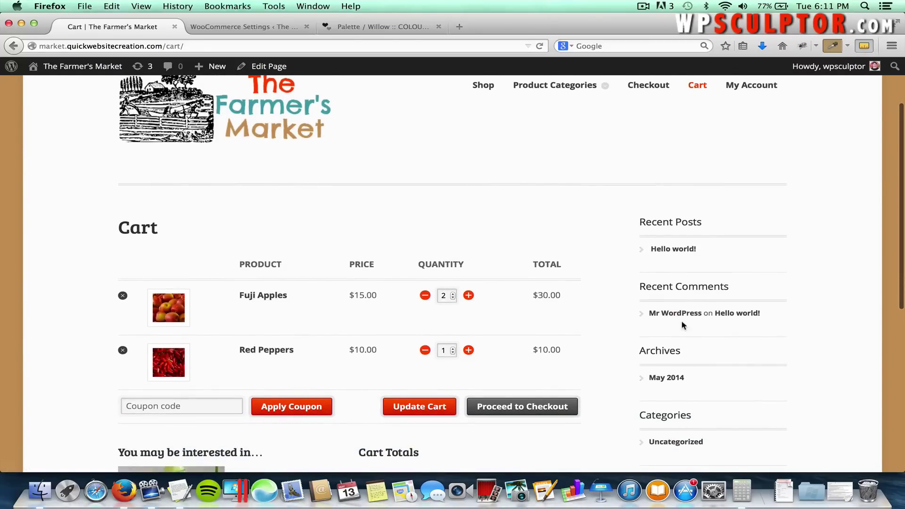
scroll(682, 325, "down", 3)
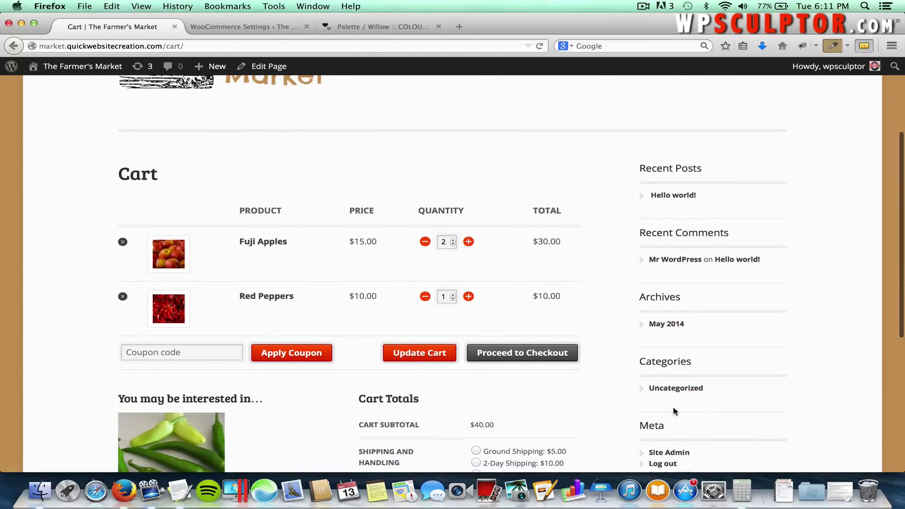
scroll(672, 410, "down", 2)
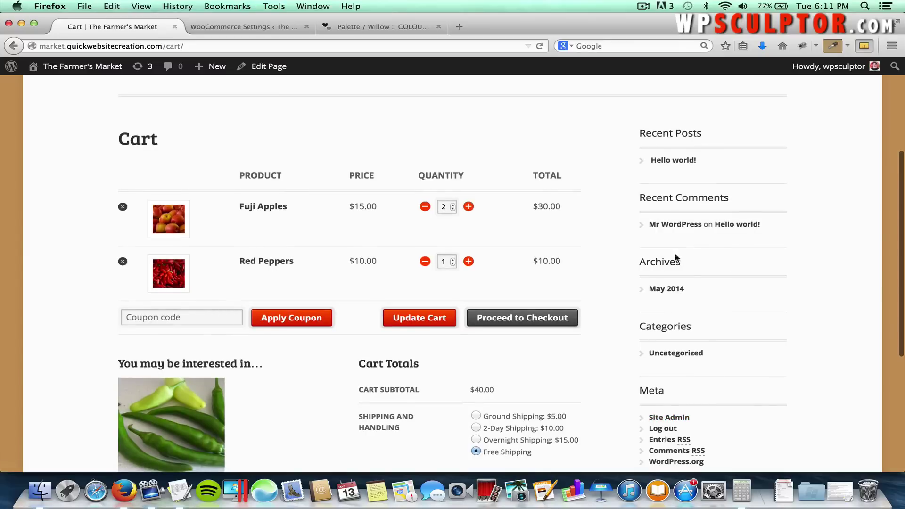
scroll(737, 284, "up", 7)
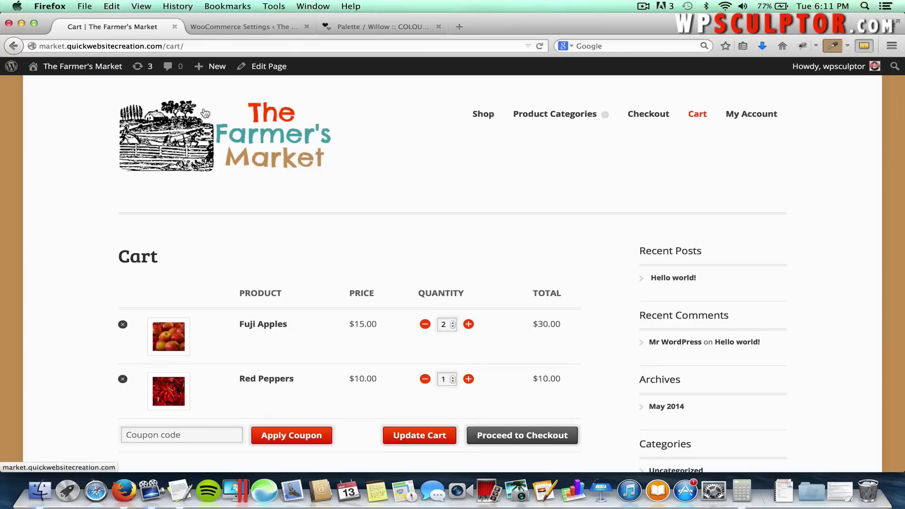
mouse_move(83, 66)
left_click_drag(103, 70, 140, 118)
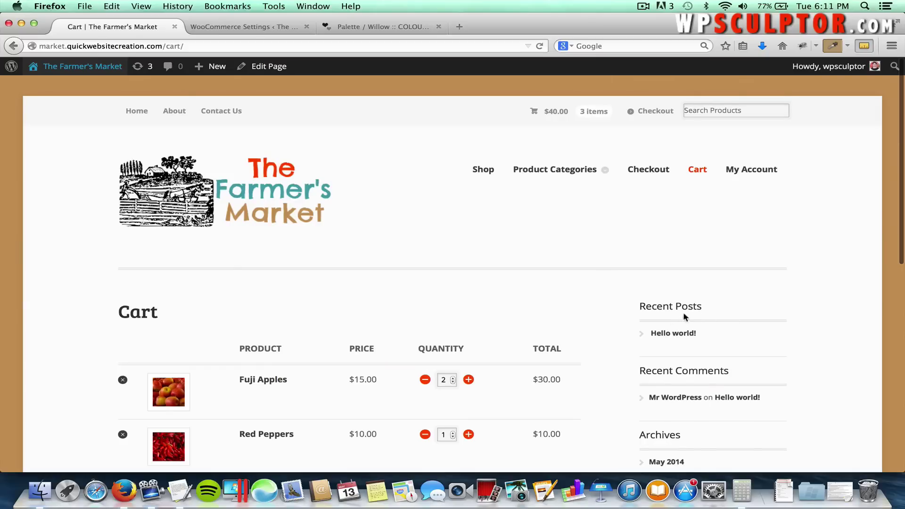
left_click(244, 27)
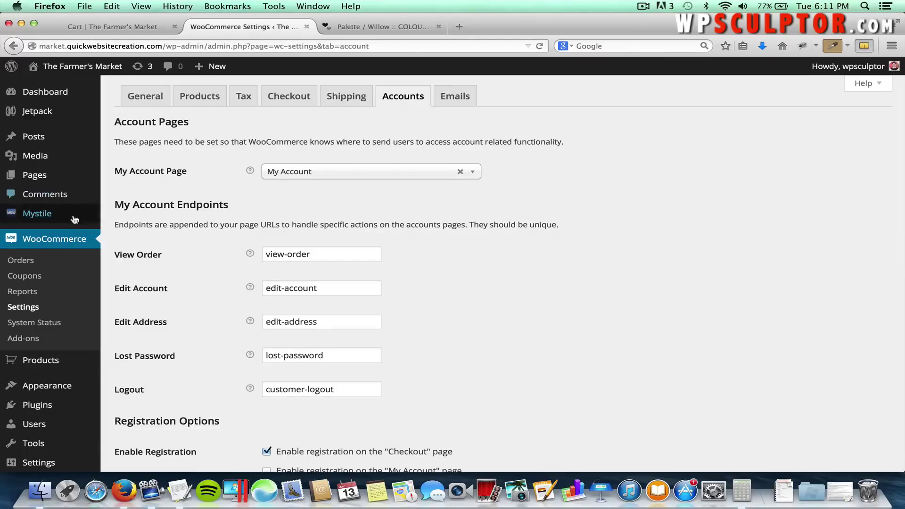
mouse_move(70, 215)
left_click(127, 218)
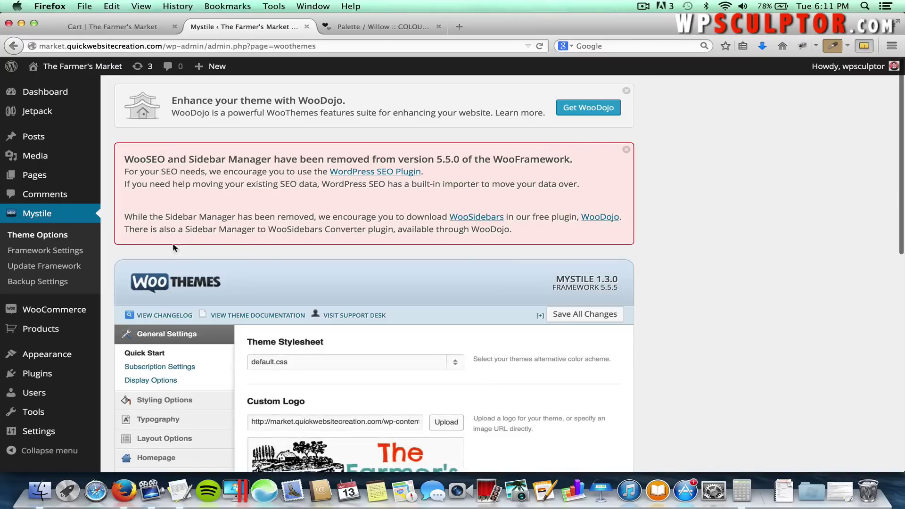
Show Layout Options > Footer Customization, where Footer Widget Areas is set to four areas.
scroll(188, 272, "down", 1)
scroll(188, 273, "down", 3)
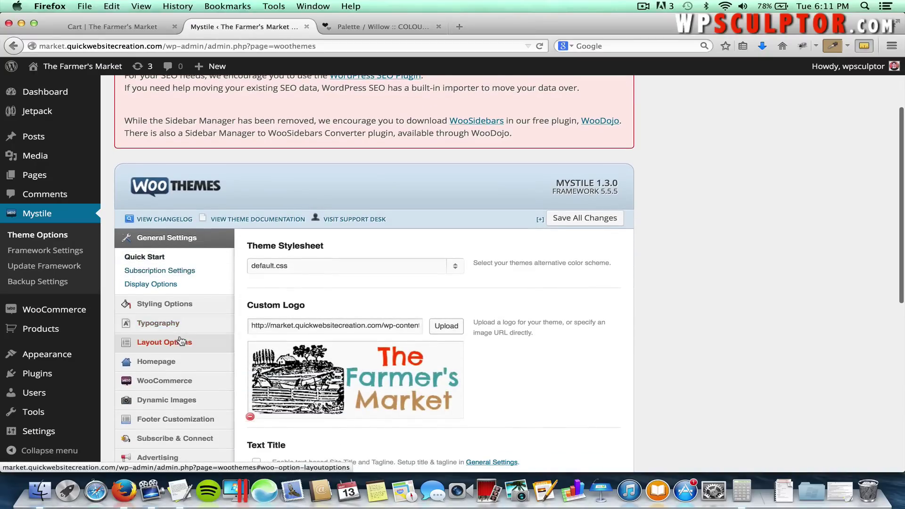
left_click(180, 340)
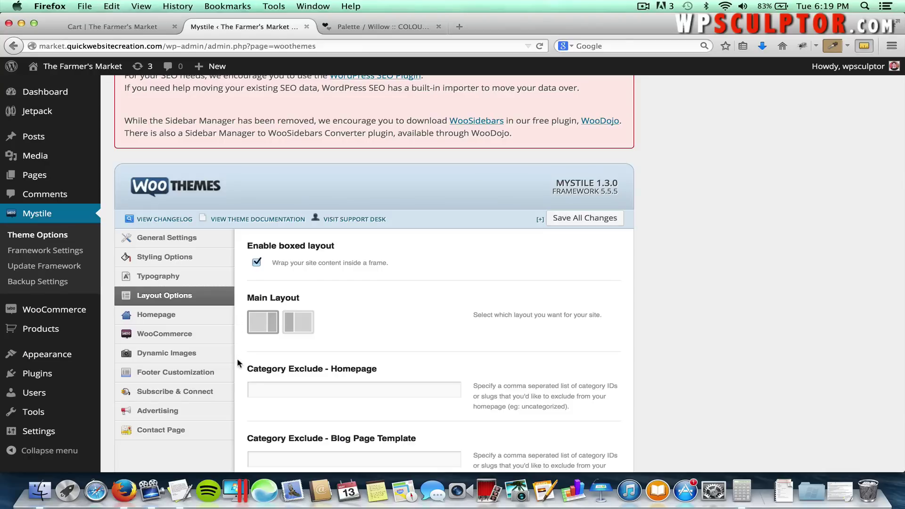
left_click(170, 375)
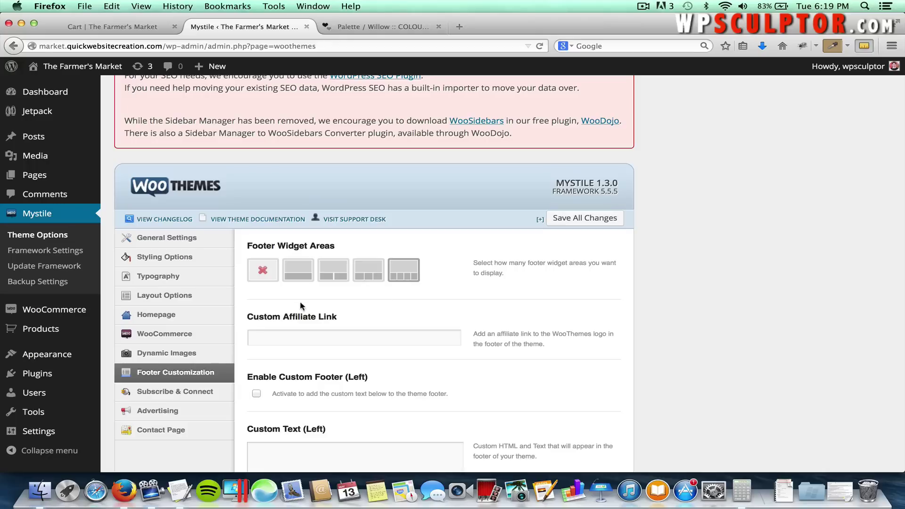
mouse_move(45, 357)
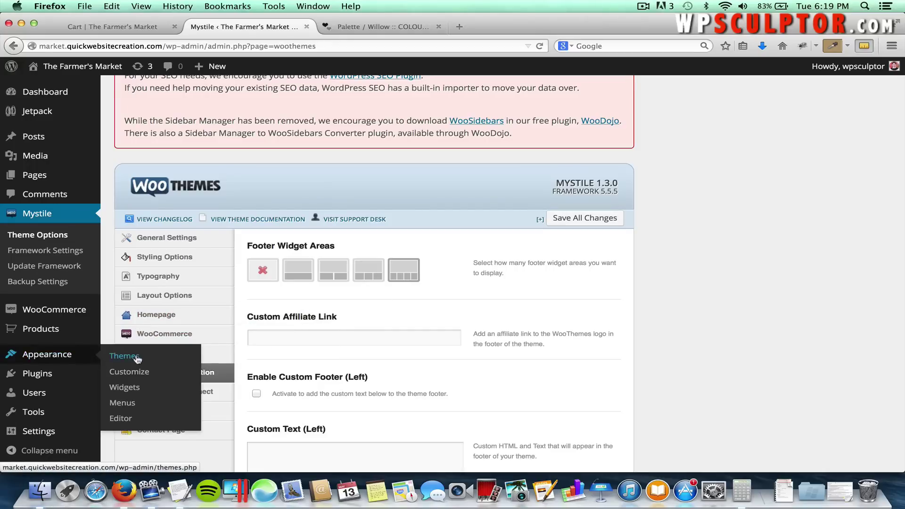
On the Widgets page, remove Recent Posts, Recent Comments, Archives, Categories and Meta from Primary.
left_click(124, 389)
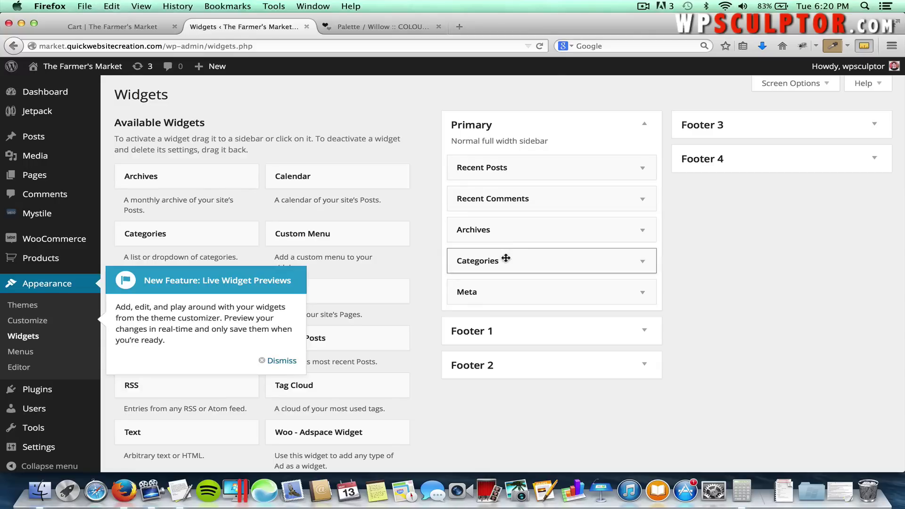
left_click(281, 362)
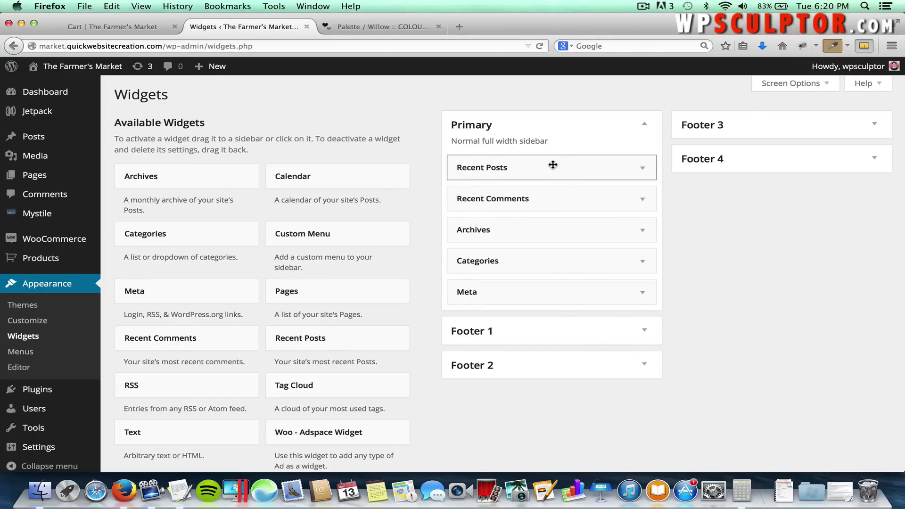
left_click_drag(585, 166, 263, 204)
left_click_drag(470, 167, 239, 222)
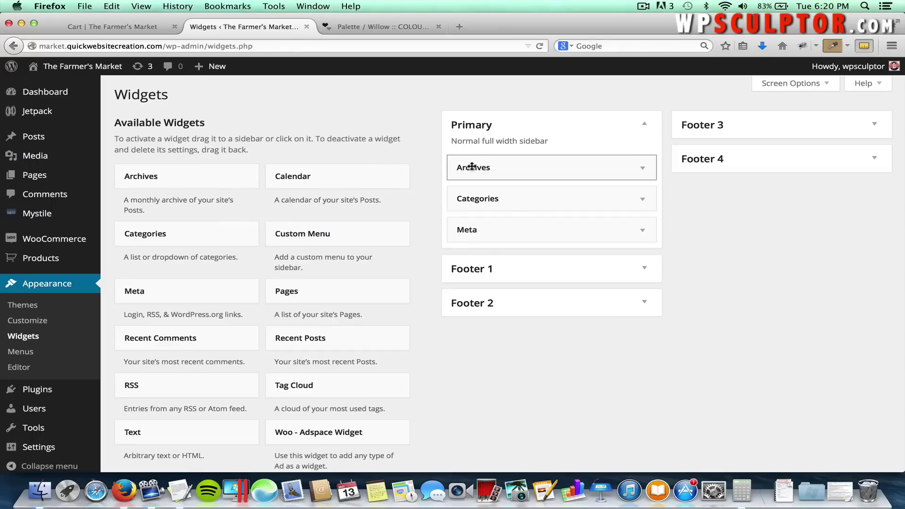
left_click_drag(467, 167, 242, 200)
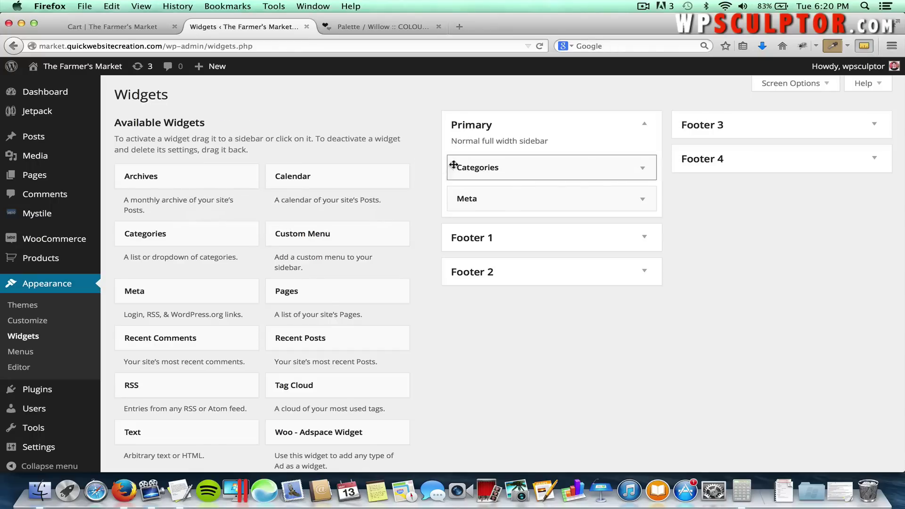
left_click_drag(454, 168, 231, 213)
left_click_drag(473, 175, 222, 242)
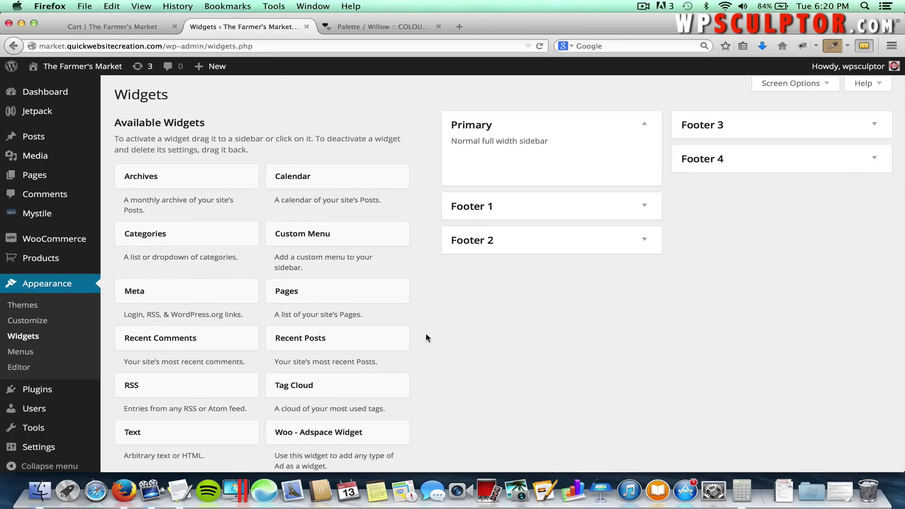
Drag the WooCommerce Cart widget into the Primary sidebar and save it as 'Cart'.
scroll(426, 337, "down", 5)
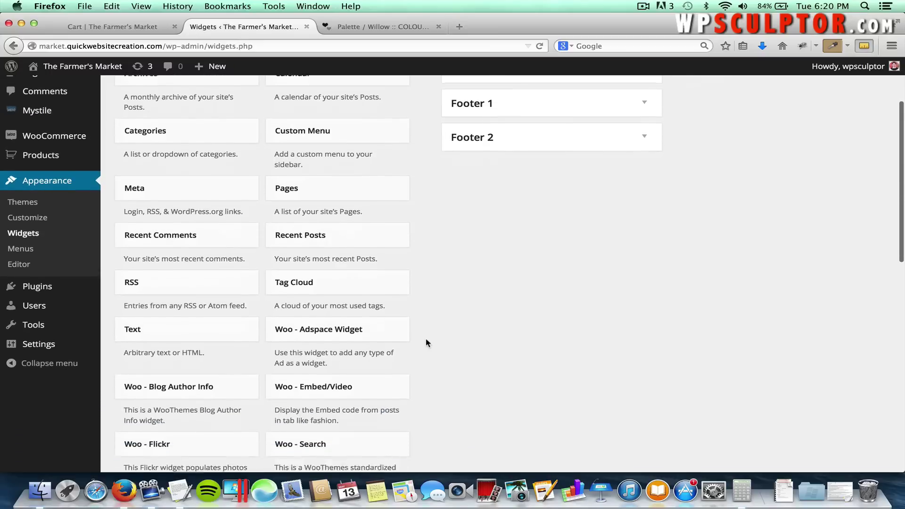
scroll(425, 338, "down", 8)
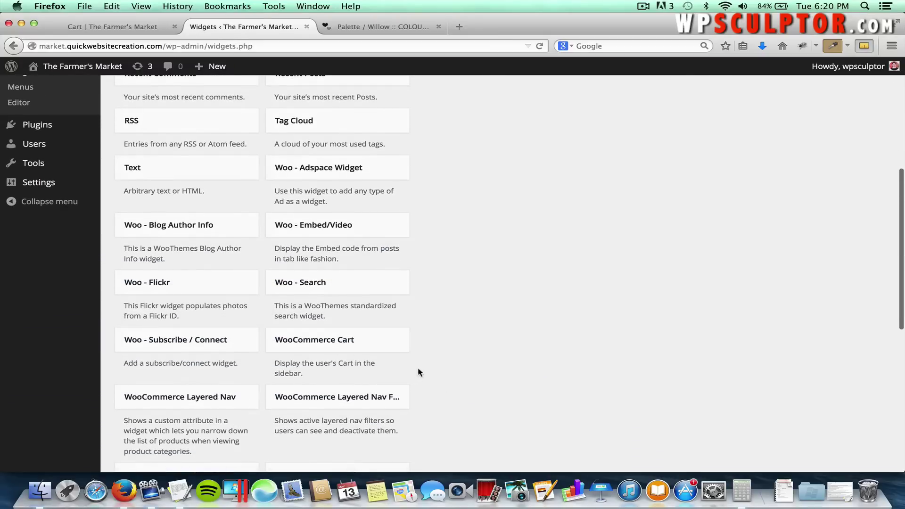
scroll(436, 373, "down", 2)
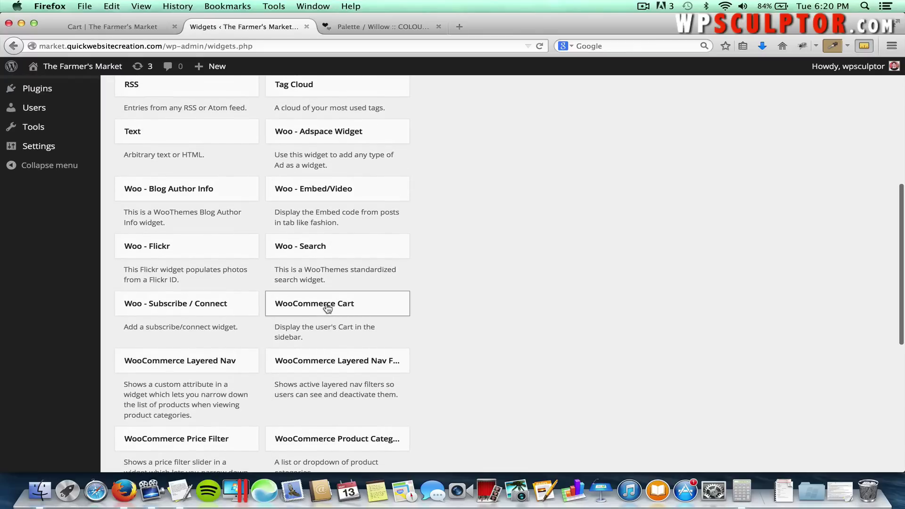
left_click_drag(328, 307, 510, 160)
scroll(489, 271, "up", 5)
scroll(487, 265, "up", 4)
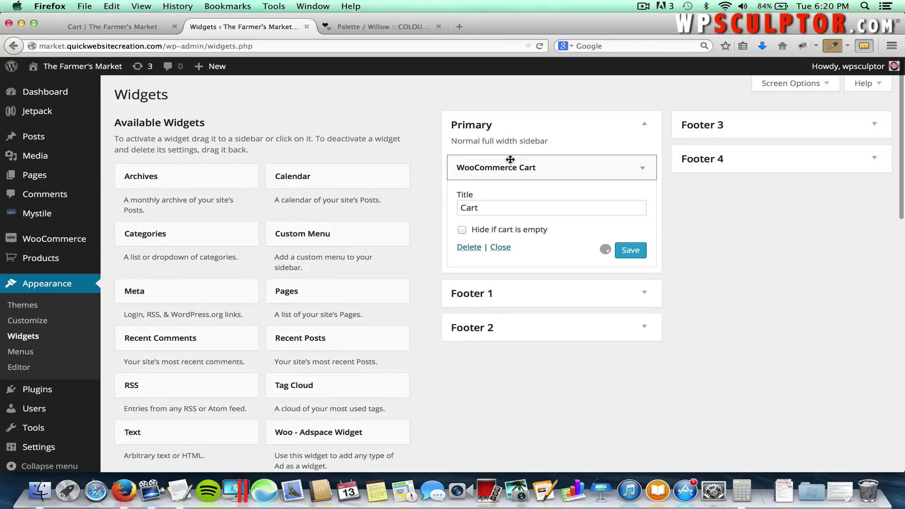
left_click(636, 254)
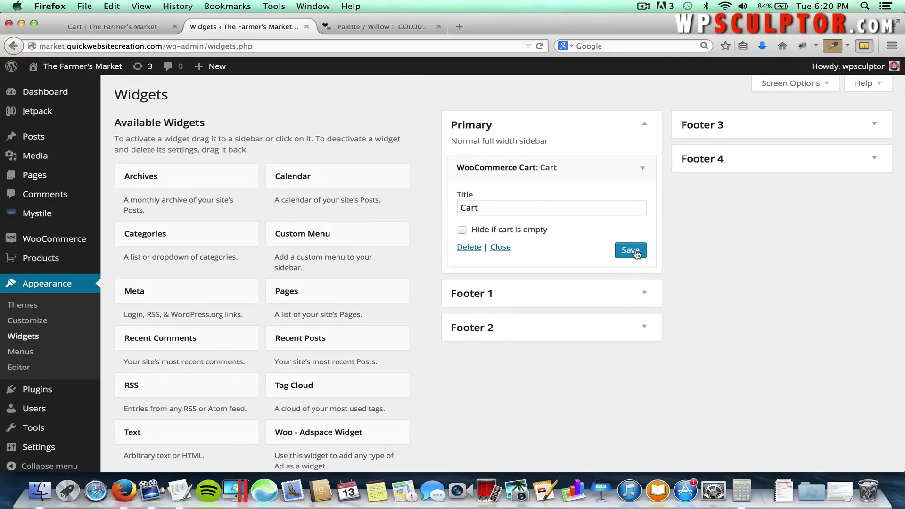
Start adding a second Cart widget, try Footer 1 and Footer 3, then cancel.
scroll(520, 397, "down", 5)
scroll(522, 398, "down", 5)
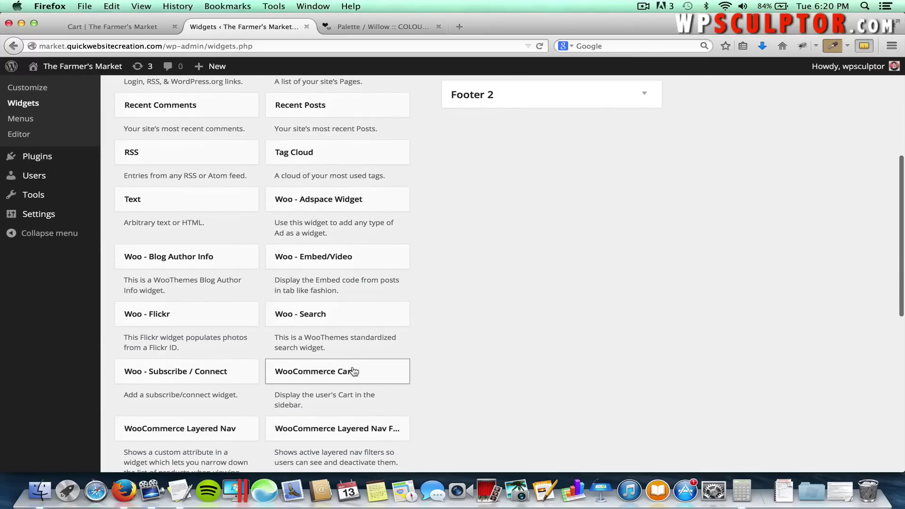
left_click(354, 371)
scroll(354, 371, "down", 2)
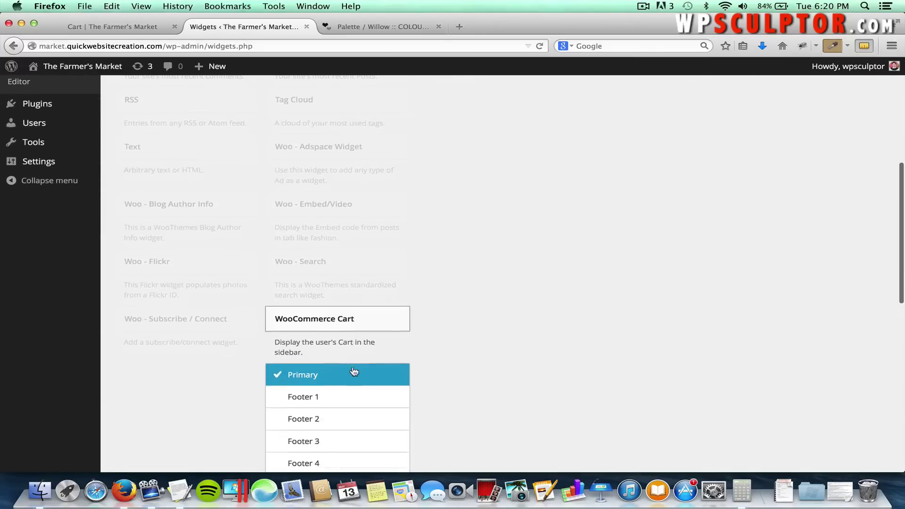
scroll(353, 371, "down", 2)
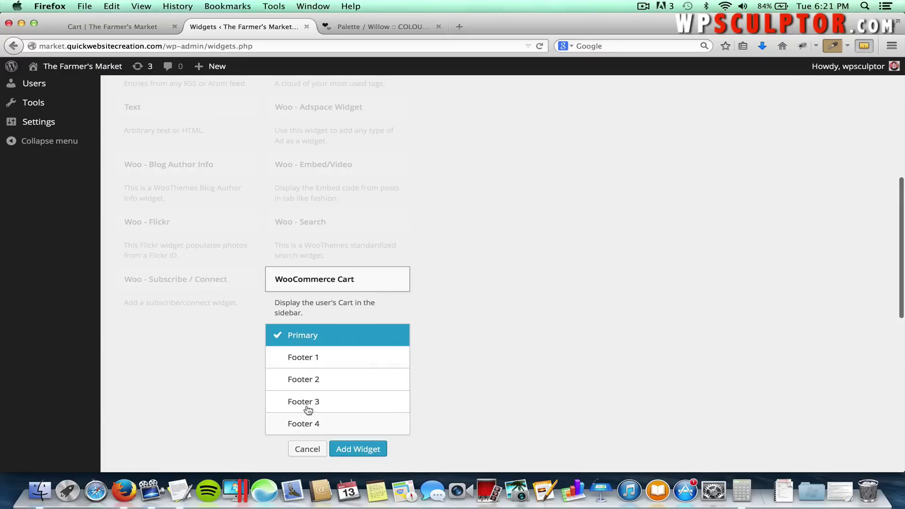
left_click(307, 360)
left_click(302, 397)
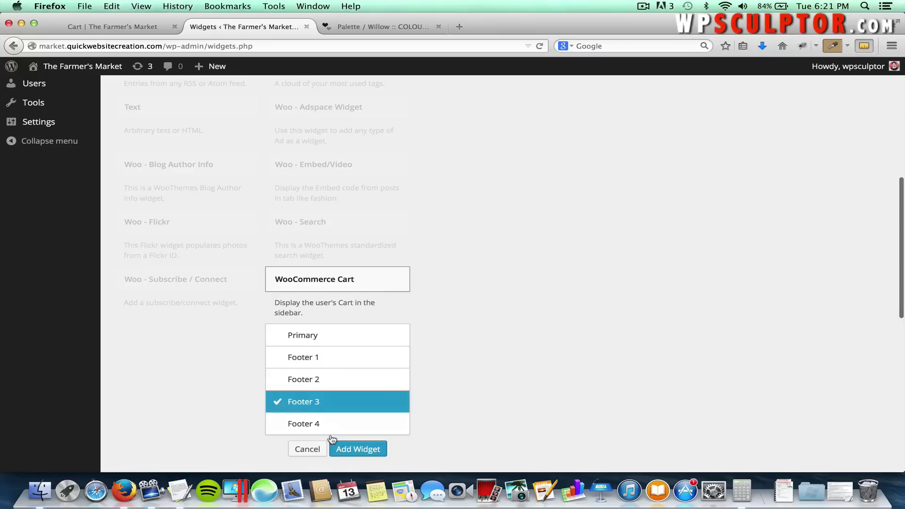
left_click(307, 449)
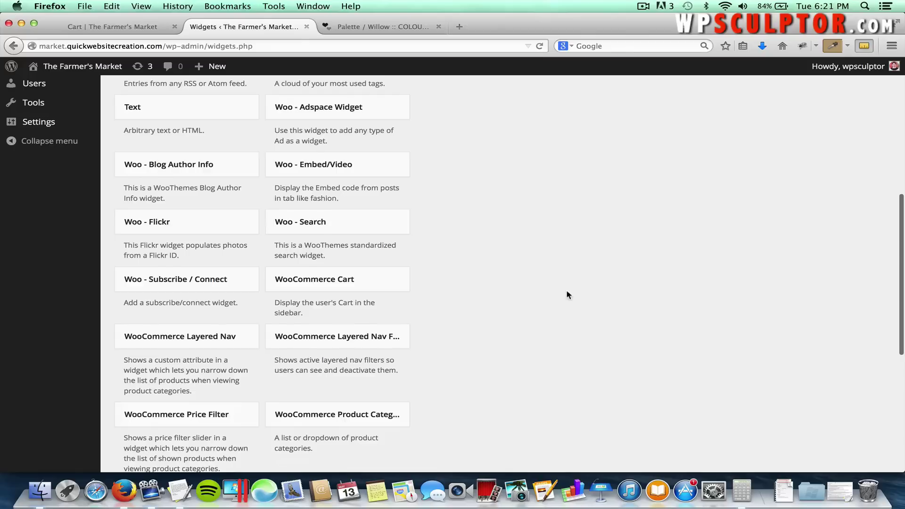
scroll(566, 289, "up", 5)
scroll(564, 314, "up", 3)
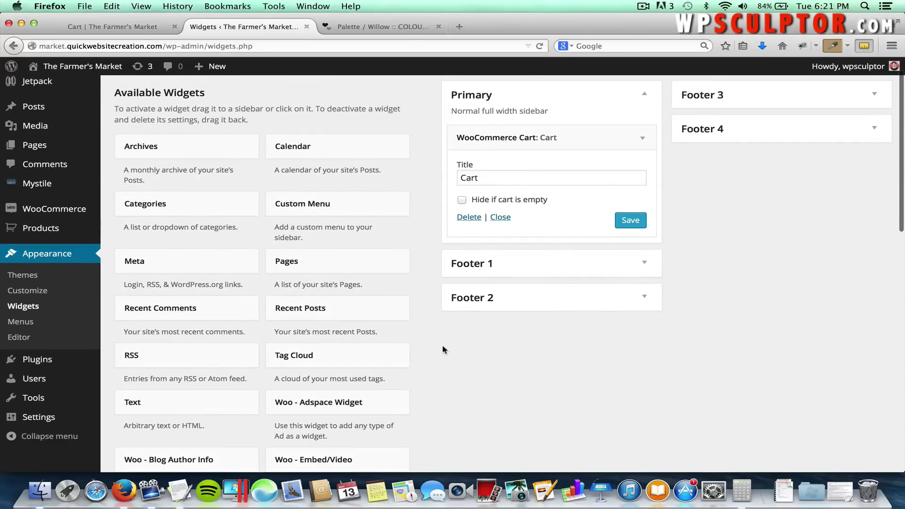
Add the WooCommerce Product Categories widget to the Primary sidebar.
scroll(445, 358, "down", 5)
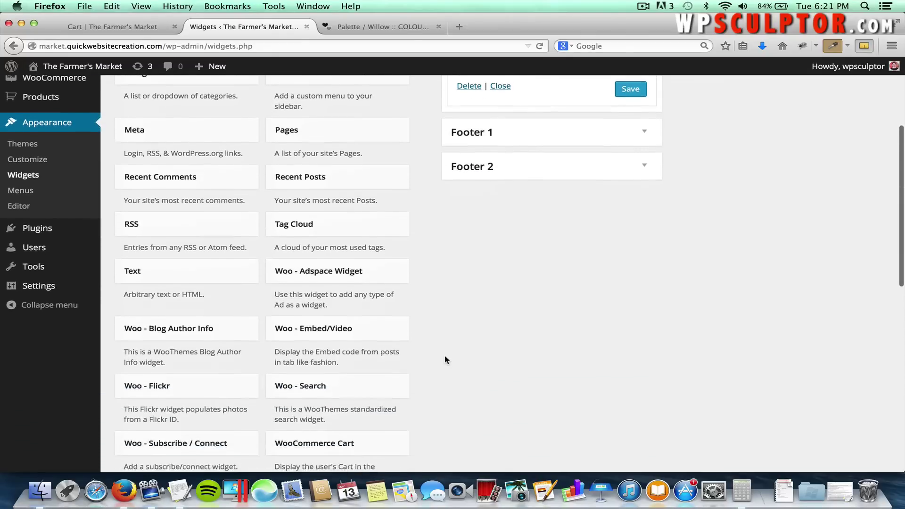
scroll(444, 360, "down", 8)
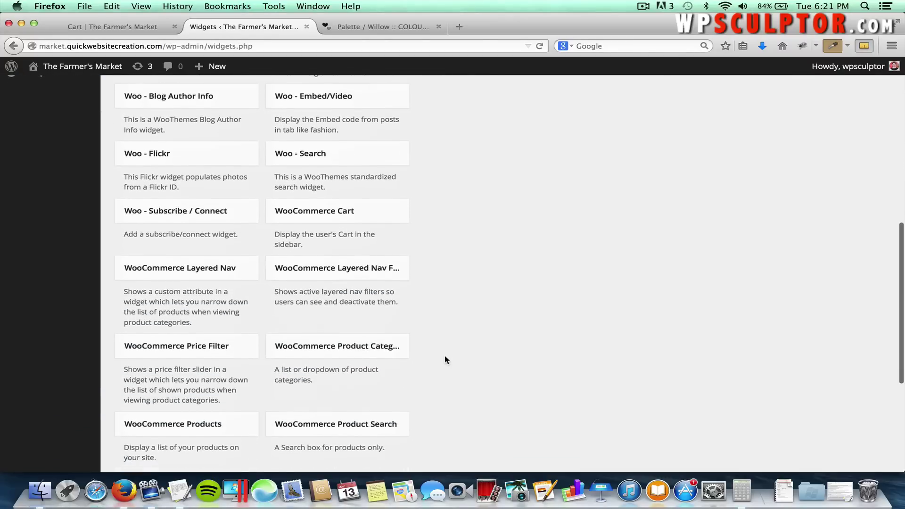
left_click_drag(323, 345, 321, 408)
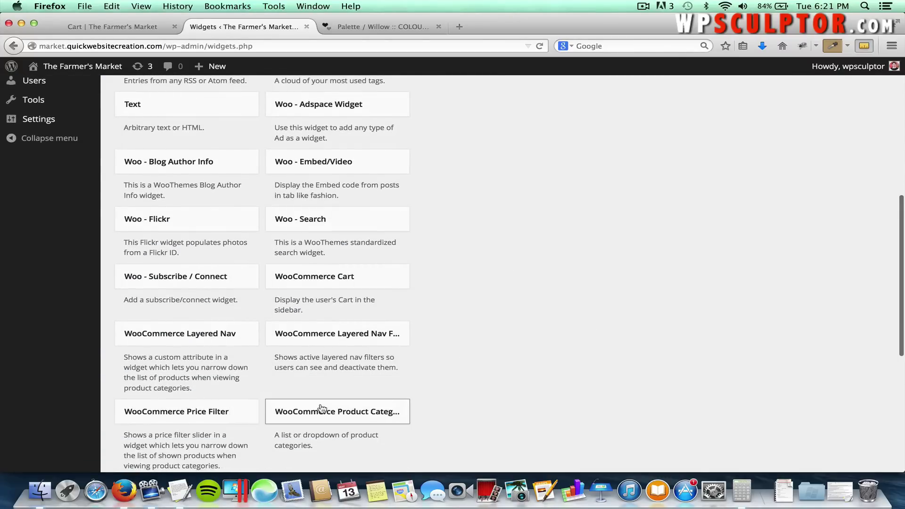
left_click(321, 408)
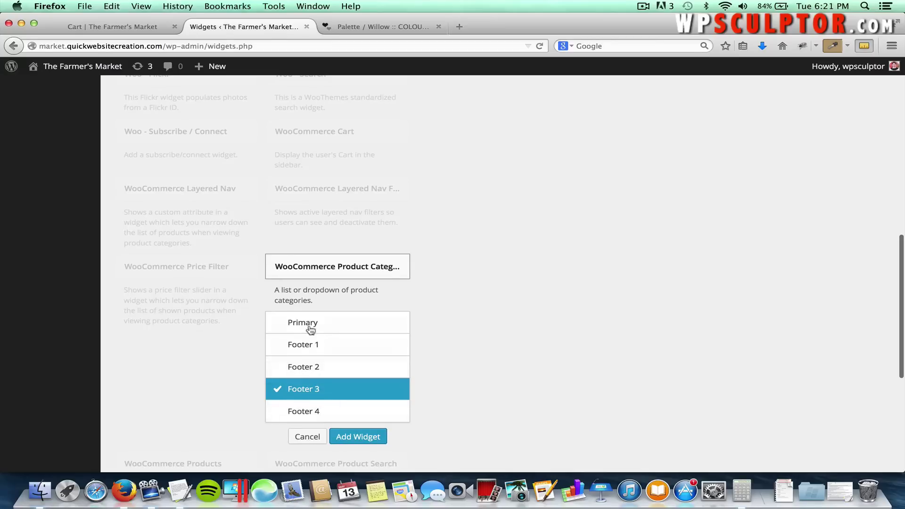
left_click(311, 330)
left_click(357, 435)
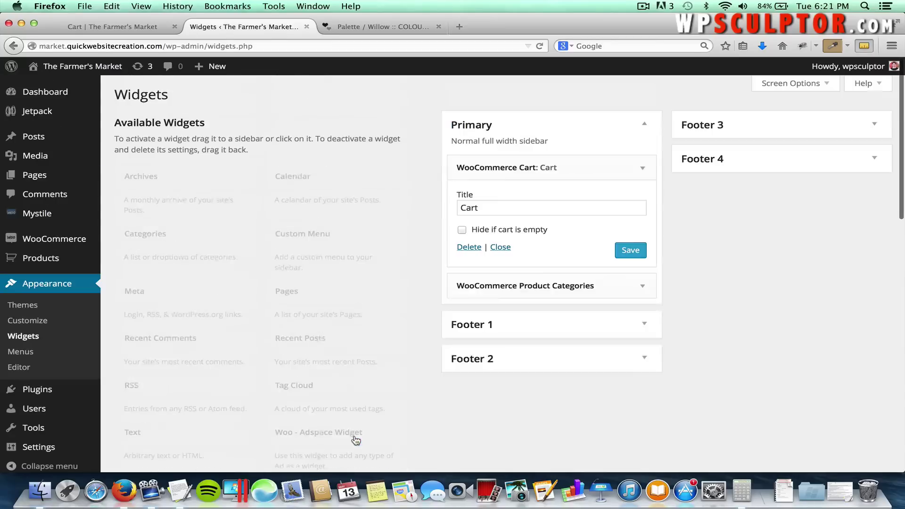
Collapse both widget forms and keep Product Categories below the Cart widget.
scroll(647, 393, "down", 3)
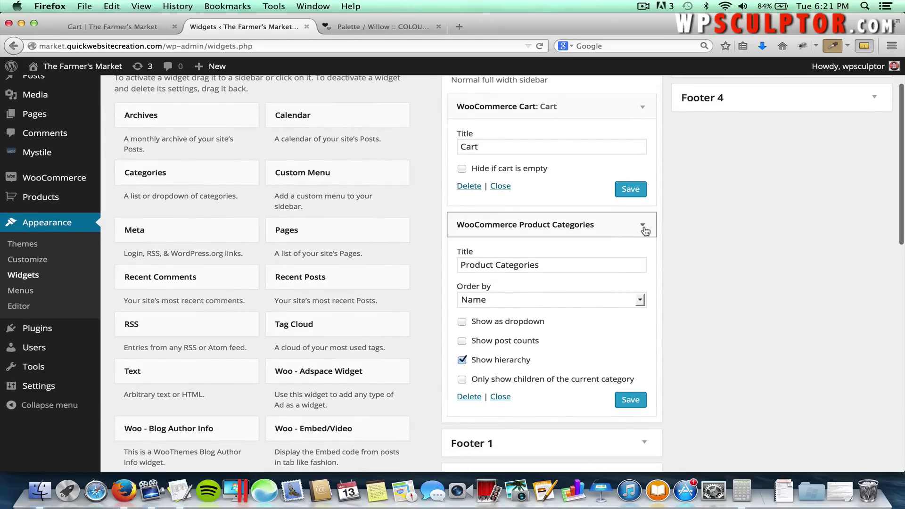
left_click(643, 227)
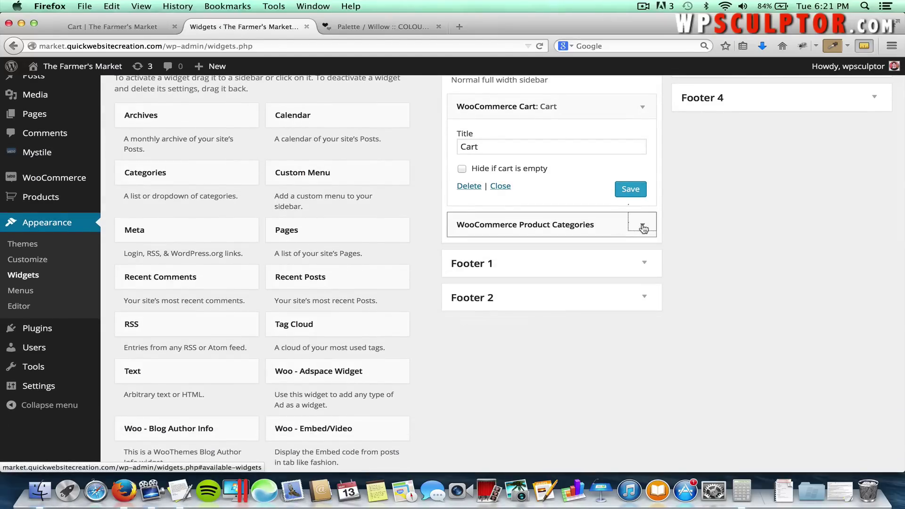
left_click(643, 113)
scroll(644, 118, "up", 2)
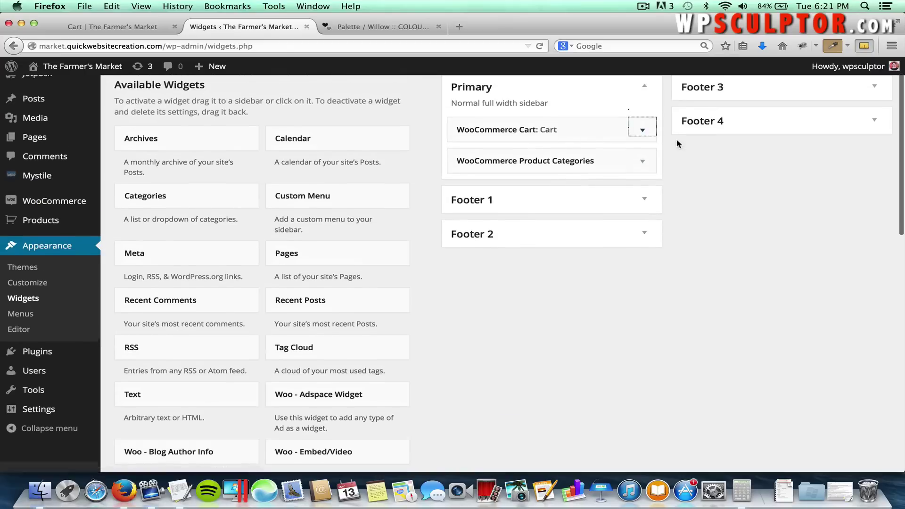
left_click_drag(575, 176, 573, 140)
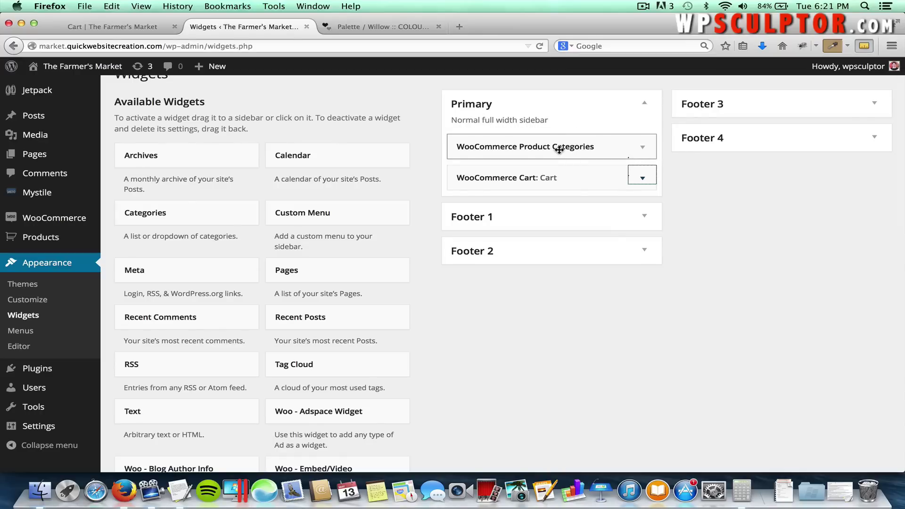
left_click_drag(558, 155, 553, 184)
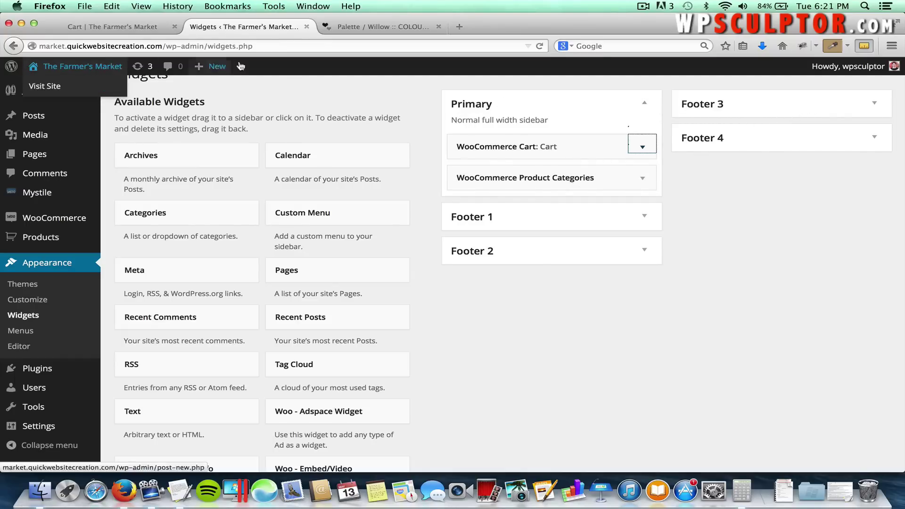
Reload the store and view the About page's sidebar with Cart ($40.00) and Product Categories.
left_click(112, 27)
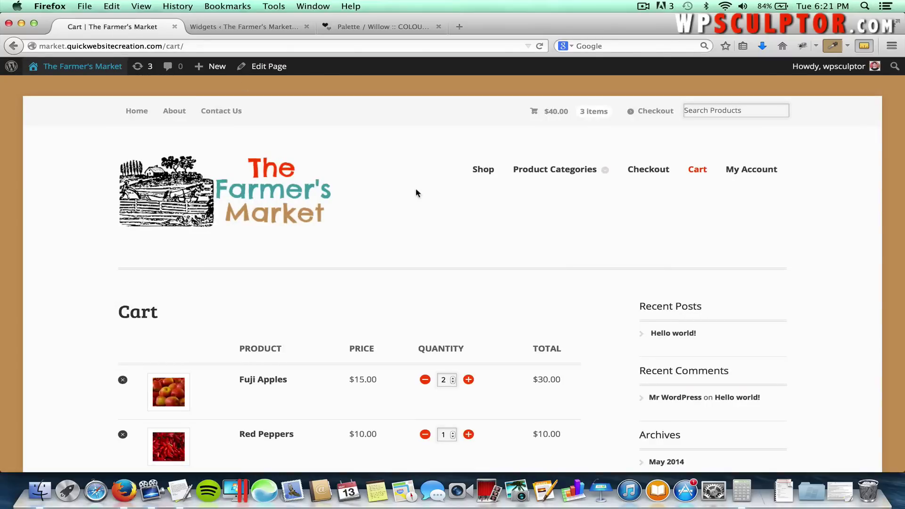
key("super+r")
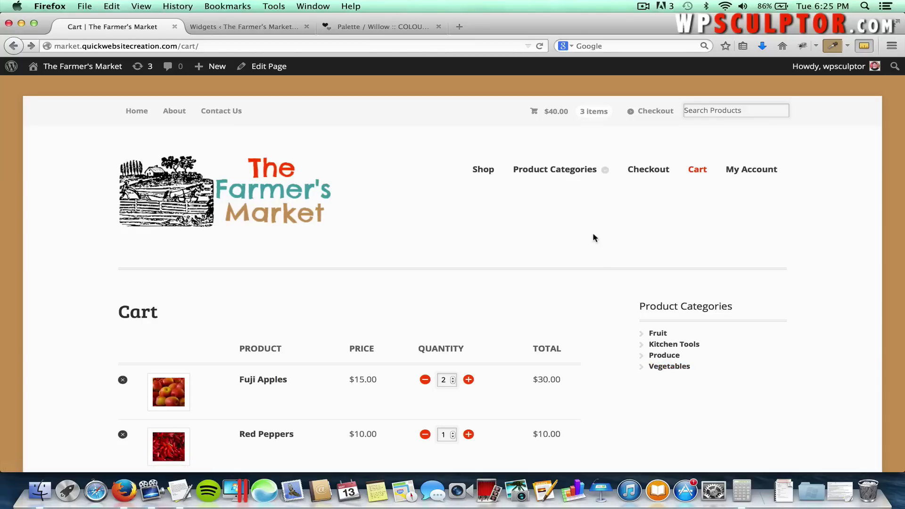
left_click(183, 112)
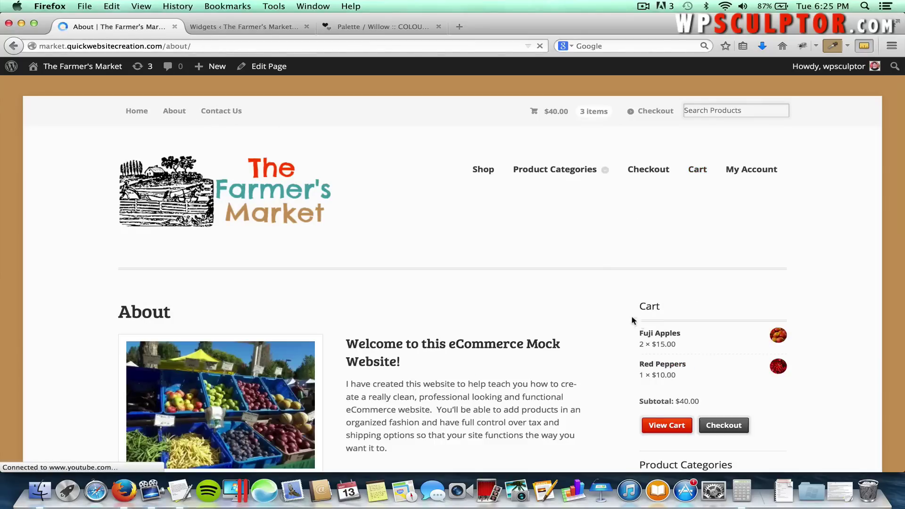
scroll(612, 343, "down", 5)
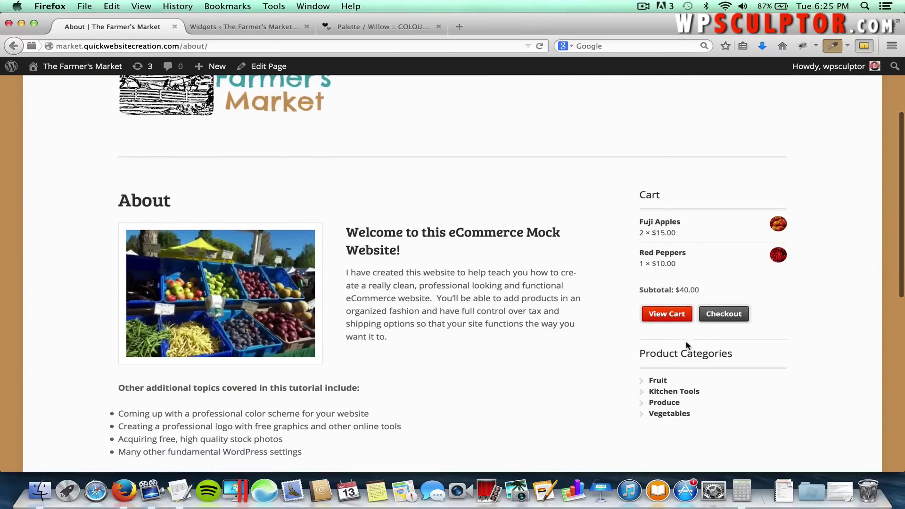
scroll(686, 346, "down", 10)
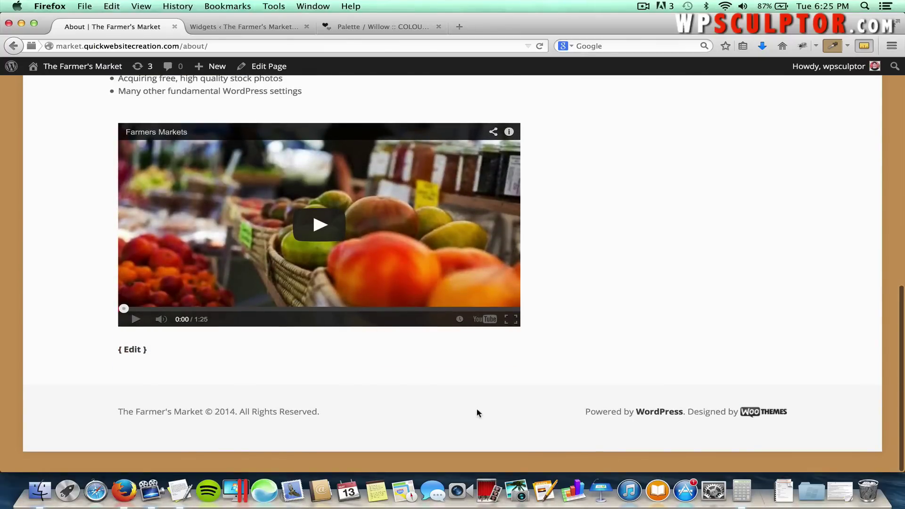
scroll(477, 413, "up", 20)
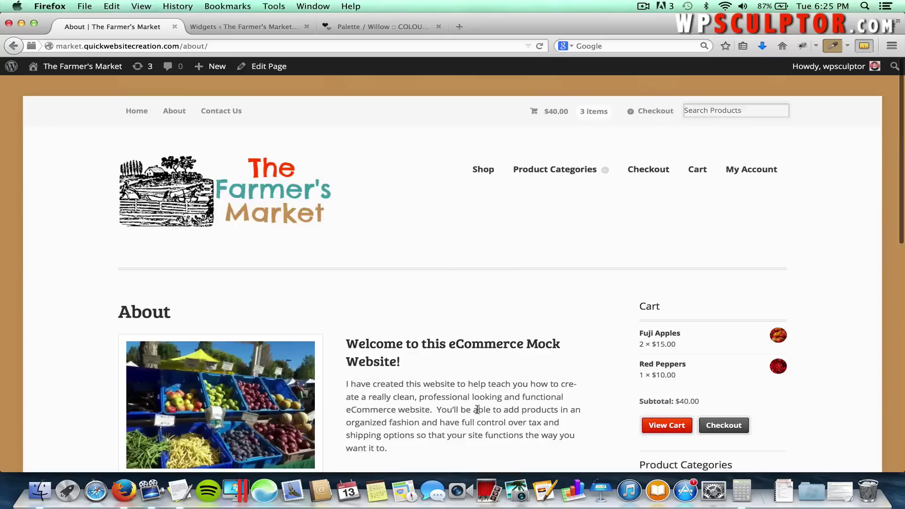
Return from the live site to Appearance > Widgets and scroll to the WooCommerce widgets.
left_click(85, 67)
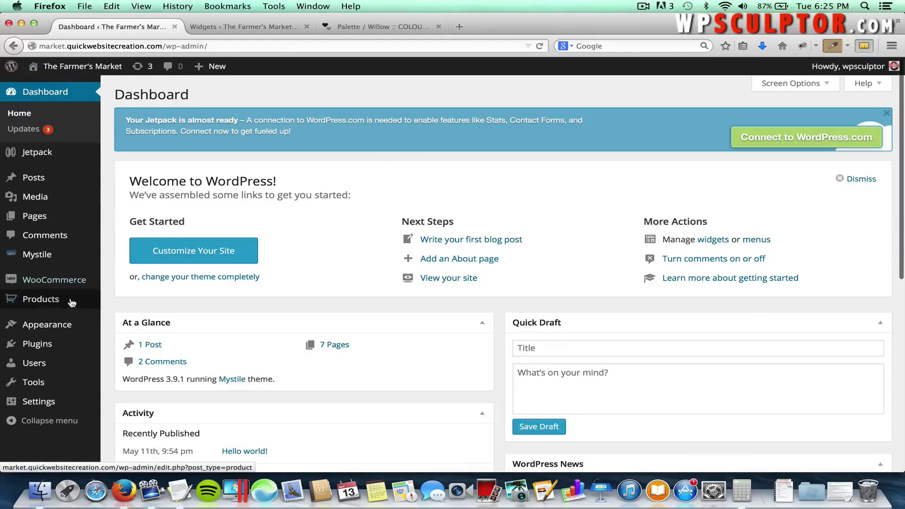
mouse_move(65, 331)
left_click(122, 358)
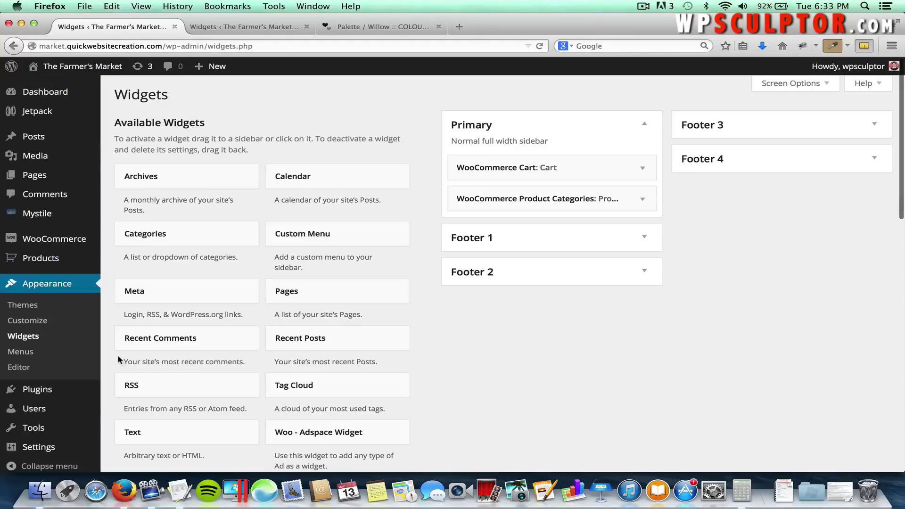
scroll(112, 360, "down", 4)
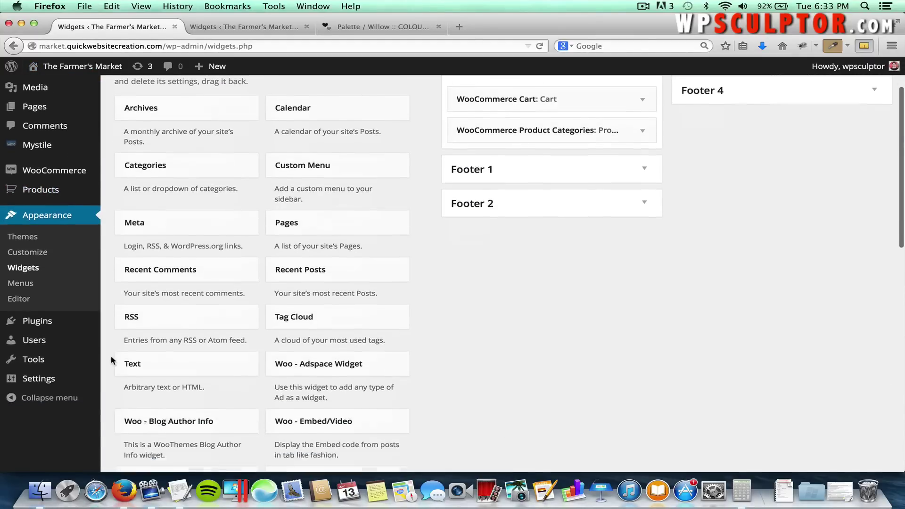
scroll(111, 358, "down", 10)
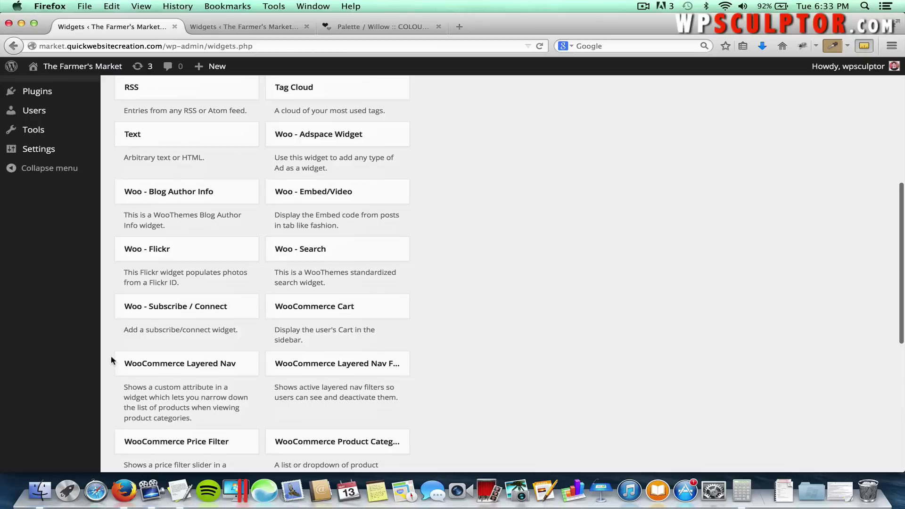
scroll(111, 355, "down", 3)
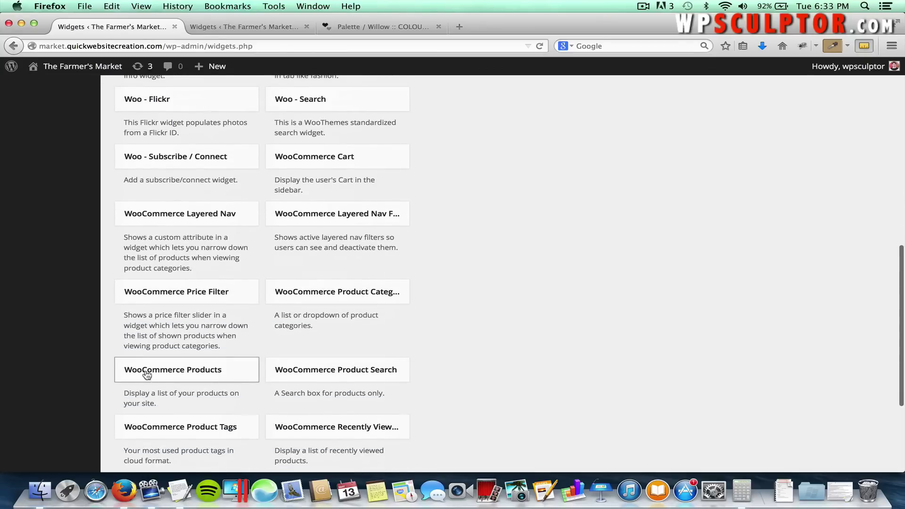
Add a WooCommerce Products widget to Footer 1 set to Featured Products, then save and collapse it.
left_click(183, 371)
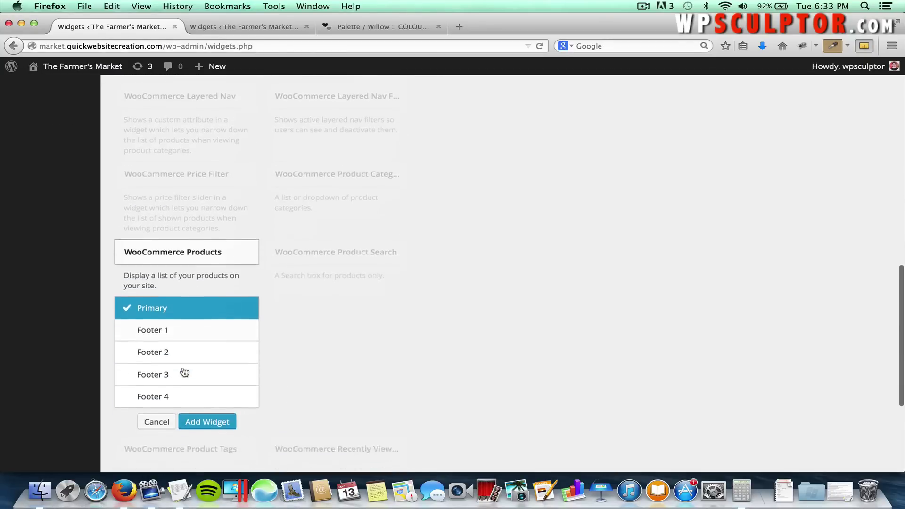
left_click(174, 307)
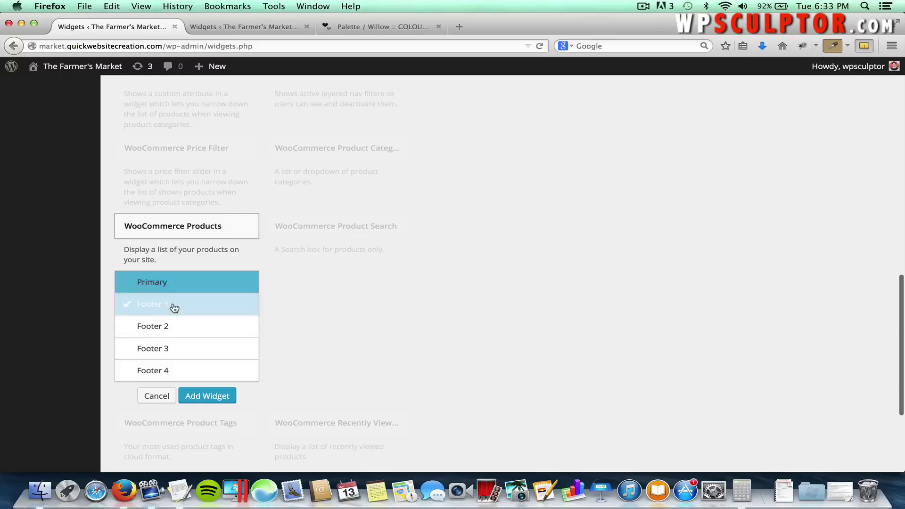
left_click(200, 397)
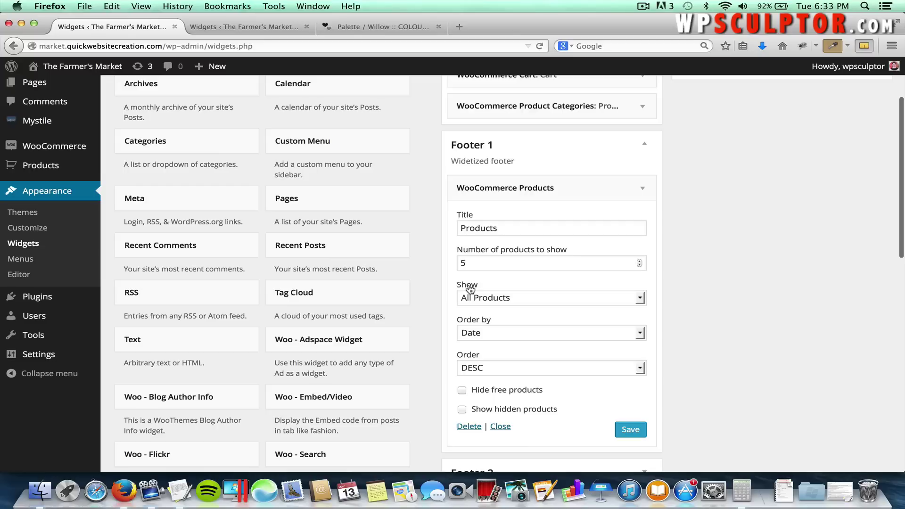
left_click(493, 298)
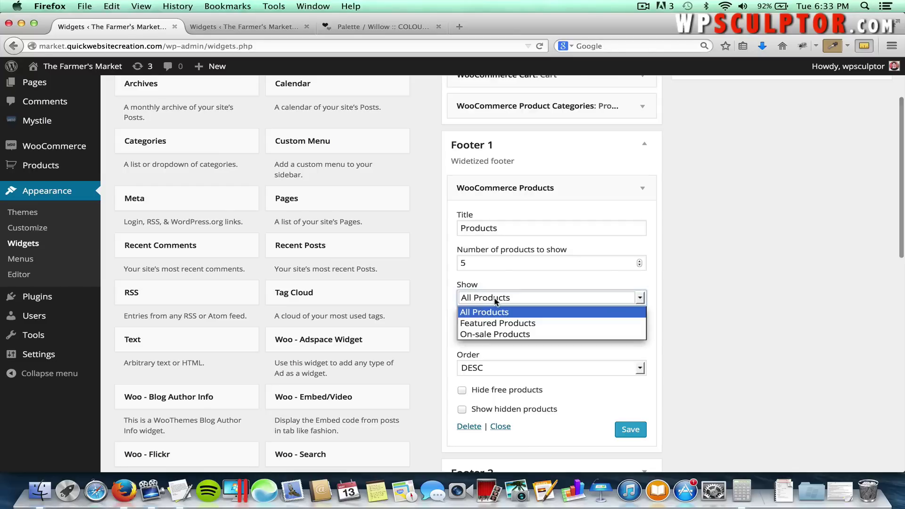
left_click(496, 324)
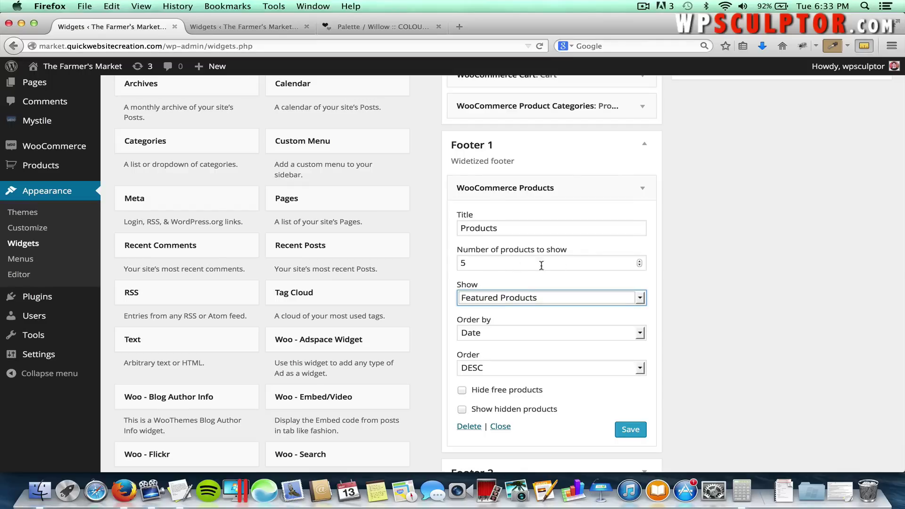
left_click(623, 431)
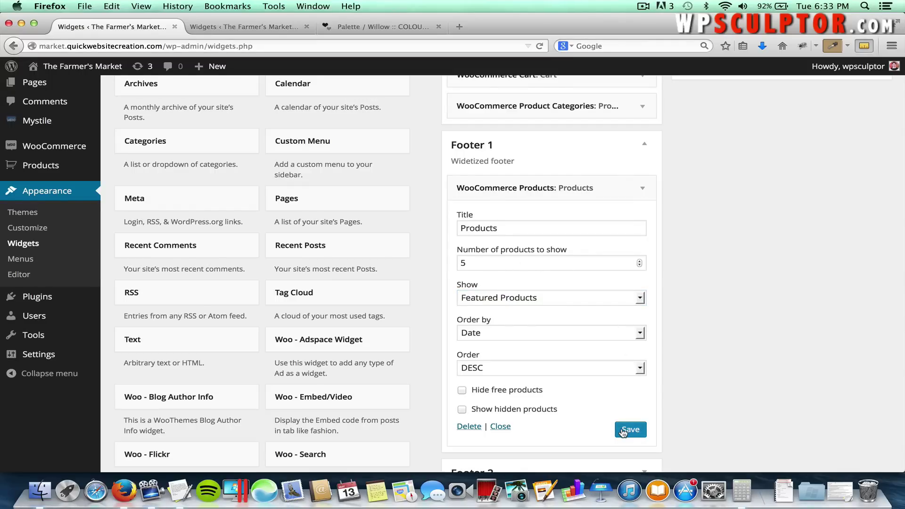
left_click(642, 189)
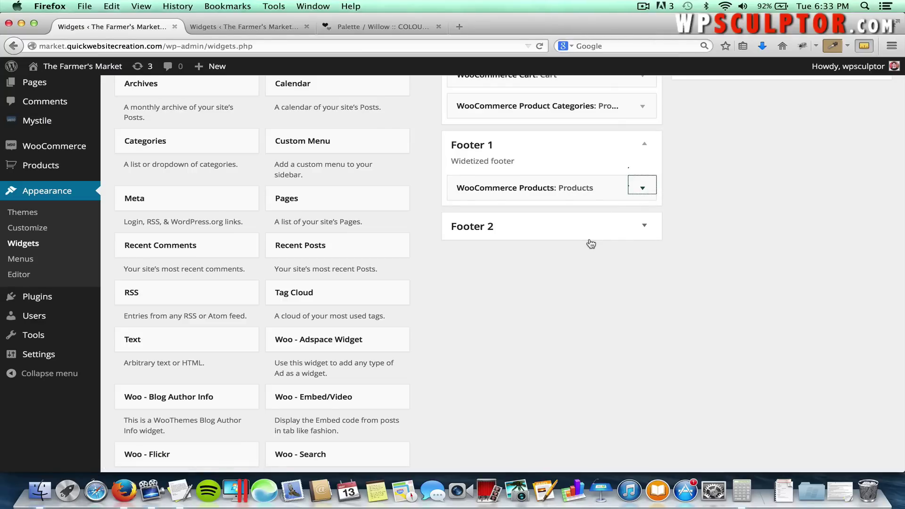
Add a WooCommerce Product Categories widget to Footer 2 and collapse its settings.
scroll(528, 308, "down", 1)
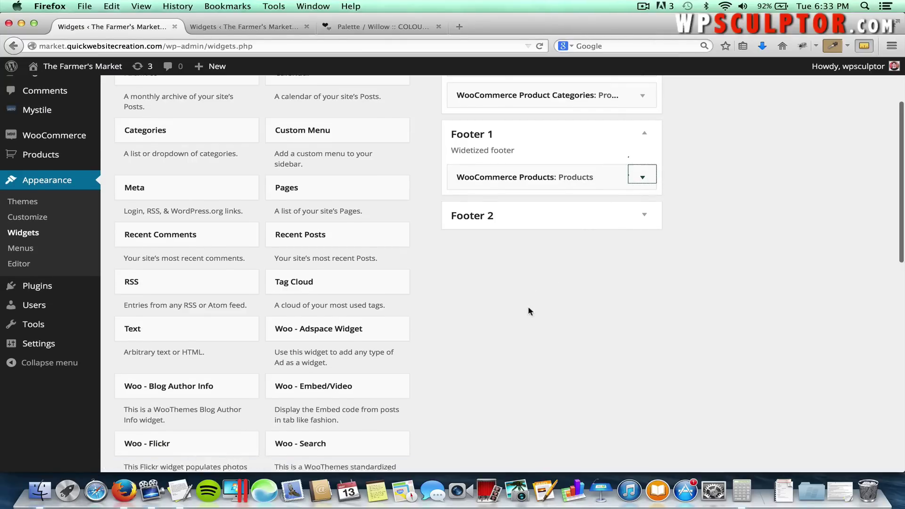
scroll(528, 306, "down", 10)
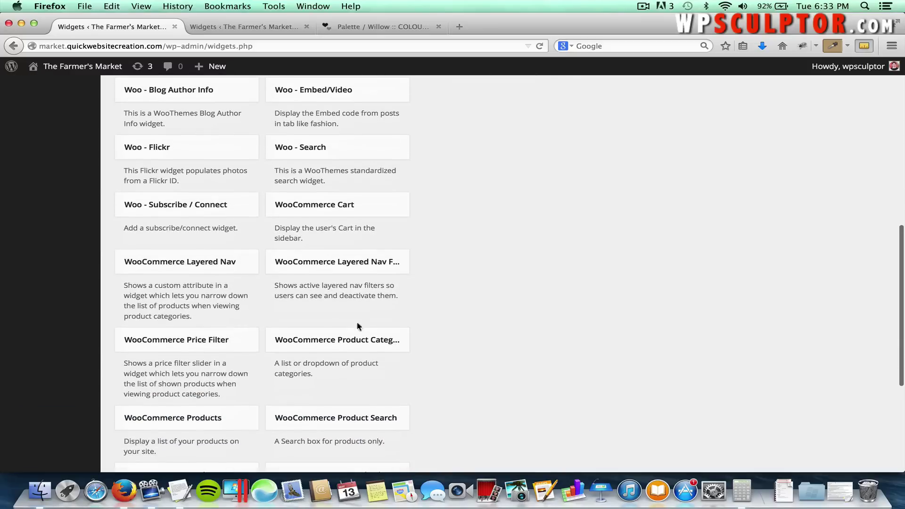
left_click(337, 335)
scroll(352, 375, "down", 3)
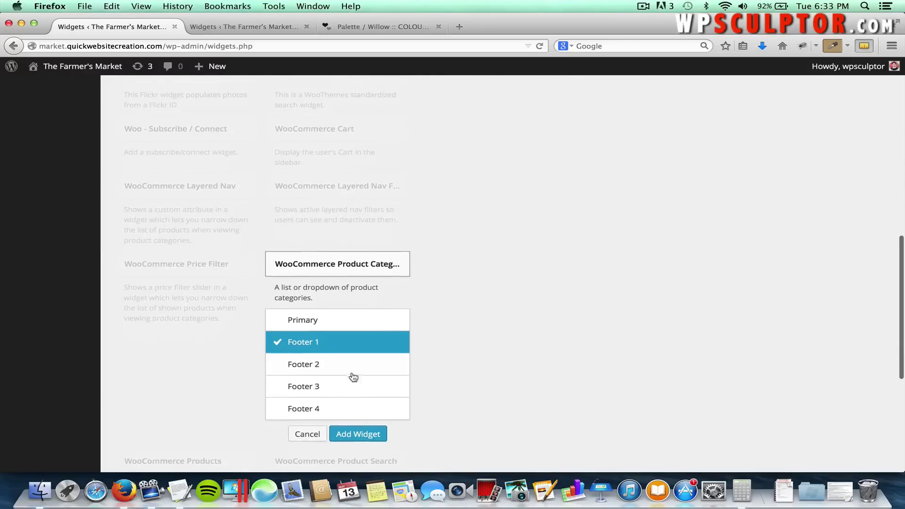
left_click(311, 364)
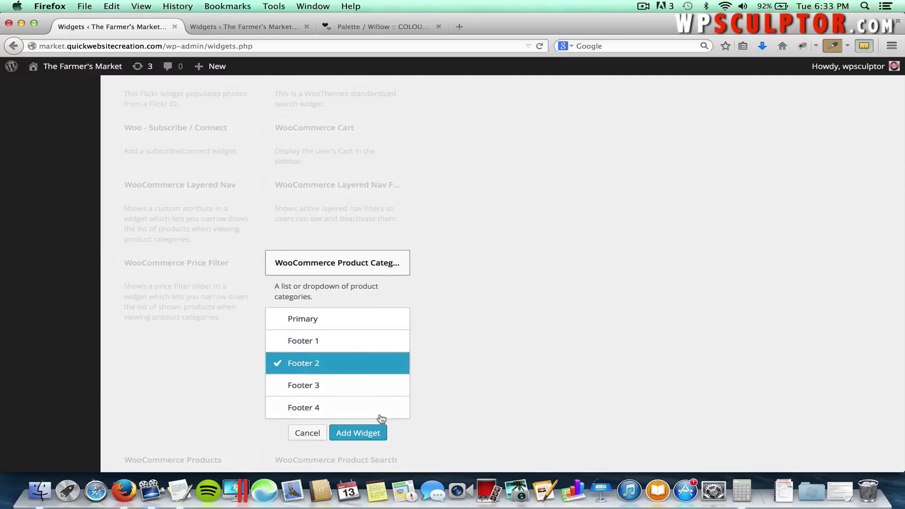
left_click(372, 434)
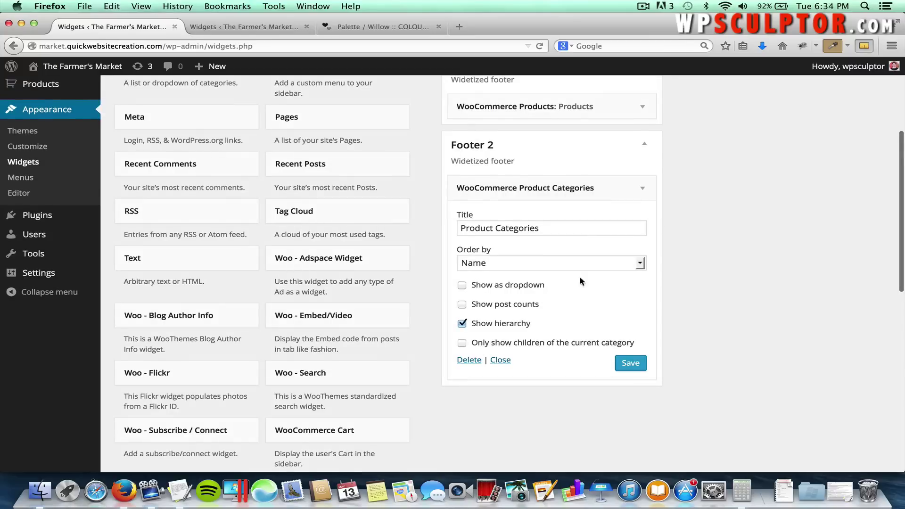
left_click(641, 189)
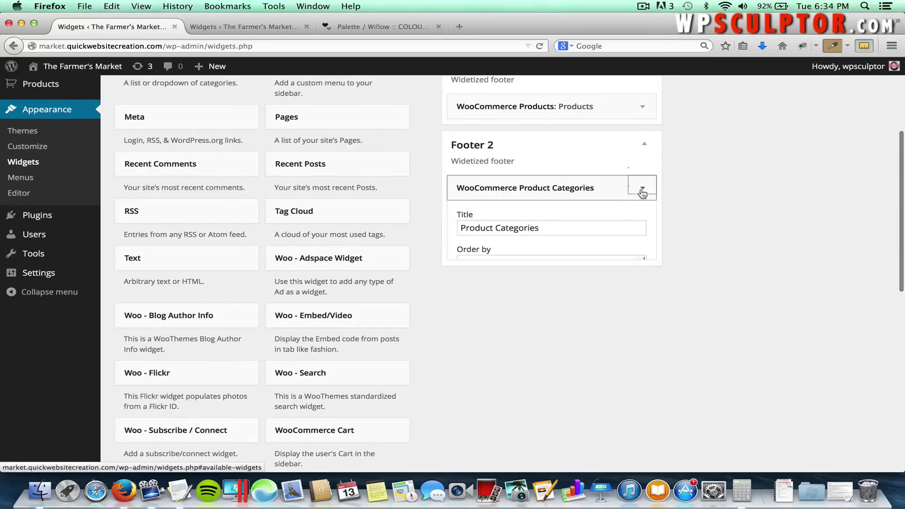
Add a Categories widget to Footer 3 and collapse its settings.
scroll(568, 302, "down", 5)
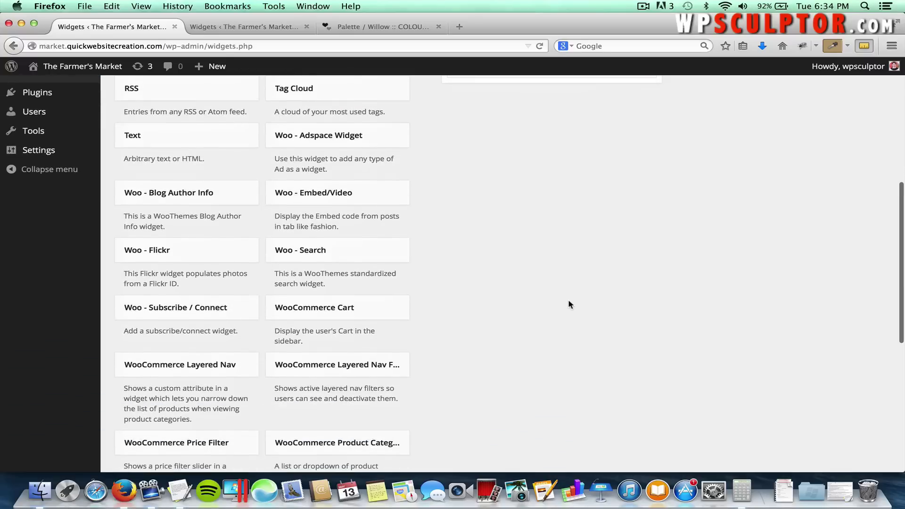
scroll(569, 304, "down", 4)
scroll(569, 304, "up", 8)
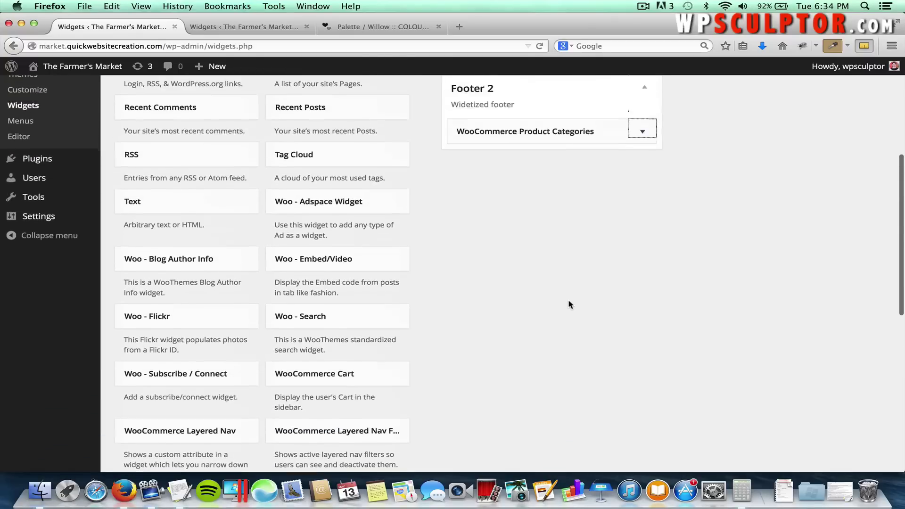
scroll(569, 304, "up", 2)
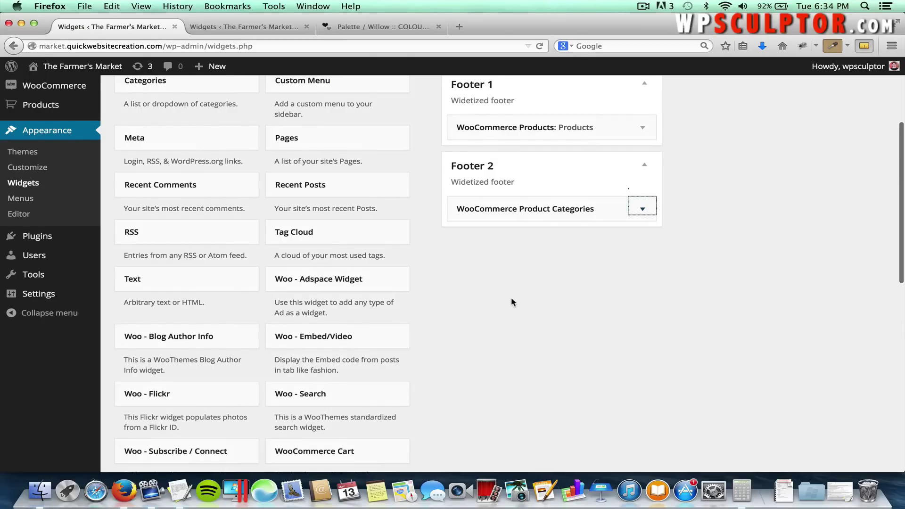
scroll(511, 301, "up", 3)
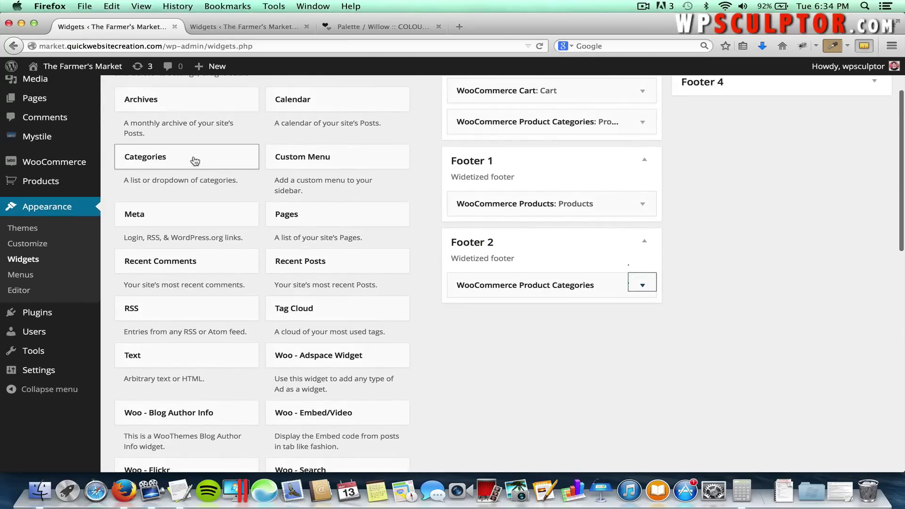
left_click(162, 162)
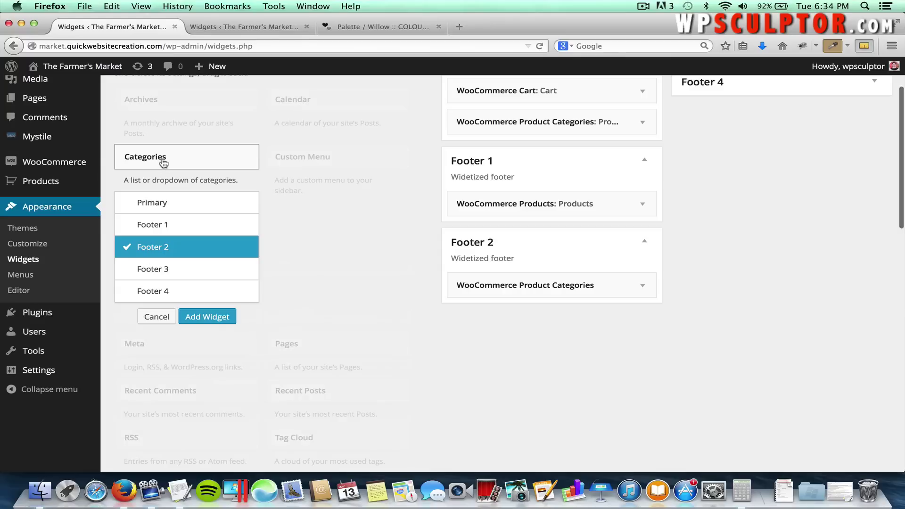
left_click(158, 268)
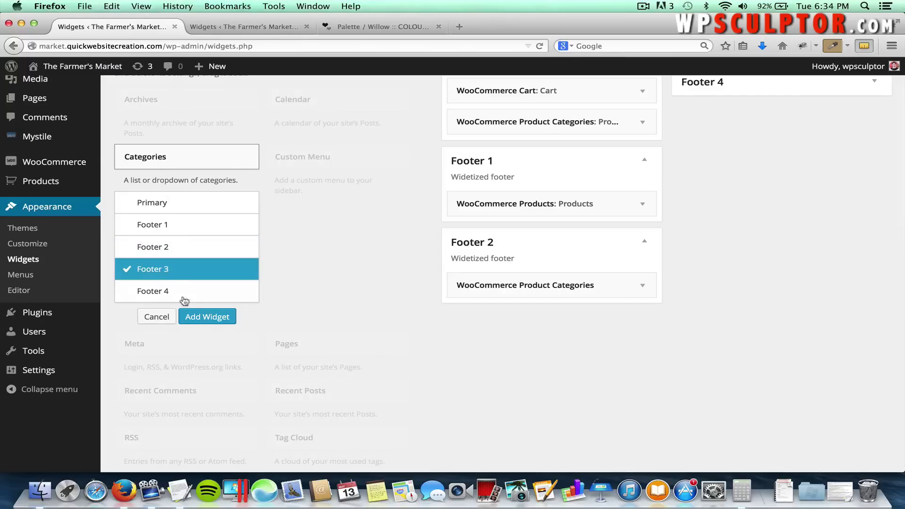
left_click(198, 317)
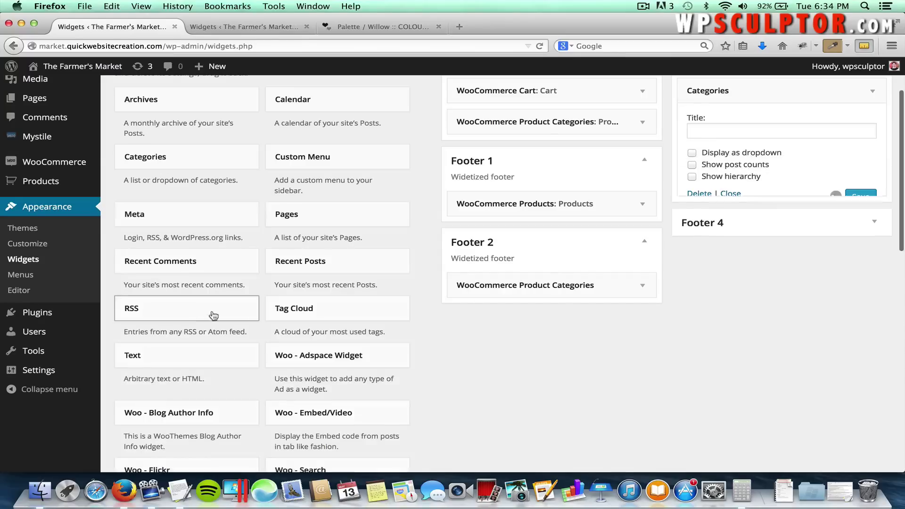
left_click(872, 94)
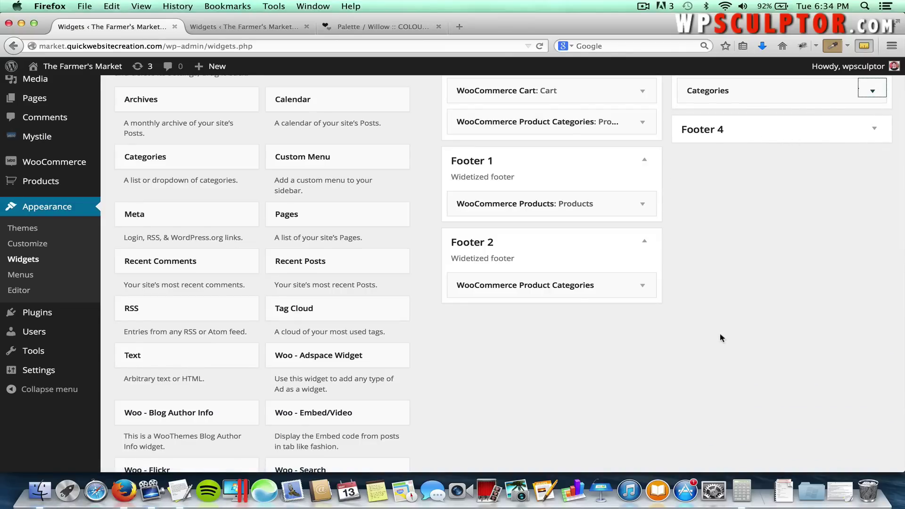
Add a WooCommerce Cart widget titled Cart to Footer 4 and save it.
scroll(514, 383, "down", 10)
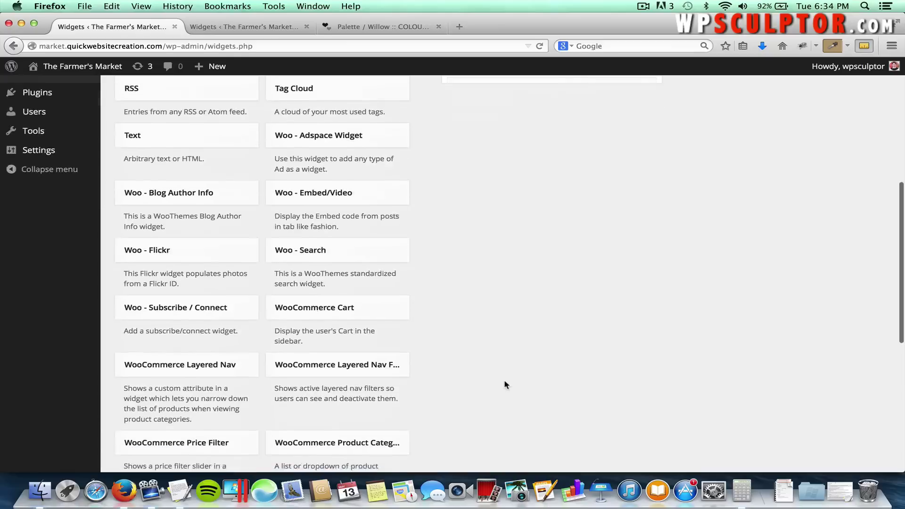
scroll(505, 383, "down", 4)
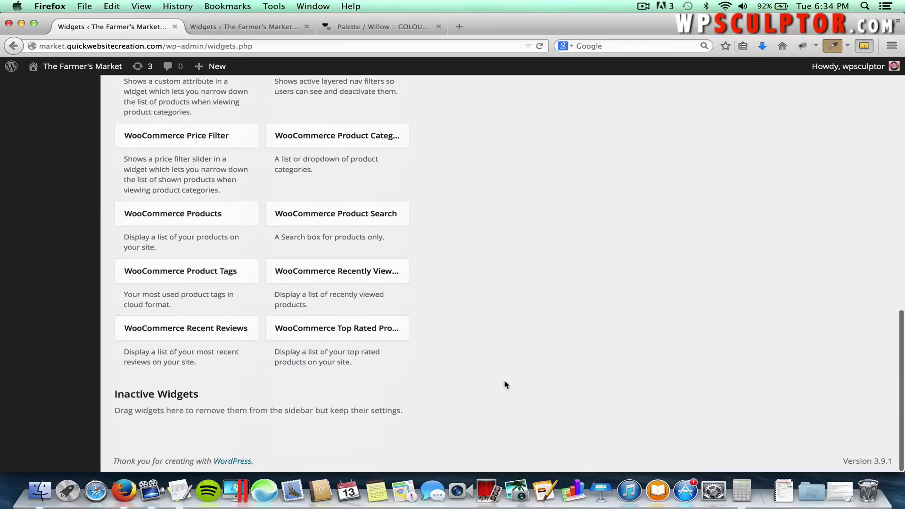
scroll(504, 384, "up", 3)
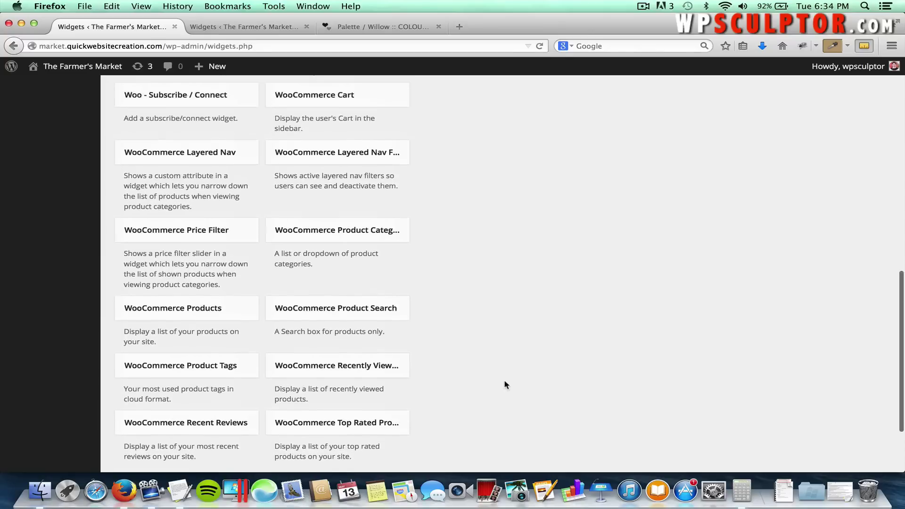
left_click(318, 121)
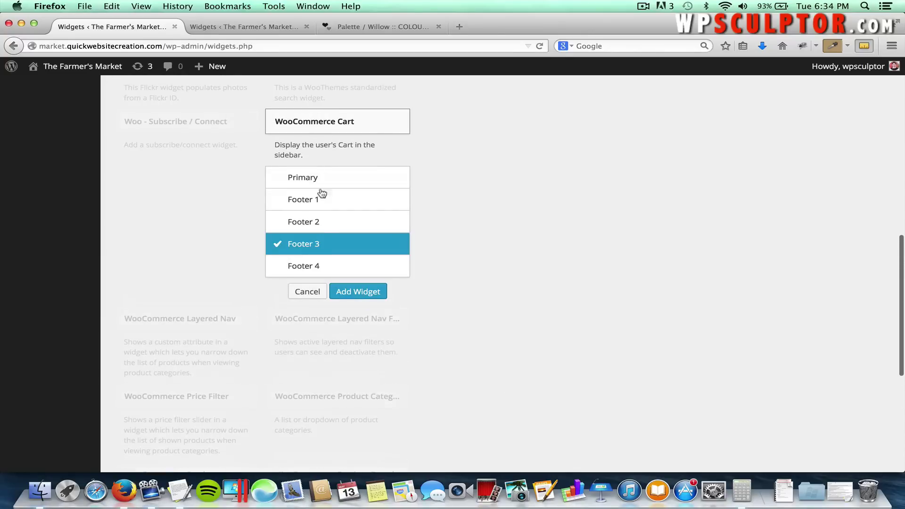
left_click(300, 267)
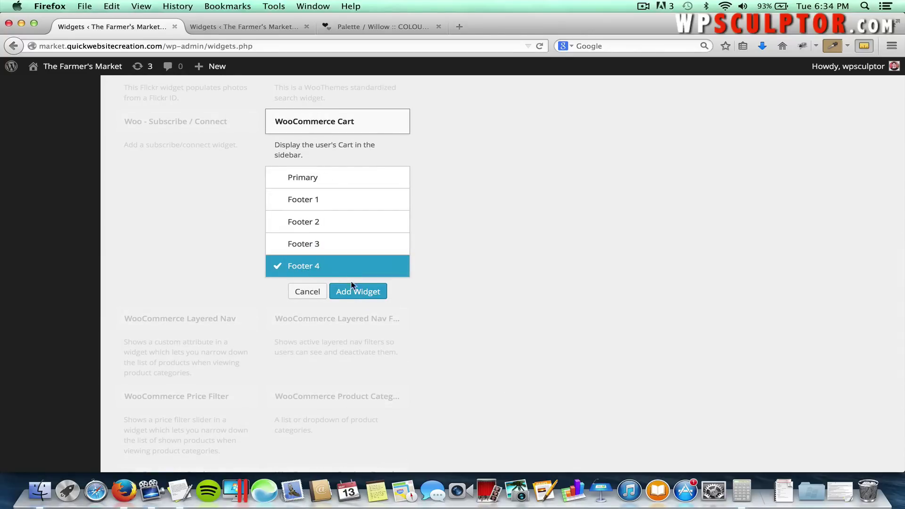
left_click(362, 292)
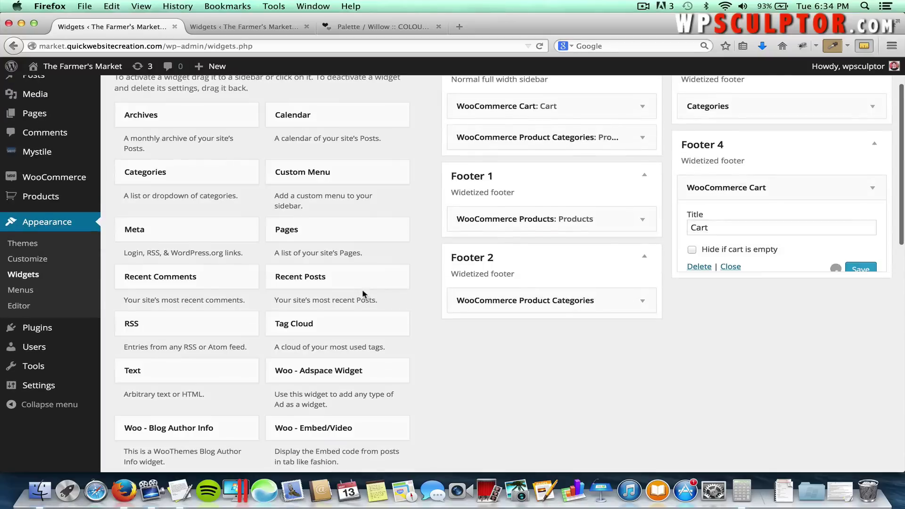
left_click(858, 270)
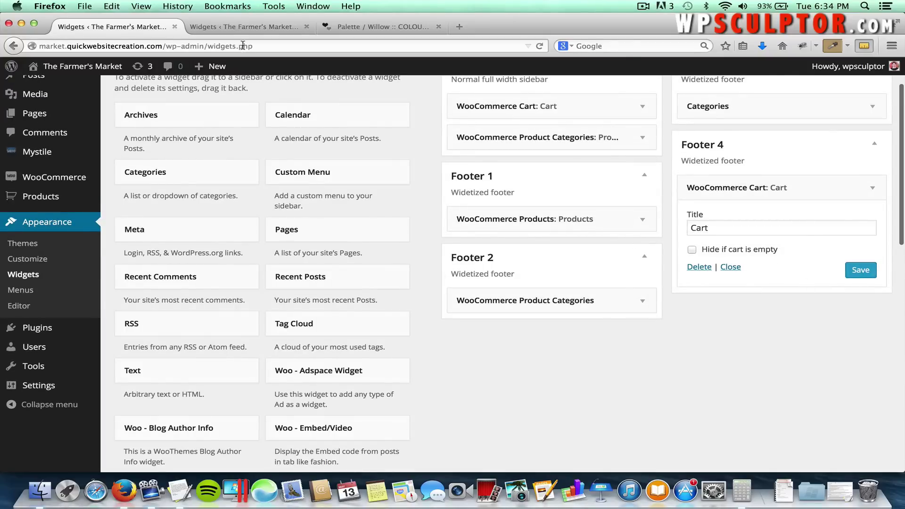
left_click(236, 27)
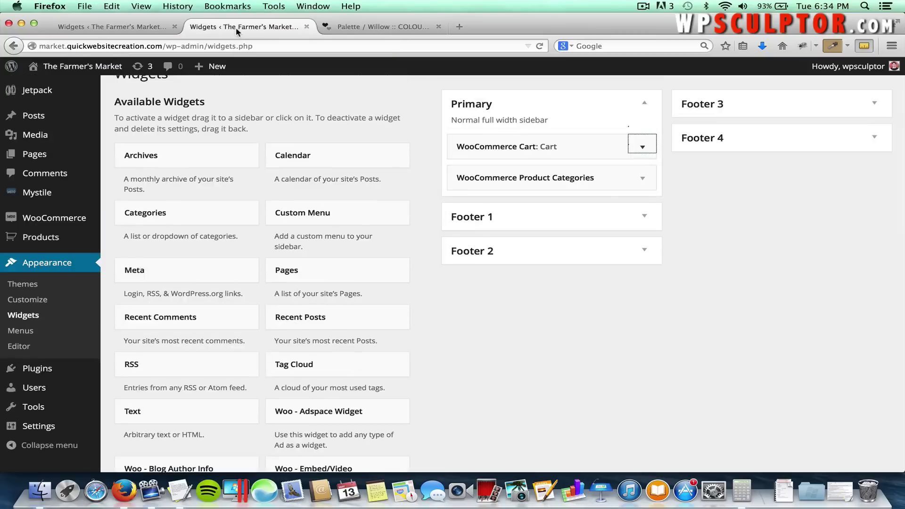
Check the footer widgets on the live storefront home page, then return to the Dashboard.
left_click(145, 26)
left_click(96, 66)
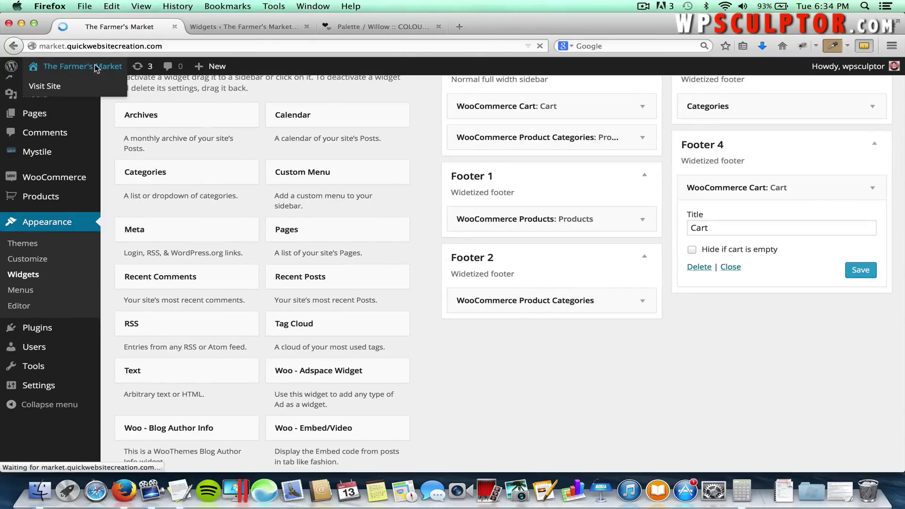
scroll(253, 188, "down", 5)
scroll(253, 187, "down", 10)
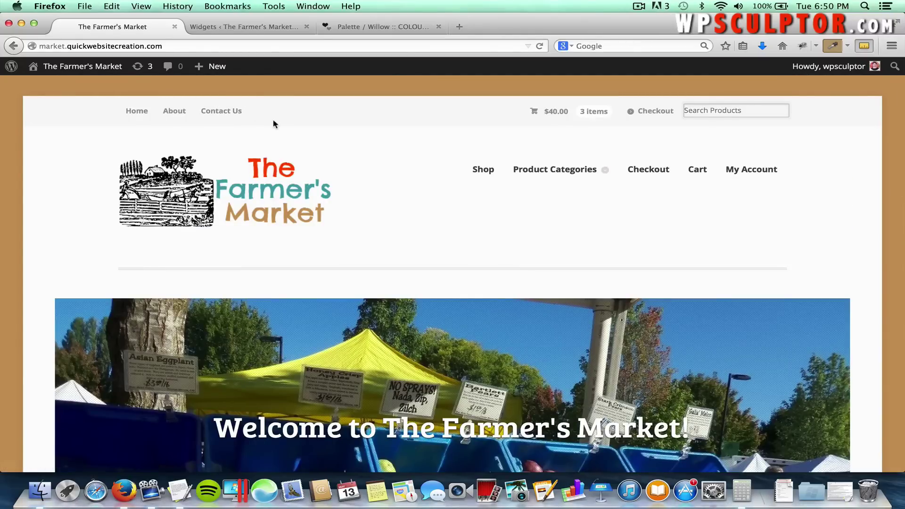
left_click(100, 70)
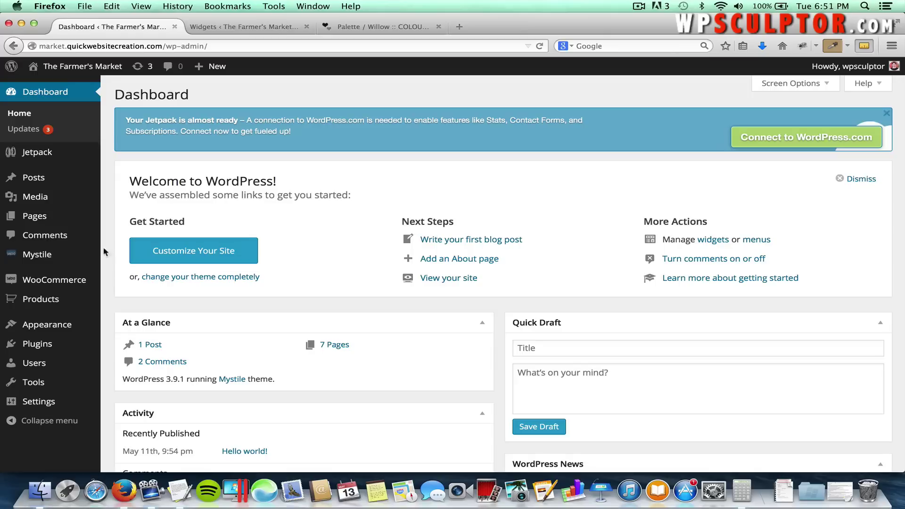
Create a new page titled 'Blog', assign the Blog template and publish it.
mouse_move(60, 221)
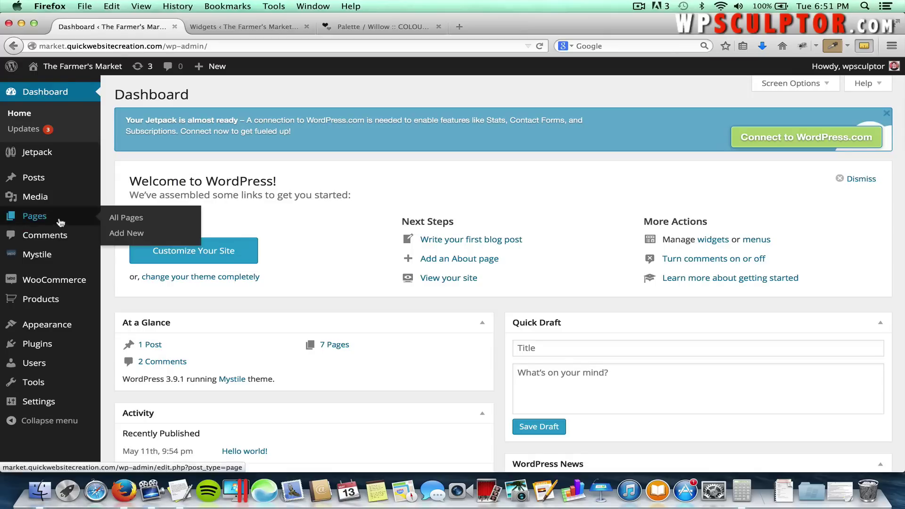
left_click(127, 234)
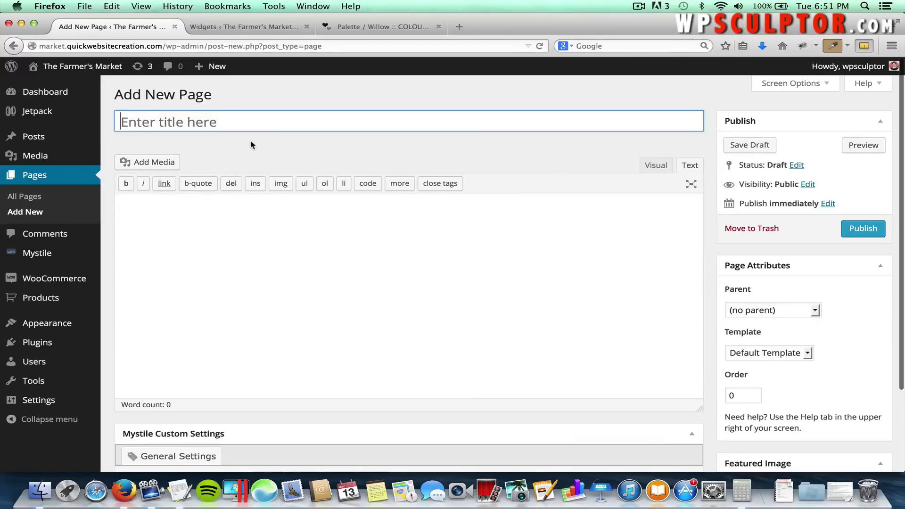
type("Blog")
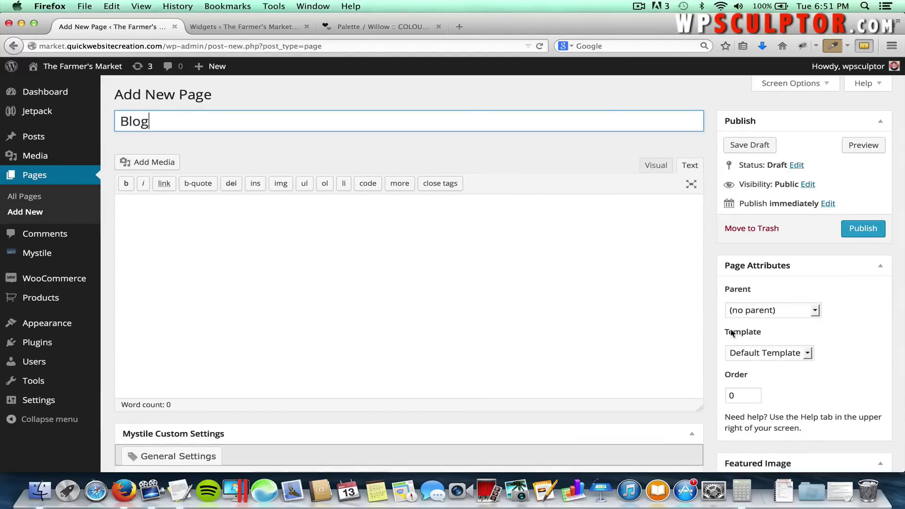
left_click(755, 352)
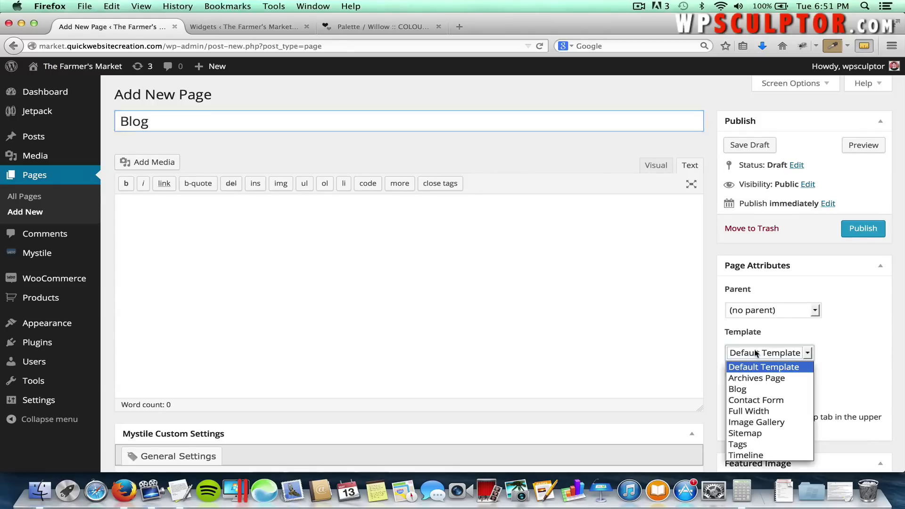
left_click(750, 390)
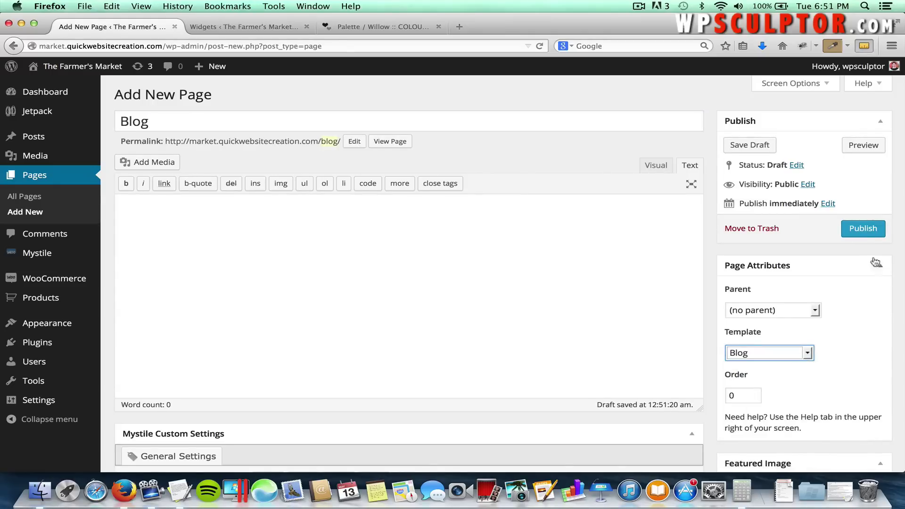
left_click(859, 233)
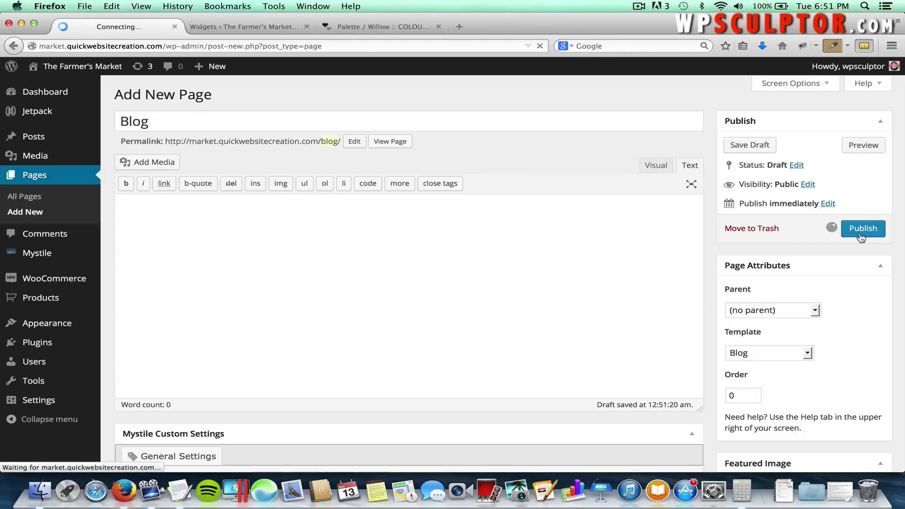
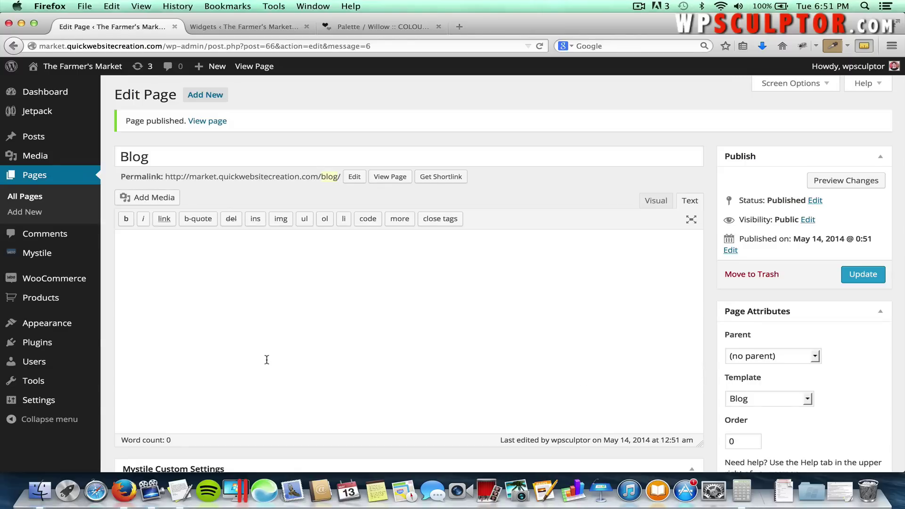
Open the Menus editor from the Appearance section of the admin sidebar.
mouse_move(72, 324)
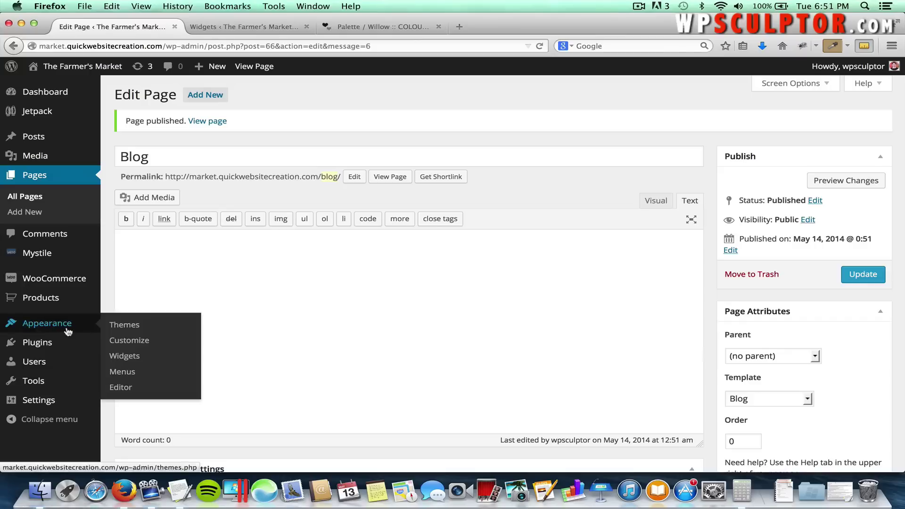
left_click(119, 373)
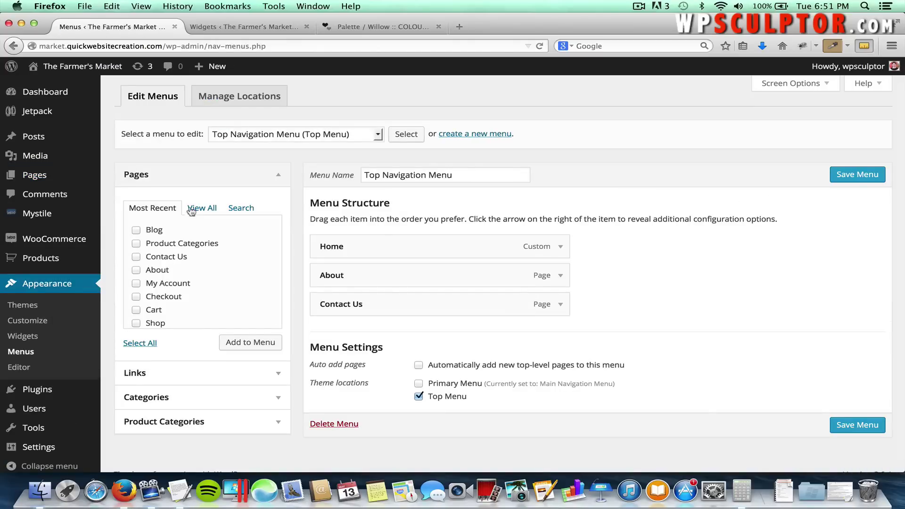
Add the Blog page to the Main Navigation Menu, save the menu, and visit the live site.
left_click(257, 140)
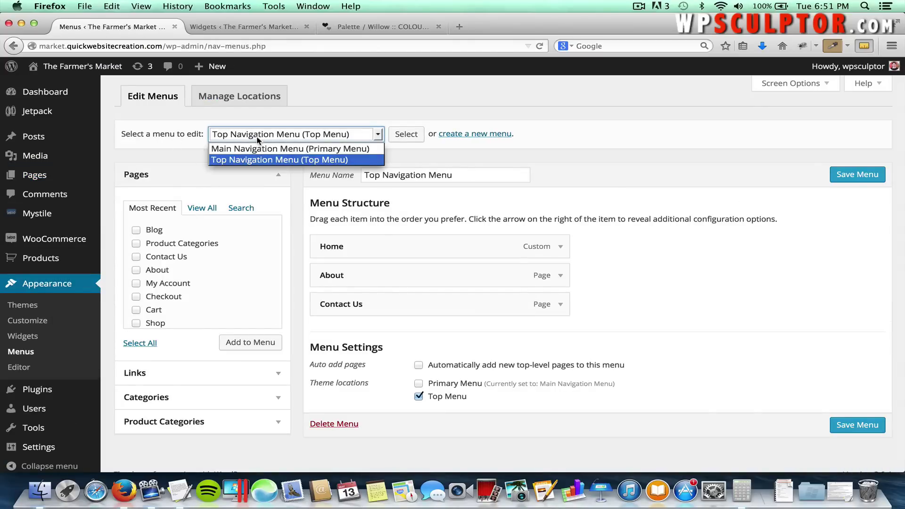
left_click(259, 148)
left_click(401, 134)
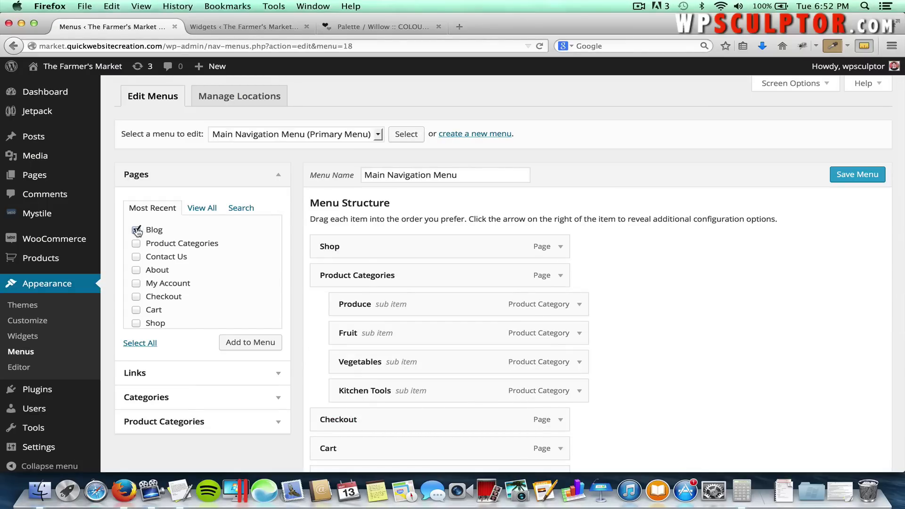
left_click(250, 343)
scroll(613, 354, "down", 5)
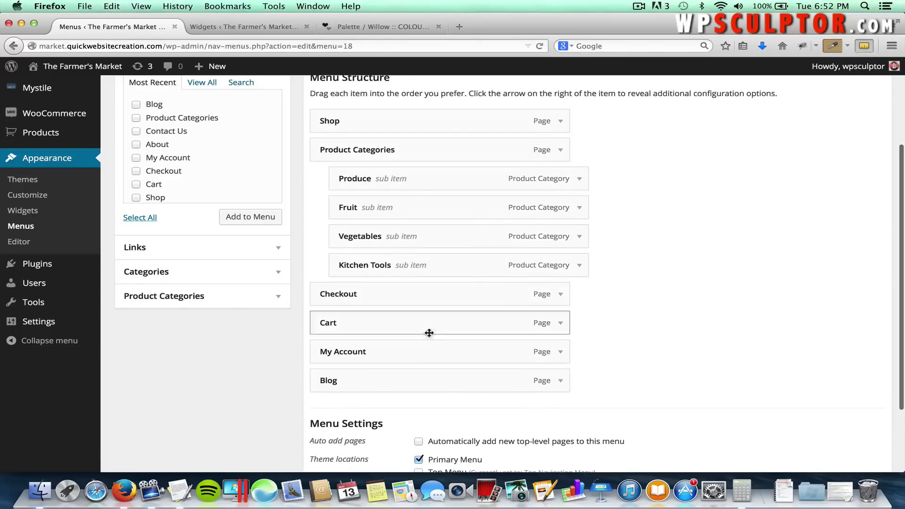
scroll(710, 316, "up", 5)
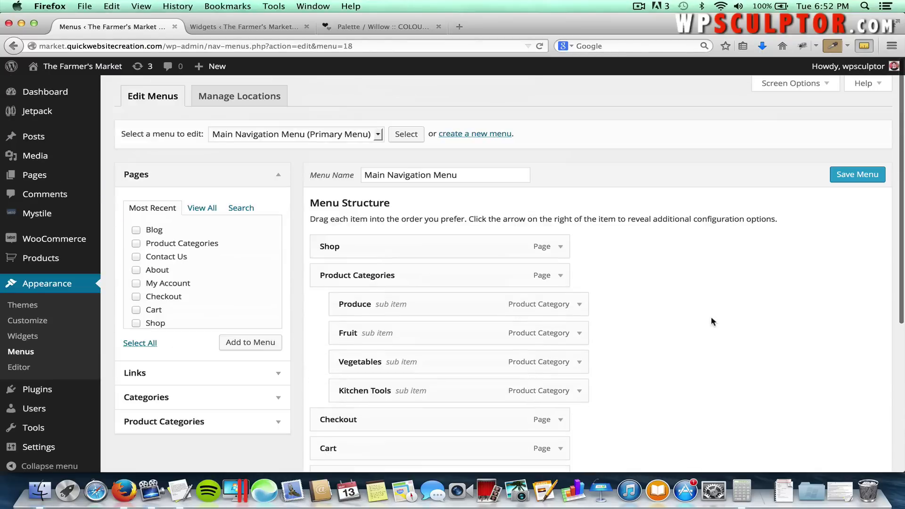
left_click(859, 181)
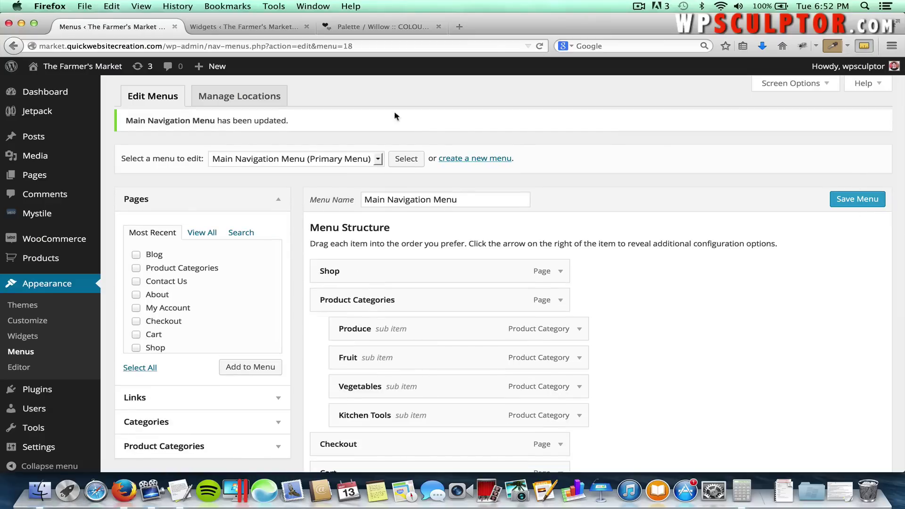
left_click(107, 68)
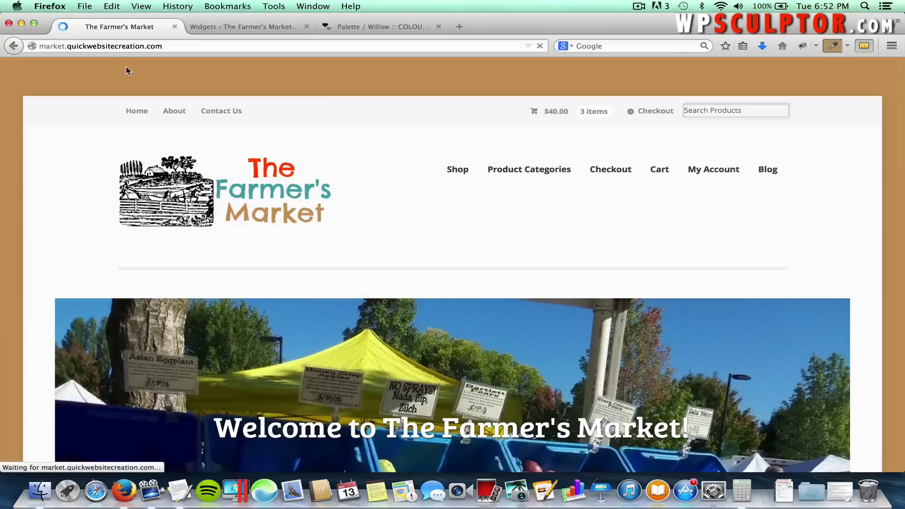
Confirm the live Blog page shows the Hello world! post, then return to the Dashboard.
left_click(764, 172)
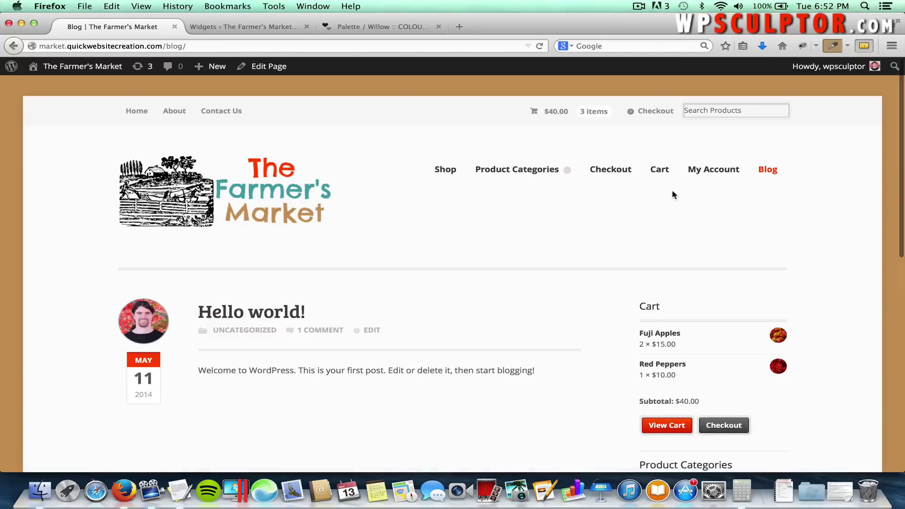
scroll(671, 190, "down", 2)
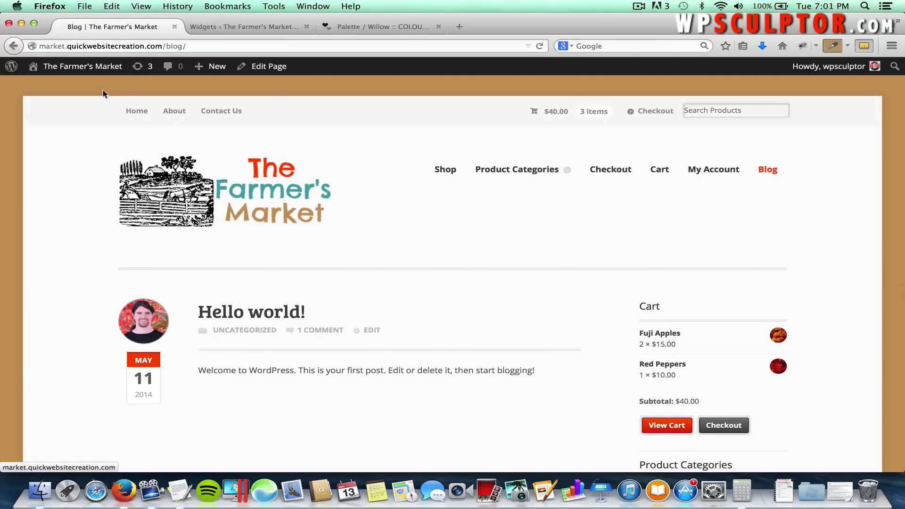
left_click(83, 69)
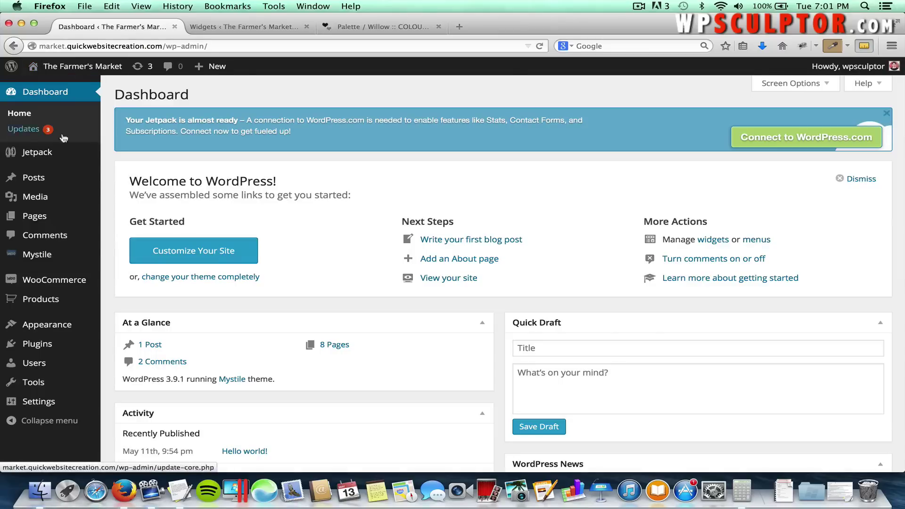
Create a new post titled 'Welcome to The Farmer's Market!' from the TextEdit draft, in Visual mode.
mouse_move(52, 179)
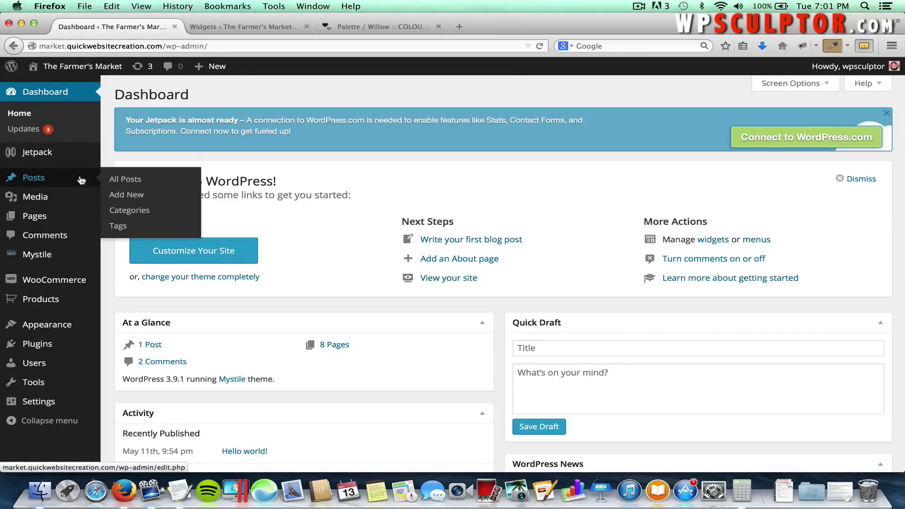
left_click(132, 196)
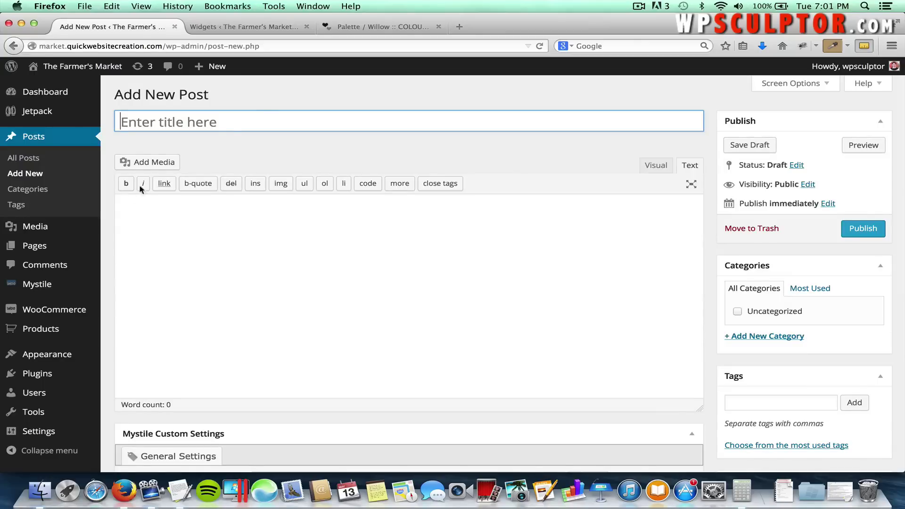
left_click(192, 123)
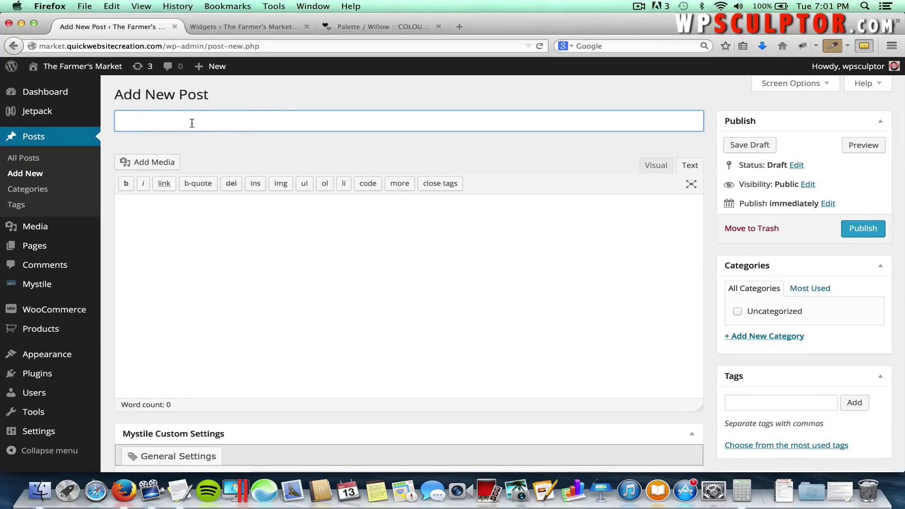
key("super+Tab")
key("super+Tab")
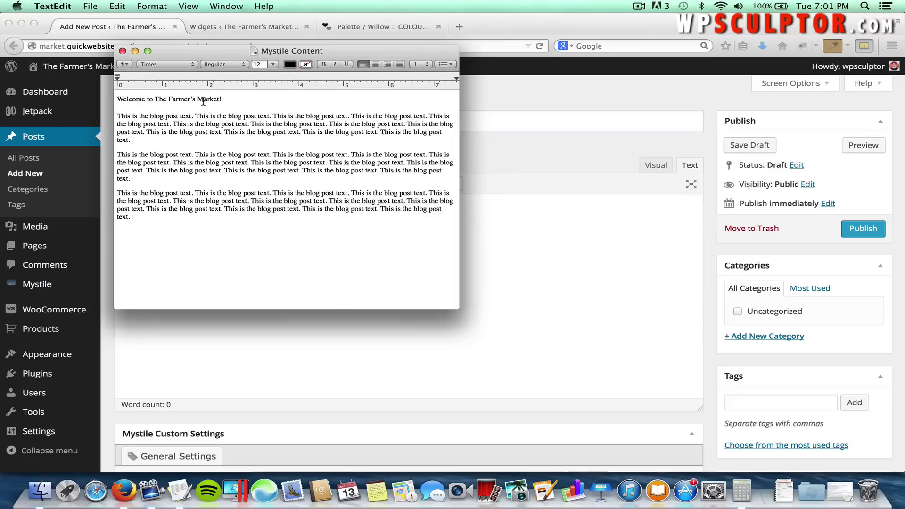
left_click_drag(221, 98, 119, 98)
key("super+c")
key("super+Tab")
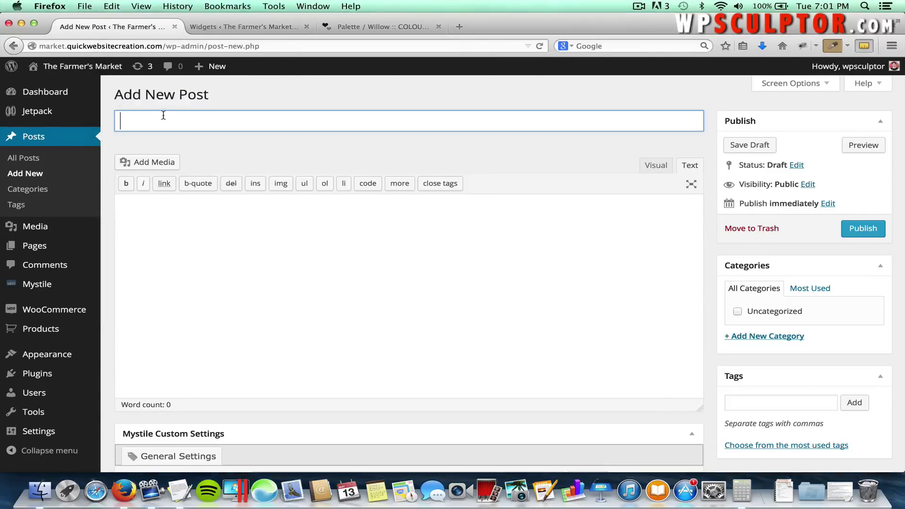
key("super+v")
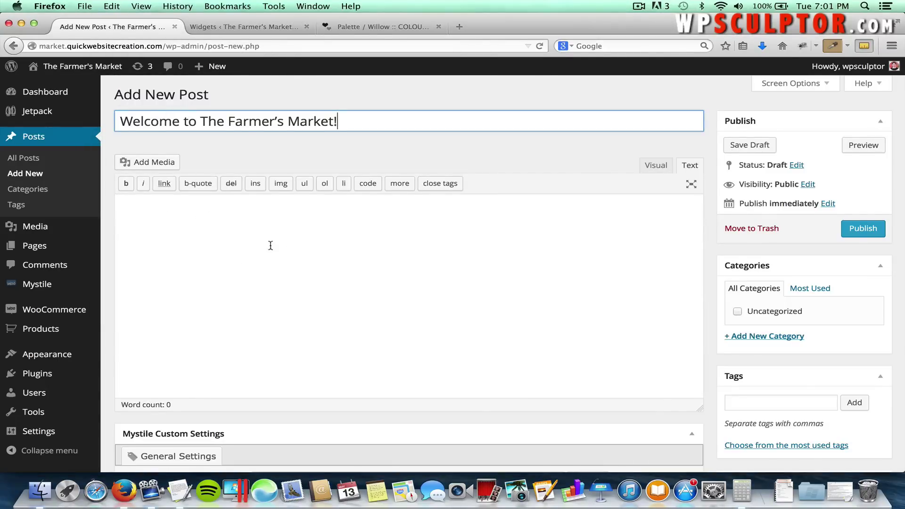
left_click(655, 167)
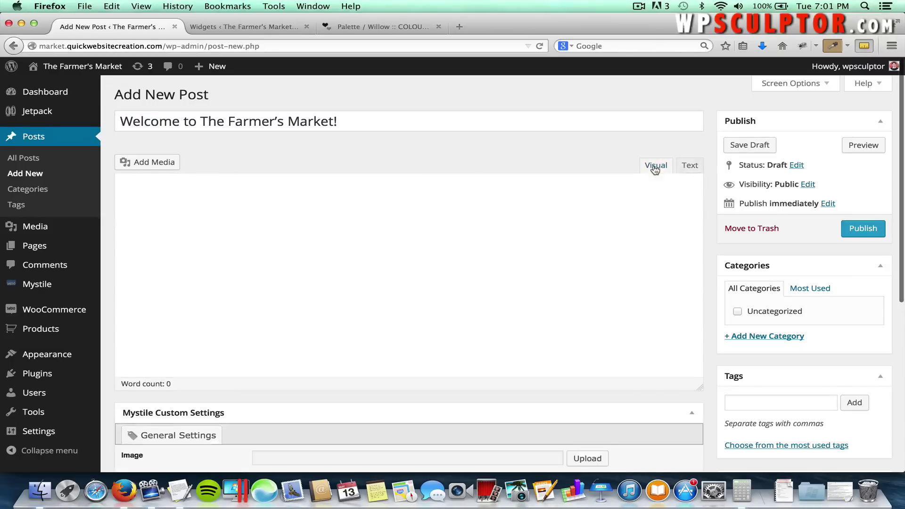
Paste the three body paragraphs from TextEdit into the post, separated by blank lines.
left_click(425, 265)
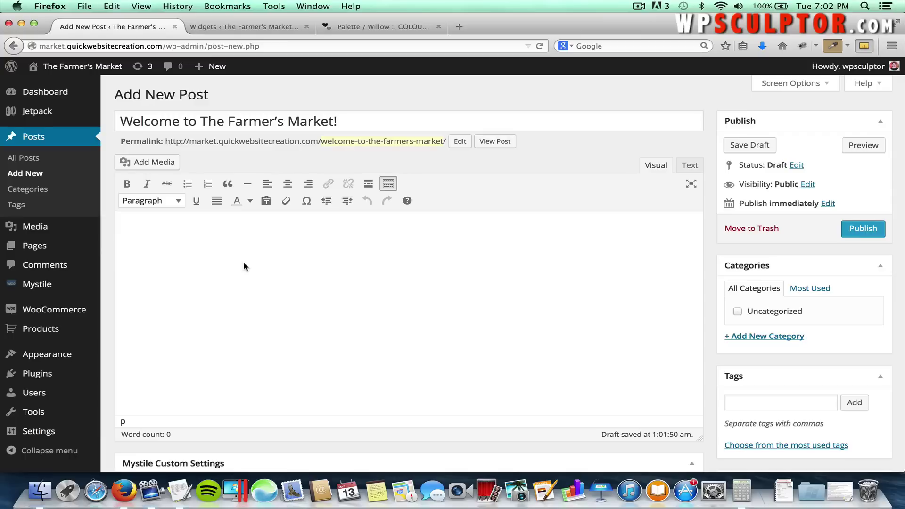
key("super+Tab")
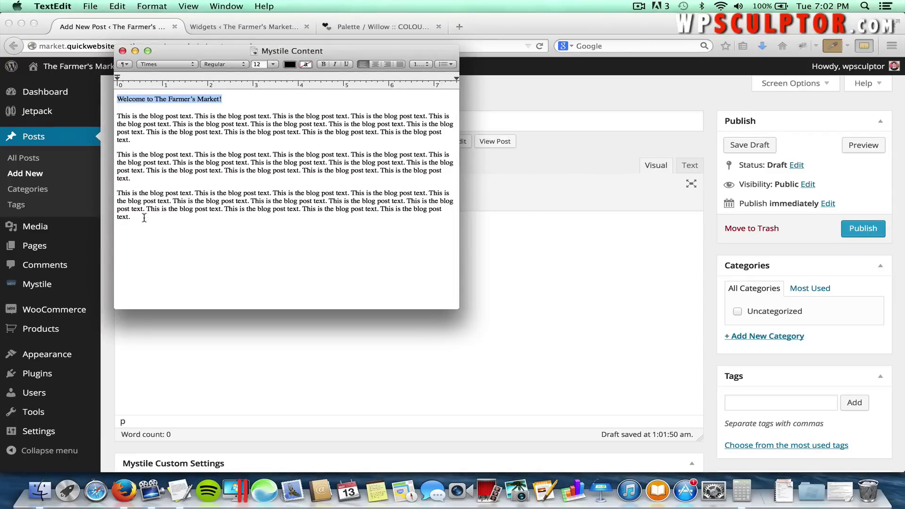
left_click_drag(144, 217, 113, 116)
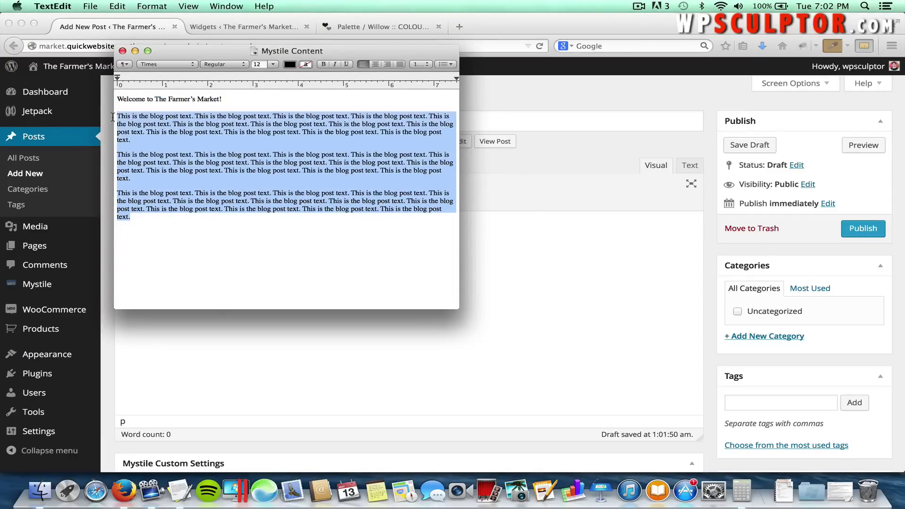
key("super+c")
key("super+Tab")
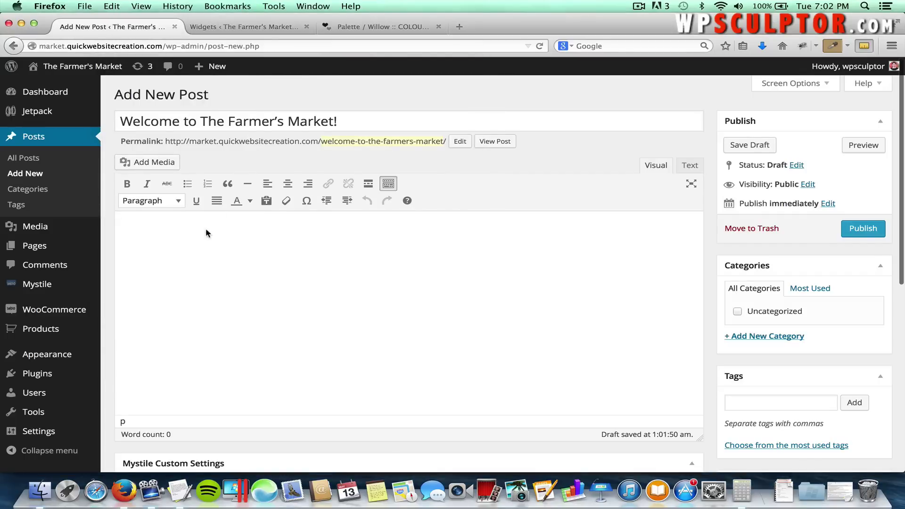
key("super+v")
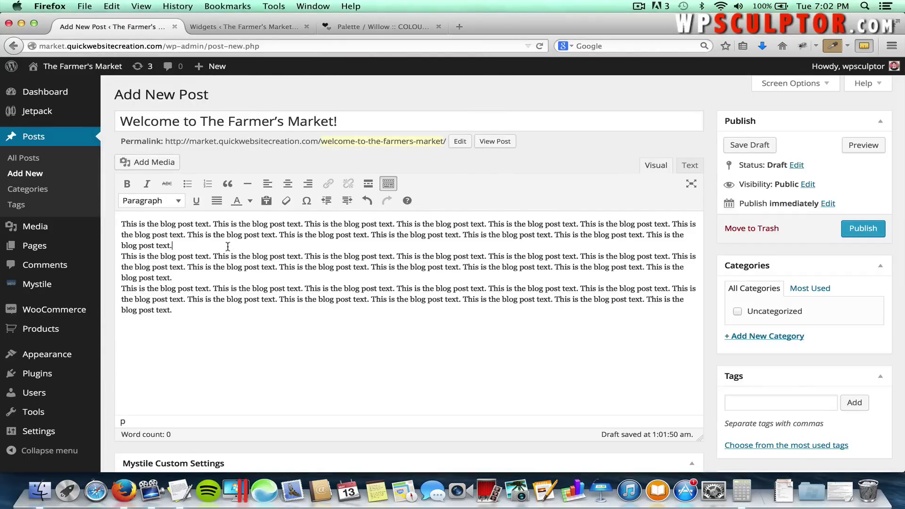
key("Return")
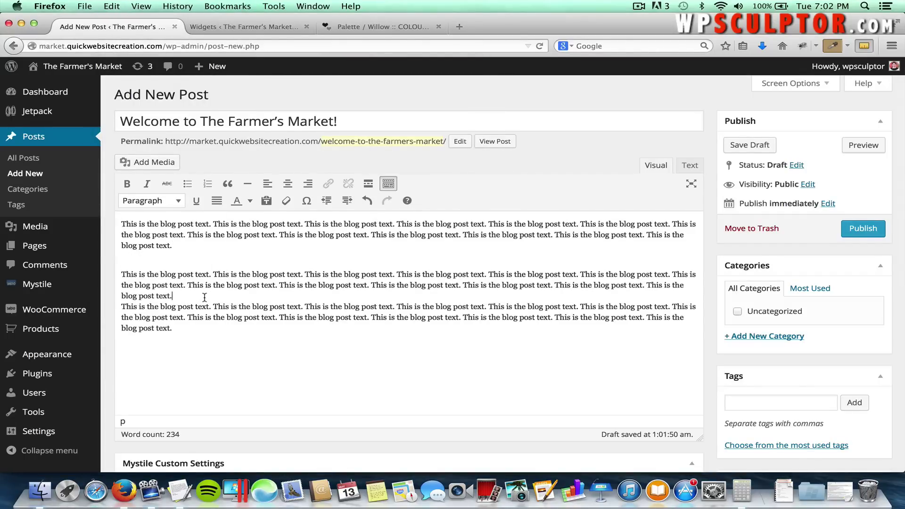
key("Return")
scroll(222, 337, "down", 3)
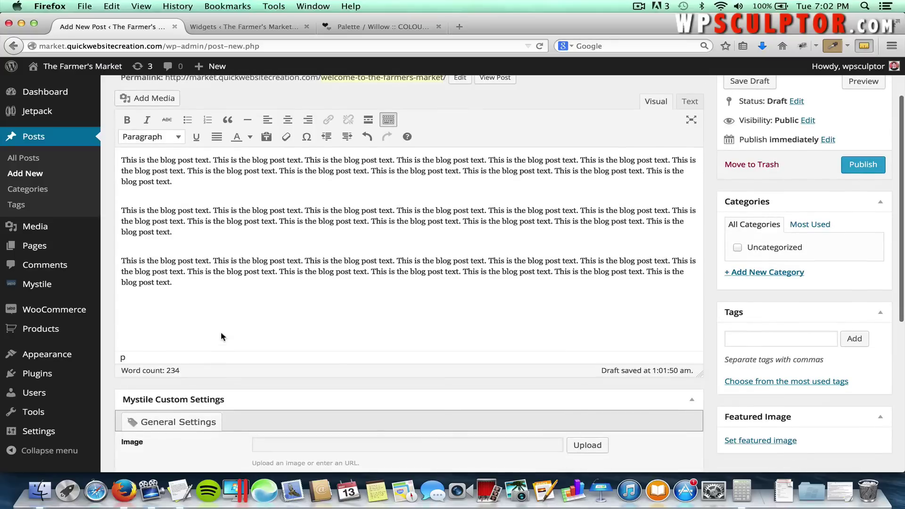
scroll(221, 336, "down", 10)
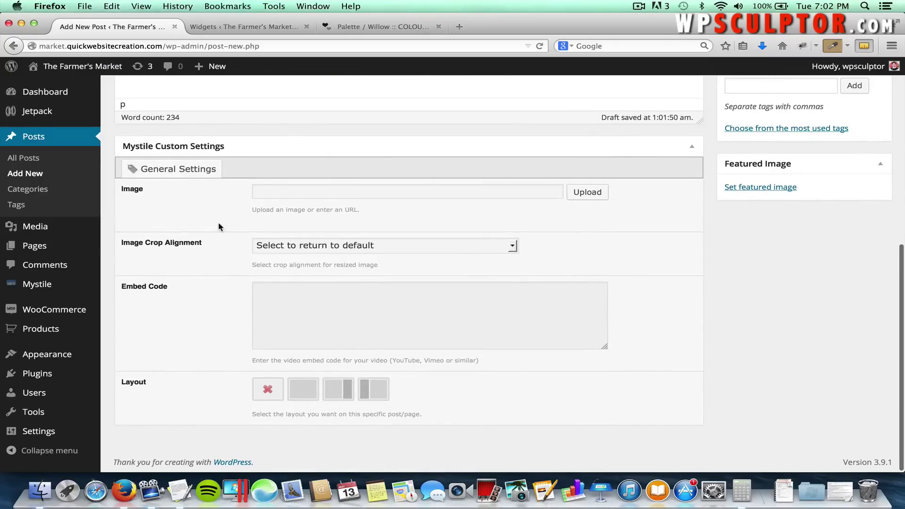
scroll(217, 221, "up", 12)
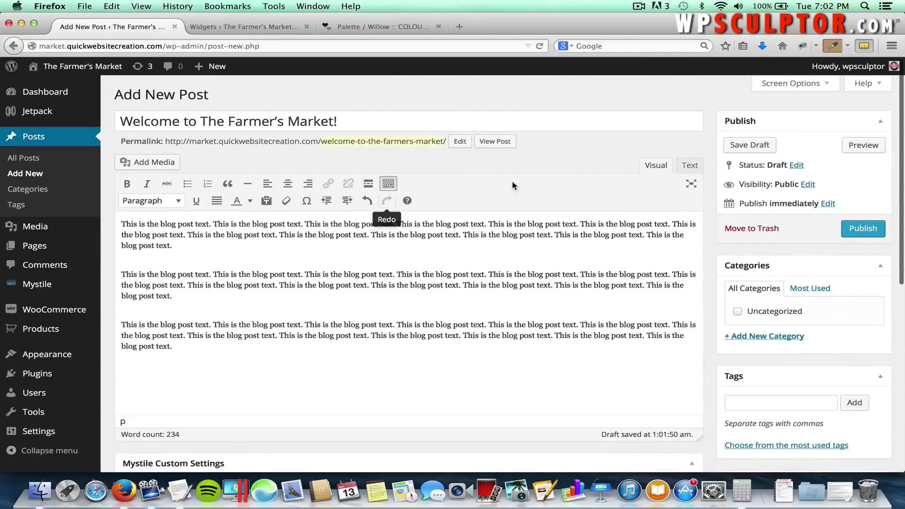
Turn on the Excerpt box in Screen Options.
left_click(771, 86)
left_click(771, 88)
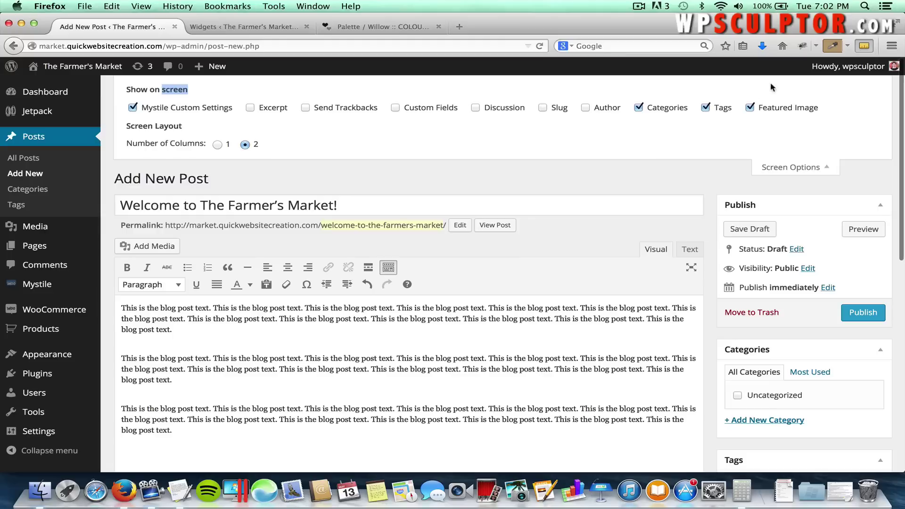
left_click(251, 110)
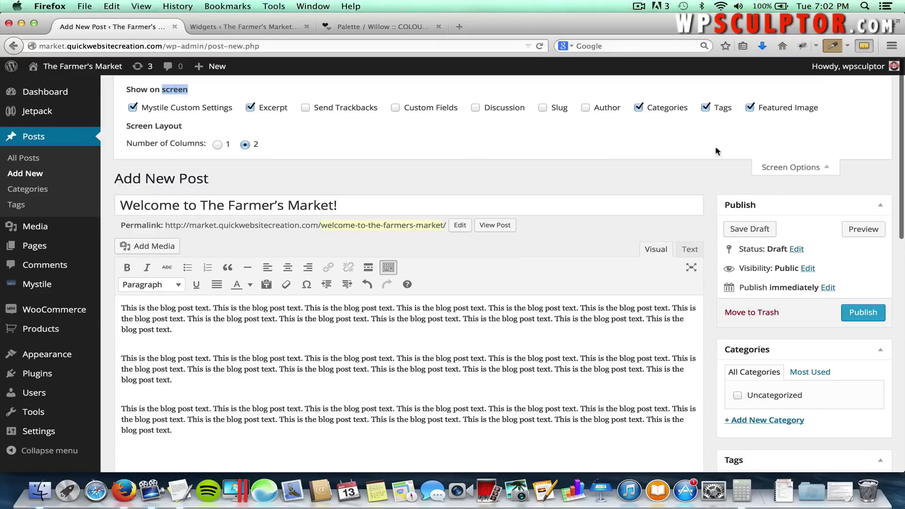
left_click(796, 168)
scroll(494, 323, "down", 5)
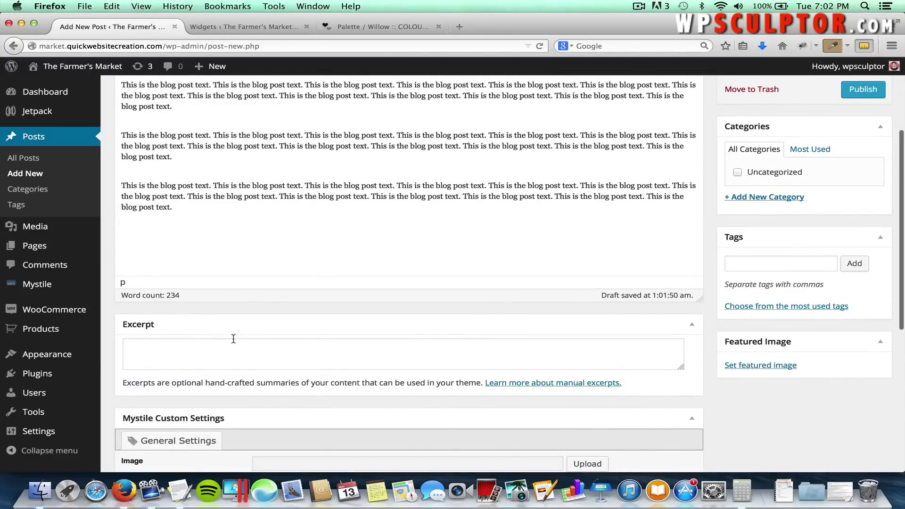
scroll(254, 238, "up", 3)
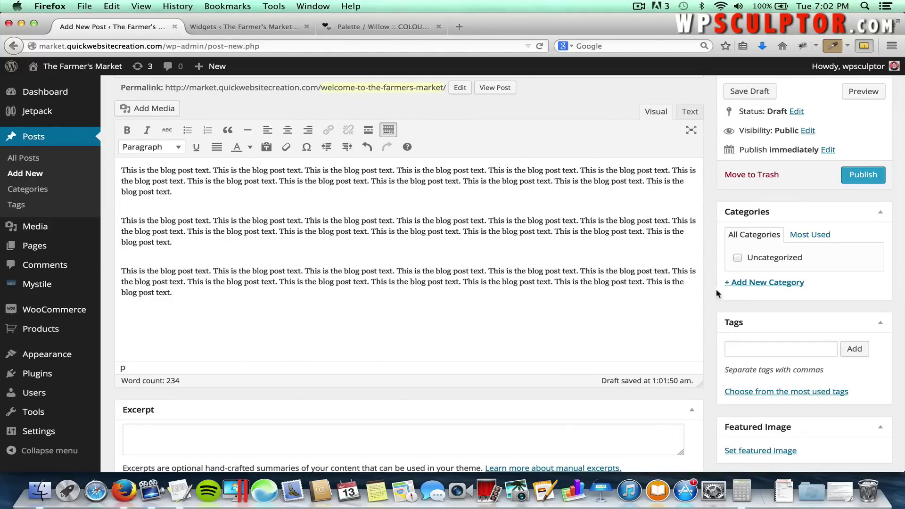
File the post under a new News category.
left_click(765, 284)
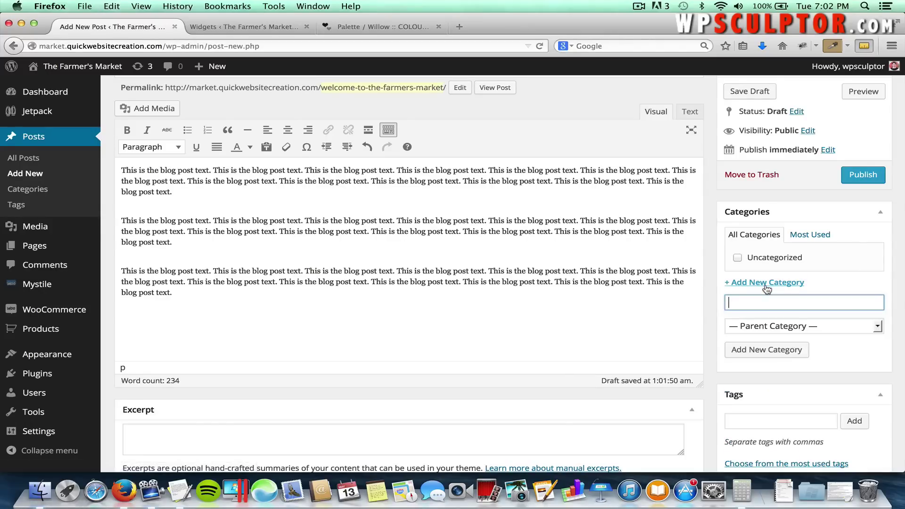
type("News")
left_click(744, 351)
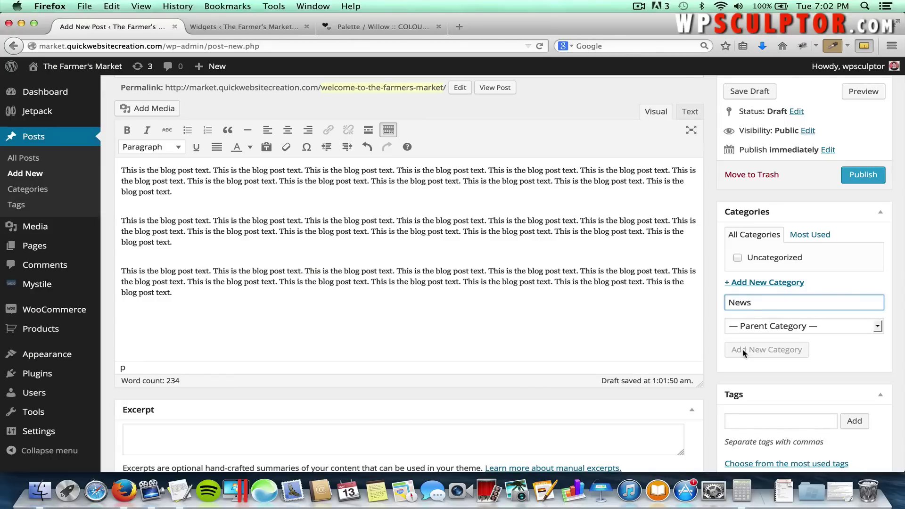
scroll(743, 349, "down", 5)
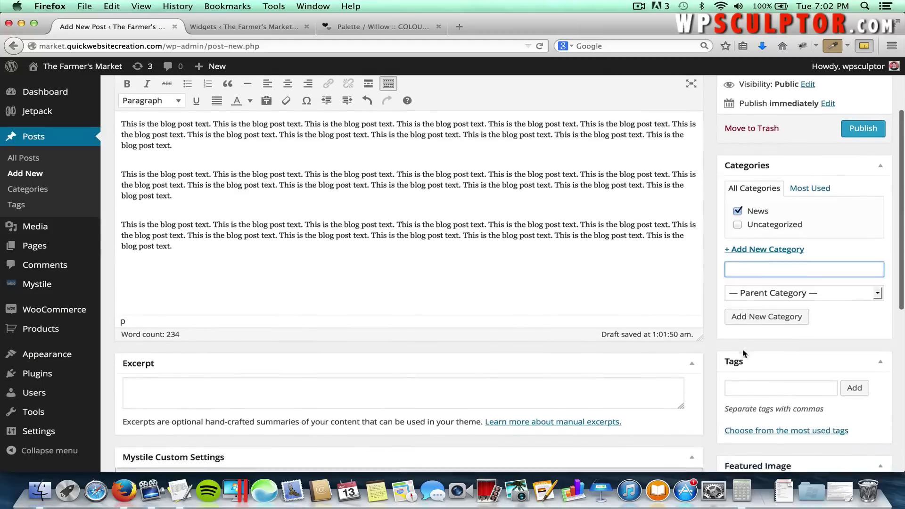
scroll(742, 350, "down", 3)
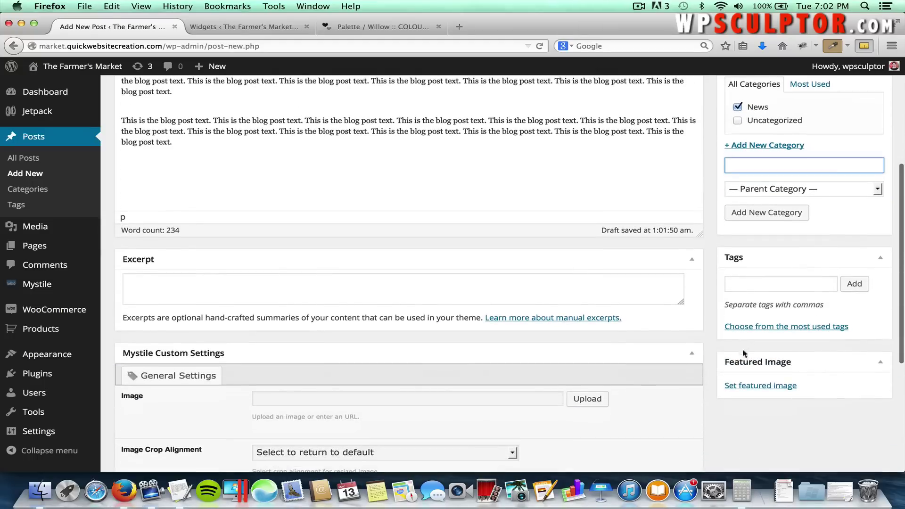
Upload Blog Post Image.jpg as the featured image and publish the post.
left_click(764, 389)
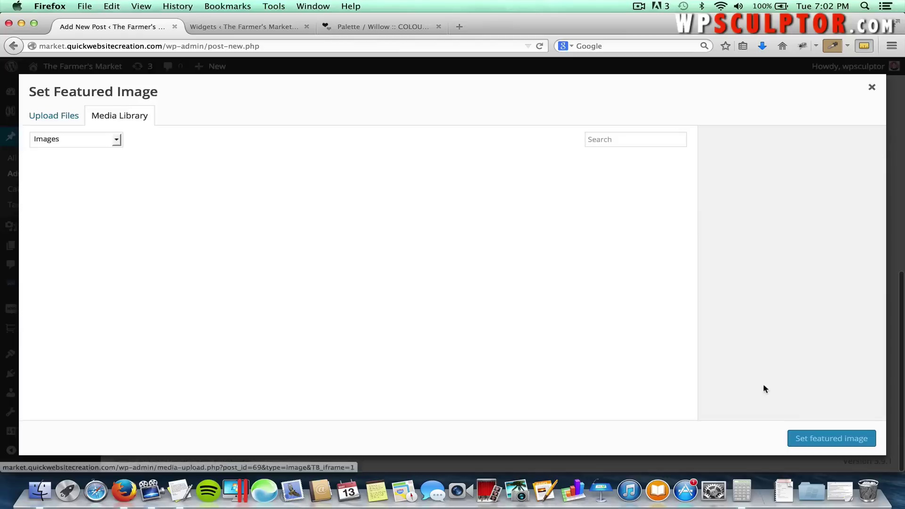
left_click(51, 116)
left_click(443, 283)
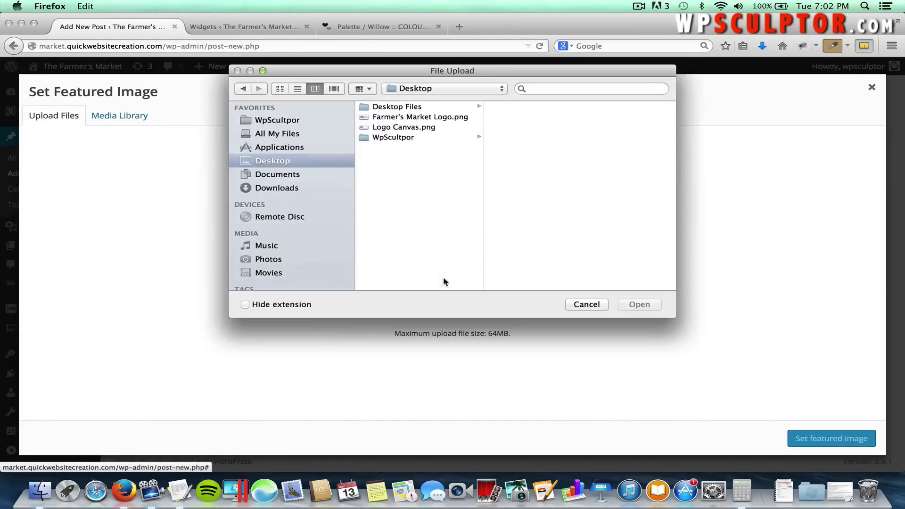
left_click(392, 137)
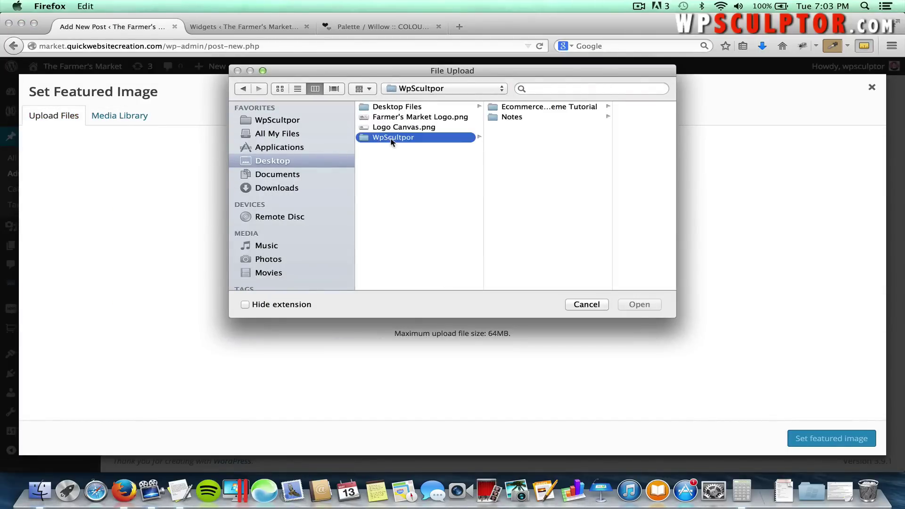
left_click(536, 106)
left_click(589, 167)
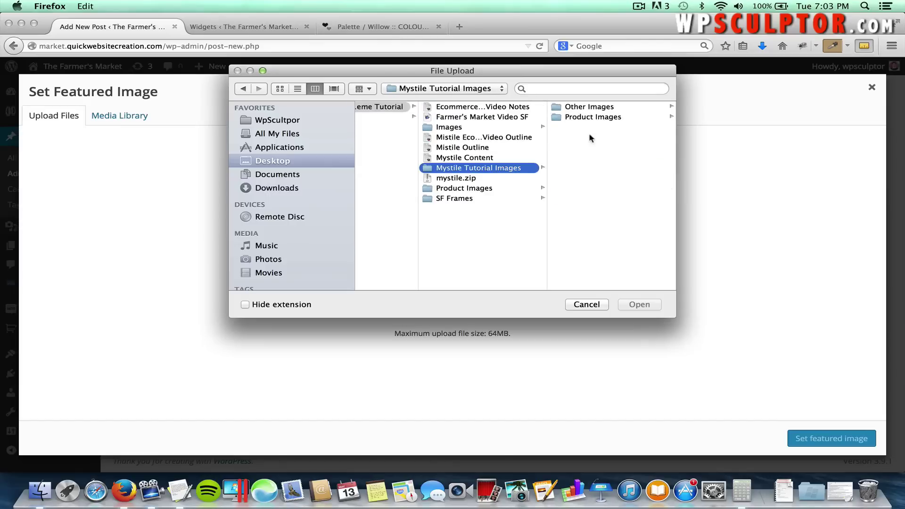
left_click(590, 106)
left_click(590, 108)
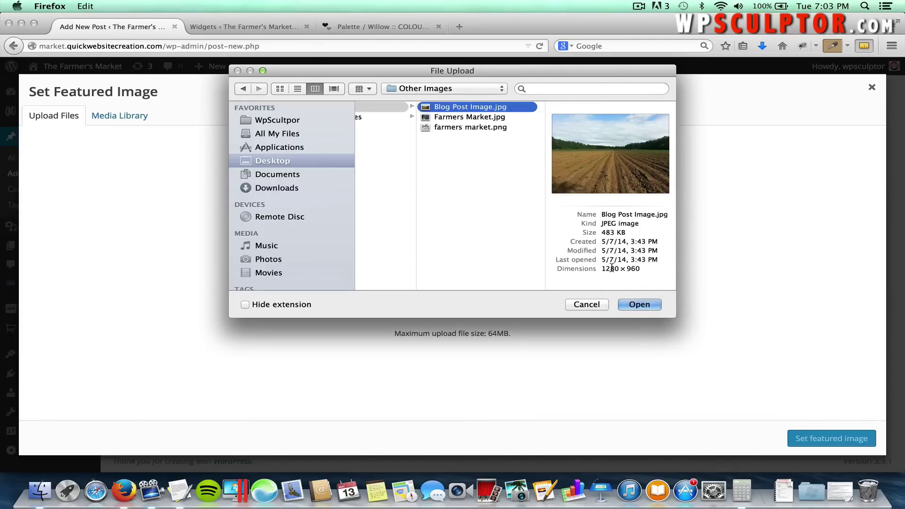
left_click(635, 304)
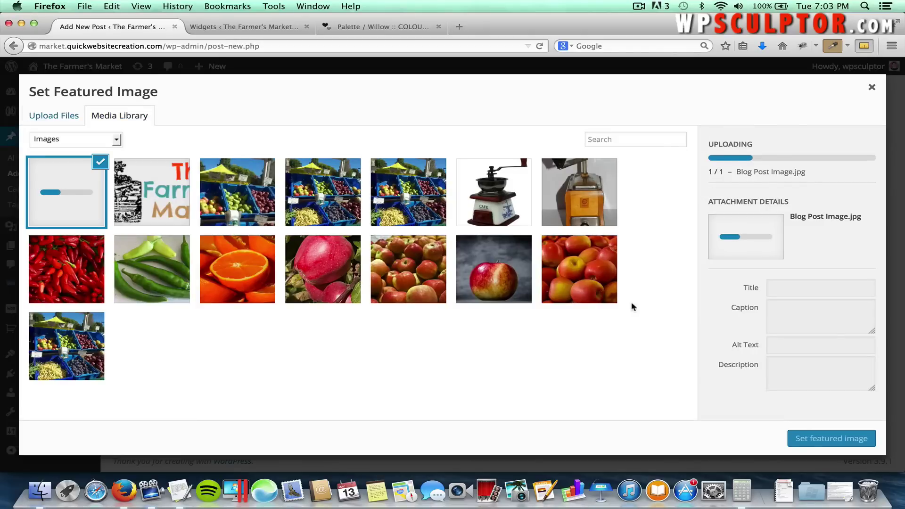
left_click(816, 435)
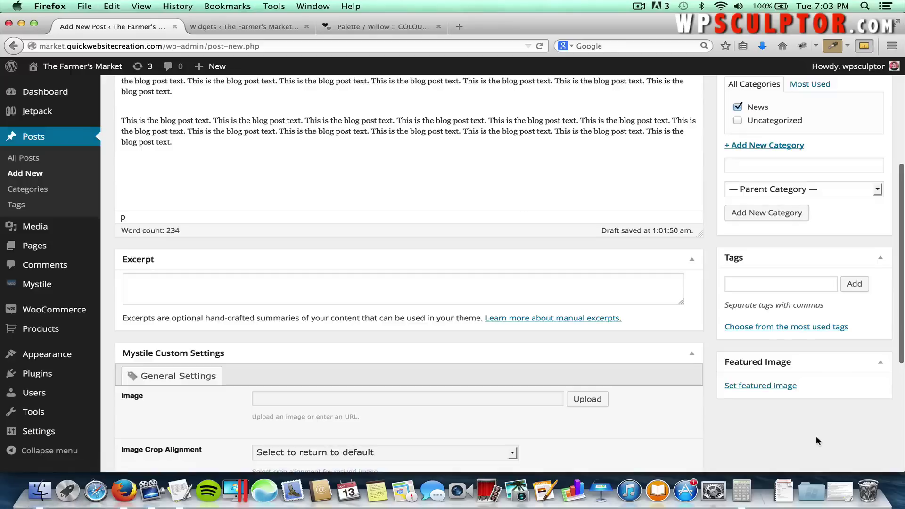
scroll(714, 380, "up", 5)
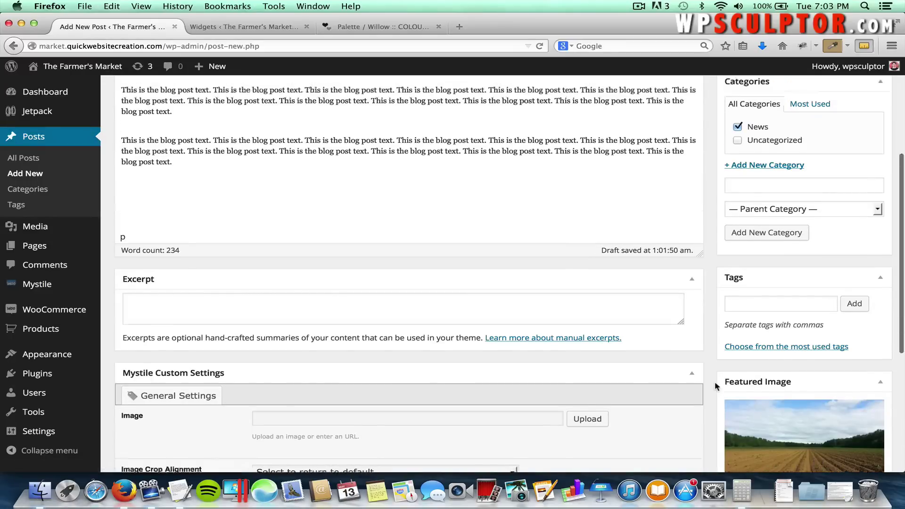
left_click(861, 228)
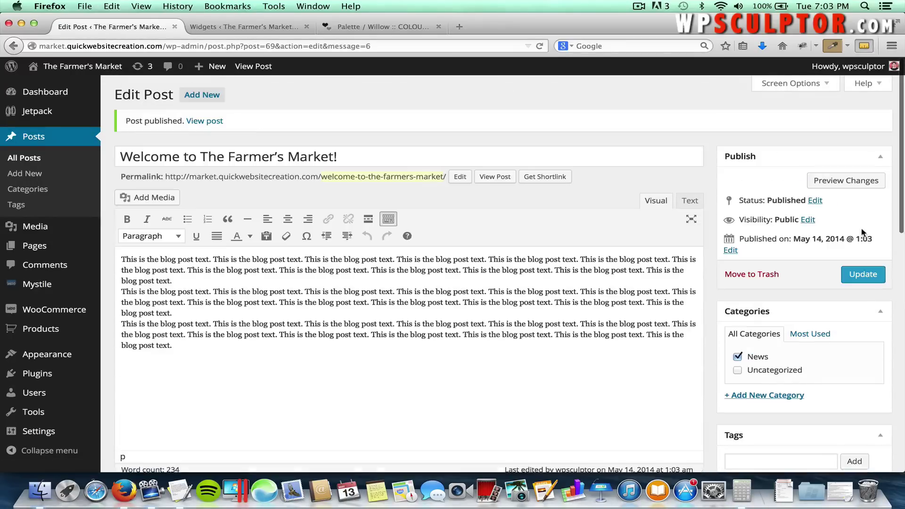
left_click(74, 67)
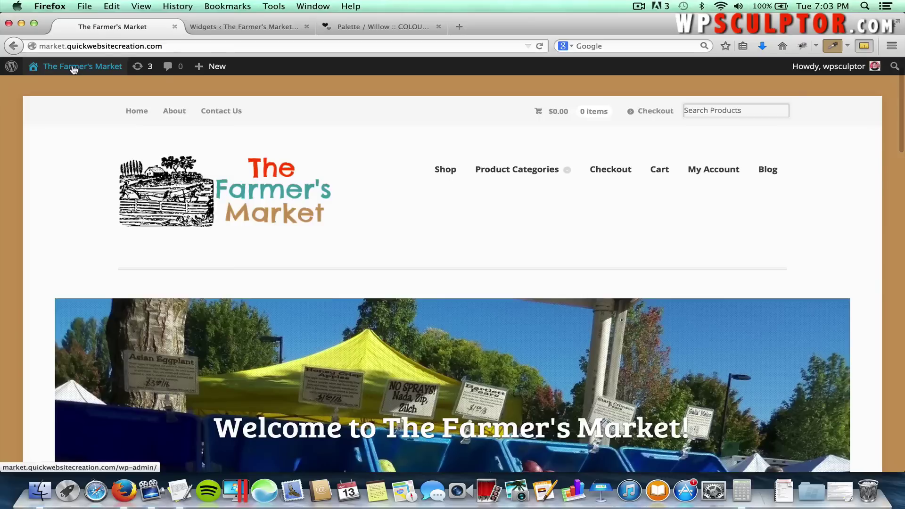
left_click(768, 174)
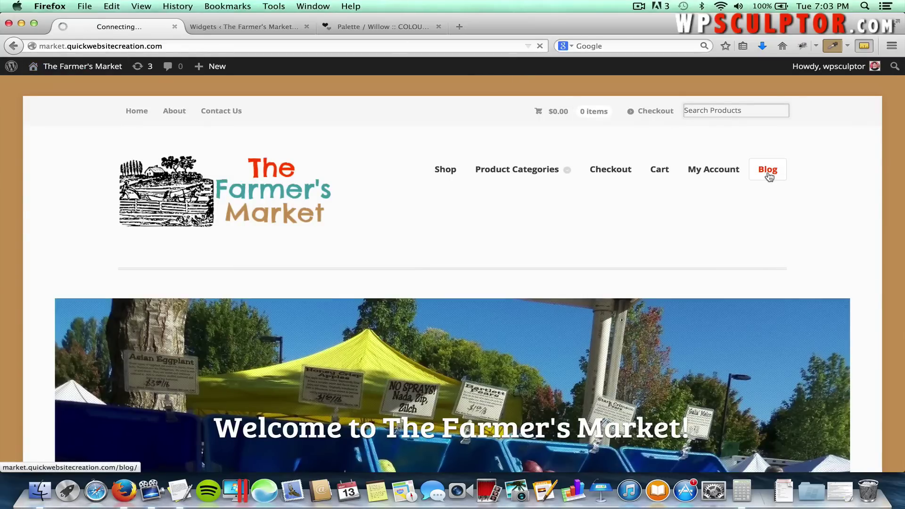
scroll(475, 271, "down", 4)
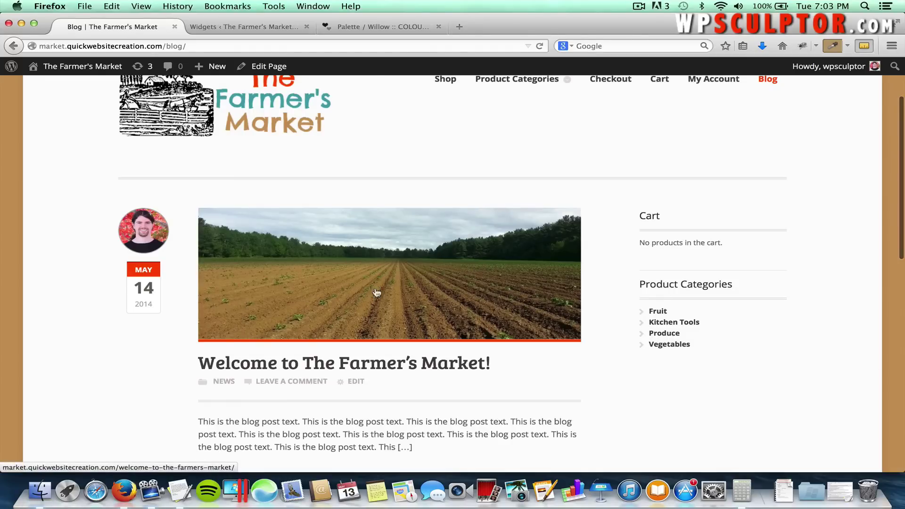
scroll(465, 356, "down", 5)
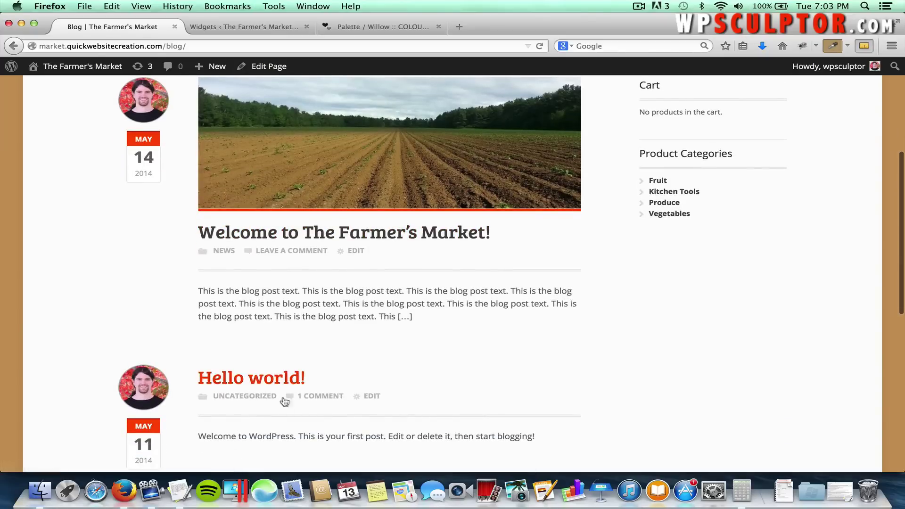
scroll(485, 285, "up", 4)
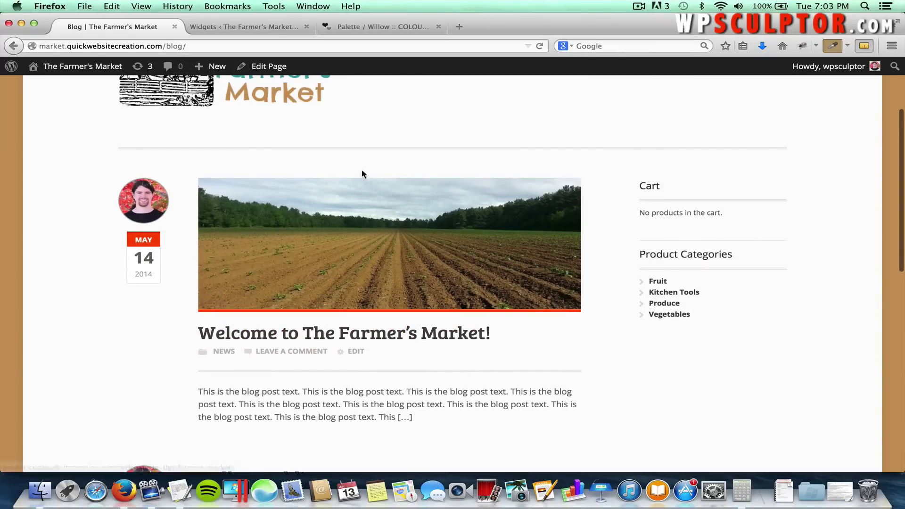
left_click(390, 340)
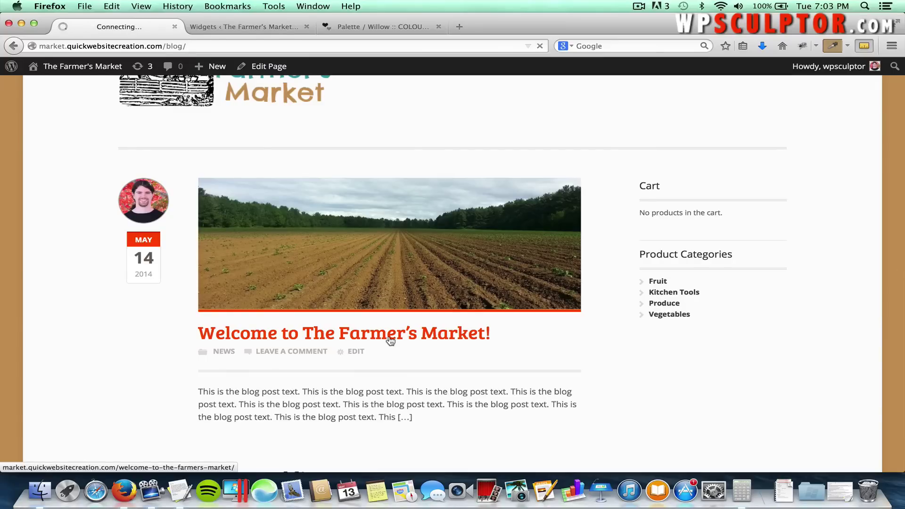
scroll(390, 340, "down", 1)
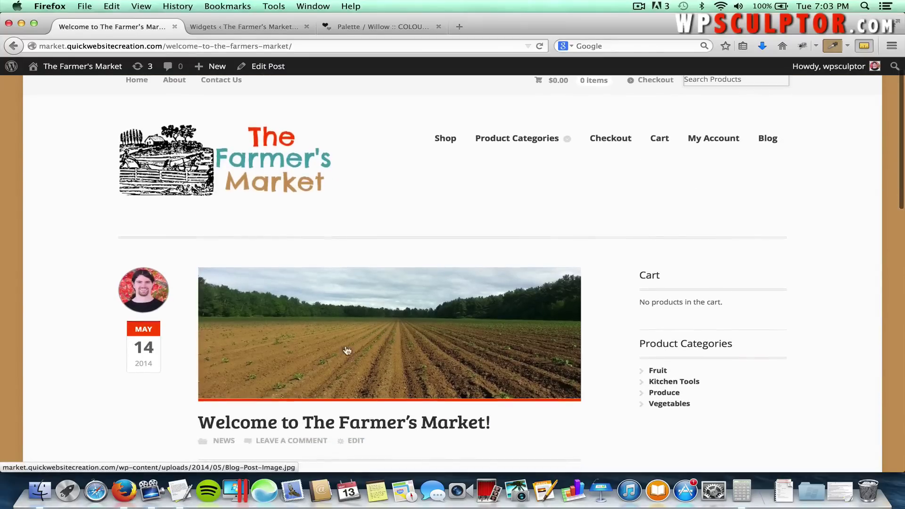
scroll(411, 343, "down", 5)
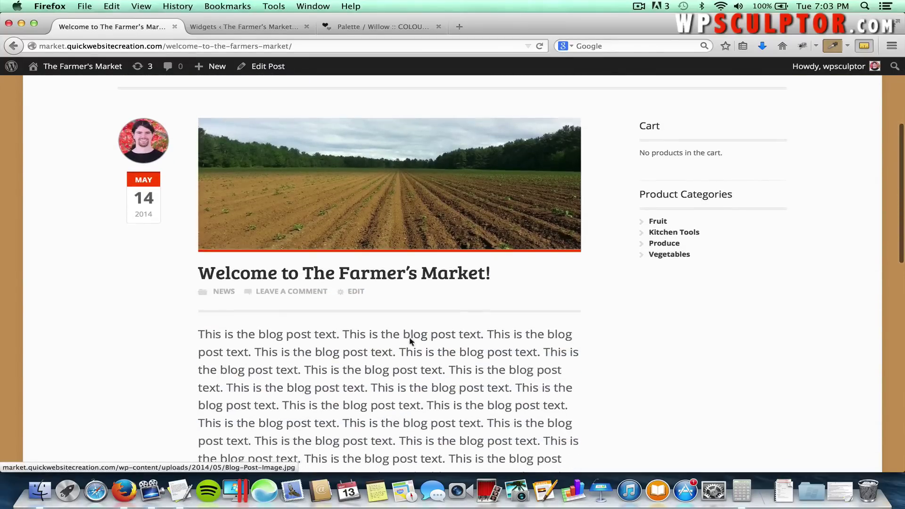
scroll(430, 343, "down", 6)
scroll(429, 344, "down", 3)
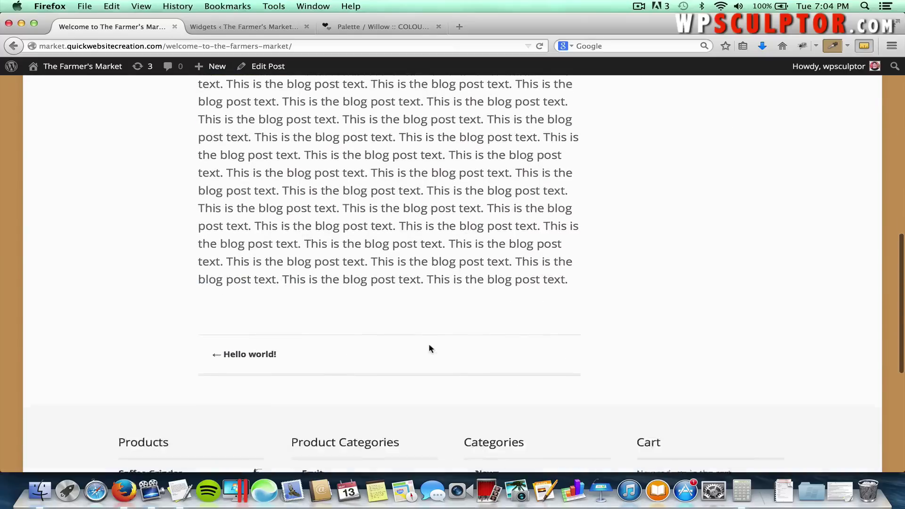
scroll(429, 344, "up", 5)
scroll(429, 344, "down", 1)
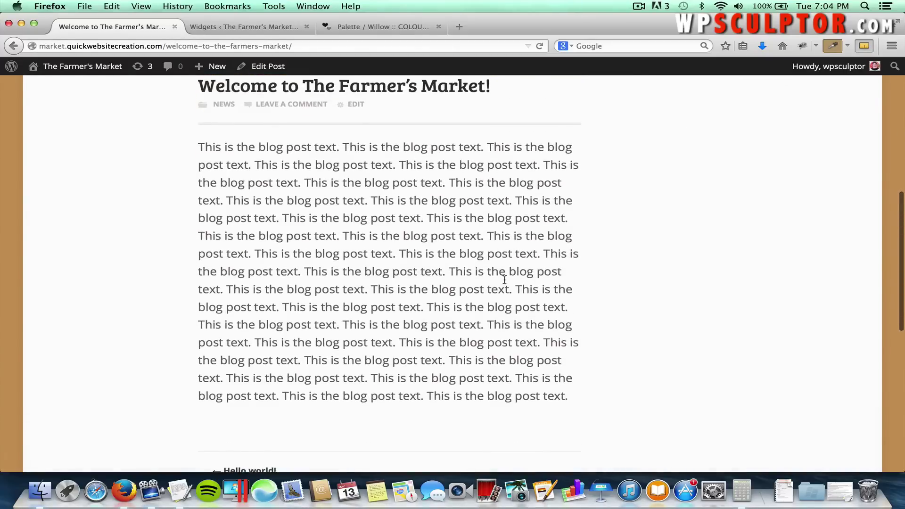
scroll(428, 277, "up", 2)
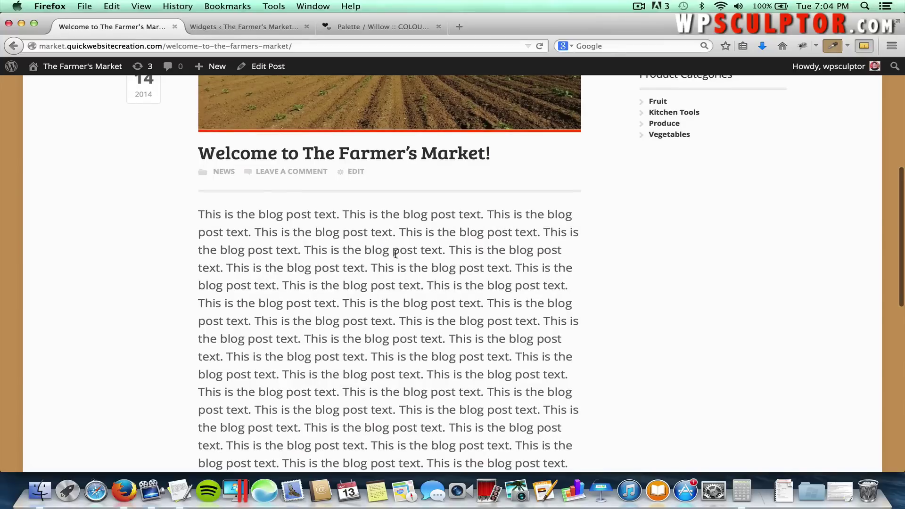
left_click(264, 68)
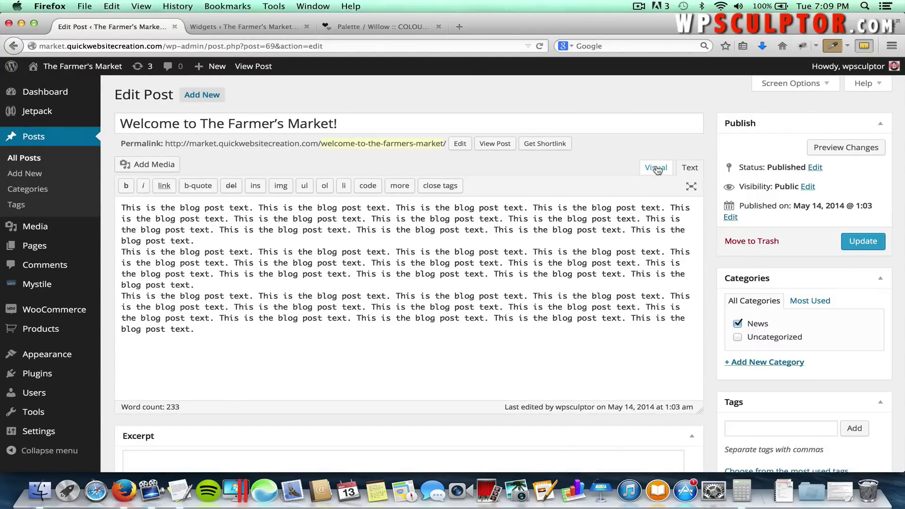
Replace the post body with three pasted paragraphs of blog text and update the post.
left_click(656, 170)
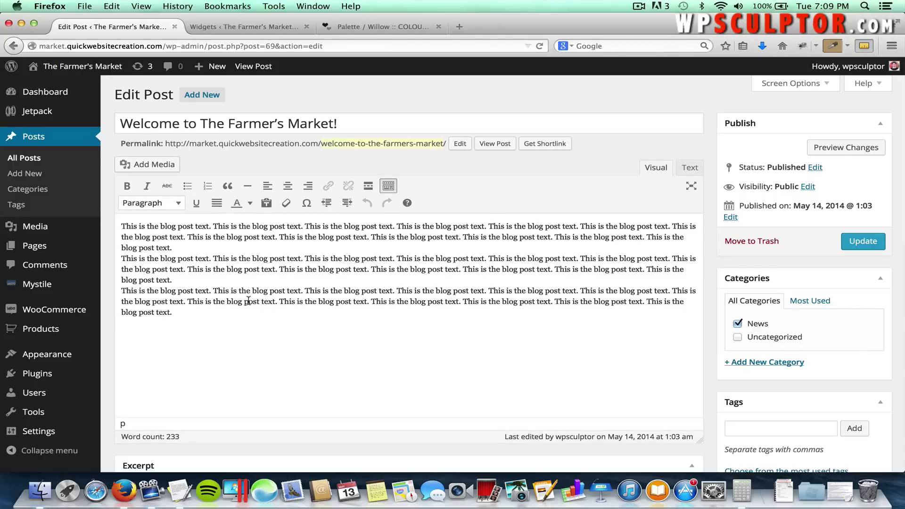
left_click_drag(211, 312, 99, 231)
key("BackSpace")
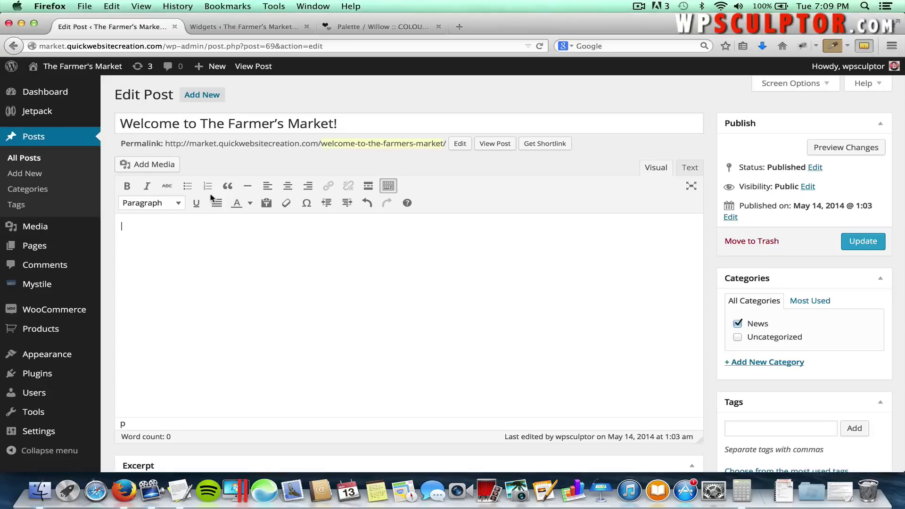
key("super+Tab")
key("super+Tab")
left_click(168, 143)
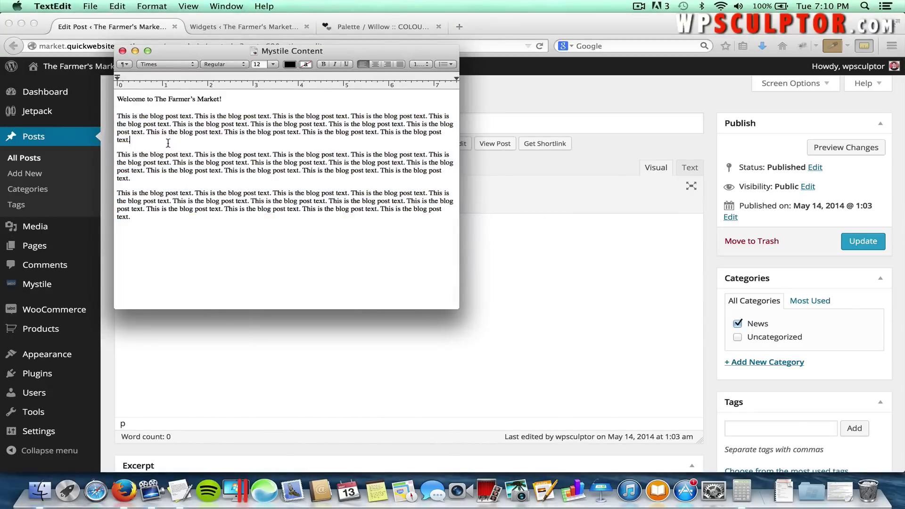
left_click_drag(136, 140, 114, 116)
key("super+c")
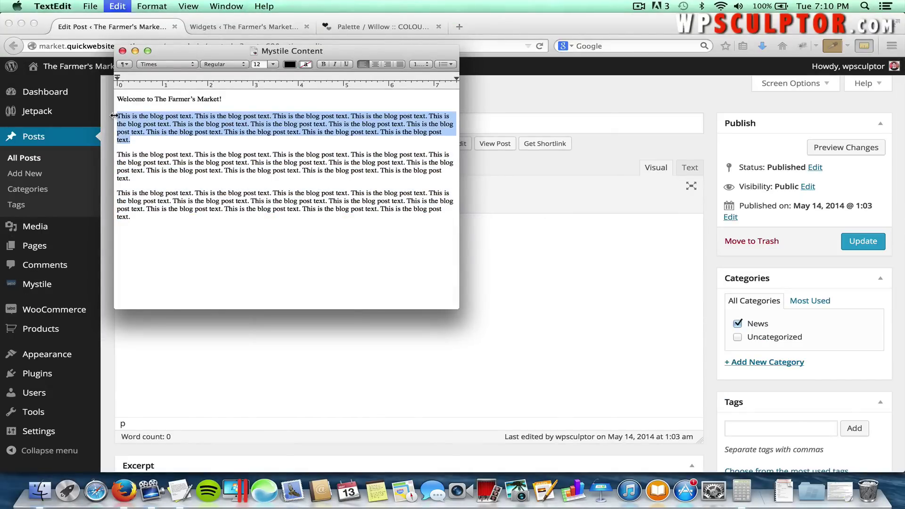
key("super+Tab")
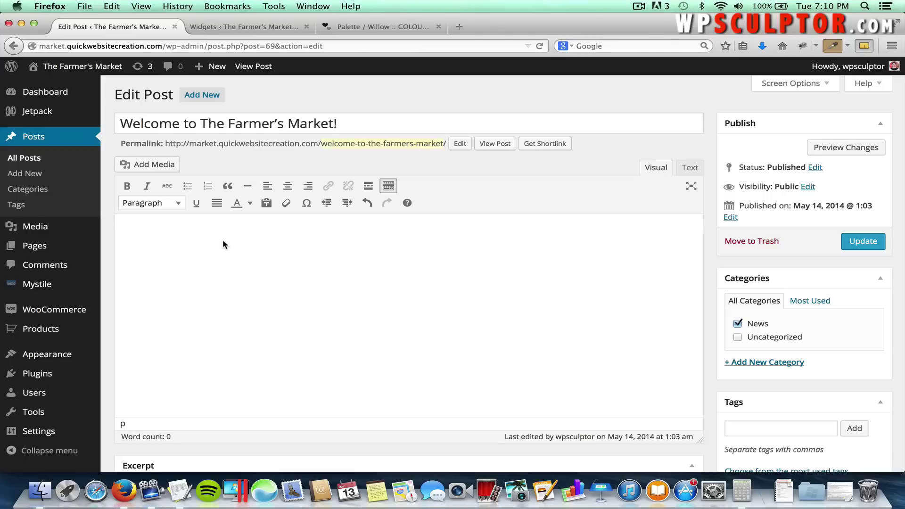
key("super+v")
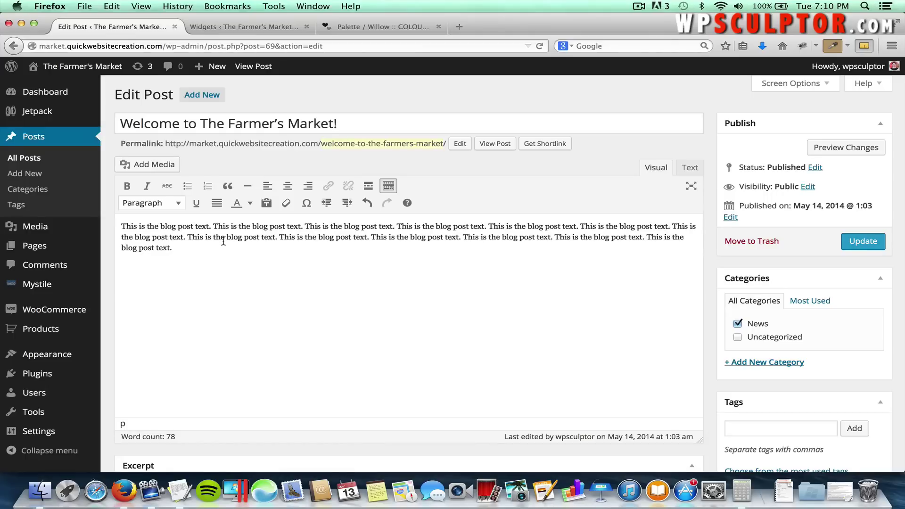
key("Return")
key("super+v")
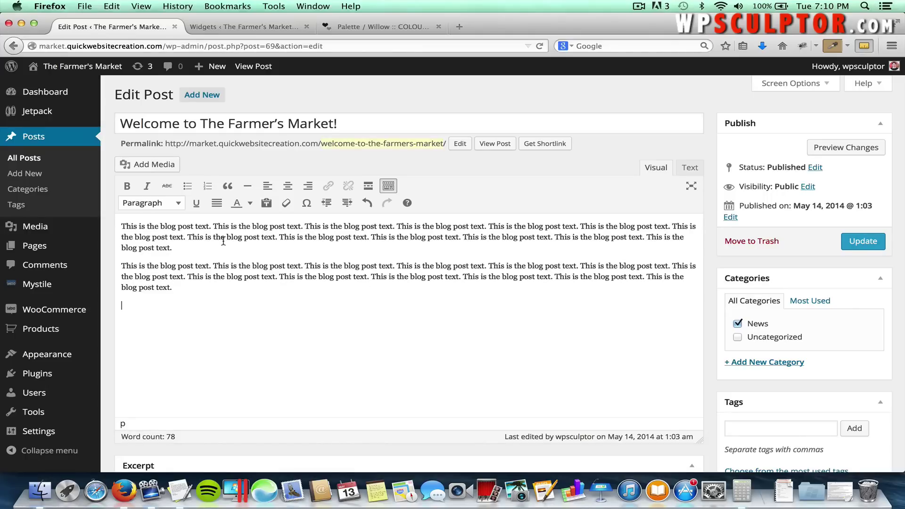
key("super+v")
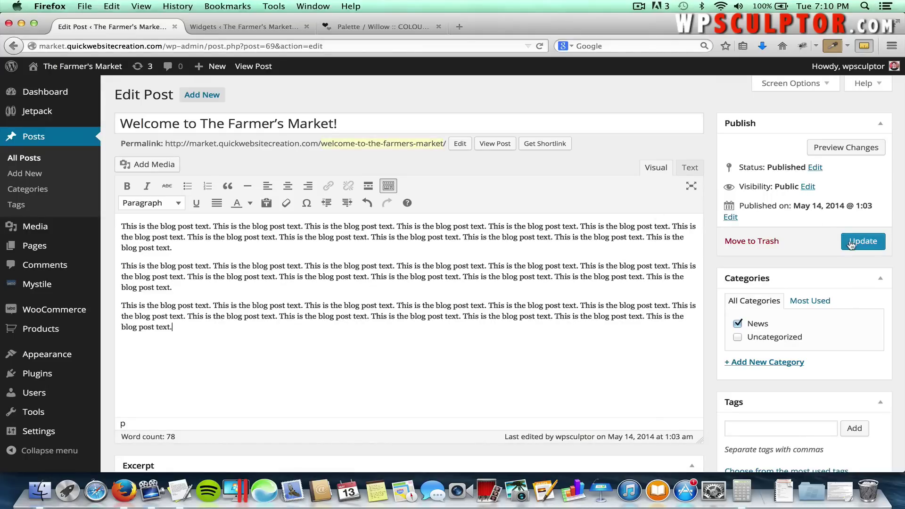
left_click(851, 243)
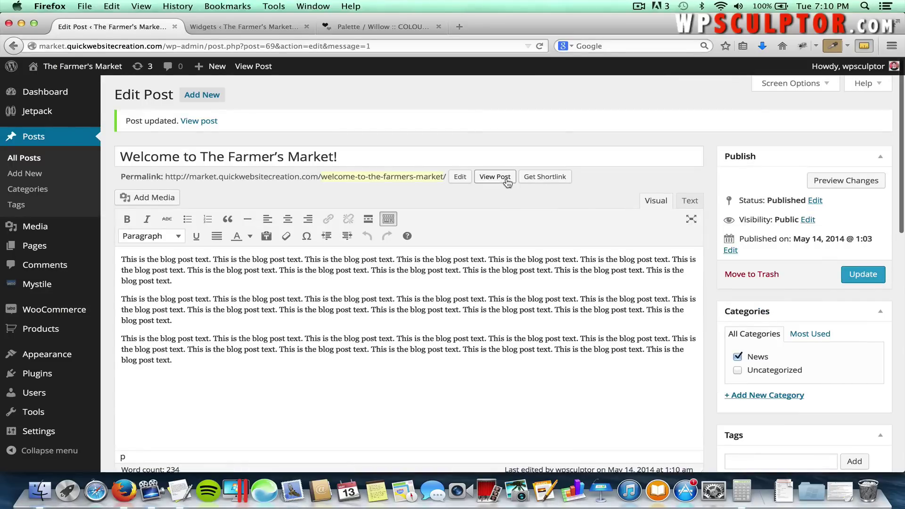
View the published post on the live site and review its photo, title and body.
left_click(504, 181)
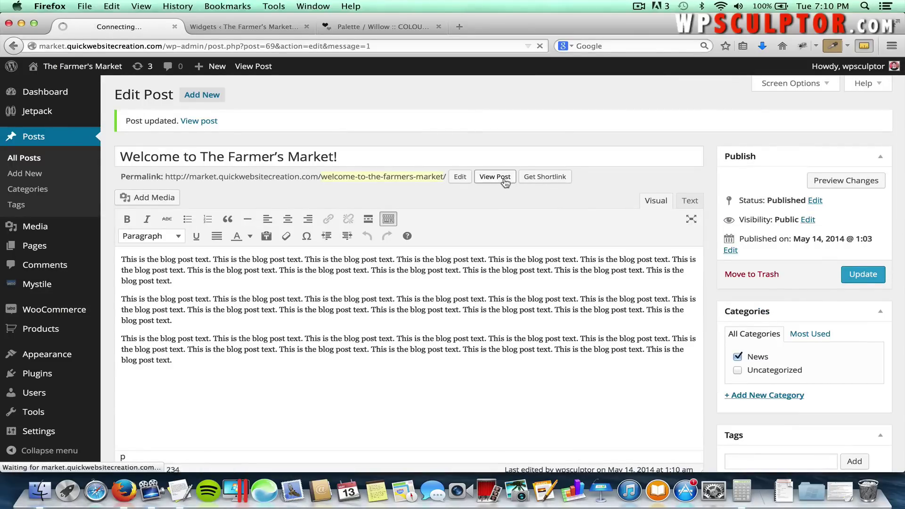
scroll(503, 181, "down", 10)
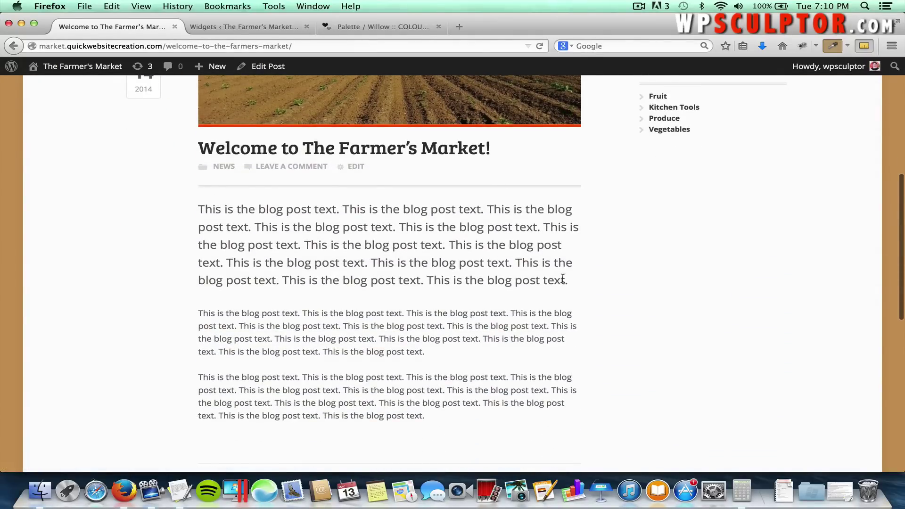
scroll(421, 246, "down", 3)
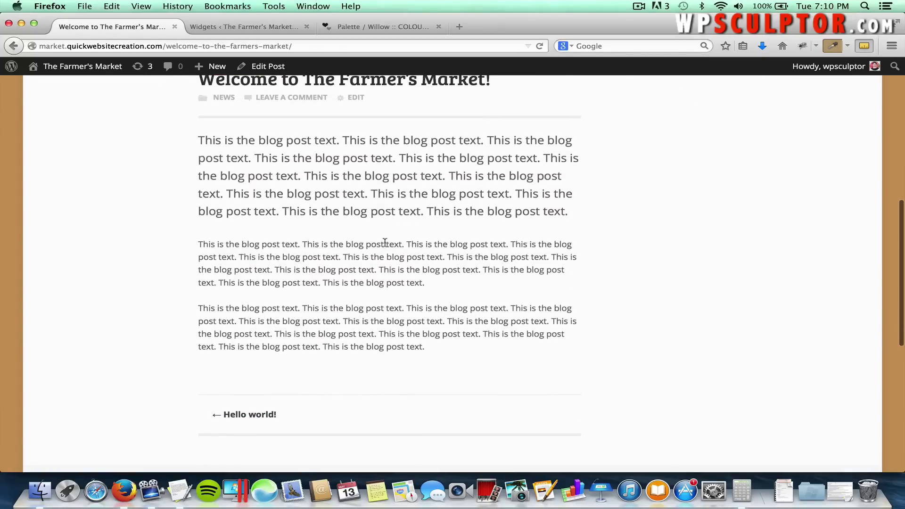
scroll(351, 258, "down", 3)
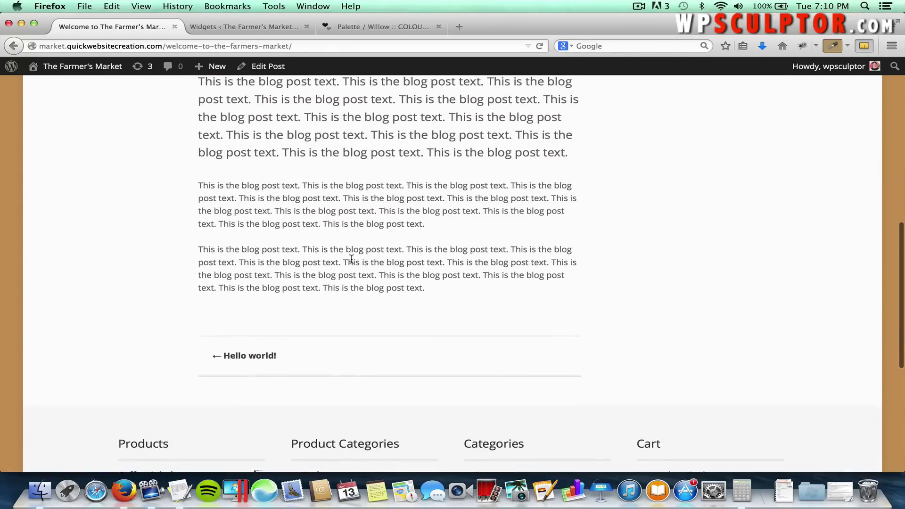
scroll(351, 259, "down", 6)
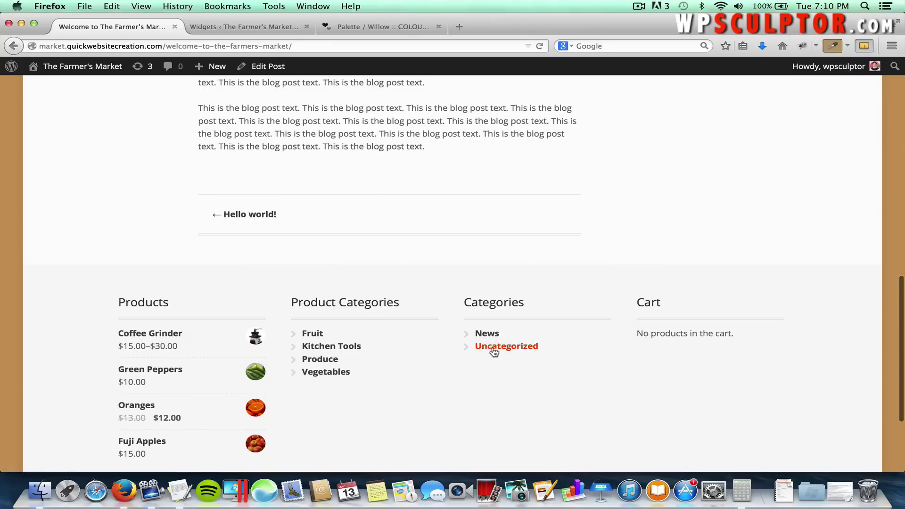
scroll(431, 217, "up", 15)
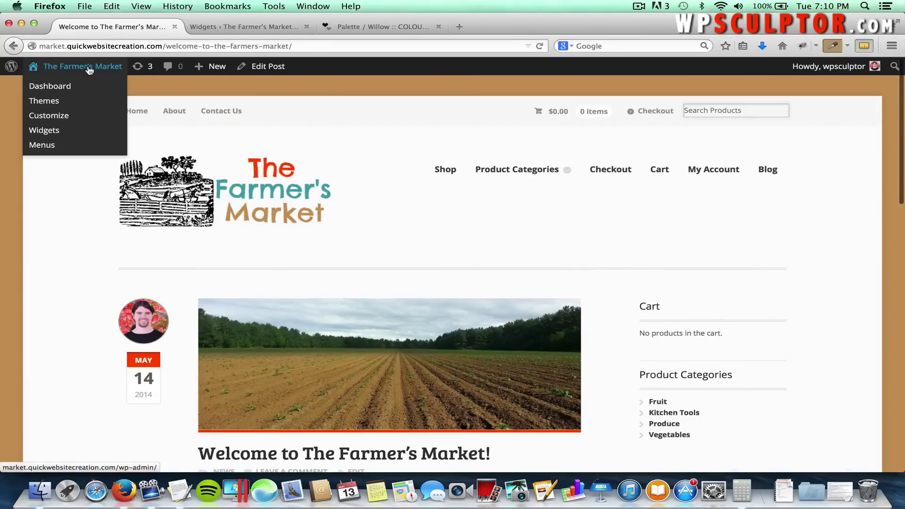
Trash the Hello world! post from All Posts, then visit the live site.
left_click(89, 70)
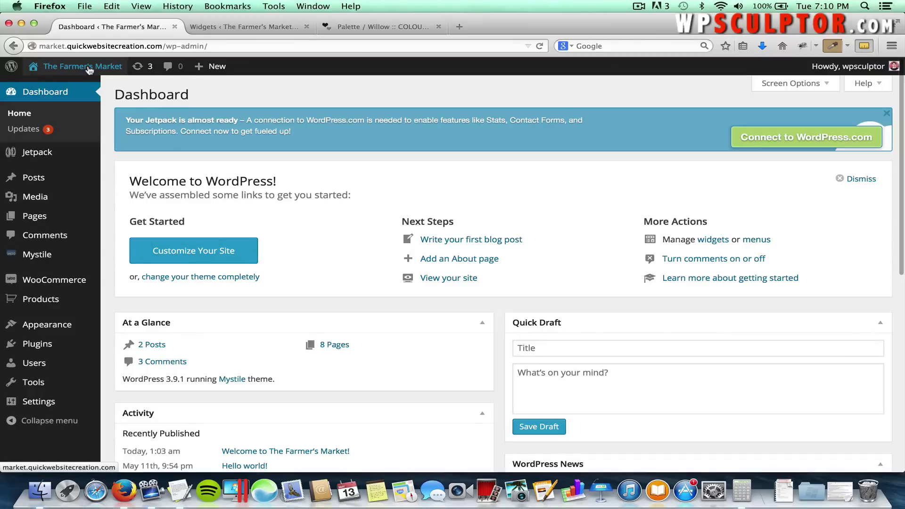
mouse_move(56, 198)
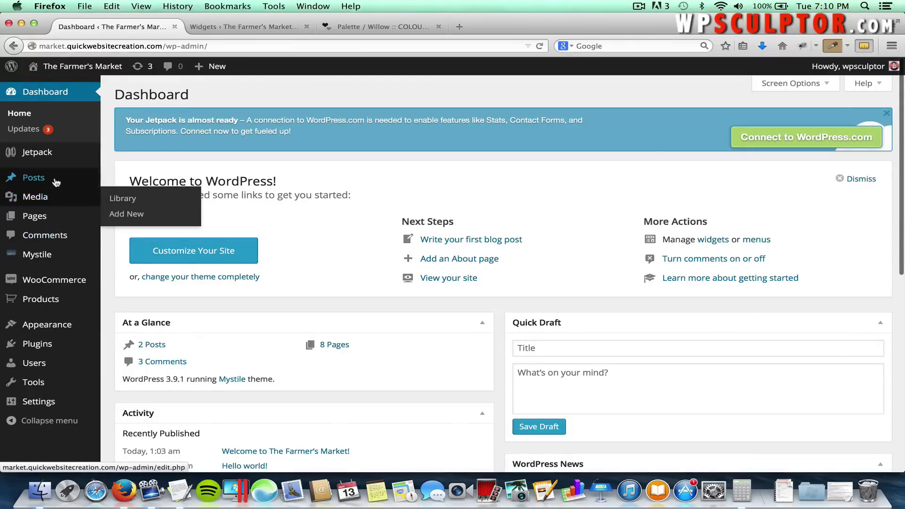
mouse_move(70, 178)
left_click(124, 178)
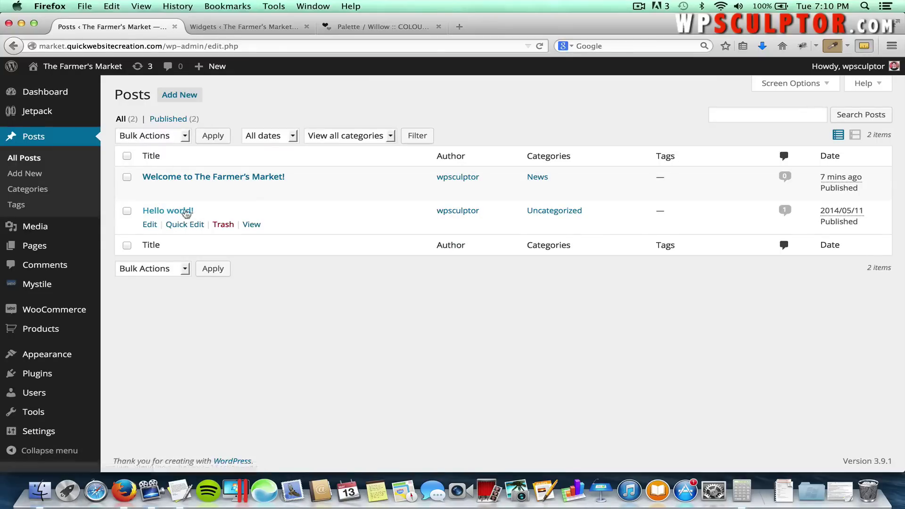
left_click(223, 226)
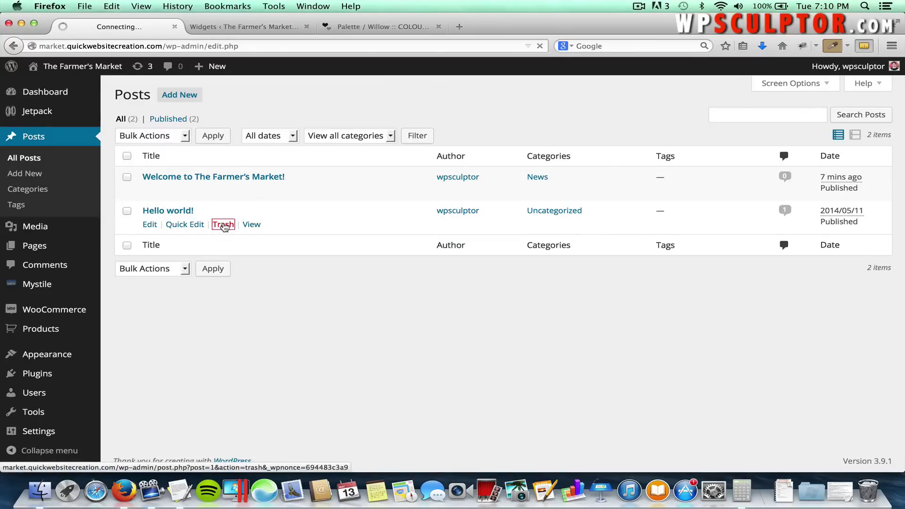
left_click(107, 71)
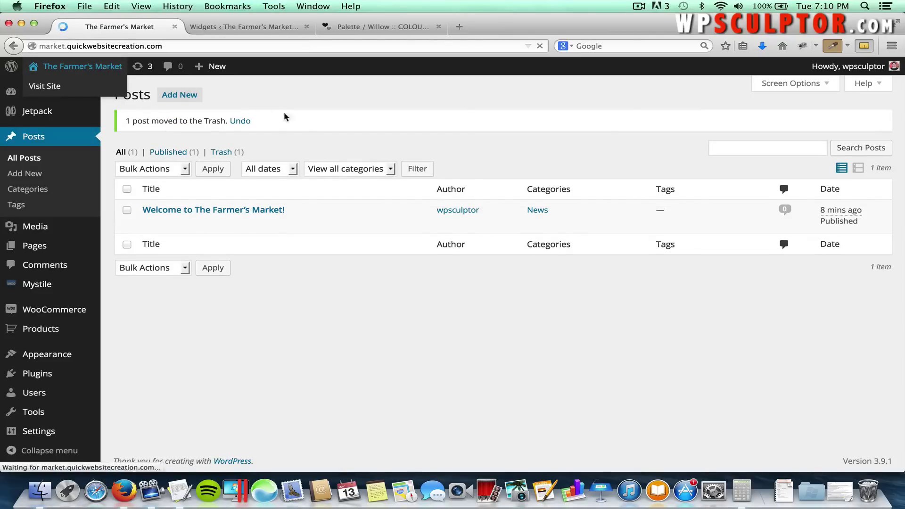
Open the site's Blog page, now listing only Welcome to The Farmer's Market!
scroll(292, 280, "down", 5)
scroll(292, 278, "down", 15)
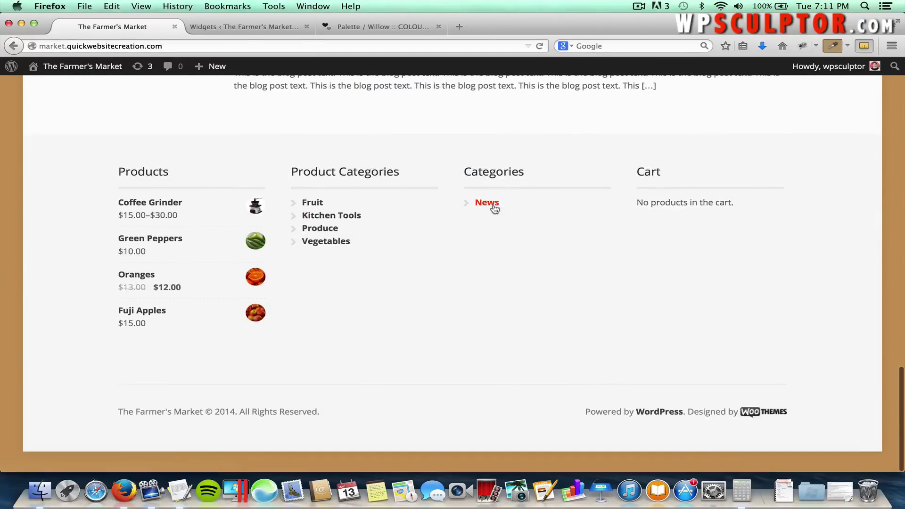
scroll(511, 210, "up", 20)
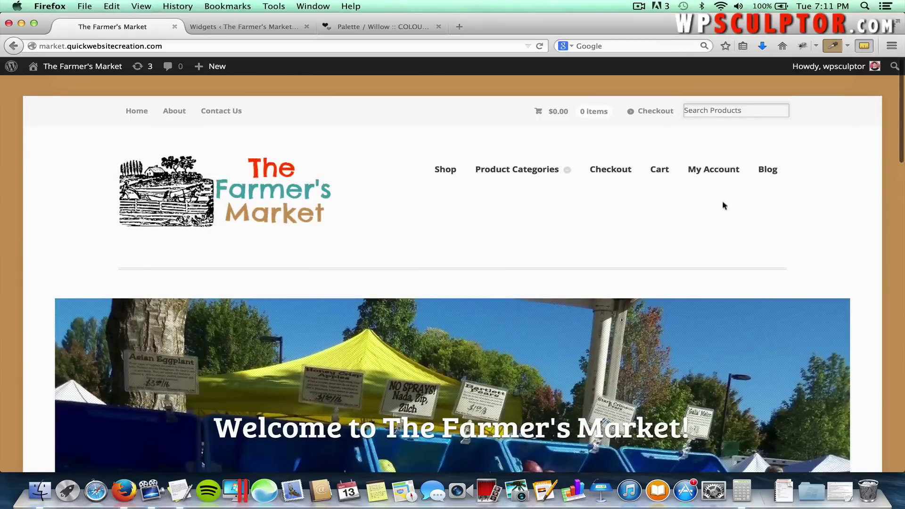
left_click(776, 174)
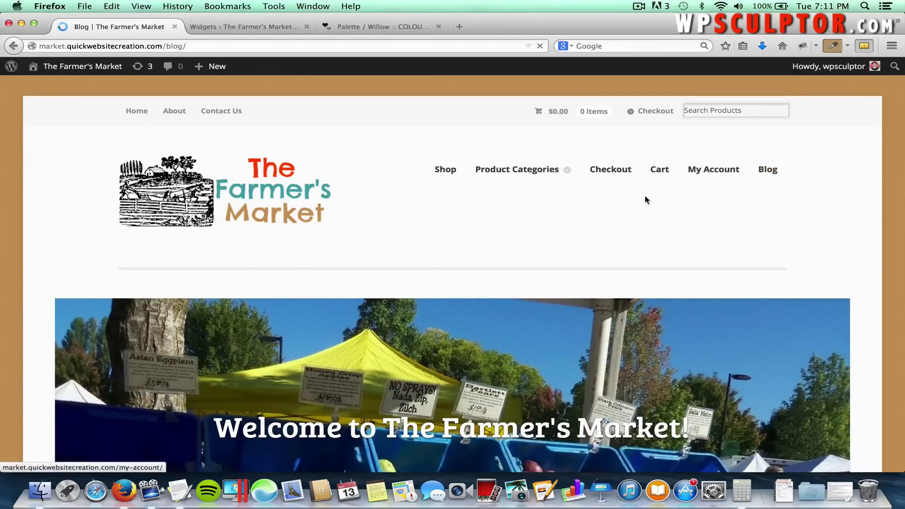
scroll(438, 258, "down", 5)
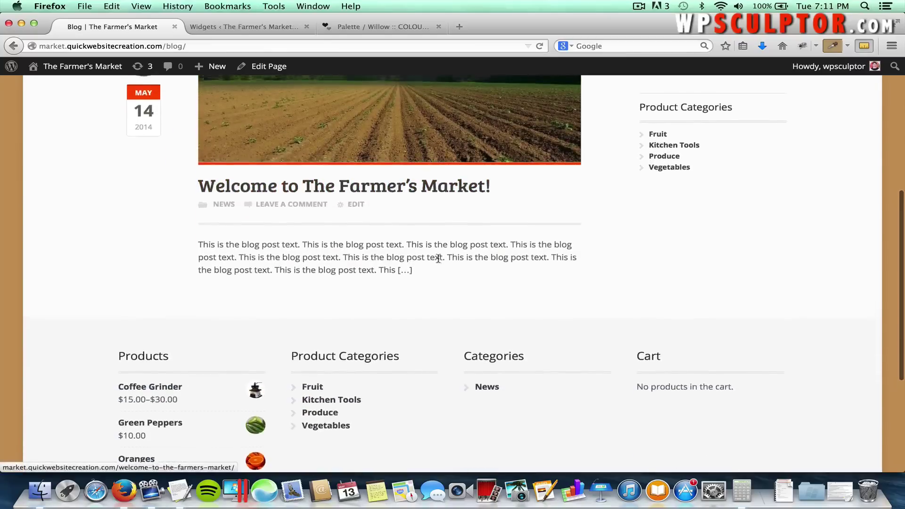
scroll(438, 259, "up", 3)
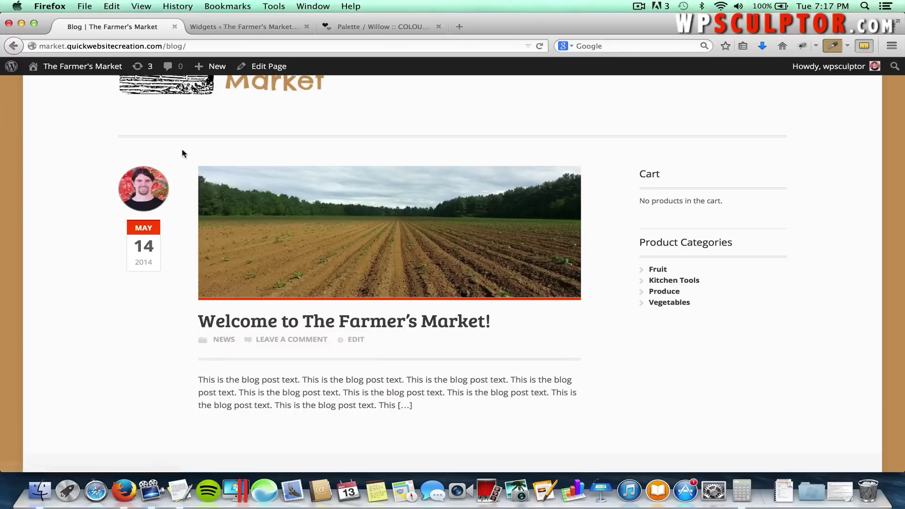
Load the Gravatar website in a new tab, then open the full Welcome post.
left_click(459, 27)
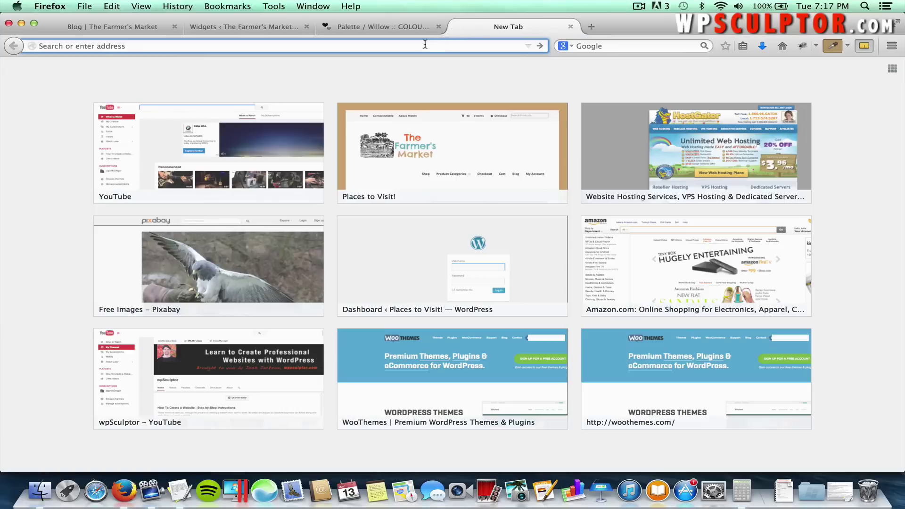
type("grav")
key("Return")
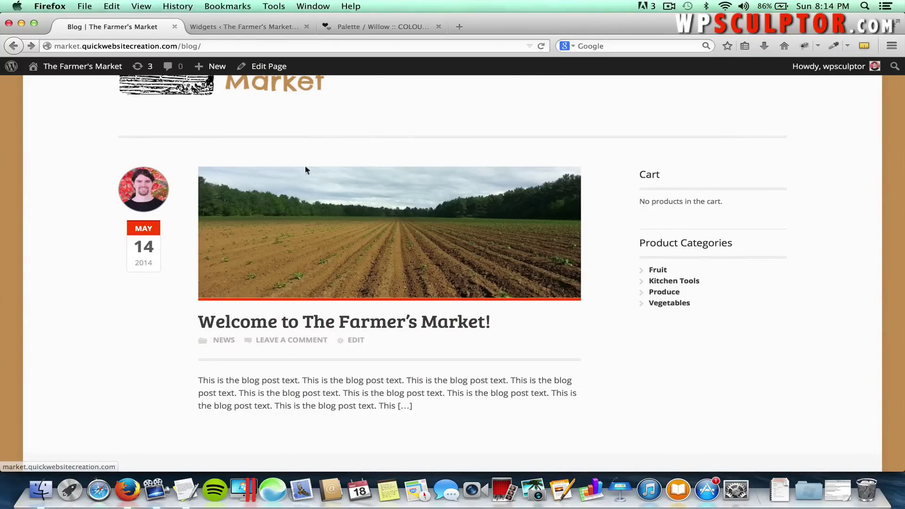
left_click(306, 224)
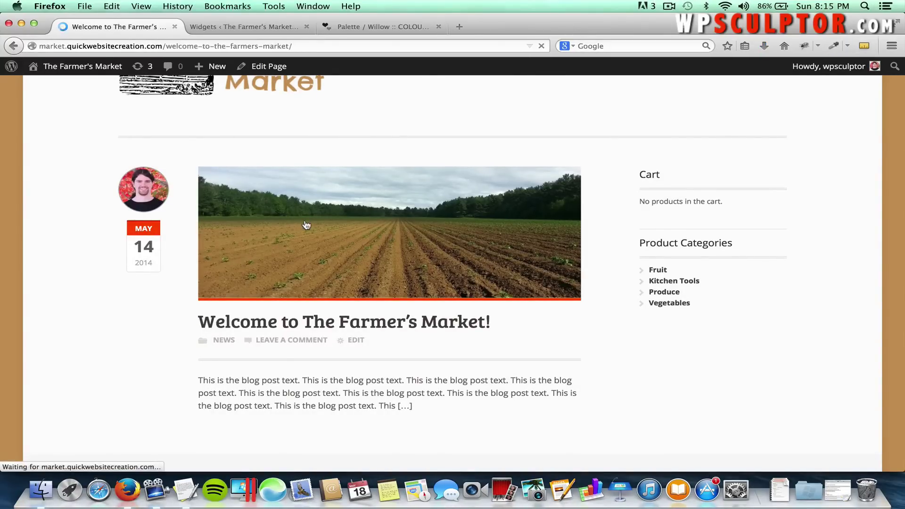
scroll(306, 225, "down", 10)
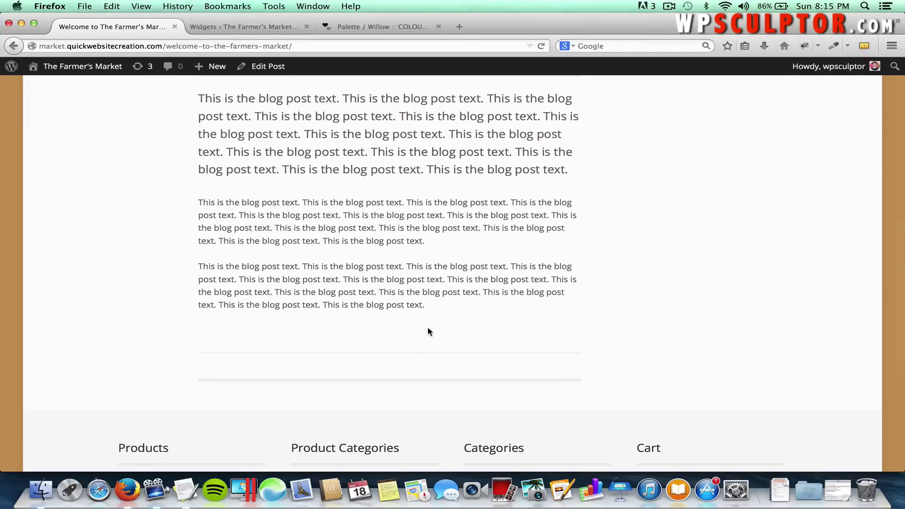
Go from the Dashboard to Settings > Discussion, where comments on new articles are off.
left_click(108, 76)
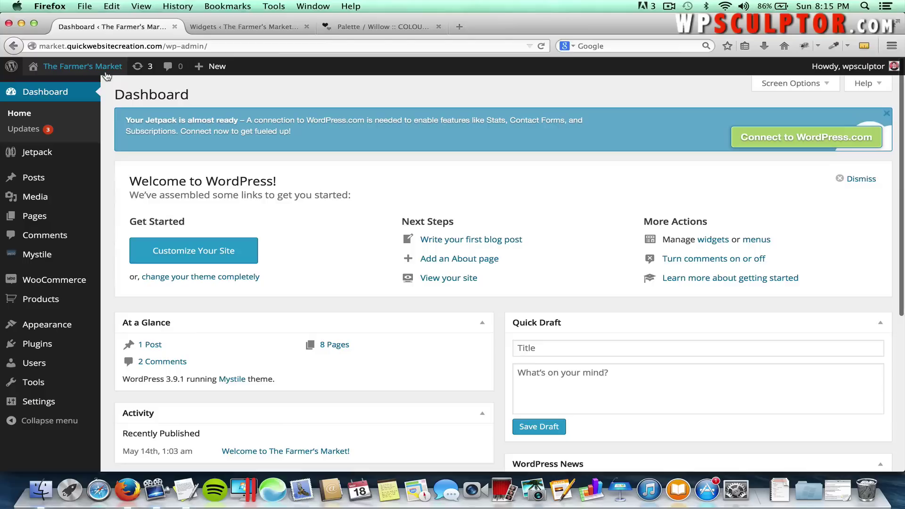
mouse_move(62, 397)
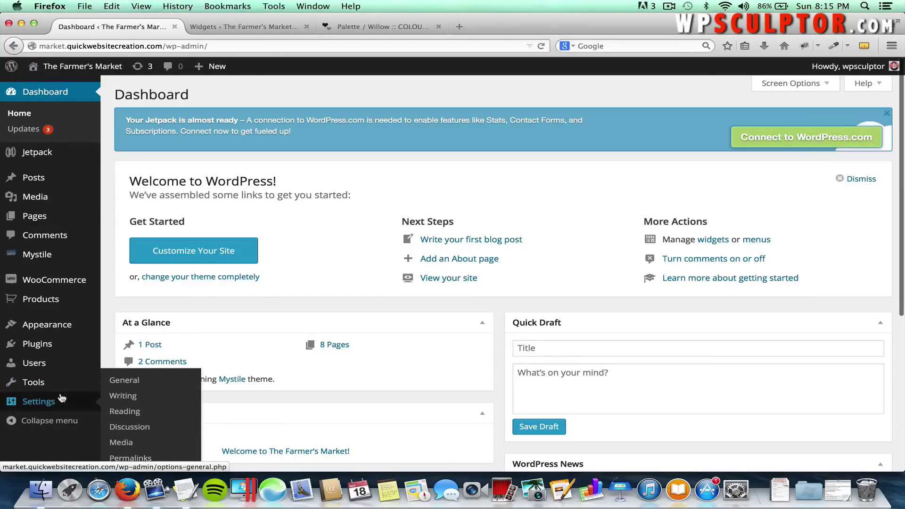
left_click(119, 431)
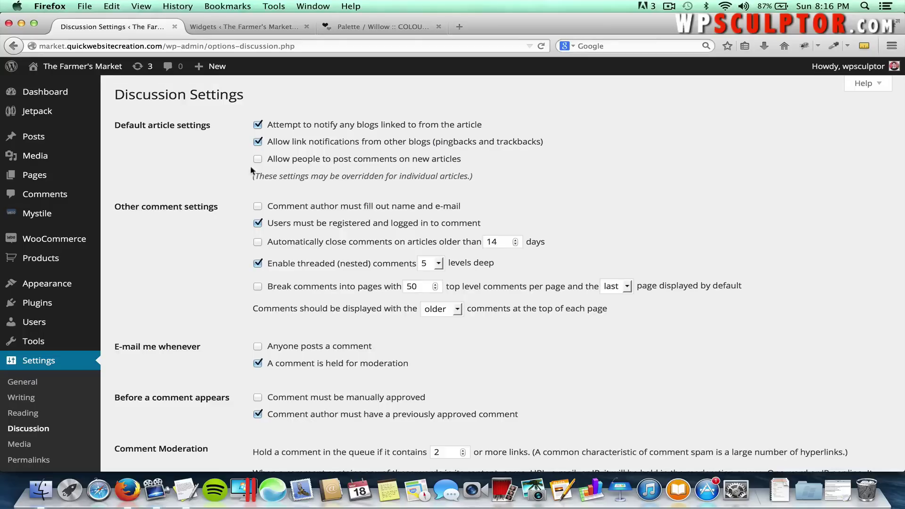
Open the Welcome to The Farmer's Market! post and add the Discussion box via Screen Options.
mouse_move(52, 136)
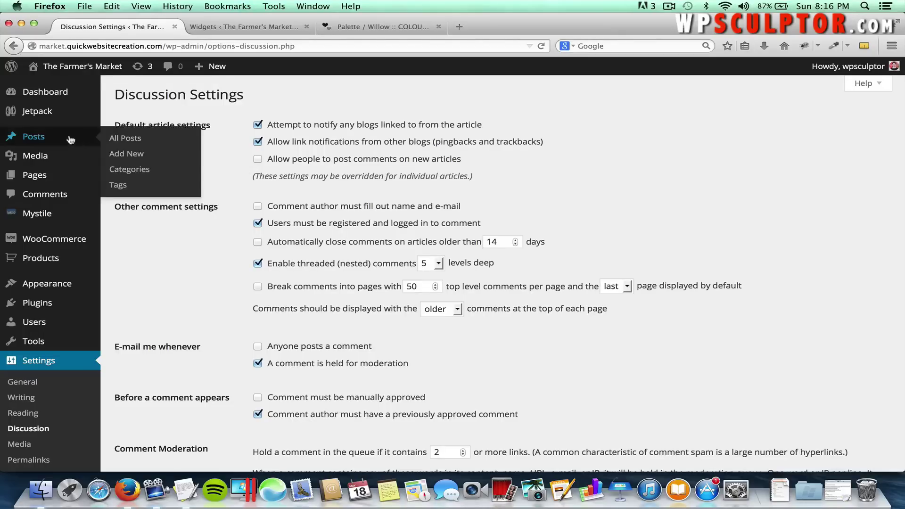
left_click(123, 140)
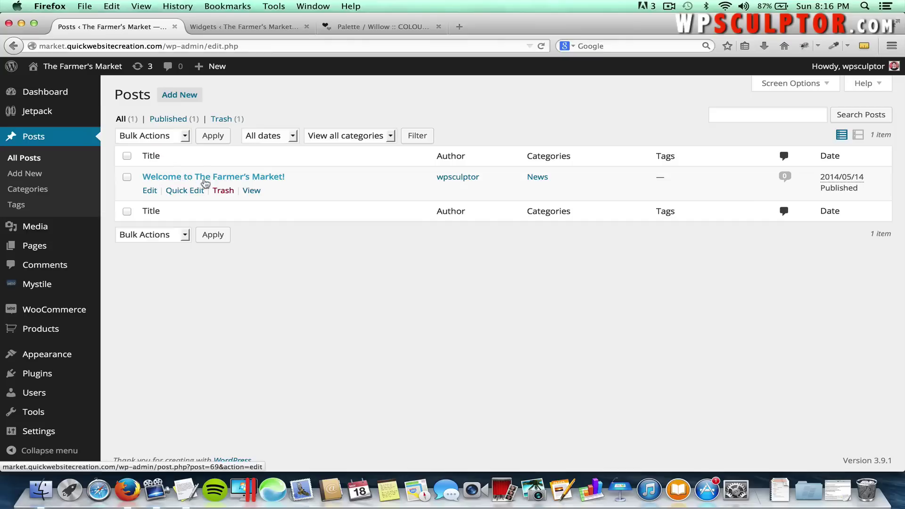
left_click(229, 178)
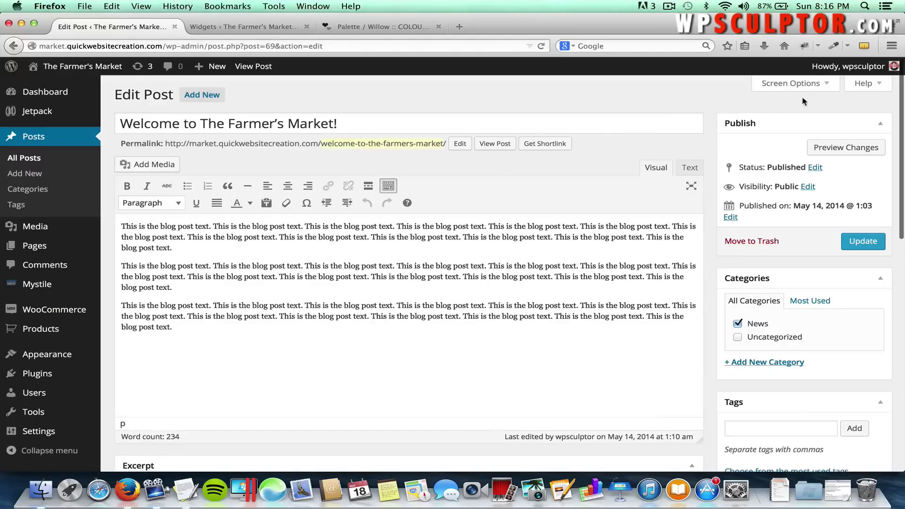
left_click(795, 83)
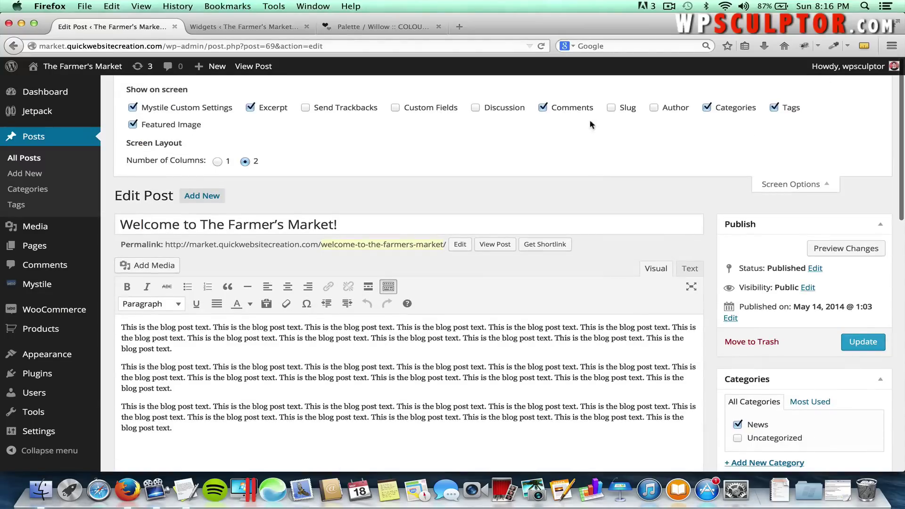
left_click(475, 108)
left_click(801, 184)
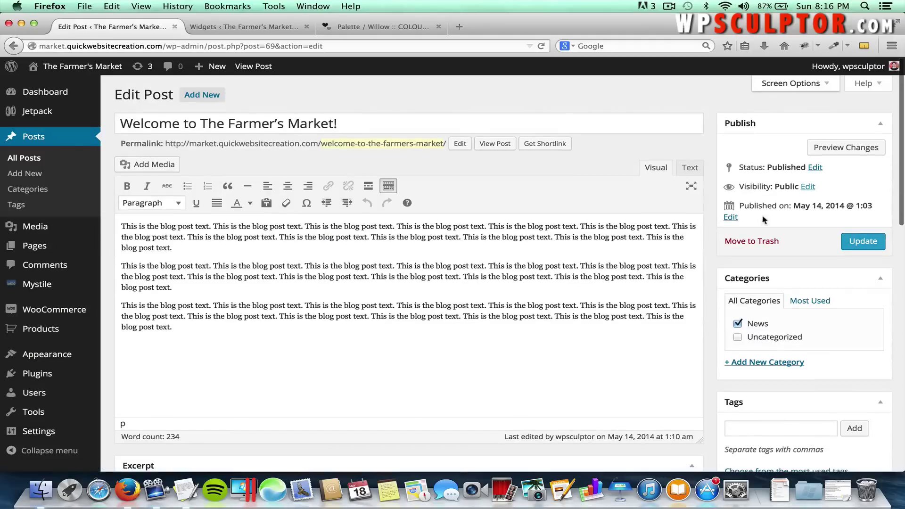
Allow comments on the post and save it with Update.
scroll(614, 366, "down", 10)
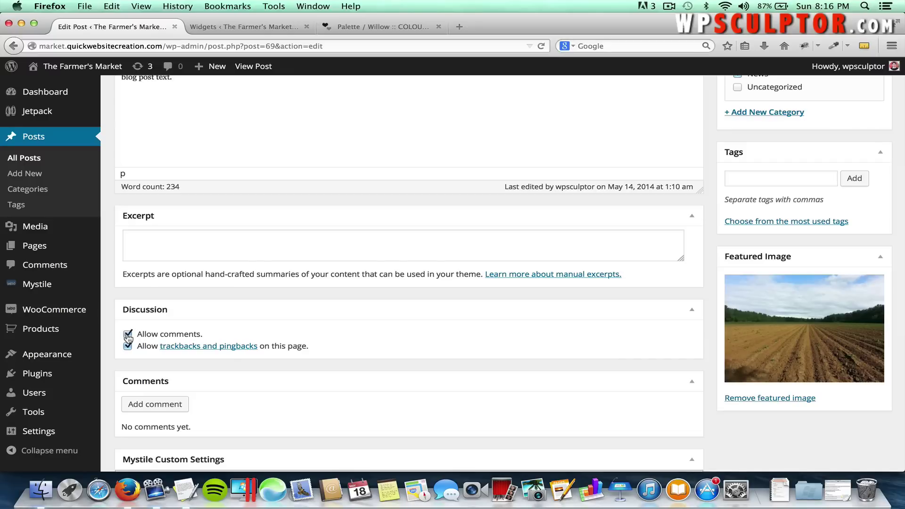
scroll(816, 222, "up", 2)
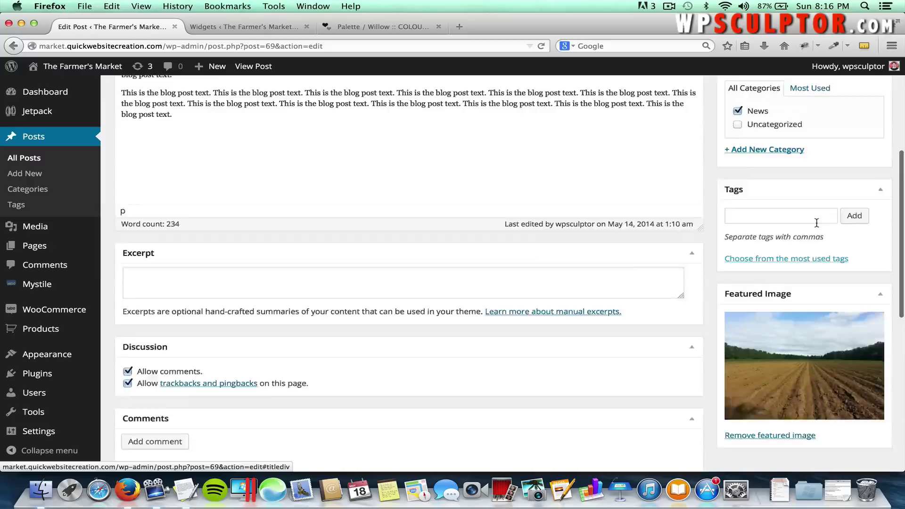
scroll(817, 222, "up", 5)
left_click(865, 199)
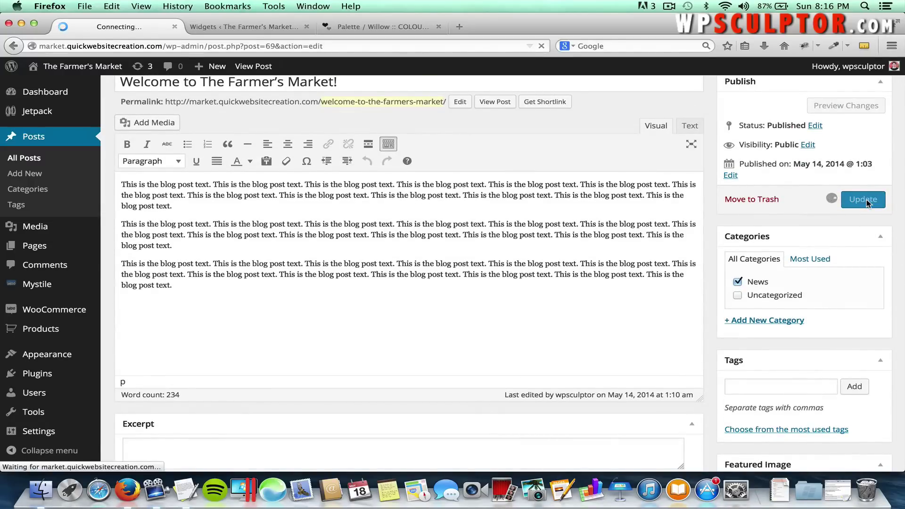
left_click(70, 72)
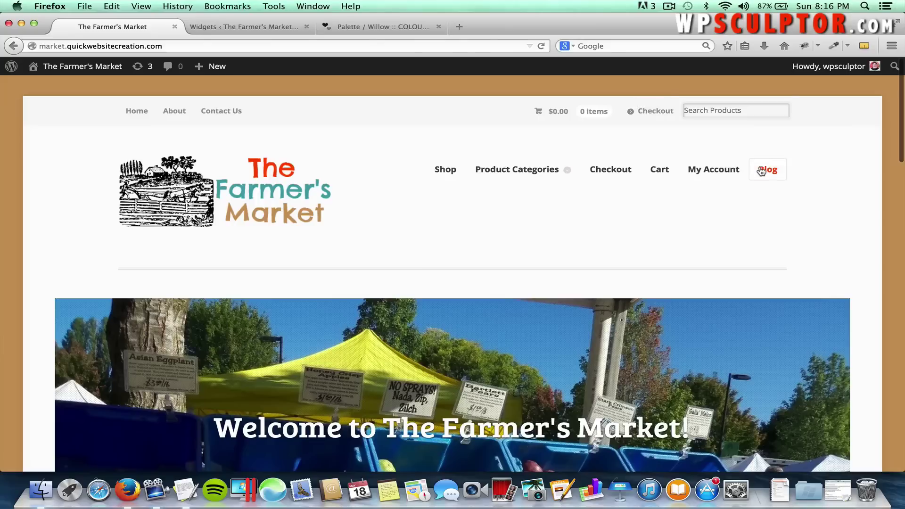
Check the live Welcome post for 'No comments yet' and a Leave a Reply form, then return to the Dashboard.
left_click(762, 171)
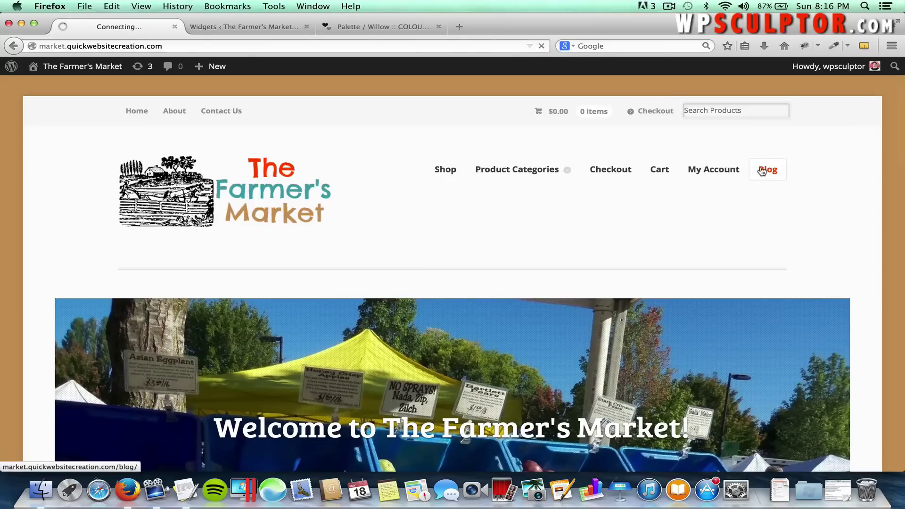
scroll(440, 348, "down", 3)
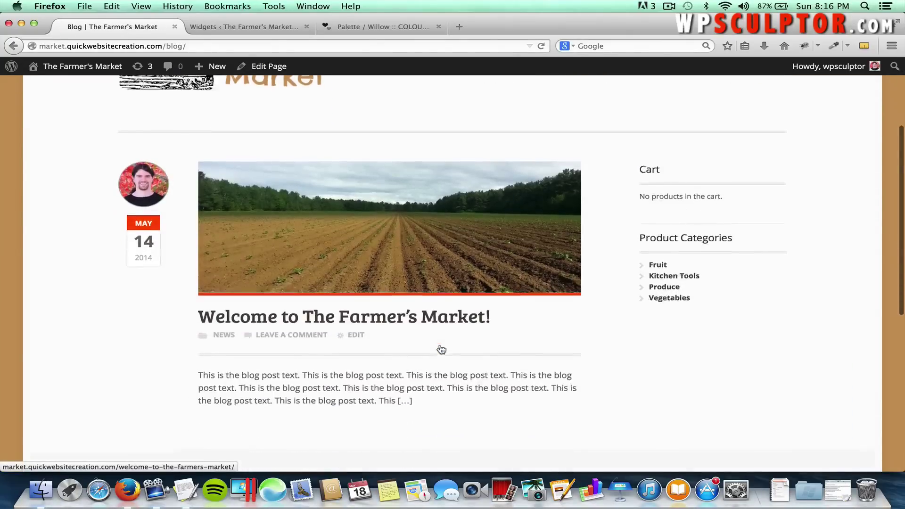
scroll(440, 348, "down", 2)
left_click(411, 195)
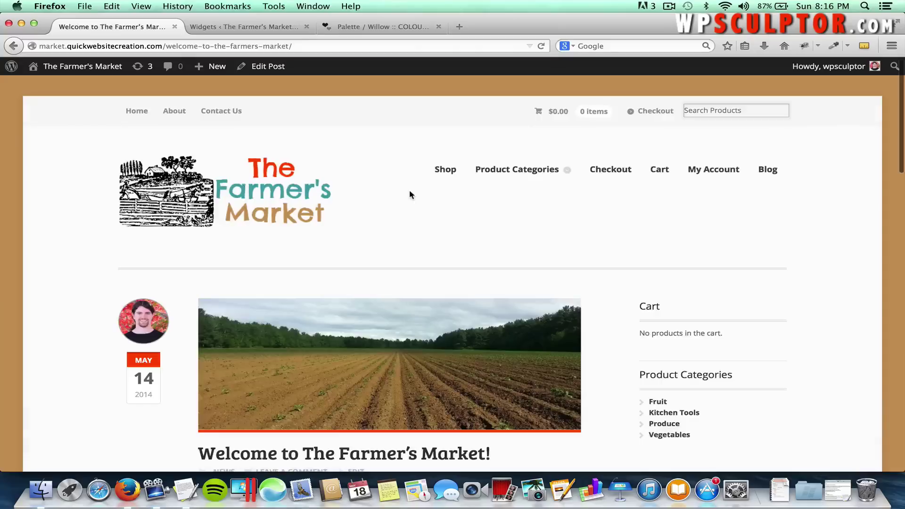
scroll(409, 190, "down", 10)
scroll(409, 191, "down", 6)
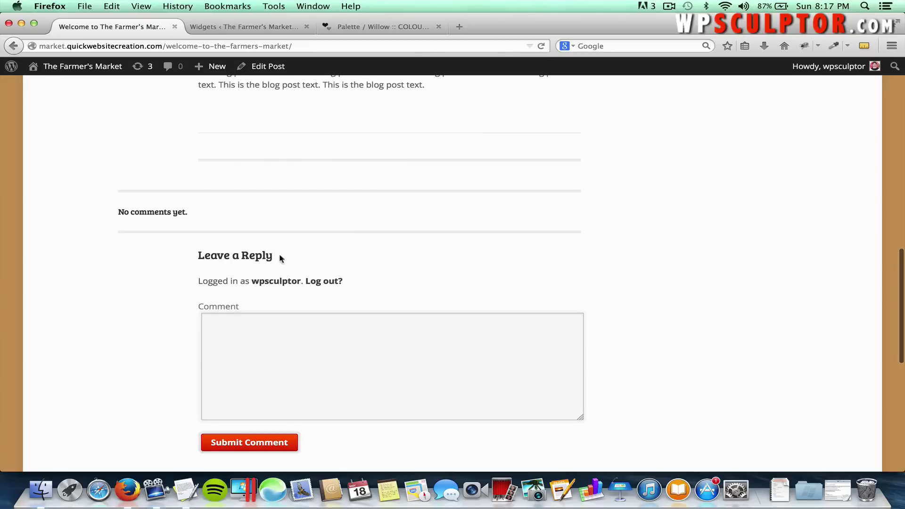
scroll(295, 289, "up", 5)
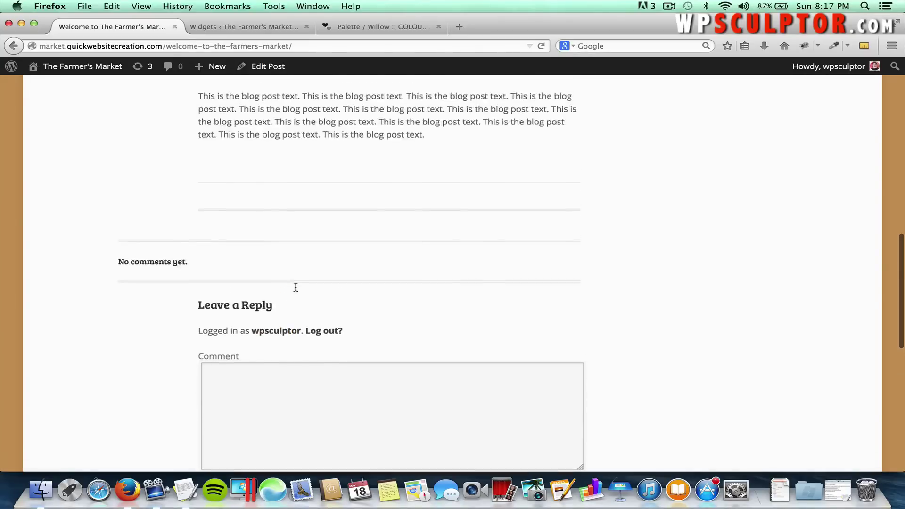
scroll(295, 288, "up", 10)
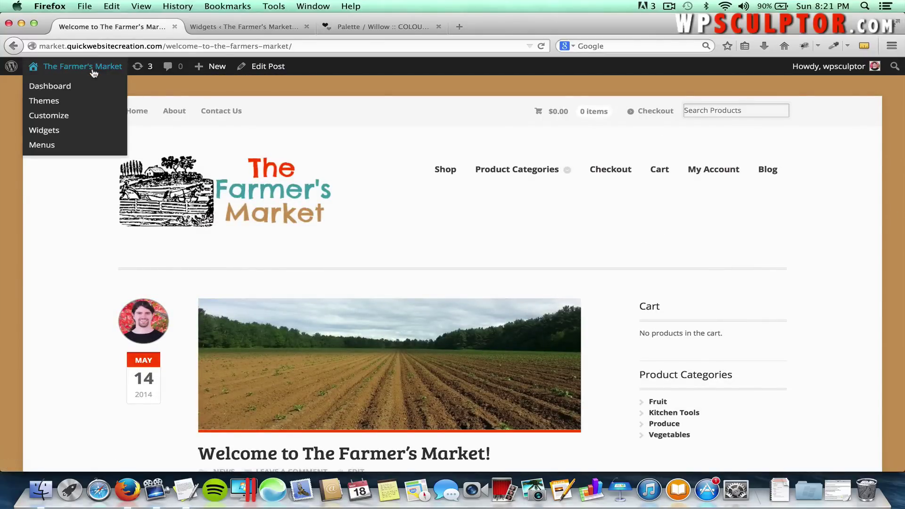
left_click(94, 71)
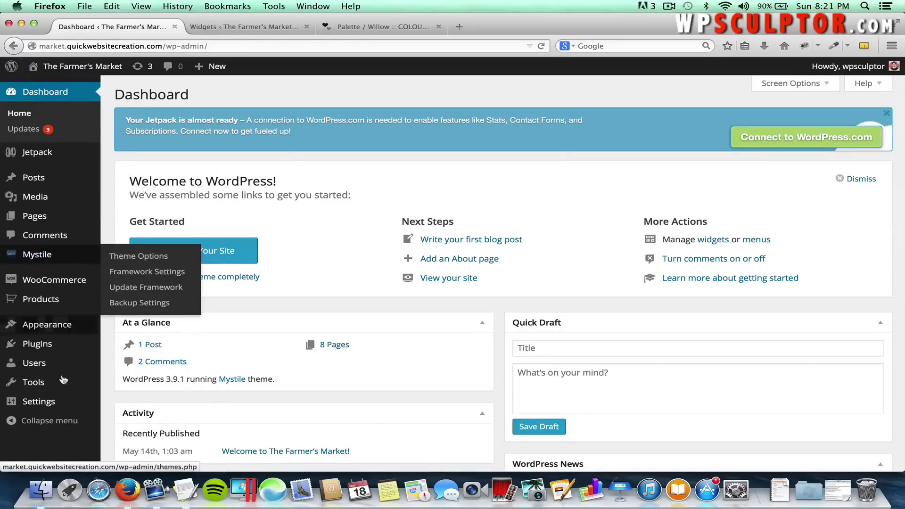
Review the Settings > Discussion options, then view Comments, which lists none.
mouse_move(57, 401)
left_click(117, 425)
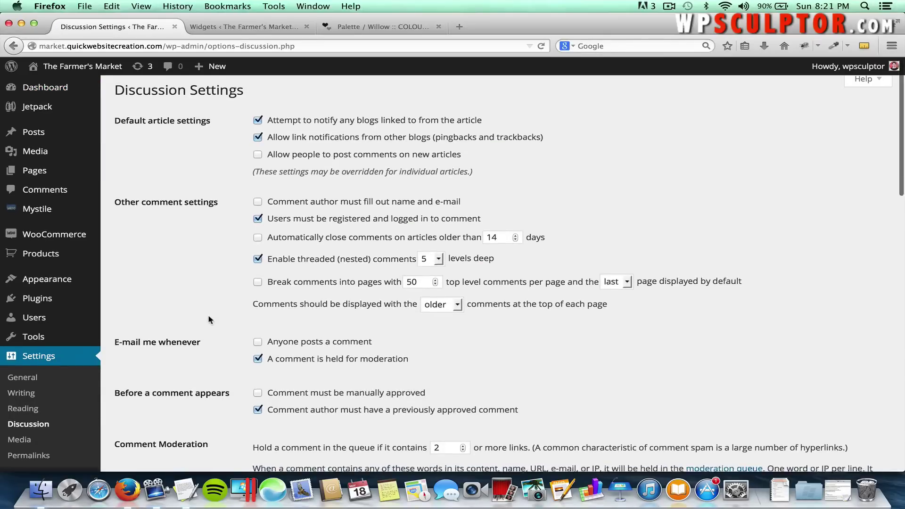
scroll(208, 315, "down", 2)
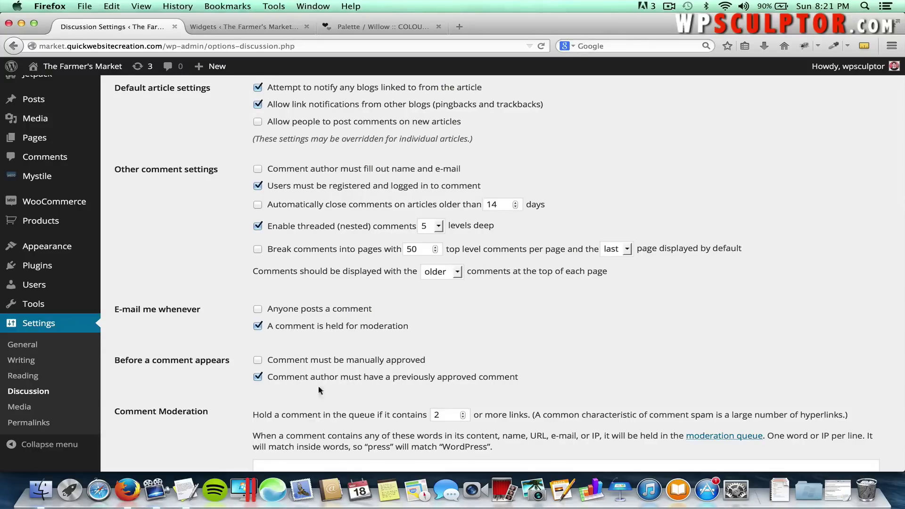
left_click(36, 159)
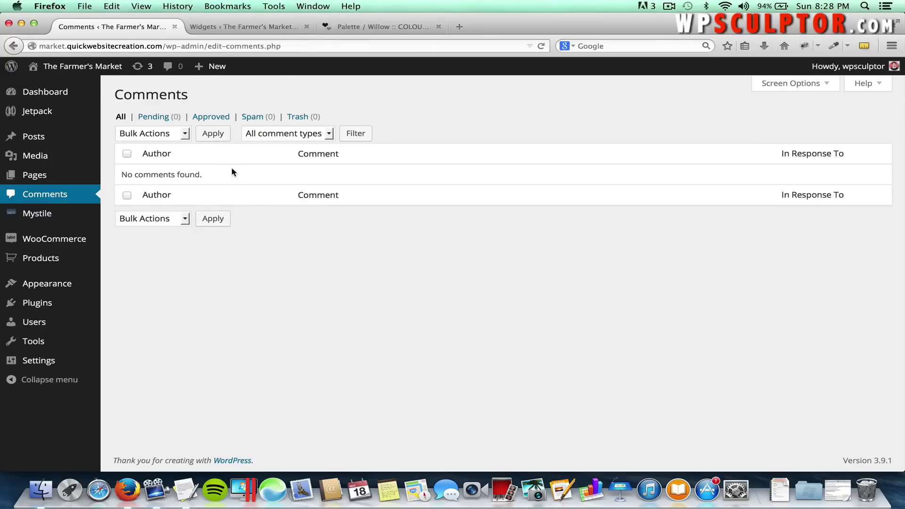
Browse the live homepage and open the Welcome post's full page.
left_click(95, 70)
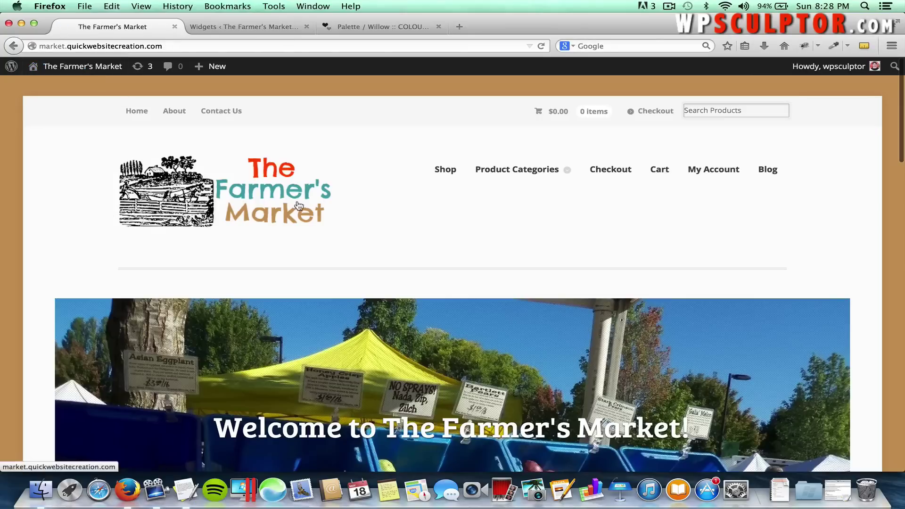
scroll(418, 194, "down", 15)
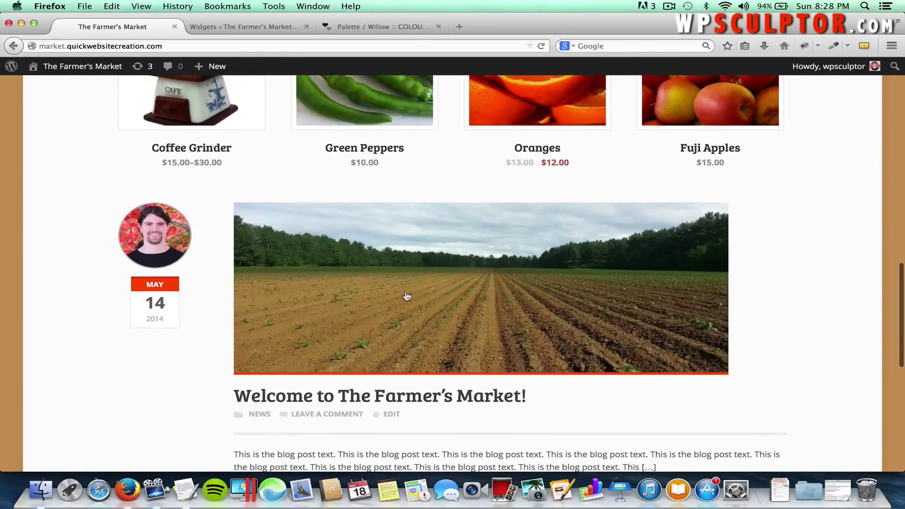
scroll(402, 279, "up", 2)
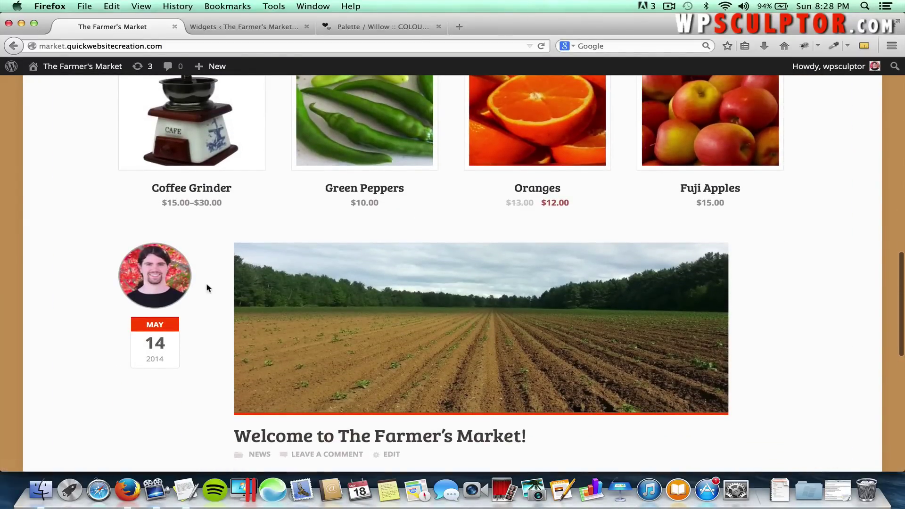
left_click(292, 325)
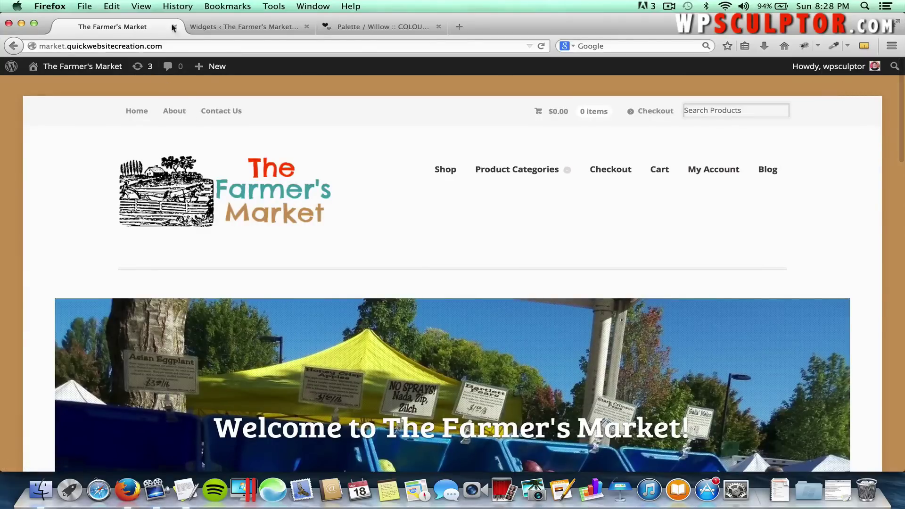
Turn off Mystile's 'Display latest posts on the homepage?' option and save all changes.
left_click(234, 25)
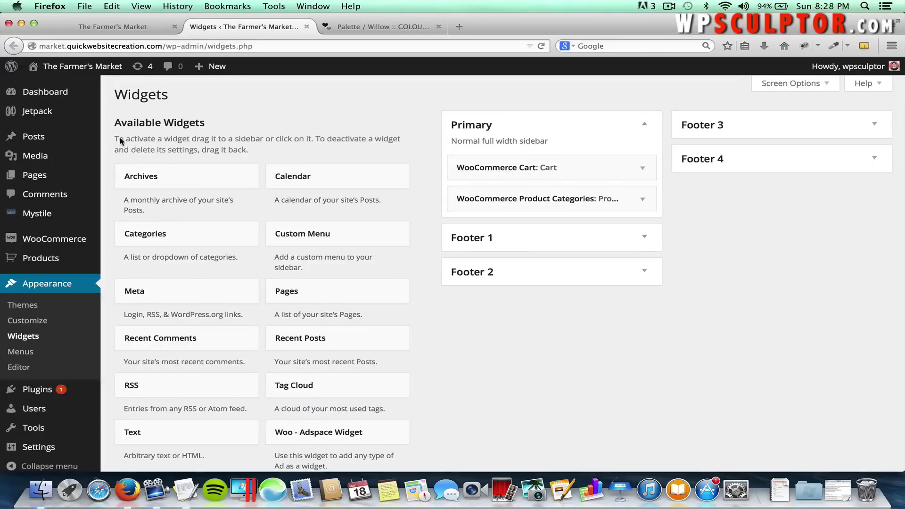
mouse_move(71, 240)
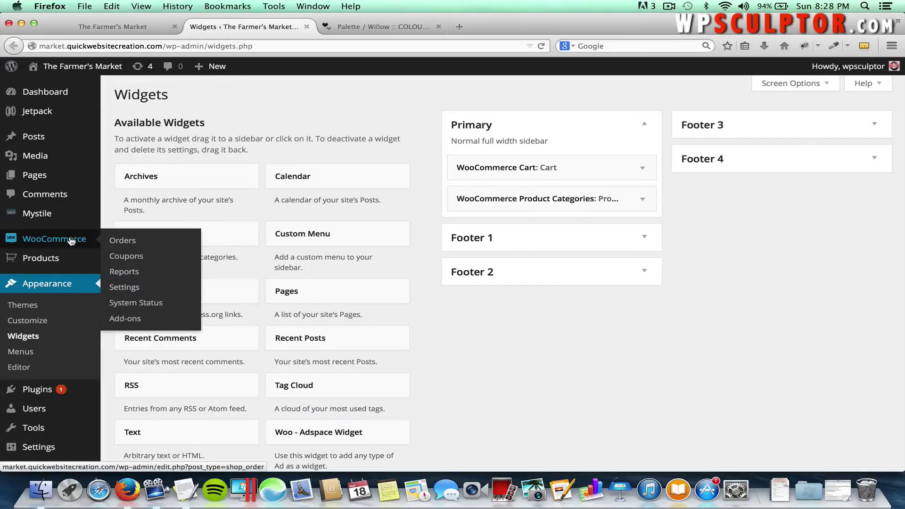
mouse_move(58, 210)
left_click(127, 220)
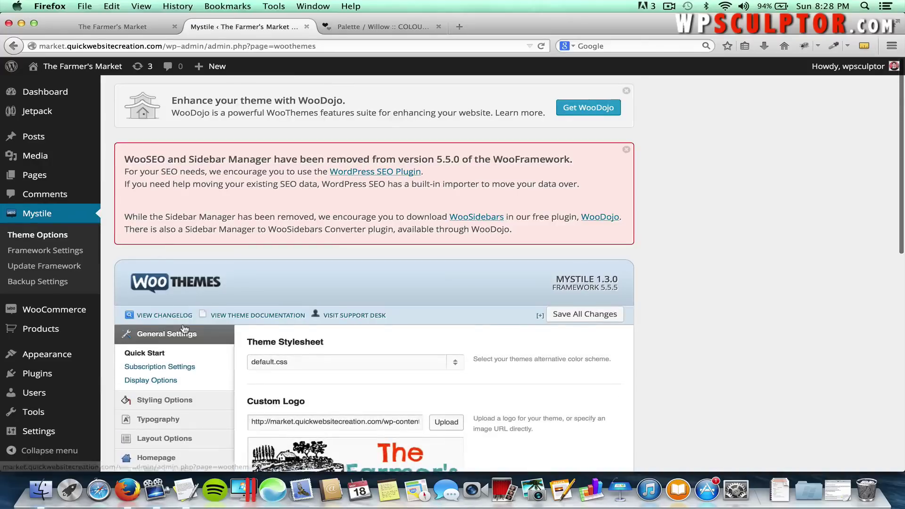
scroll(182, 336, "down", 3)
mouse_move(182, 336)
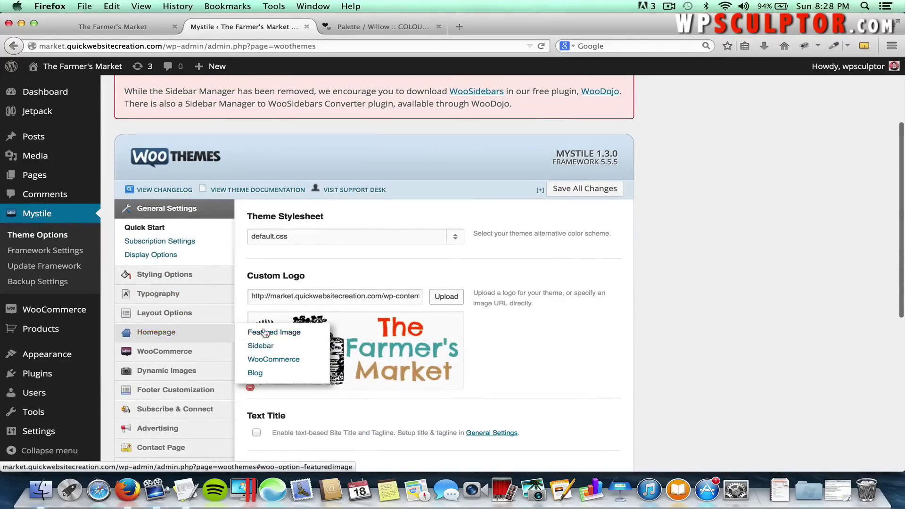
left_click(258, 371)
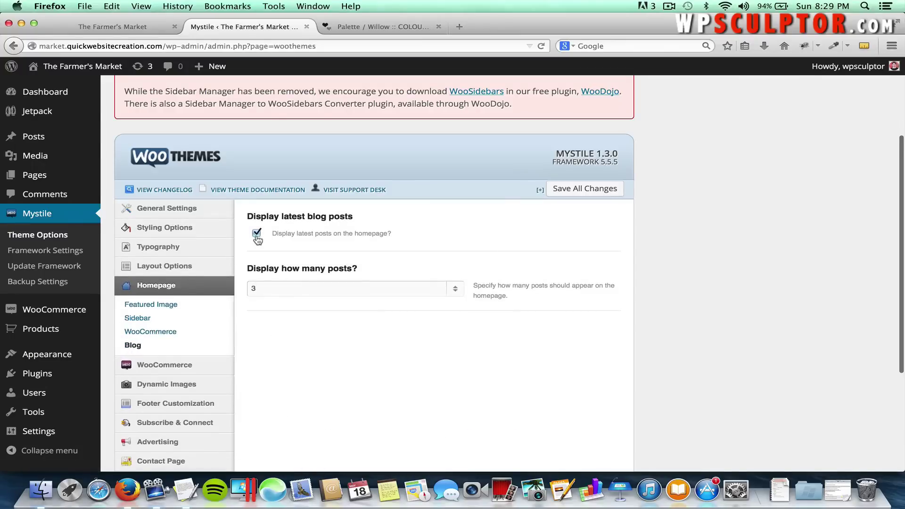
left_click(257, 234)
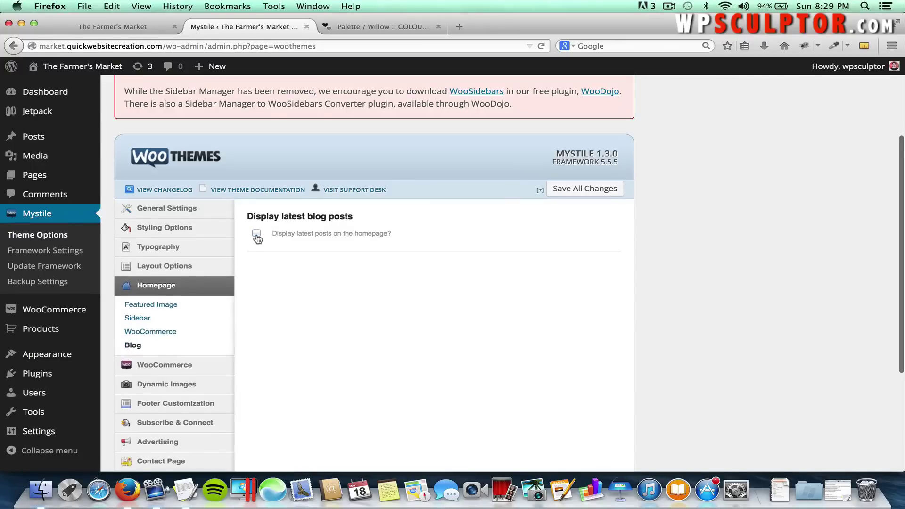
left_click(582, 190)
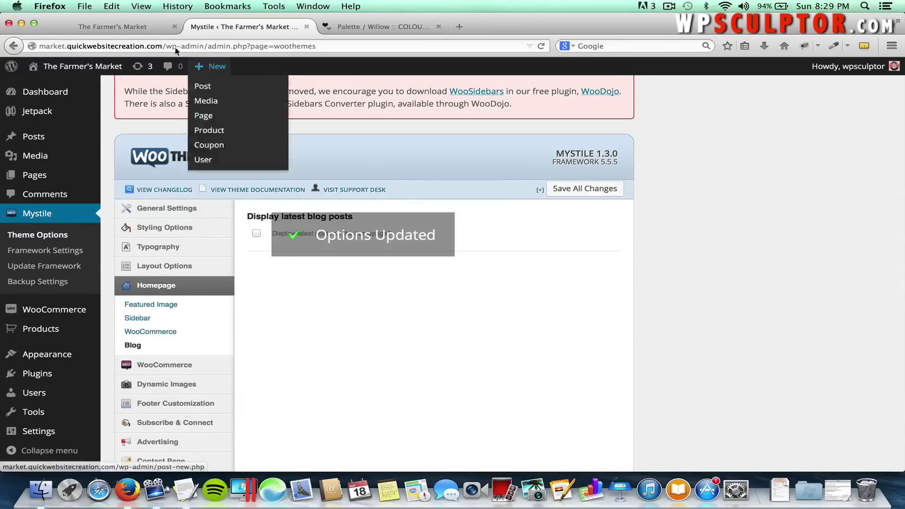
left_click(106, 33)
scroll(258, 207, "down", 10)
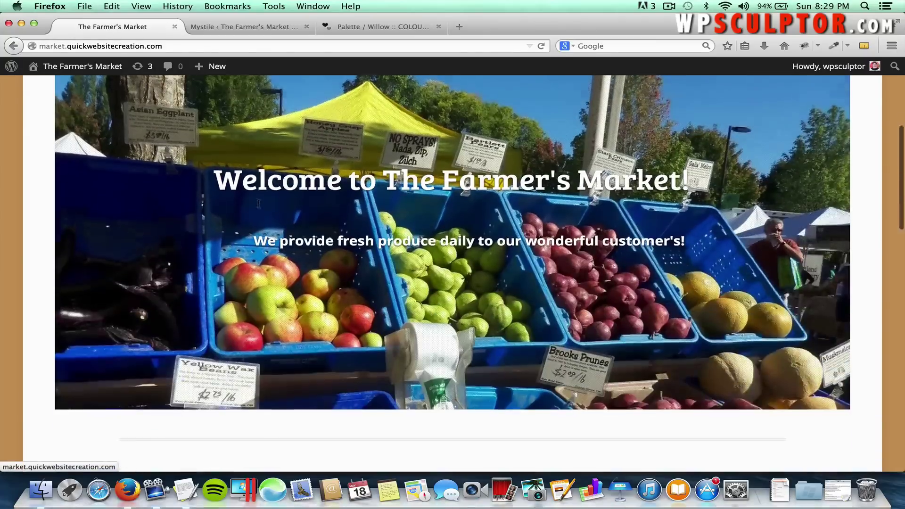
Reload the homepage to confirm the Welcome post is gone, then find it on the Blog page.
scroll(259, 207, "down", 5)
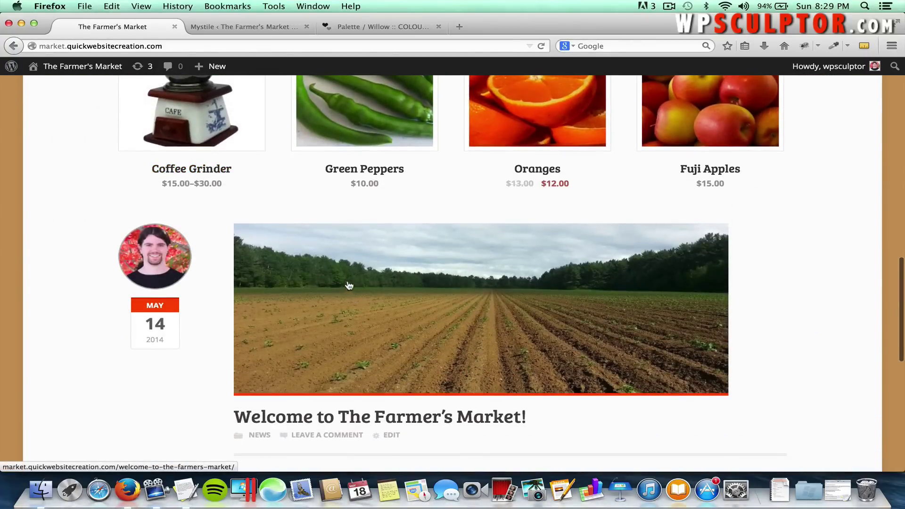
key("super+r")
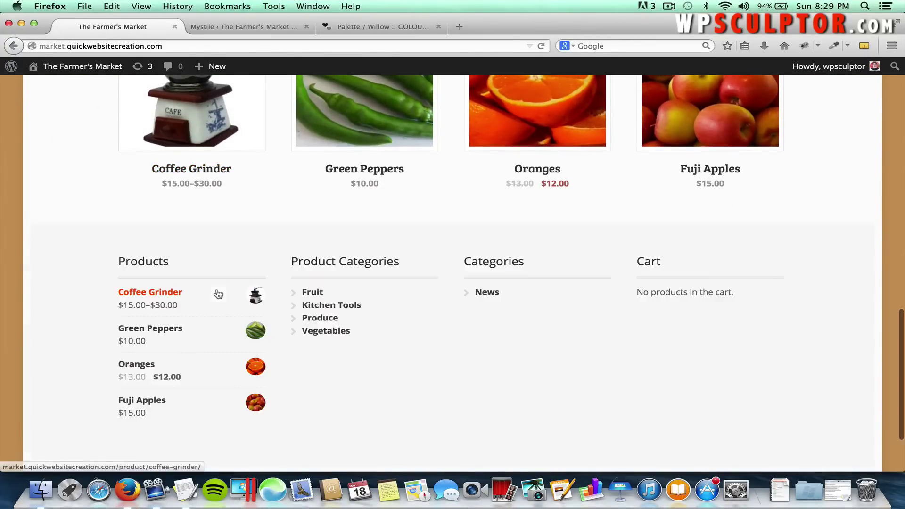
scroll(471, 207, "up", 6)
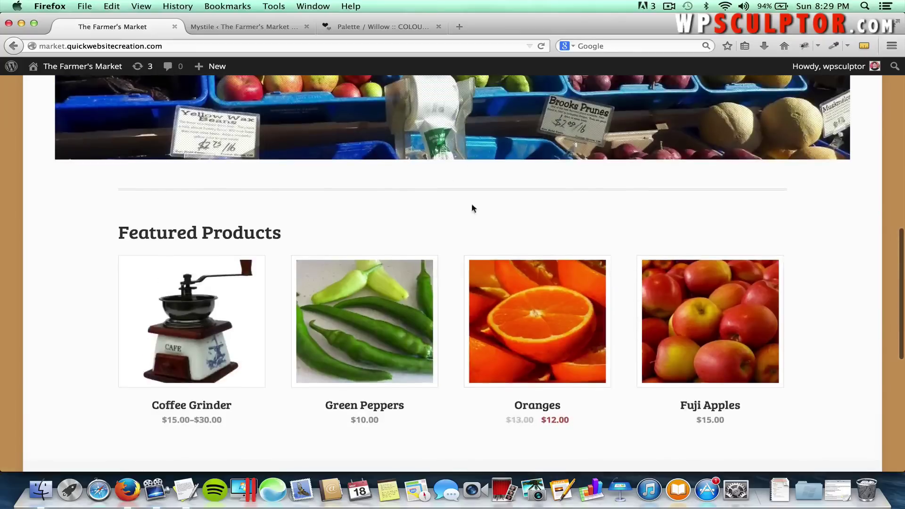
scroll(445, 358, "up", 8)
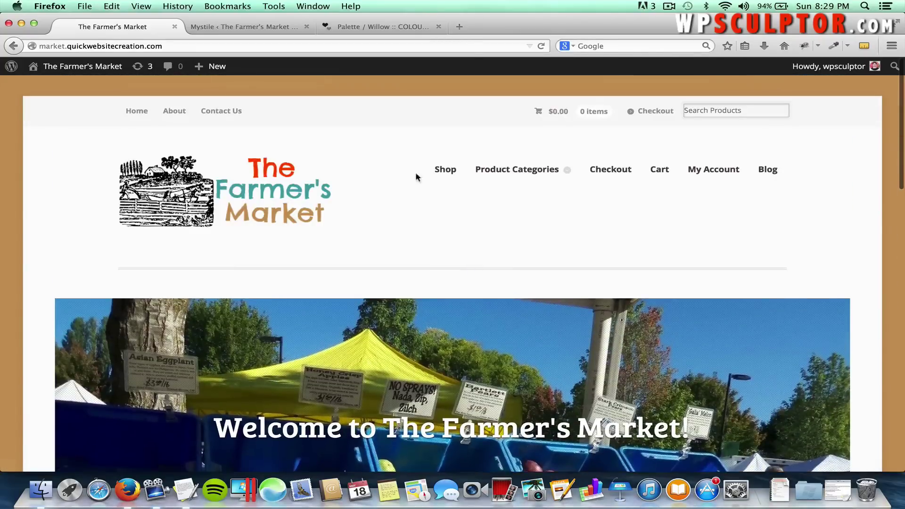
left_click(773, 170)
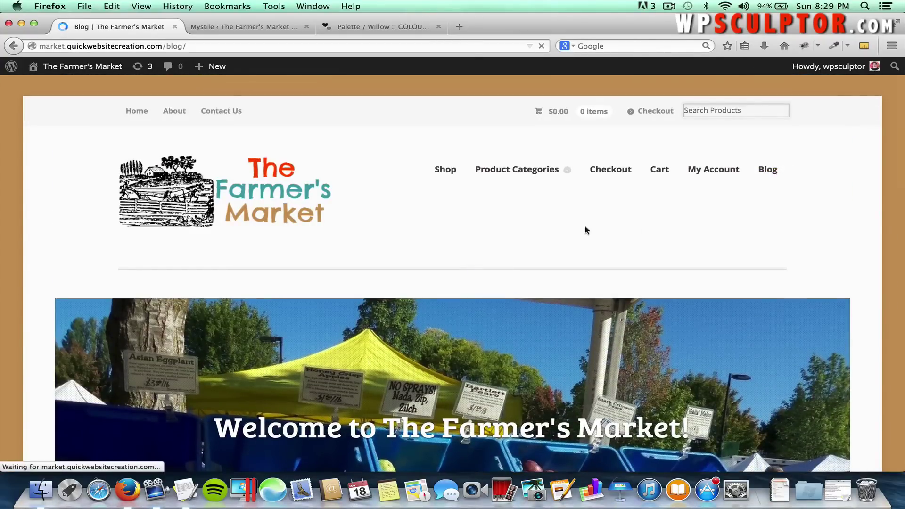
scroll(524, 245, "down", 3)
scroll(487, 170, "up", 3)
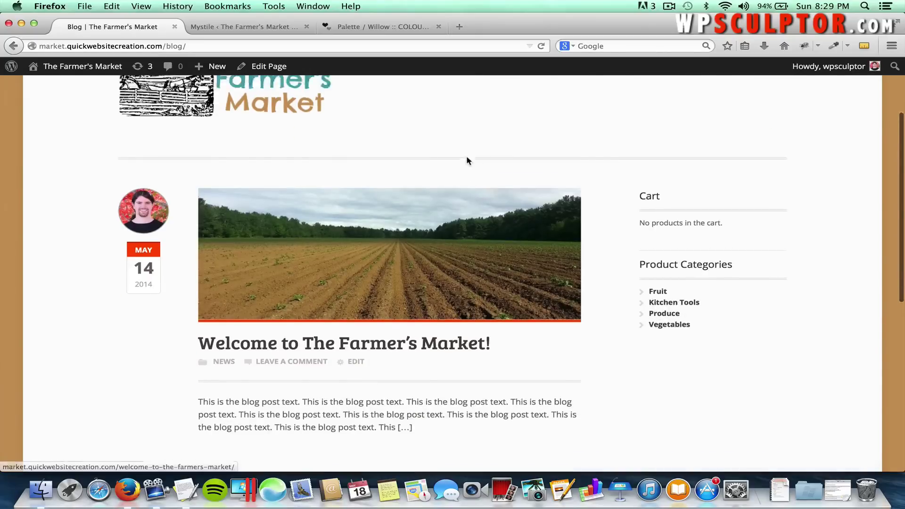